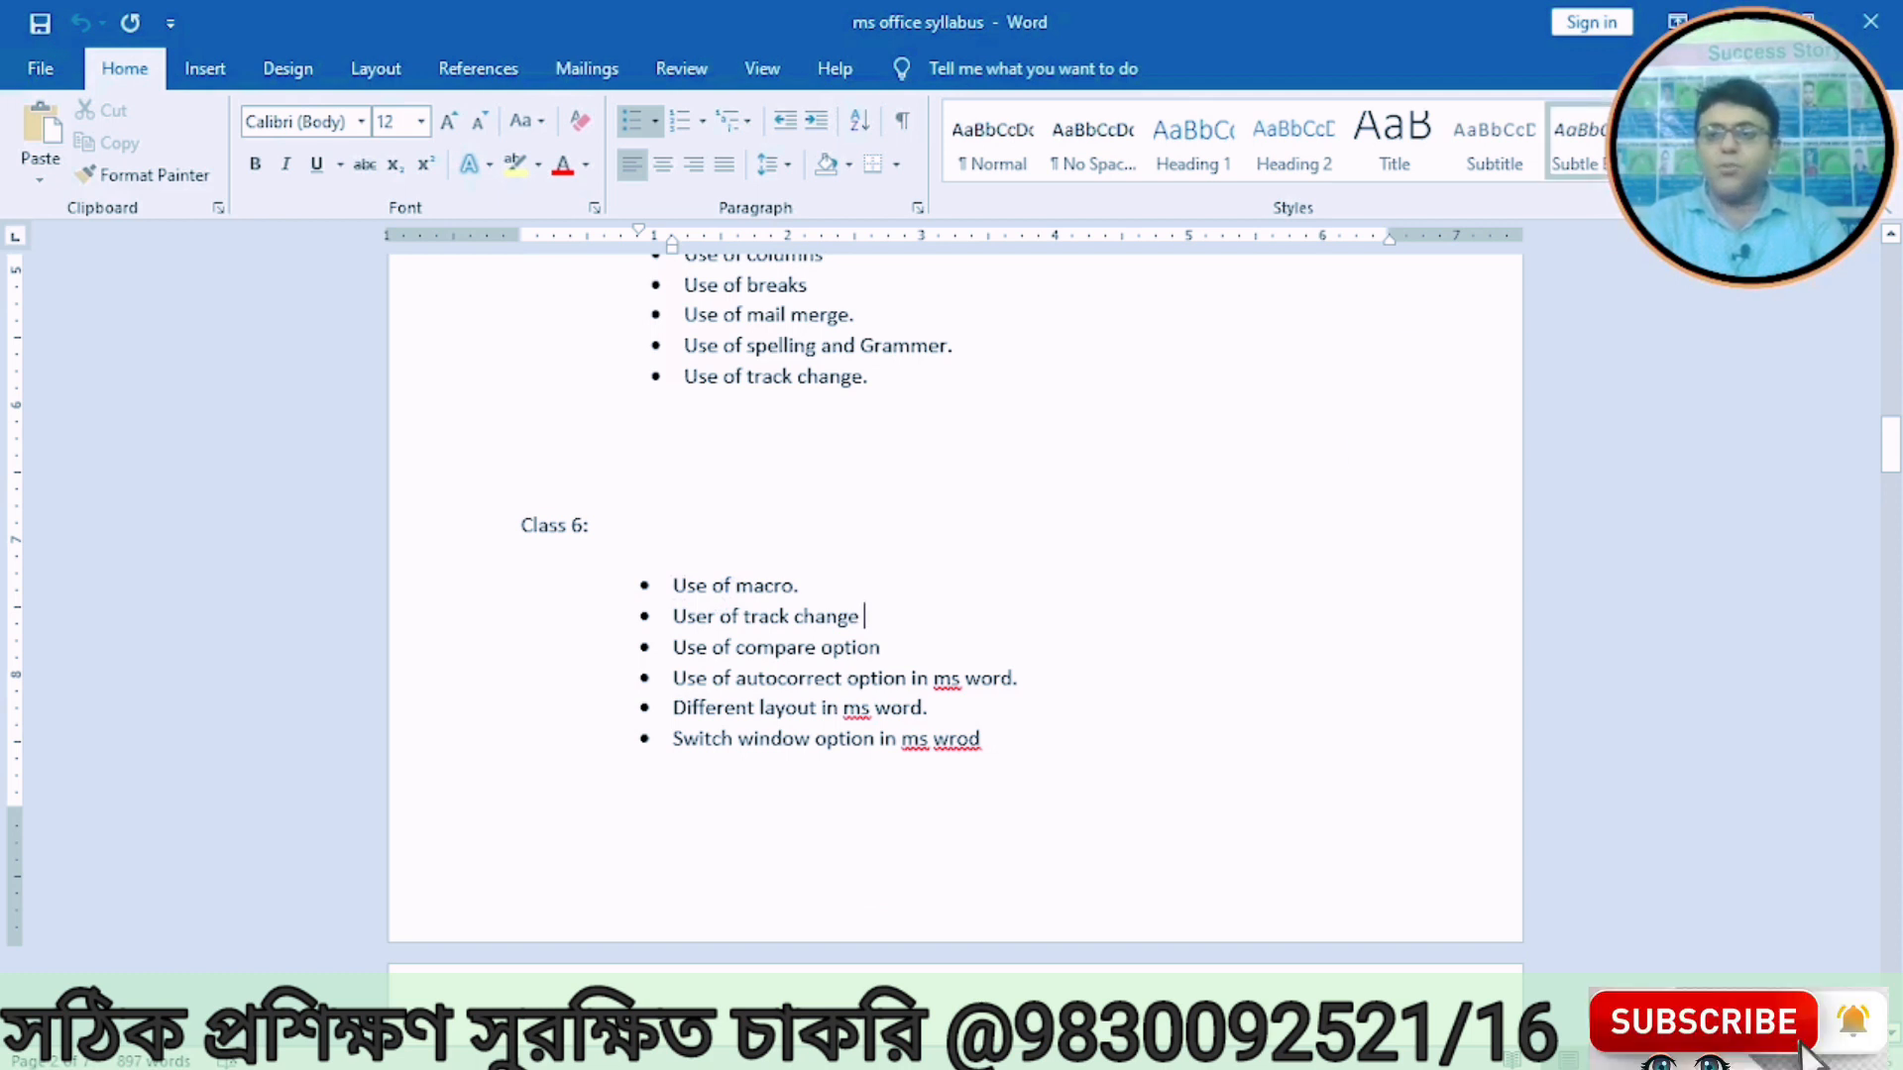
Step: Switch to the blank document and write "Hello how are you." as the first line
left_click(1742, 19)
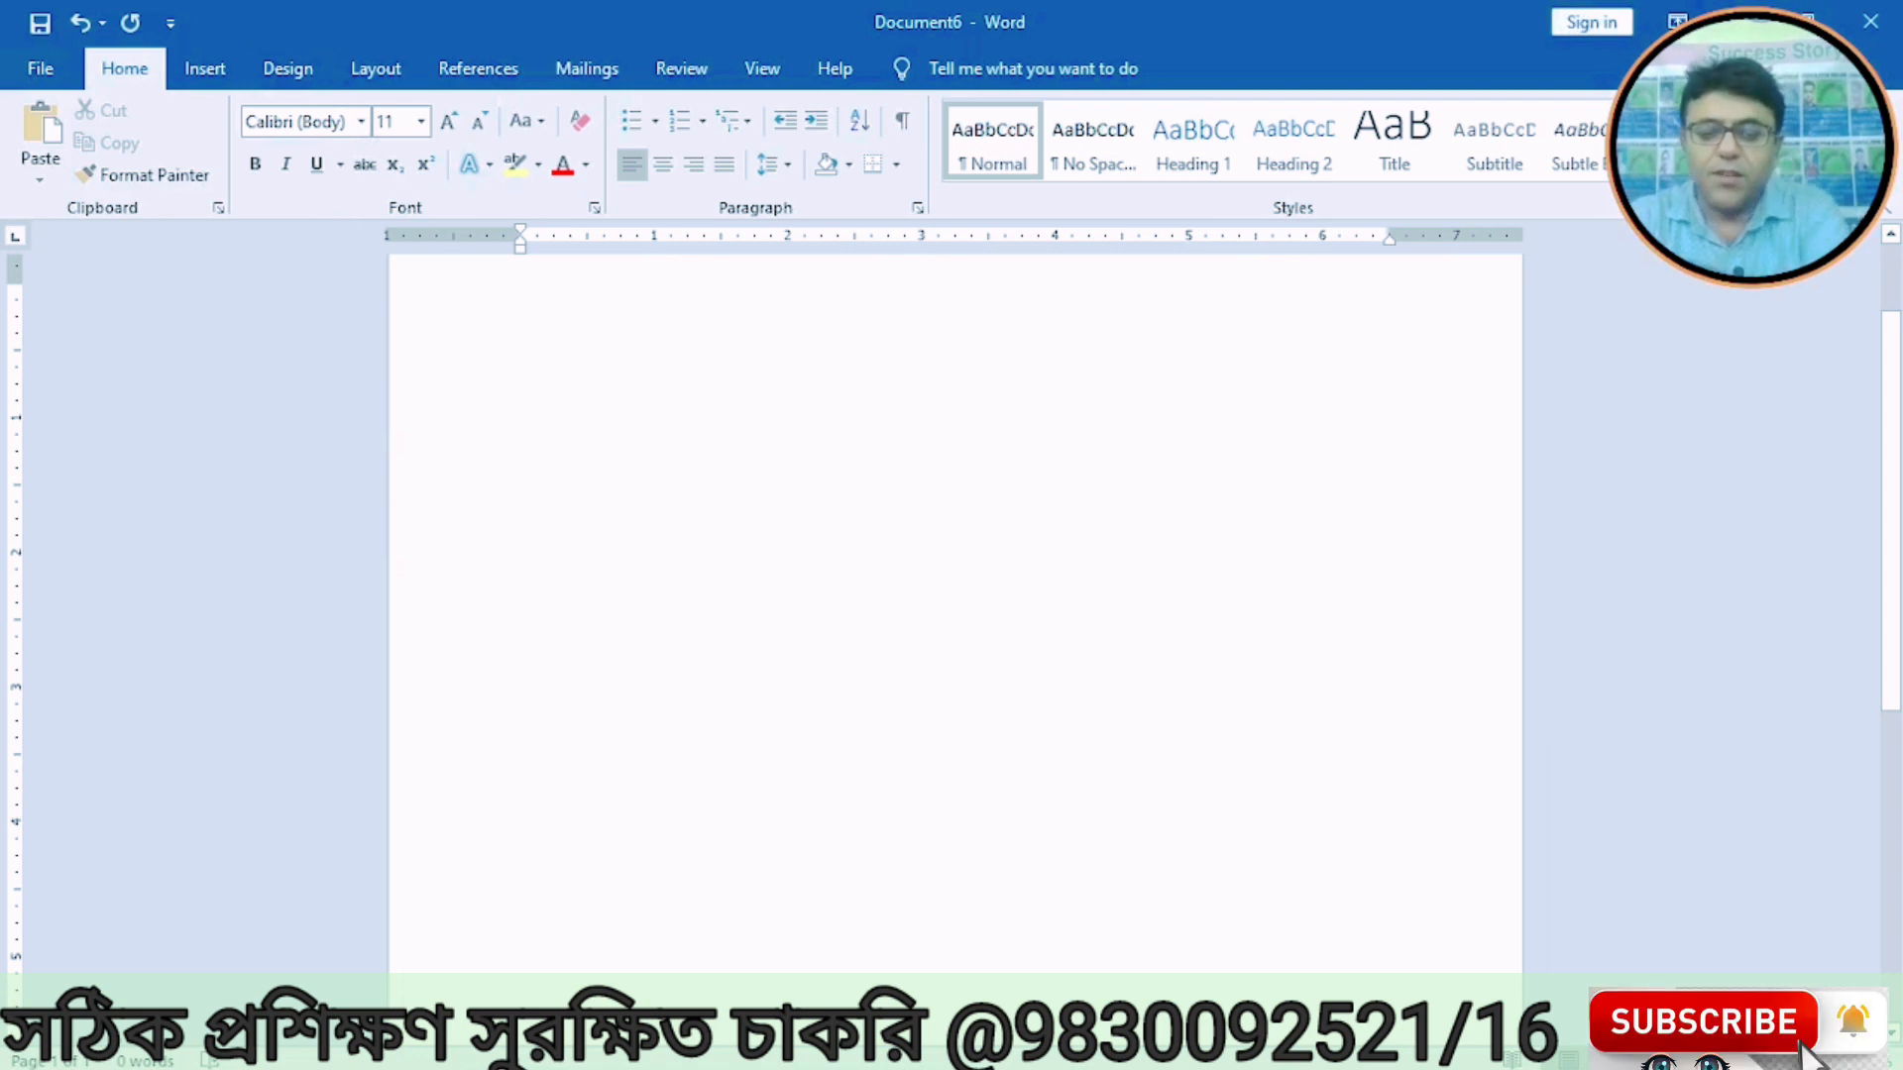
type("=gh")
key("BackSpace")
key("BackSpace")
type("hello h")
type("ow are you")
type(".")
Step: Start a second paragraph reading "Today is our sixth class.we will"
type("tjh")
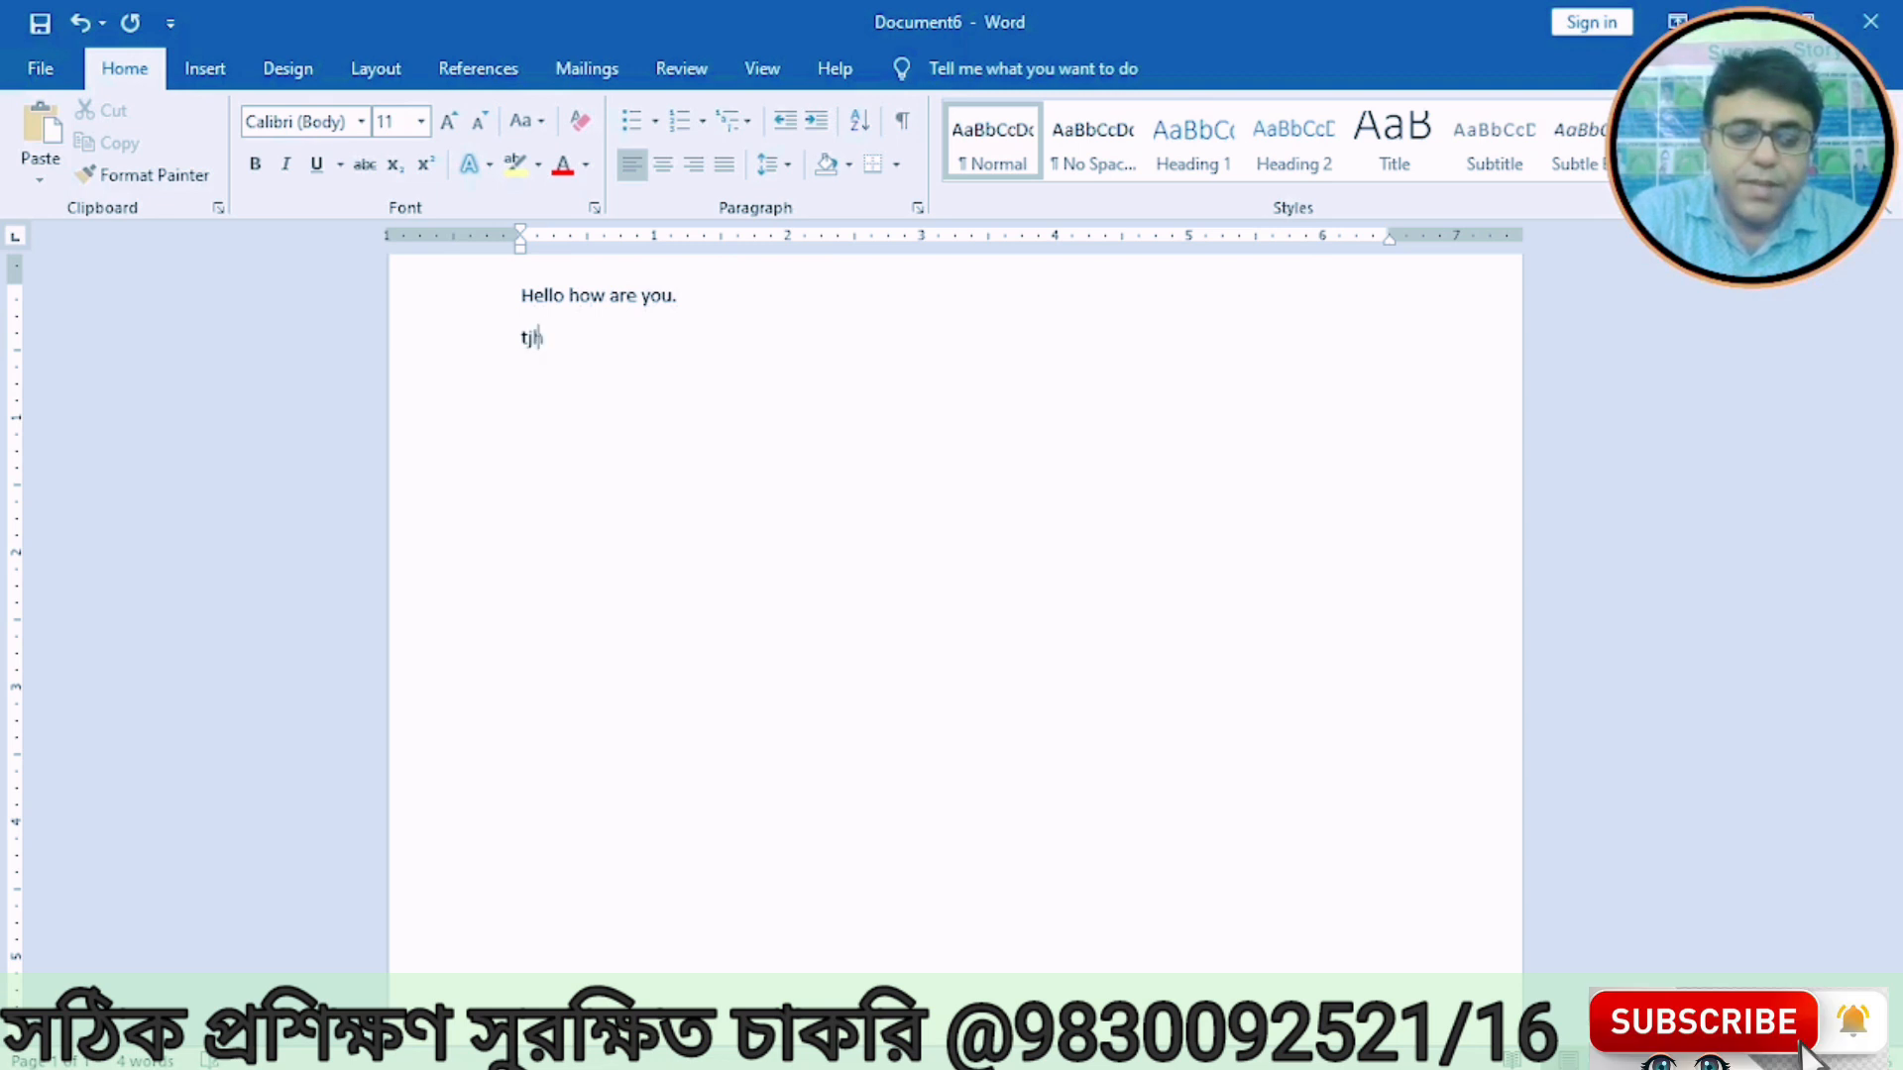
key("BackSpace")
key("BackSpace")
key("BackSpace")
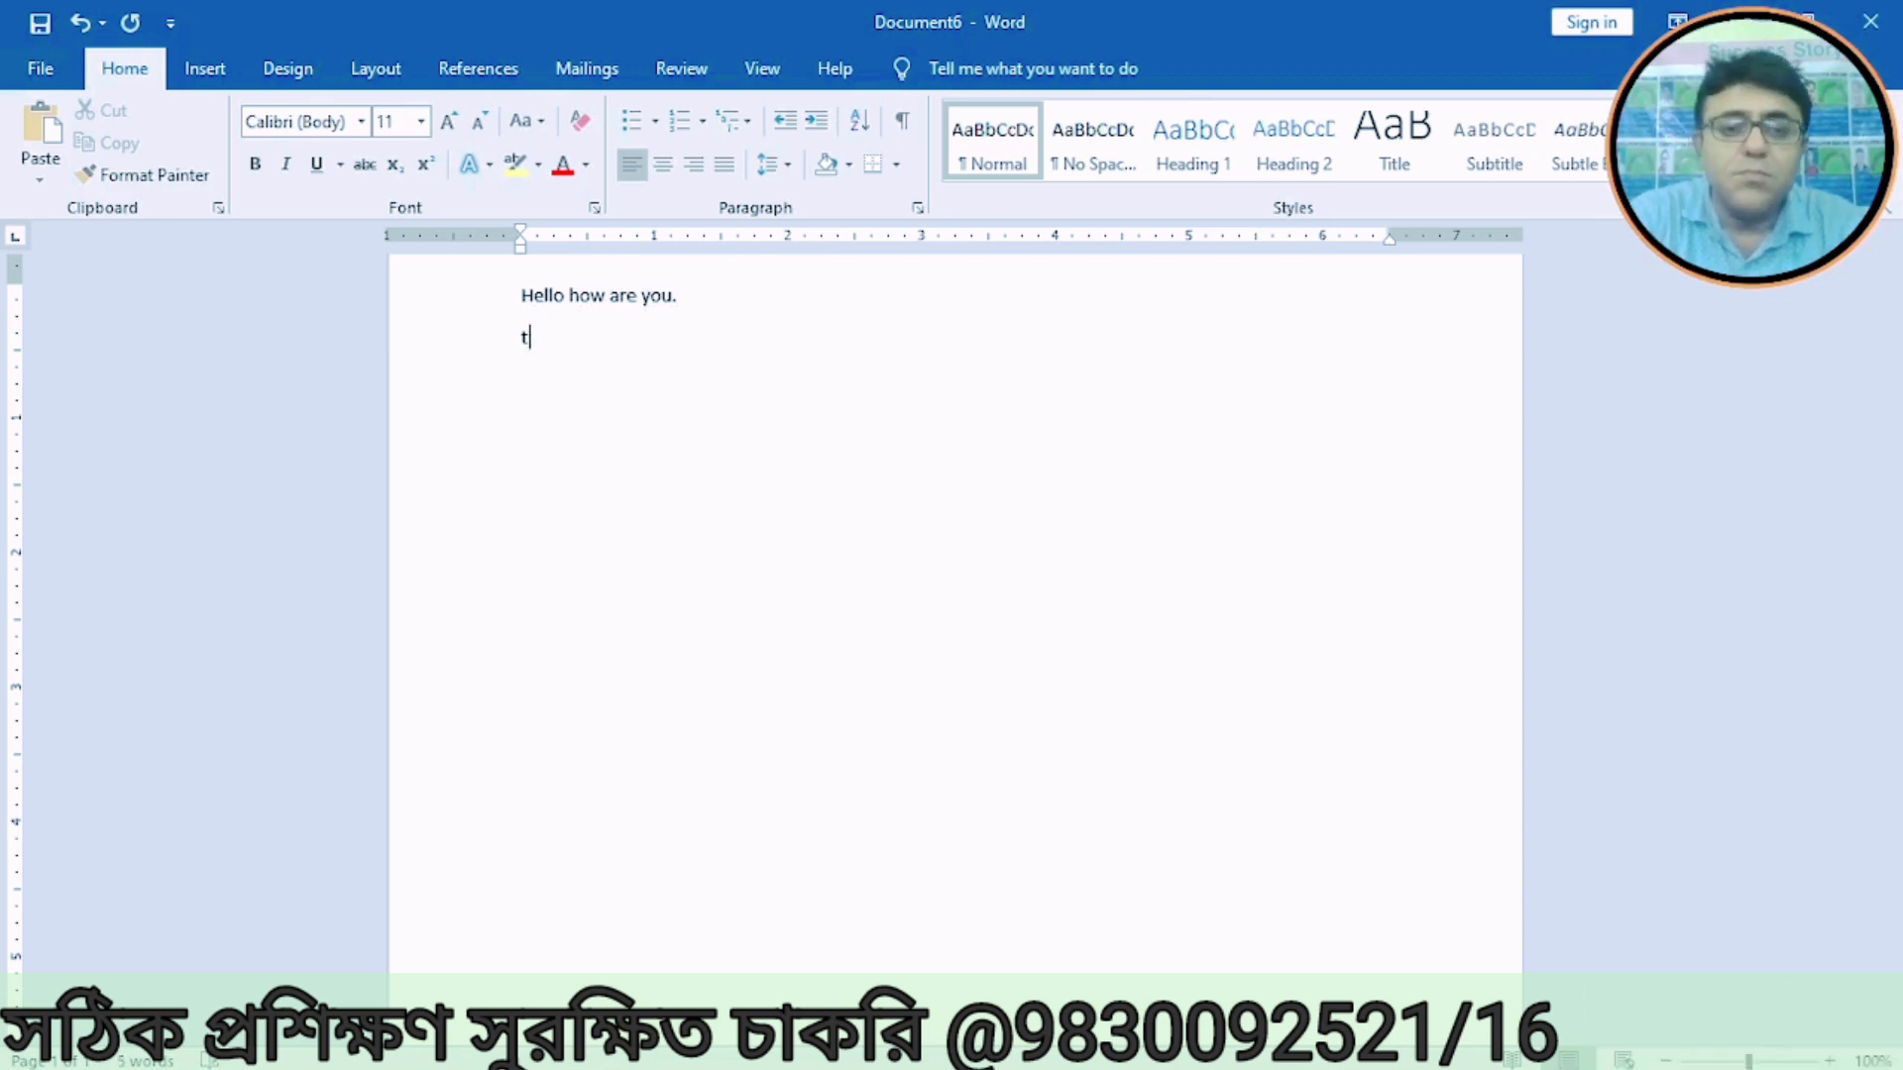
type("today")
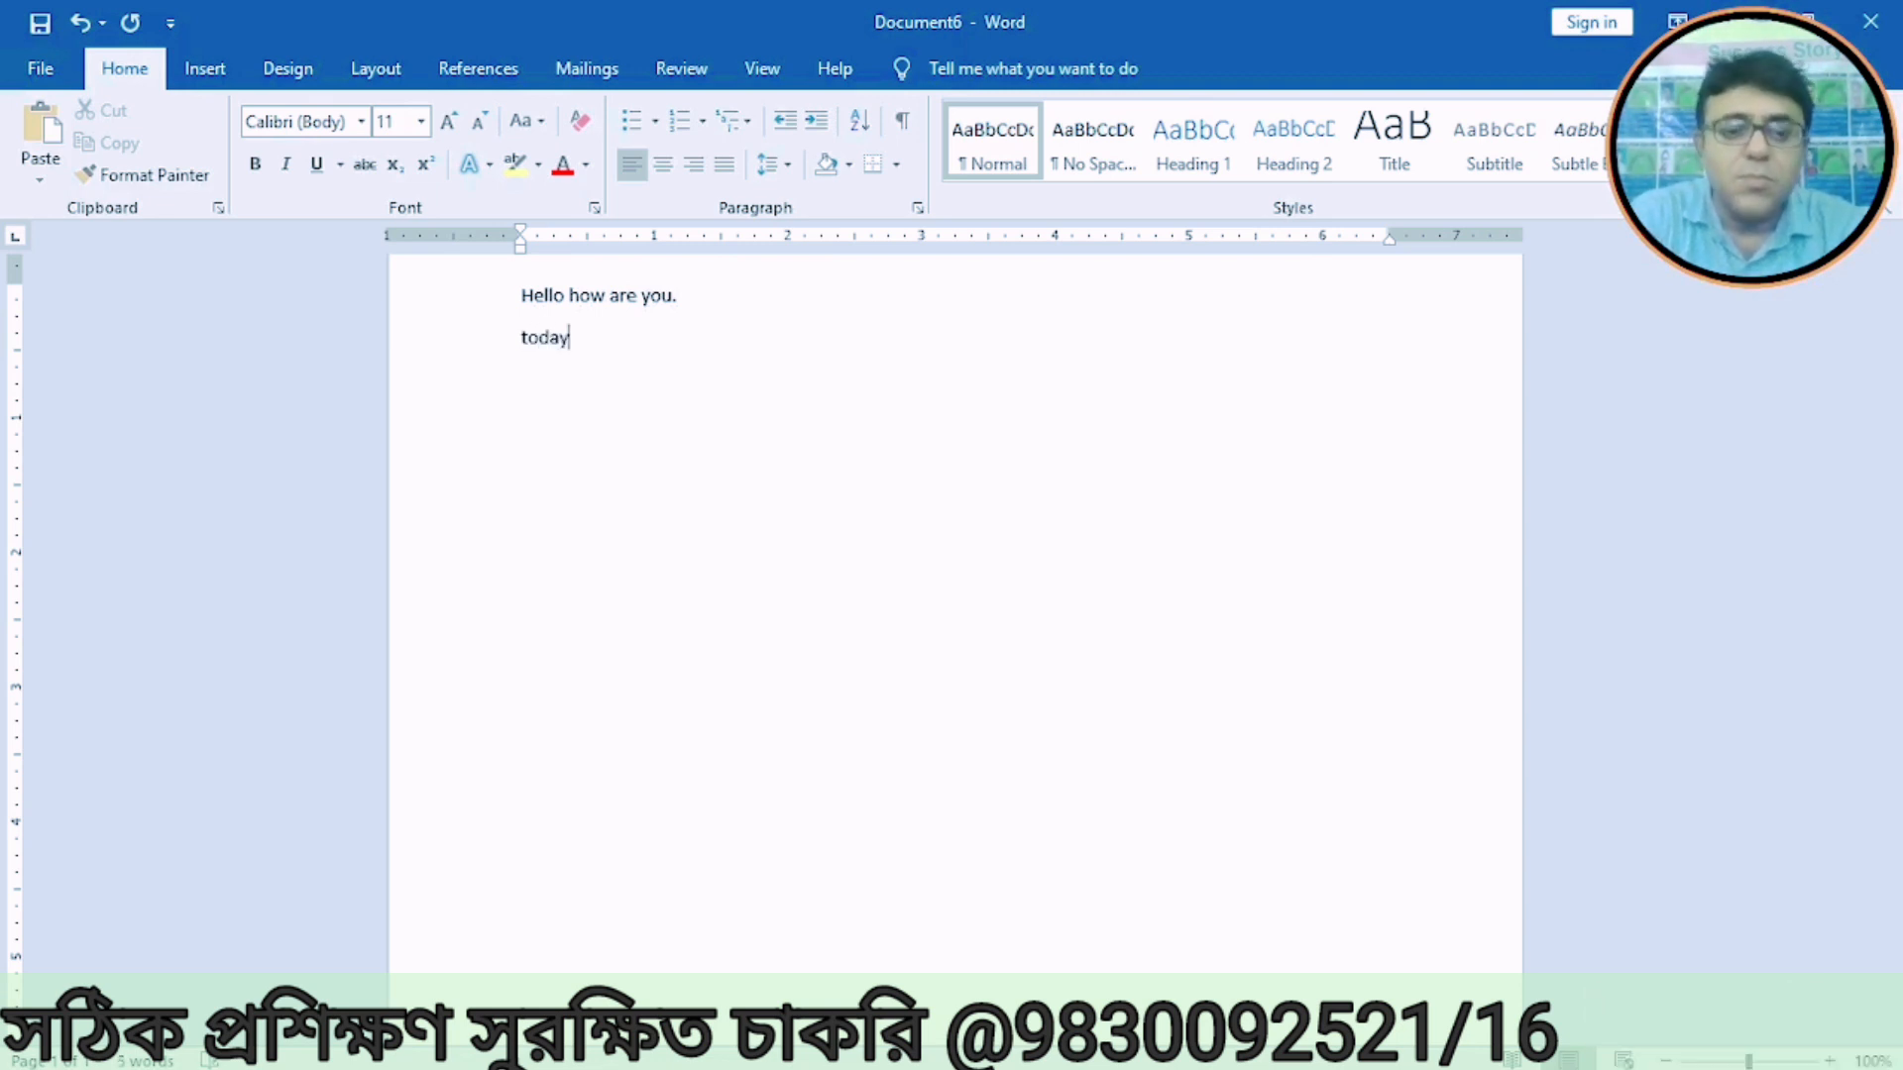
type(" is ol")
key("BackSpace")
type("ur ")
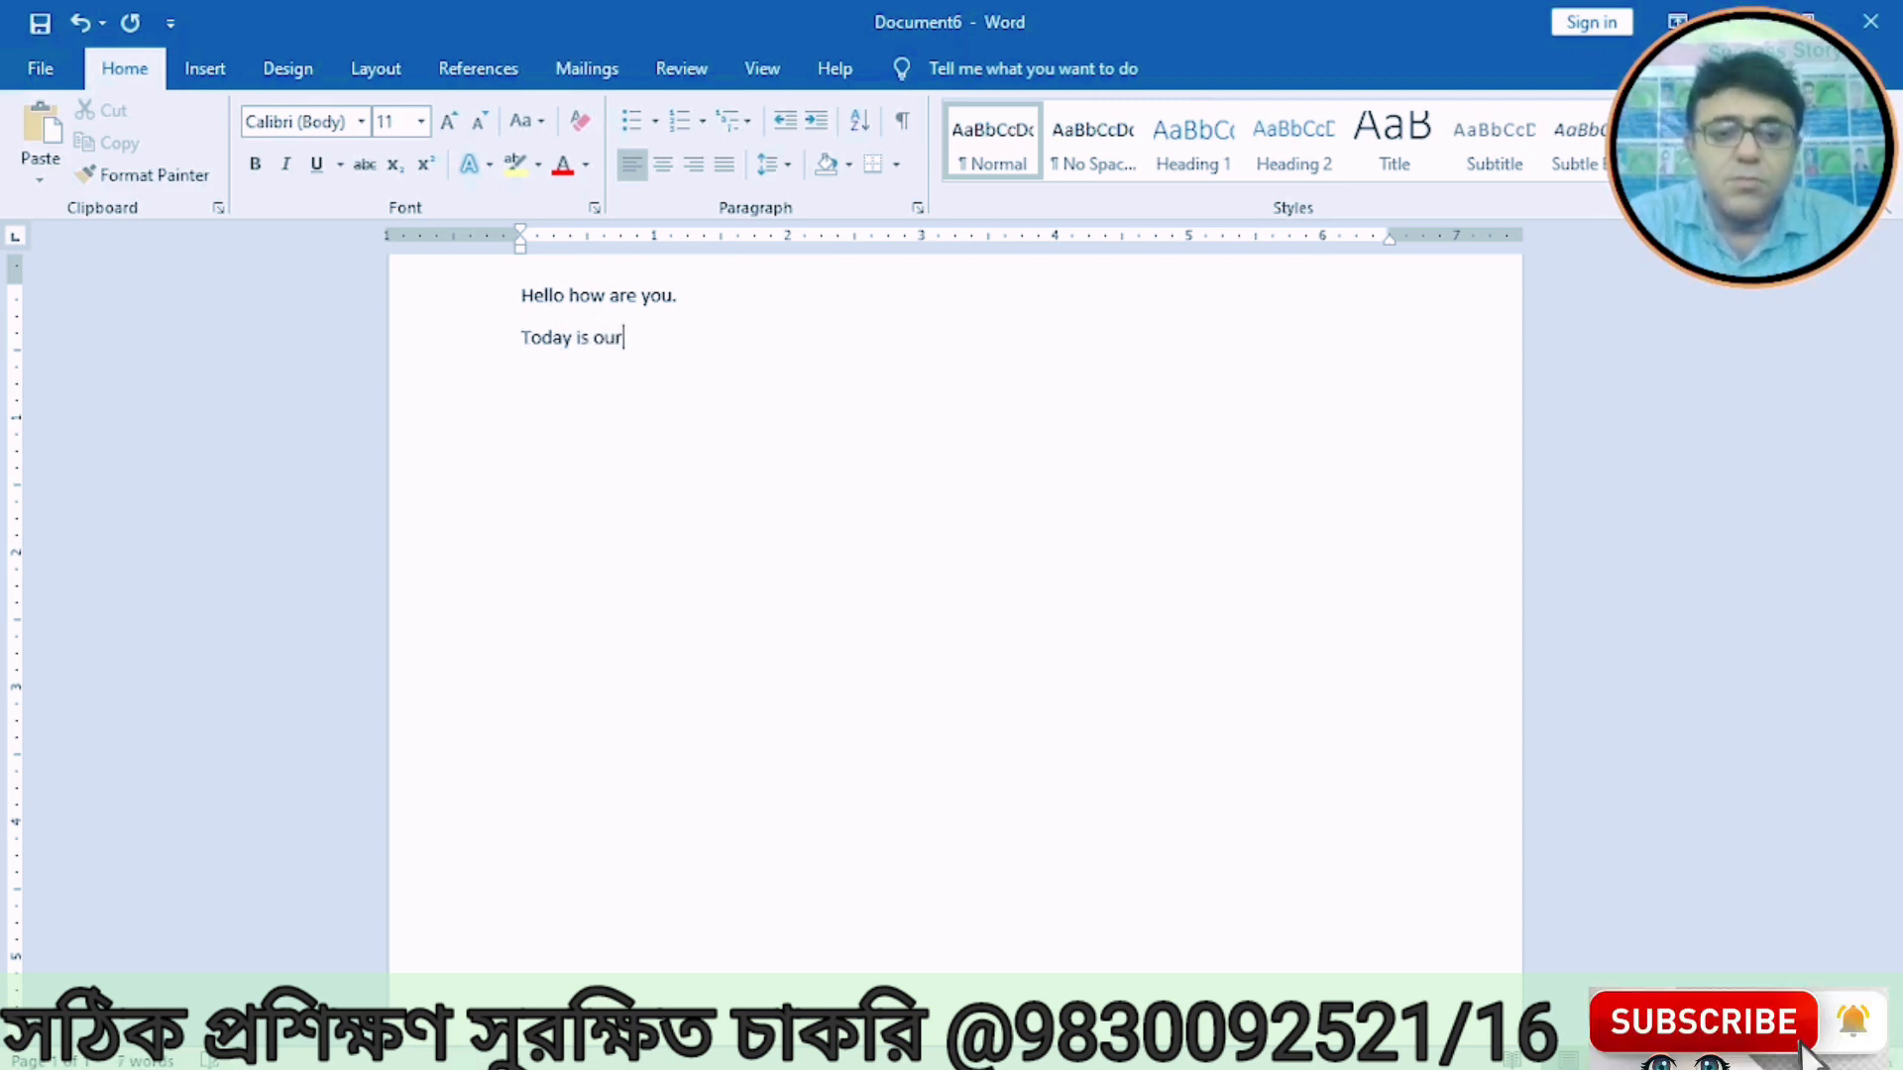
type("sixt")
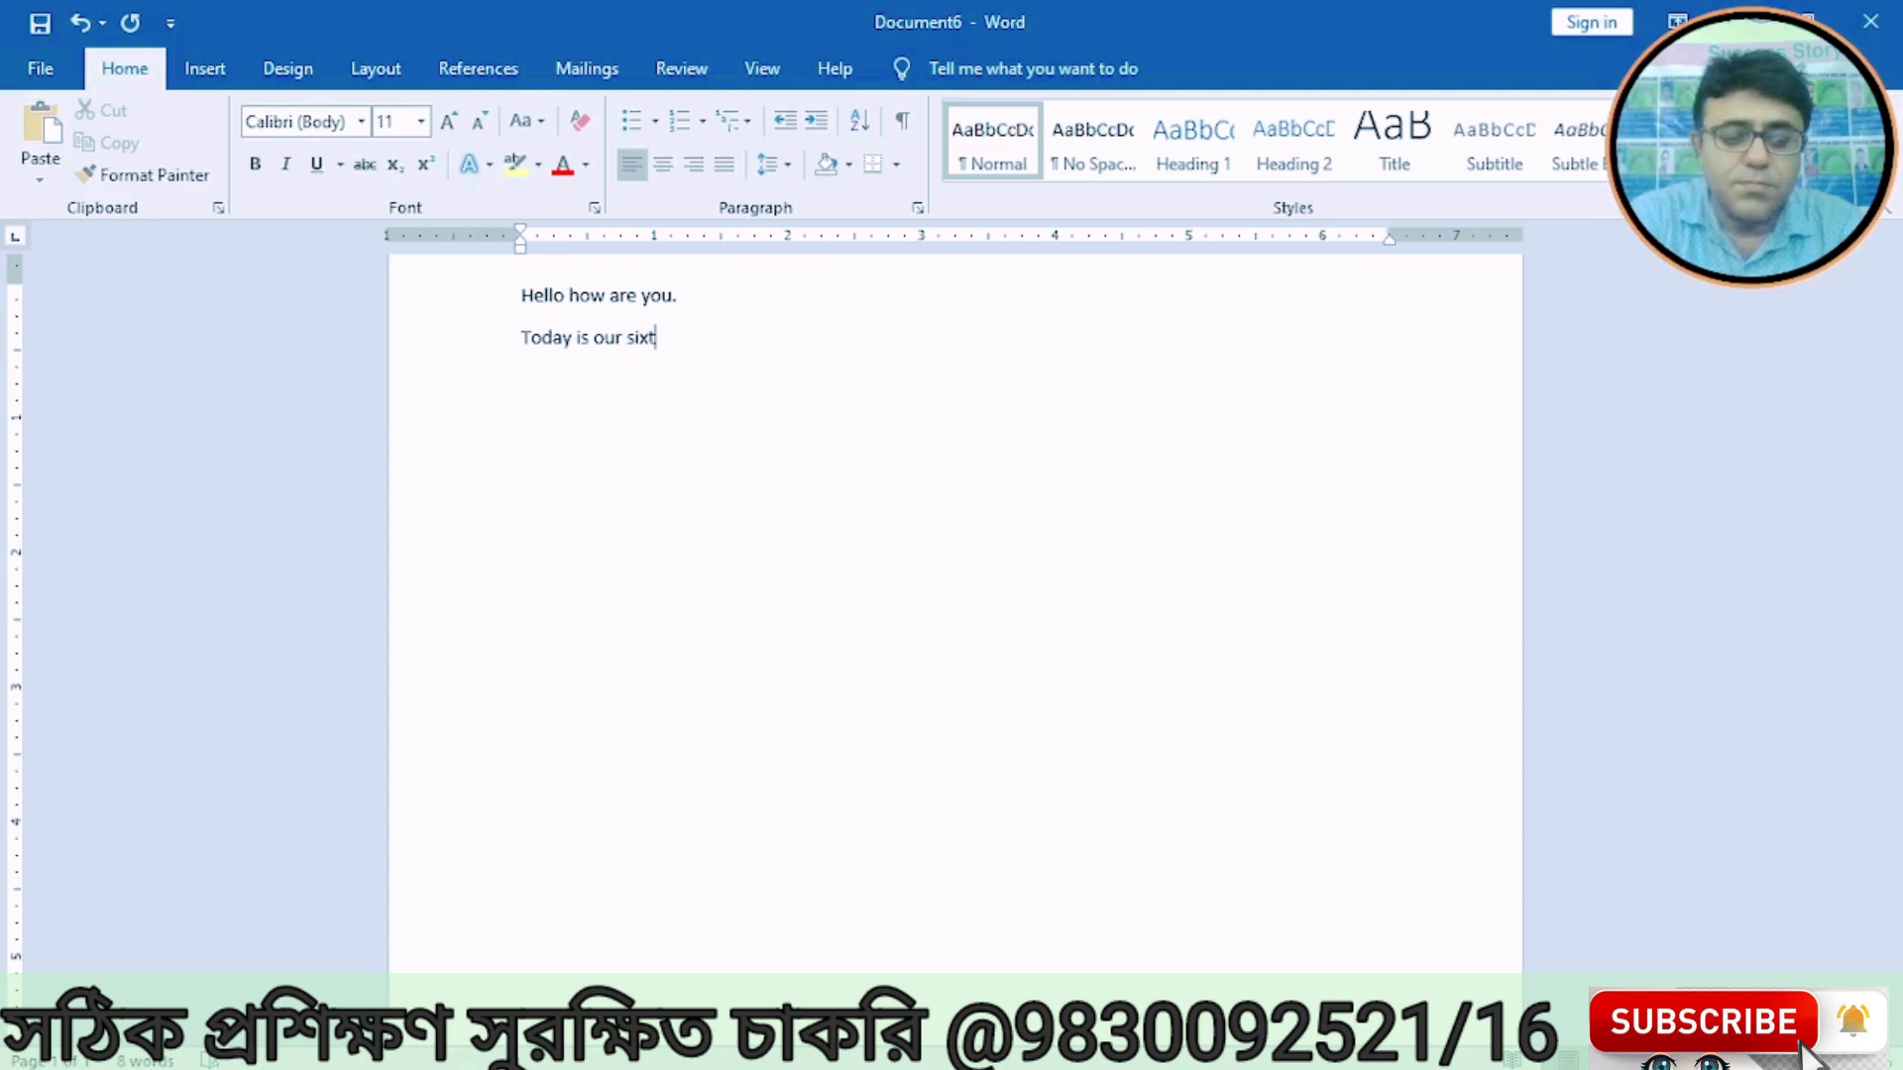
type("h cla")
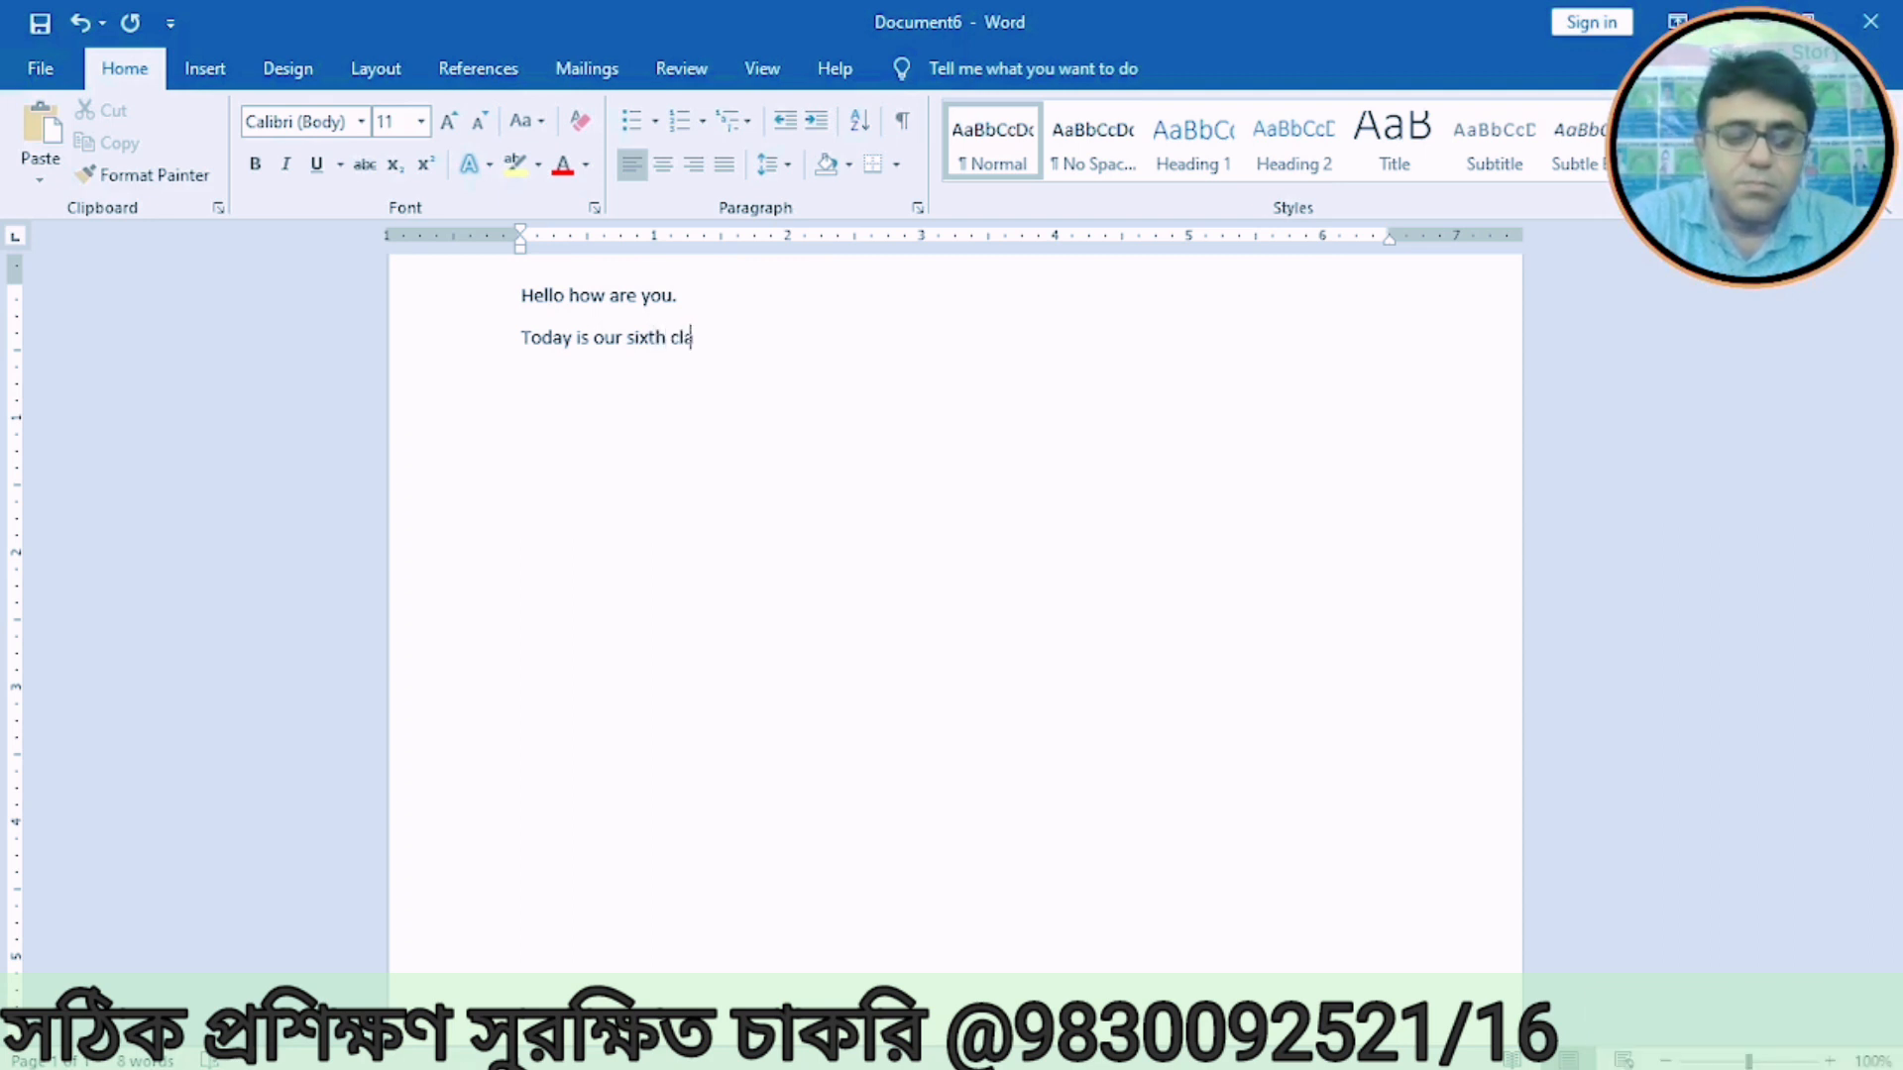
type("ss.we will ")
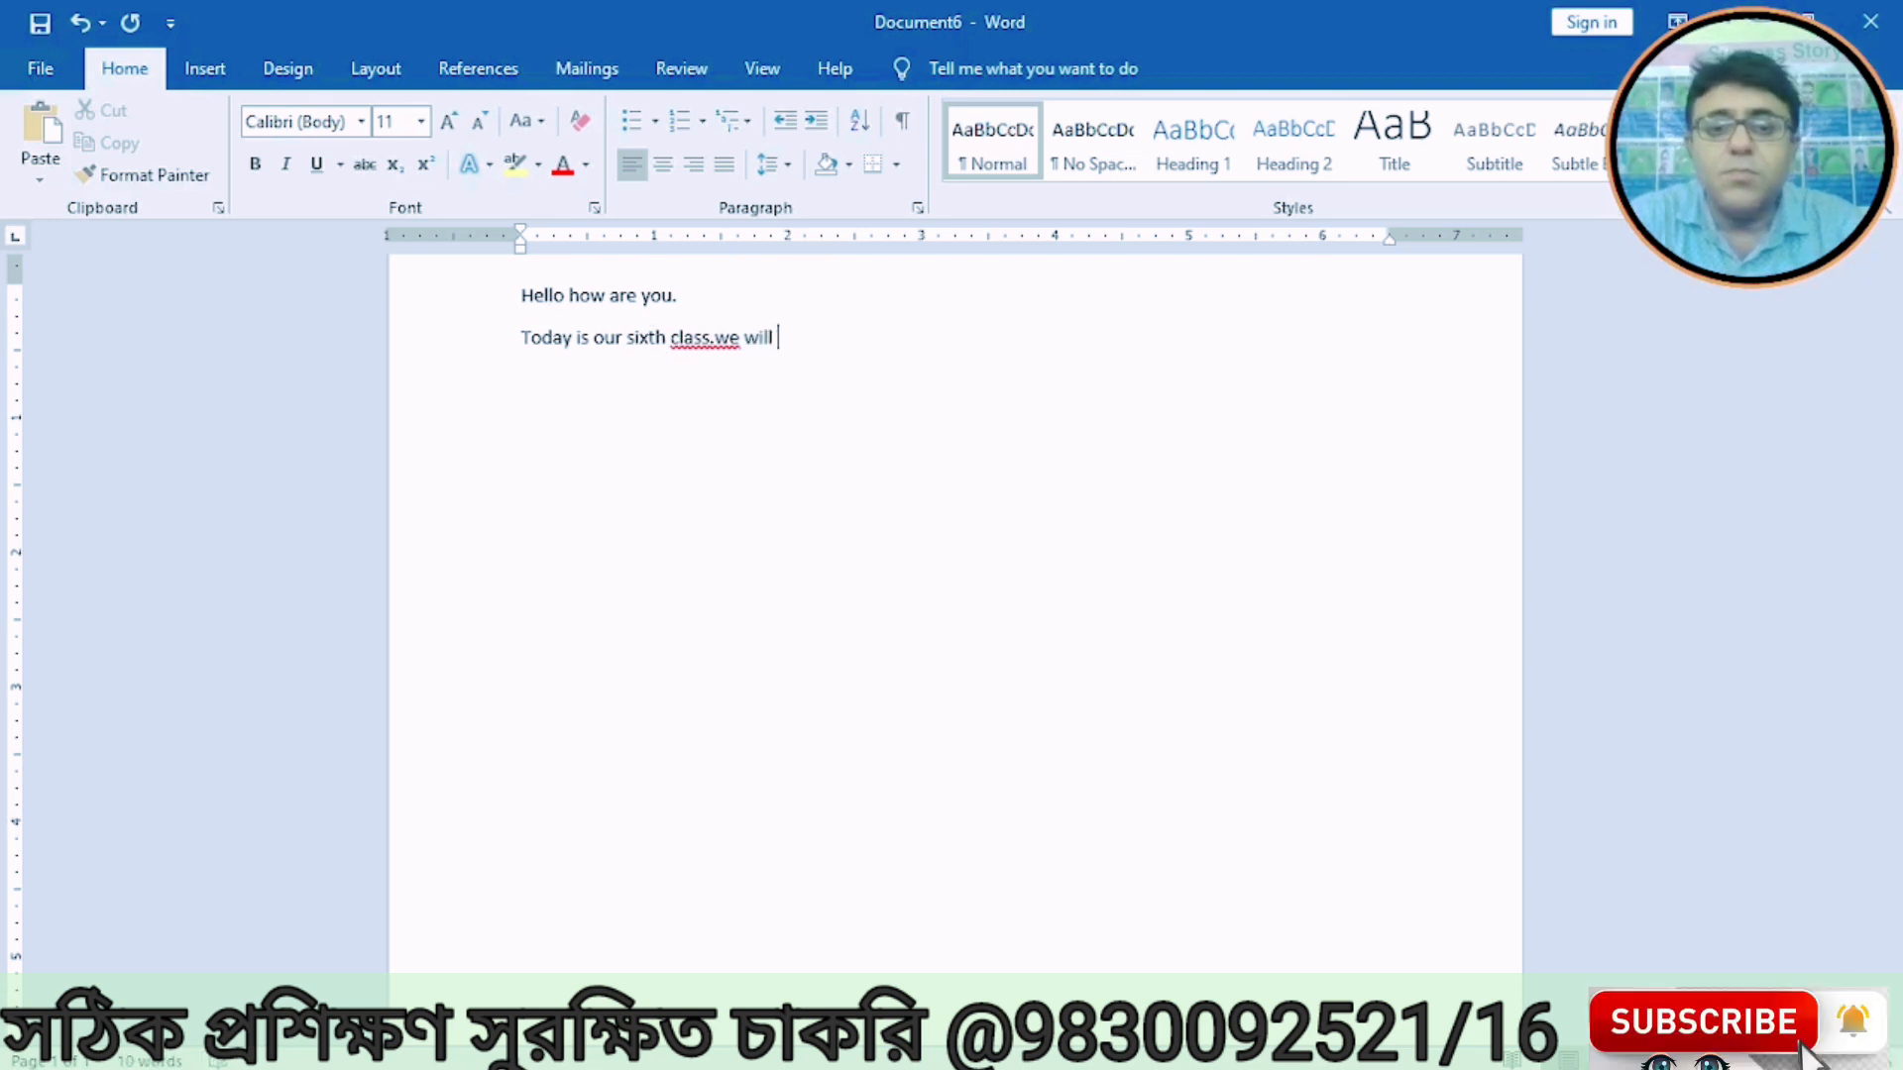
Step: Continue the second paragraph with the words "learn macor feature of"
type("learm")
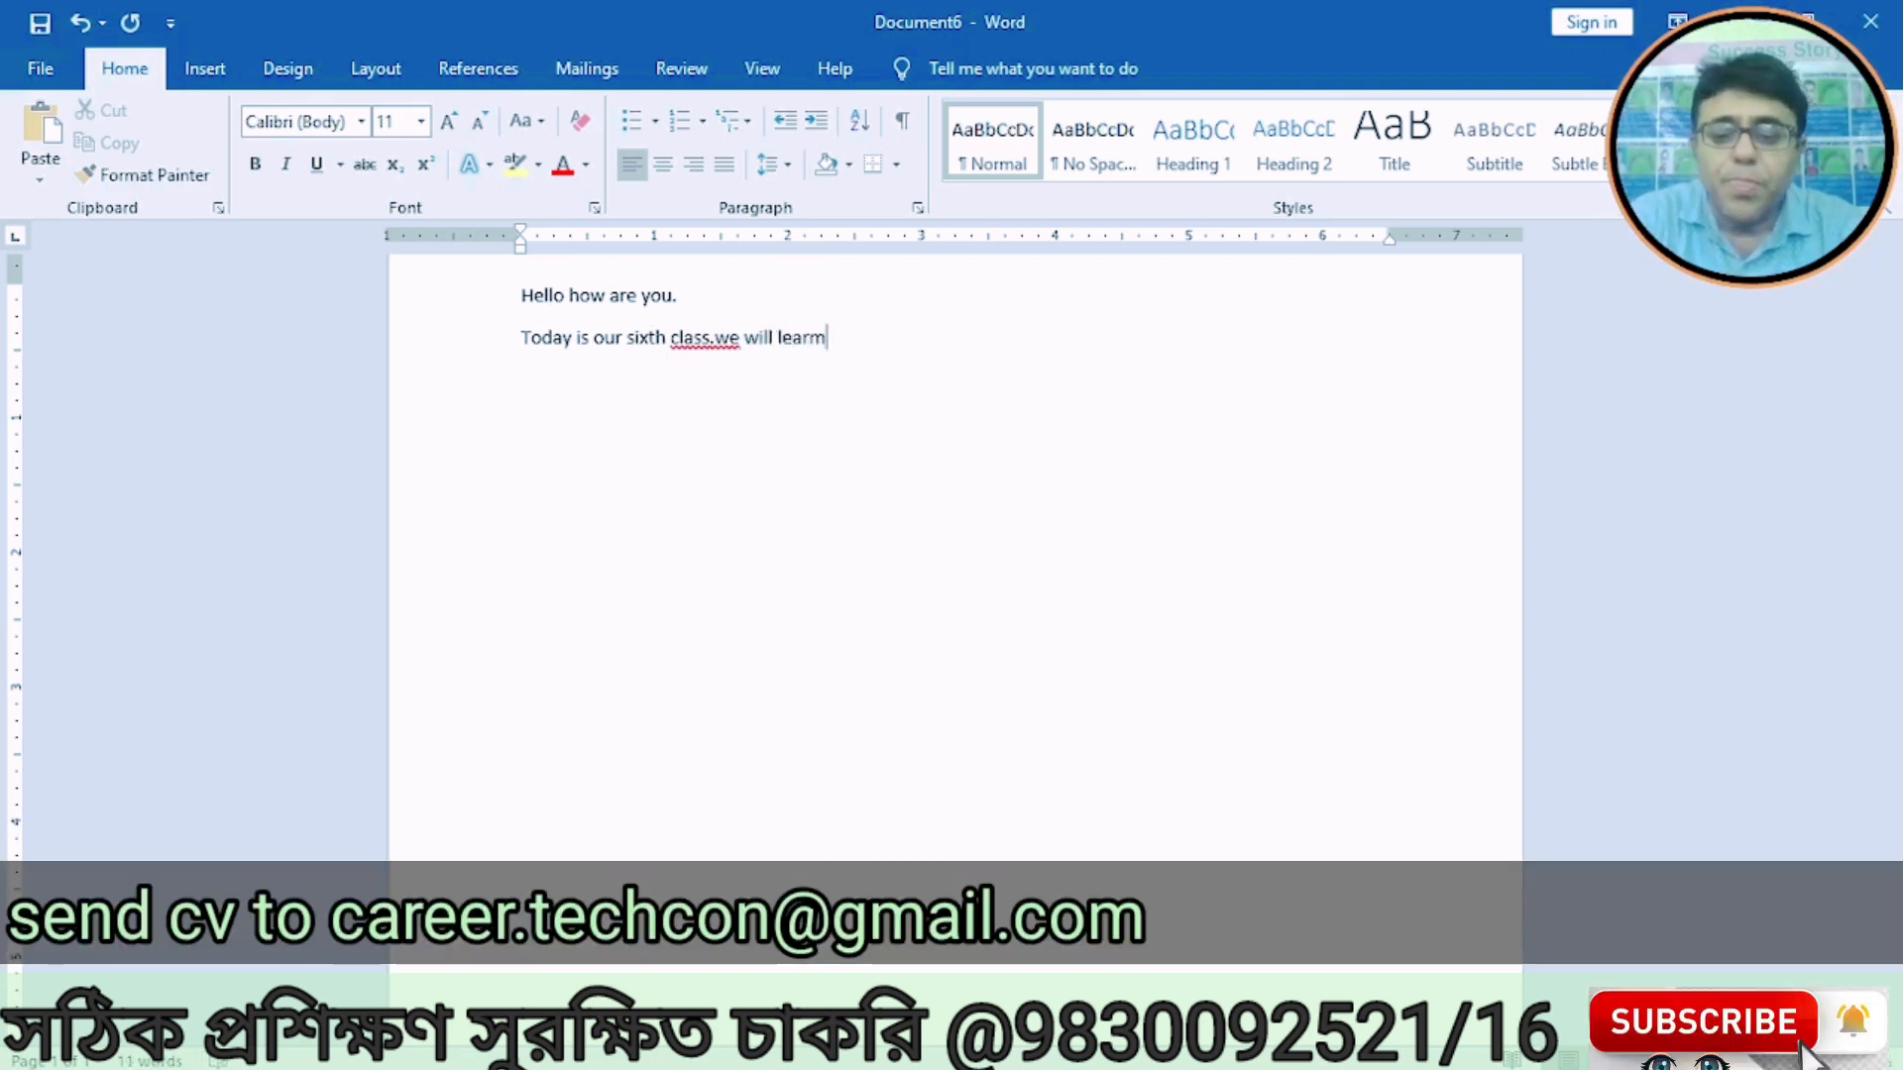
key("BackSpace")
type("n micros")
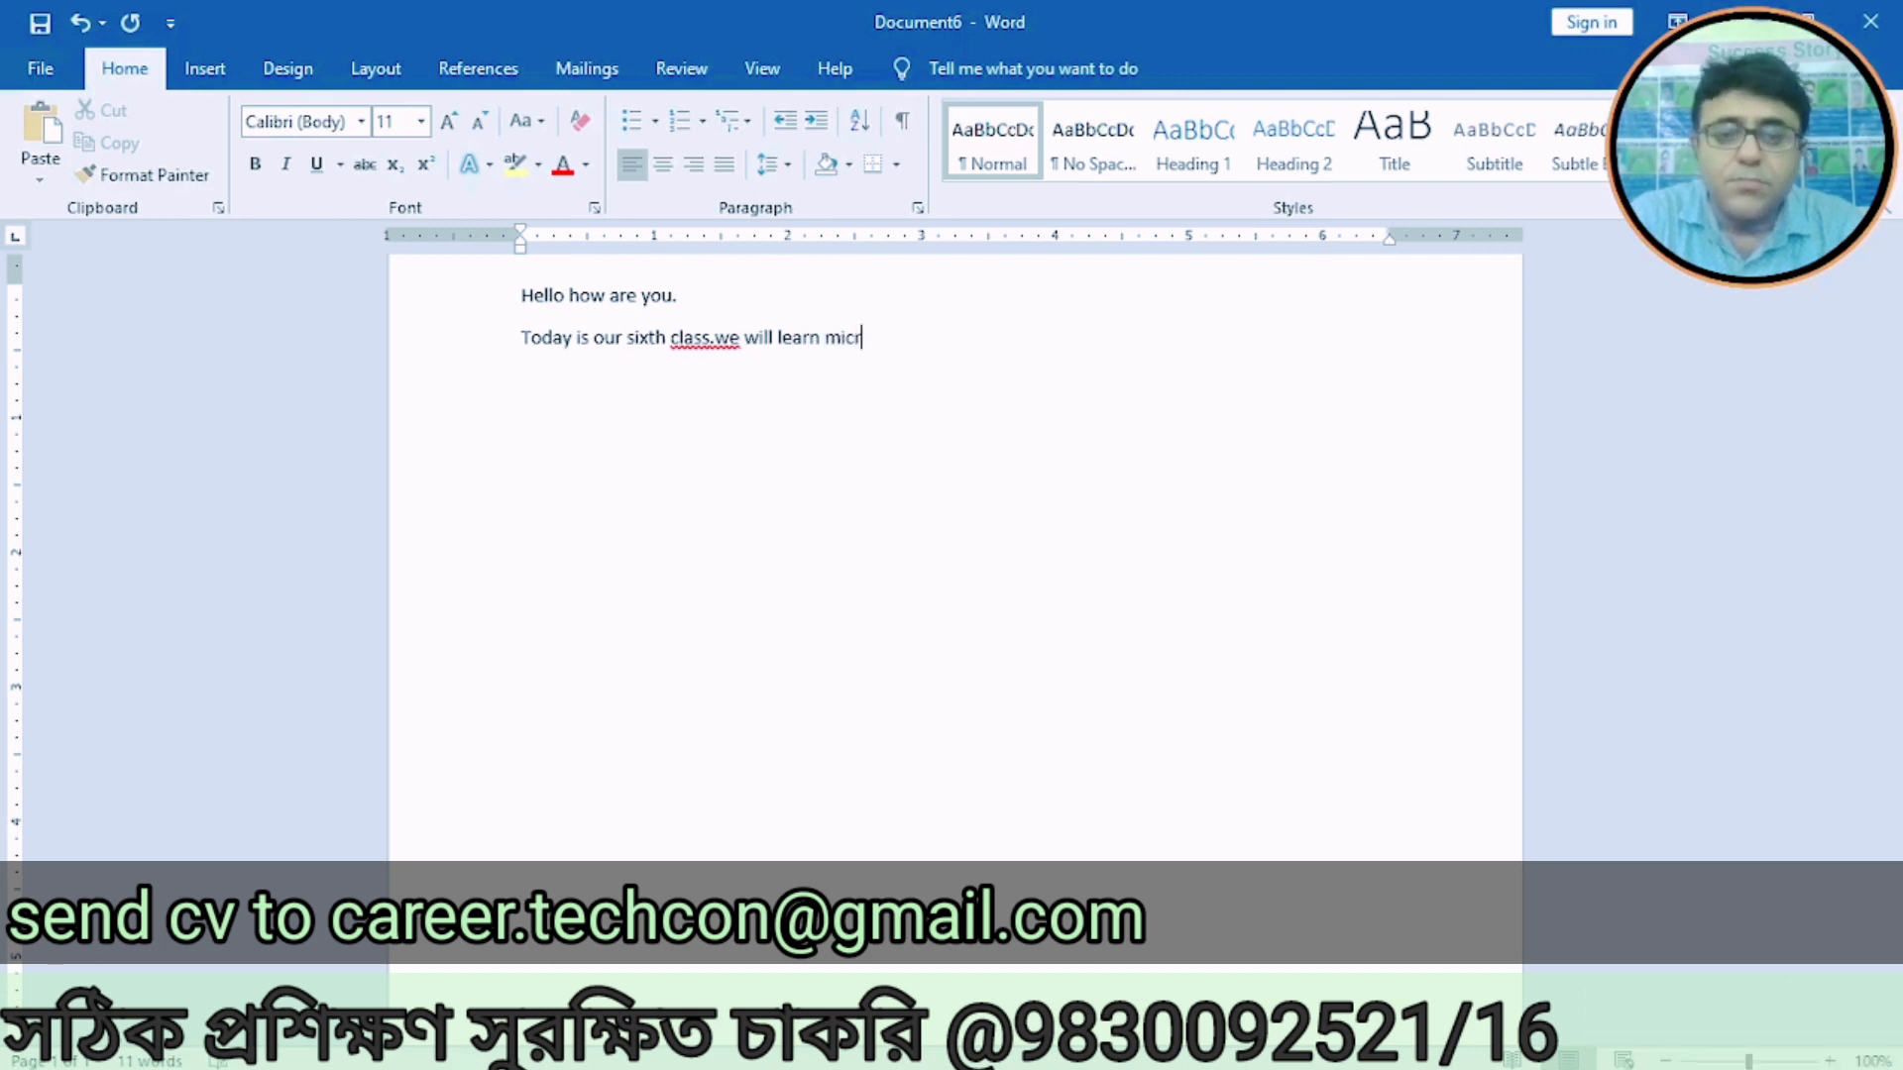
key("BackSpace")
key("BackSpace")
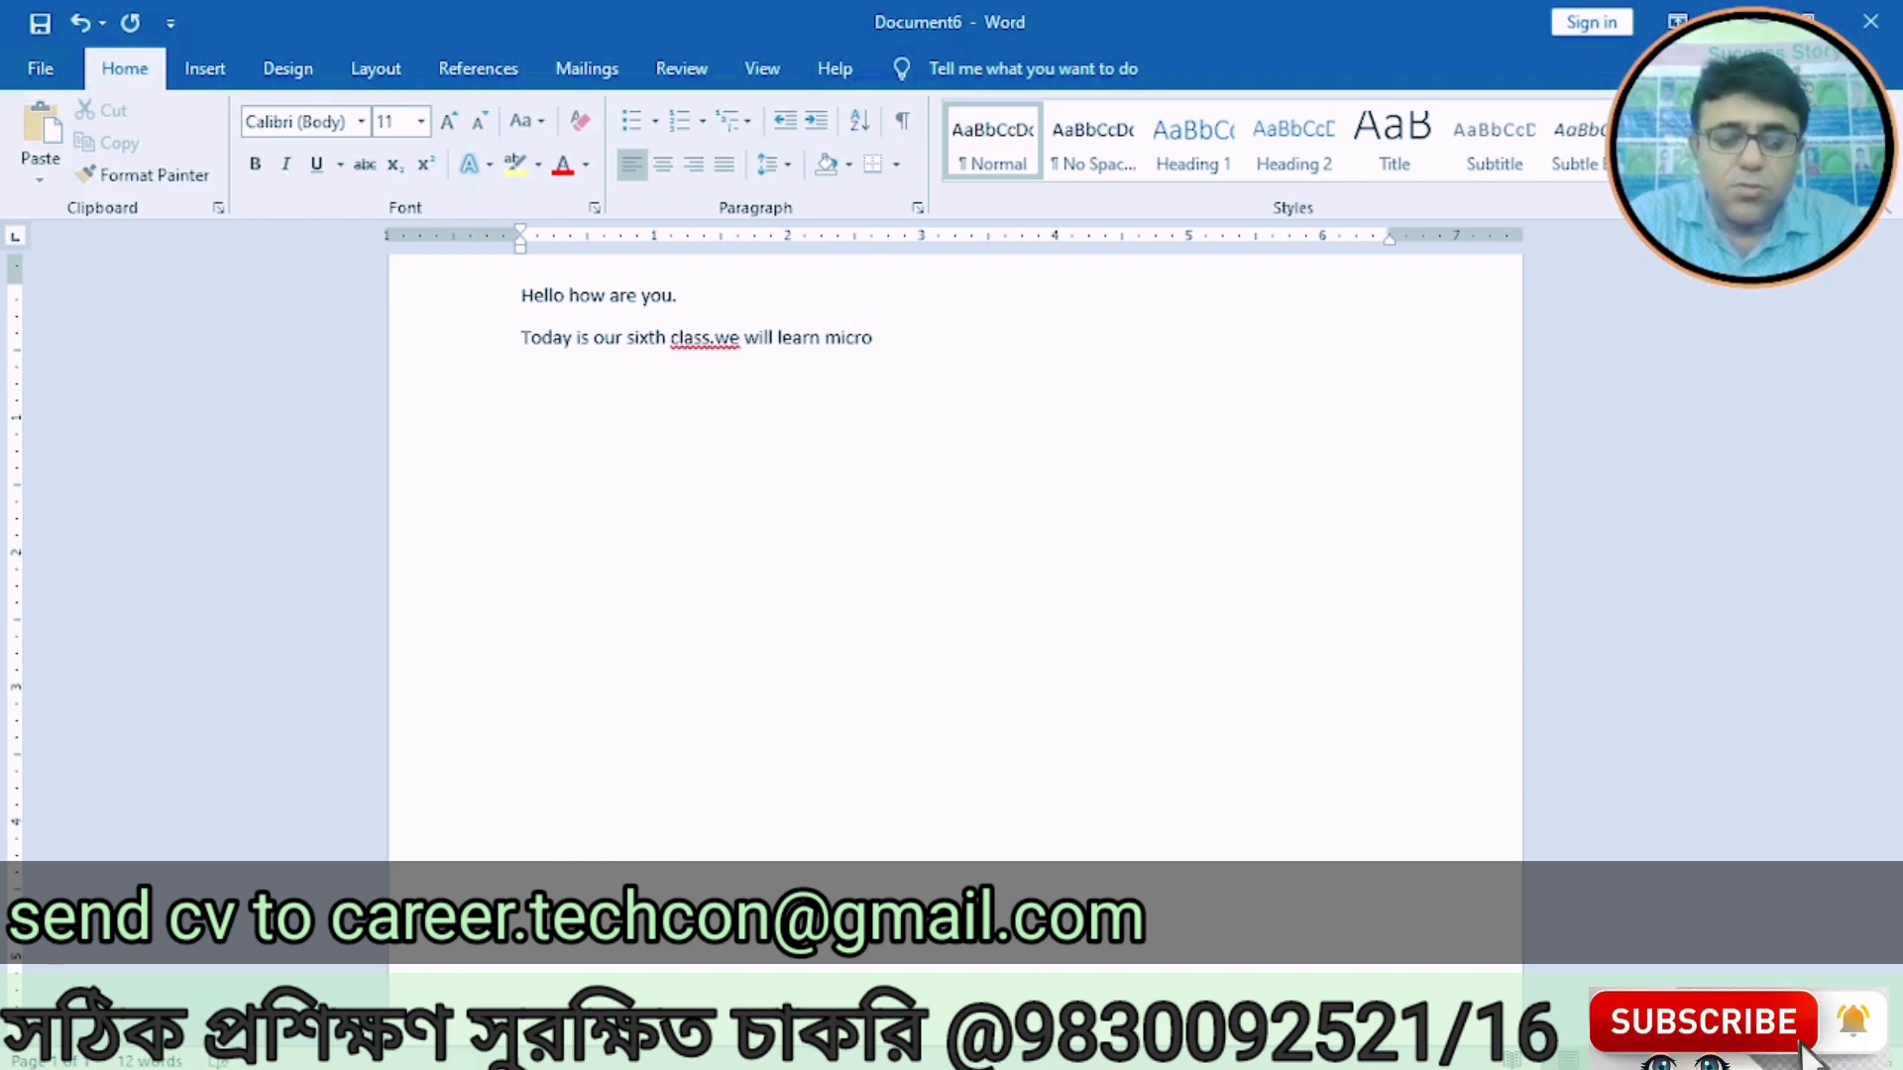
key("BackSpace")
key("BackSpace")
key("BackSpace")
key("BackSpace")
key("BackSpace")
key("BackSpace")
type("macor ")
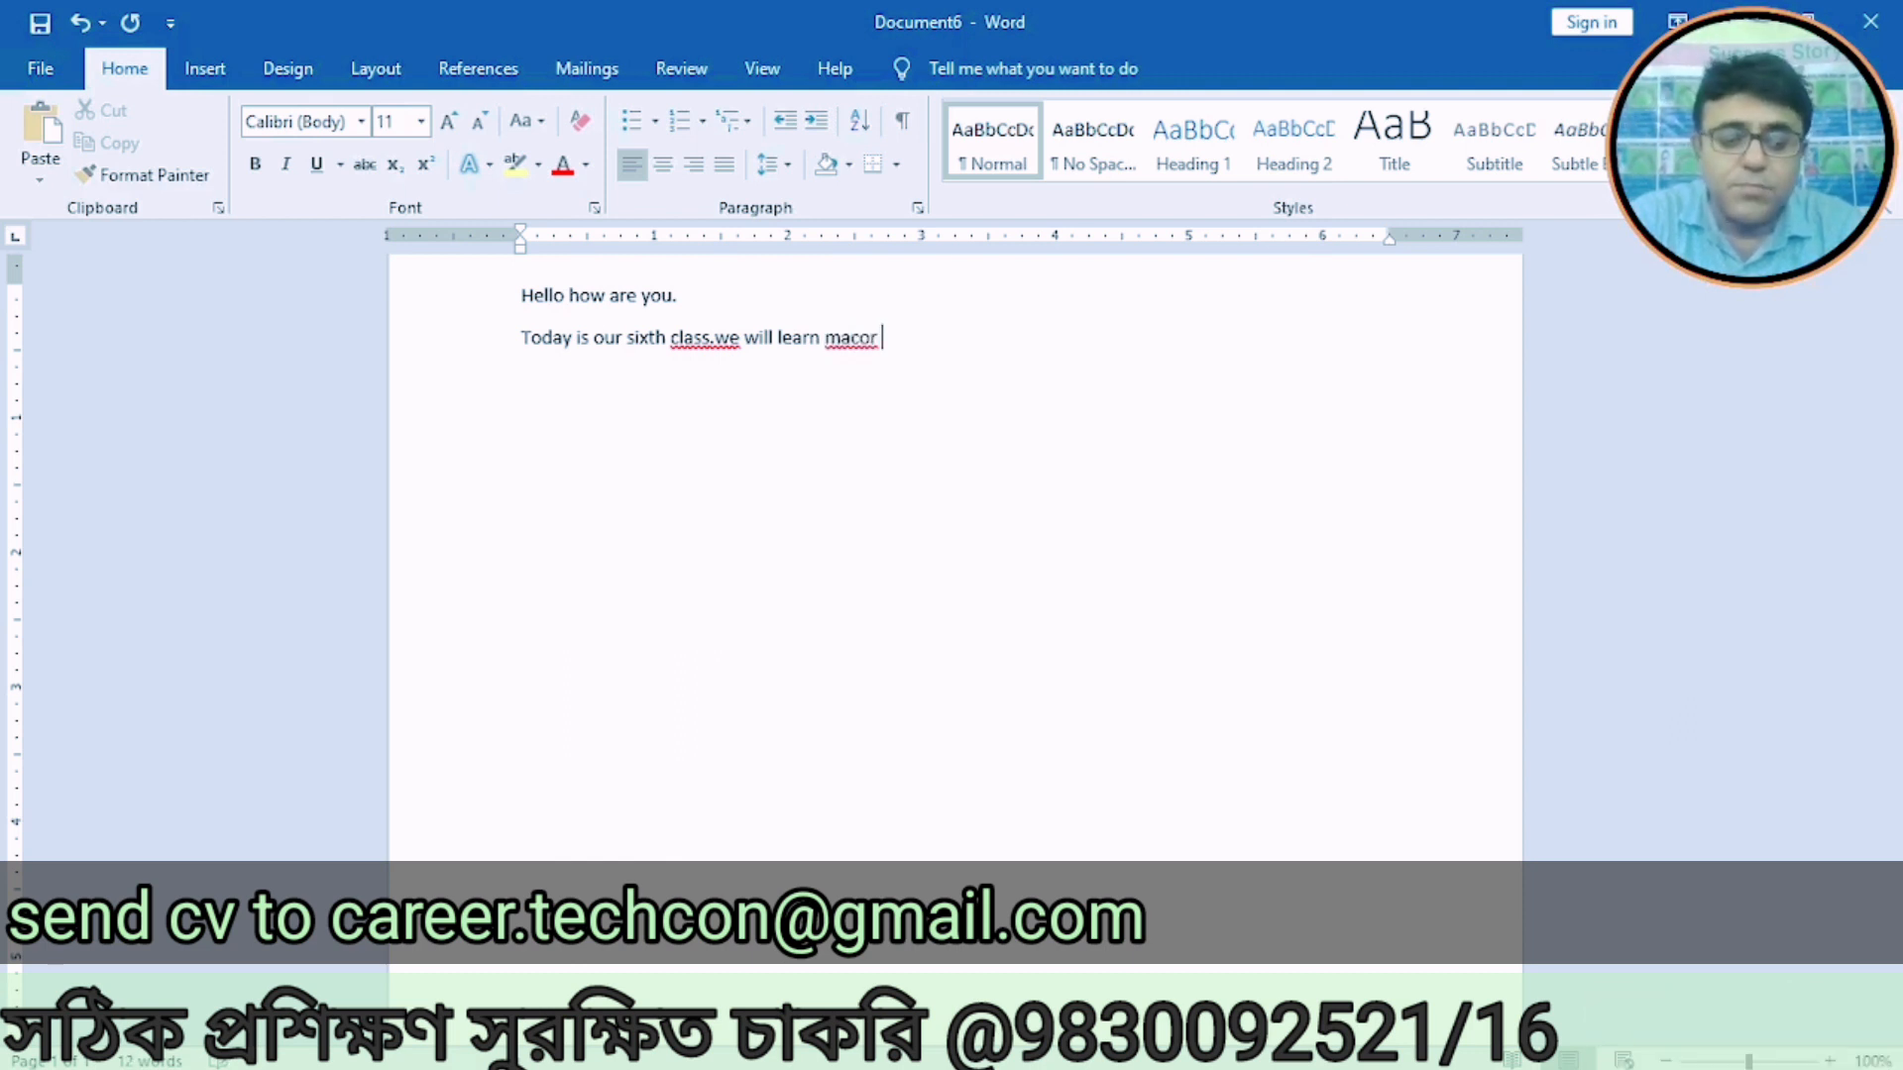
type("feature ")
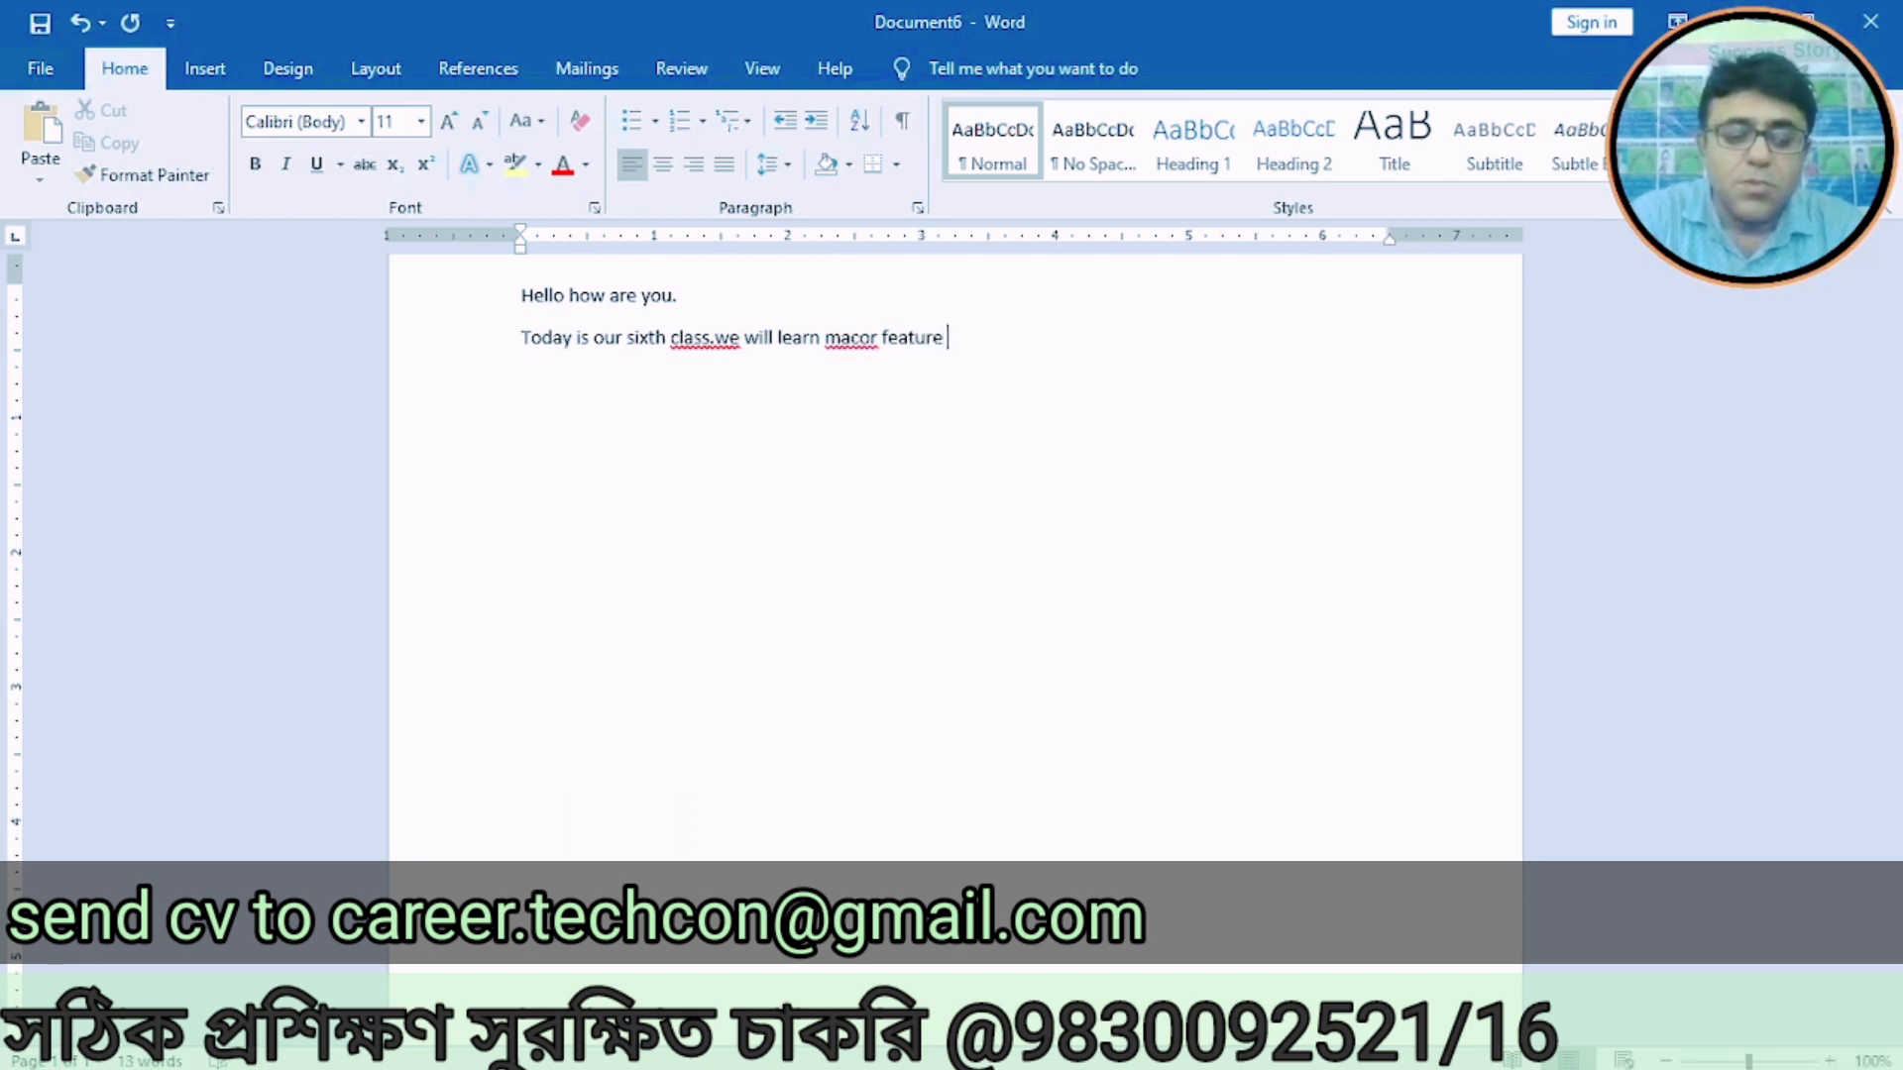
type("of")
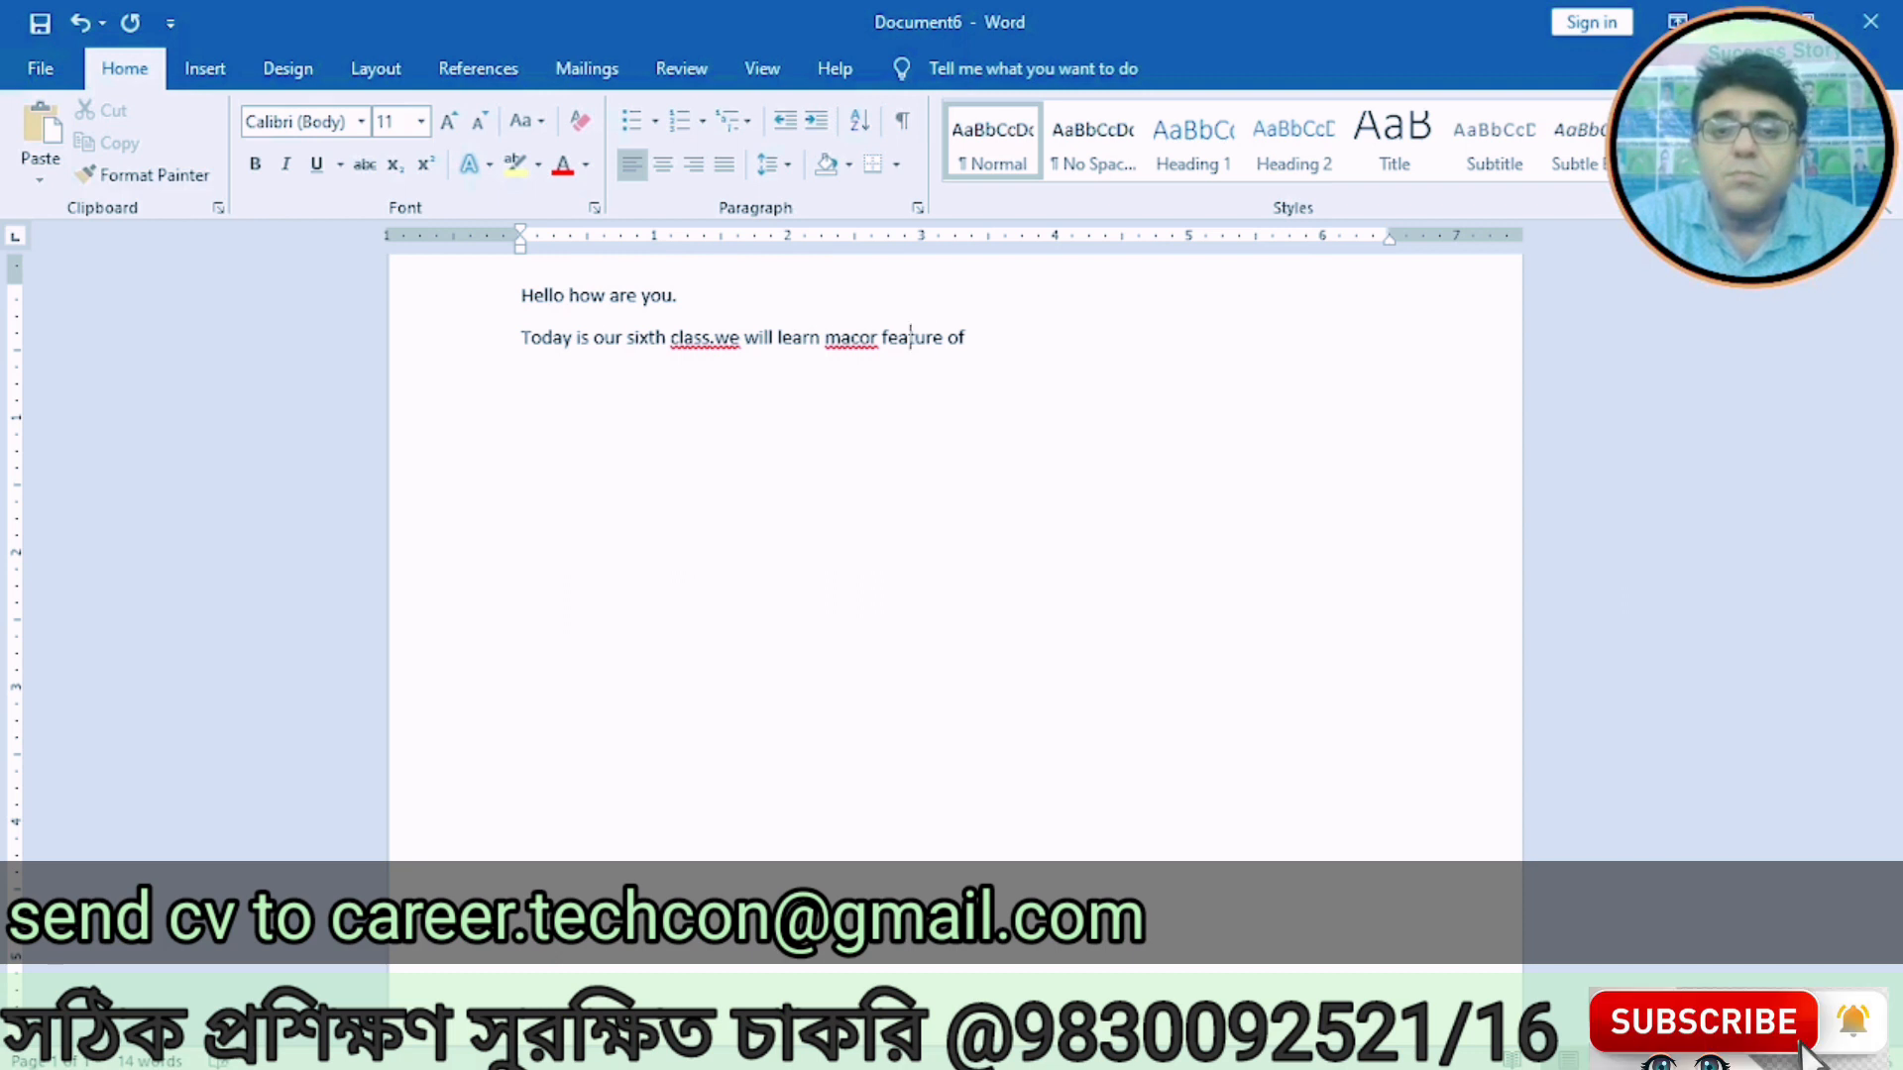
Step: Correct the misspelled word "macor" in the second paragraph to "macro"
key("Delete")
key("Delete")
key("BackSpace")
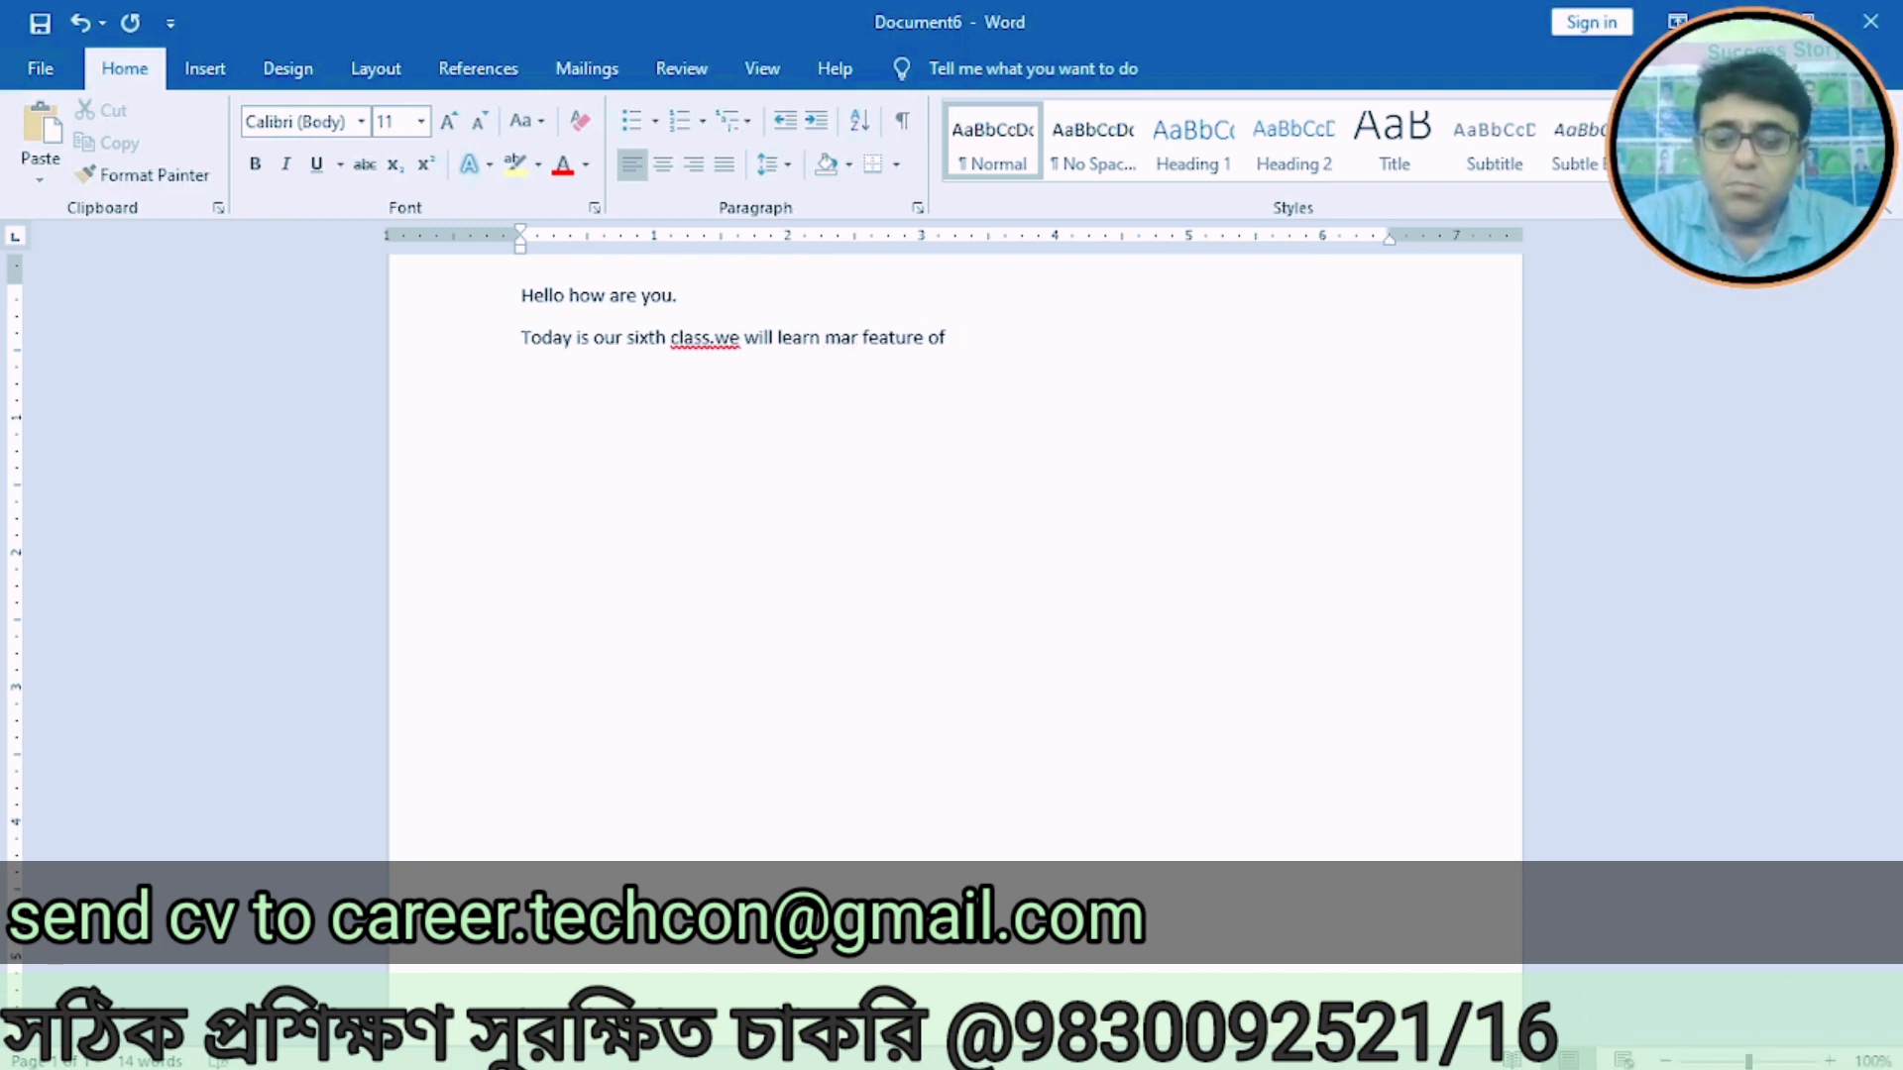
type("cr")
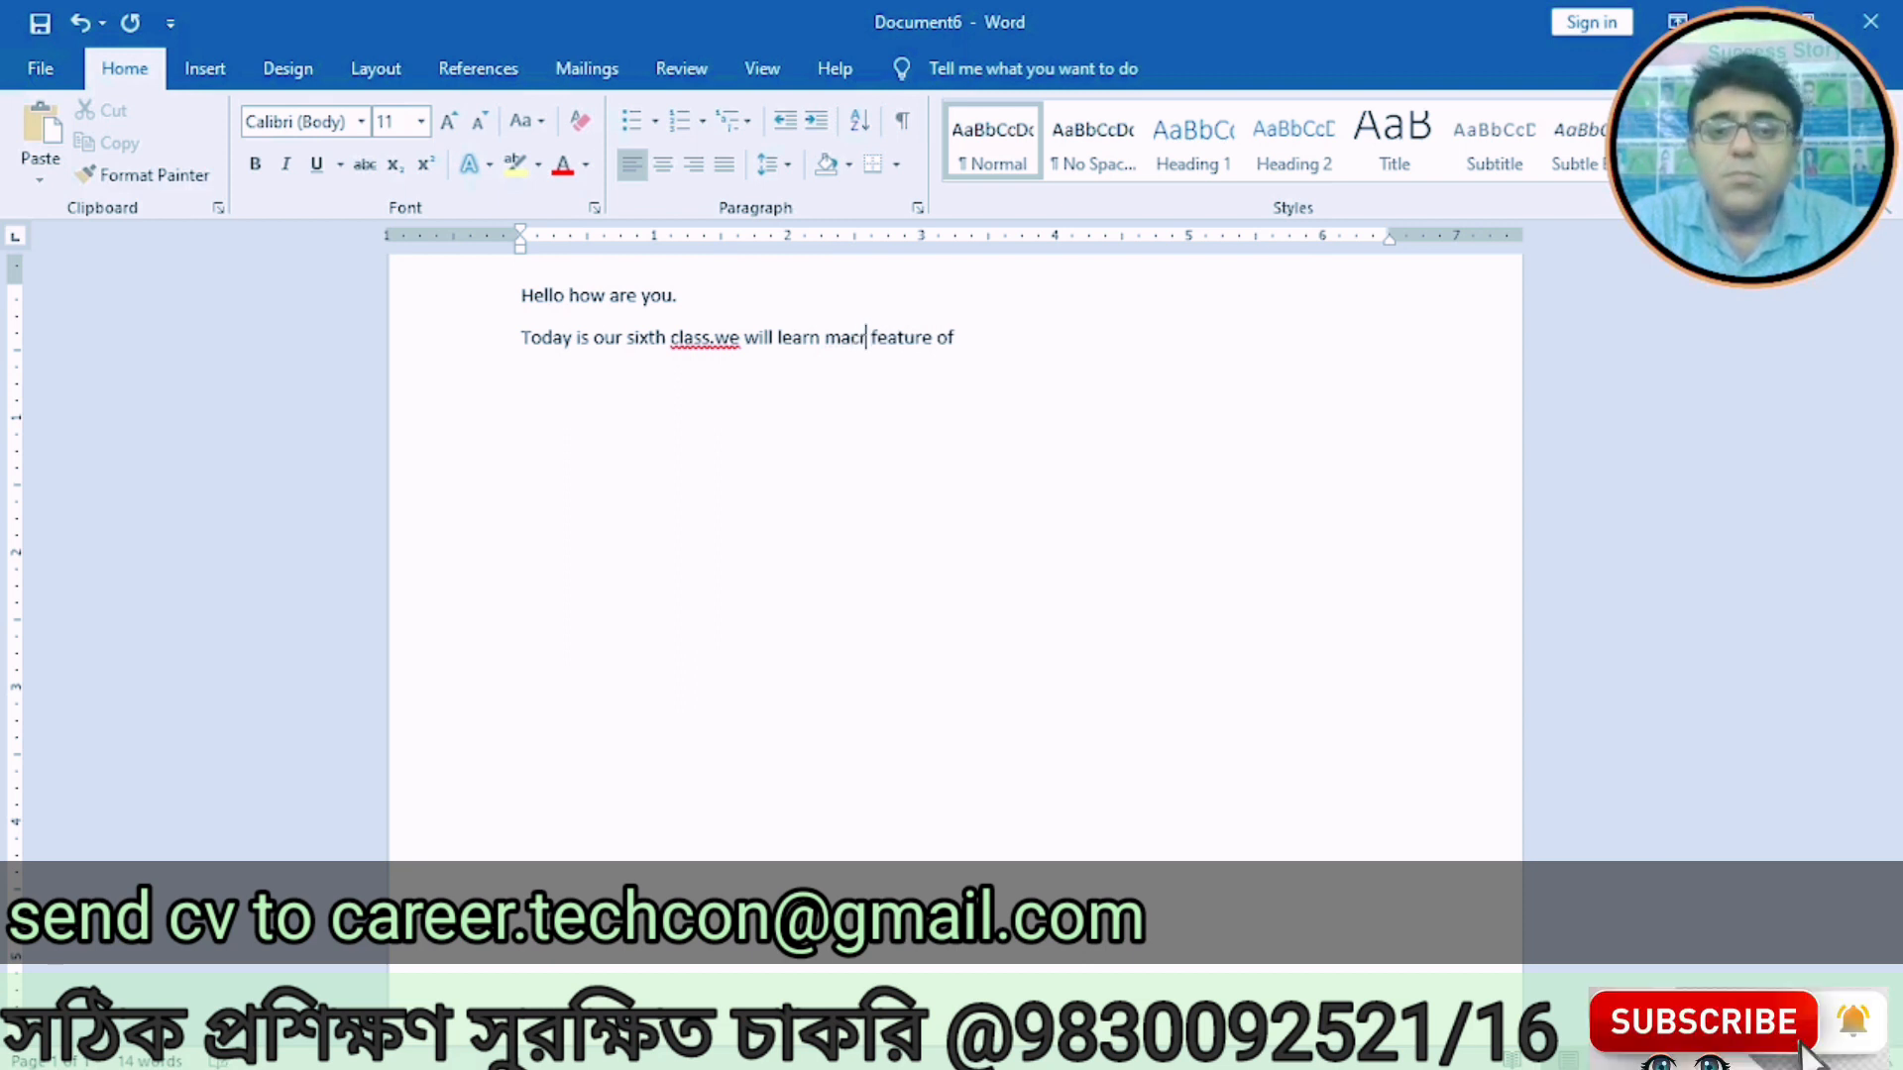
type("o")
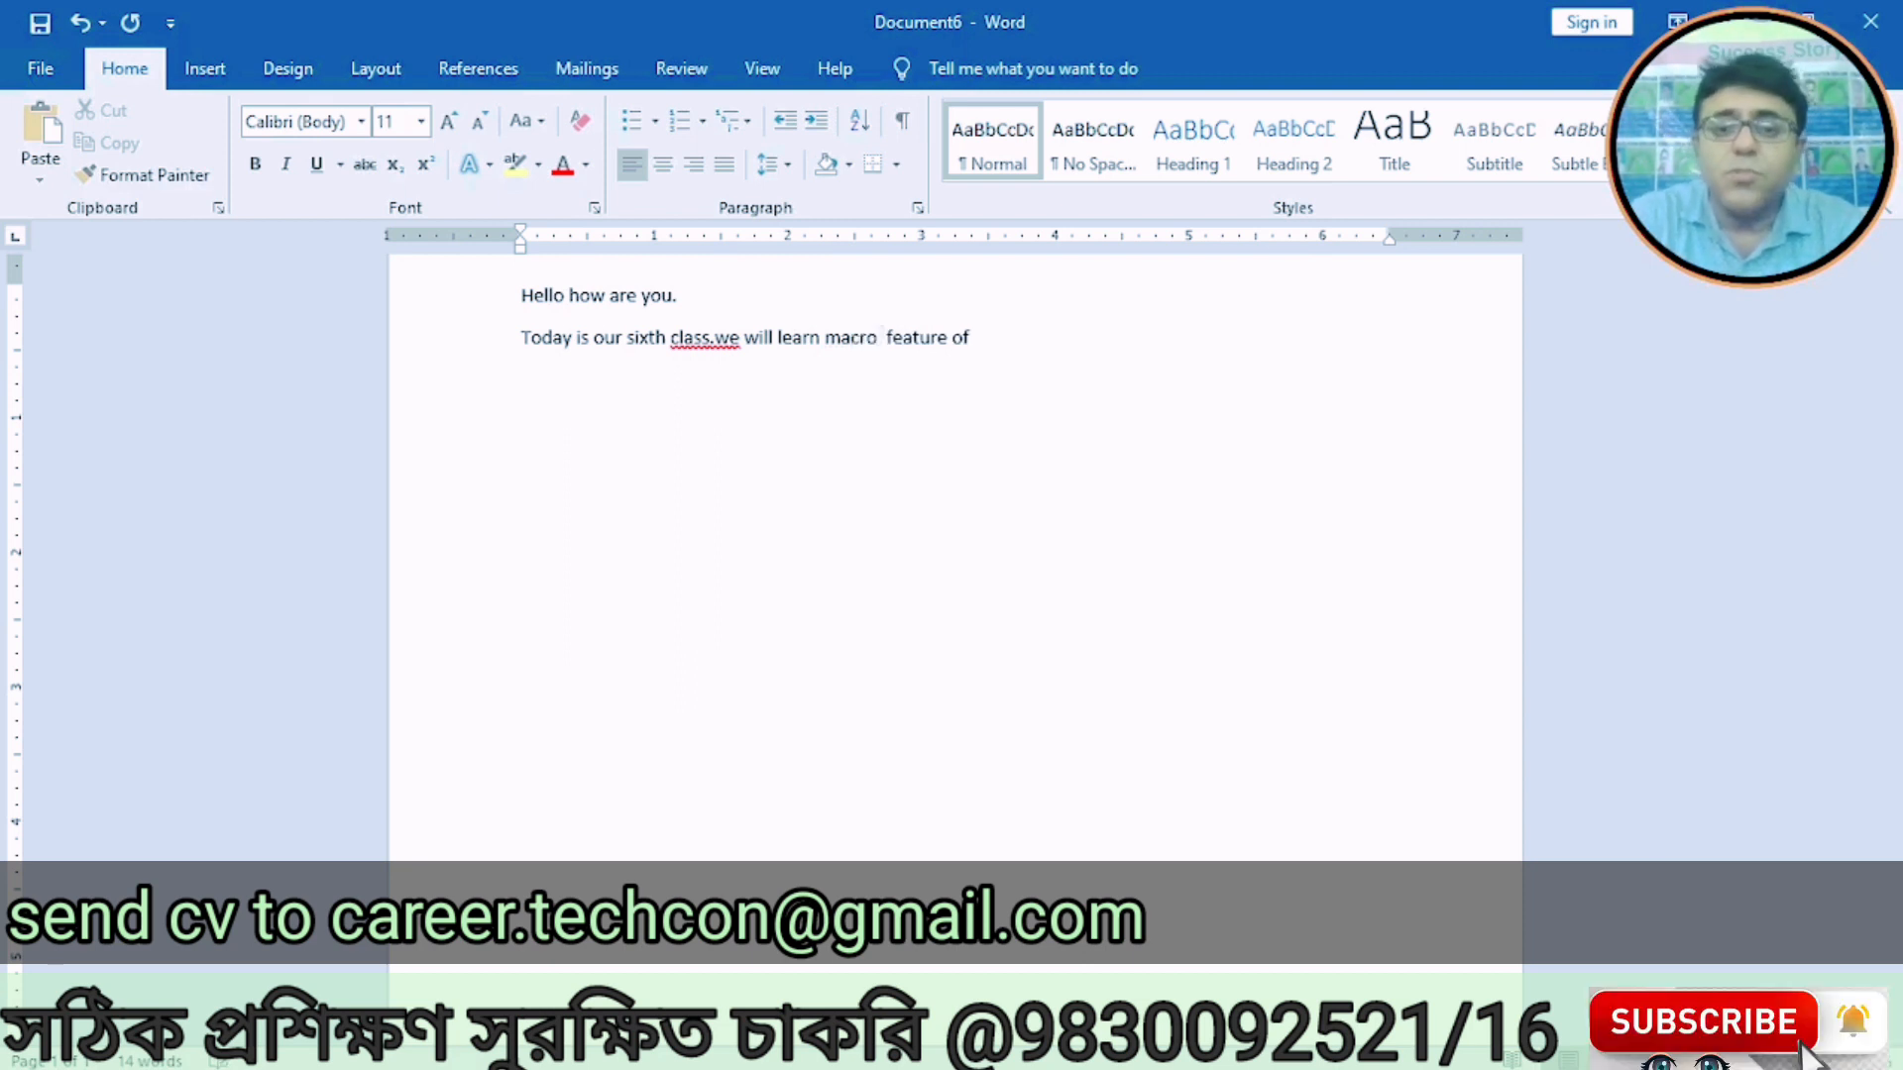
Step: Complete the second paragraph with "Microsoft word." and insert a space between "class." and "we"
key("End")
type("m")
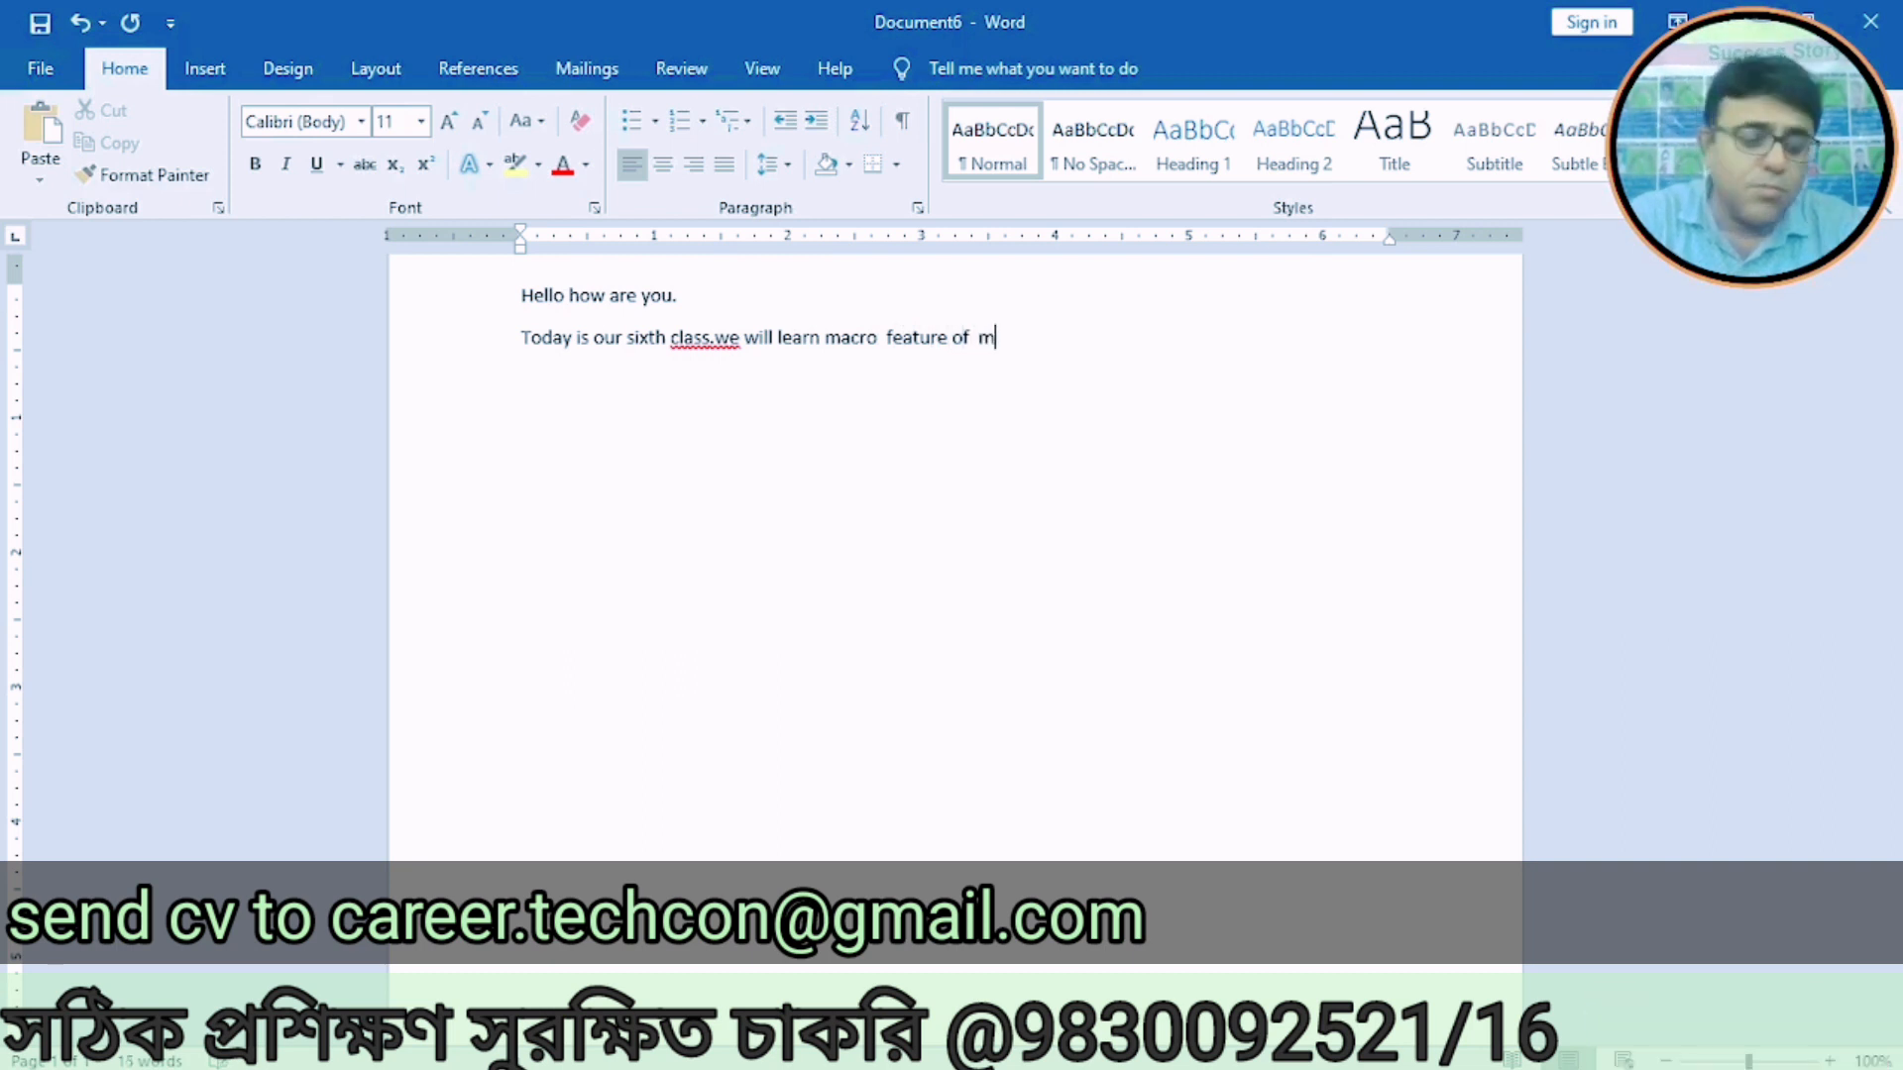
type("cro")
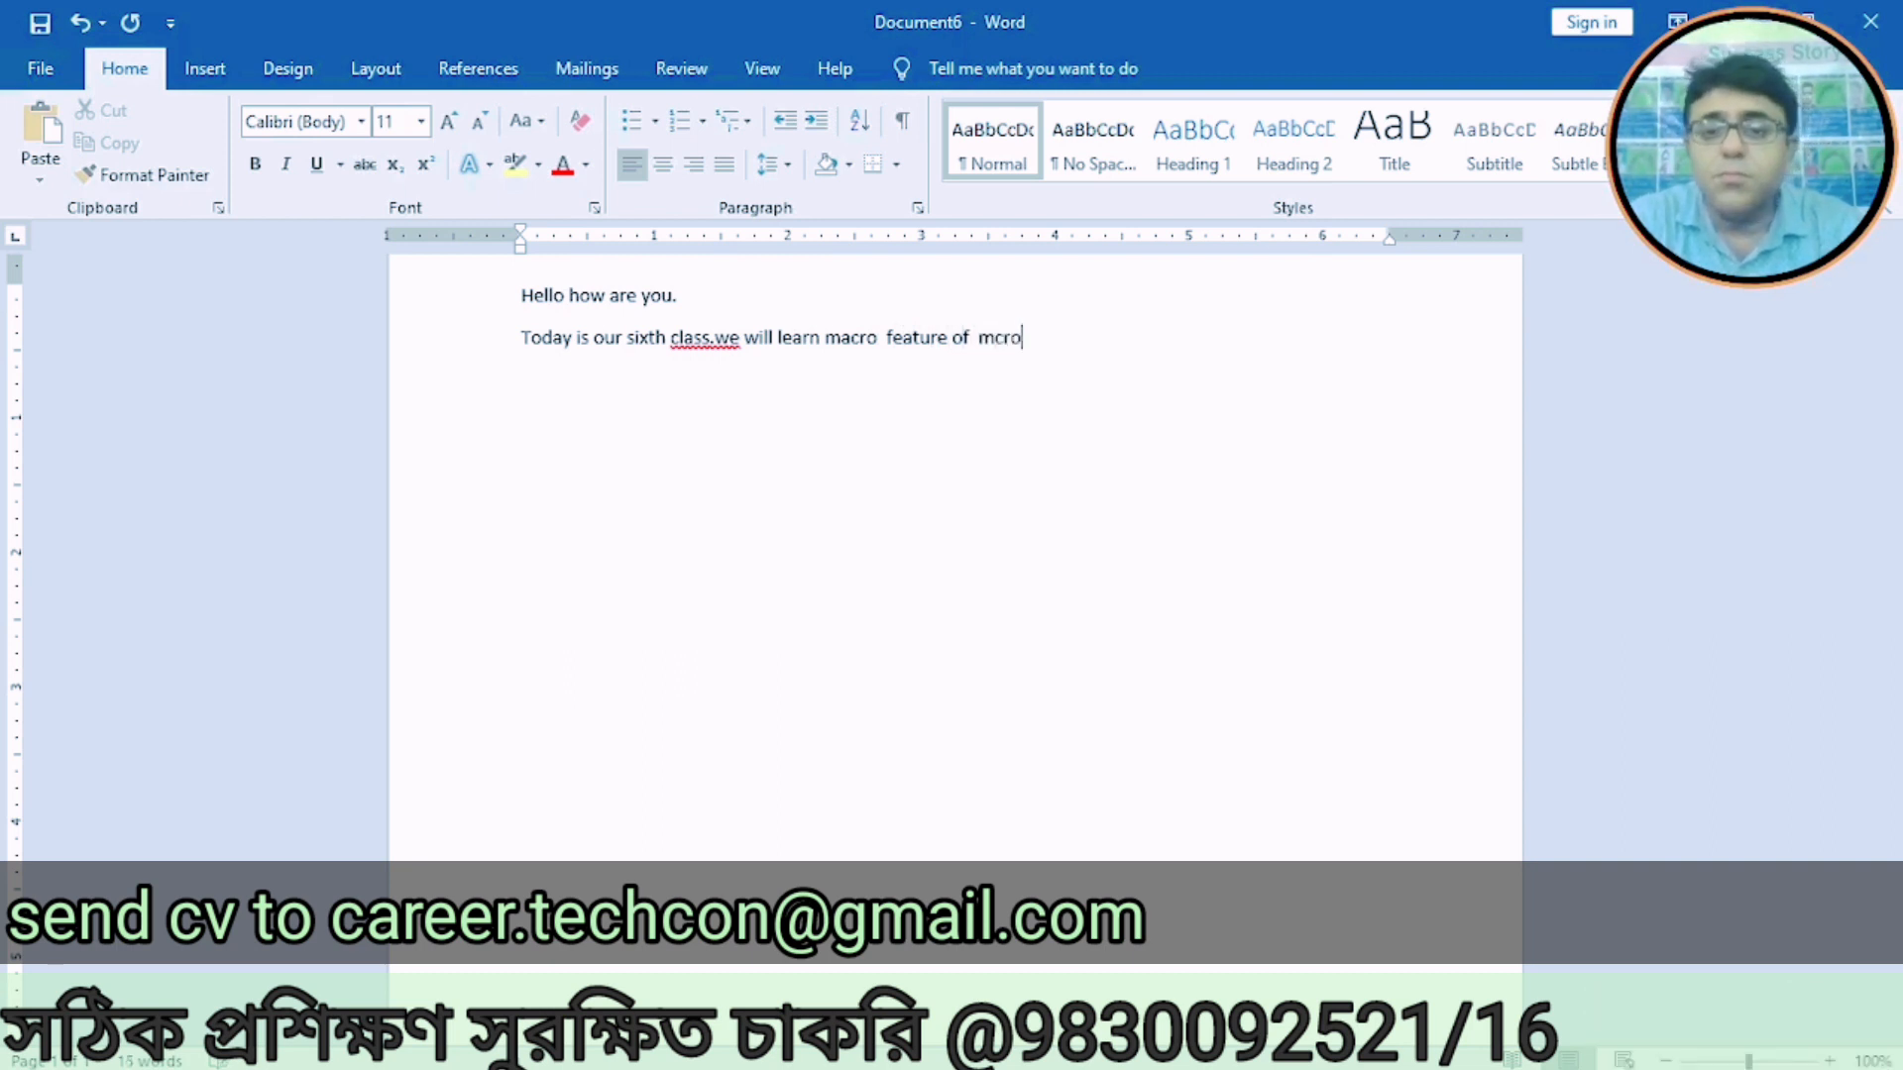
key("BackSpace")
key("BackSpace")
key("BackSpace")
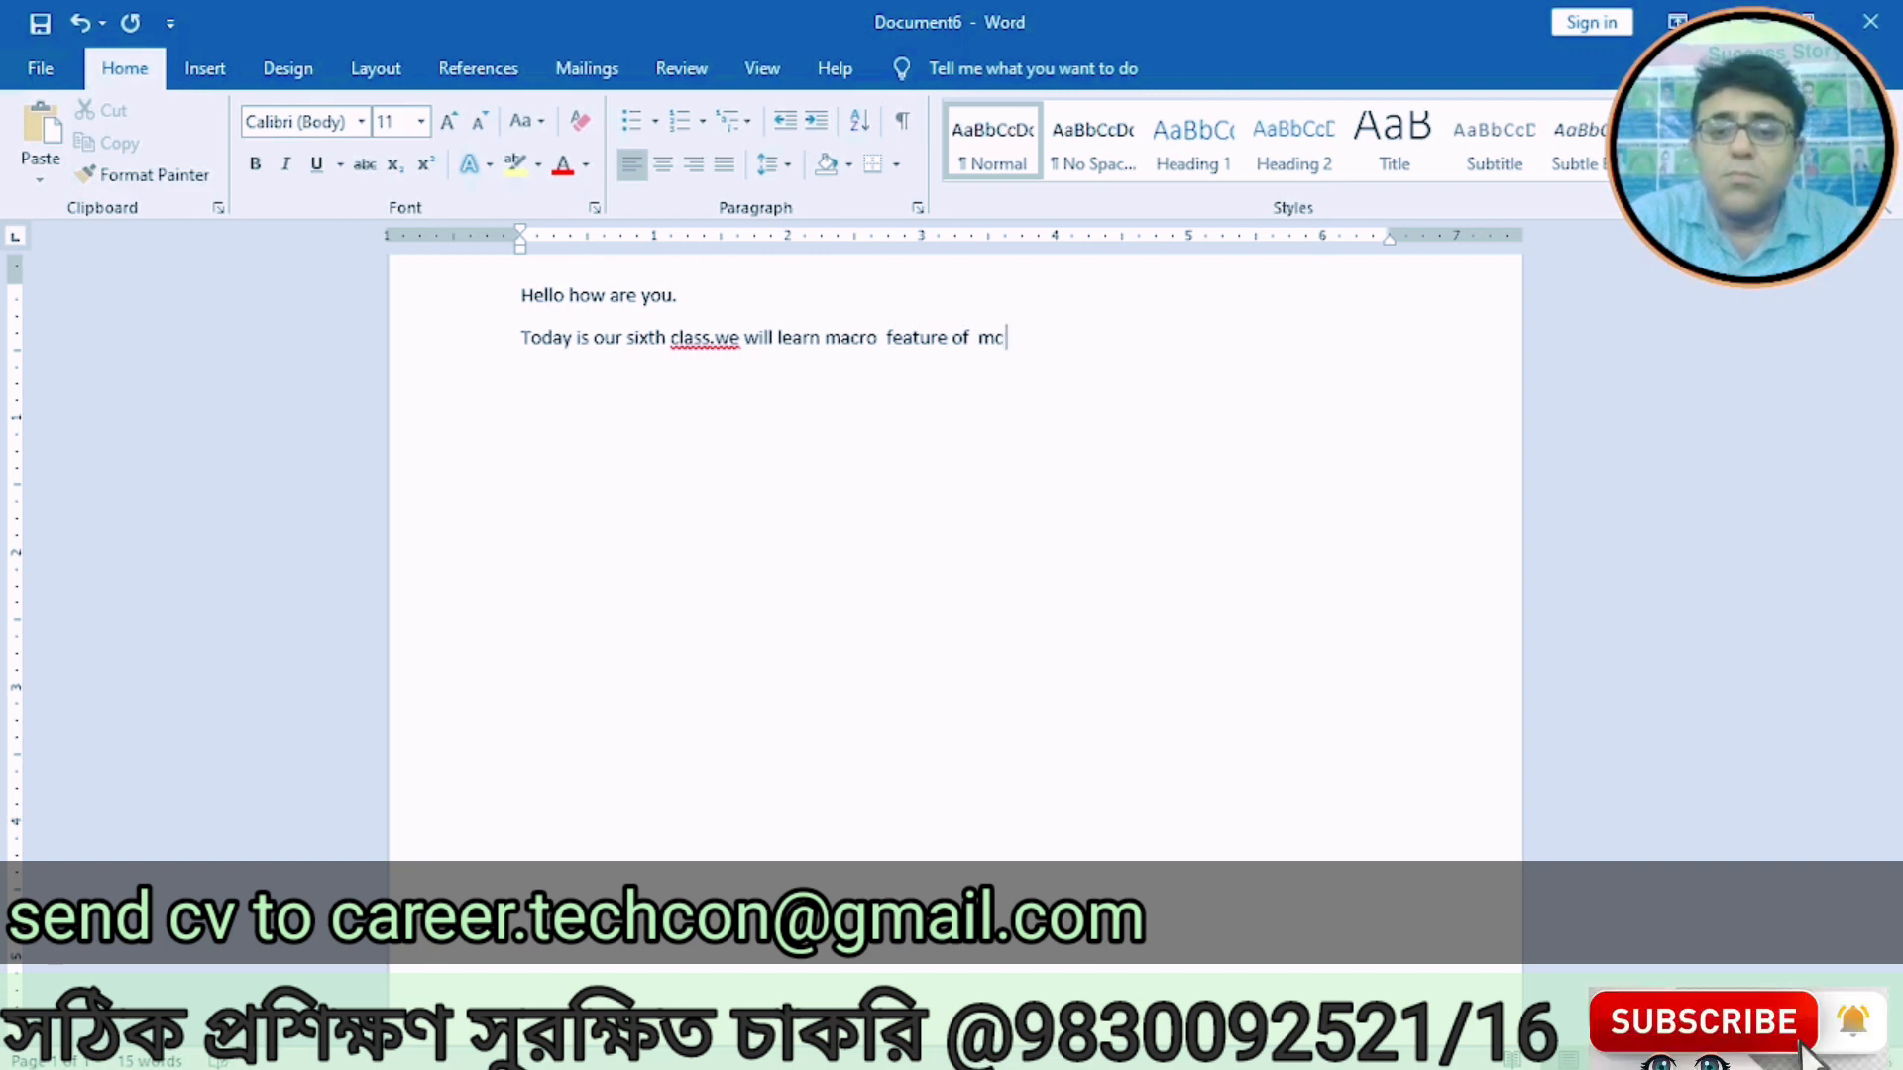
type("icro")
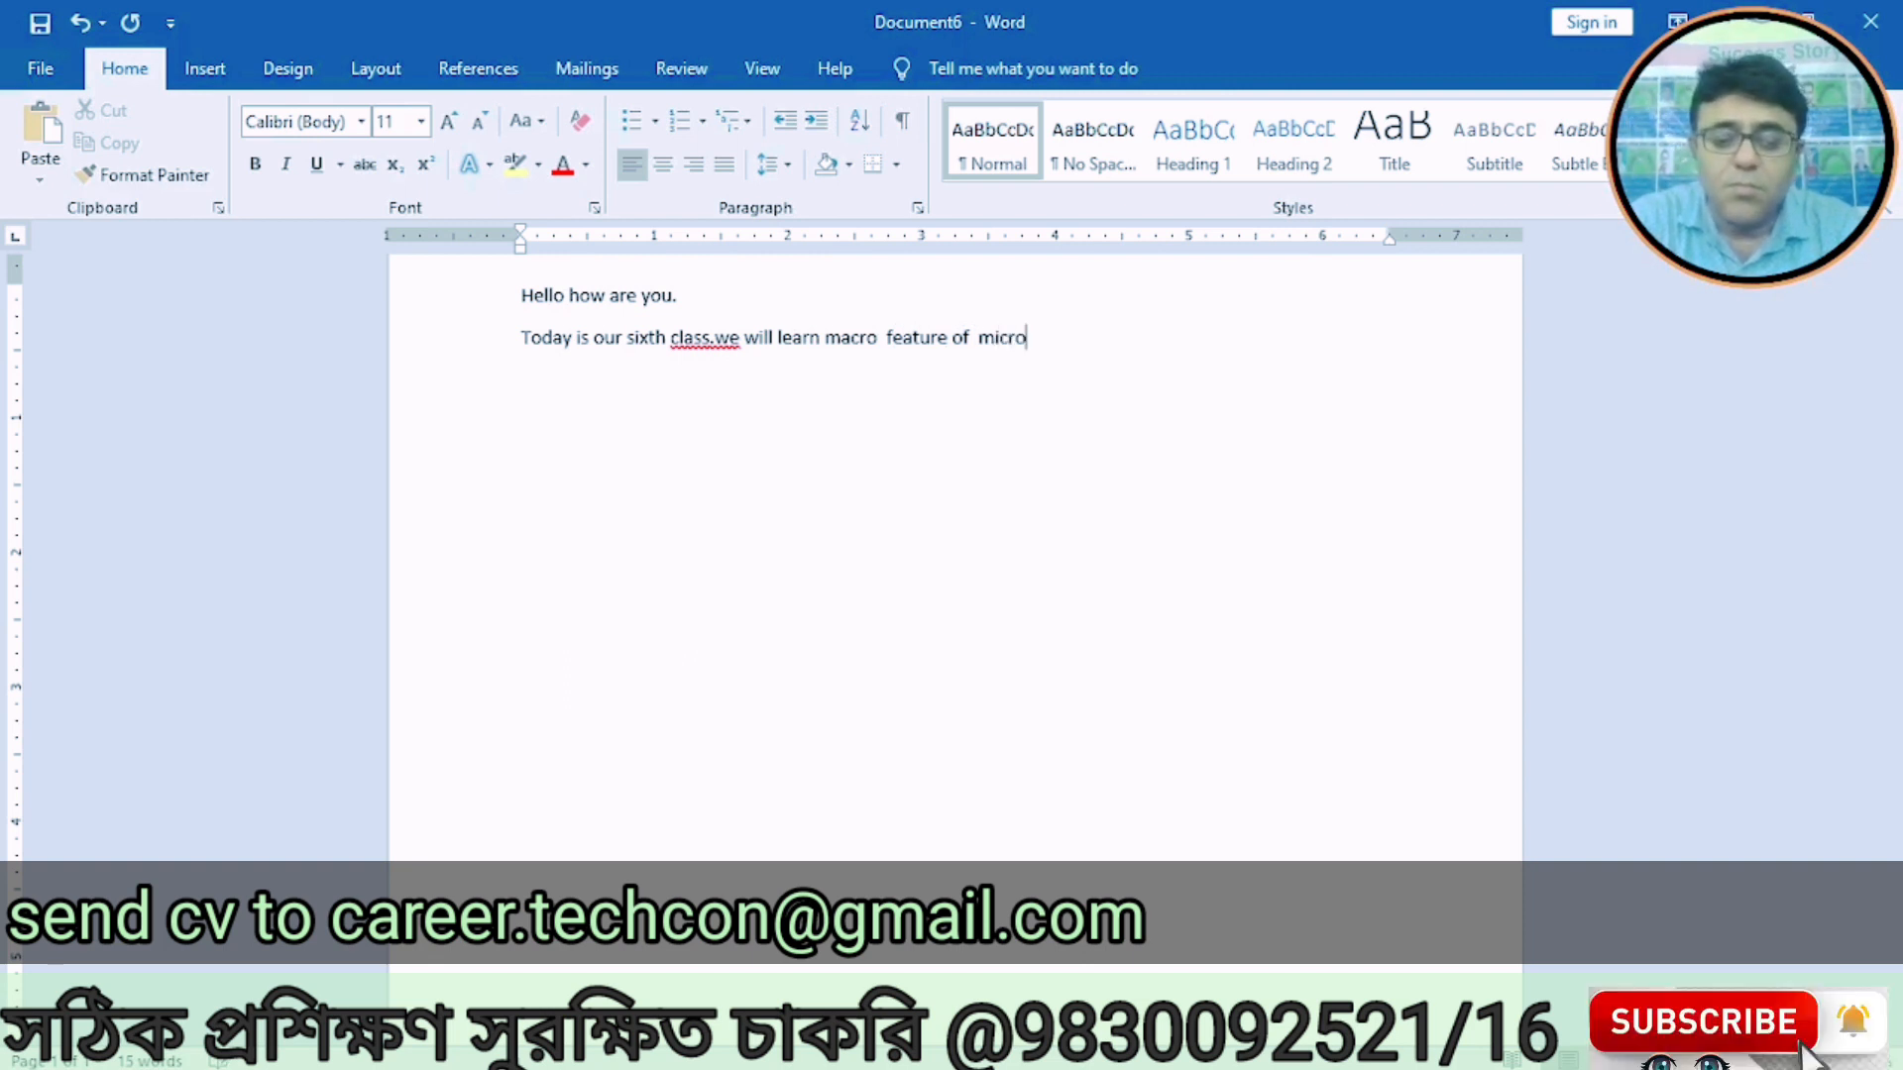
type("soft wi")
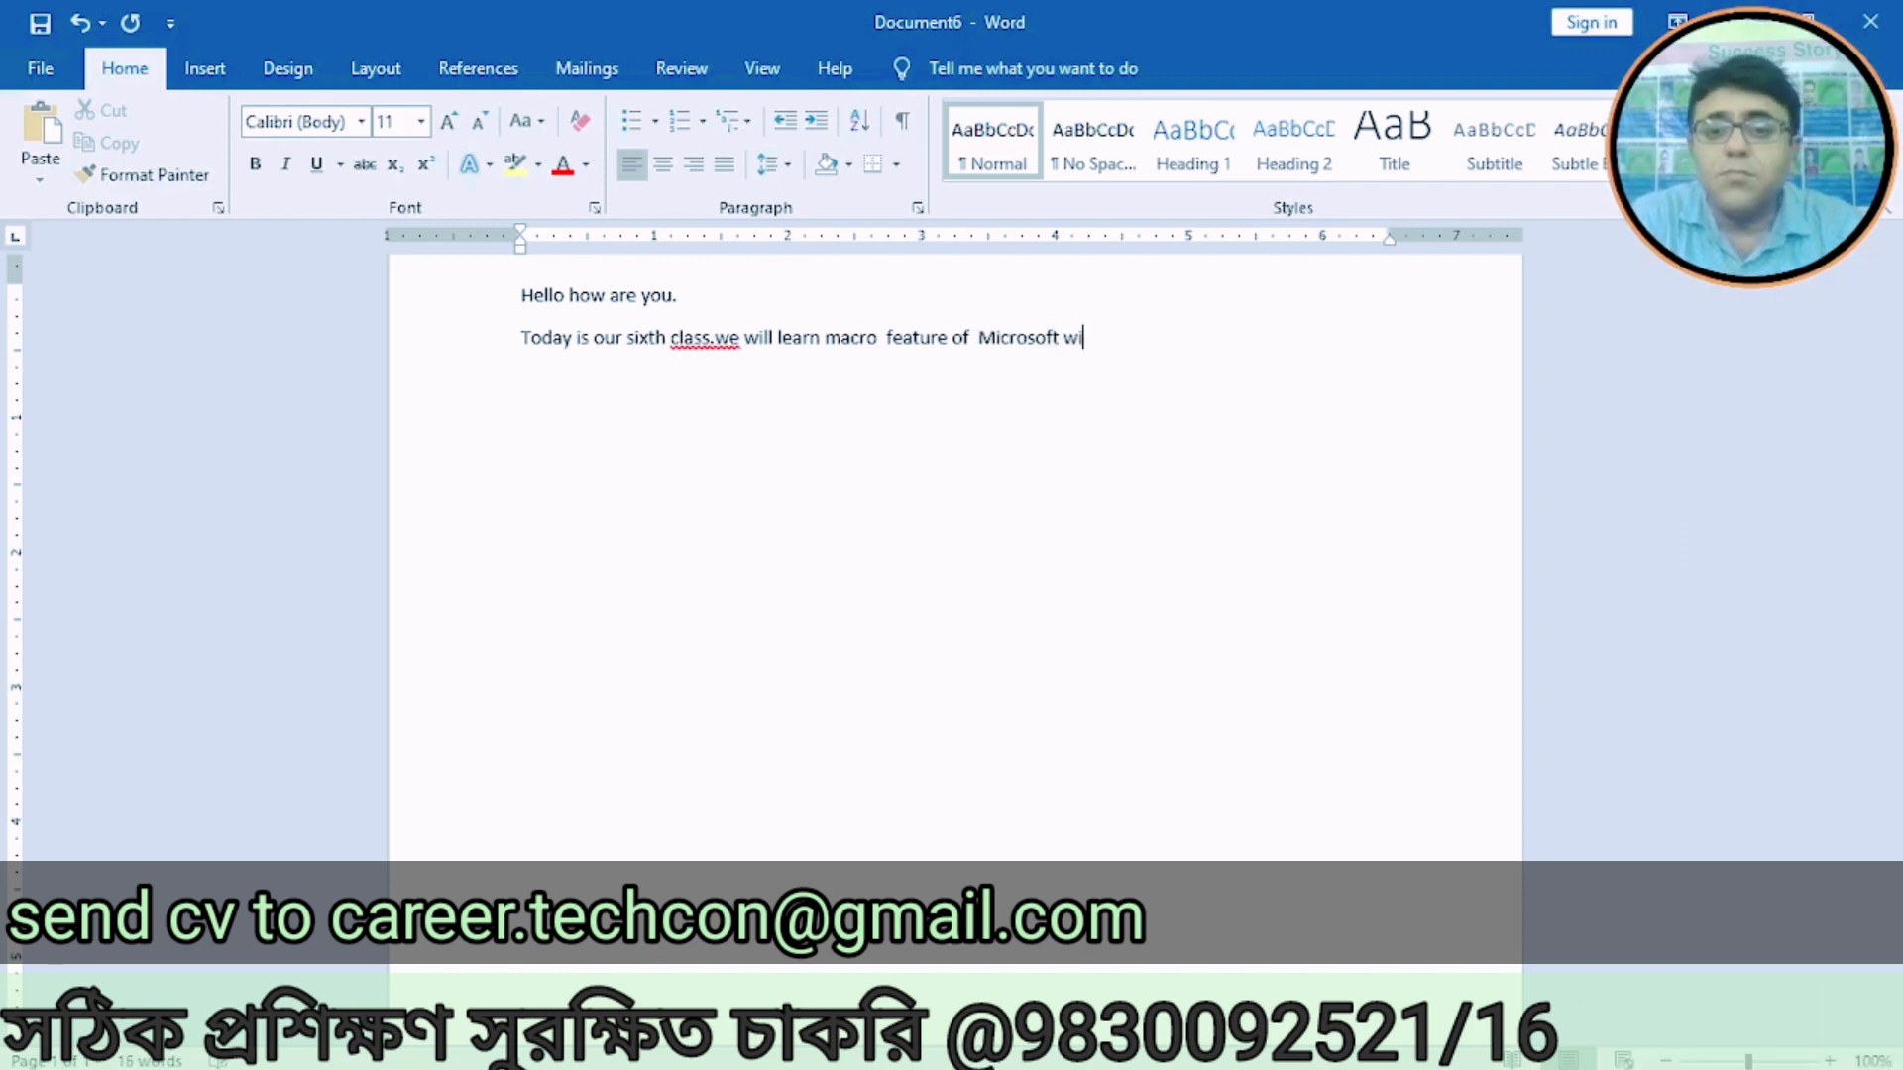
type("pord")
key("BackSpace")
key("BackSpace")
key("BackSpace")
key("BackSpace")
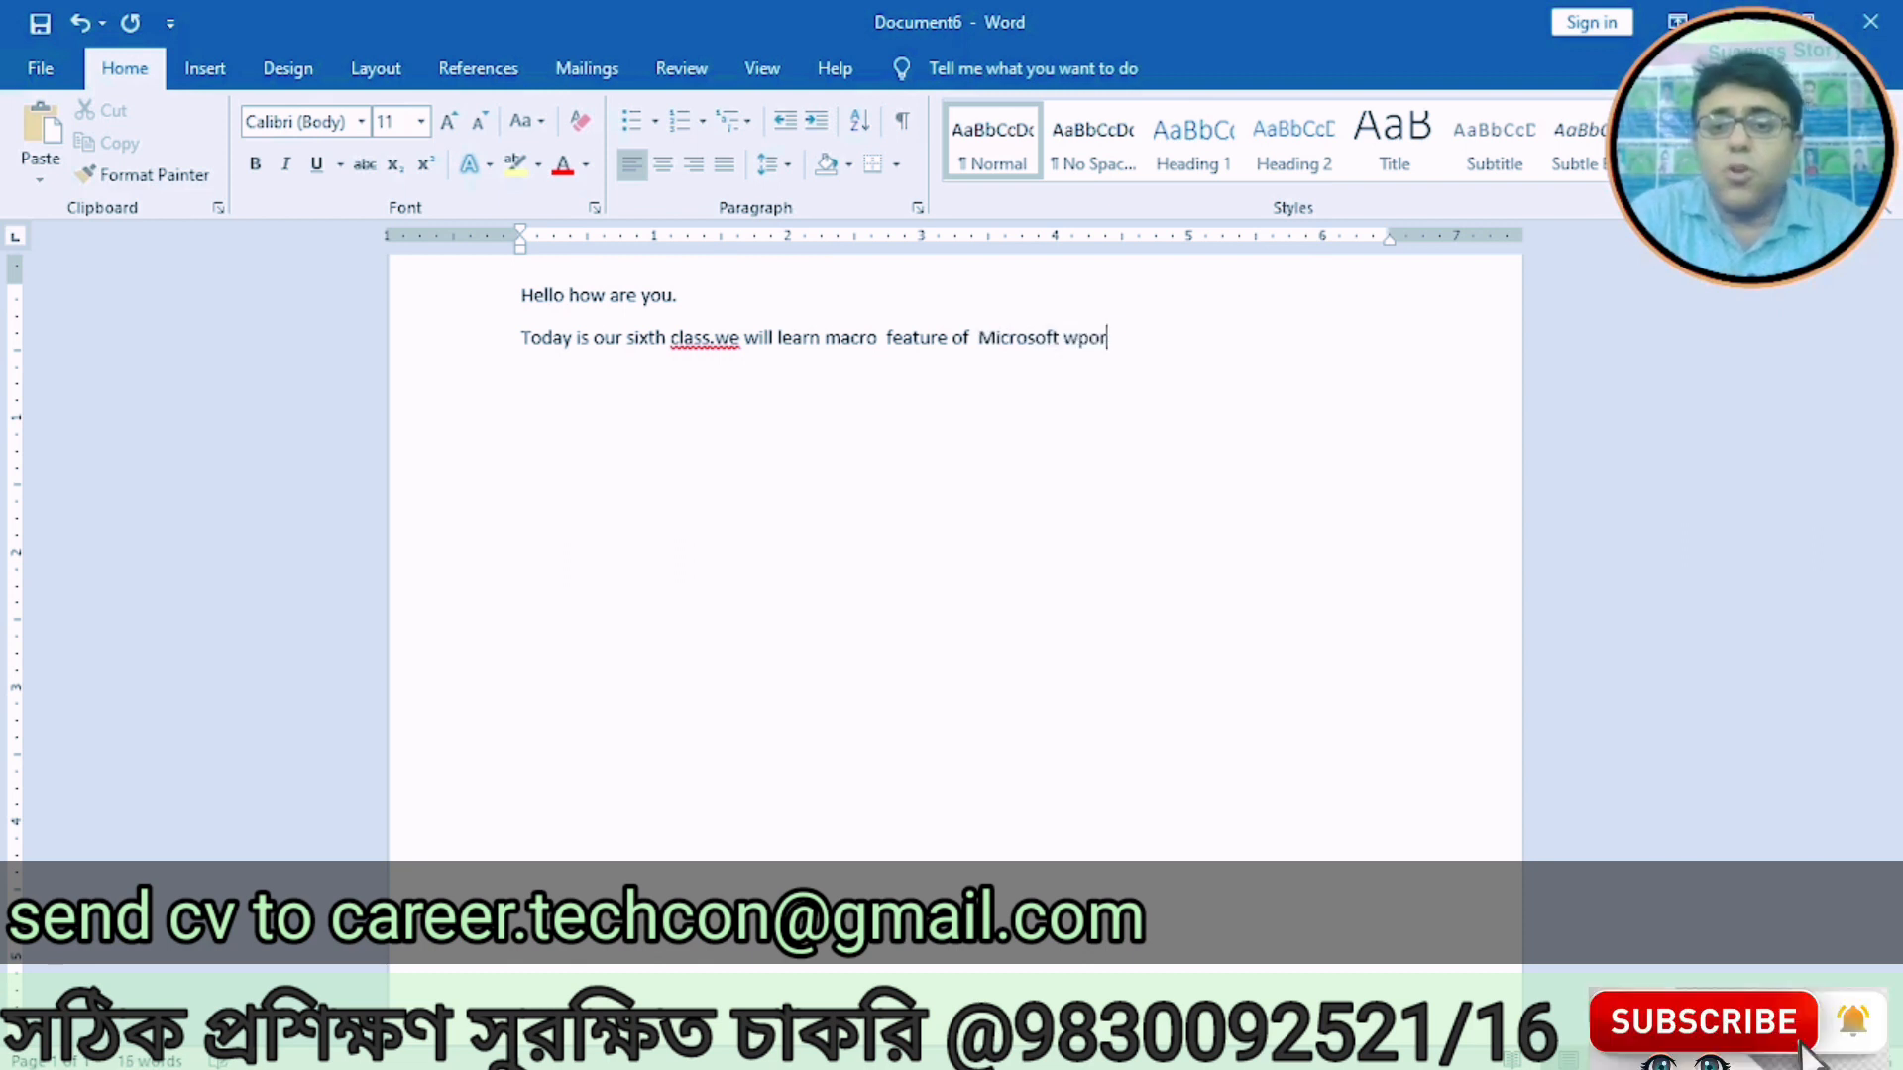
type("ord.")
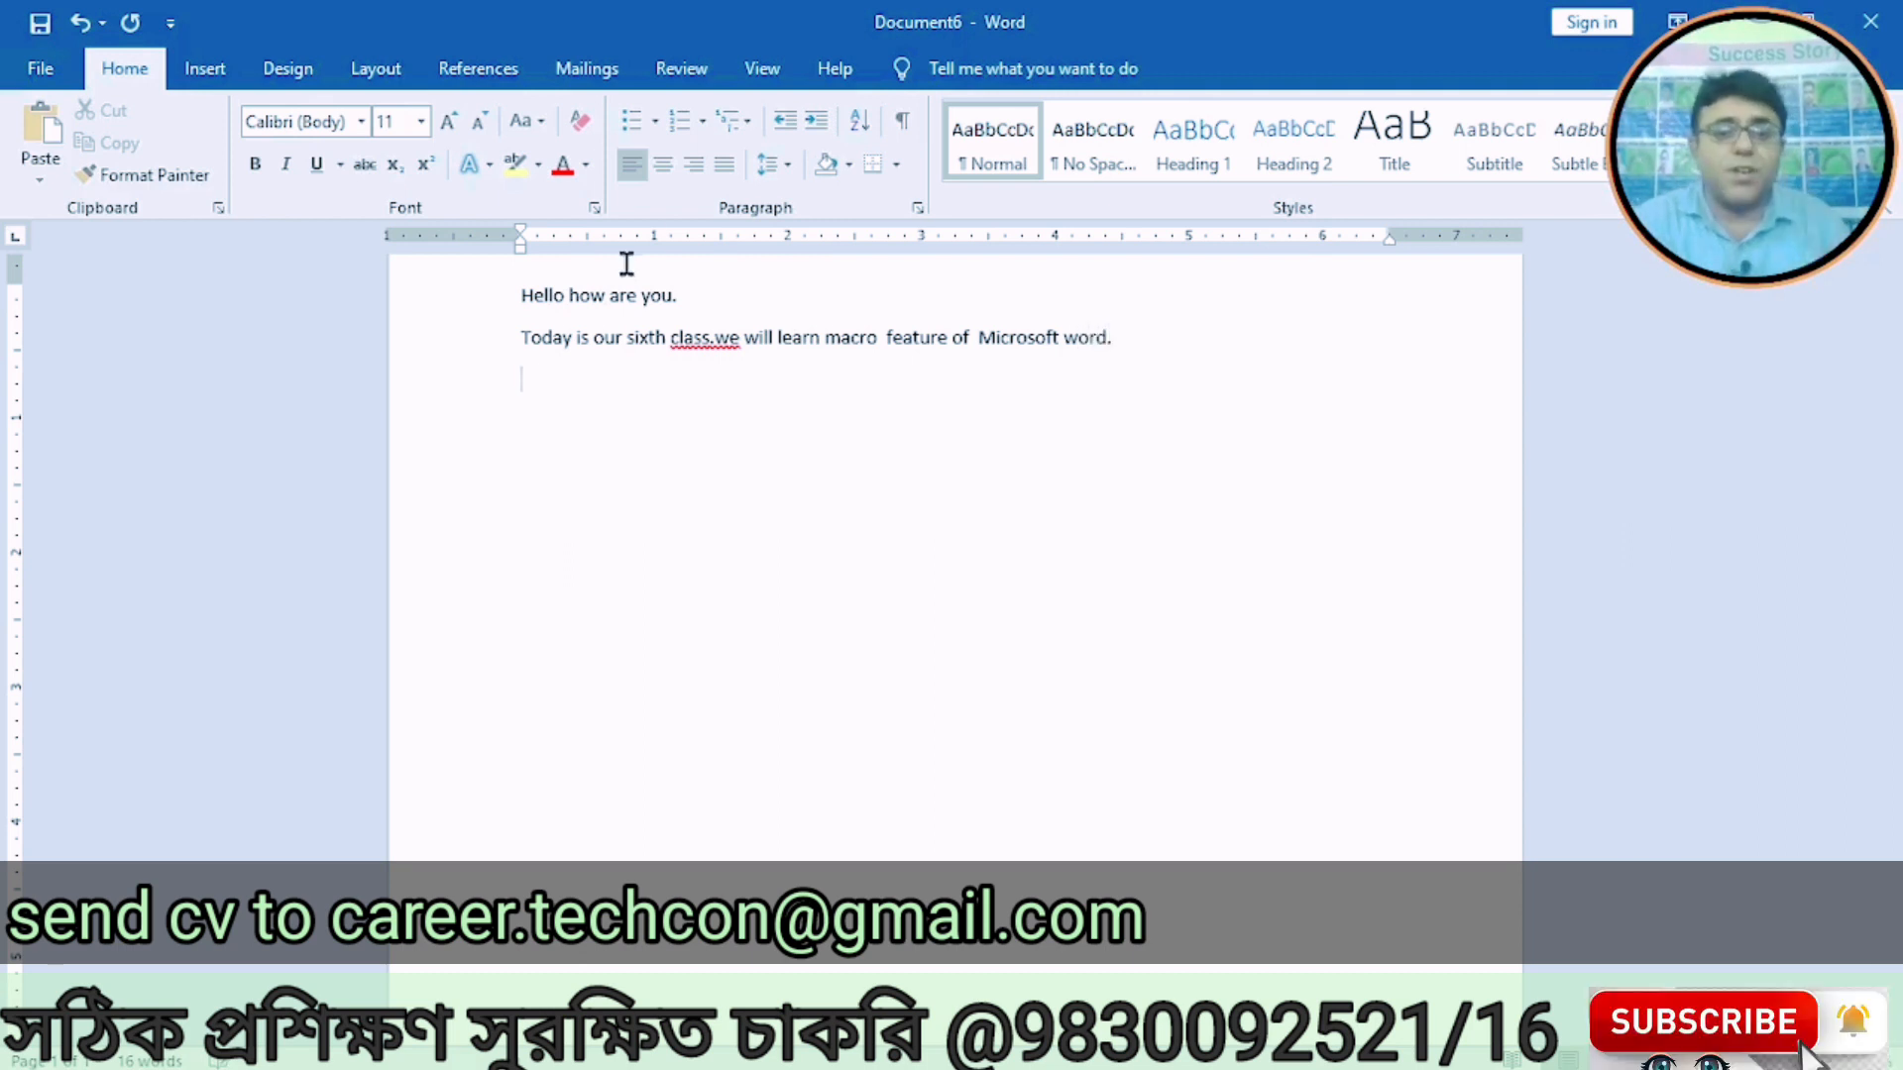
left_click(712, 337)
type(".")
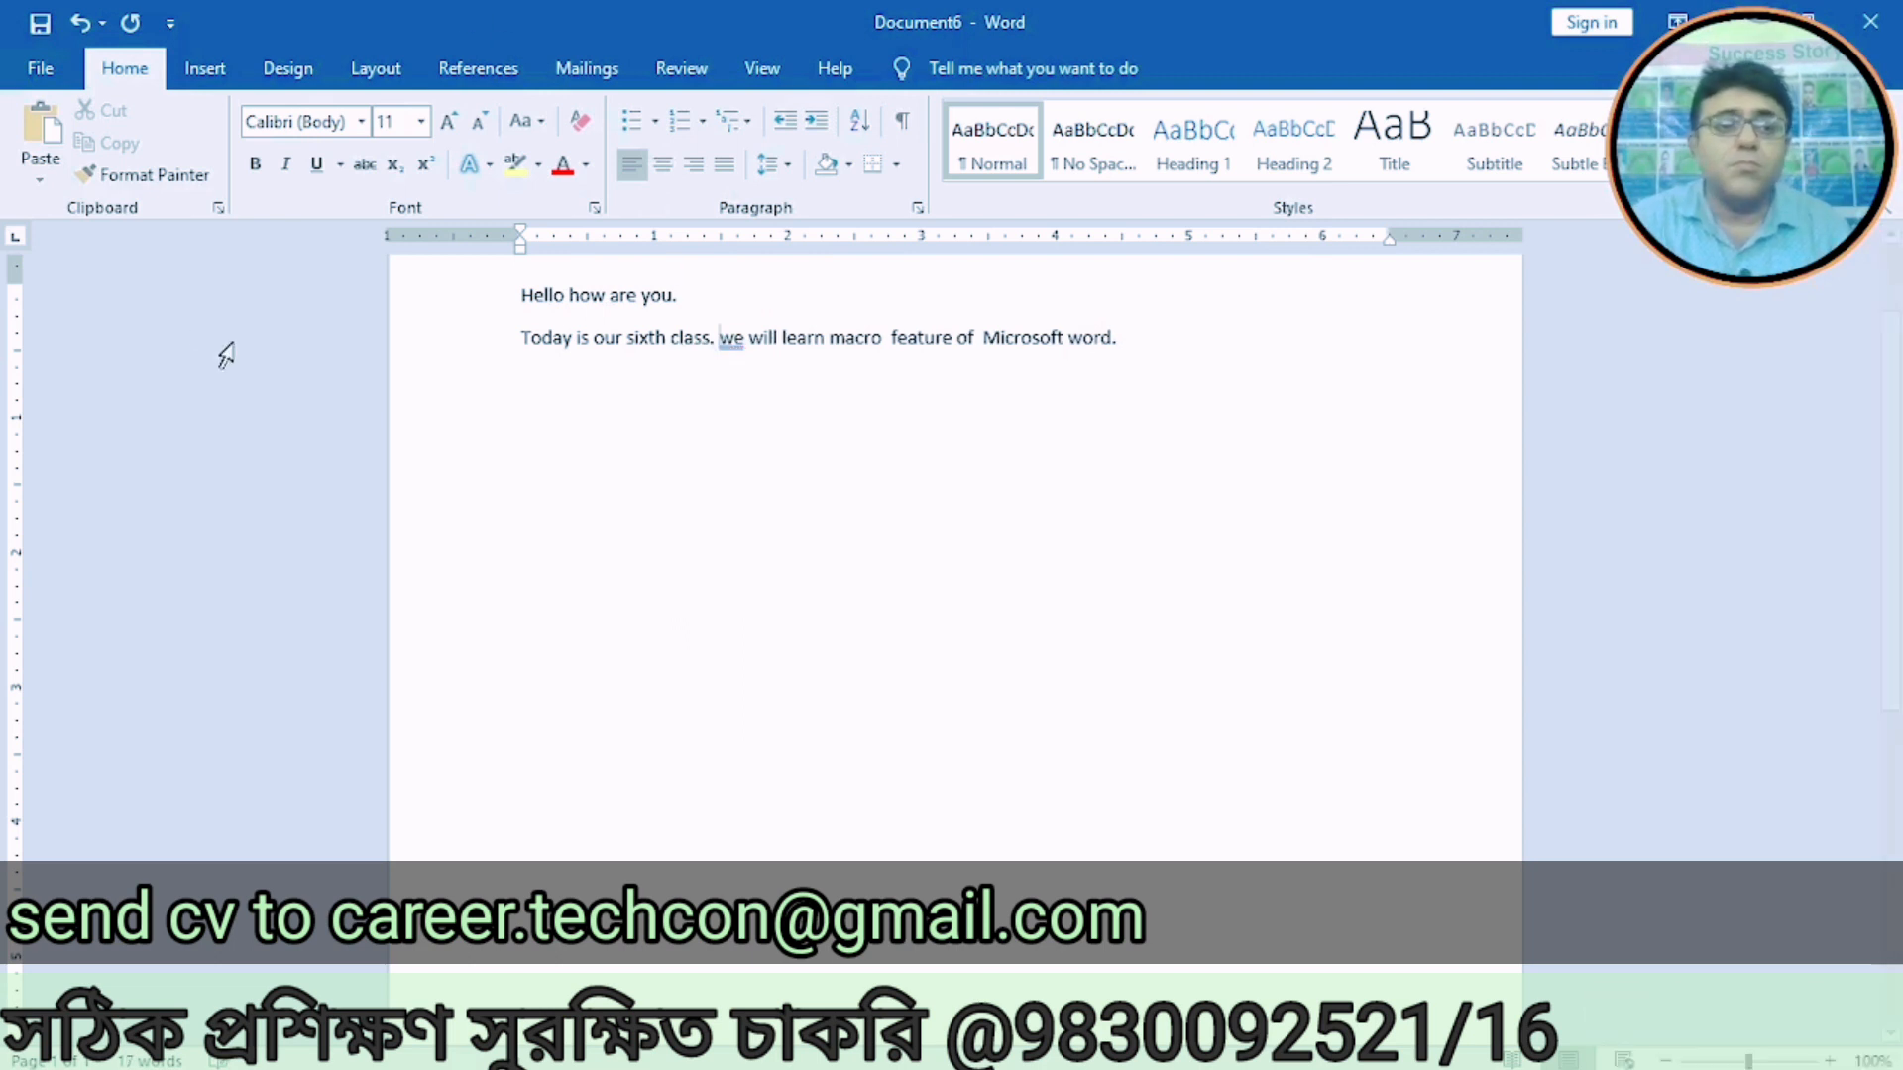
Step: Start saving the document under a new name, with the Desktop as the location
left_click(40, 77)
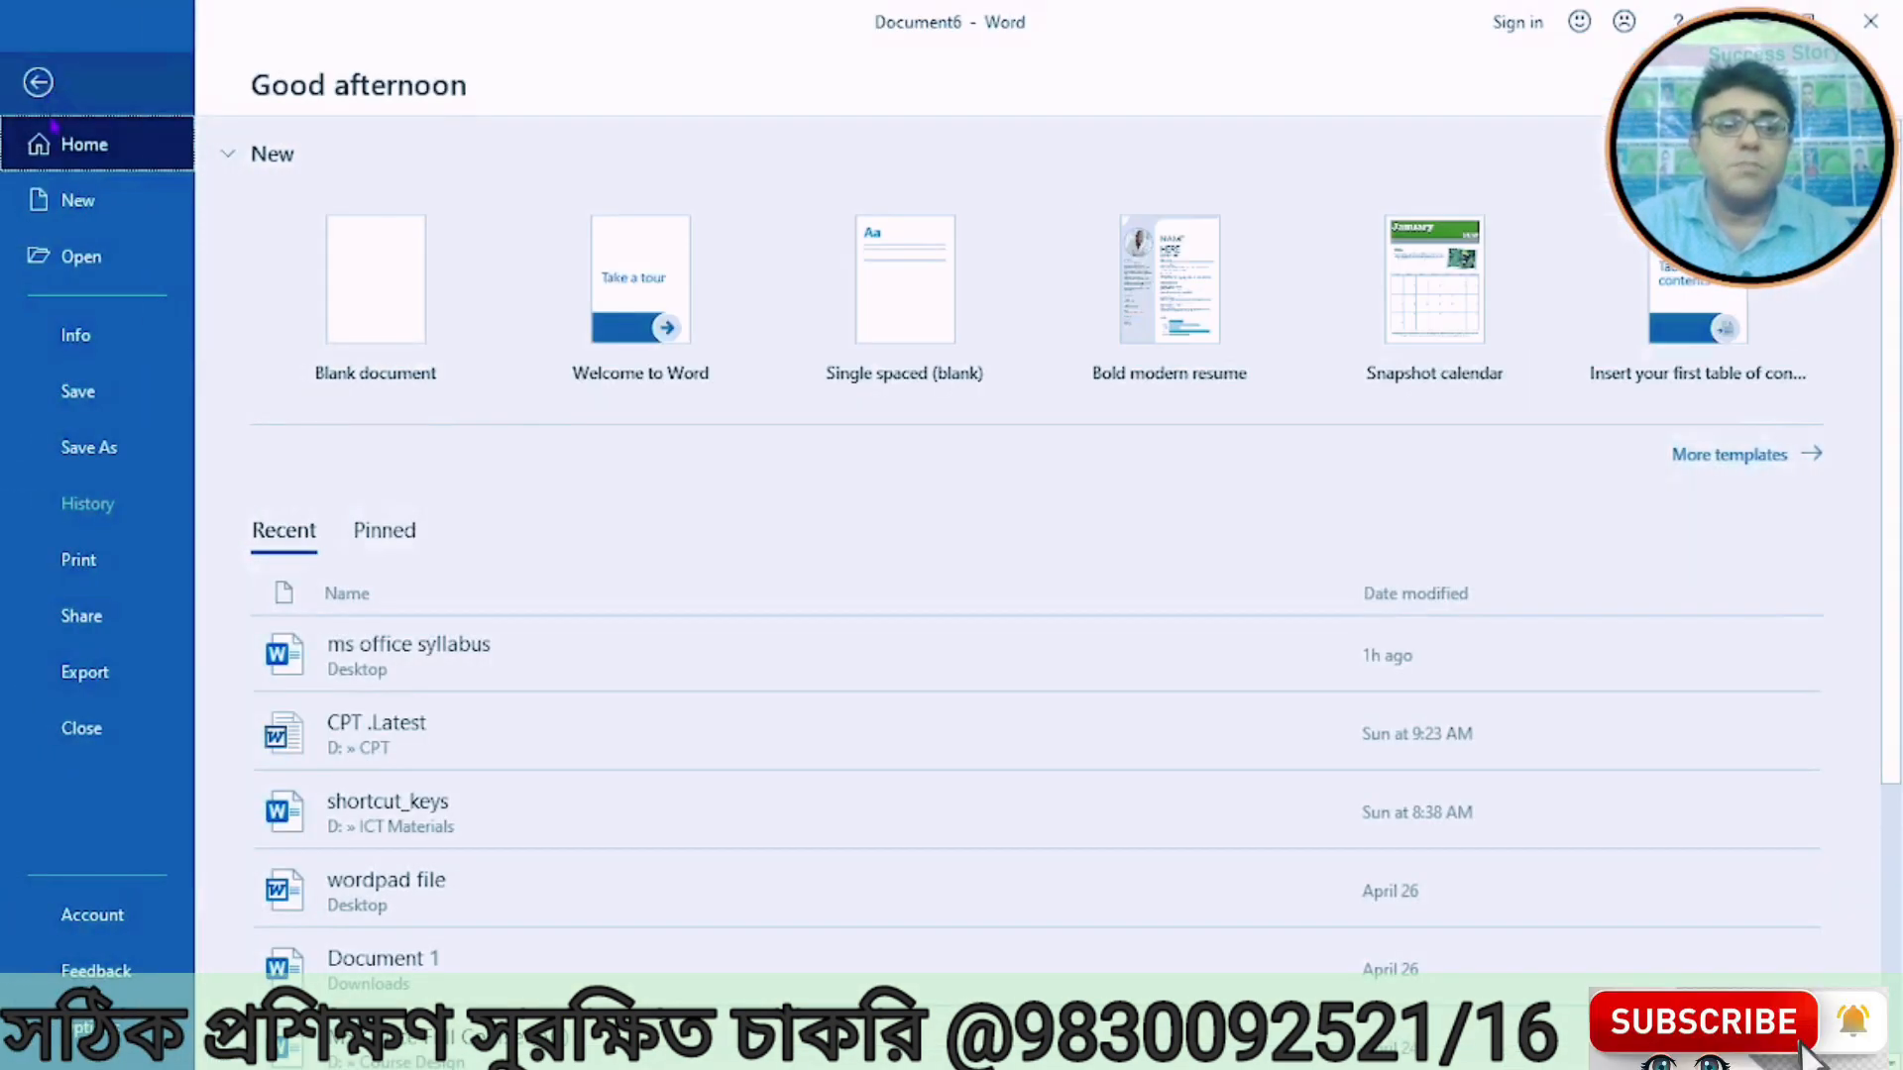
left_click(60, 454)
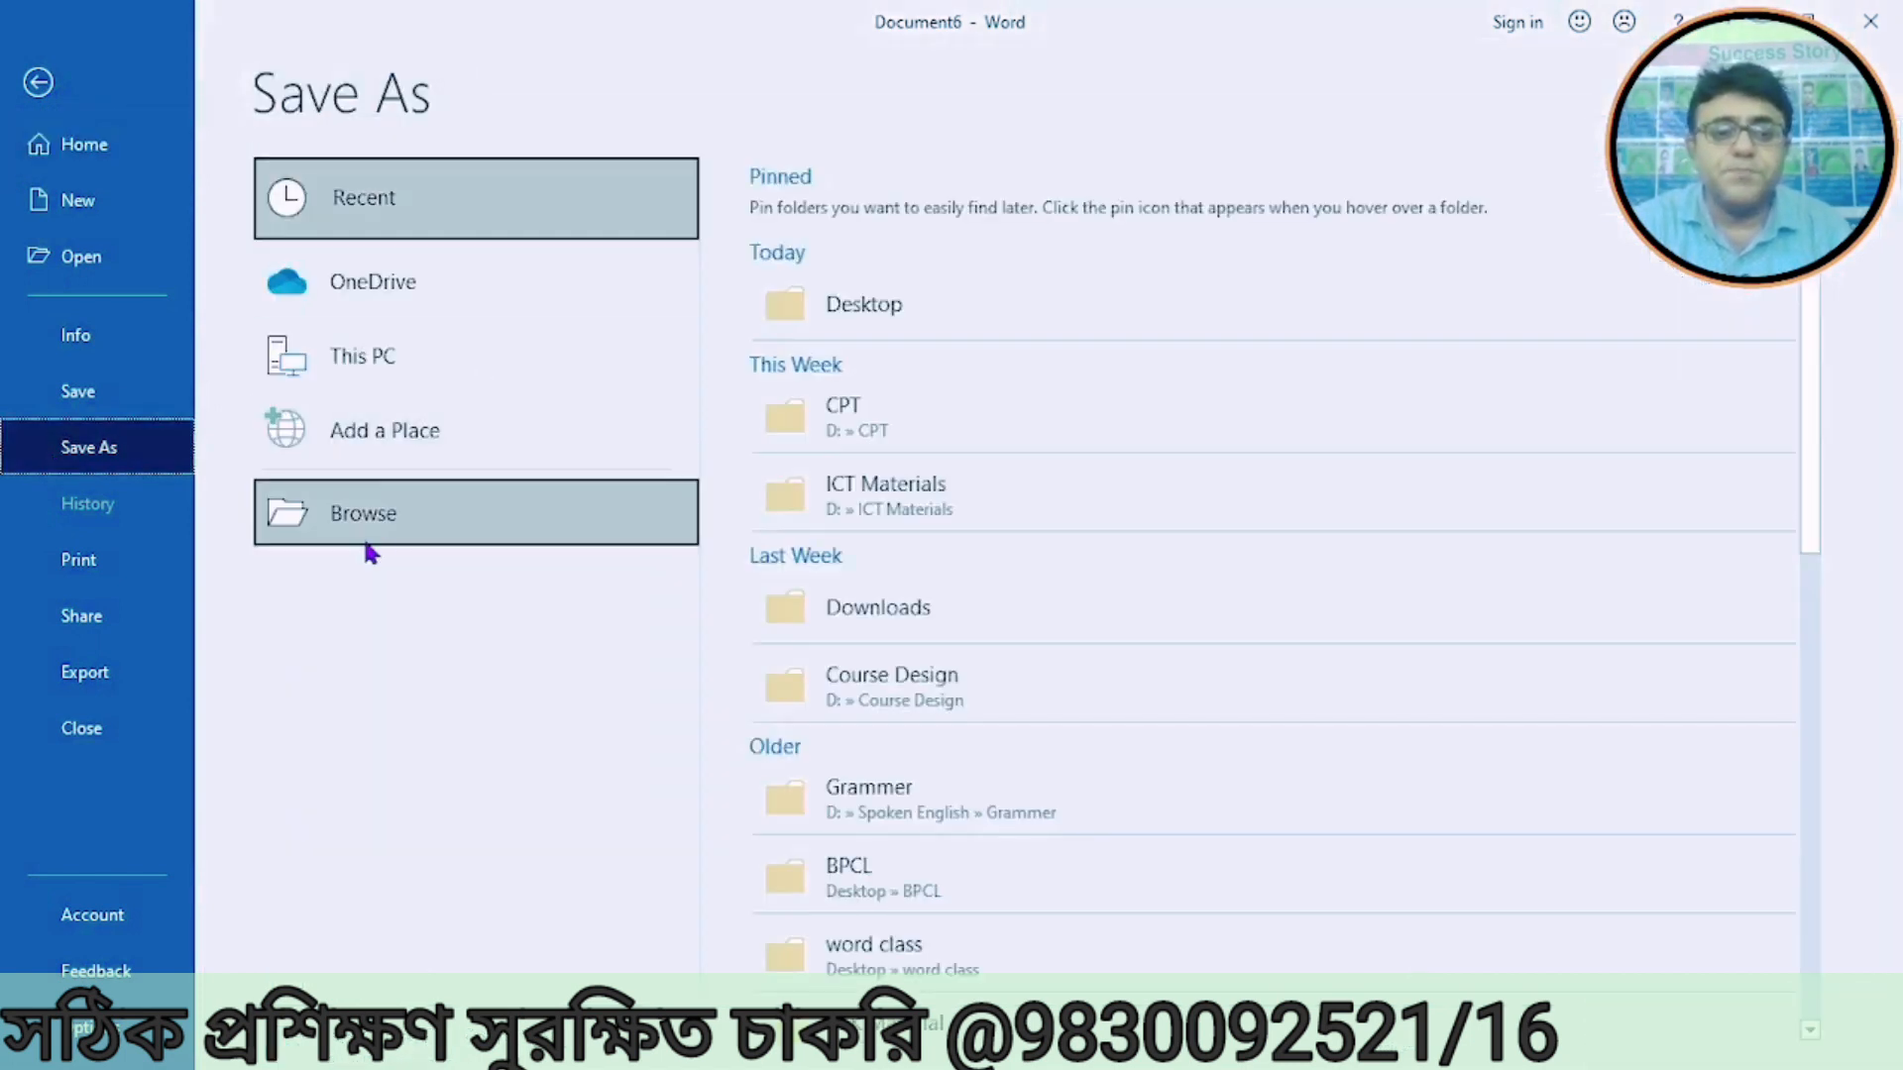
left_click(382, 358)
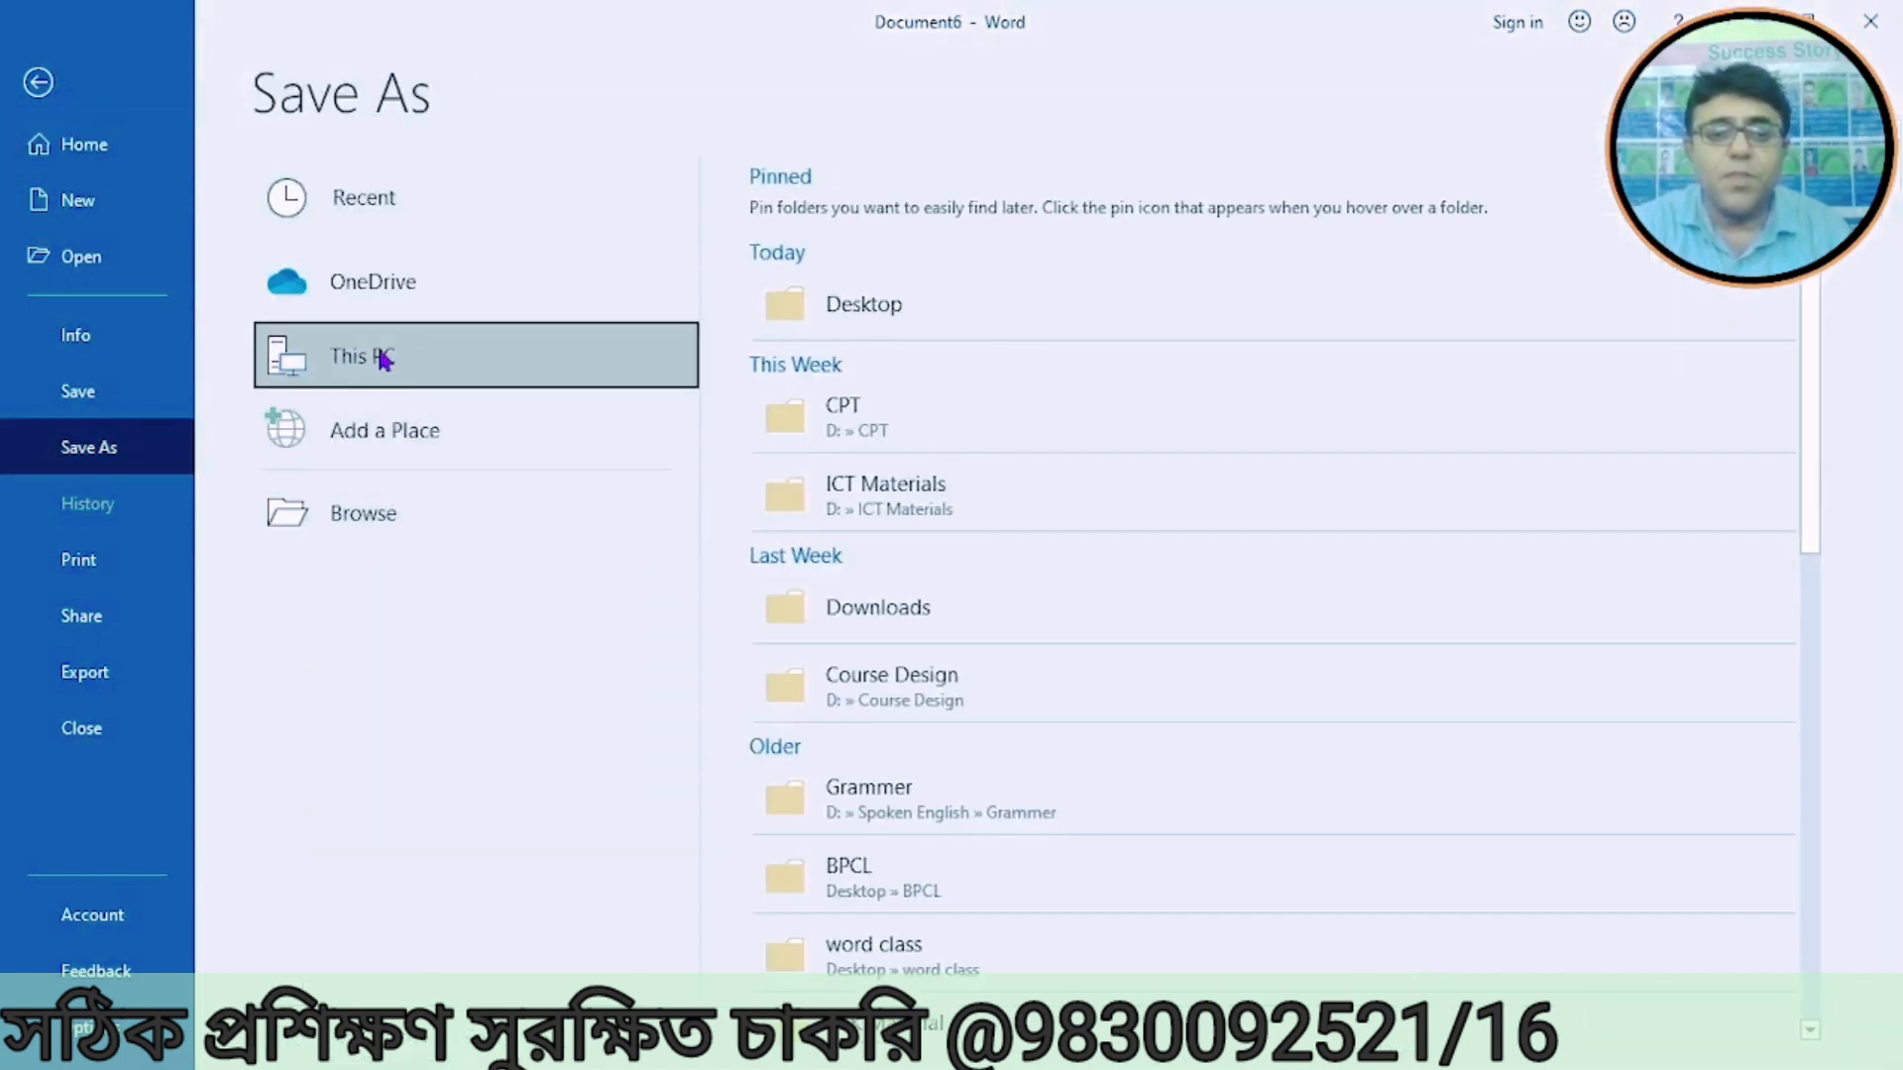
left_click(903, 309)
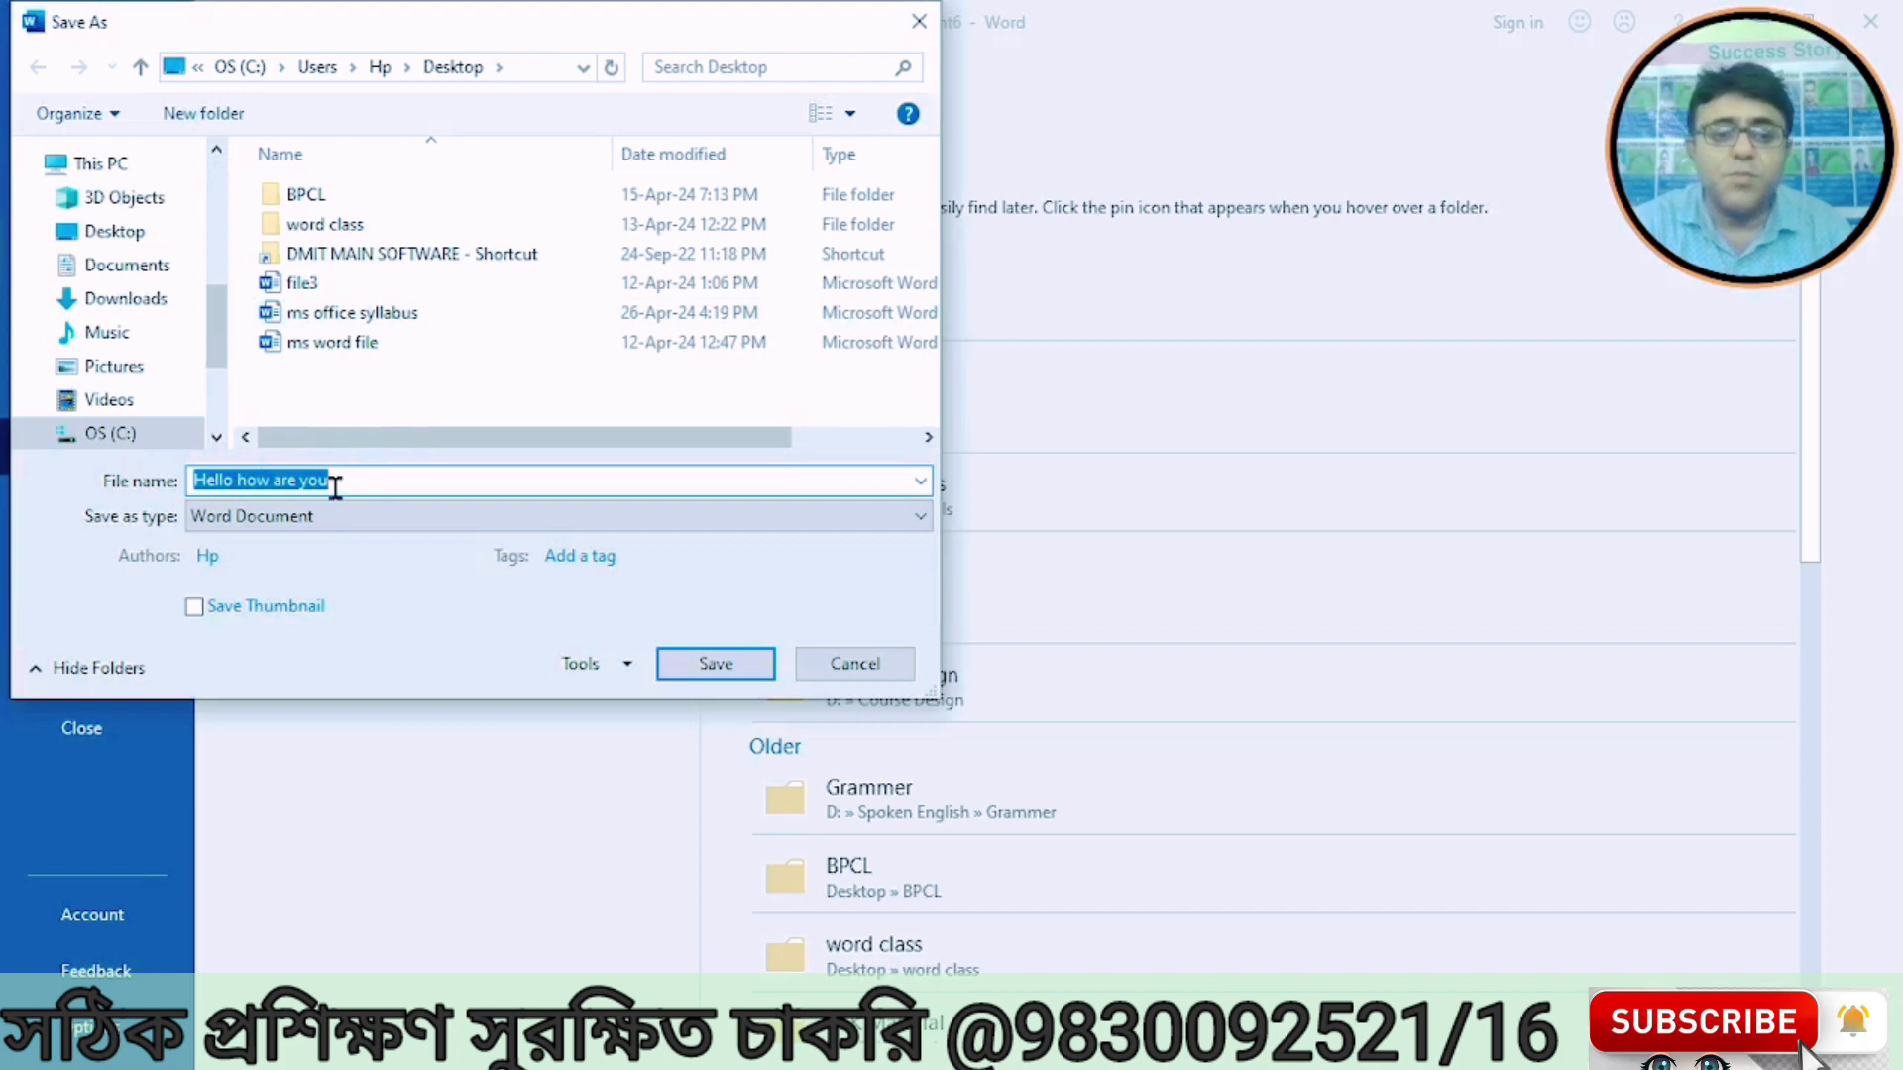
Step: Create a new folder named macro on the Desktop from within the save dialog
left_click(418, 395)
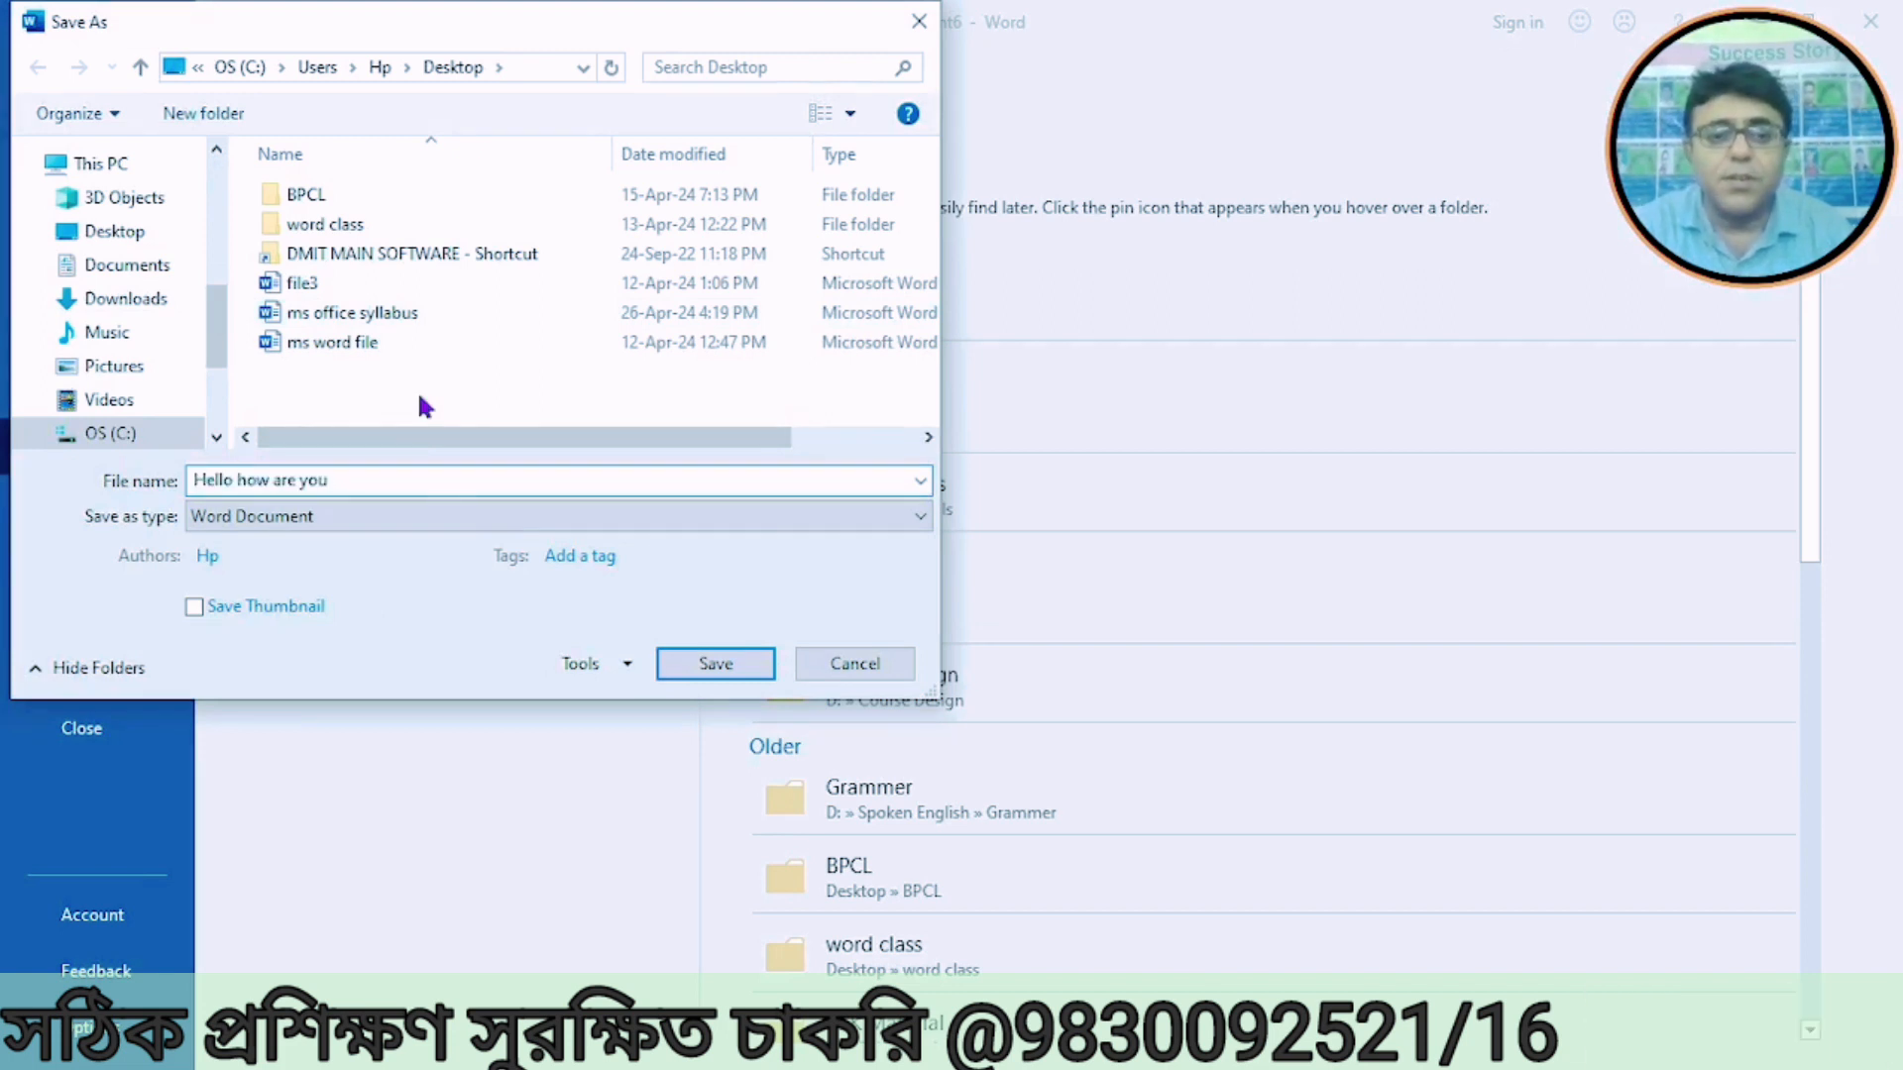
right_click(421, 401)
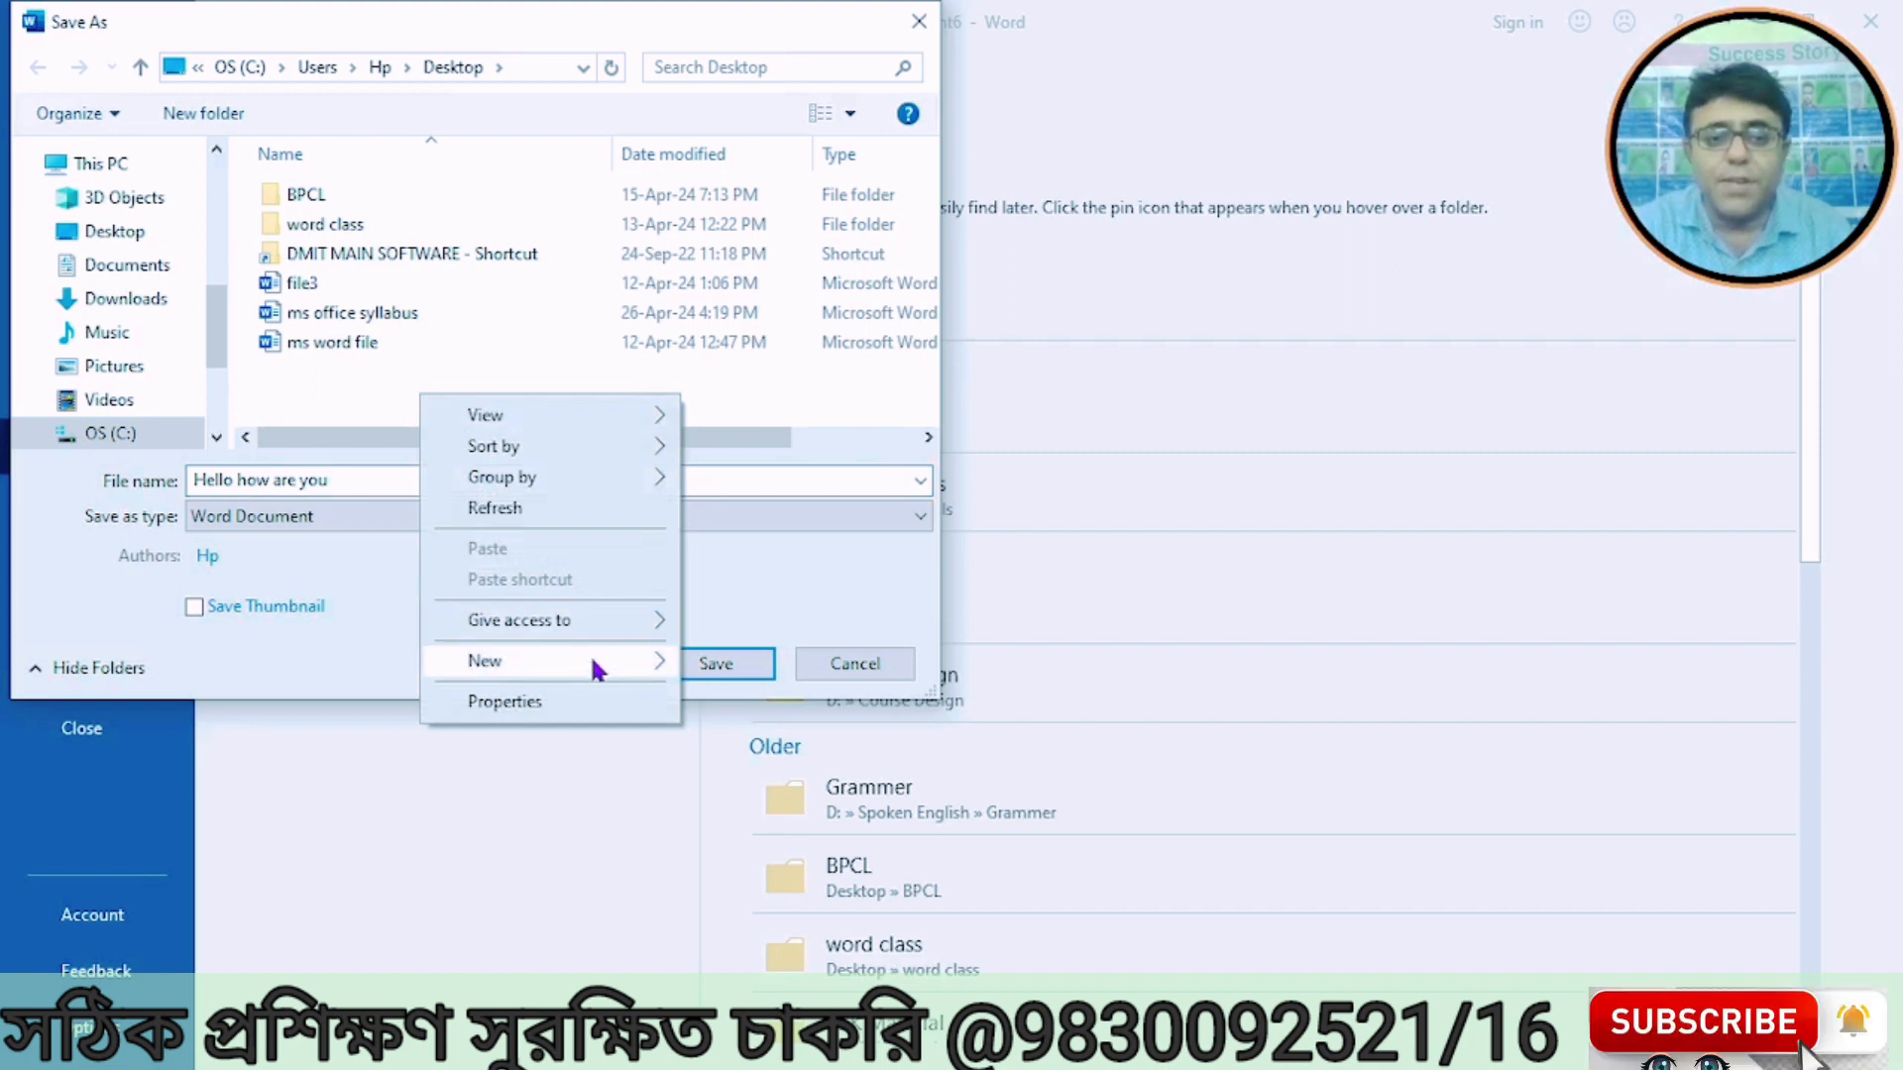
left_click(662, 670)
left_click(724, 664)
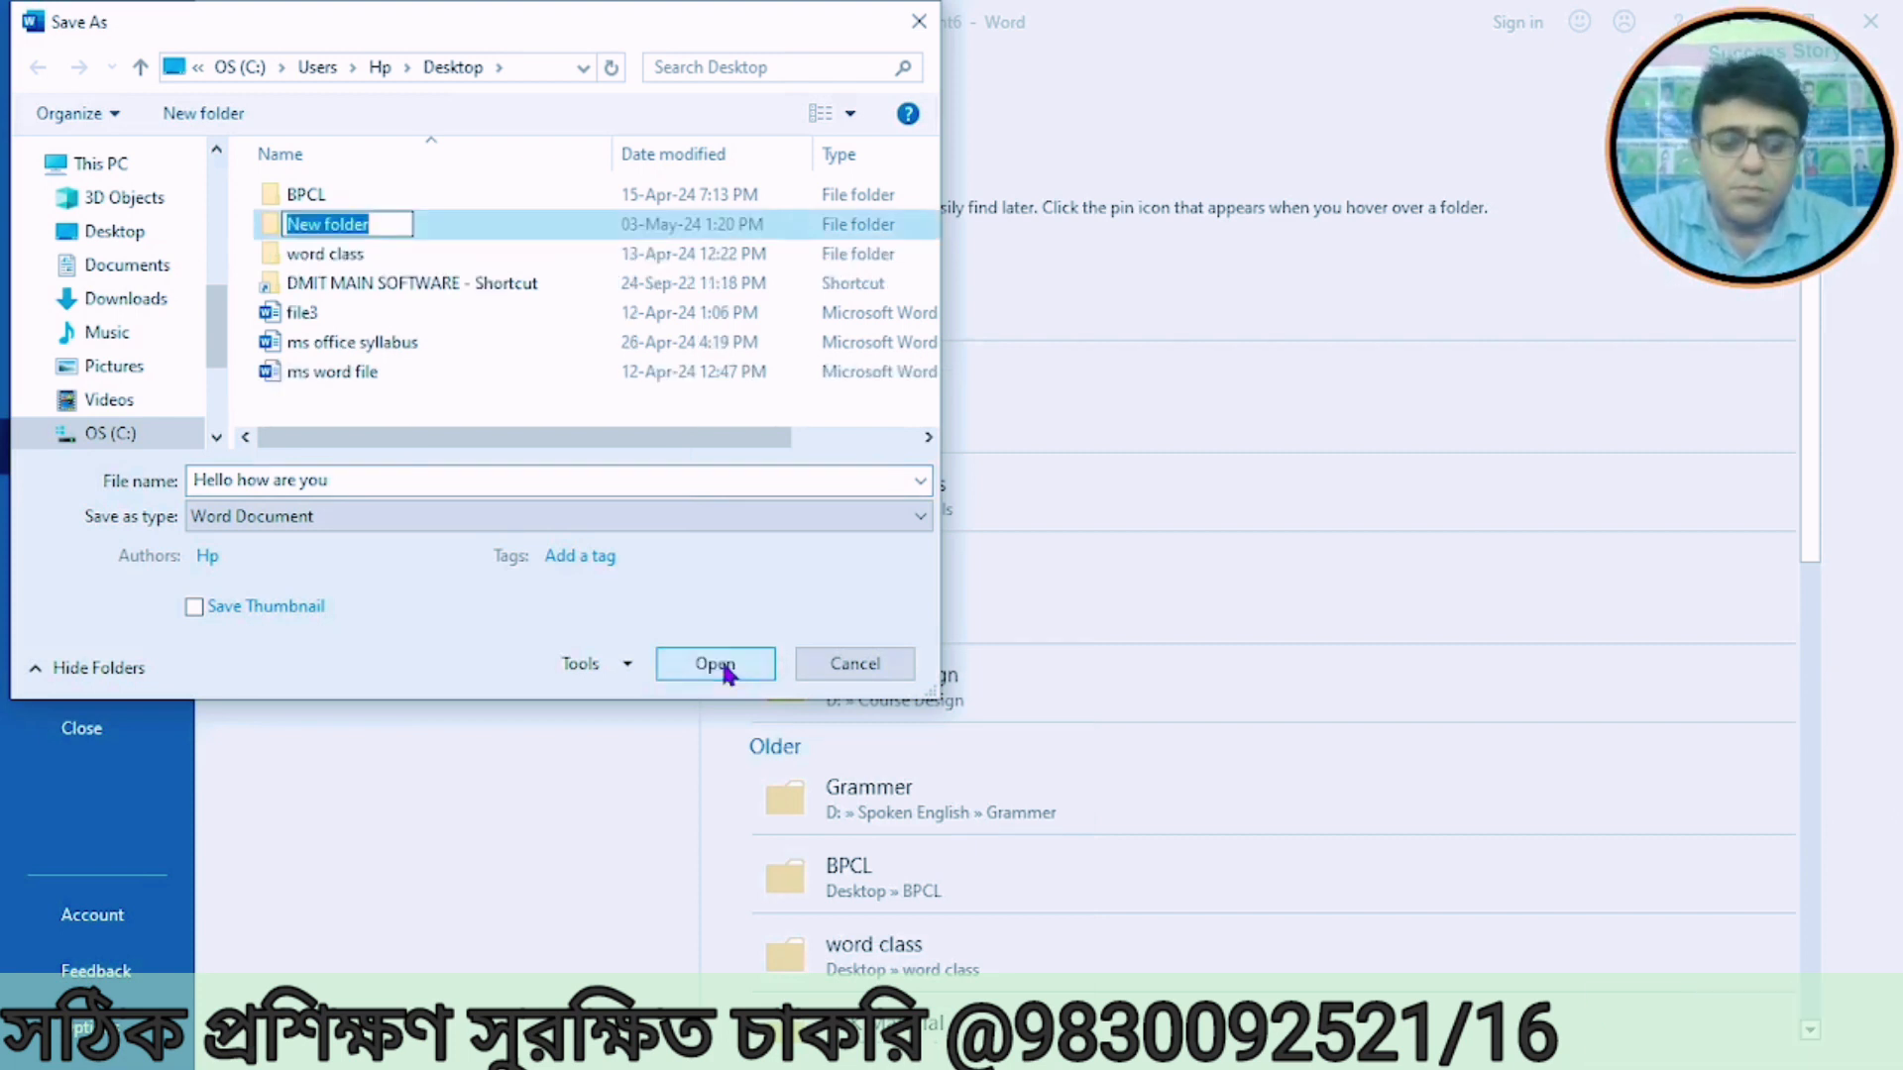
type("macor")
key("BackSpace")
key("BackSpace")
type("ro")
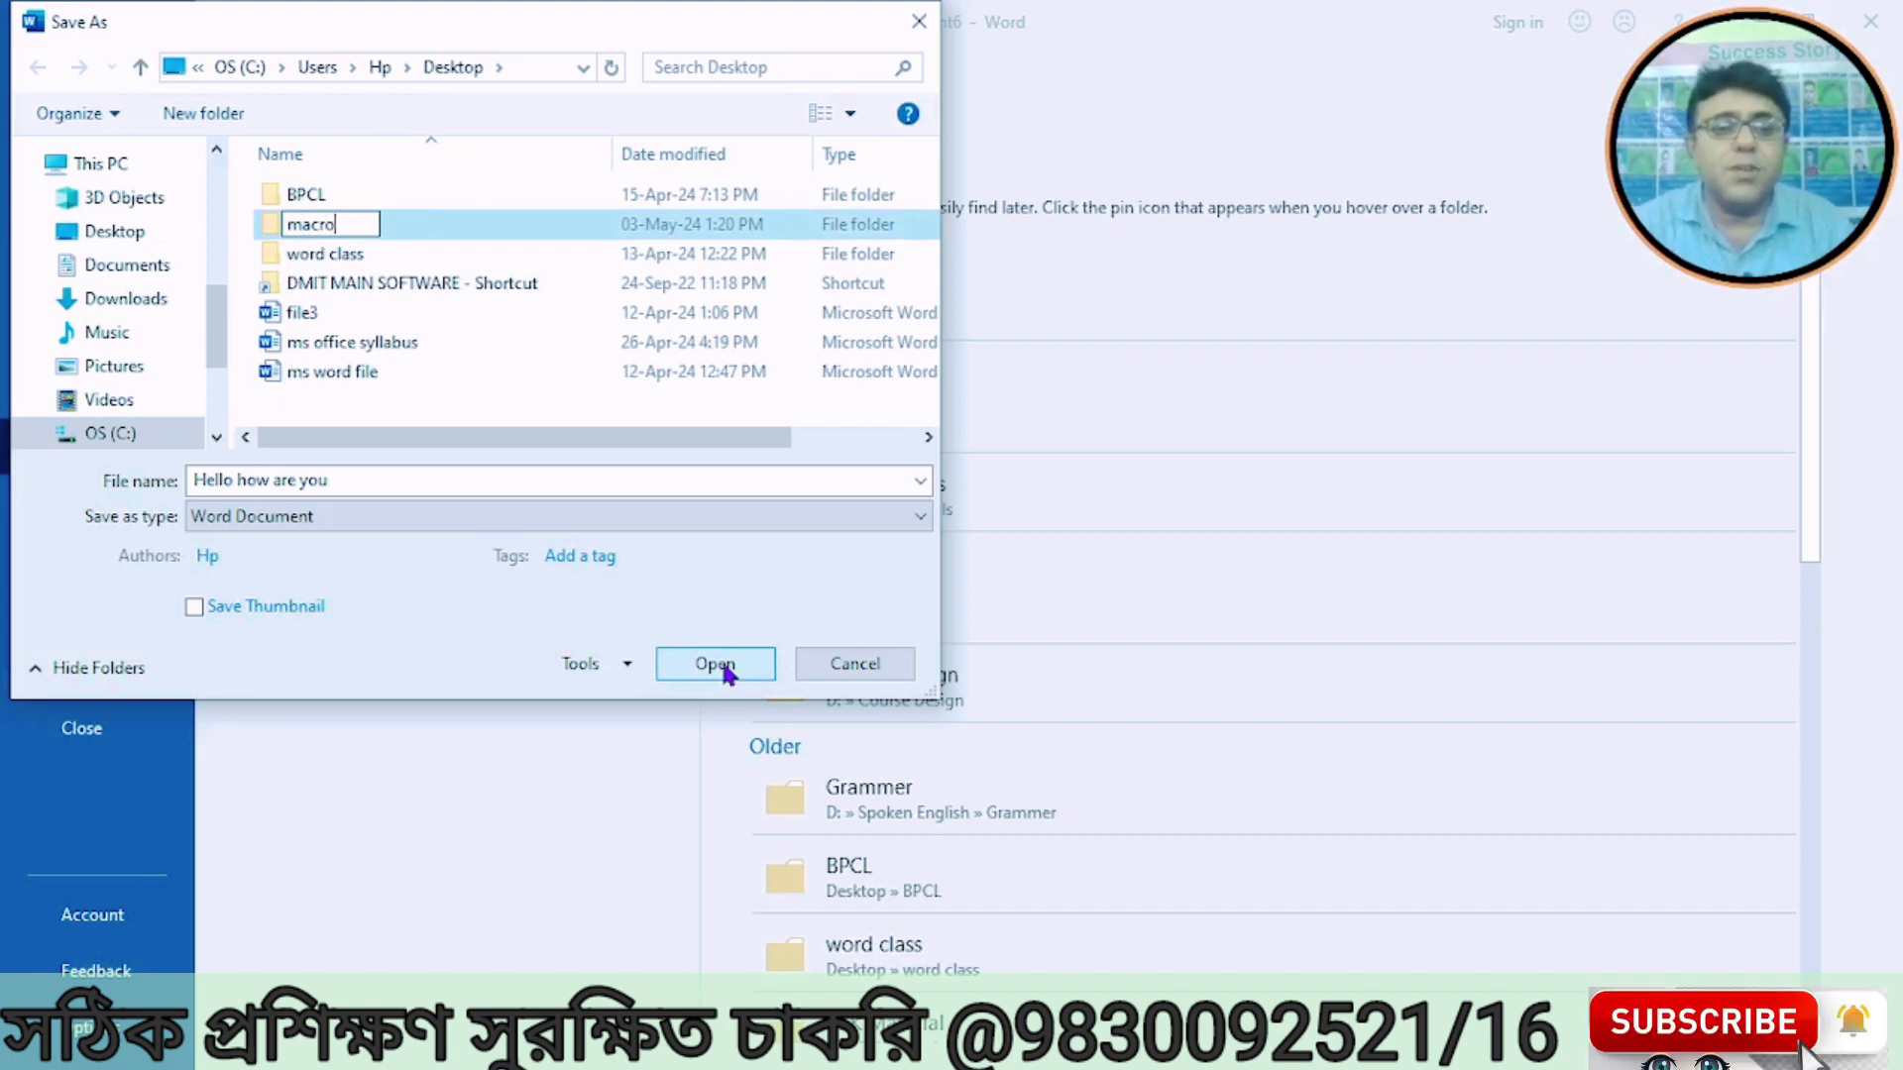
key("Return")
Step: Save the document as file1 inside the macro folder on the Desktop
left_click(725, 673)
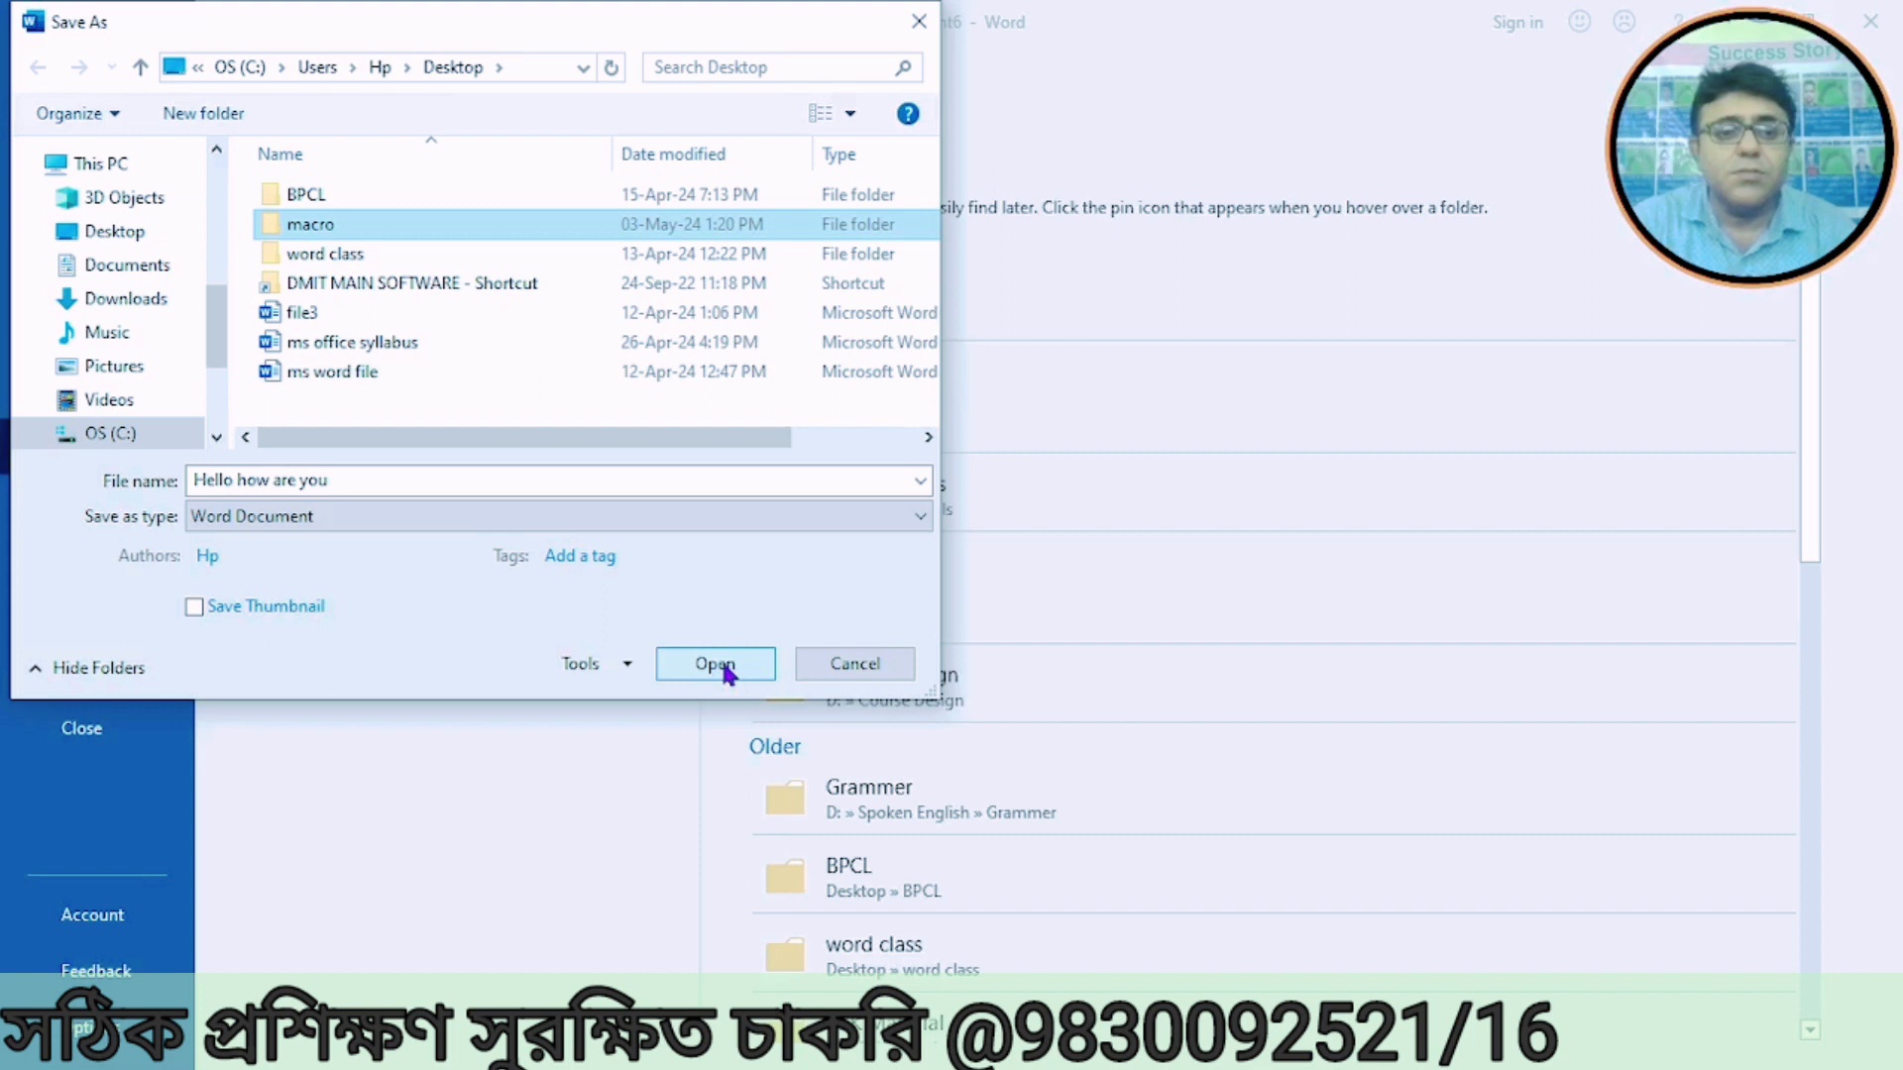
key("ctrl+a")
type("file1")
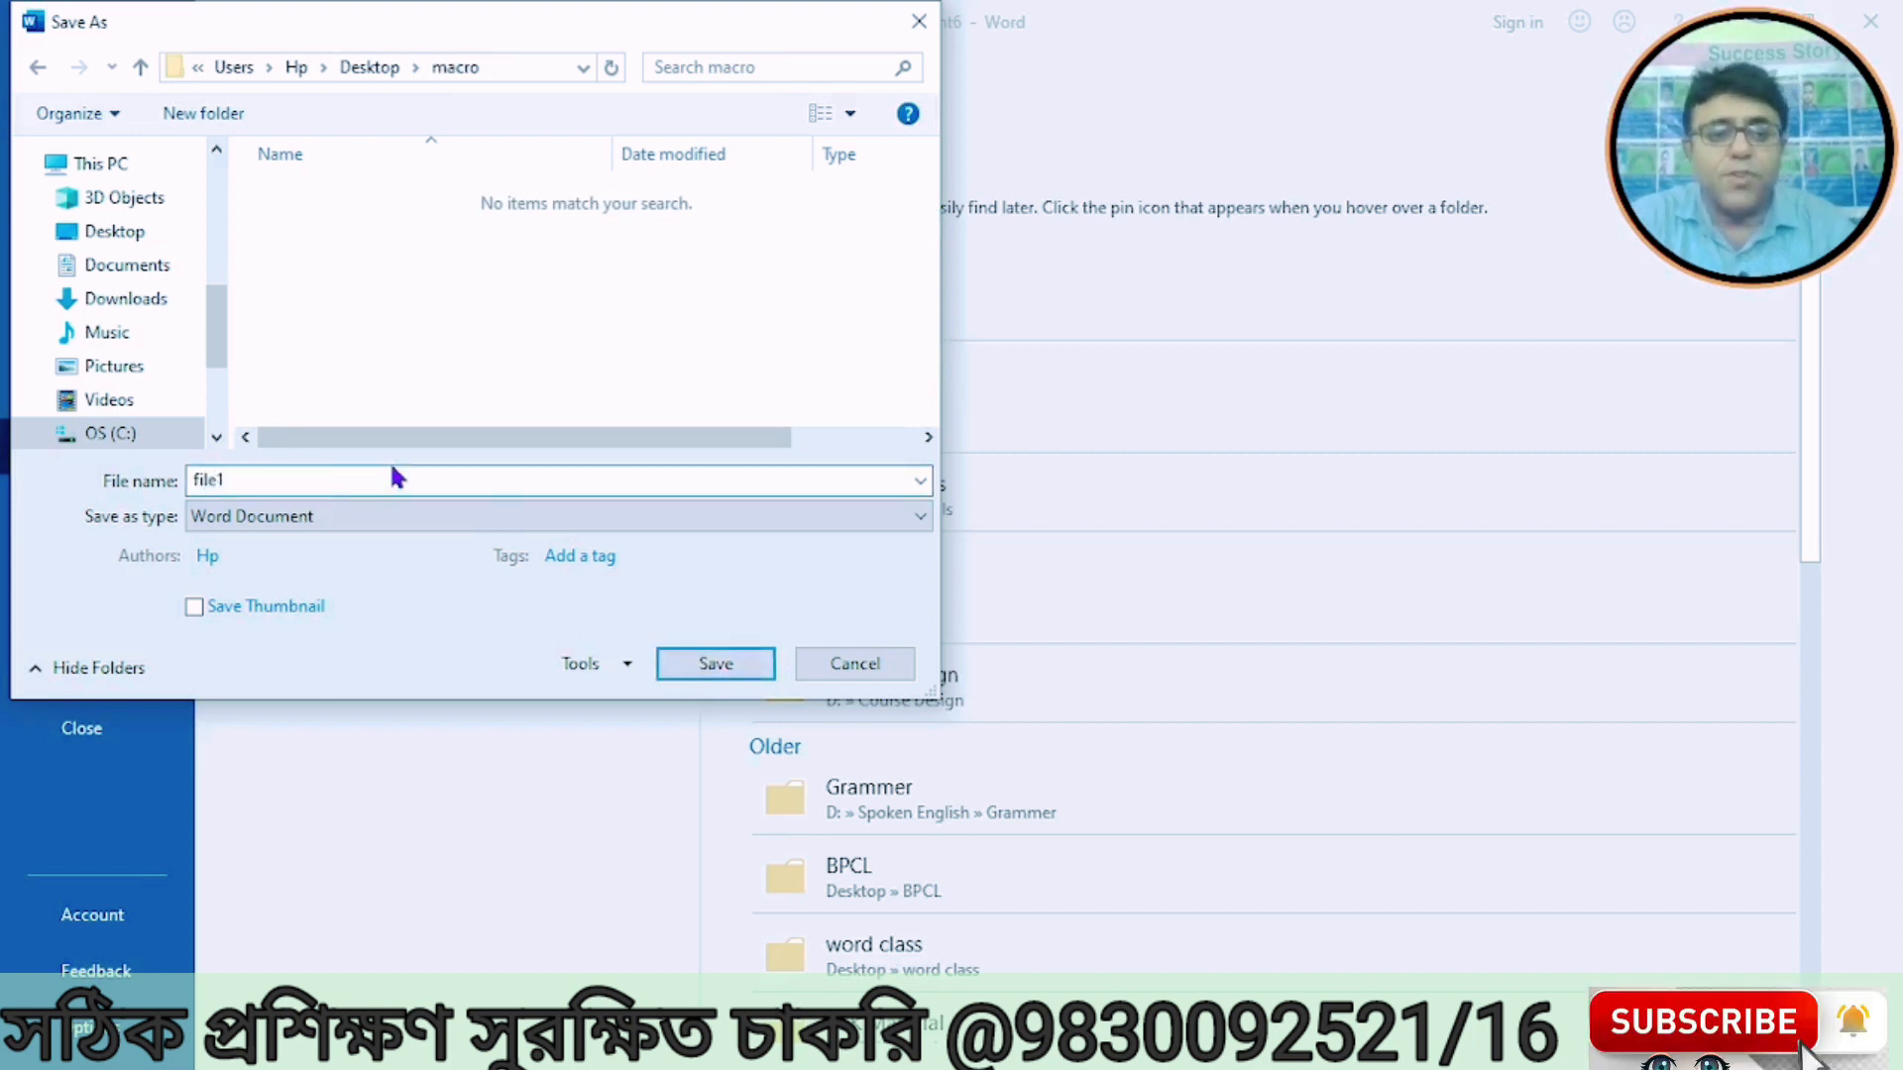
left_click(675, 657)
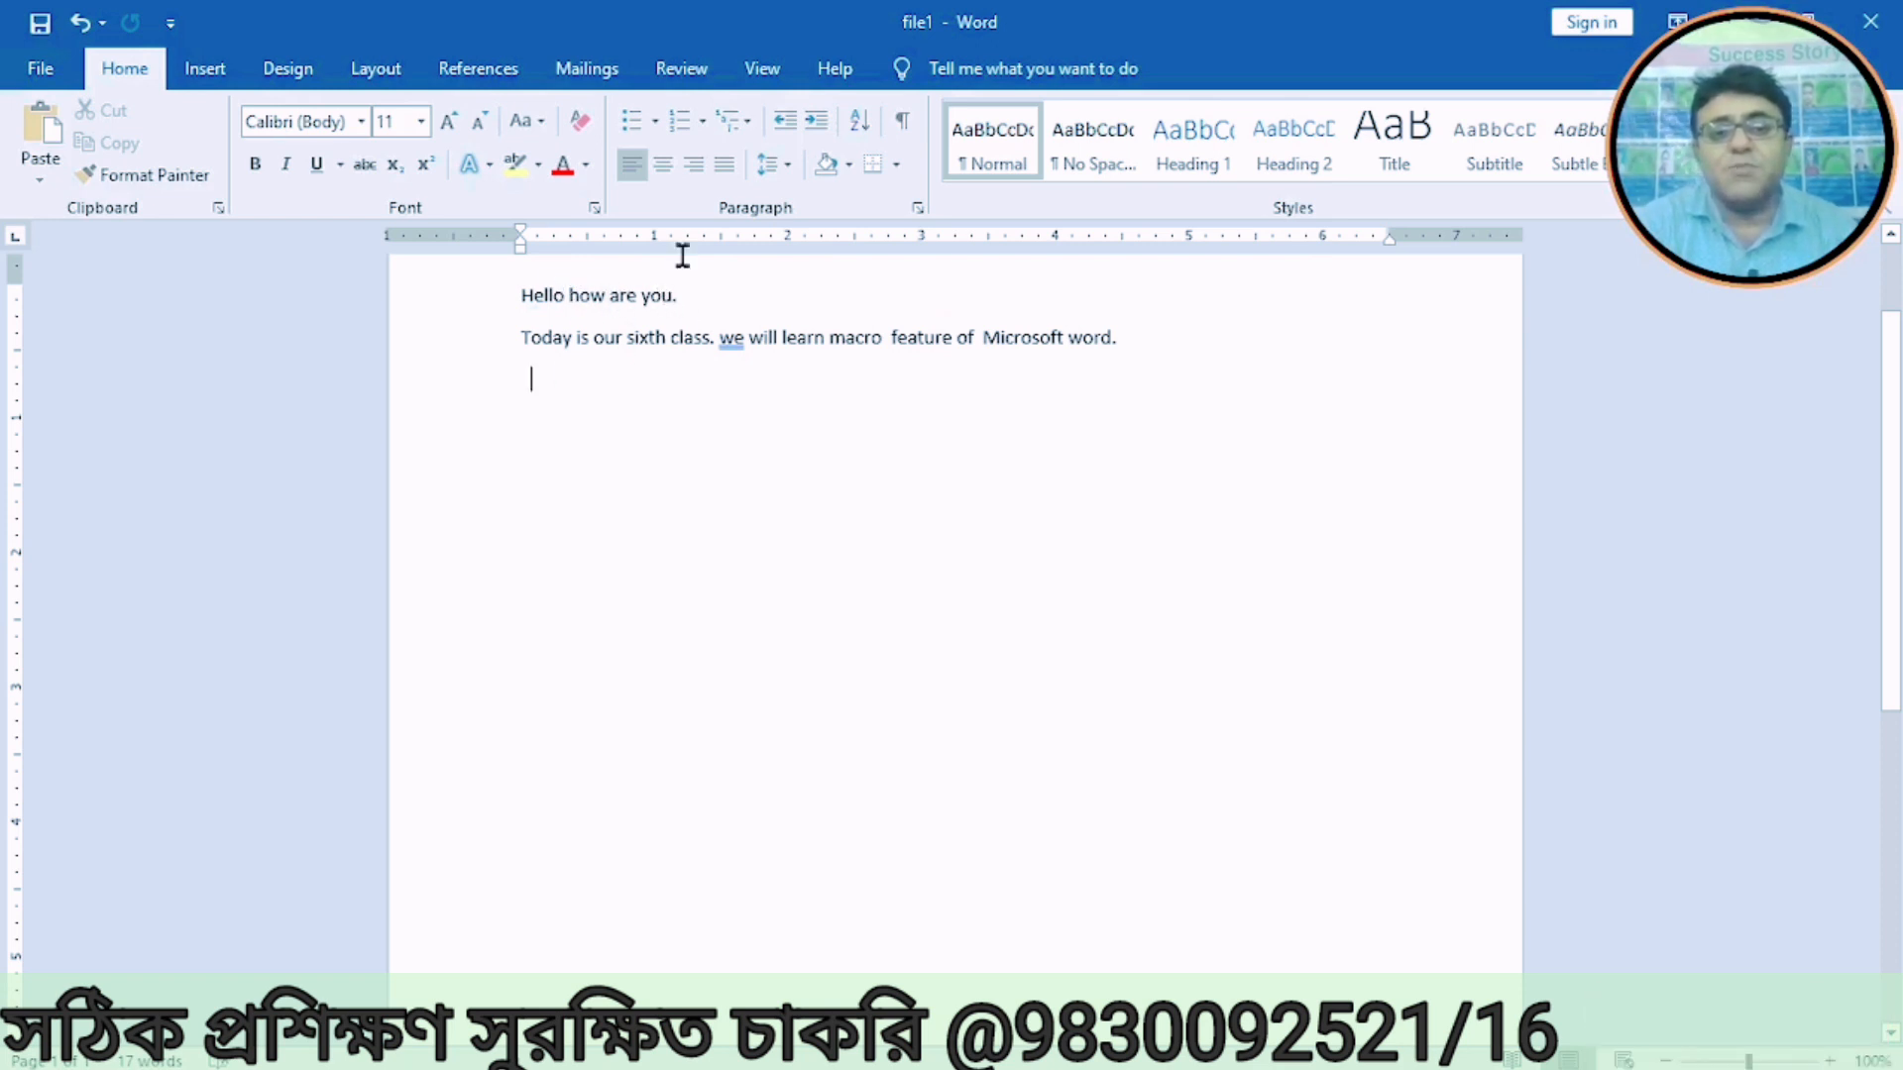
Step: Create a new blank document
left_click(45, 82)
left_click(76, 210)
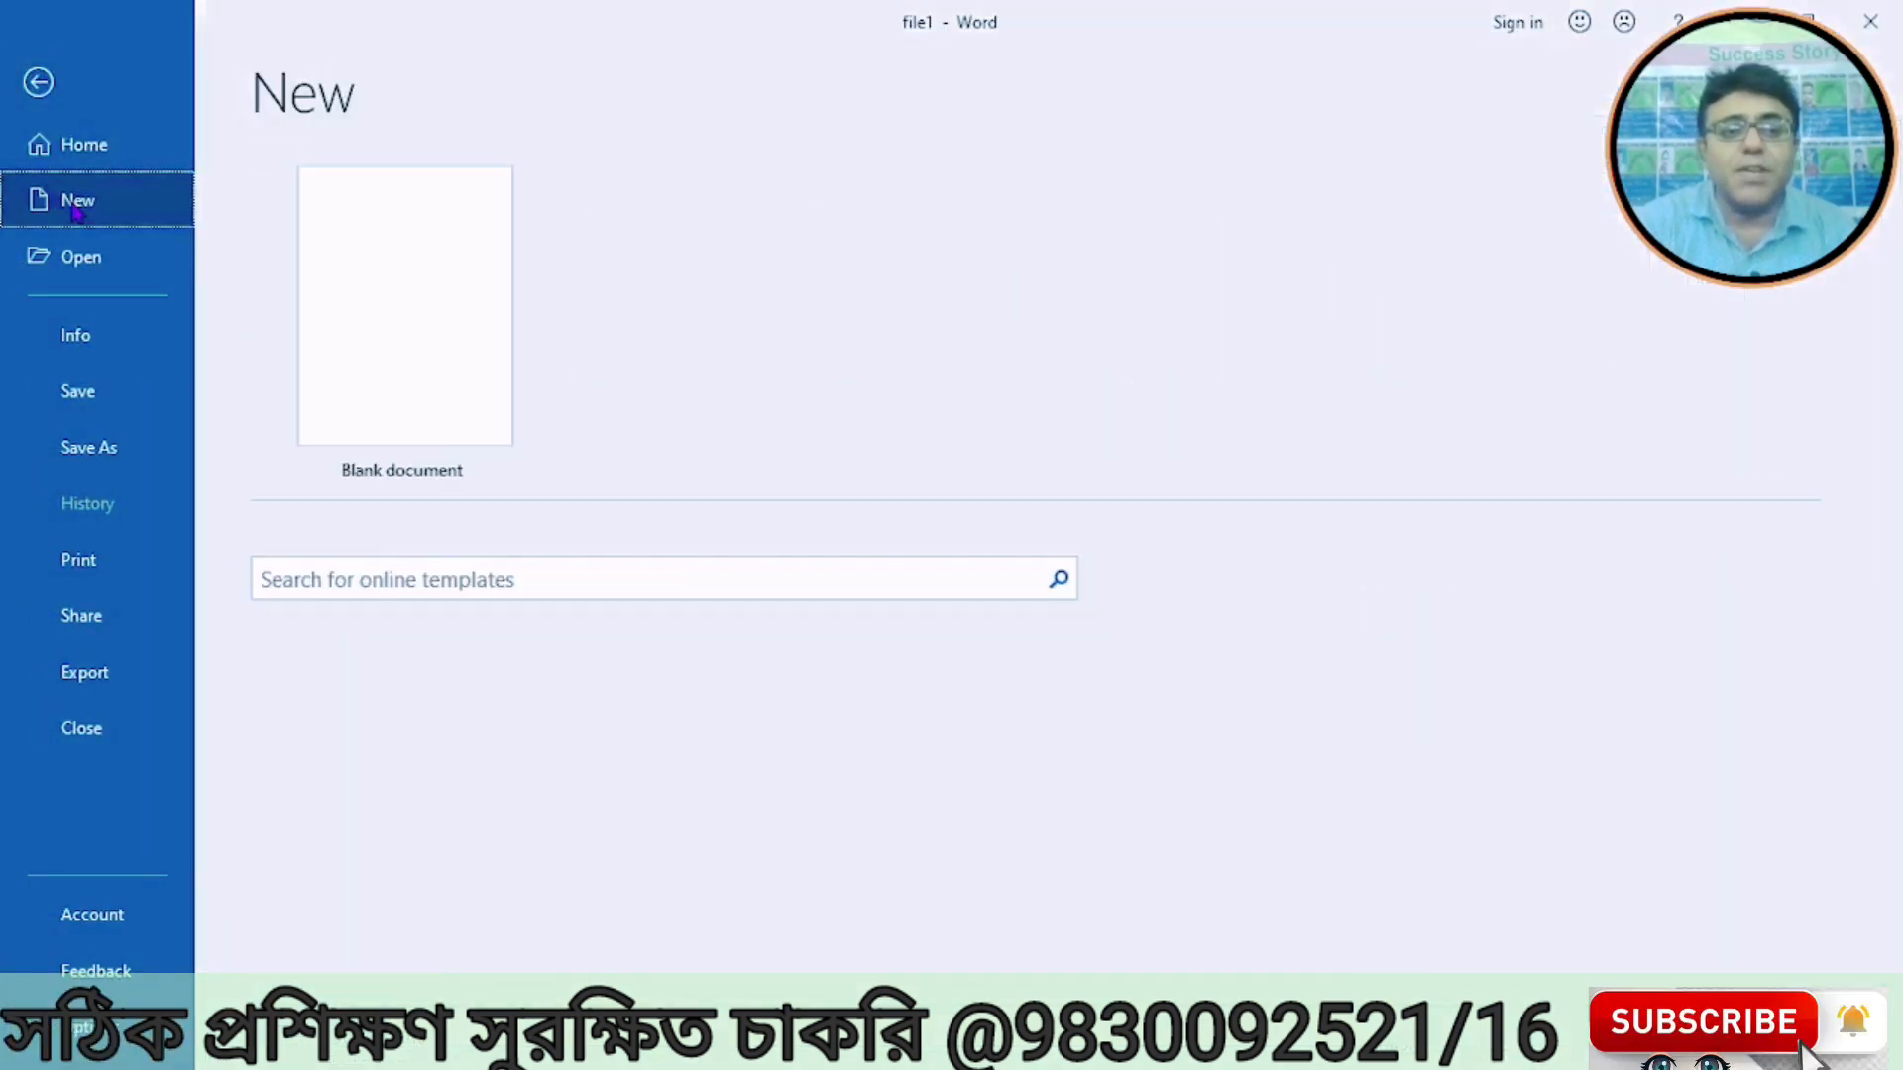
left_click(394, 317)
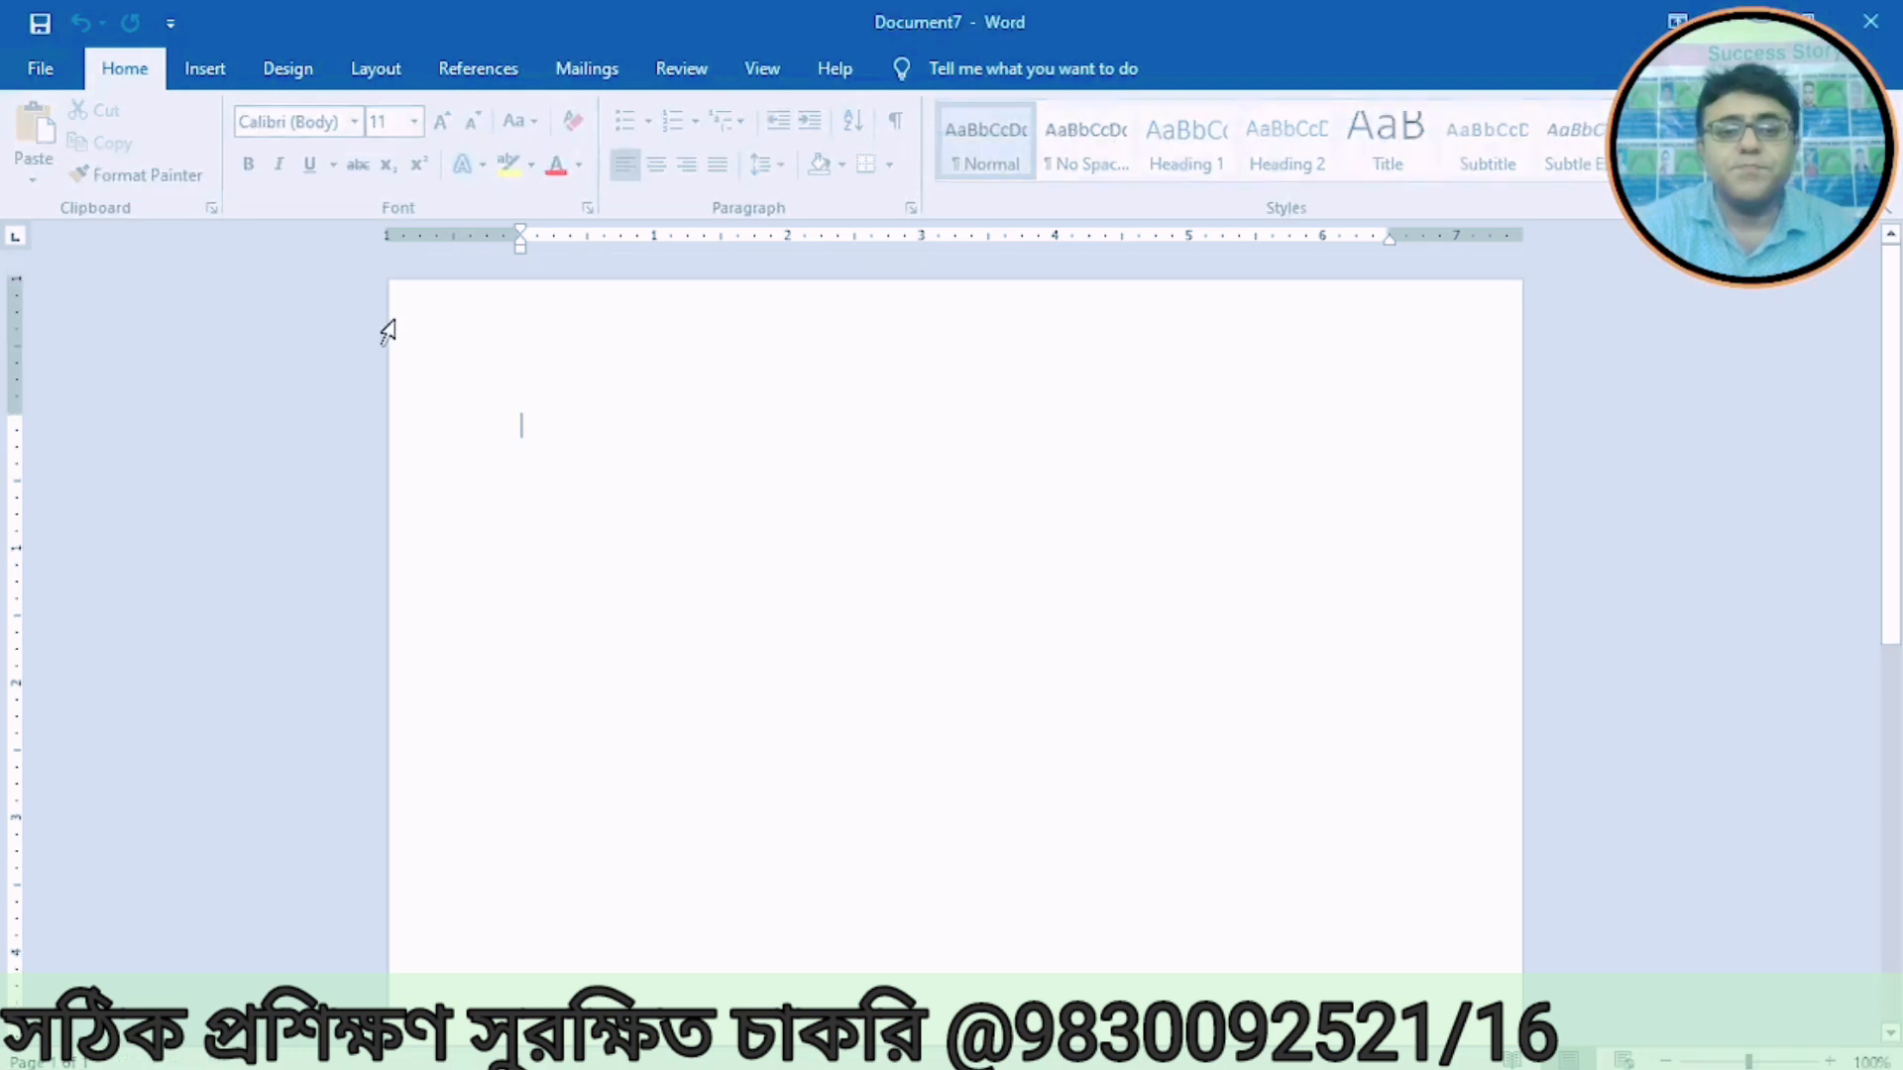
Step: Write the opening sentence "This is an important file." in the blank document
type("This nios")
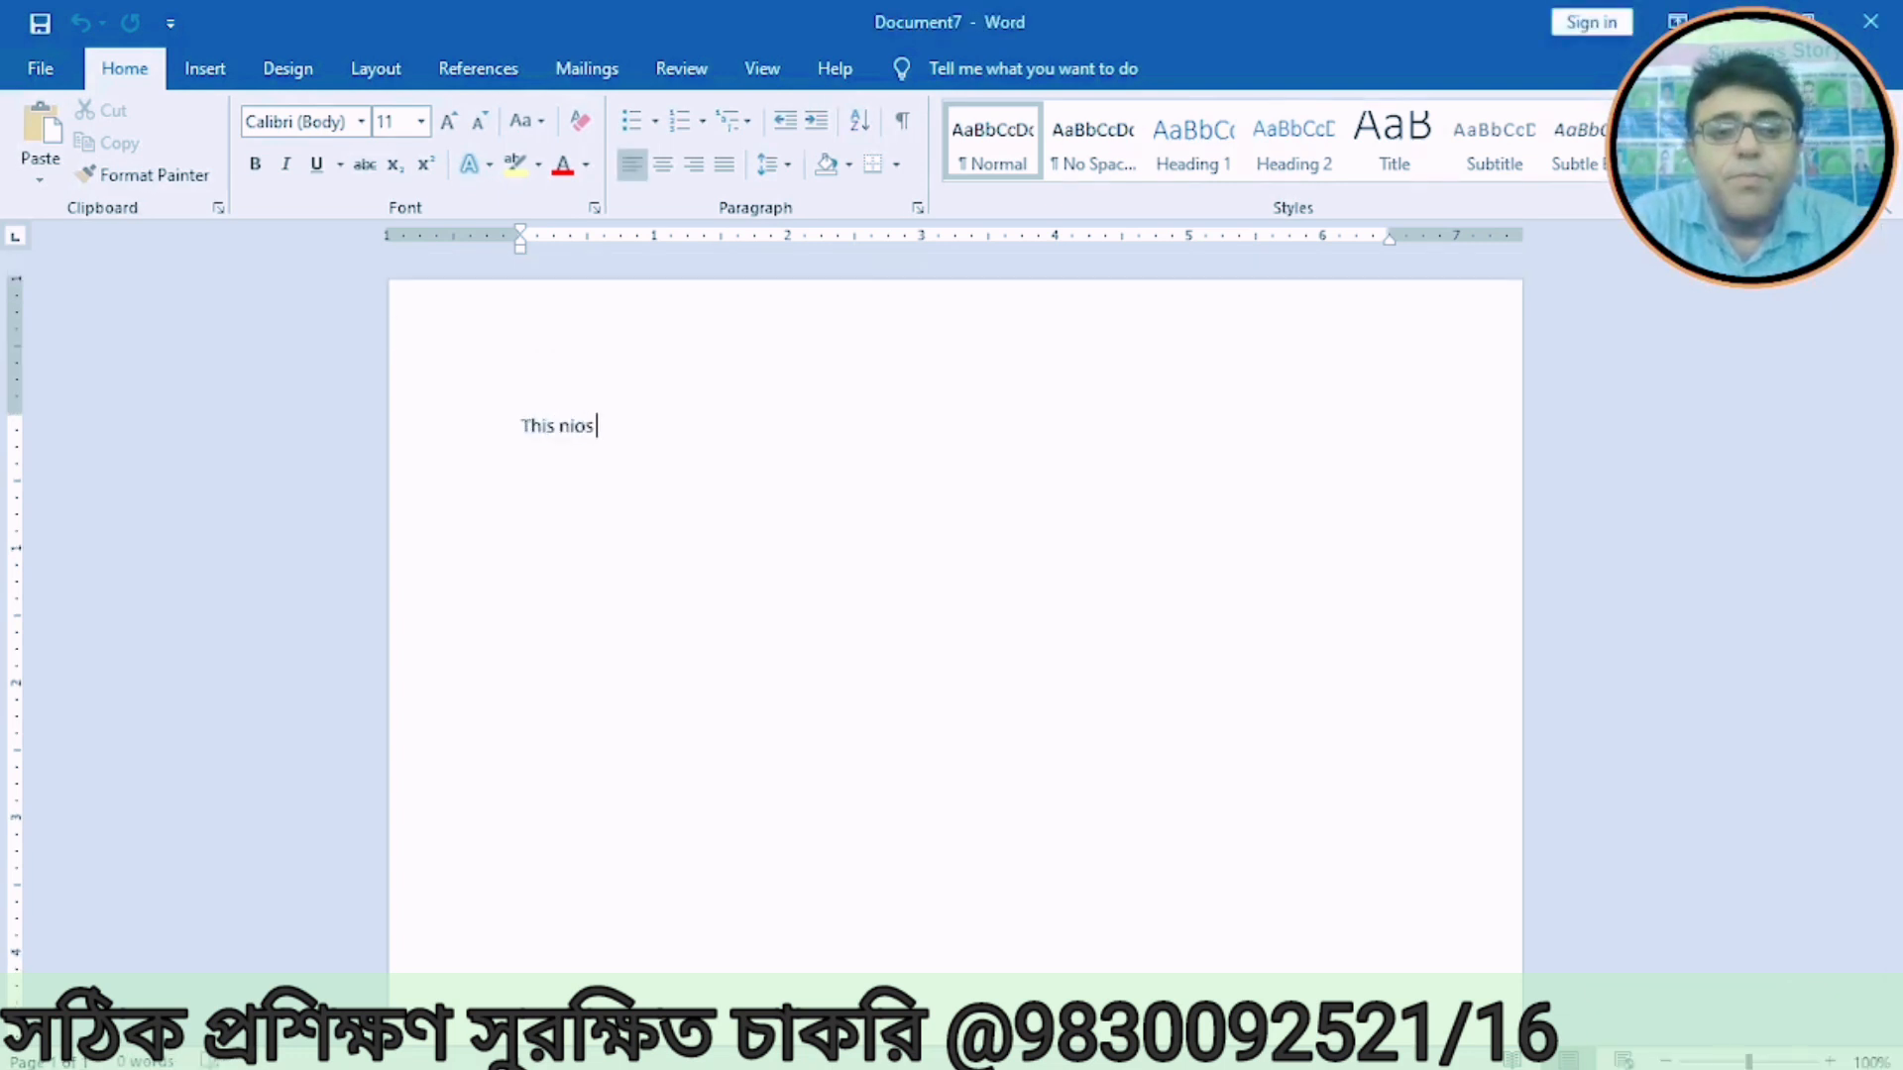
key("BackSpace")
key("BackSpace")
key("BackSpace")
key("BackSpace")
type("isi")
key("BackSpace")
key("BackSpace")
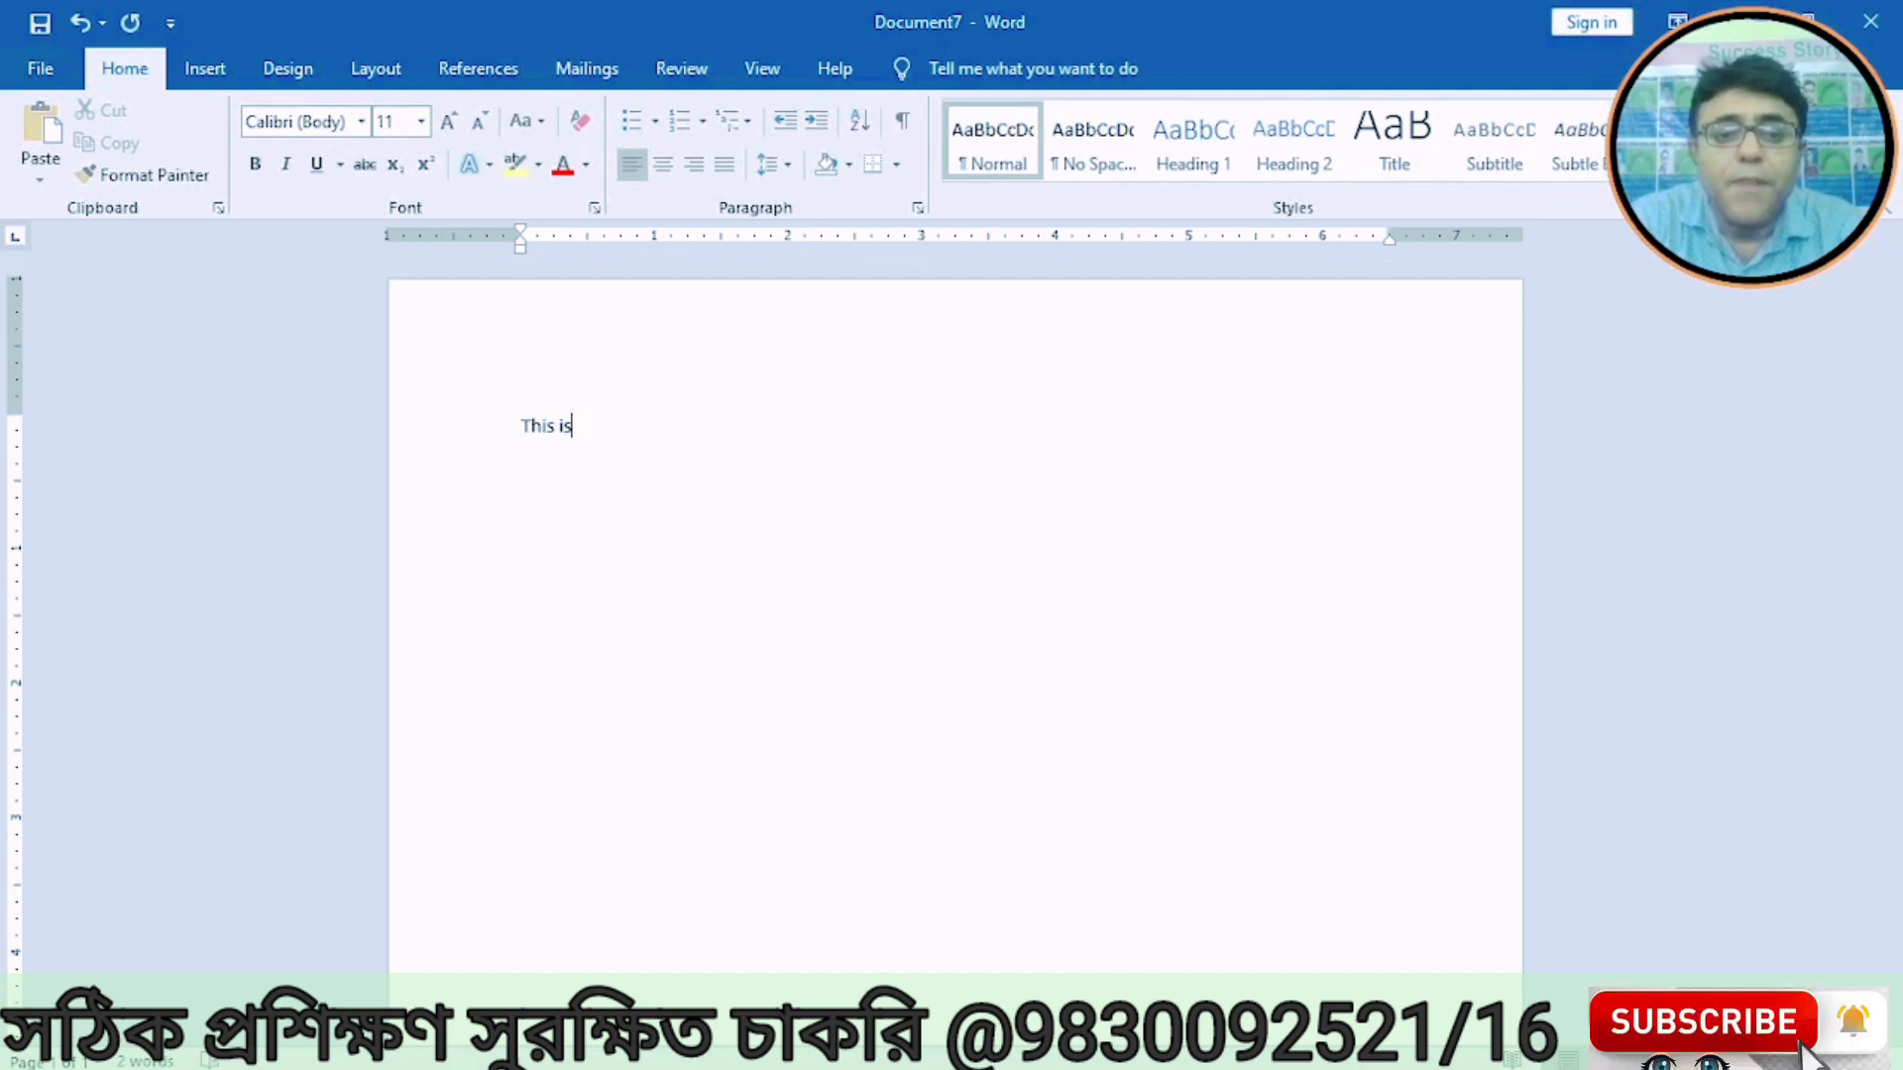
type("an important file")
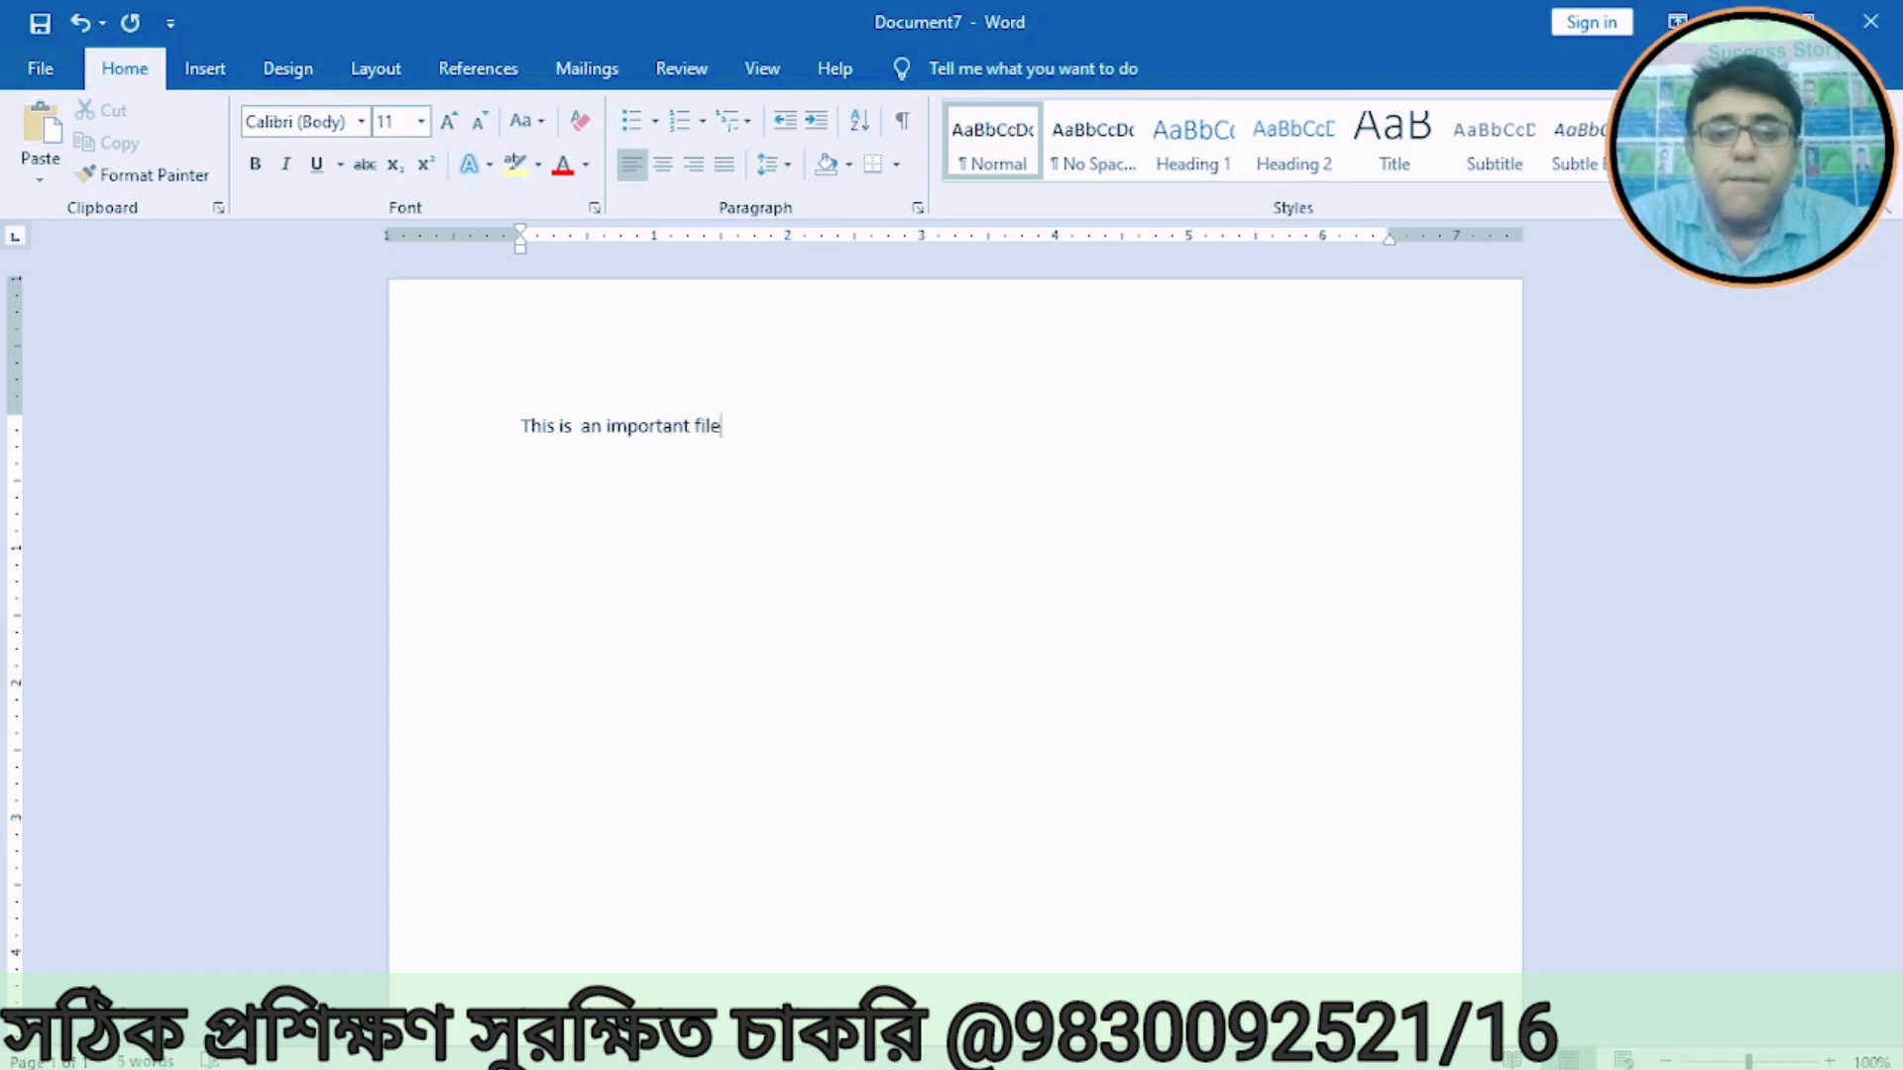
type(".")
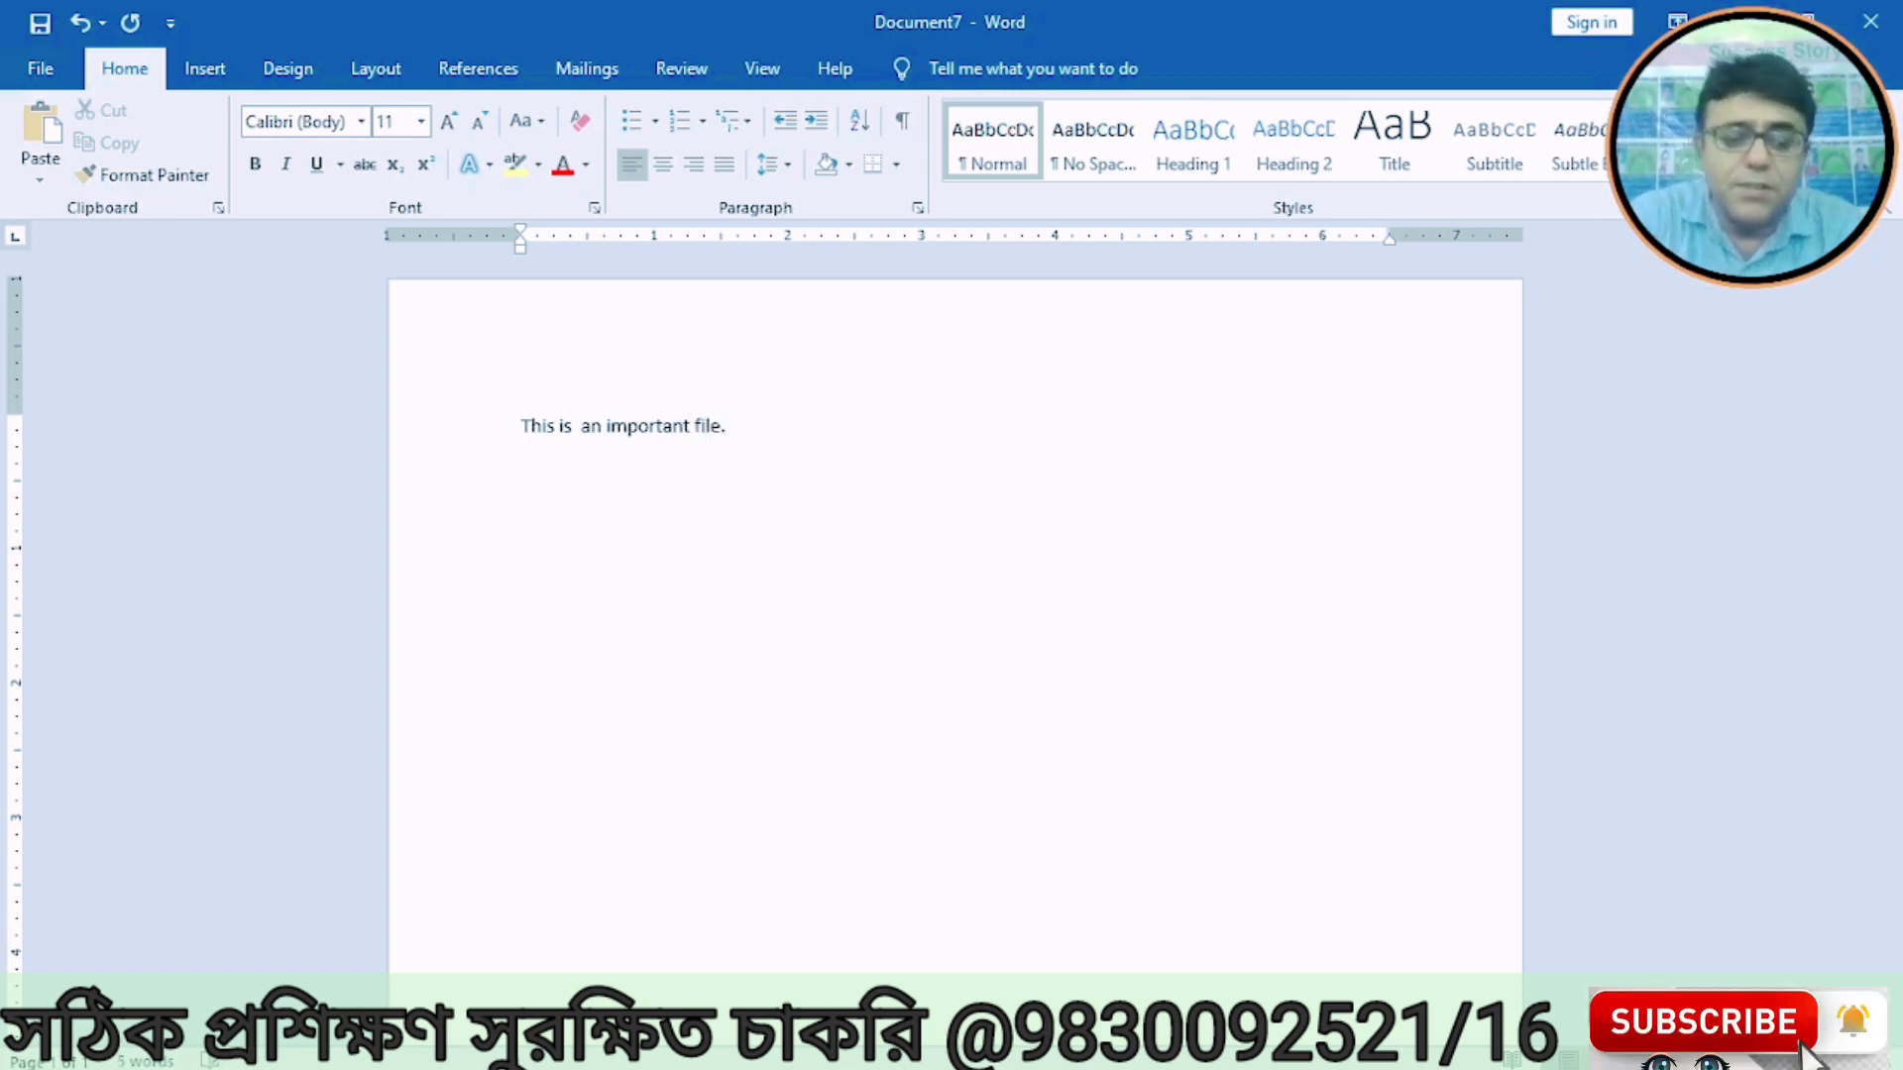
Step: Add the second sentence "this file is very important." on the same line, separated by a space after "file."
type("th")
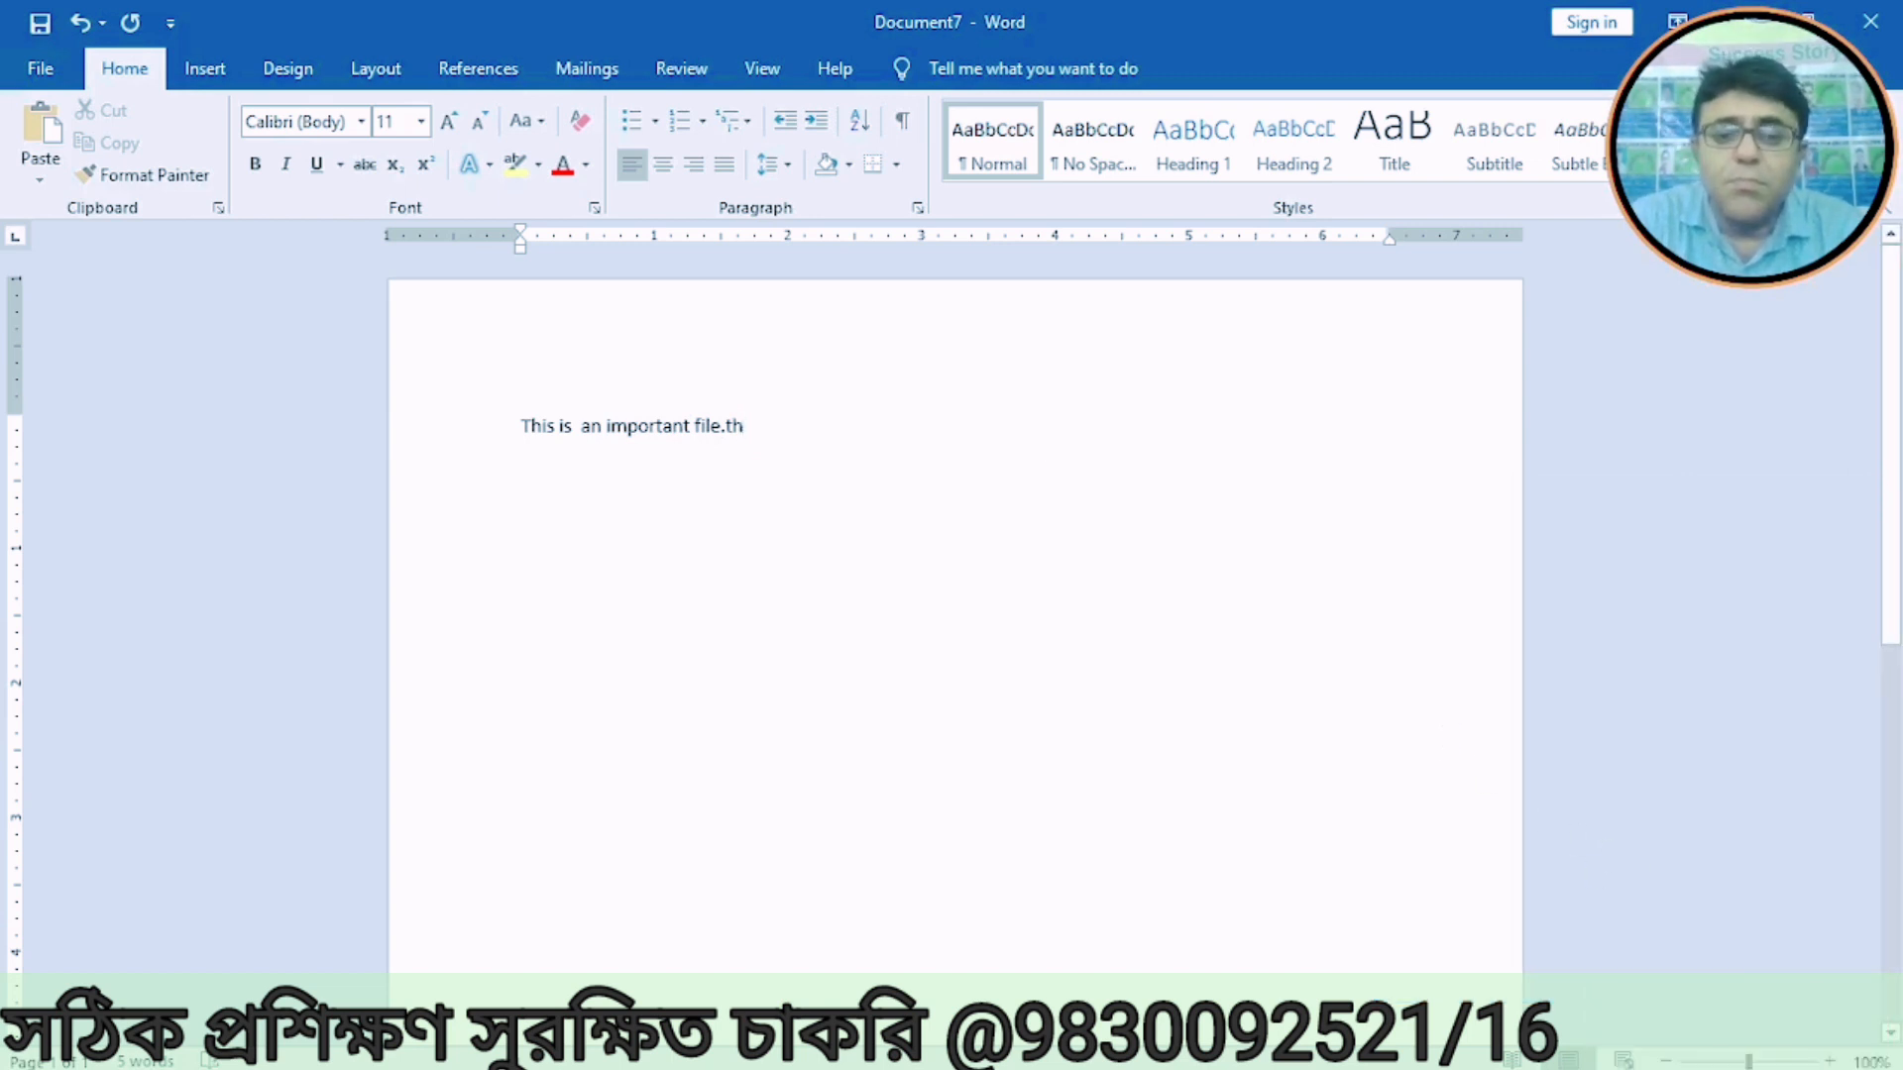
type("is file is very")
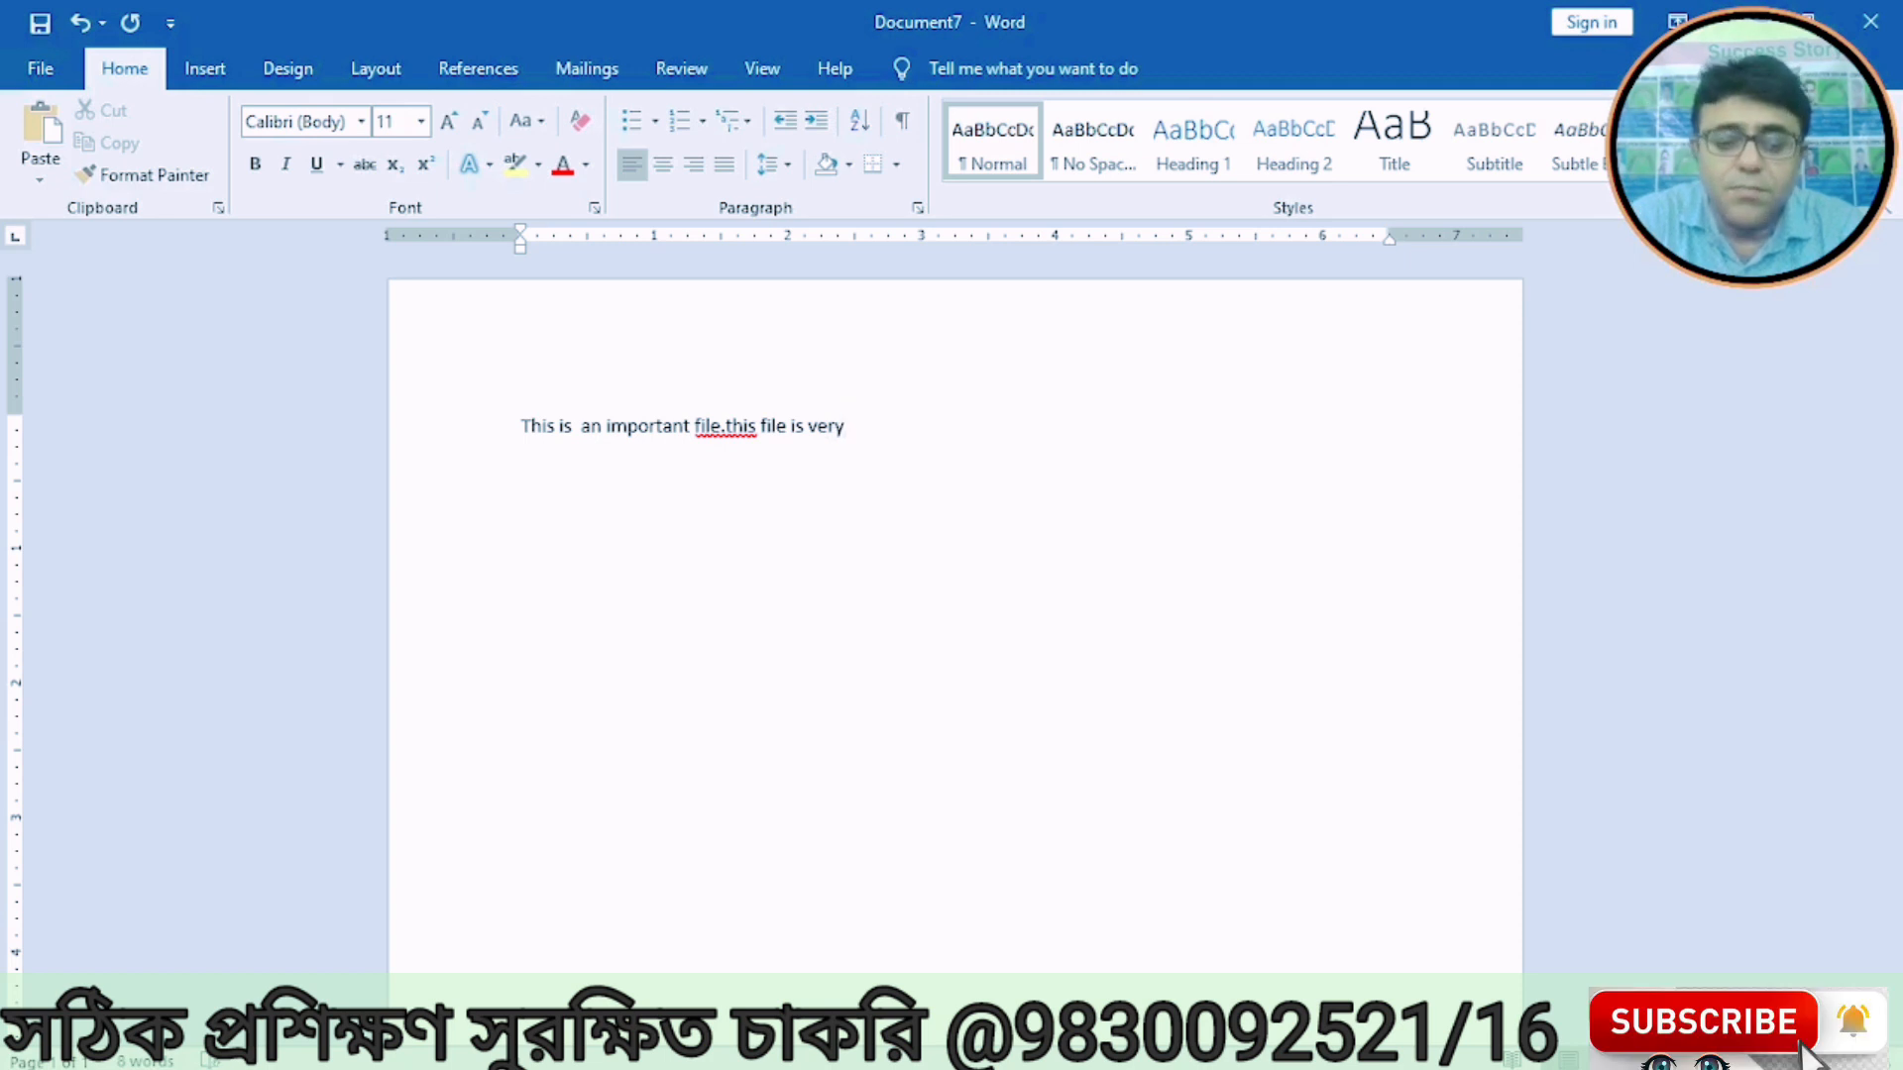
type("mportant.")
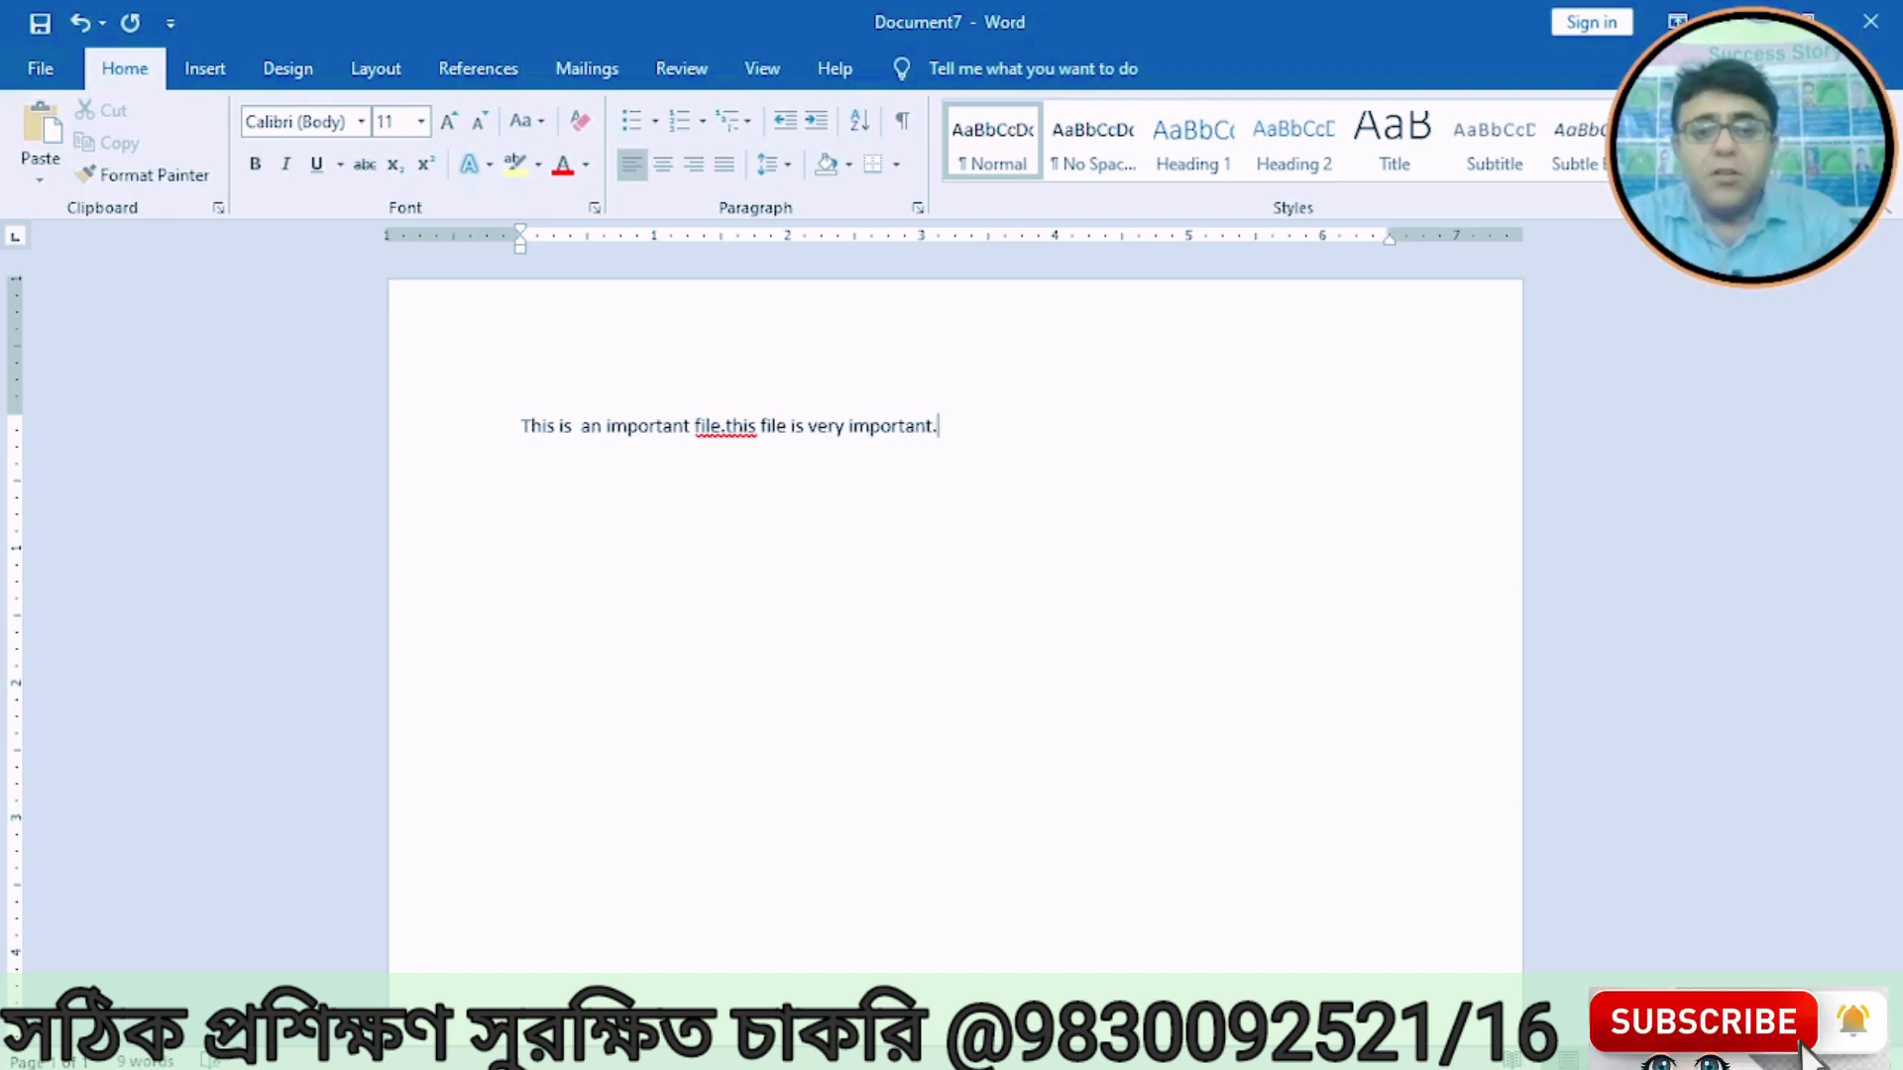
left_click(726, 424)
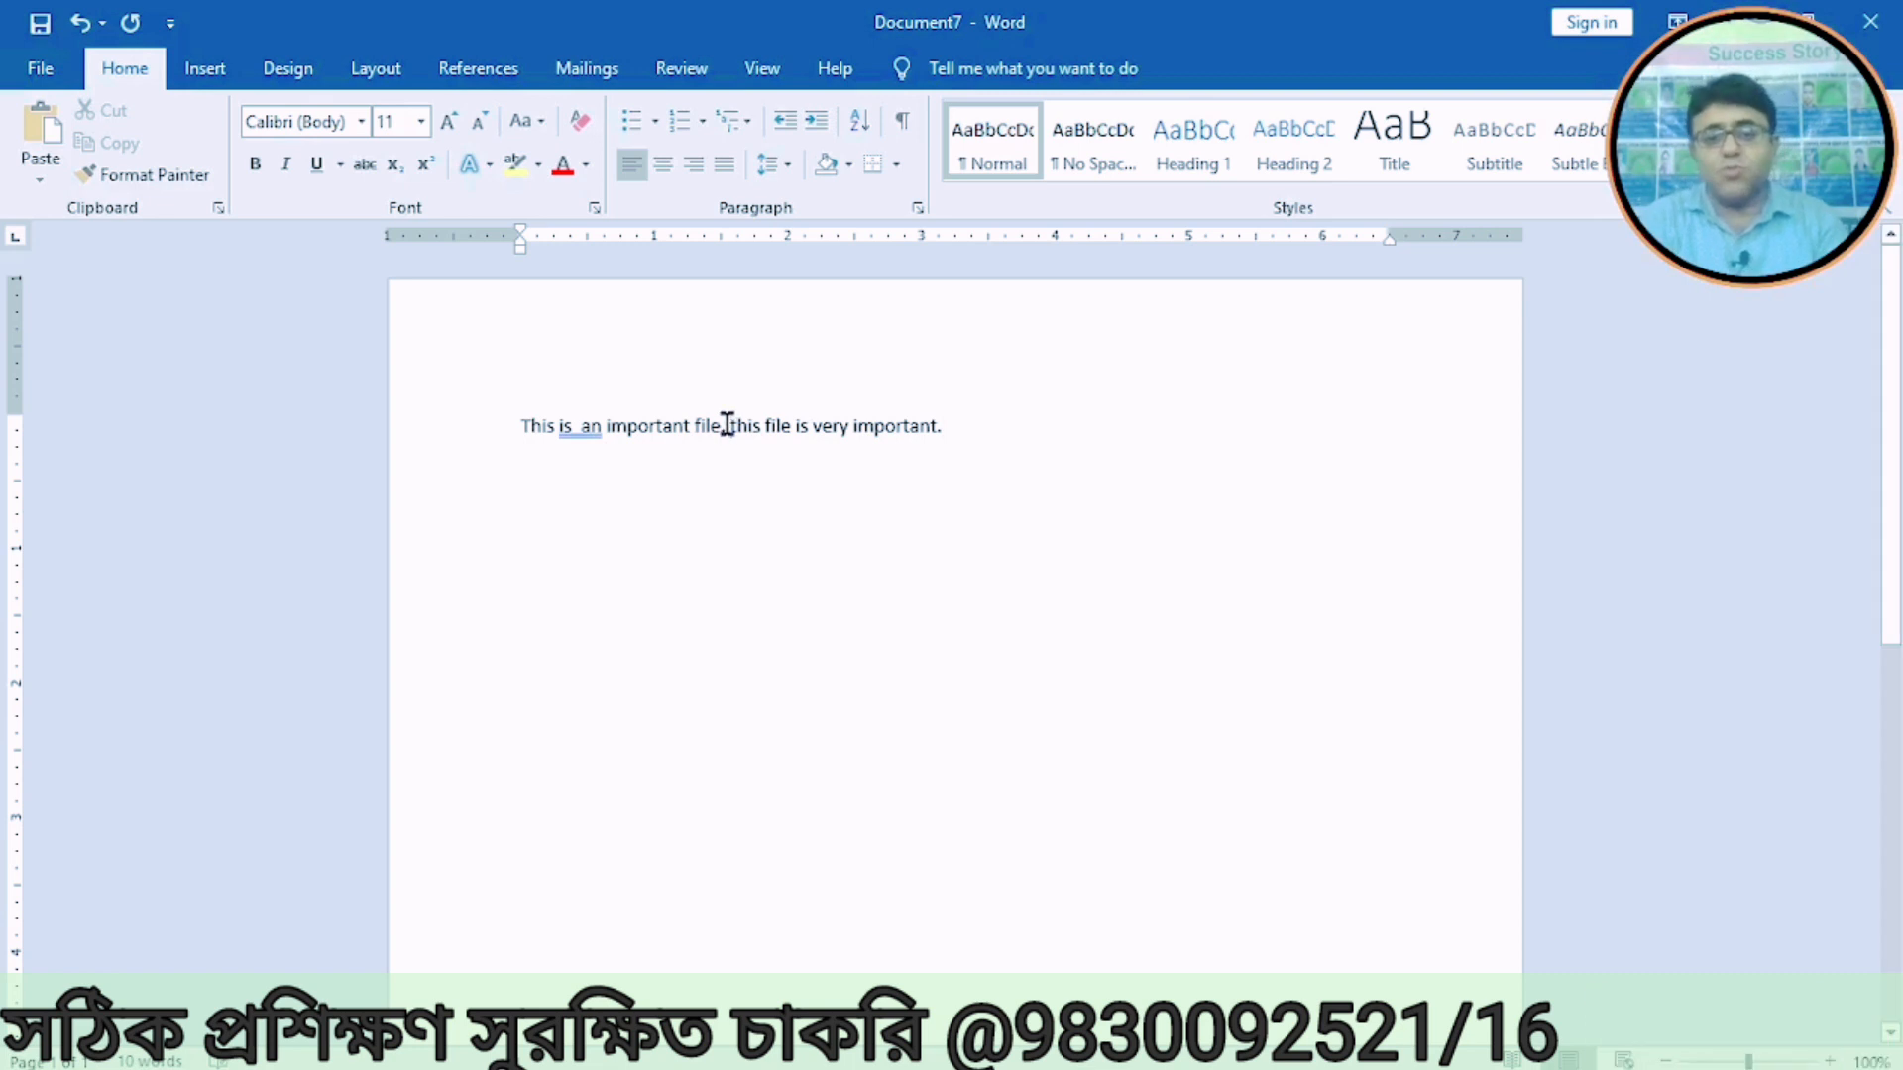
Step: Save the document as file2 in the macro folder on the Desktop
left_click(40, 67)
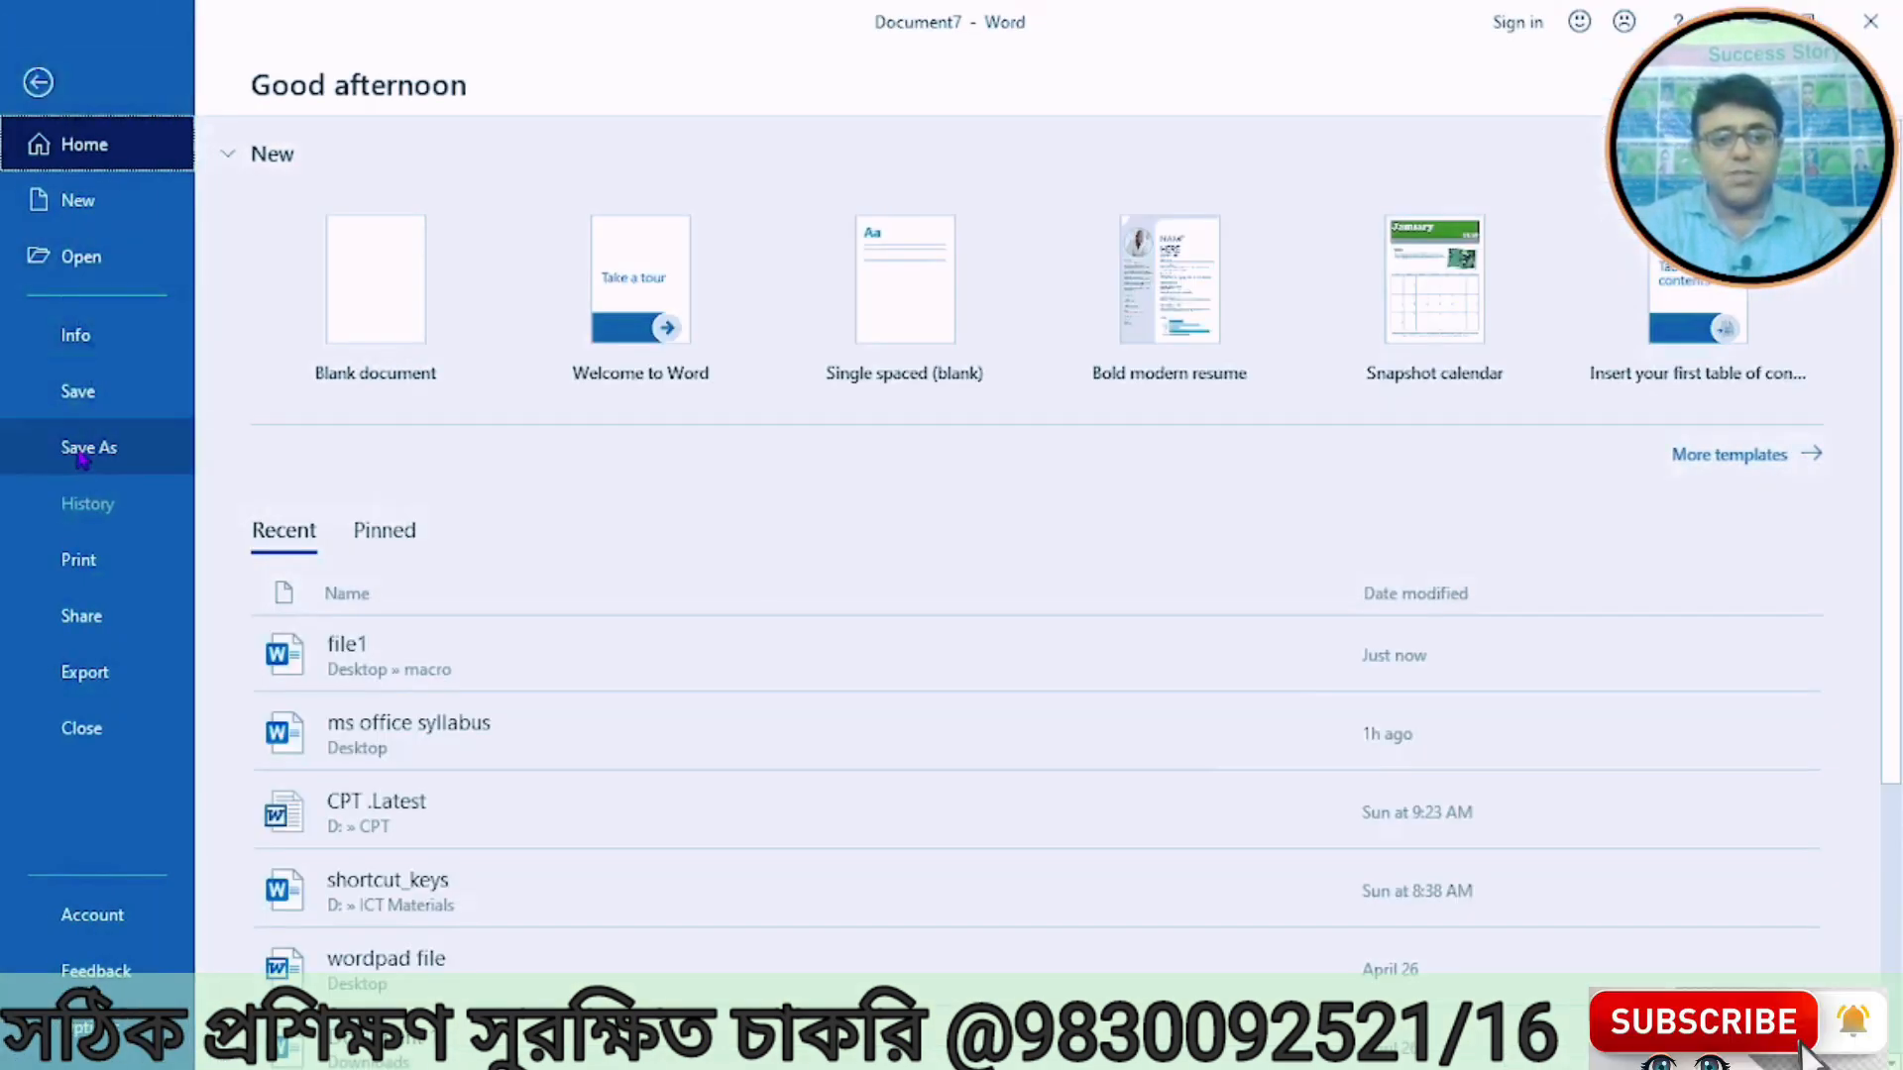
left_click(114, 466)
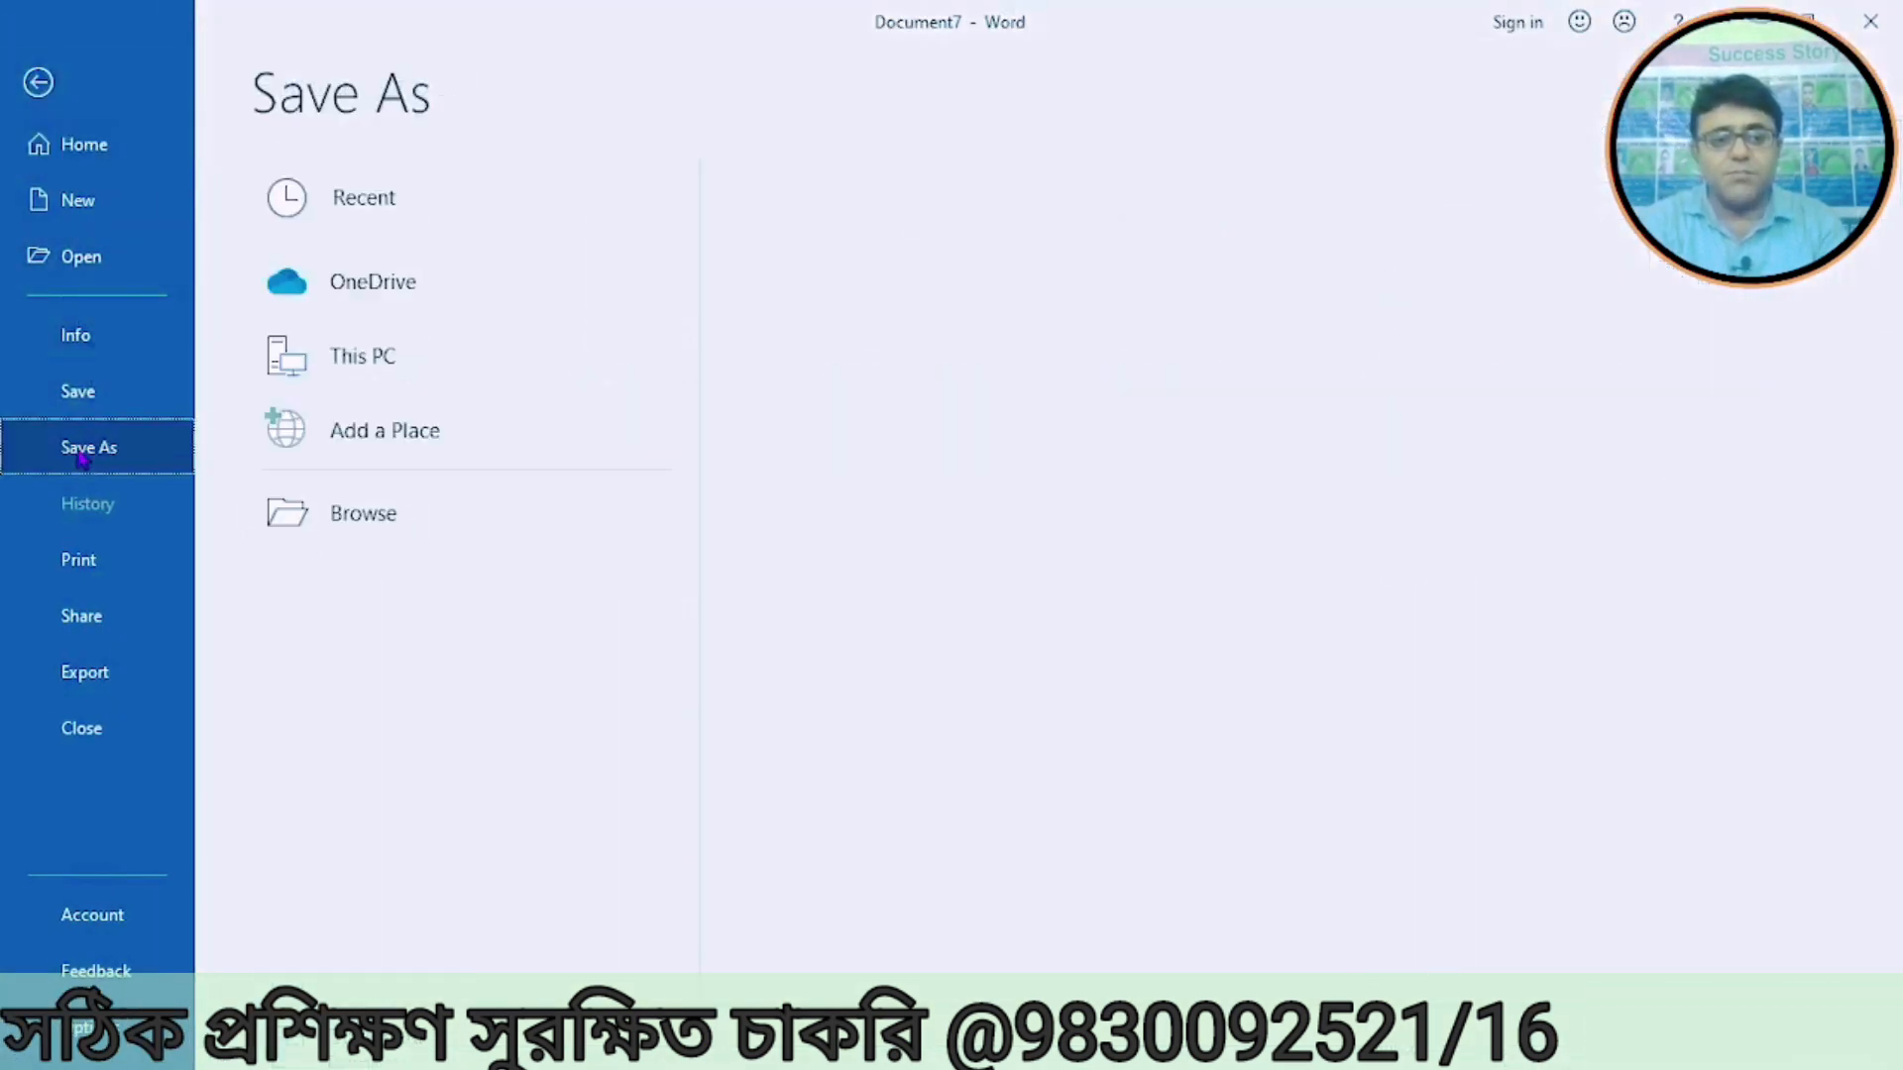
left_click(342, 371)
left_click(364, 516)
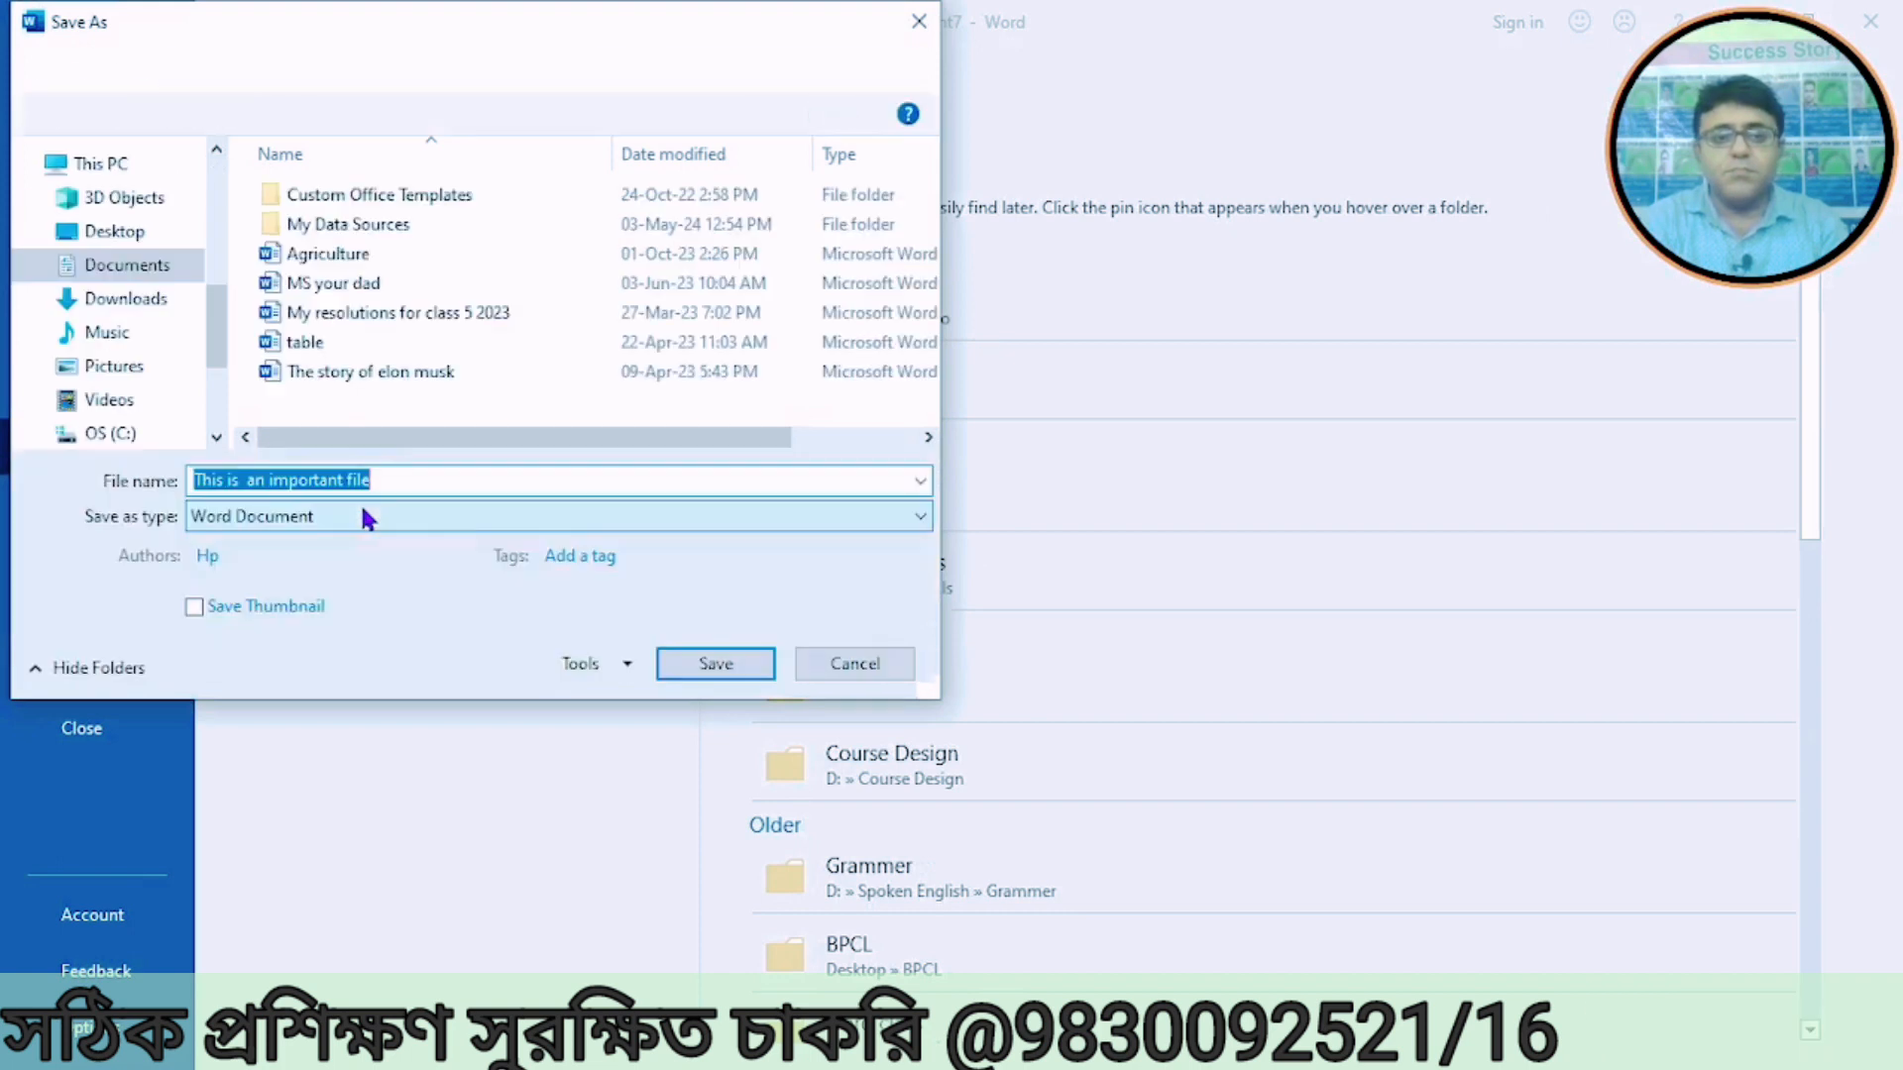
left_click(140, 234)
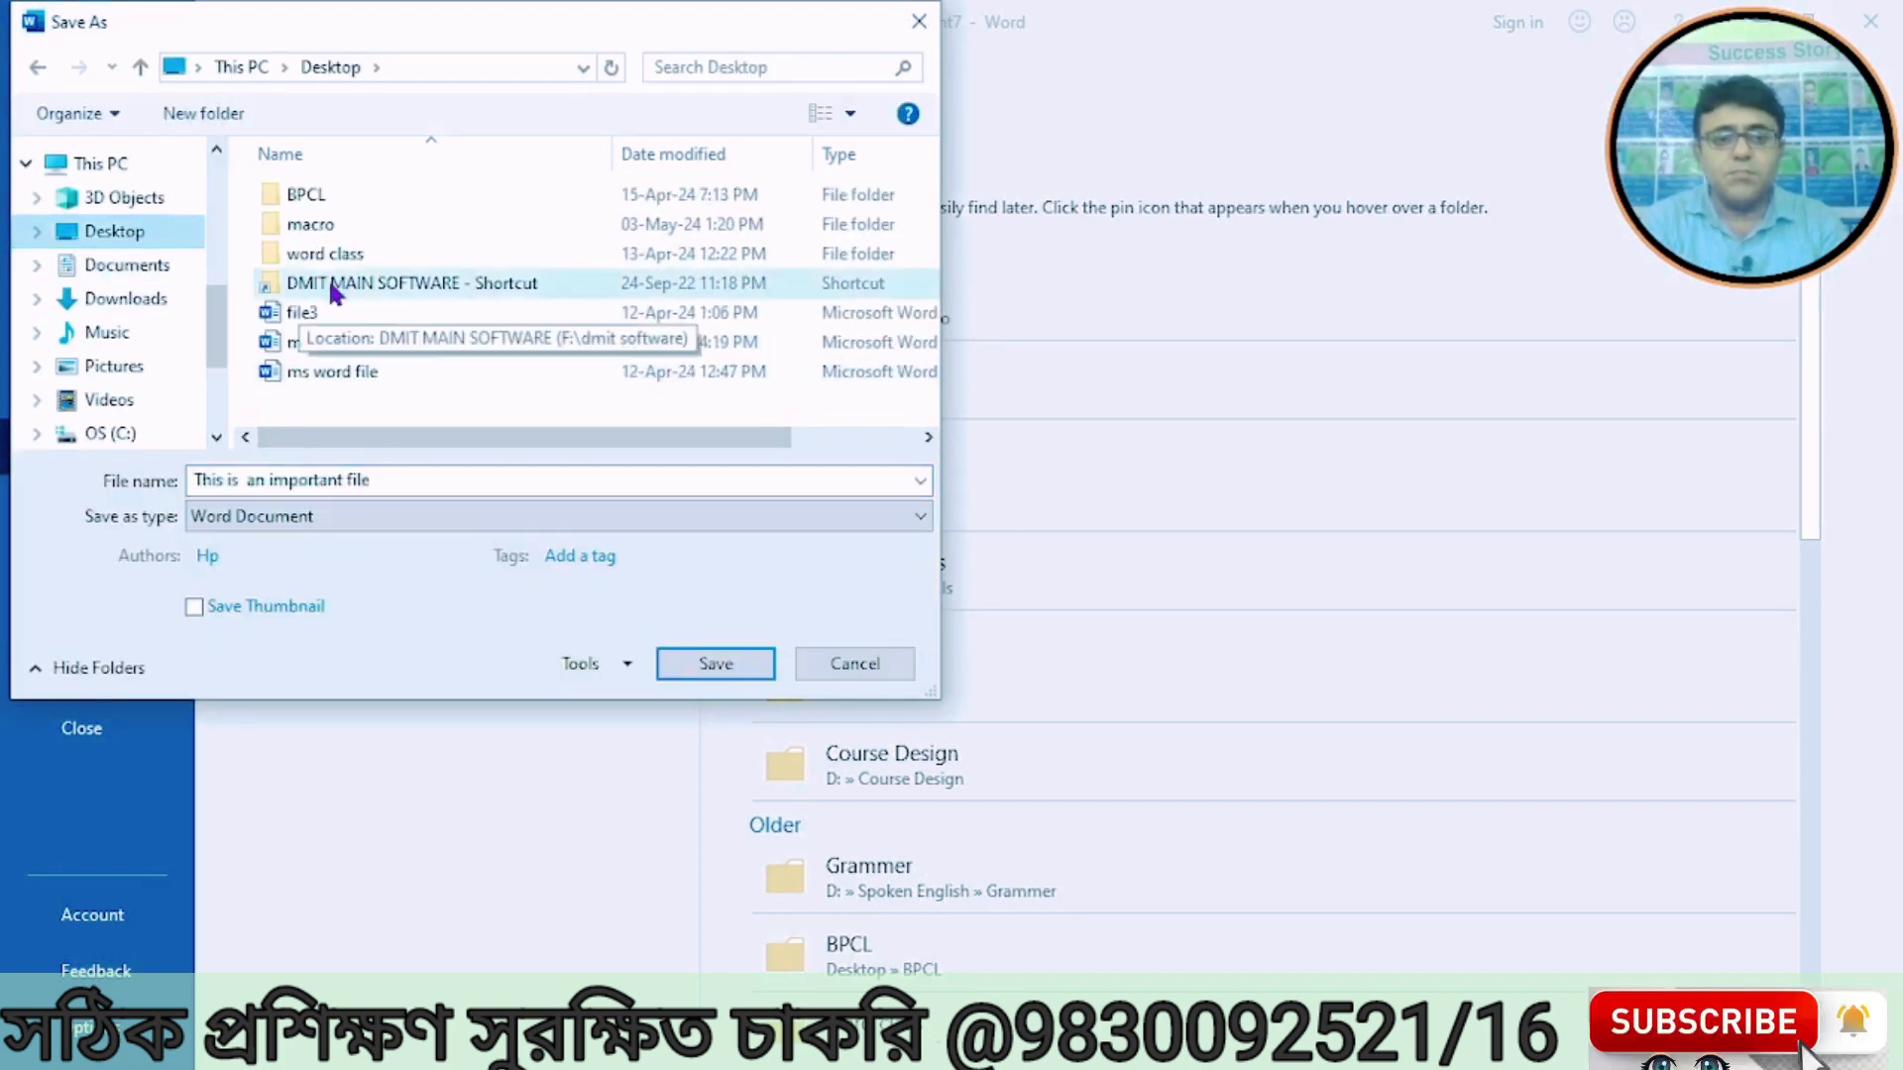
double_click(334, 226)
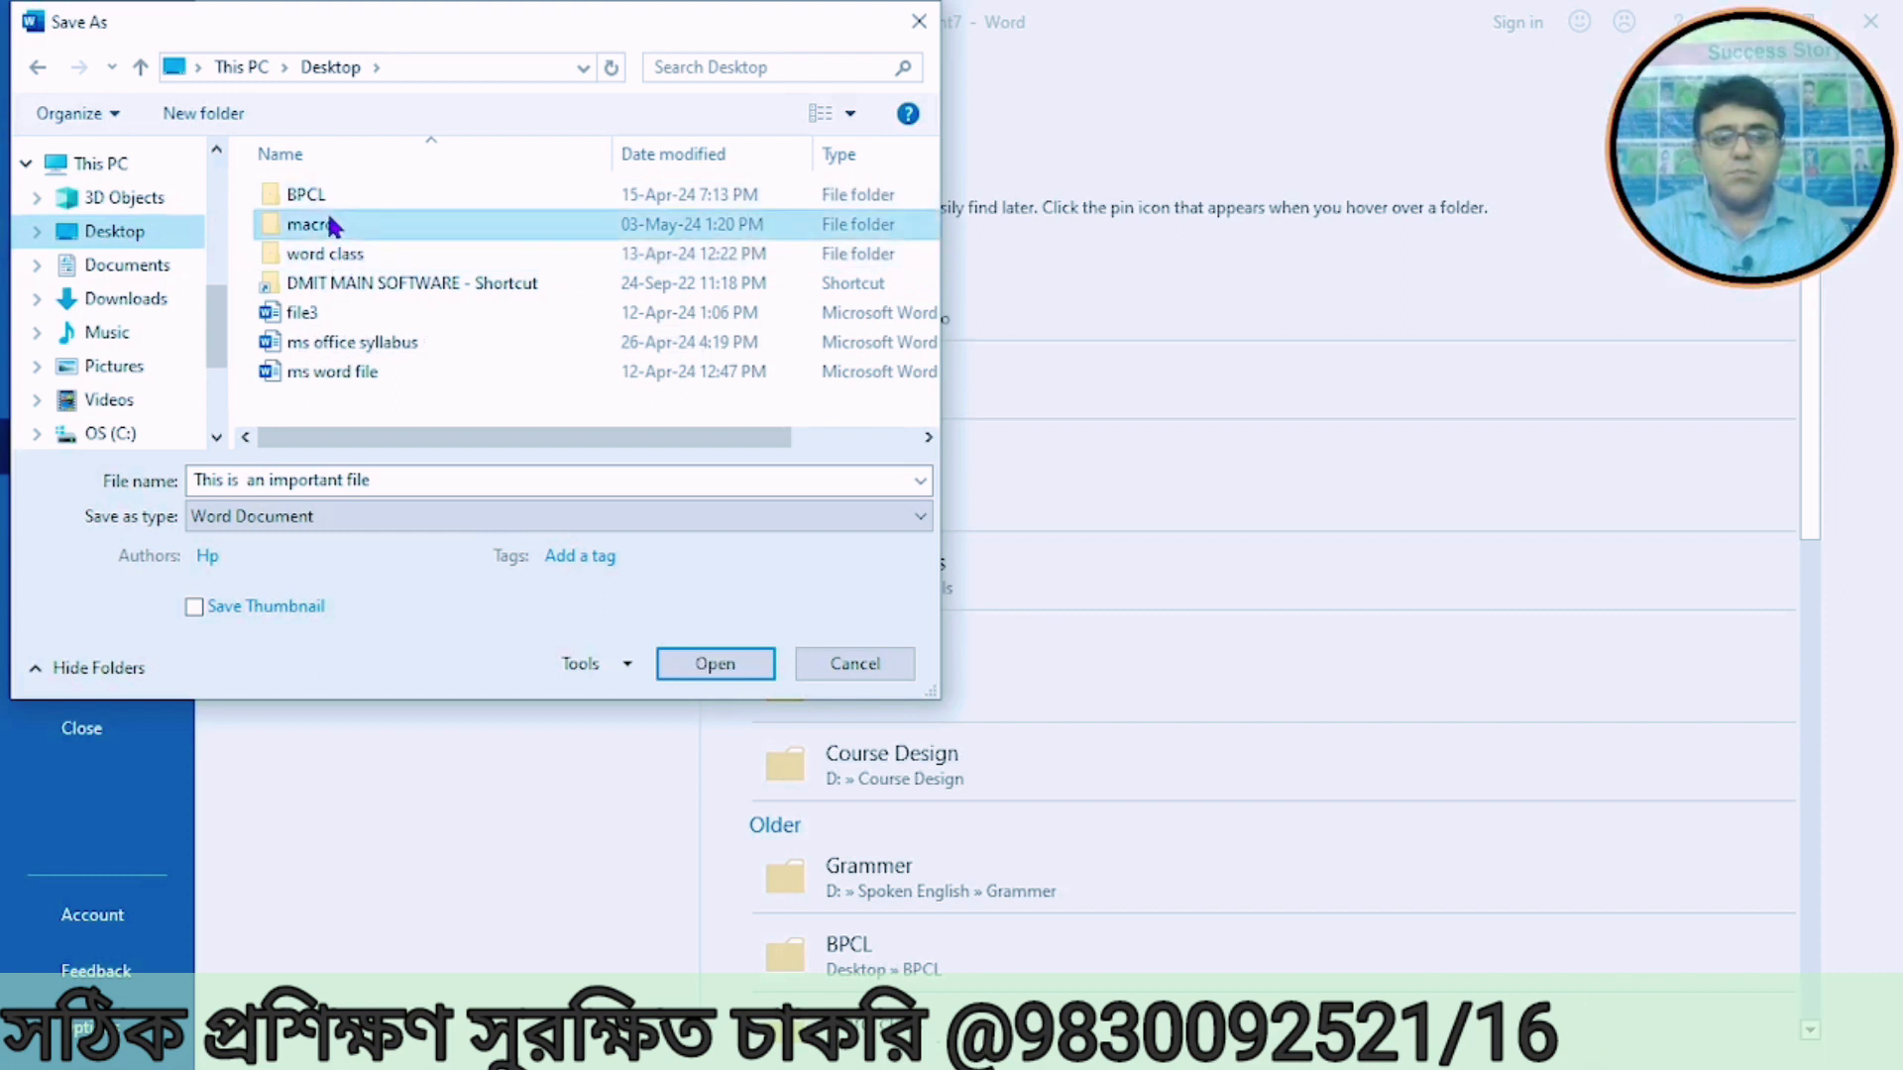
left_click(421, 483)
type("file2")
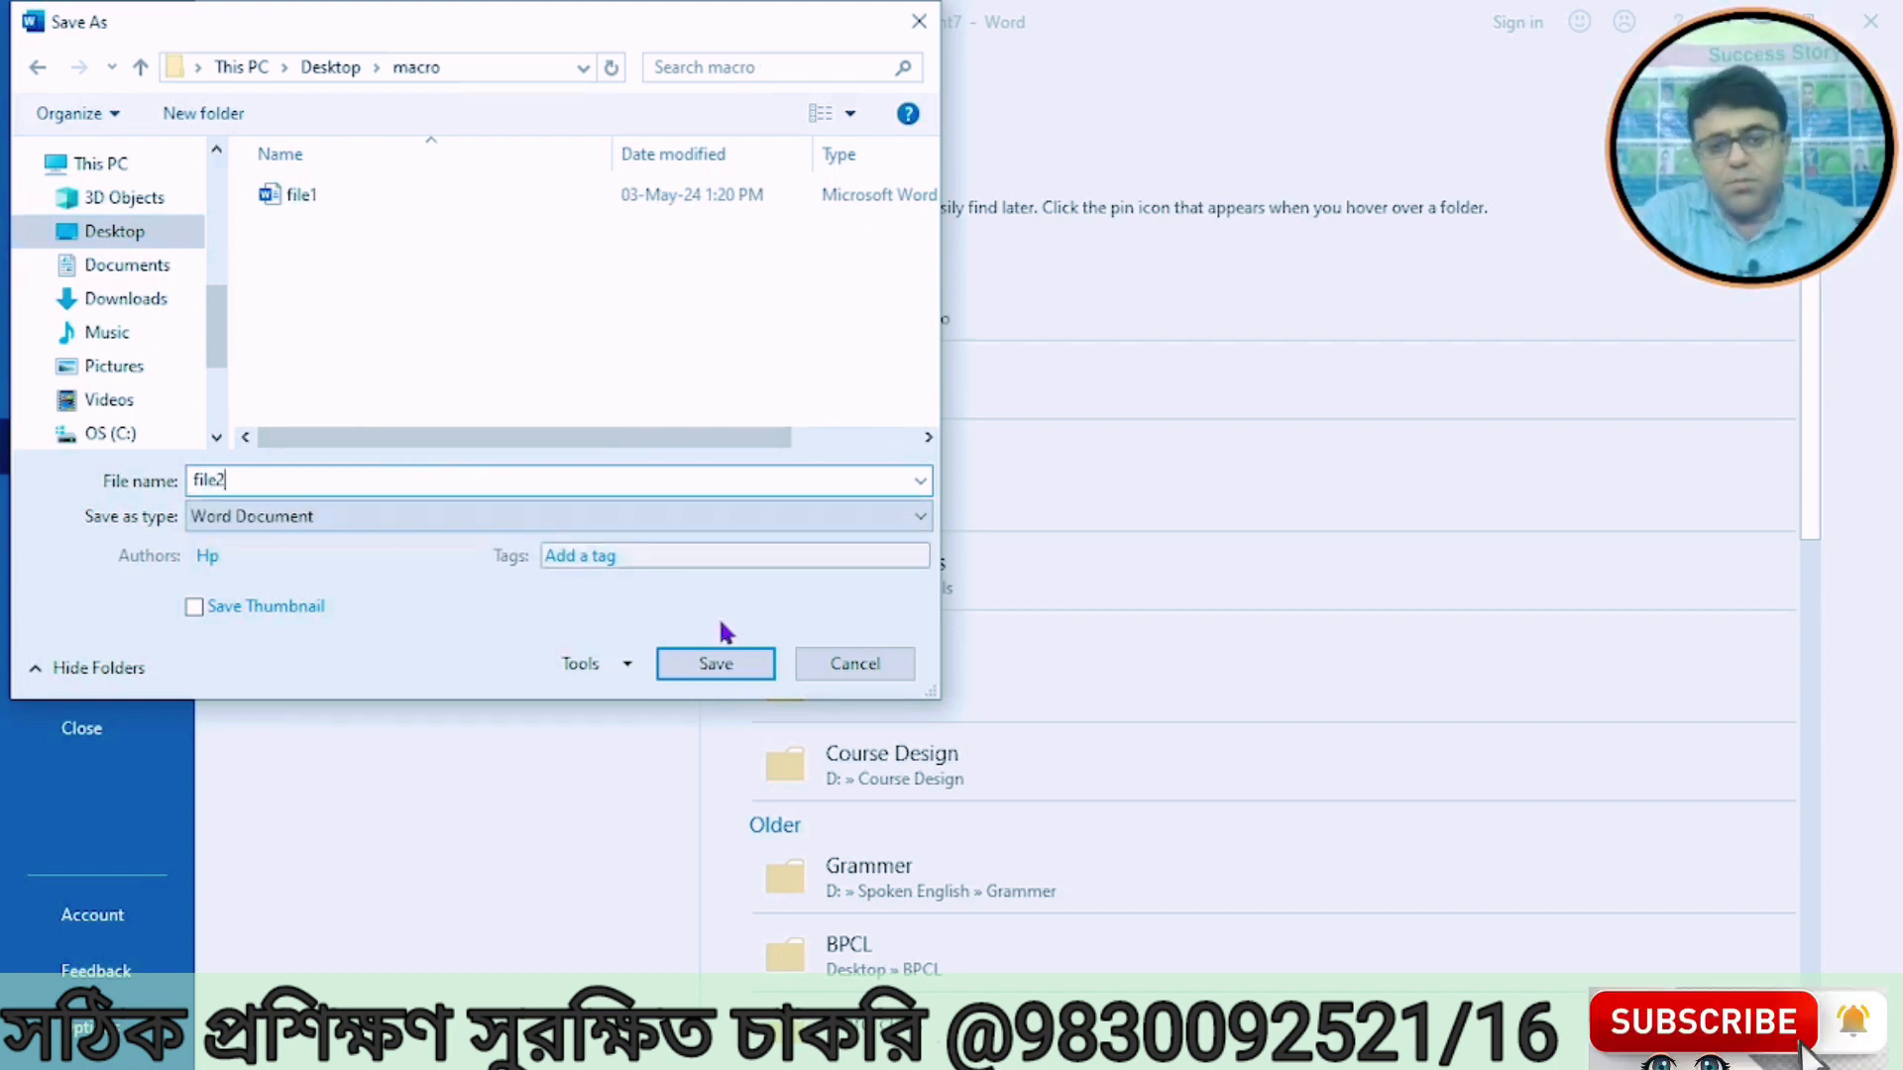
left_click(712, 664)
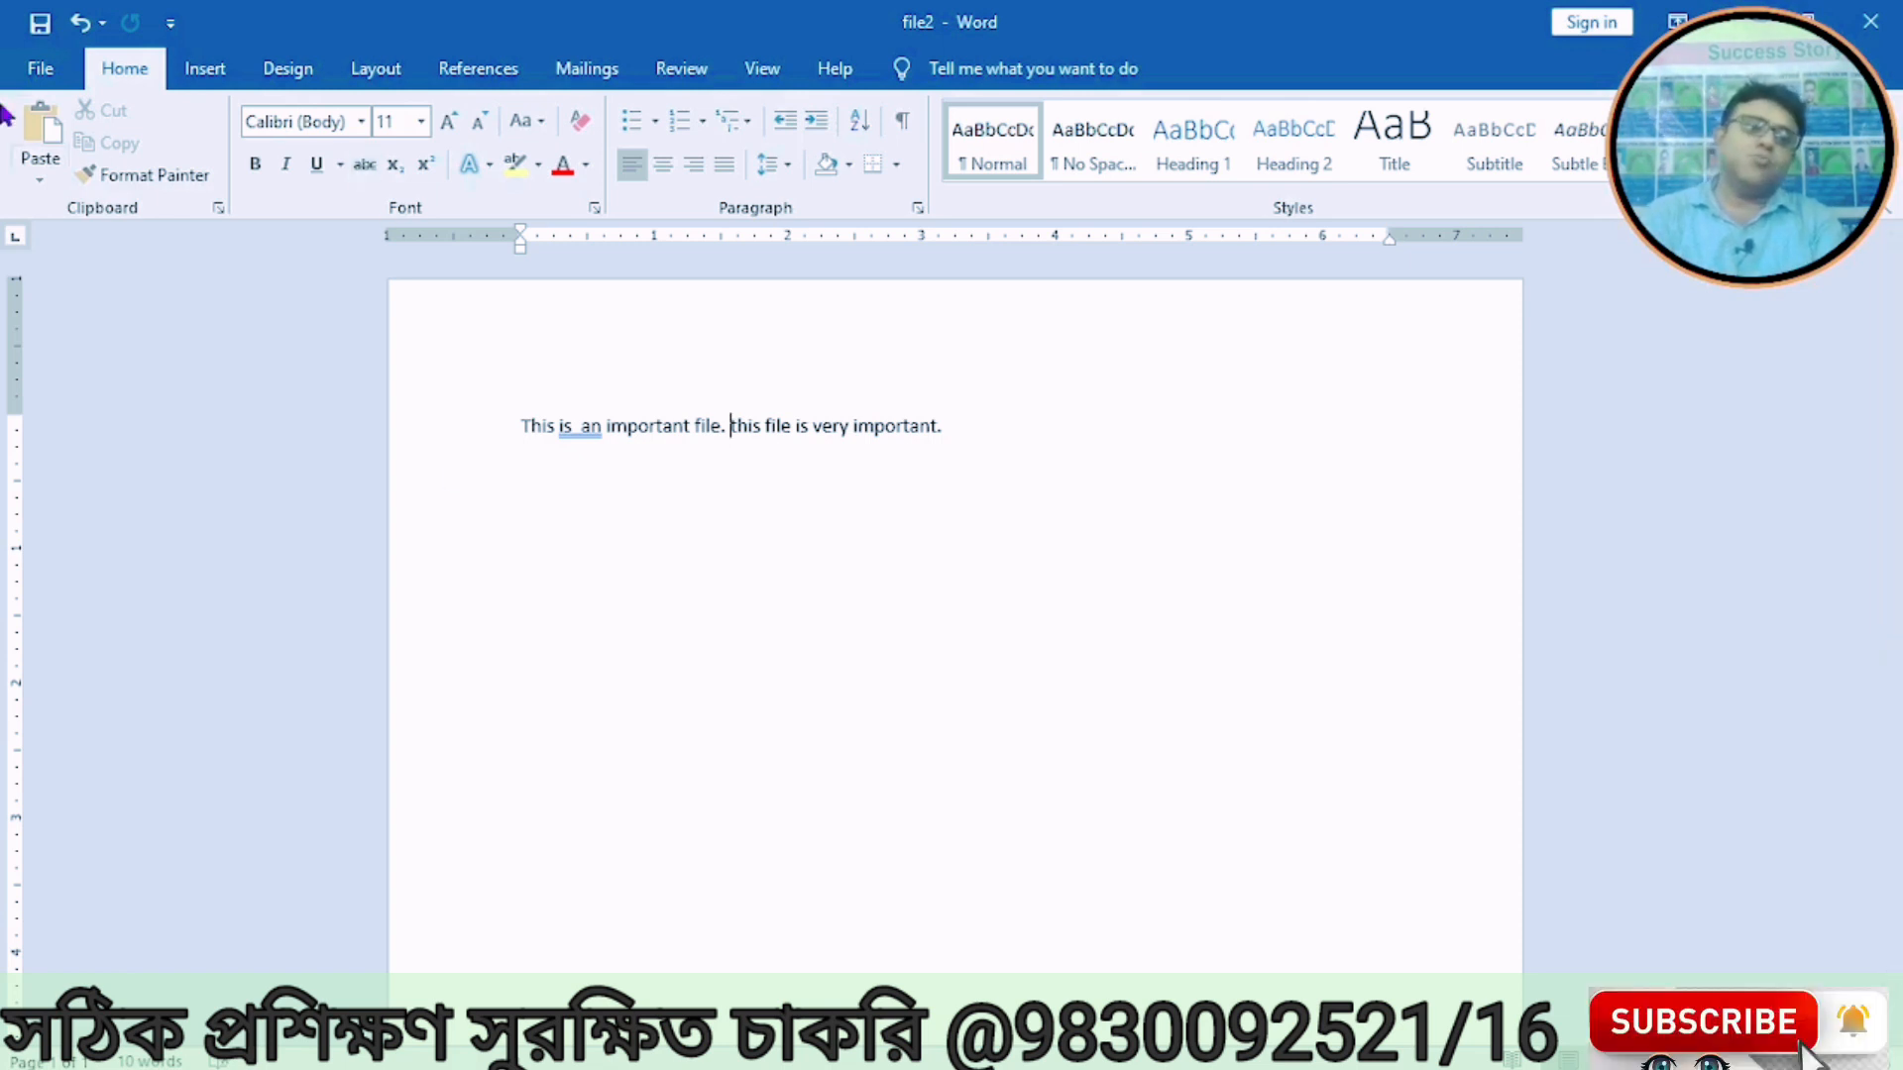
Step: Create another blank document for recording the macro
left_click(40, 71)
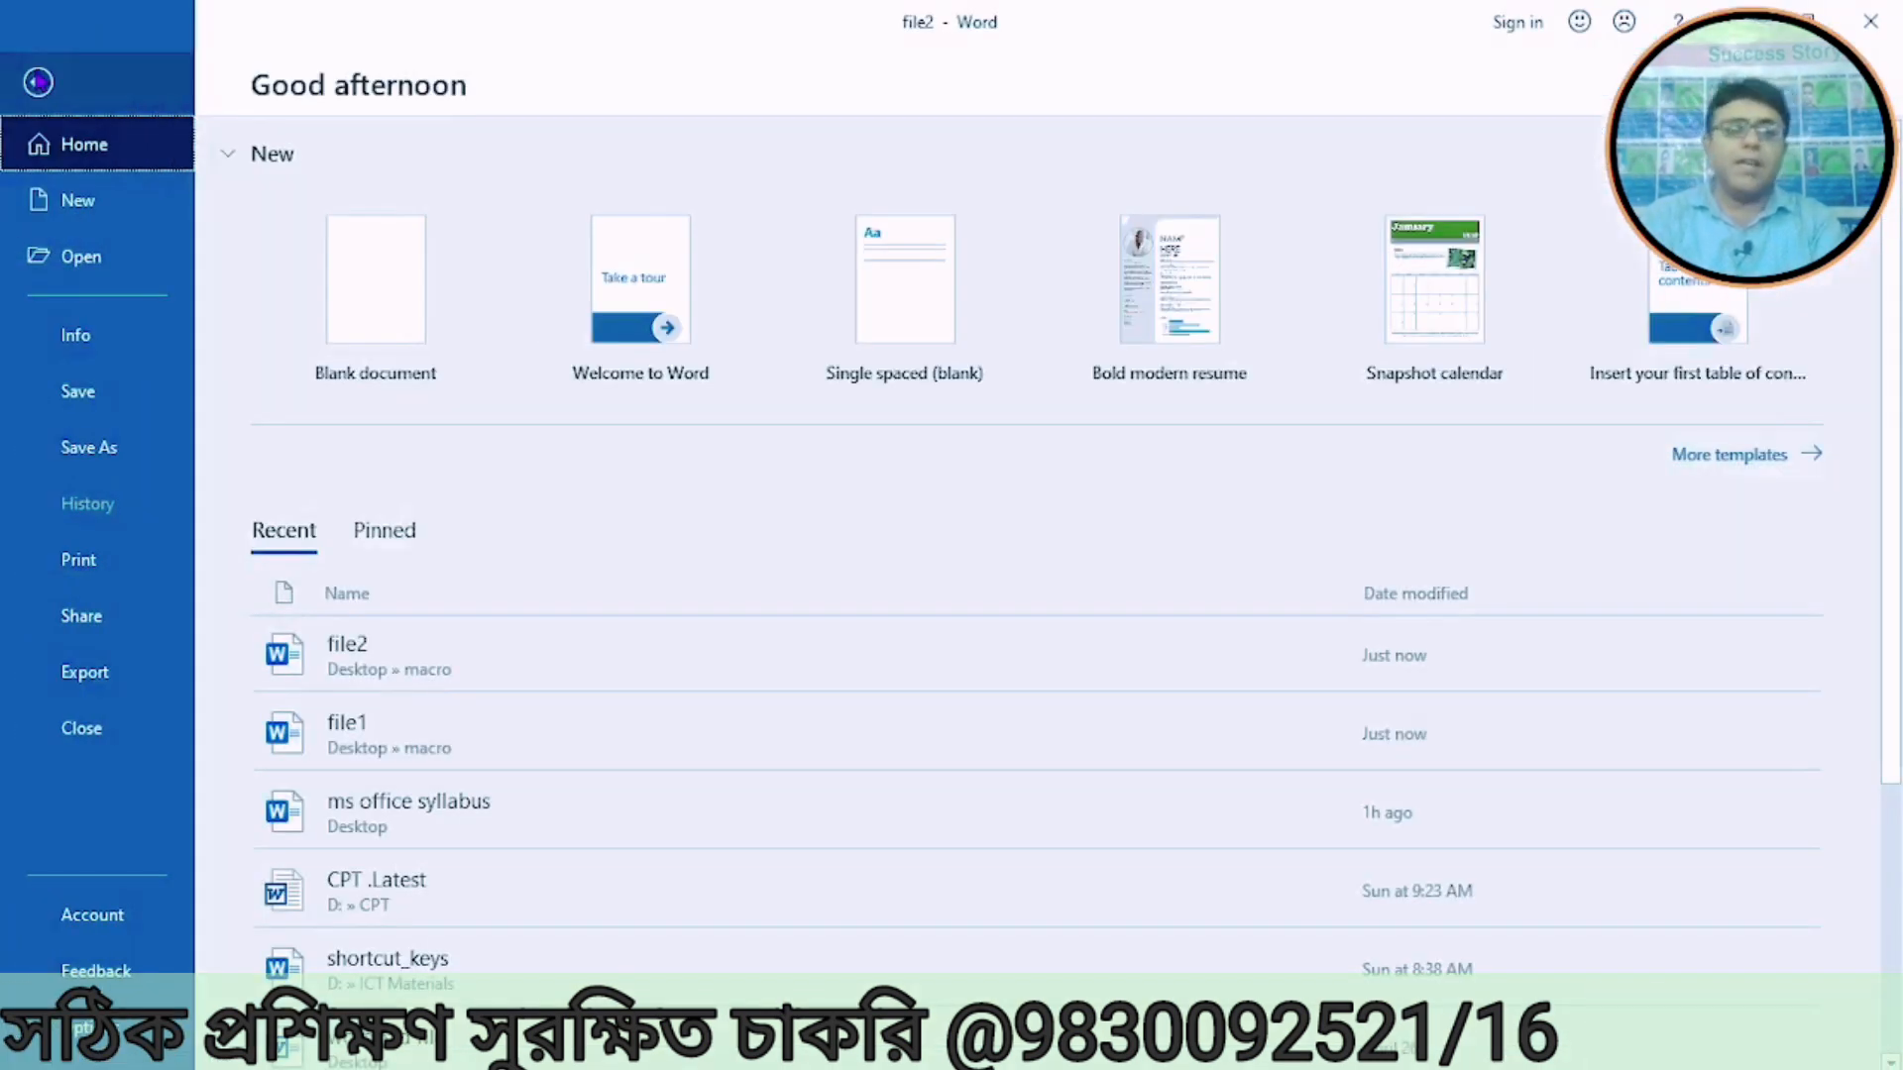
left_click(88, 203)
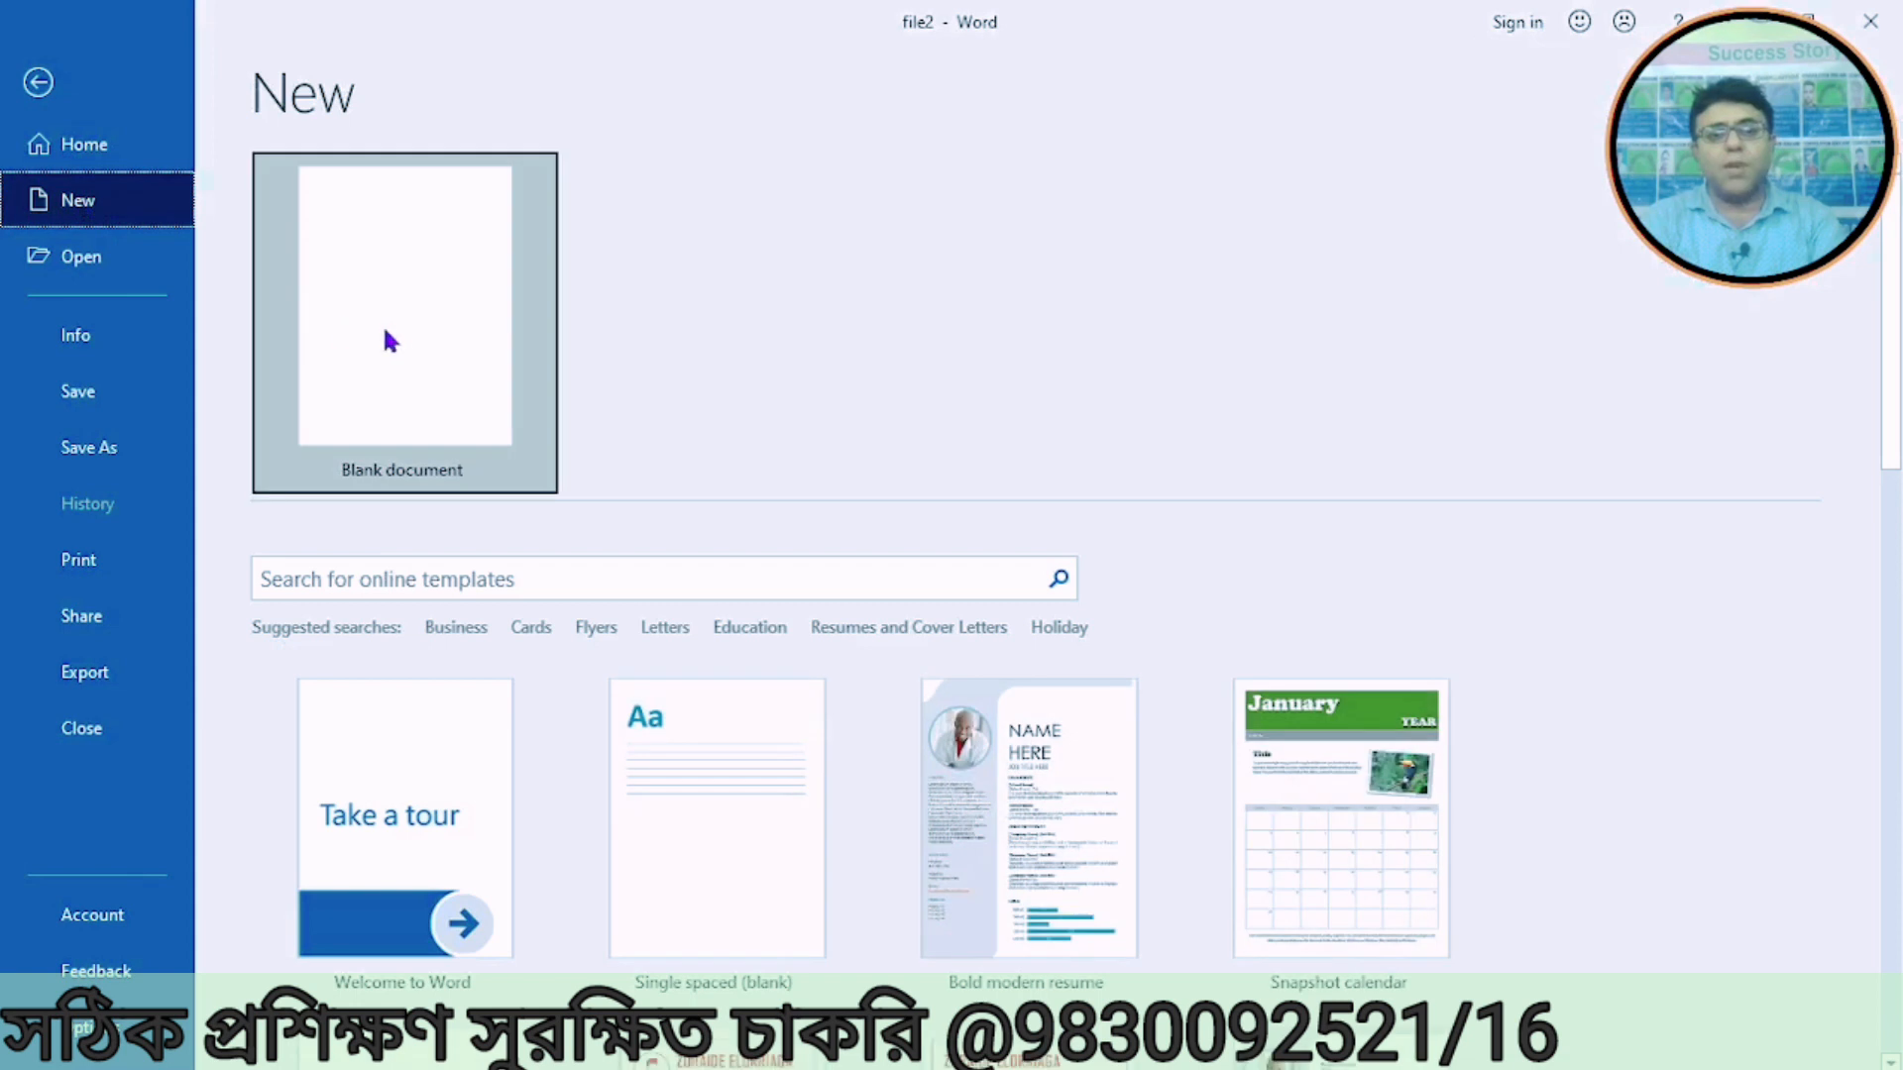
left_click(404, 341)
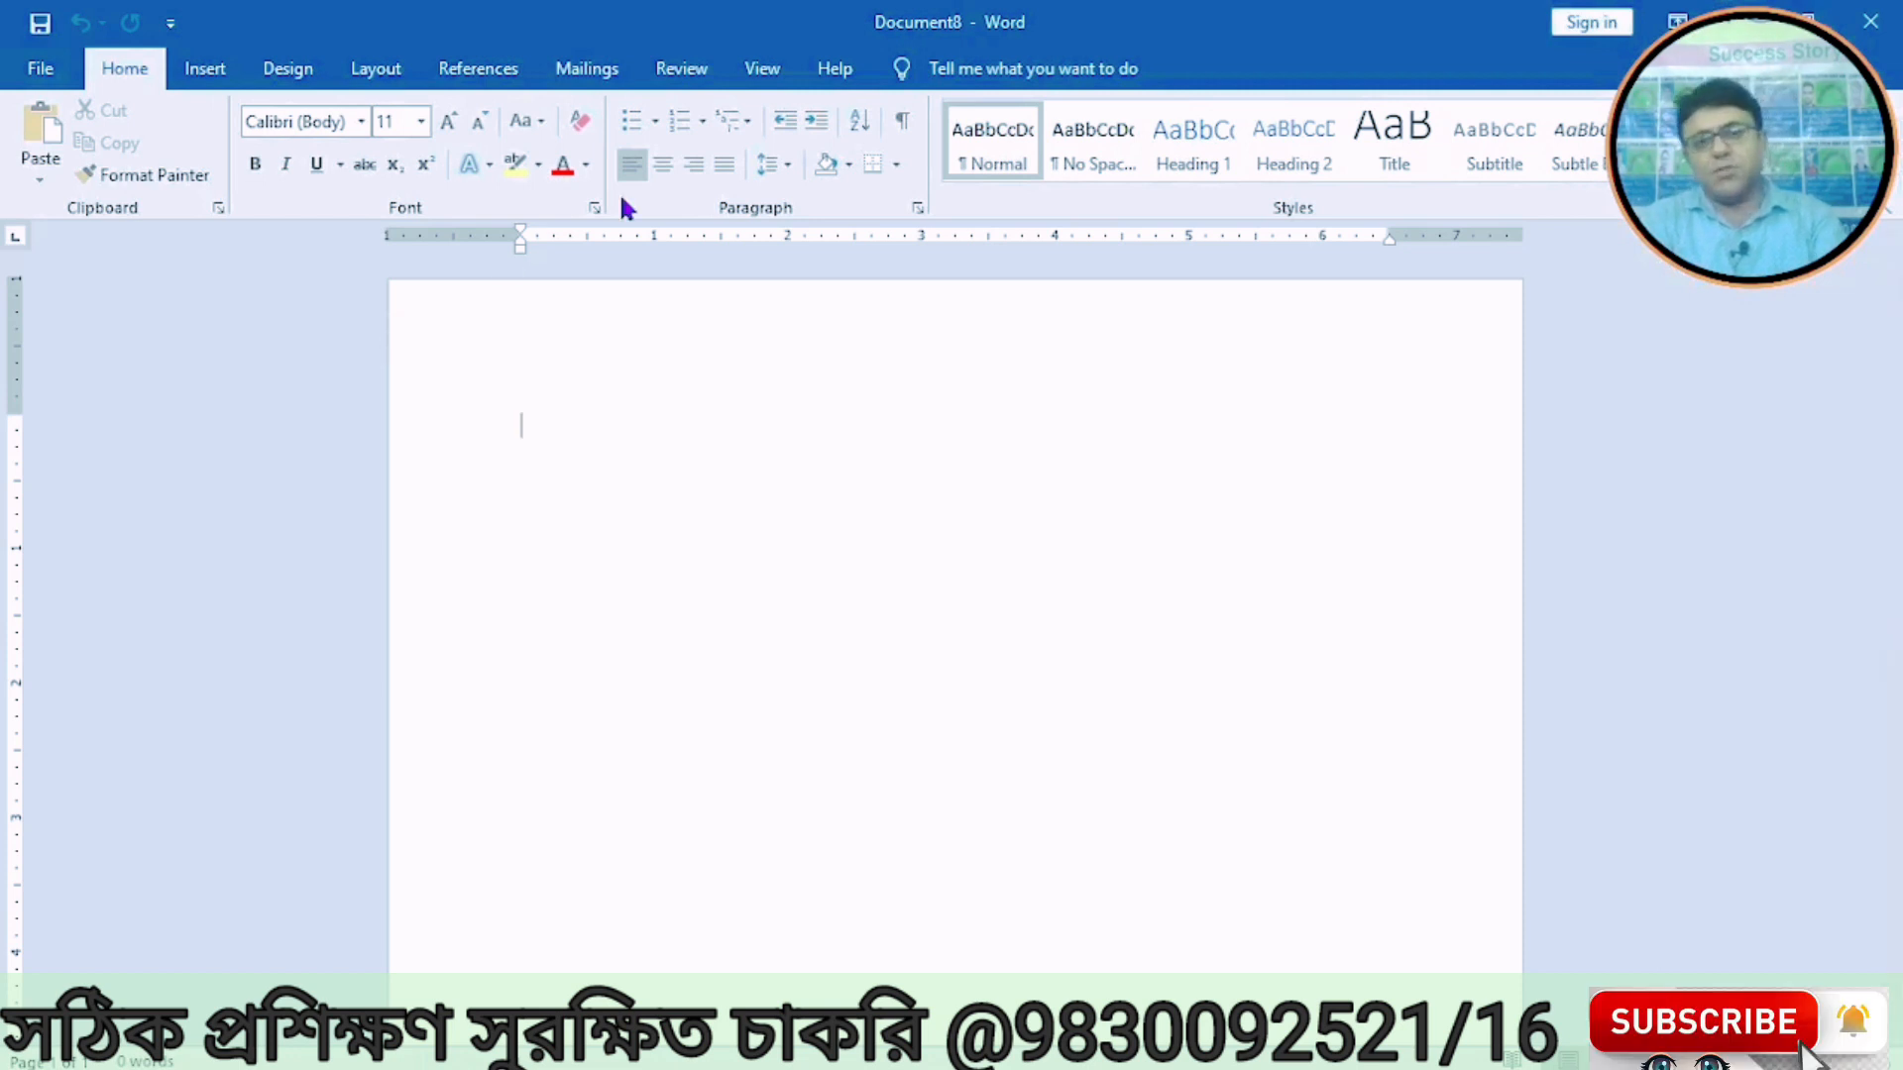
Step: Start recording a macro named Mymacro, stored in All Documents (Normal.dotm)
left_click(764, 69)
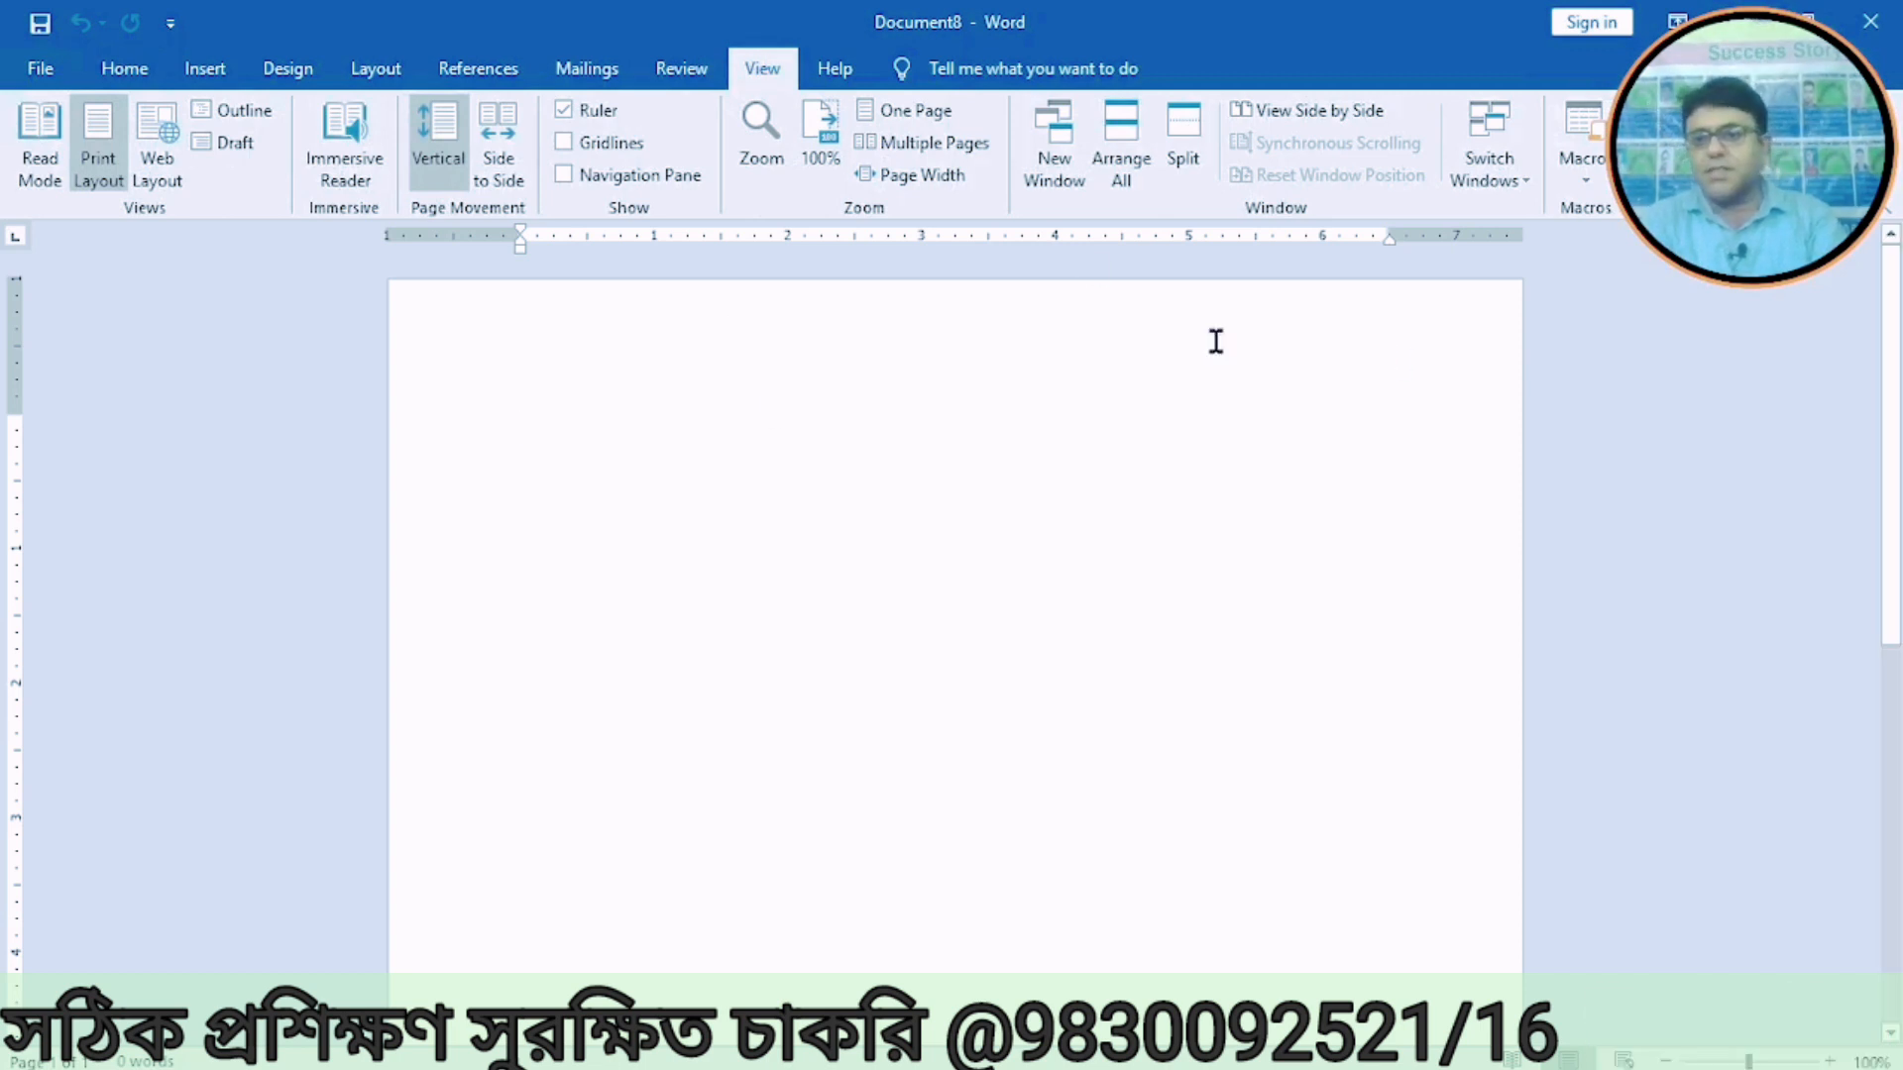
left_click(1584, 184)
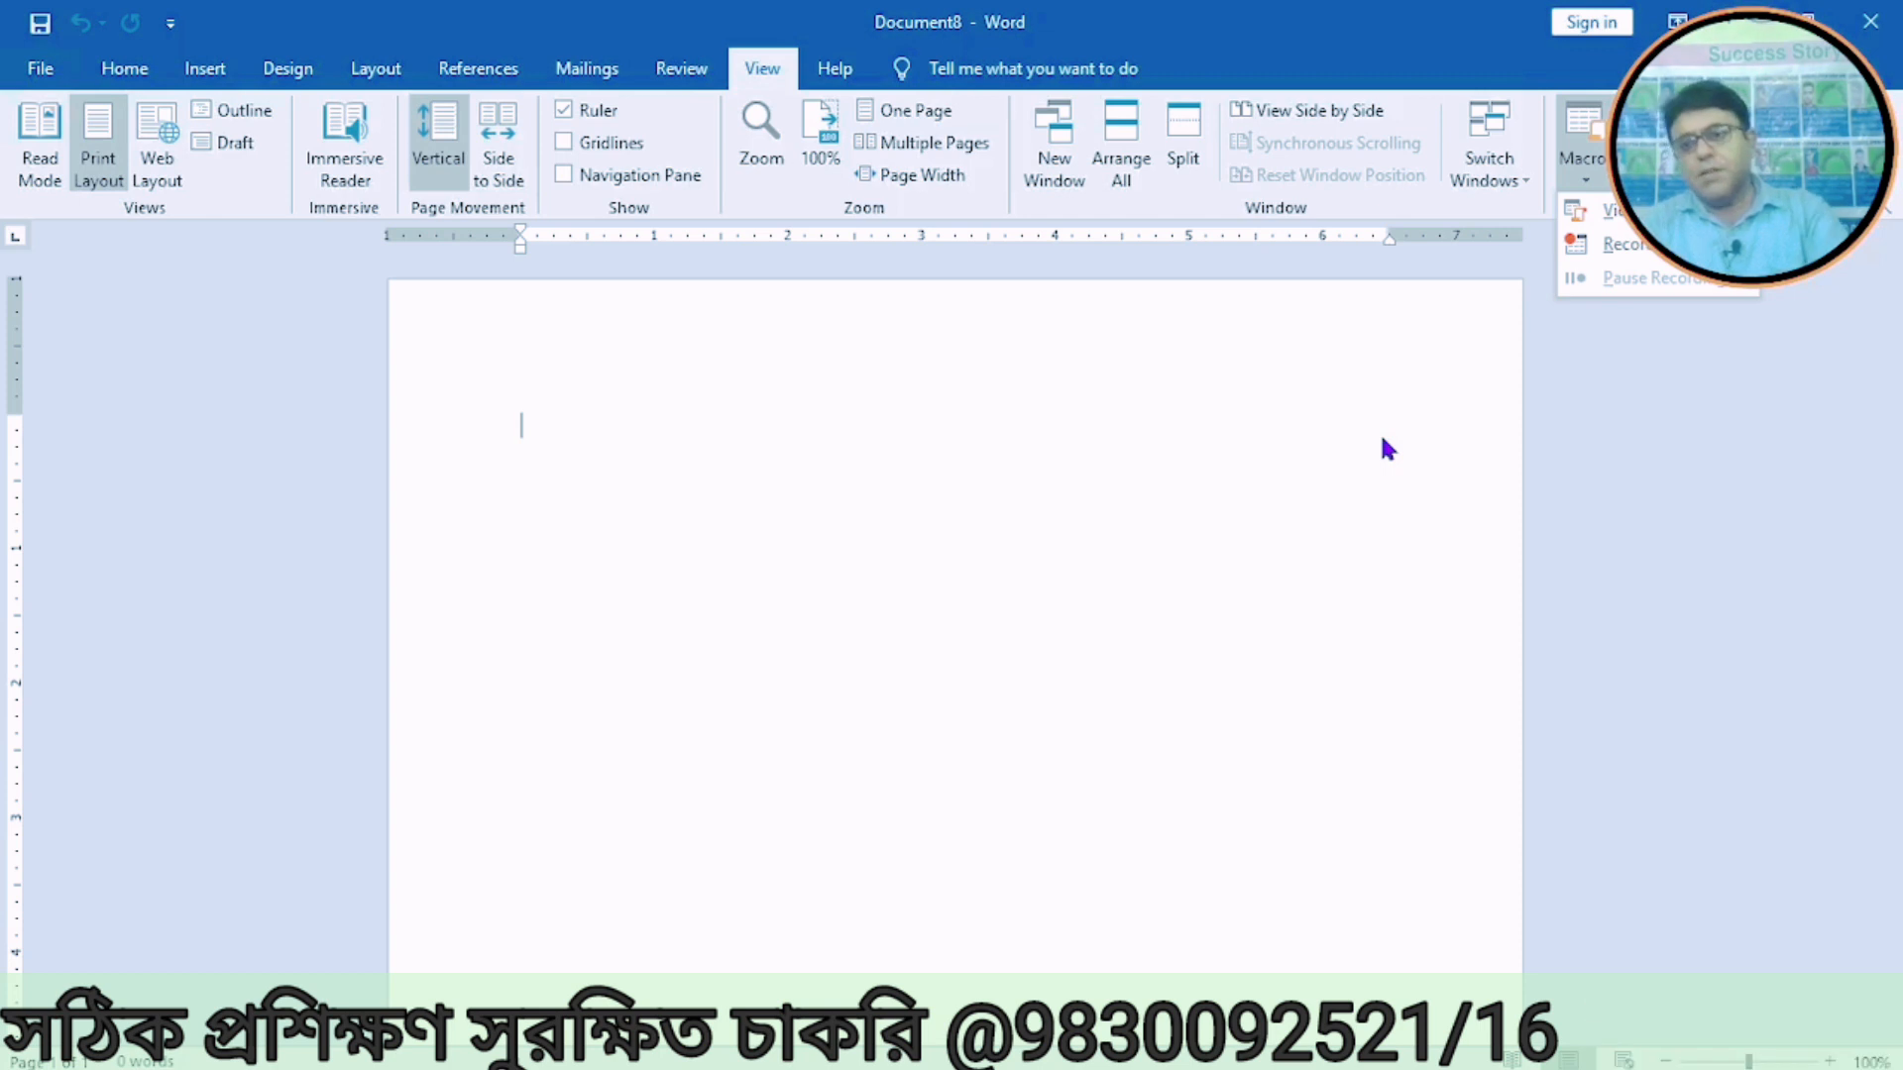
left_click(1635, 246)
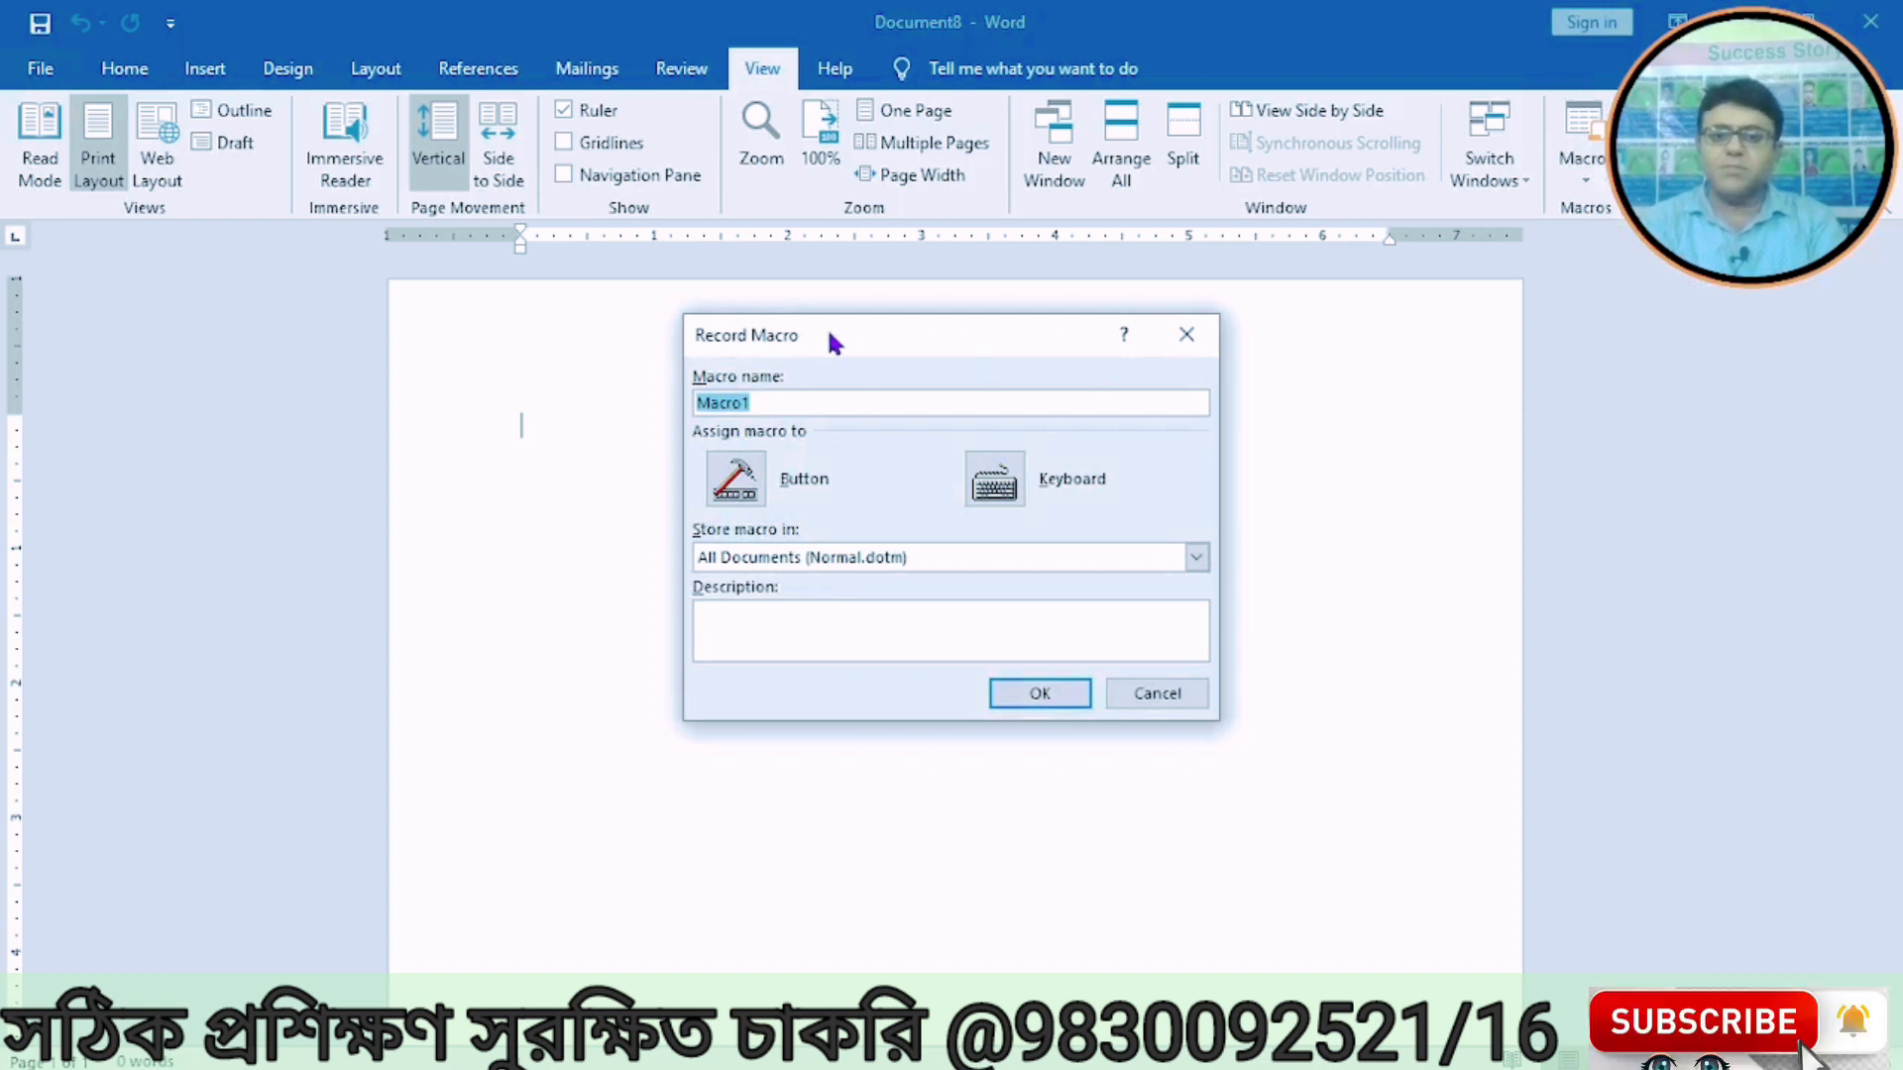
left_click_drag(828, 333, 951, 389)
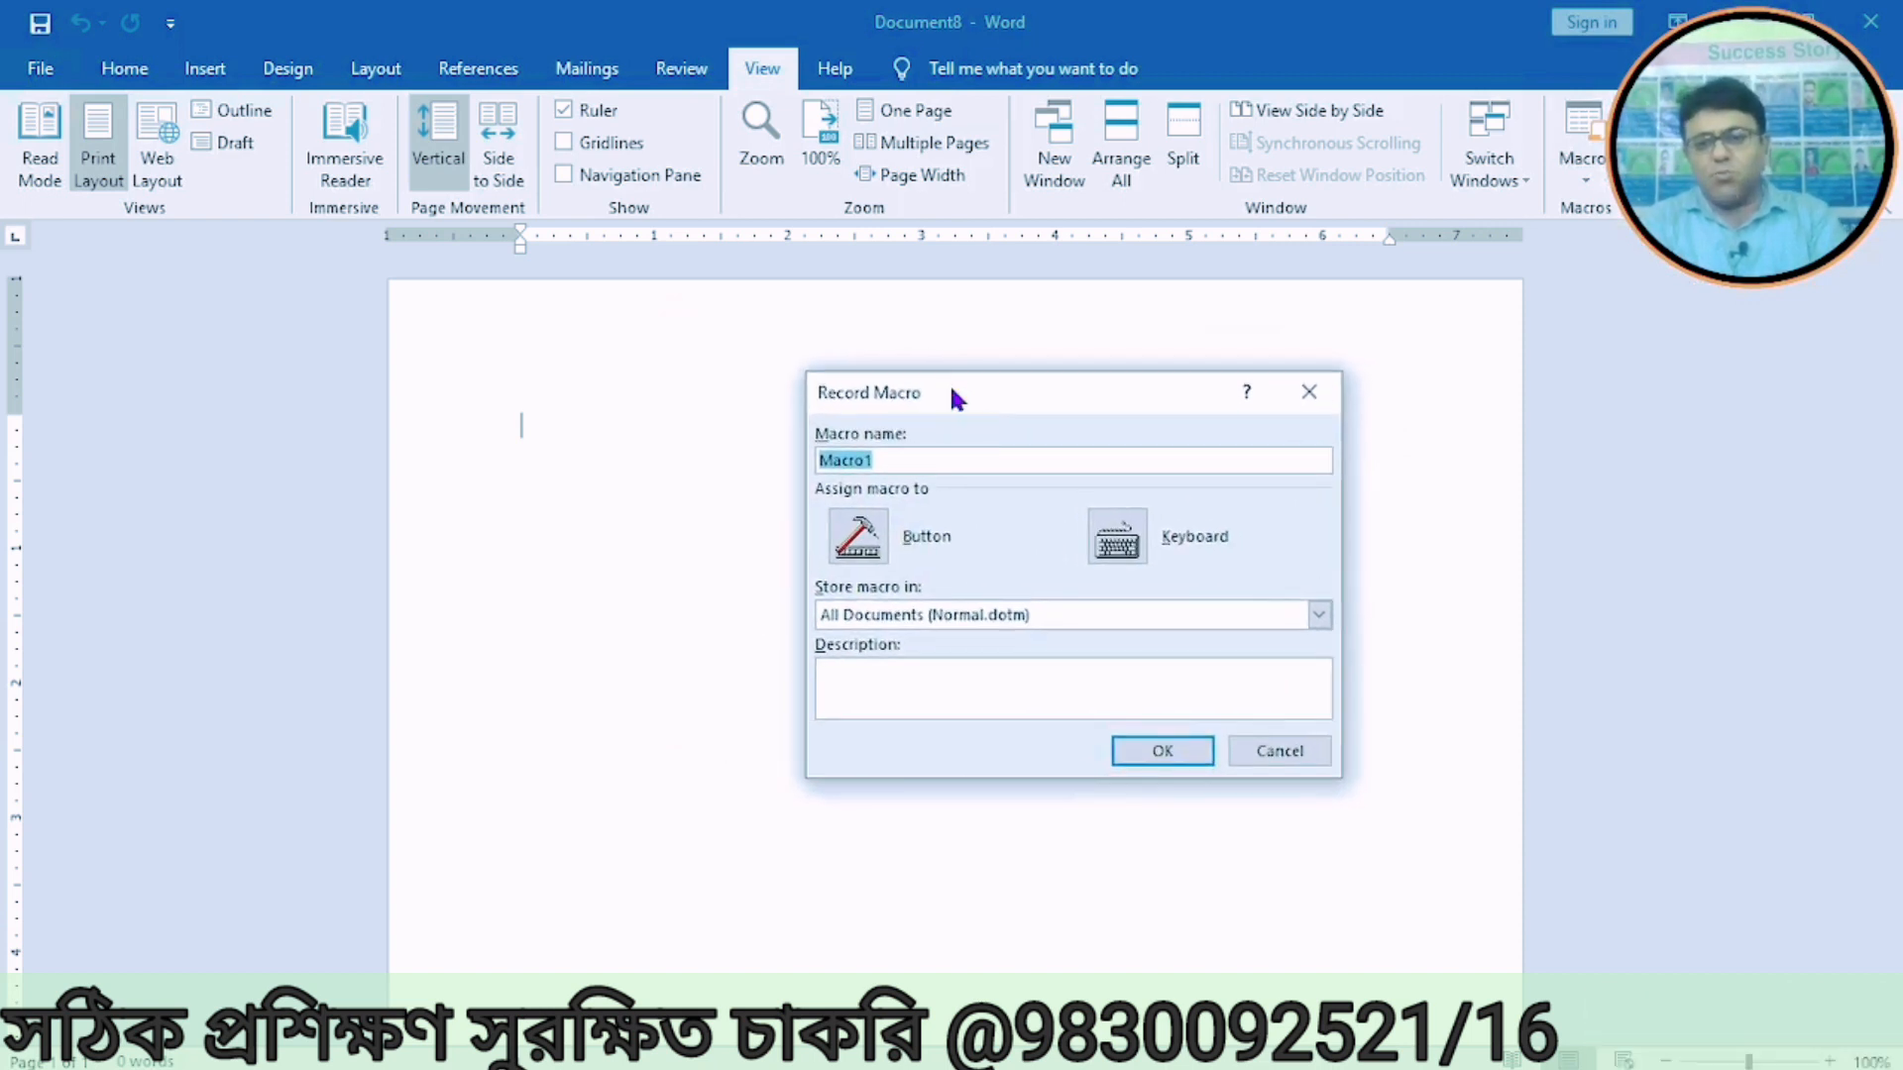
left_click(903, 461)
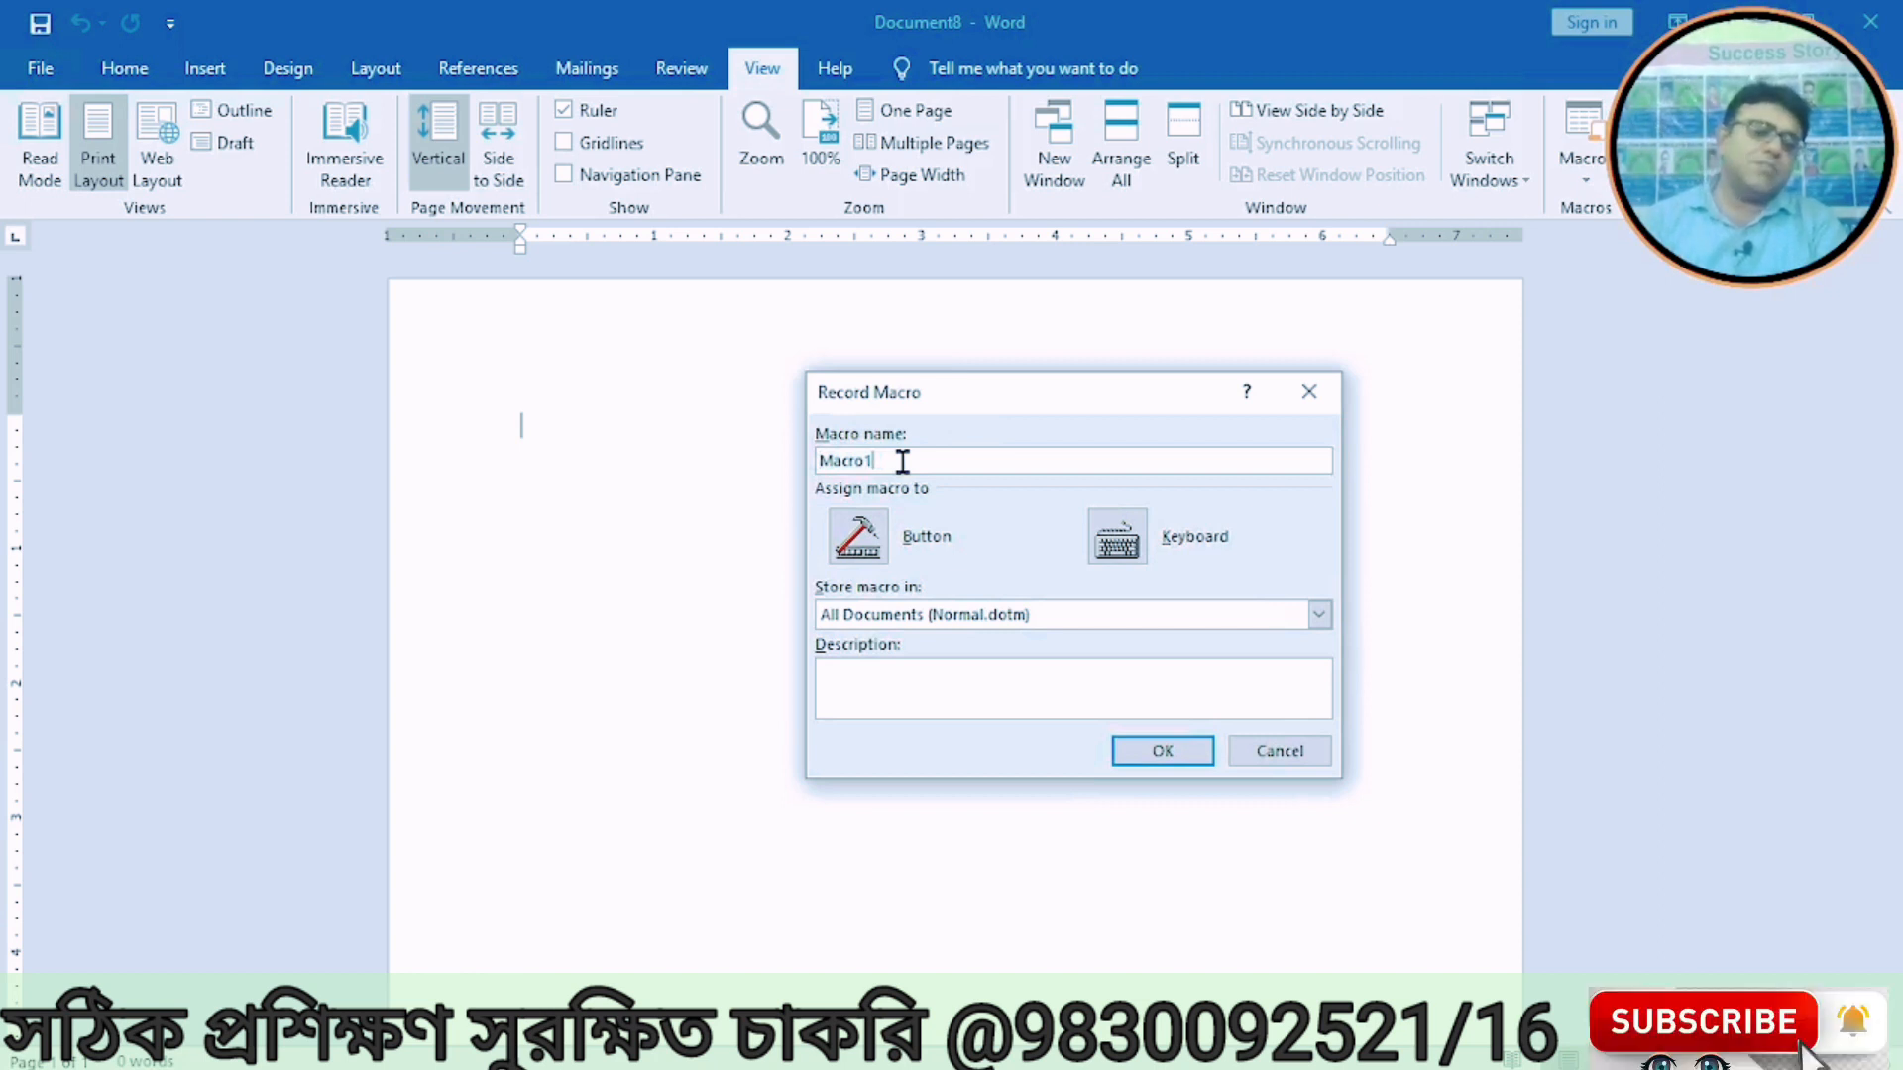
key("BackSpace")
key("BackSpace")
key("BackSpace")
key("BackSpace")
key("BackSpace")
key("BackSpace")
type("Mymacfro")
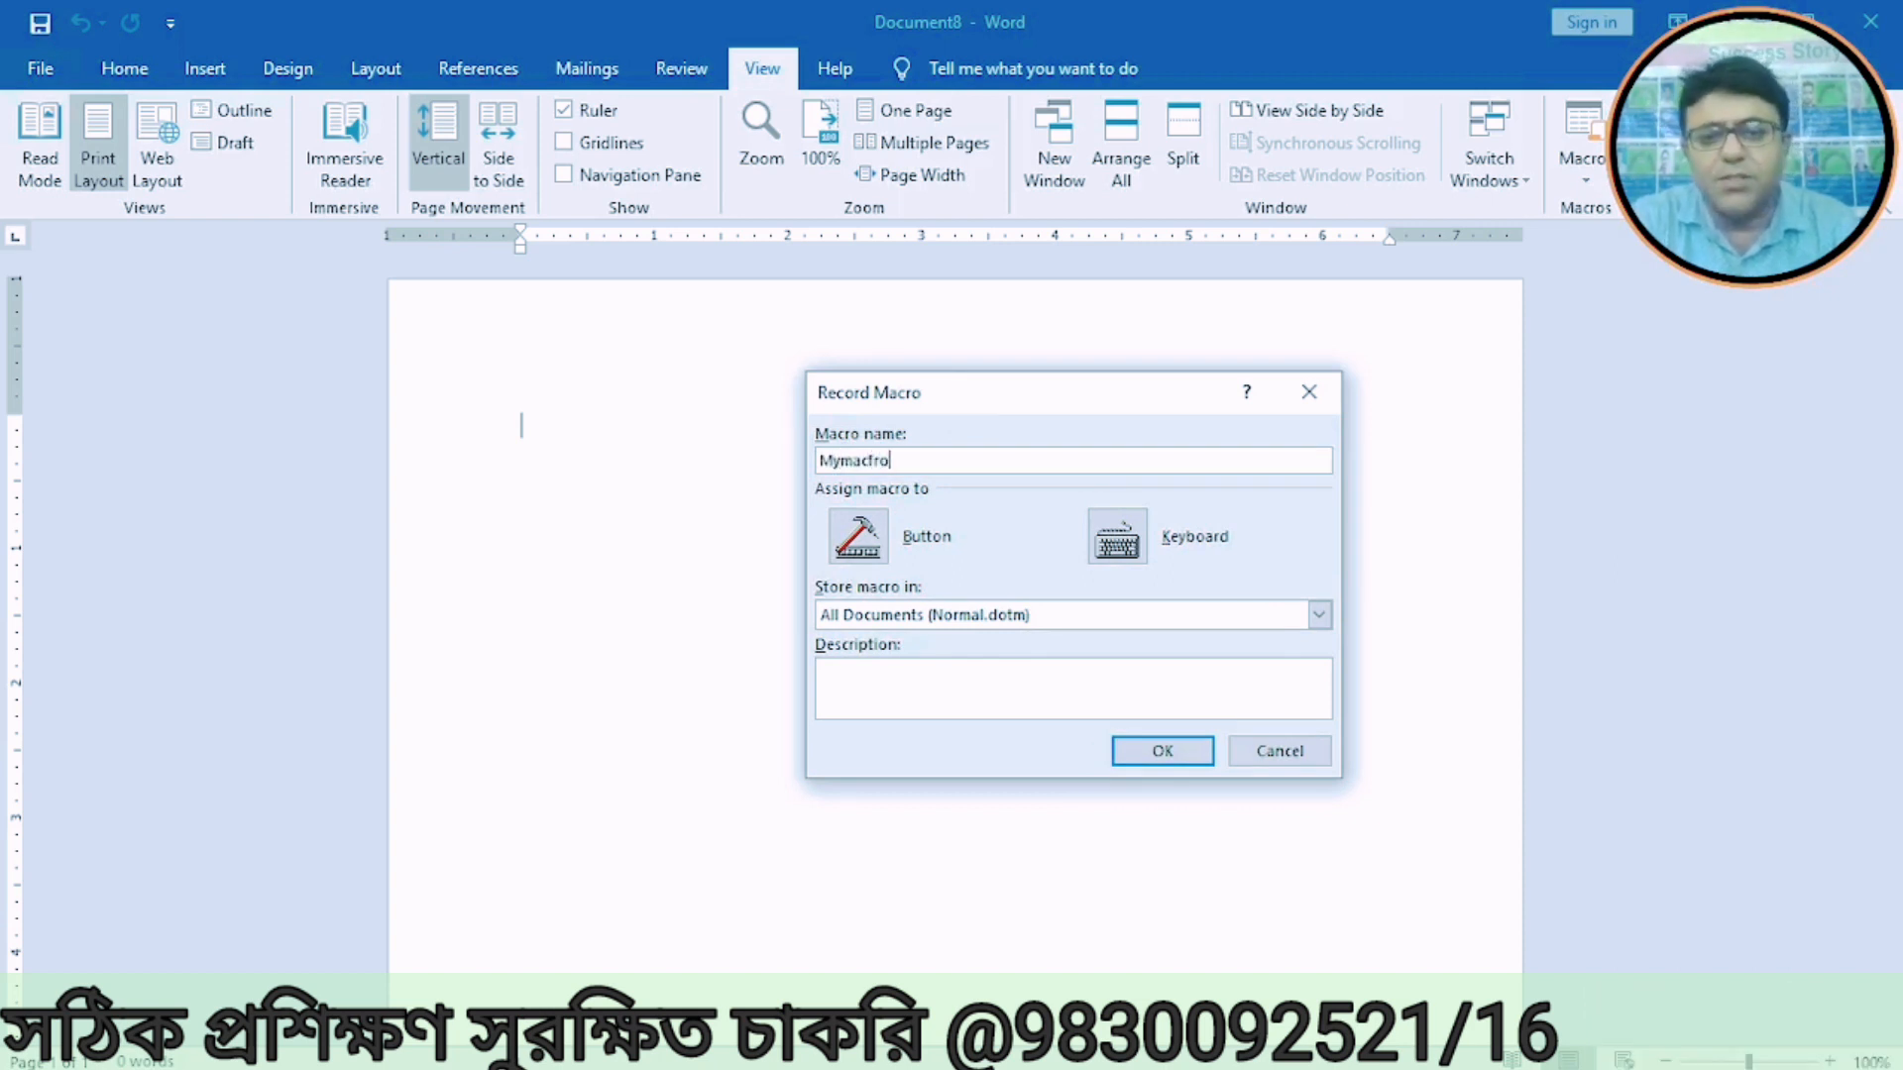
key("BackSpace")
key("BackSpace")
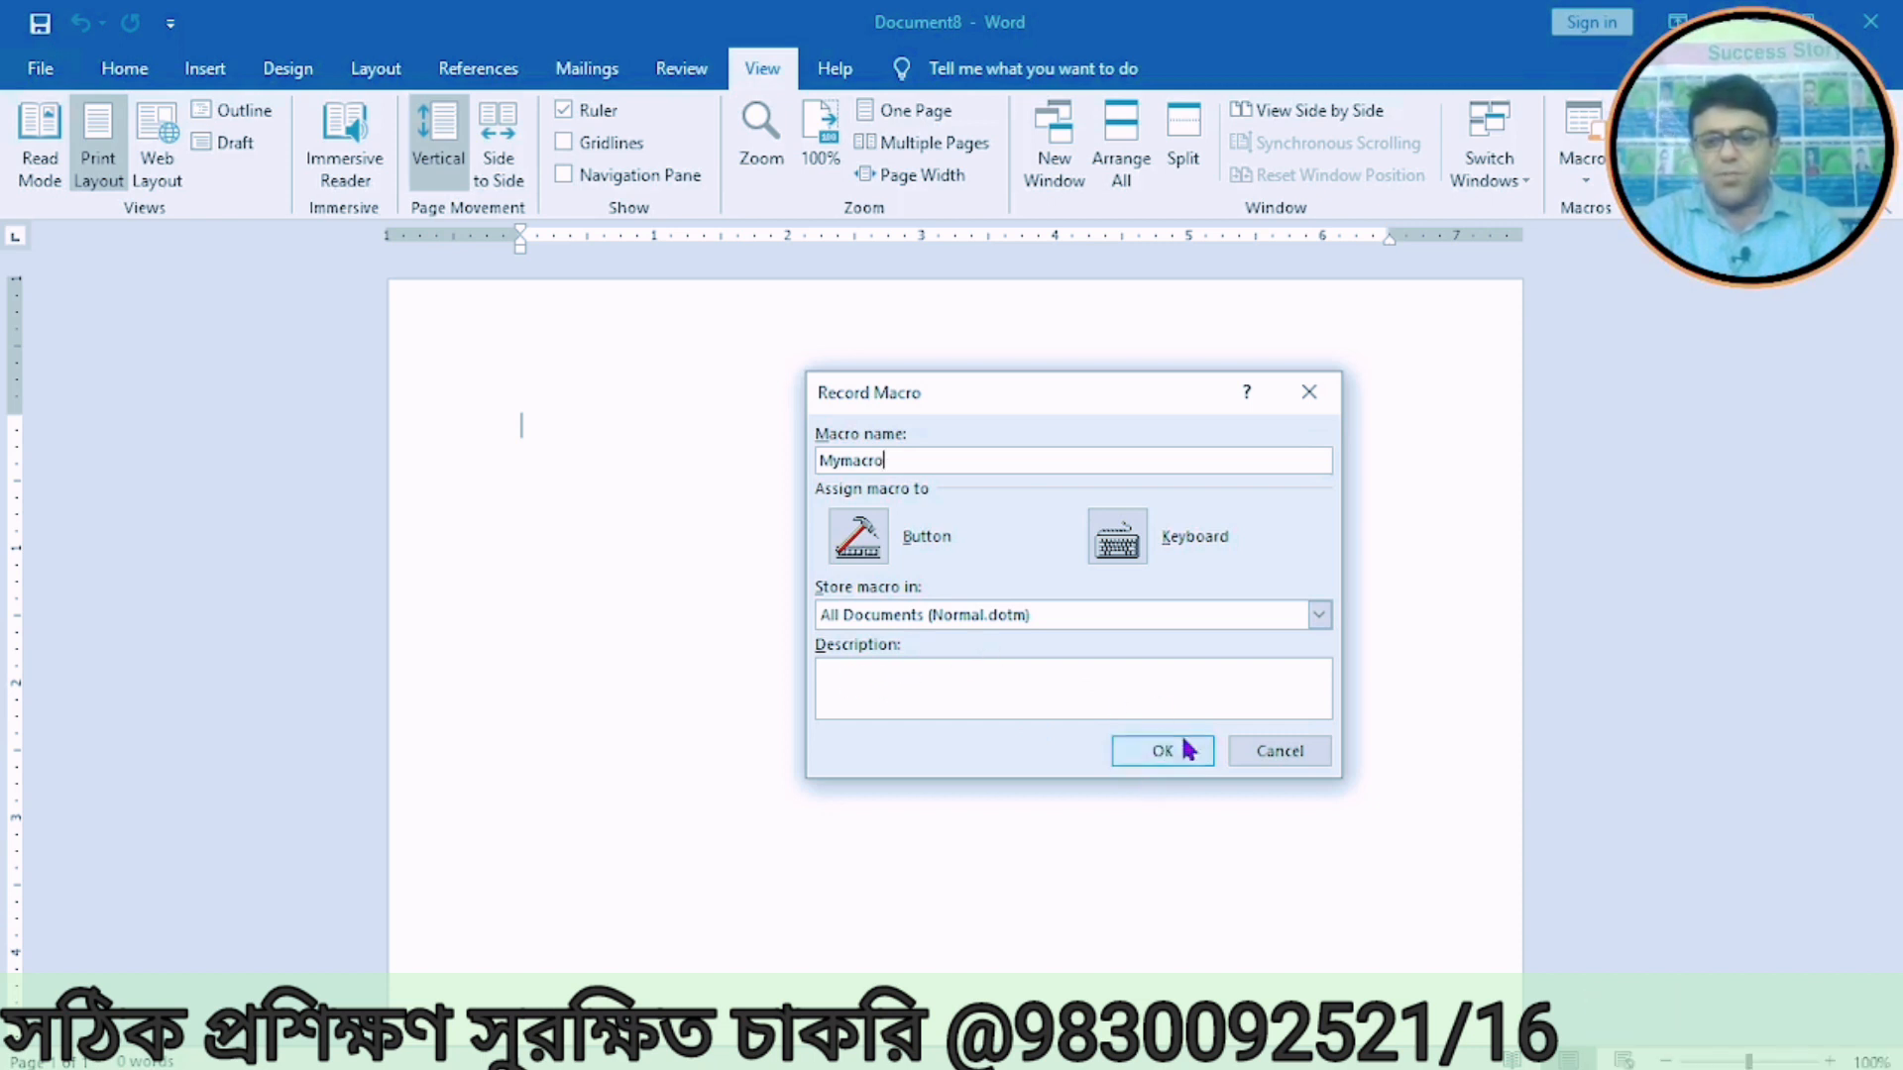
left_click(1154, 750)
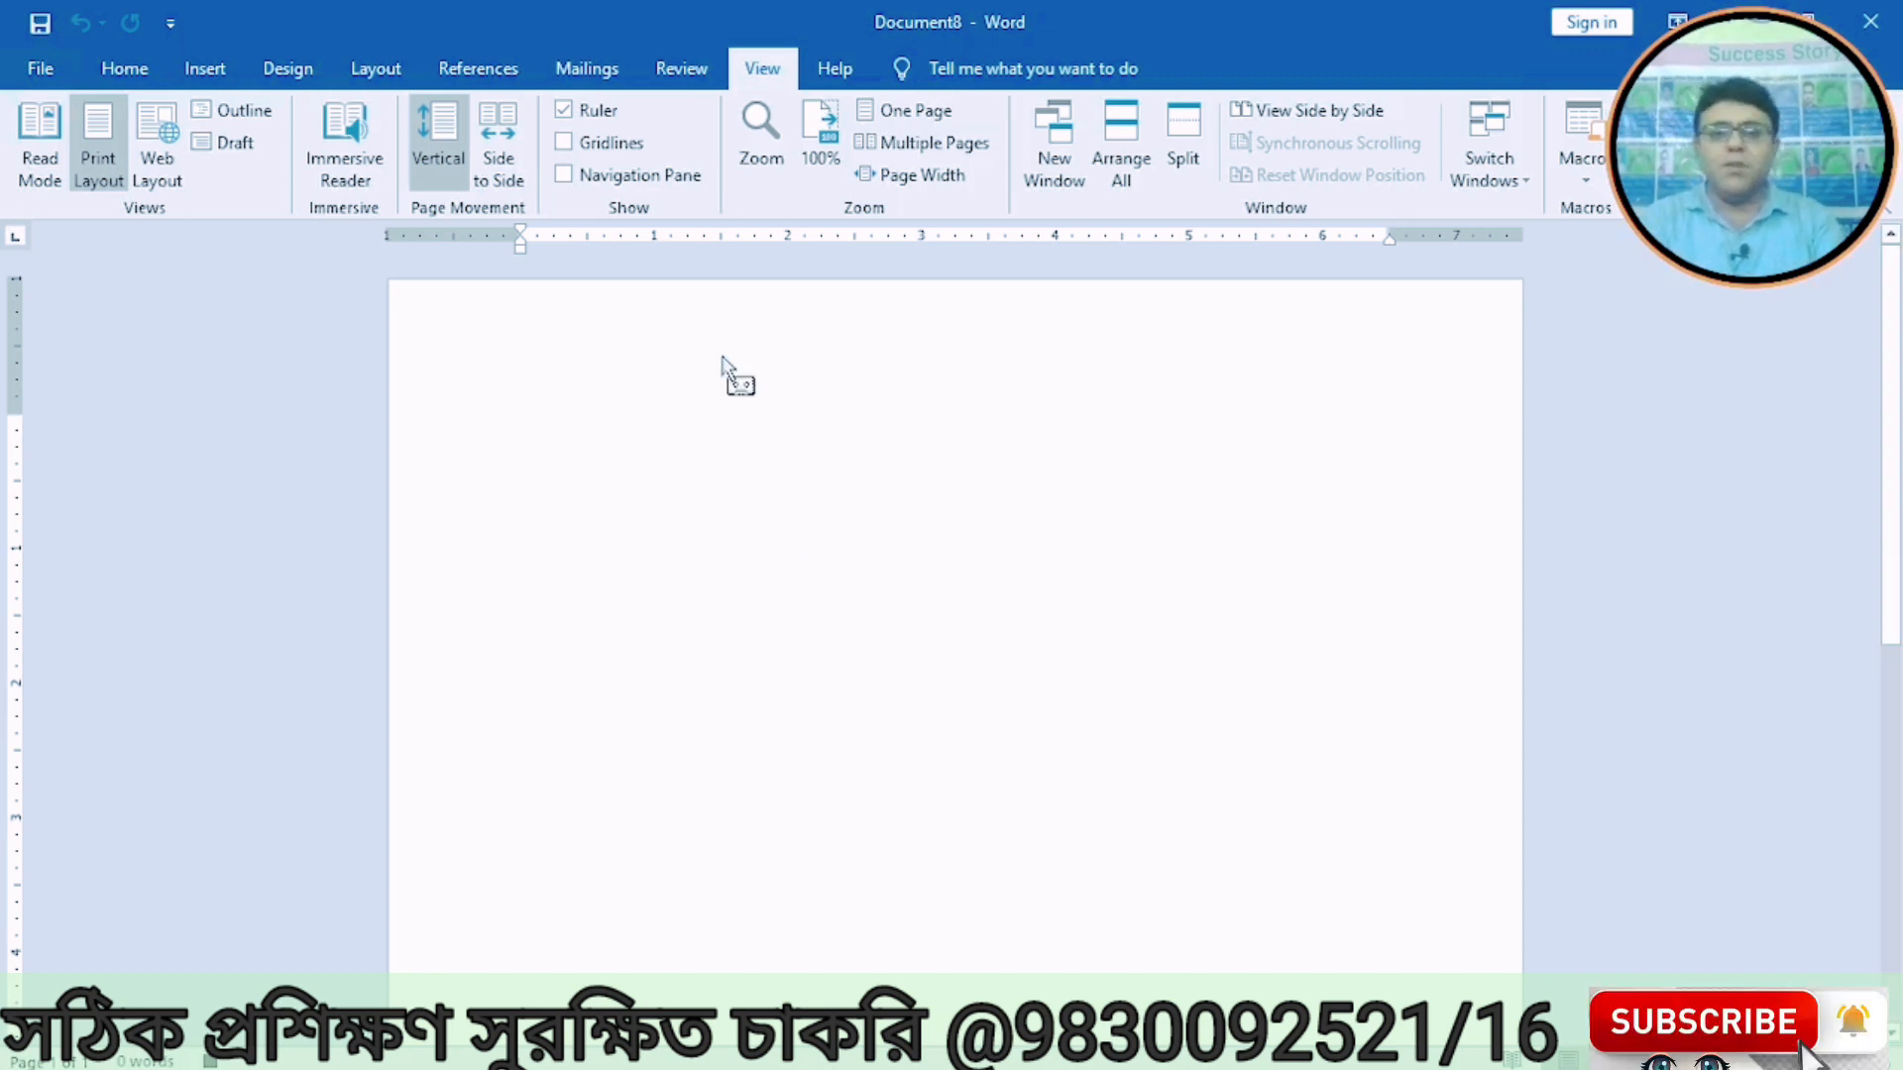
Step: Record a Replace All in the blank document that replaces each single space with several spaces
left_click(111, 79)
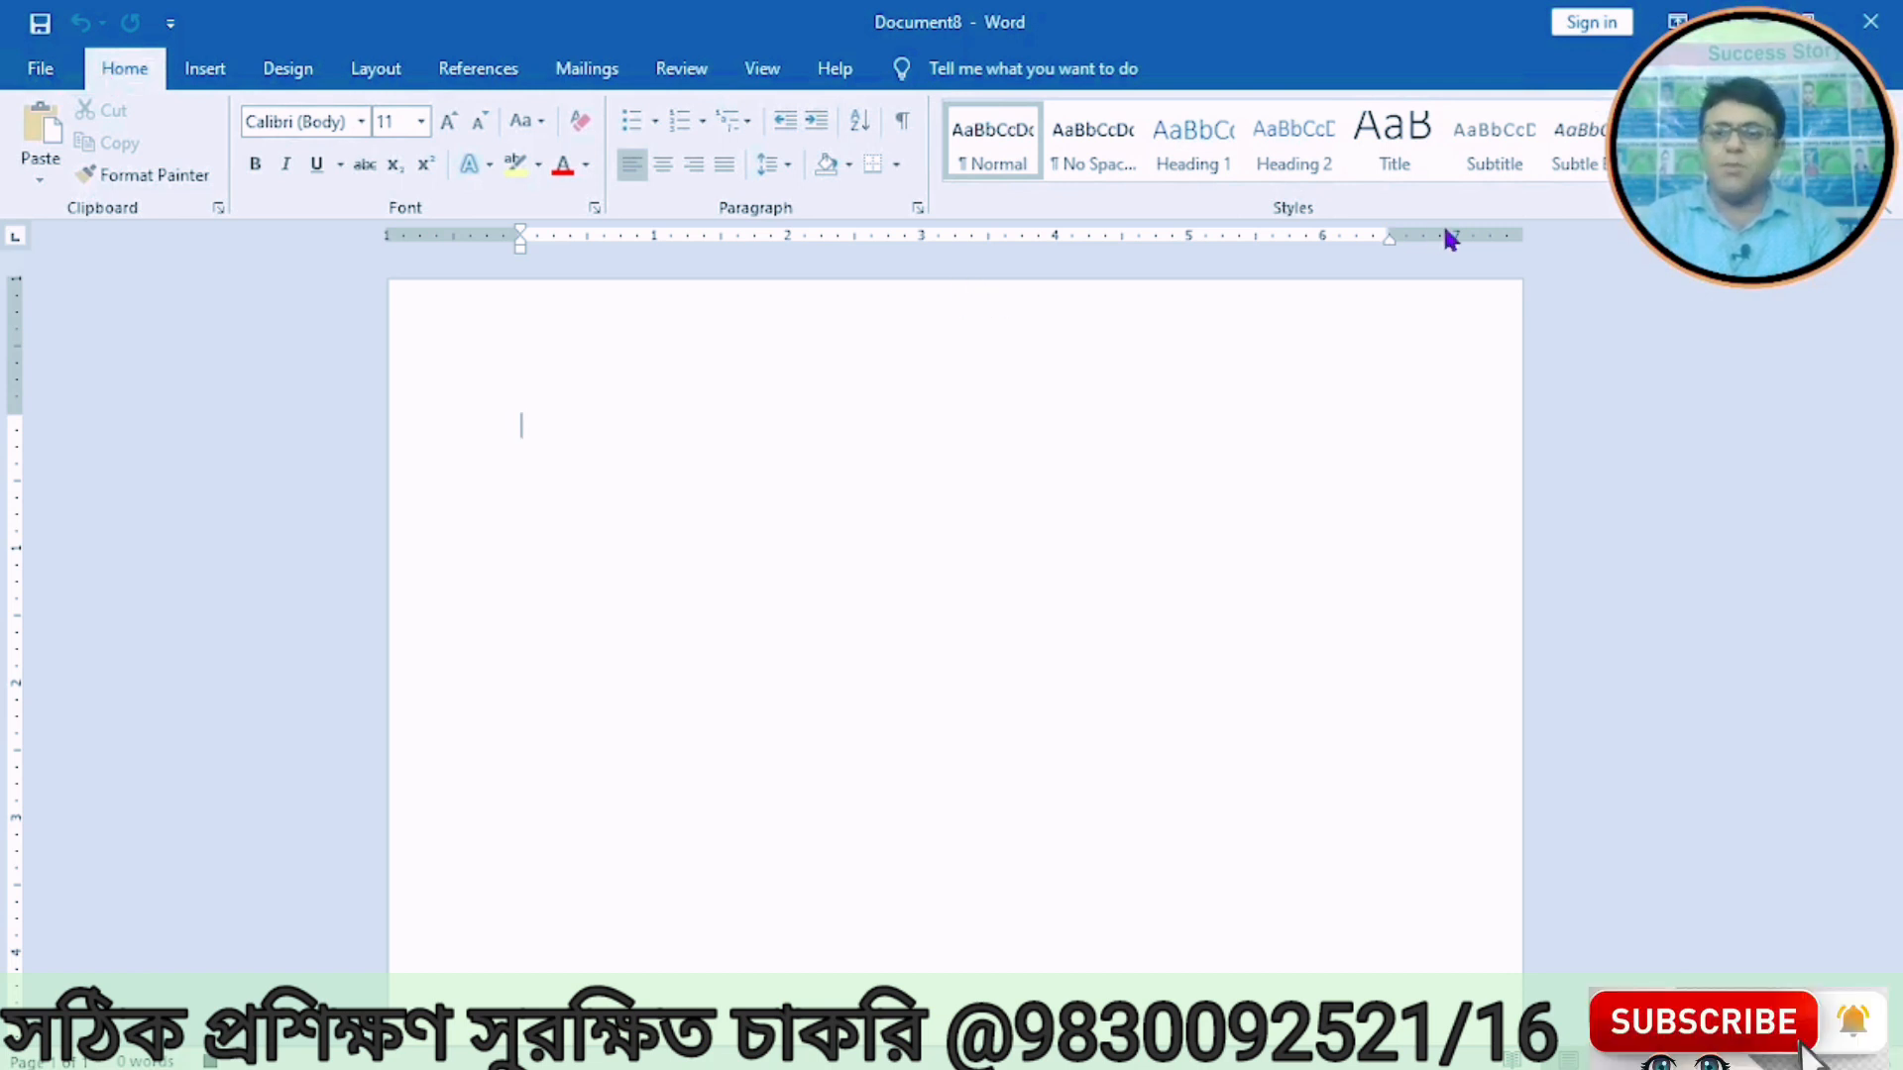
key("ctrl+h")
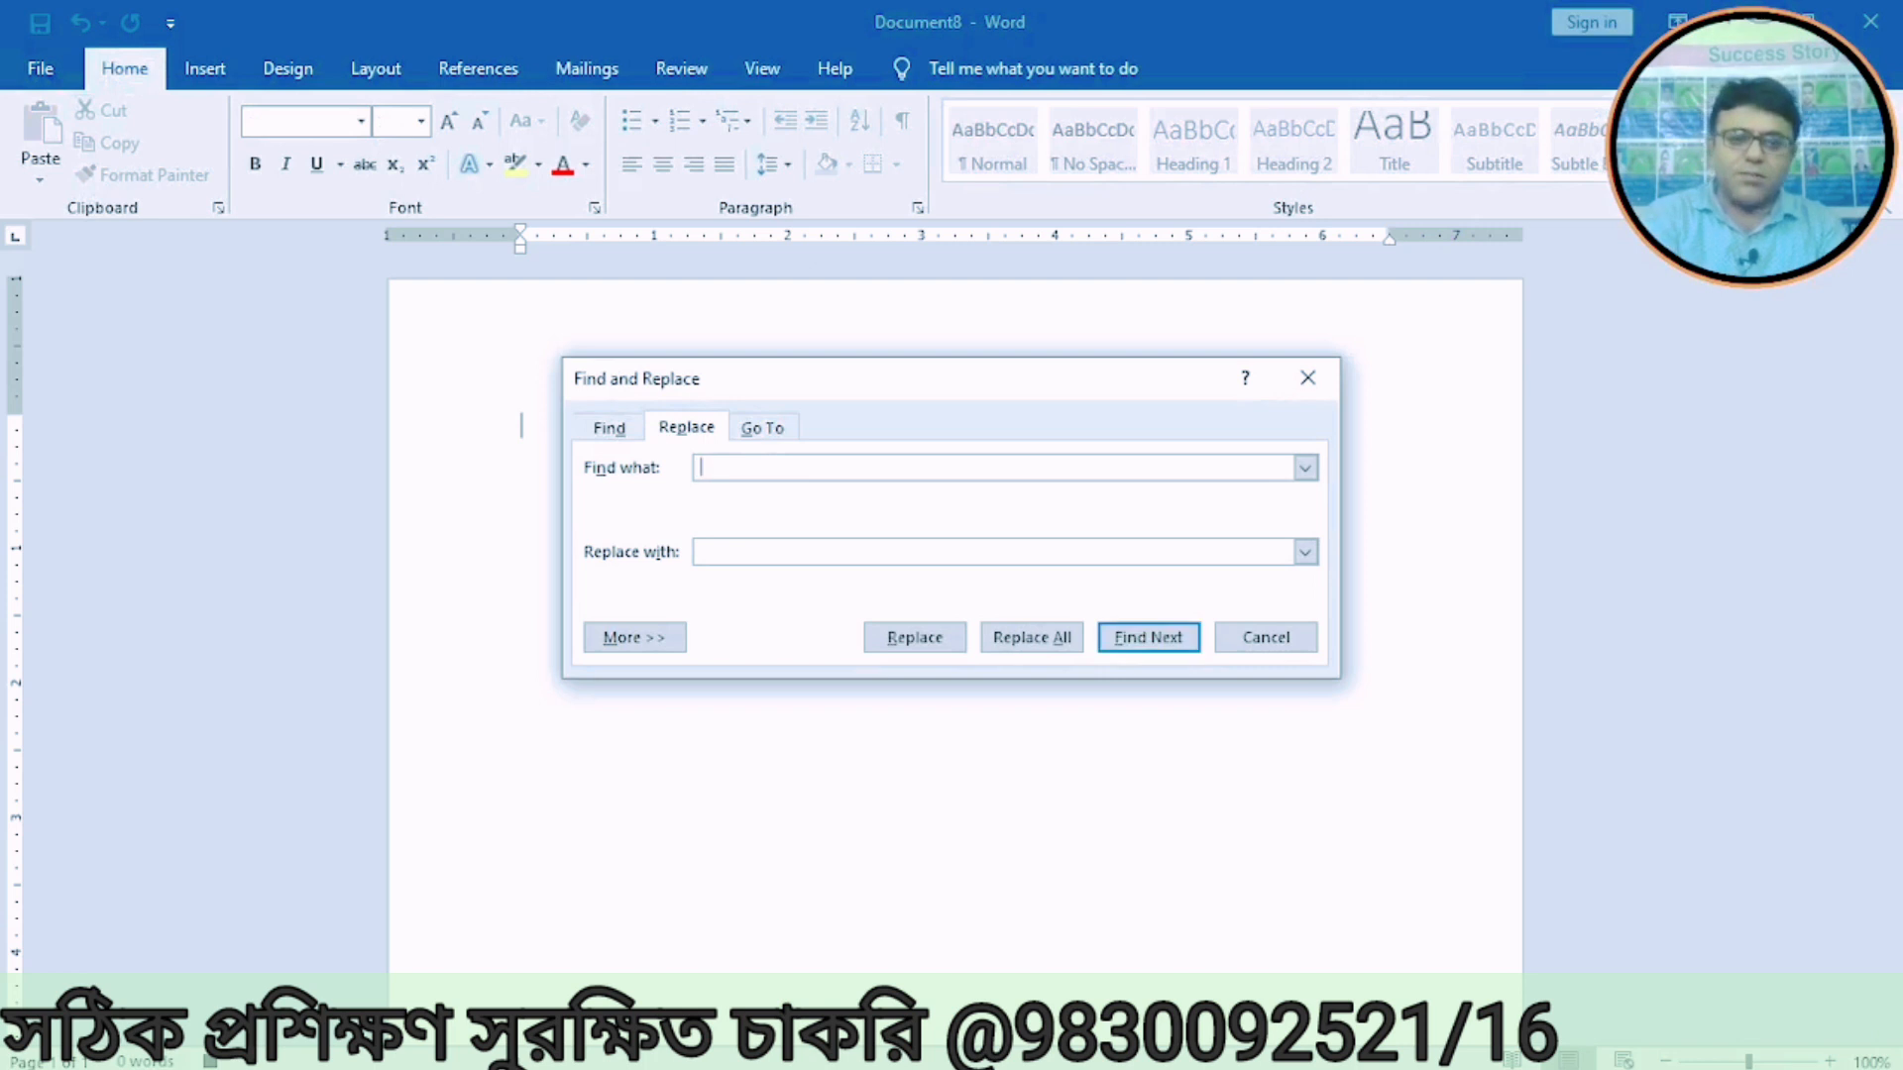
left_click(748, 546)
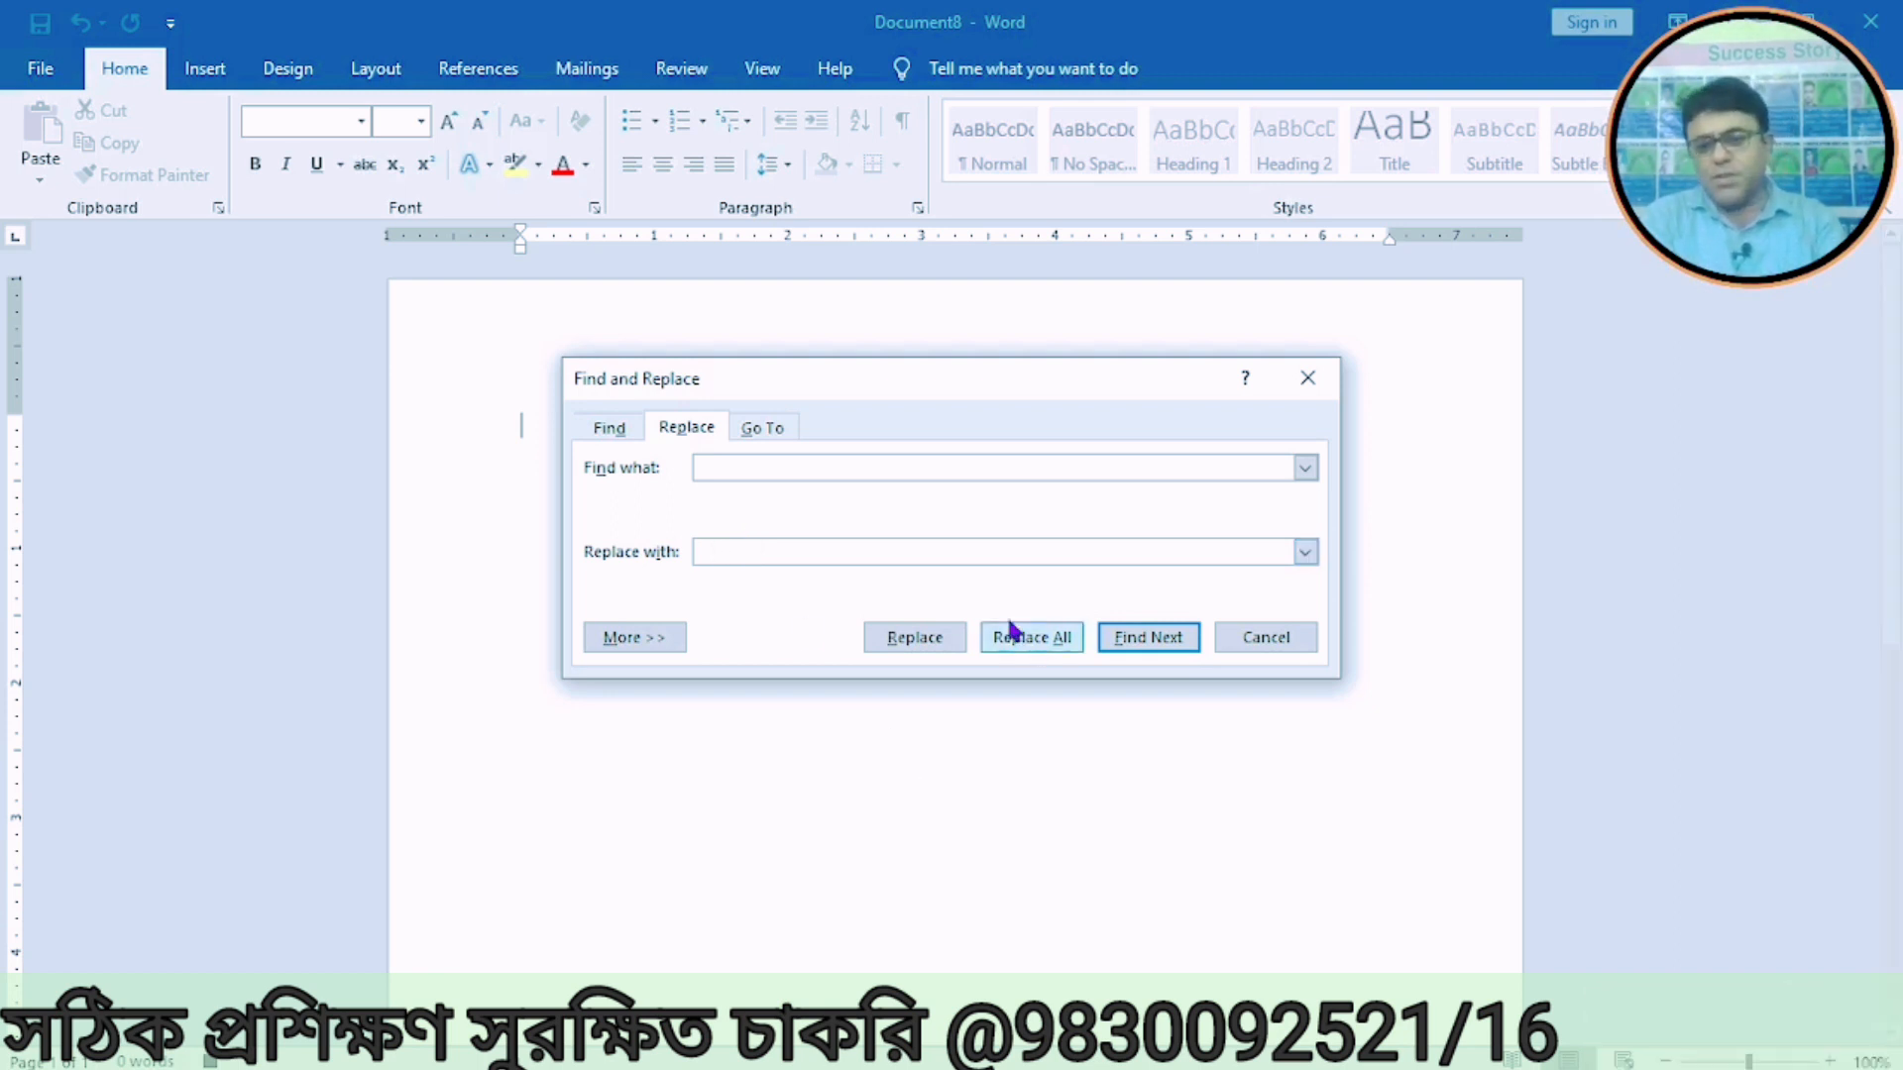
left_click(1013, 640)
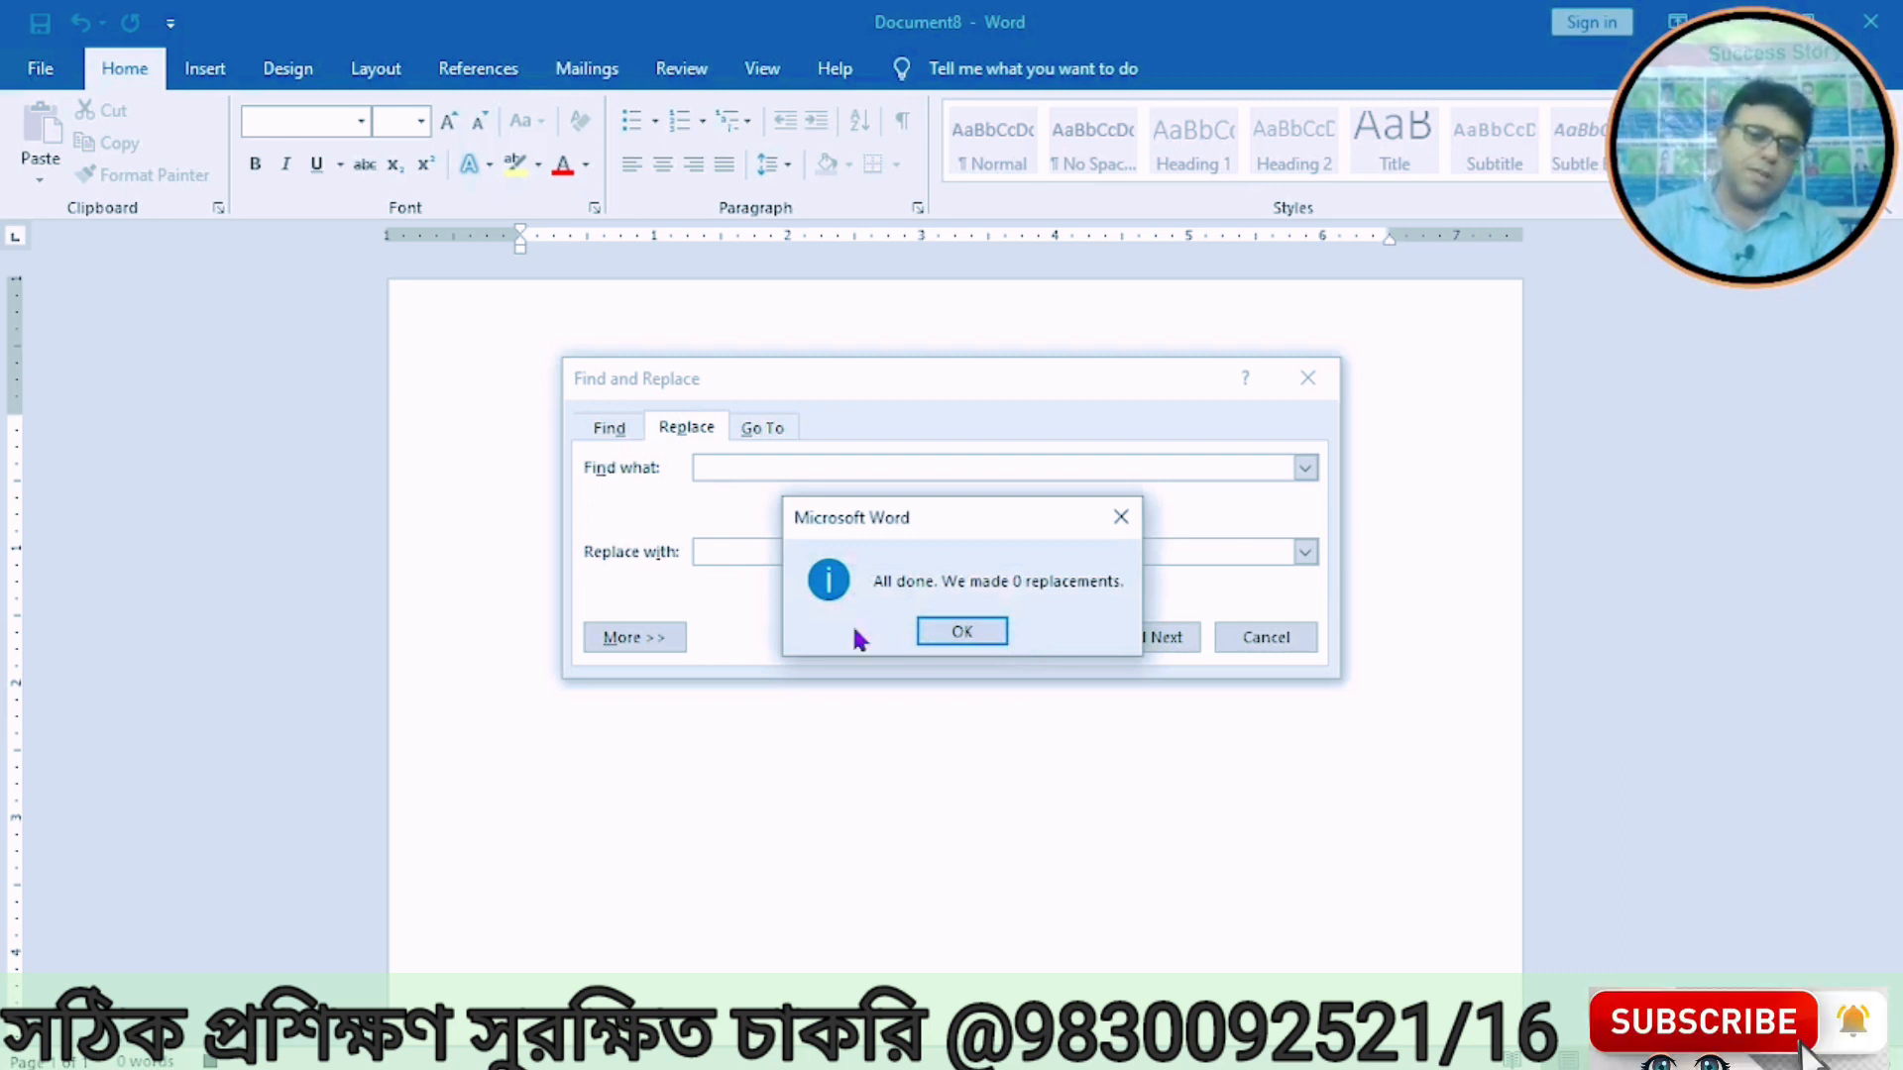
left_click(980, 628)
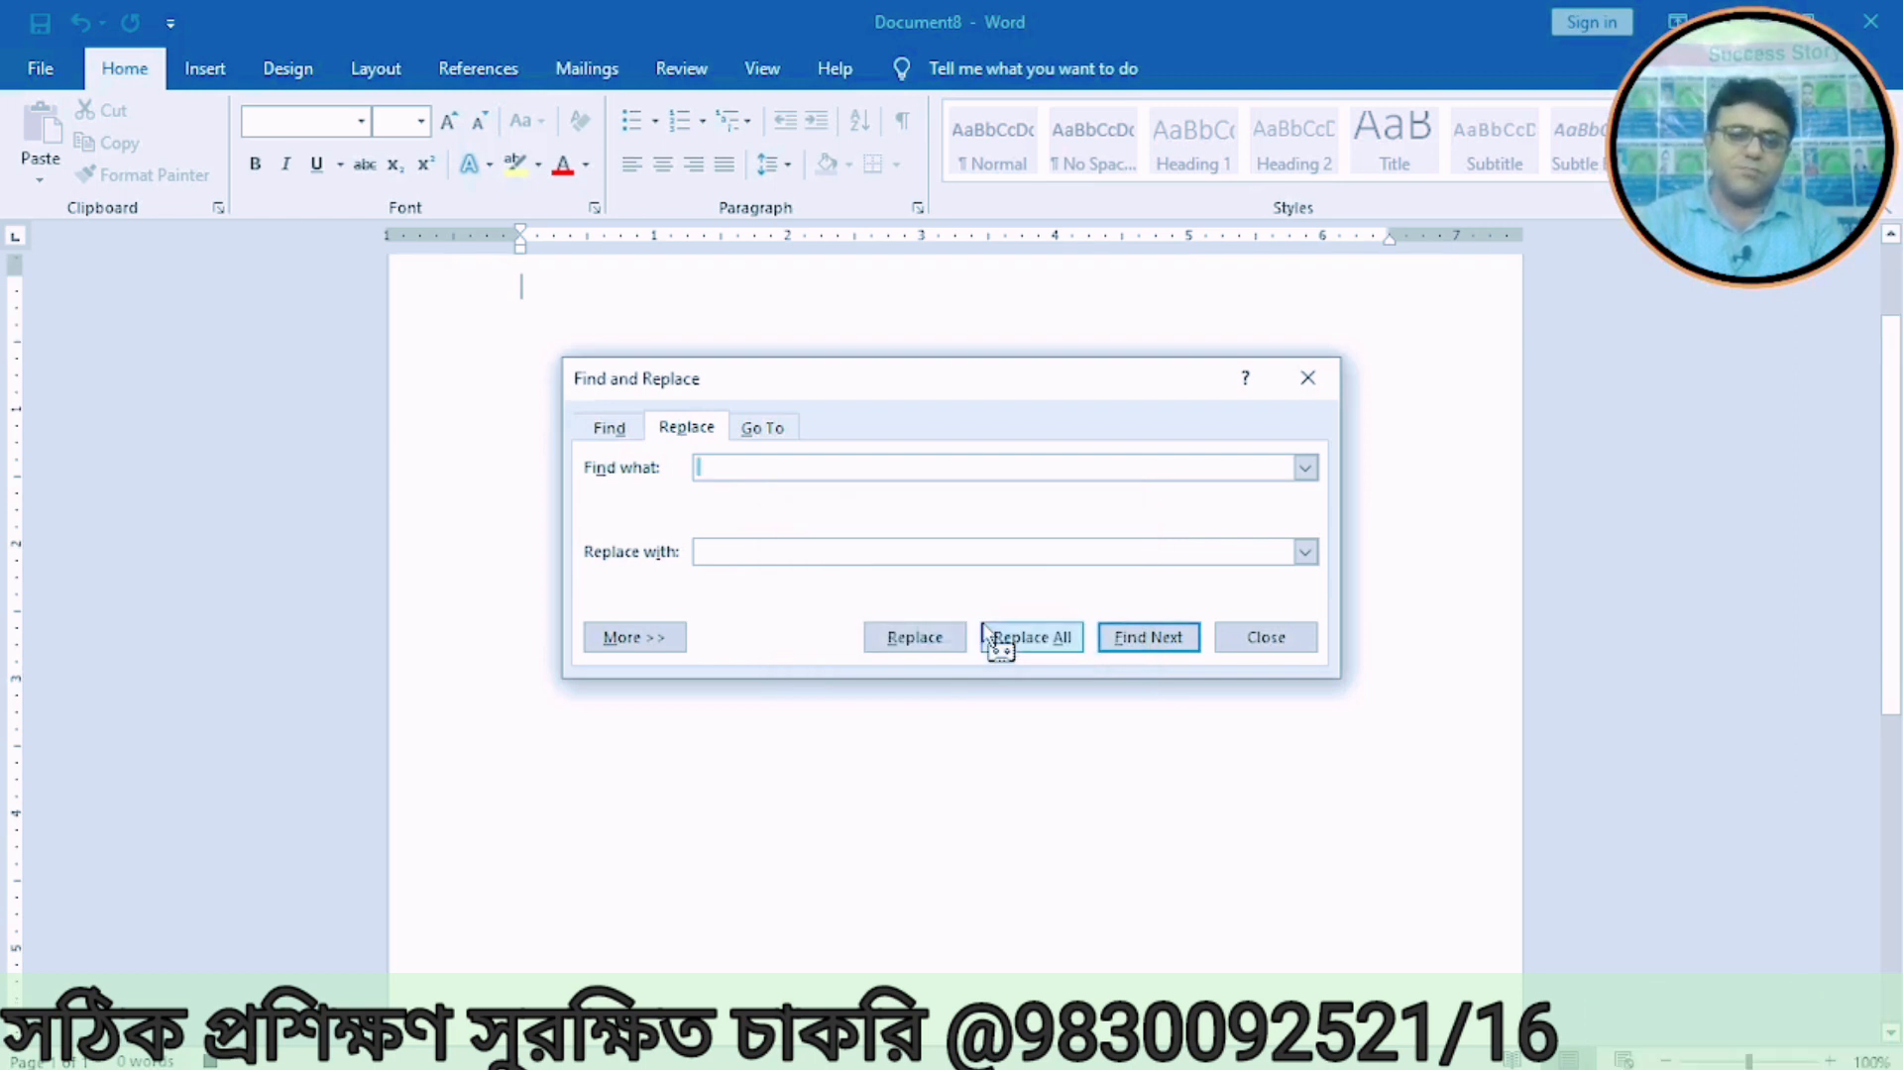
left_click(1266, 639)
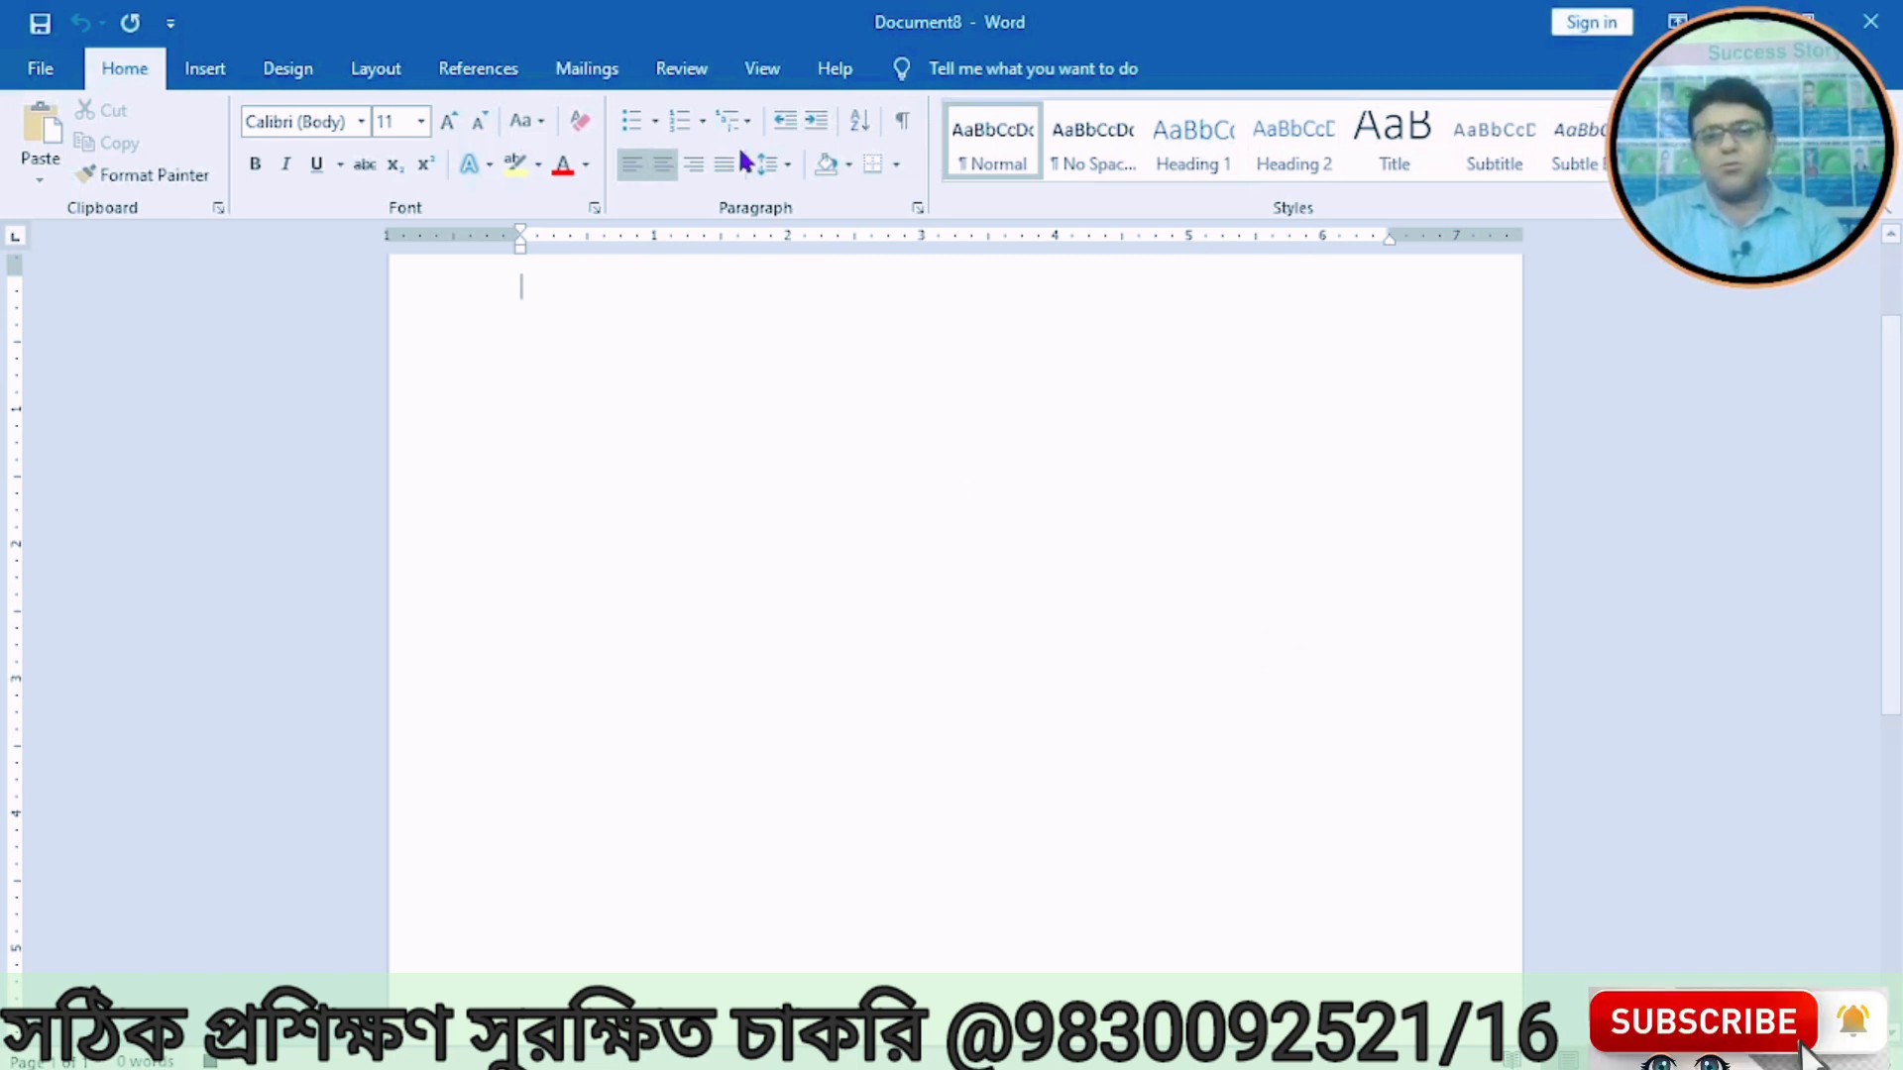
Step: Stop recording the macro
left_click(760, 70)
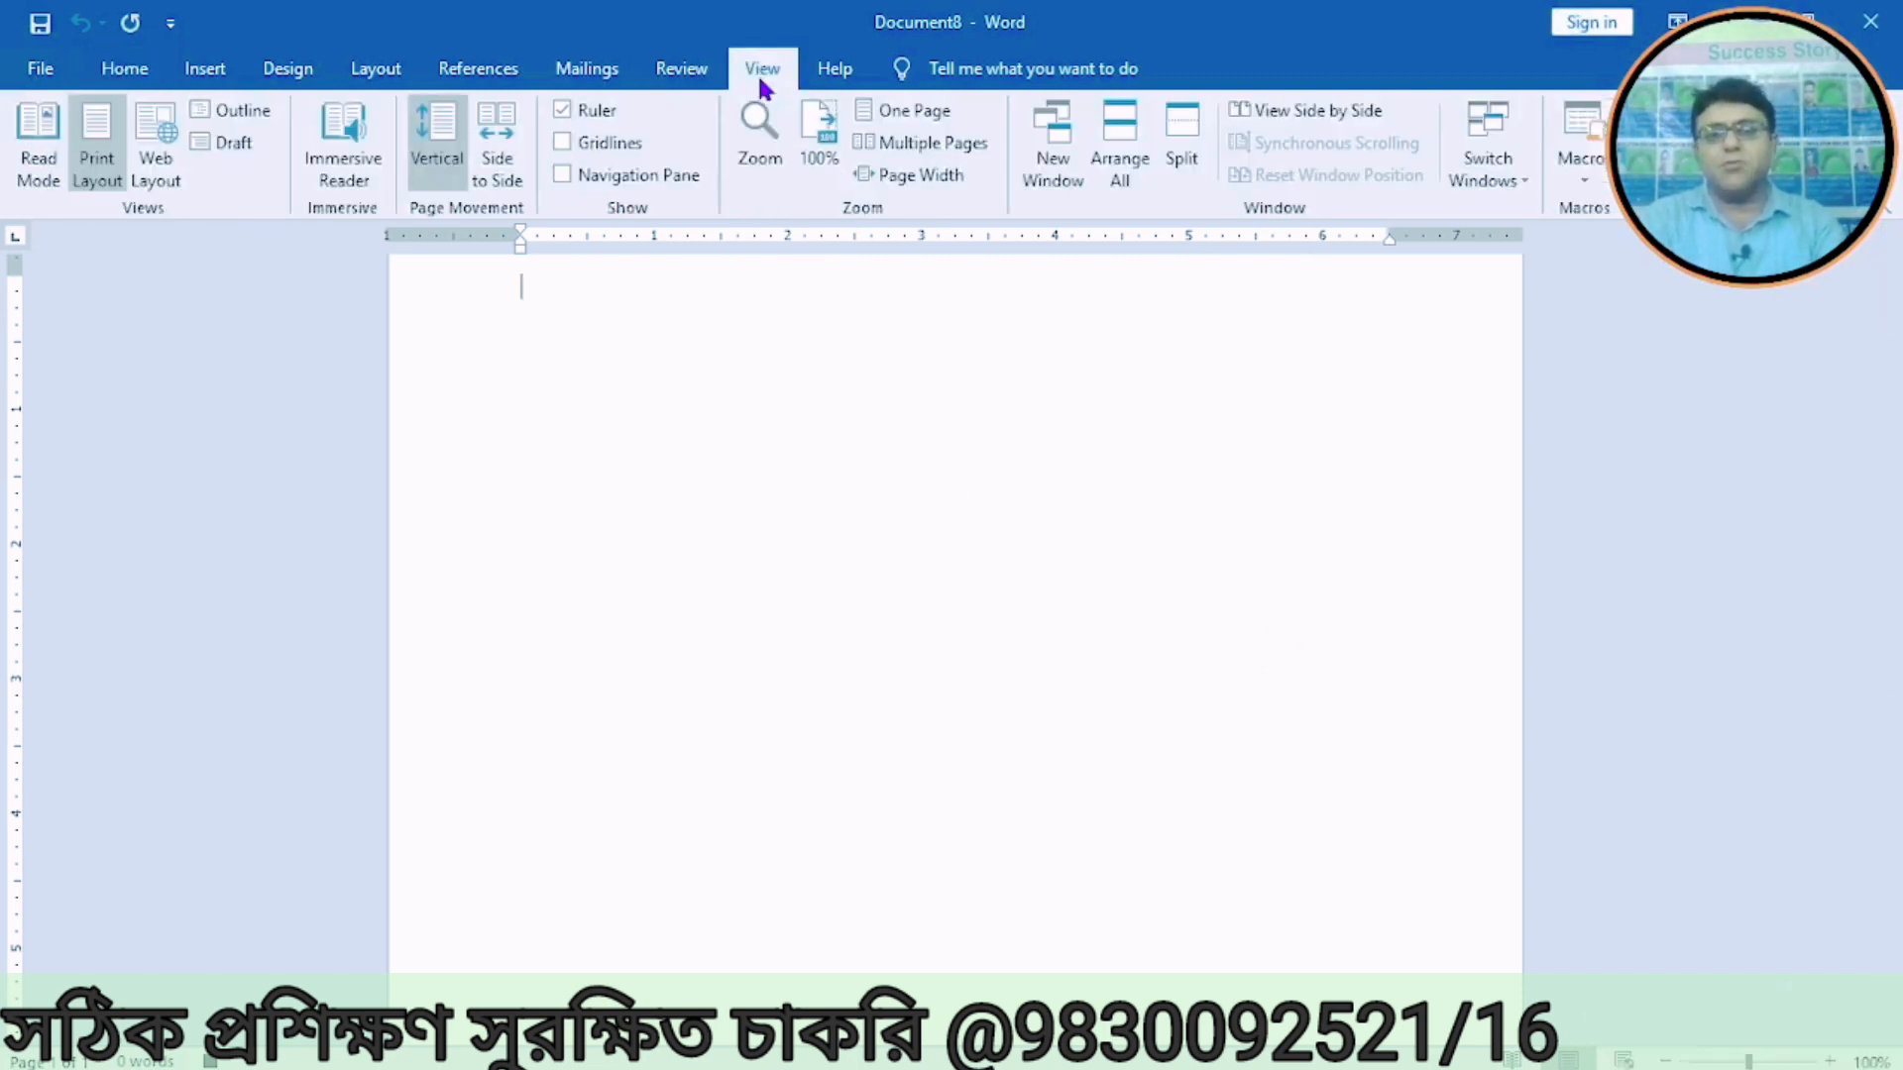
left_click(1584, 166)
left_click(1615, 248)
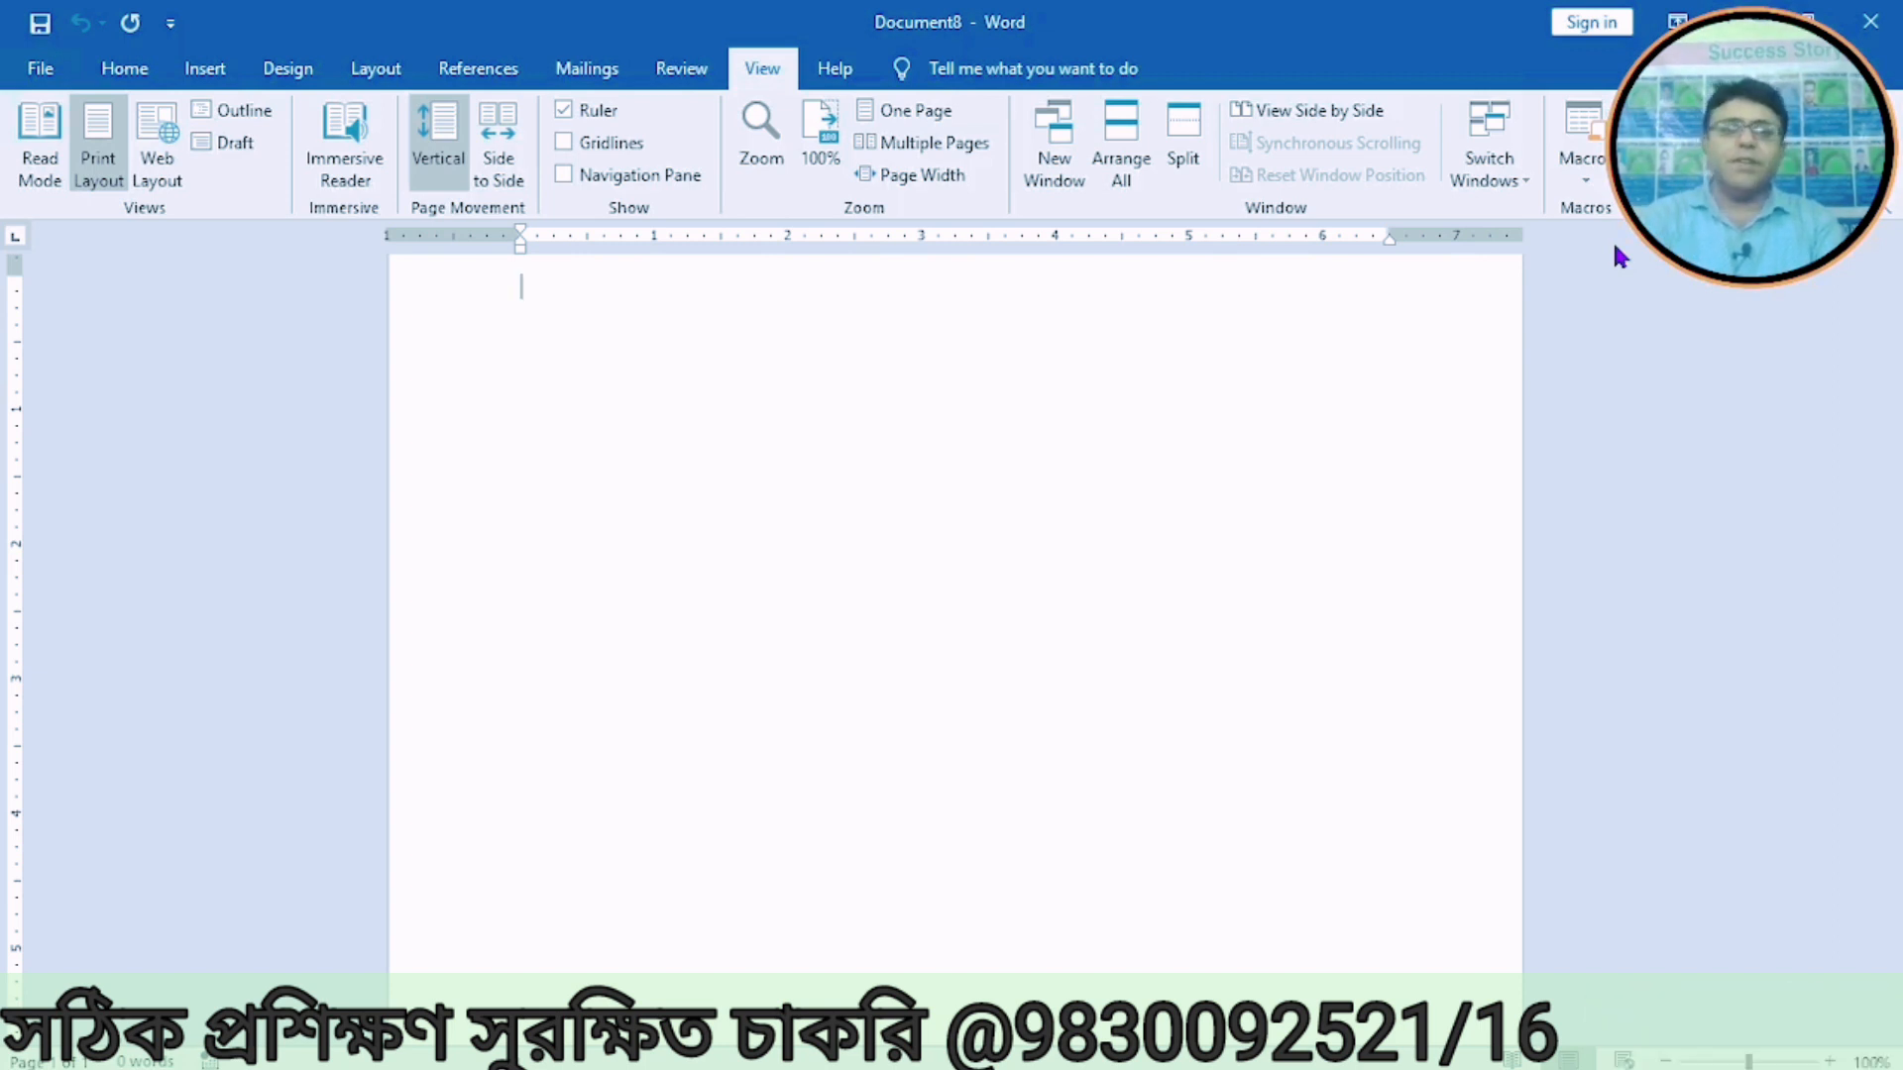
Step: Open file1 from the macro folder and run the macro Mymacro on it
left_click(39, 68)
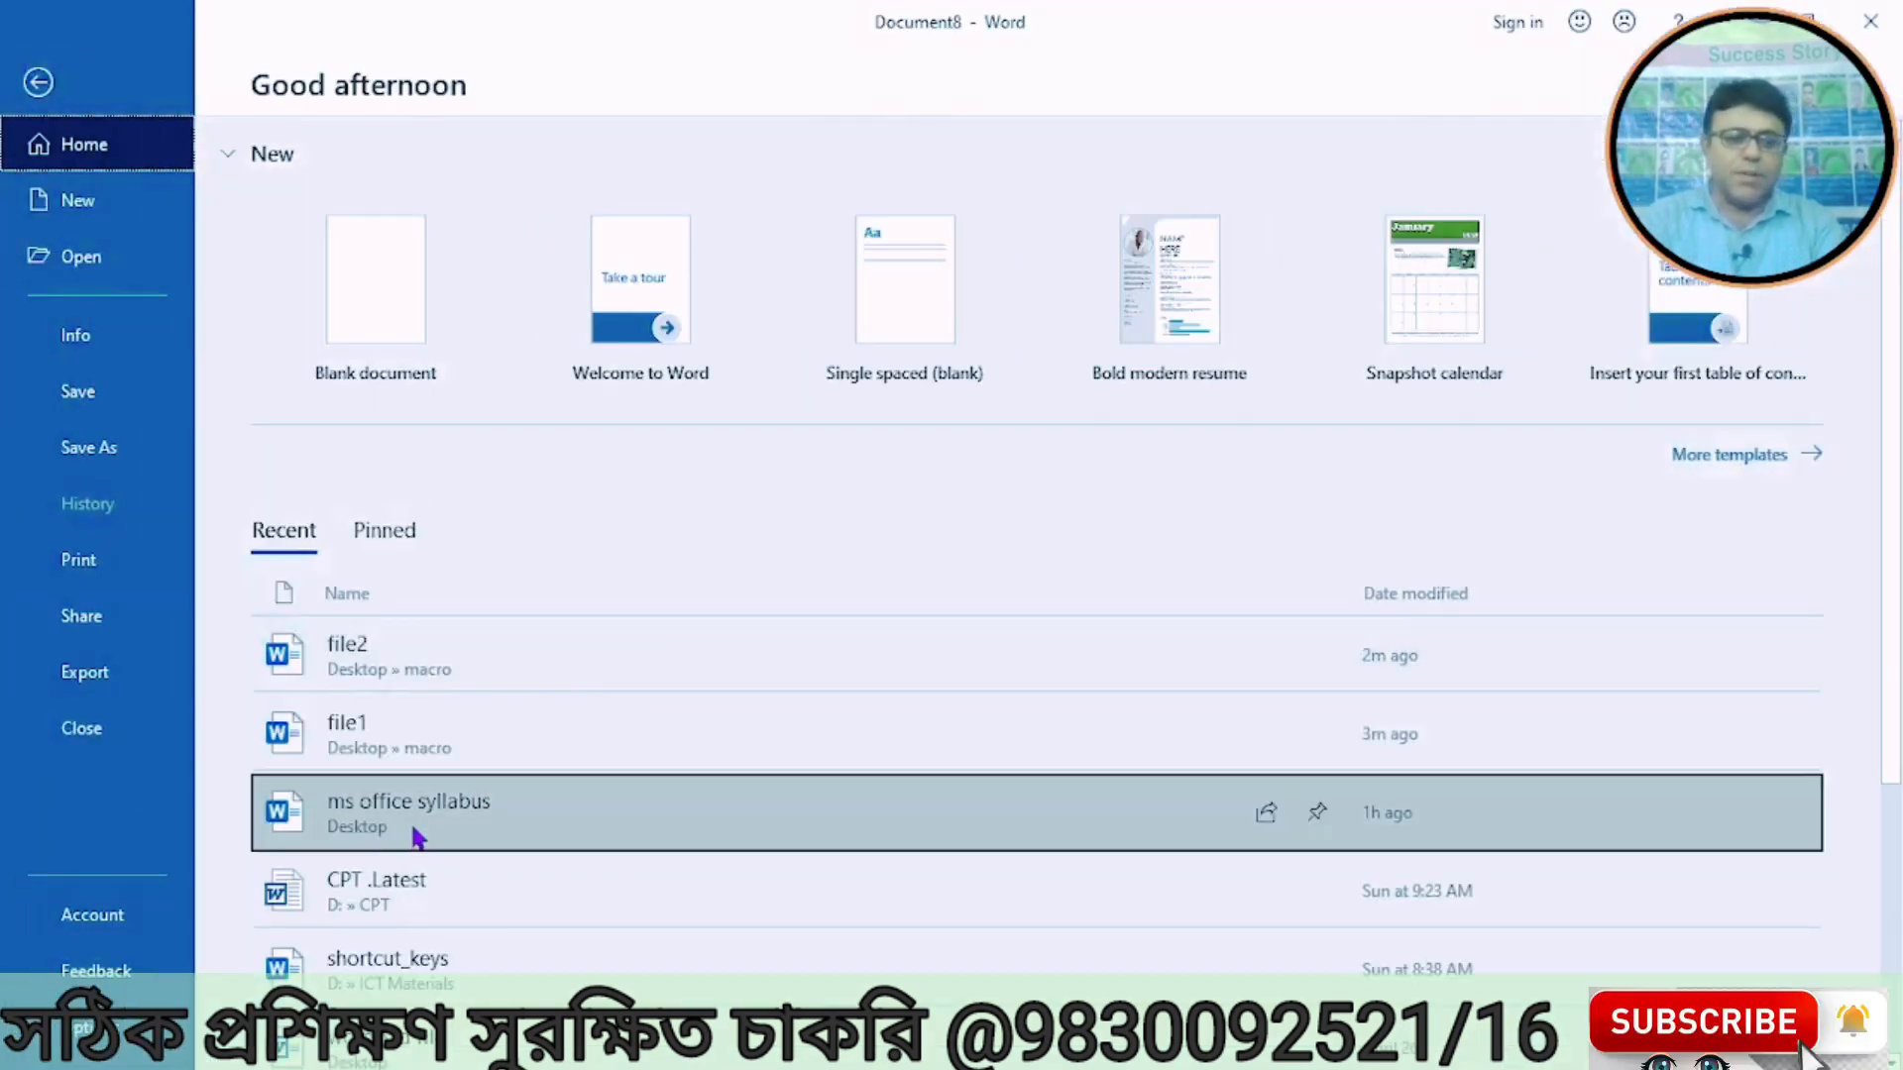
key("alt+Tab")
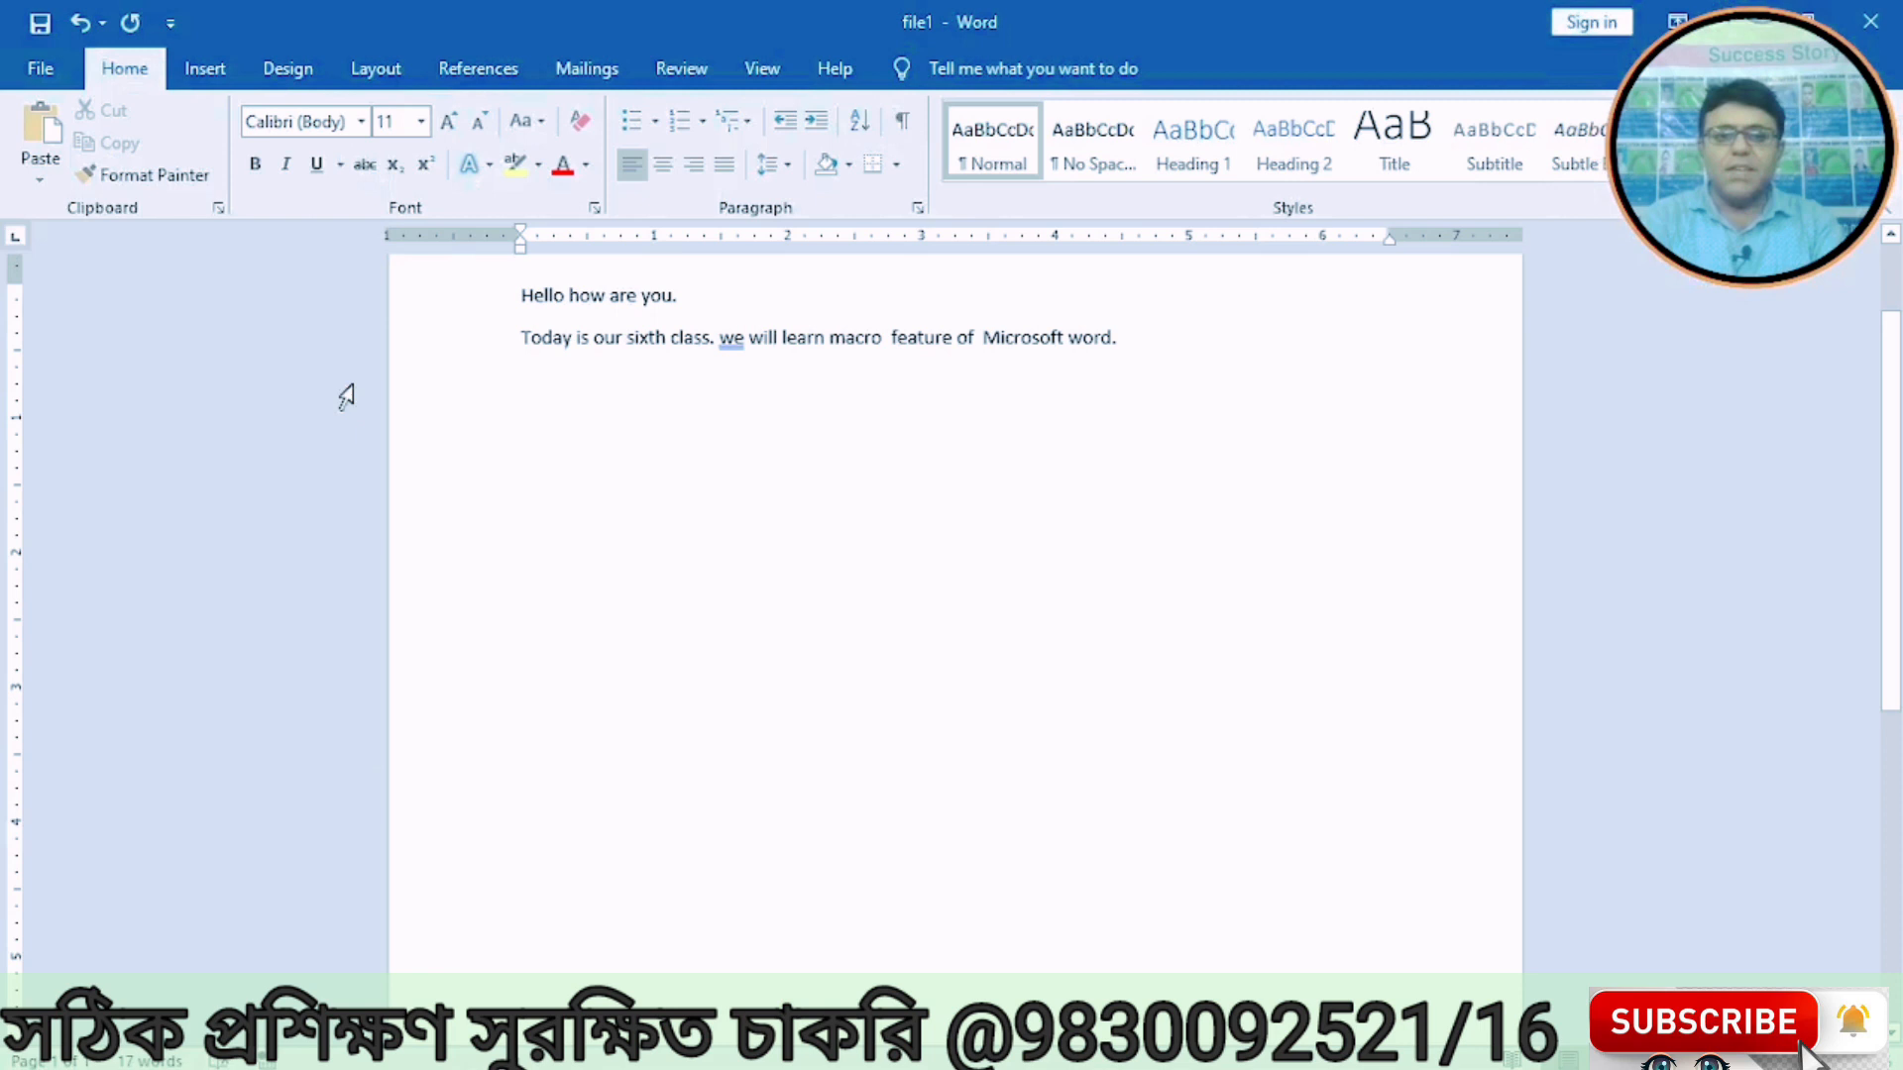
left_click(684, 72)
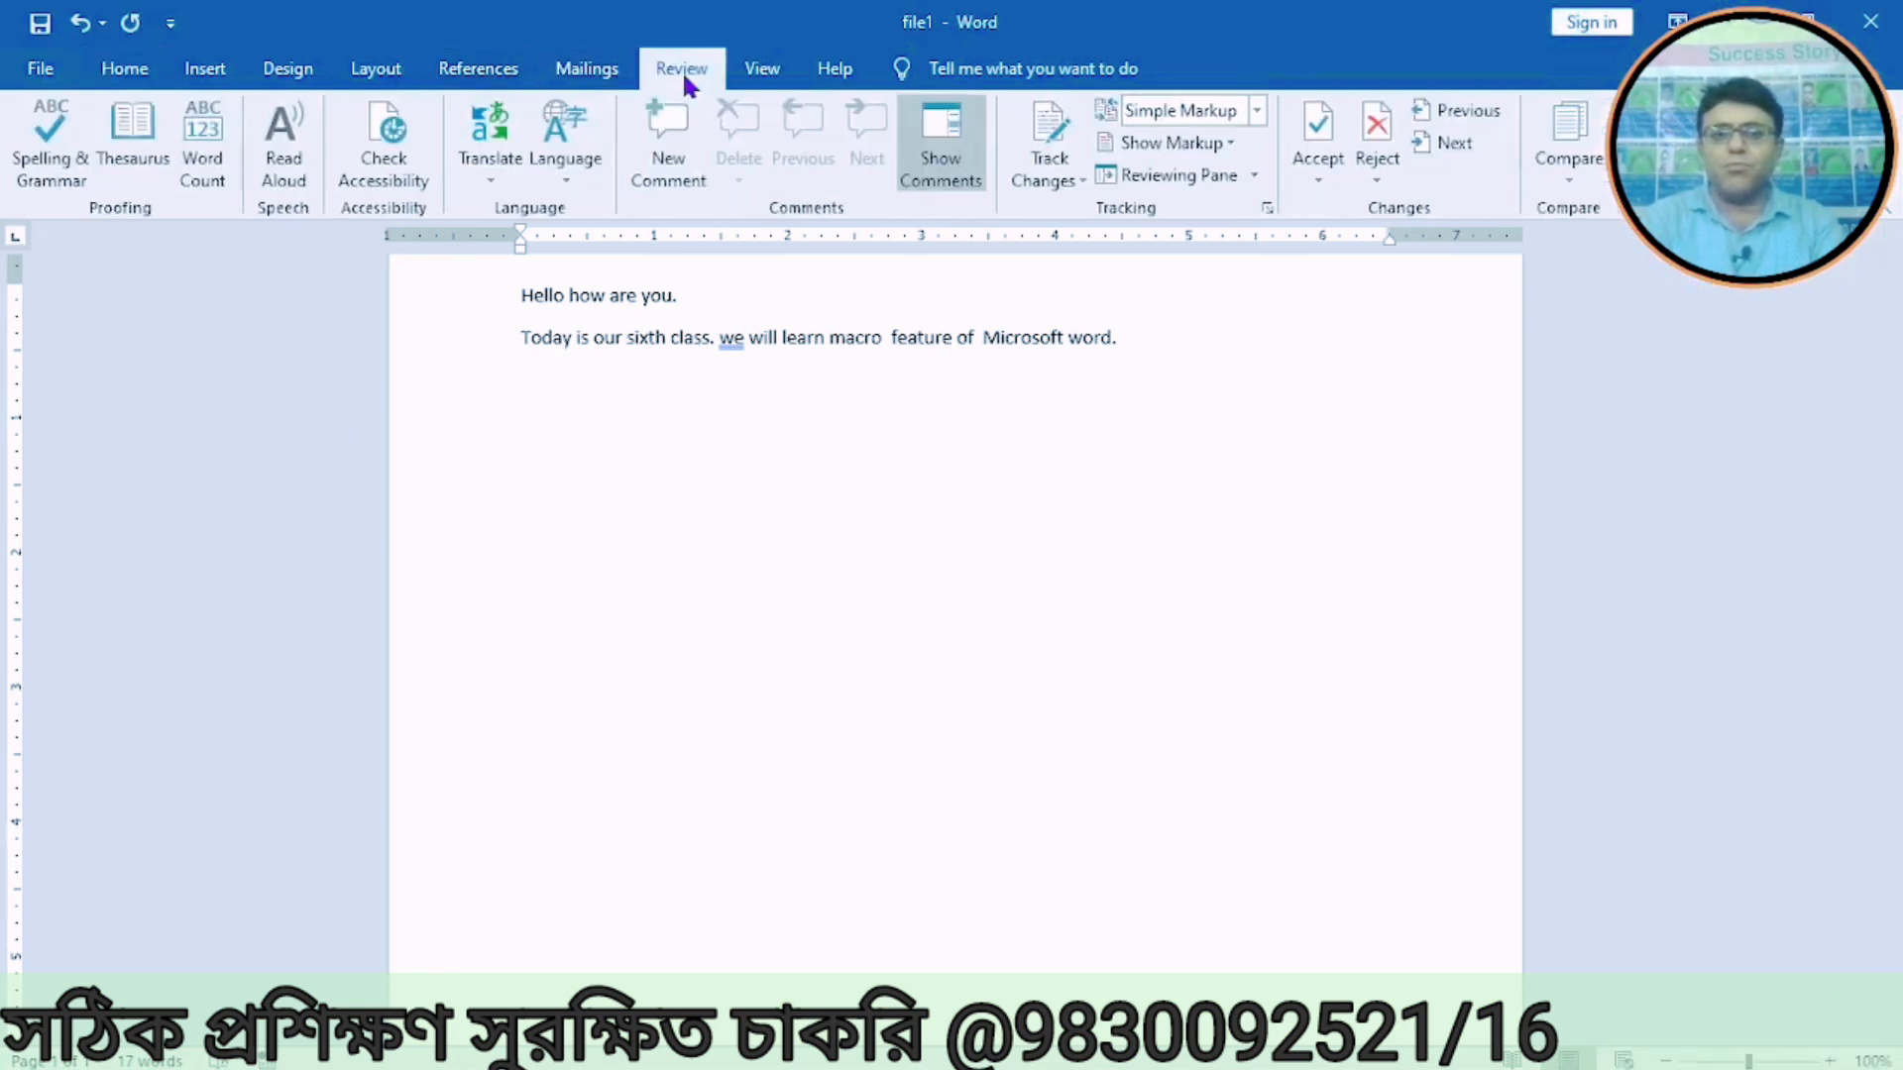
left_click(758, 72)
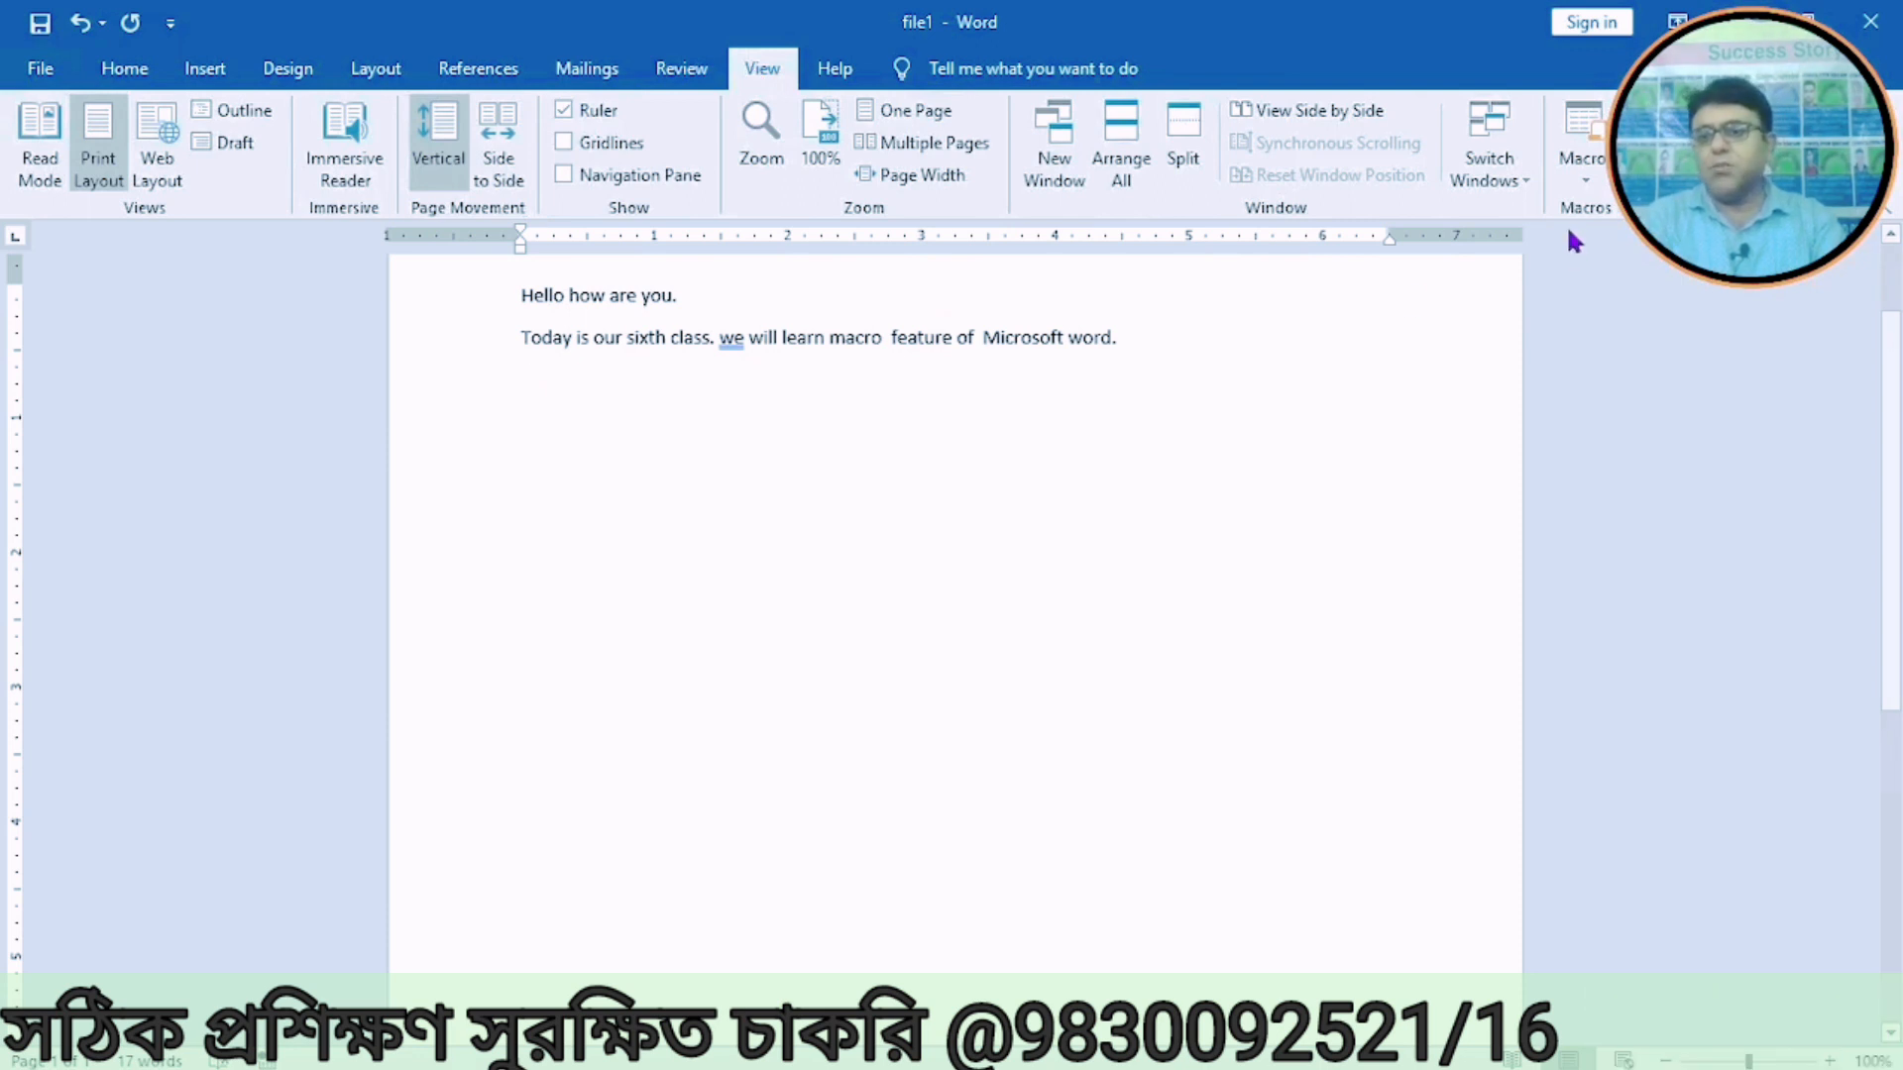
left_click(1586, 174)
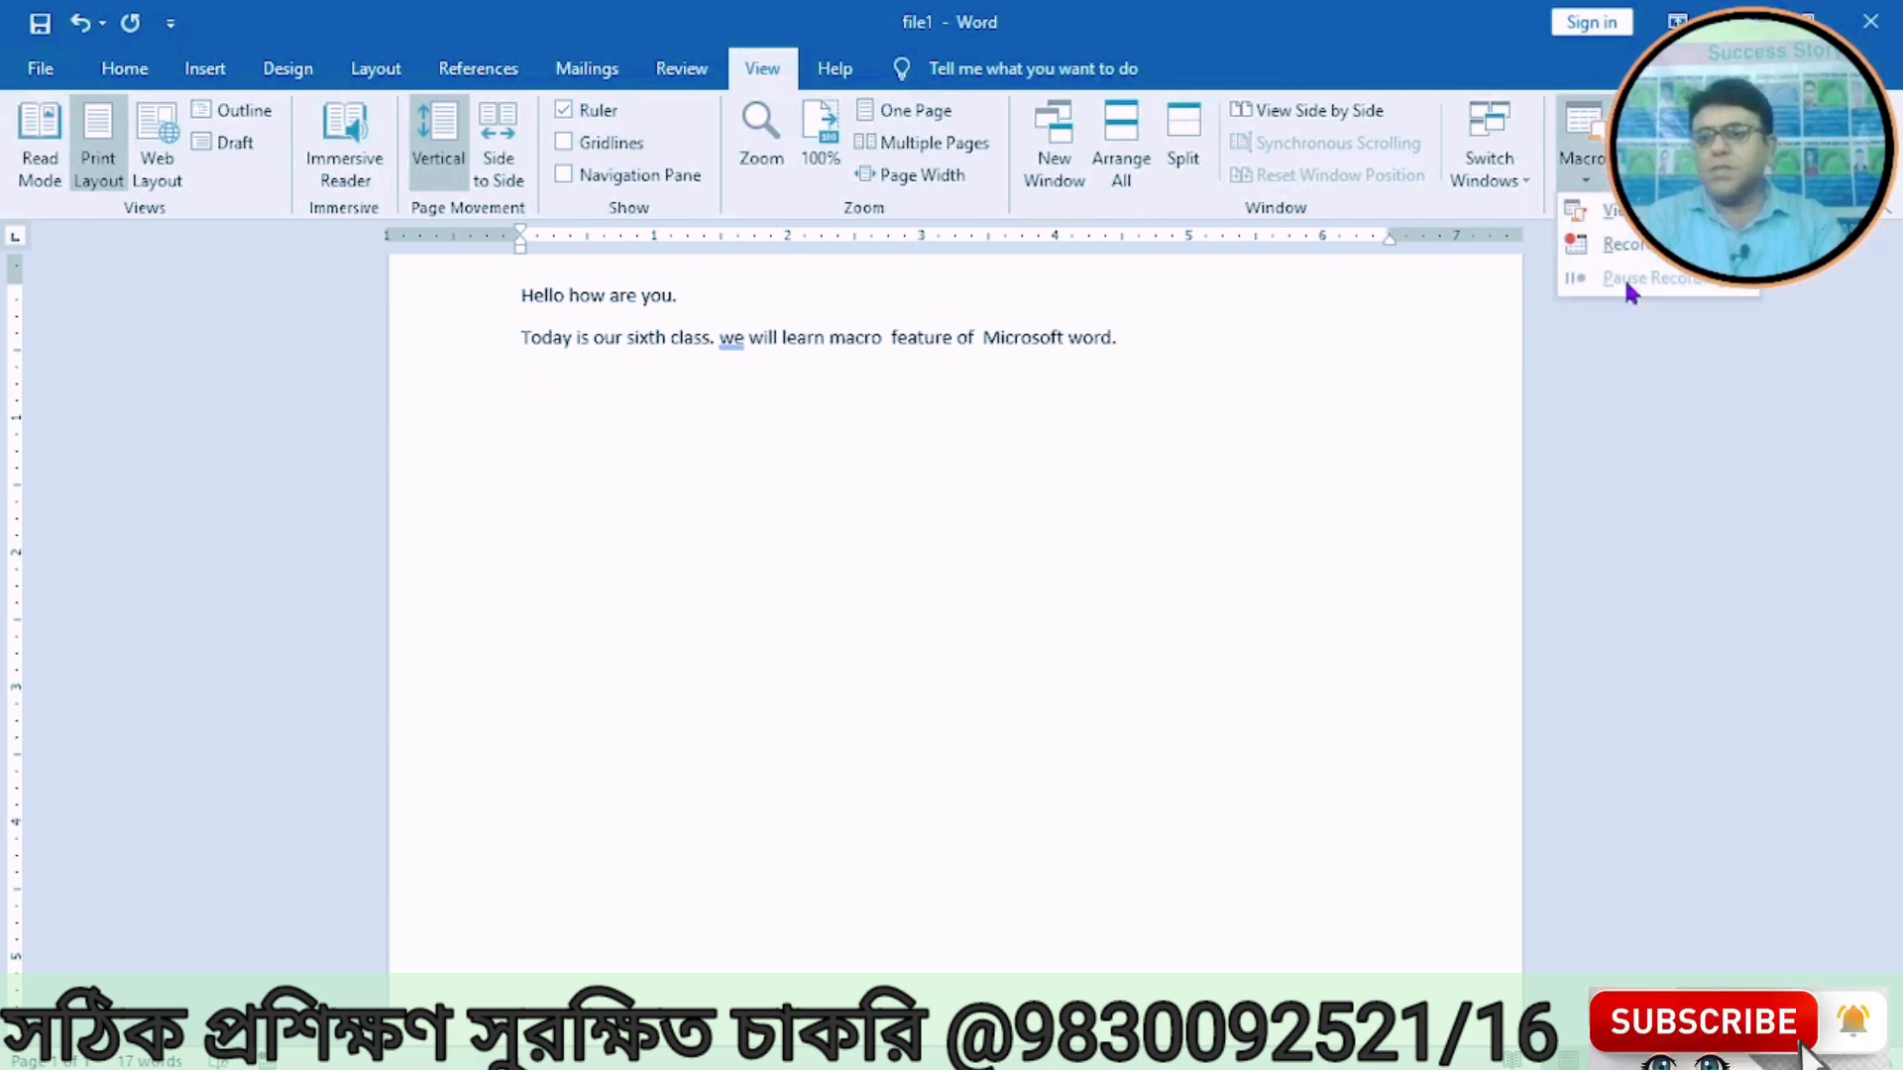
left_click(1611, 210)
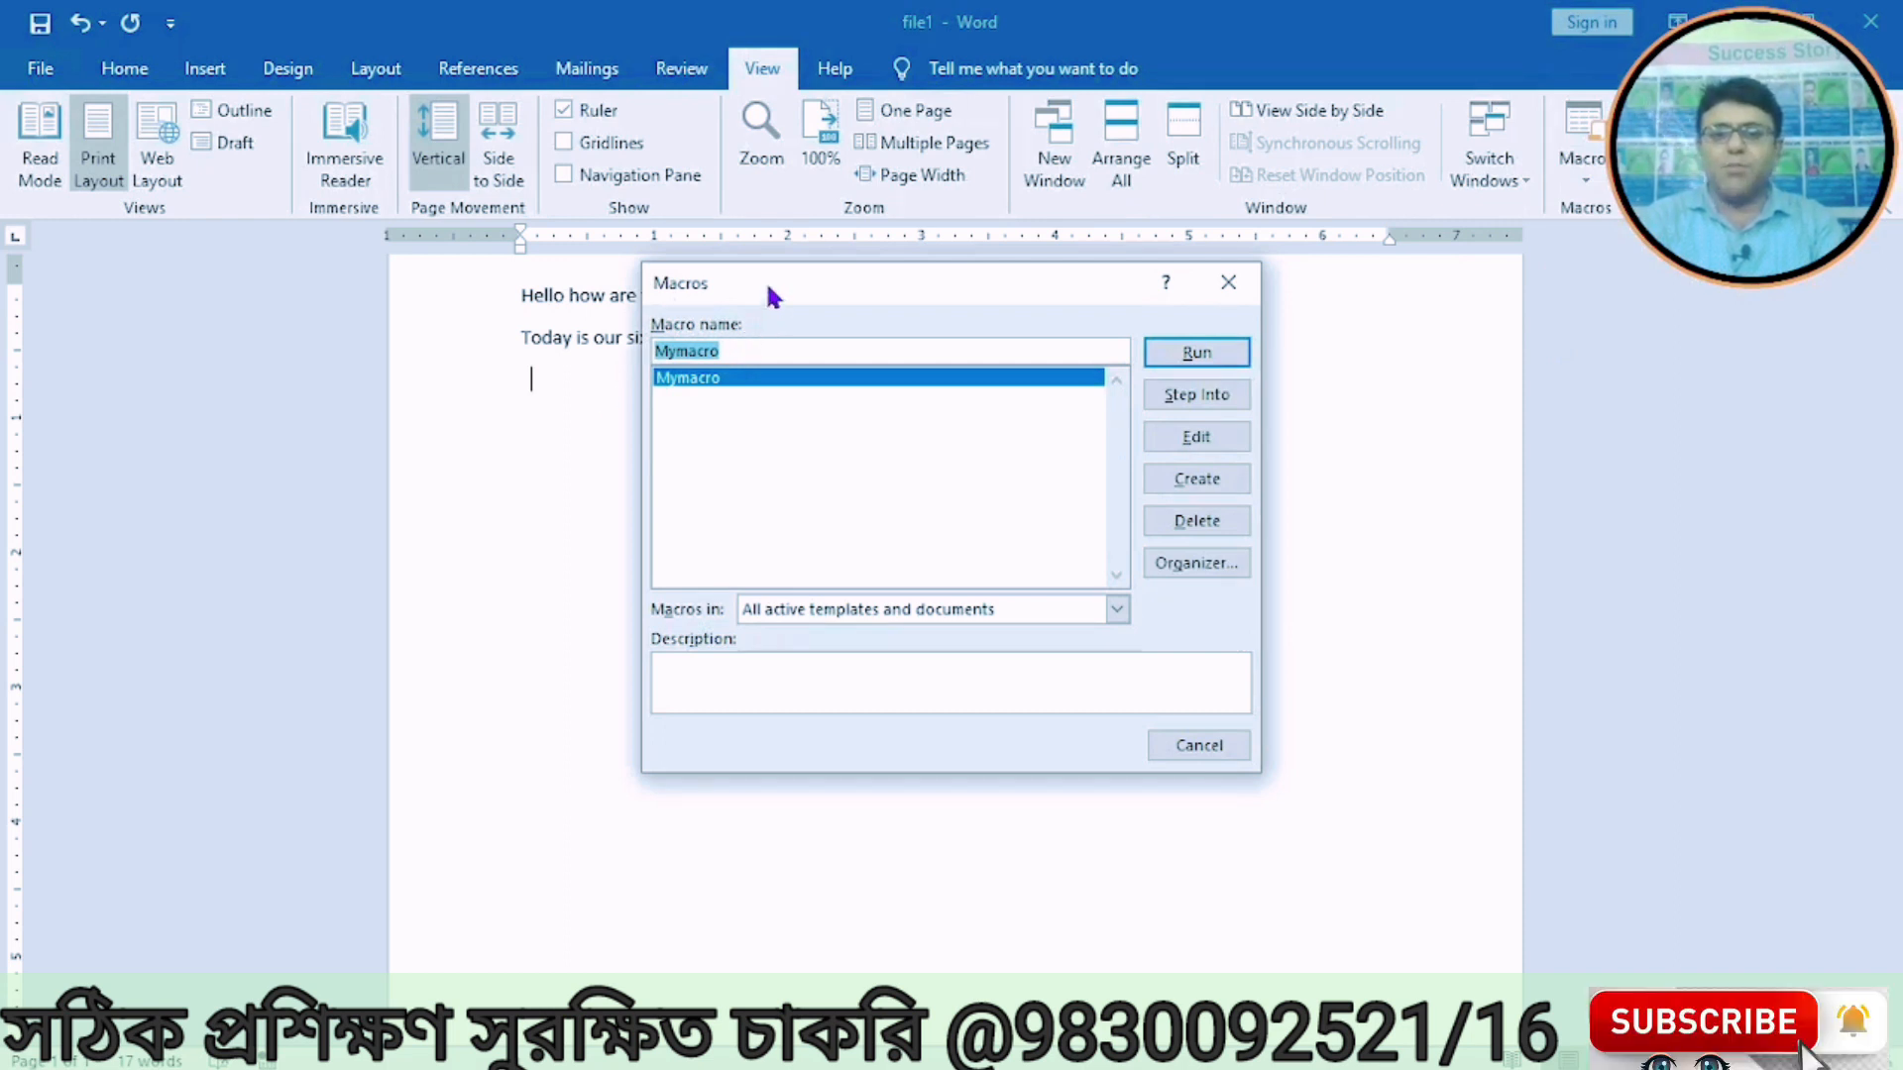
left_click_drag(767, 292, 801, 346)
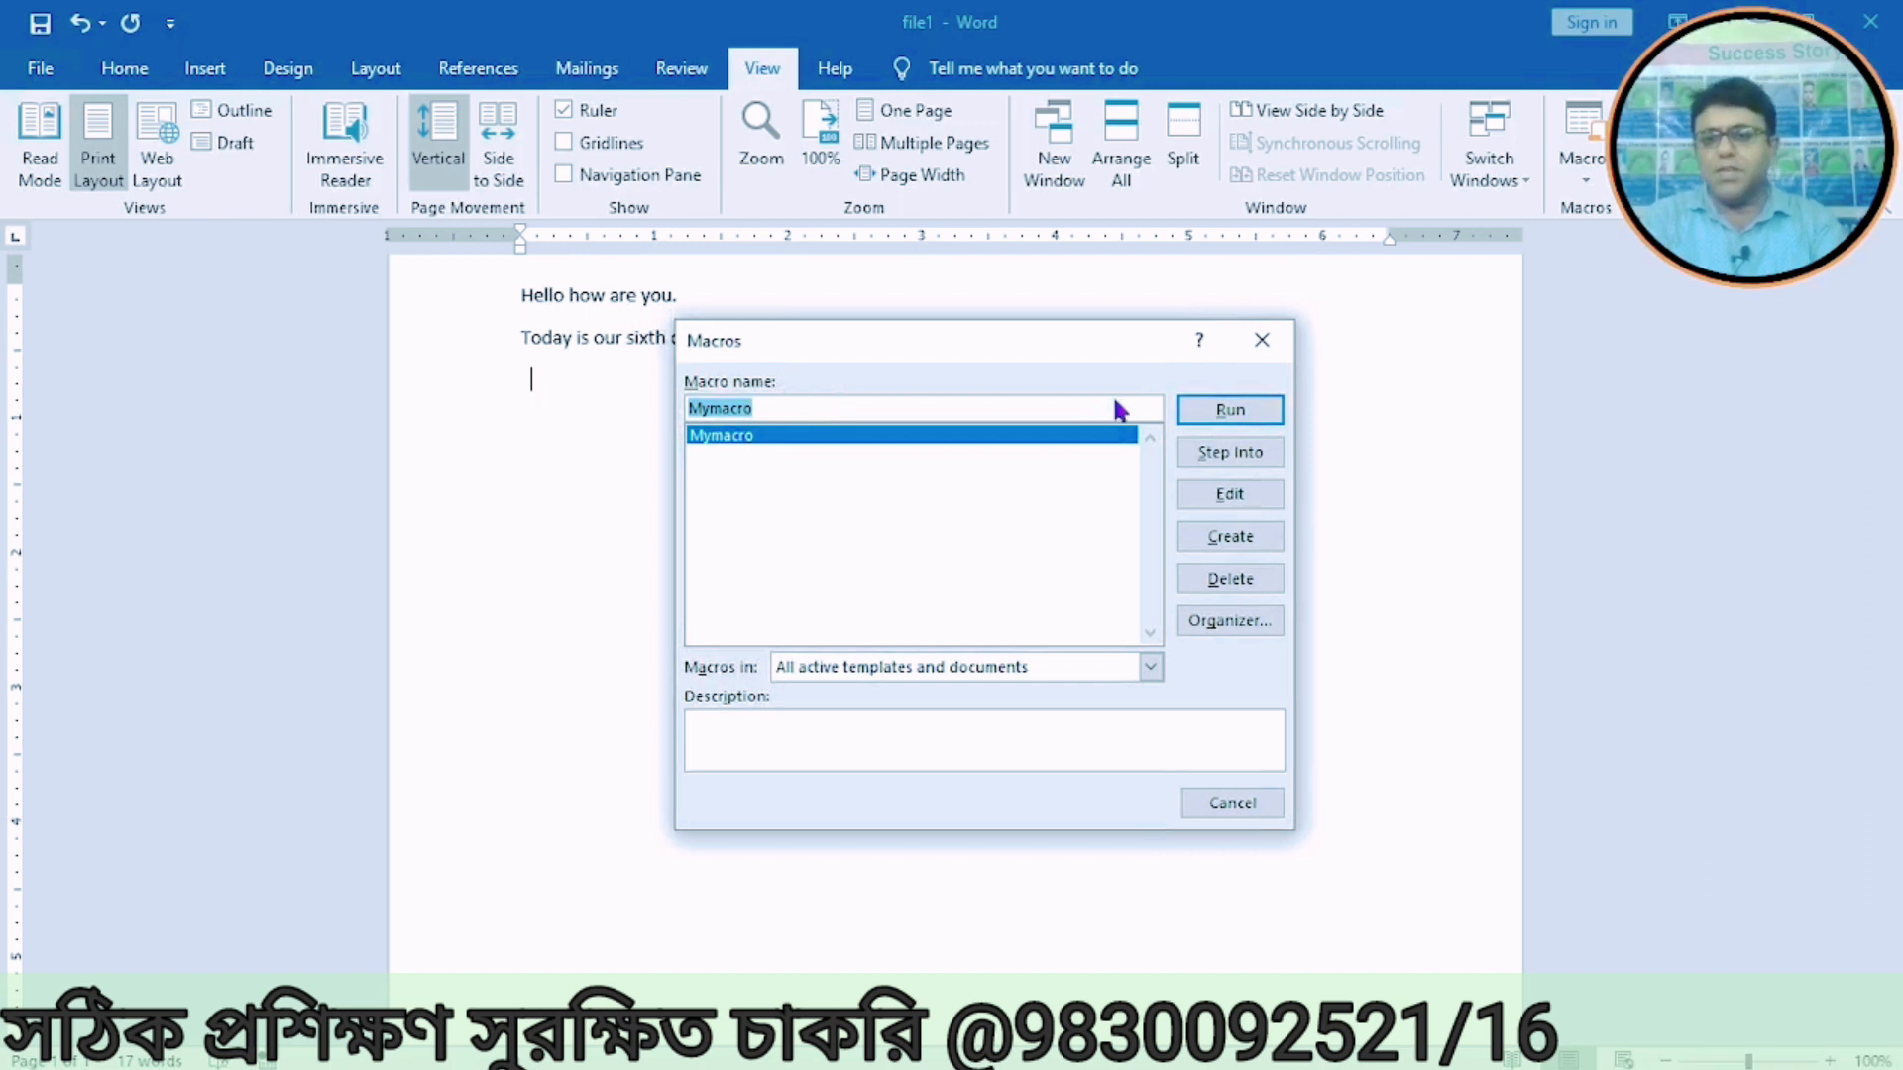
left_click(1202, 410)
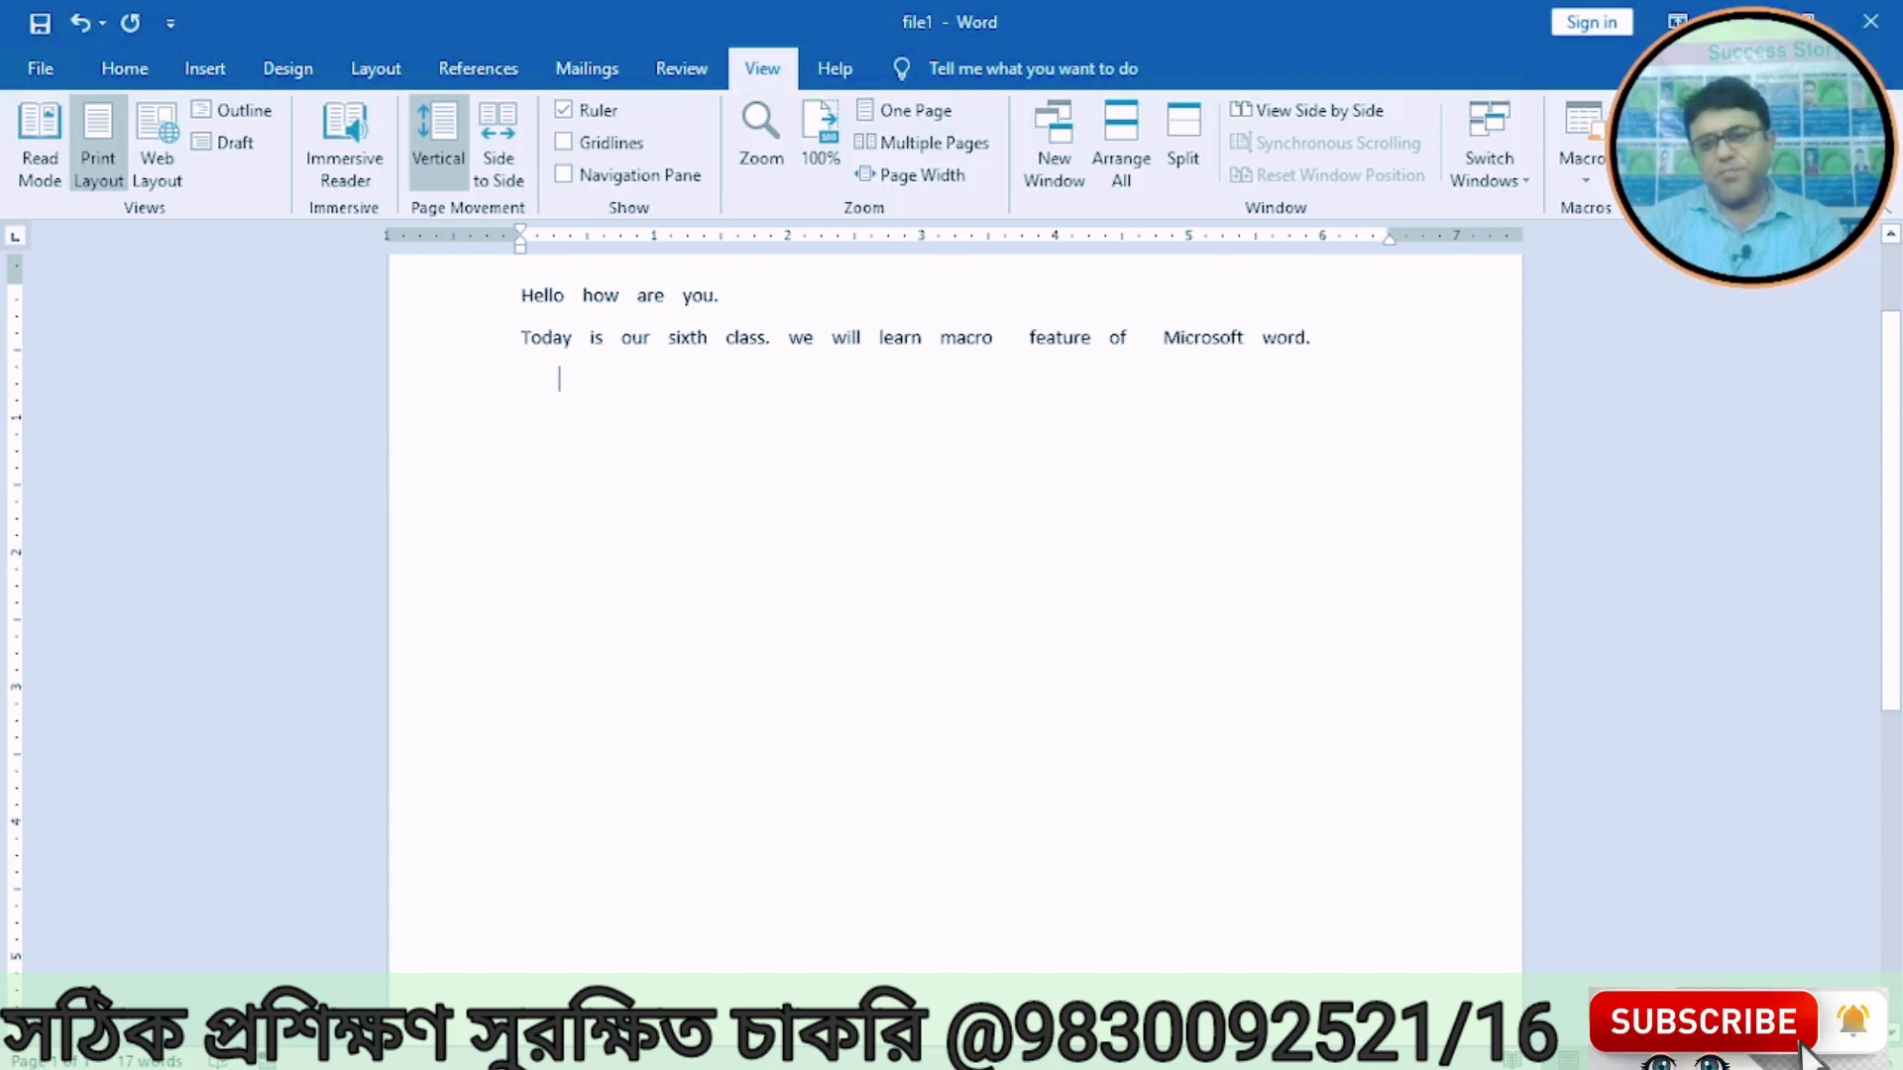
Step: Save file1 and open file2 from the macro folder
left_click(55, 75)
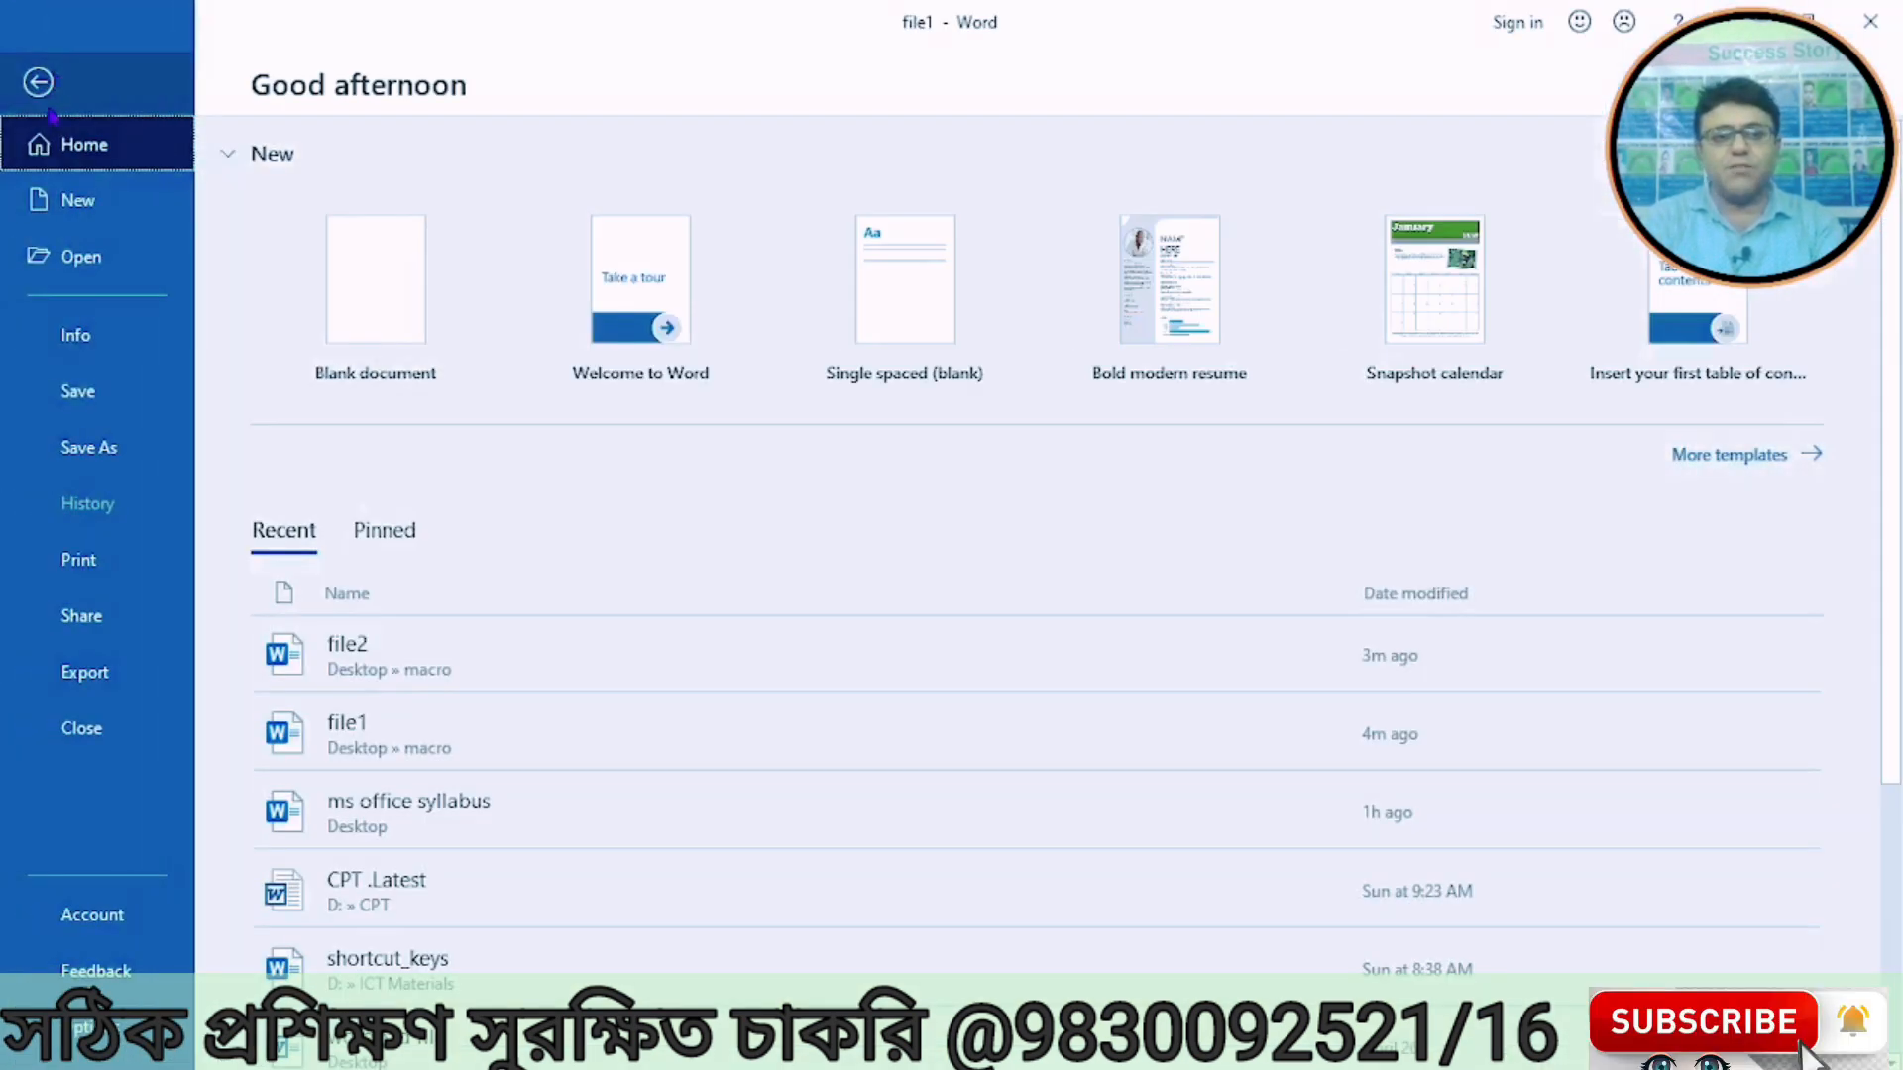
left_click(79, 392)
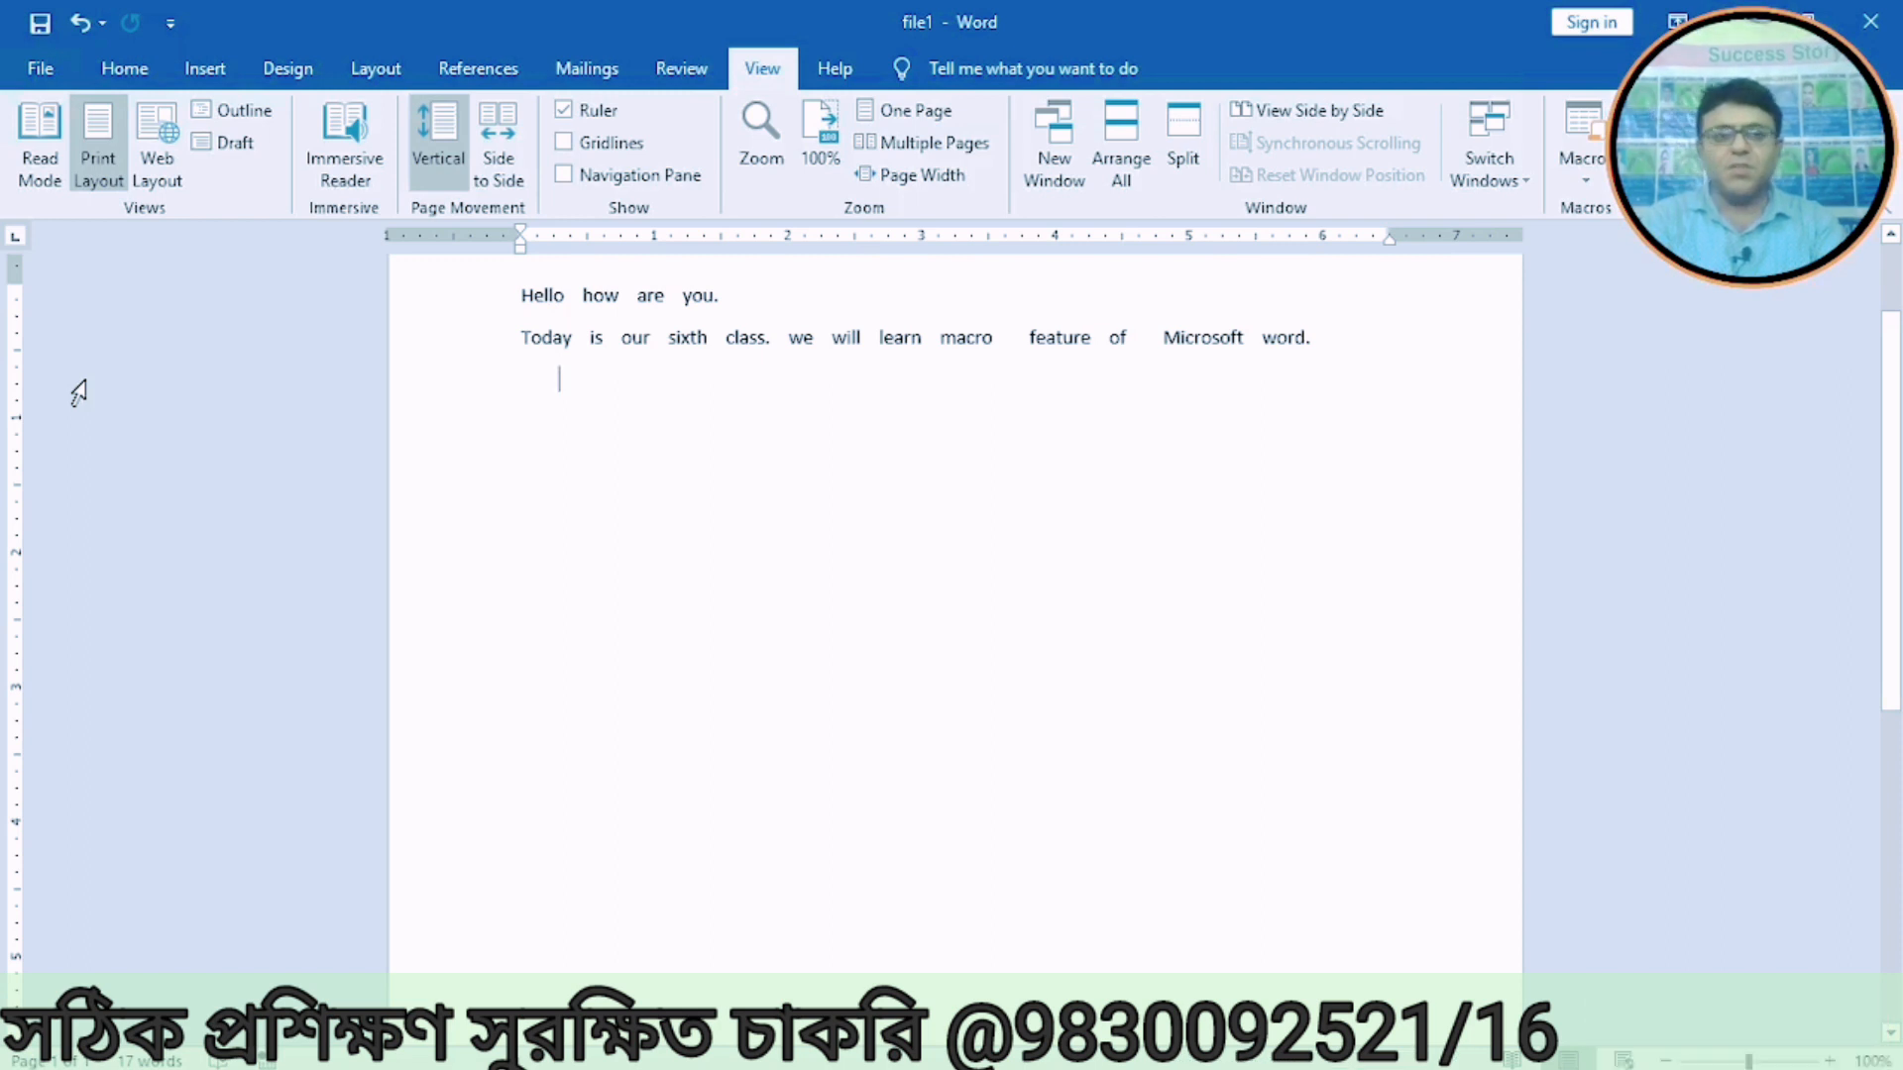
left_click(40, 79)
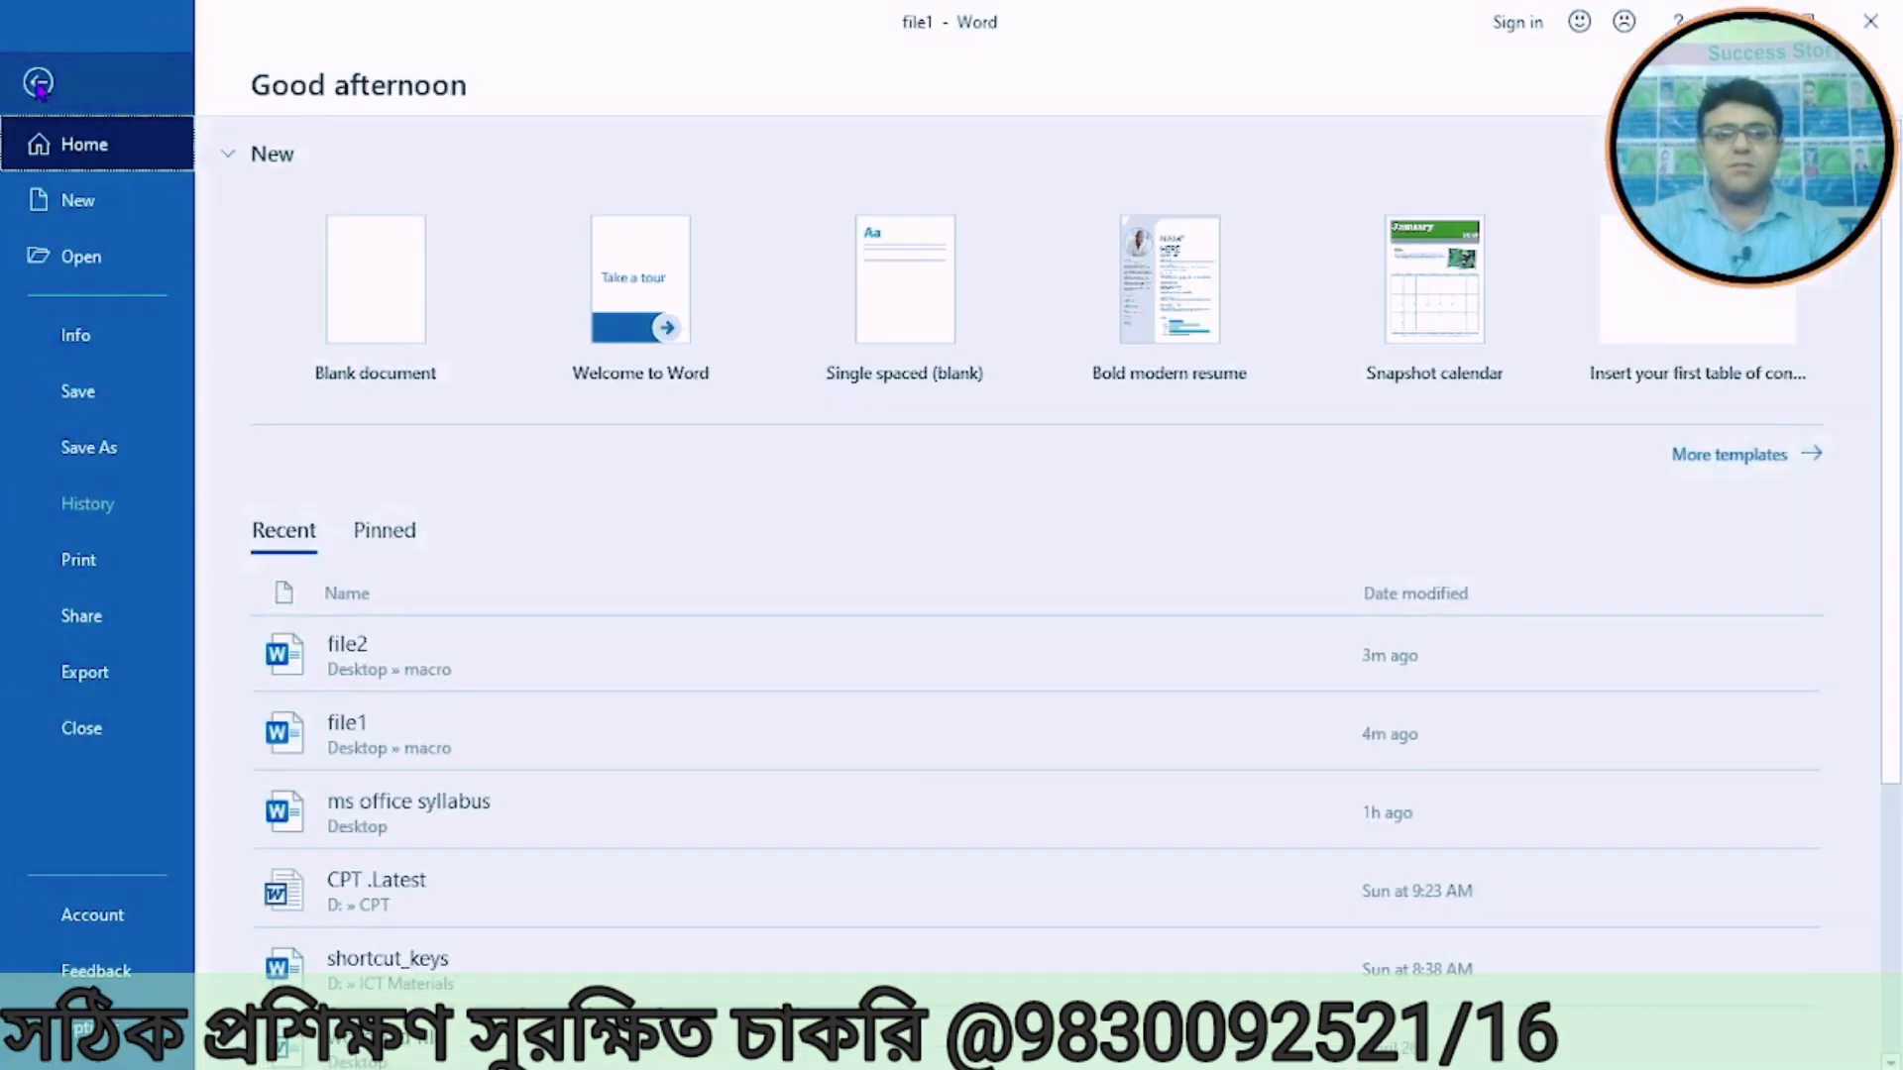
left_click(62, 275)
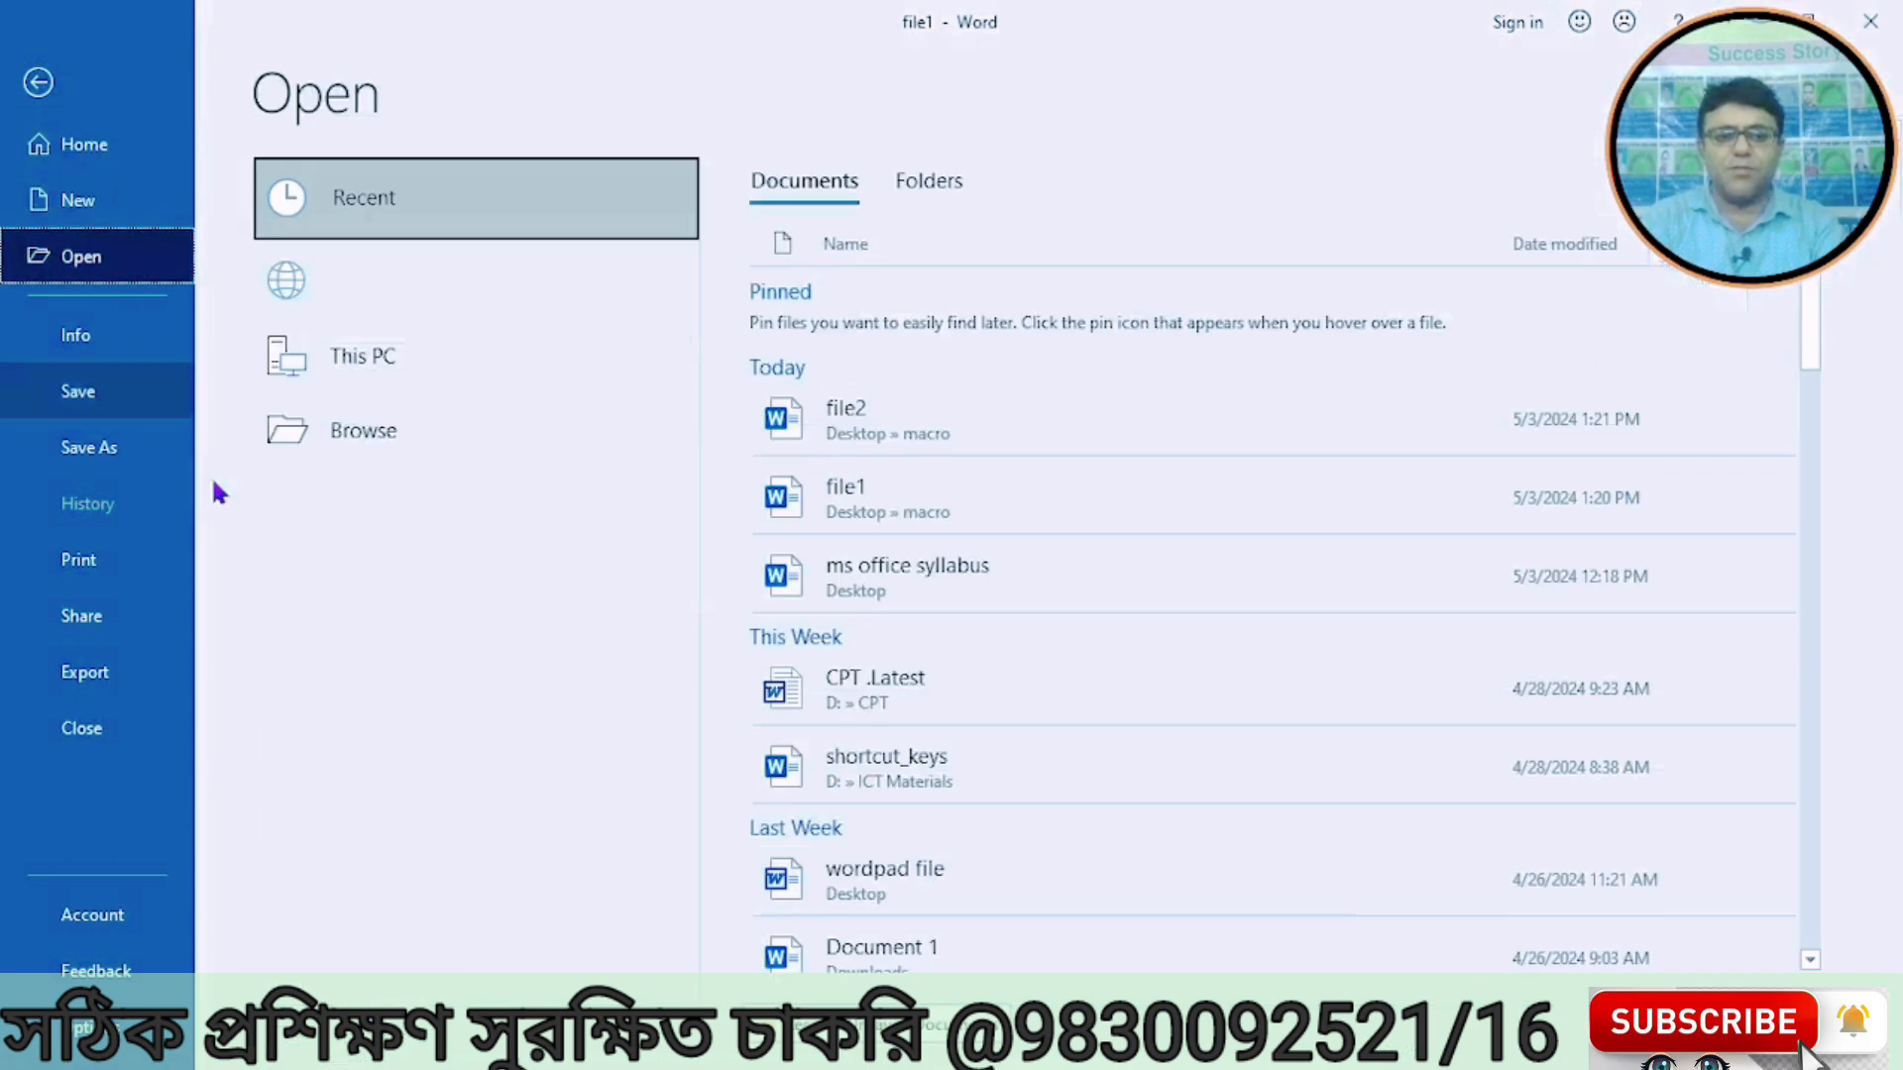
left_click(836, 409)
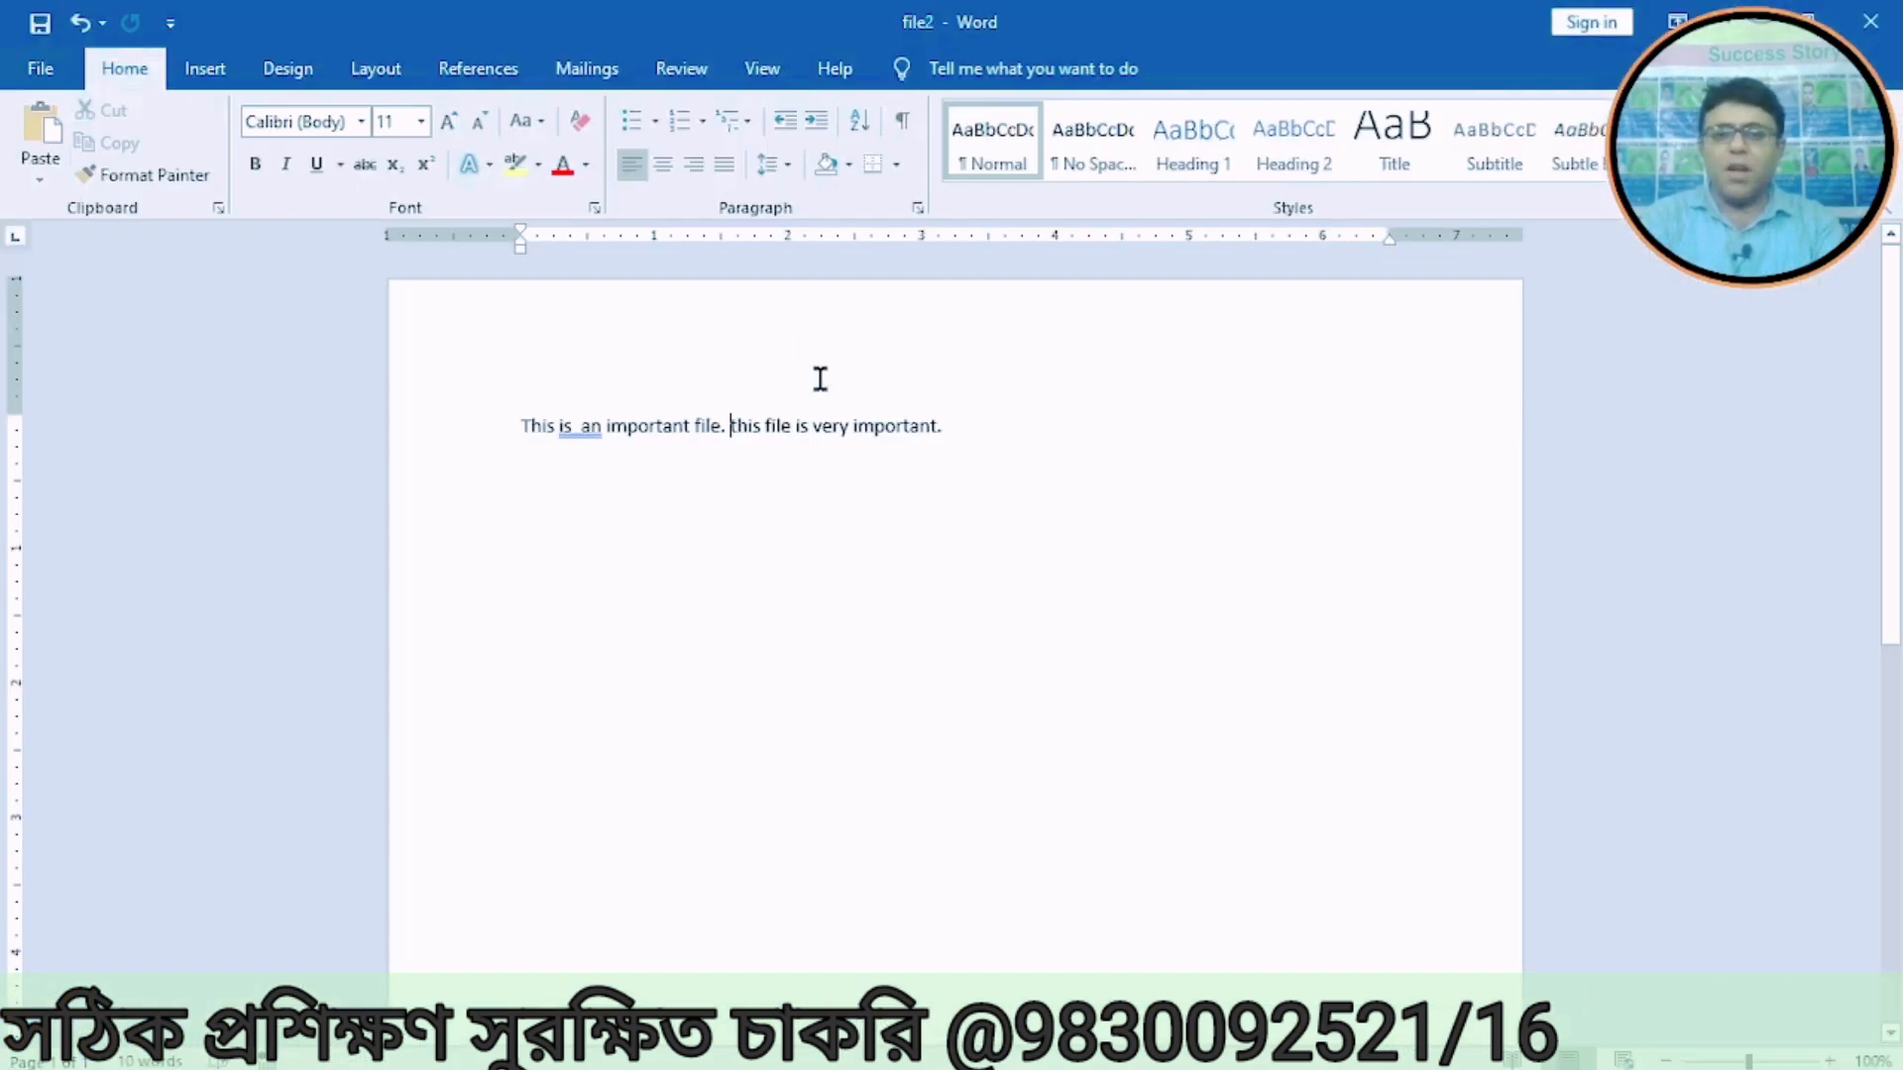
Step: Run the macro Mymacro on file2 and save the document
left_click(757, 71)
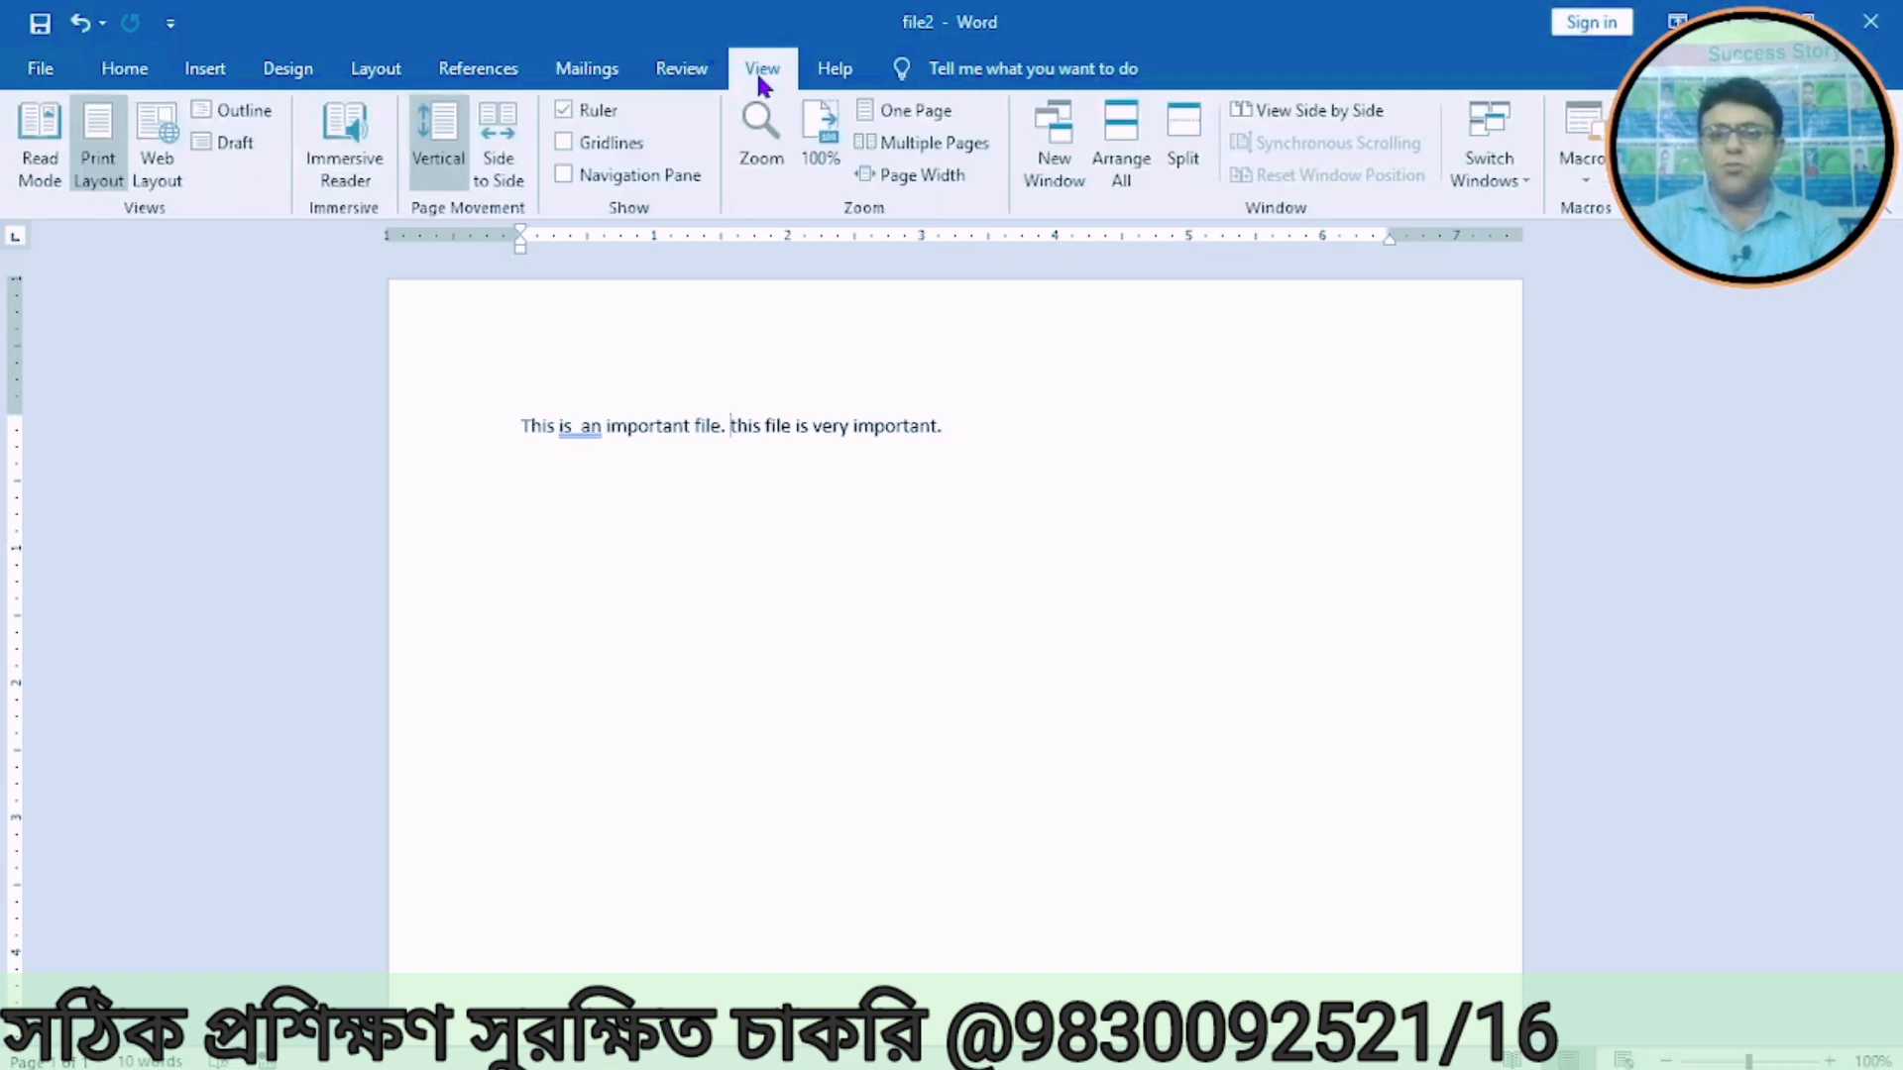
left_click(1592, 173)
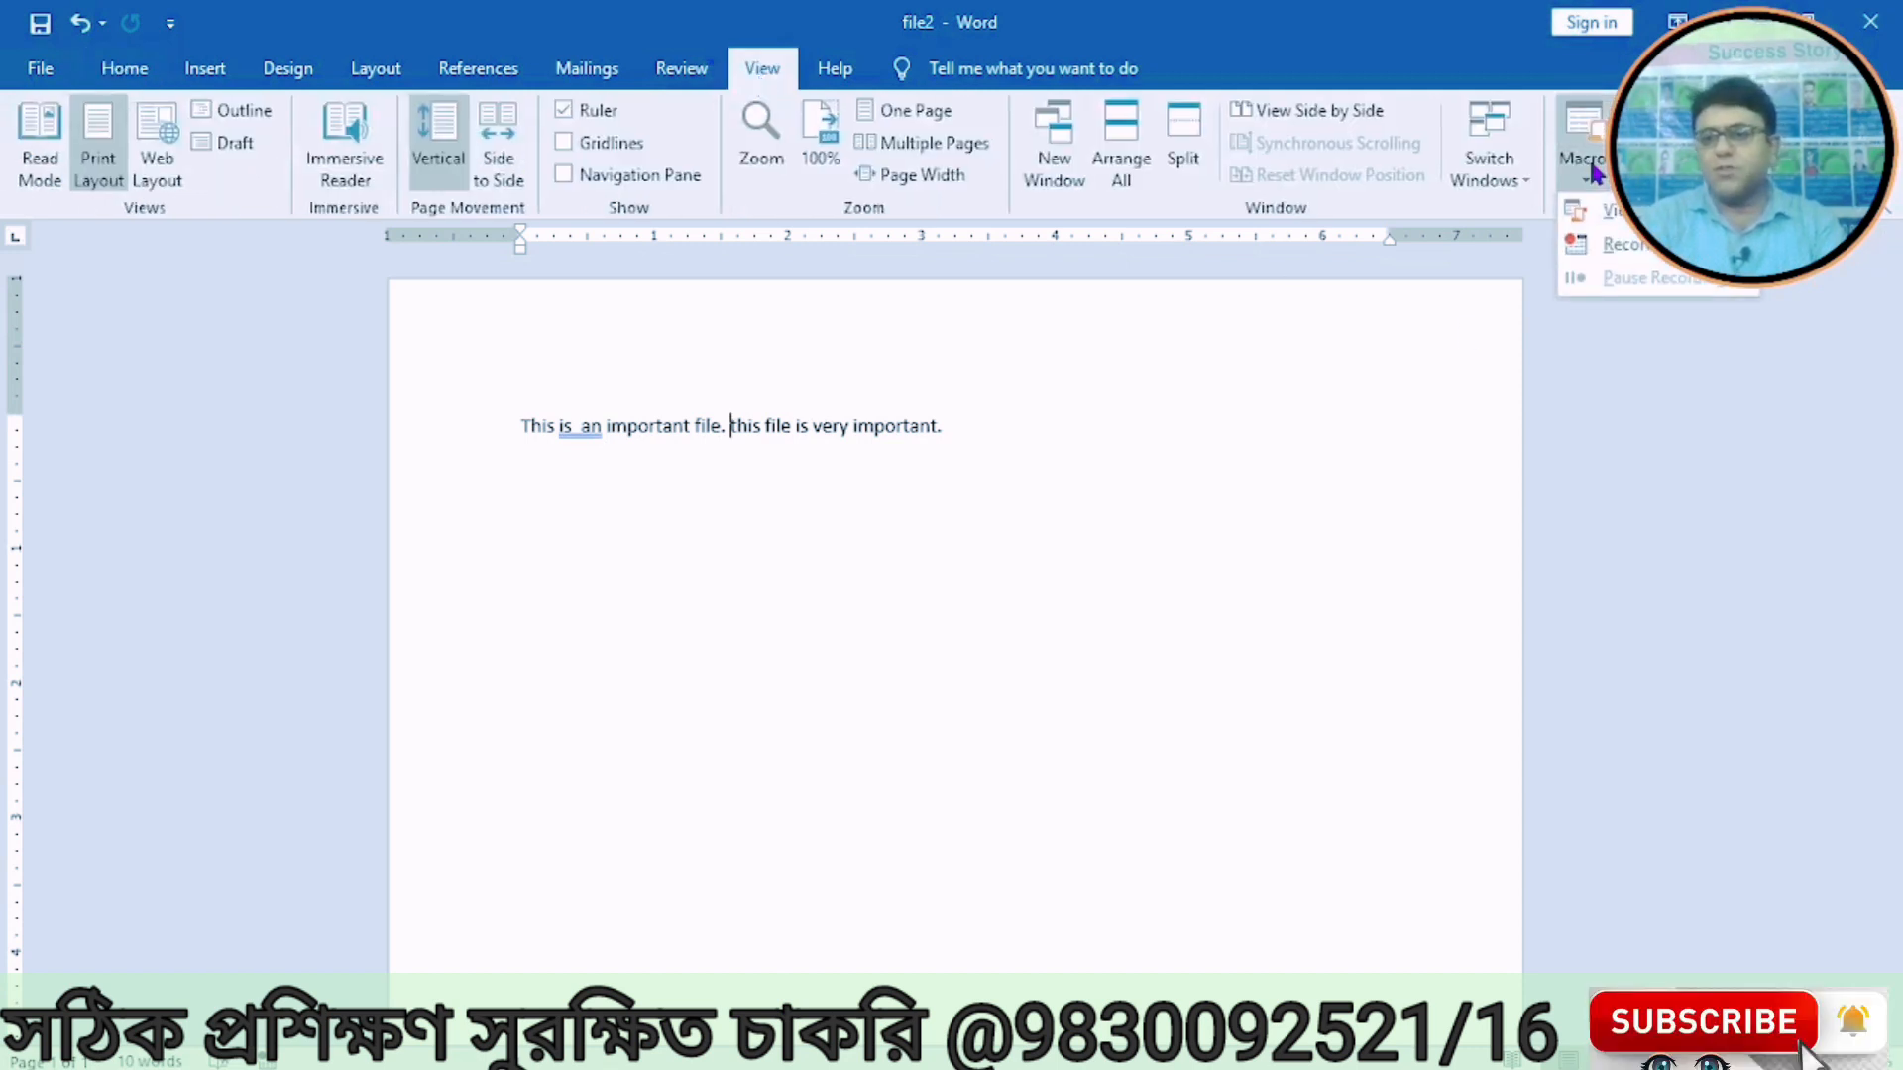
left_click(1605, 213)
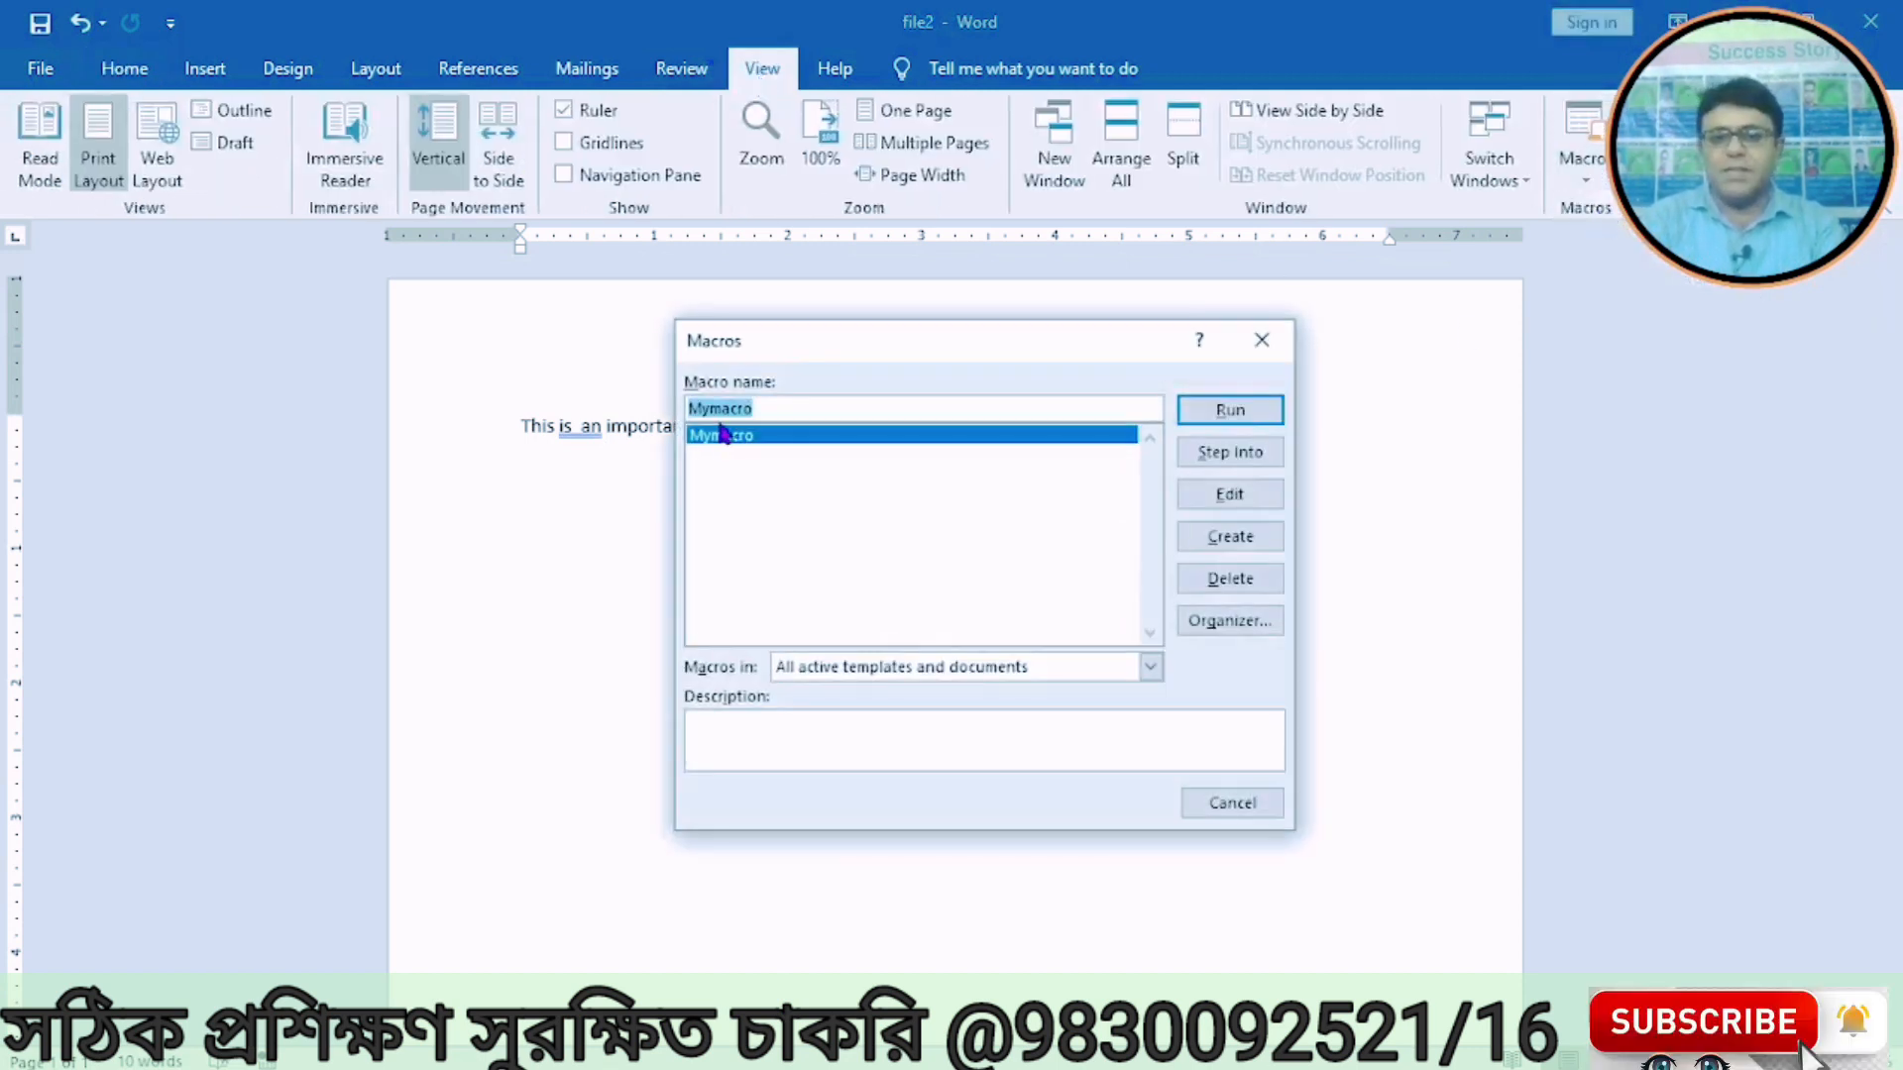
left_click(1232, 422)
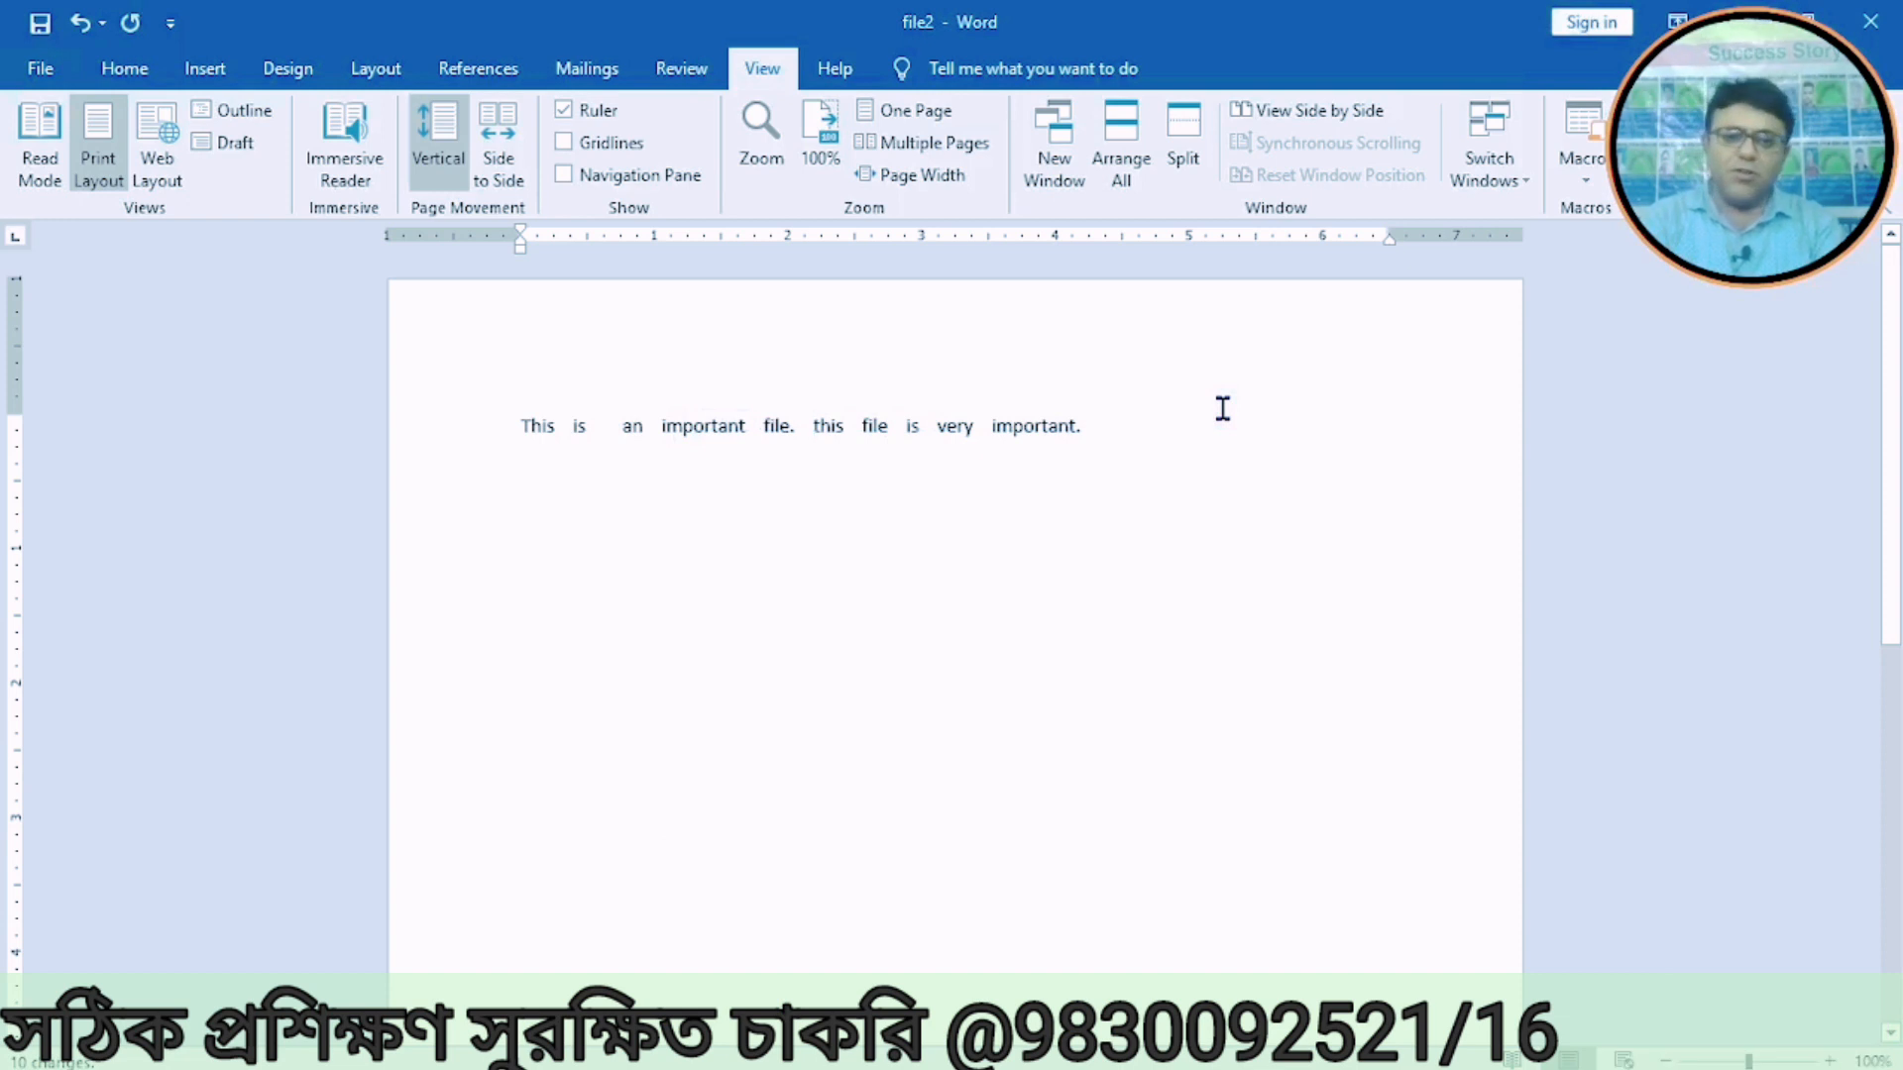
left_click(40, 70)
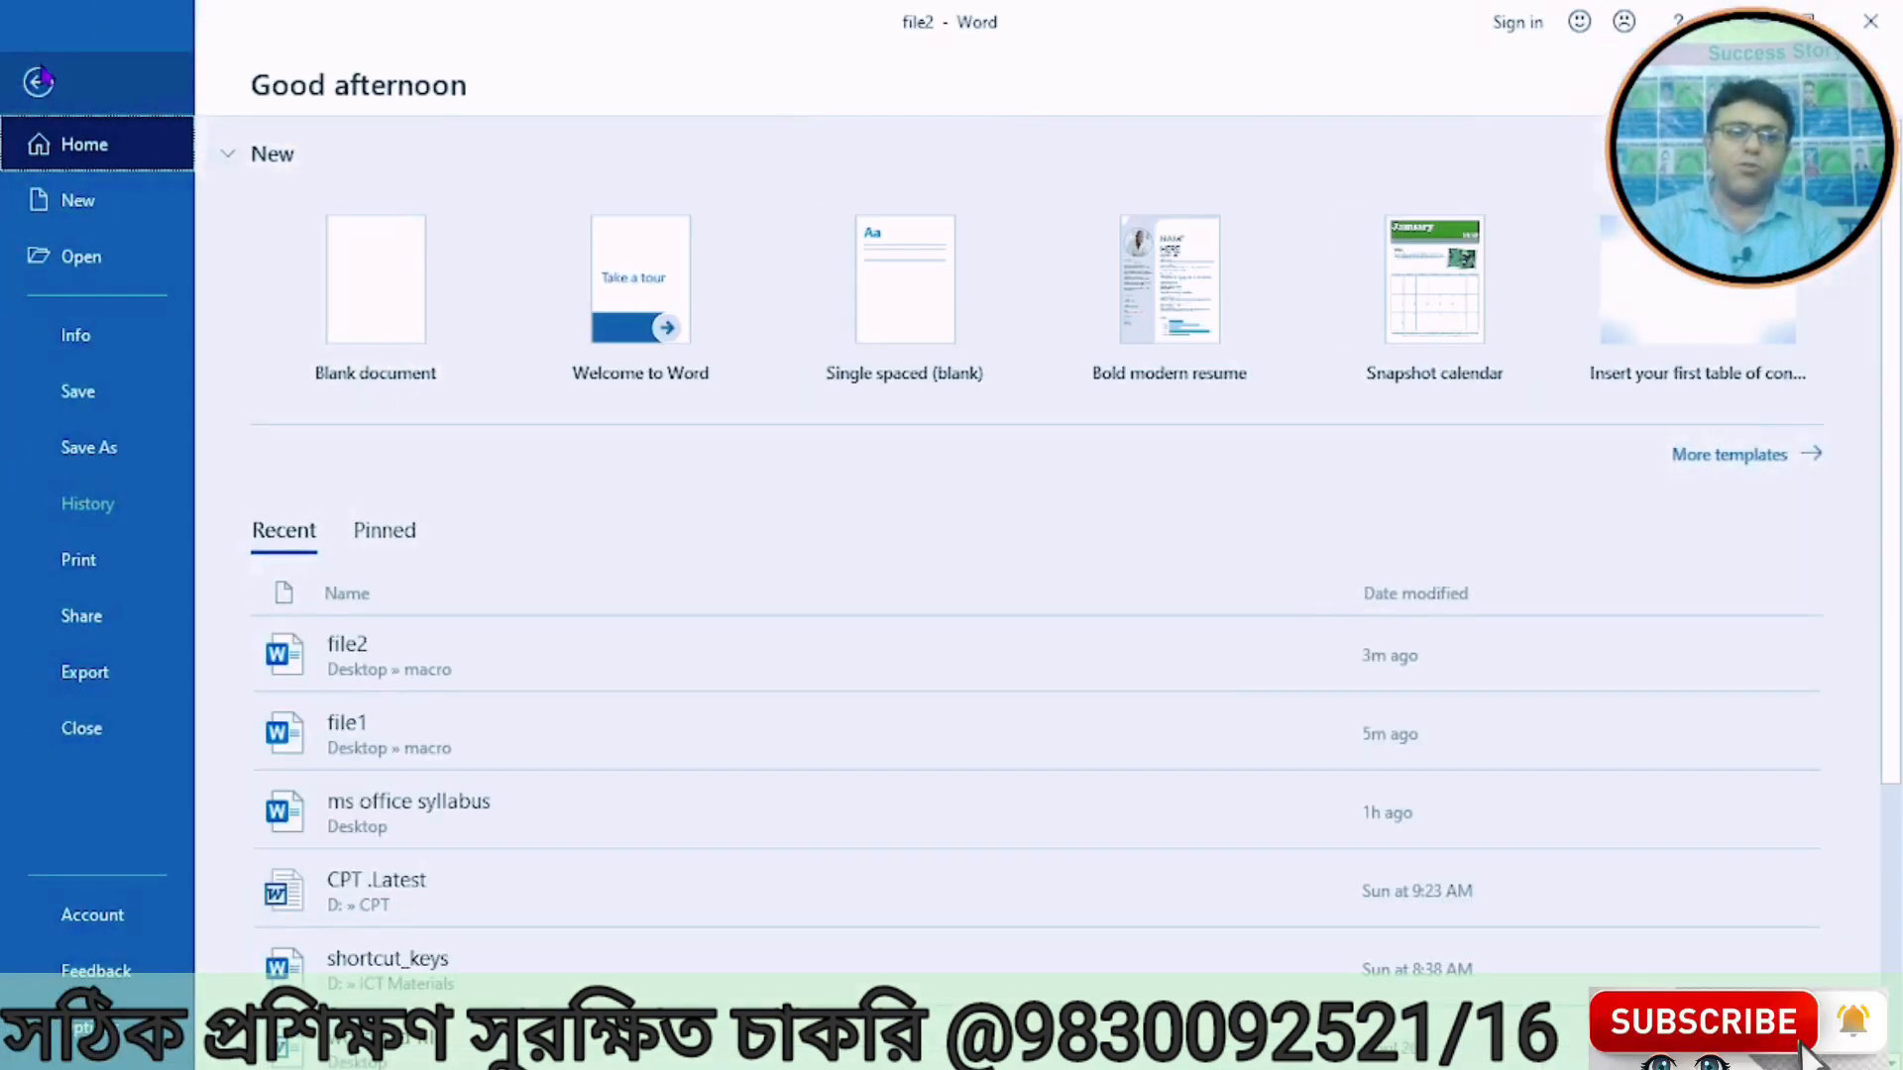
left_click(76, 396)
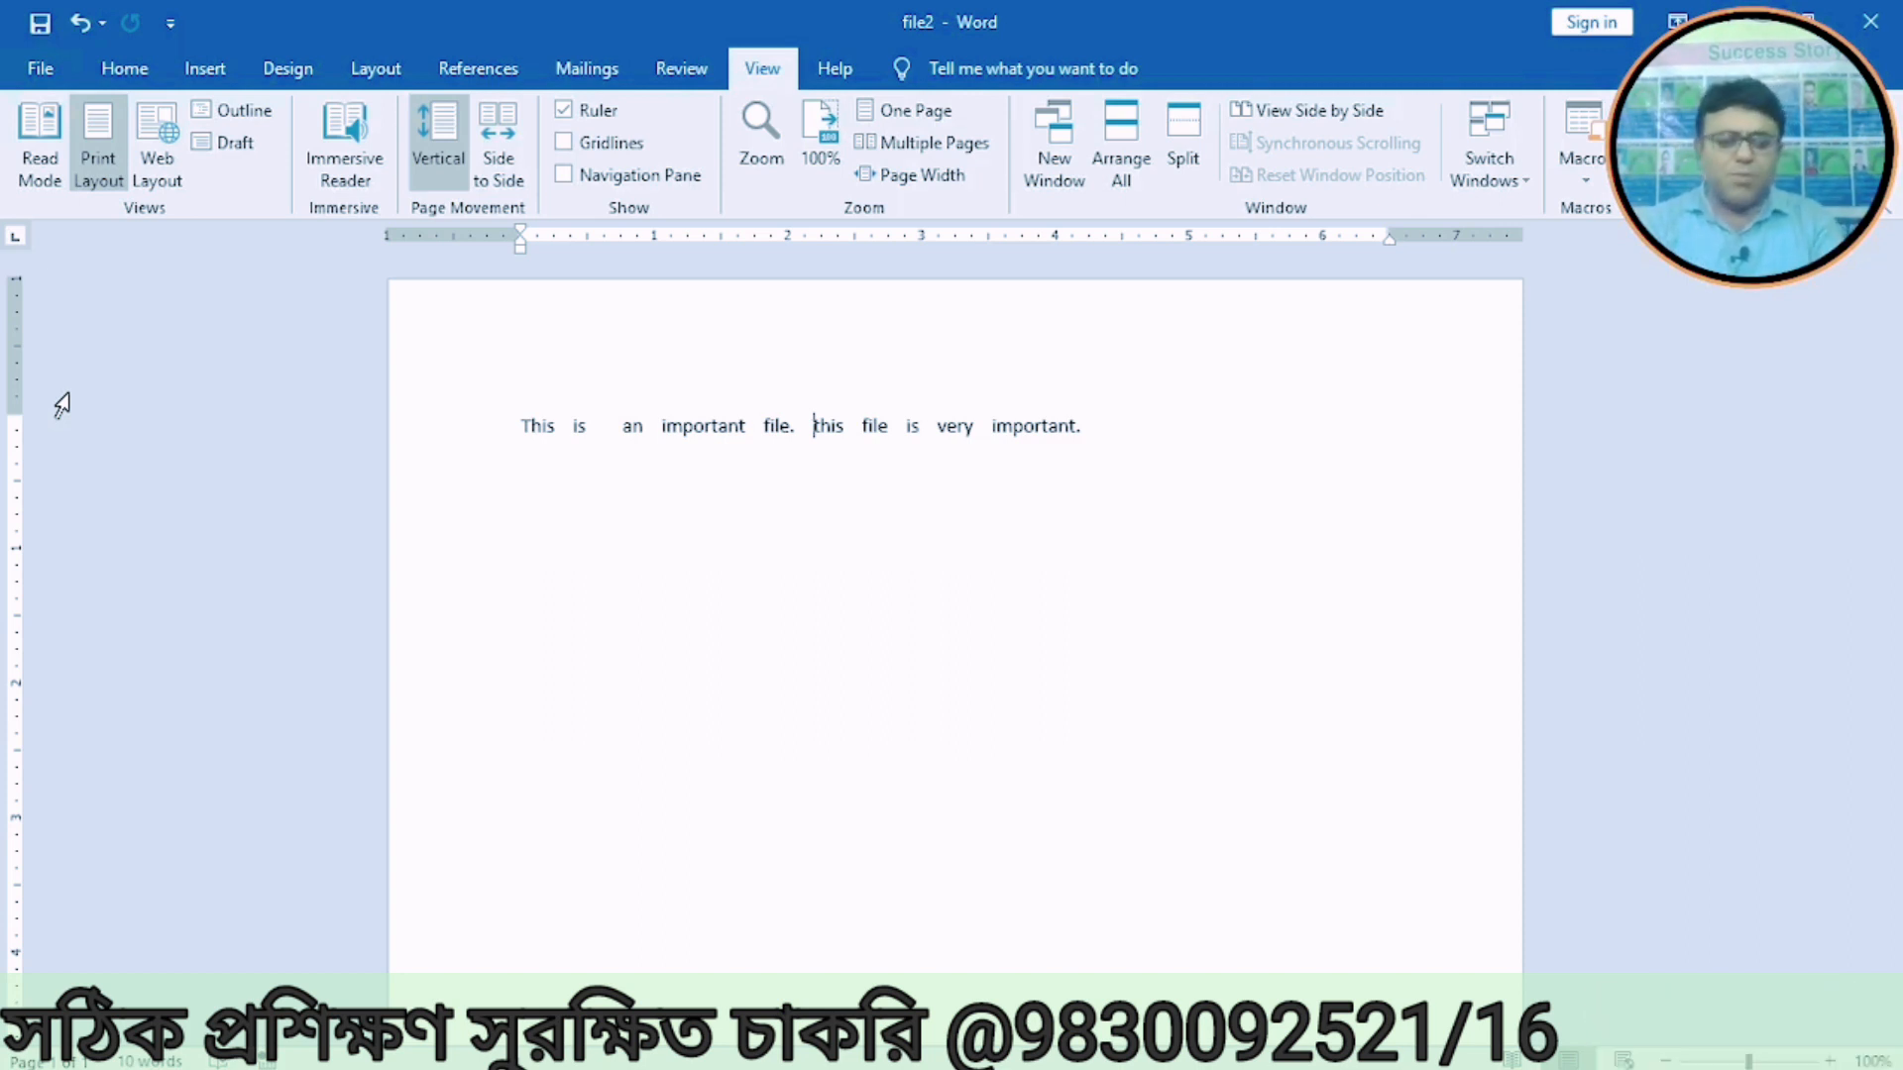
Step: Create a new blank document
left_click(36, 84)
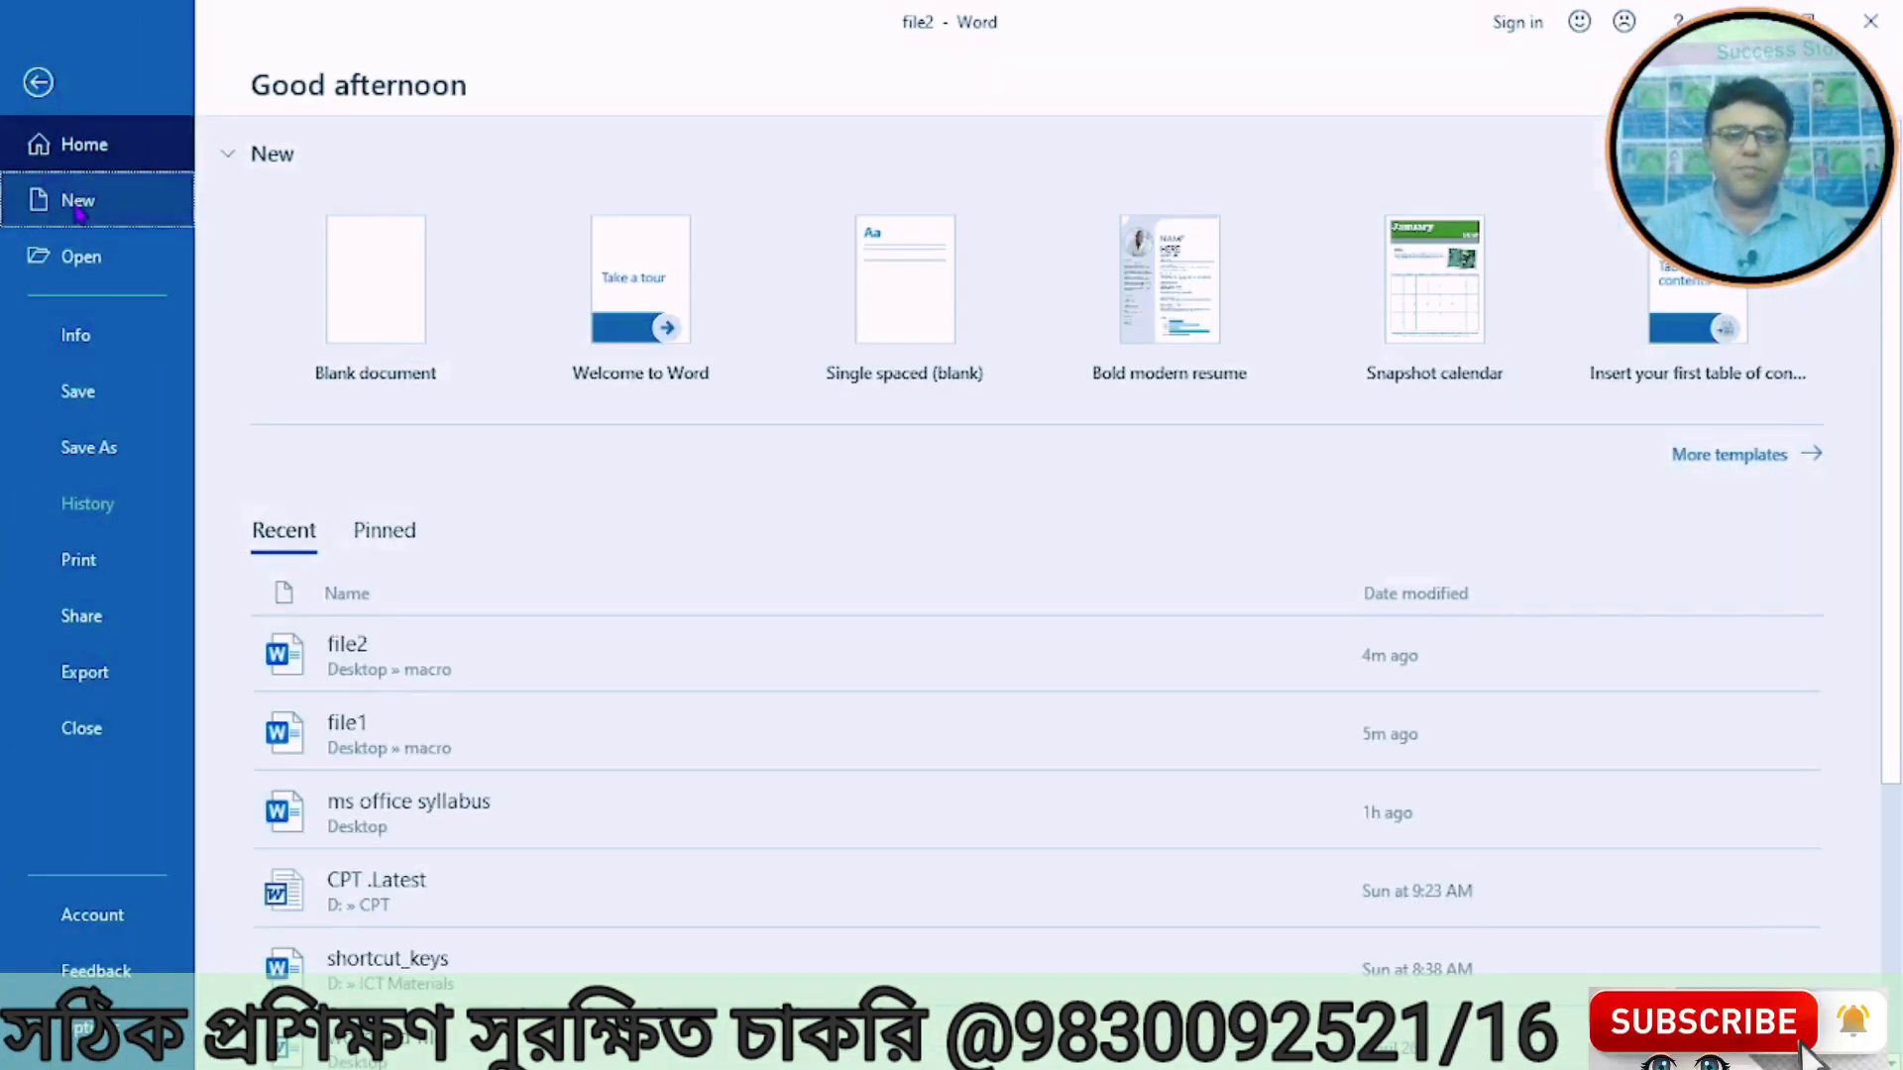
left_click(79, 208)
left_click(413, 323)
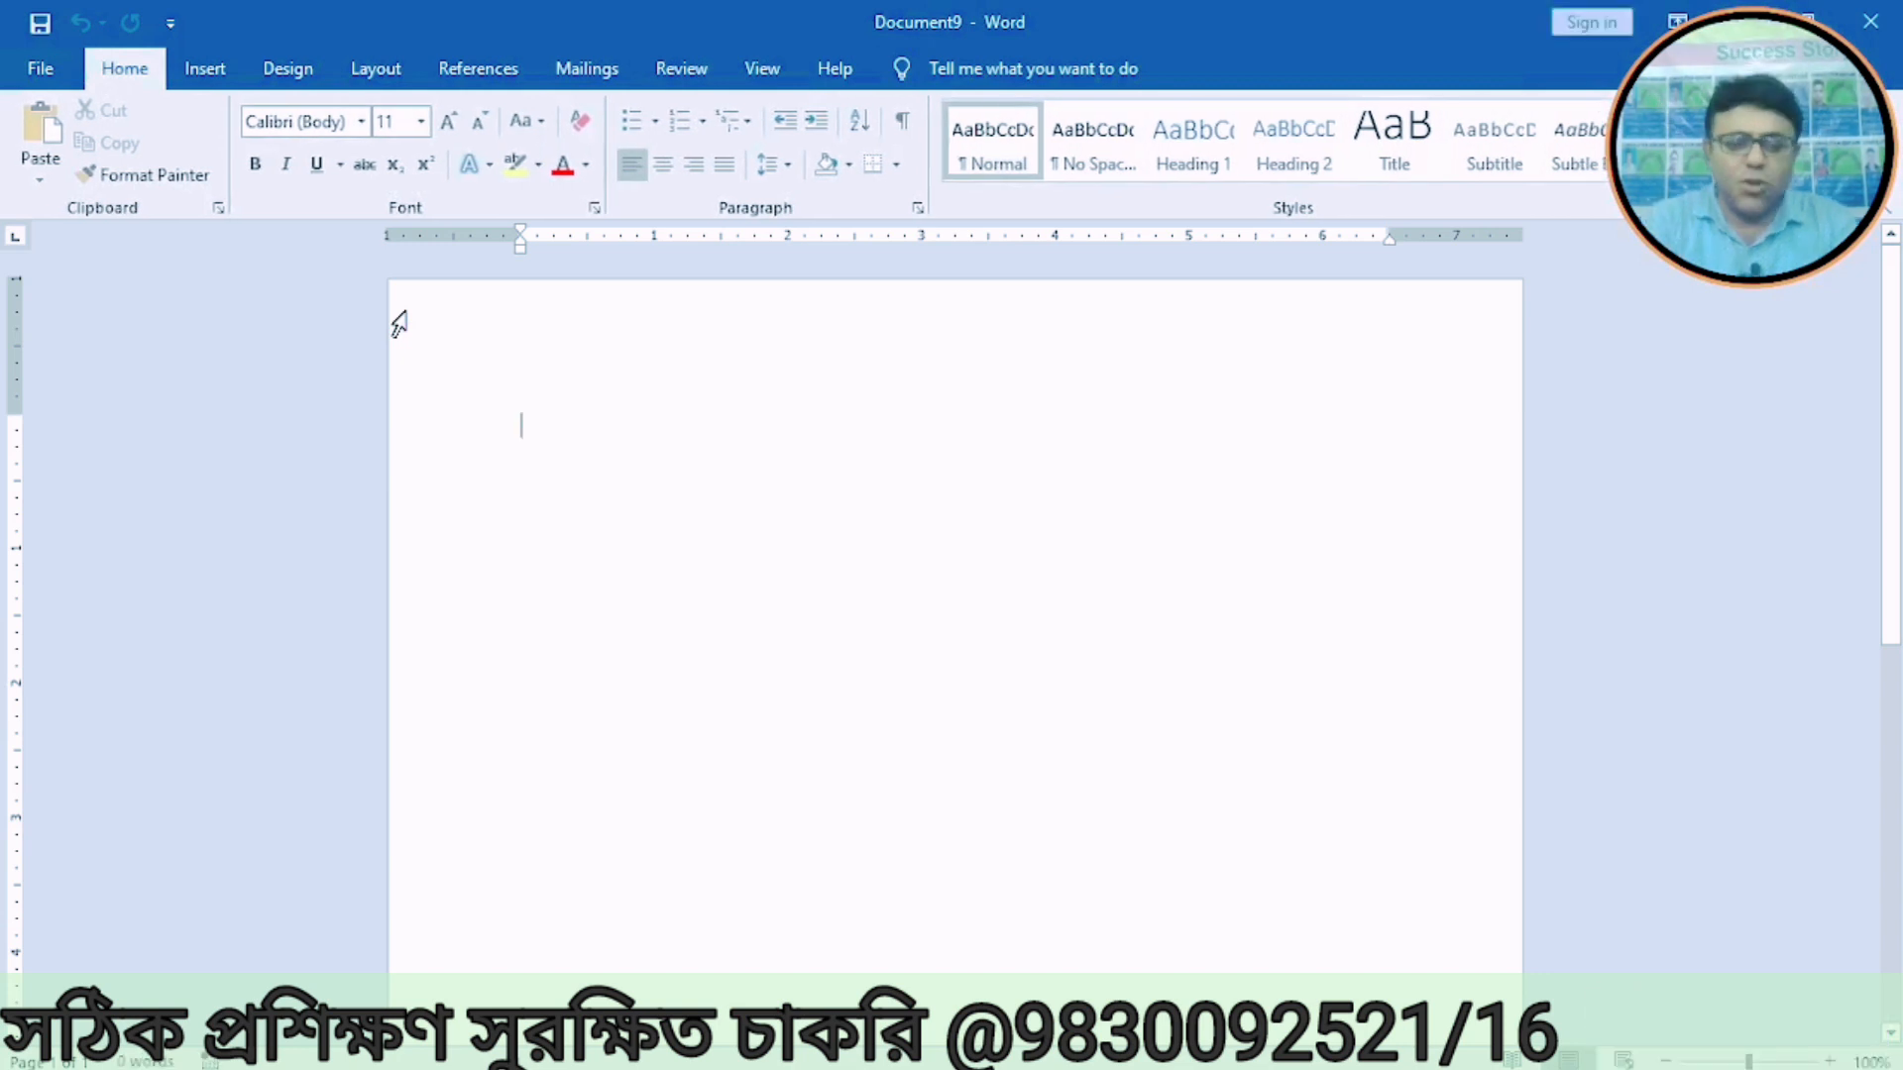
Step: Write the sentence "Calcutta is a big city." in the blank document
type("cal")
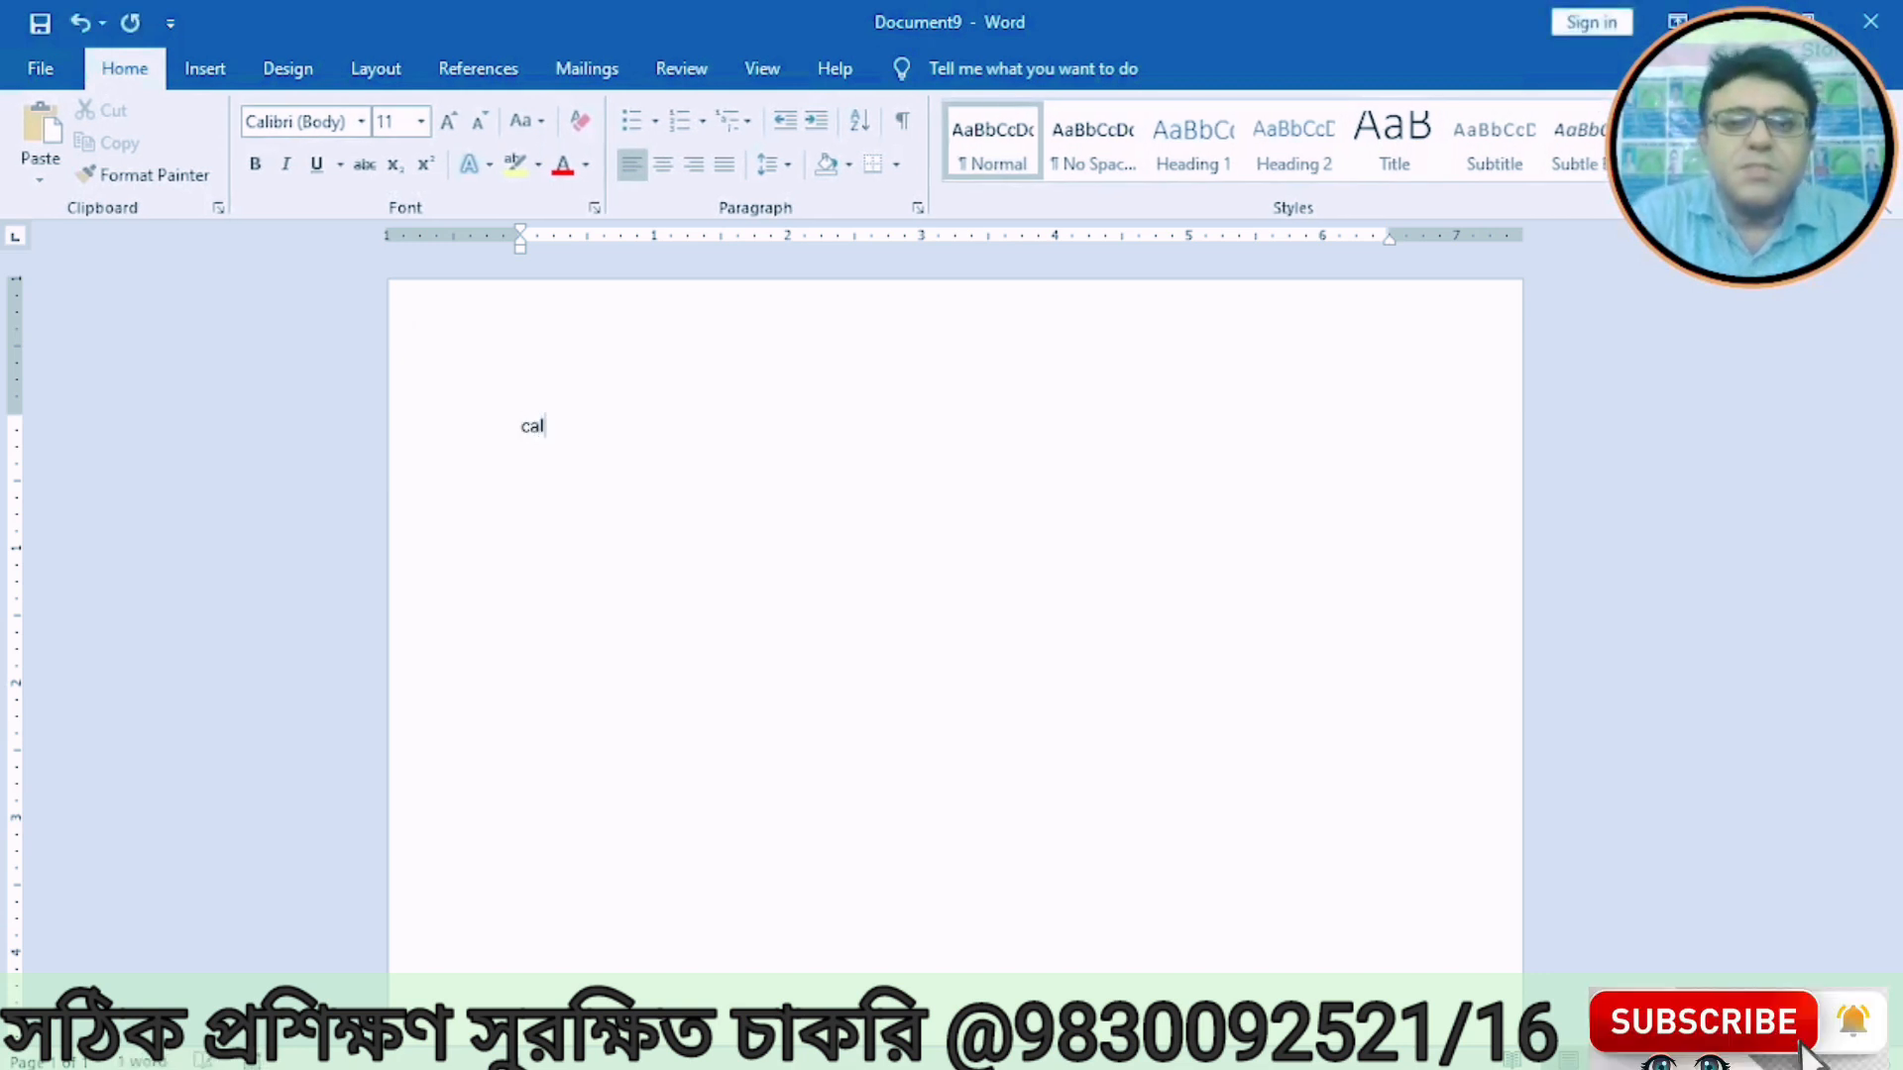
type("cu")
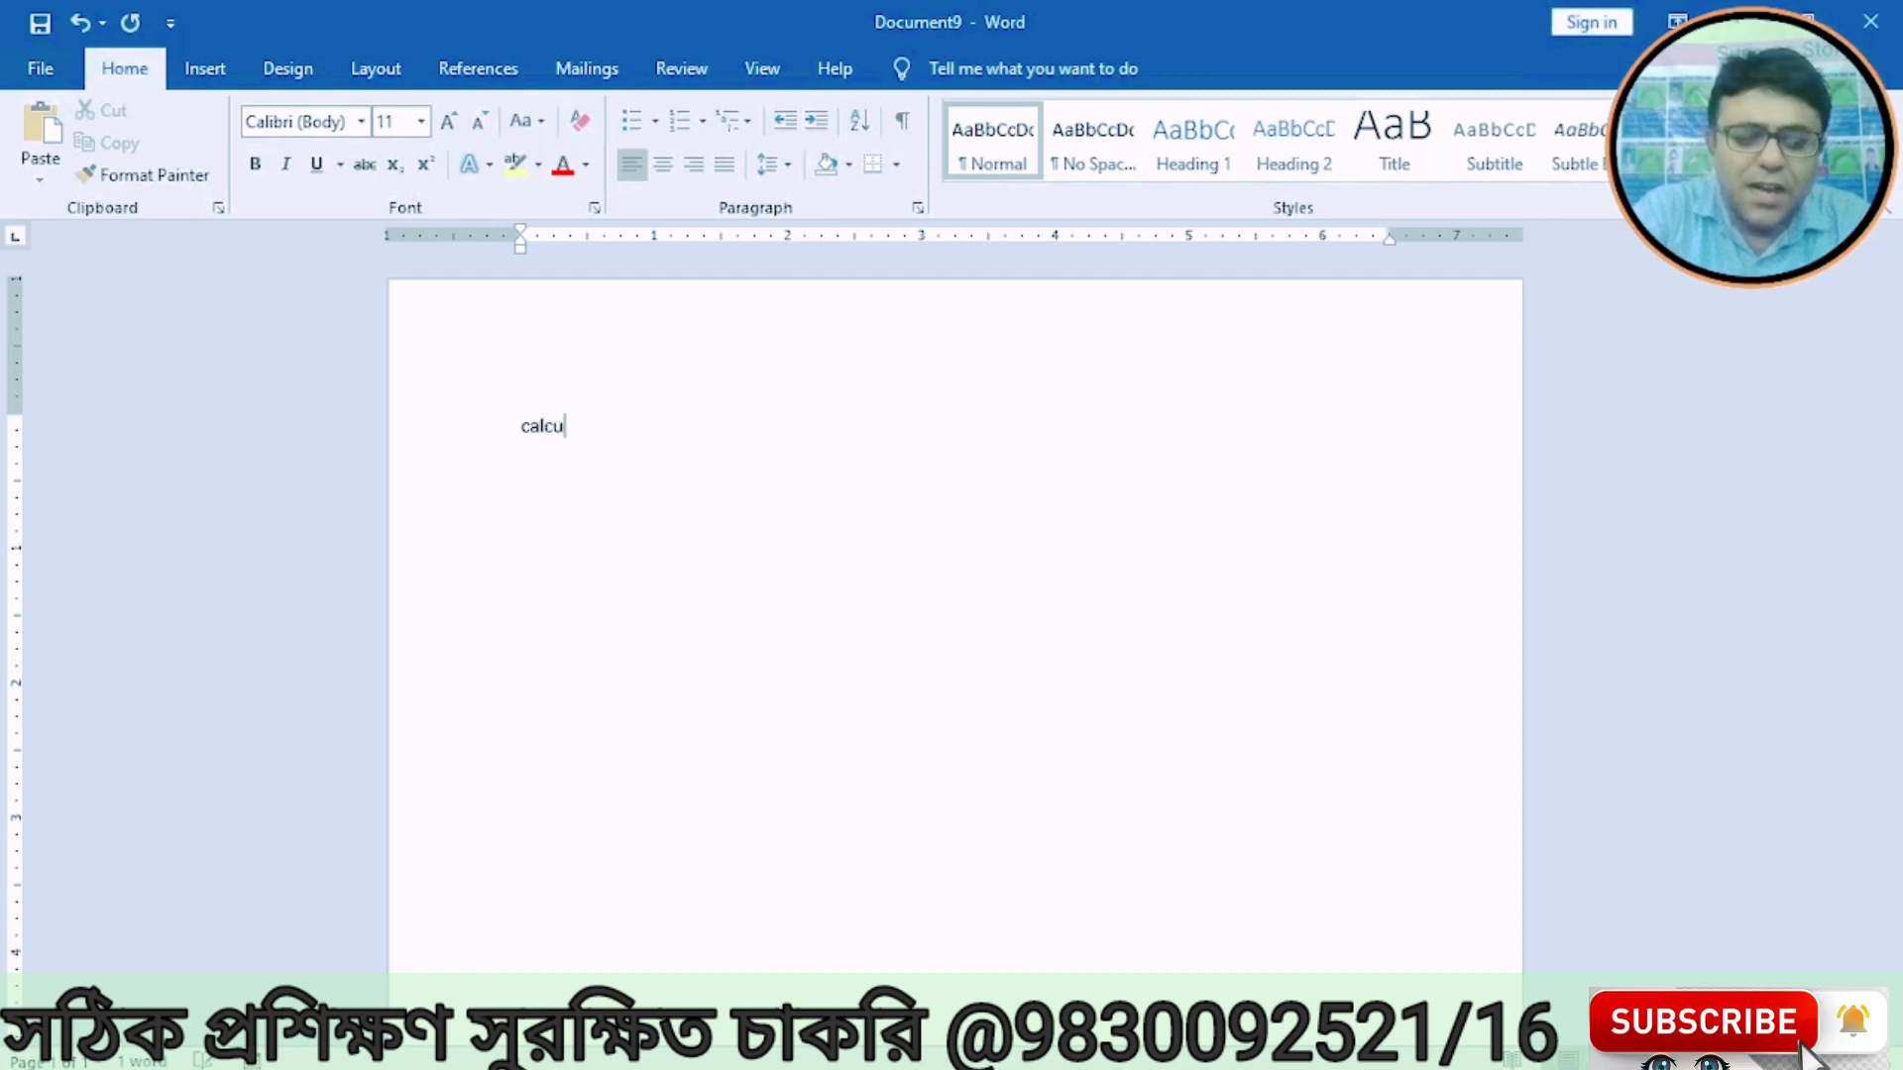
type("tta i")
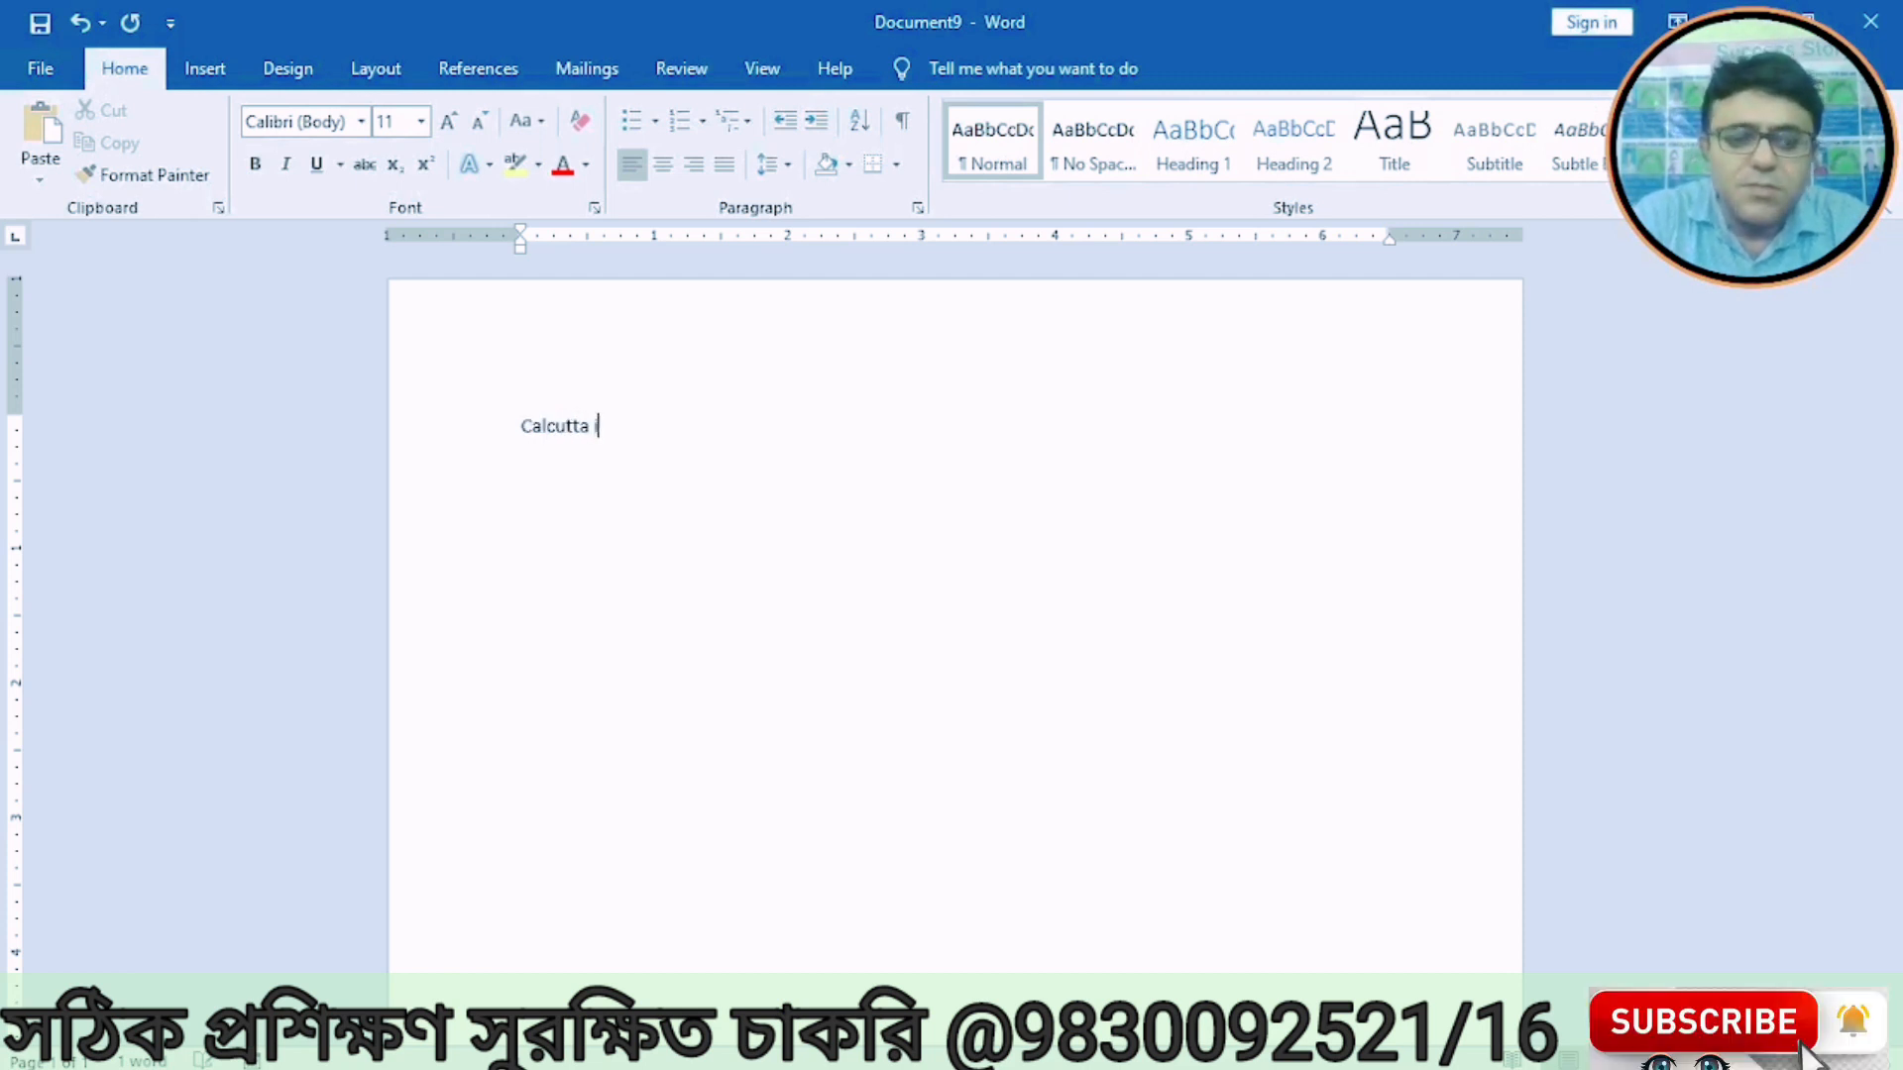
type("s a ")
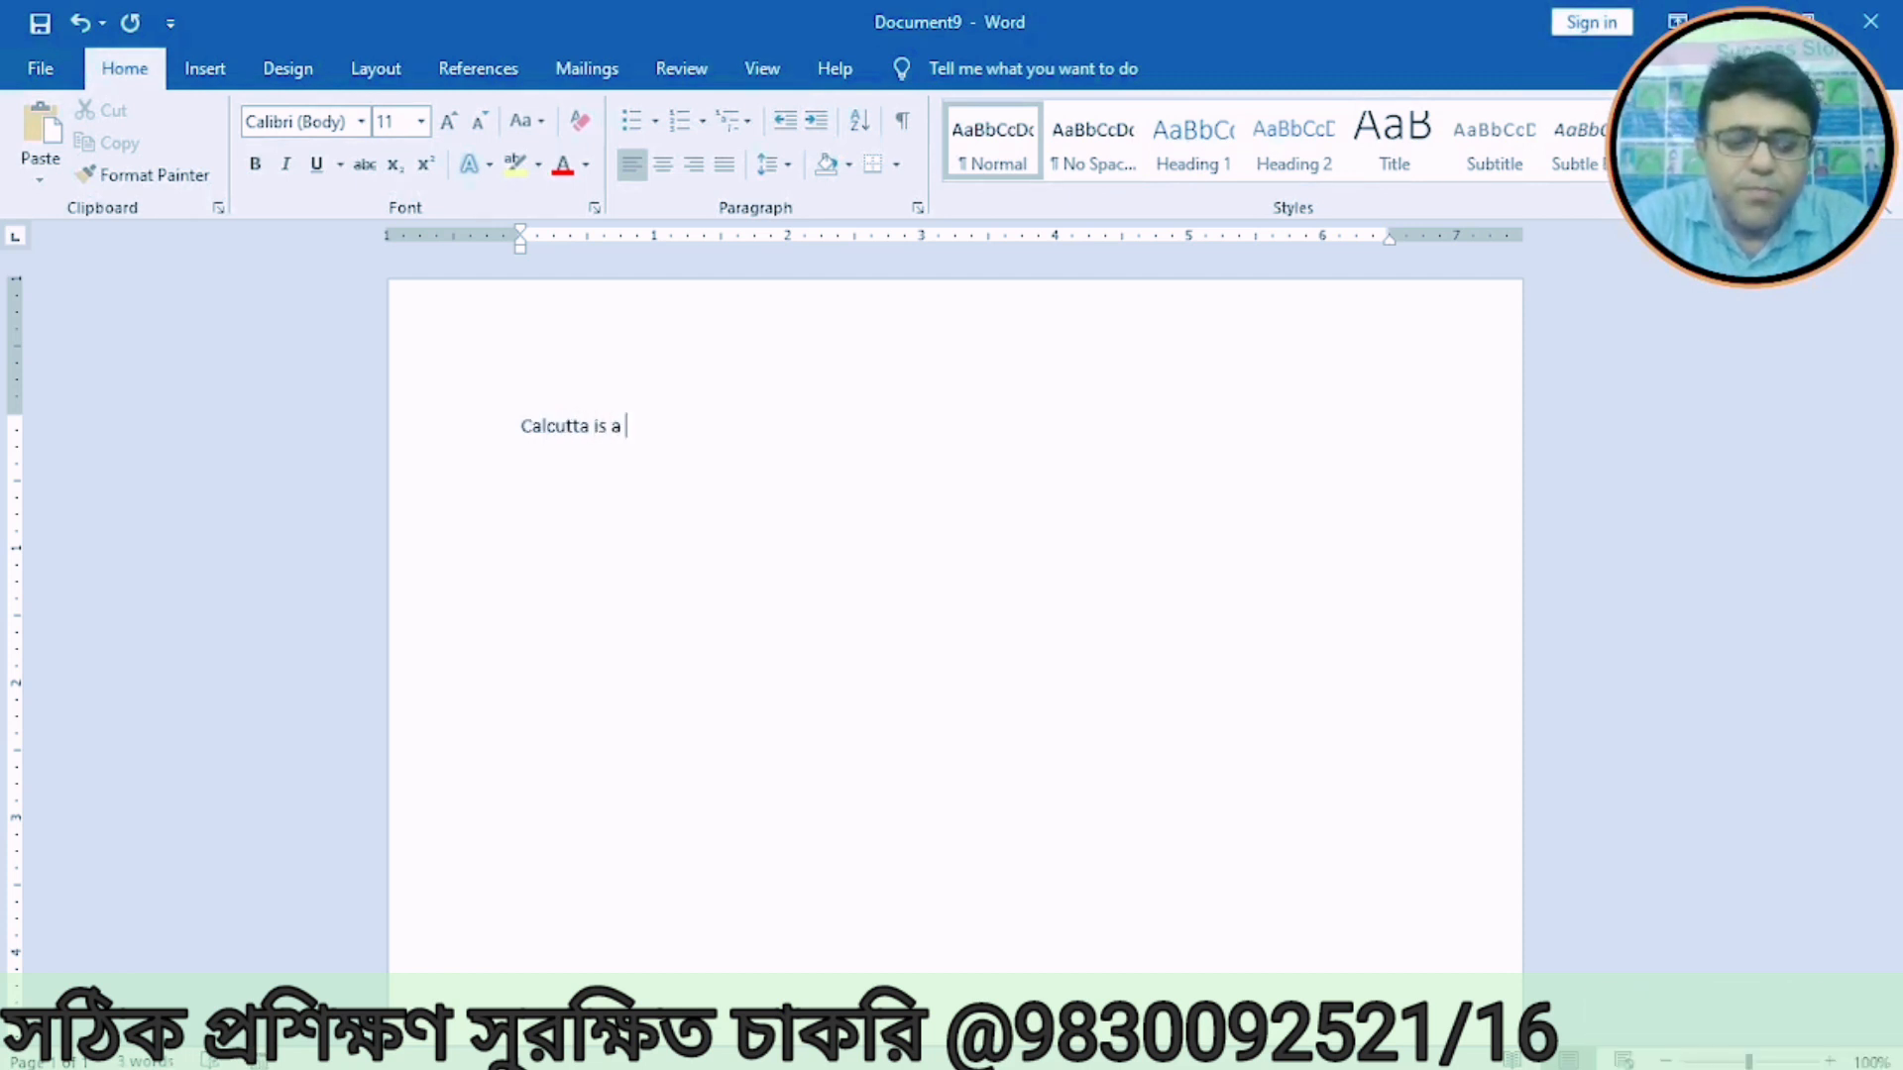
type("big city")
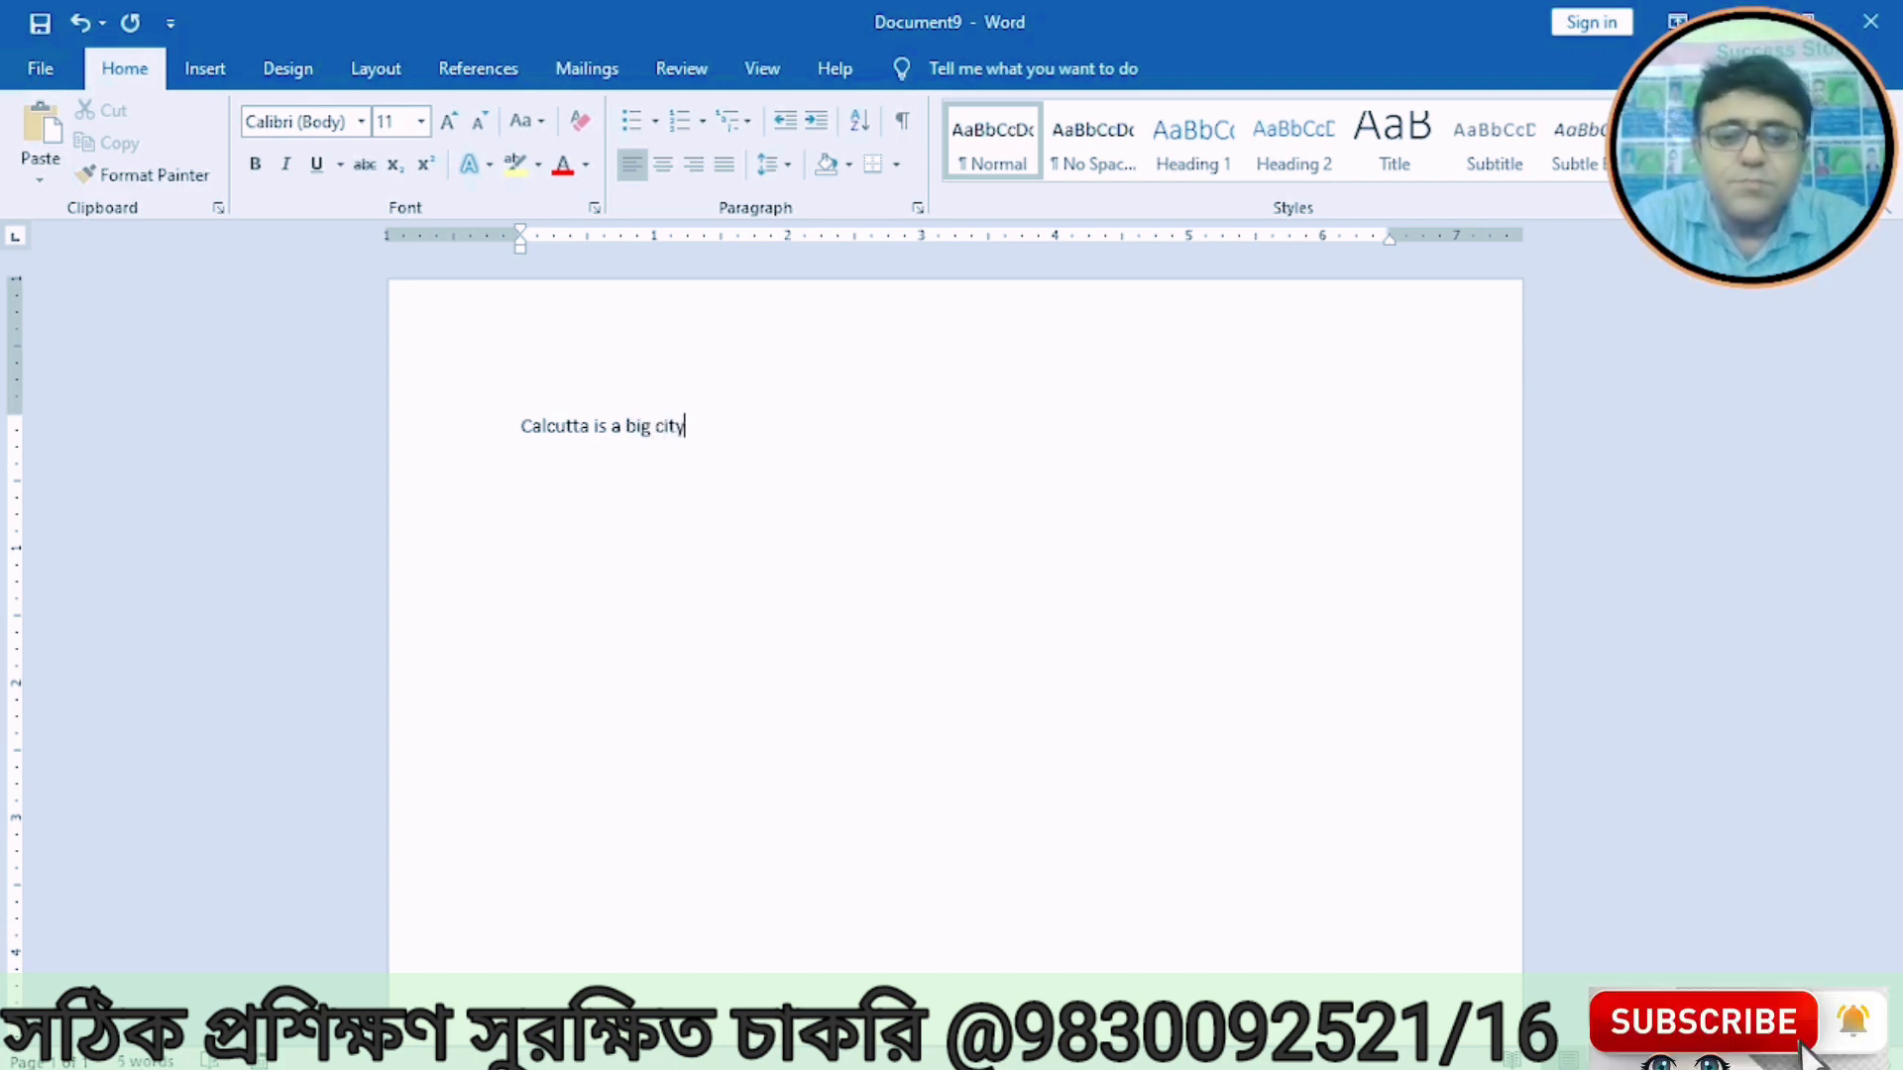
type(".")
Step: Start a second sentence with "Calcutta" on the same line and separate it from the first sentence with a space
type("Ca")
type("l")
type("cutta is")
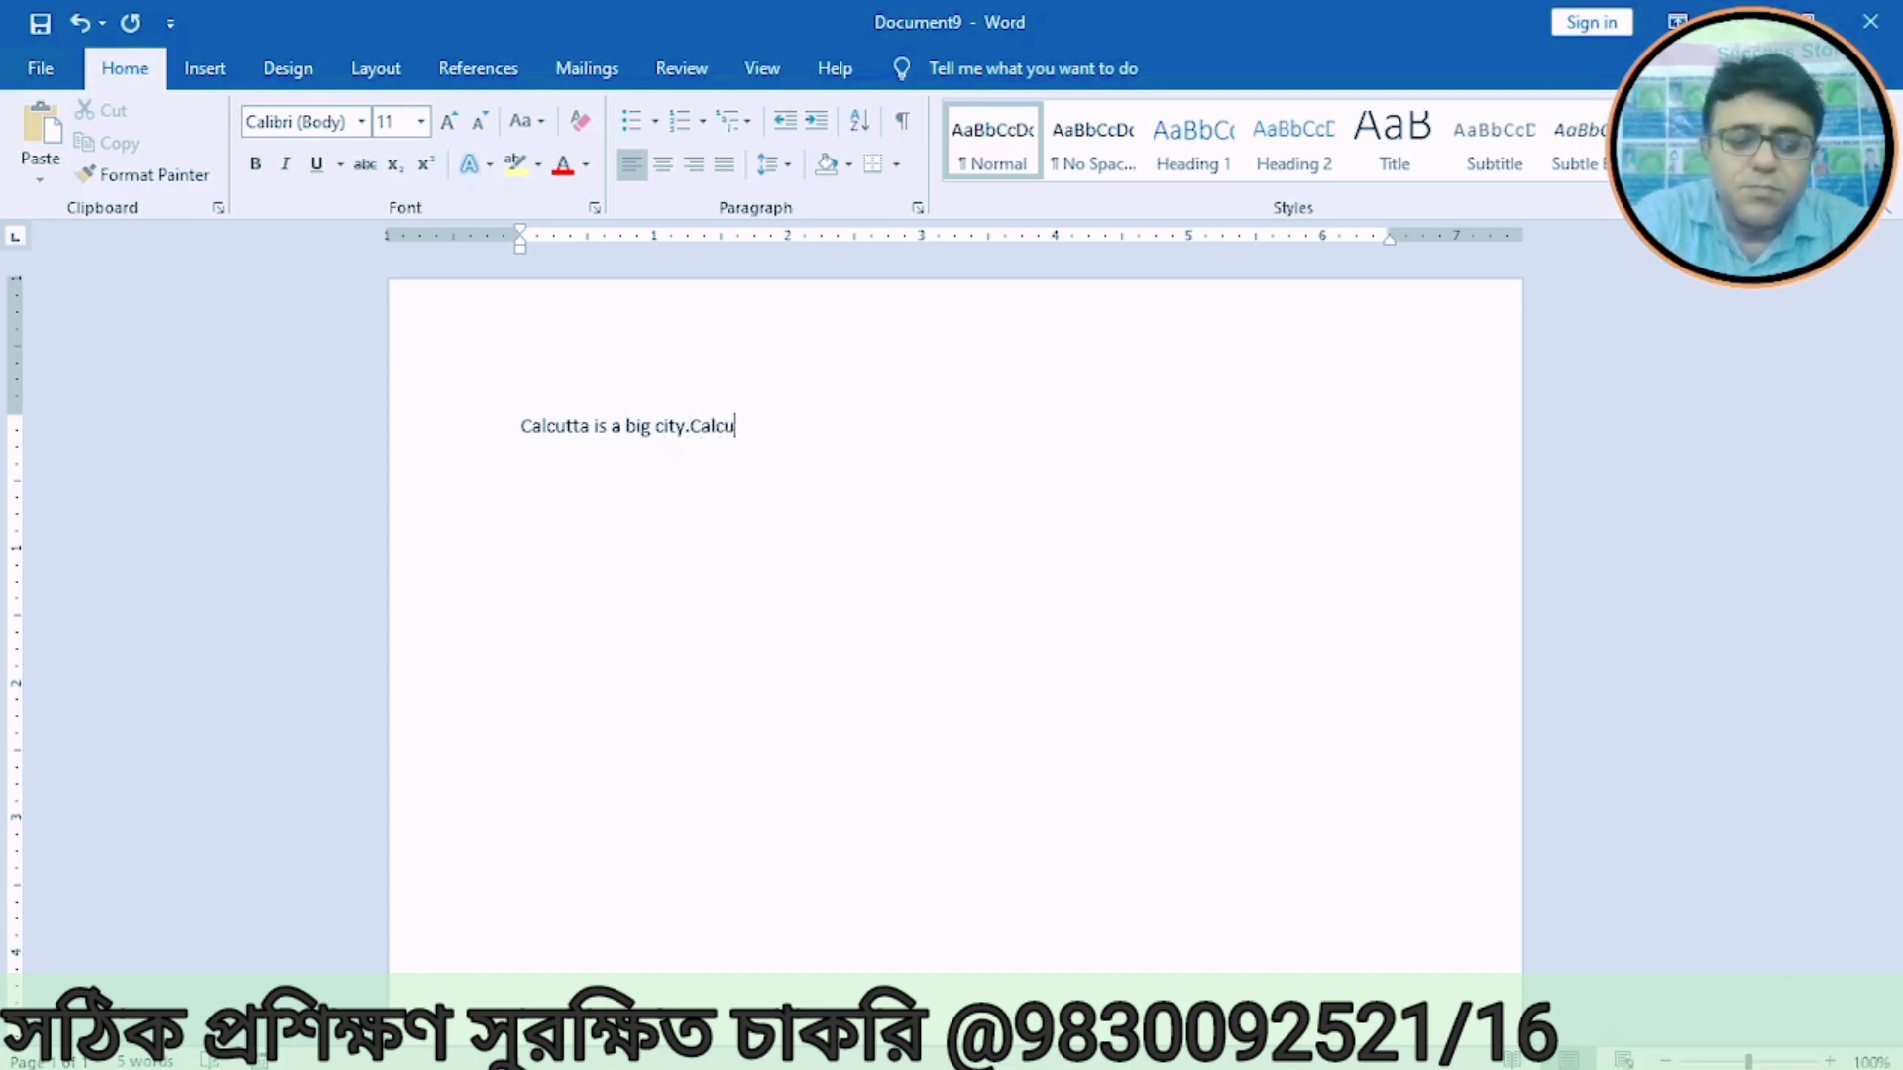
key("BackSpace")
key("BackSpace")
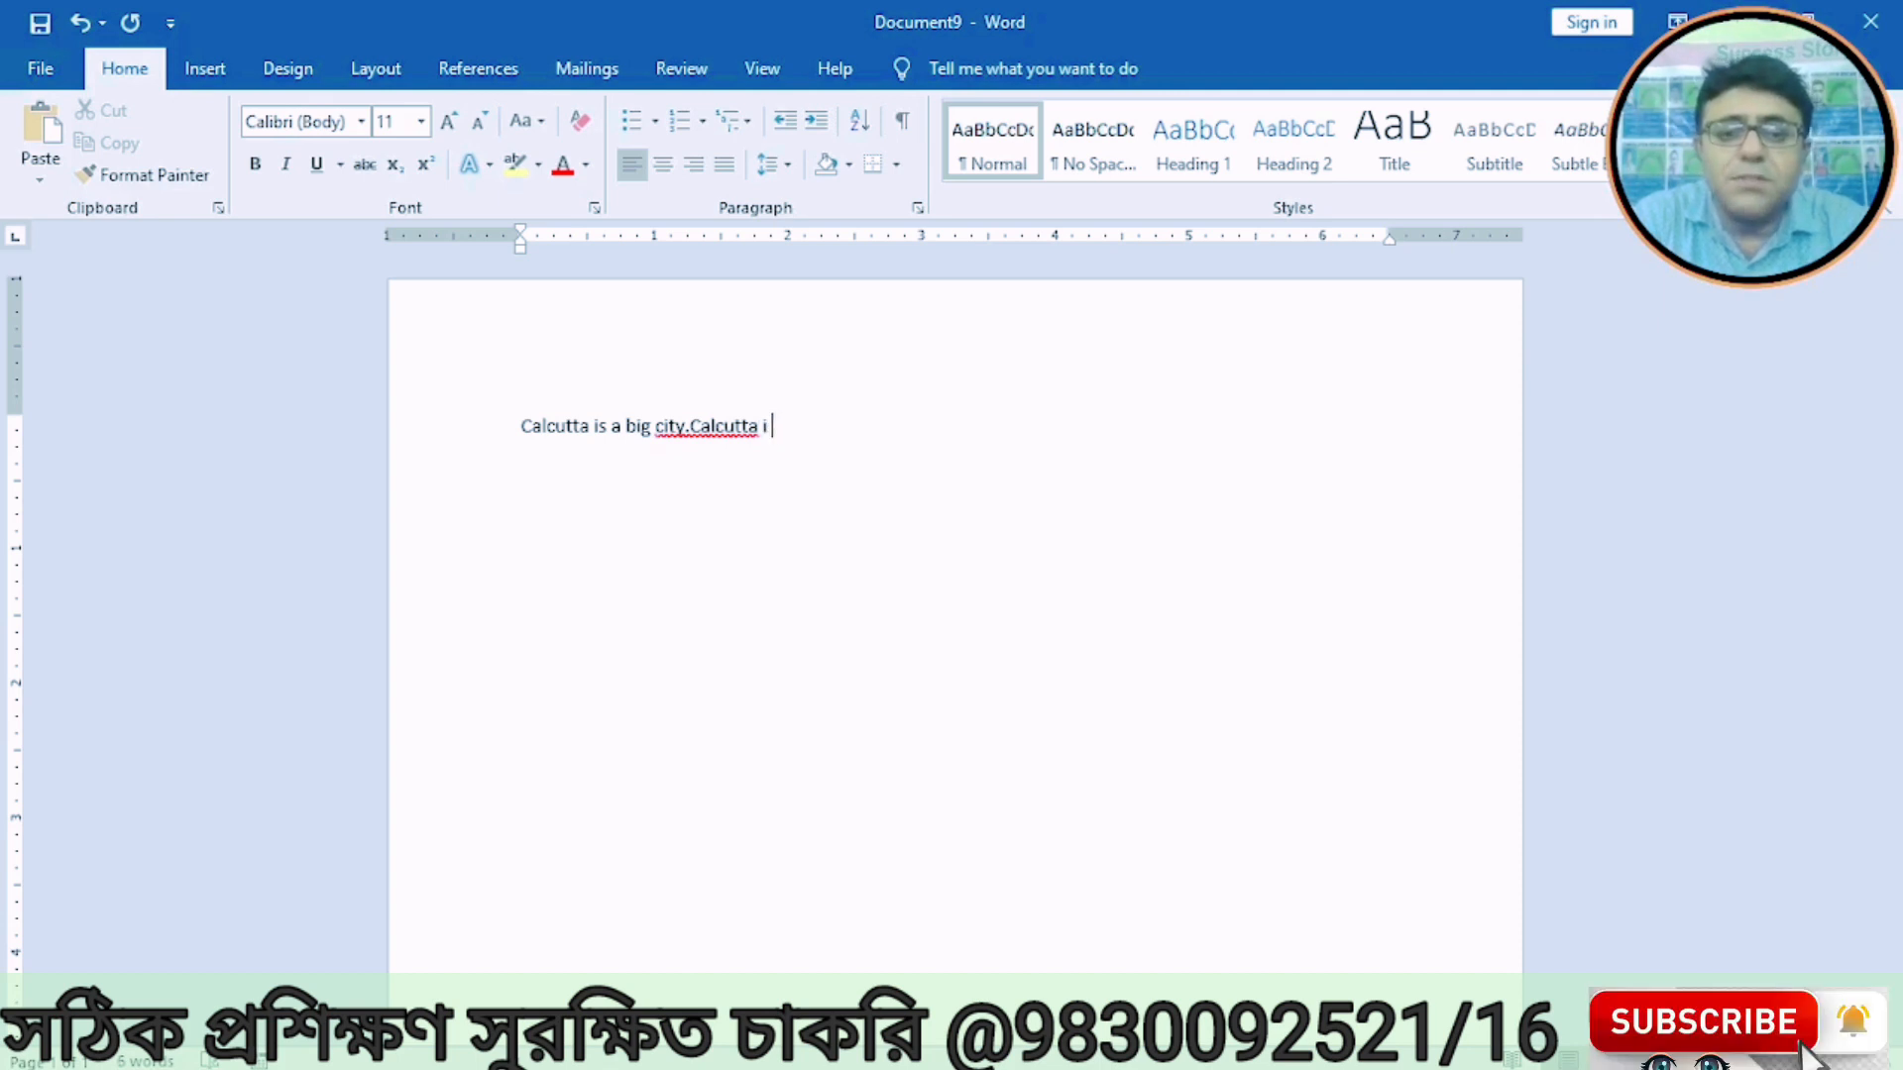
key("Left")
key("Left")
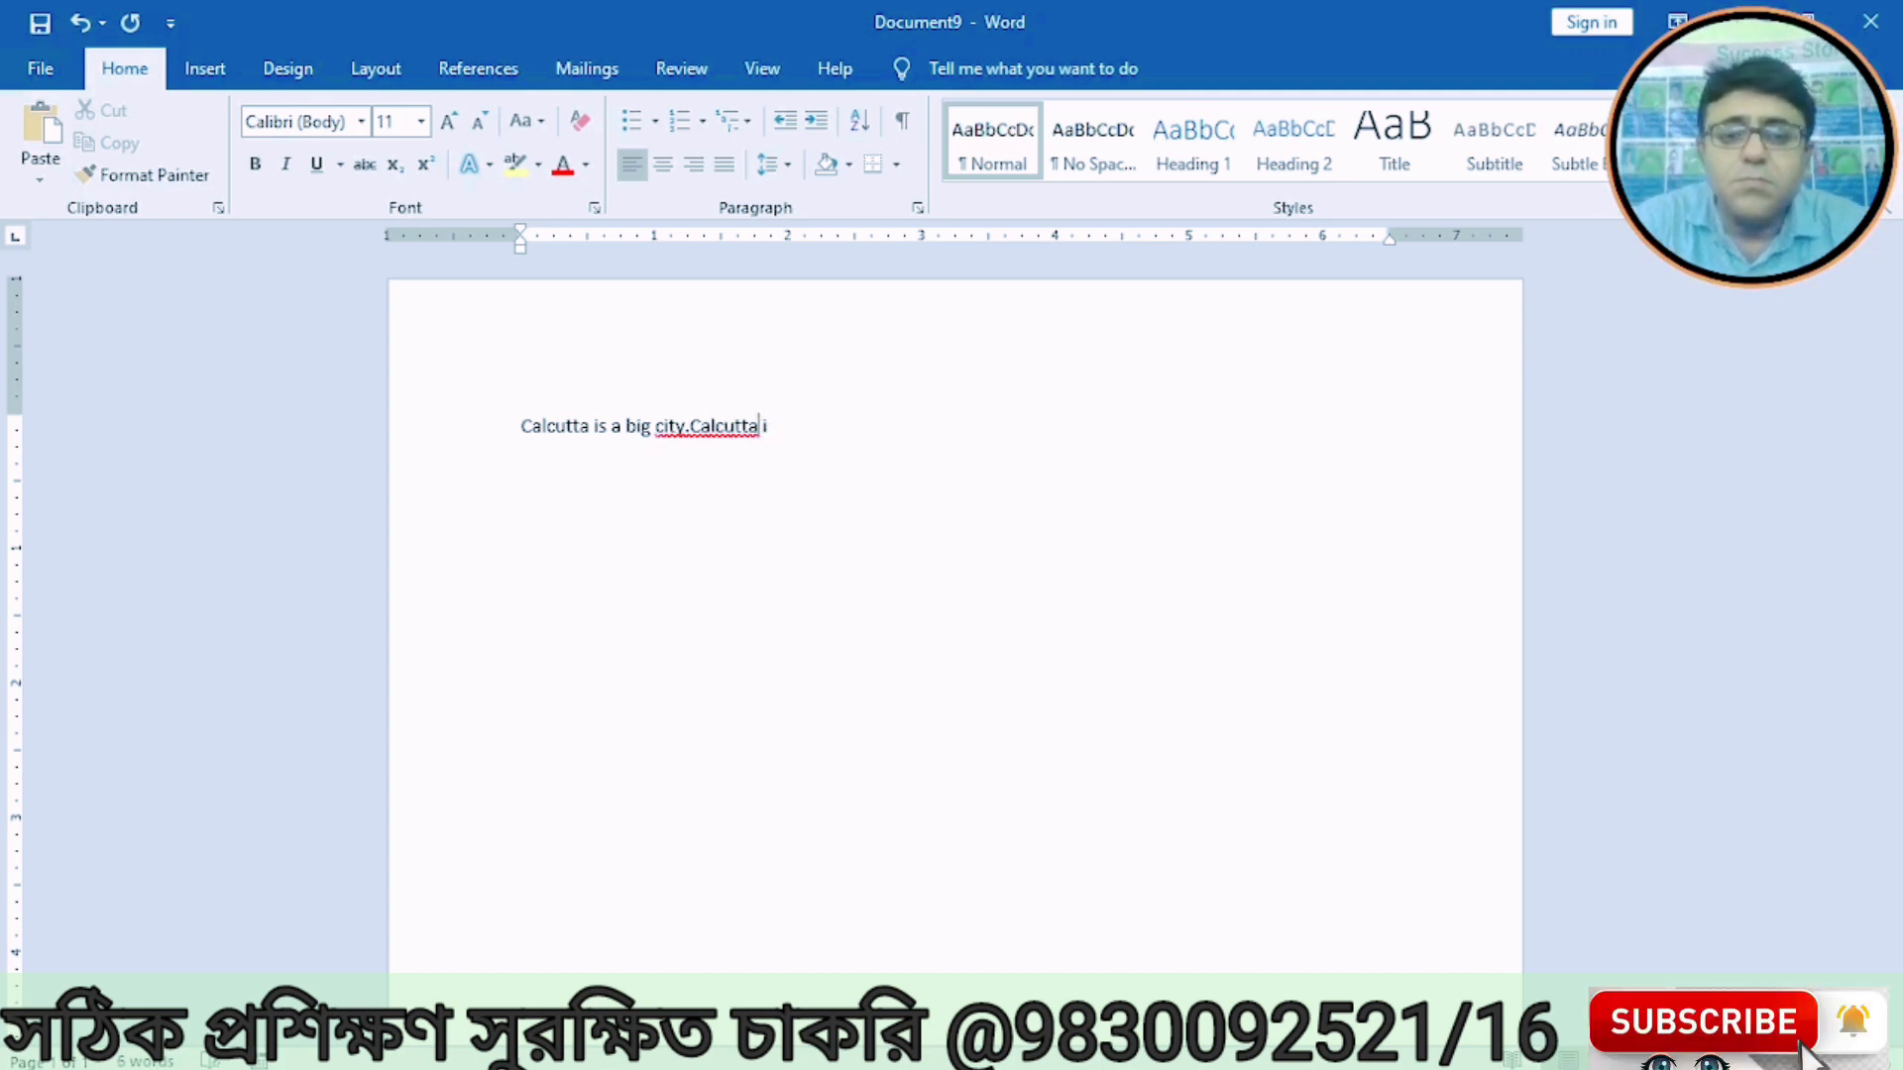
key("Left")
key("Left")
key("Left")
key("Left")
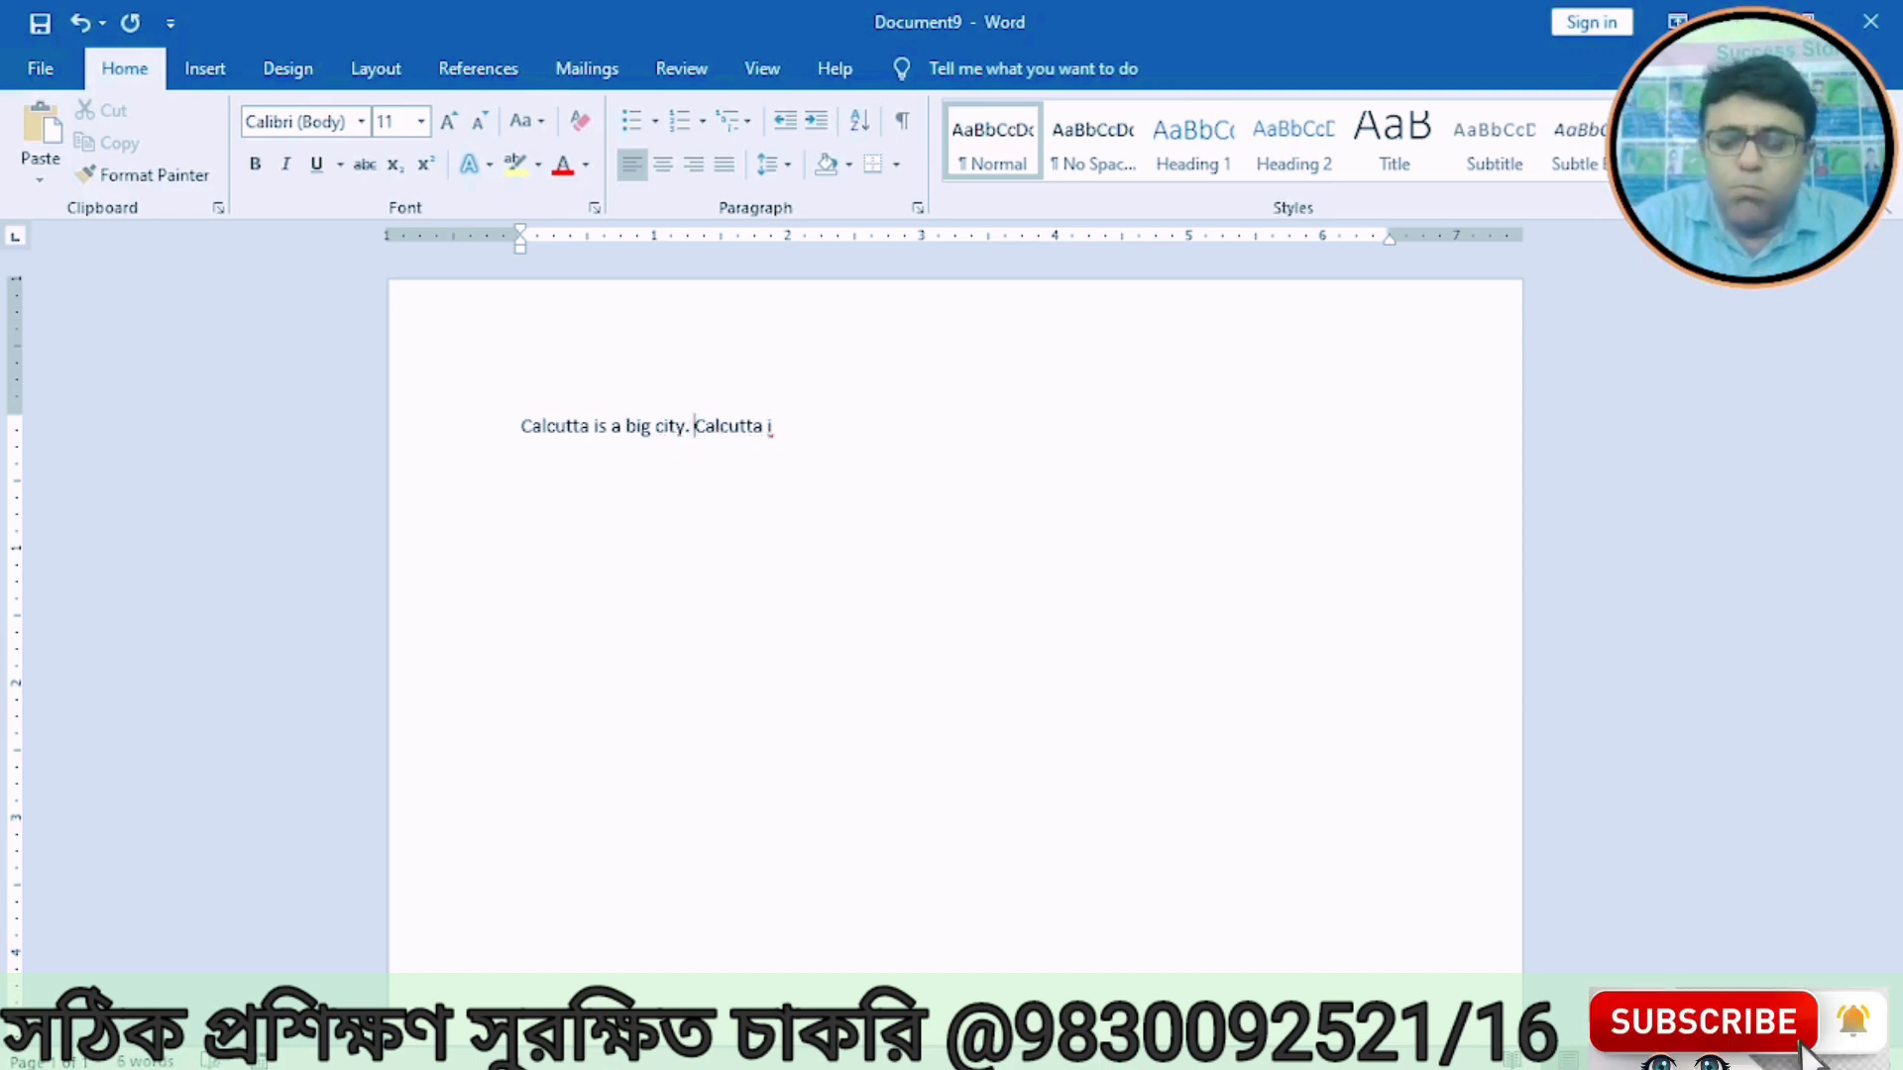
Step: Complete the second sentence as "Calcutta is known as city of joy." and start a new paragraph
key("Right")
key("Right")
key("Right")
key("Right")
key("Right")
key("Right")
key("Right")
type("i")
key("BackSpace")
key("BackSpace")
key("BackSpace")
type("is known as city of joy")
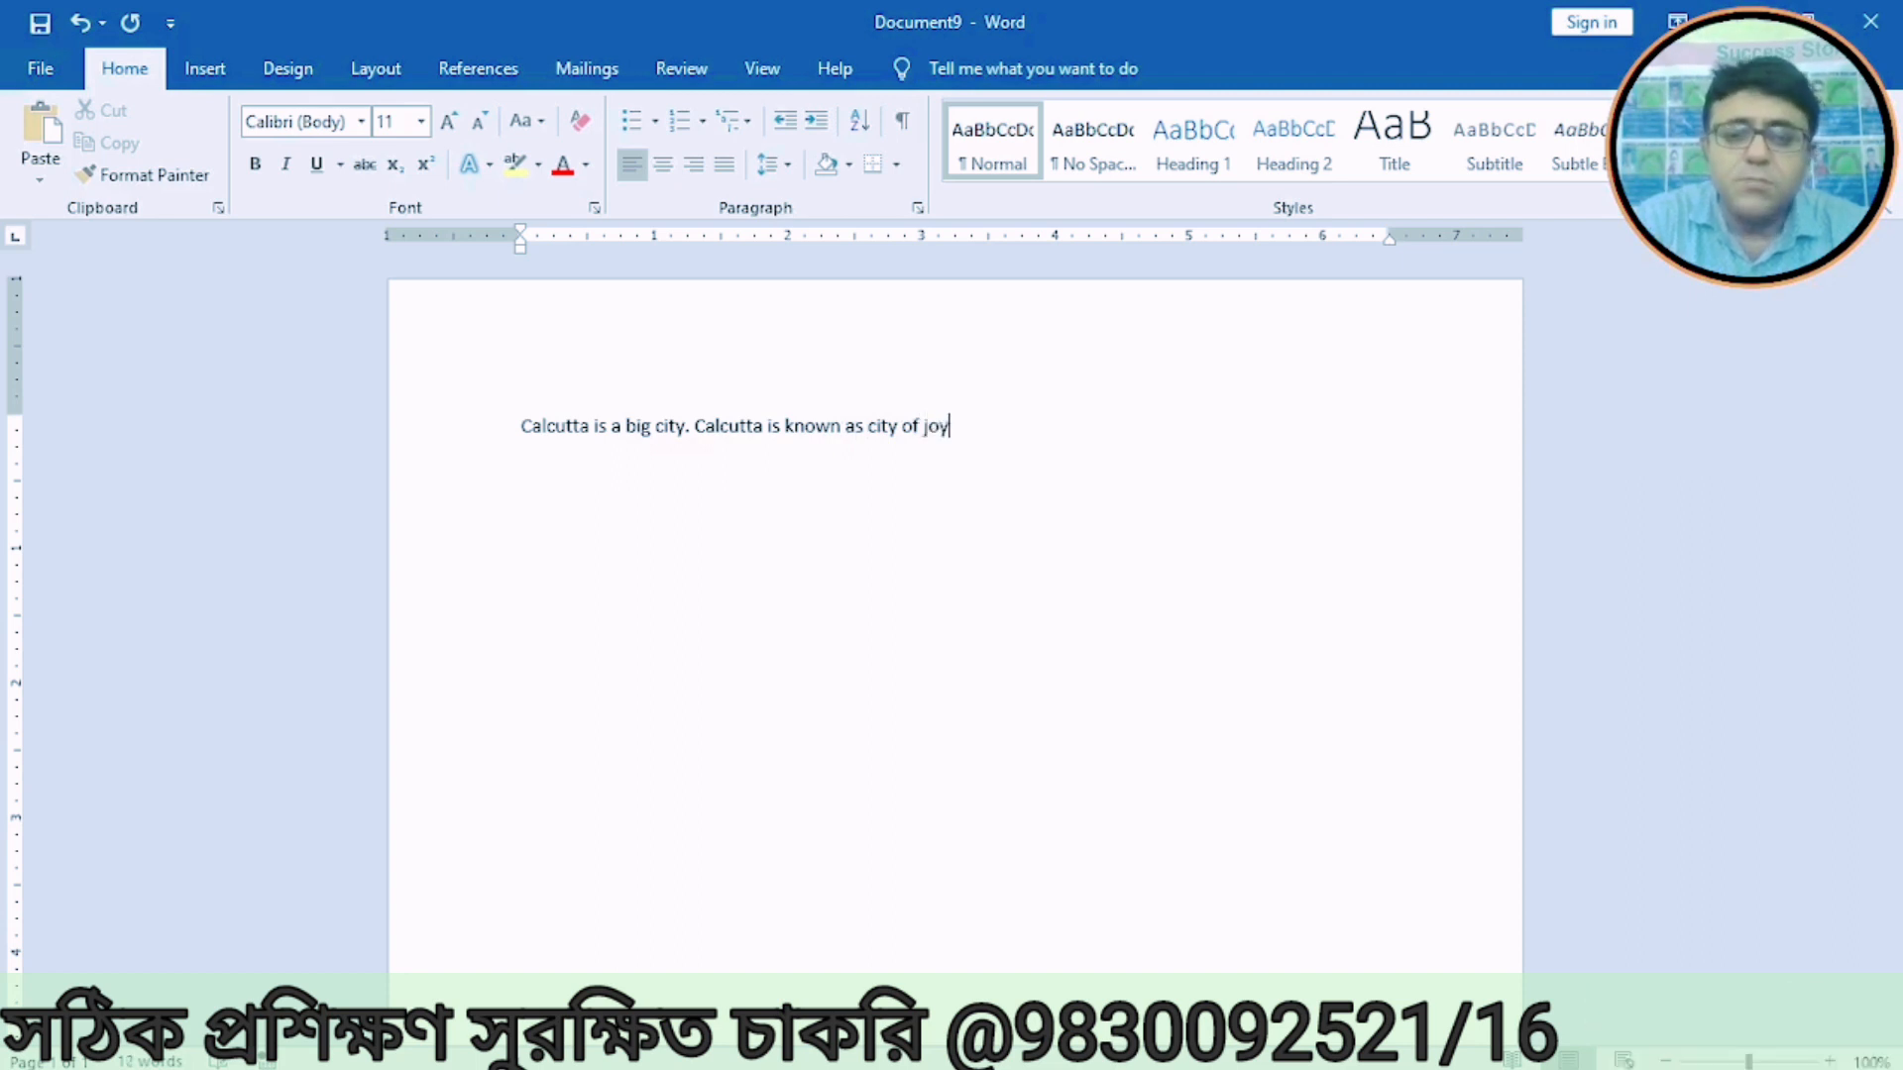
type(".")
key("Return")
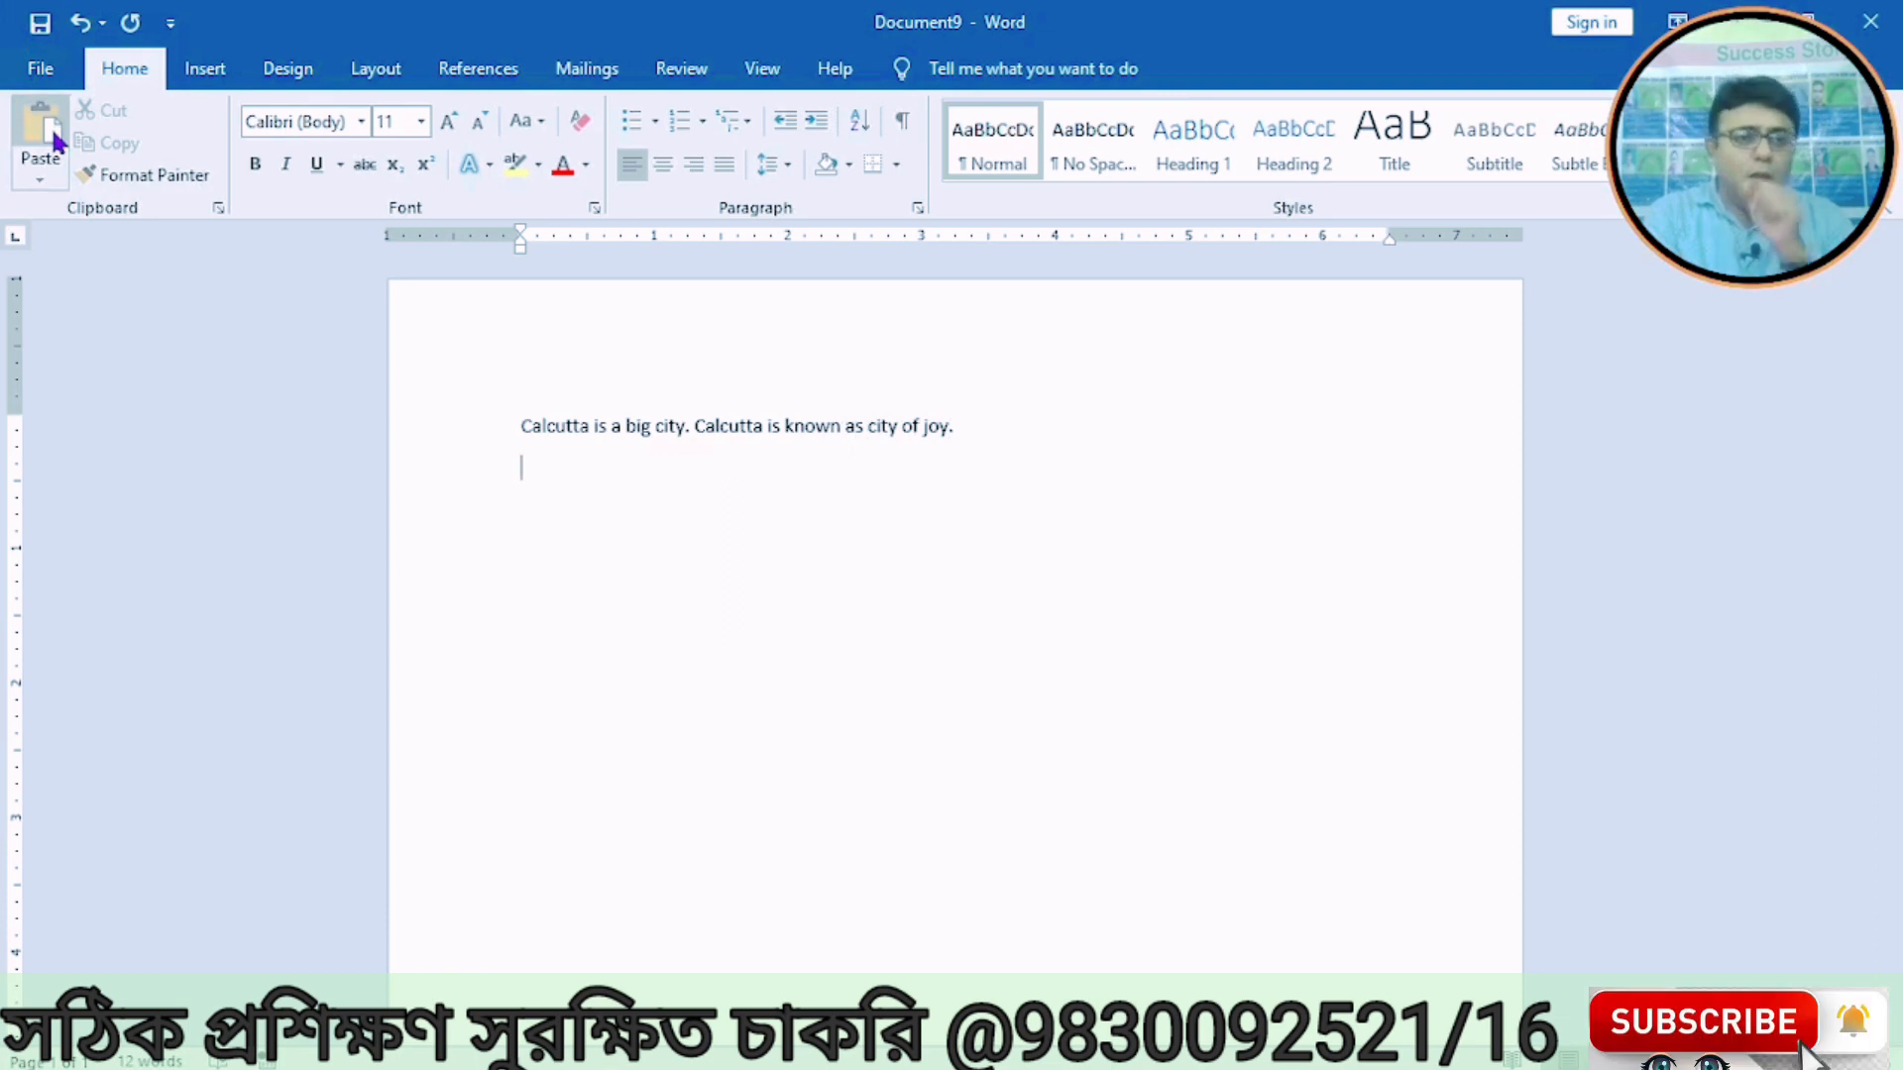
Step: Start saving the document under a new name and go to the macro folder on the Desktop
left_click(40, 71)
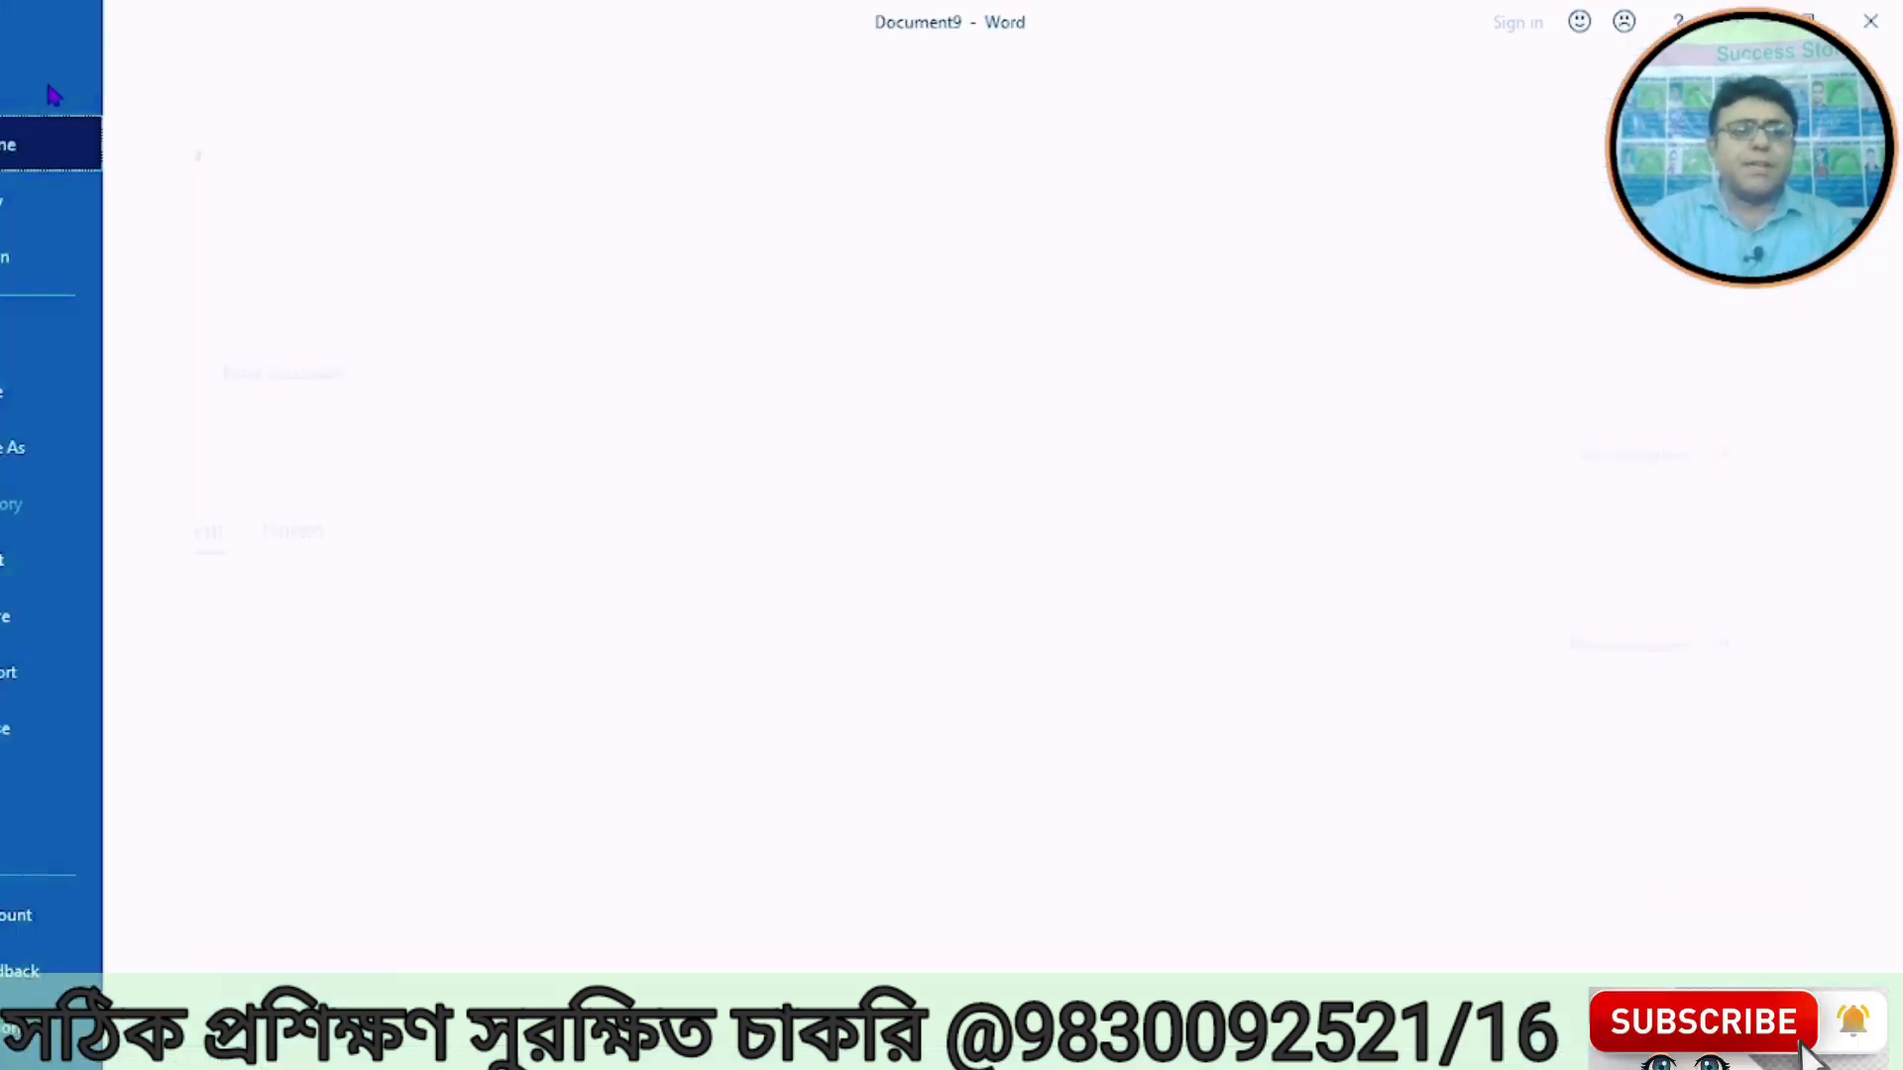
left_click(22, 444)
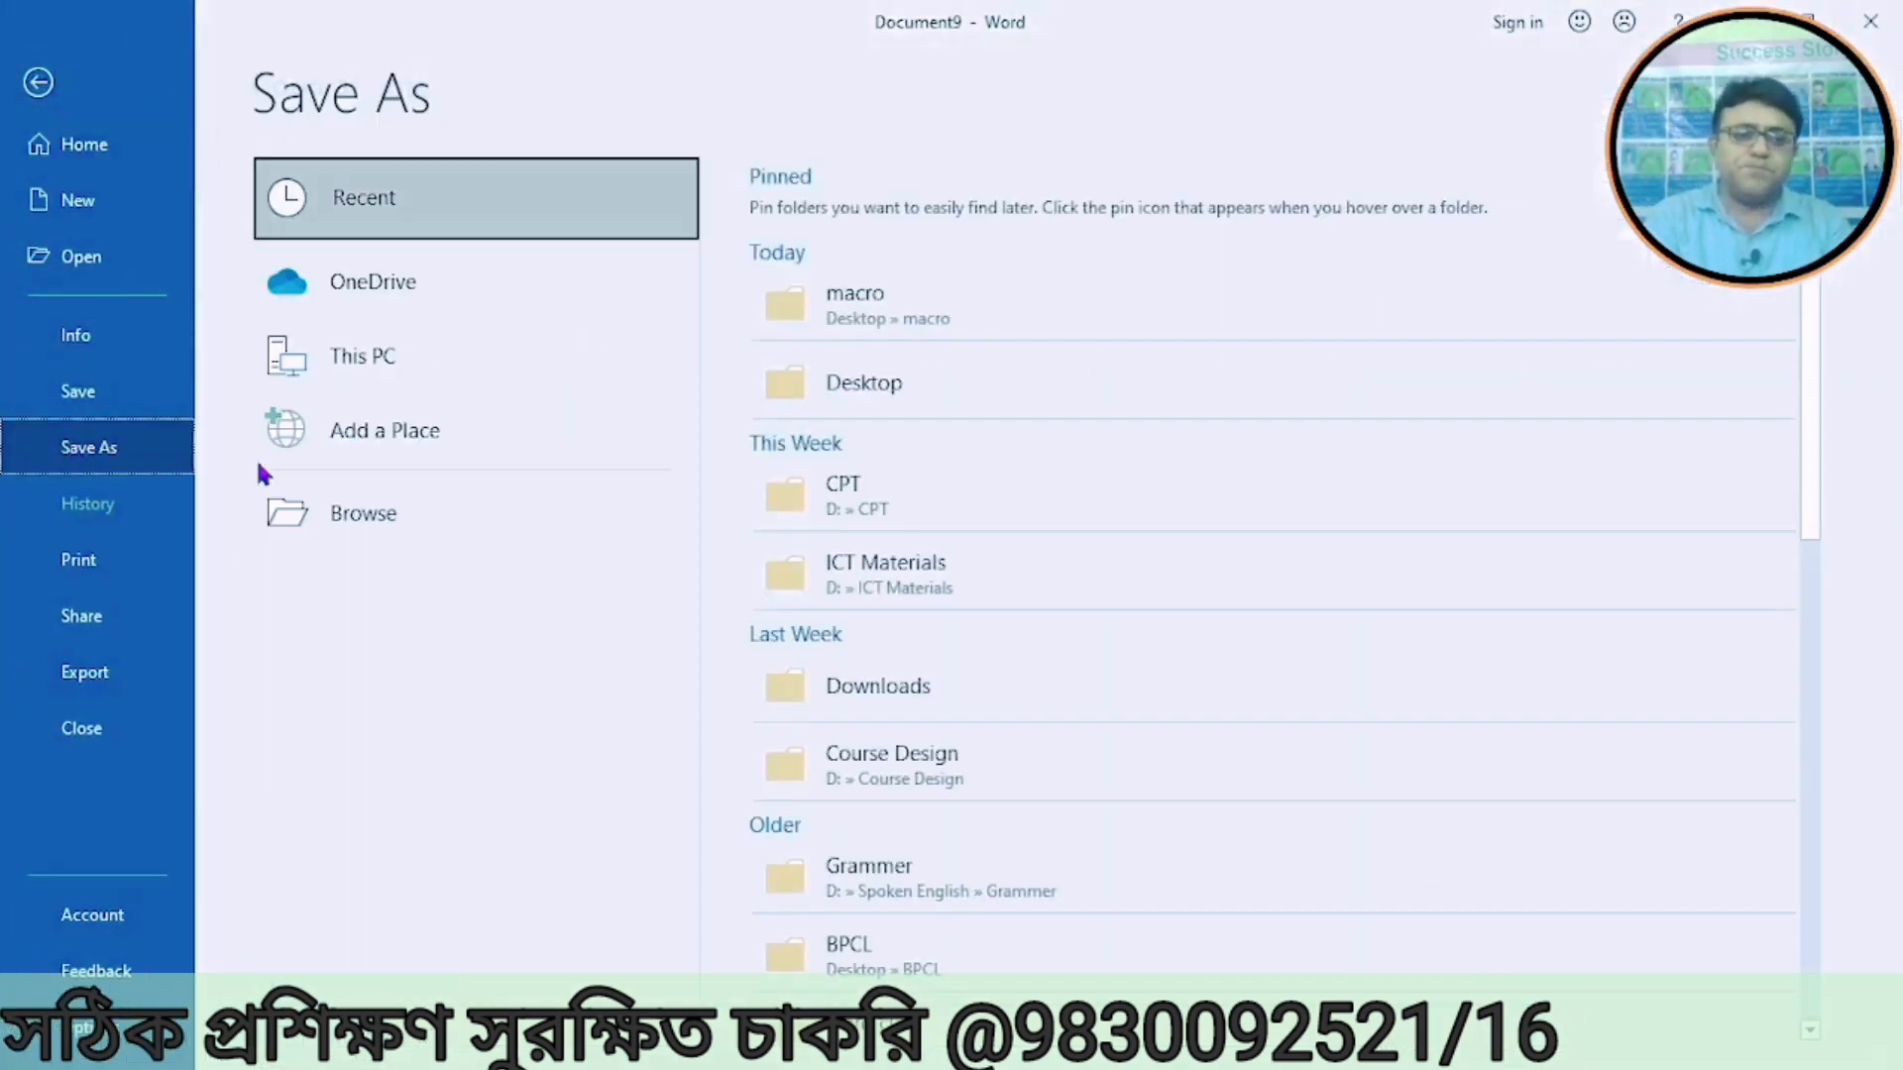
left_click(357, 351)
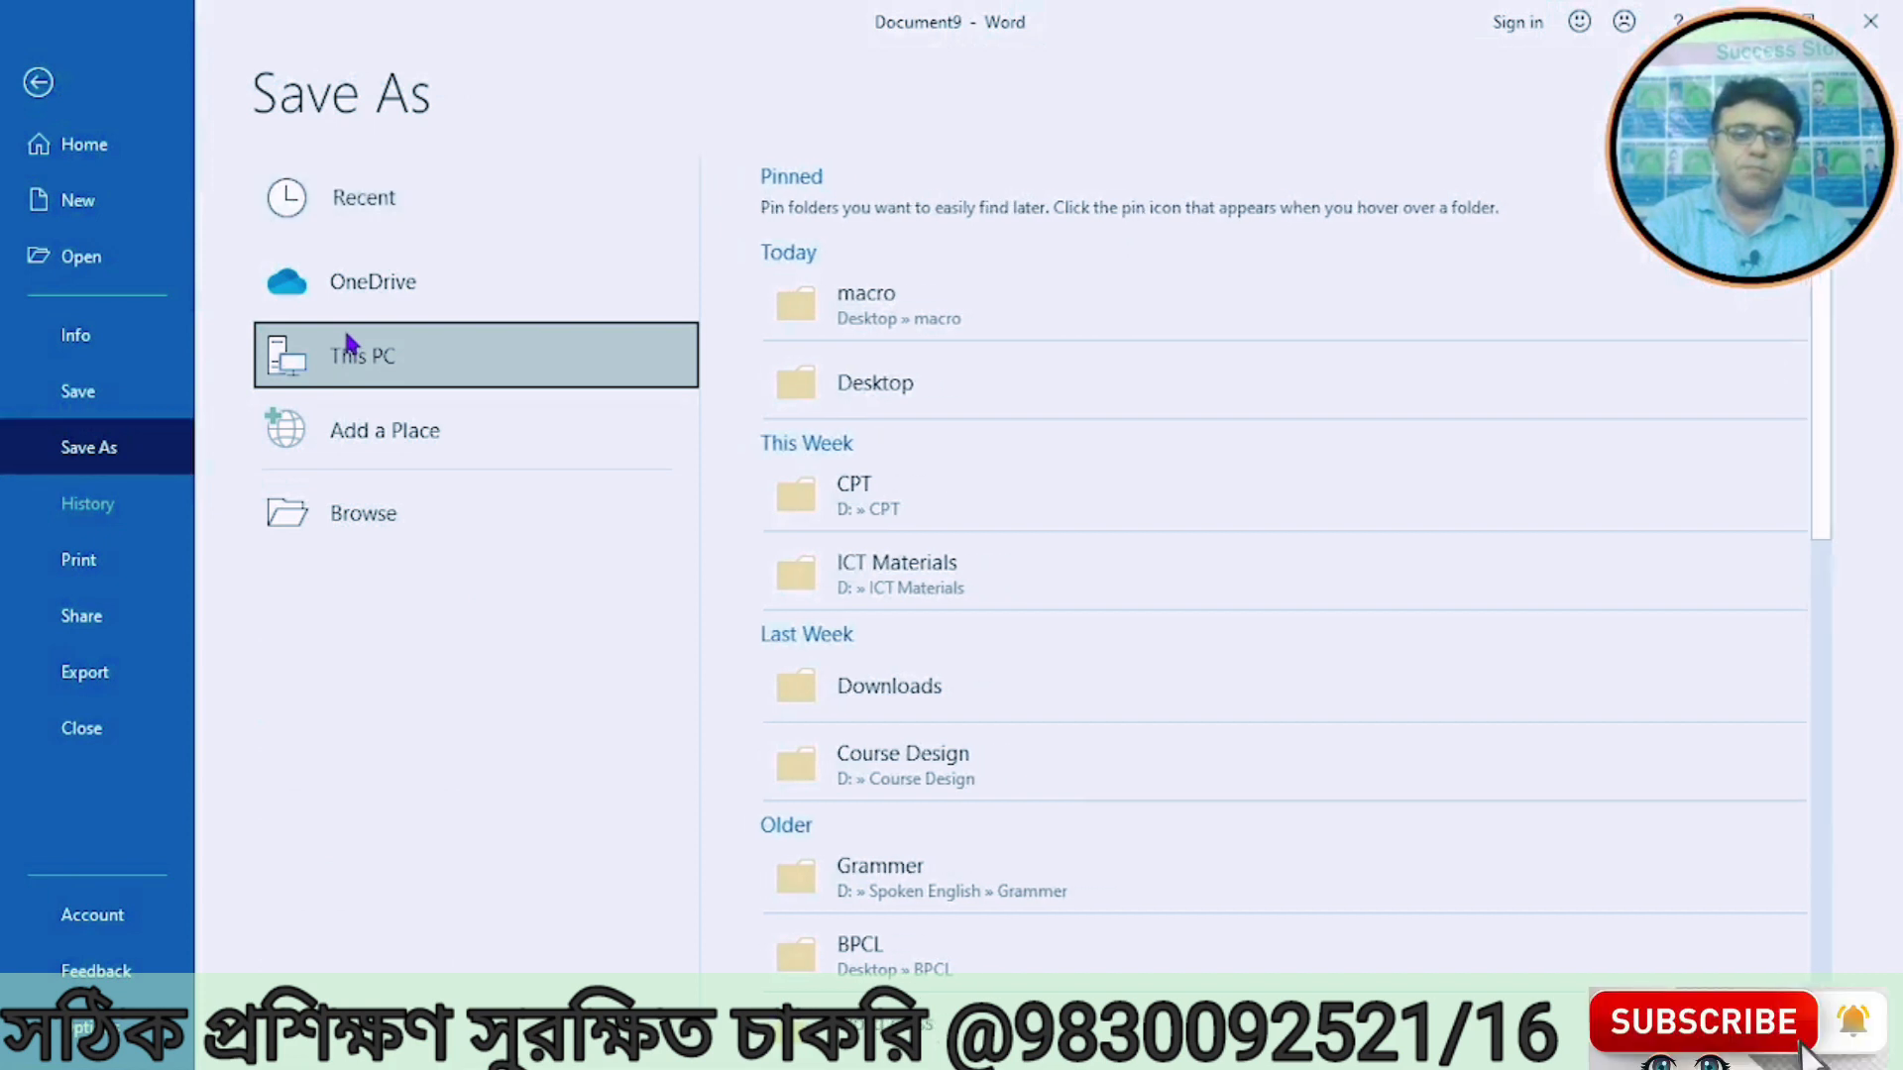
left_click(349, 518)
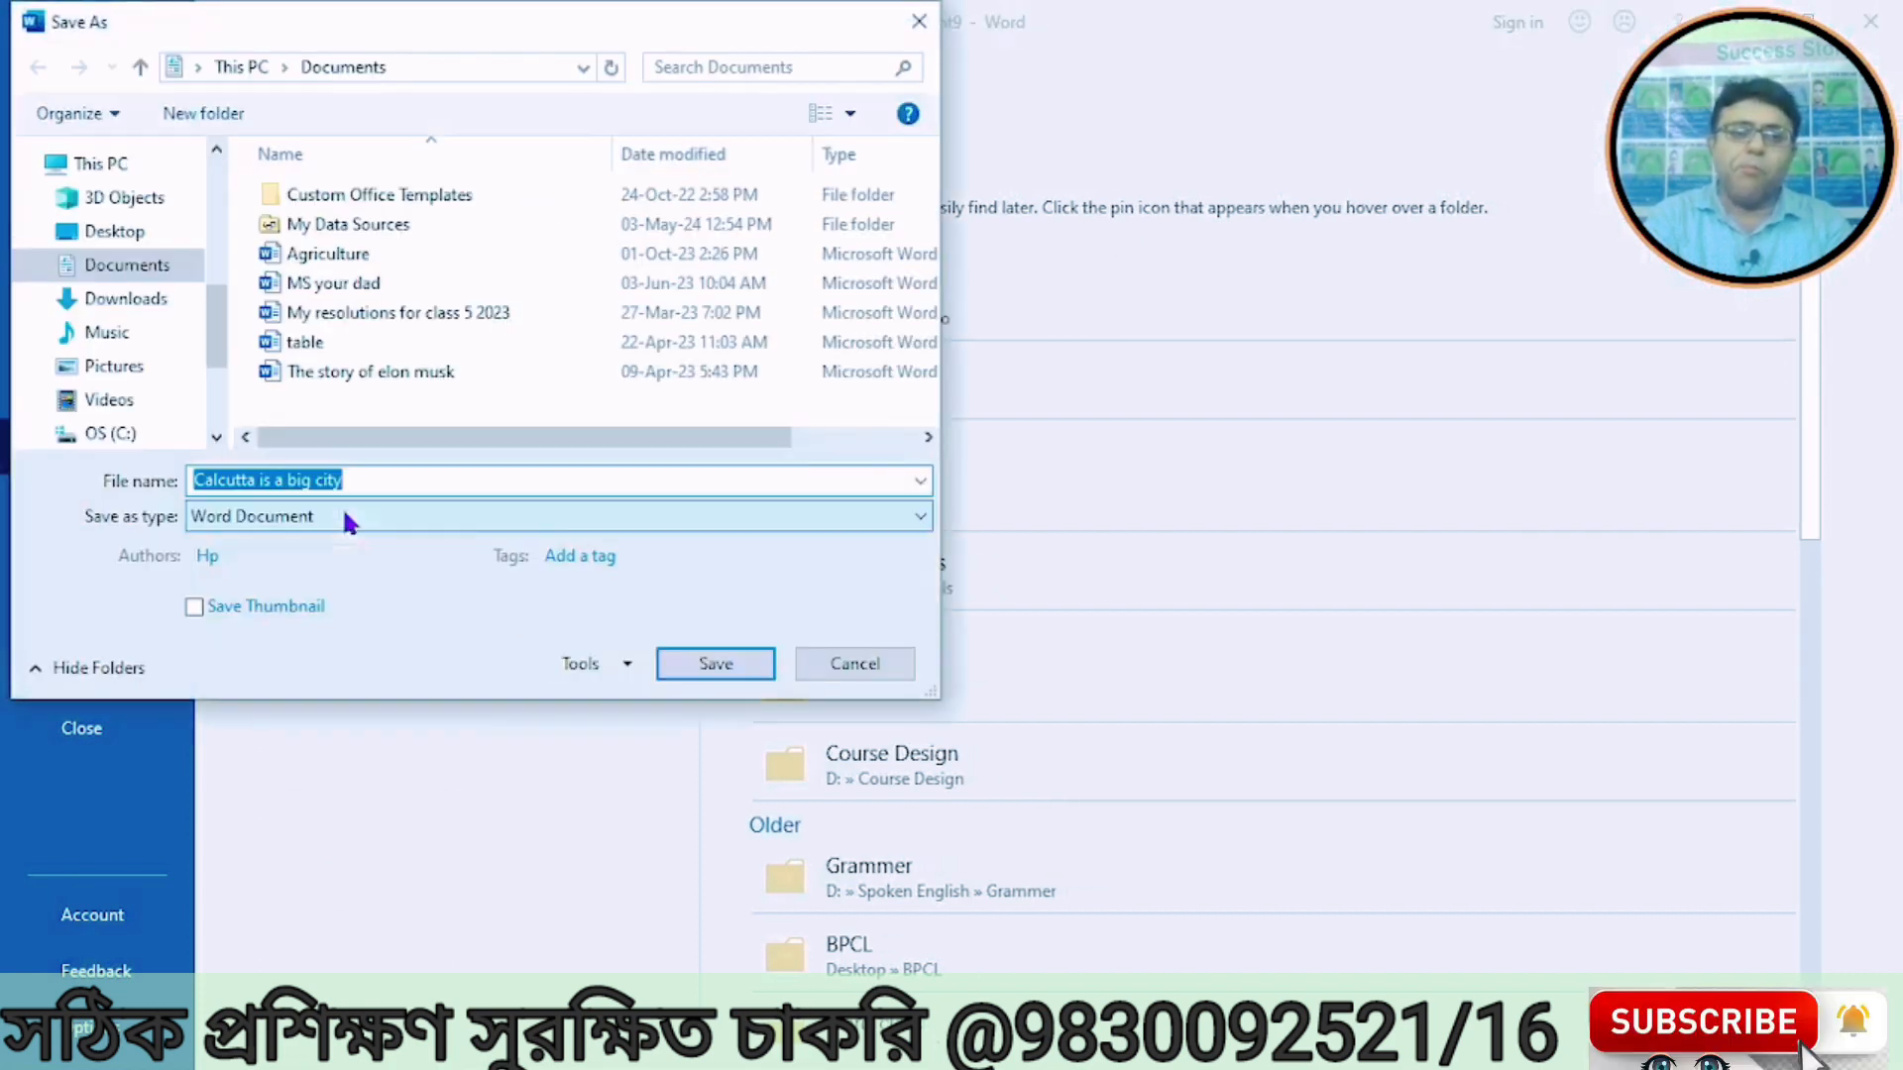
left_click(144, 238)
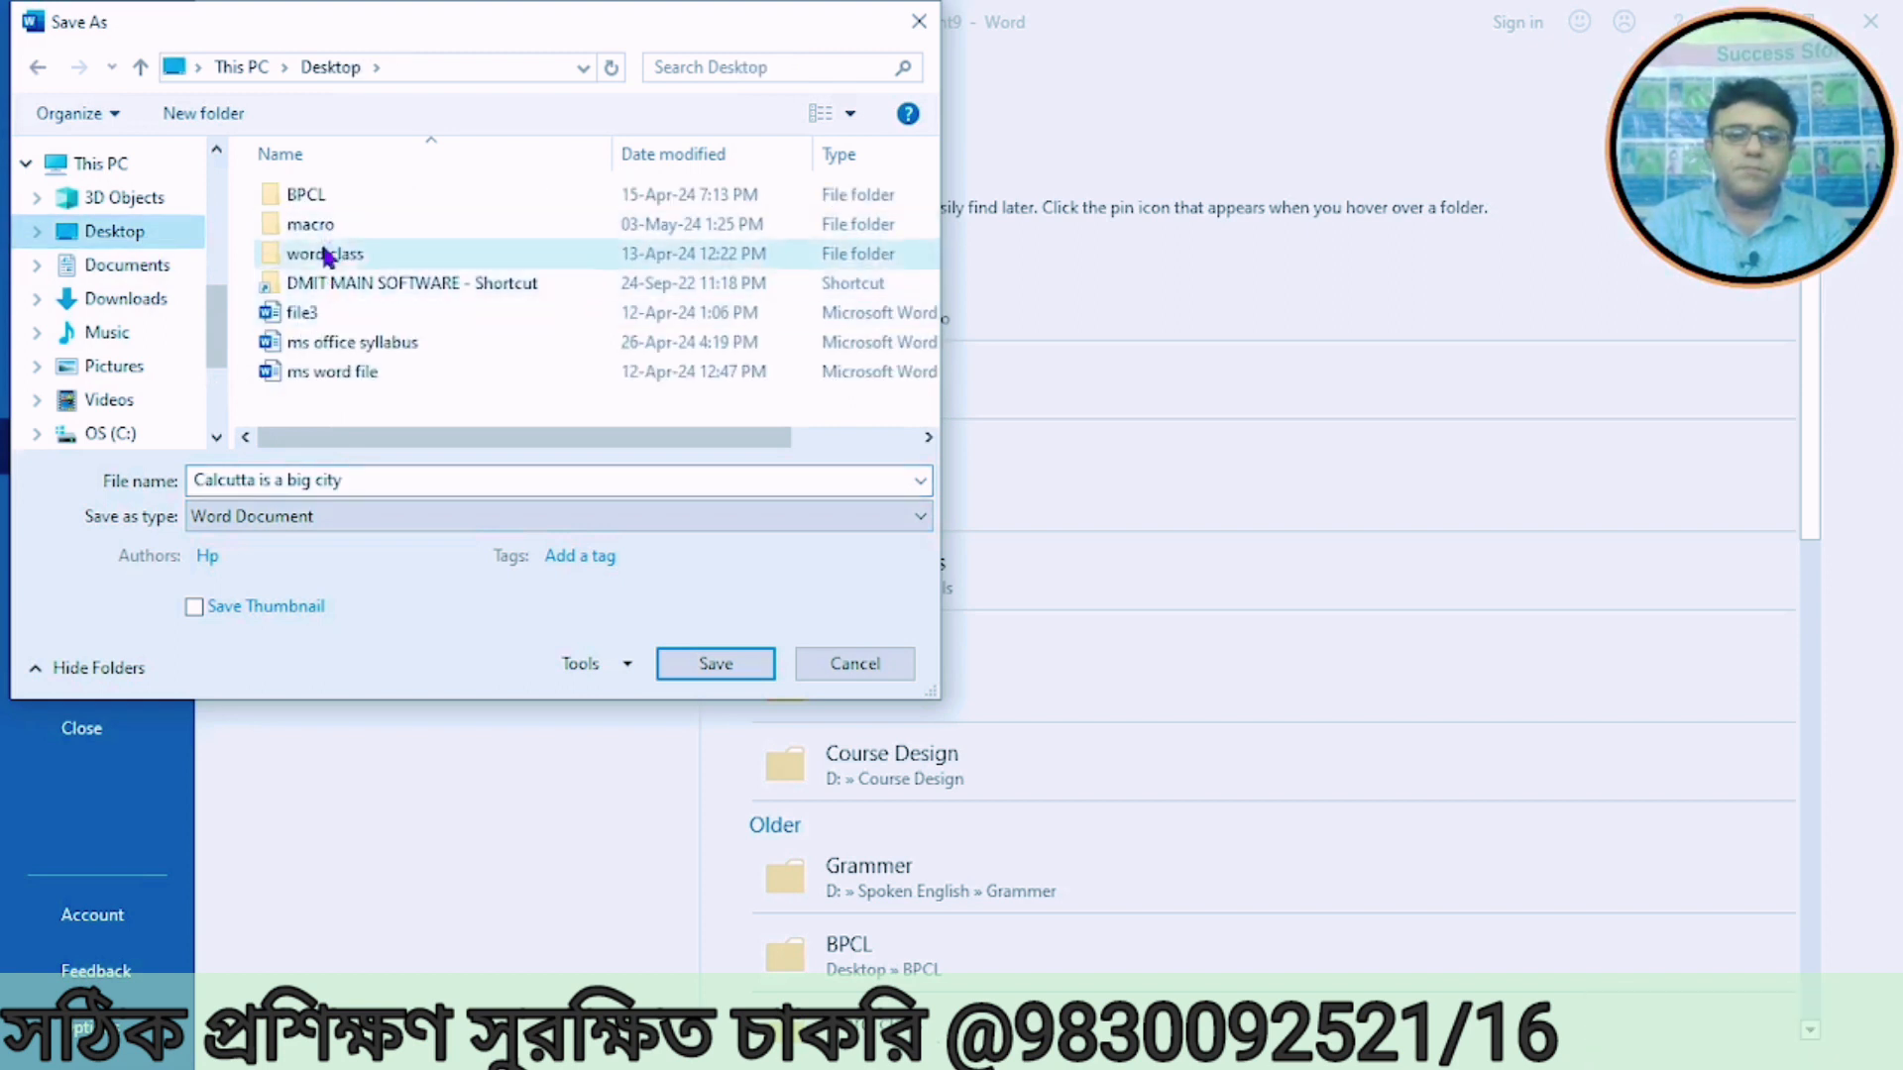
double_click(315, 226)
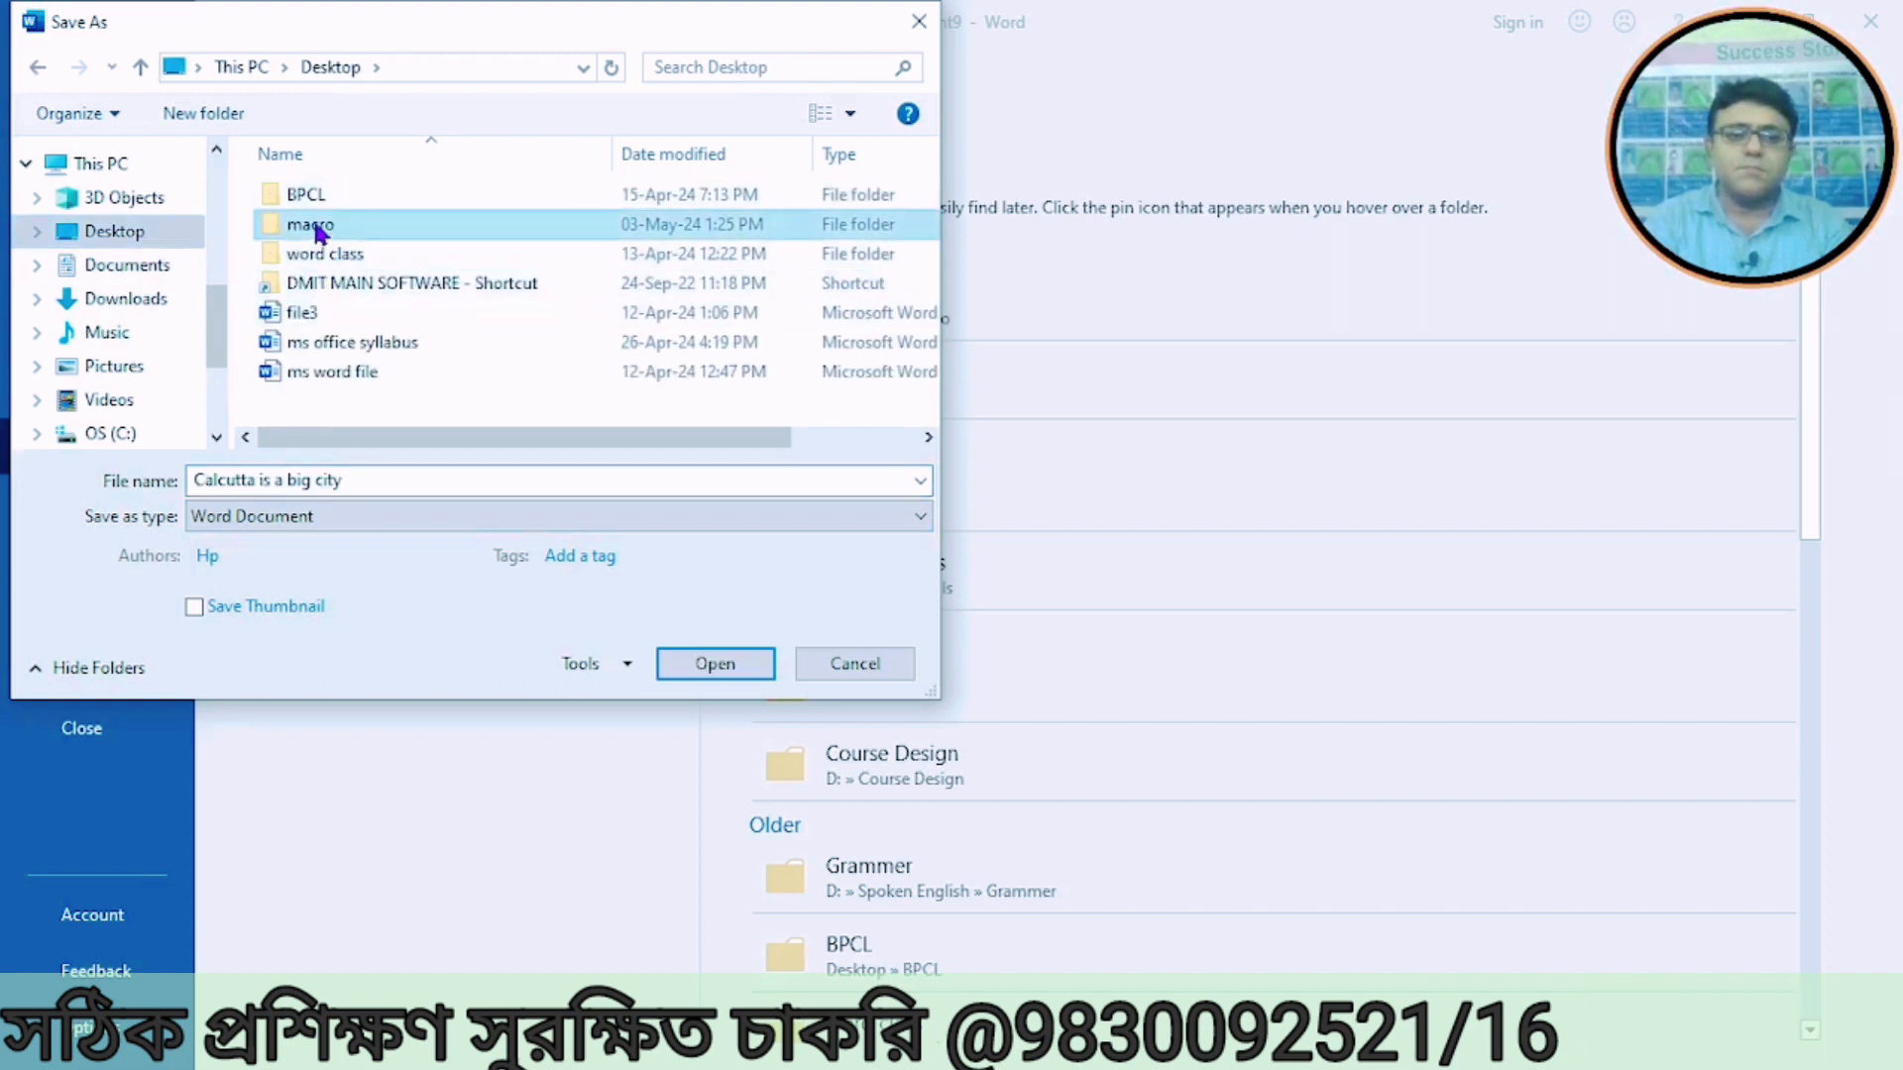
Step: Name the file city1 and save it as a Word Document
left_click(380, 483)
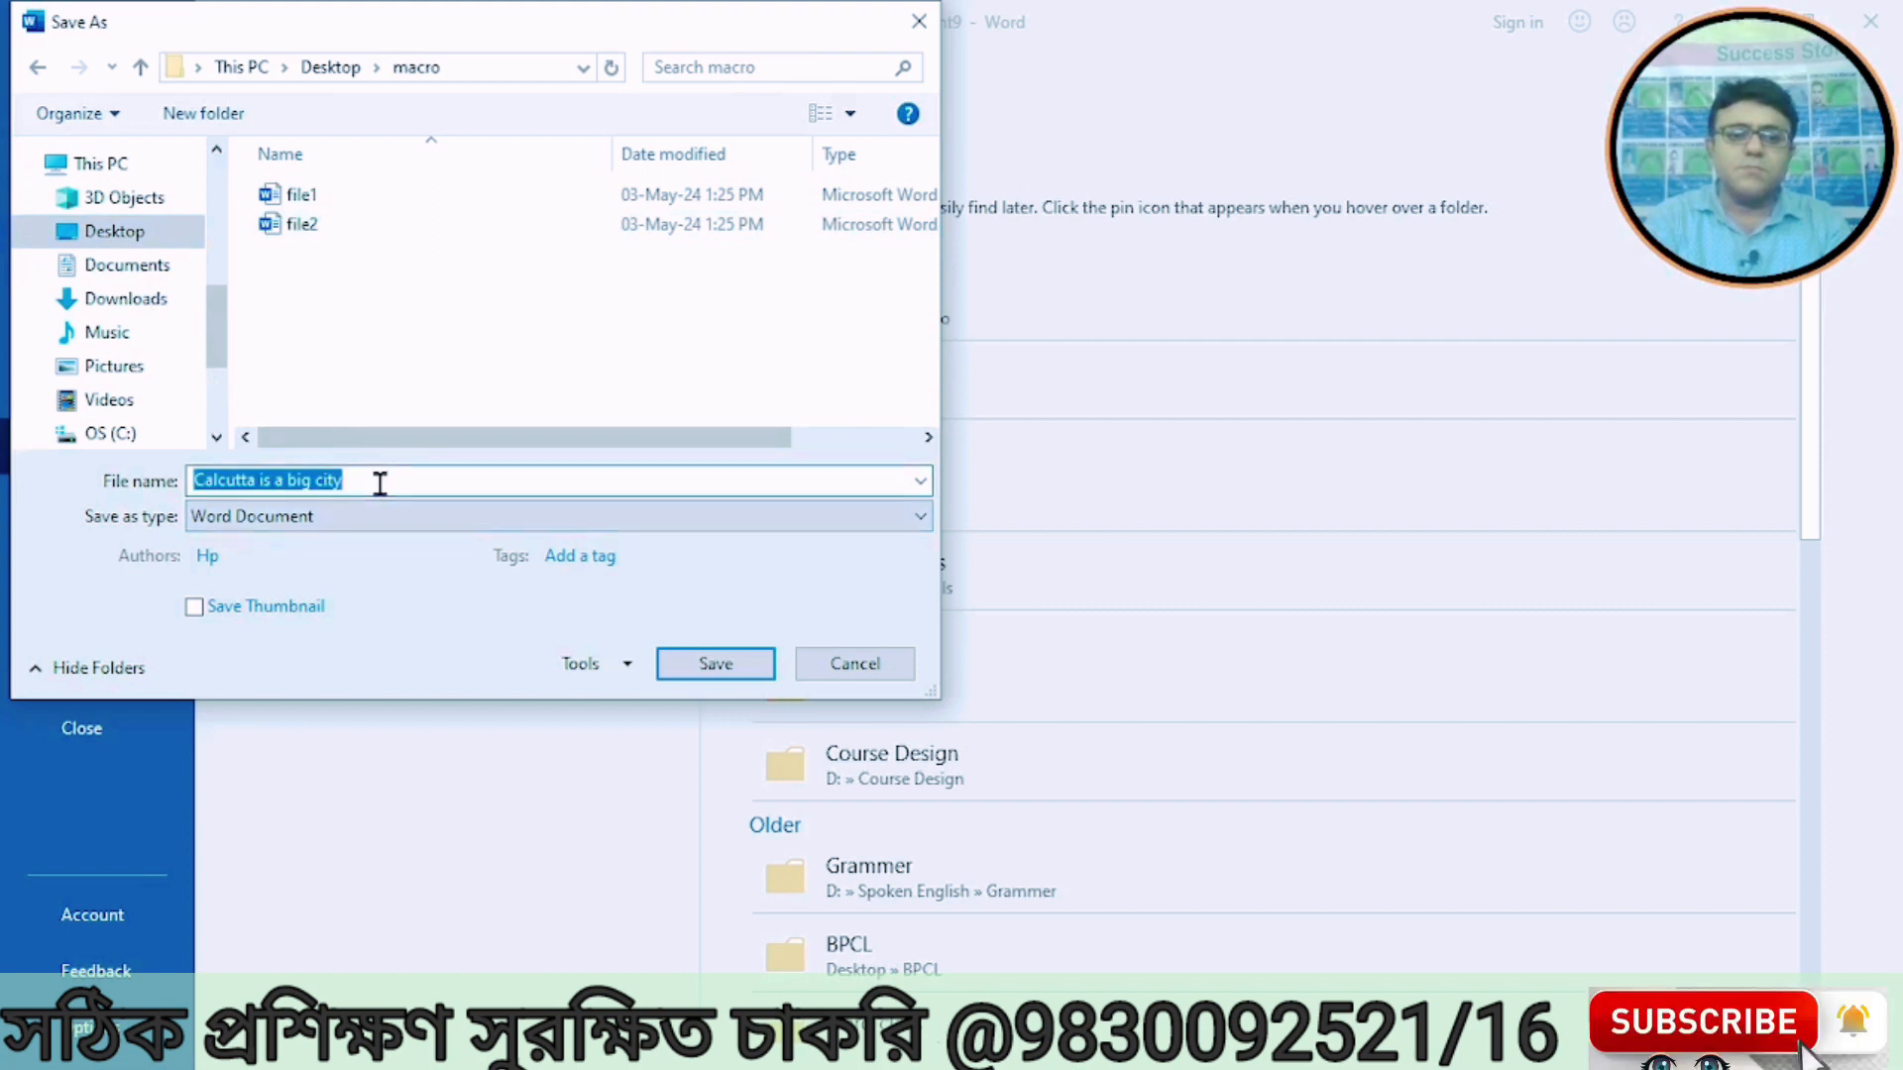
type("ciot5y")
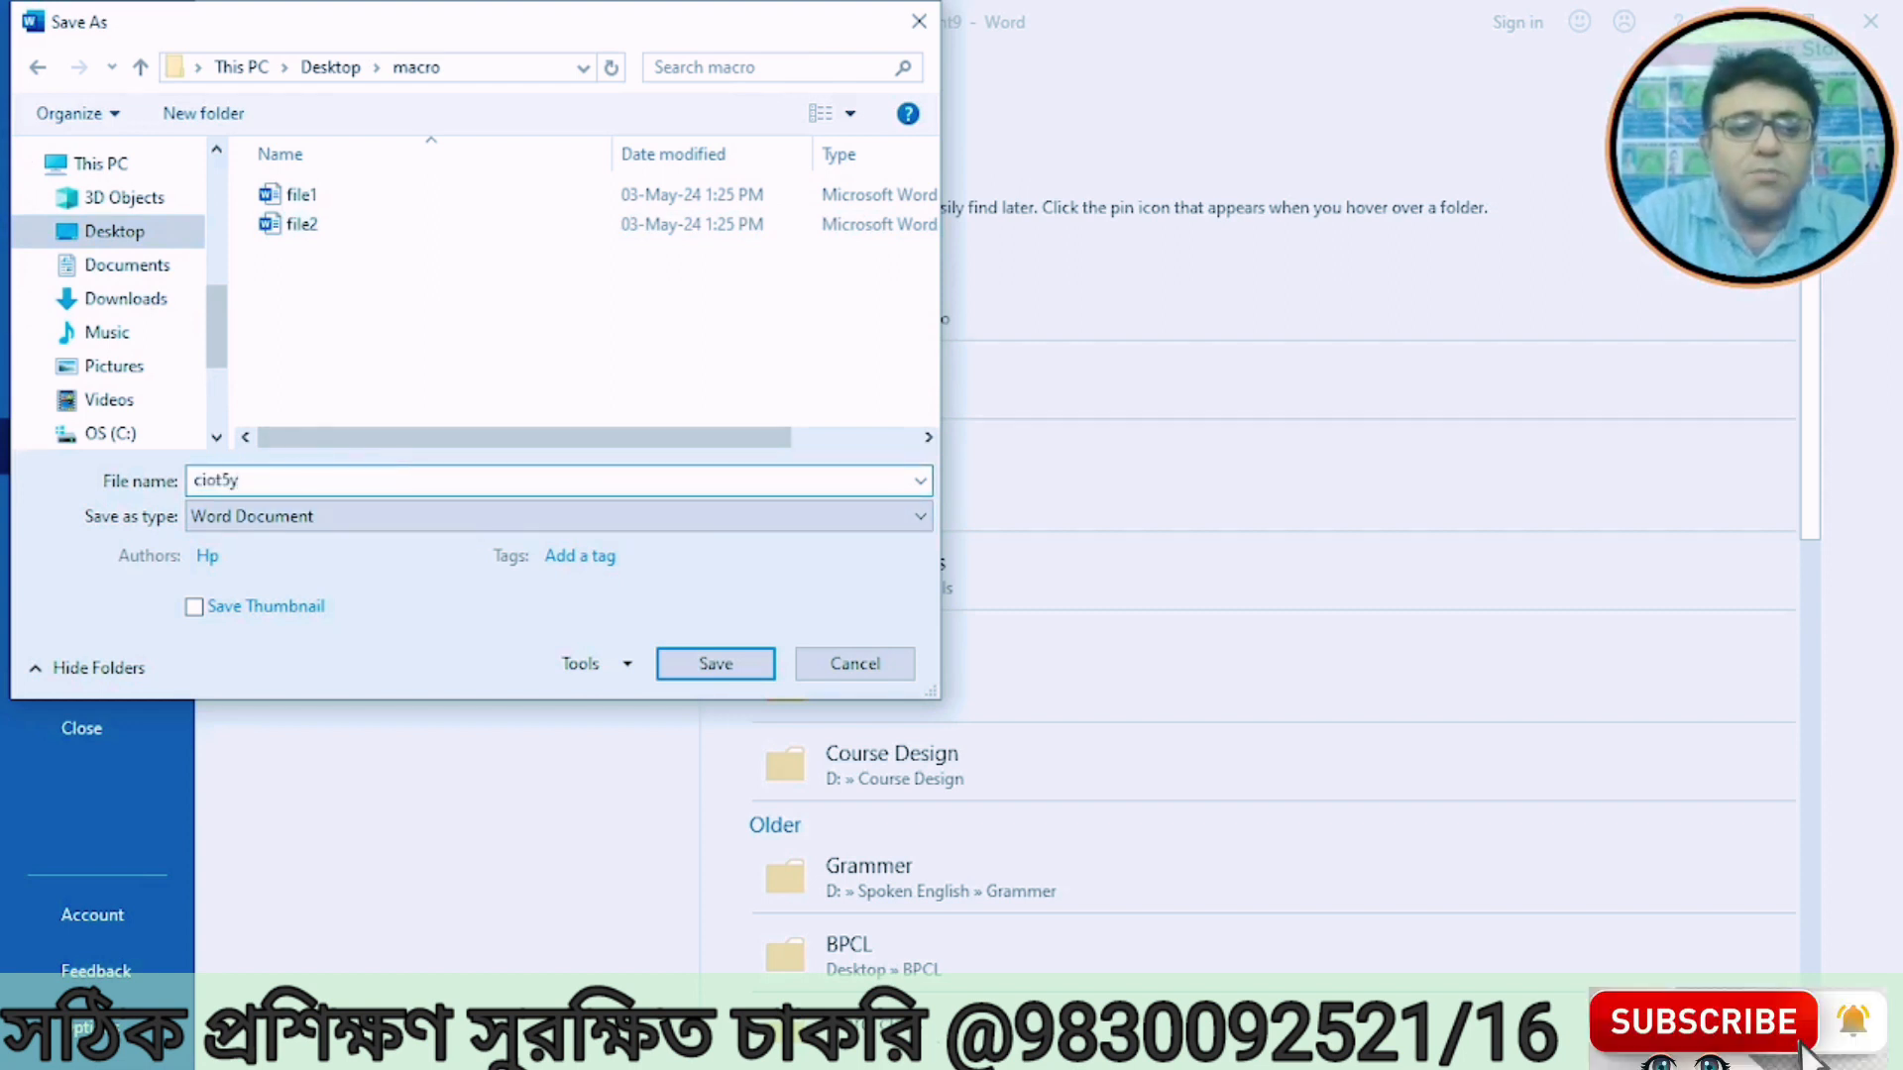
key("BackSpace")
key("BackSpace")
key("BackSpace")
key("BackSpace")
key("BackSpace")
type("ci")
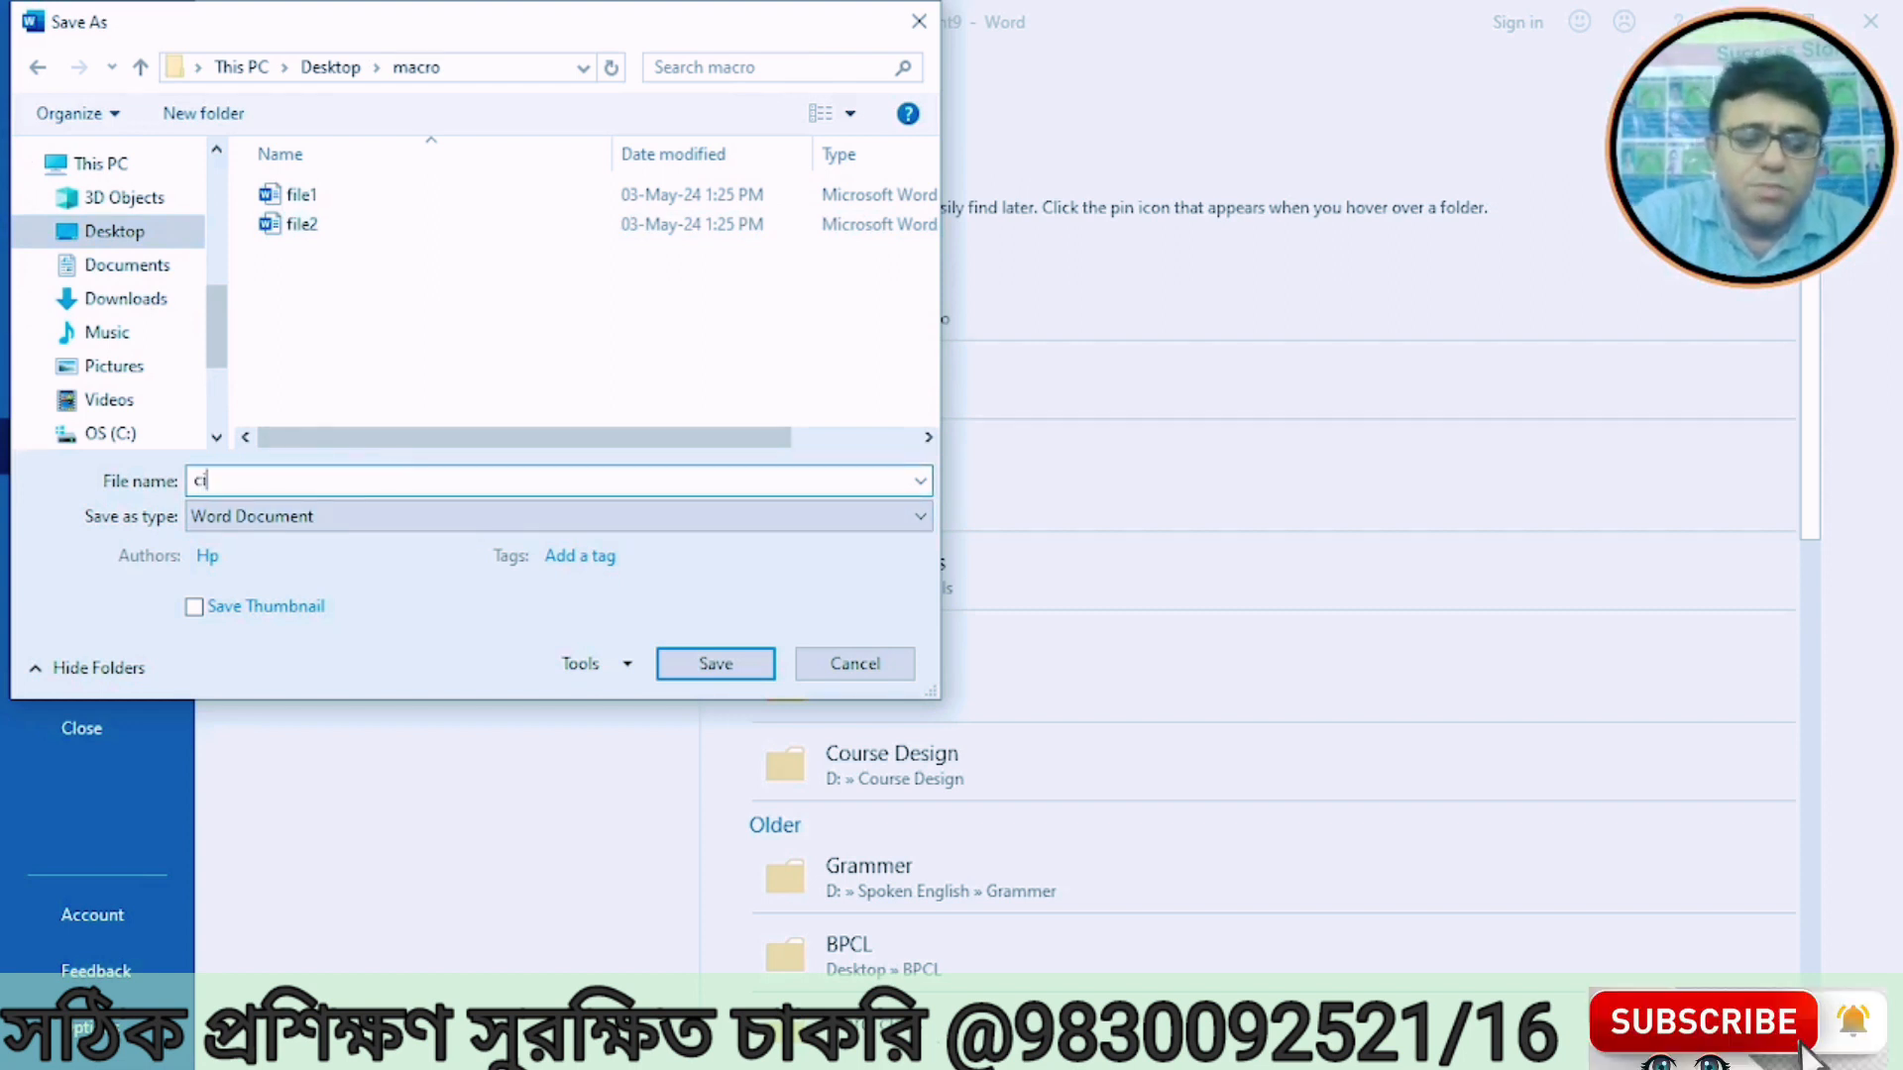
type("ty1")
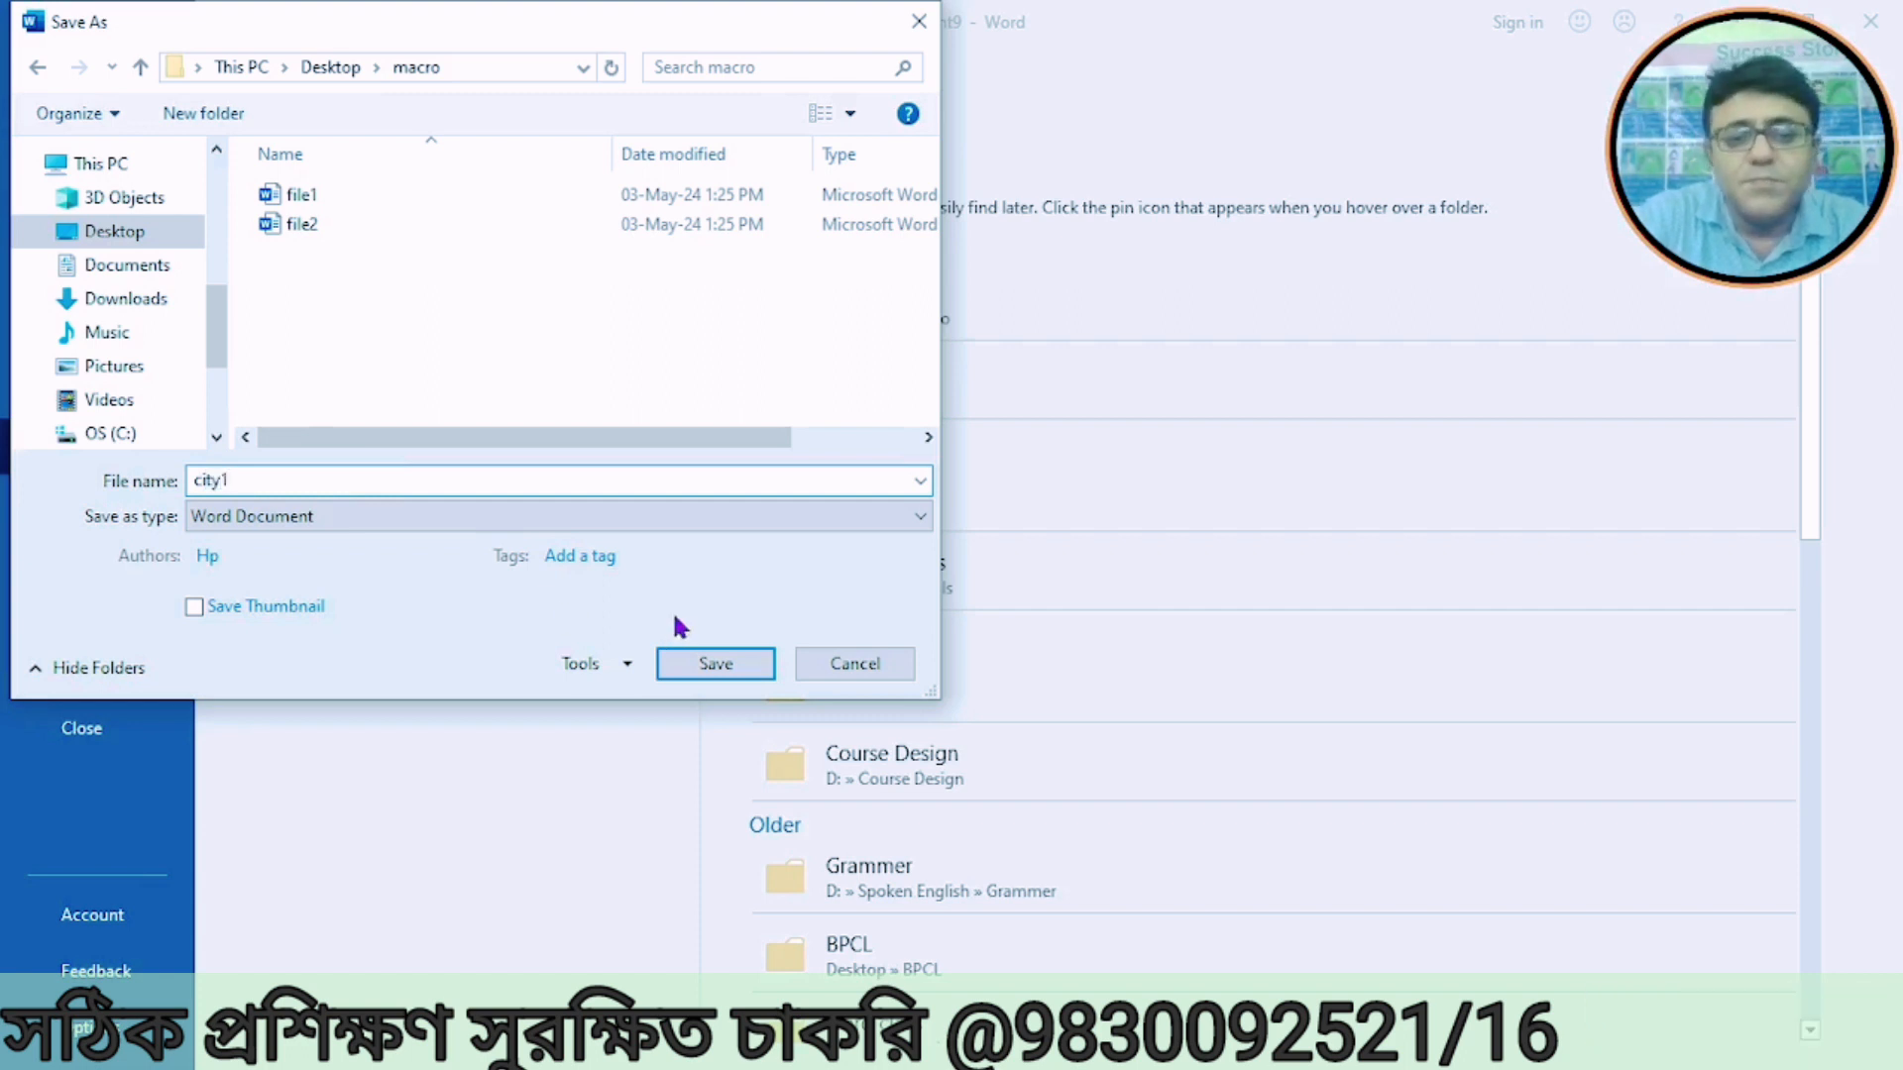
left_click(693, 664)
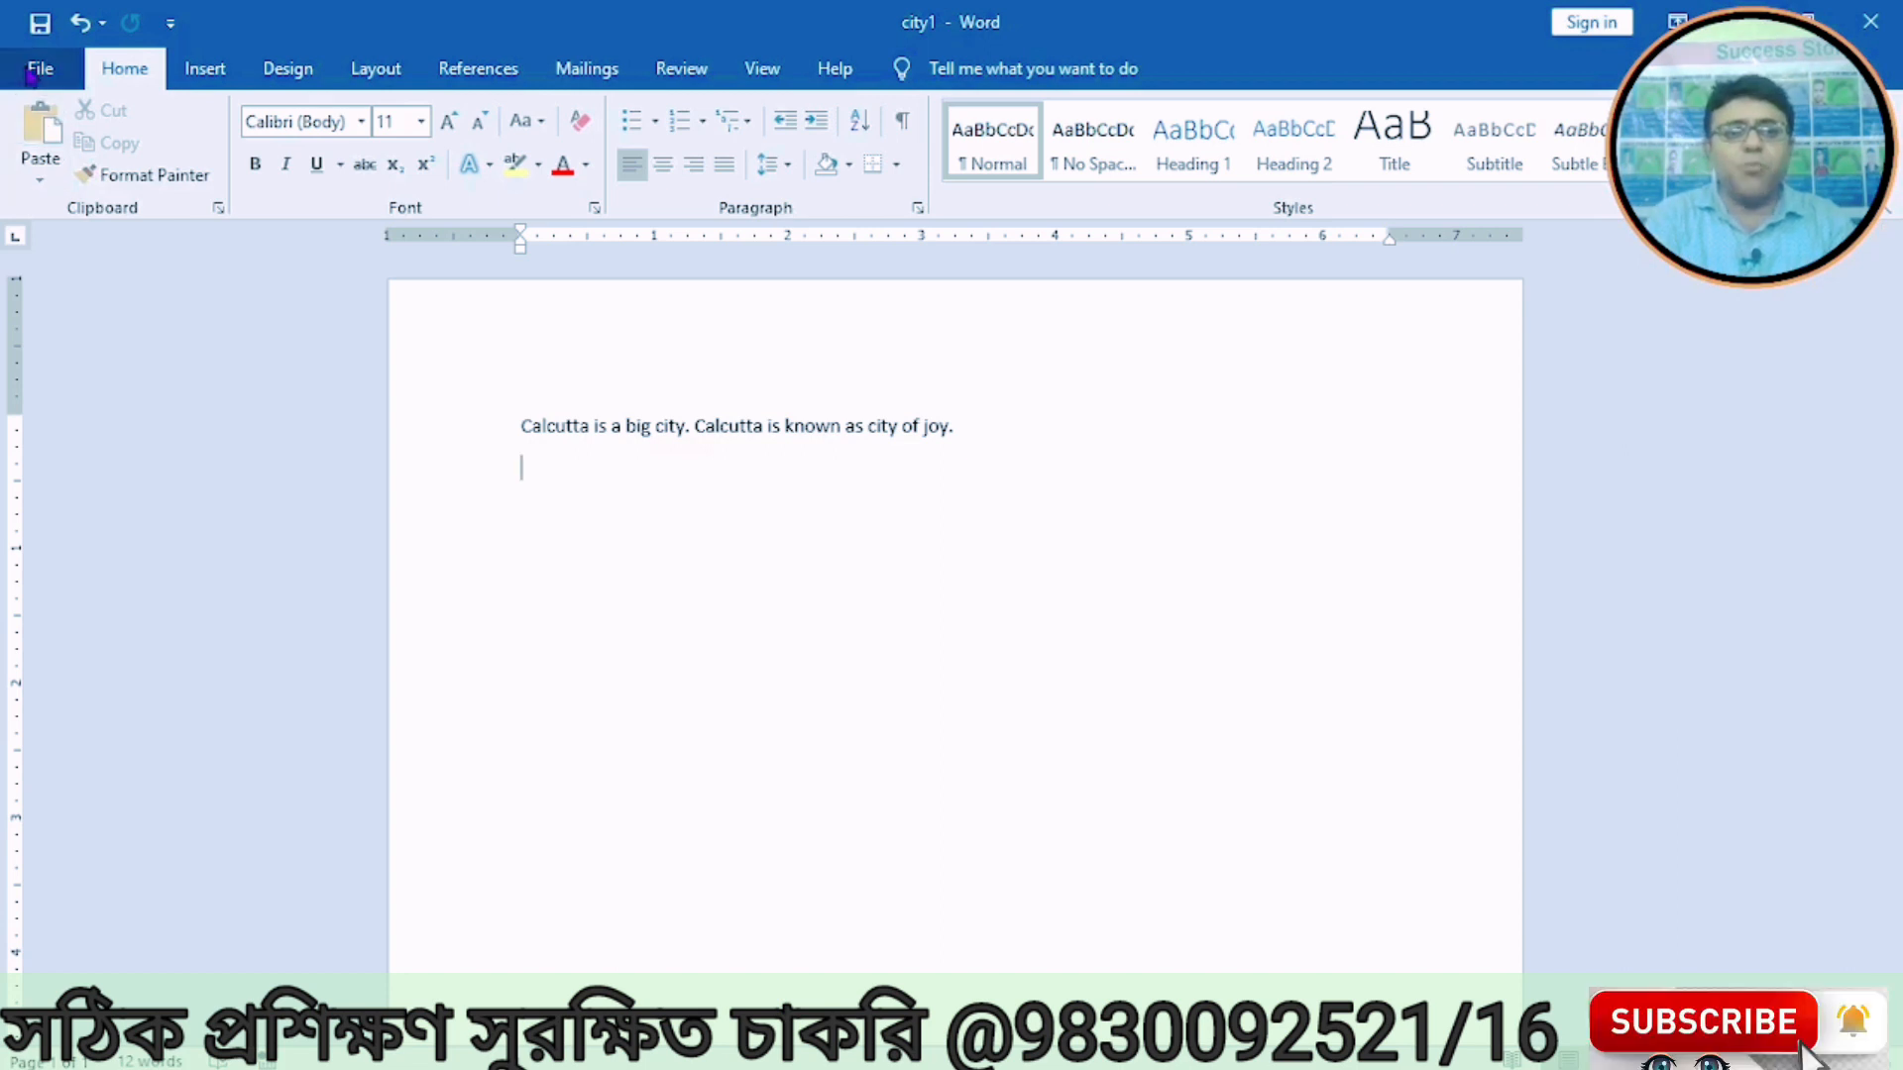
Step: Create another new blank document
left_click(38, 69)
left_click(58, 212)
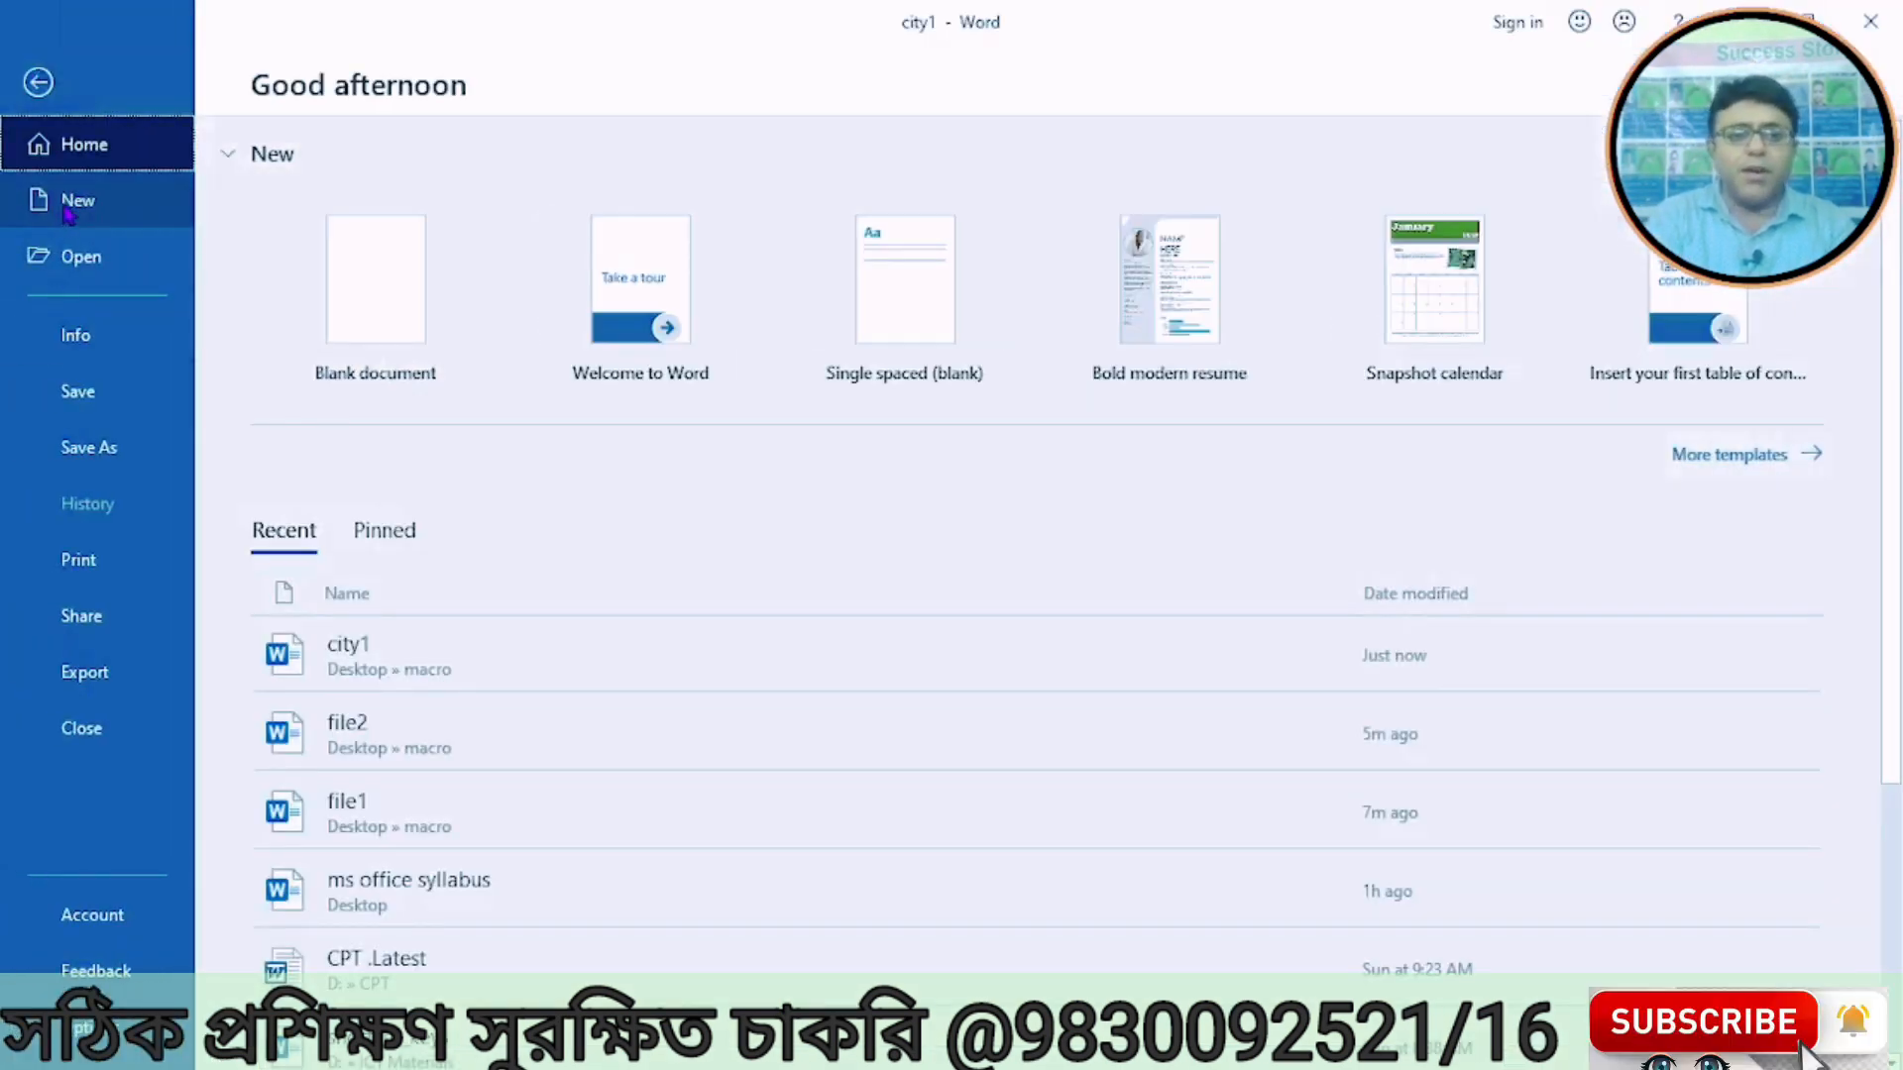
left_click(412, 354)
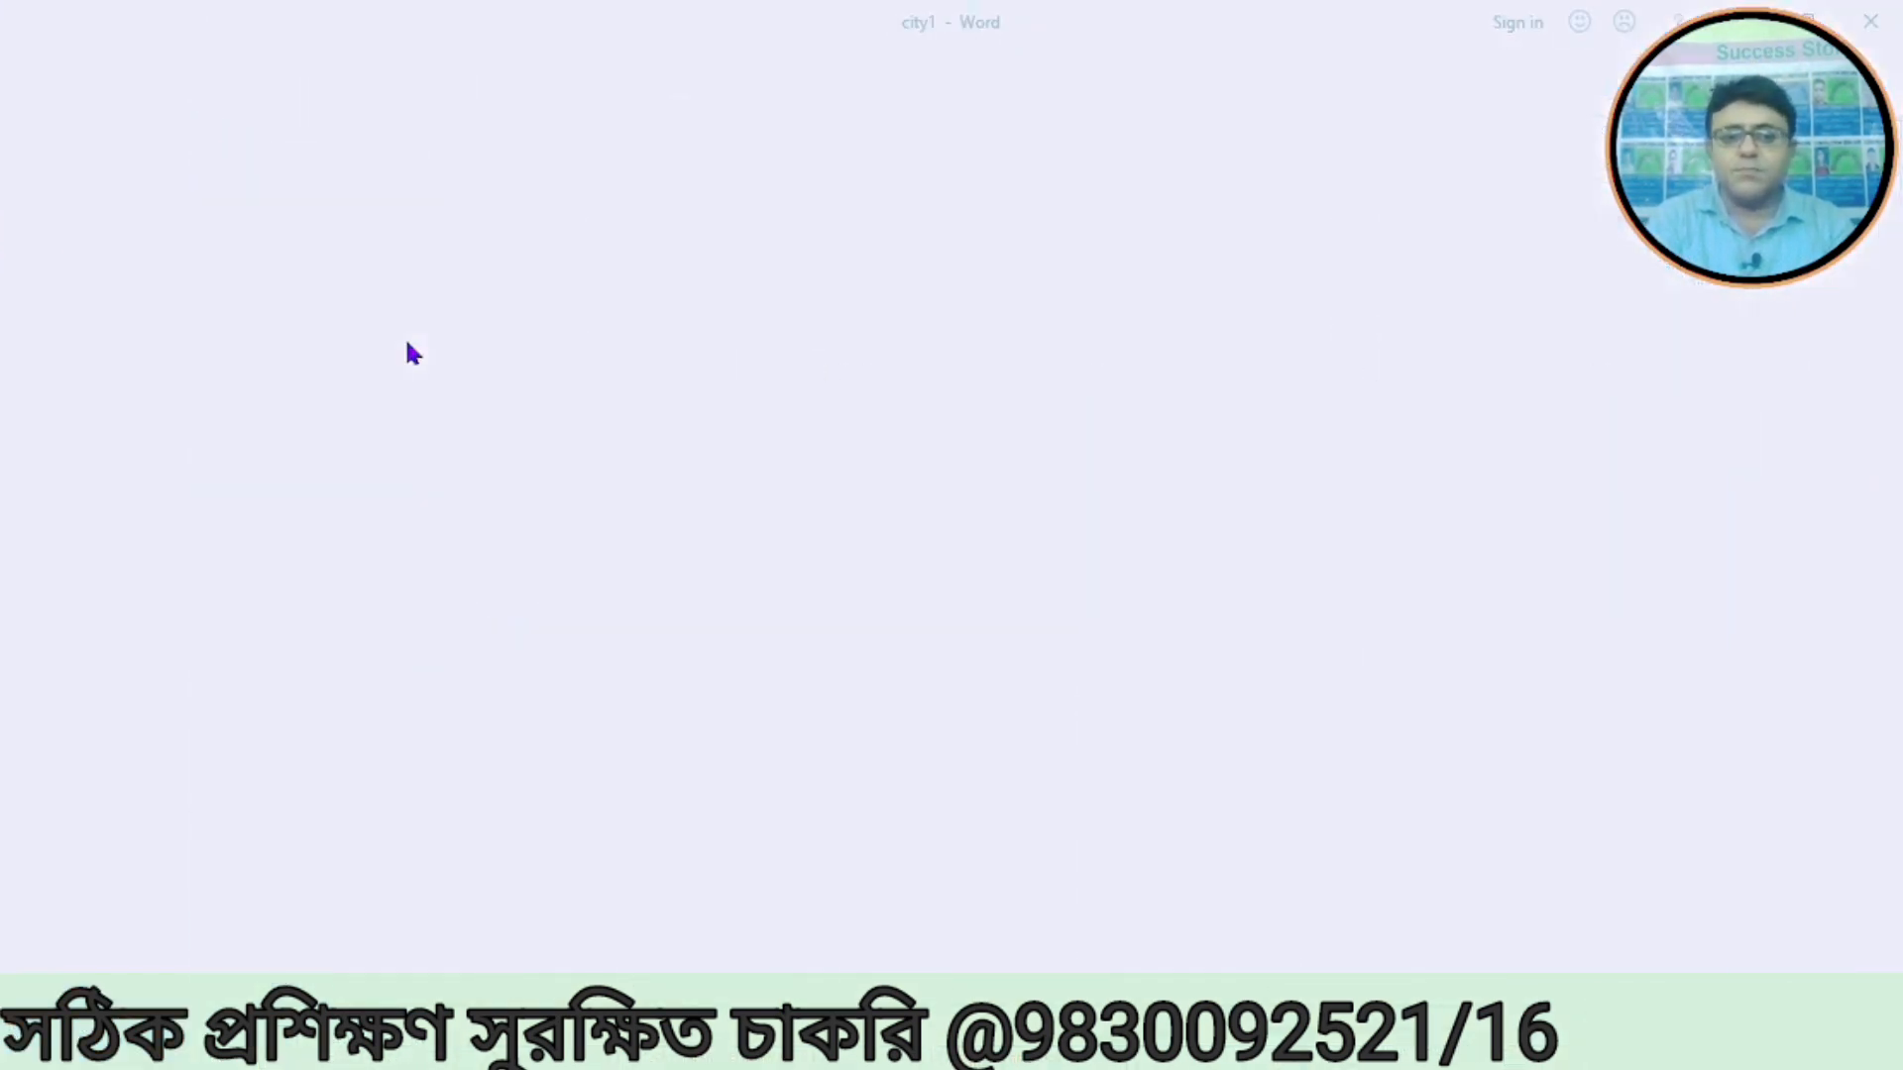
Step: Write "Calcutta is the capital of West Bengal" in the new document, correcting typing errors
type("c")
key("BackSpace")
type("cle")
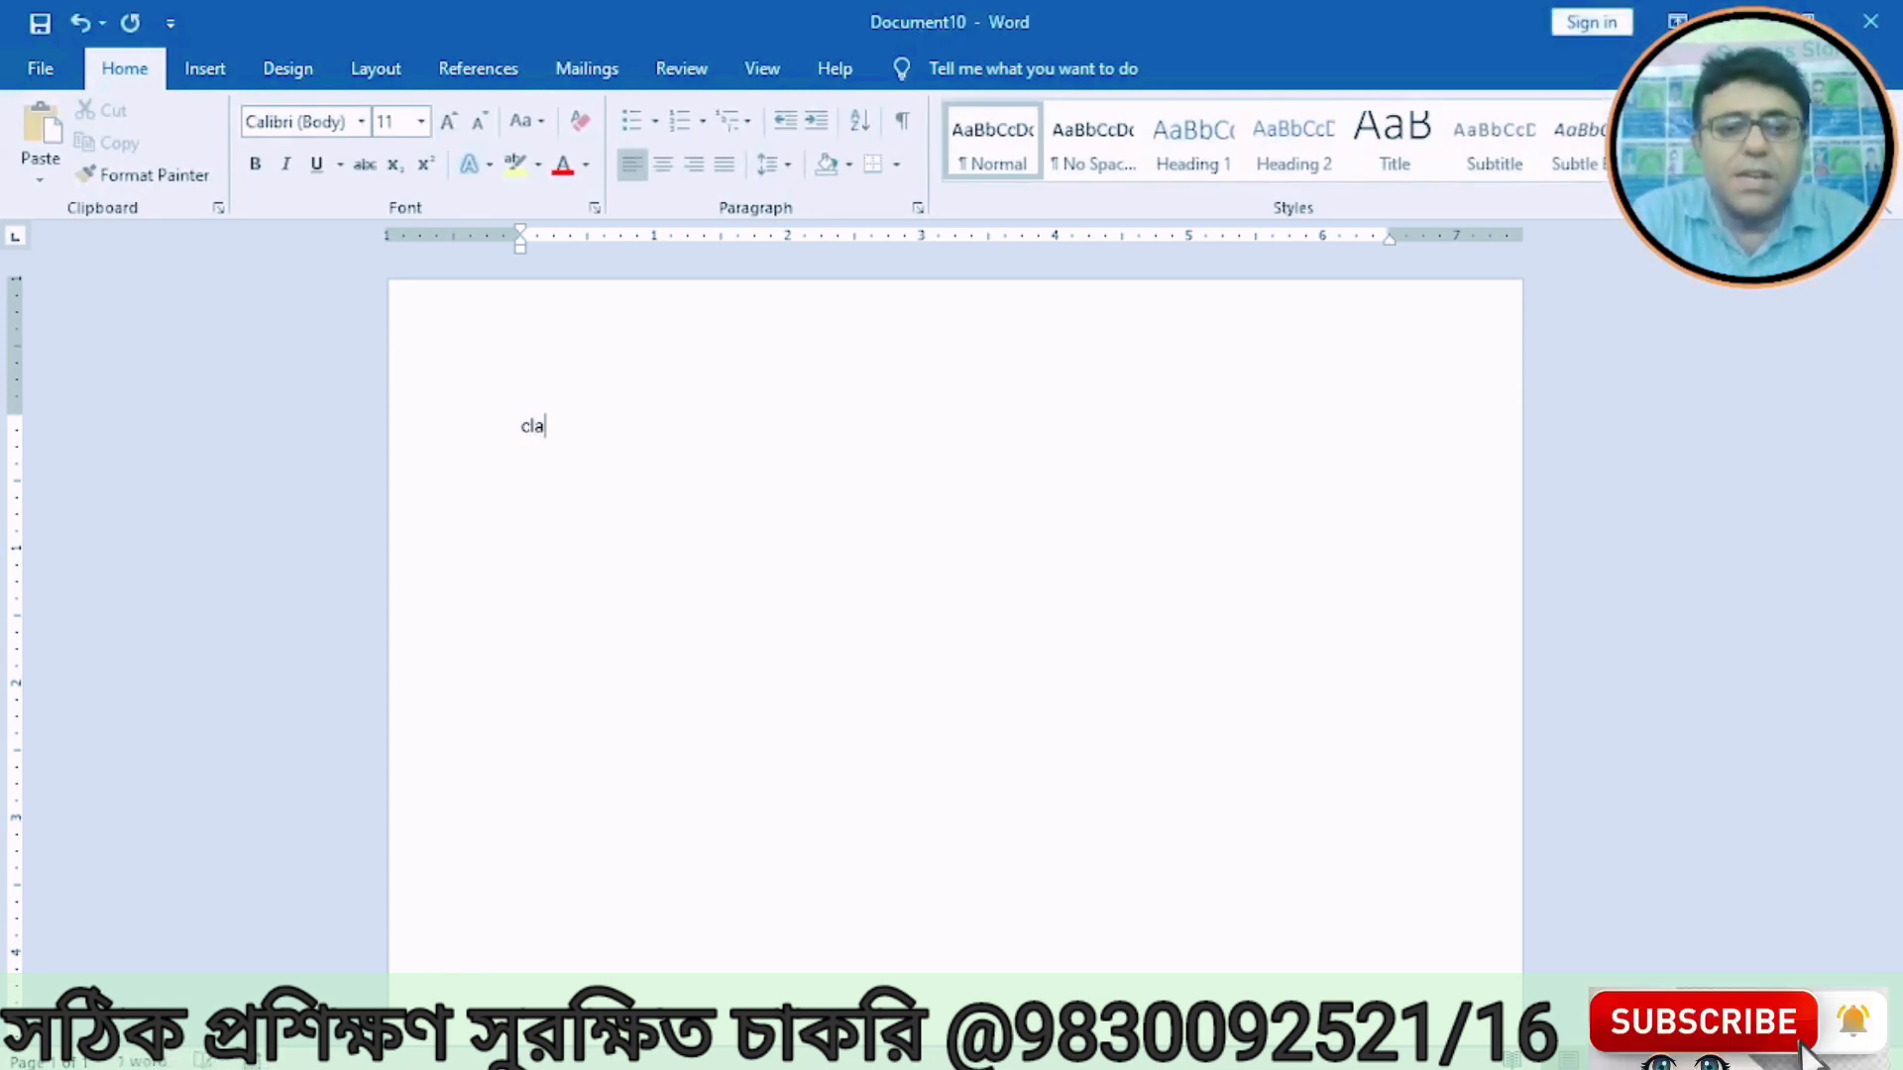
key("BackSpace")
key("BackSpace")
type("alcu")
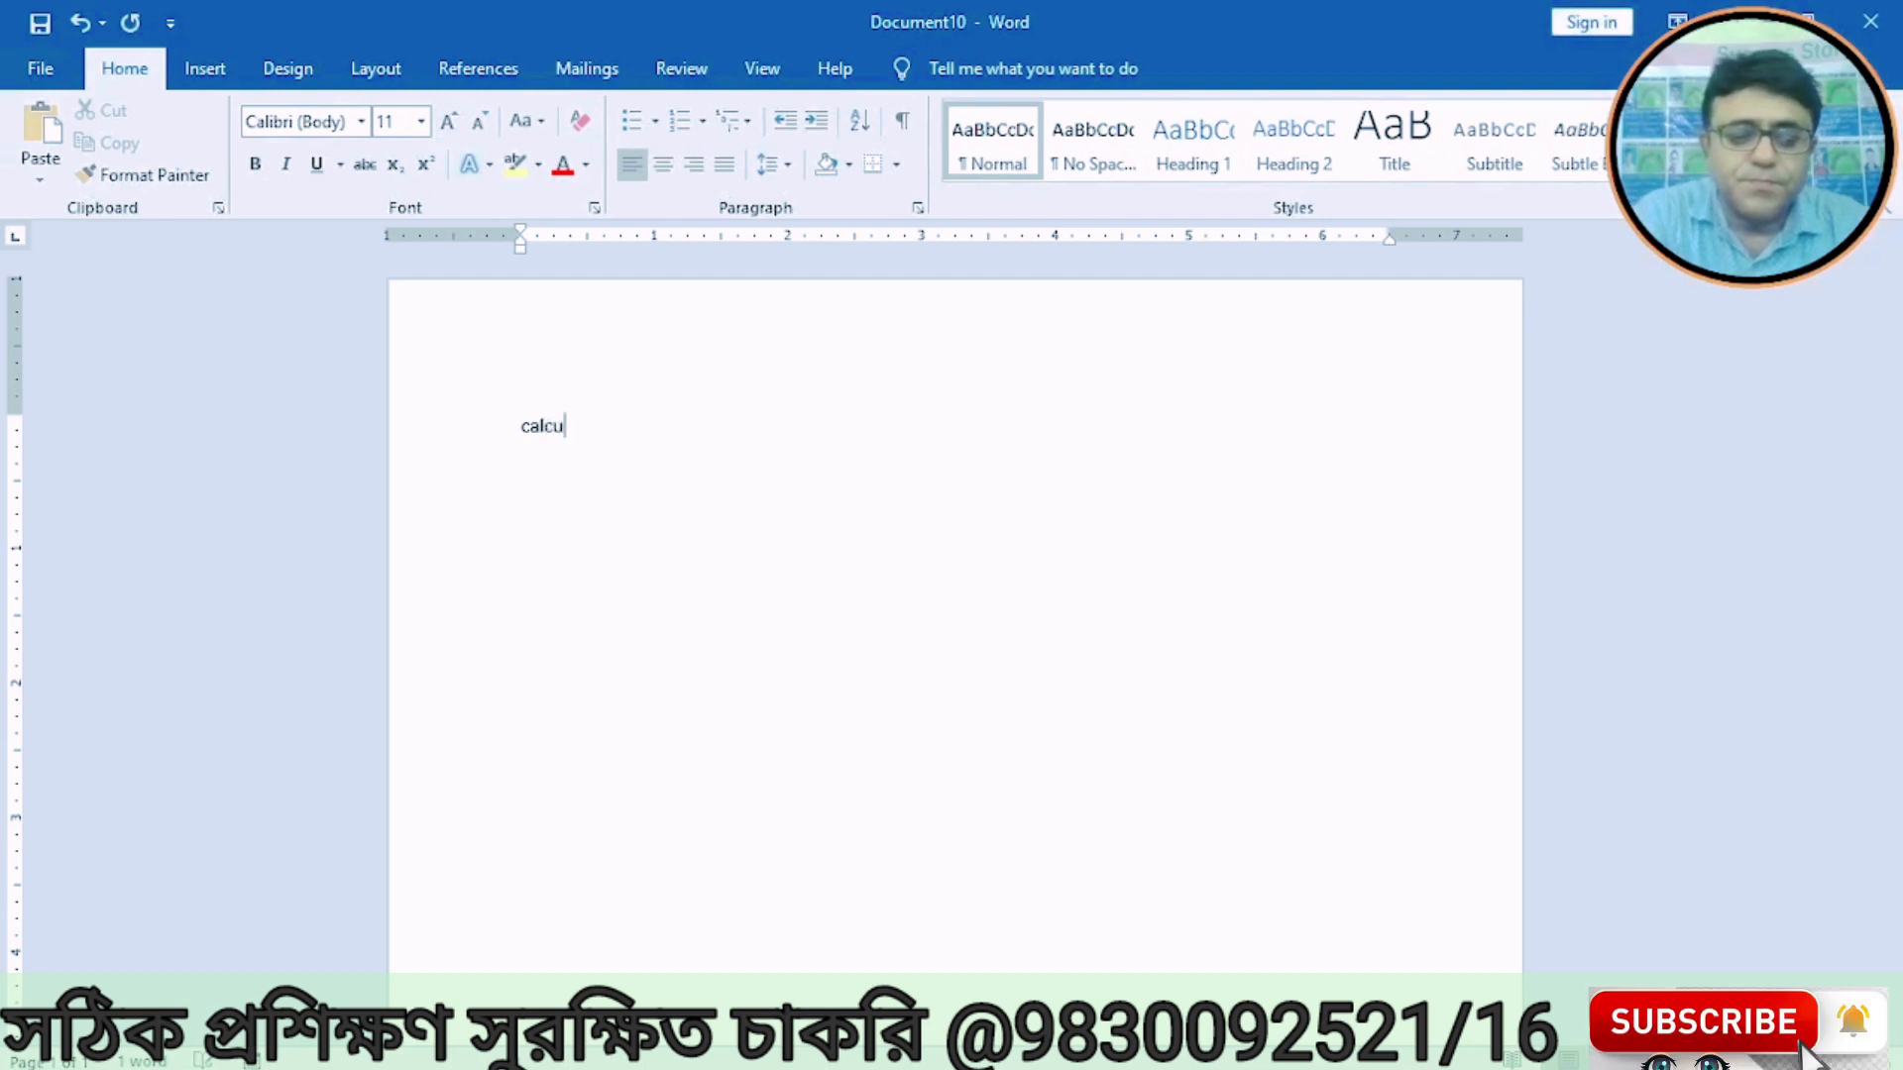
type("tta ")
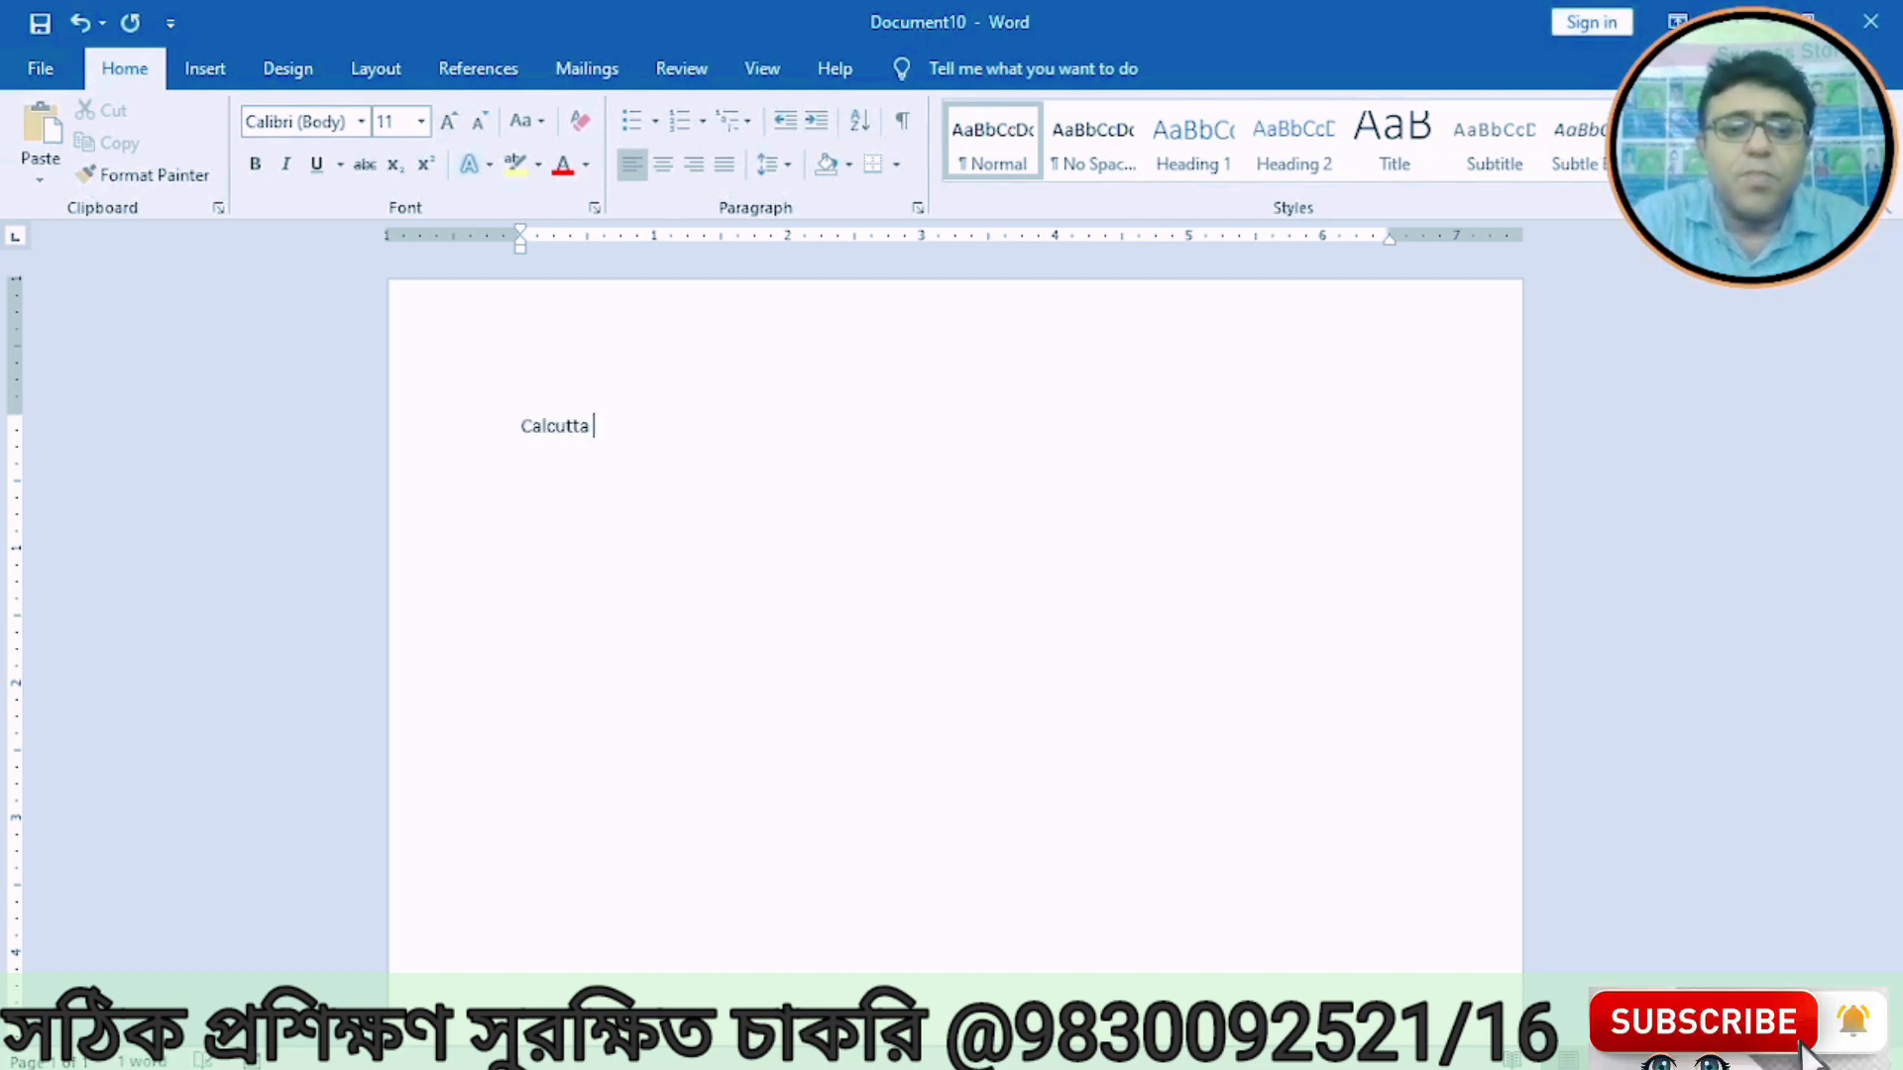
type("is the")
type("p")
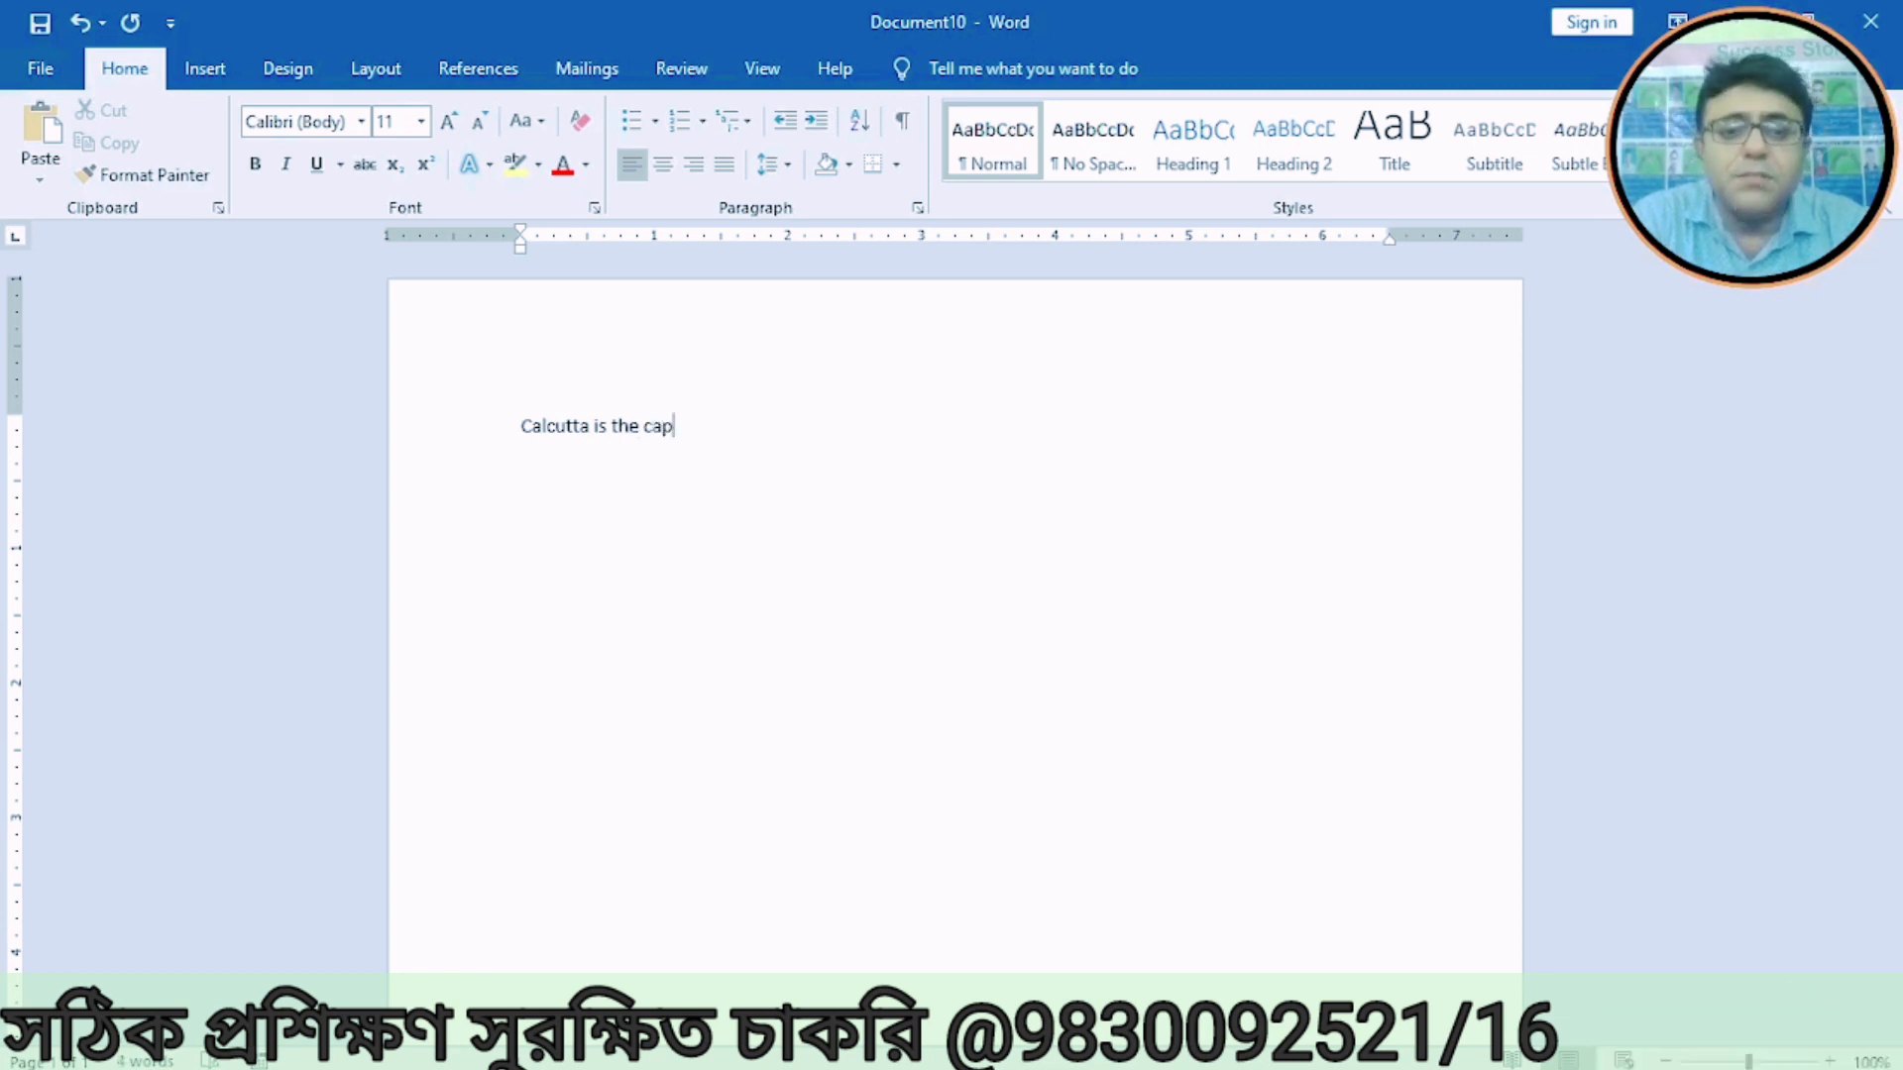
type("ital o")
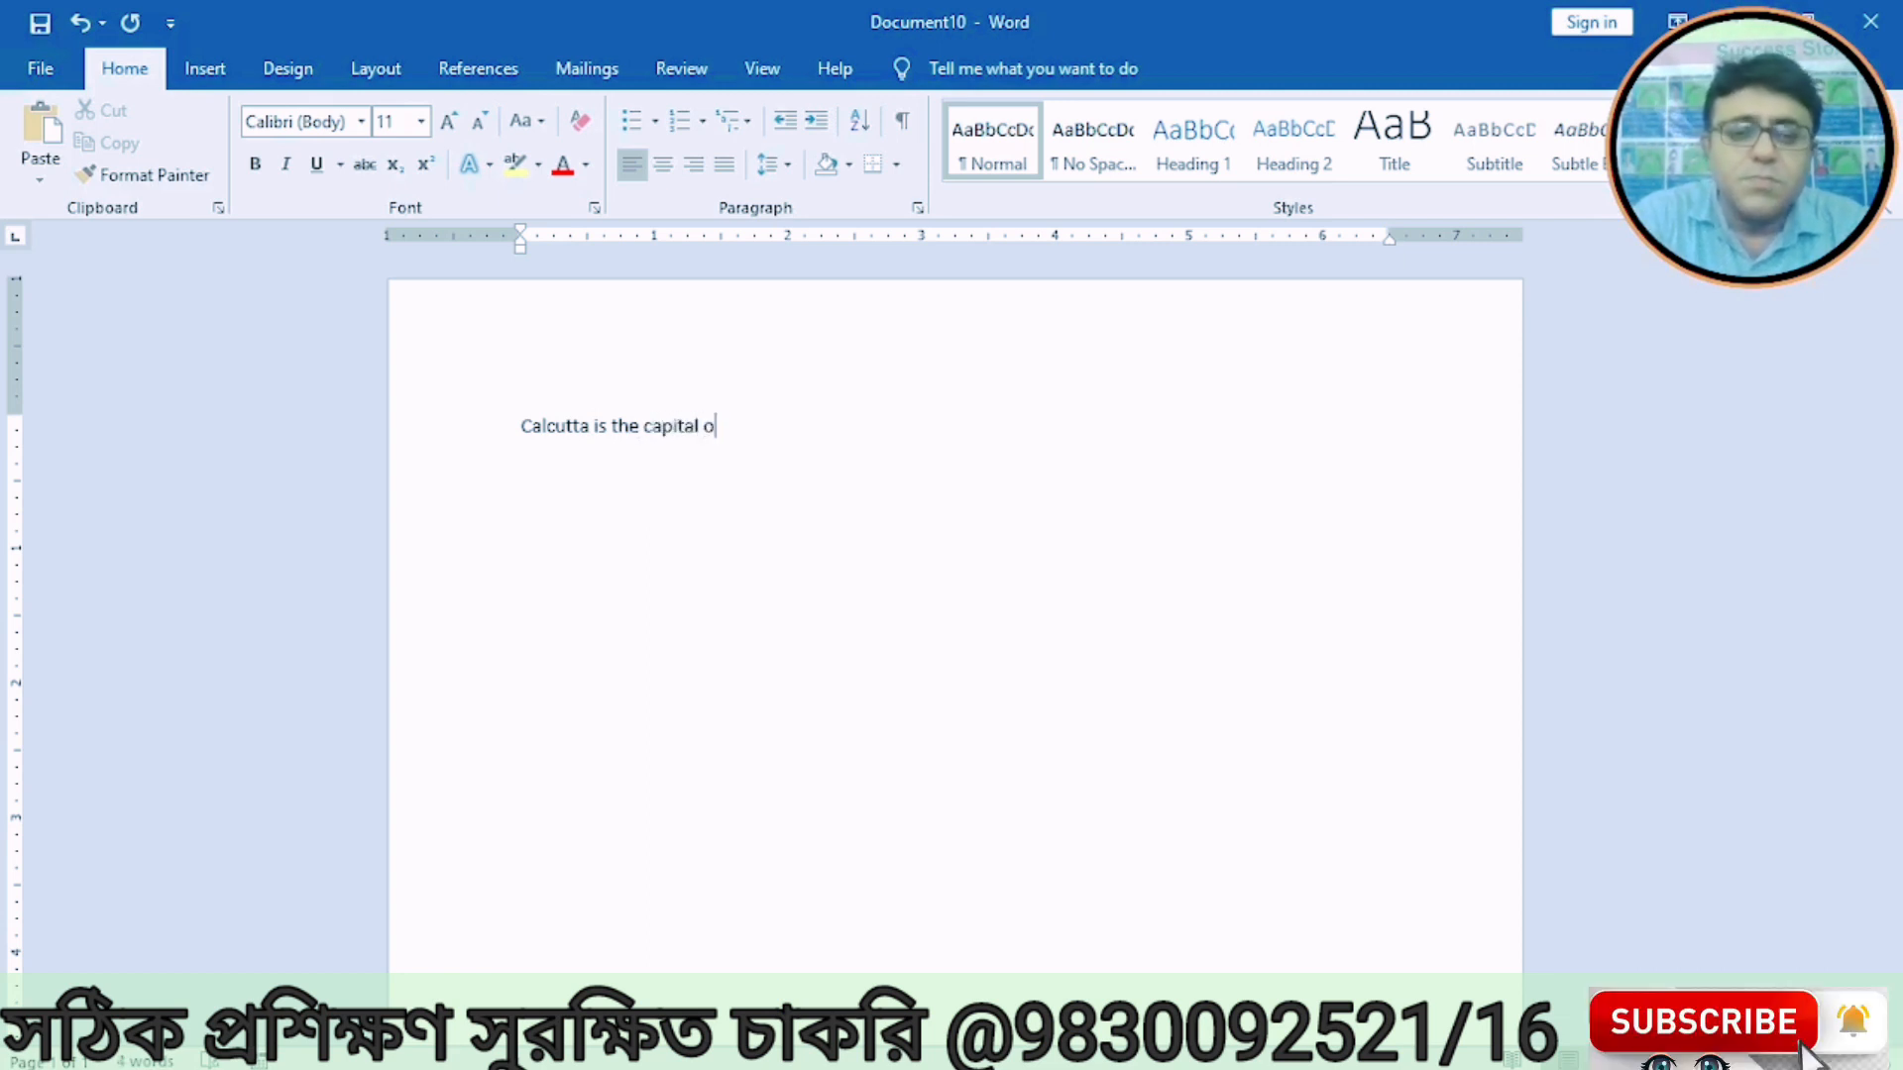
type("f wets")
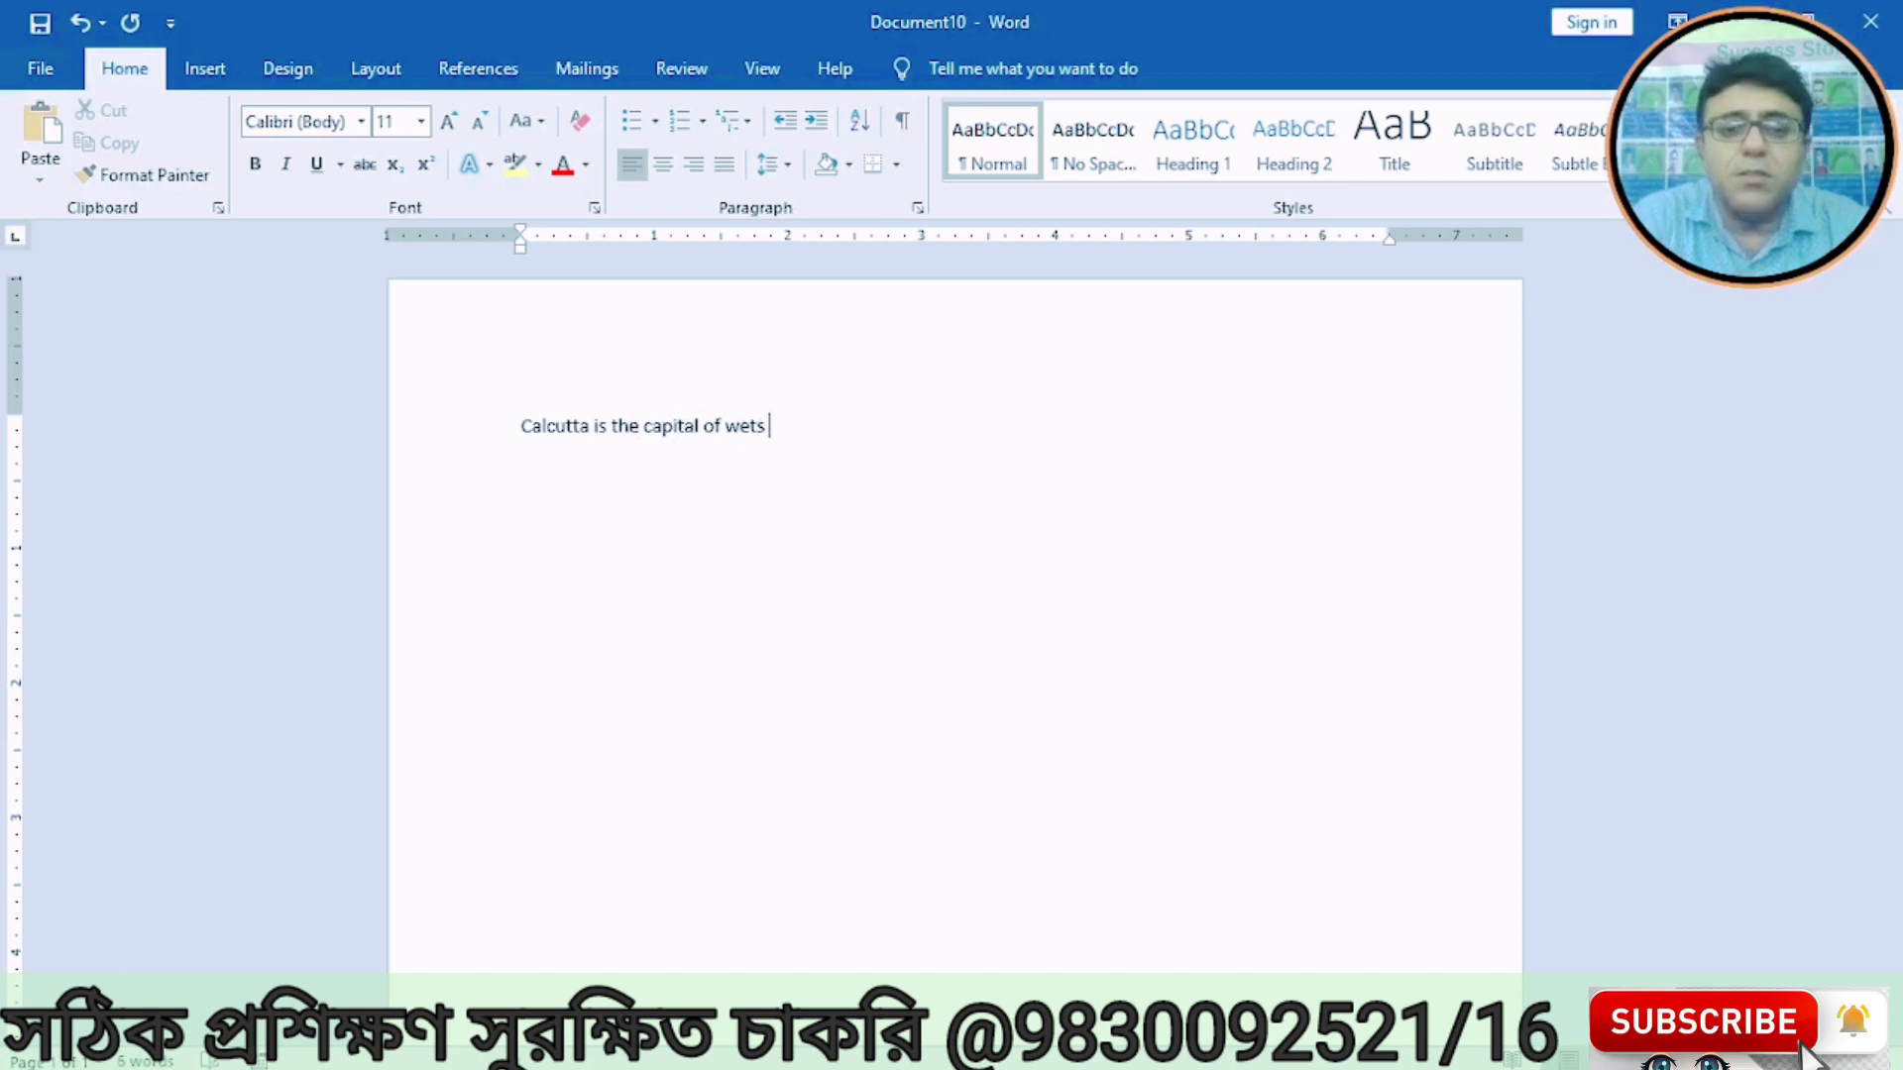
key("BackSpace")
key("BackSpace")
key("BackSpace")
type("Ws\\\\")
key("BackSpace")
key("BackSpace")
key("BackSpace")
type("est")
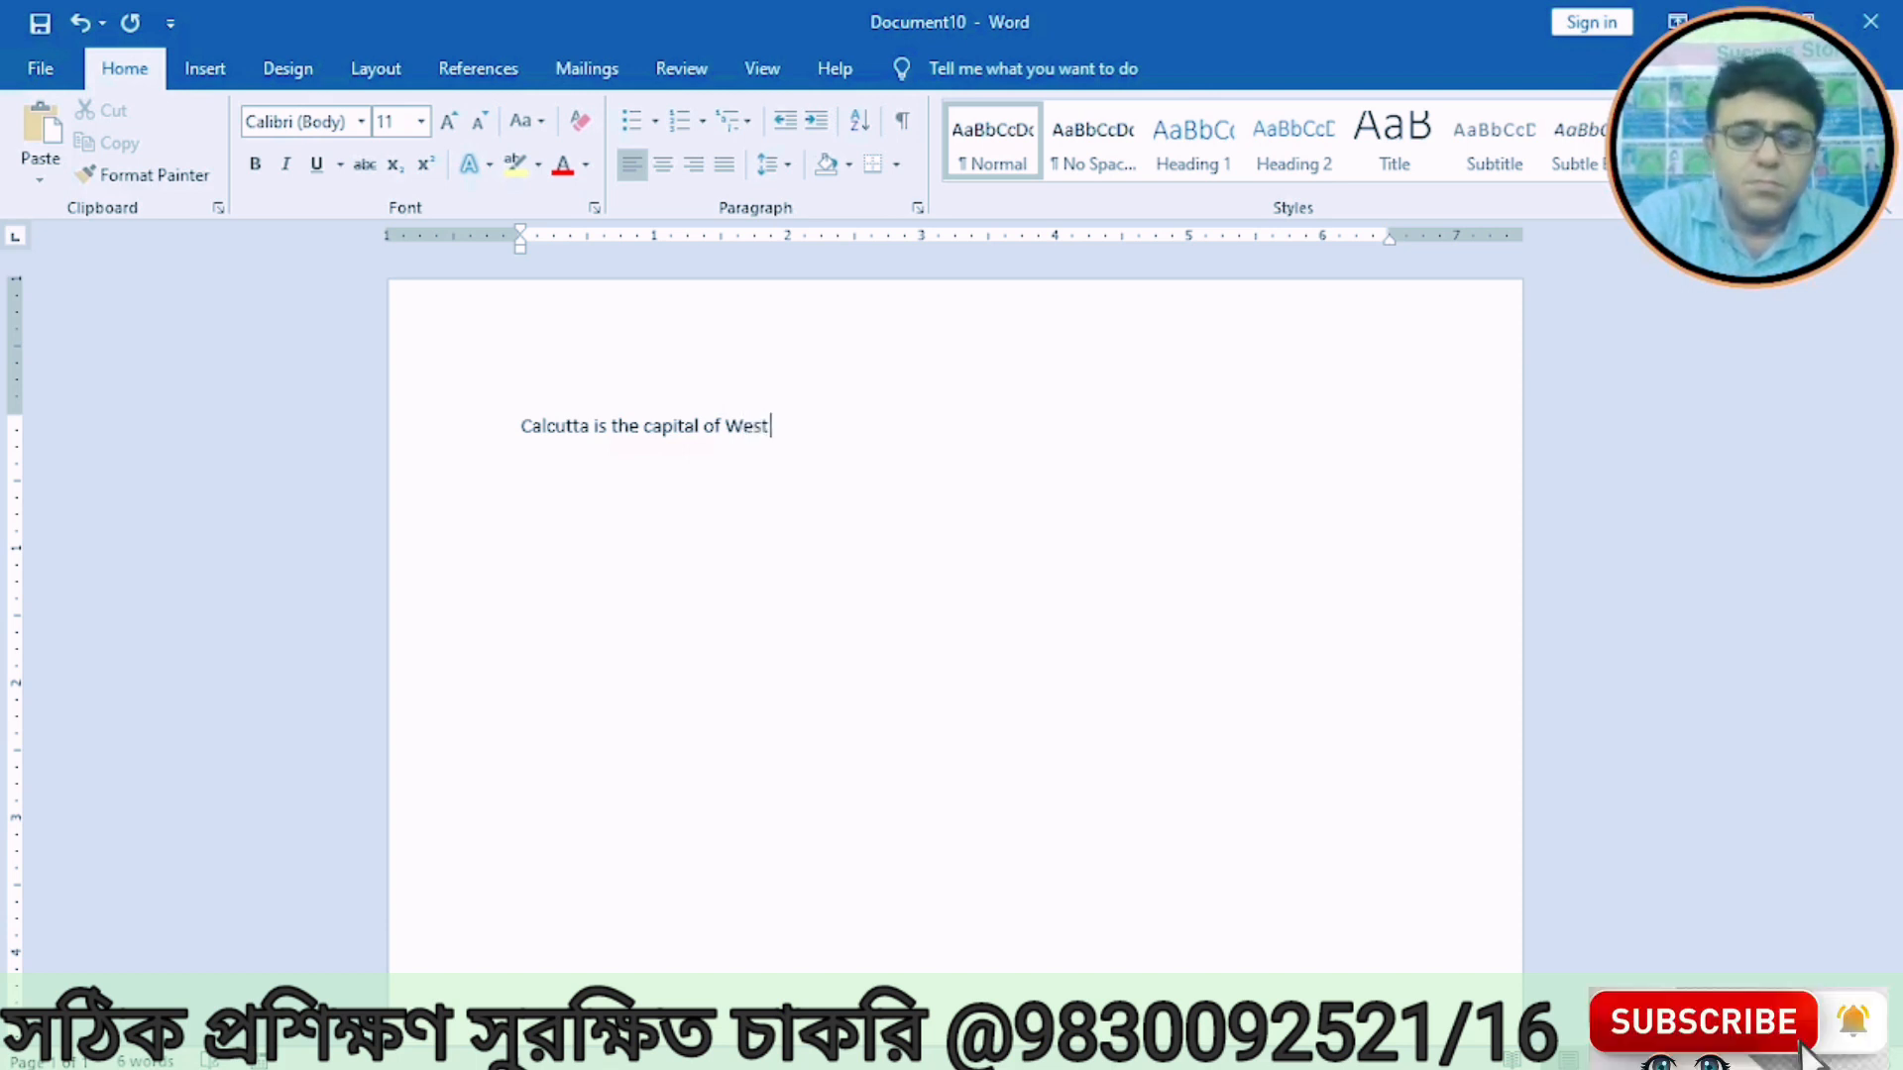
type(" Bengal")
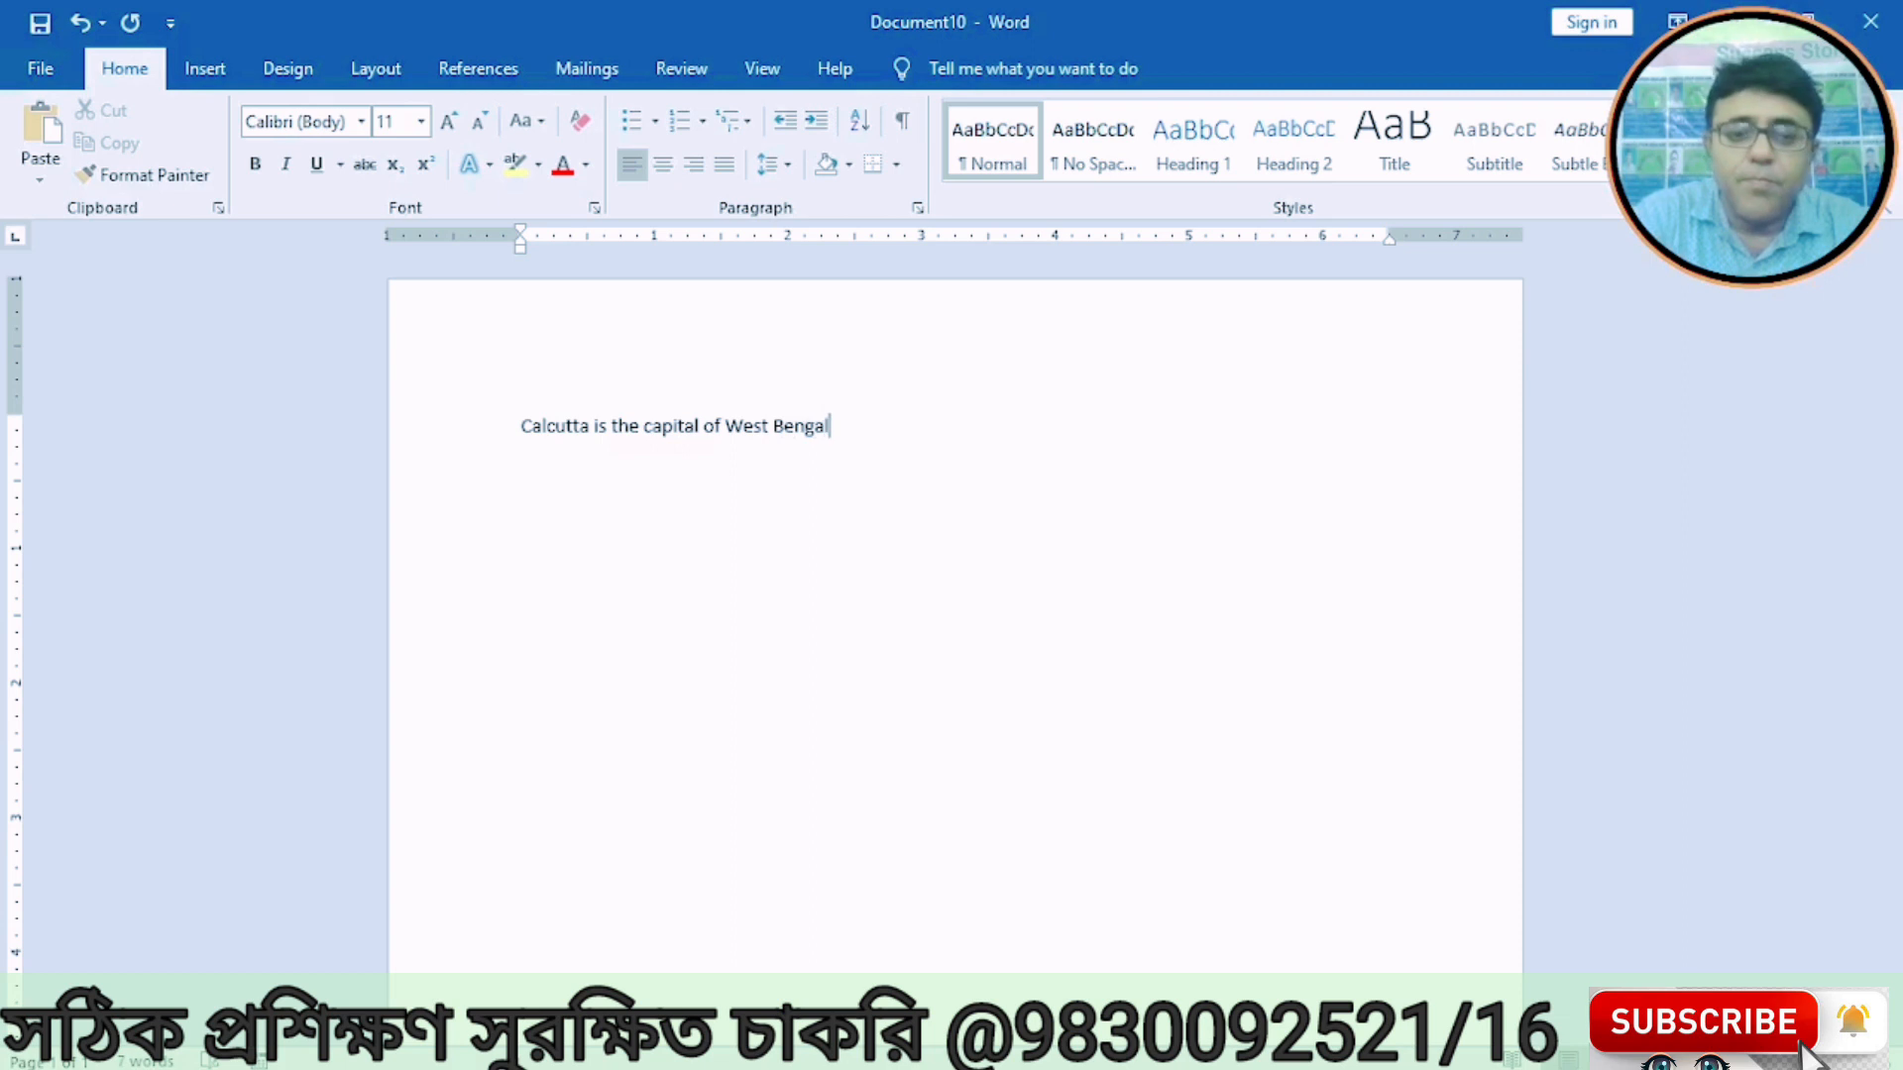
Step: End the first sentence with a full stop and begin a second one with "Calcutta", separated by a space
type(".VCal")
key("BackSpace")
key("BackSpace")
key("BackSpace")
key("BackSpace")
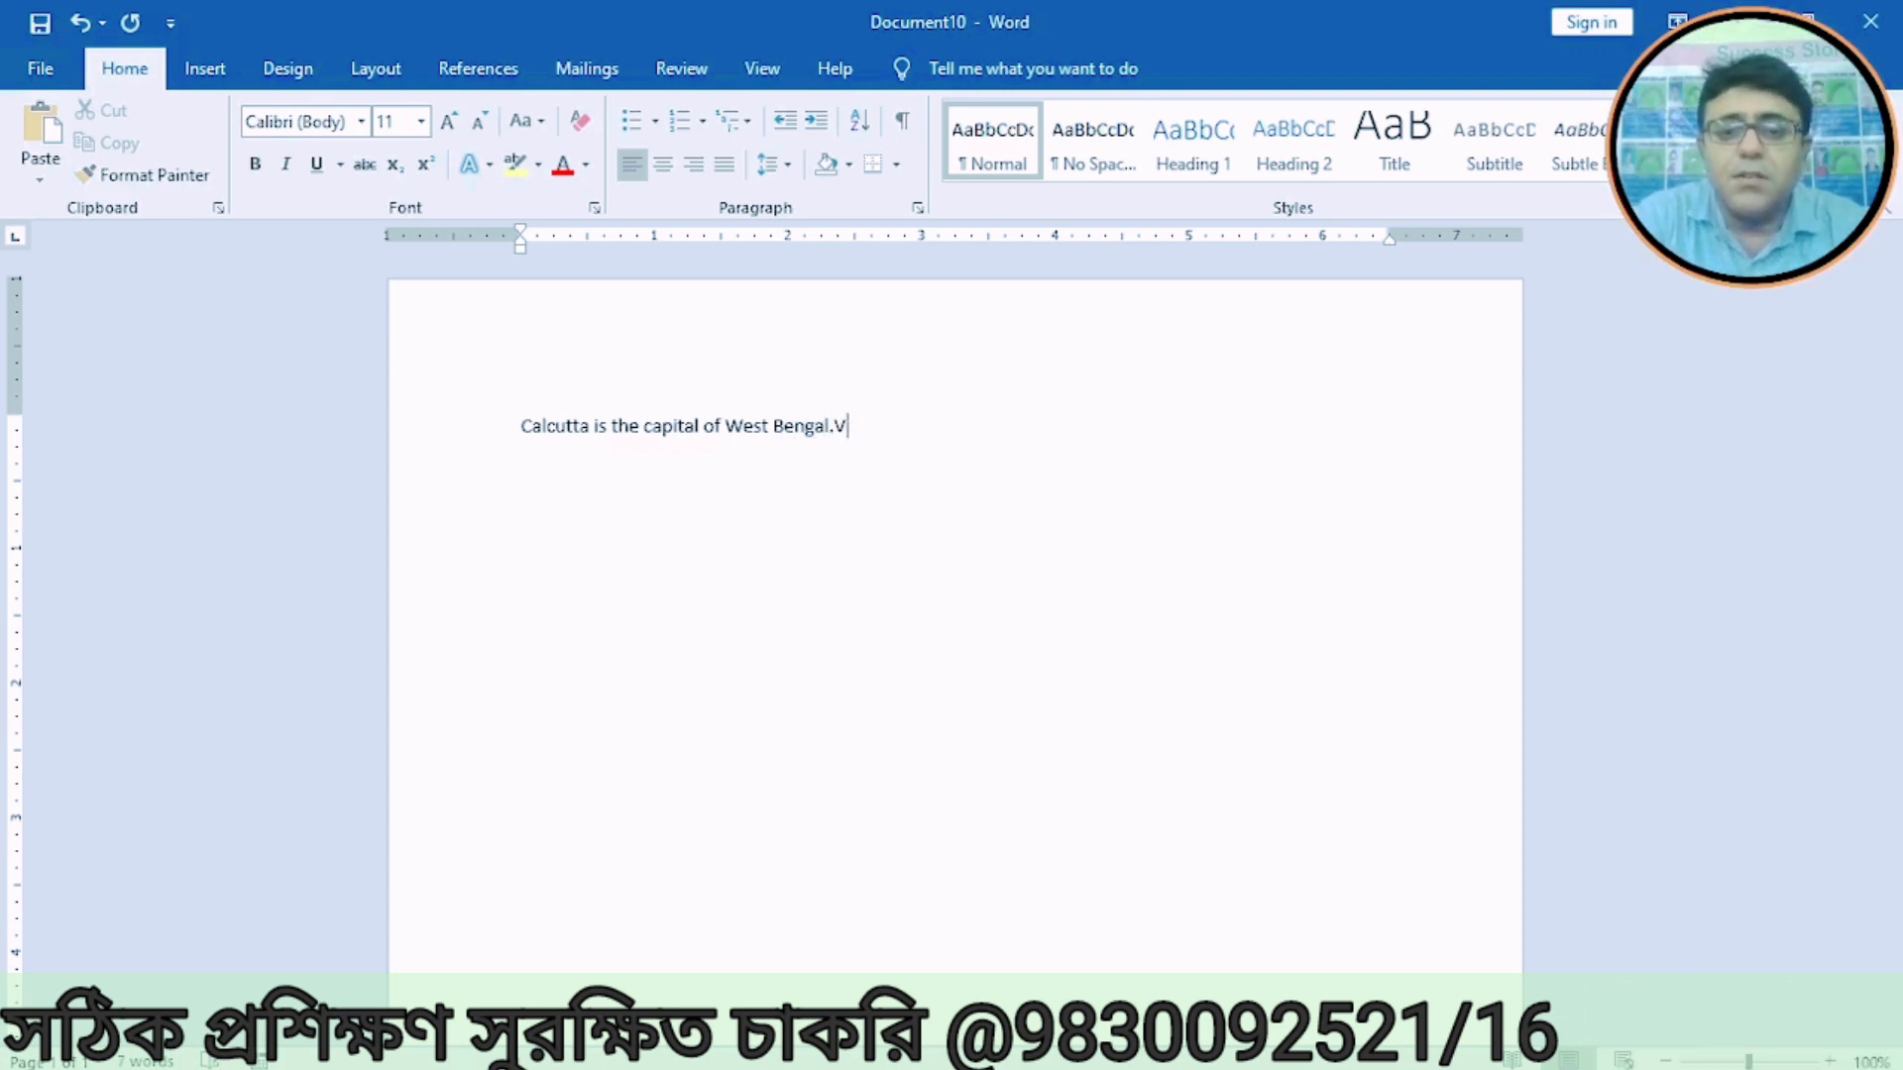
type("Cal")
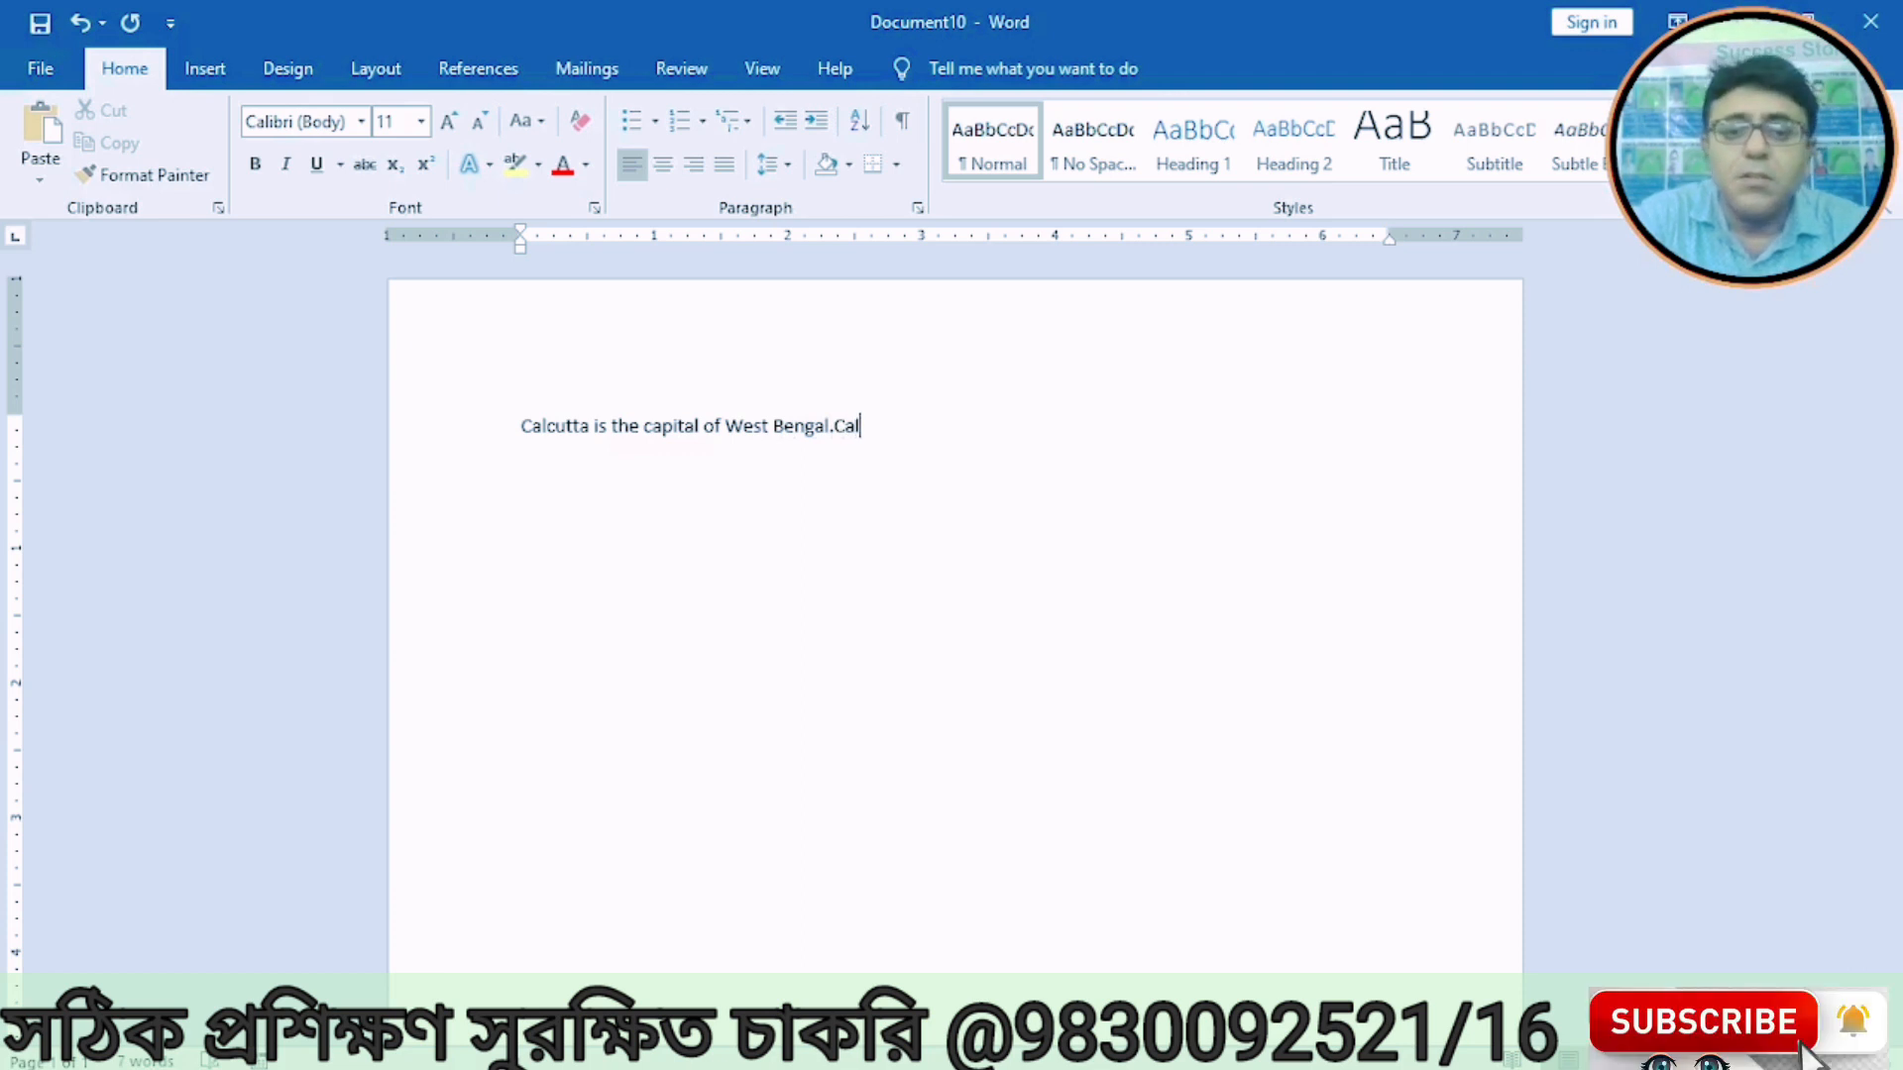
type("cutta")
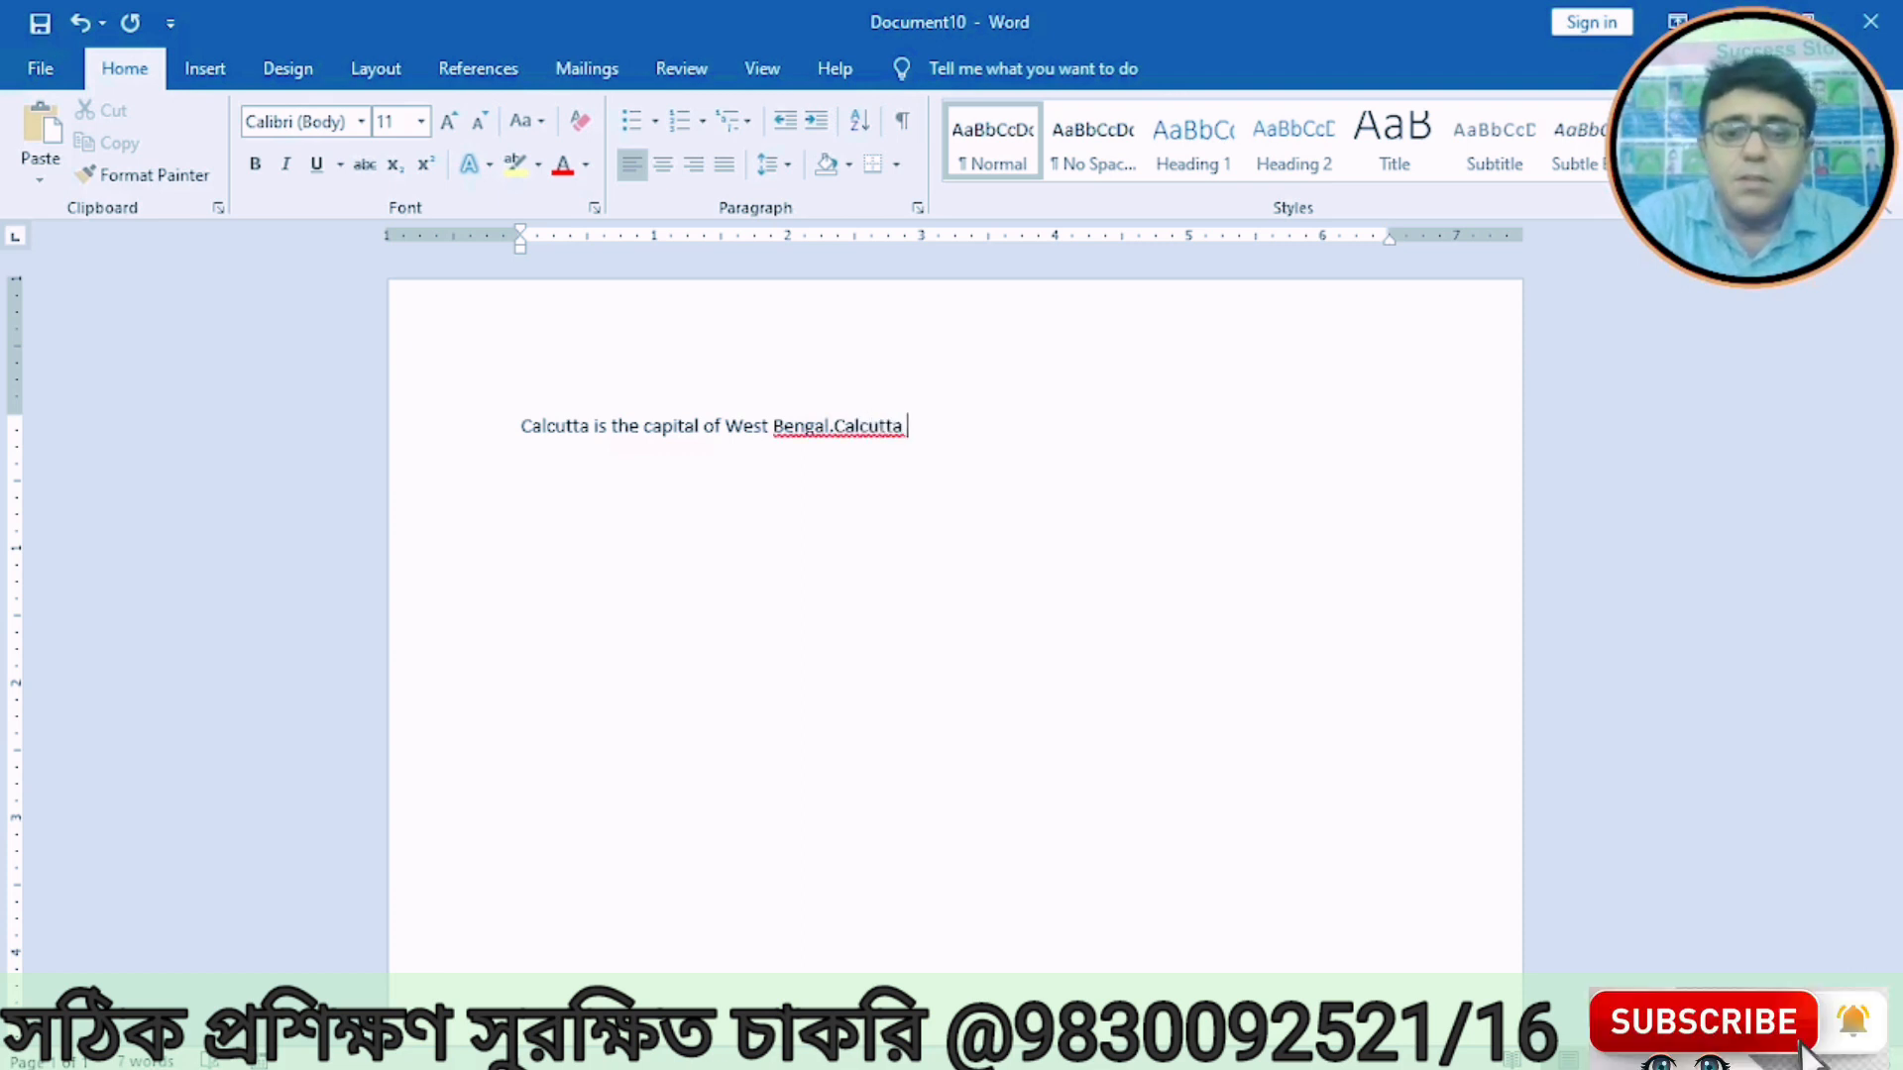
left_click(834, 425)
key("Right")
key("Right")
key("Right")
key("Right")
key("Right")
key("Right")
key("Right")
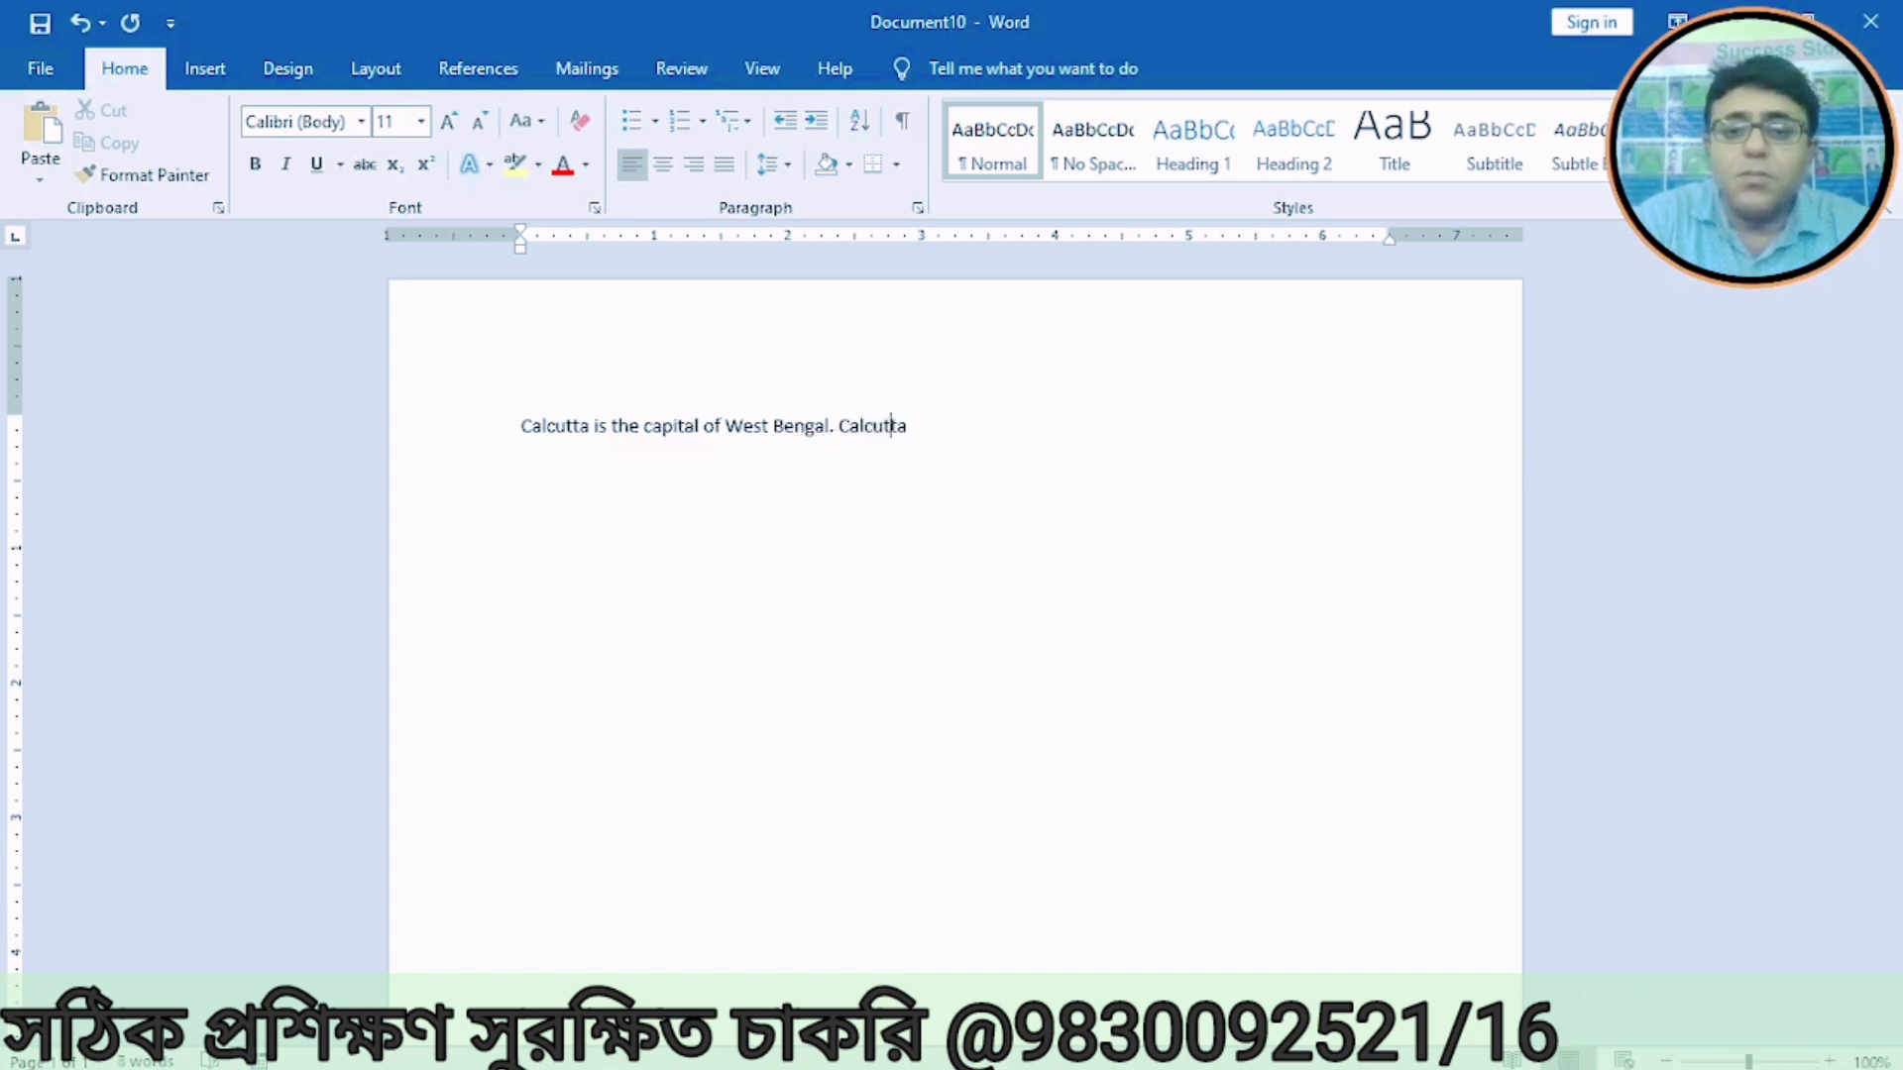
Step: Continue the second sentence with "is situated in", correcting the misspelled words "ios" and "situtated"
type("ios situt")
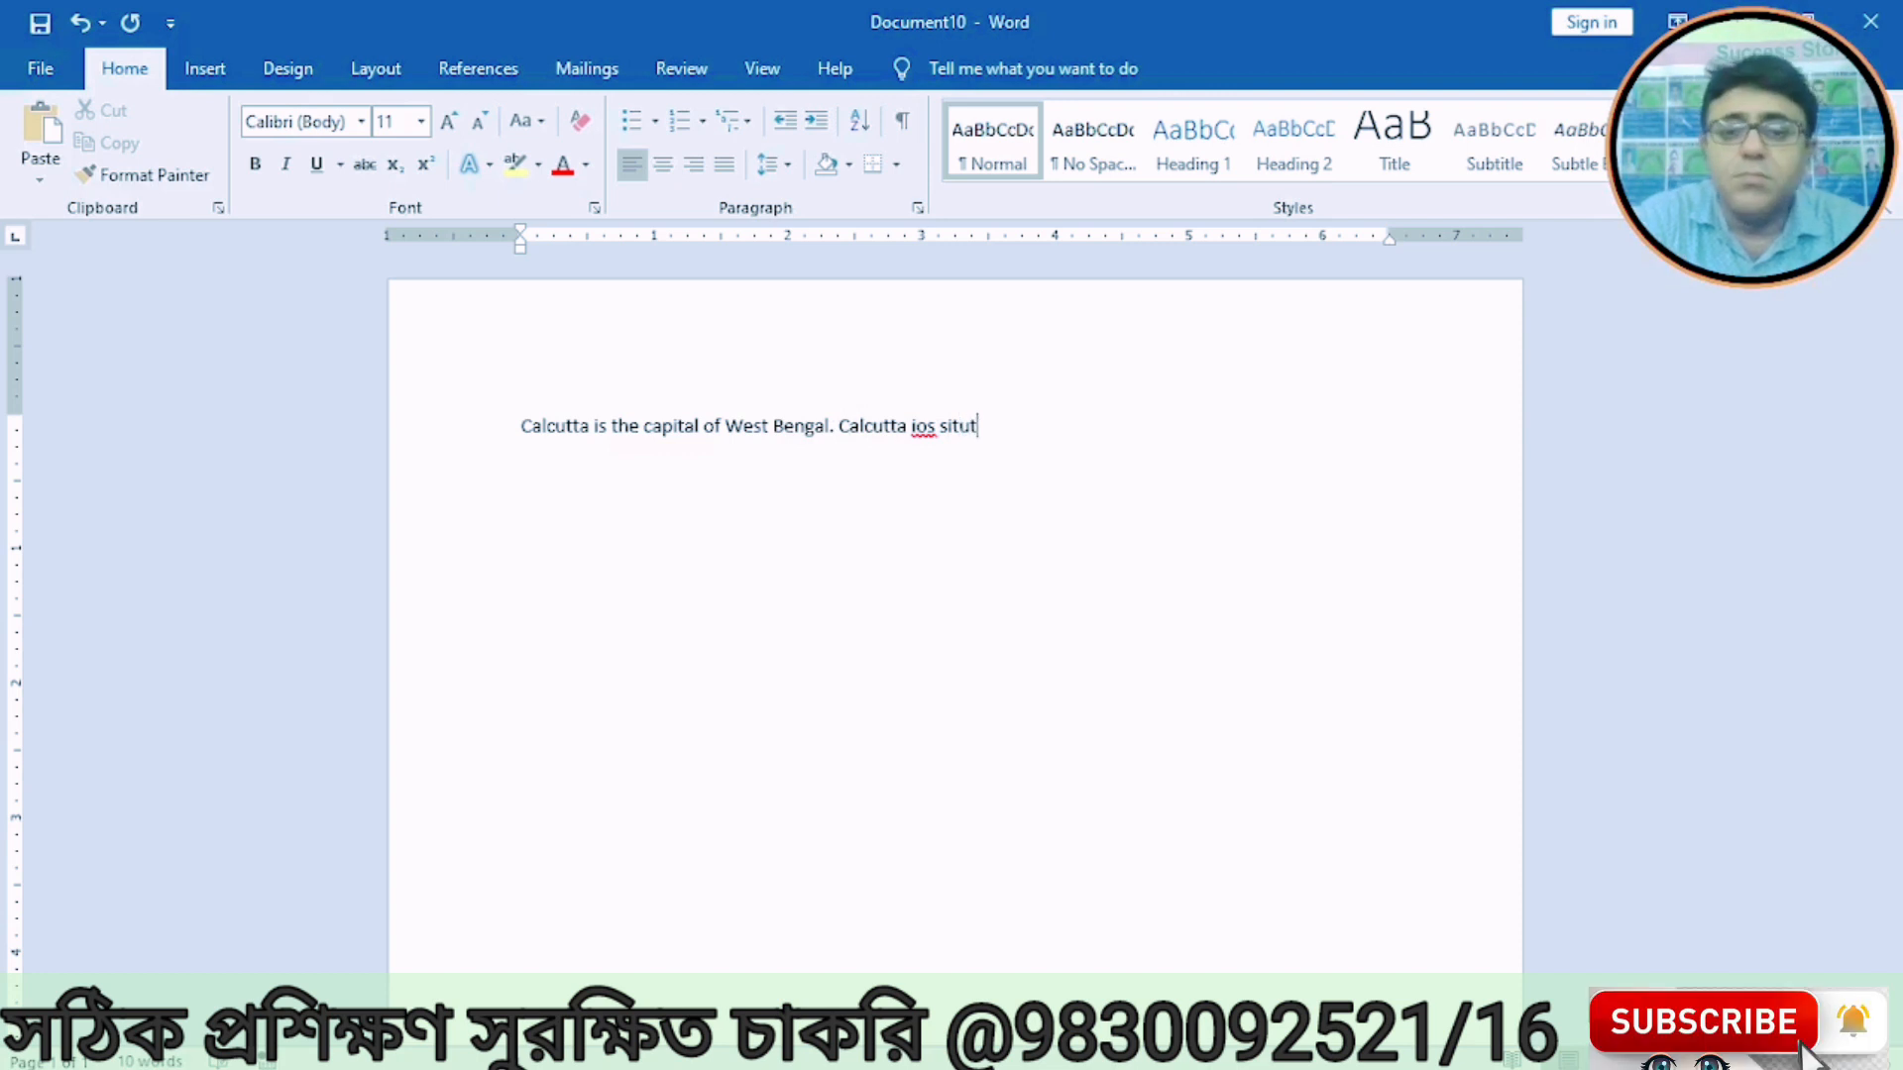
type("ated in")
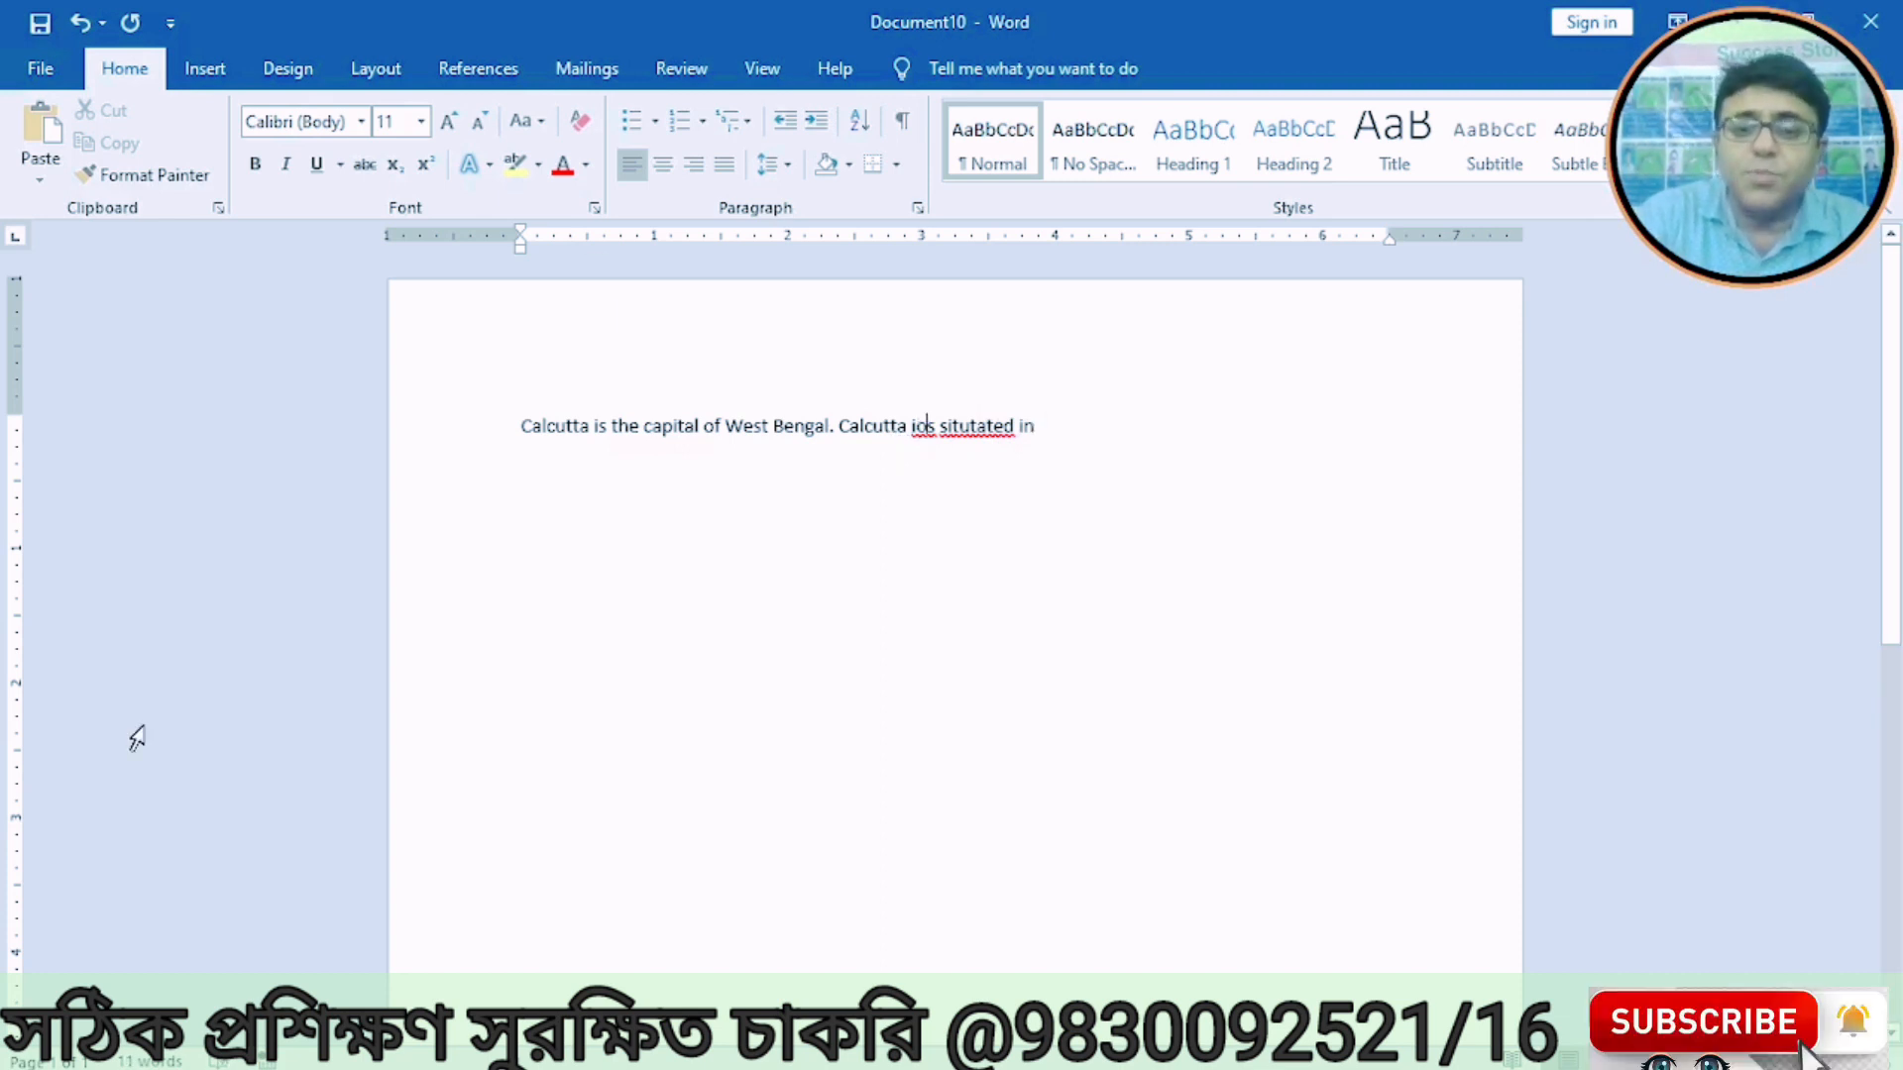
key("BackSpace")
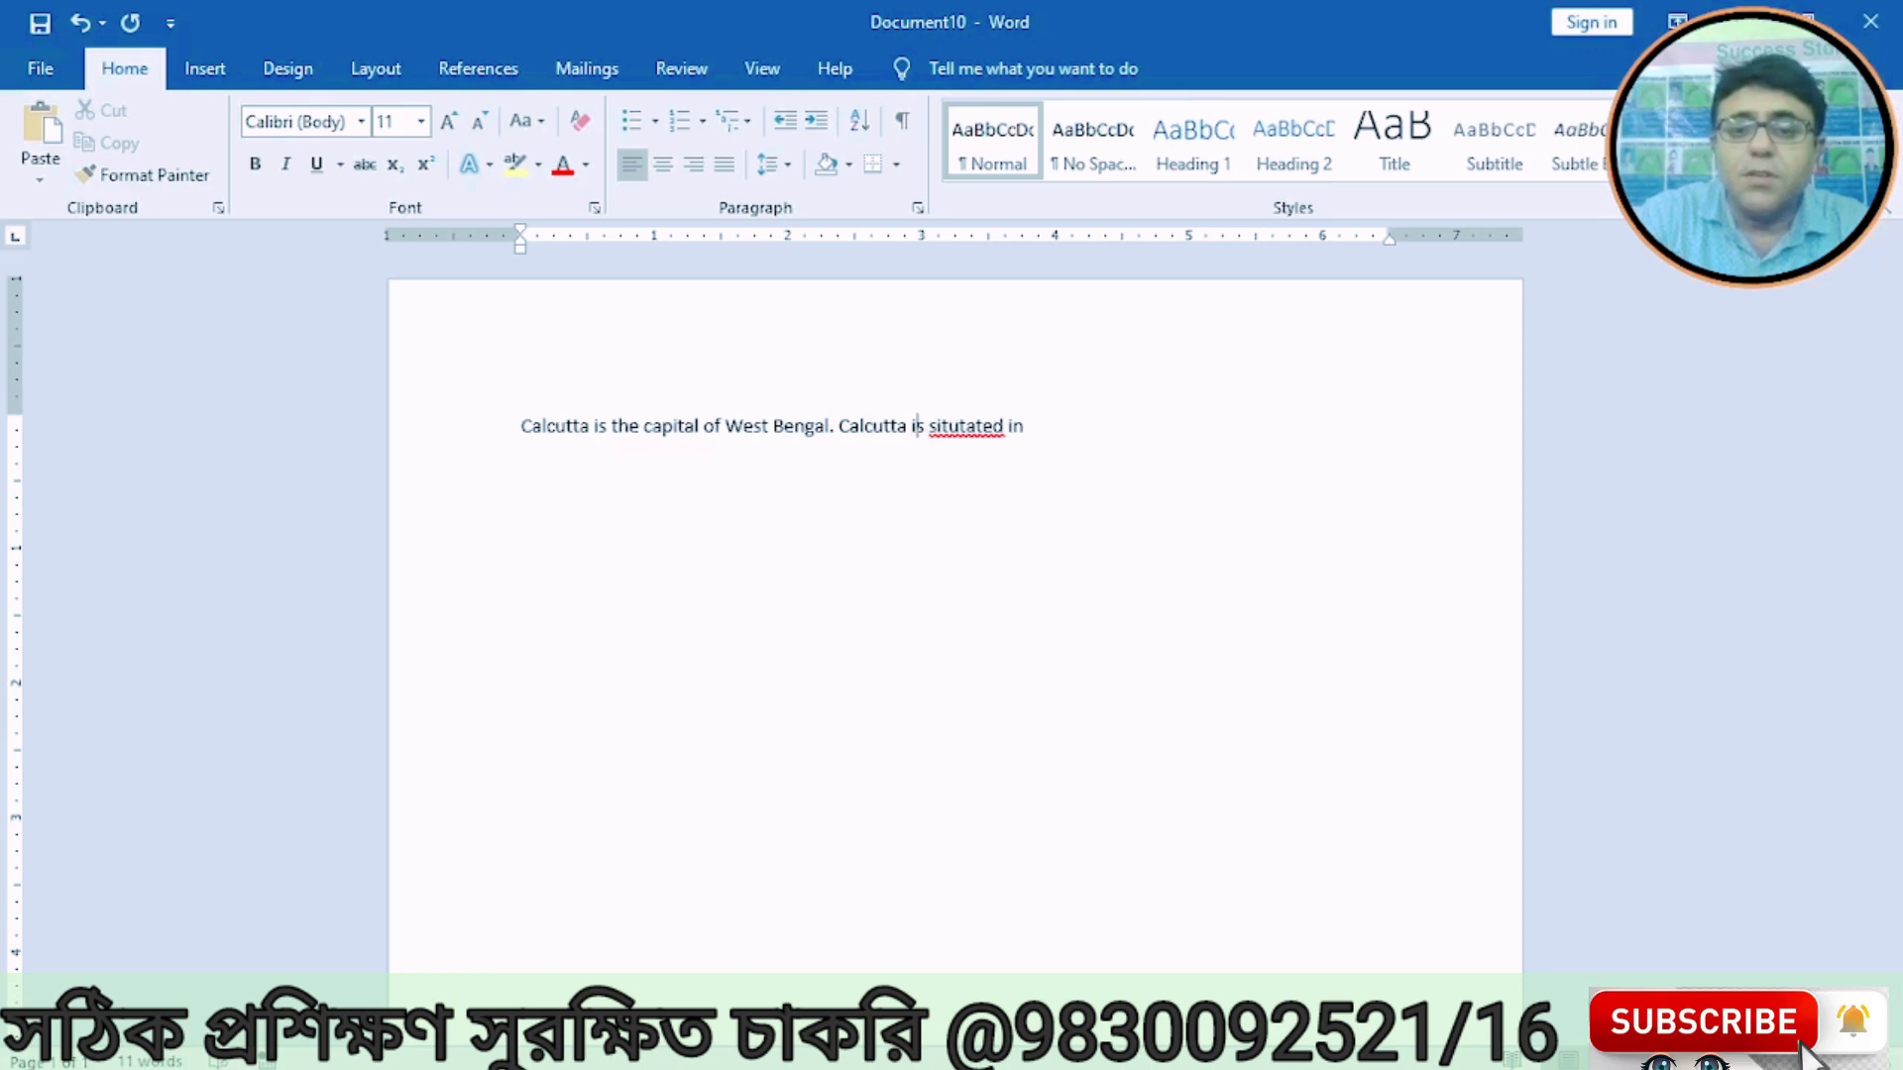
right_click(968, 424)
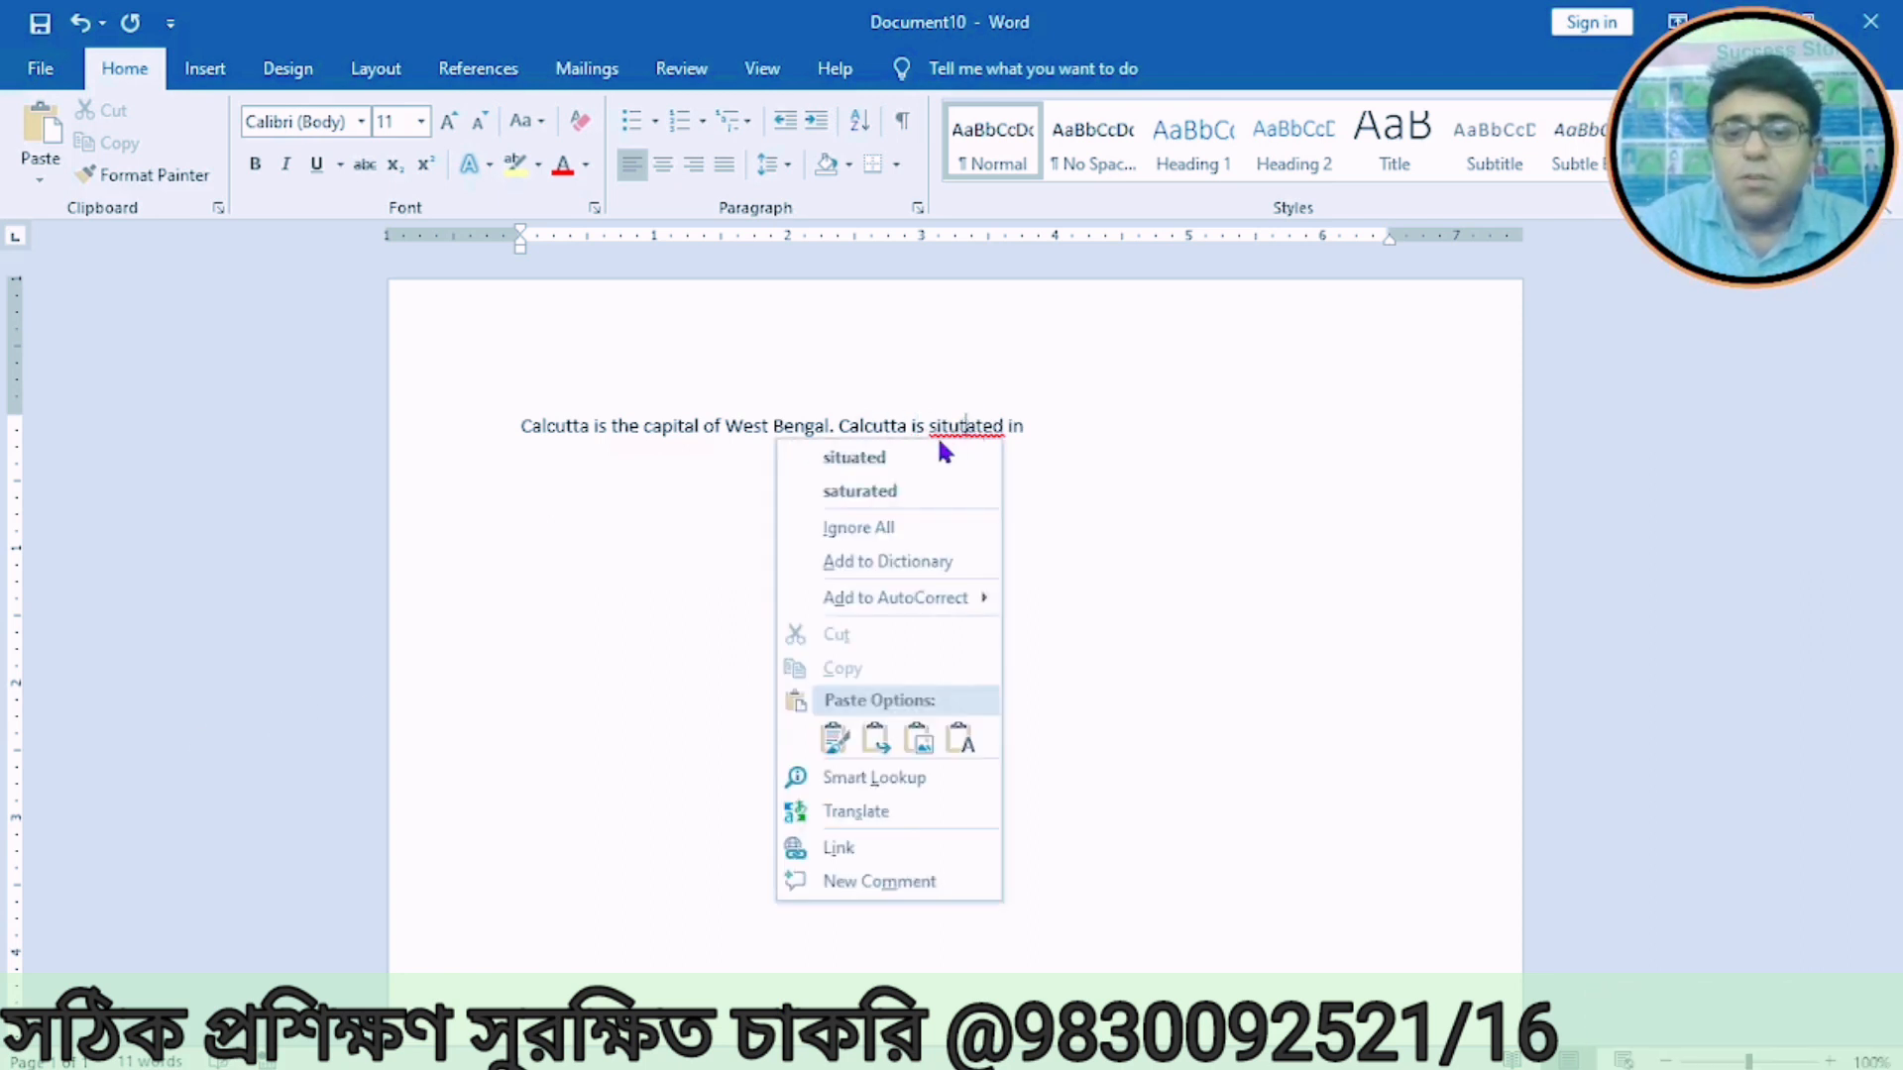
left_click(888, 455)
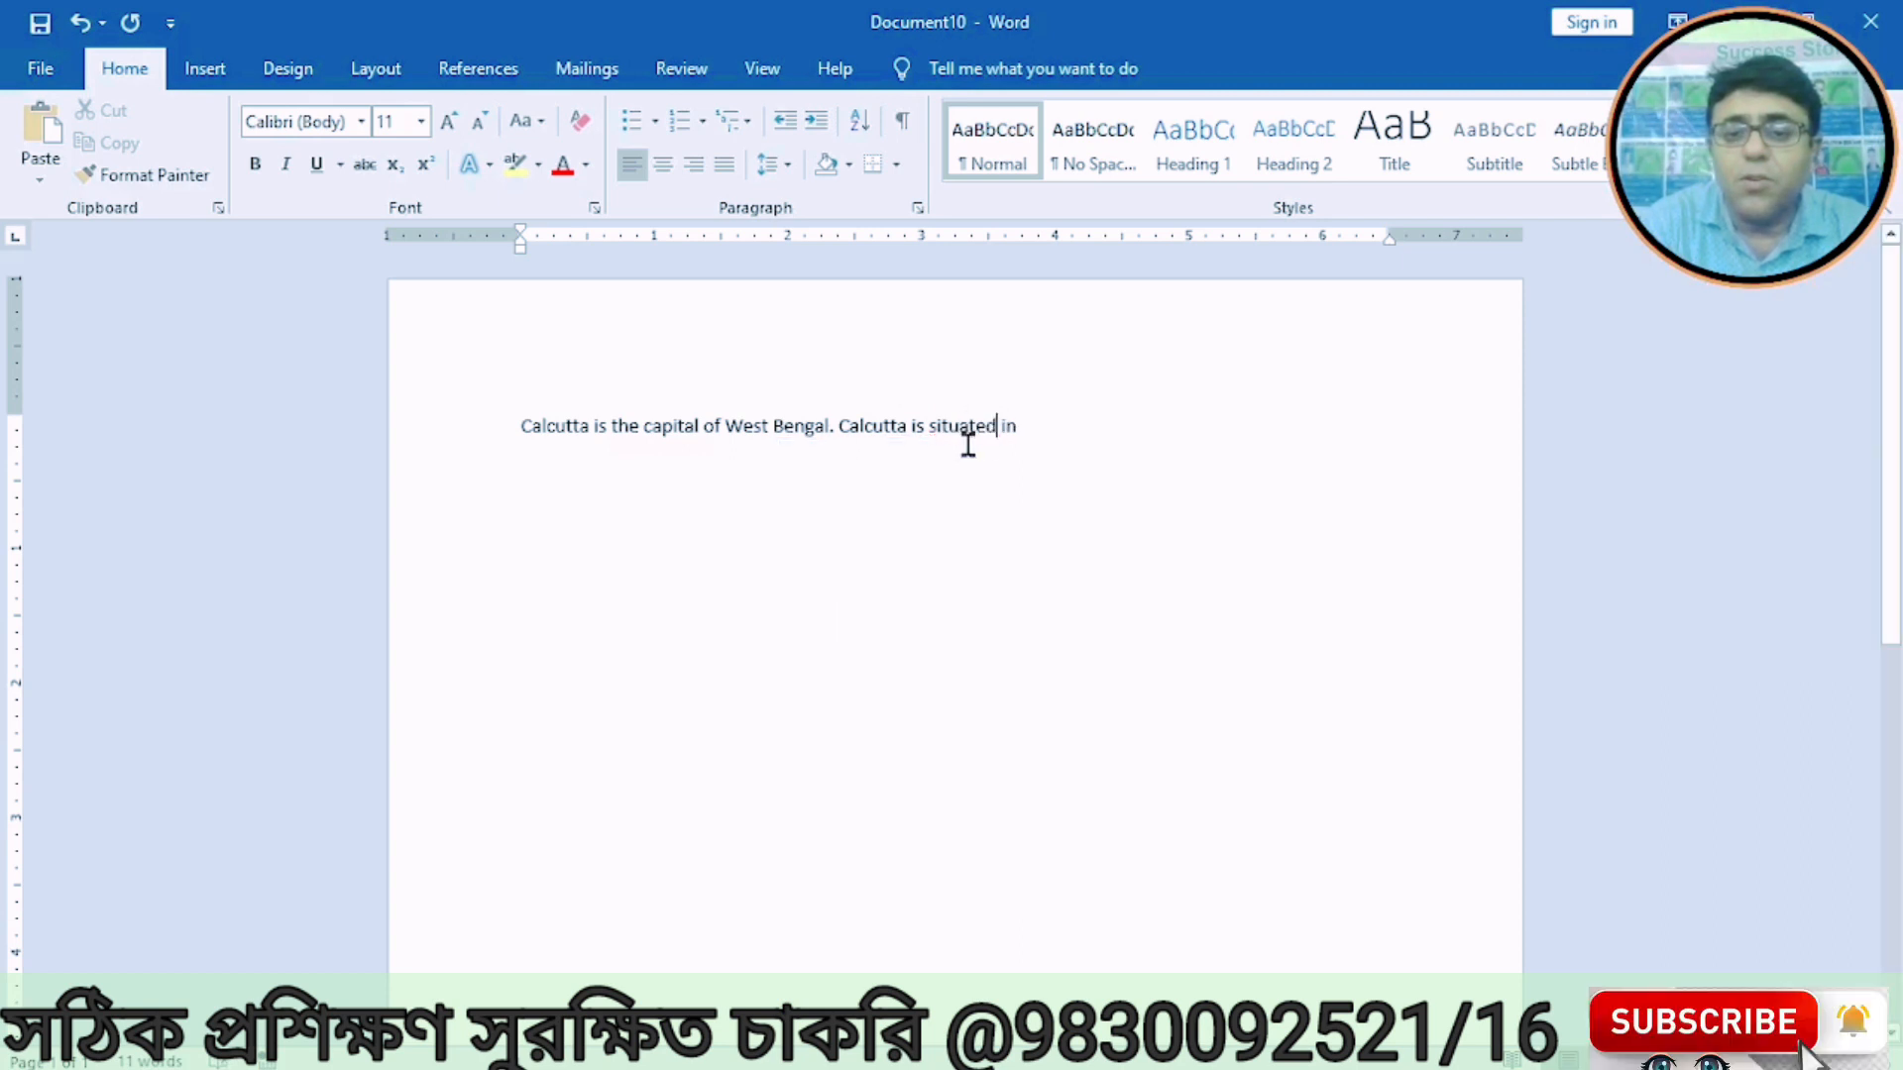
Step: Extend the second sentence with "the Eastern part of", correcting the spelling of "Eastern"
type("the ")
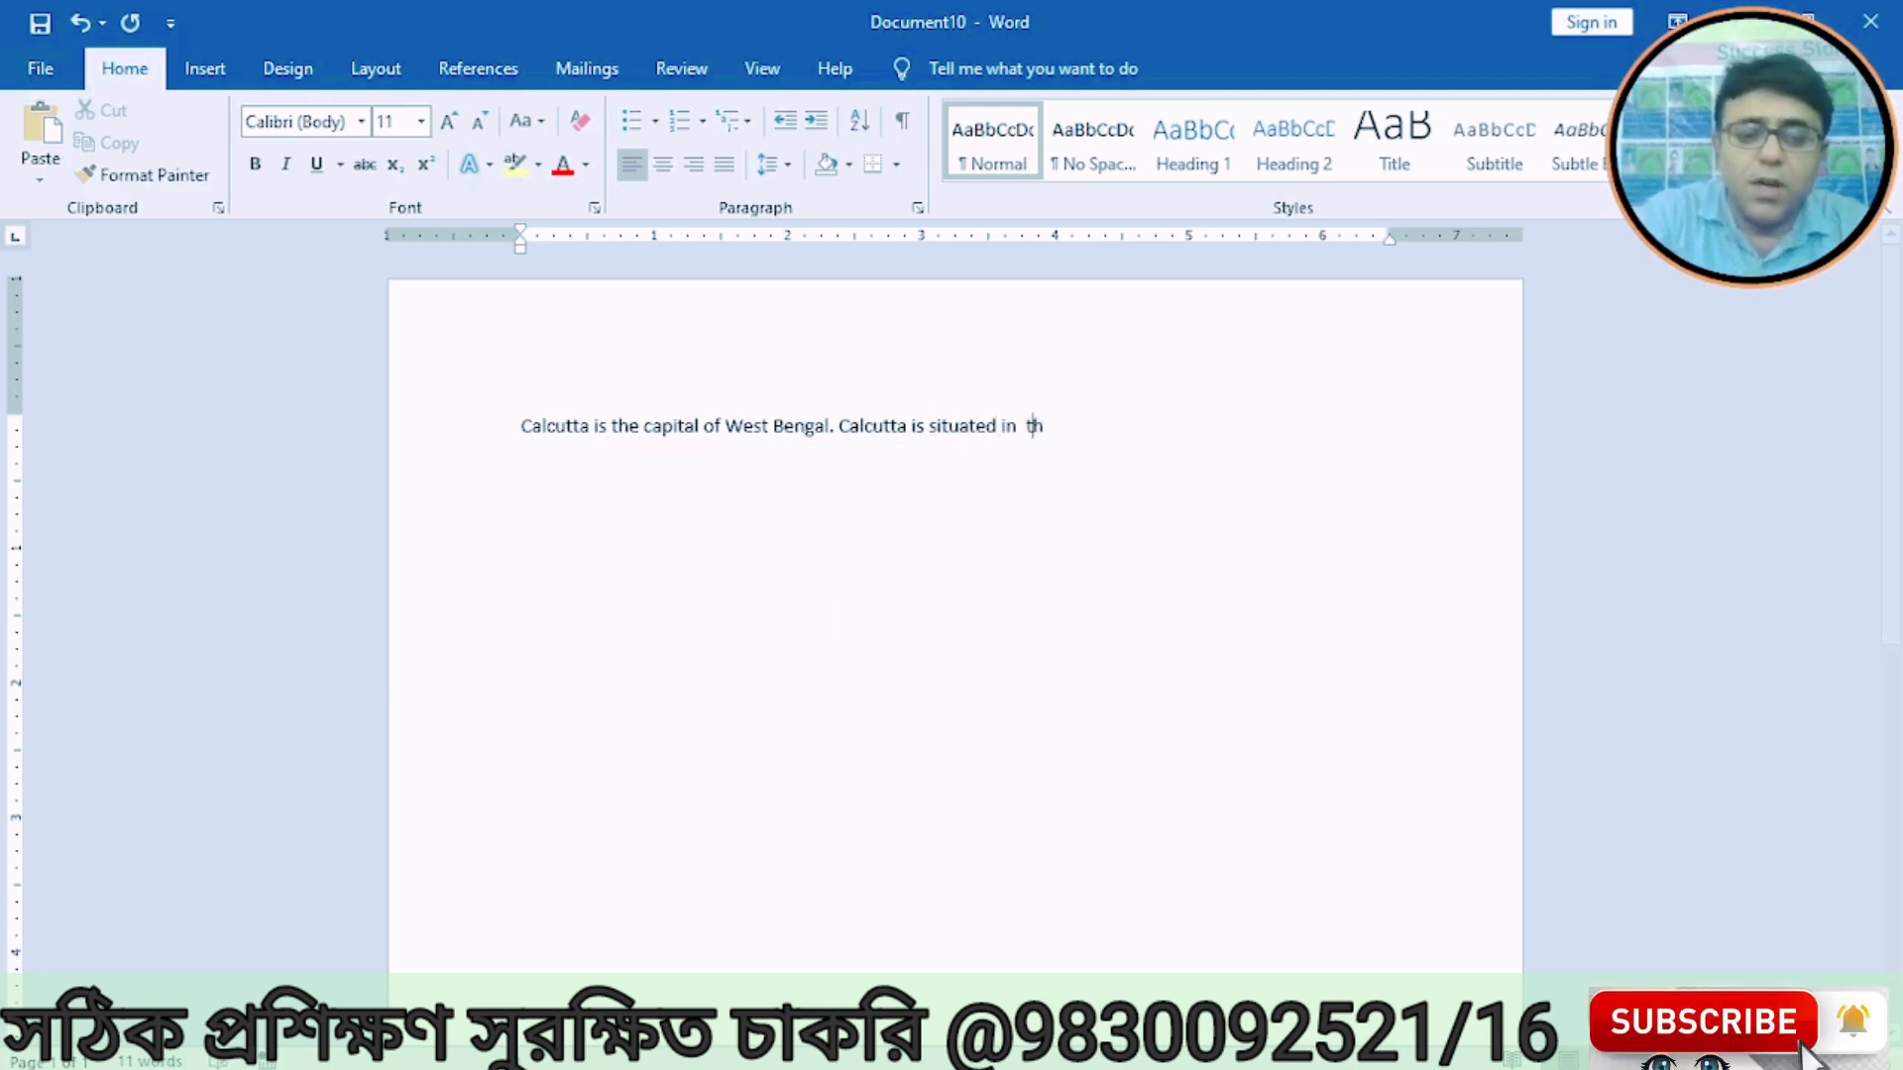
type("e")
key("BackSpace")
type("e")
key("BackSpace")
type("Esate")
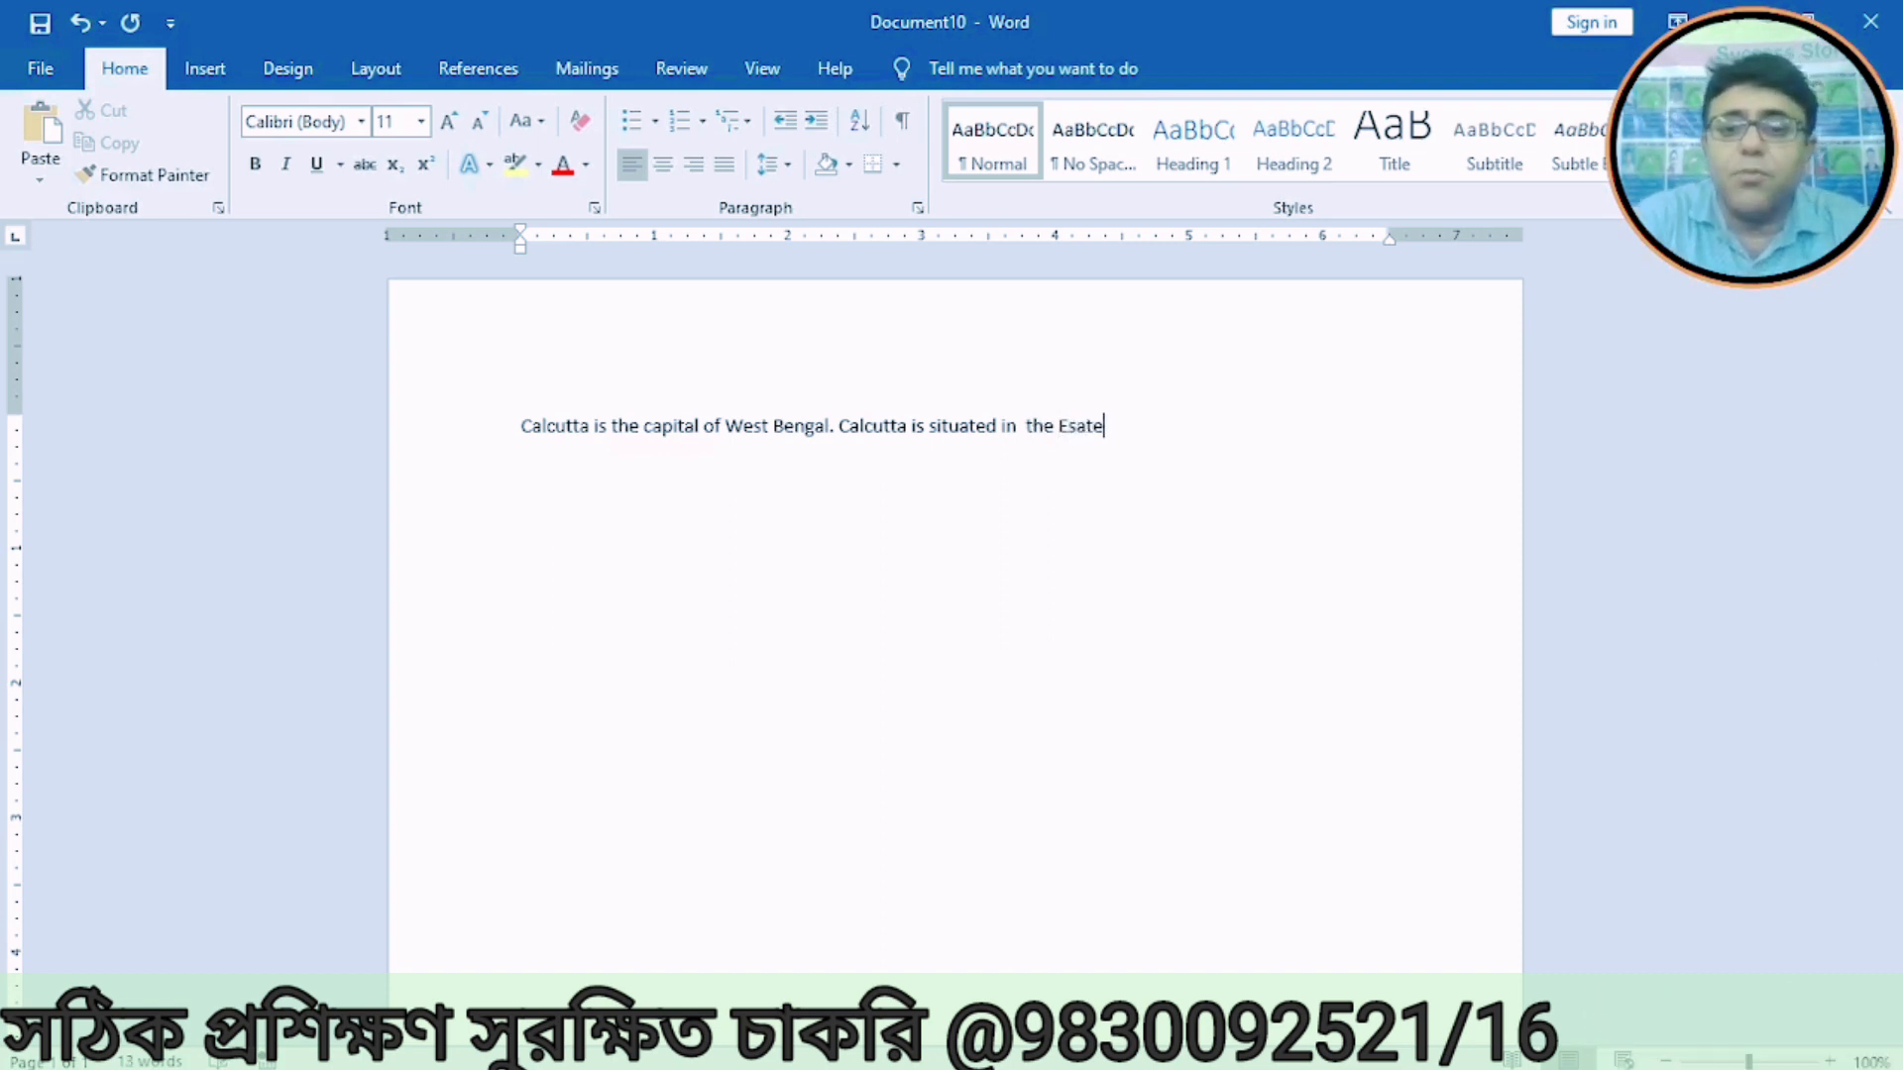
type("rn par")
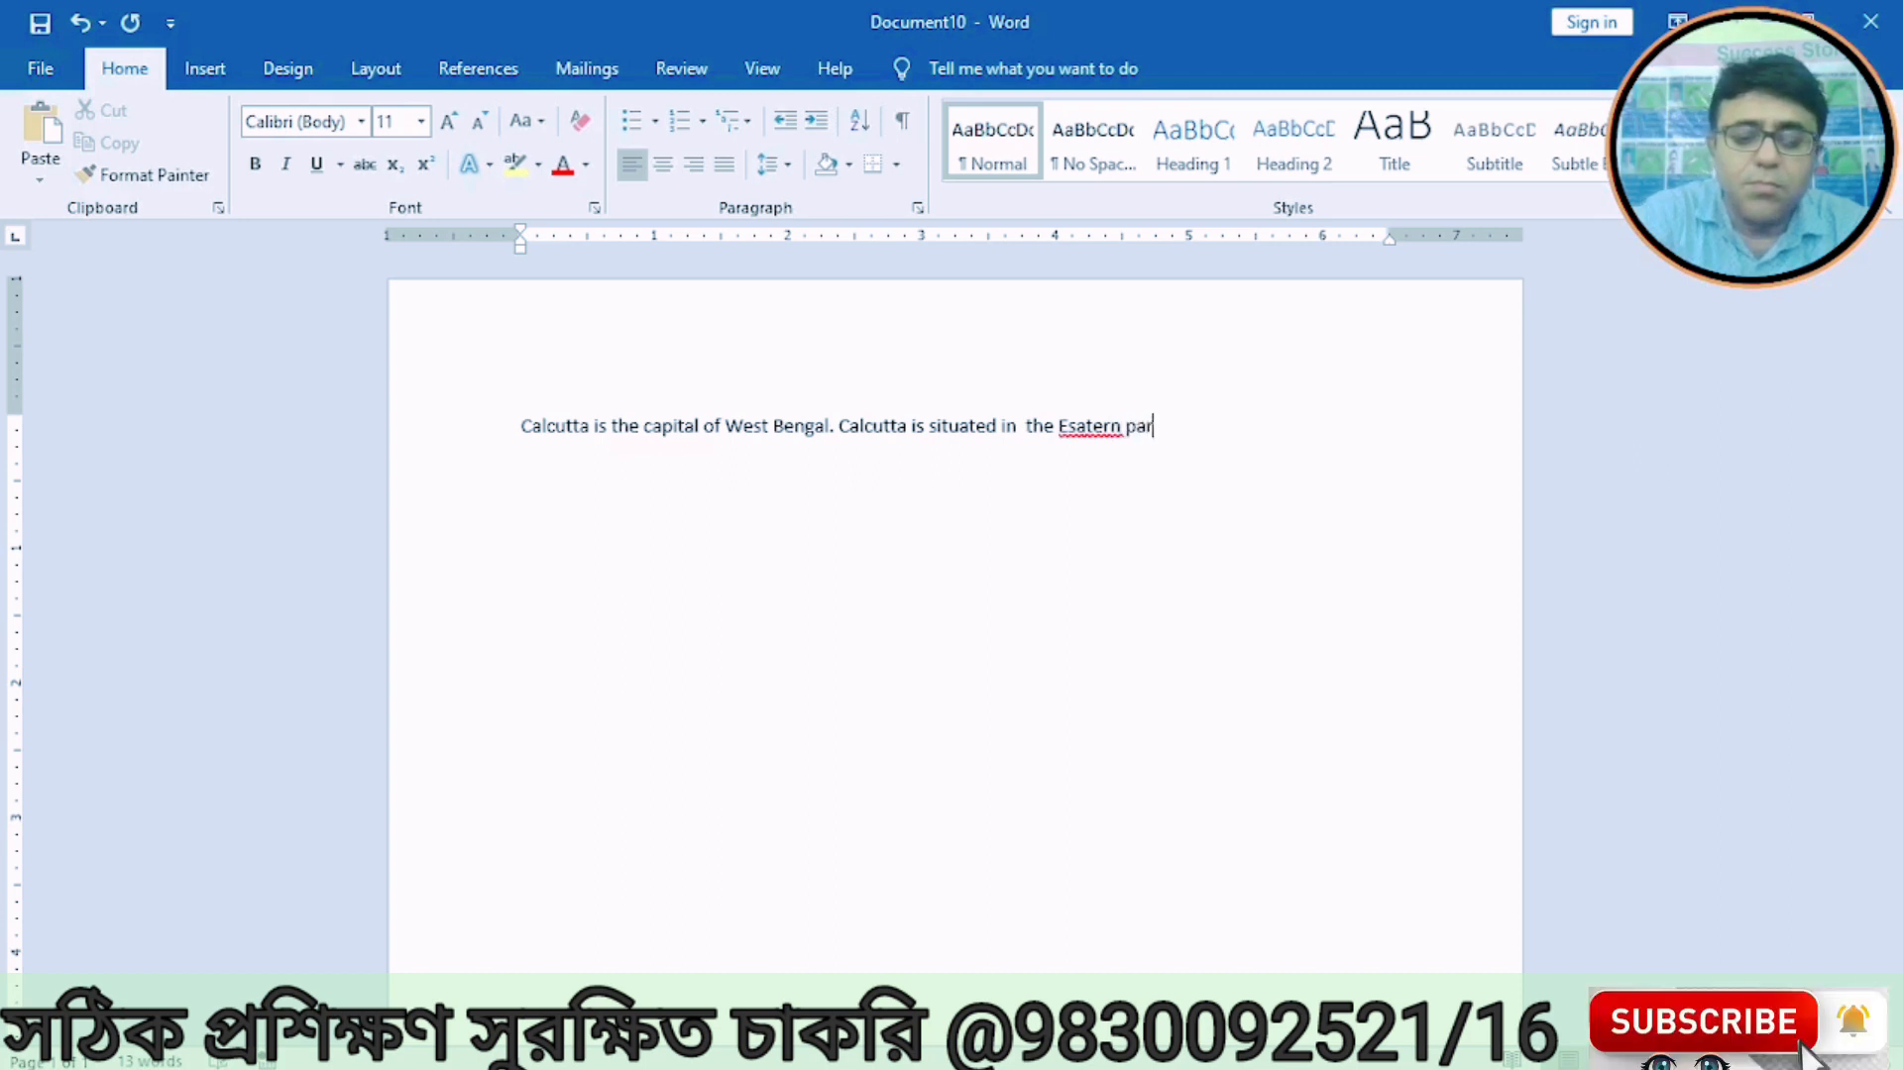
type("t of")
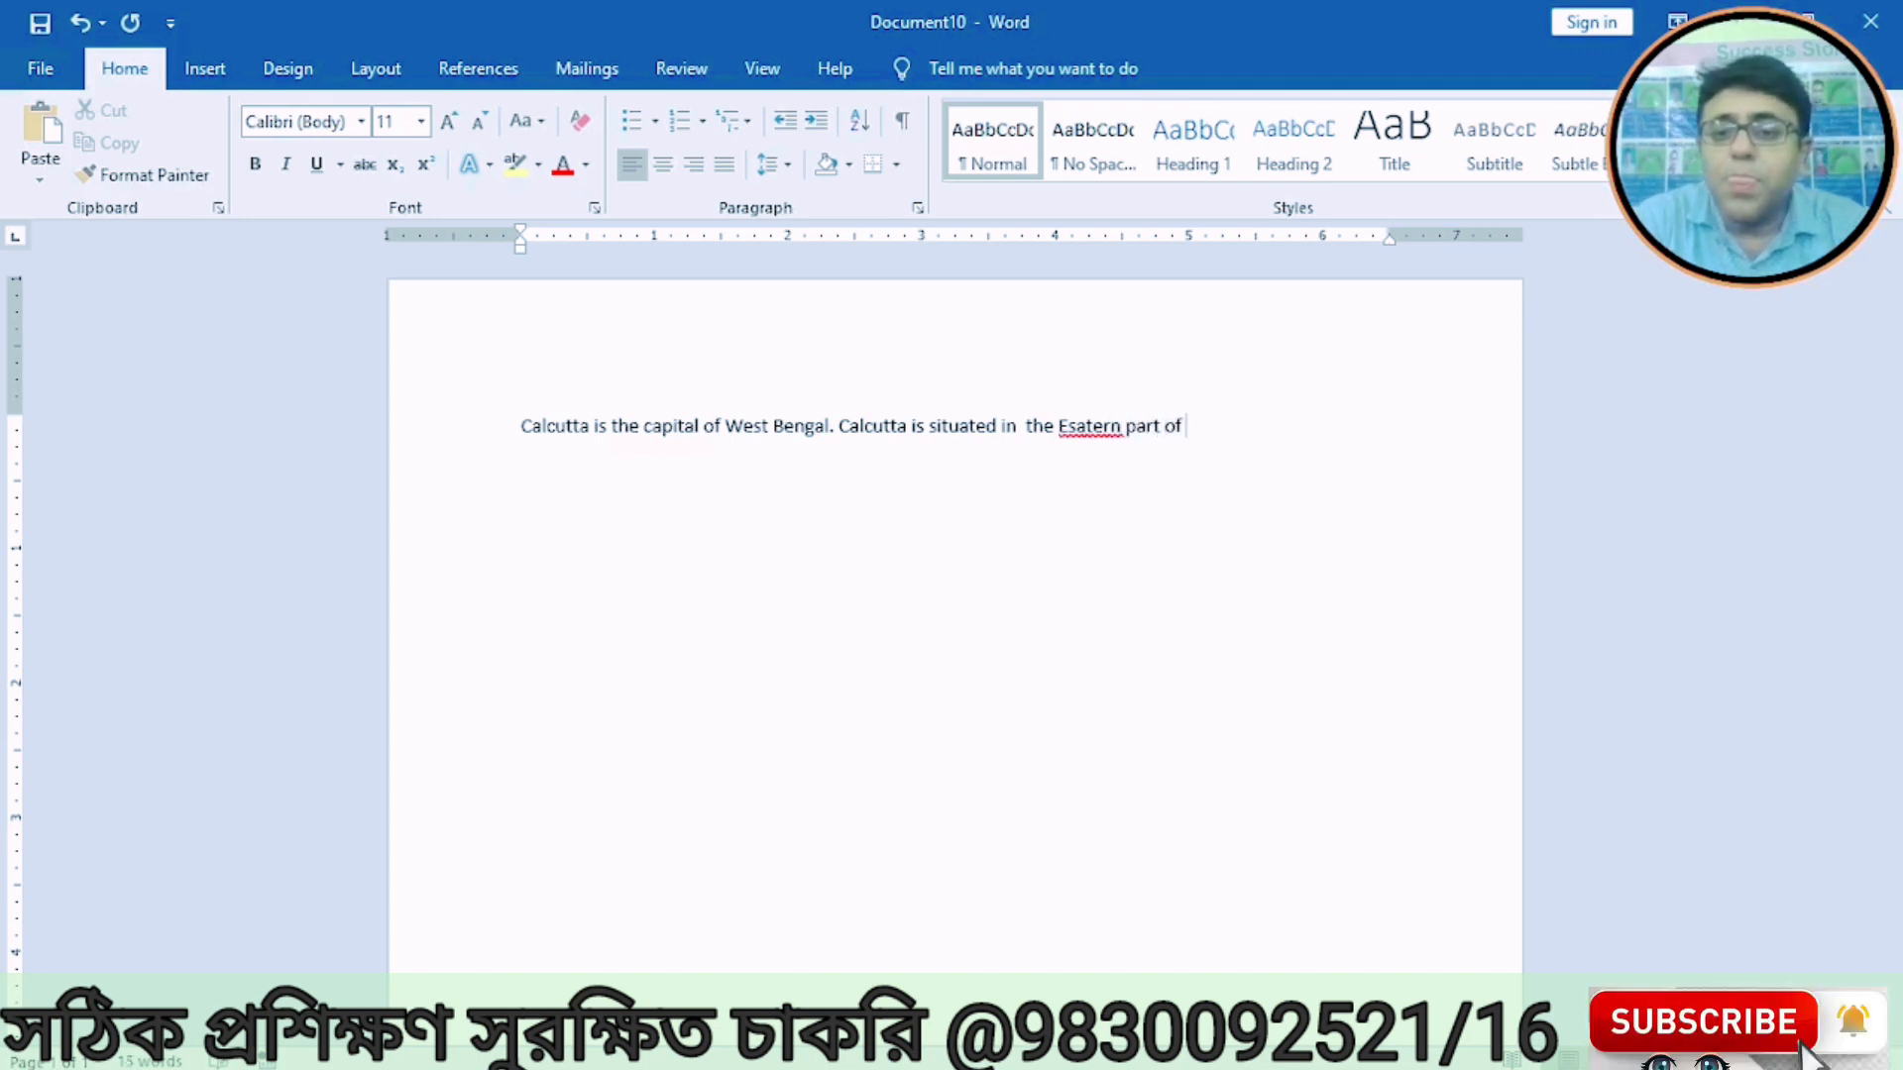
key("Left")
key("Left")
key("Left")
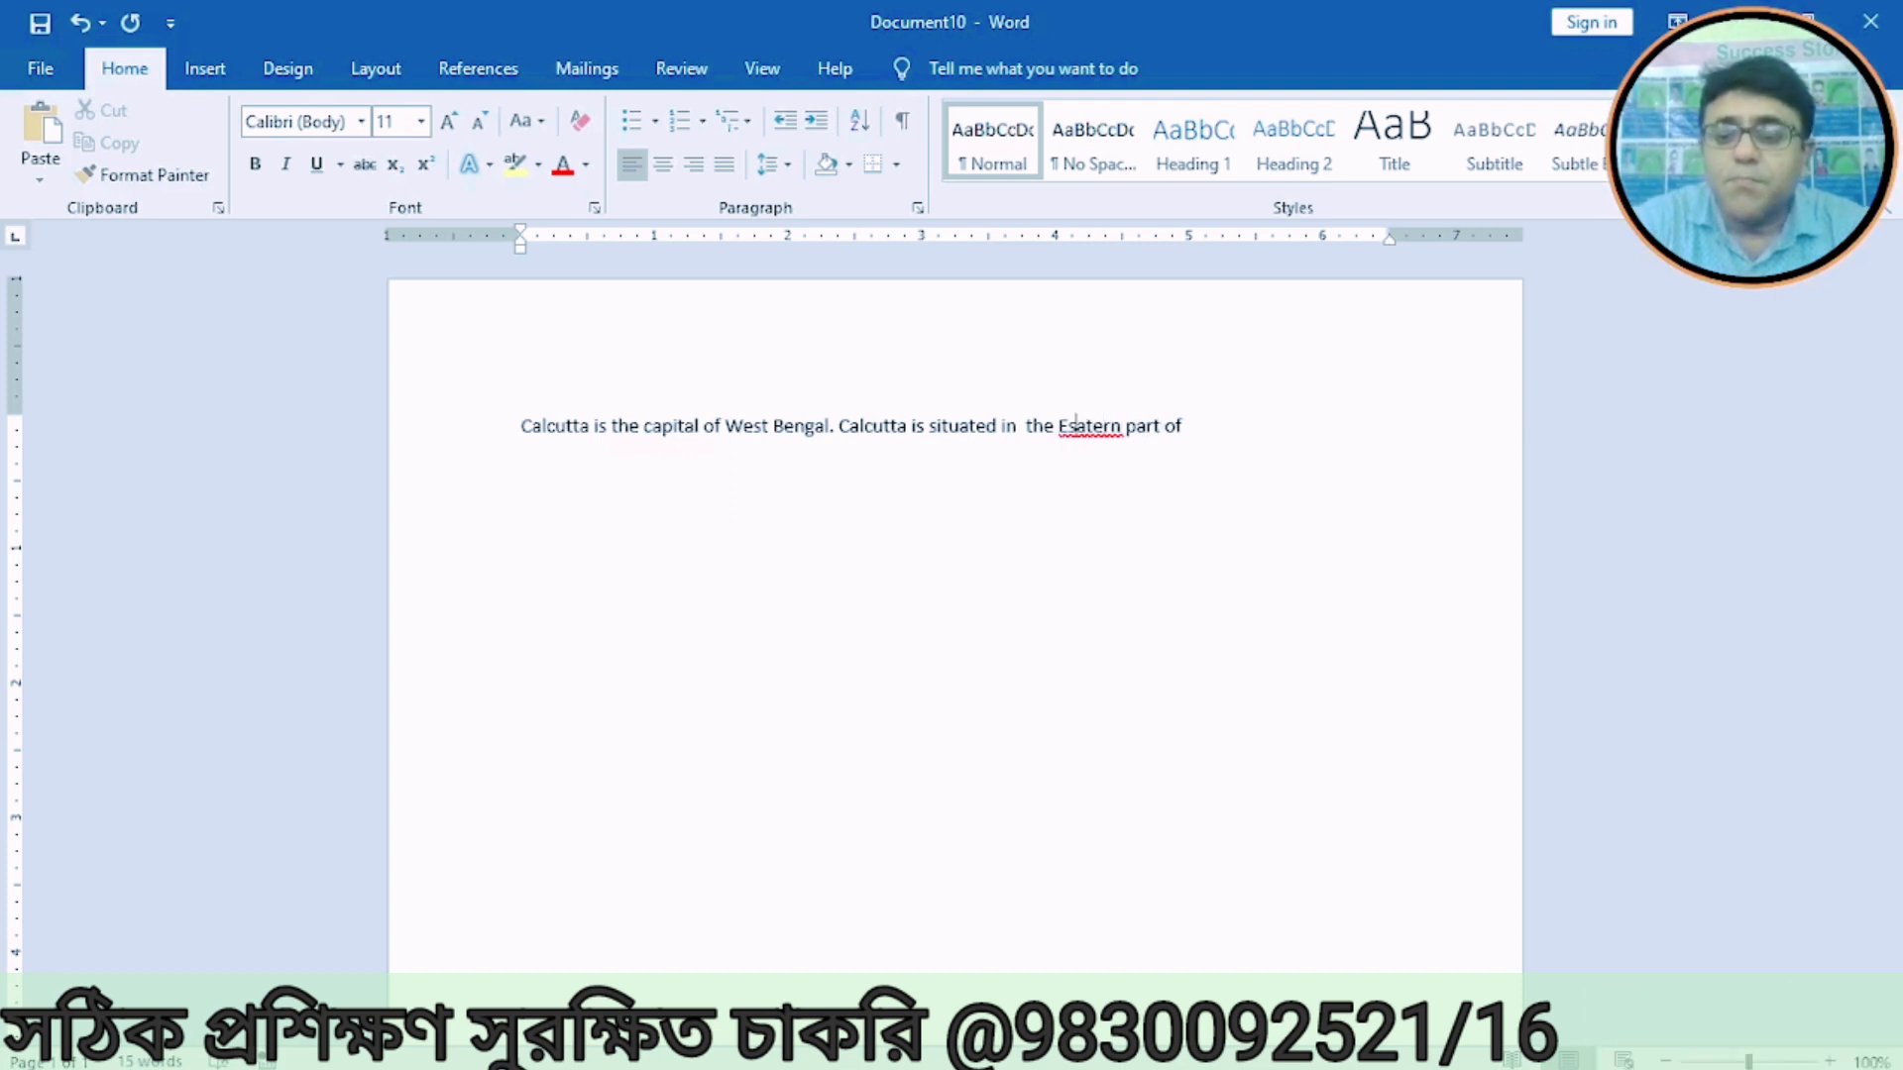
key("BackSpace")
key("BackSpace")
key("BackSpace")
type("ast")
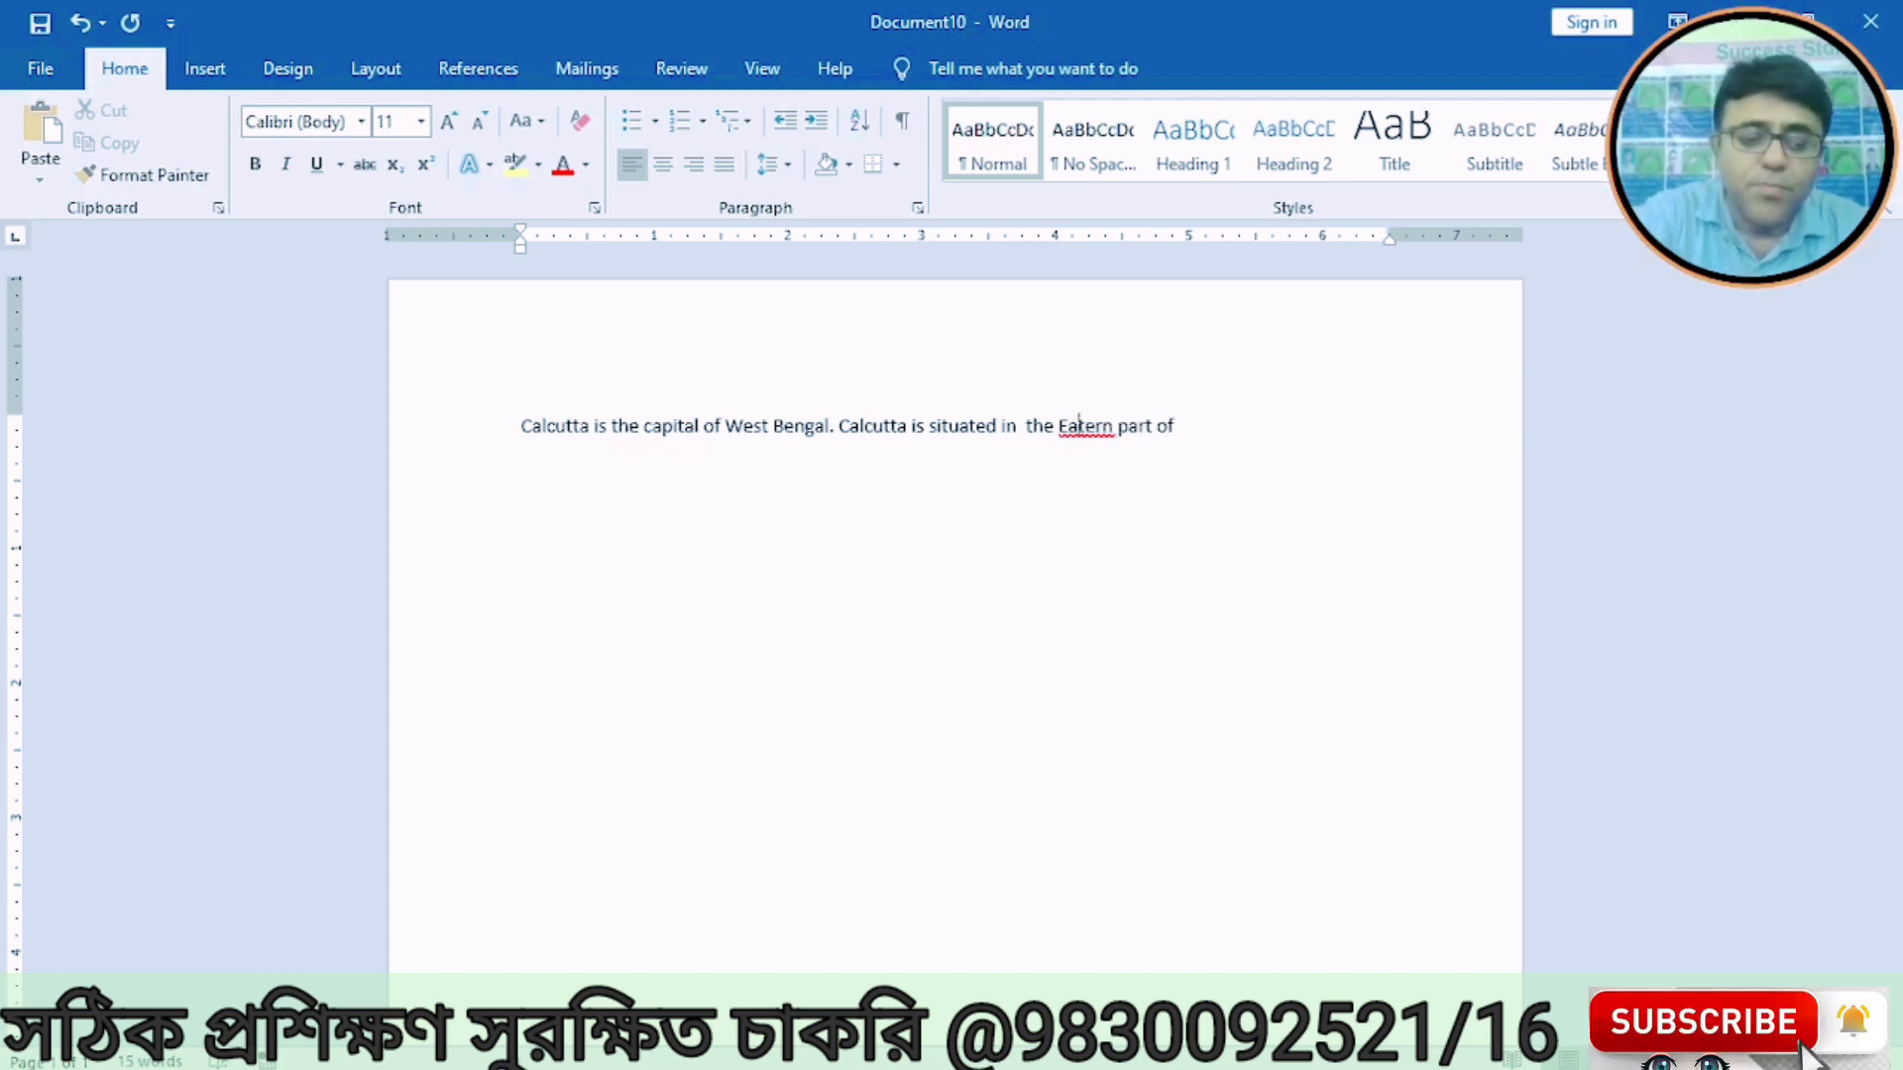
Step: Finish the second sentence with "India." and start a new paragraph below it
key("Right")
key("Right")
key("Right")
key("Right")
key("Right")
key("Right")
key("Right")
key("Right")
key("Right")
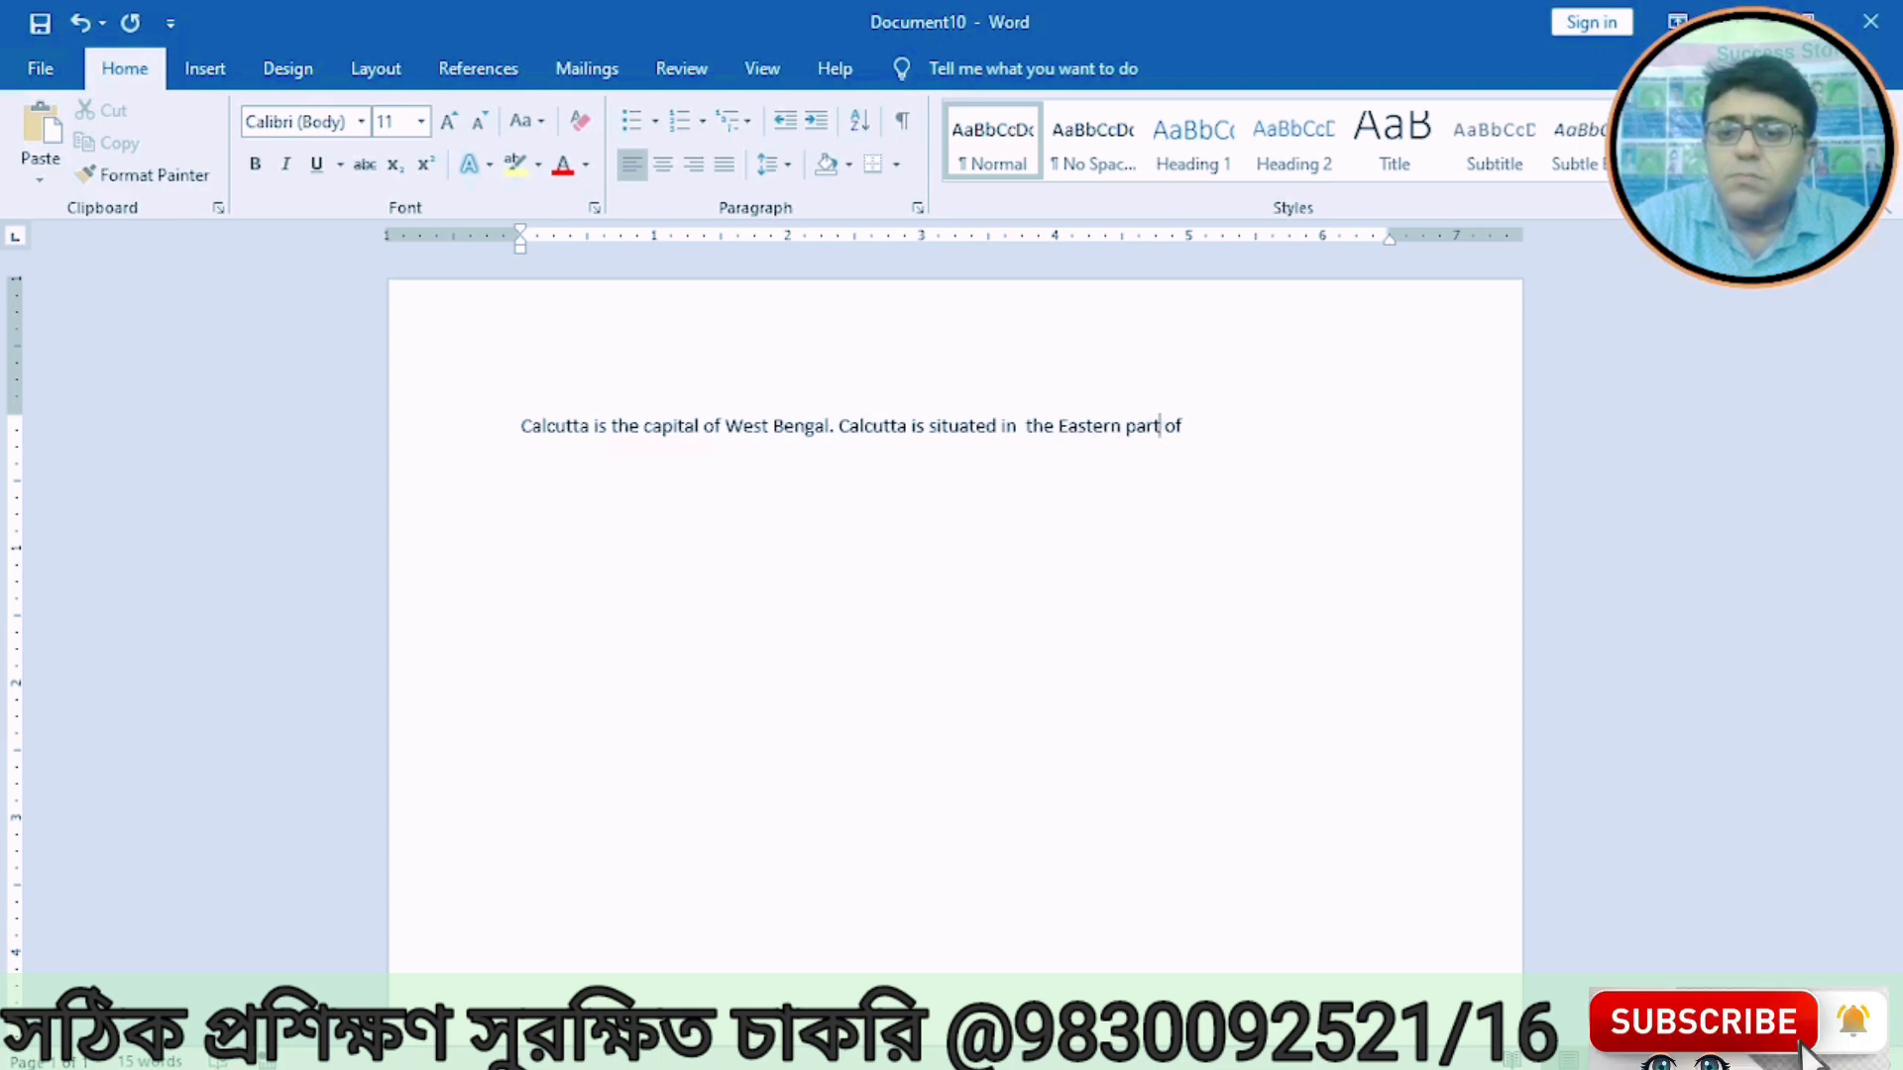
type("India.")
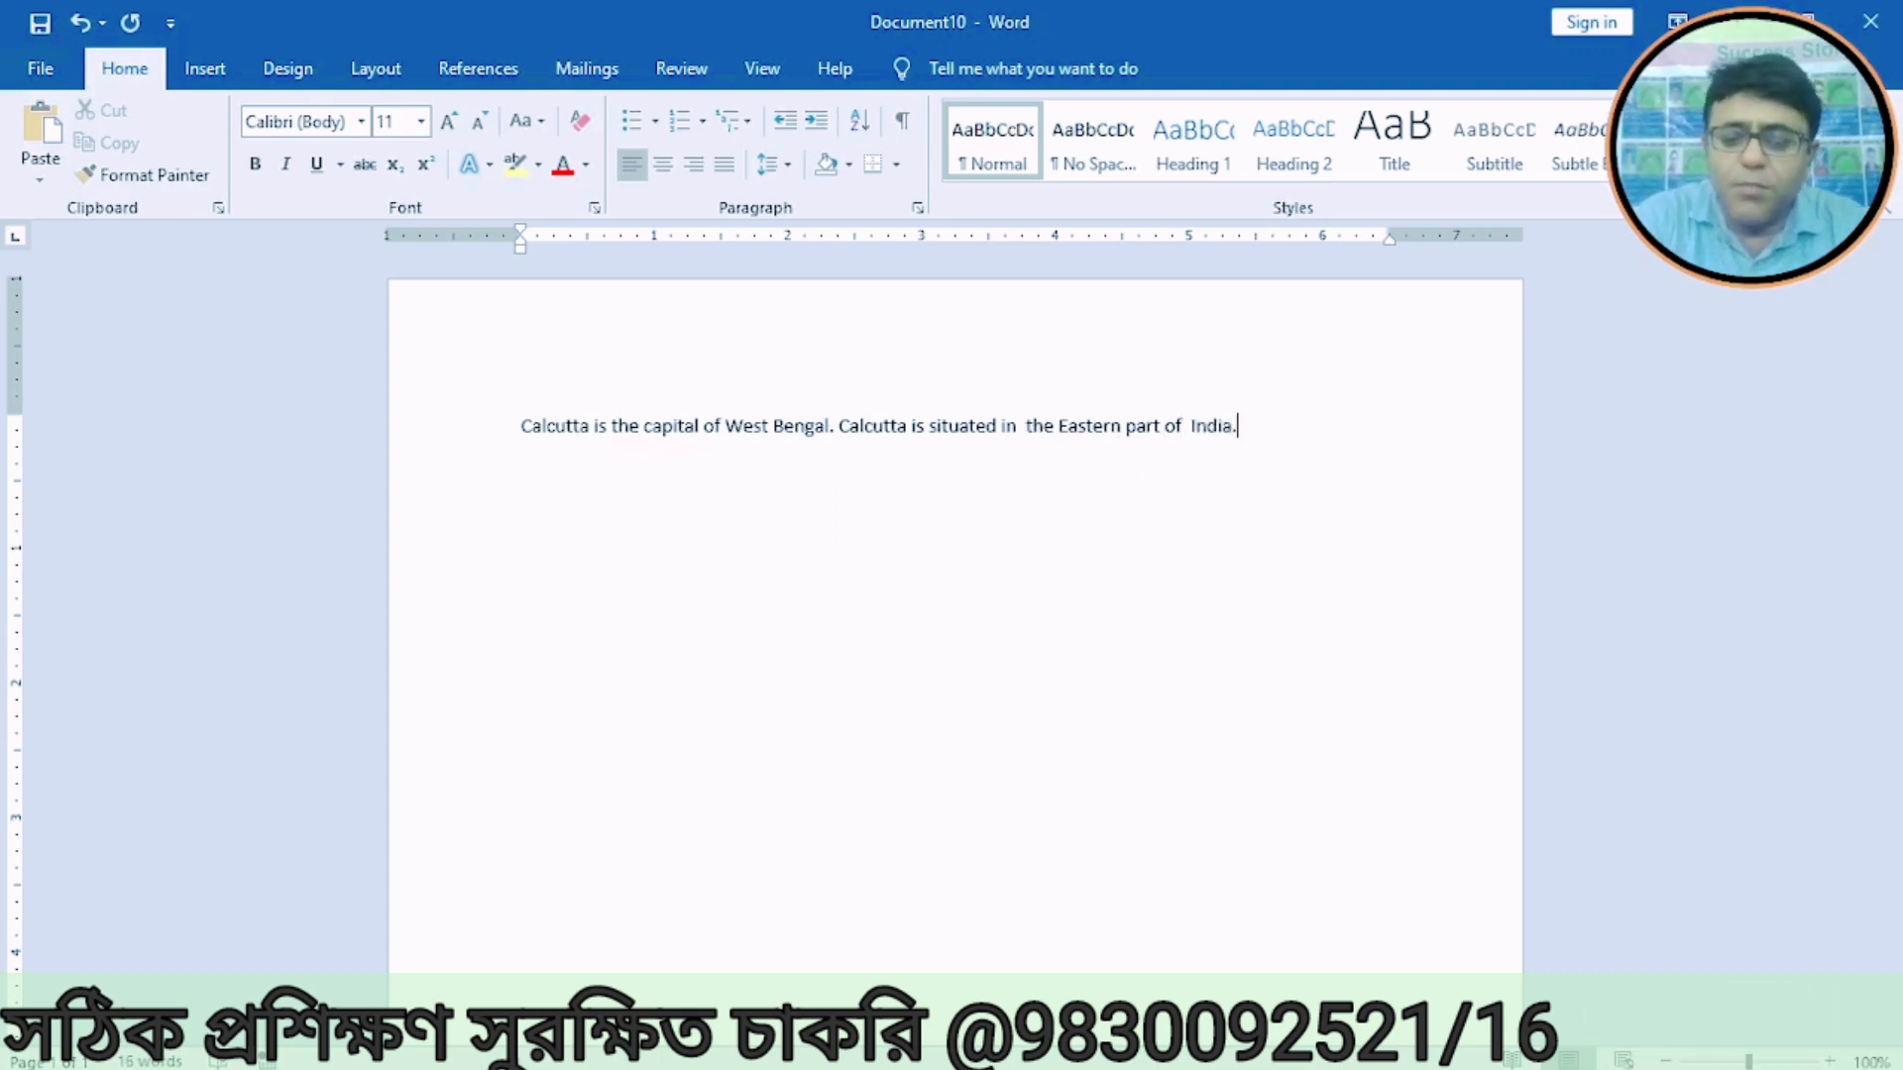
key("Return")
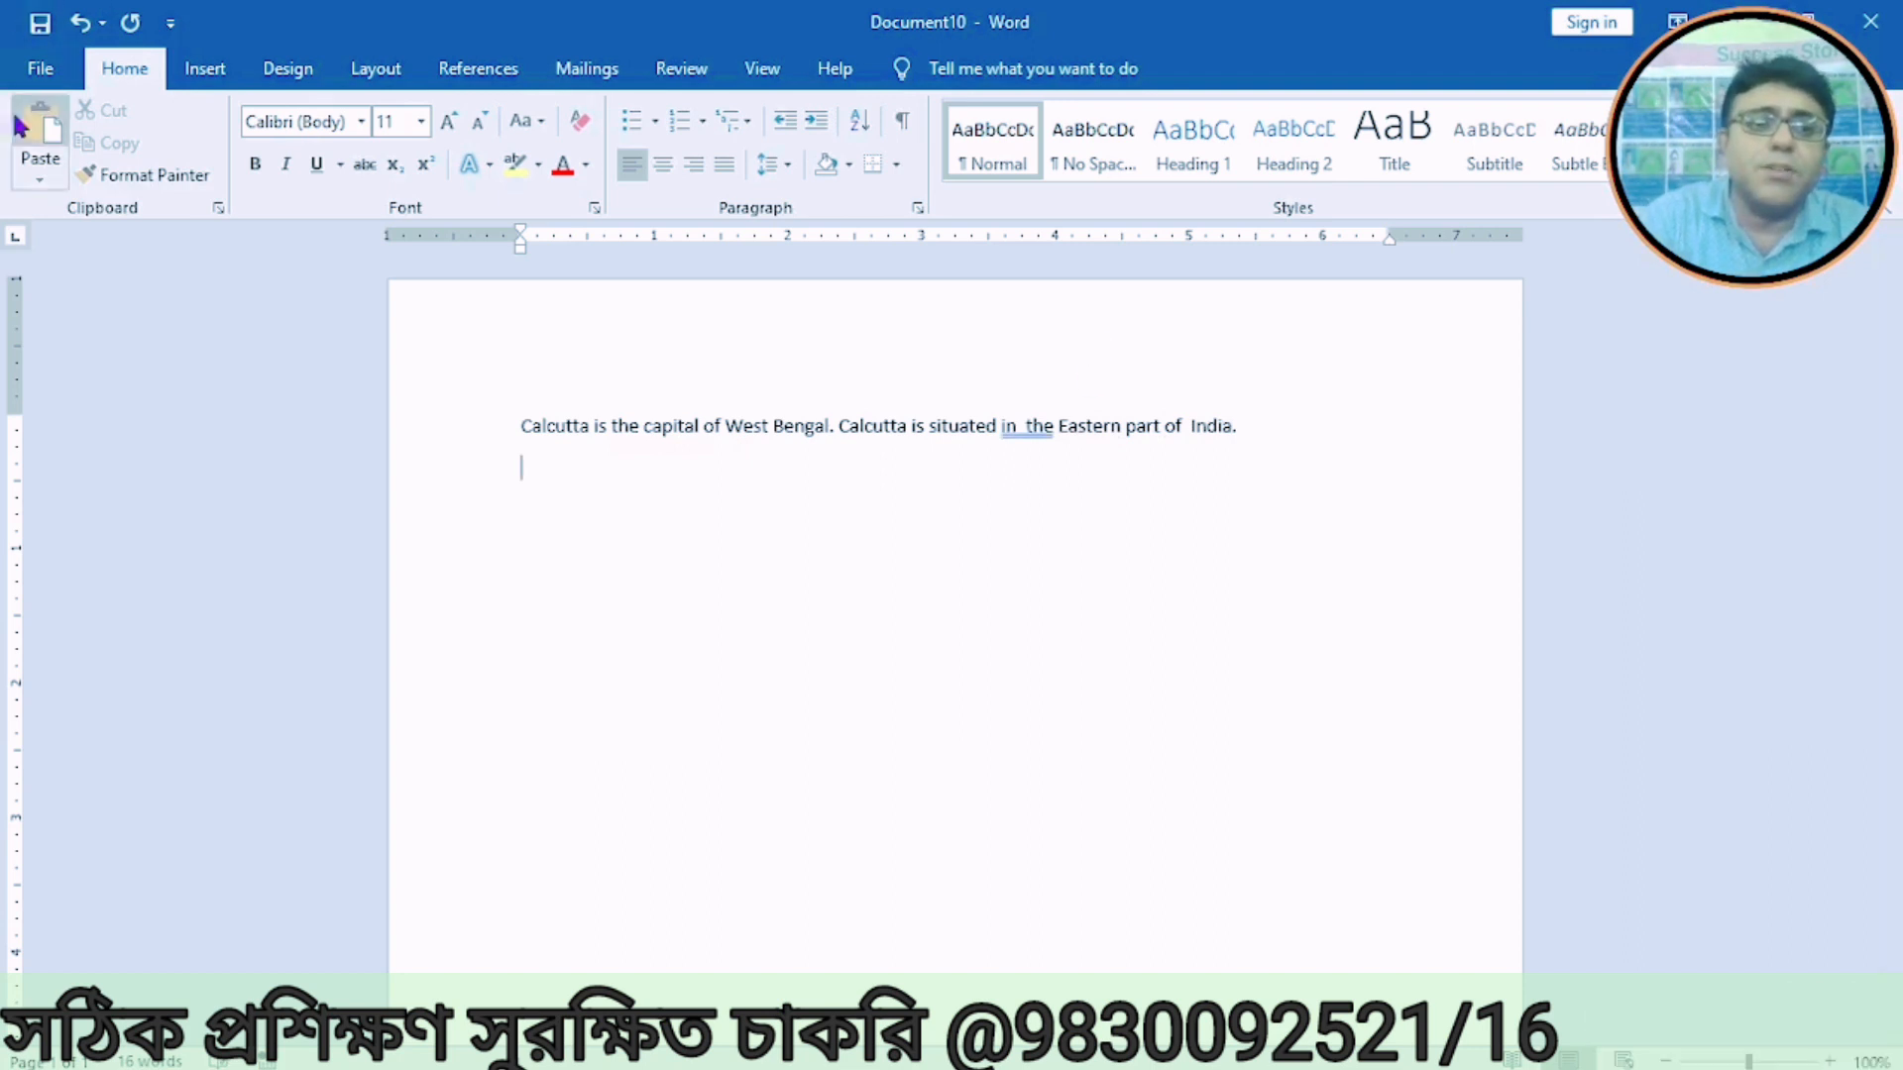
Step: Start saving the Calcutta document as a new file and browse to the macro folder on the Desktop
left_click(40, 69)
left_click(86, 448)
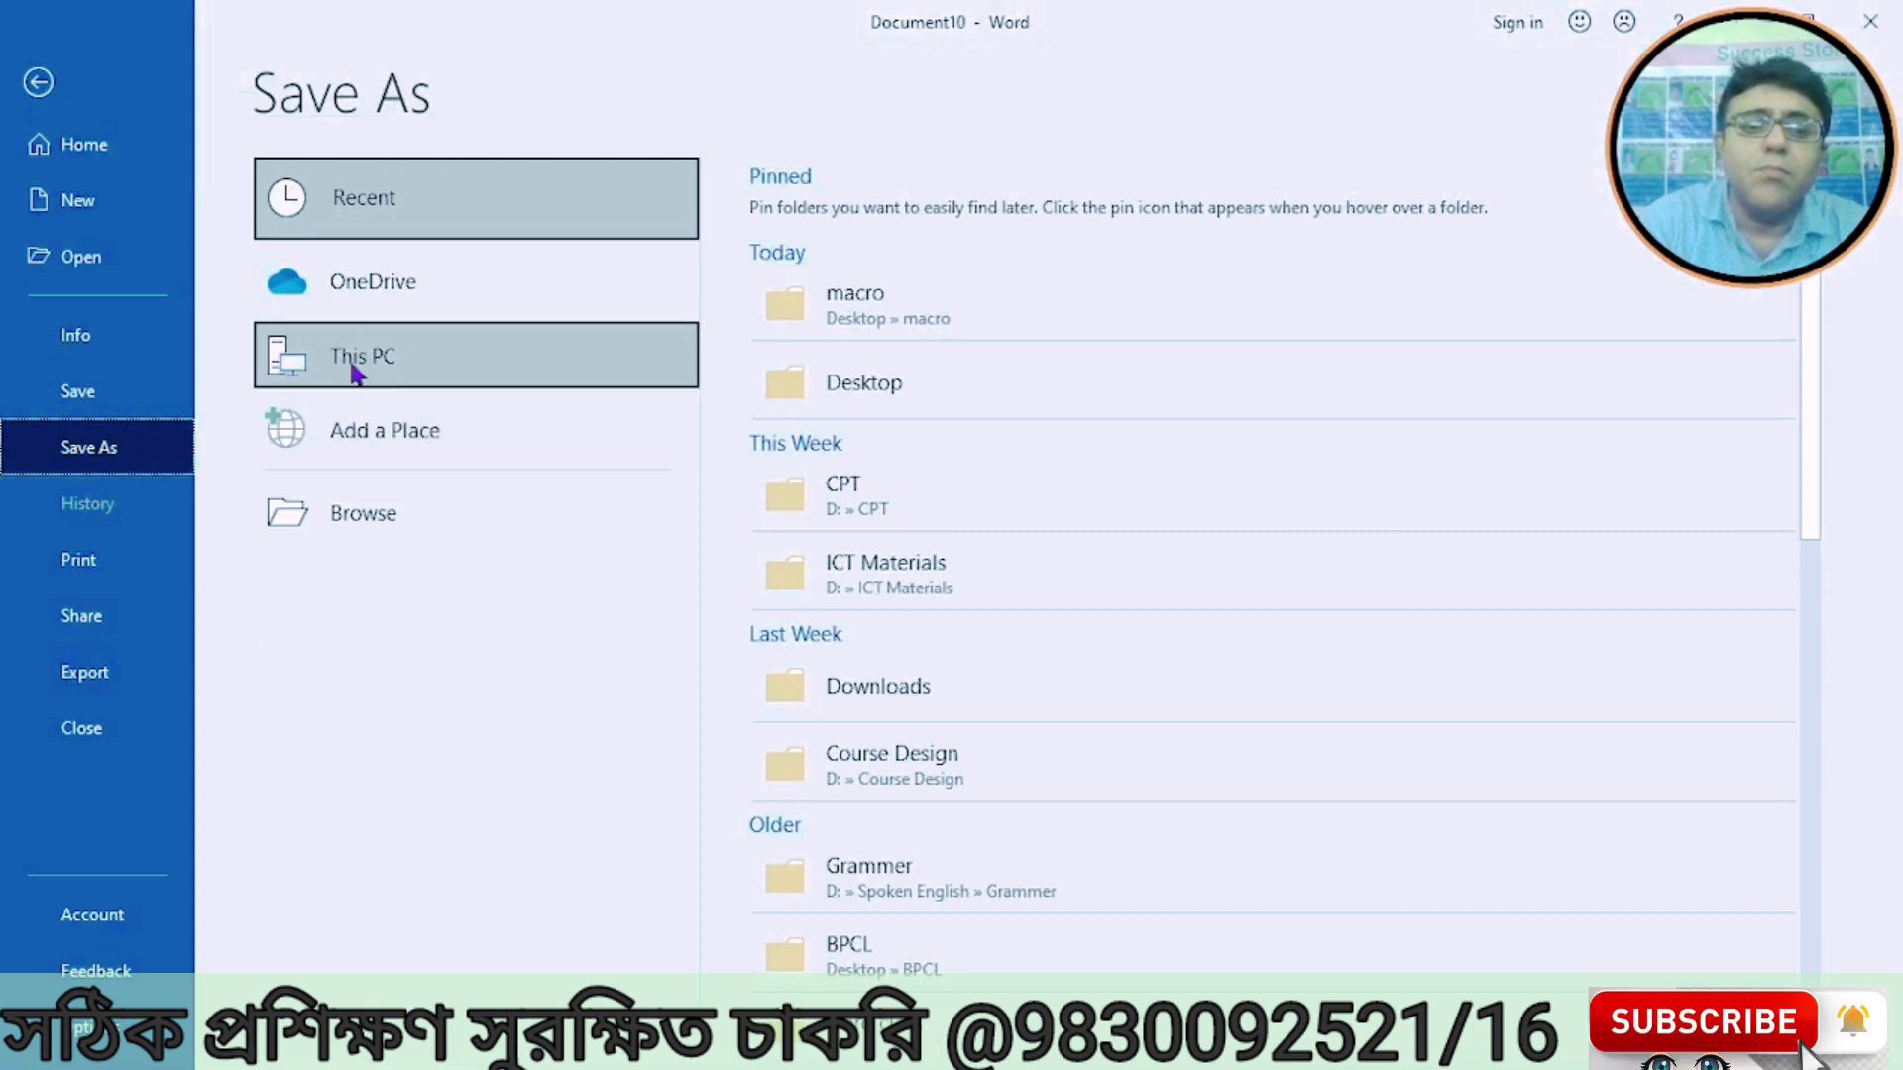
left_click(356, 374)
left_click(338, 518)
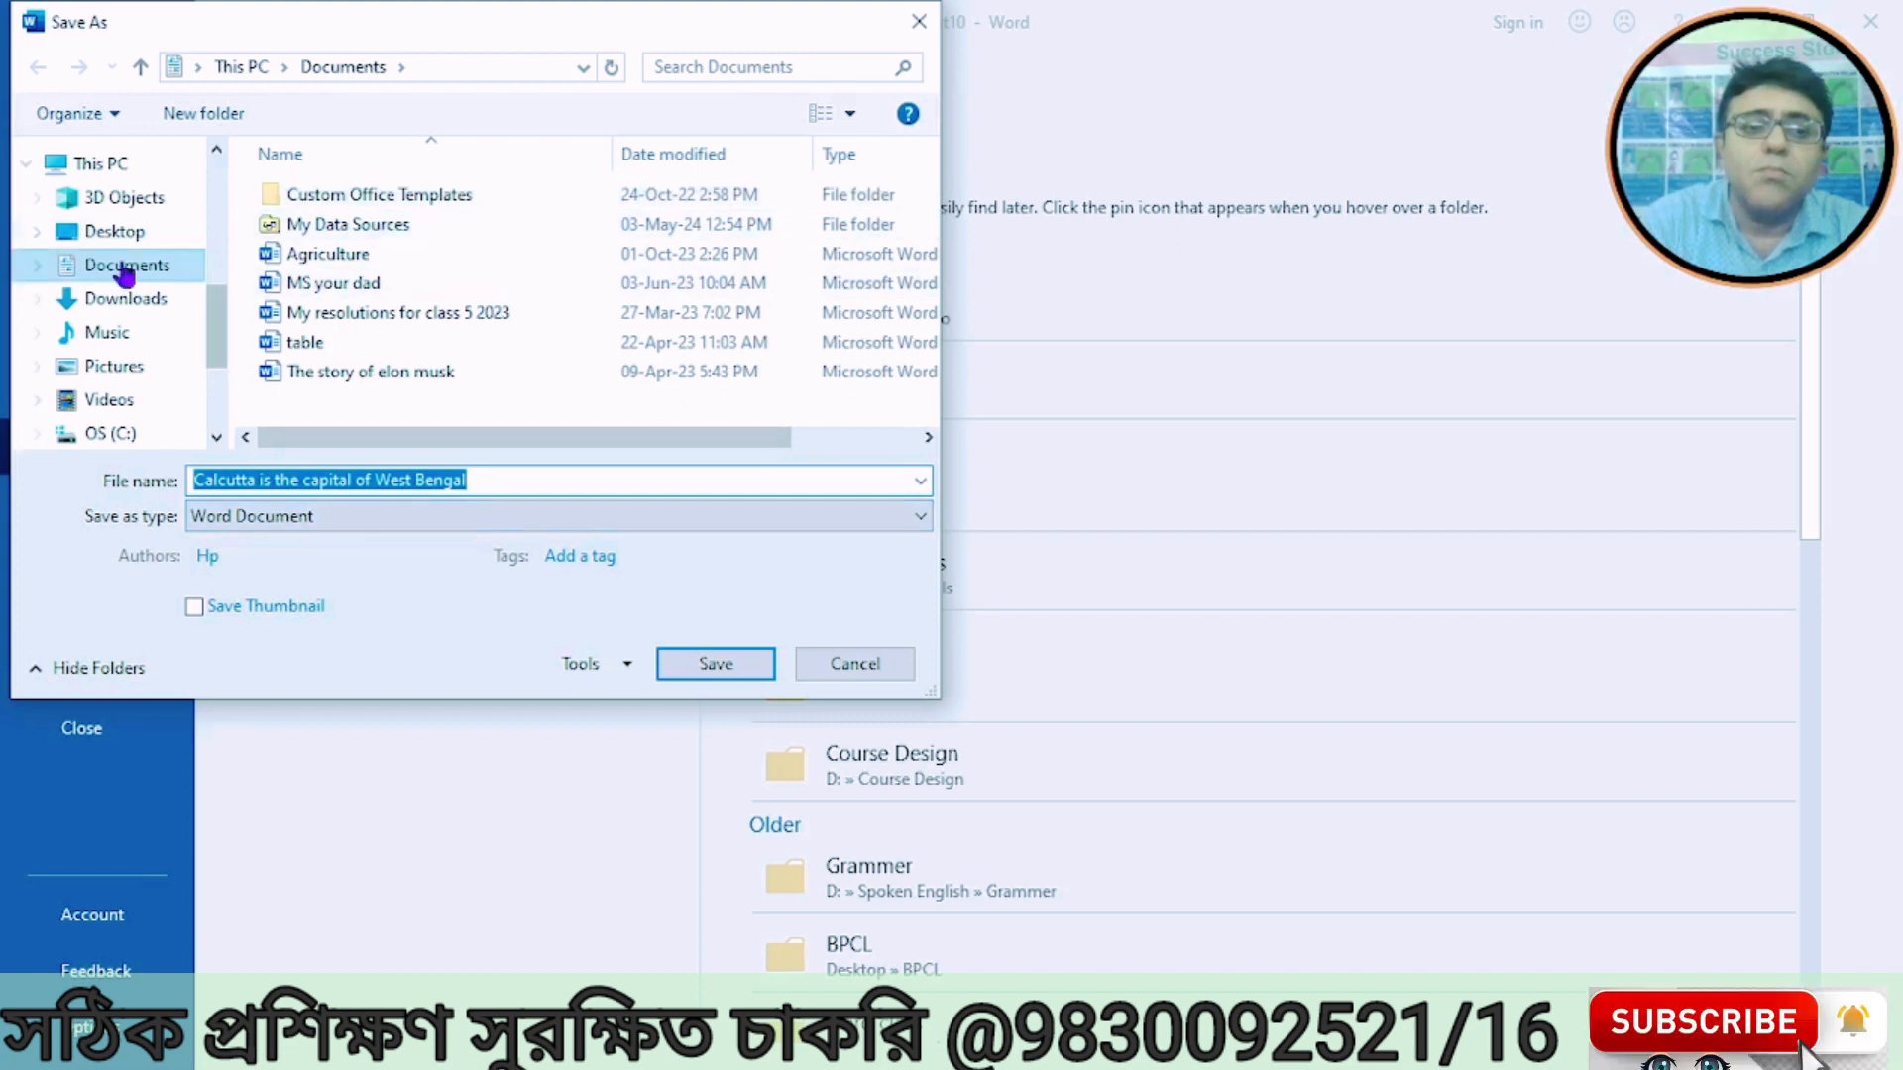
left_click(142, 235)
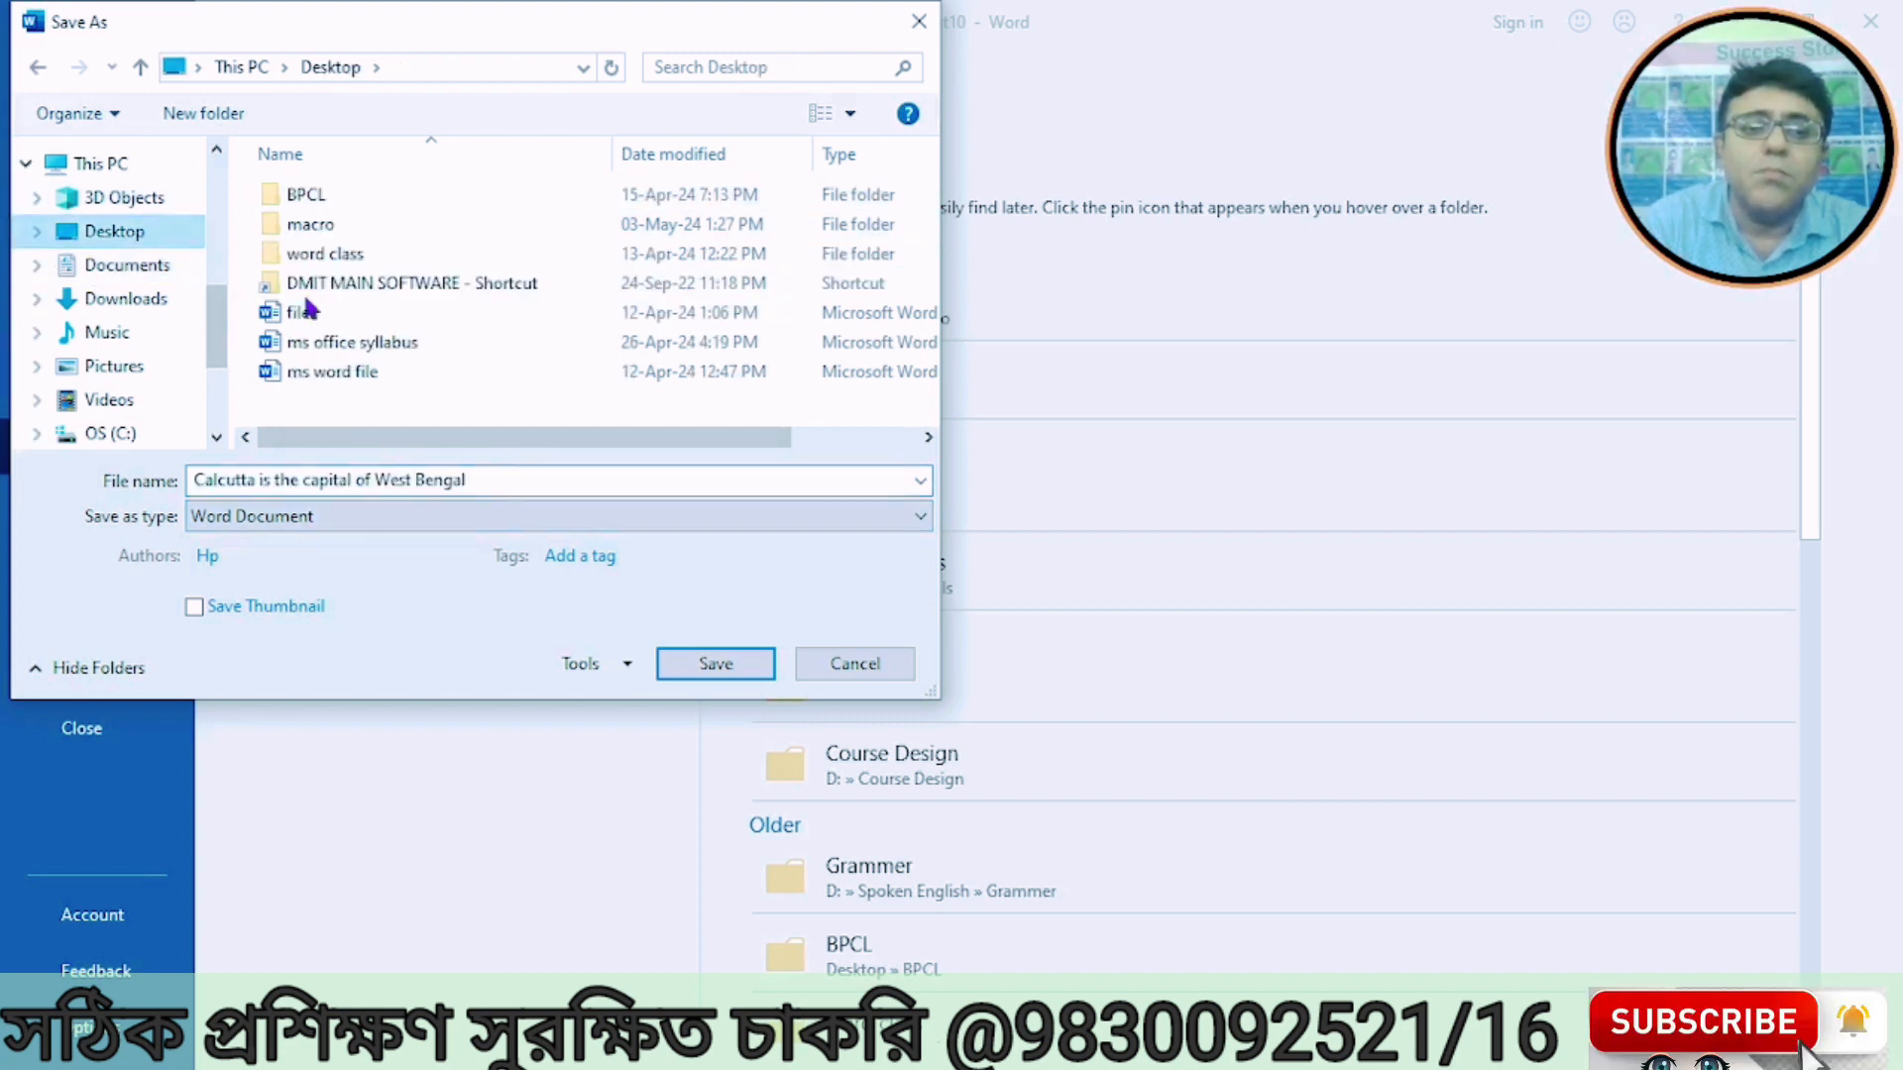
double_click(289, 226)
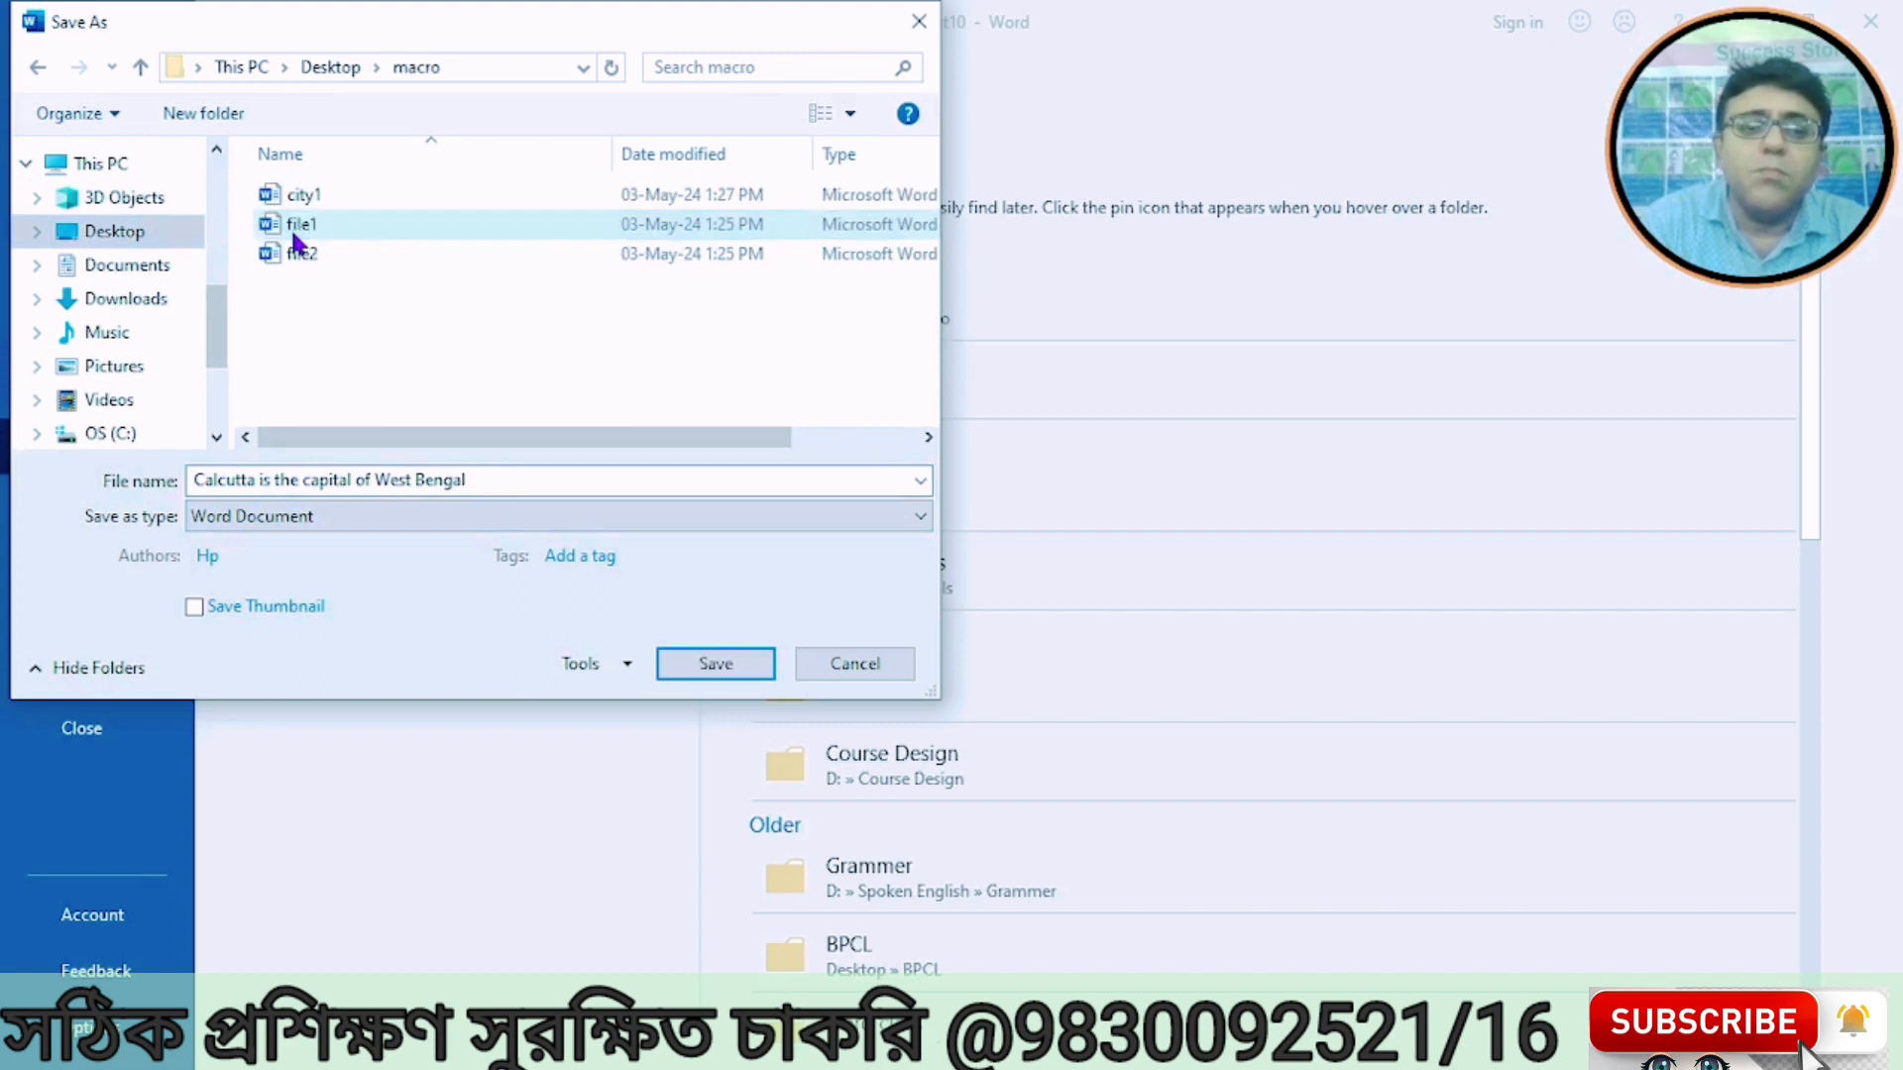
Step: Name the file city2 and save it as a Word Document in the macro folder
triple_click(477, 481)
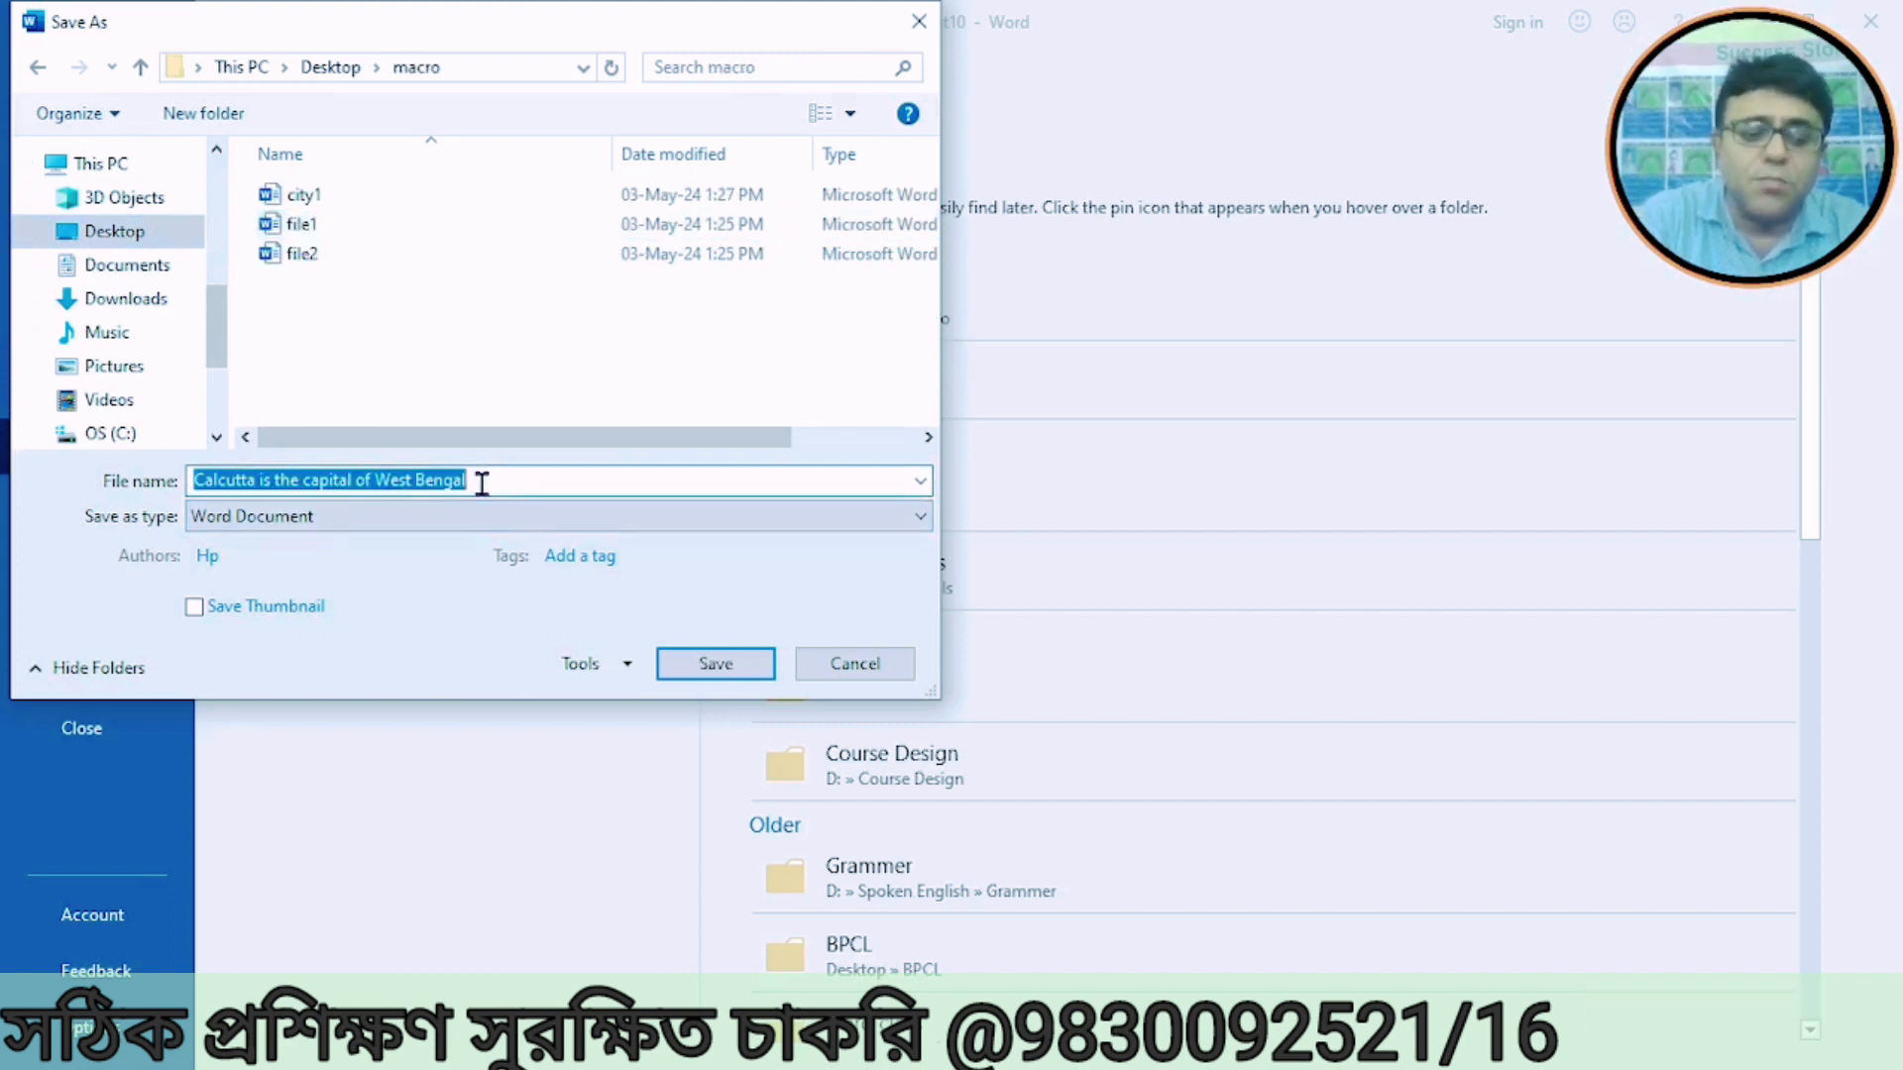
type("city2")
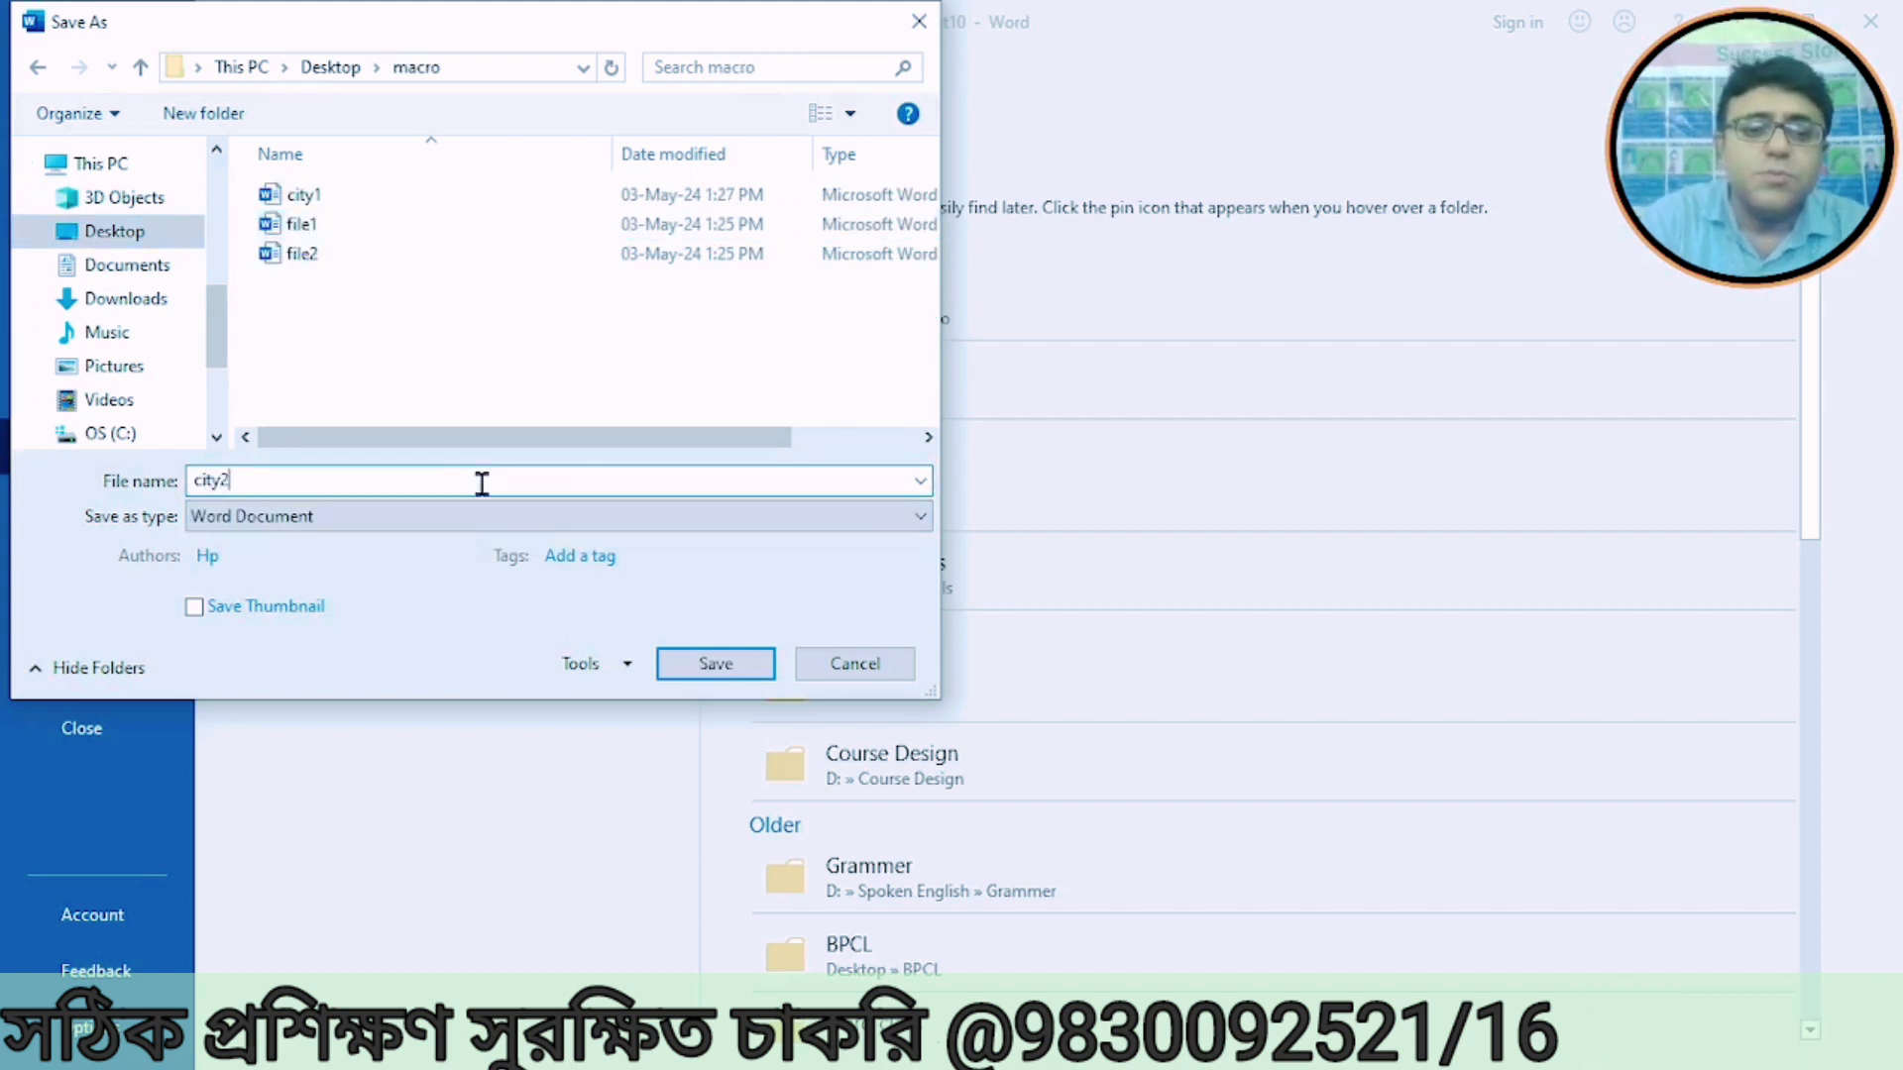
left_click(715, 665)
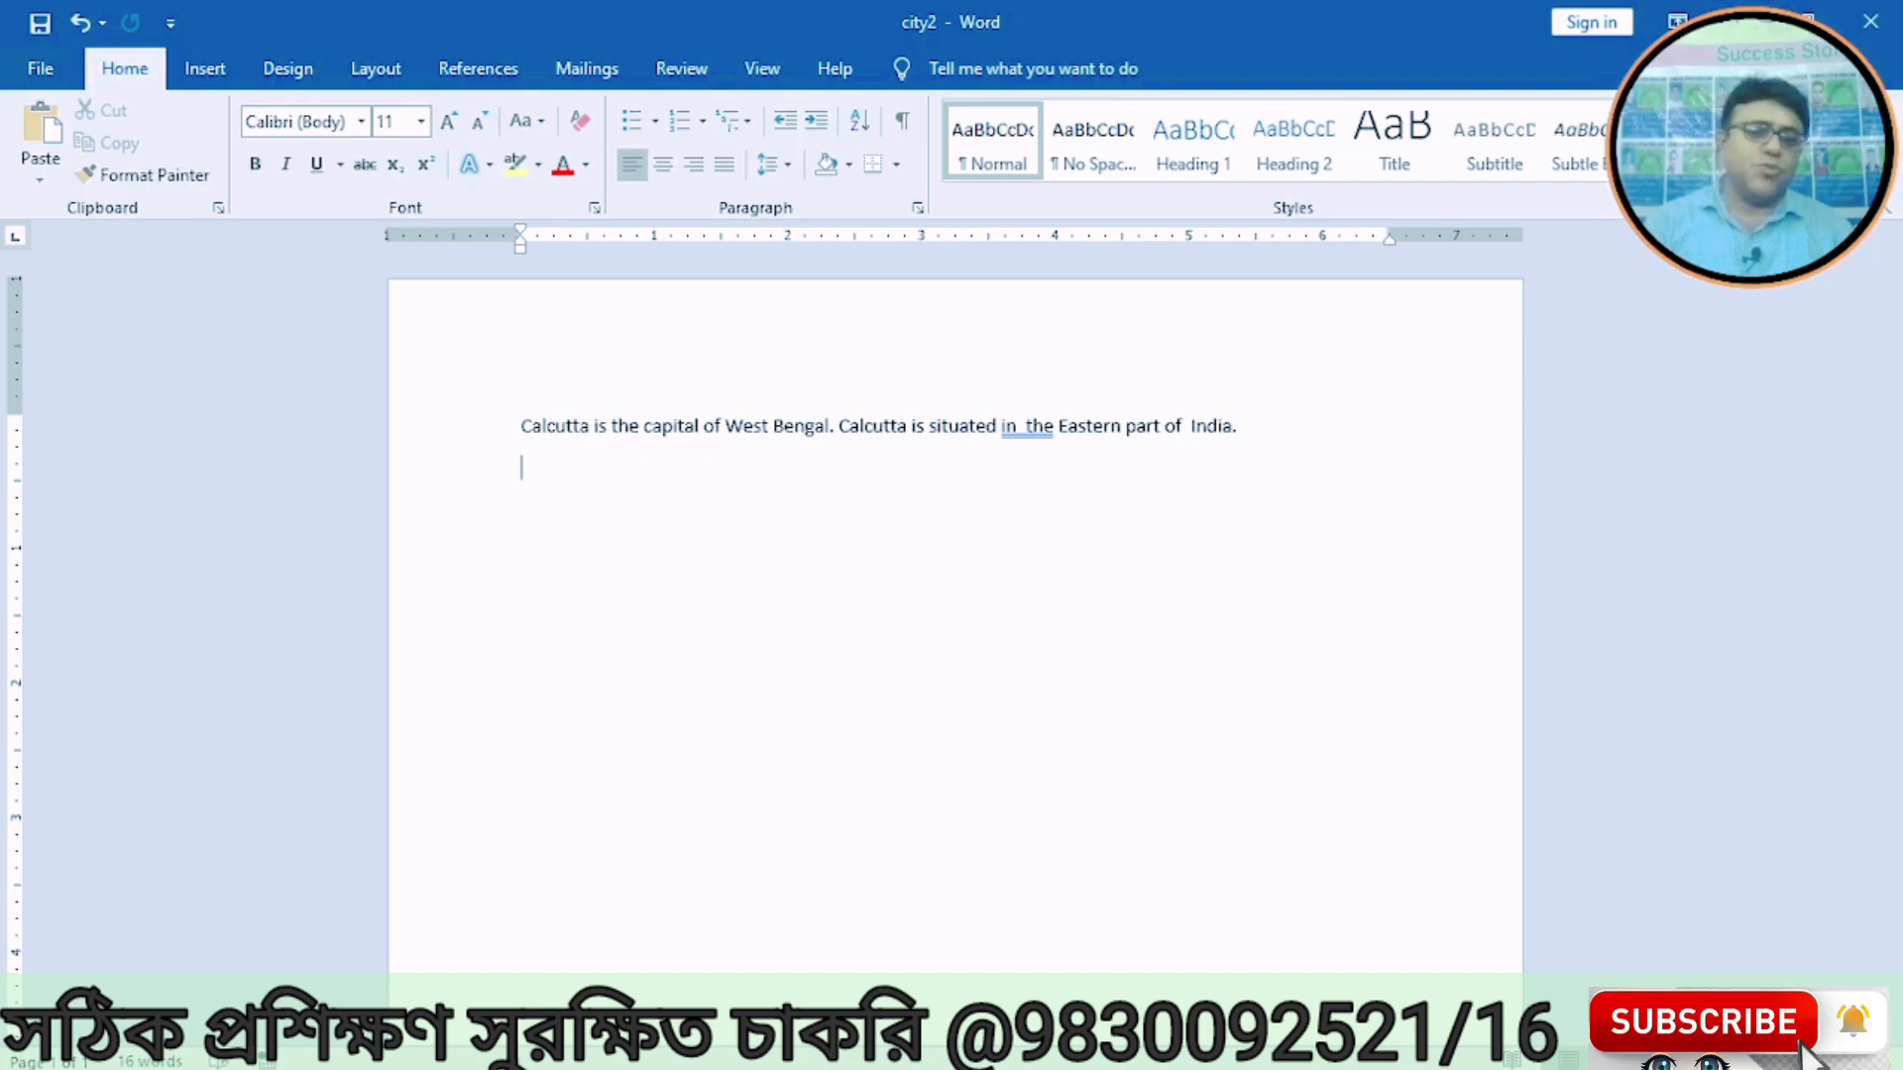
Step: Close the open documents city2, city1, file2 and file1 one after another
left_click(41, 70)
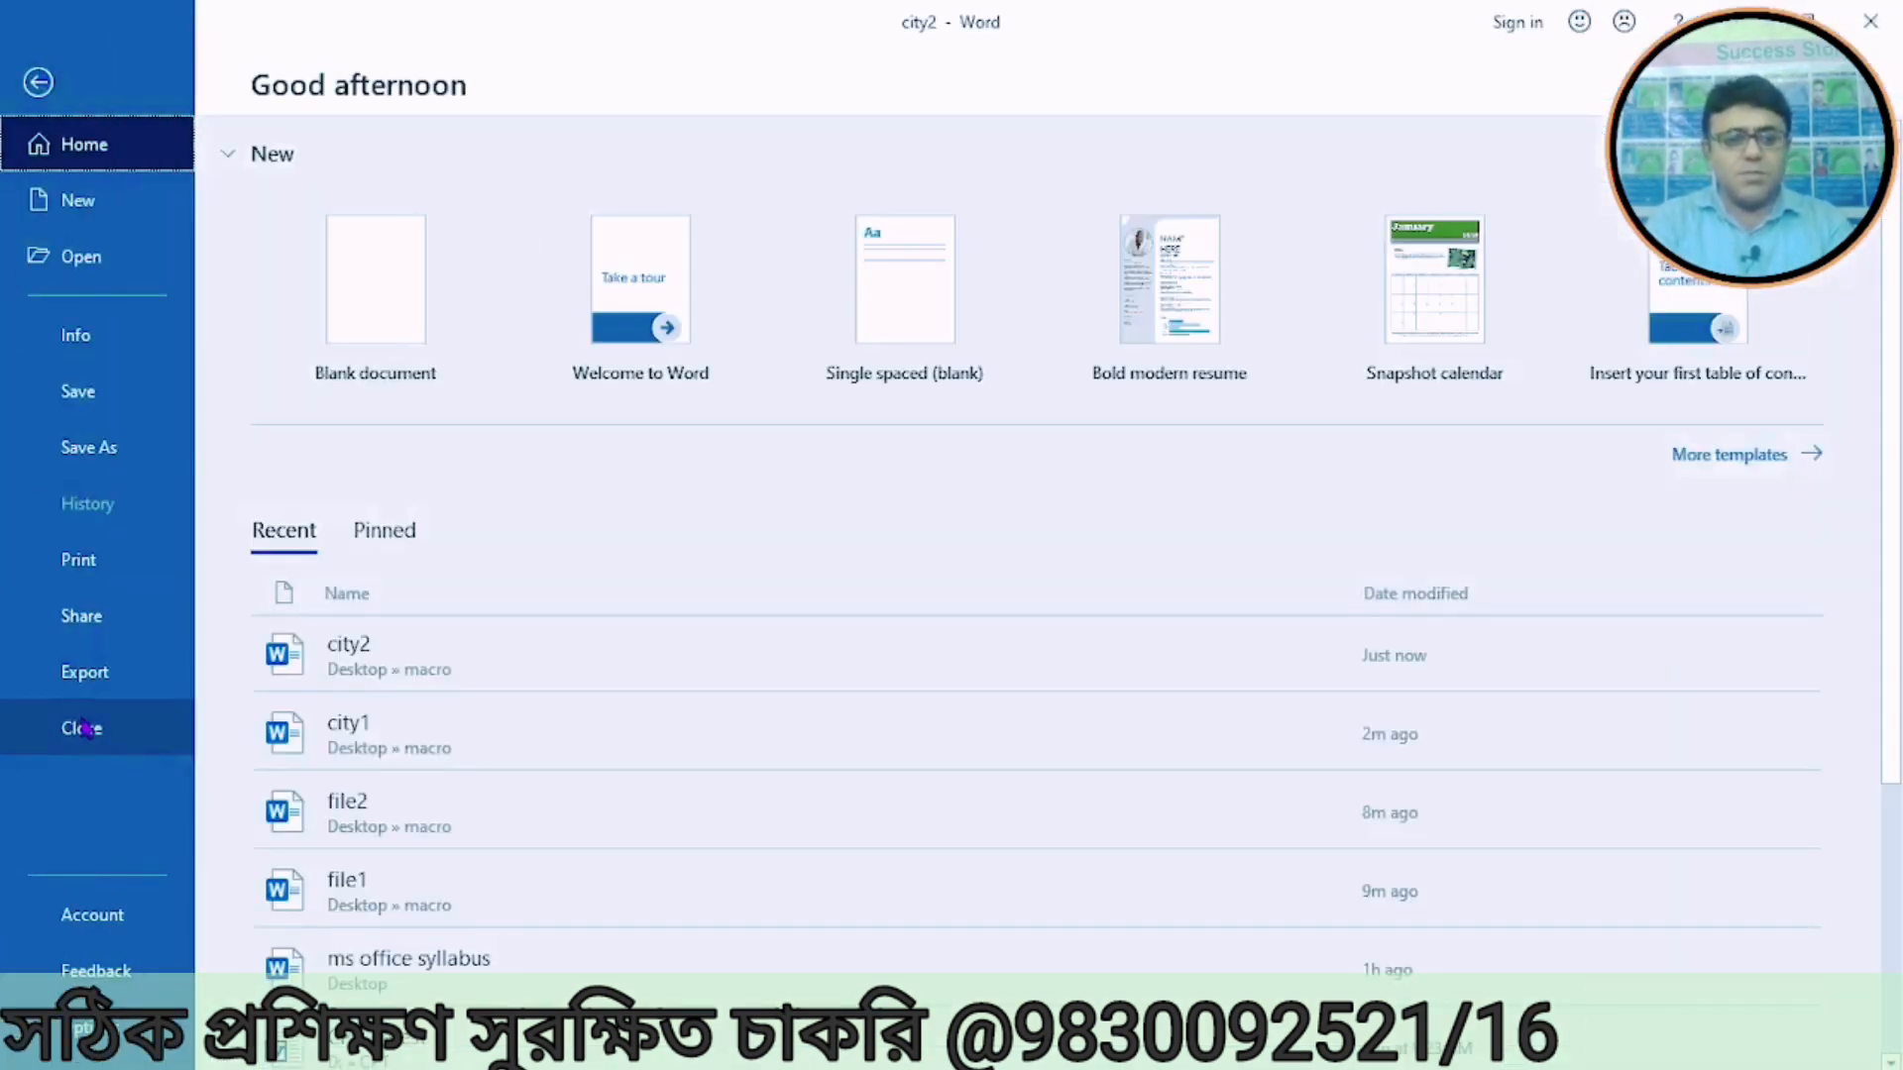
left_click(86, 728)
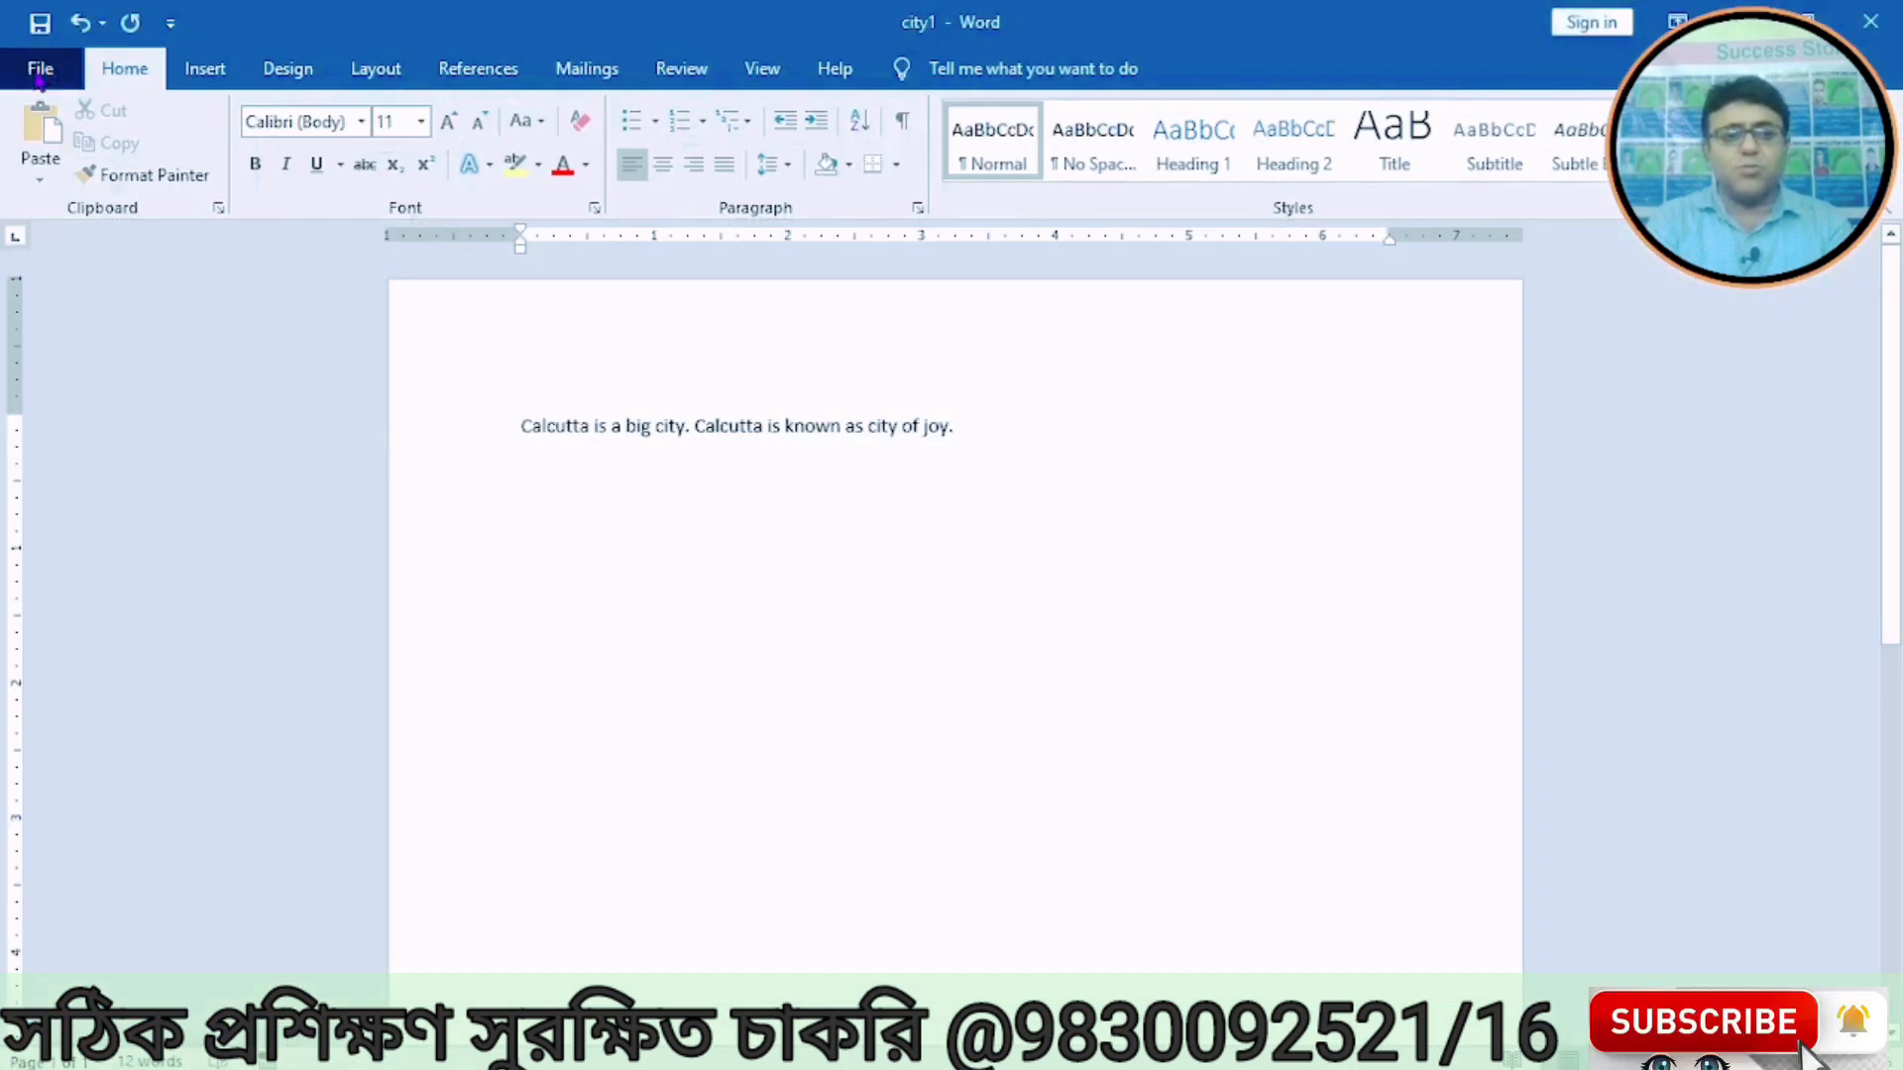
left_click(41, 68)
left_click(82, 728)
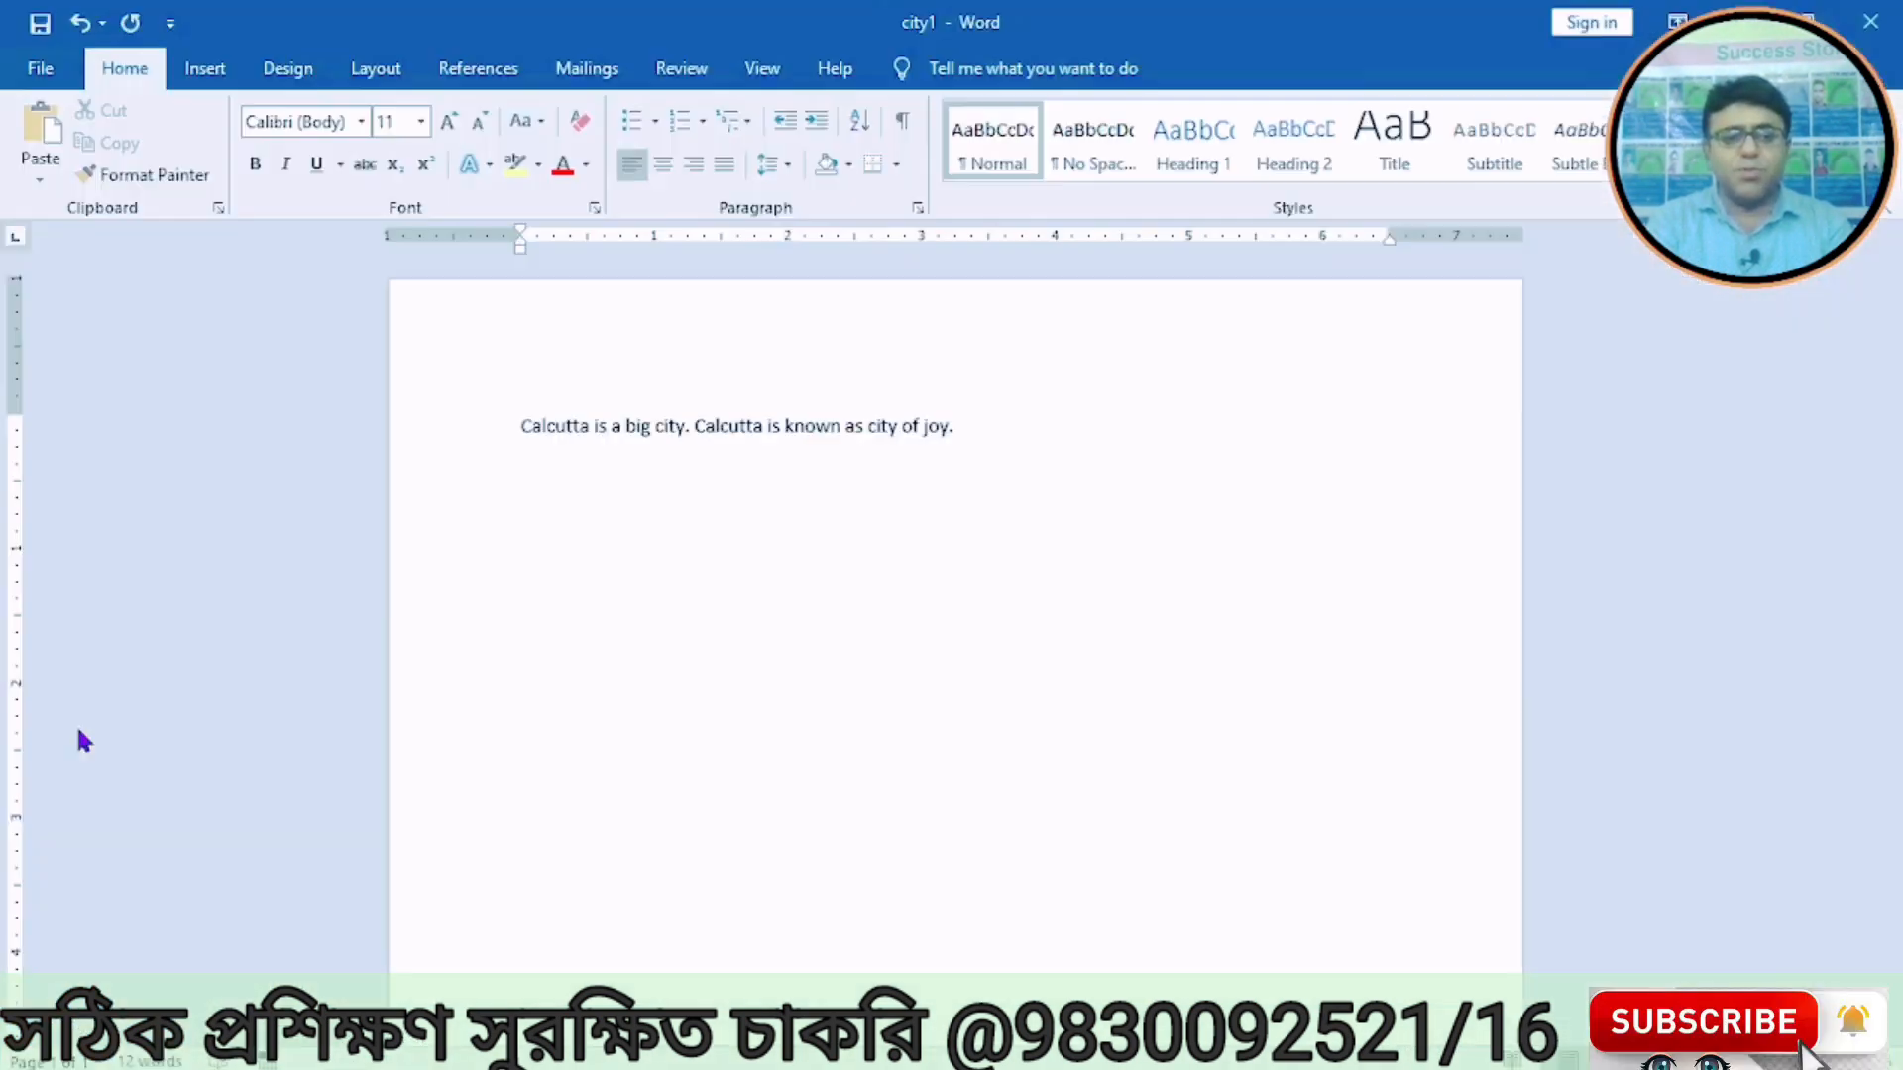
left_click(44, 68)
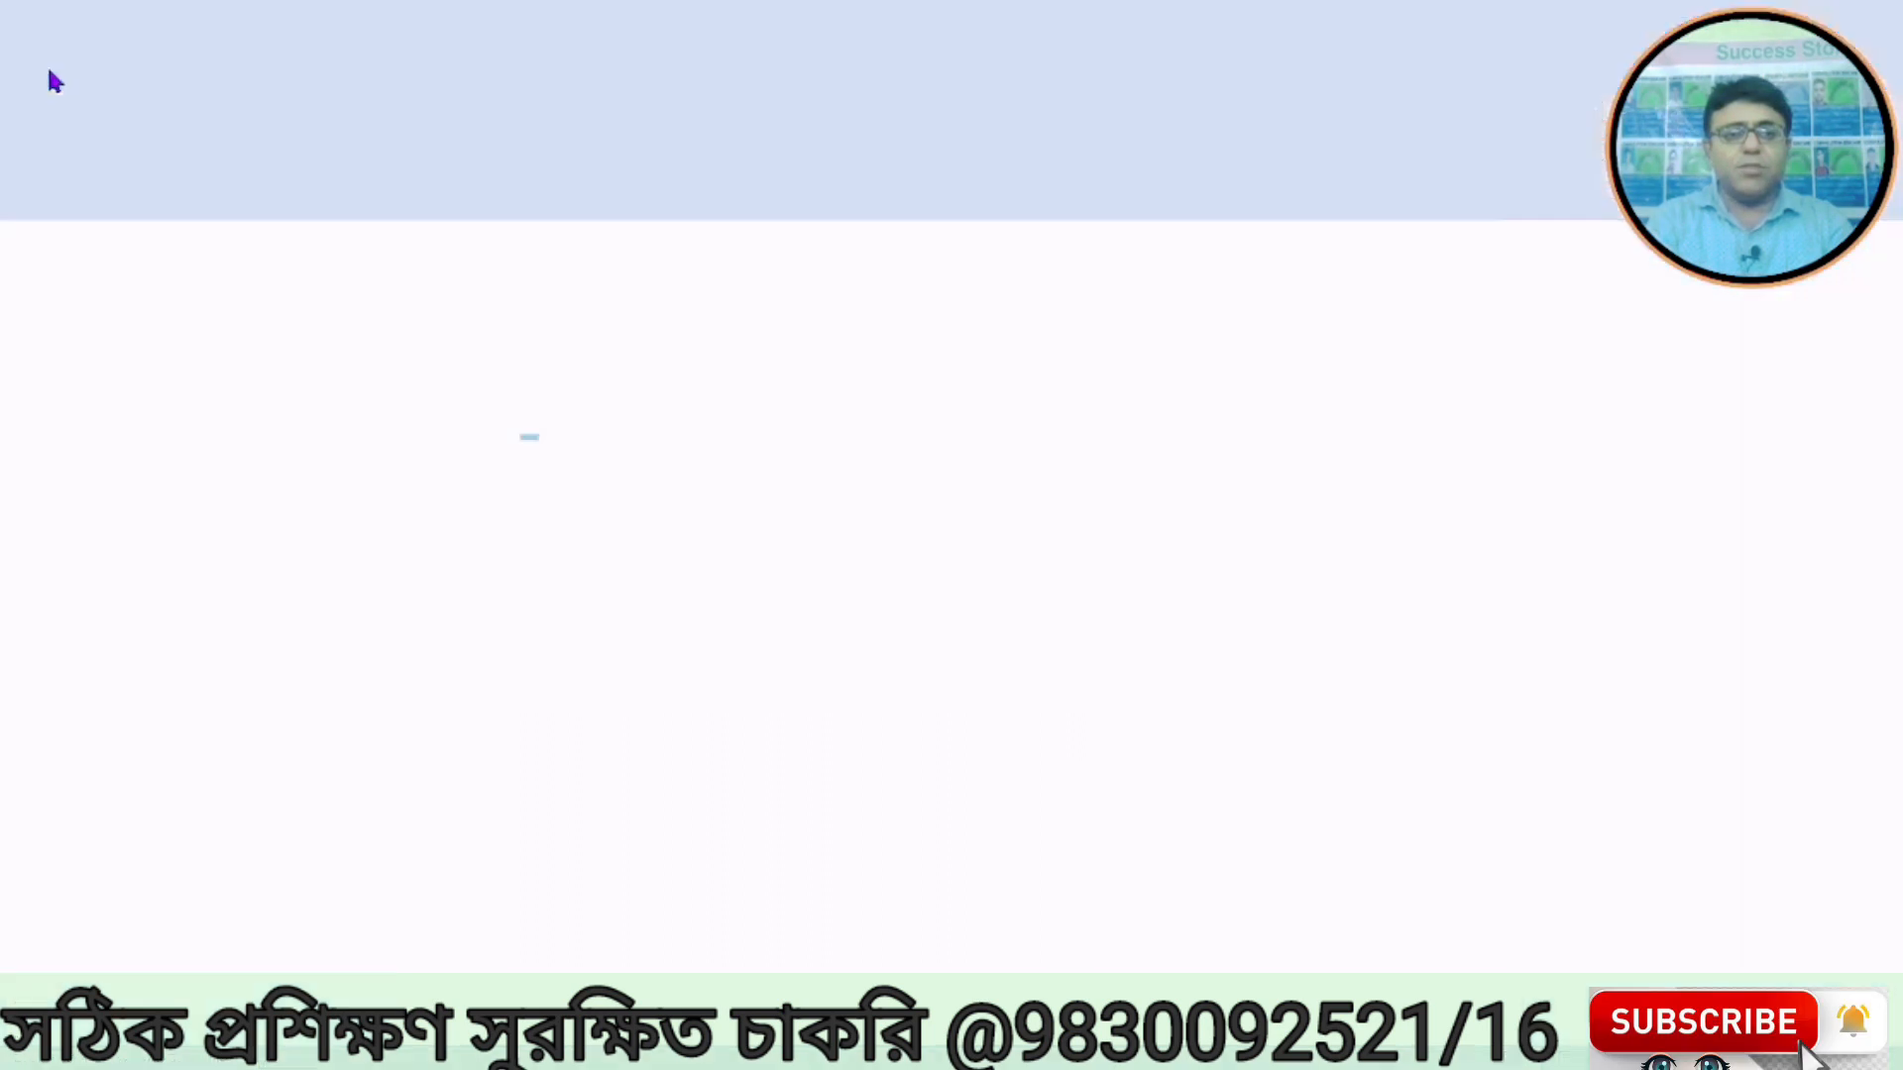
left_click(99, 746)
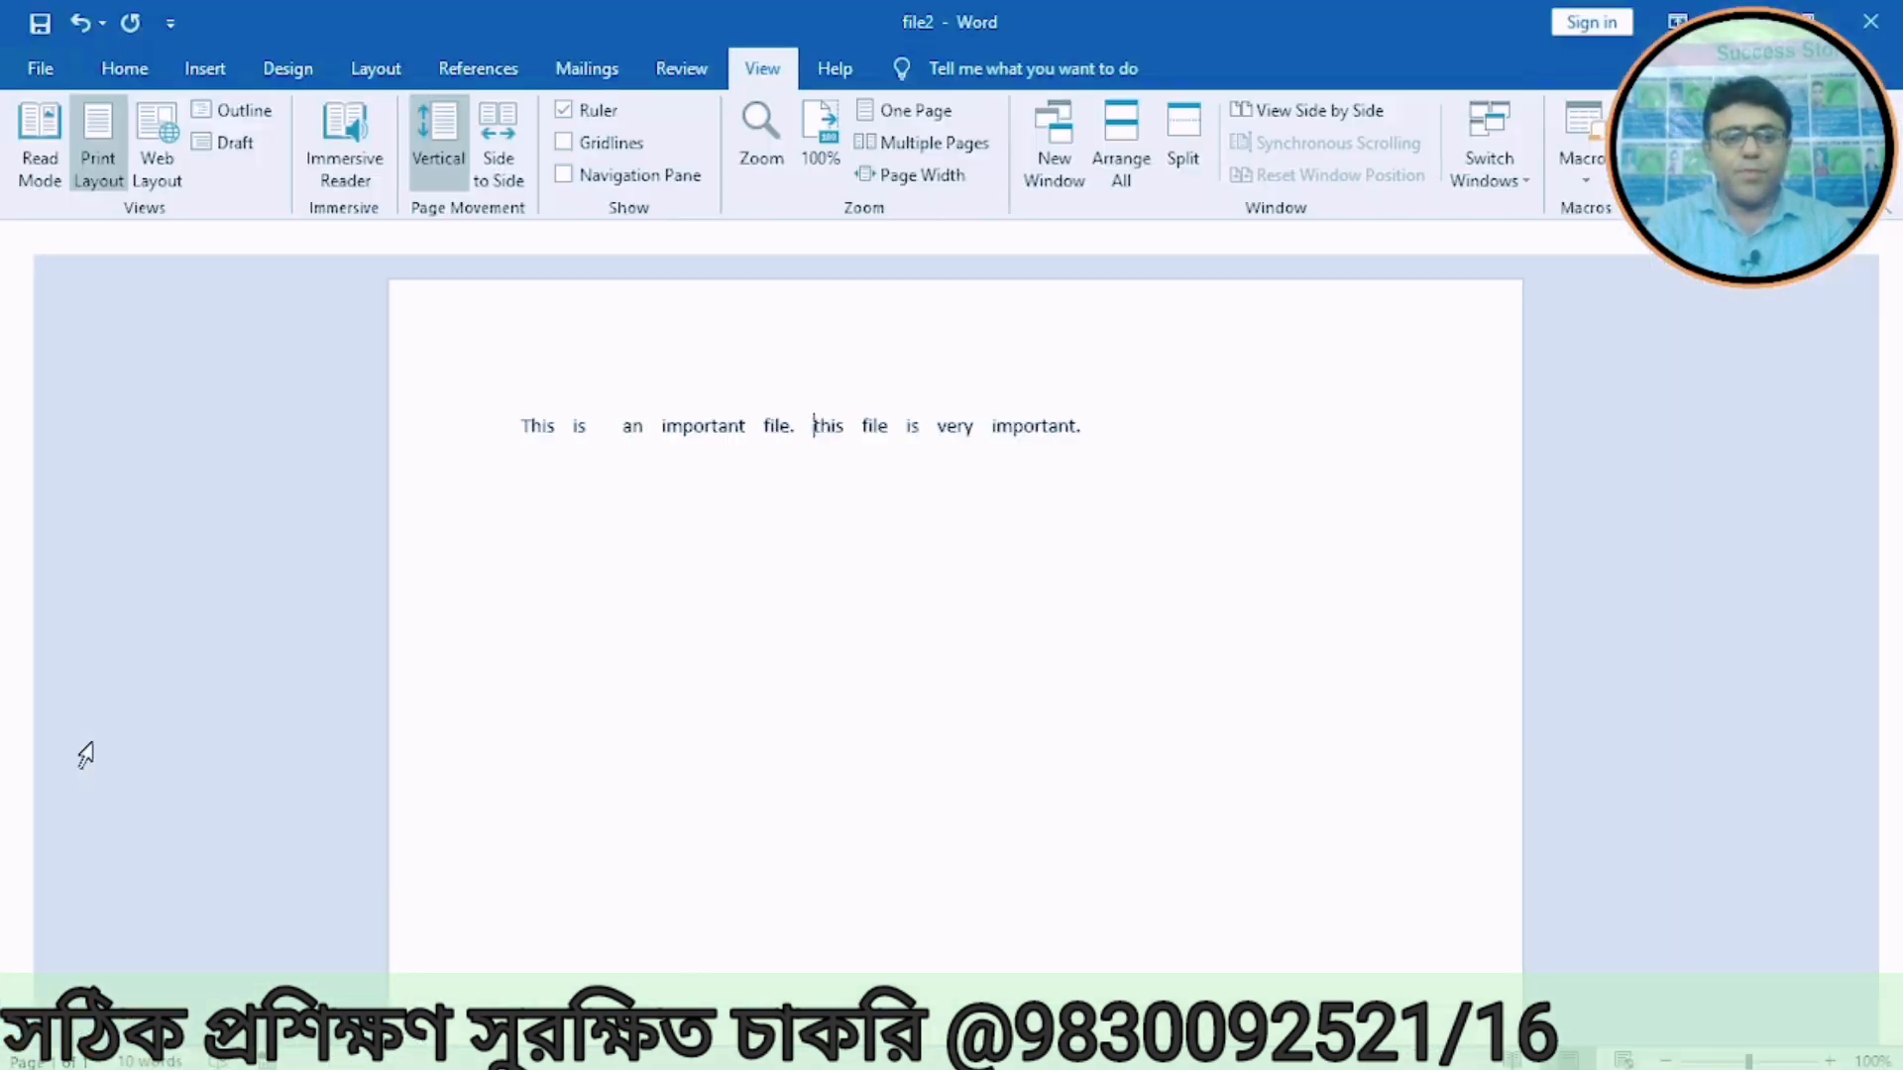
left_click(40, 69)
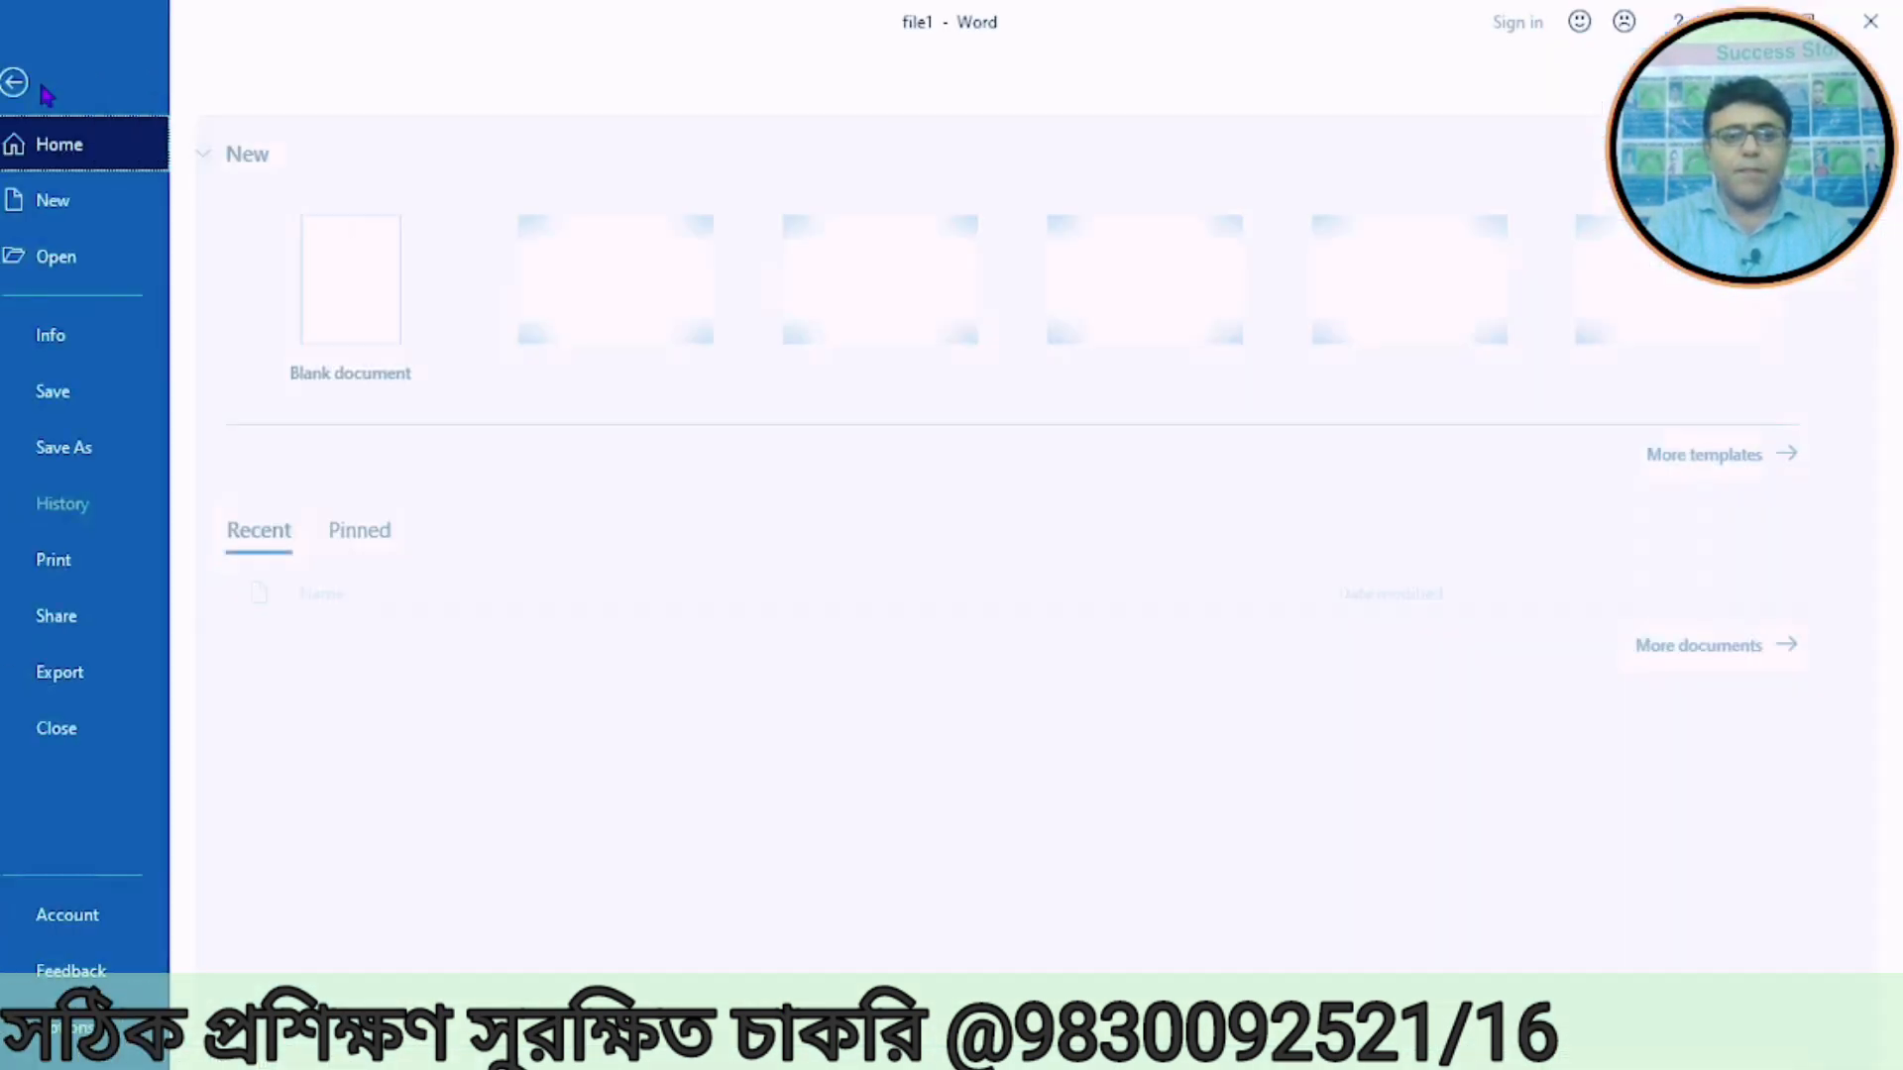
left_click(77, 729)
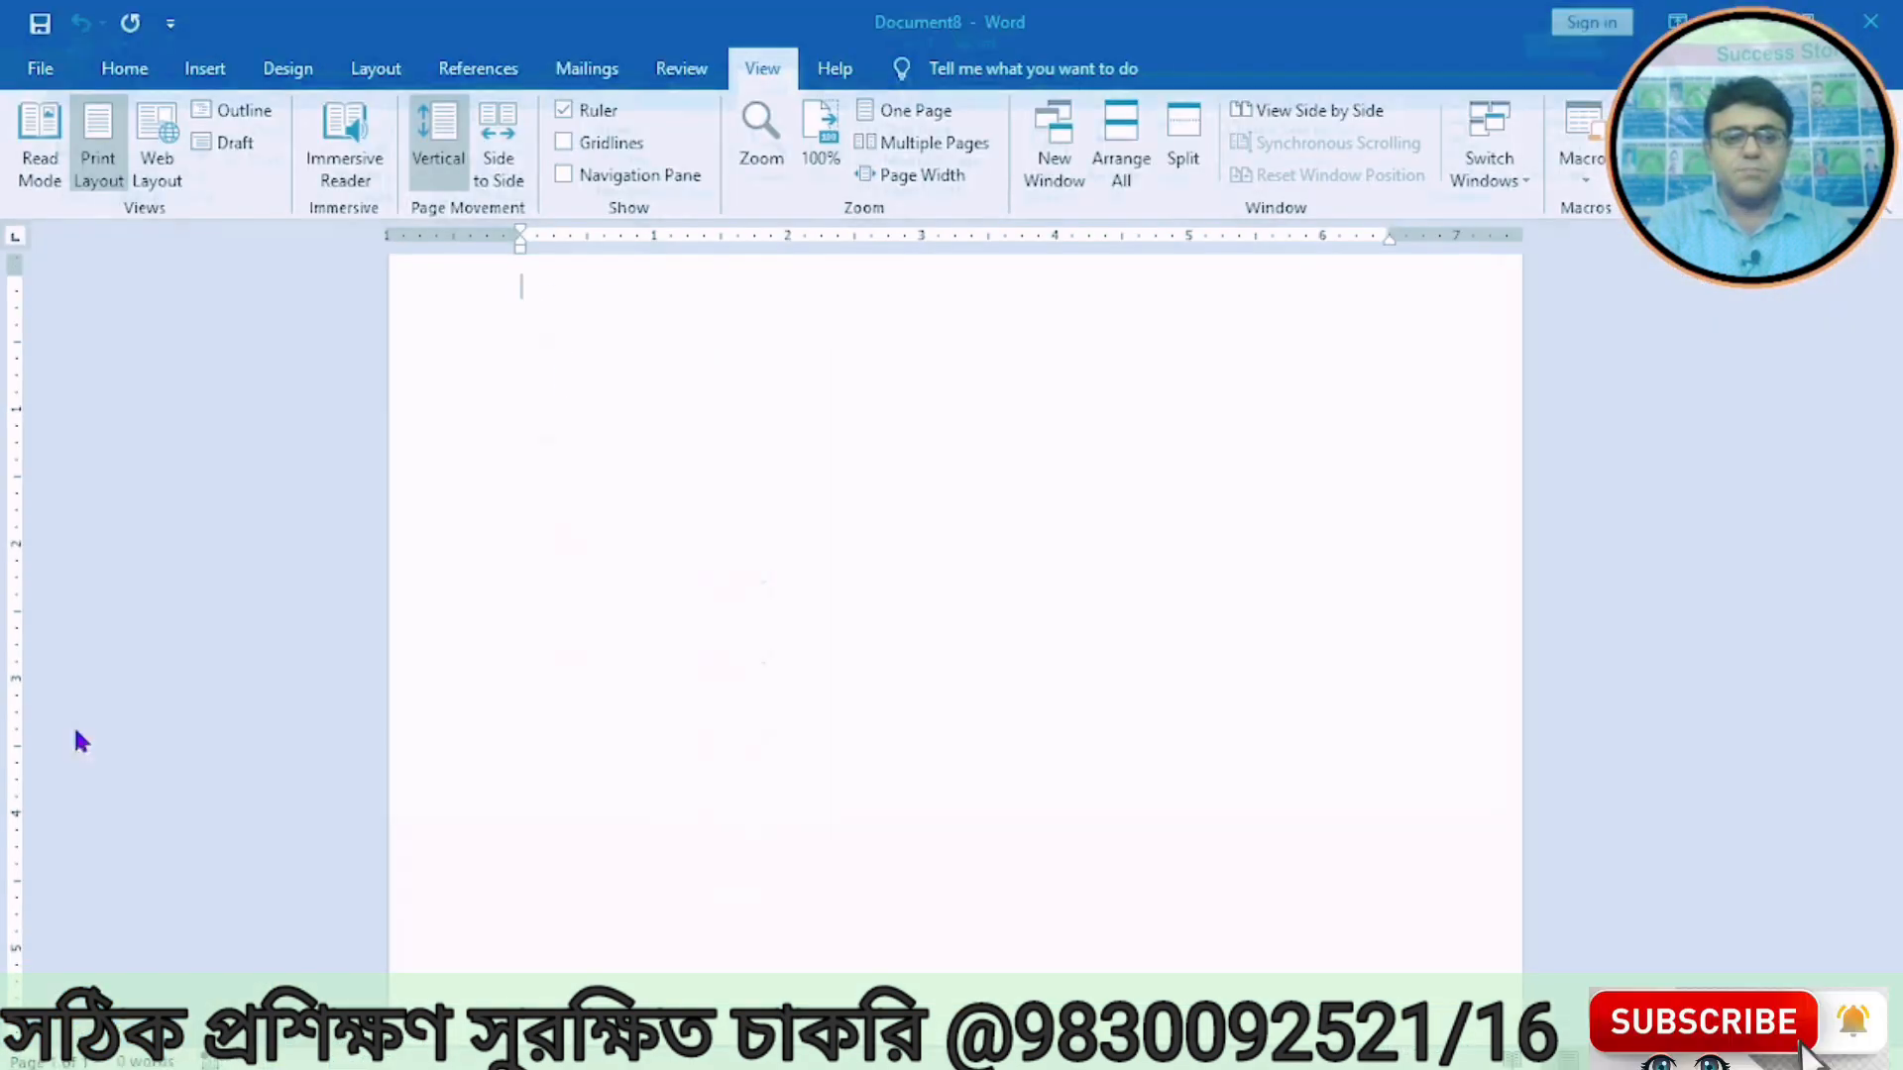
Step: Create a new blank document and display its view and macro commands
left_click(49, 79)
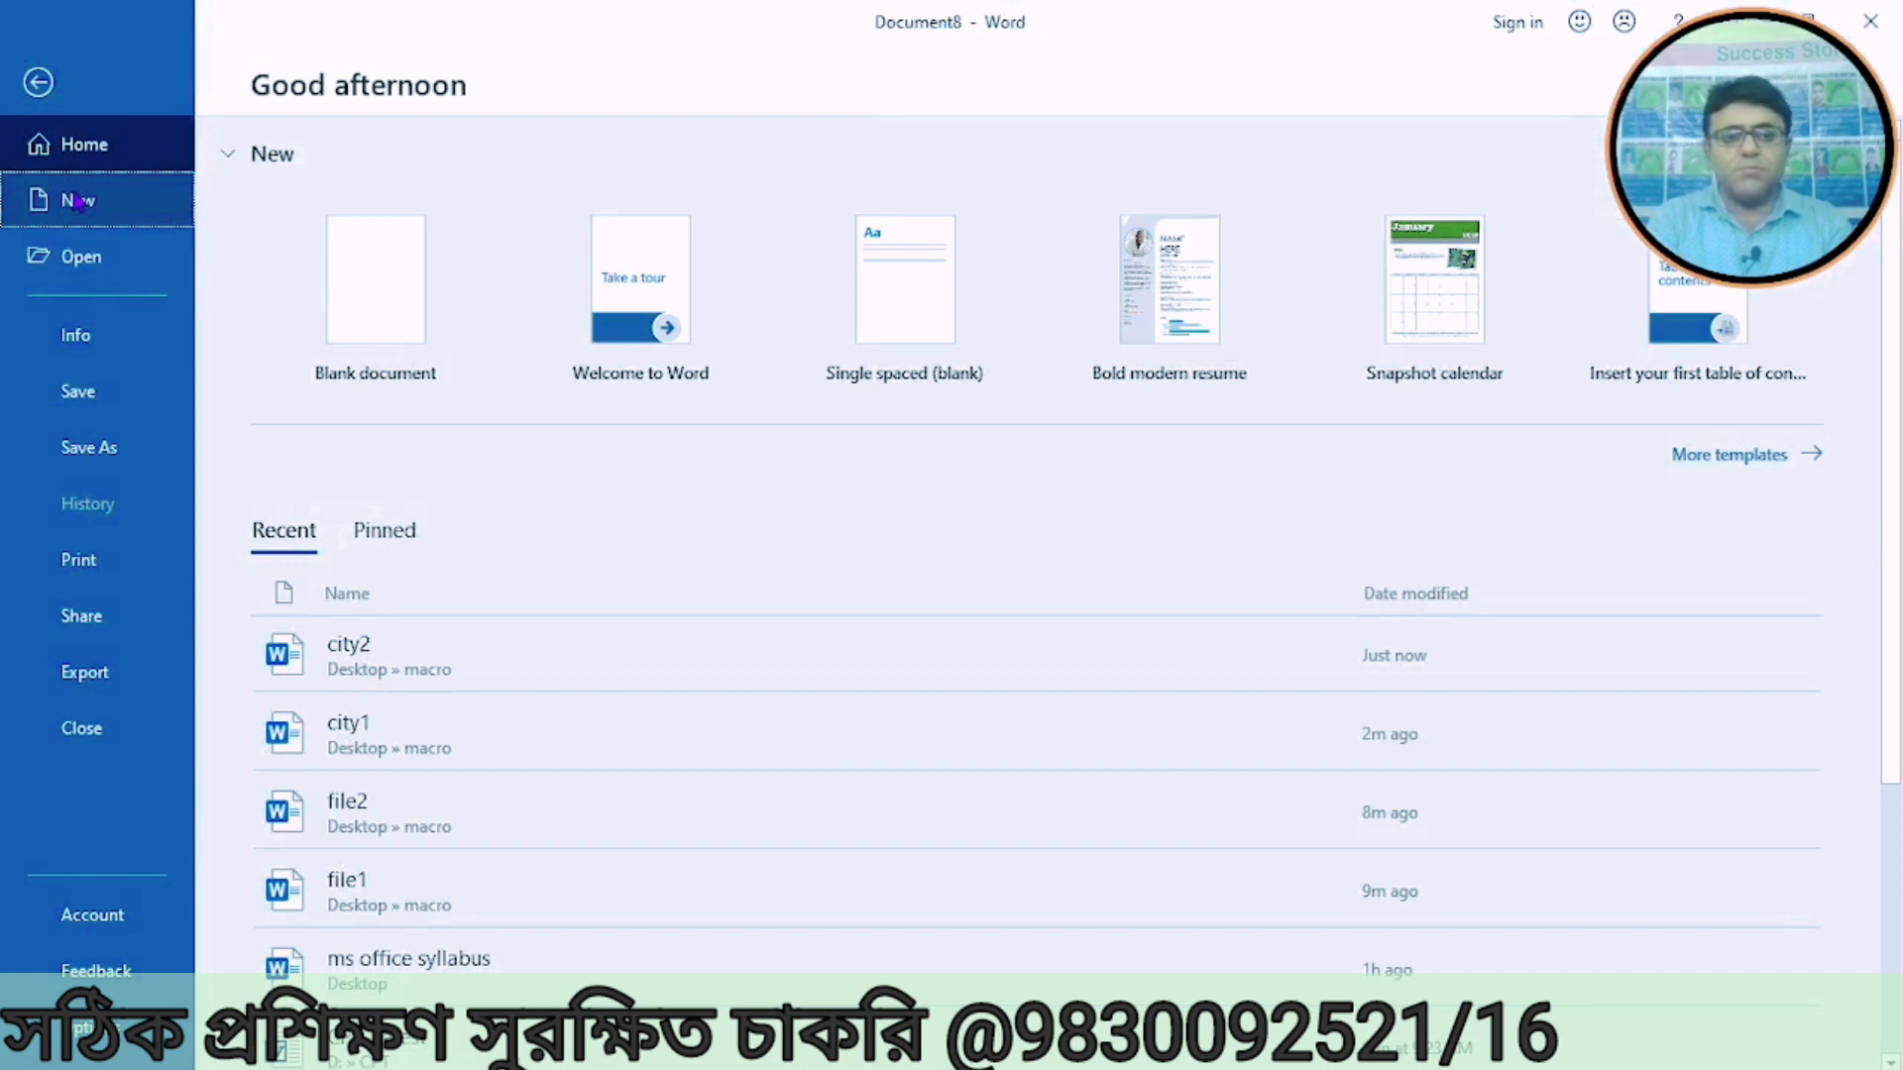
left_click(71, 199)
left_click(409, 347)
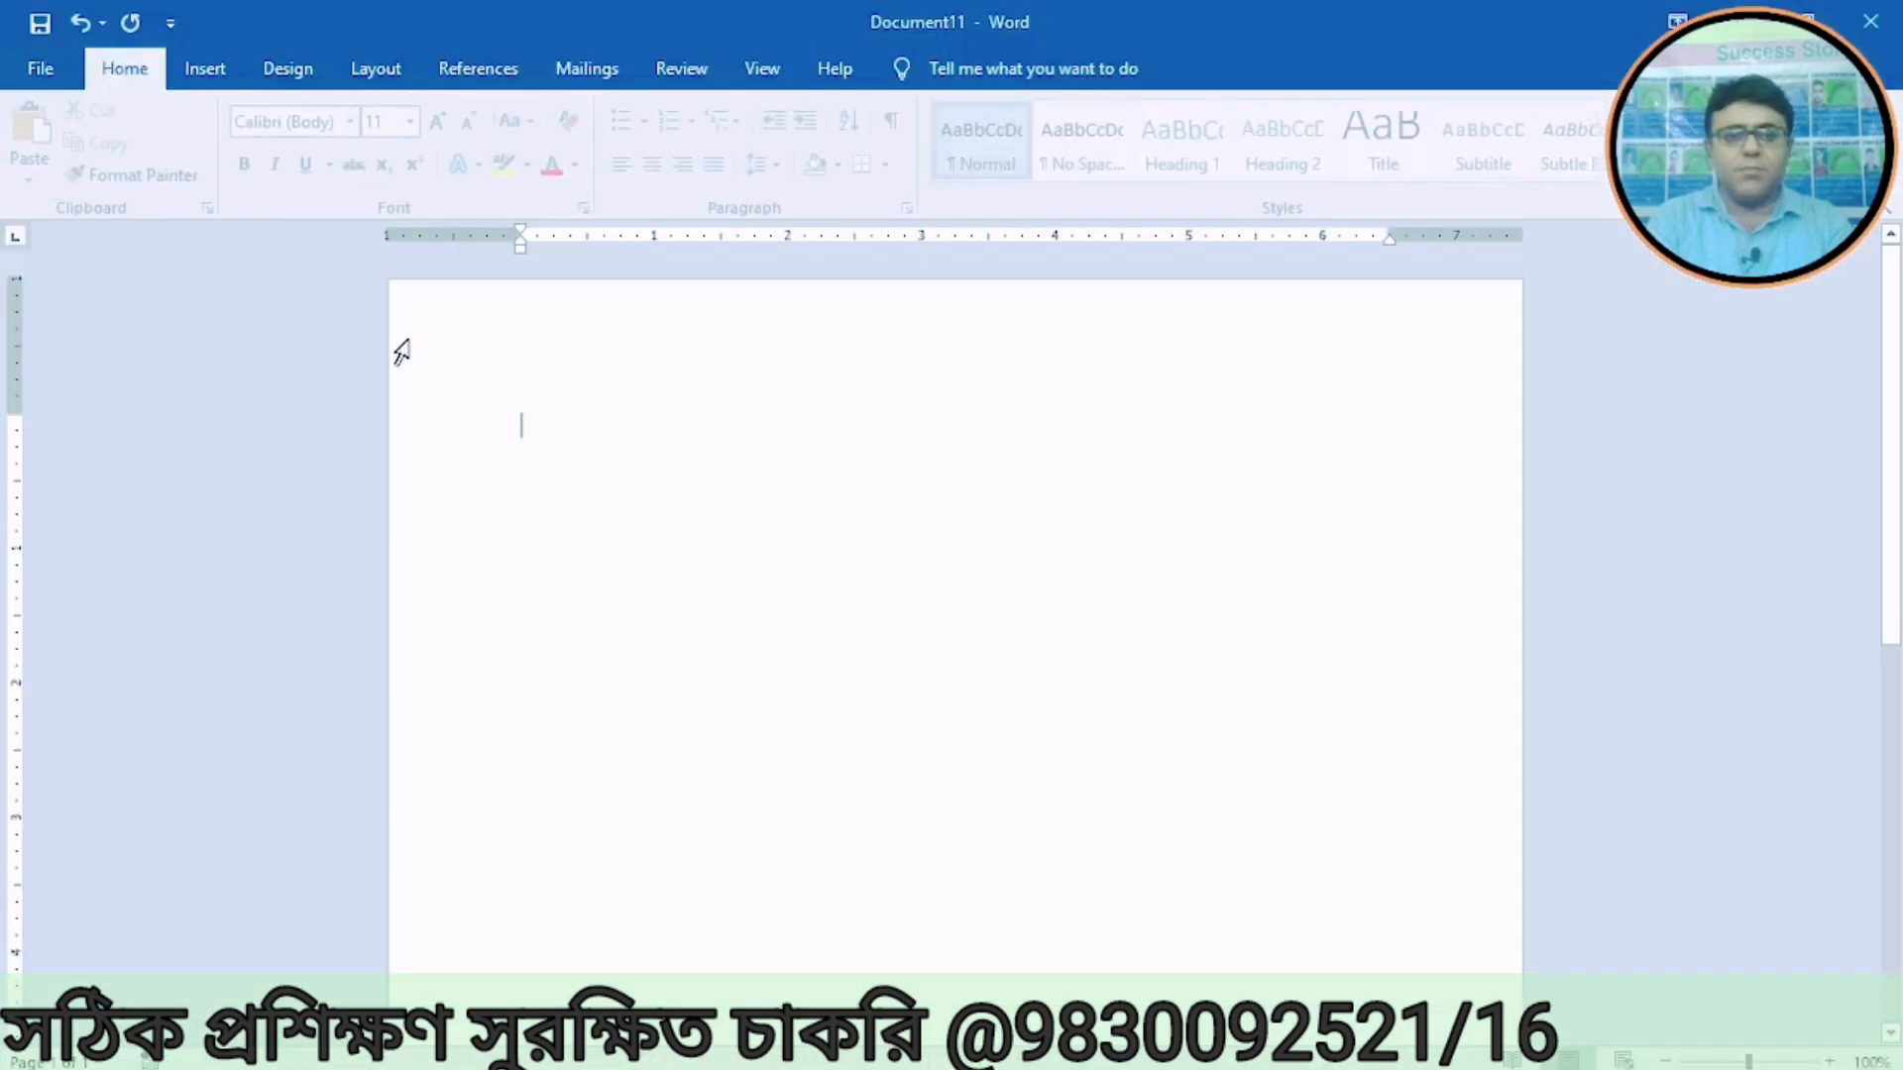
left_click(749, 74)
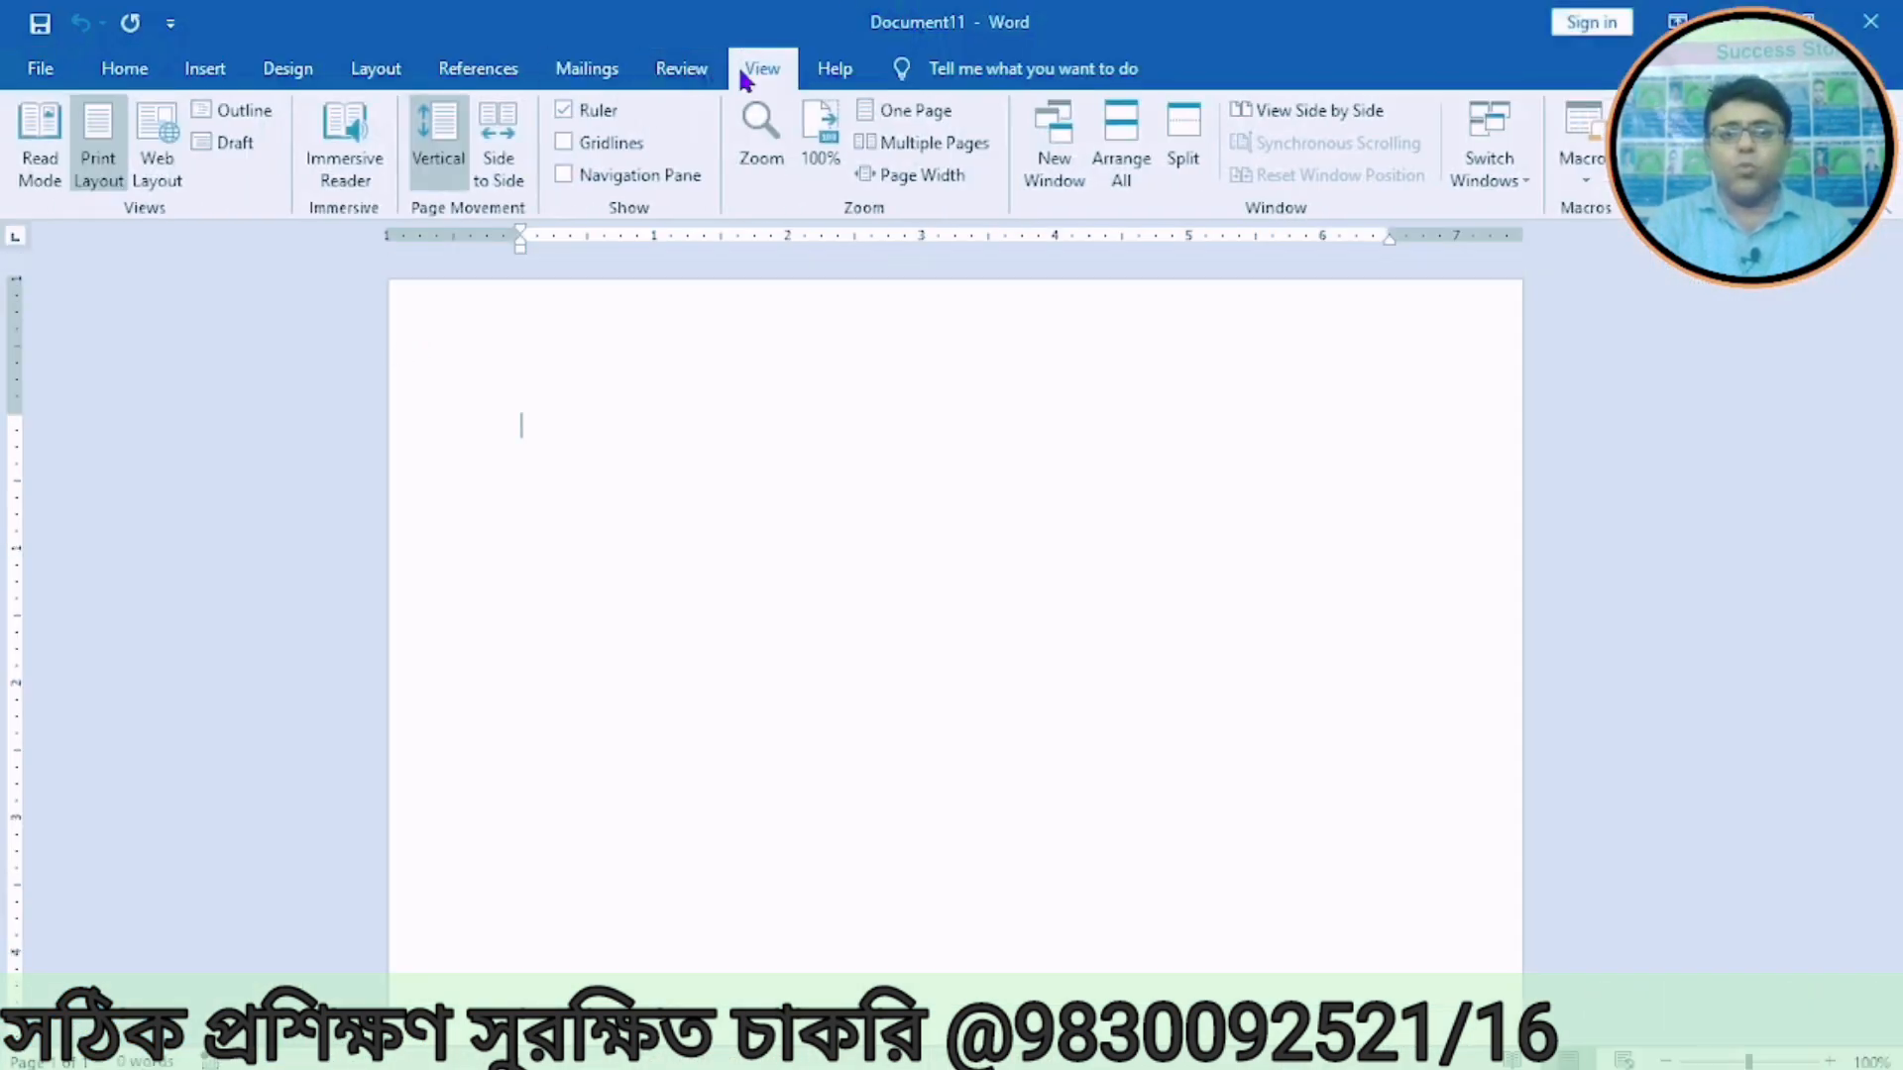
Step: Start recording a macro named Macro1, stored in All Documents (Normal.dotm)
left_click(1583, 176)
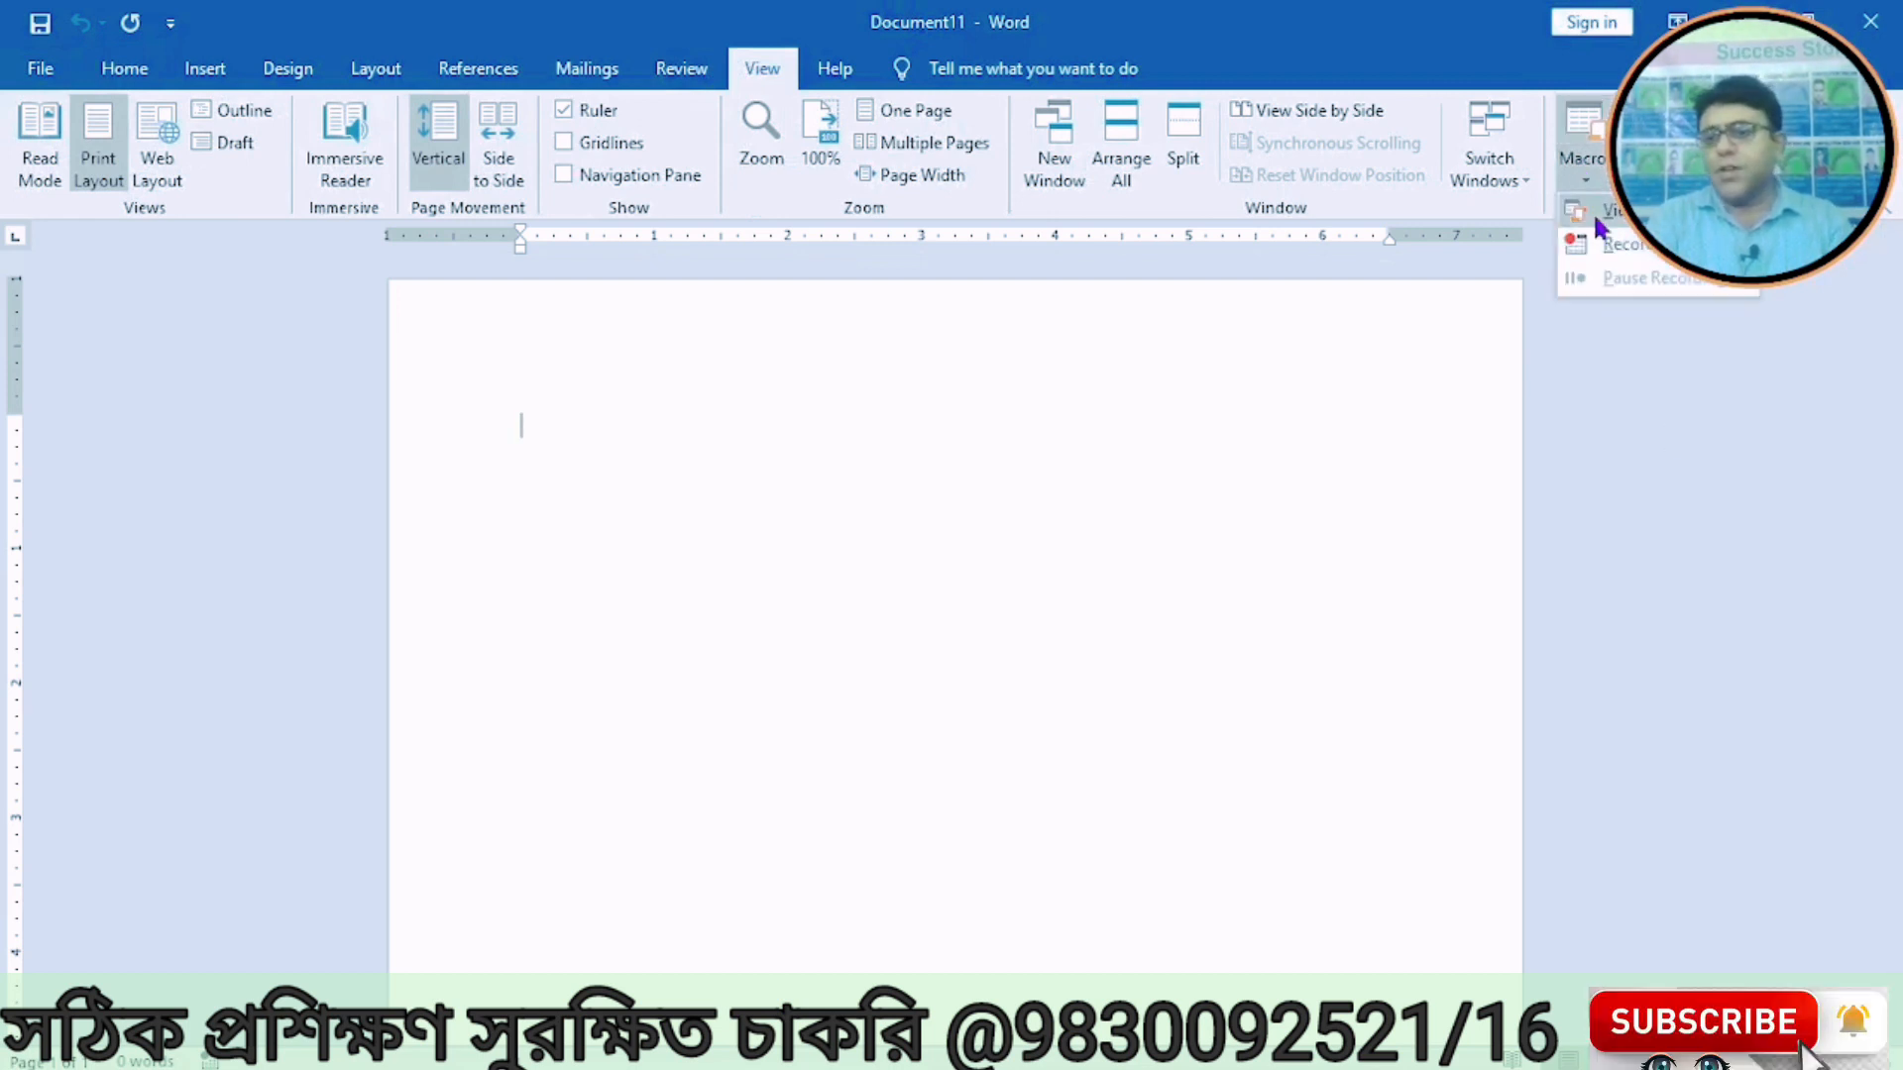
left_click(1610, 247)
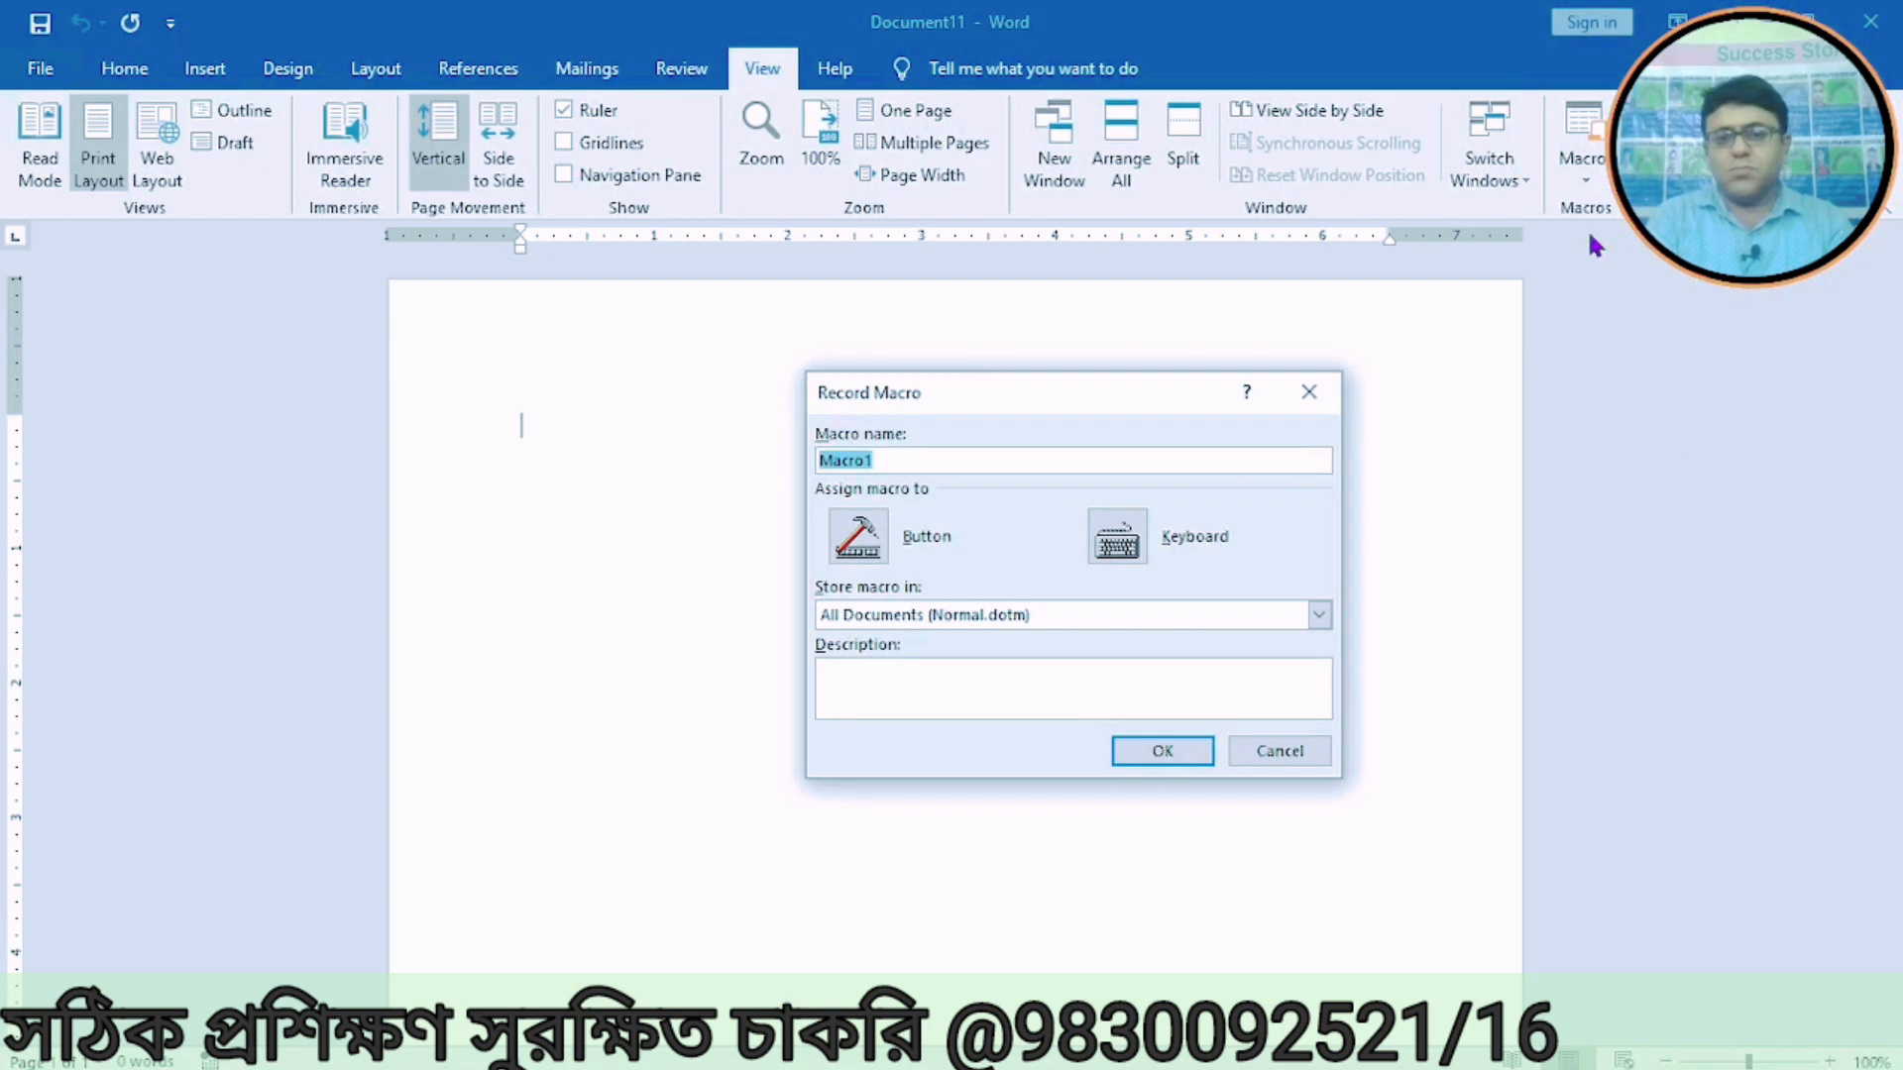
left_click(913, 458)
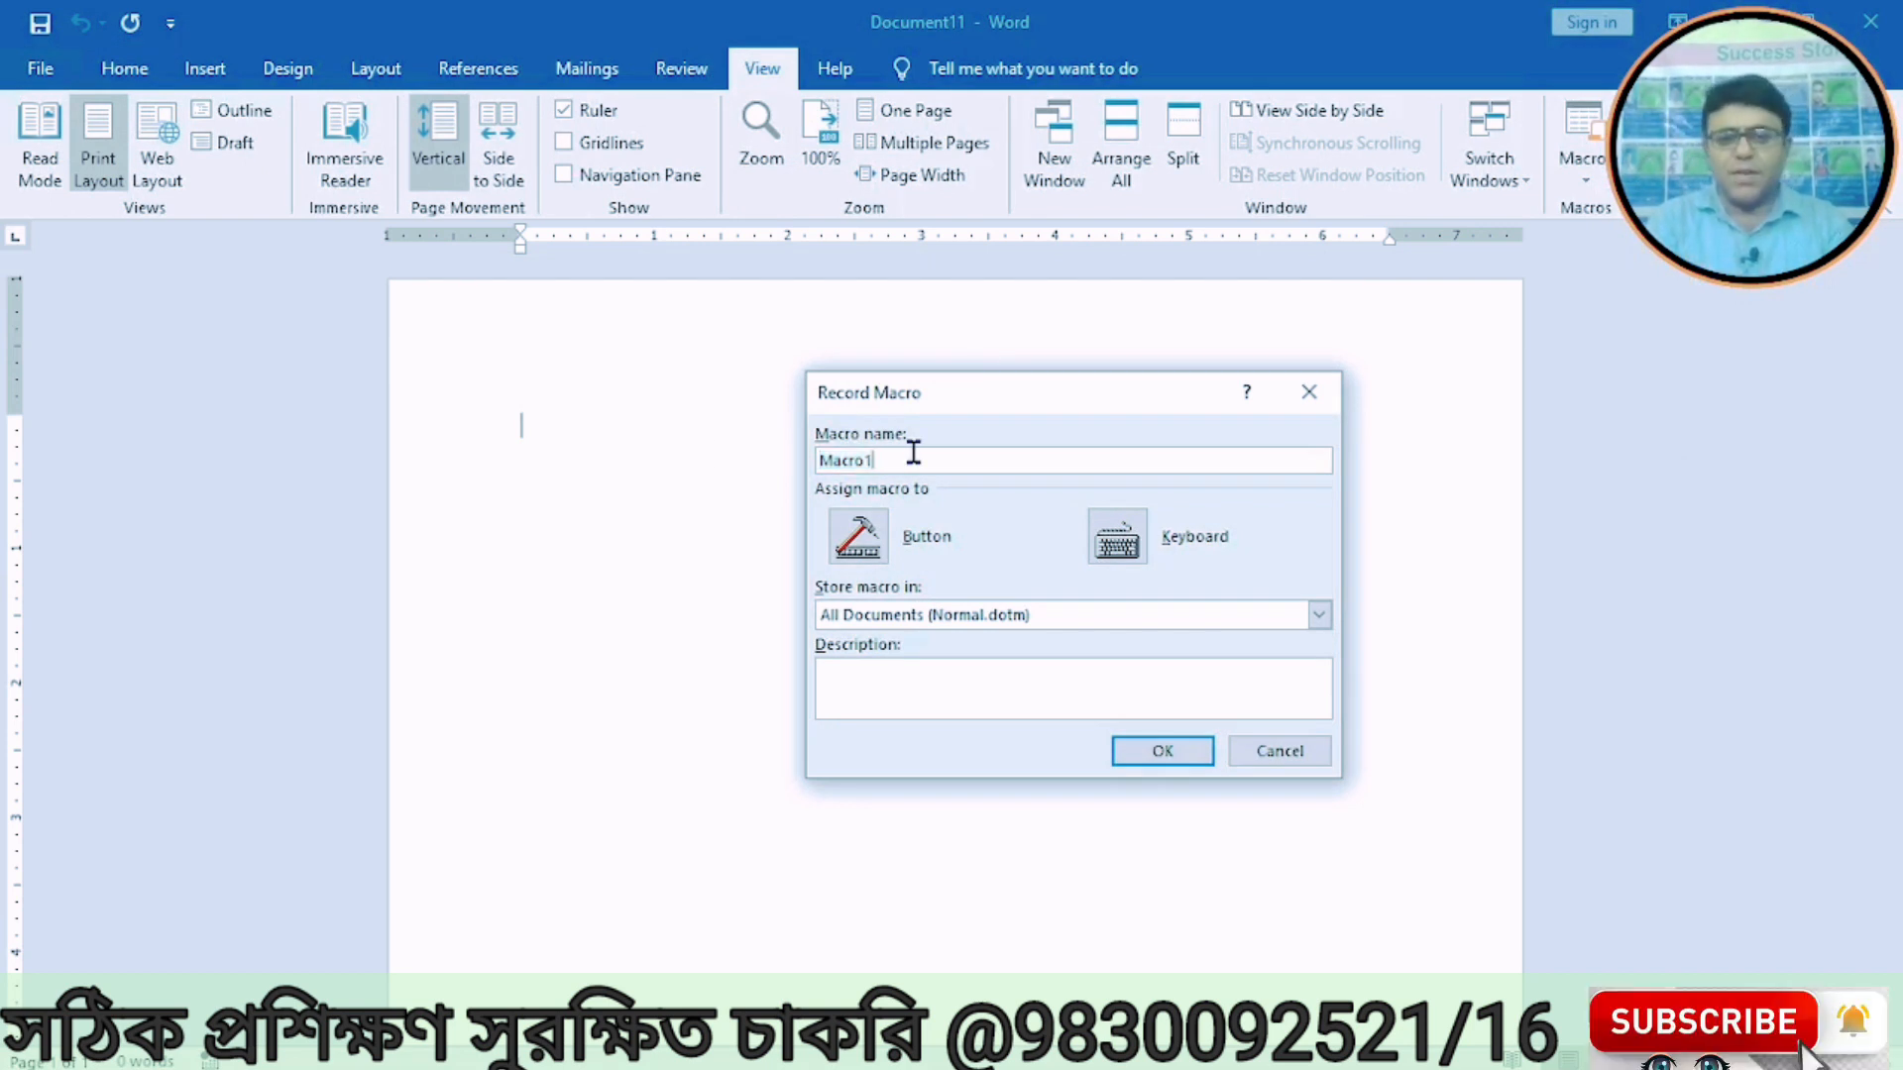
left_click(1131, 751)
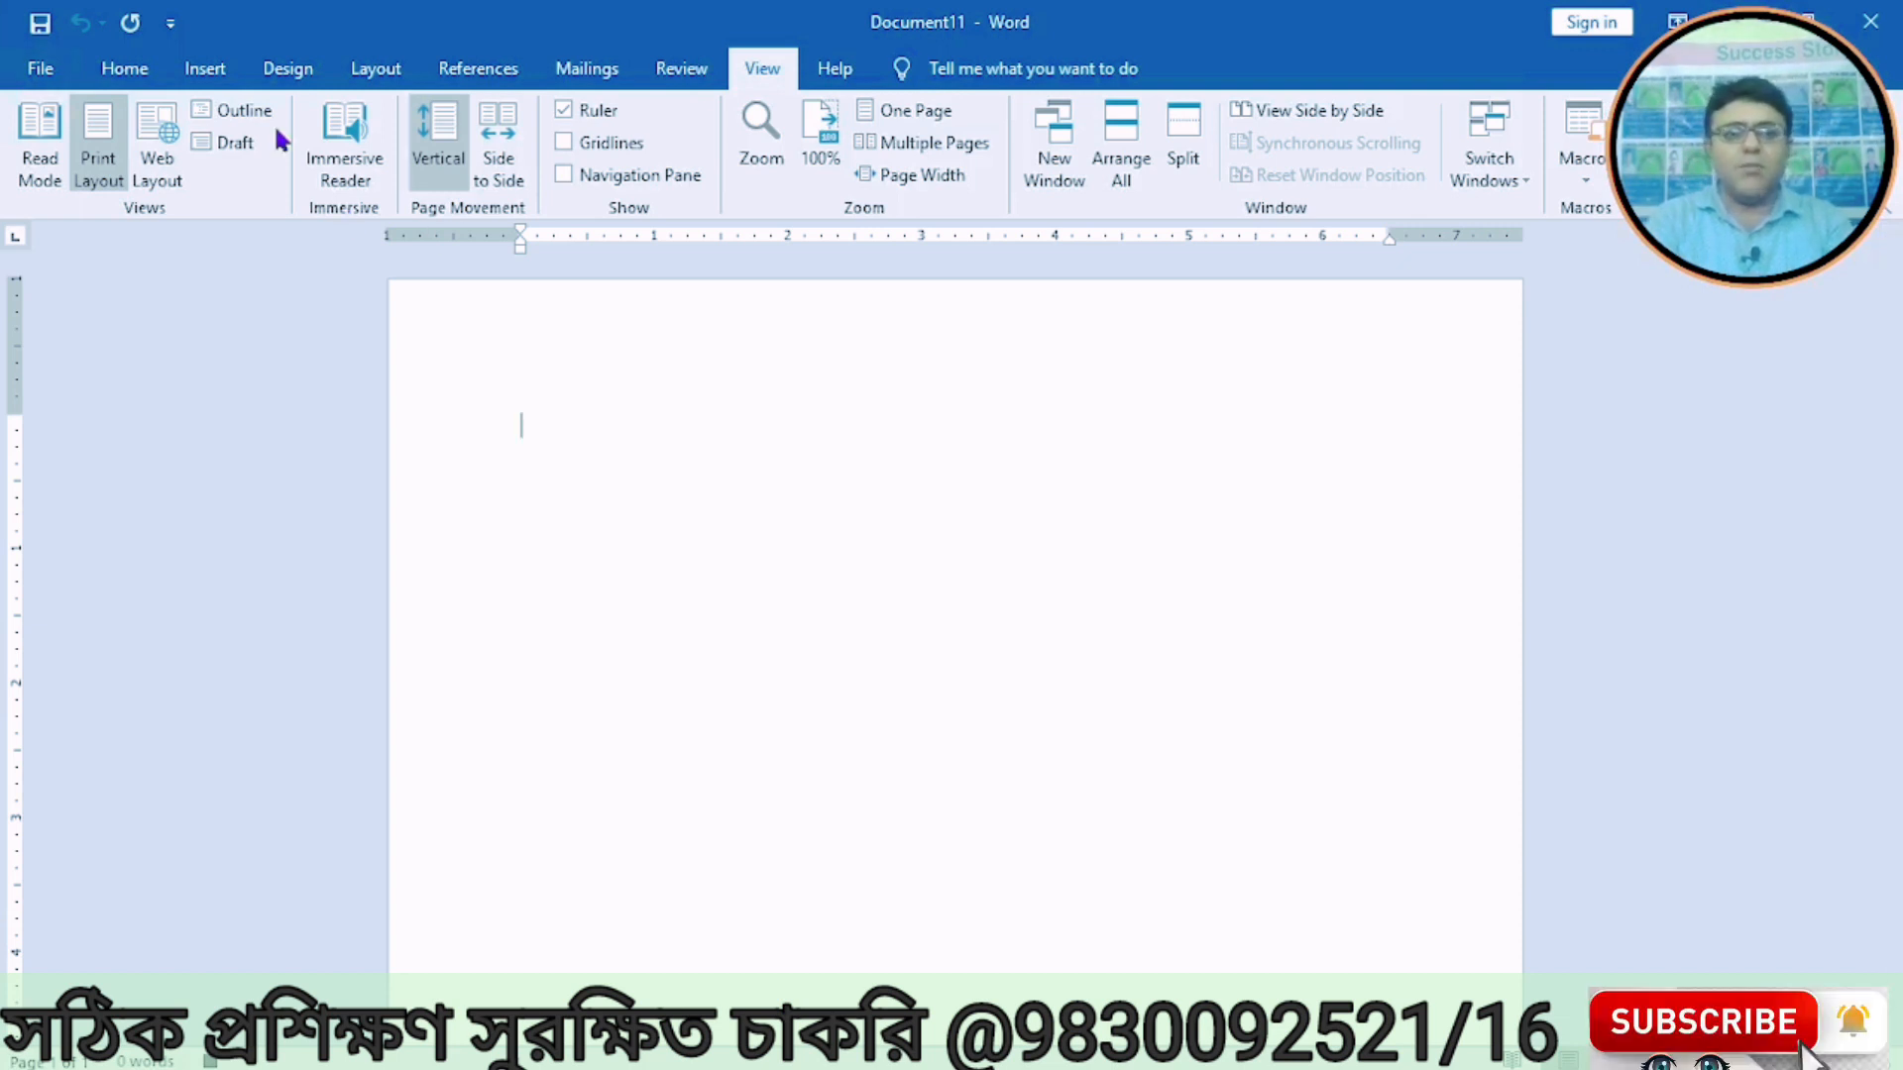
Step: Open Find and Replace for the blank document and enter "calcuttta" as the text to find
left_click(125, 70)
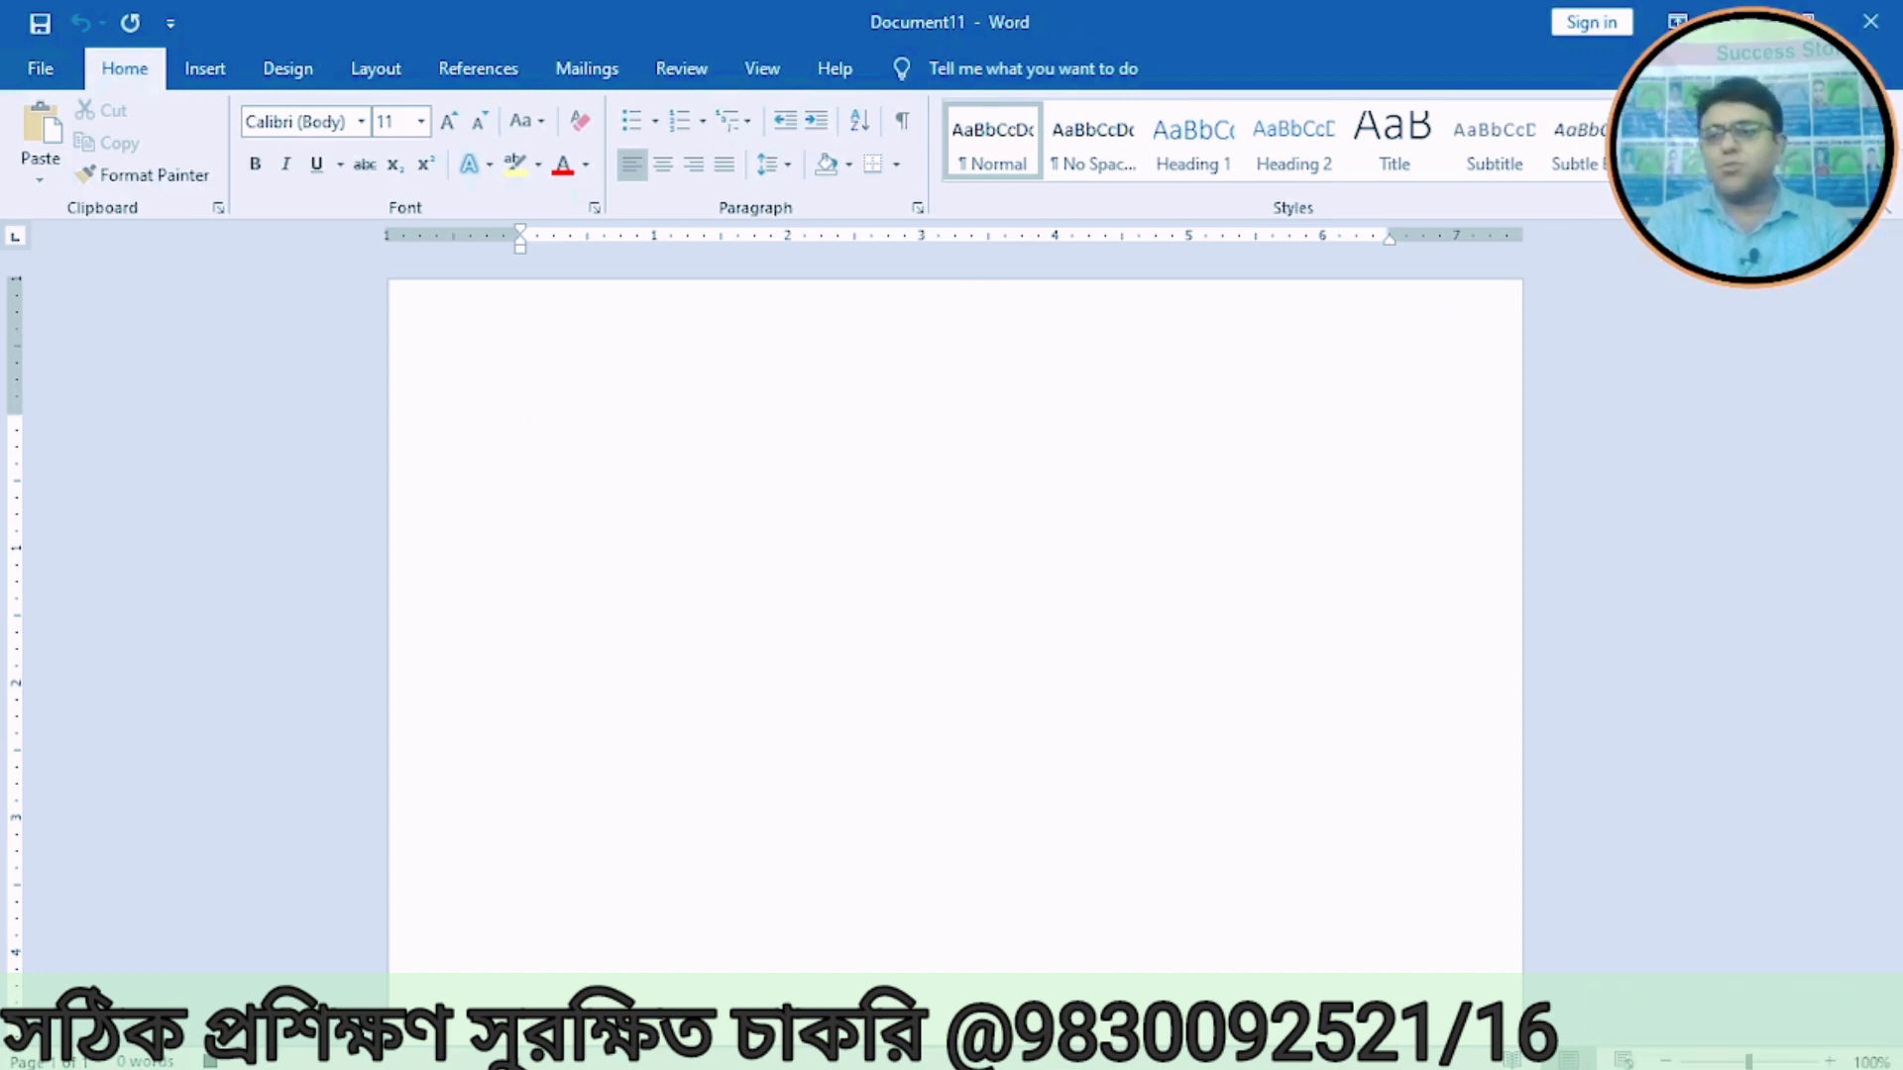
key("ctrl+h")
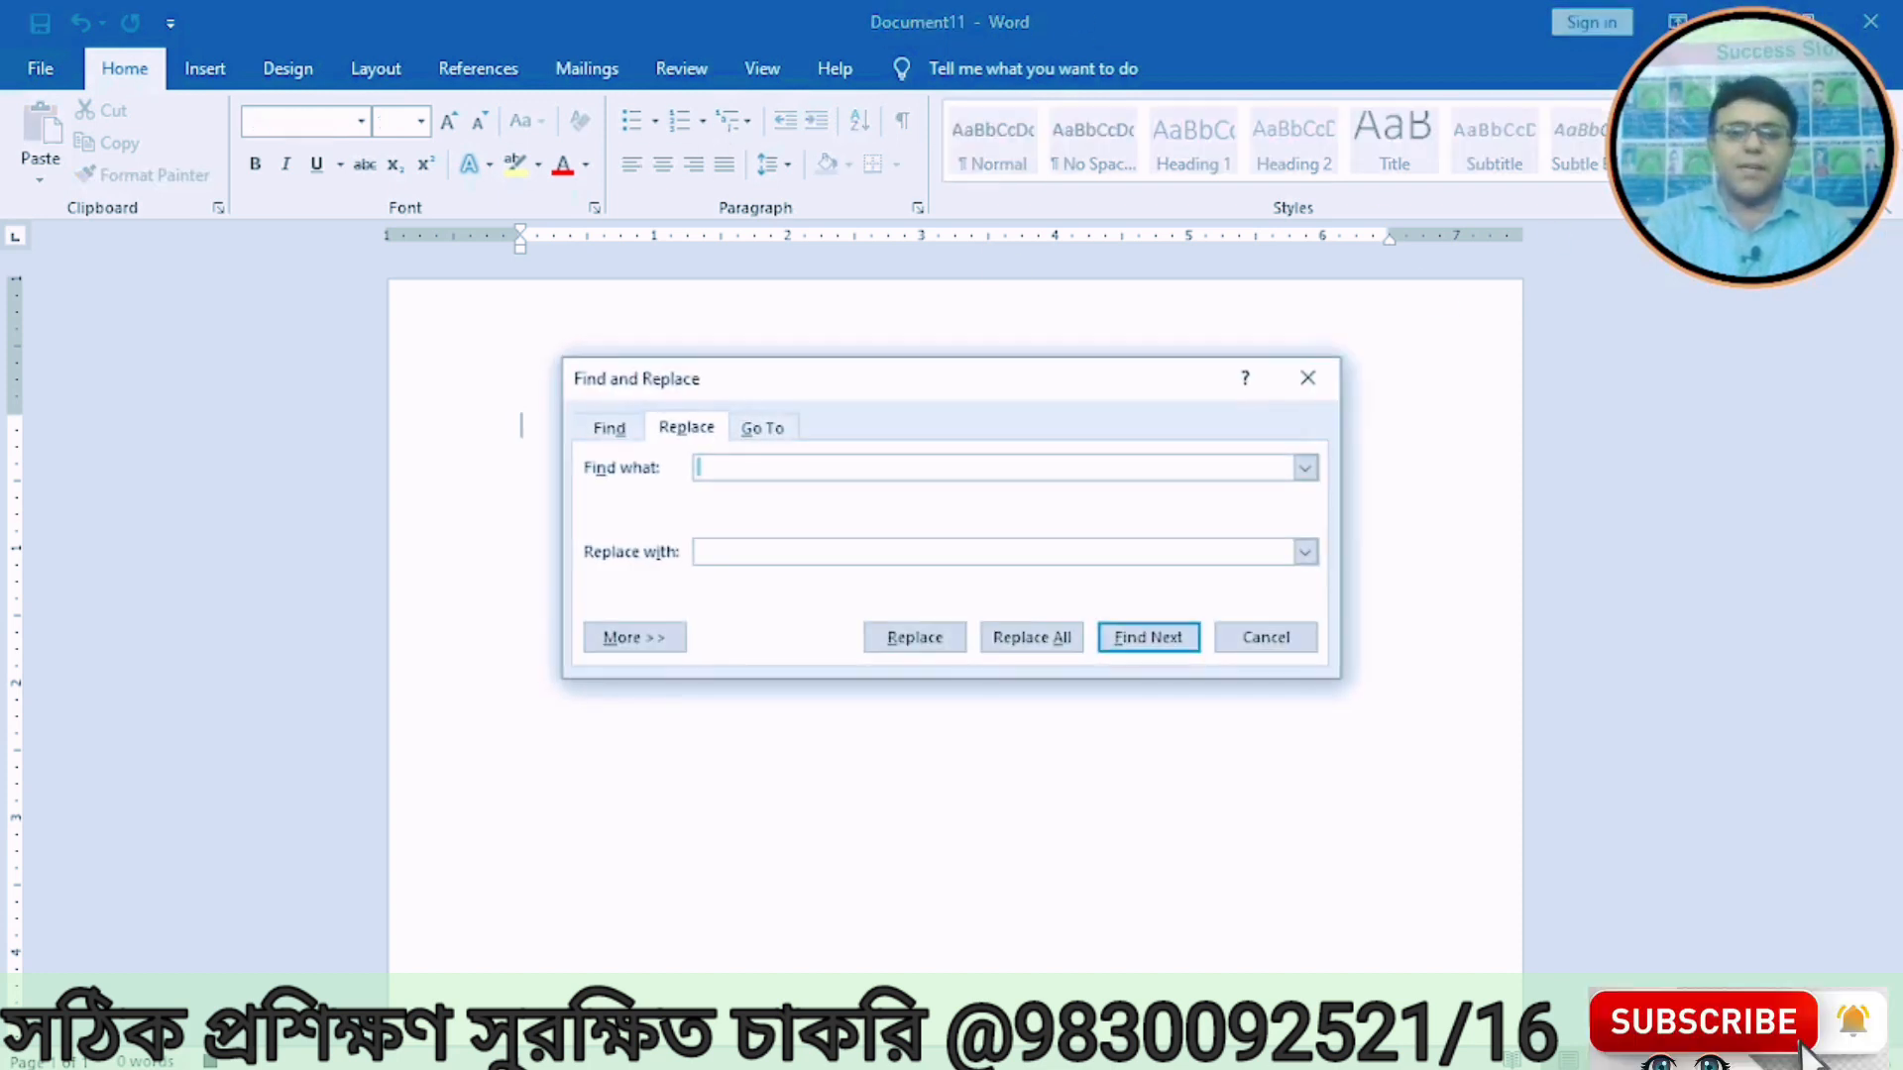
type("ca")
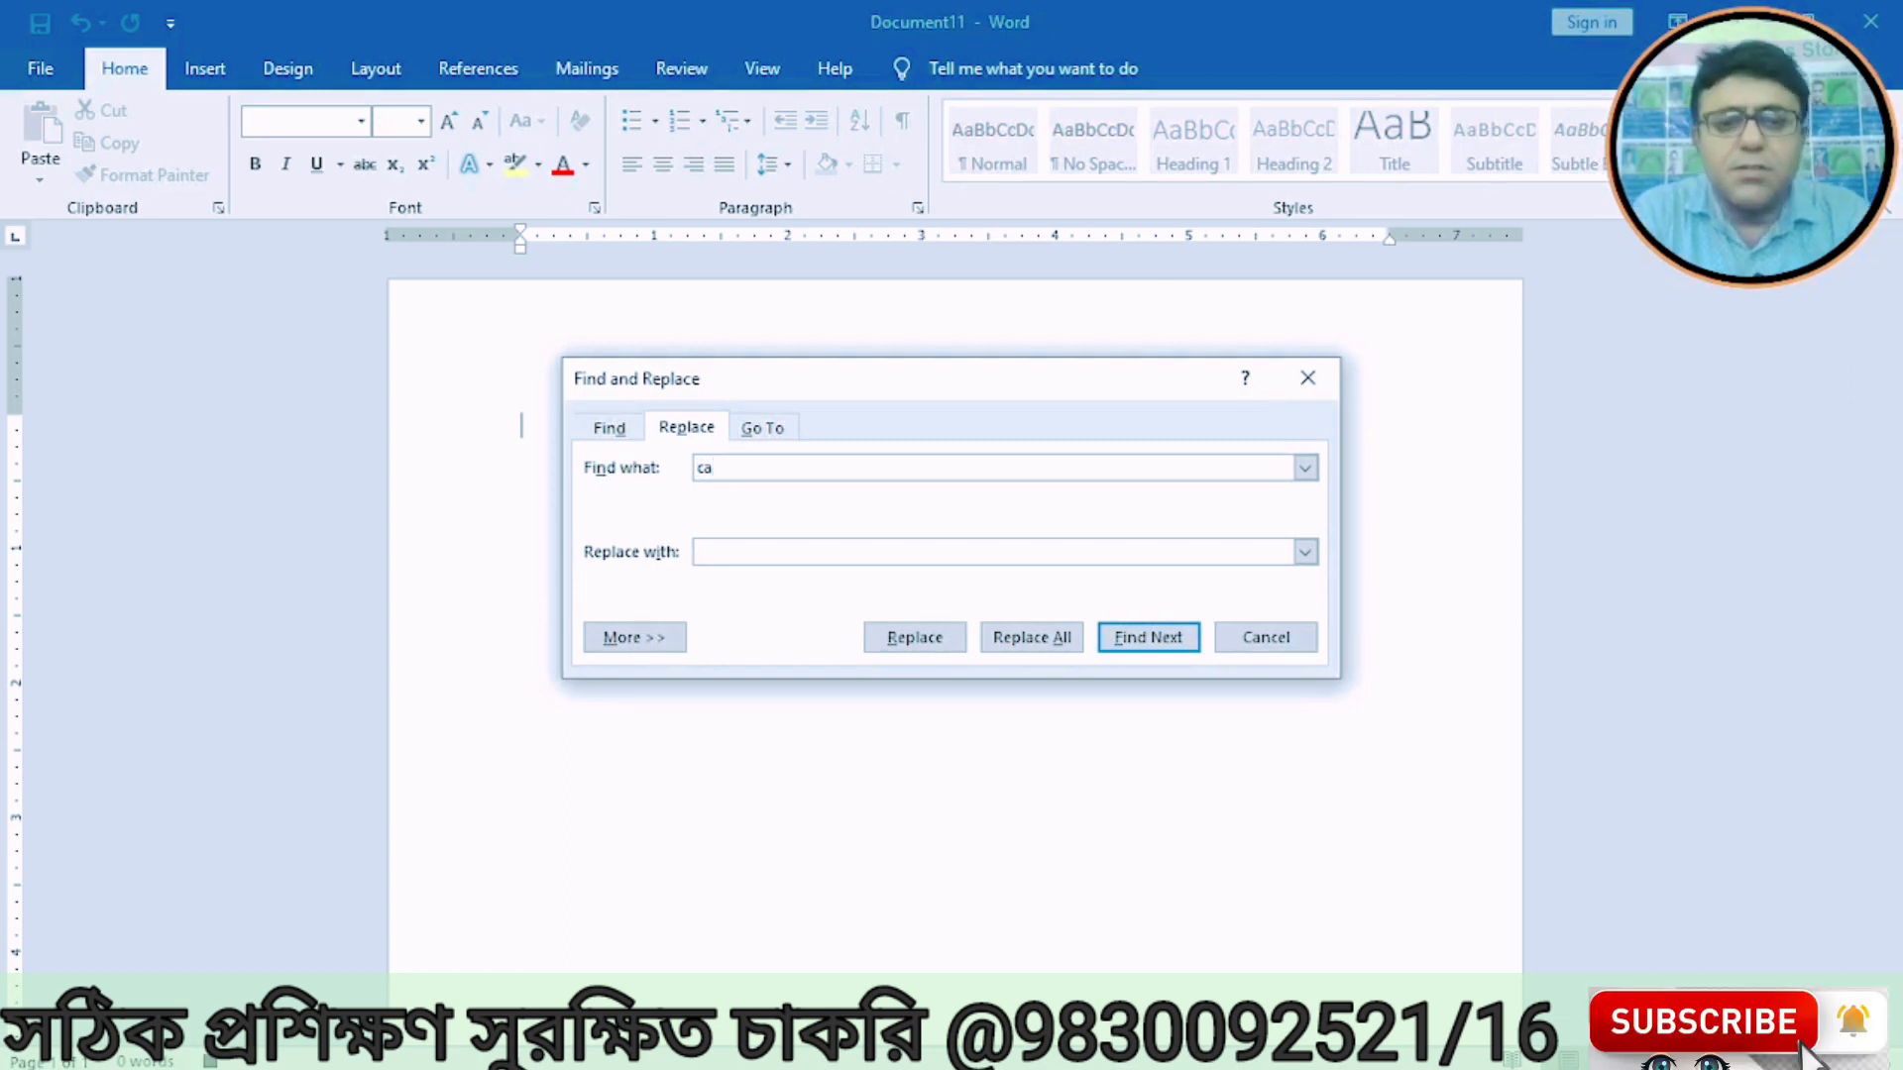
key("BackSpace")
key("BackSpace")
type("calcut")
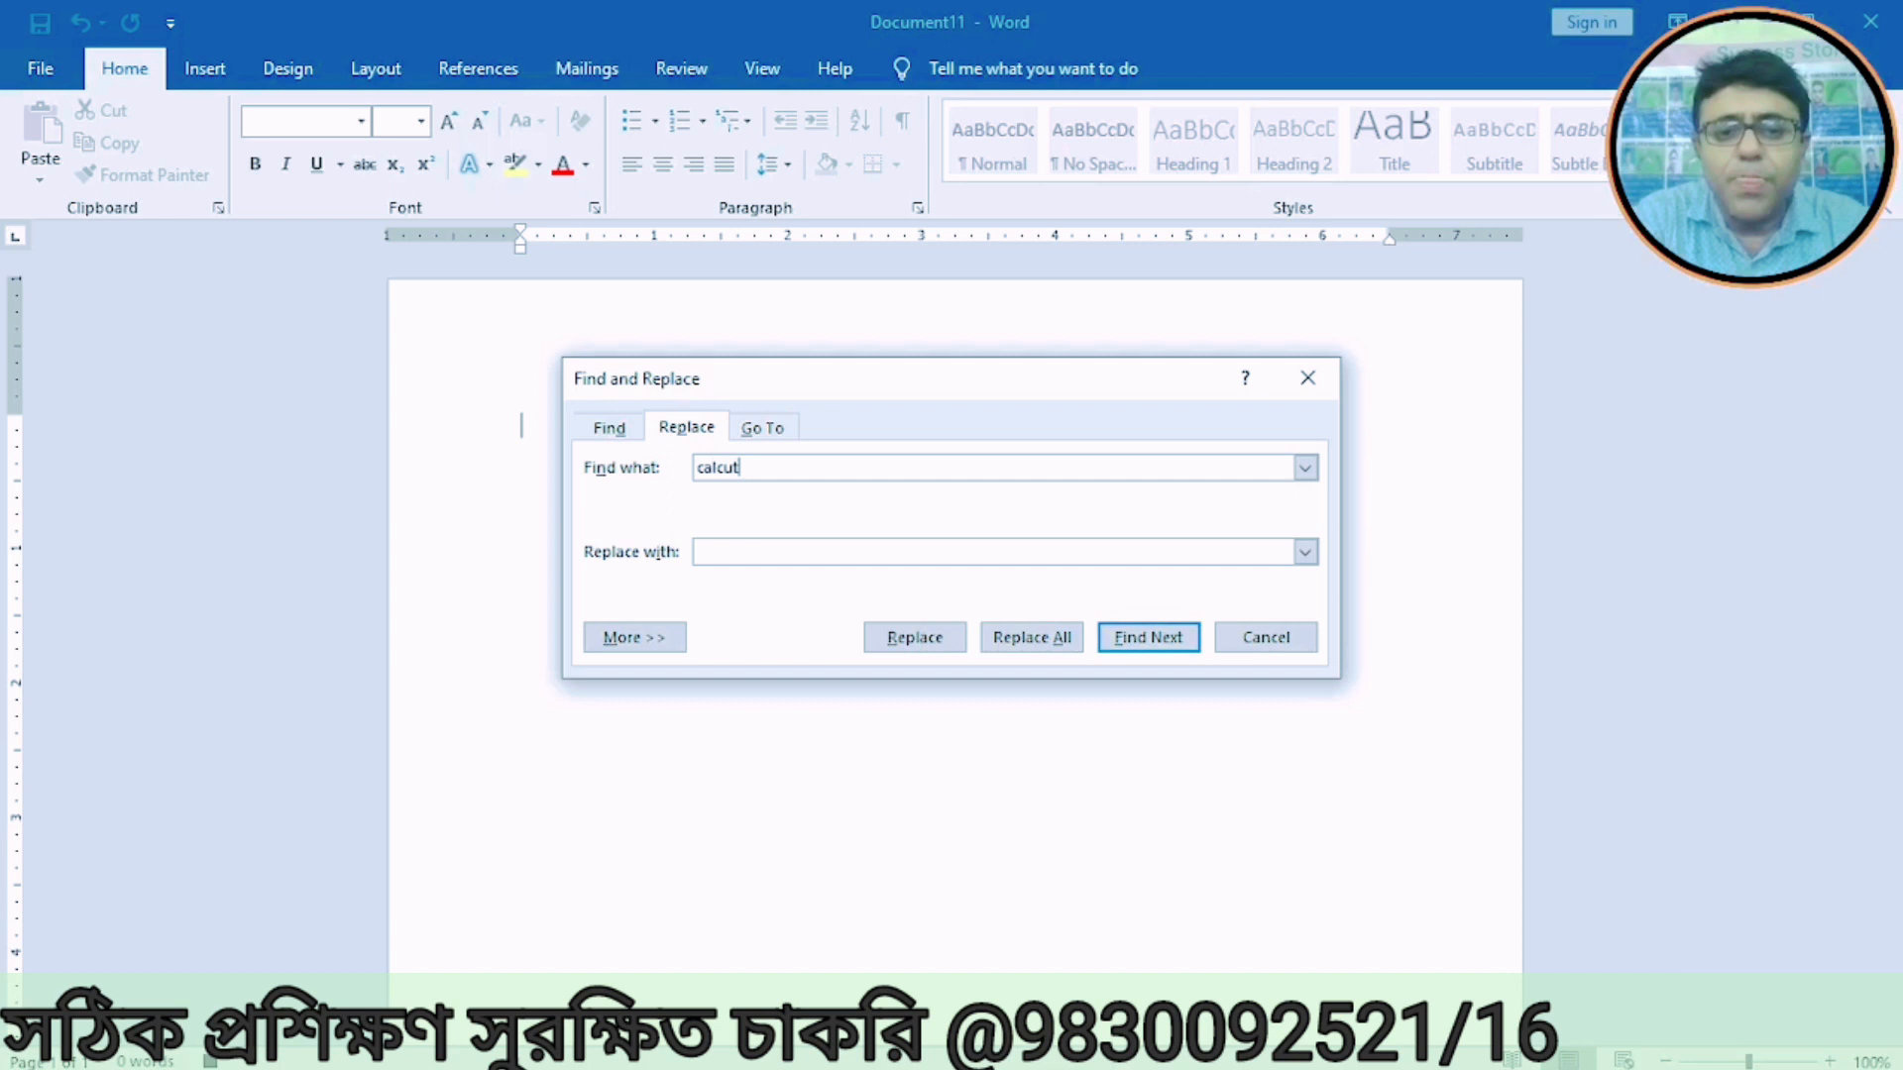
type("tta")
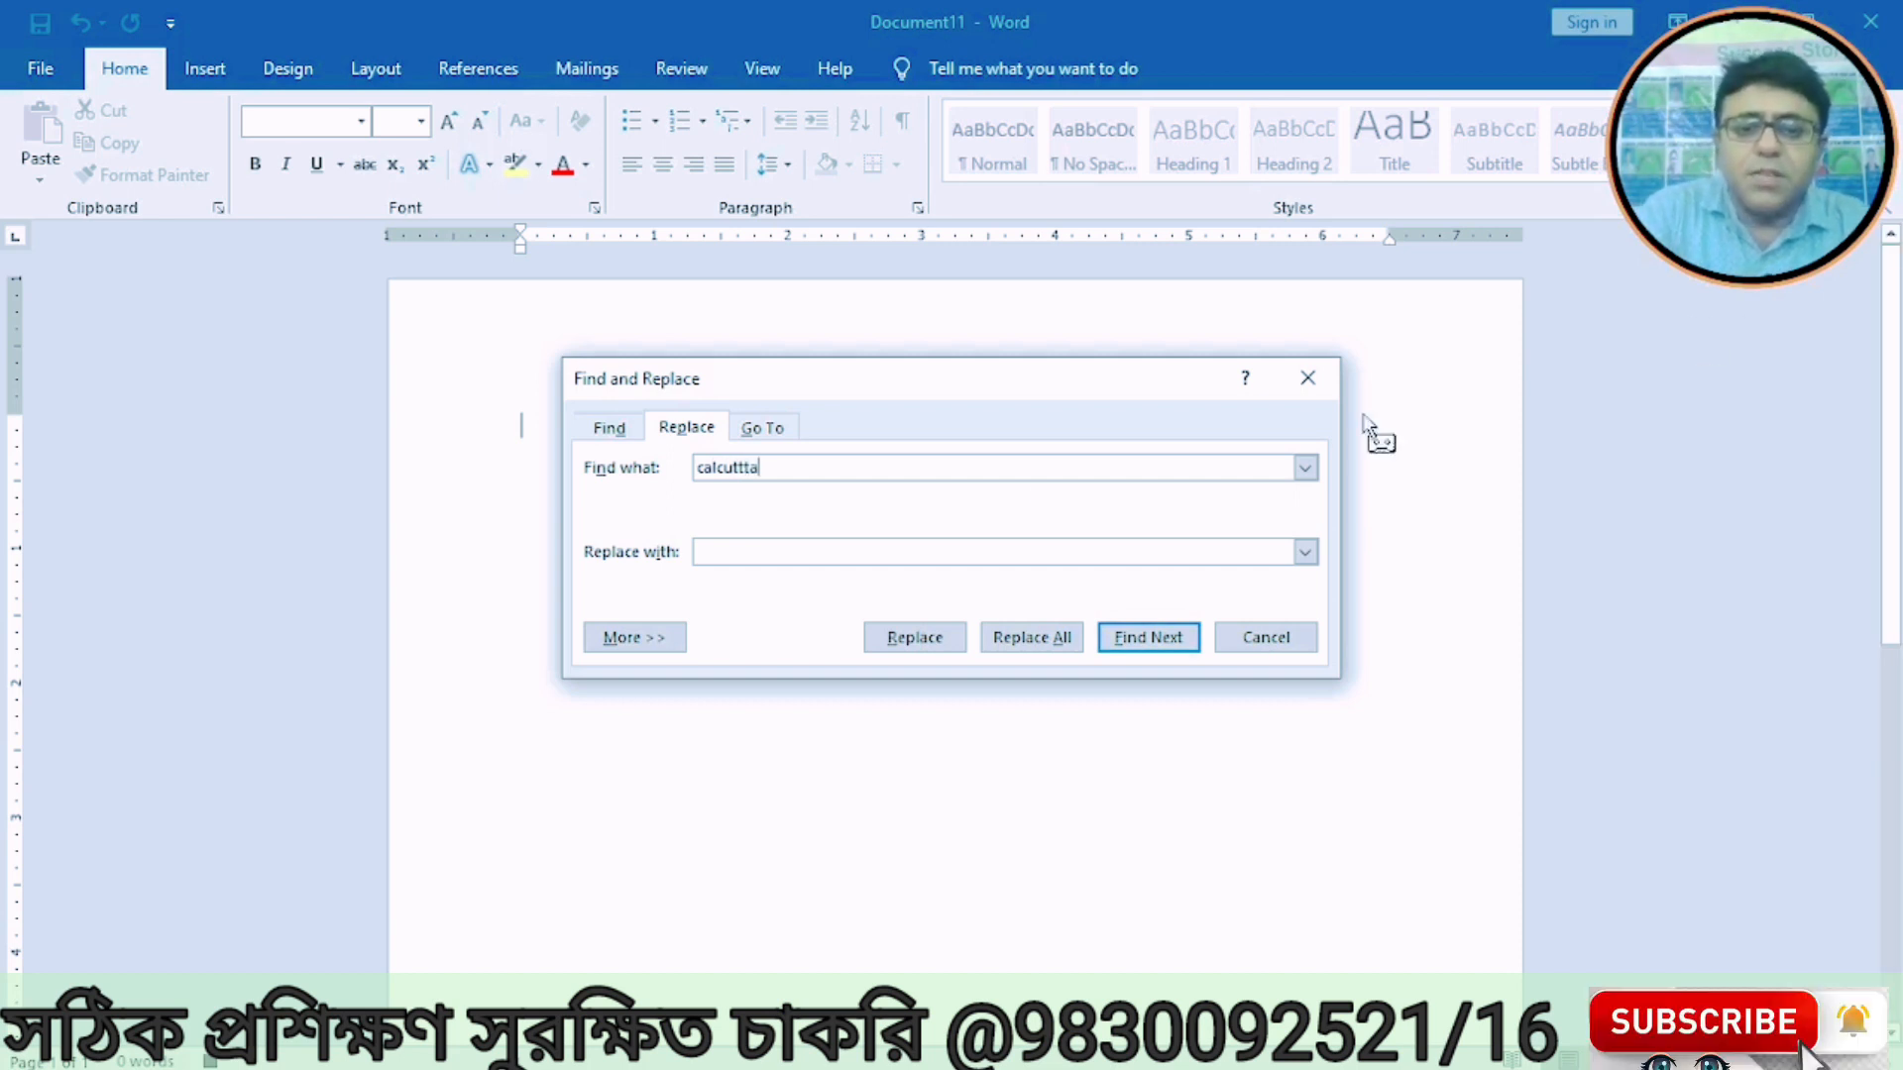
Step: Enter "kolkata" as the replacement text, replace all occurrences and close Find and Replace
left_click(818, 546)
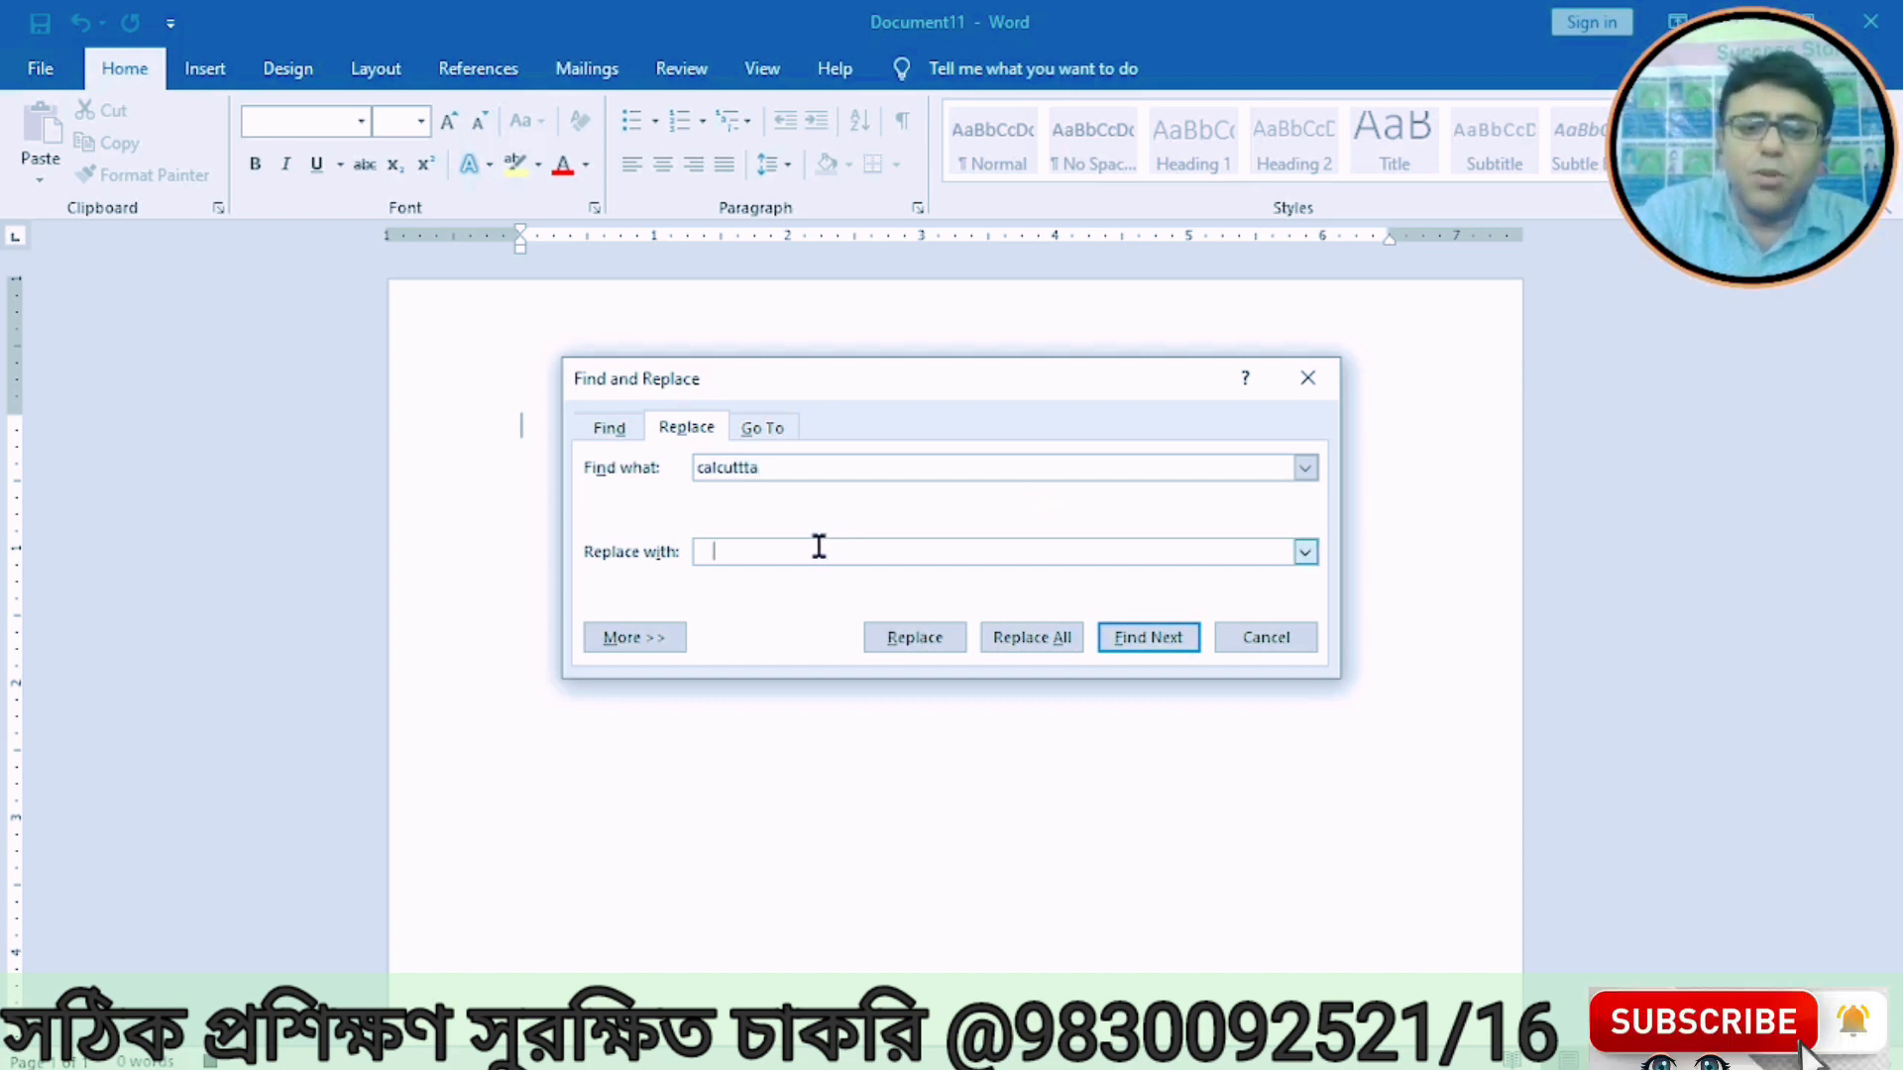
key("BackSpace")
key("BackSpace")
key("BackSpace")
key("BackSpace")
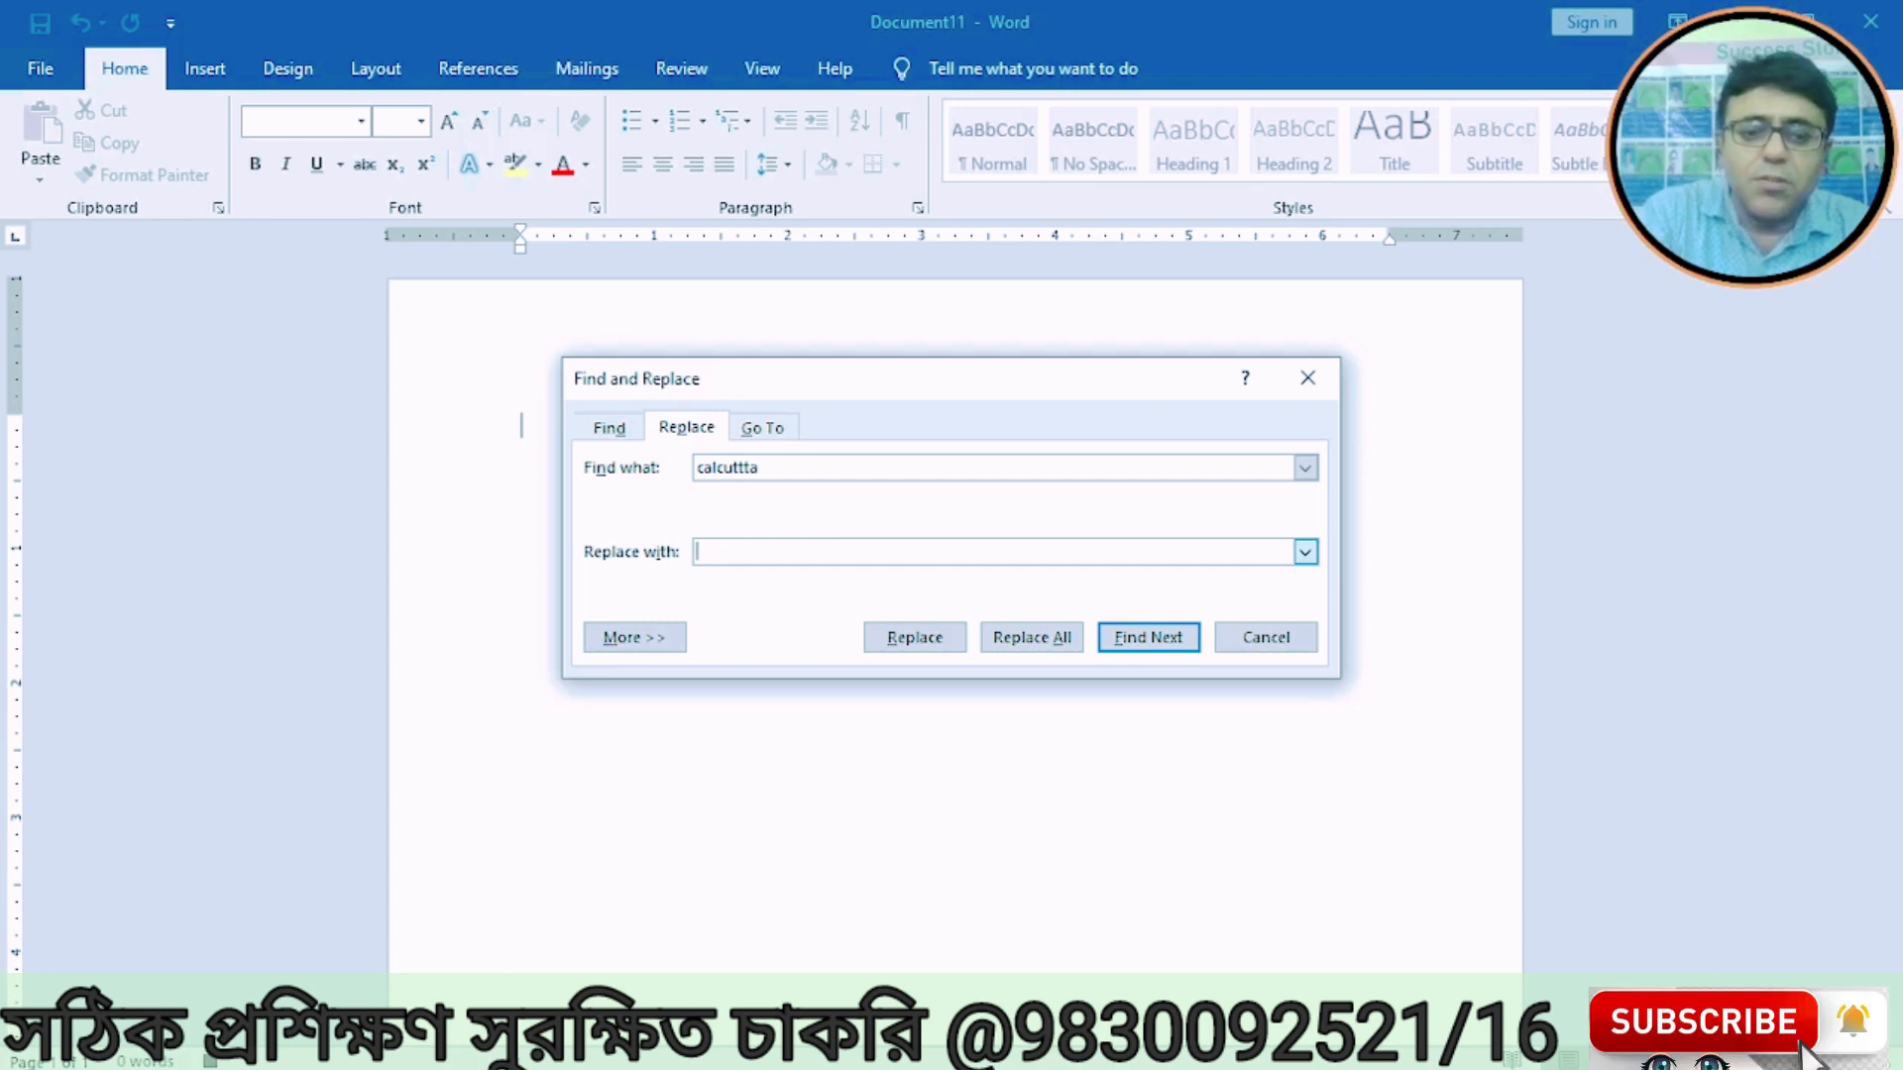
type("kolkata")
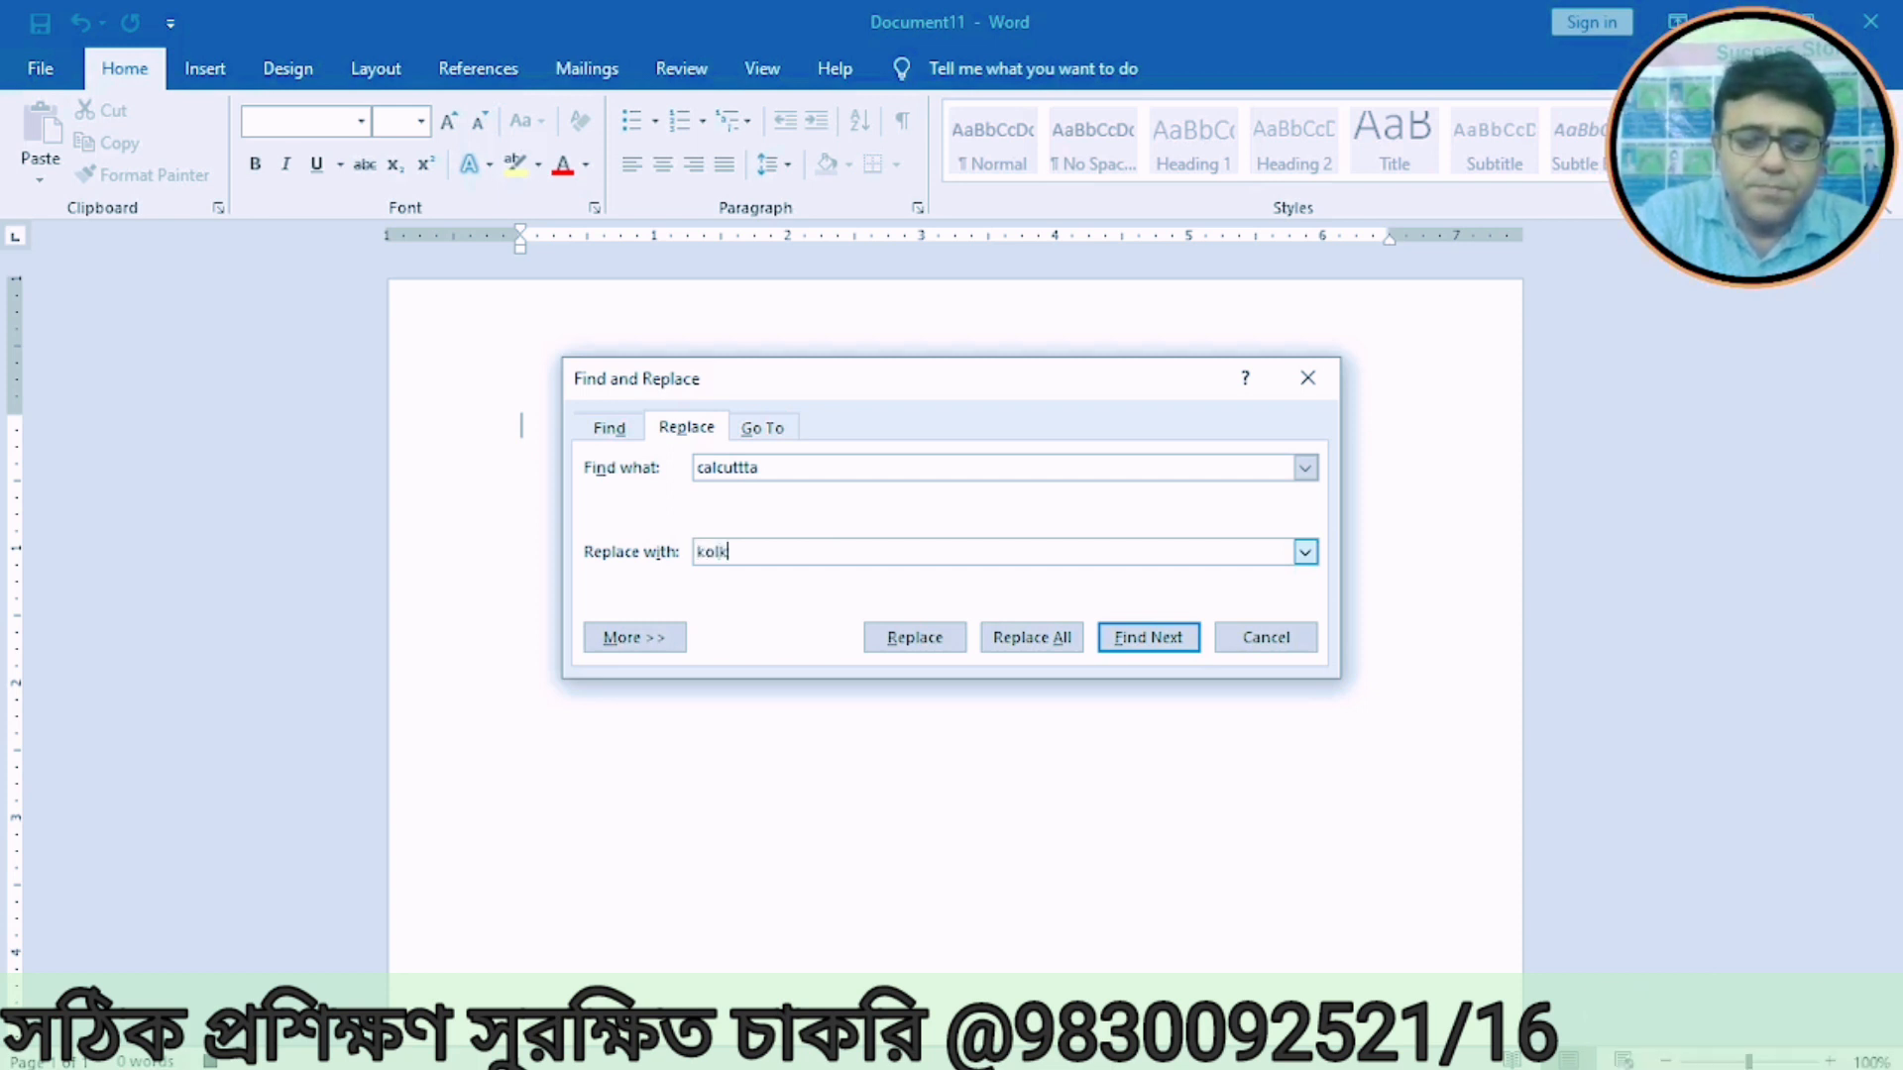
left_click(1031, 639)
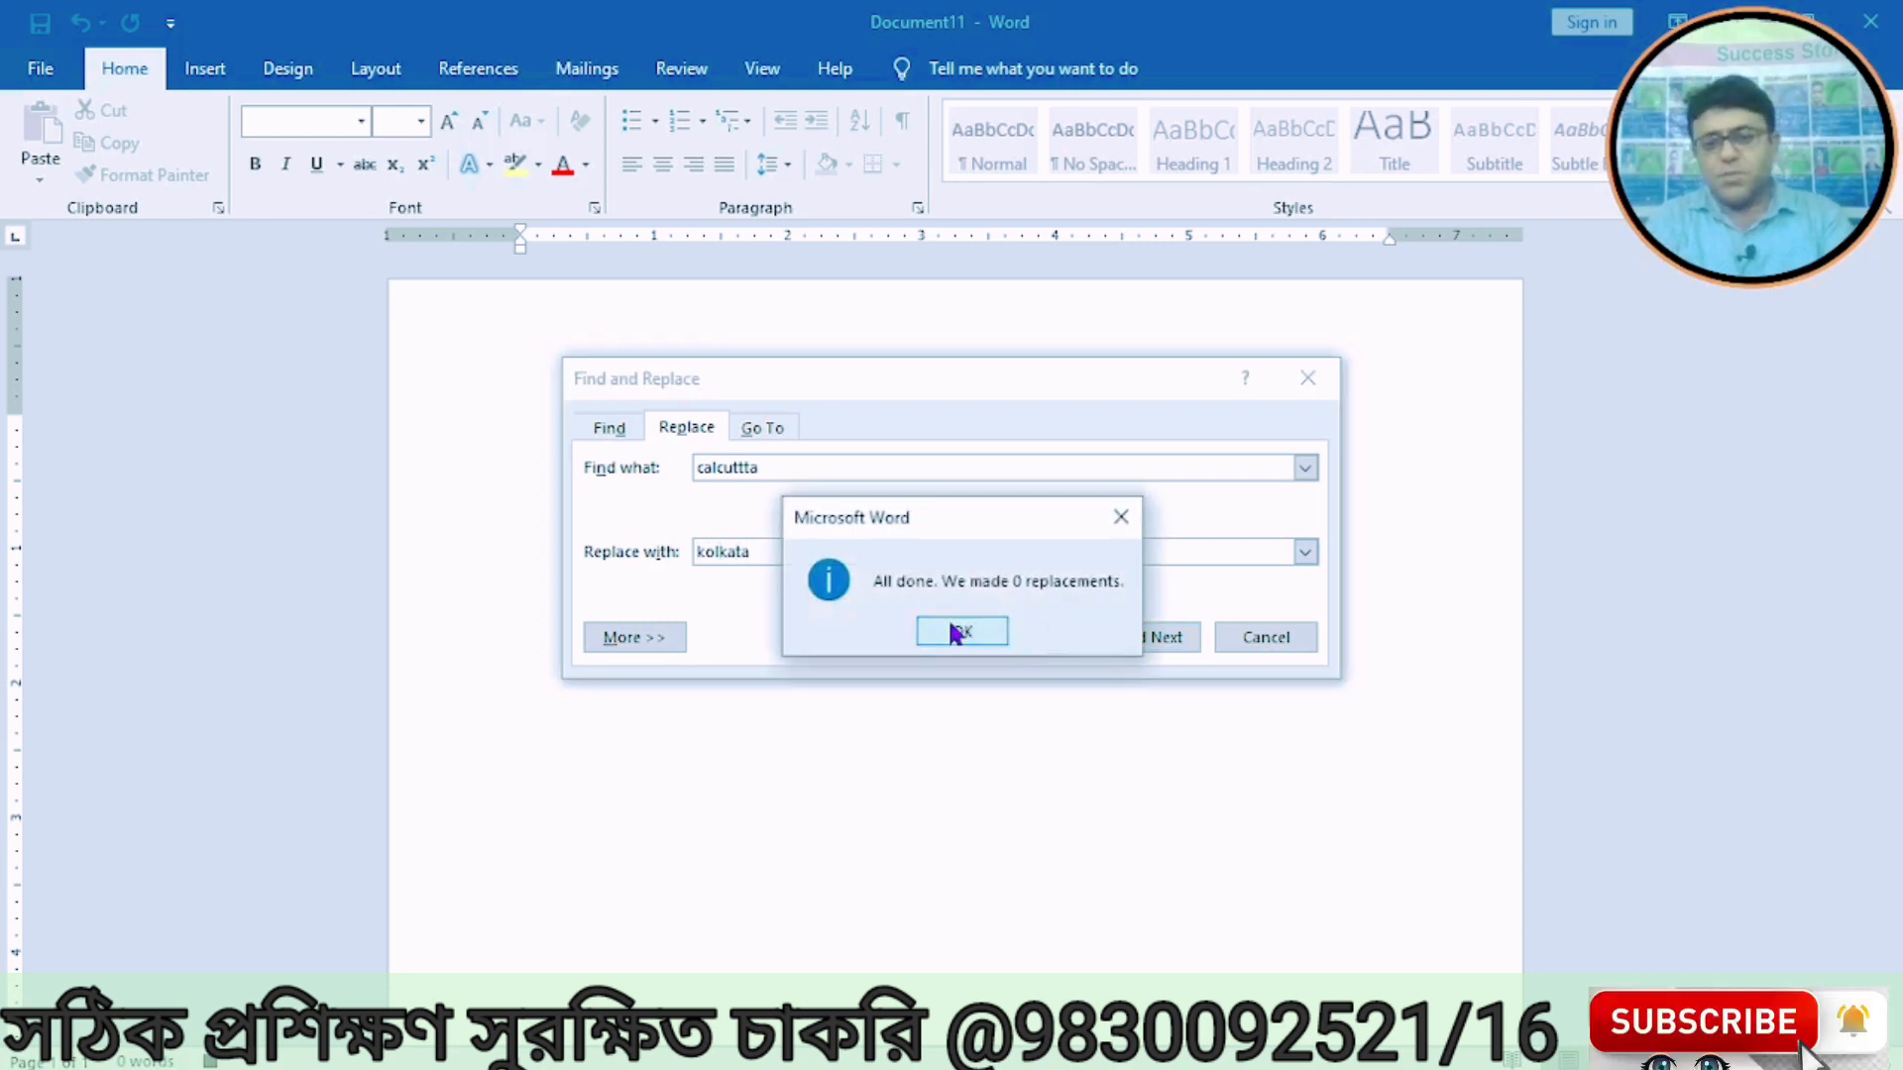
left_click(958, 633)
left_click(1251, 640)
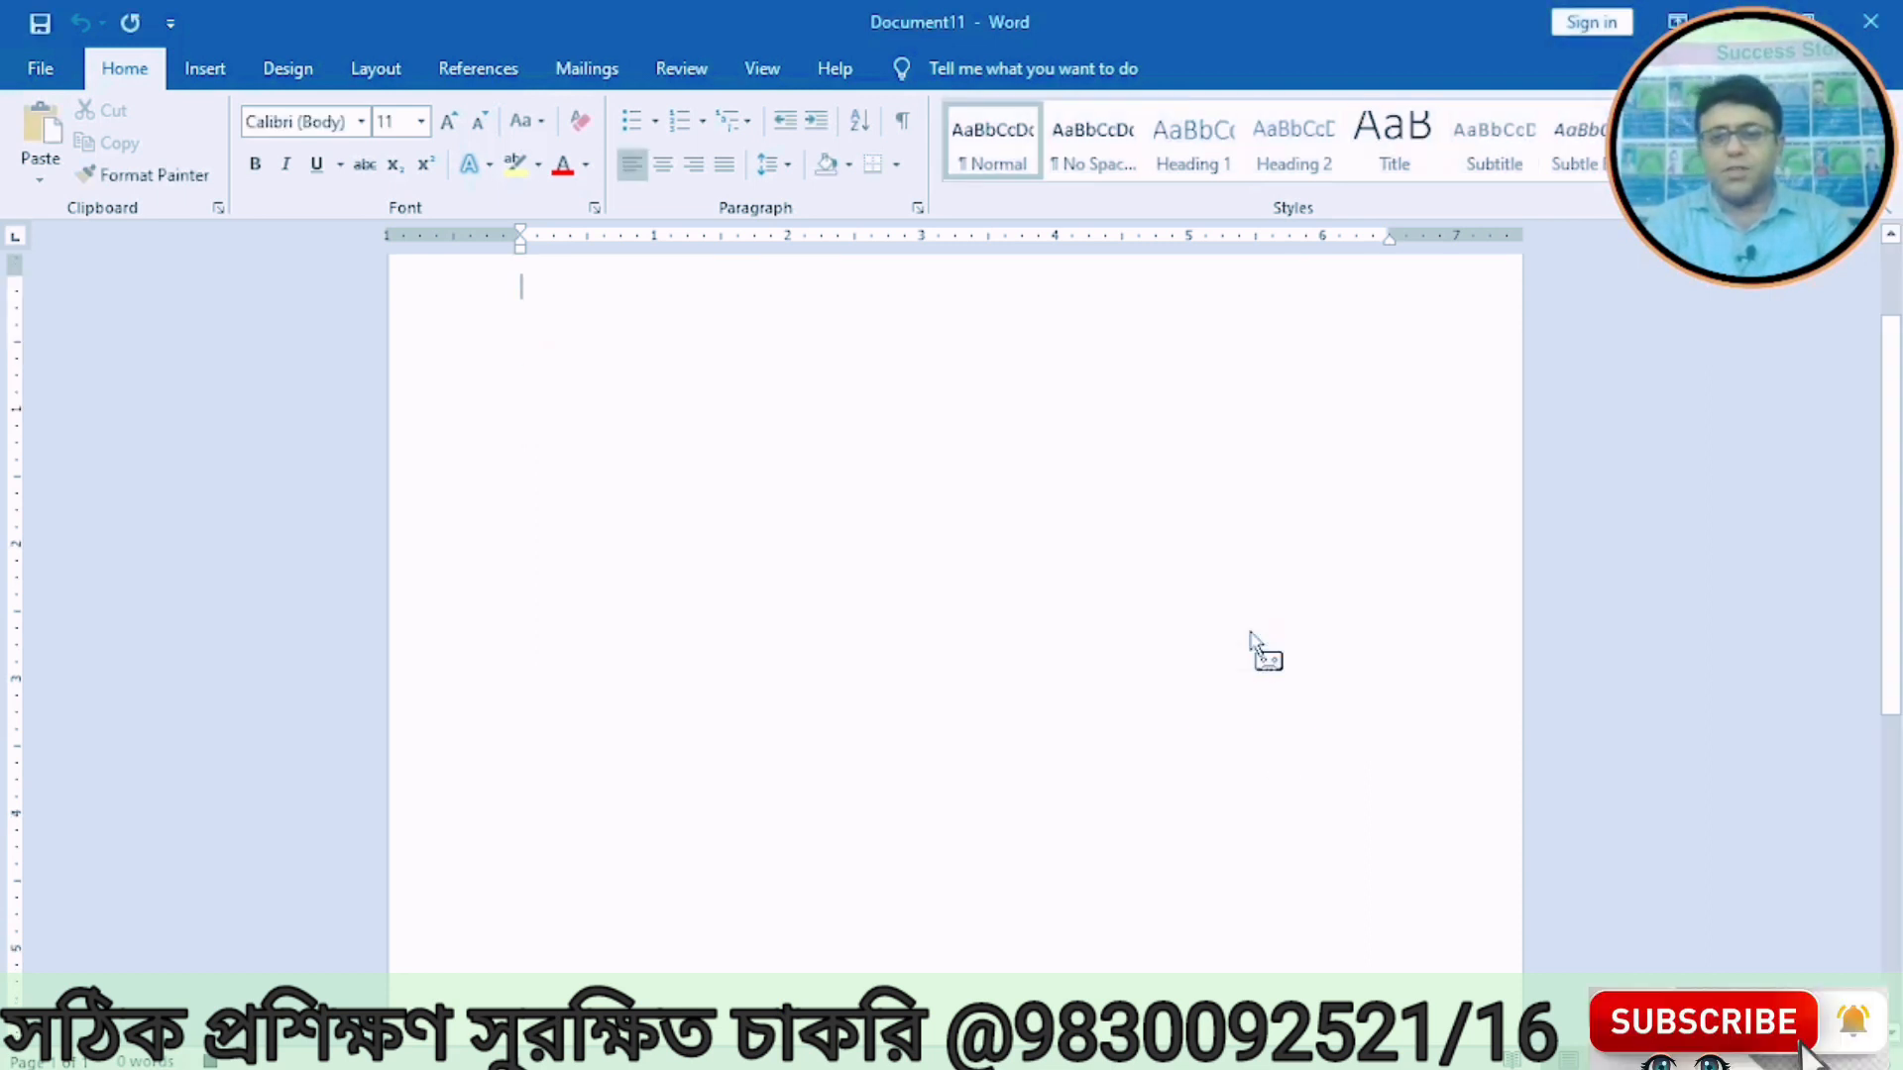
Step: Stop recording the find-and-replace macro
left_click(759, 65)
left_click(1591, 171)
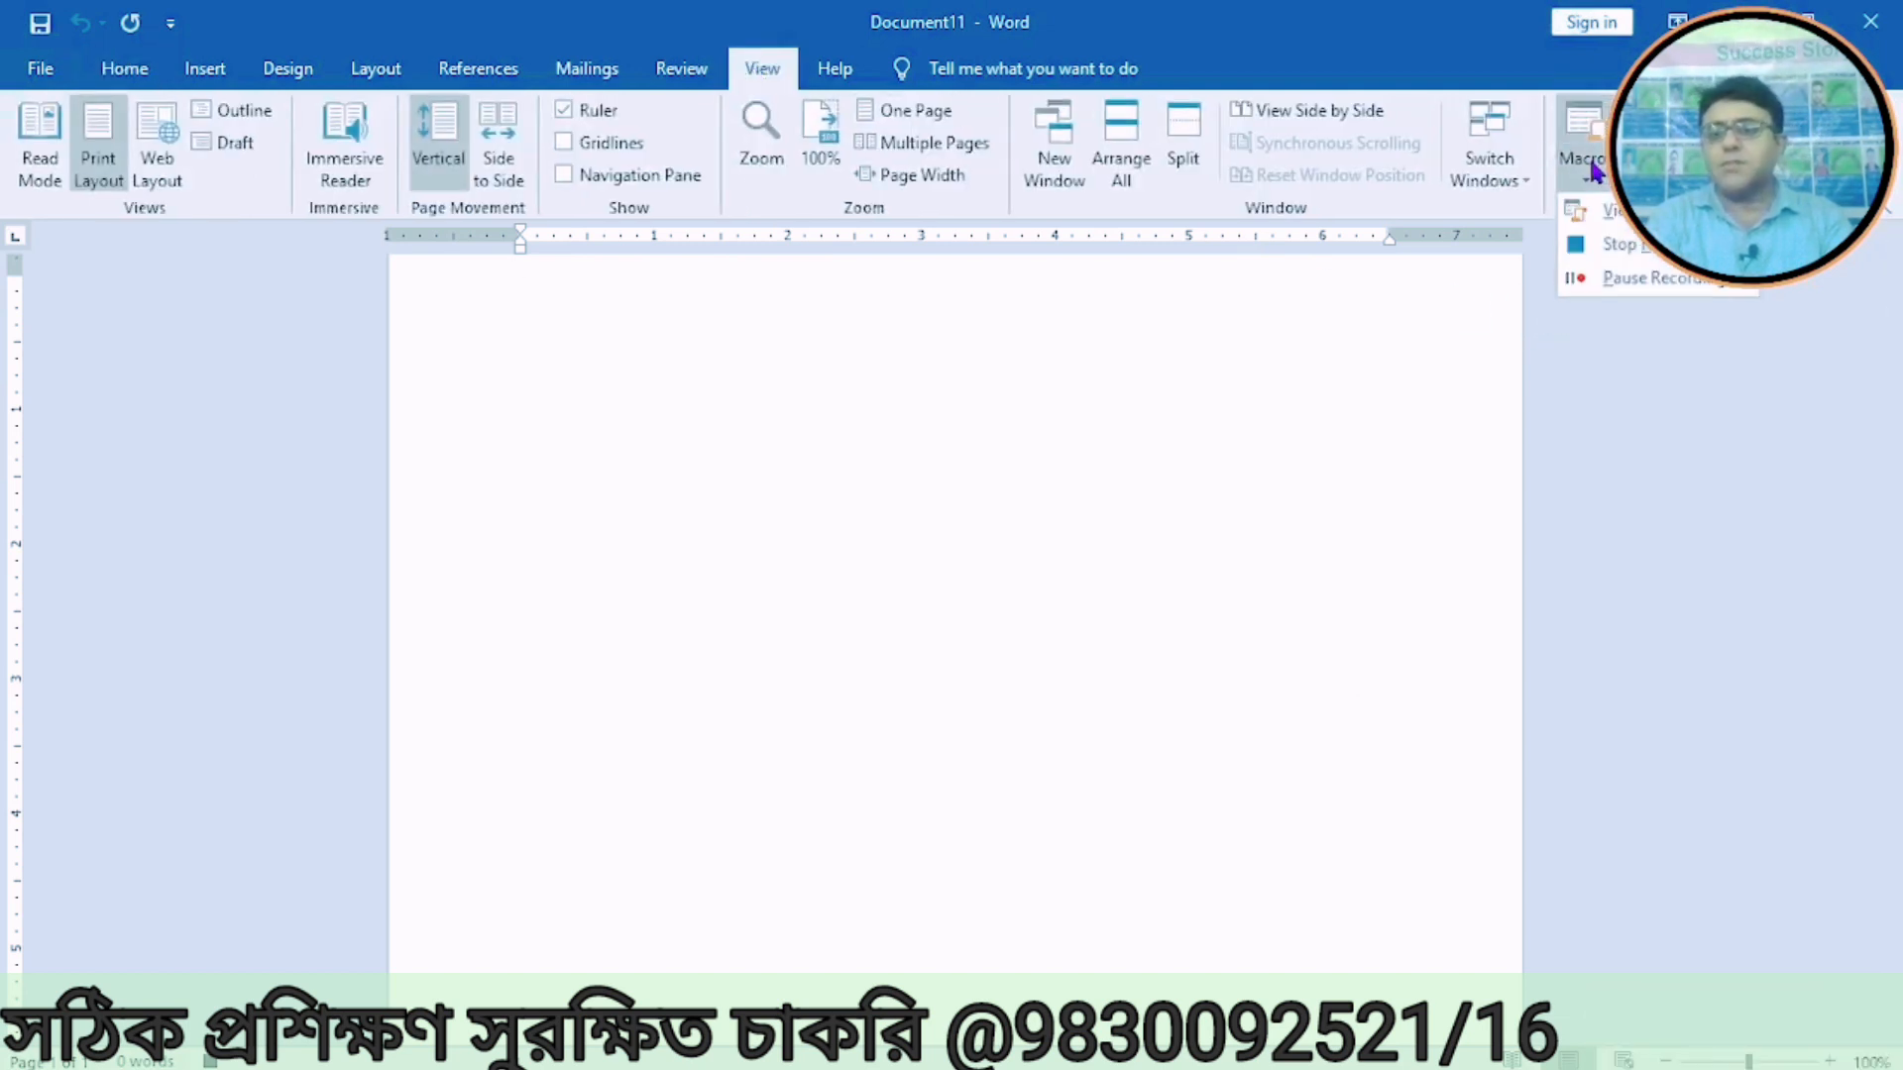
left_click(1619, 246)
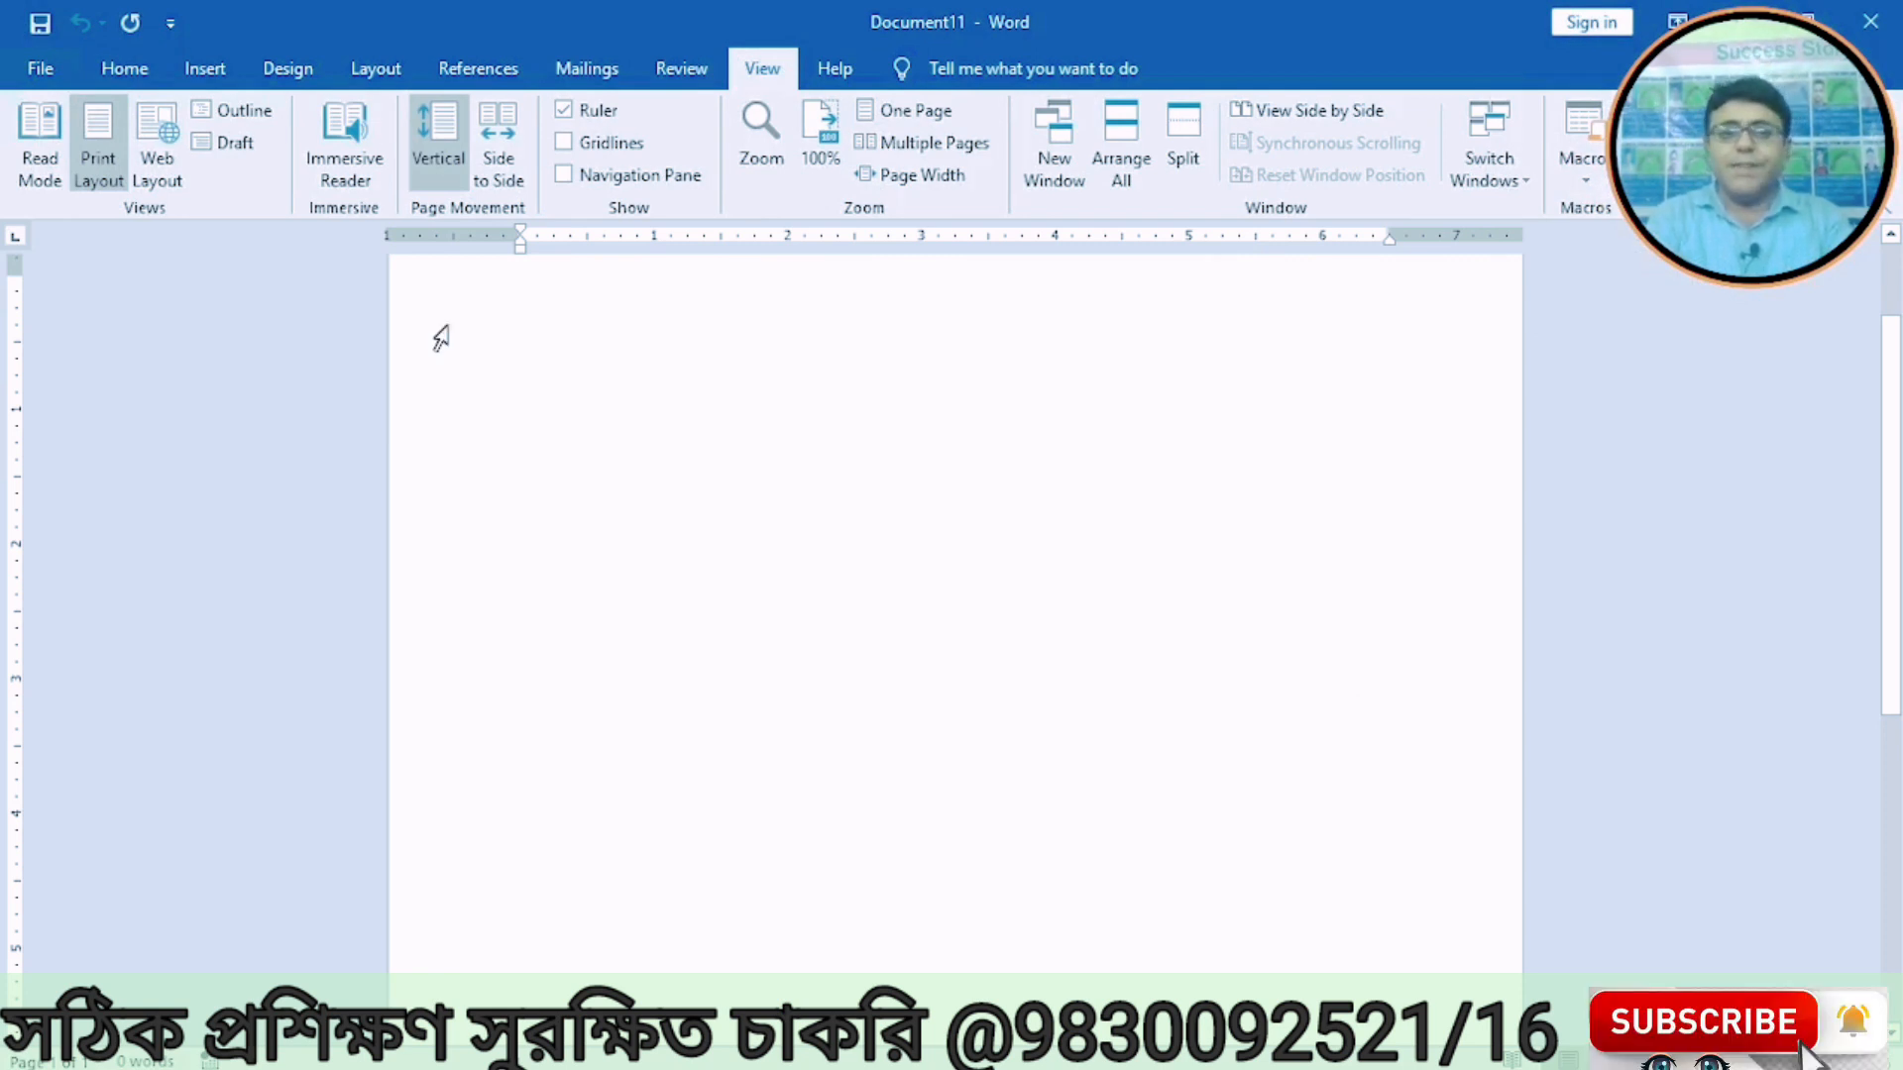
Step: Open the recent document city1 from the macro folder and run Macro1 on it
left_click(45, 74)
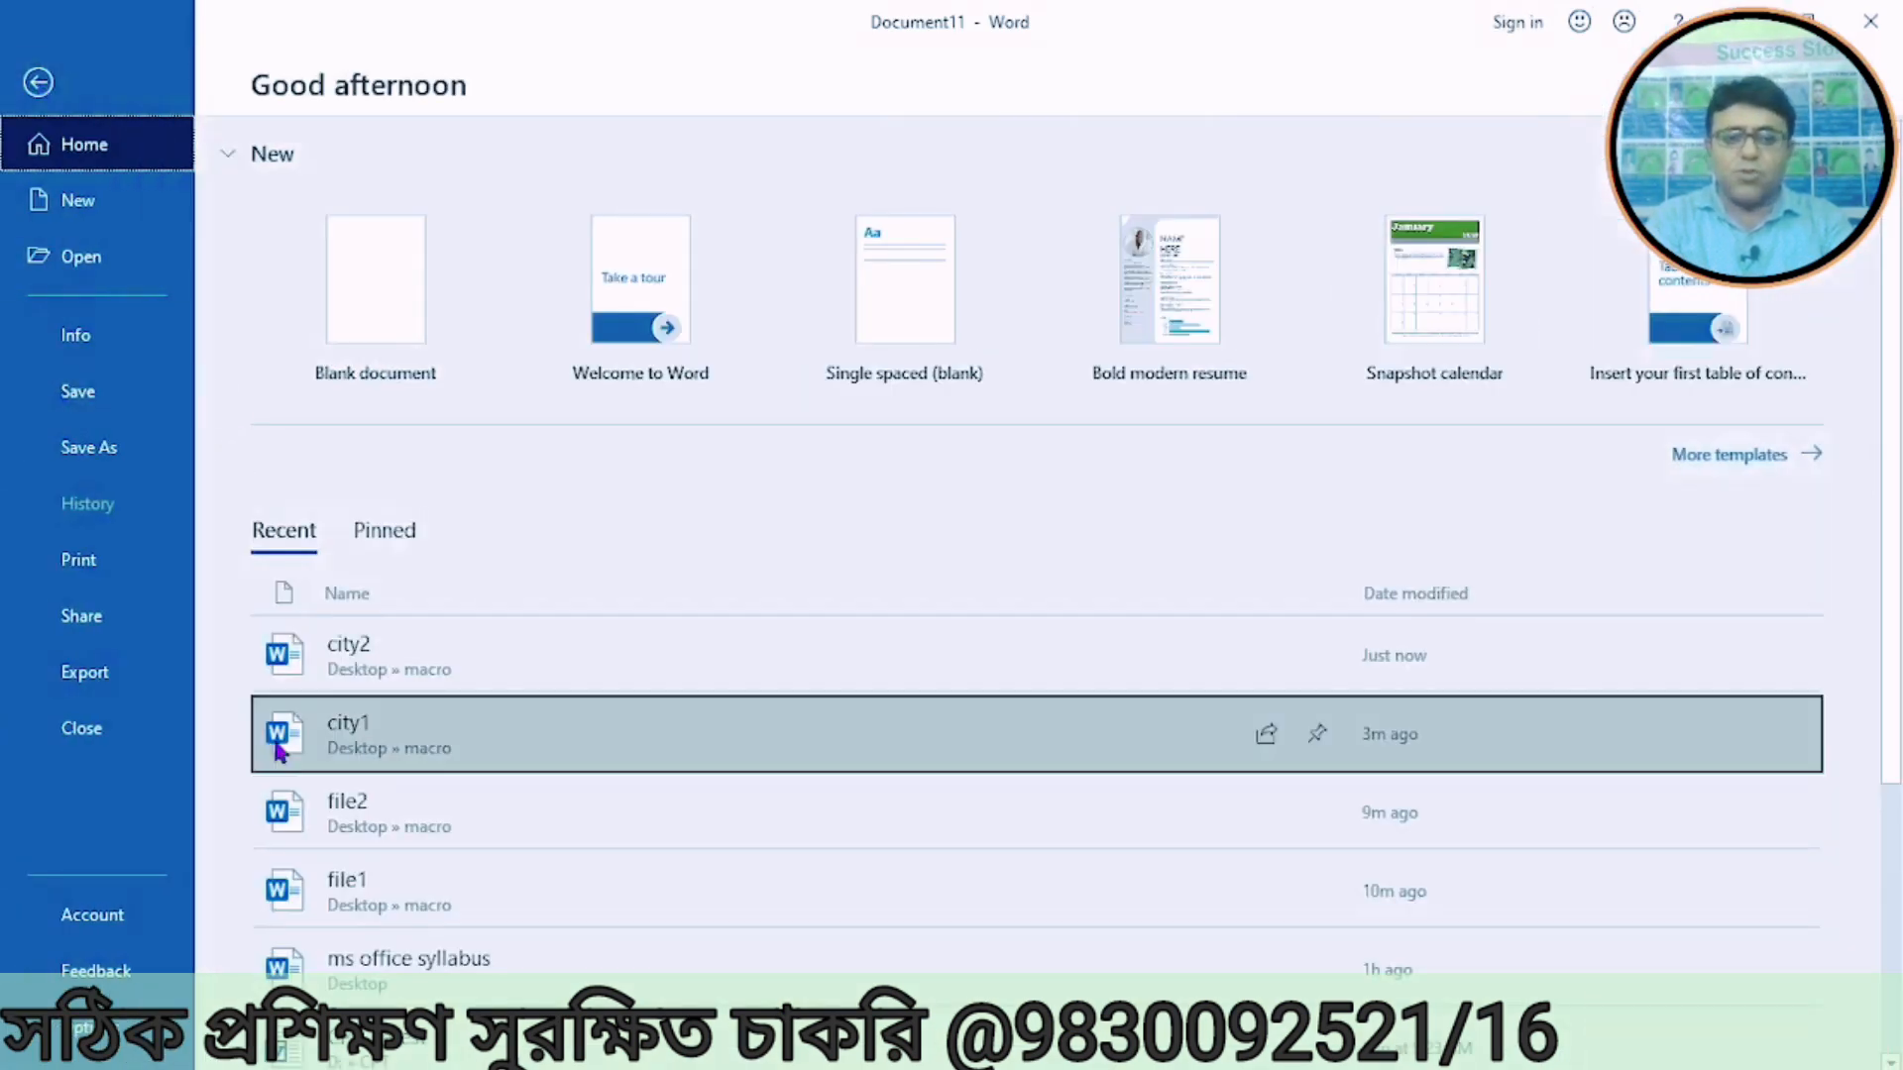
key("Escape")
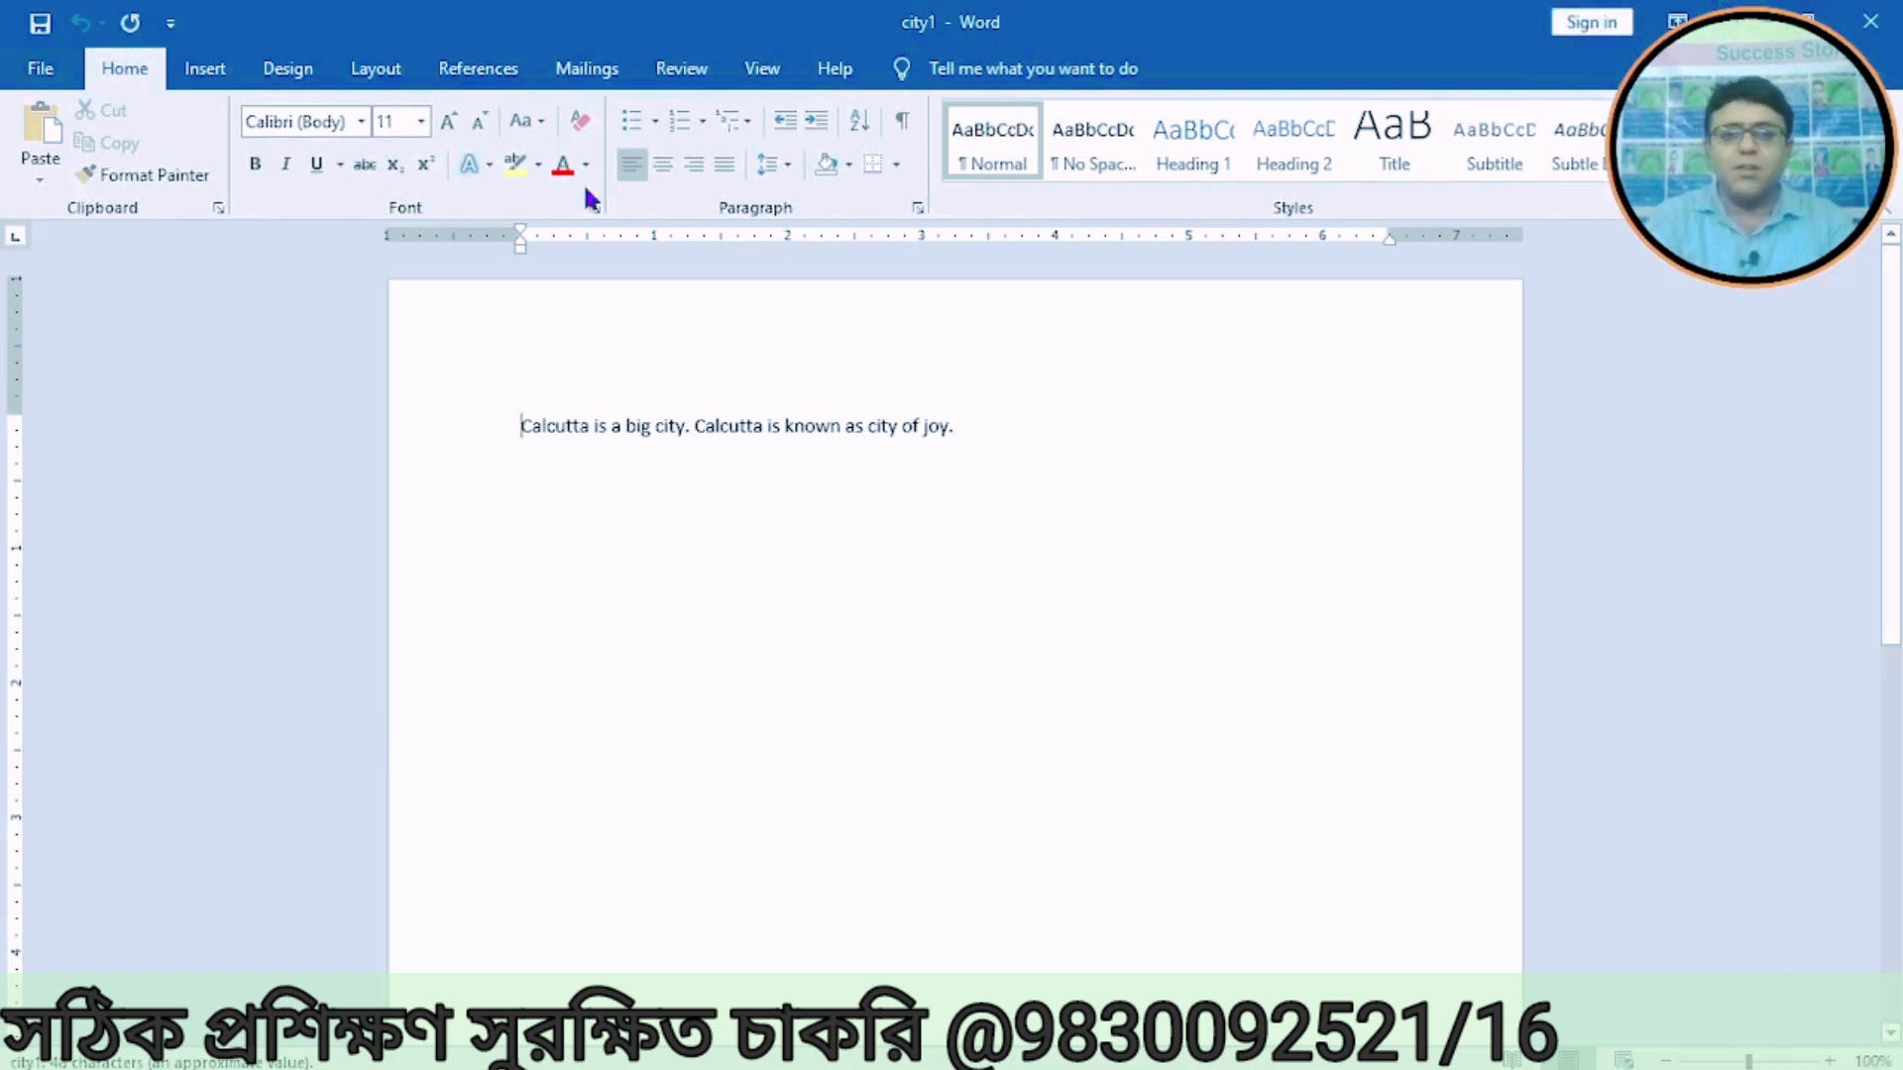
left_click(765, 69)
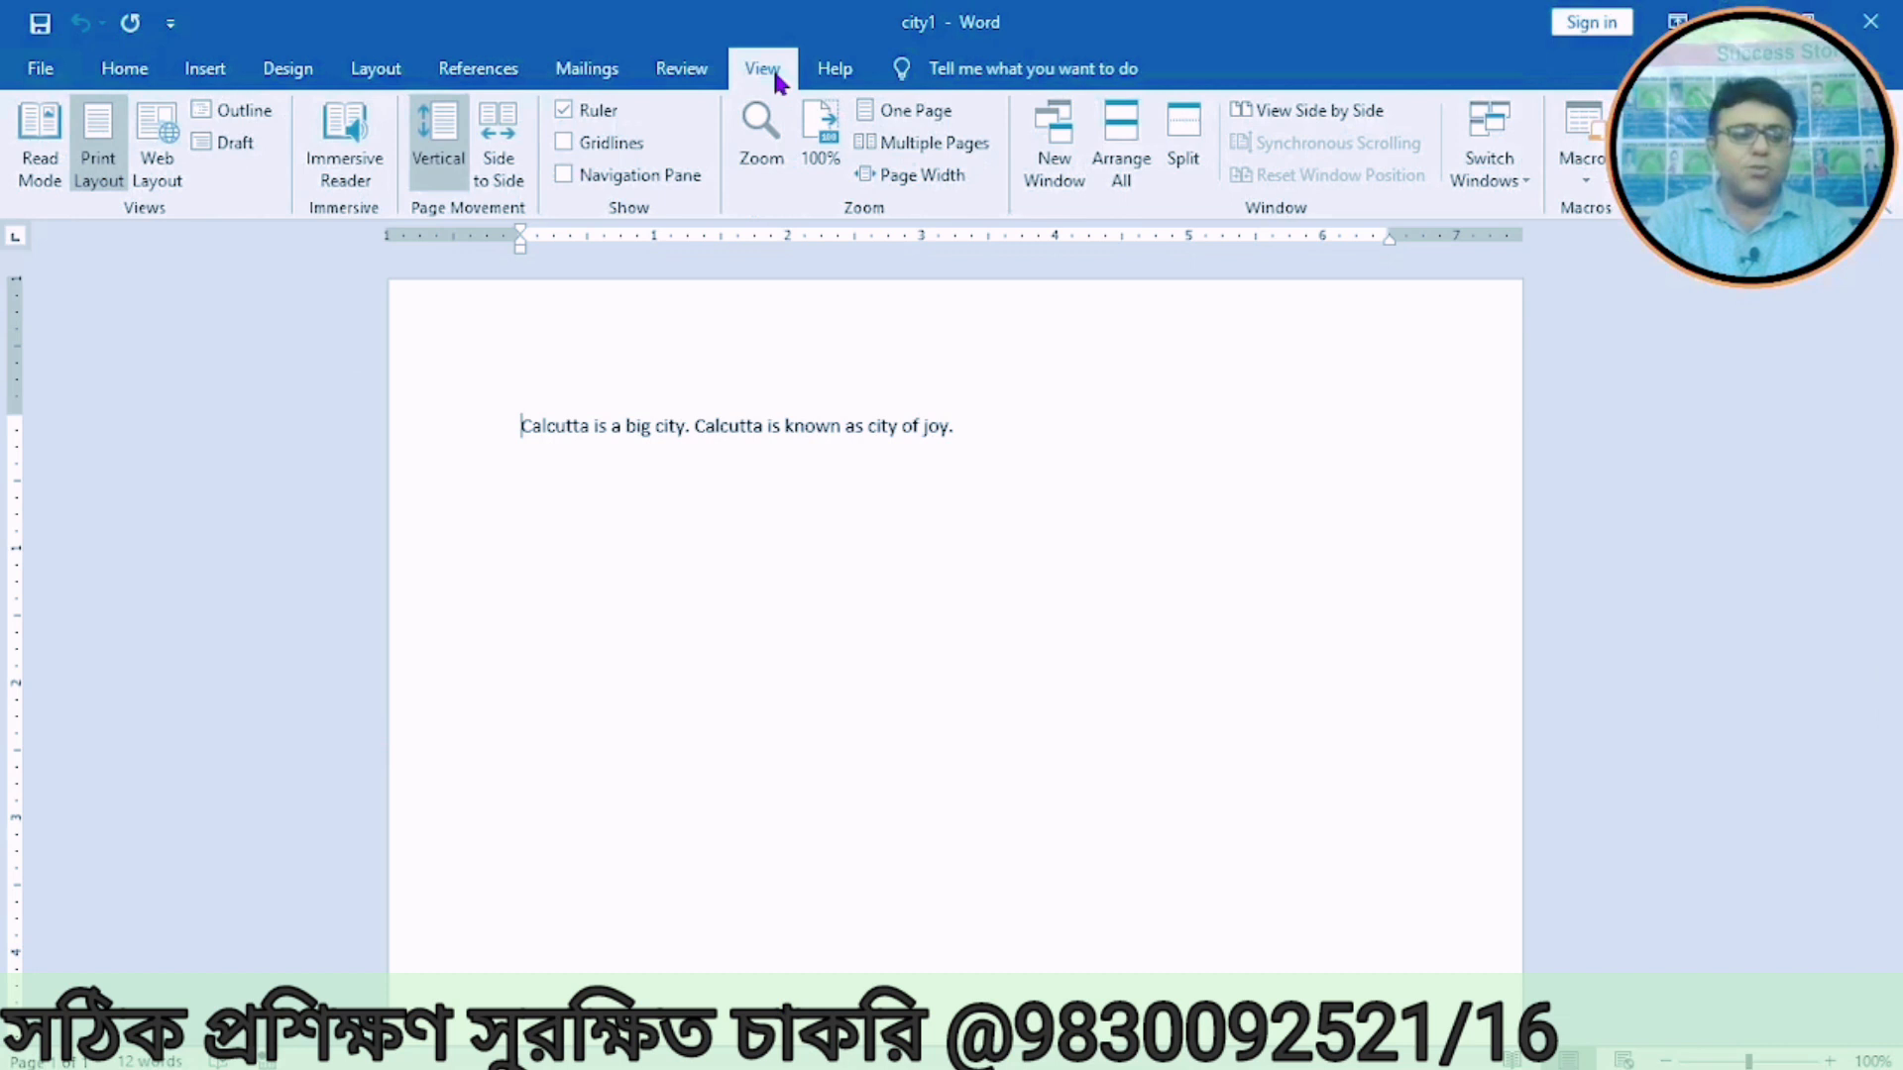
left_click(1589, 171)
left_click(1607, 212)
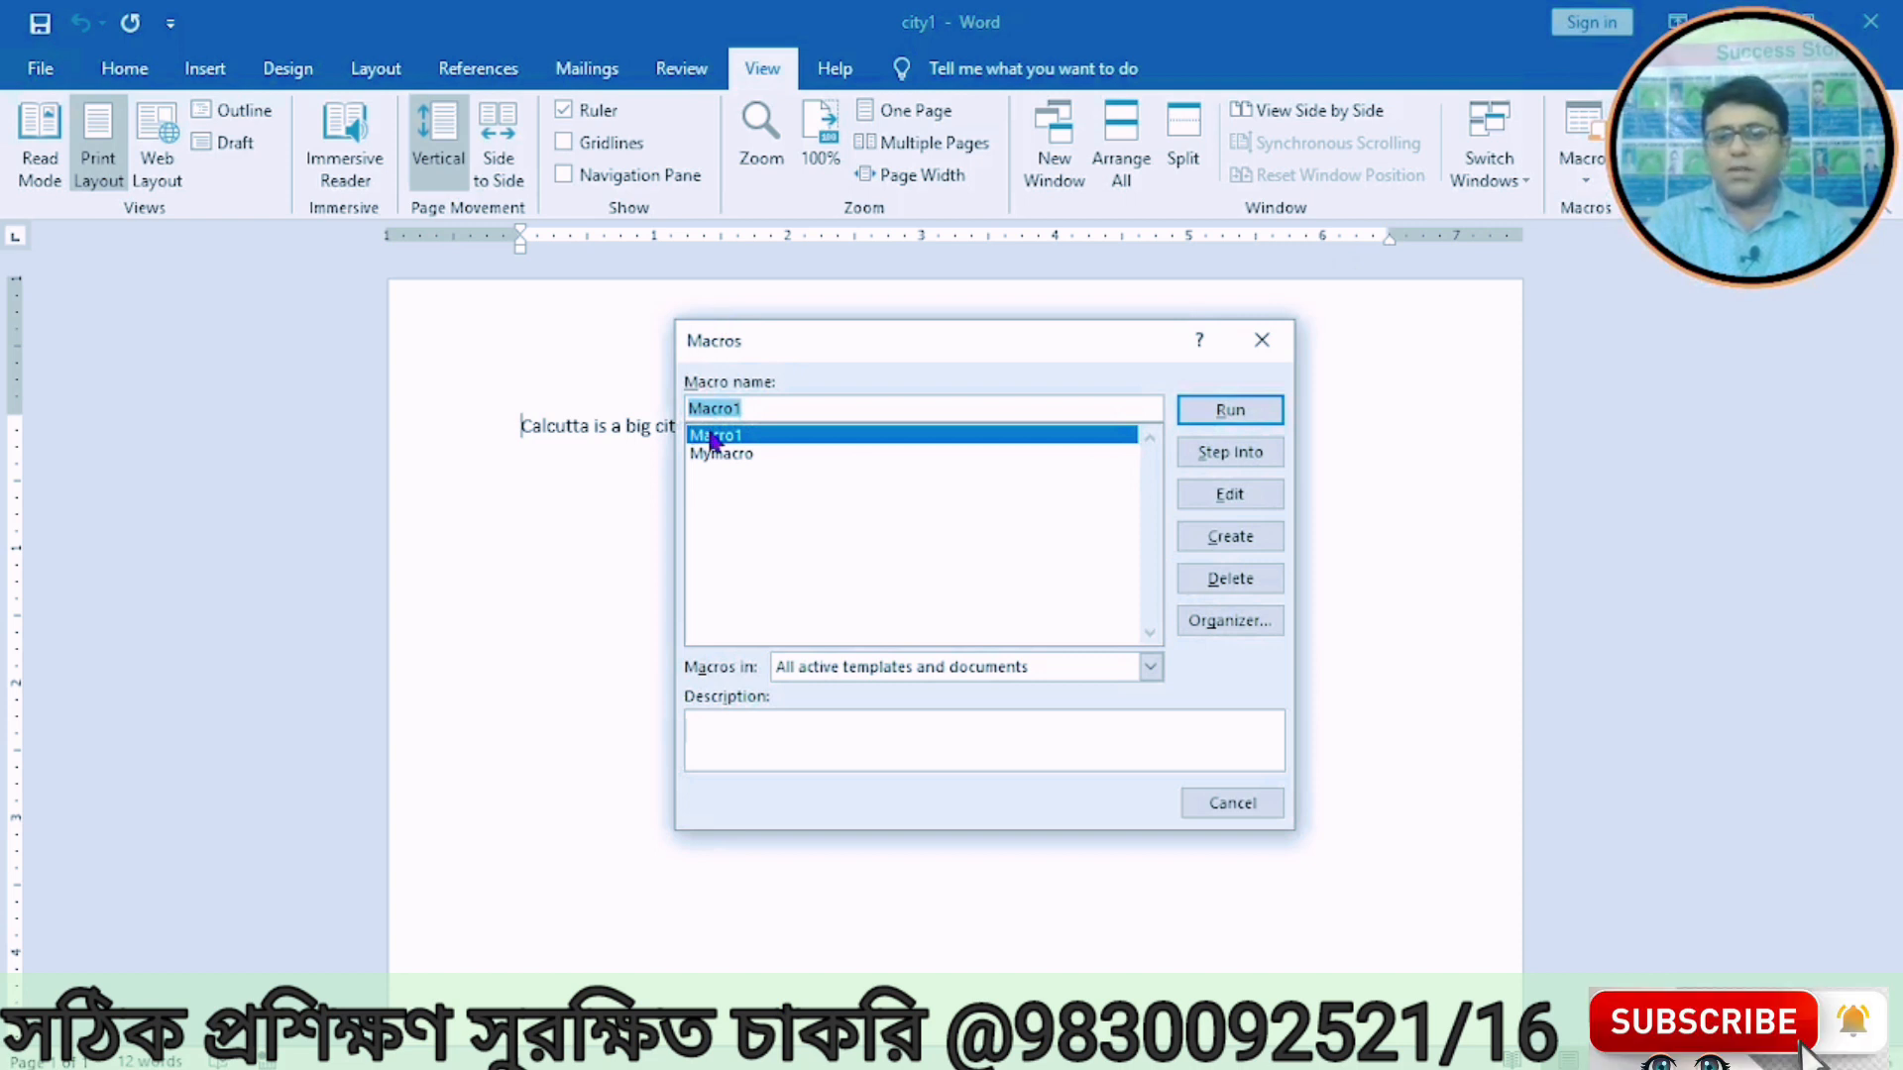
left_click(711, 455)
left_click(713, 438)
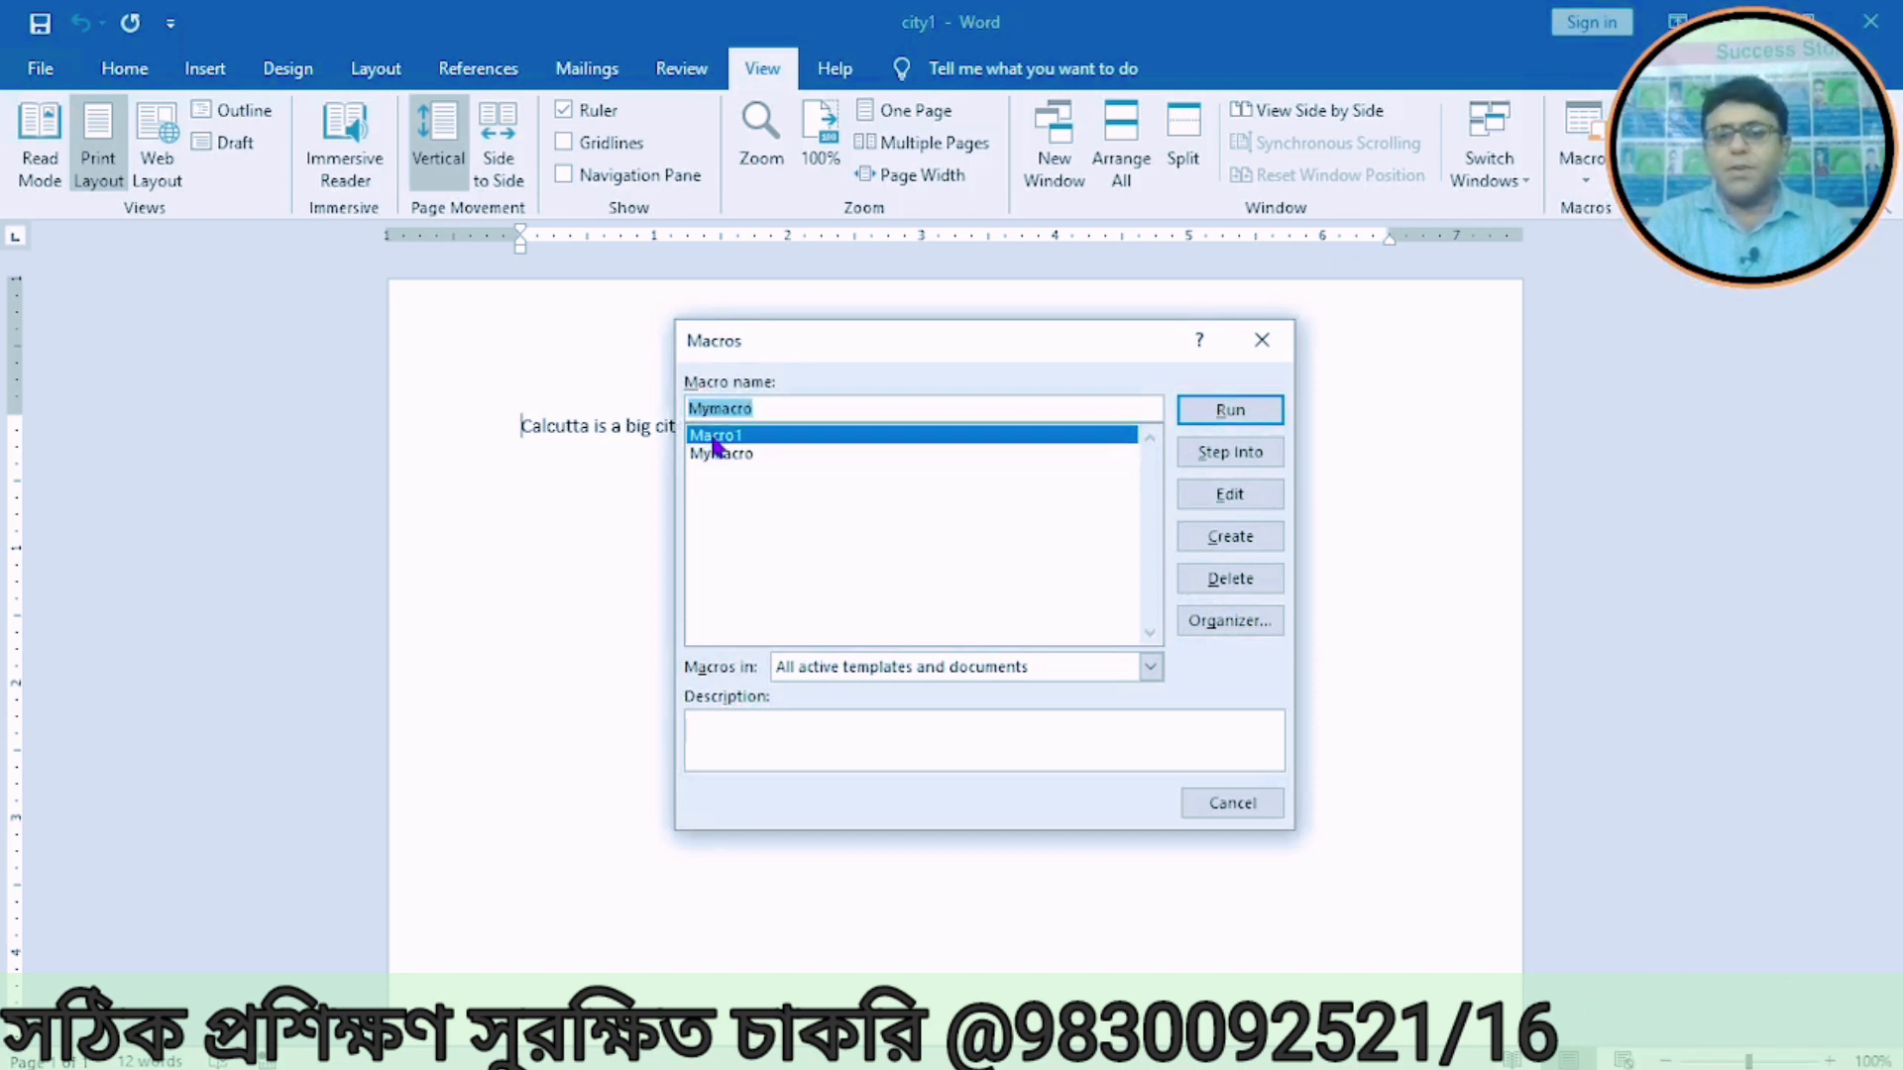
left_click(1247, 412)
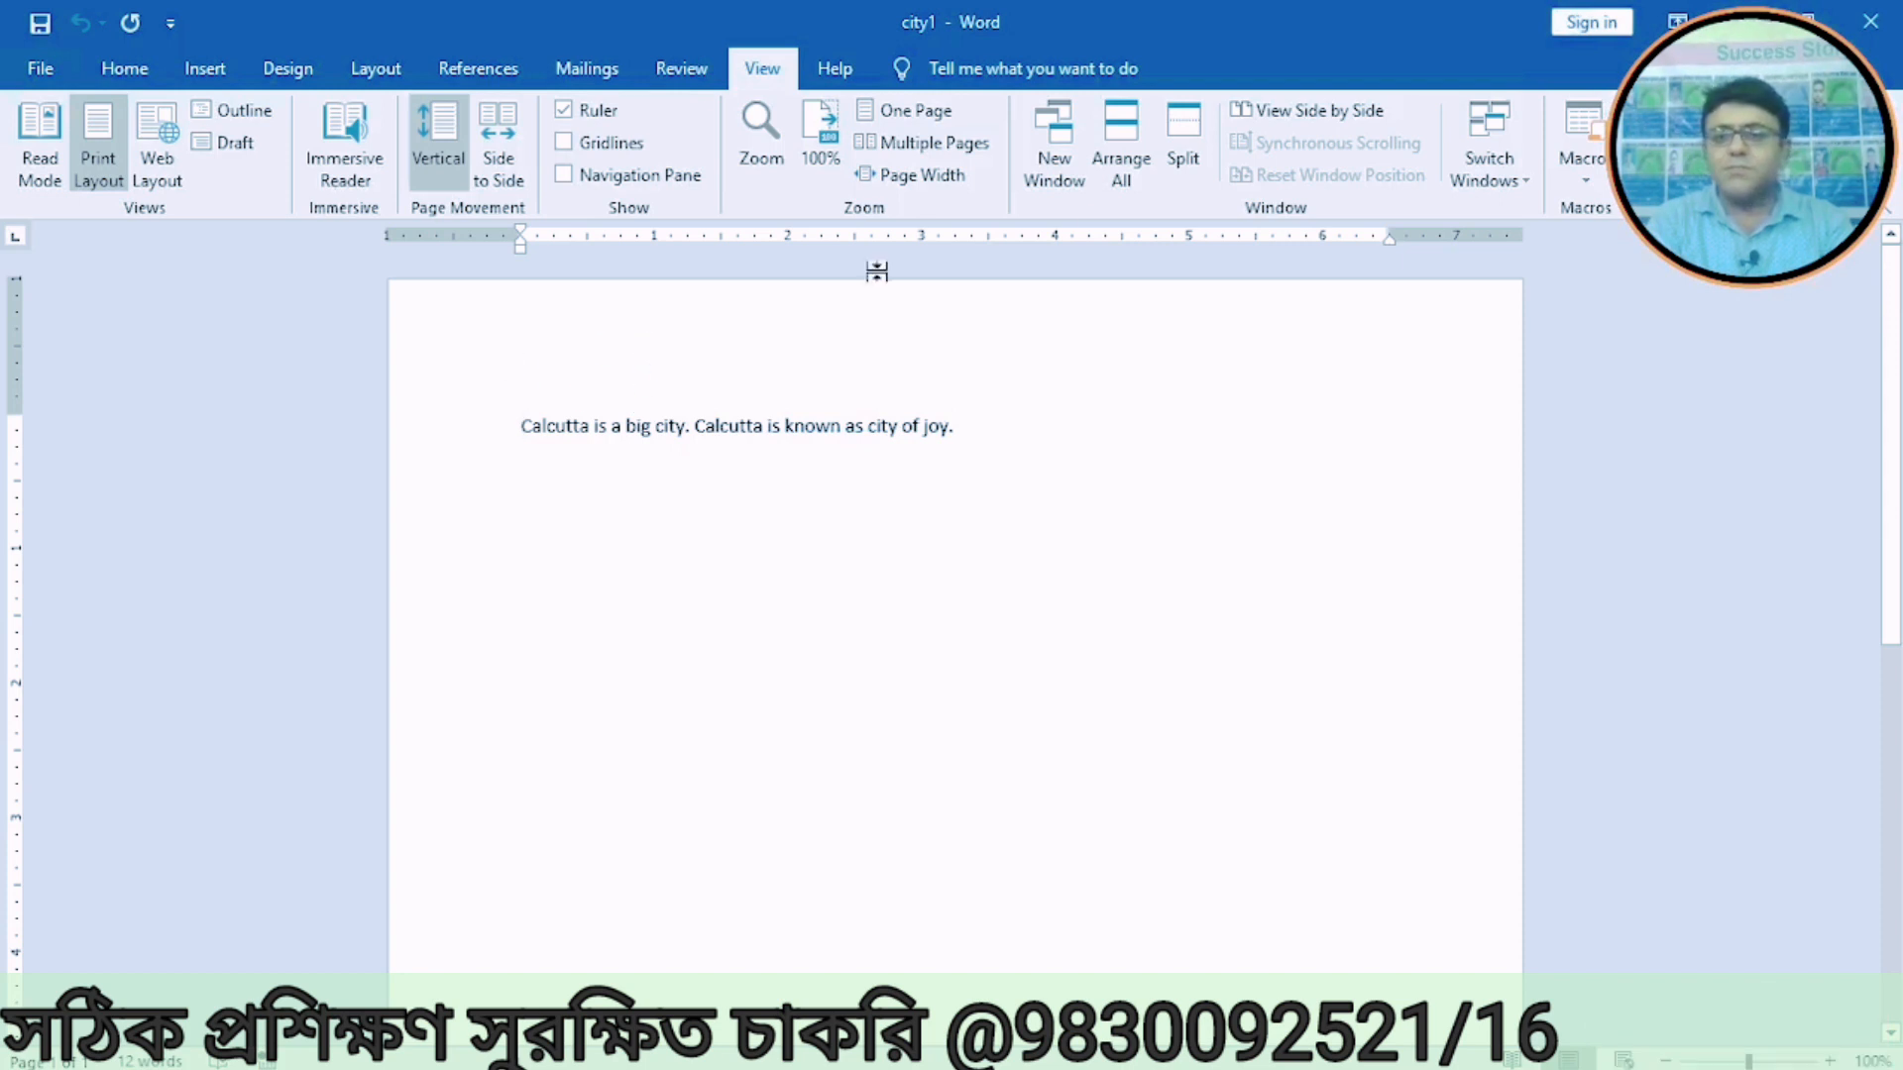
left_click(1582, 176)
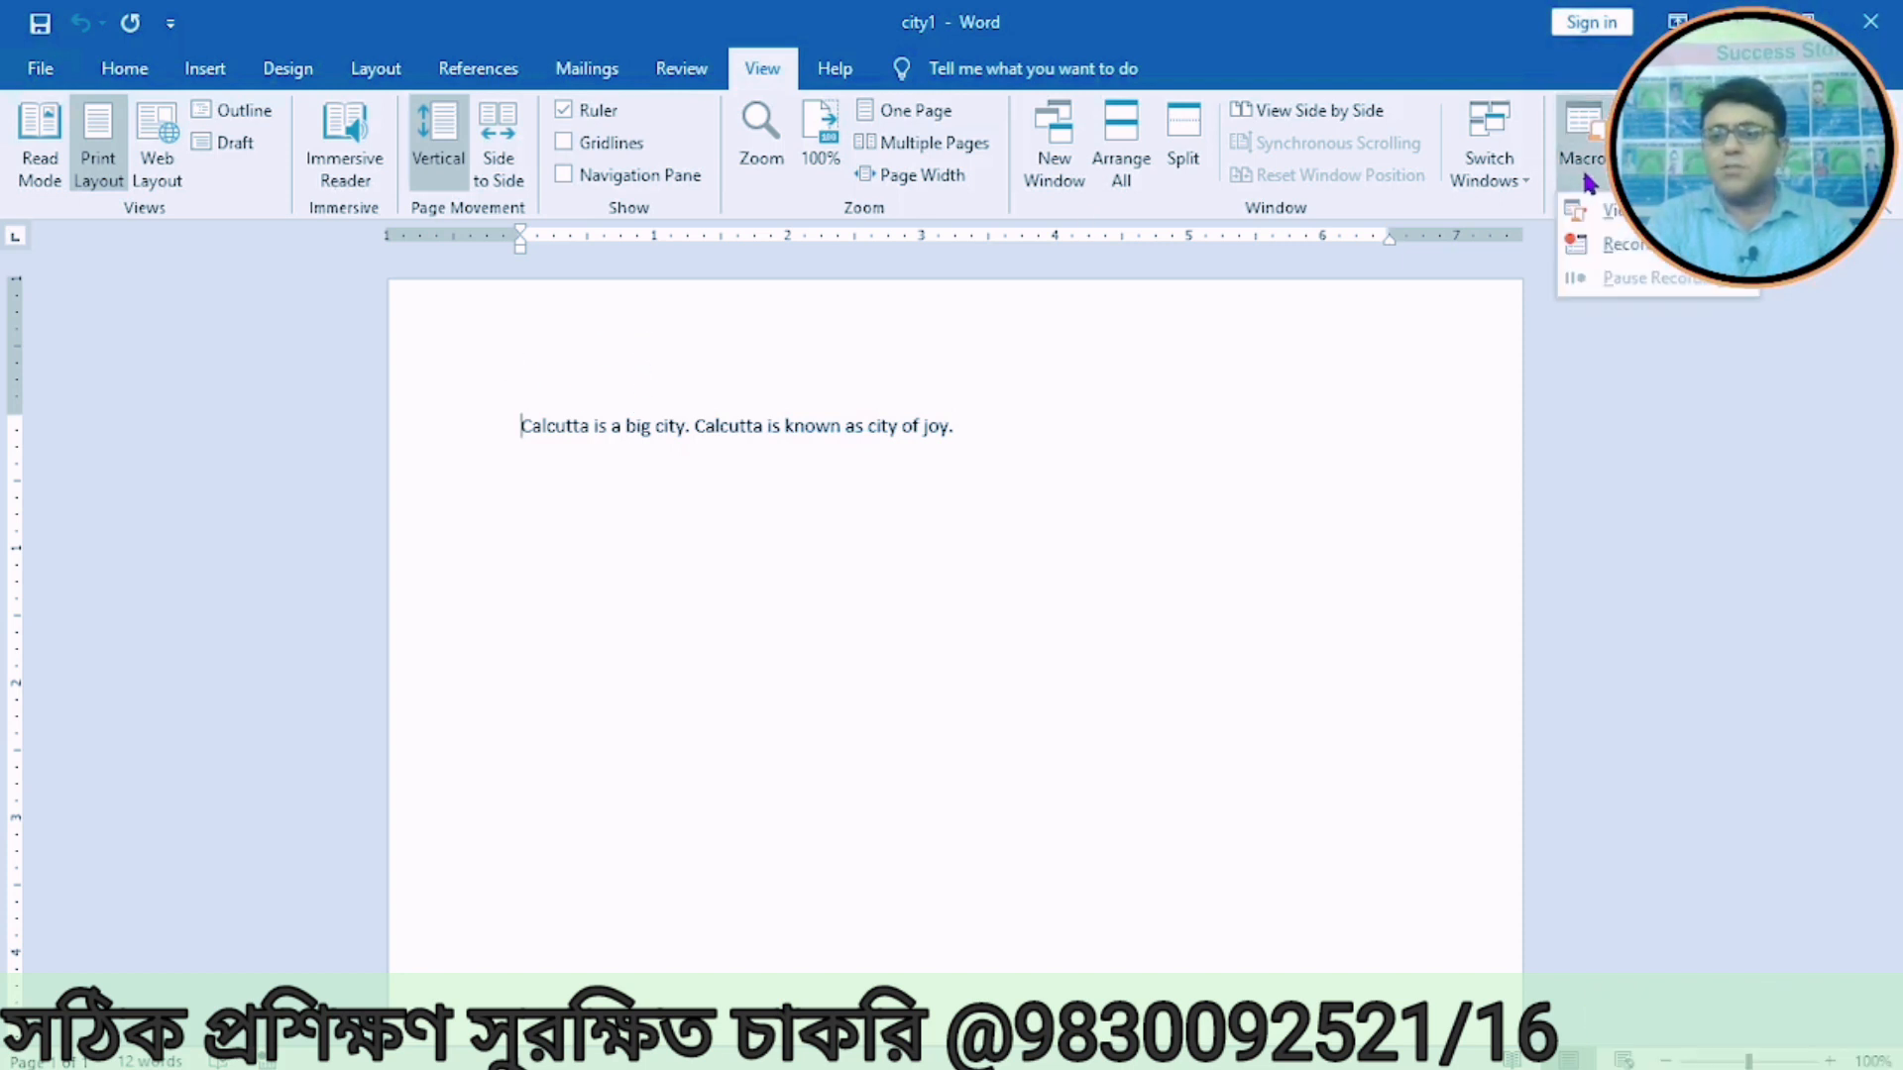
left_click(906, 502)
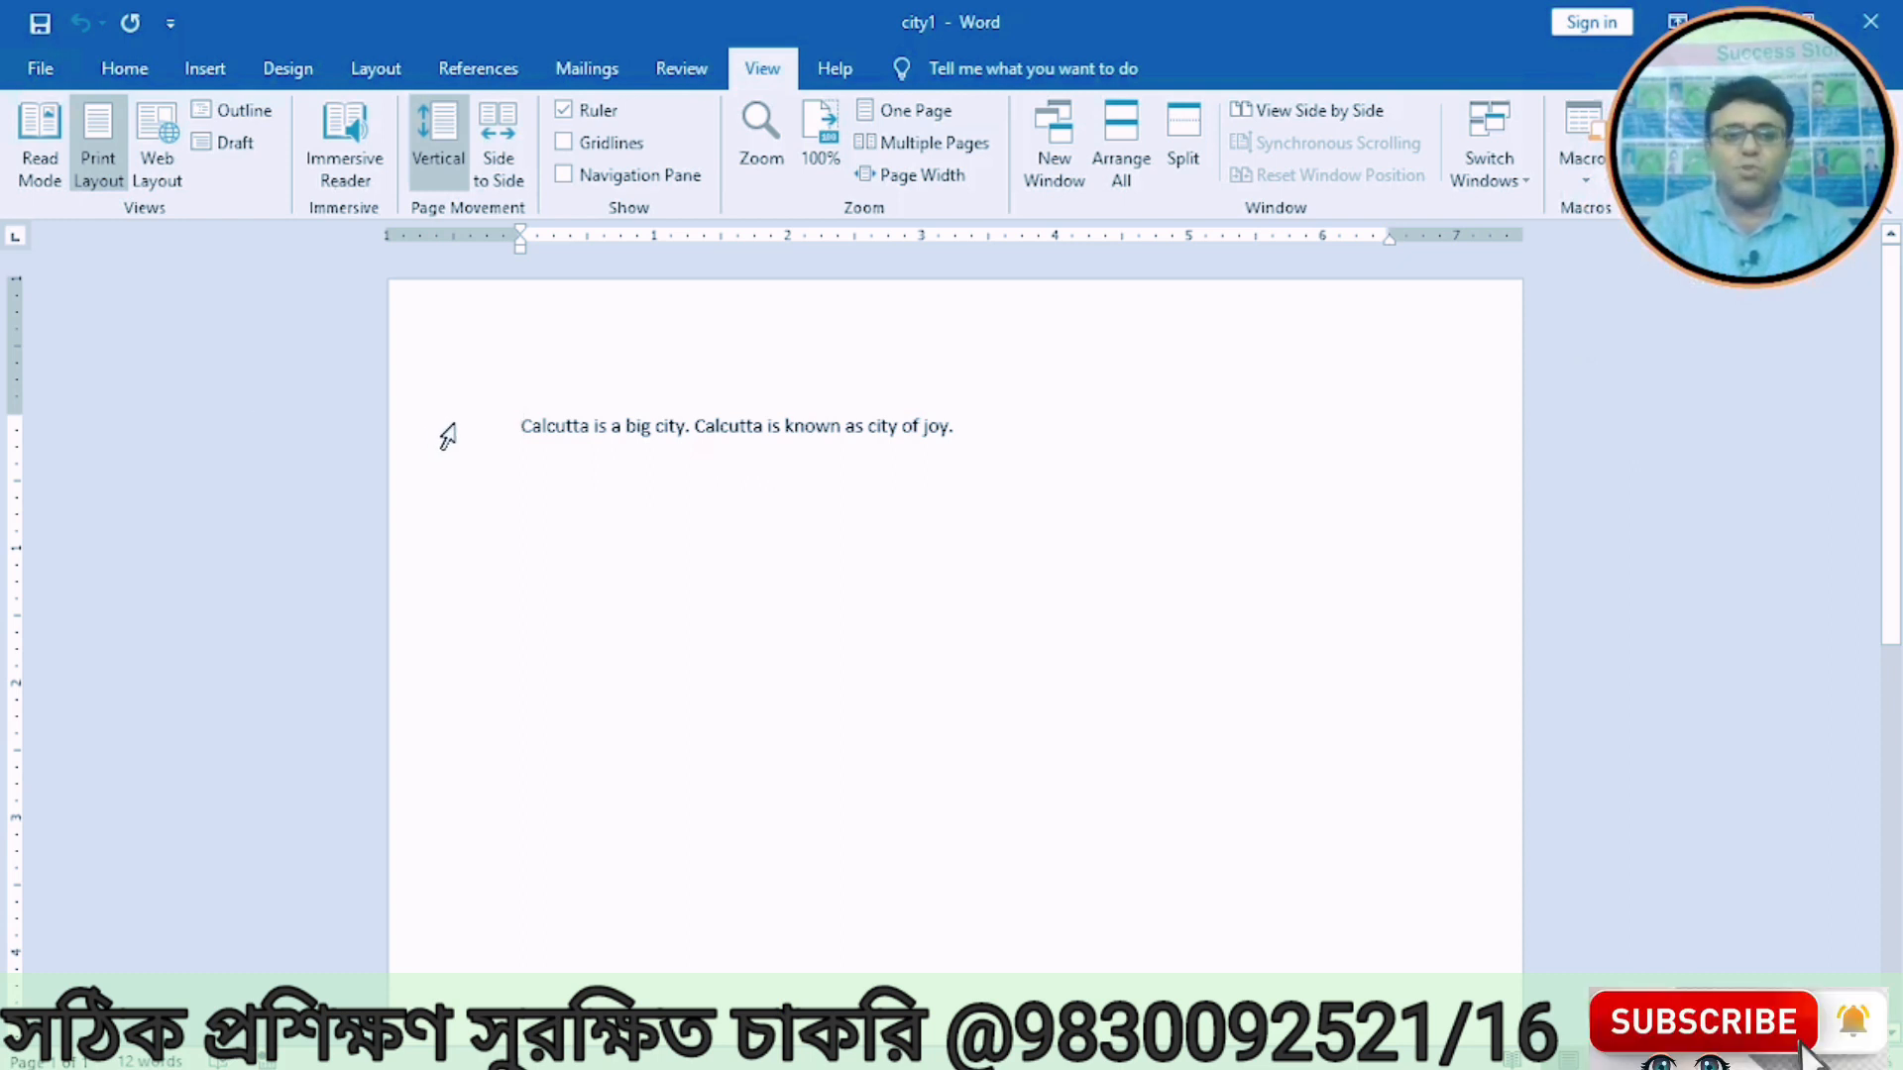
Step: Open the recent document city2 from the macro folder and display its view and macro commands
left_click(40, 69)
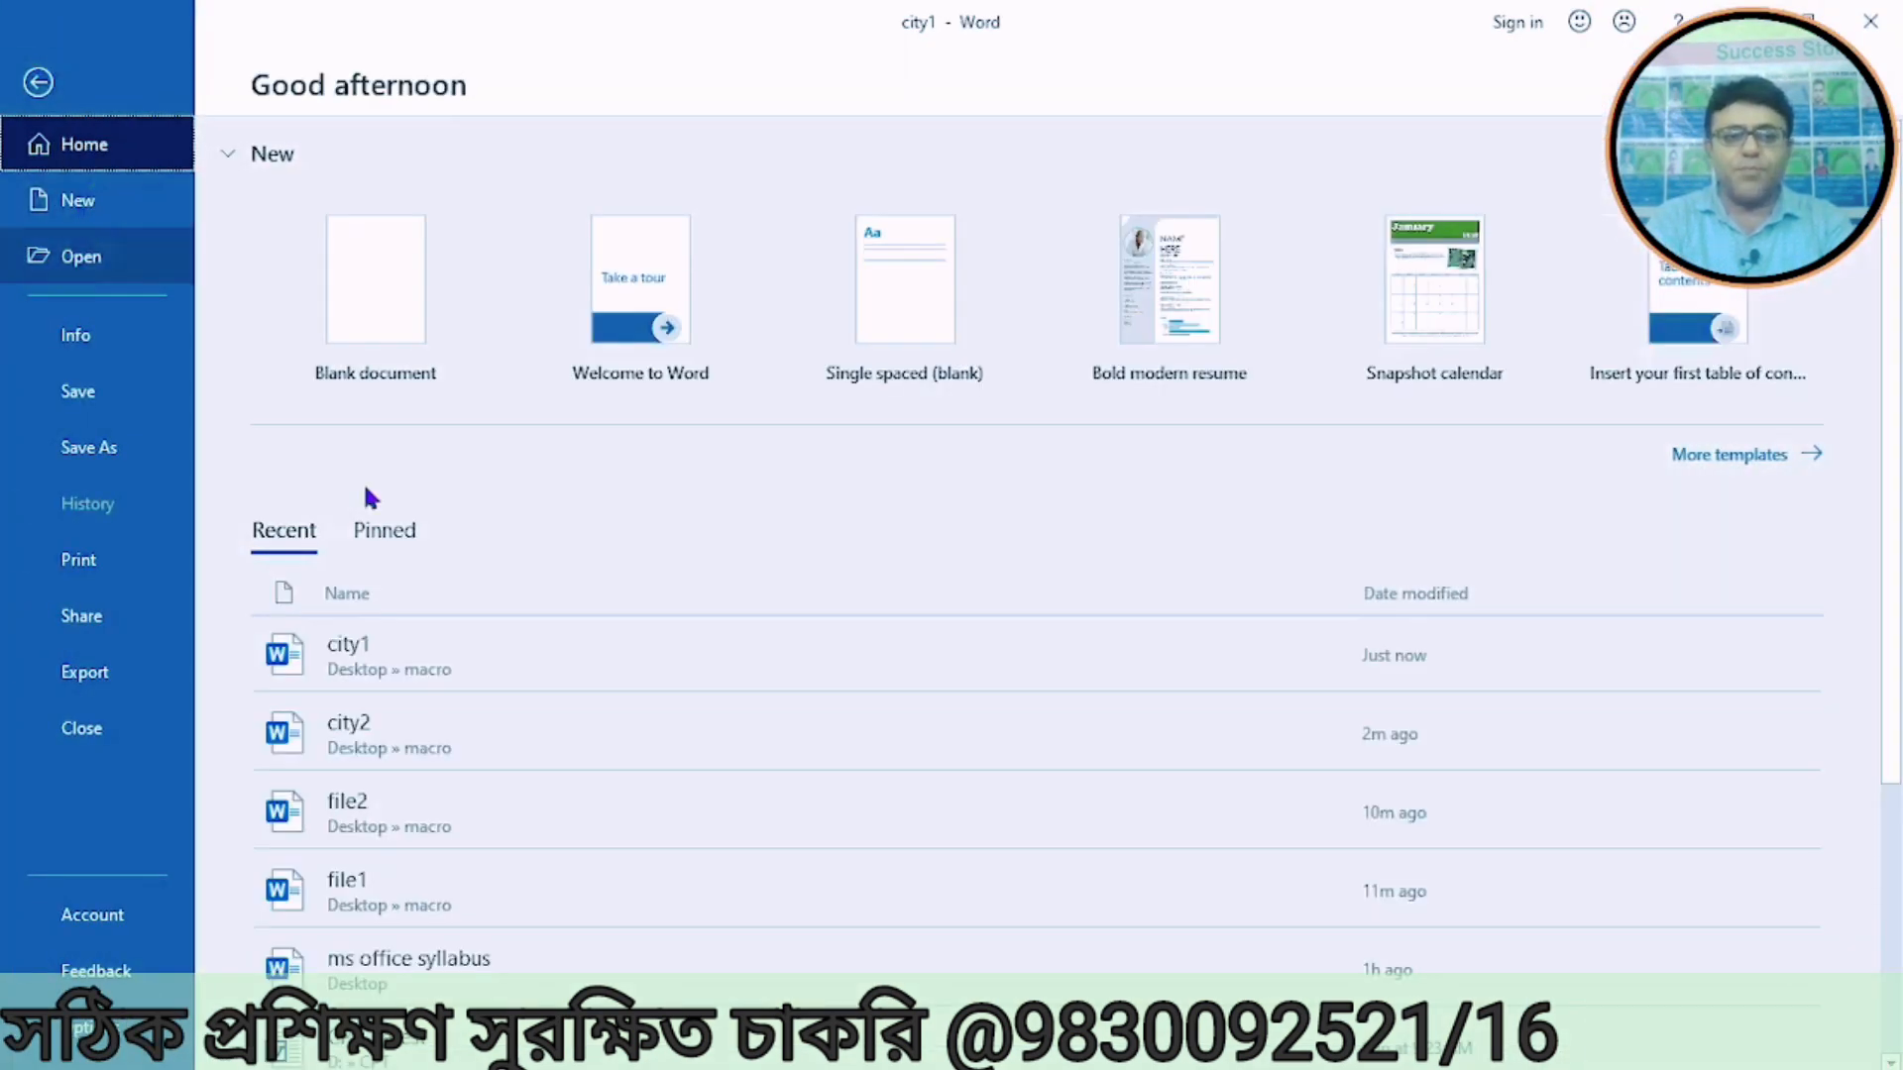
key("Escape")
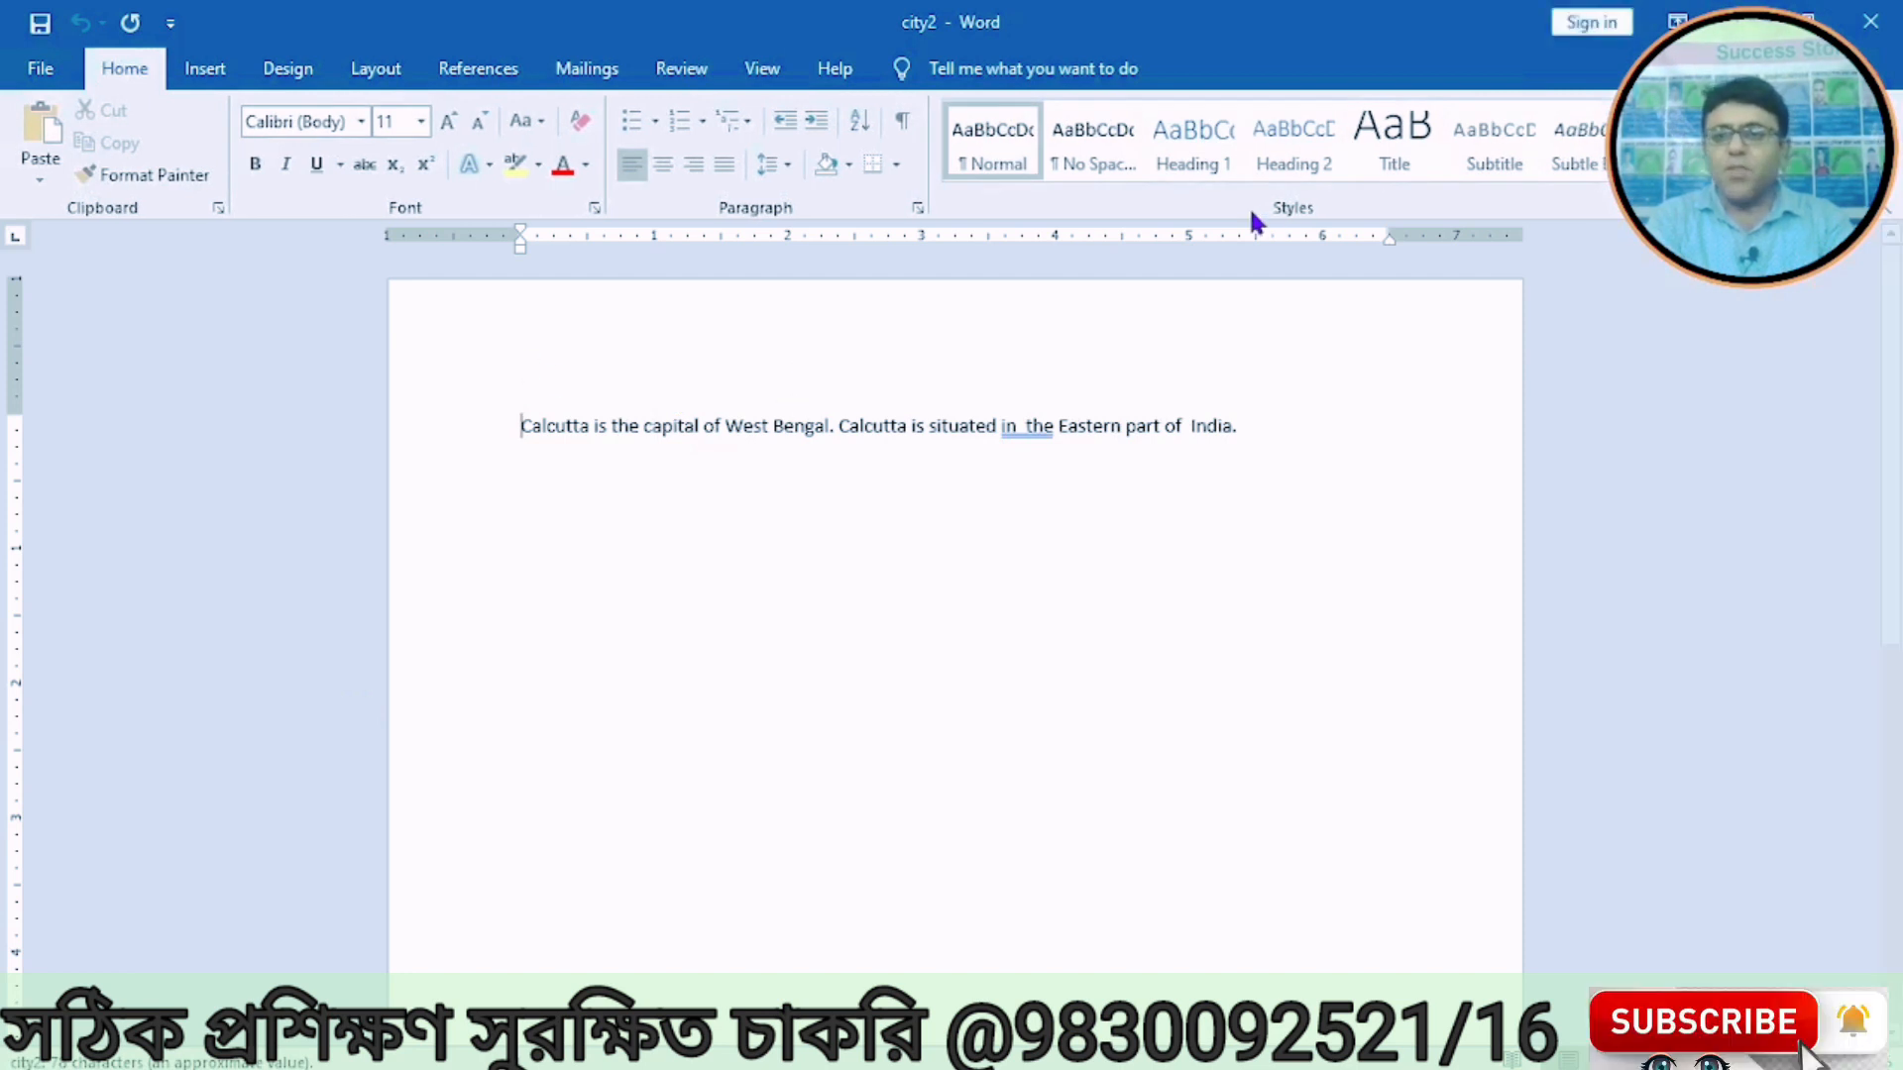
left_click(778, 74)
left_click(1584, 167)
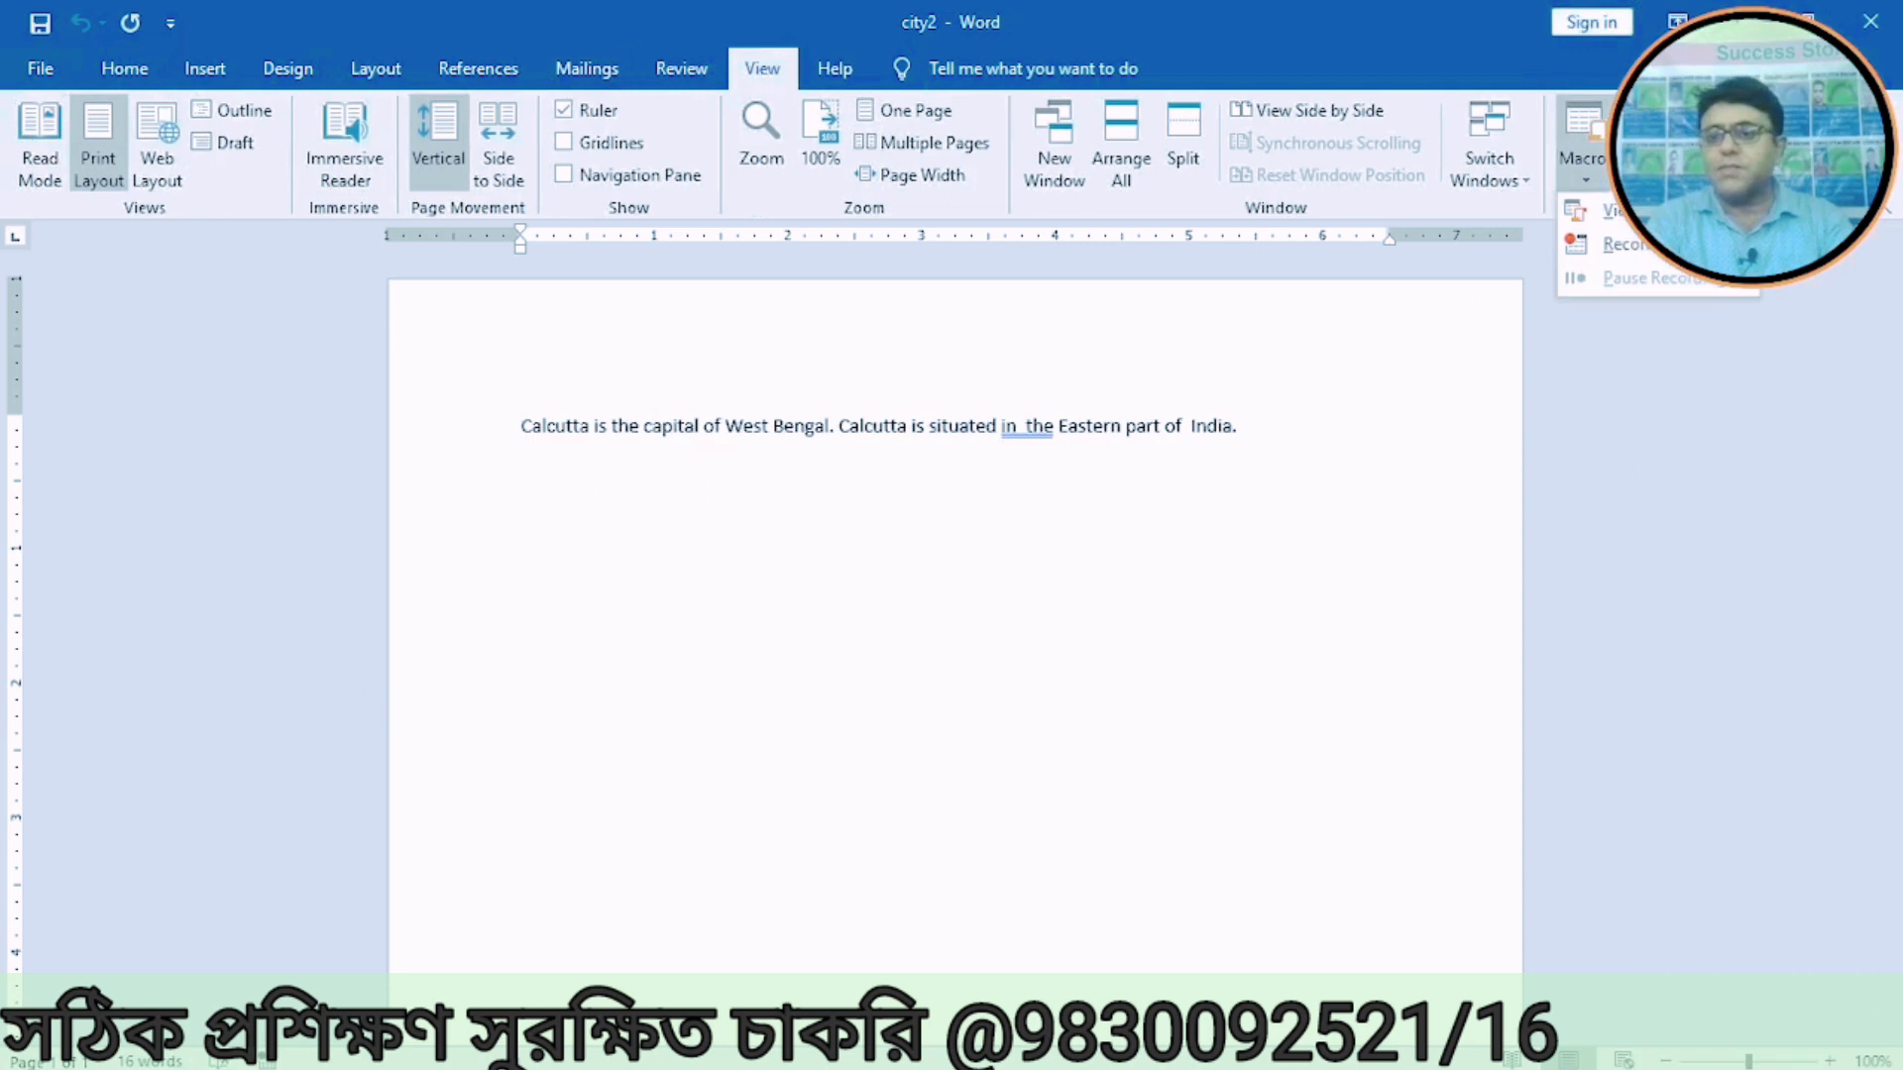
left_click(1621, 247)
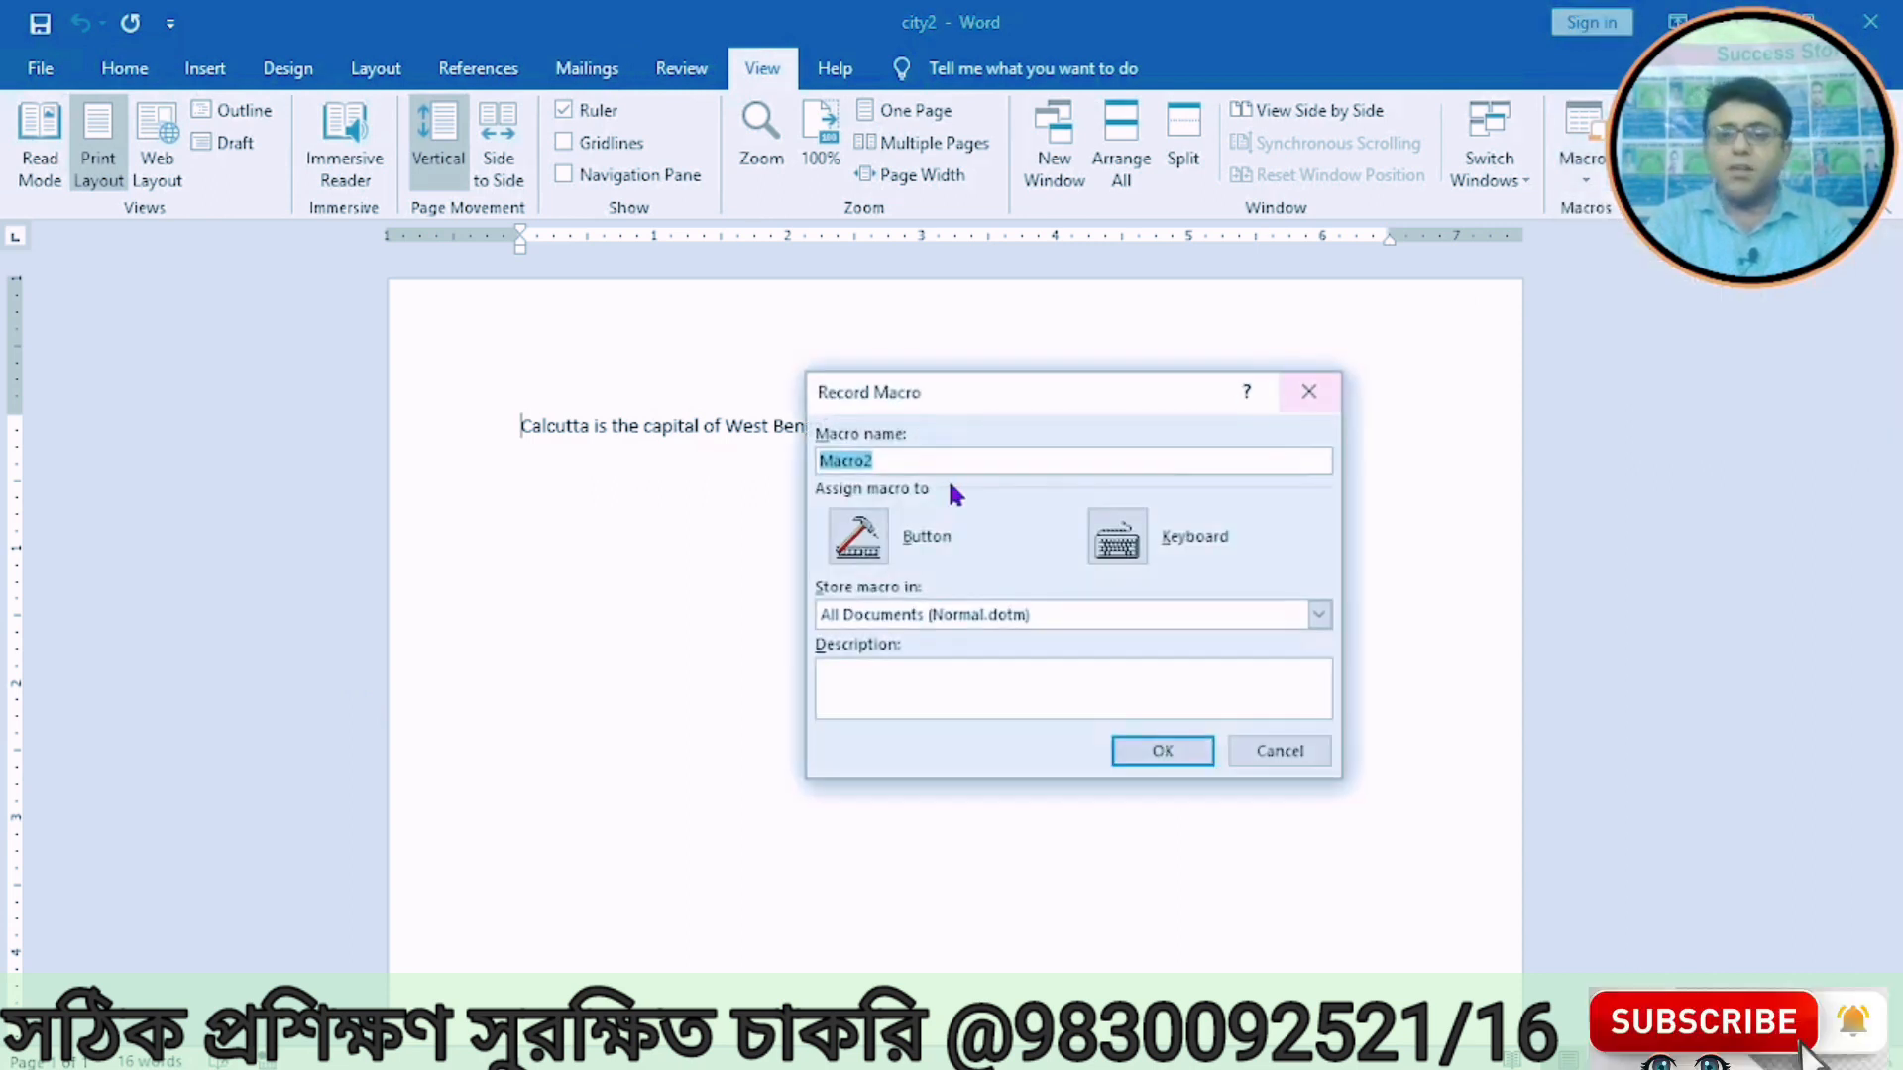
left_click(1277, 750)
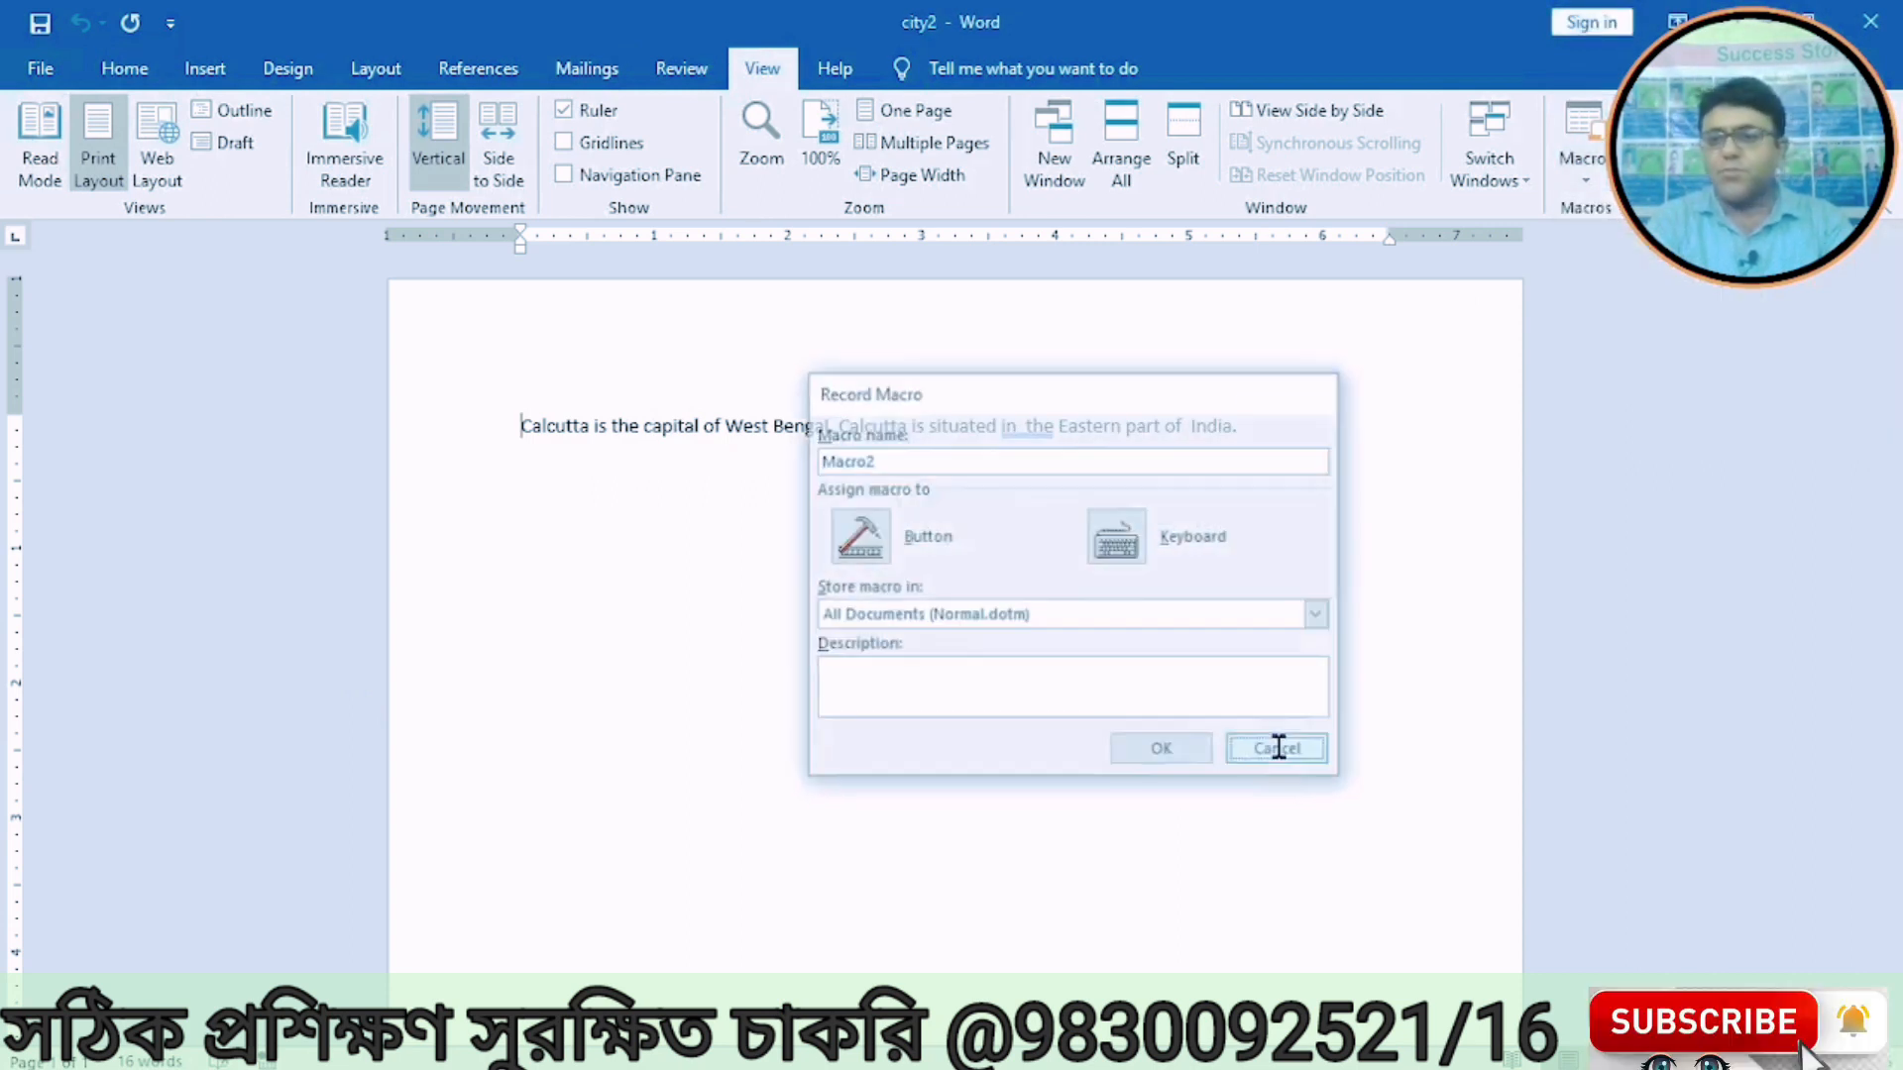
Step: Run Macro1 on the city2 document
left_click(1590, 159)
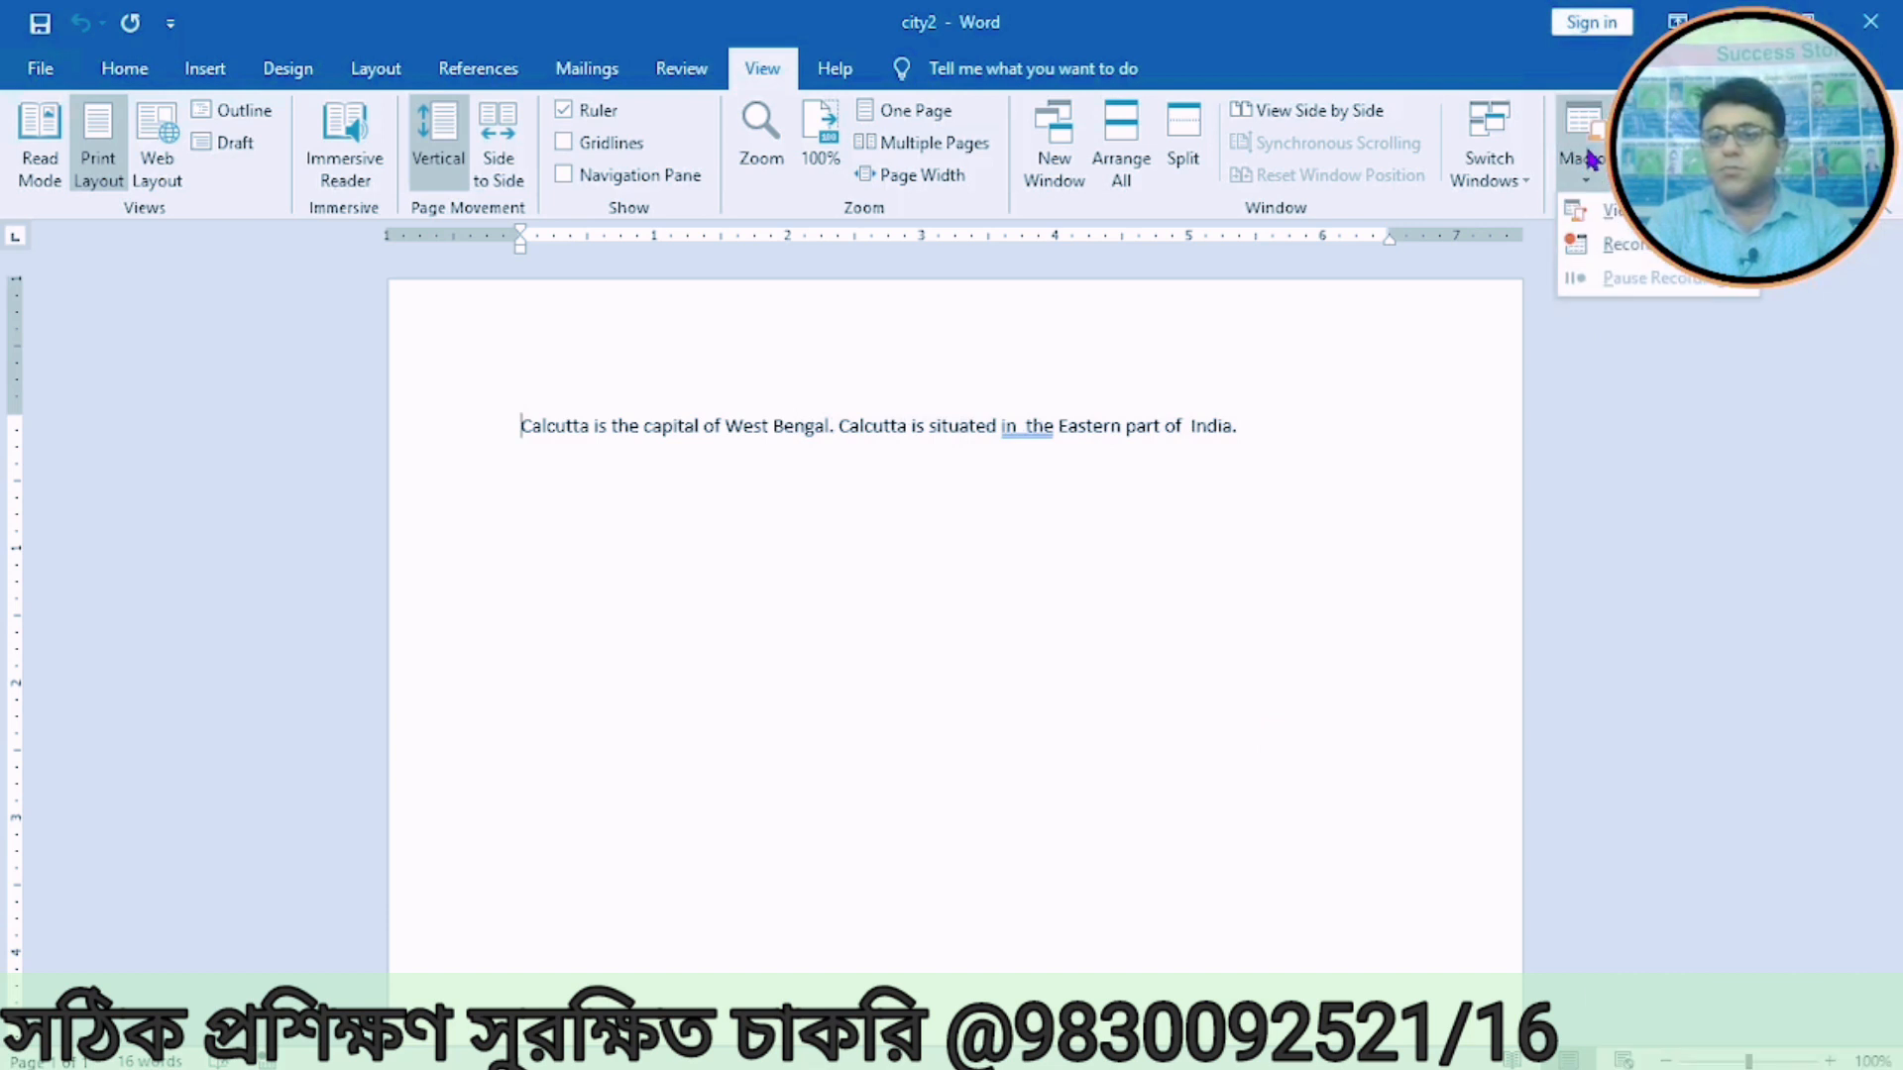
left_click(1591, 210)
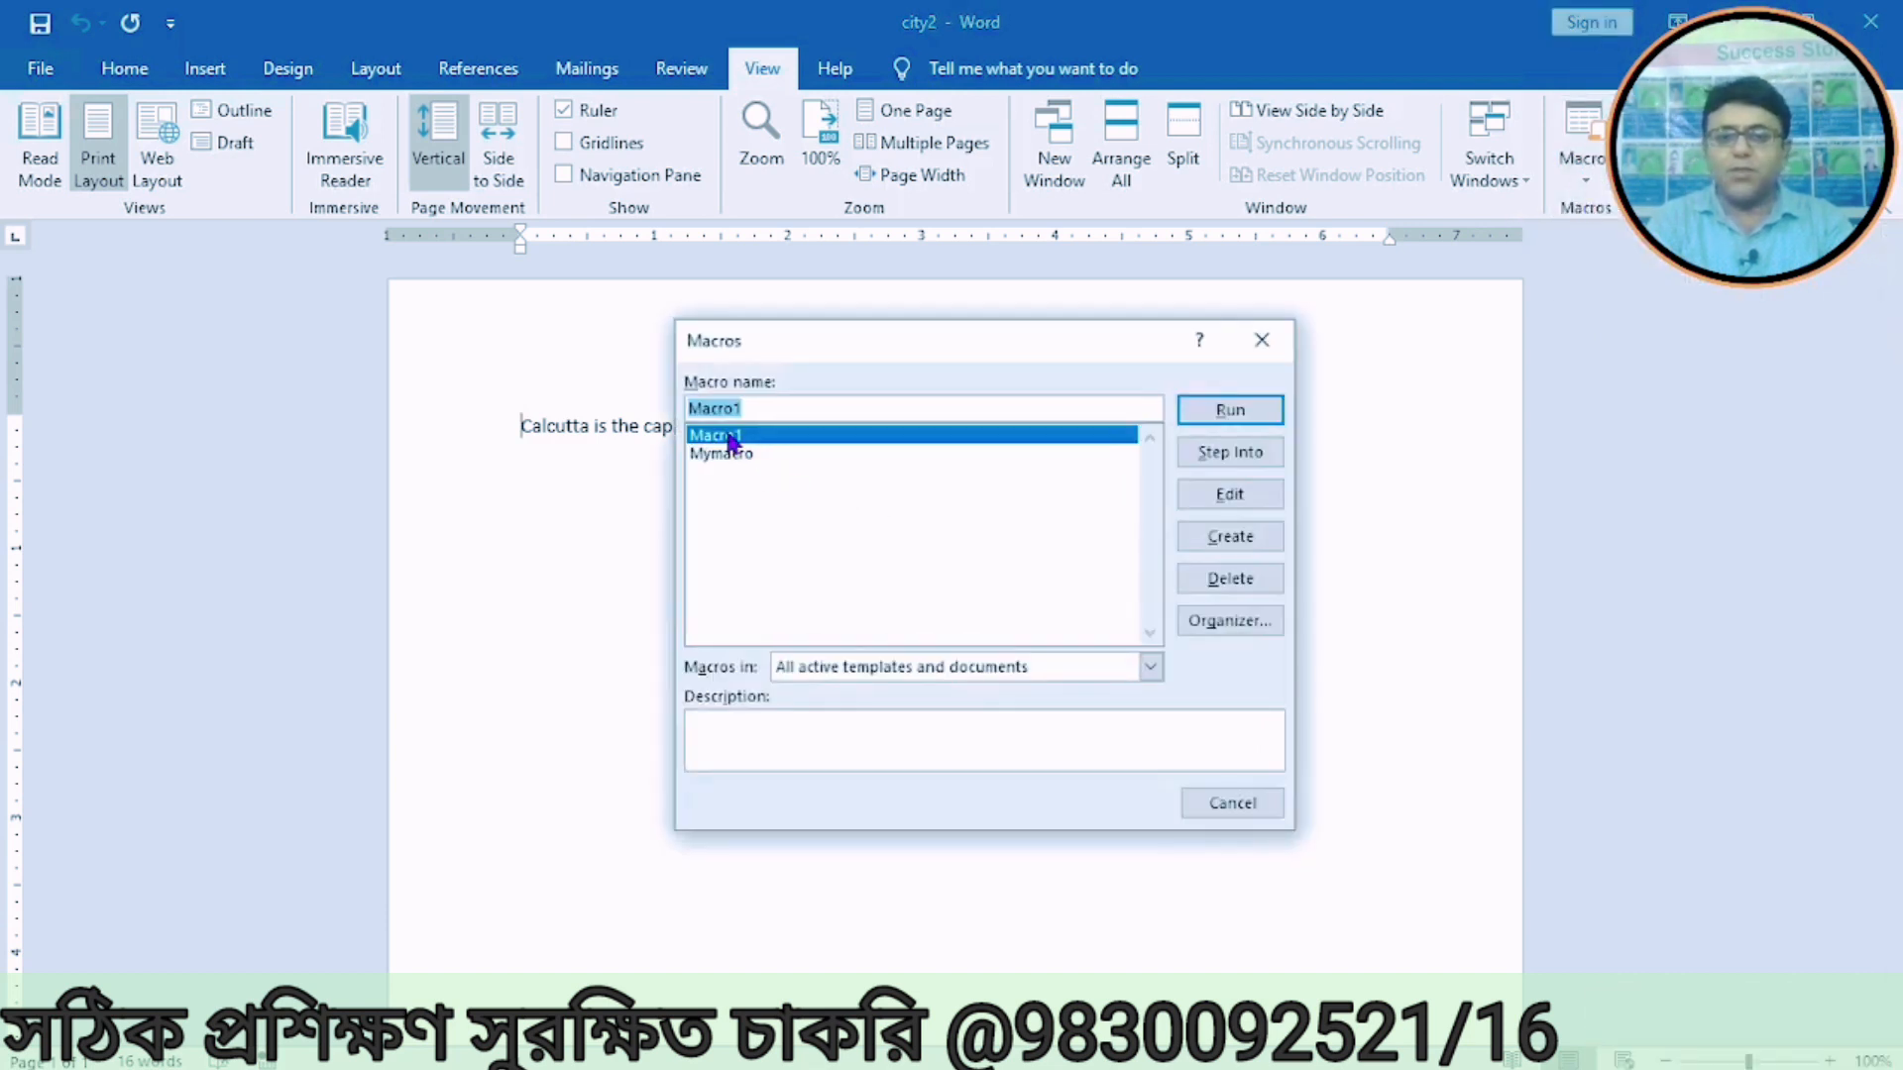
left_click(1196, 411)
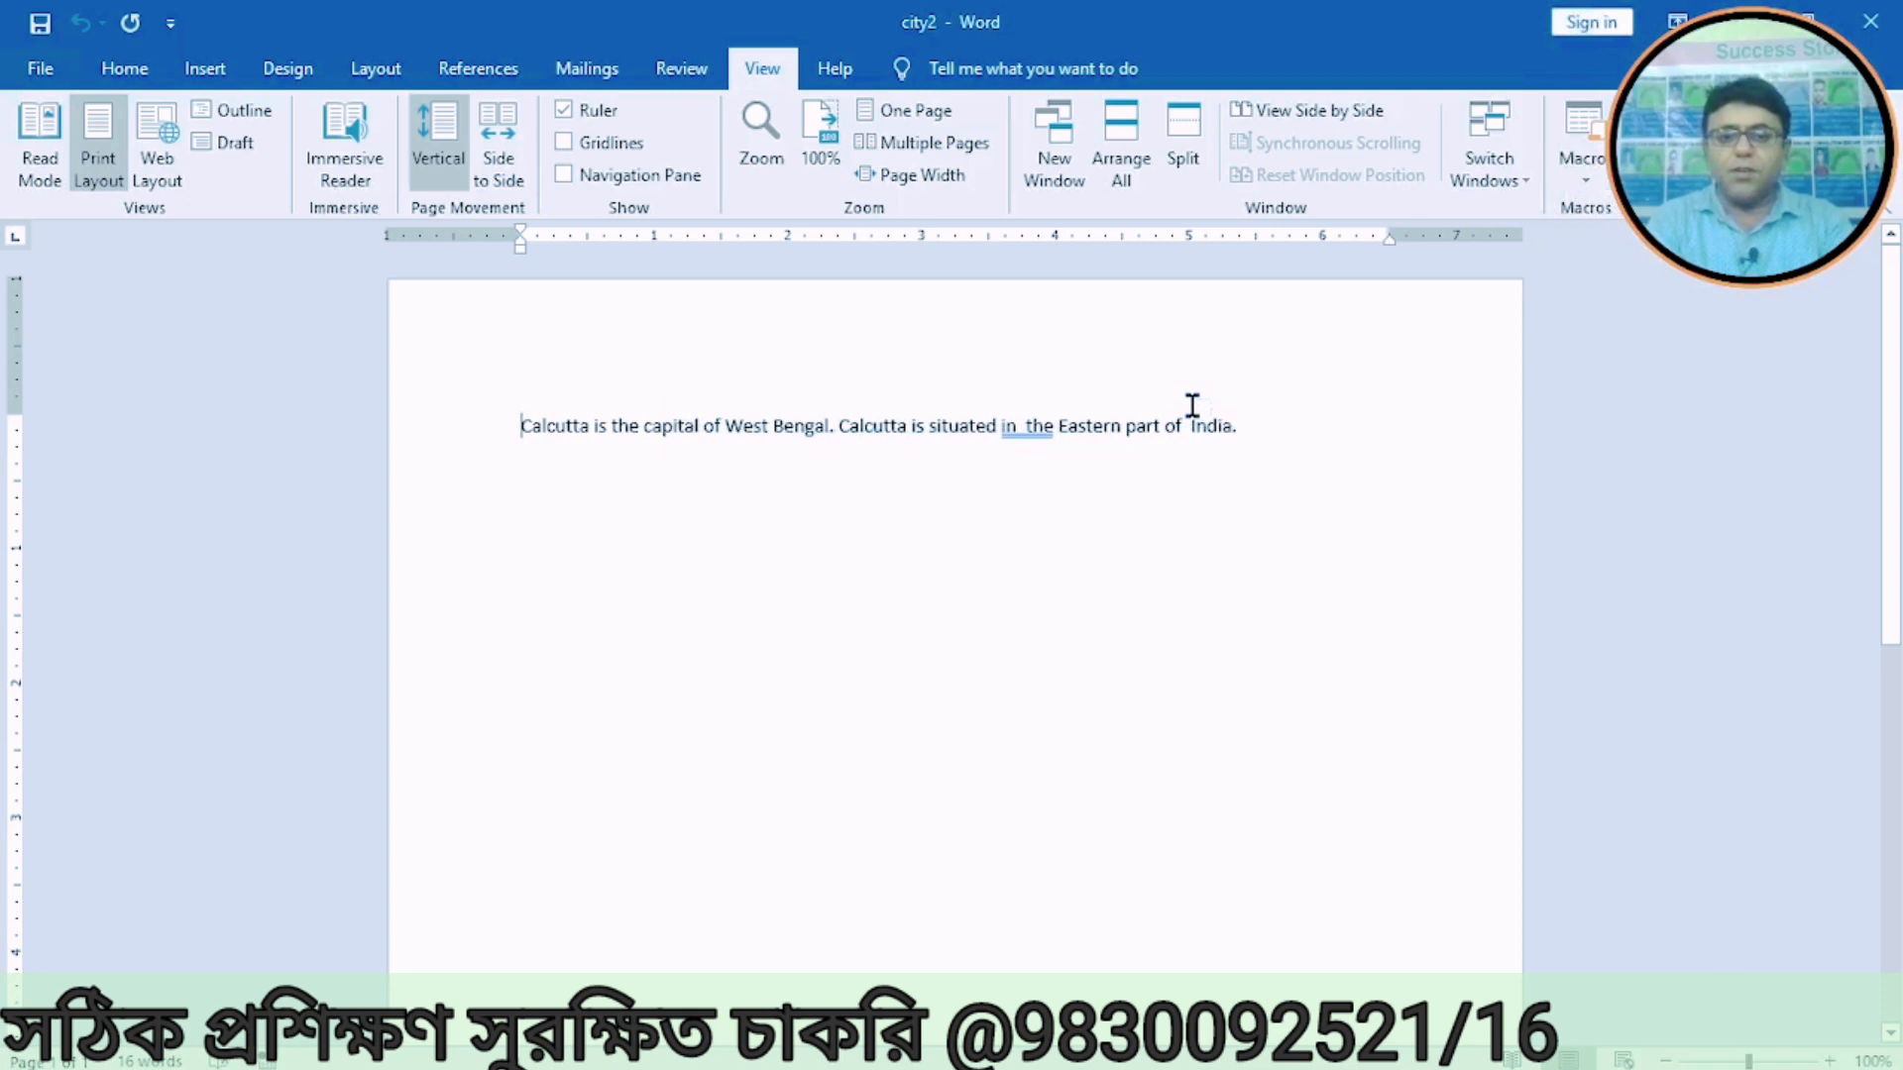
Step: Create a blank document and write "Calcutta is a big city.Calcutta is known as city of joy."
left_click(39, 68)
left_click(89, 200)
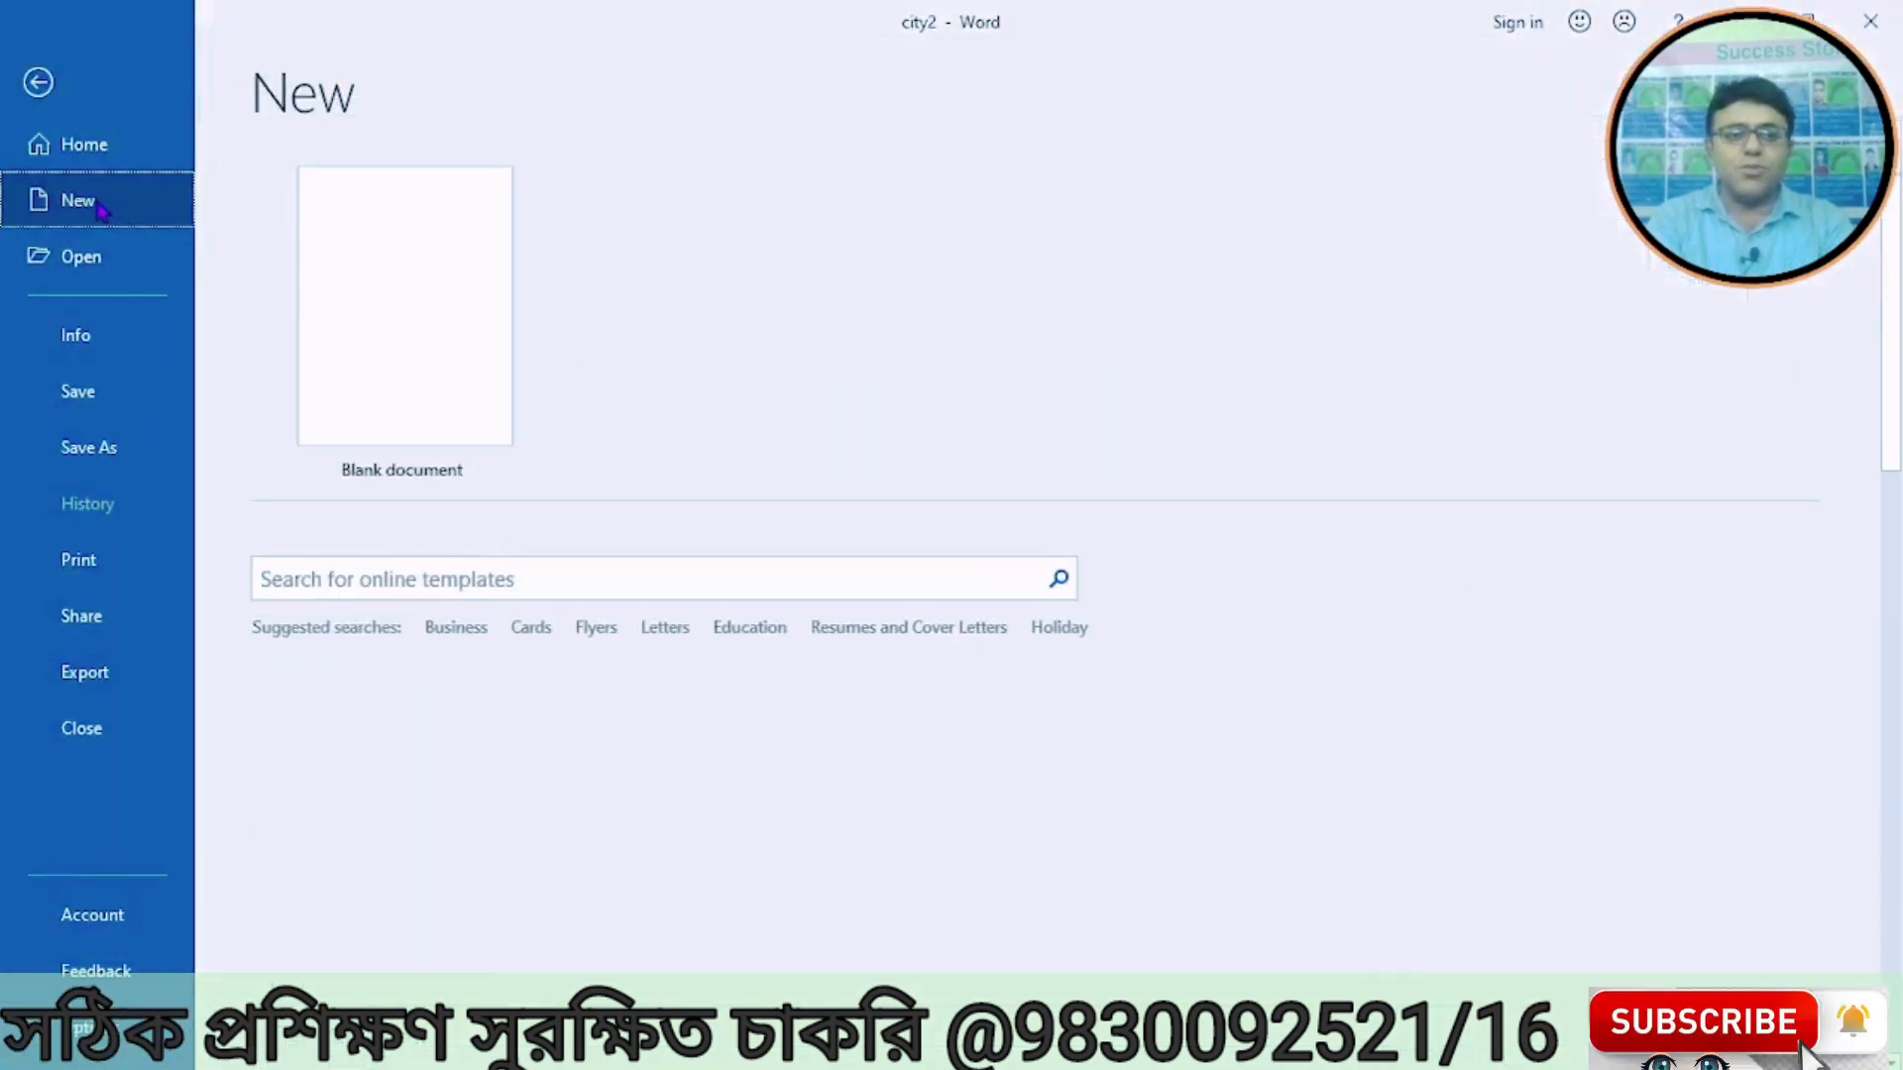
left_click(402, 341)
type("calcut")
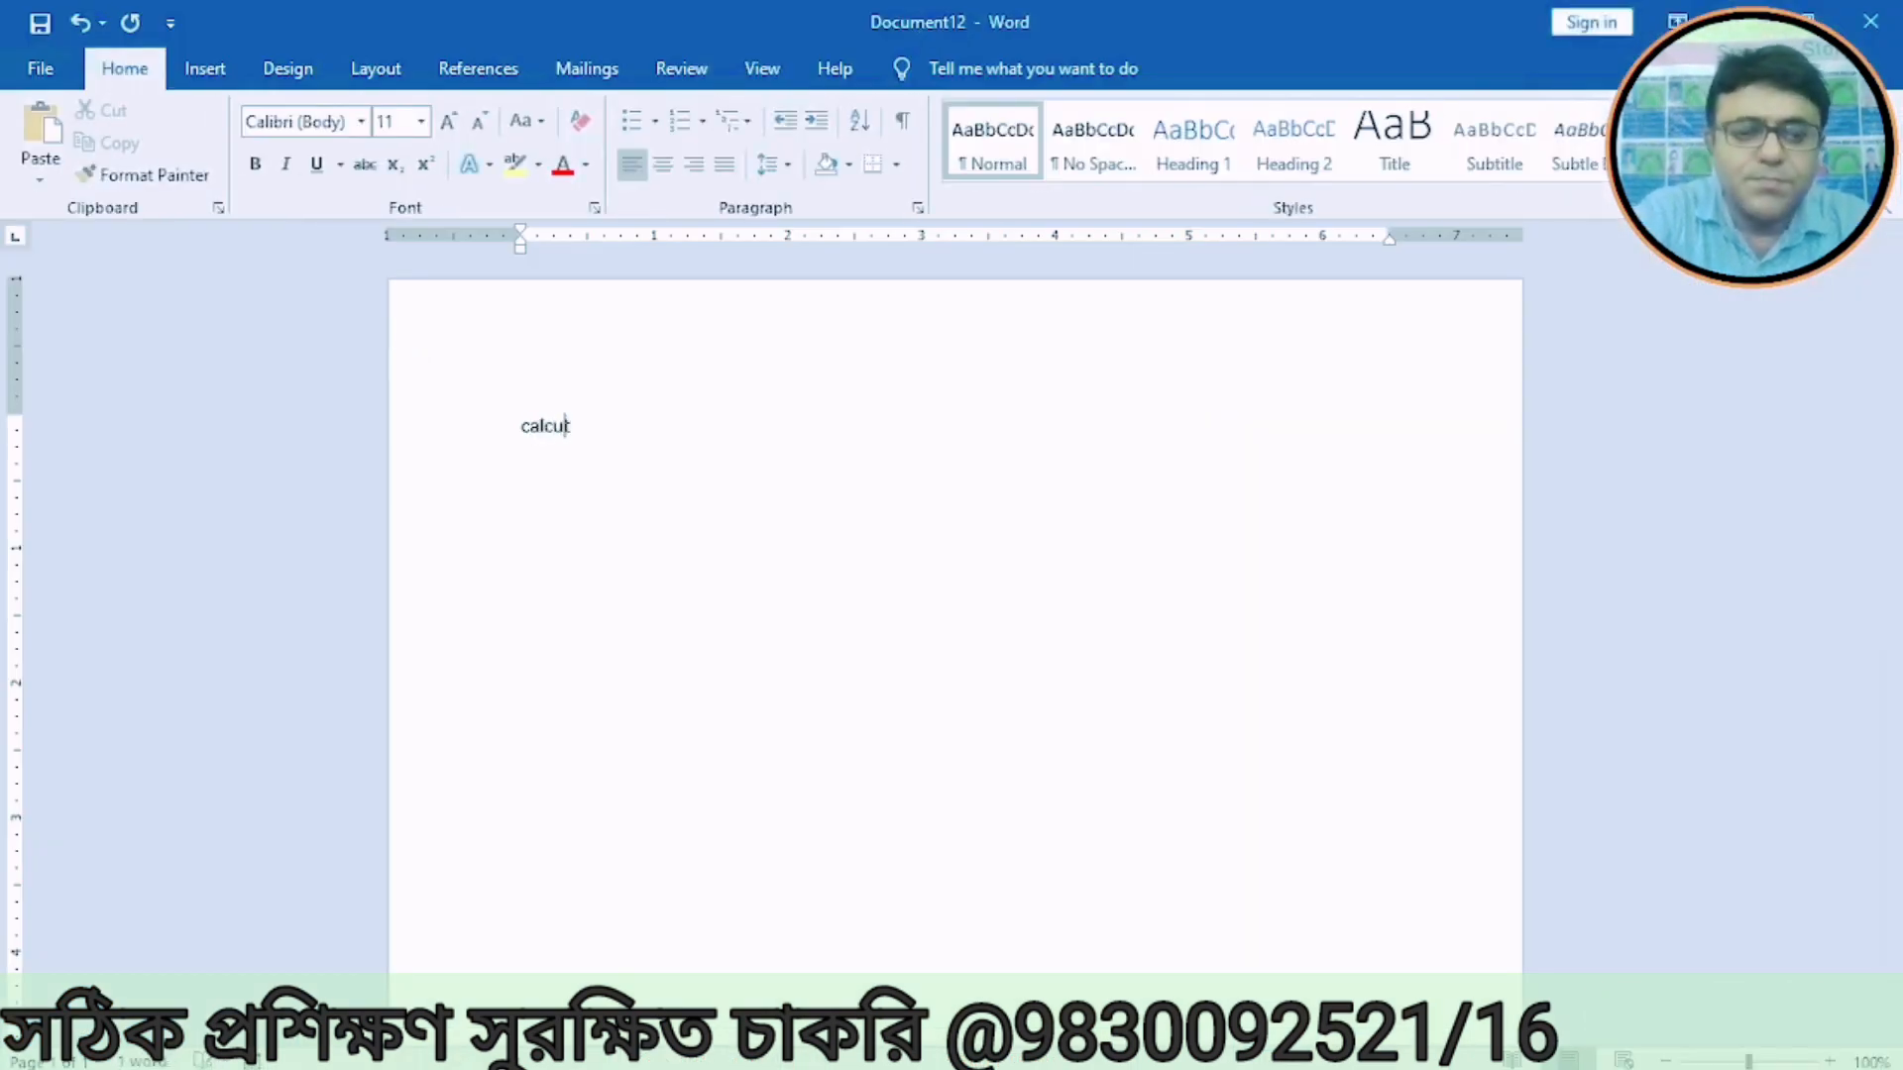
type("ta is a big cit")
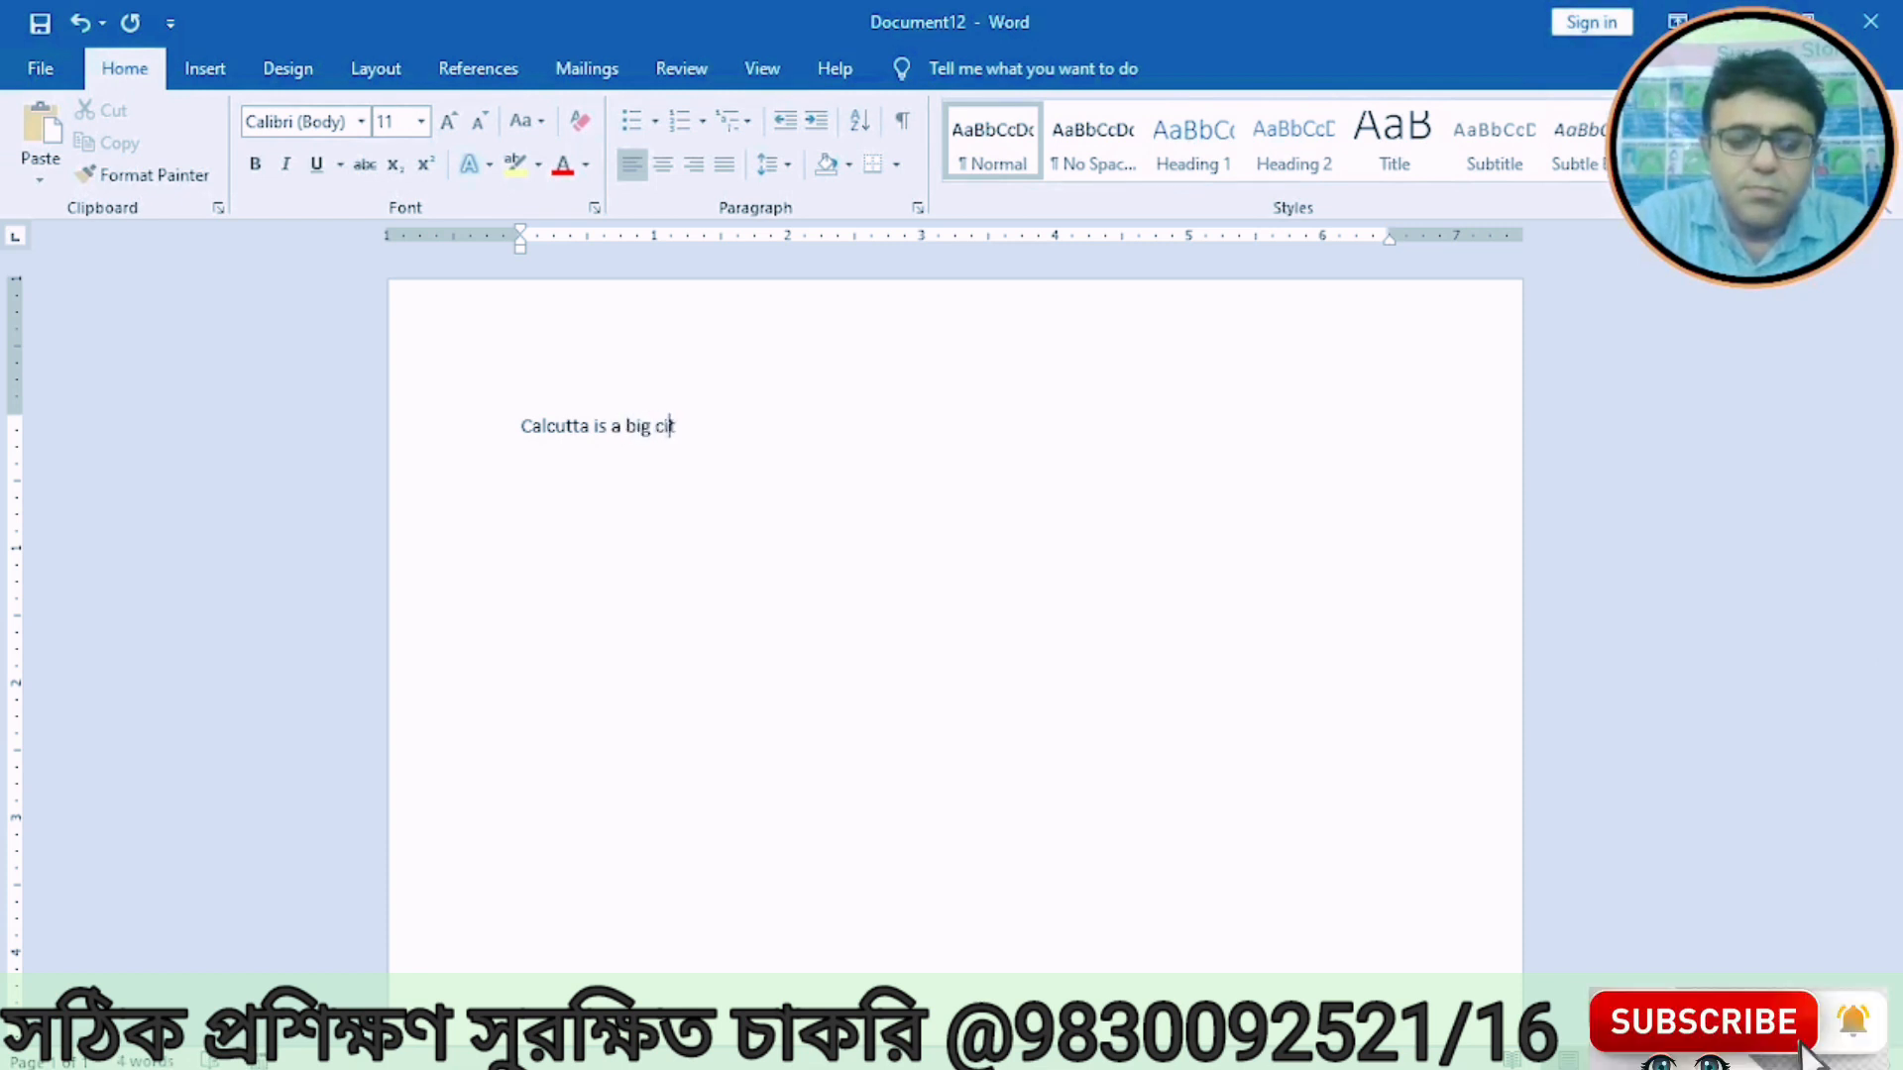
type("y.Cal")
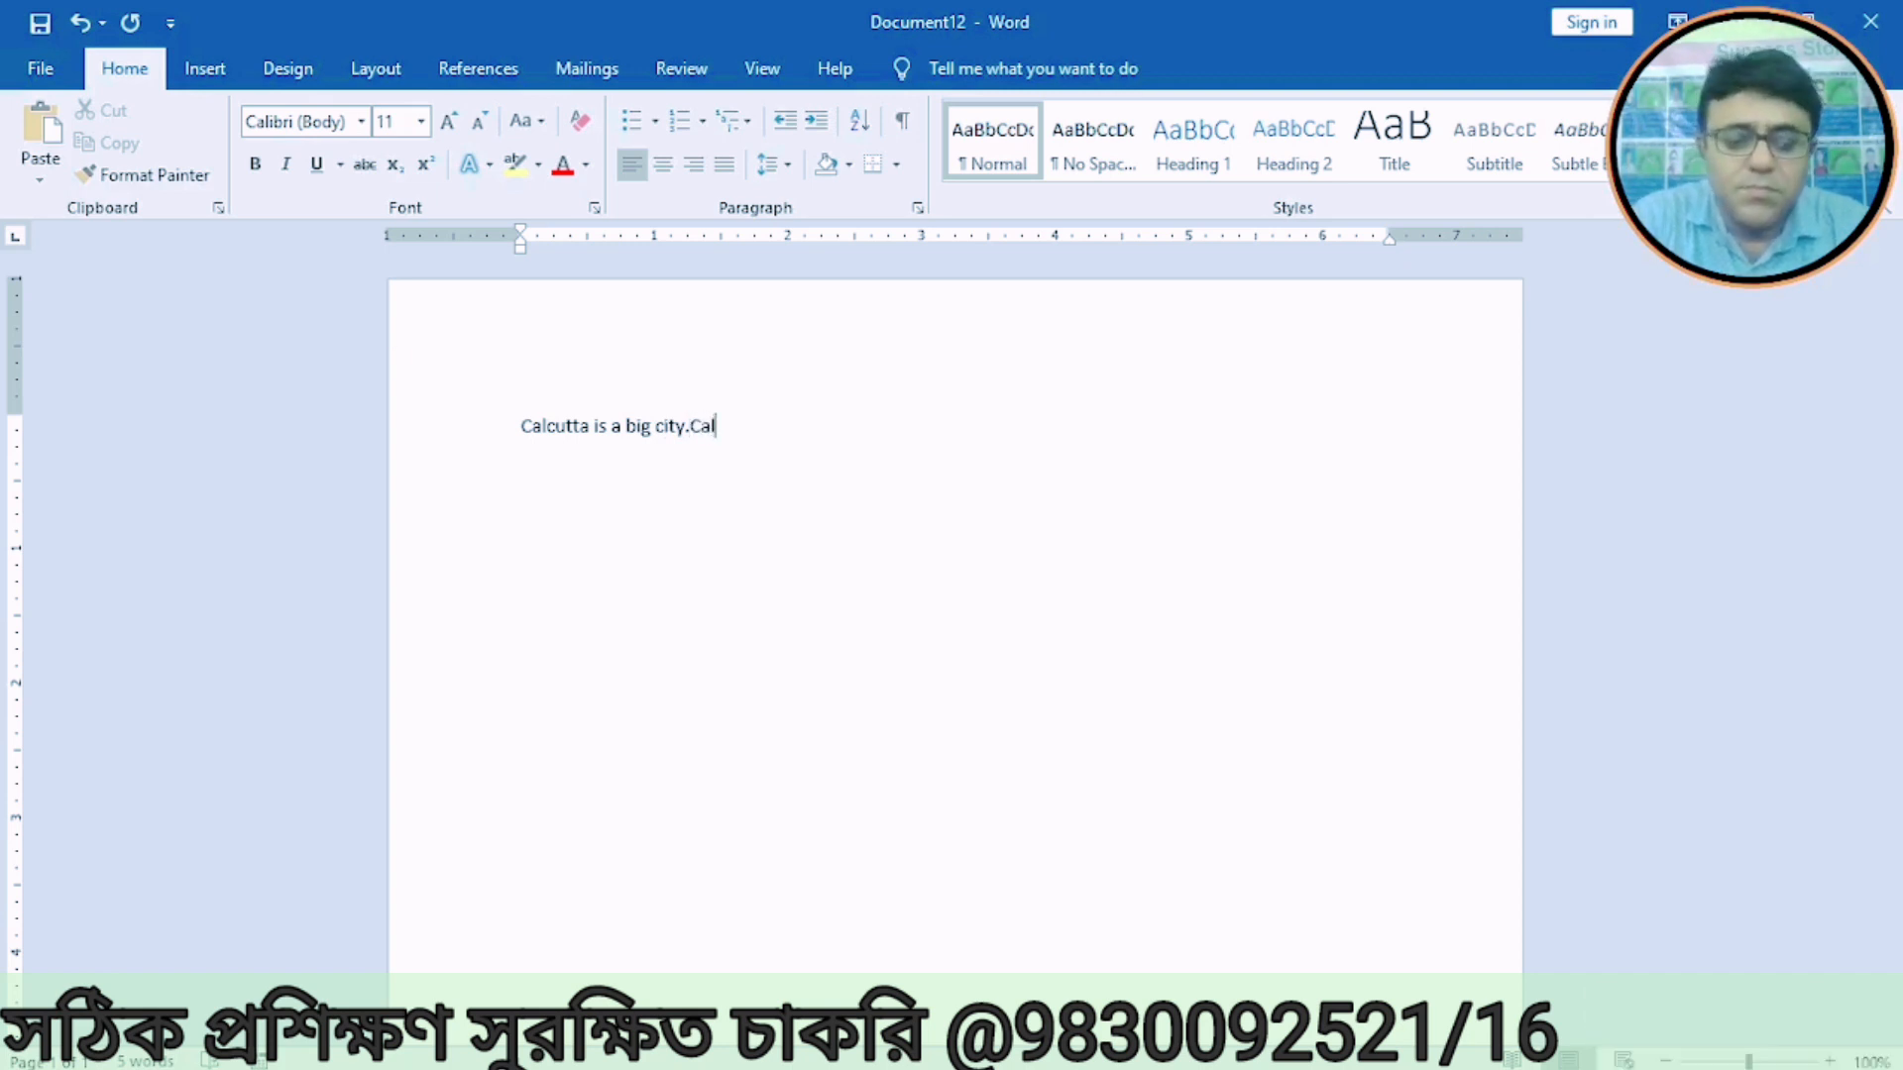
type("cutta is known")
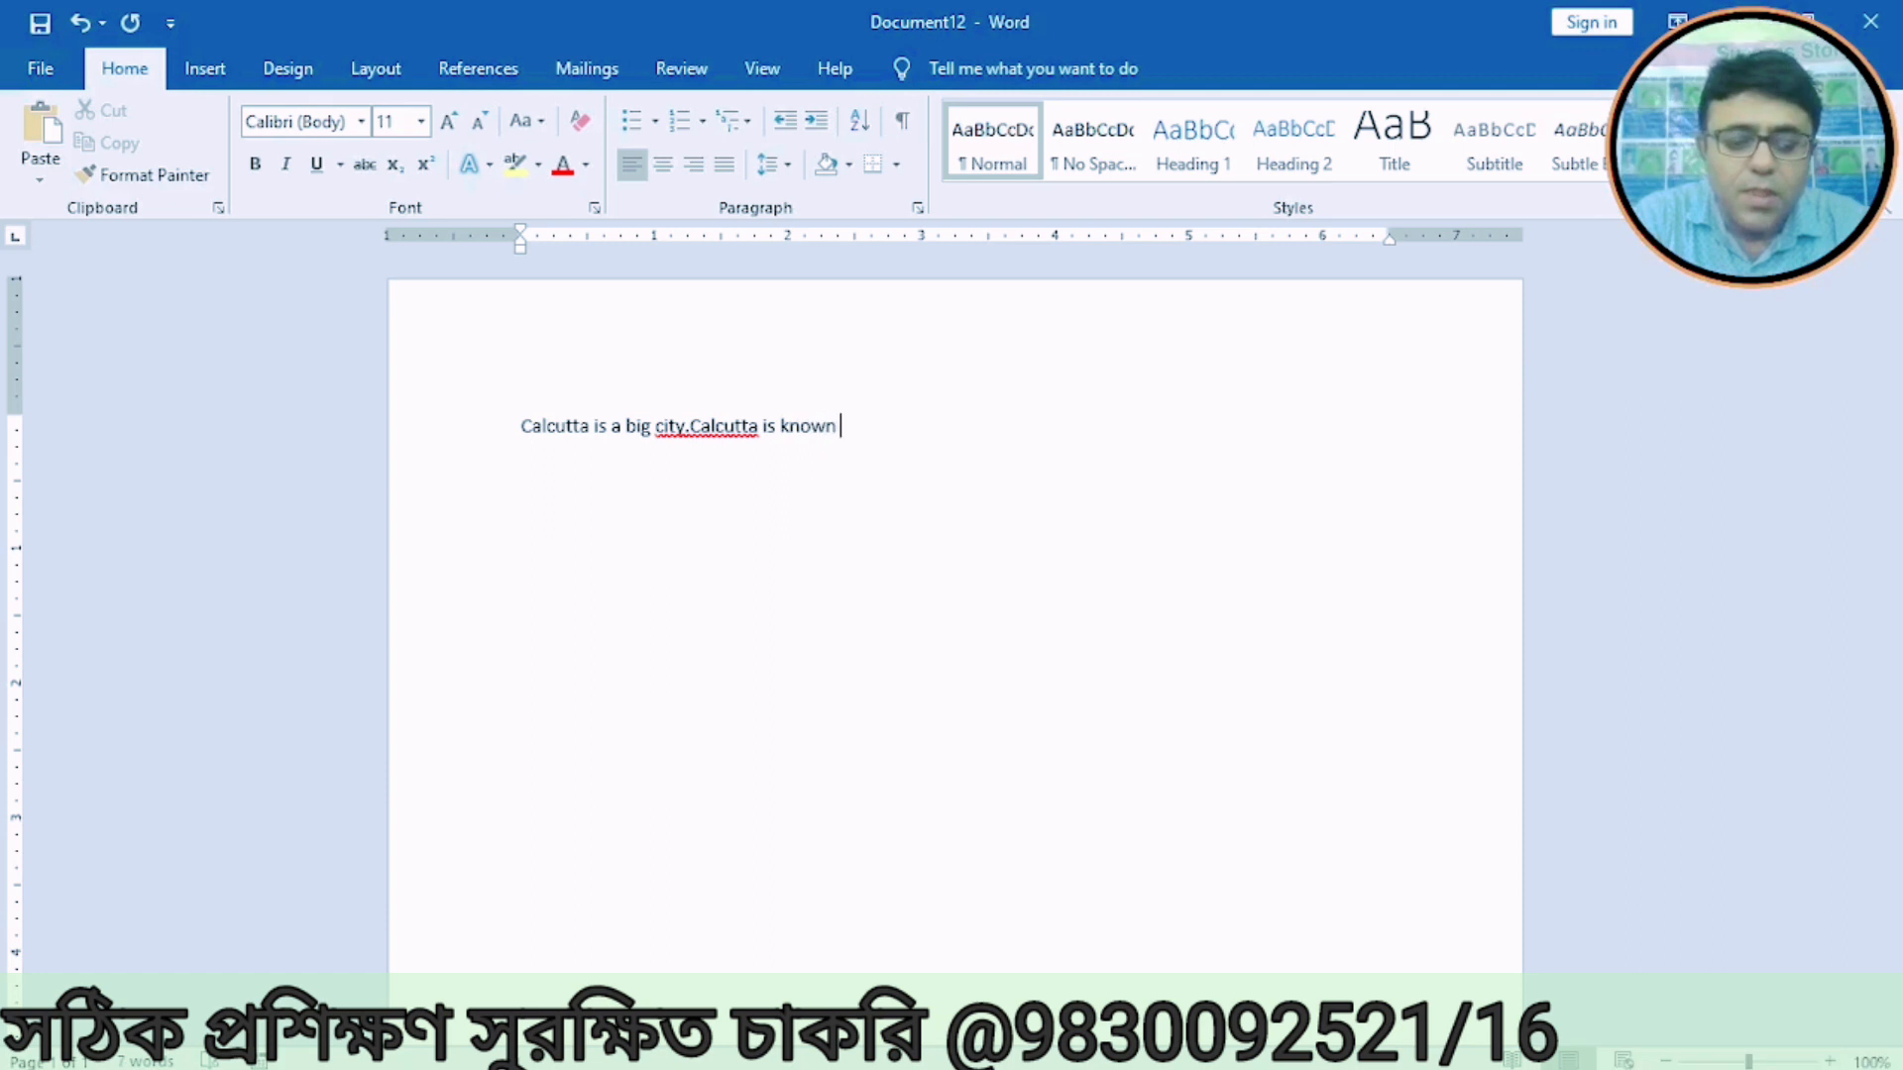
type("y of joy.")
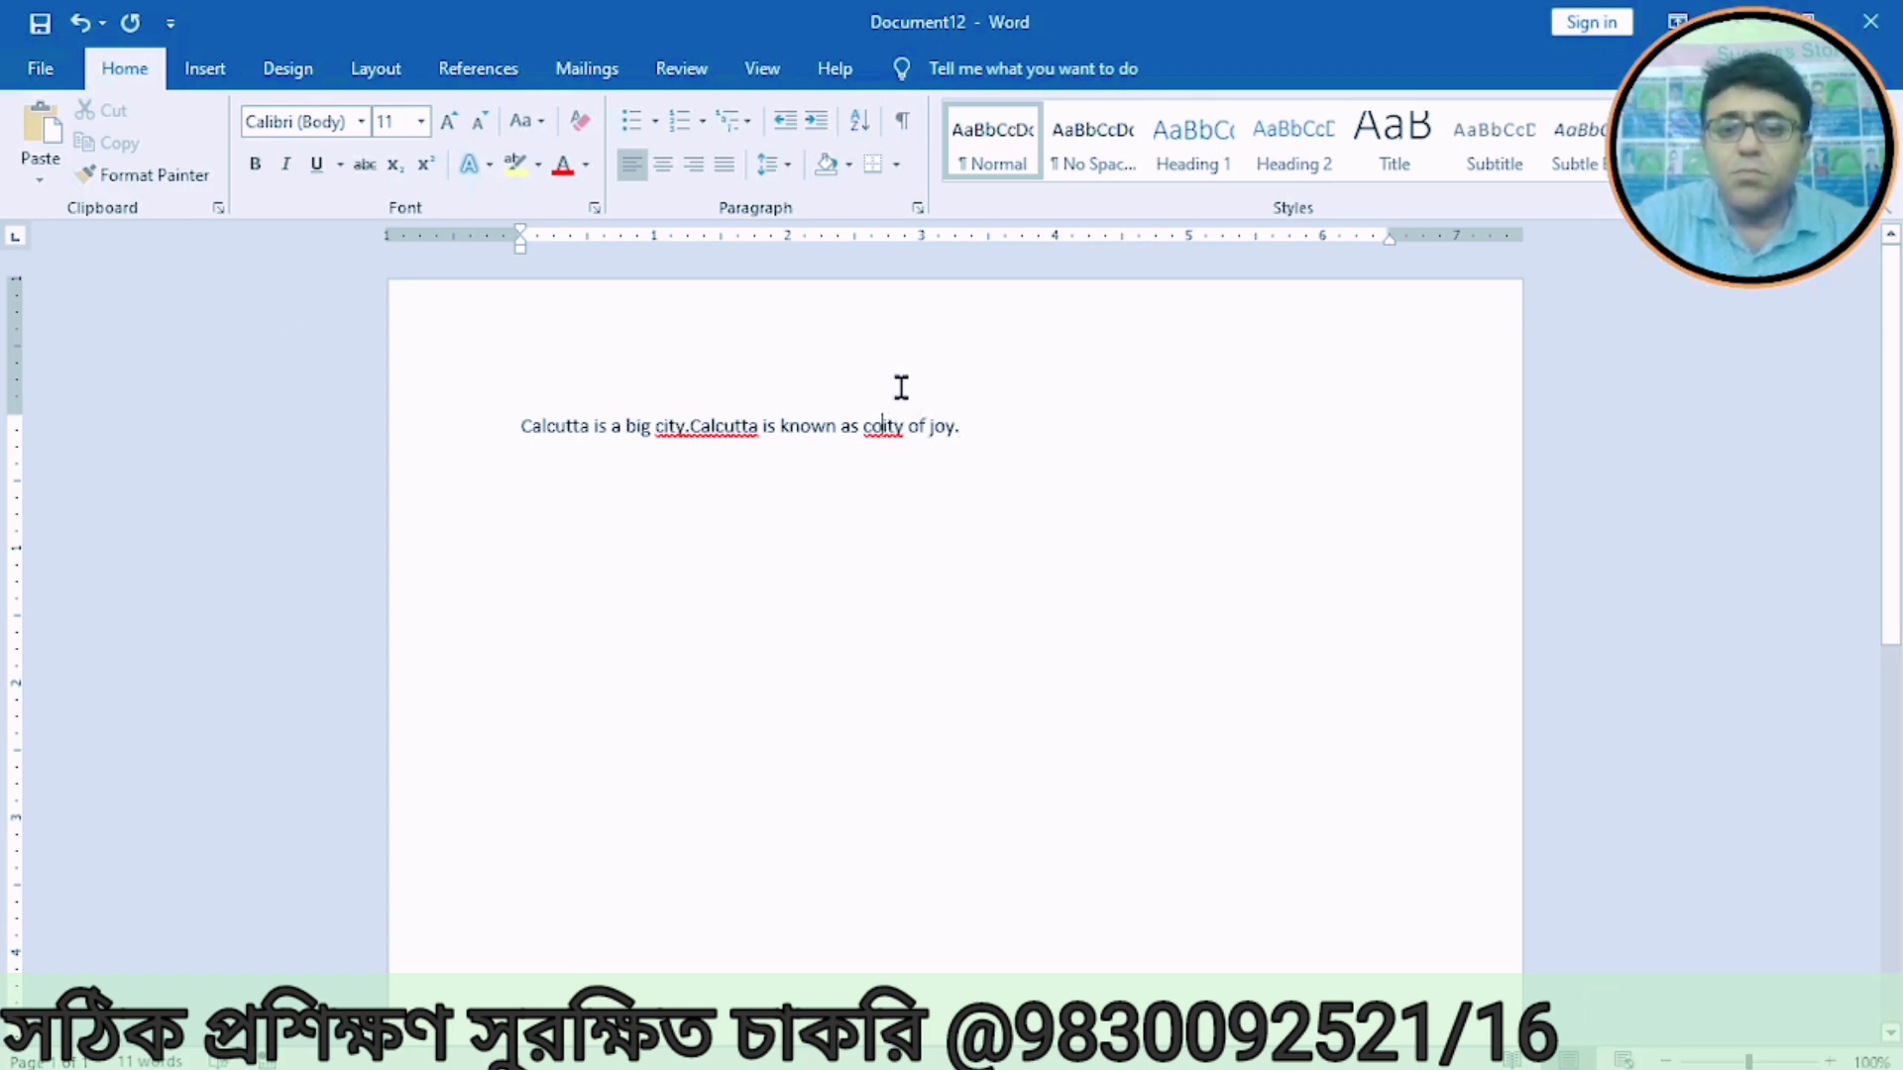
key("BackSpace")
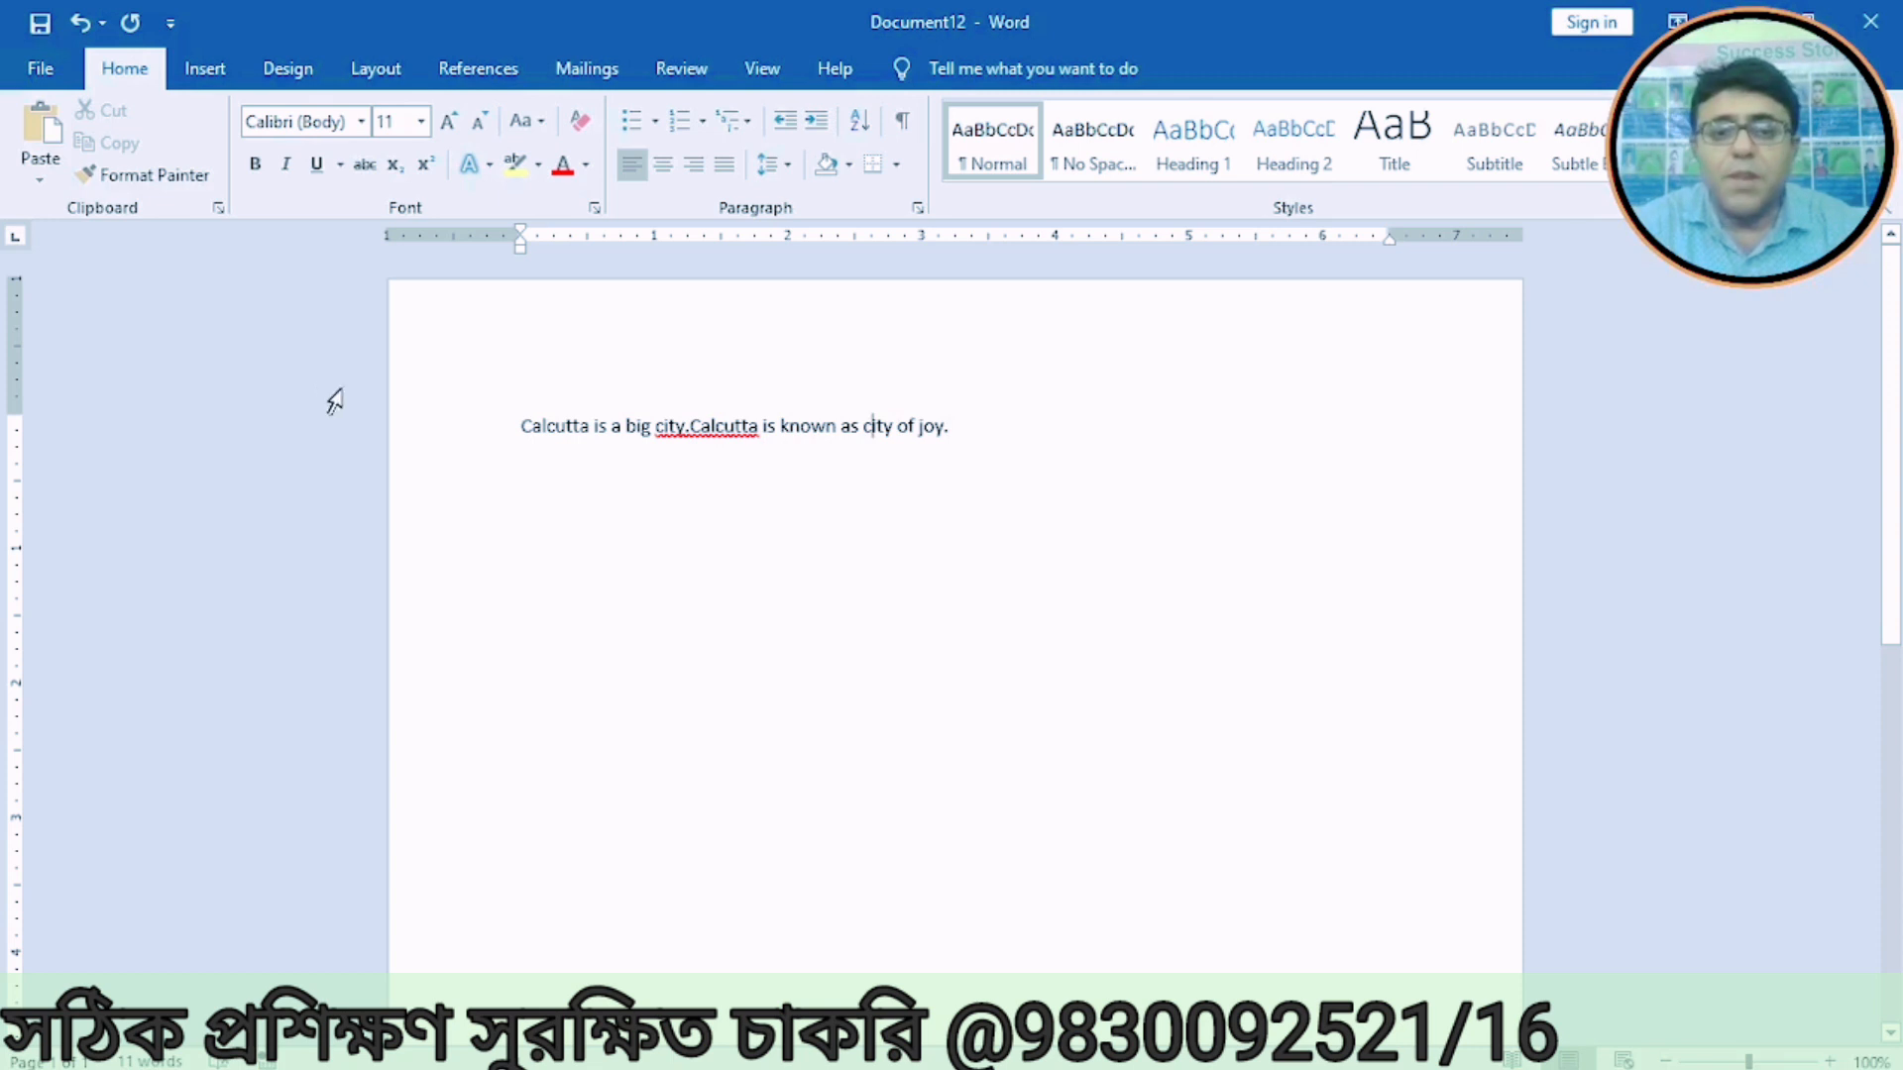
Step: Save the new document as city3 in the macro folder on the Desktop
left_click(40, 68)
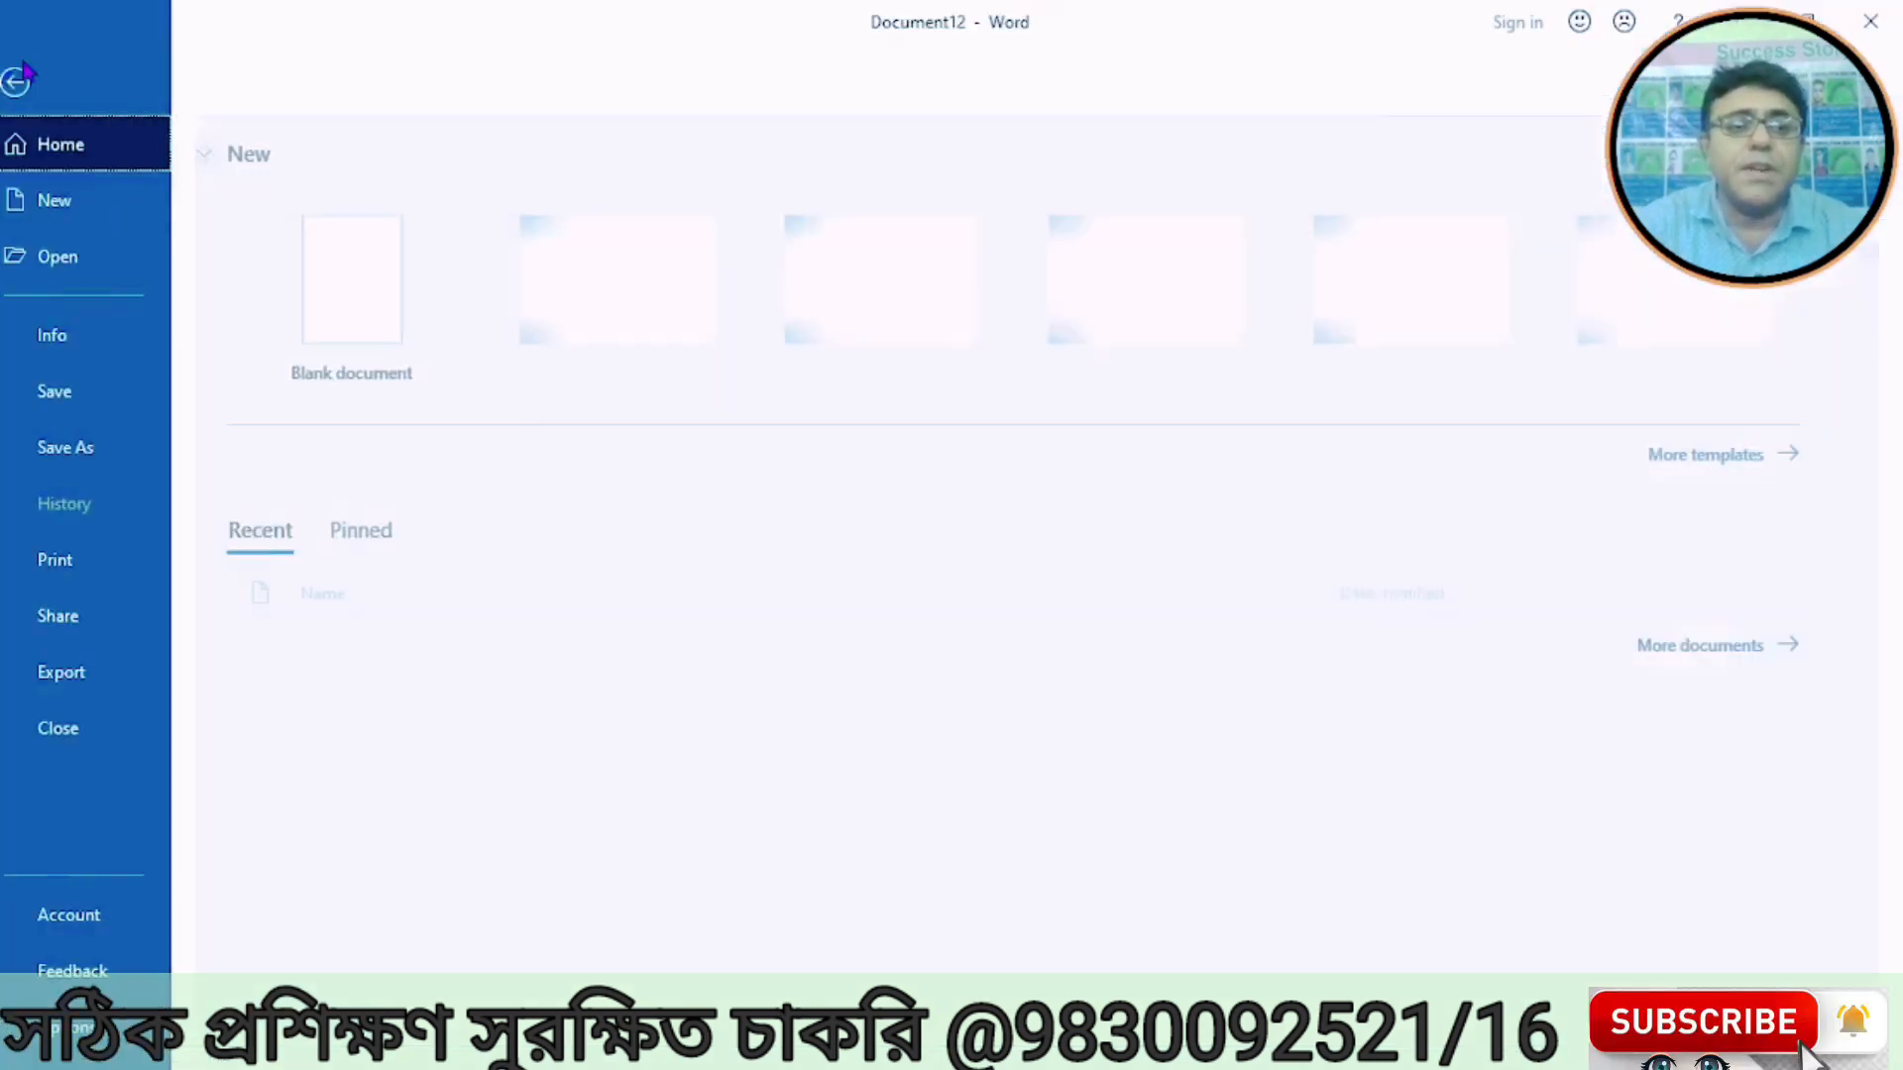
left_click(69, 447)
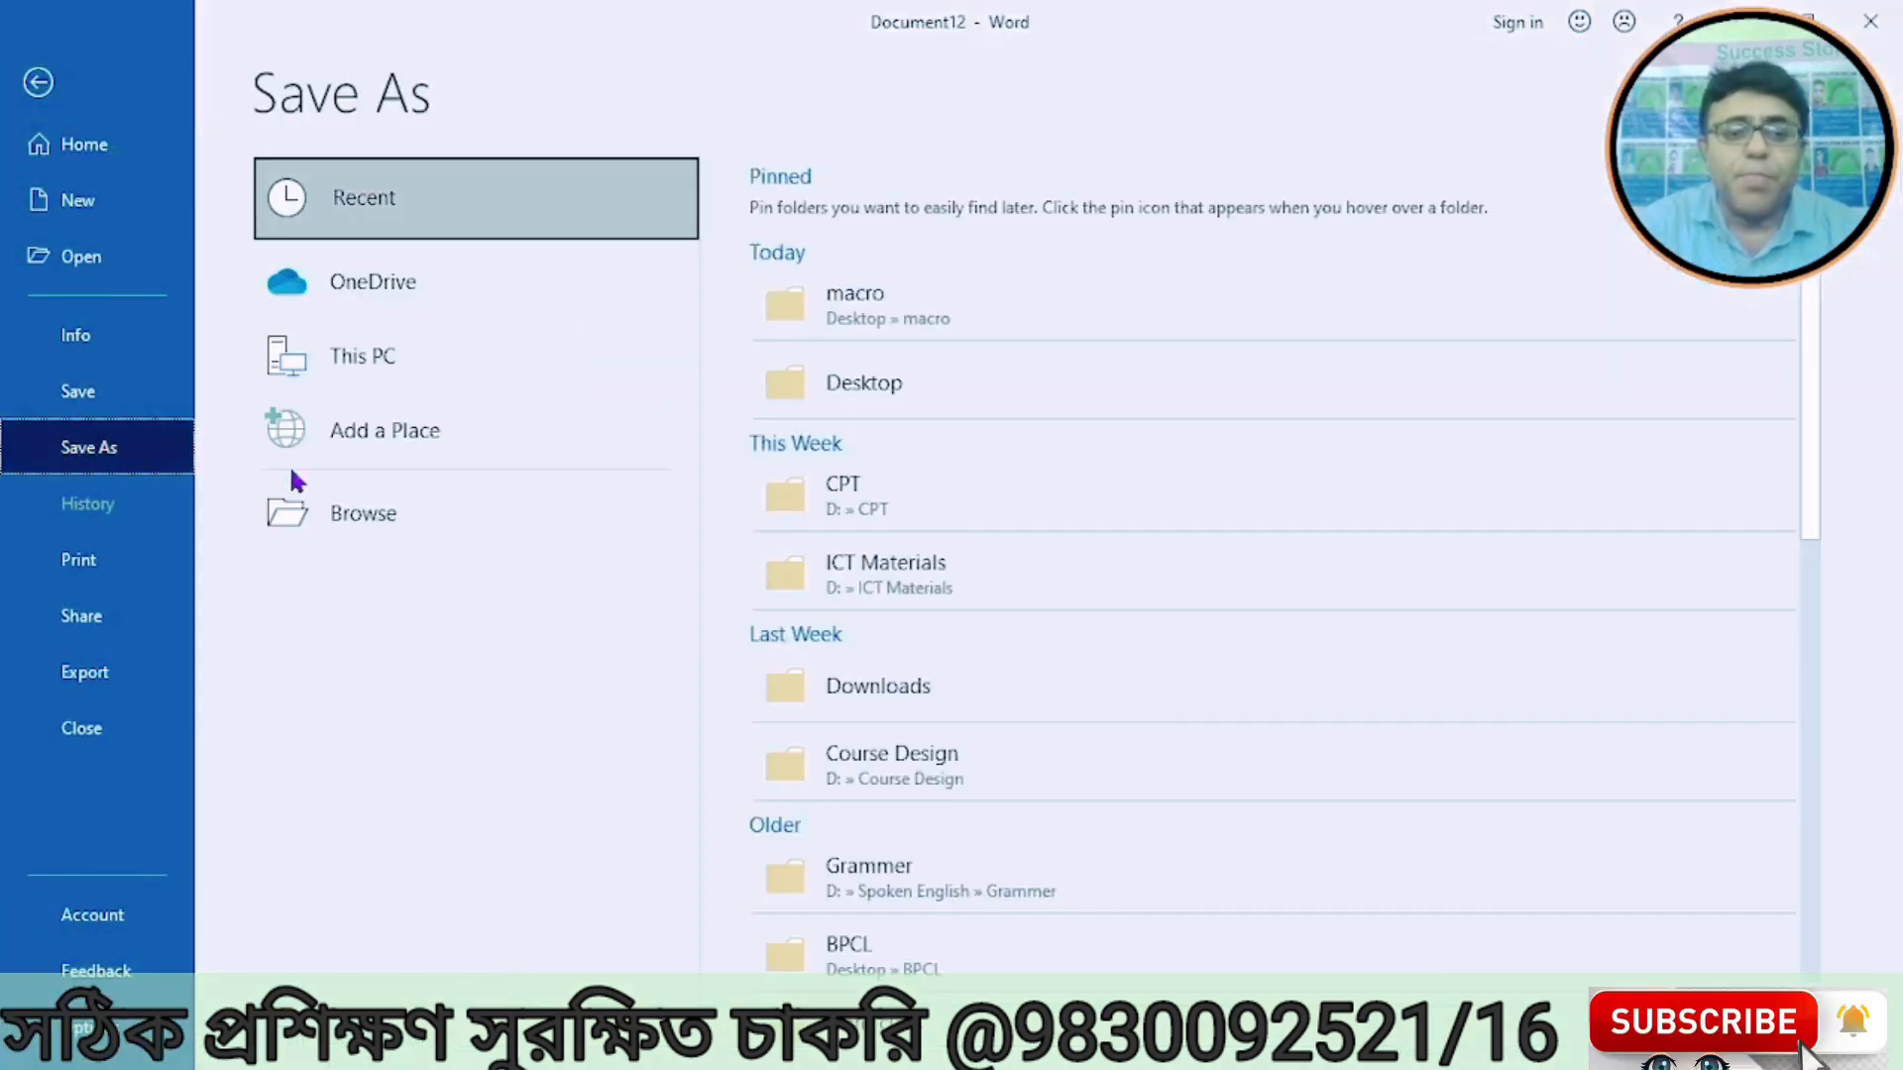
left_click(363, 364)
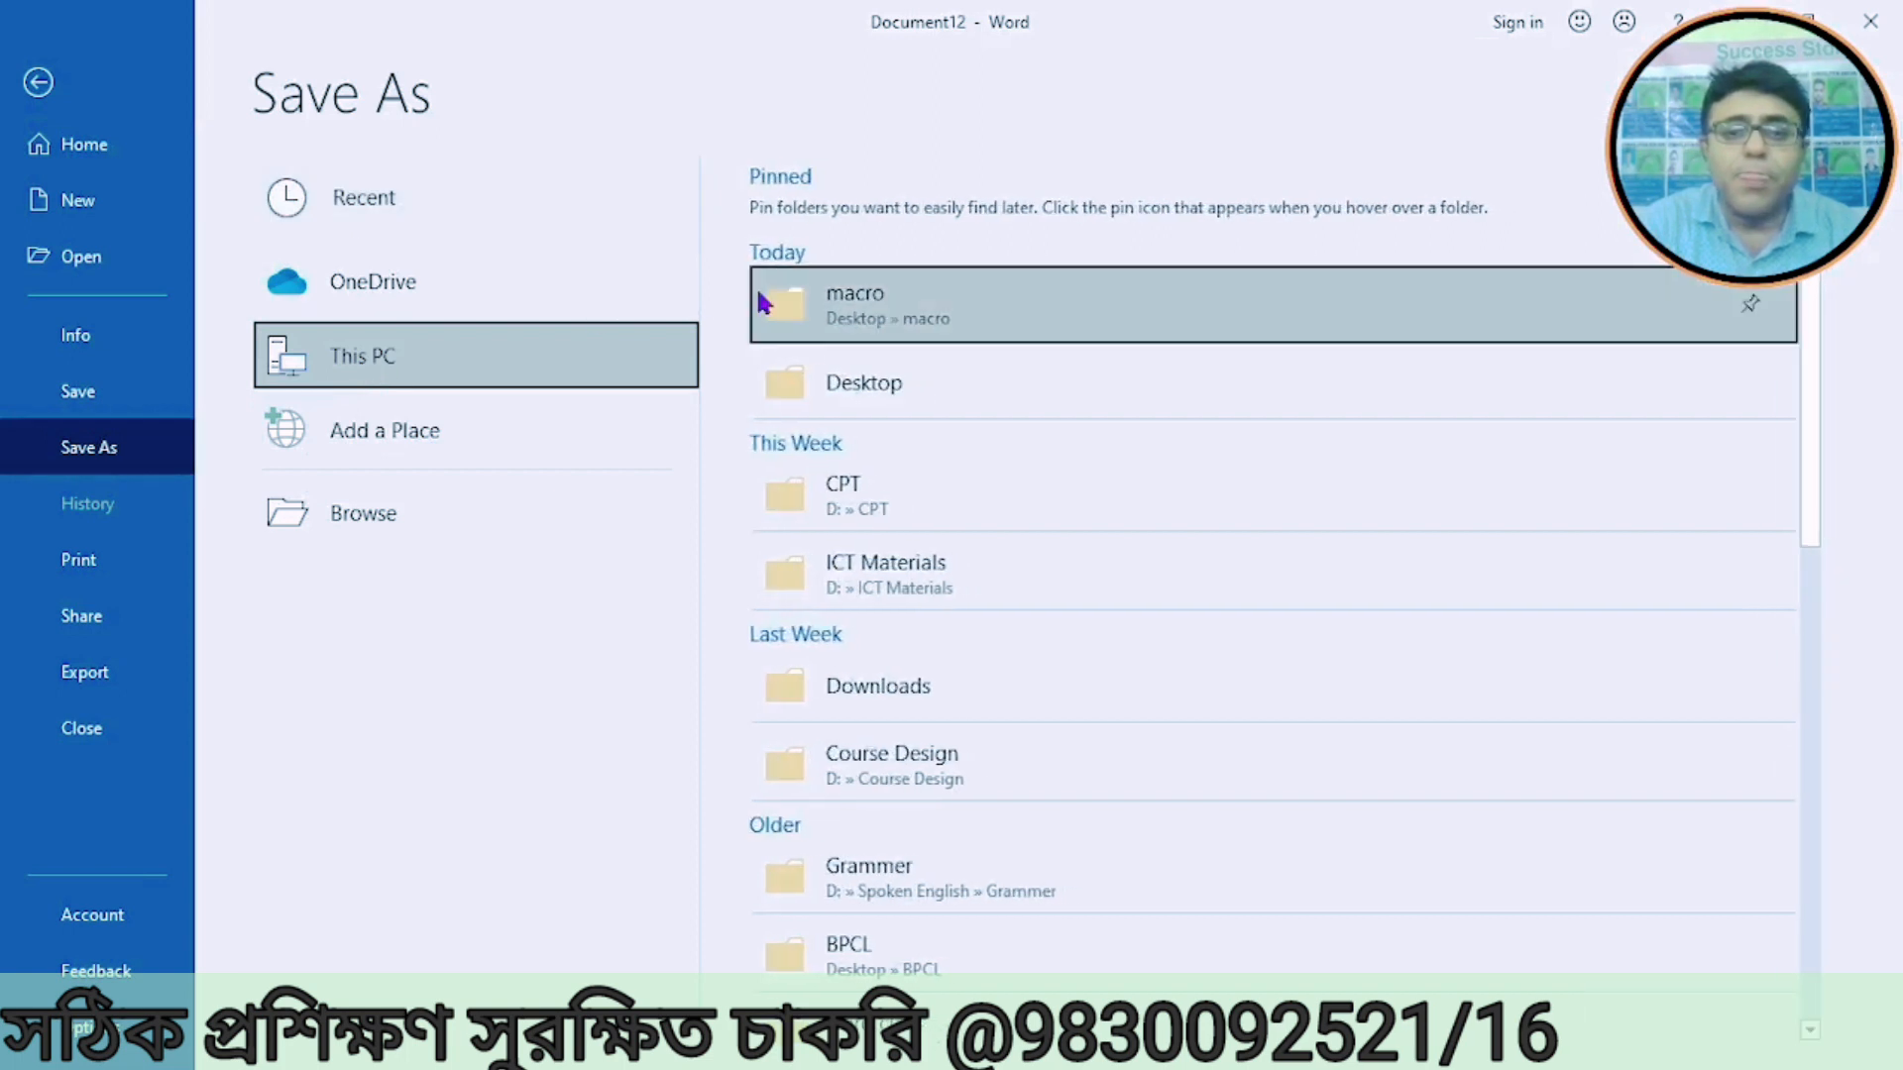
left_click(313, 539)
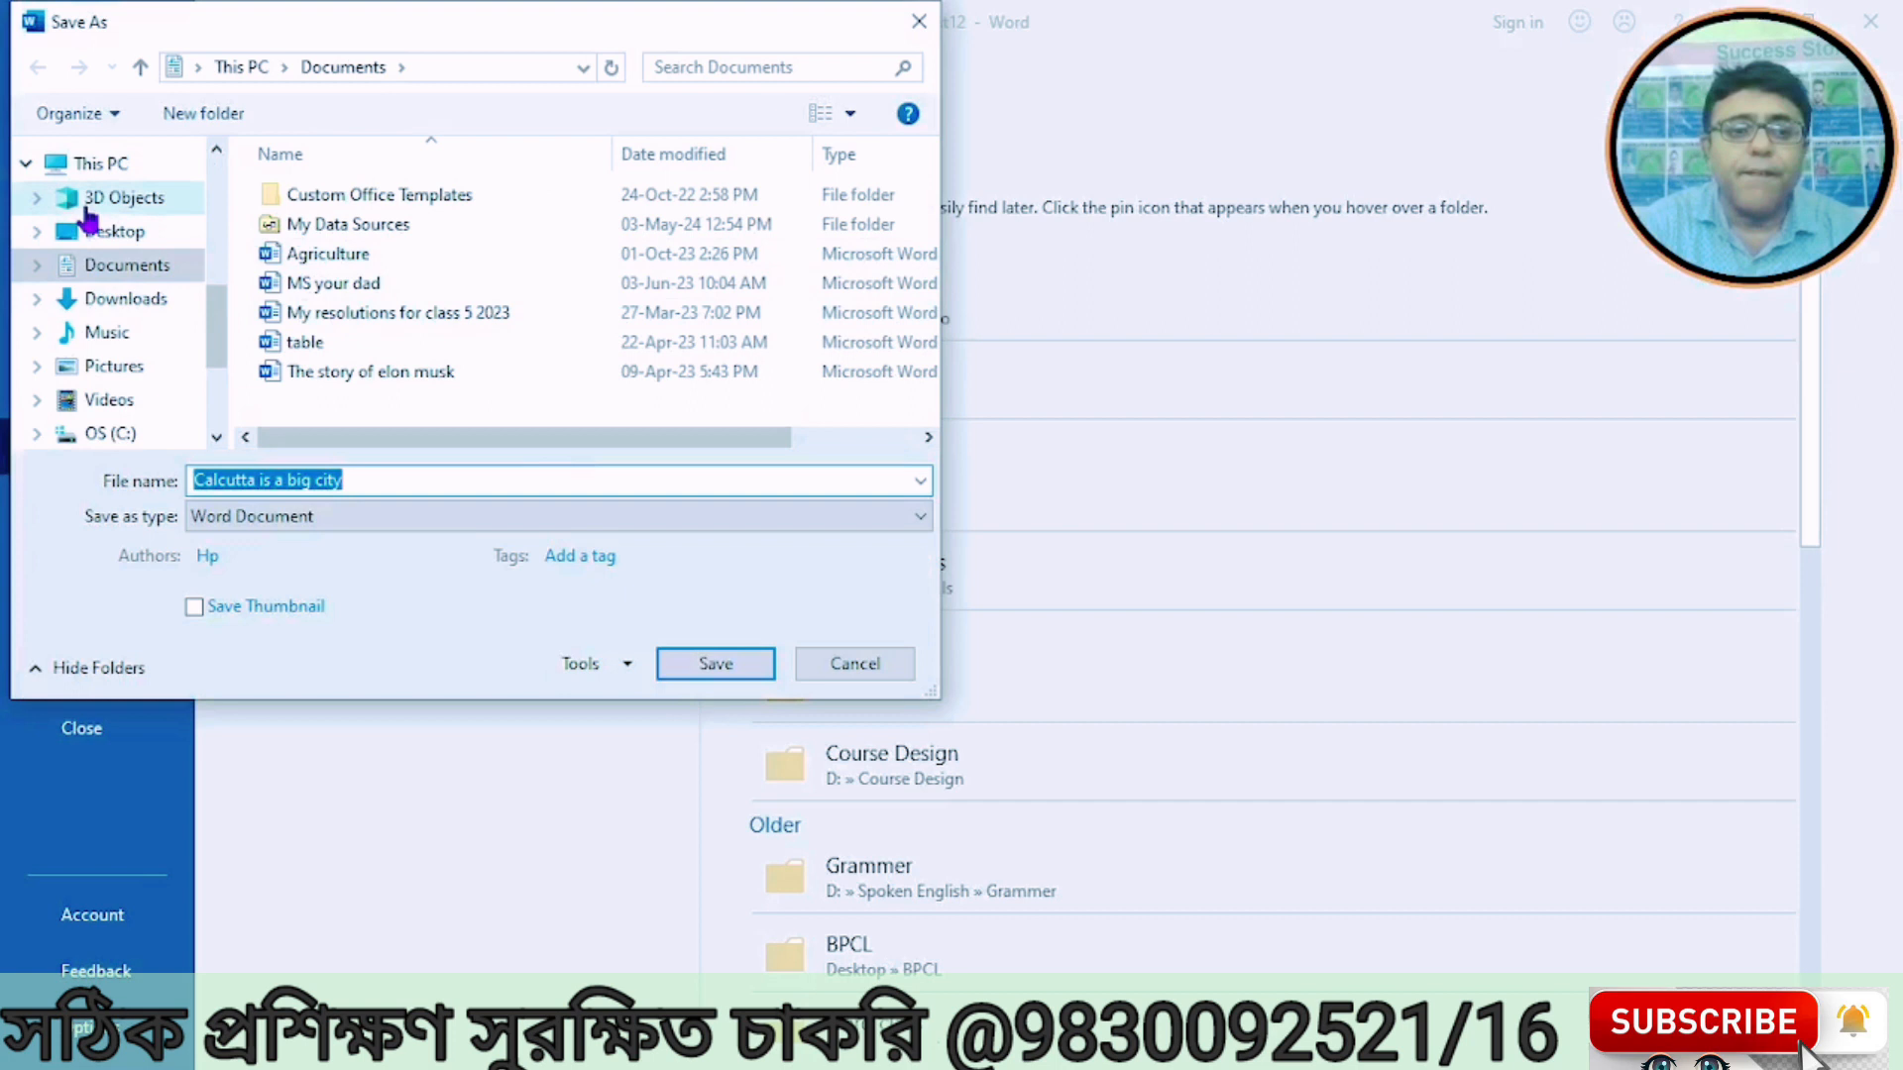
left_click(112, 236)
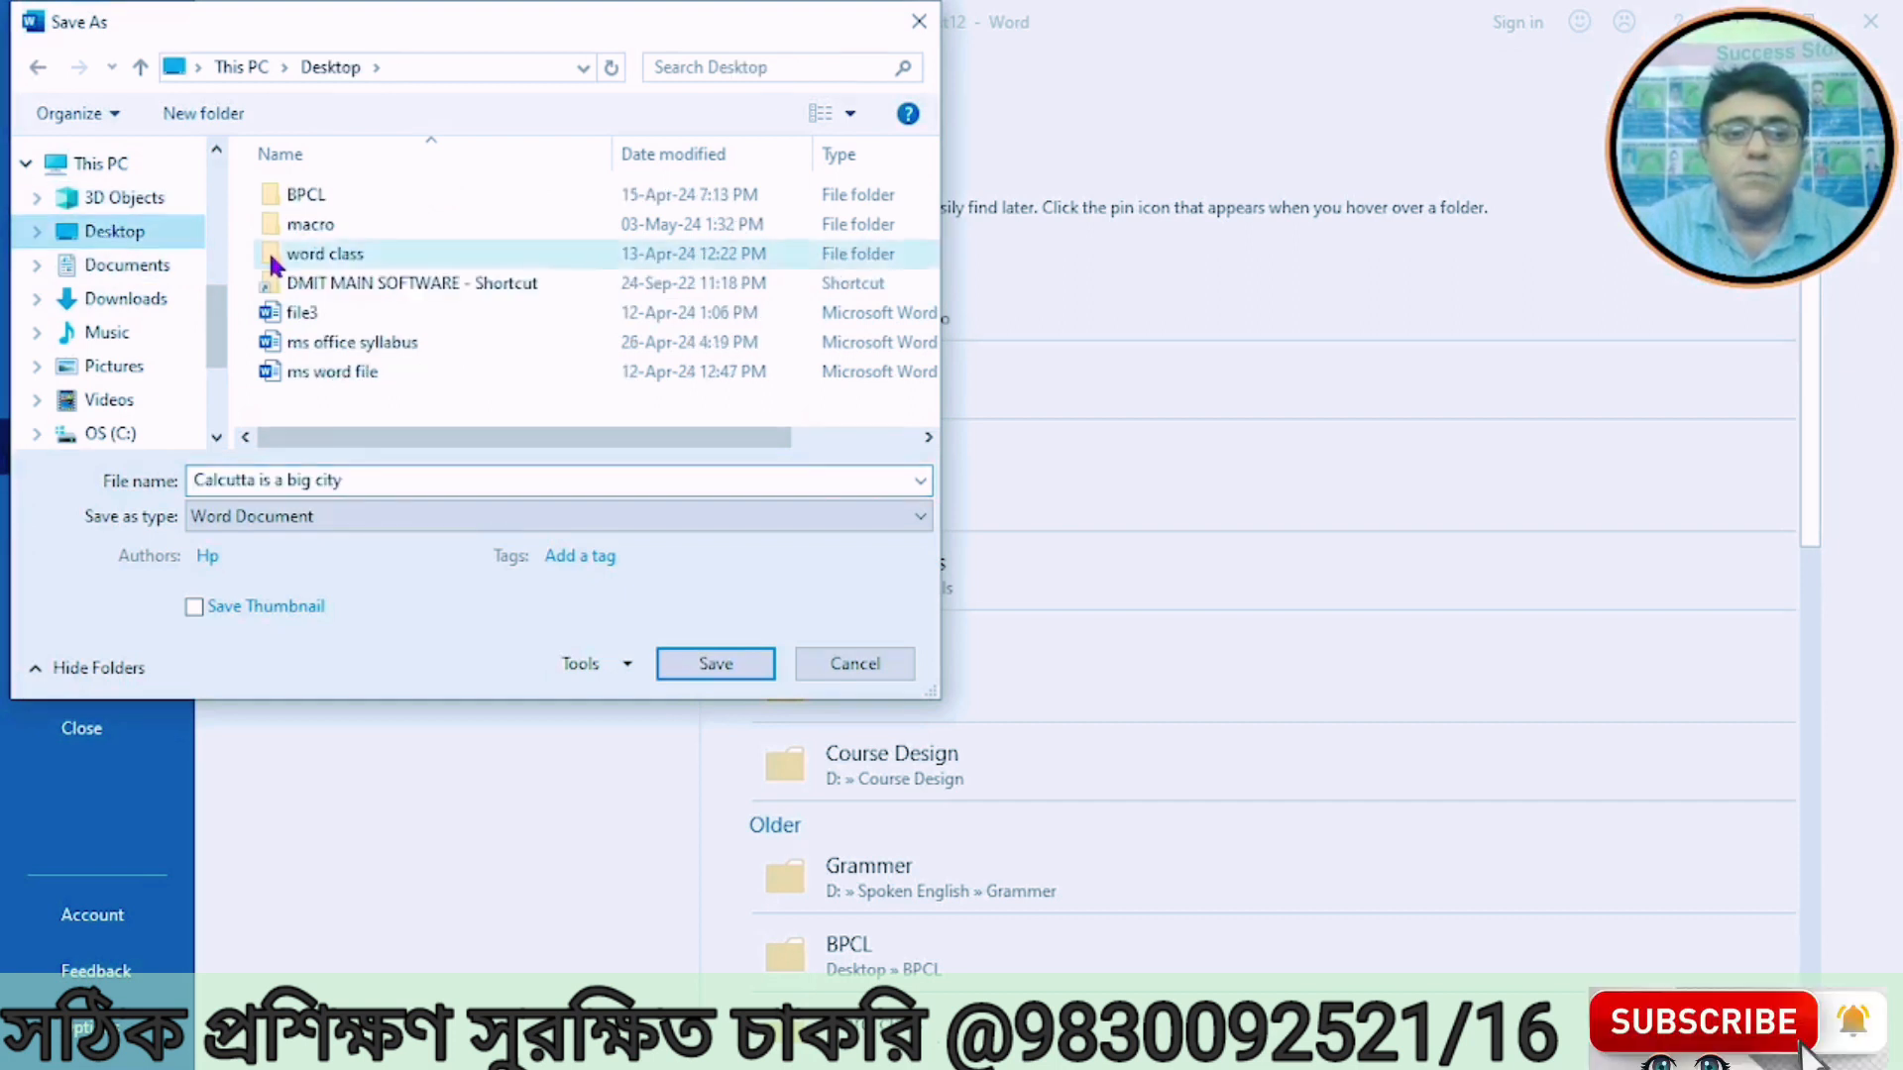
double_click(293, 228)
left_click(351, 481)
key("ctrl+a")
key("BackSpace")
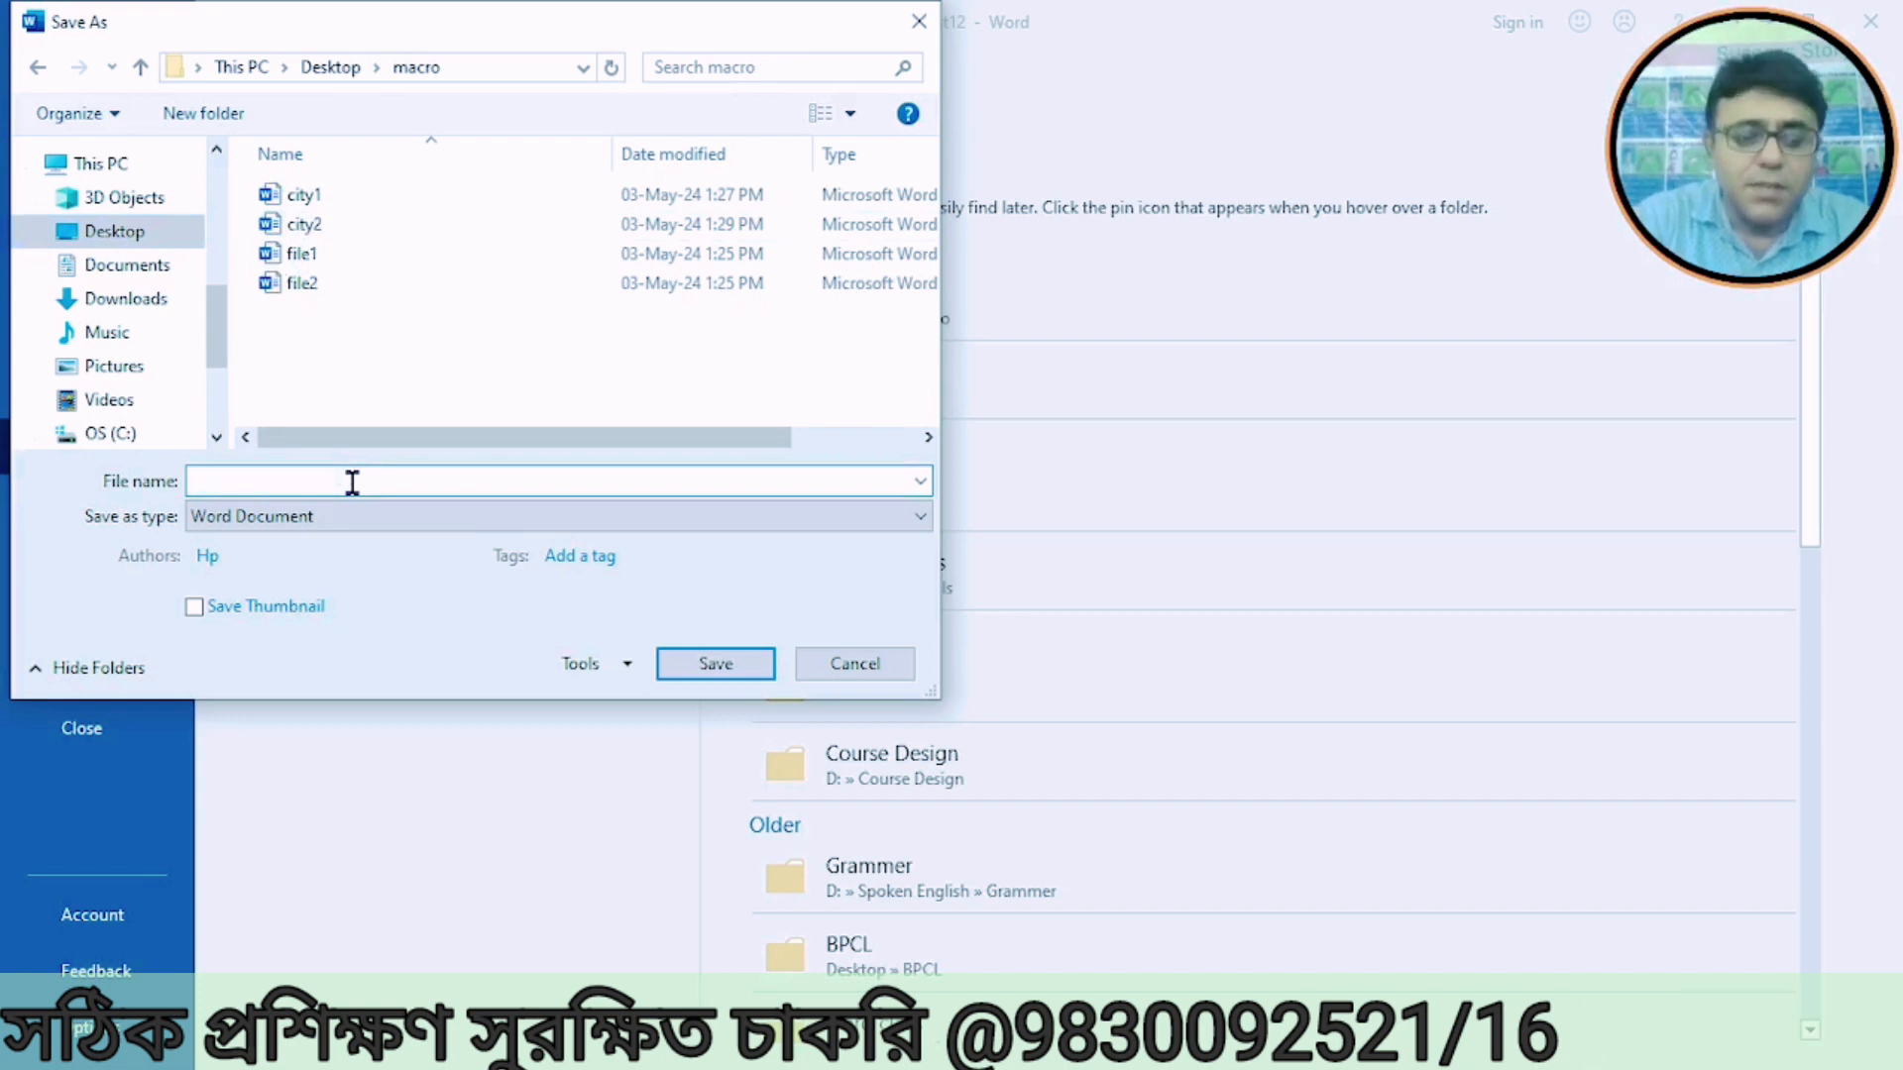
type("city3")
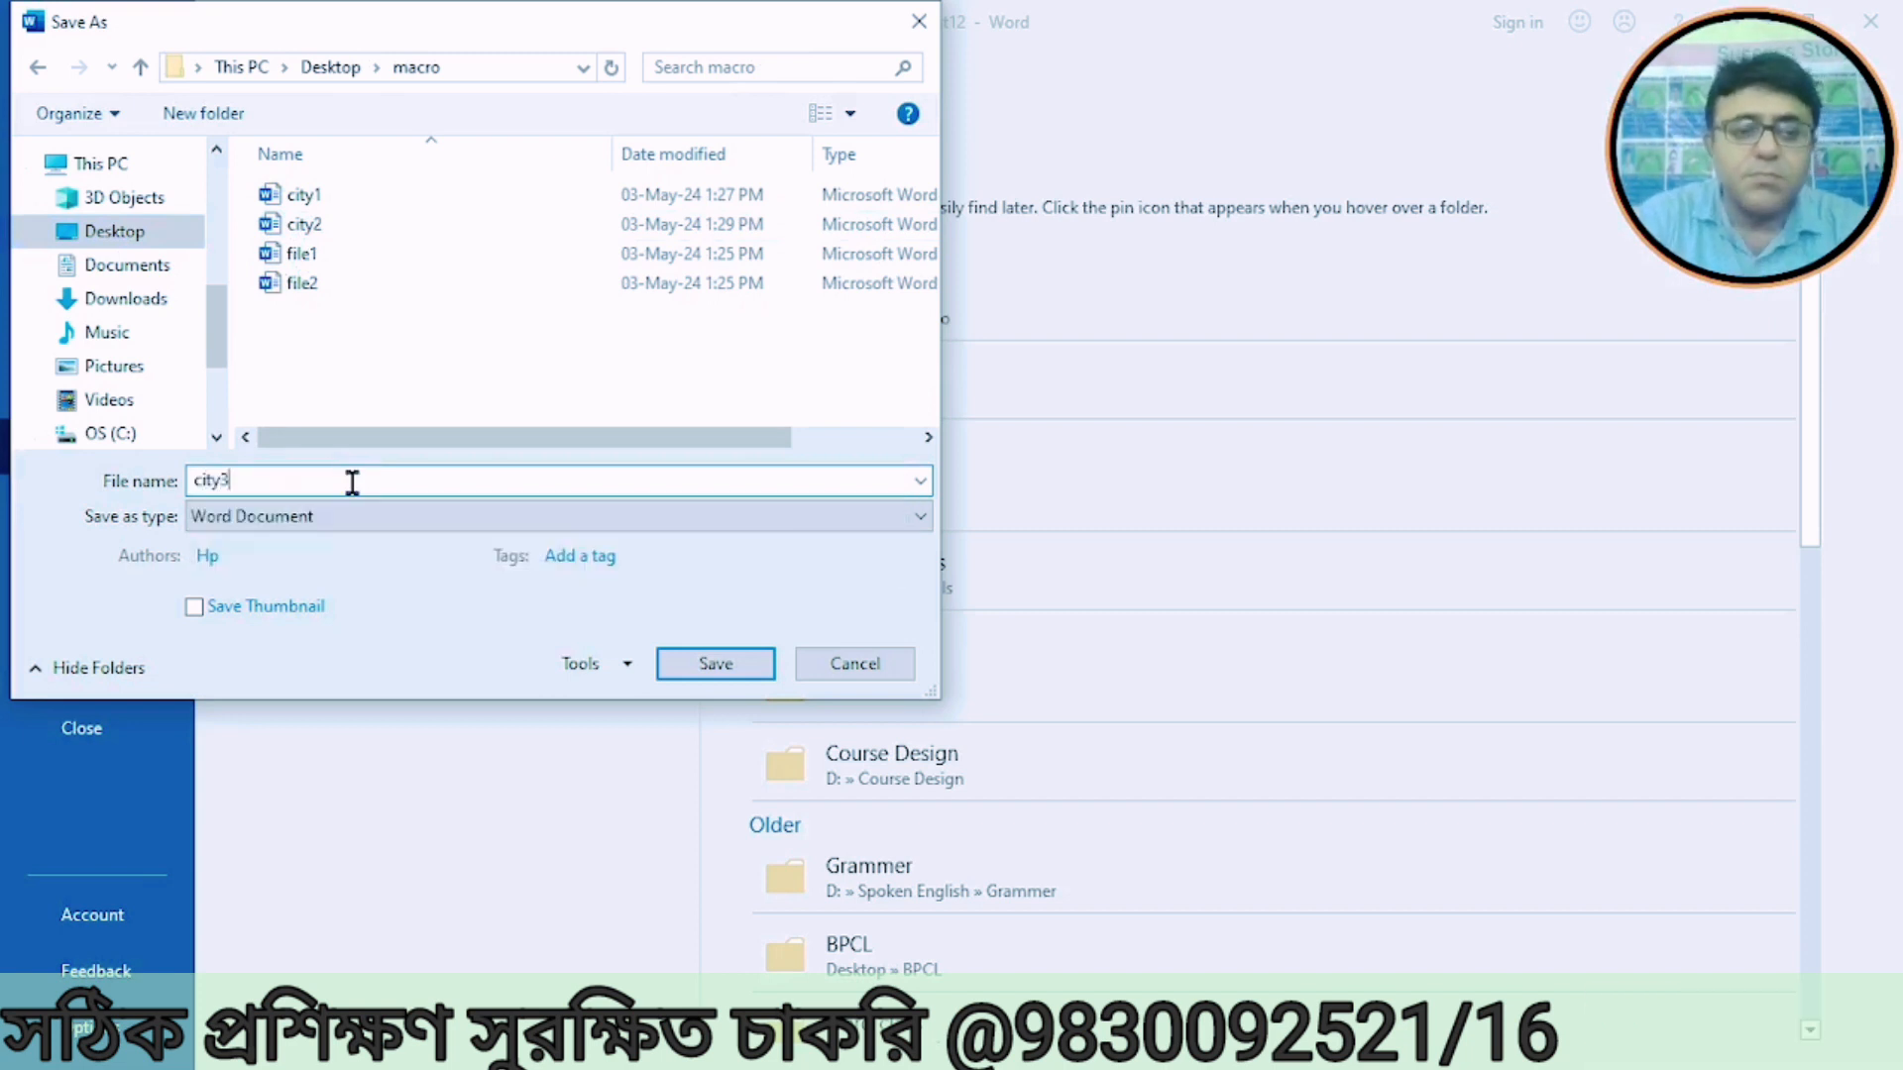
left_click(697, 666)
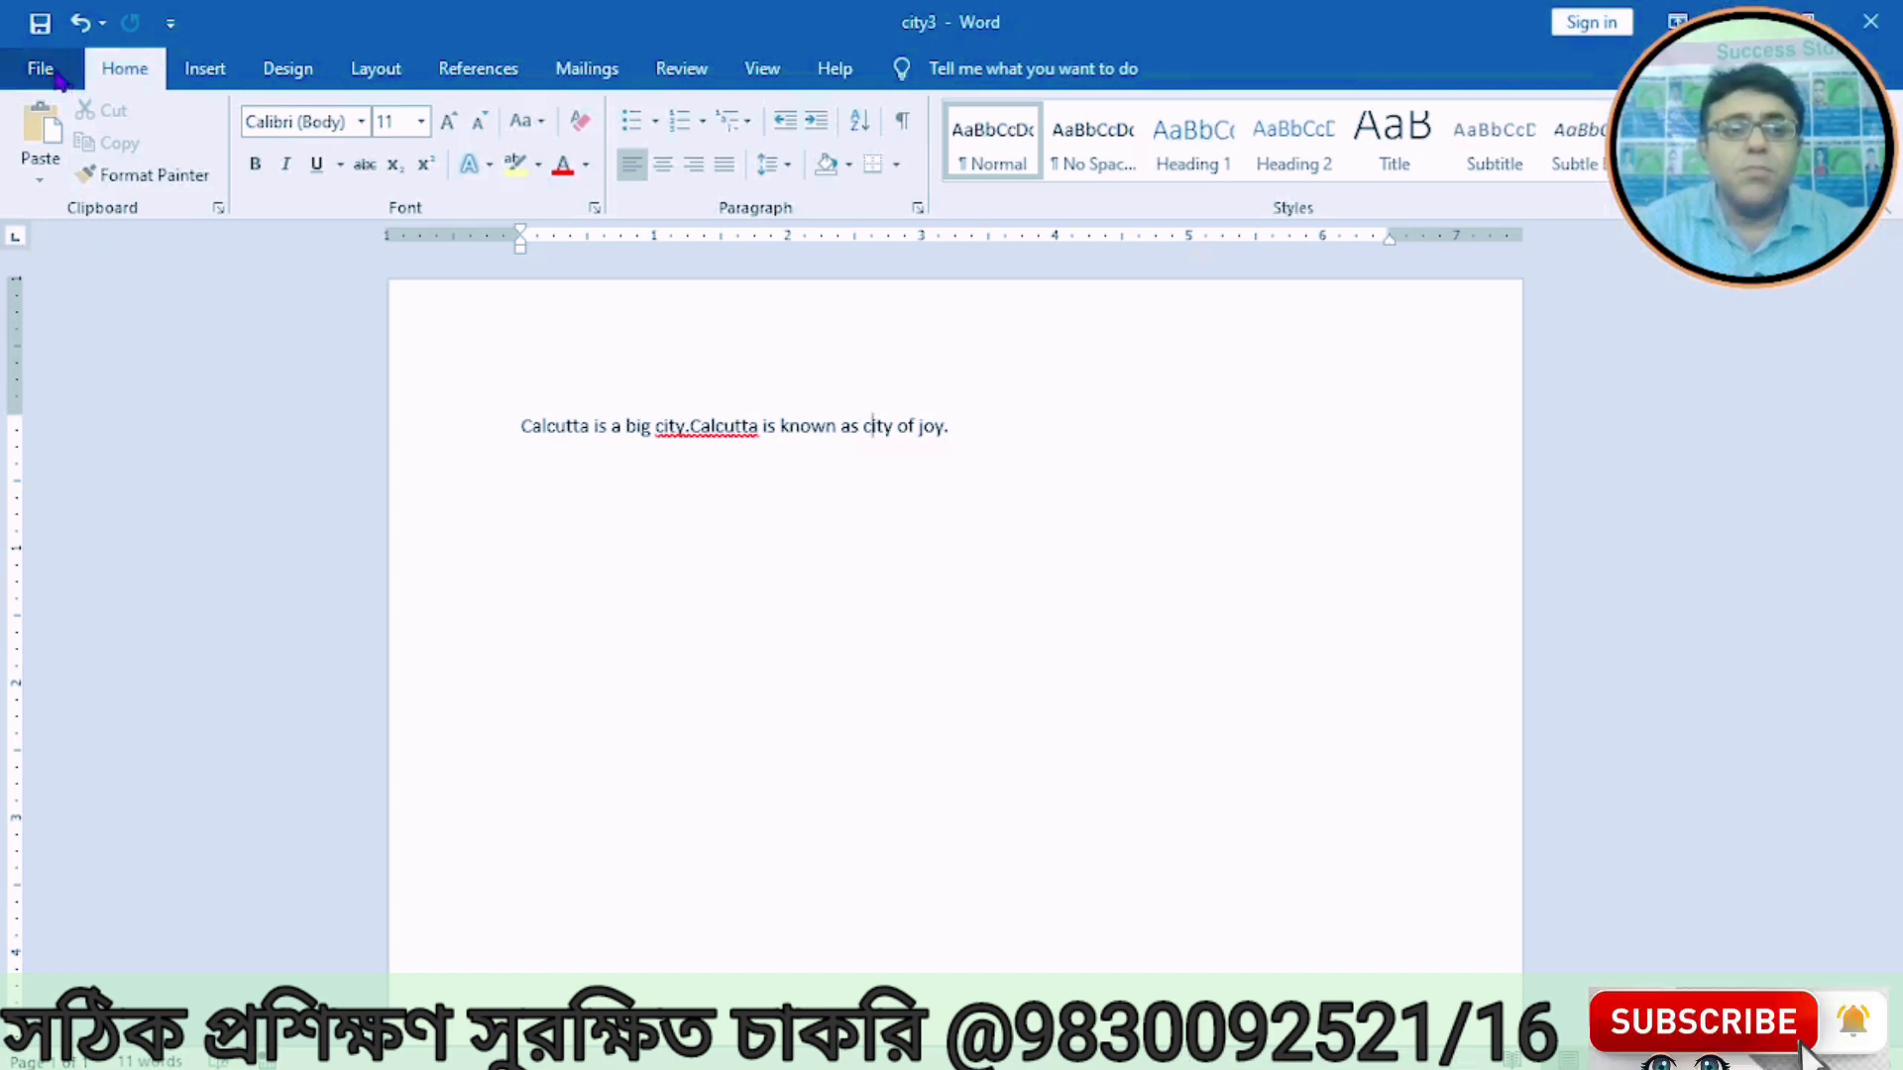
Step: Create another blank document and write "Calcutta is the capital of west Bengal.calcutta is situated is the eastern part of India."
left_click(57, 73)
left_click(80, 203)
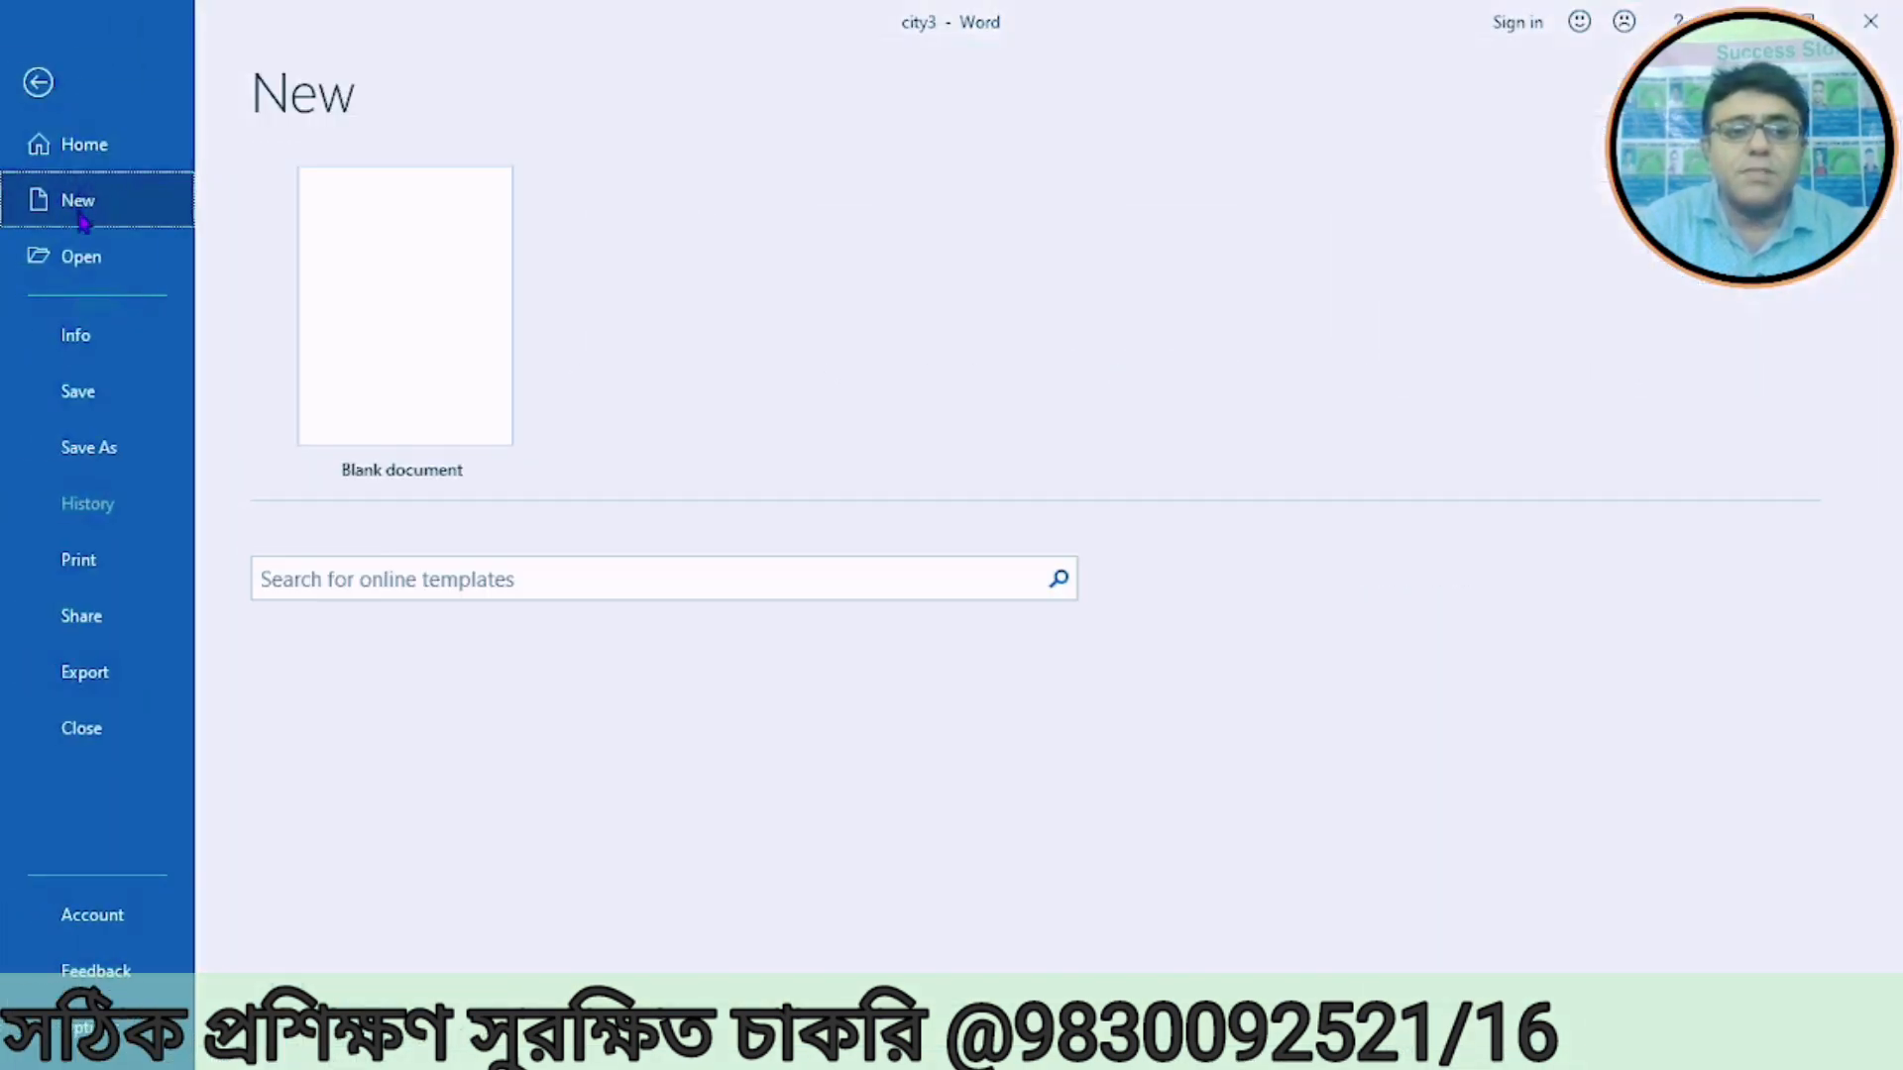
left_click(407, 323)
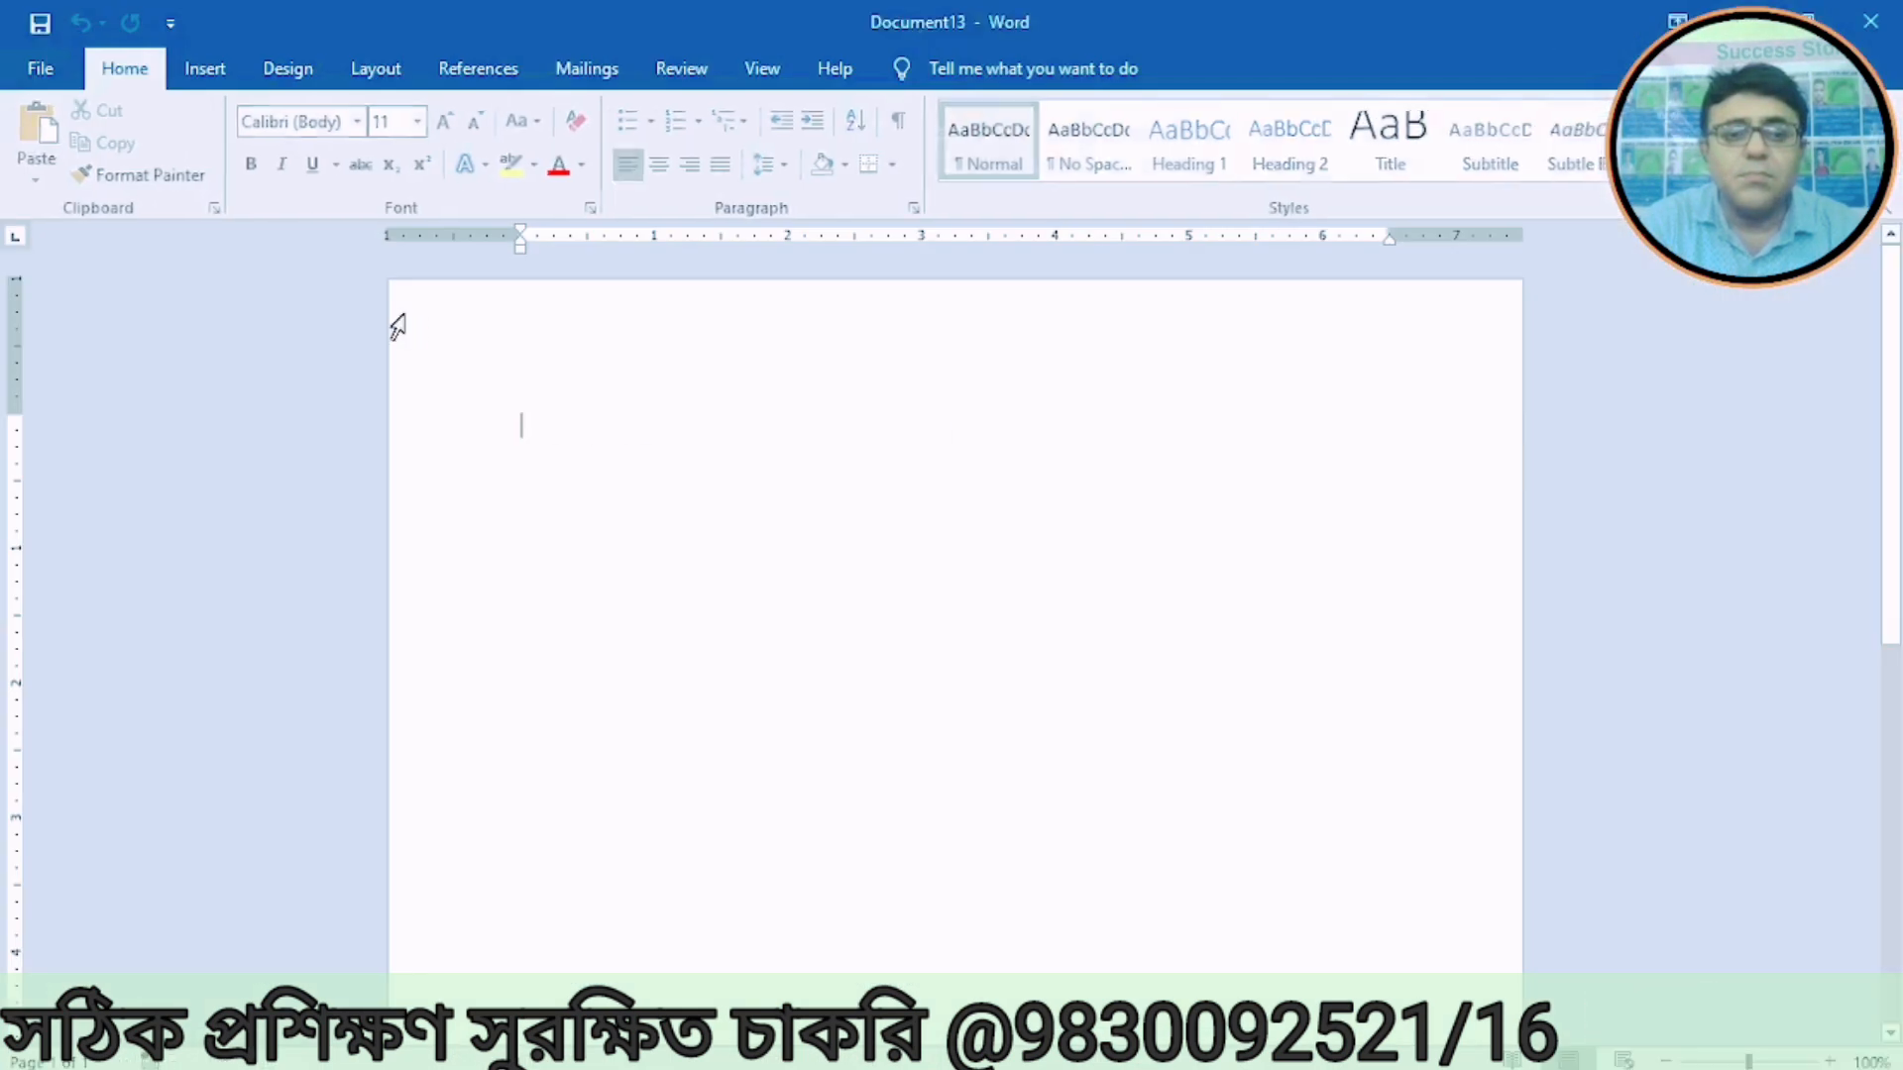
type("cl")
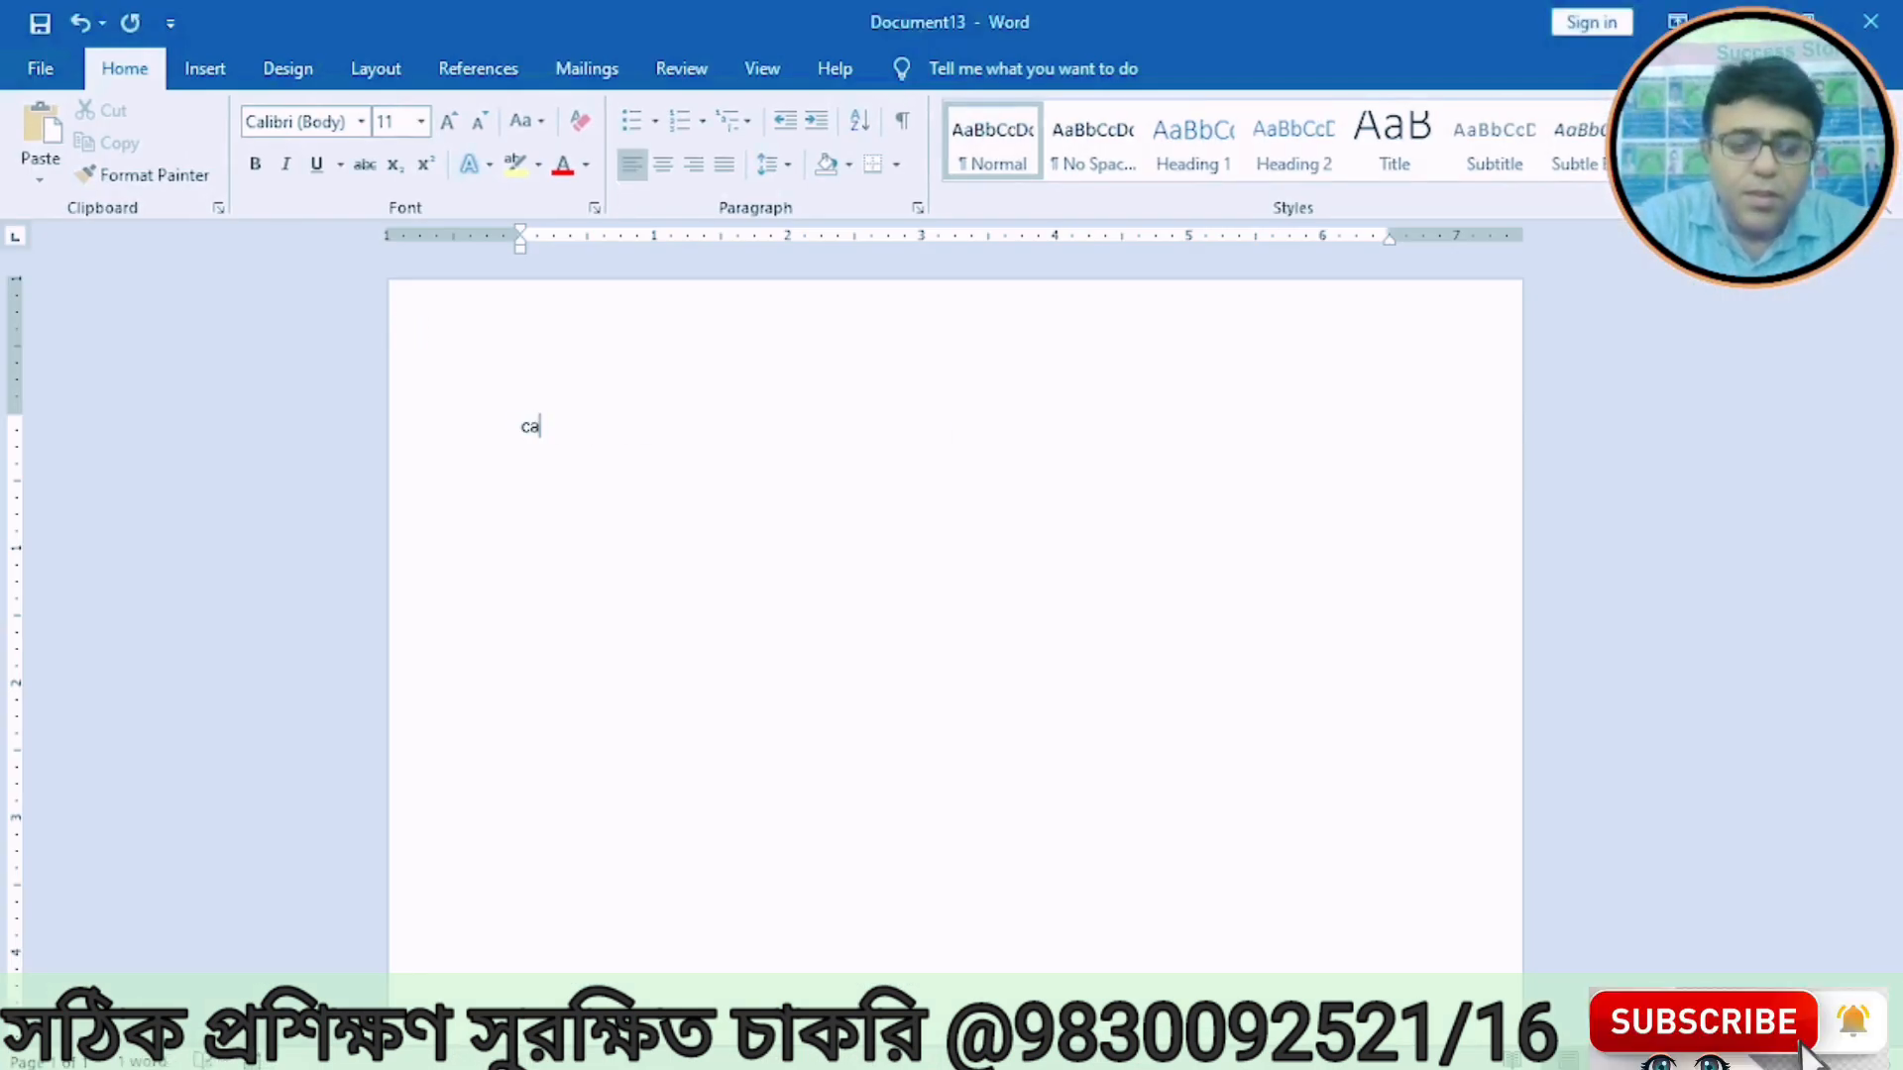
type("lcutta is the capital of west Bengal.")
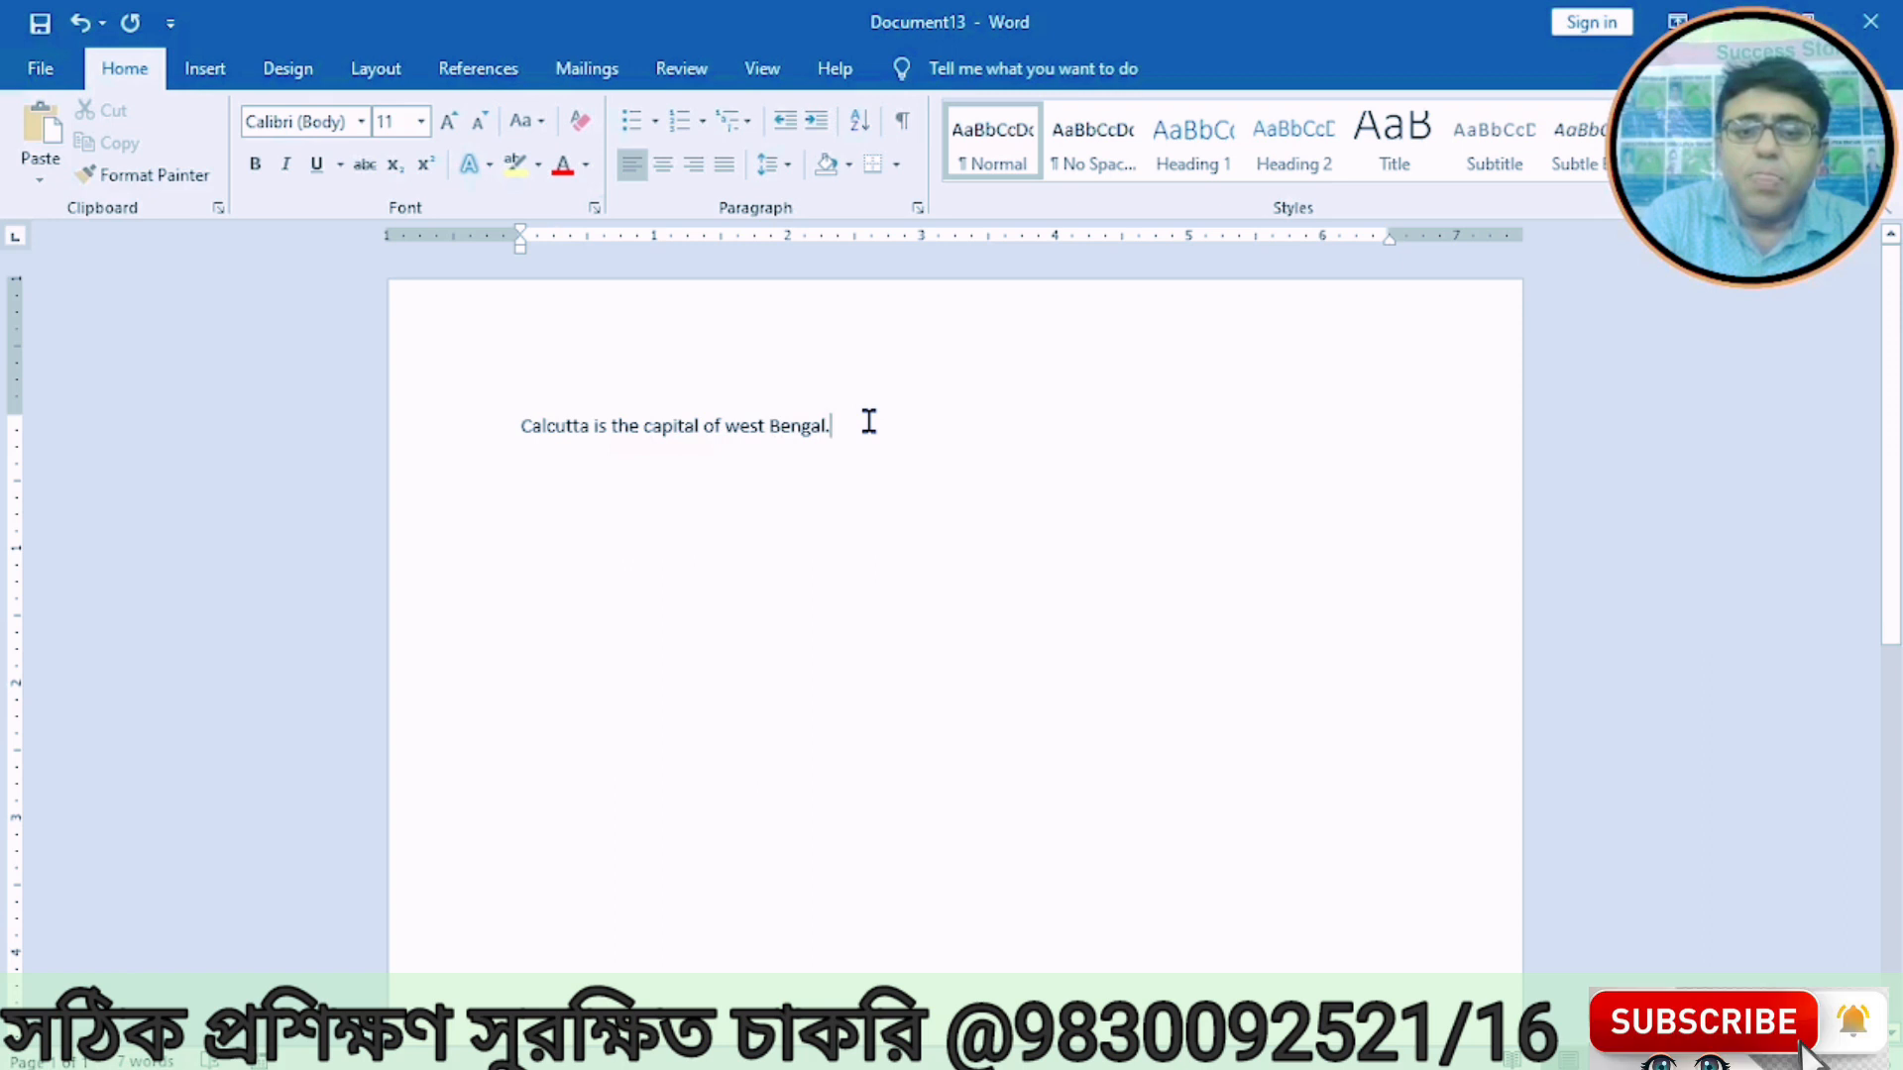
type("calcutta is situated is the eastern part")
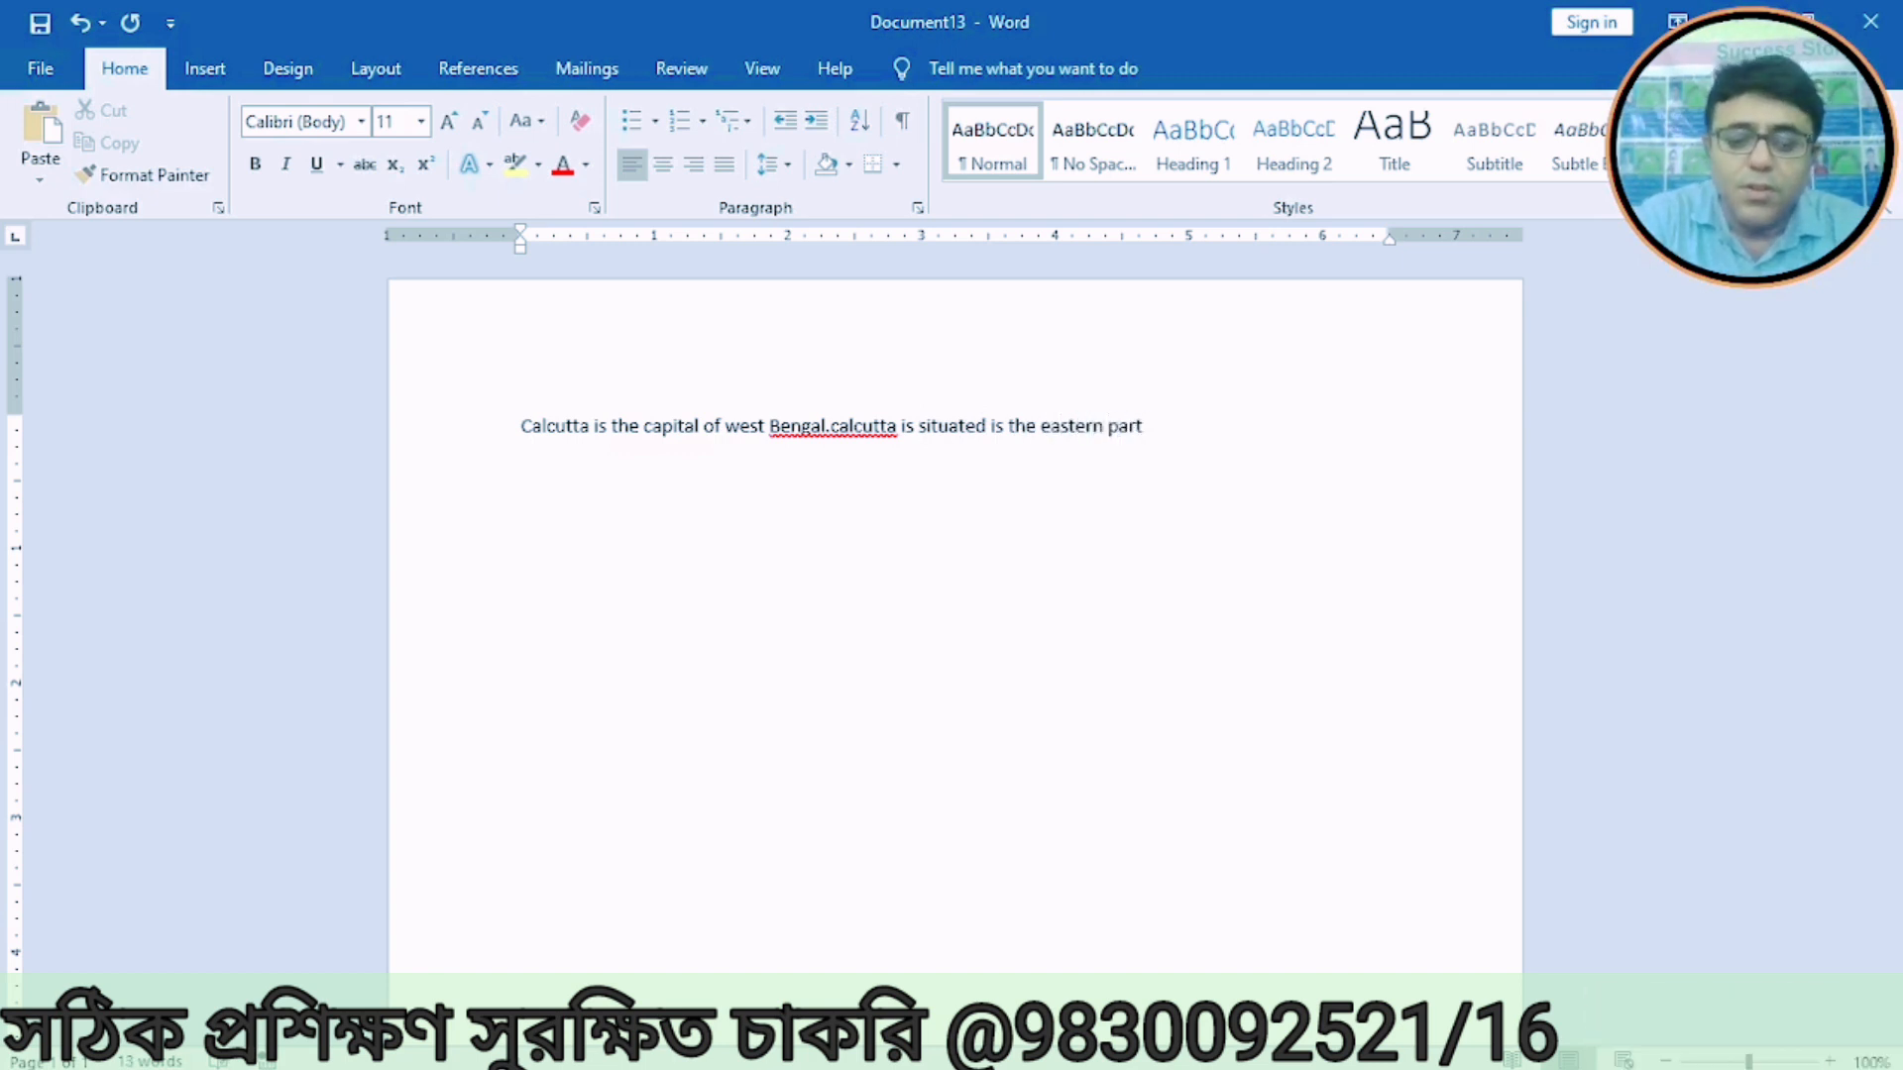
type("f ml")
type("ndioa")
key("BackSpace")
key("BackSpace")
key("BackSpace")
type("ndia")
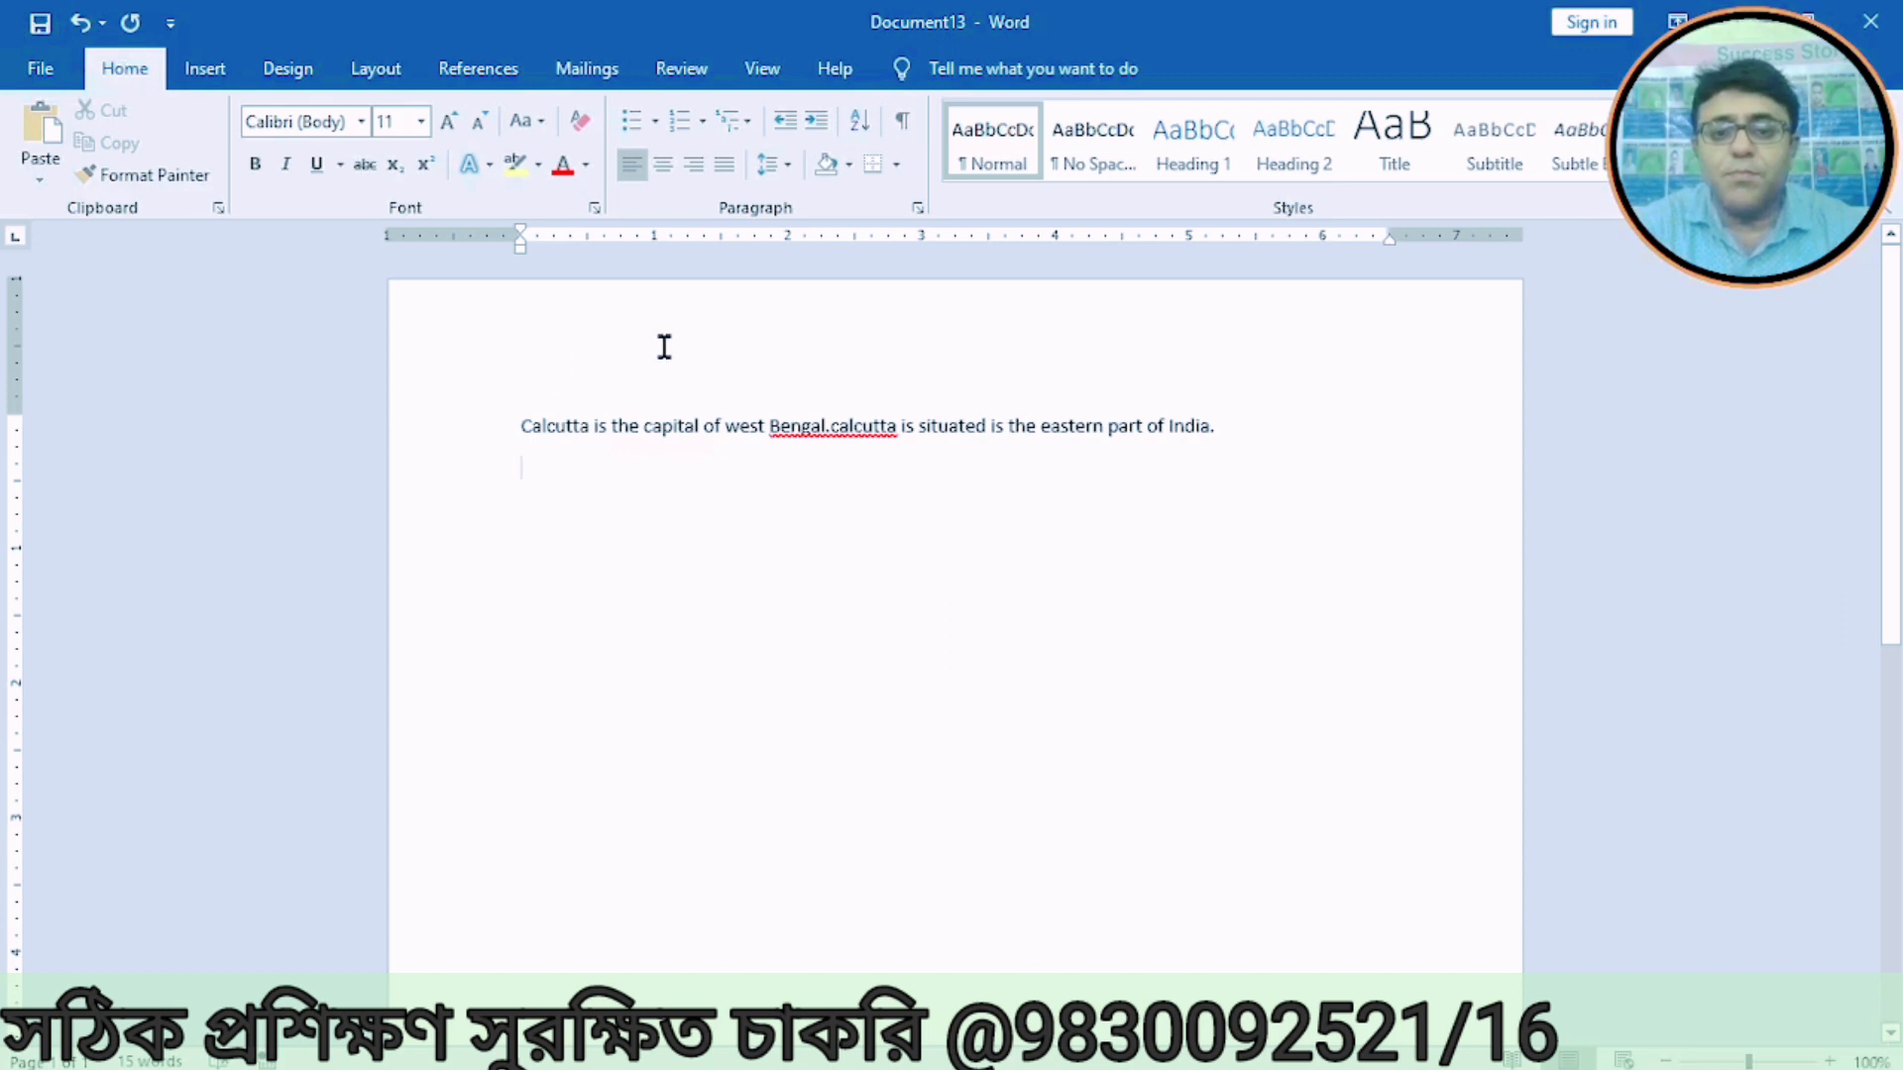
Step: Capitalise the first word of the second sentence as "Calcutta" and separate it from the preceding full stop with a space
left_click(839, 436)
key("BackSpace")
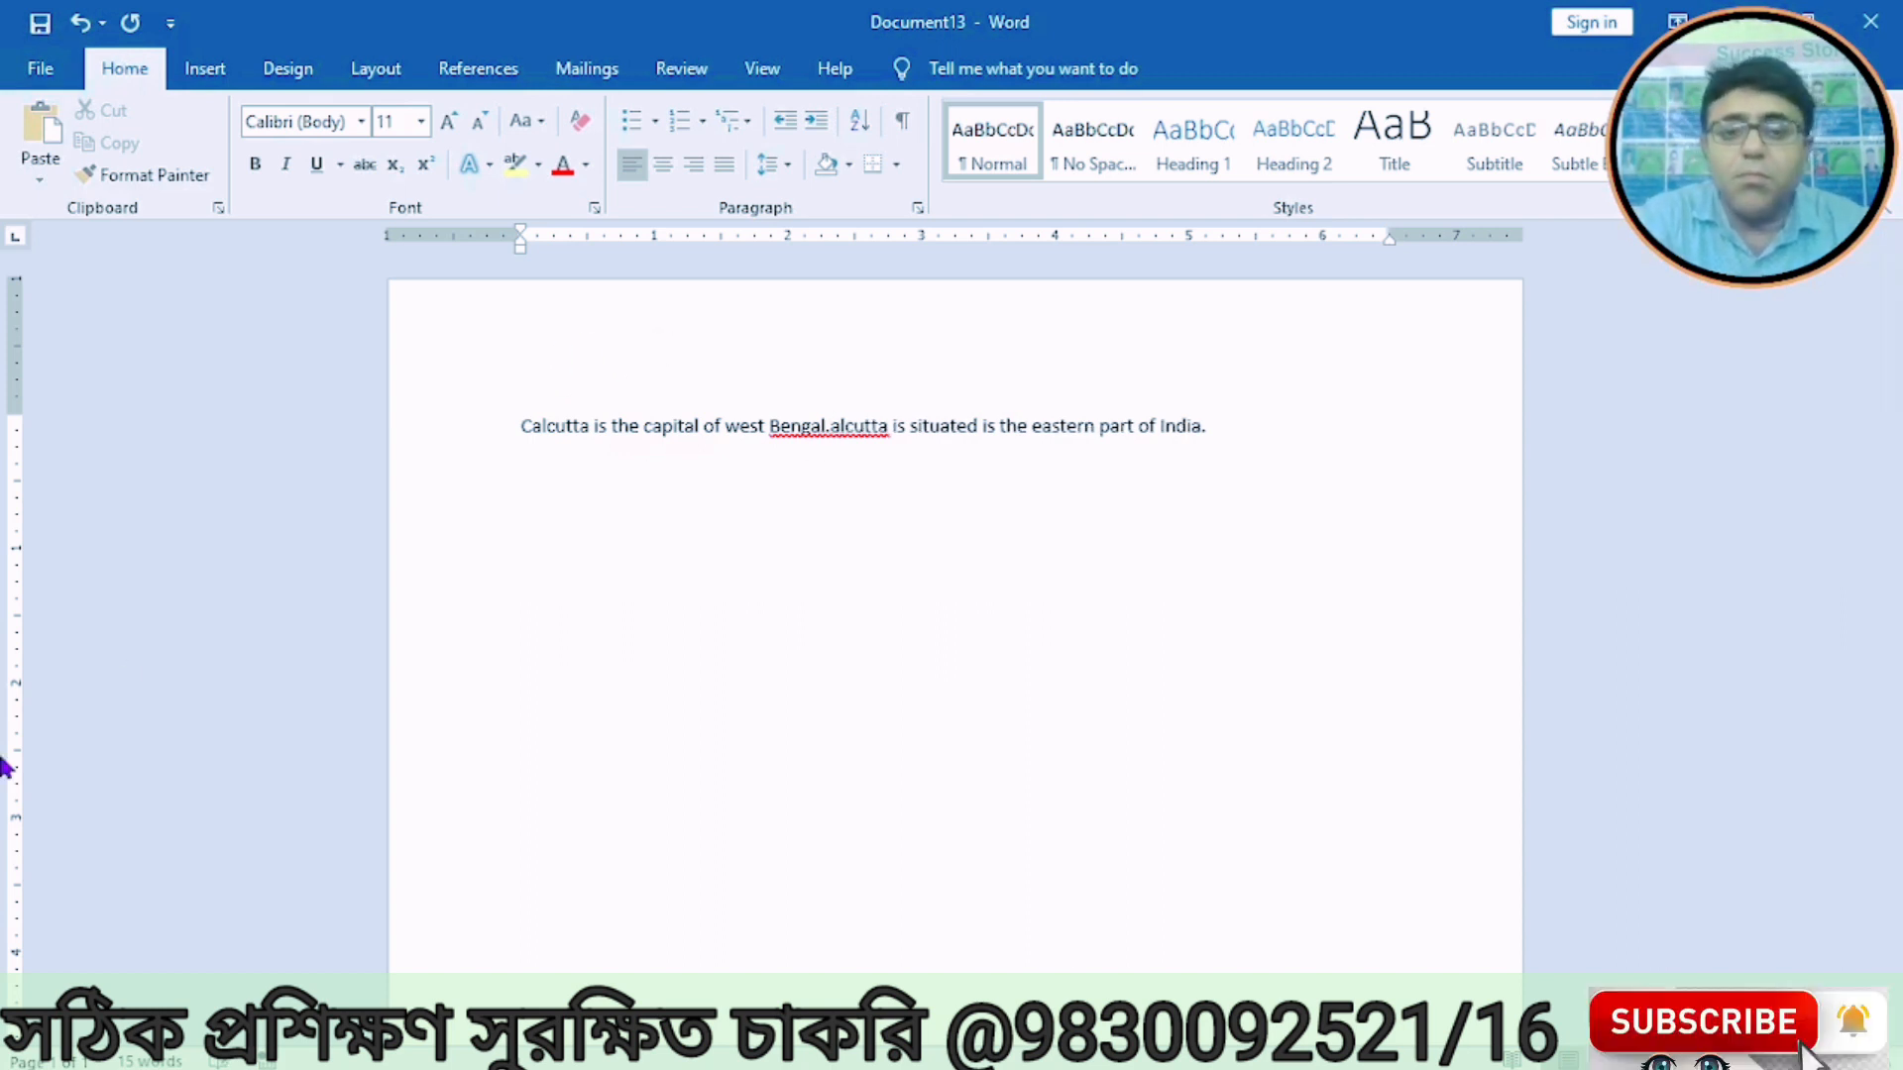
type("C")
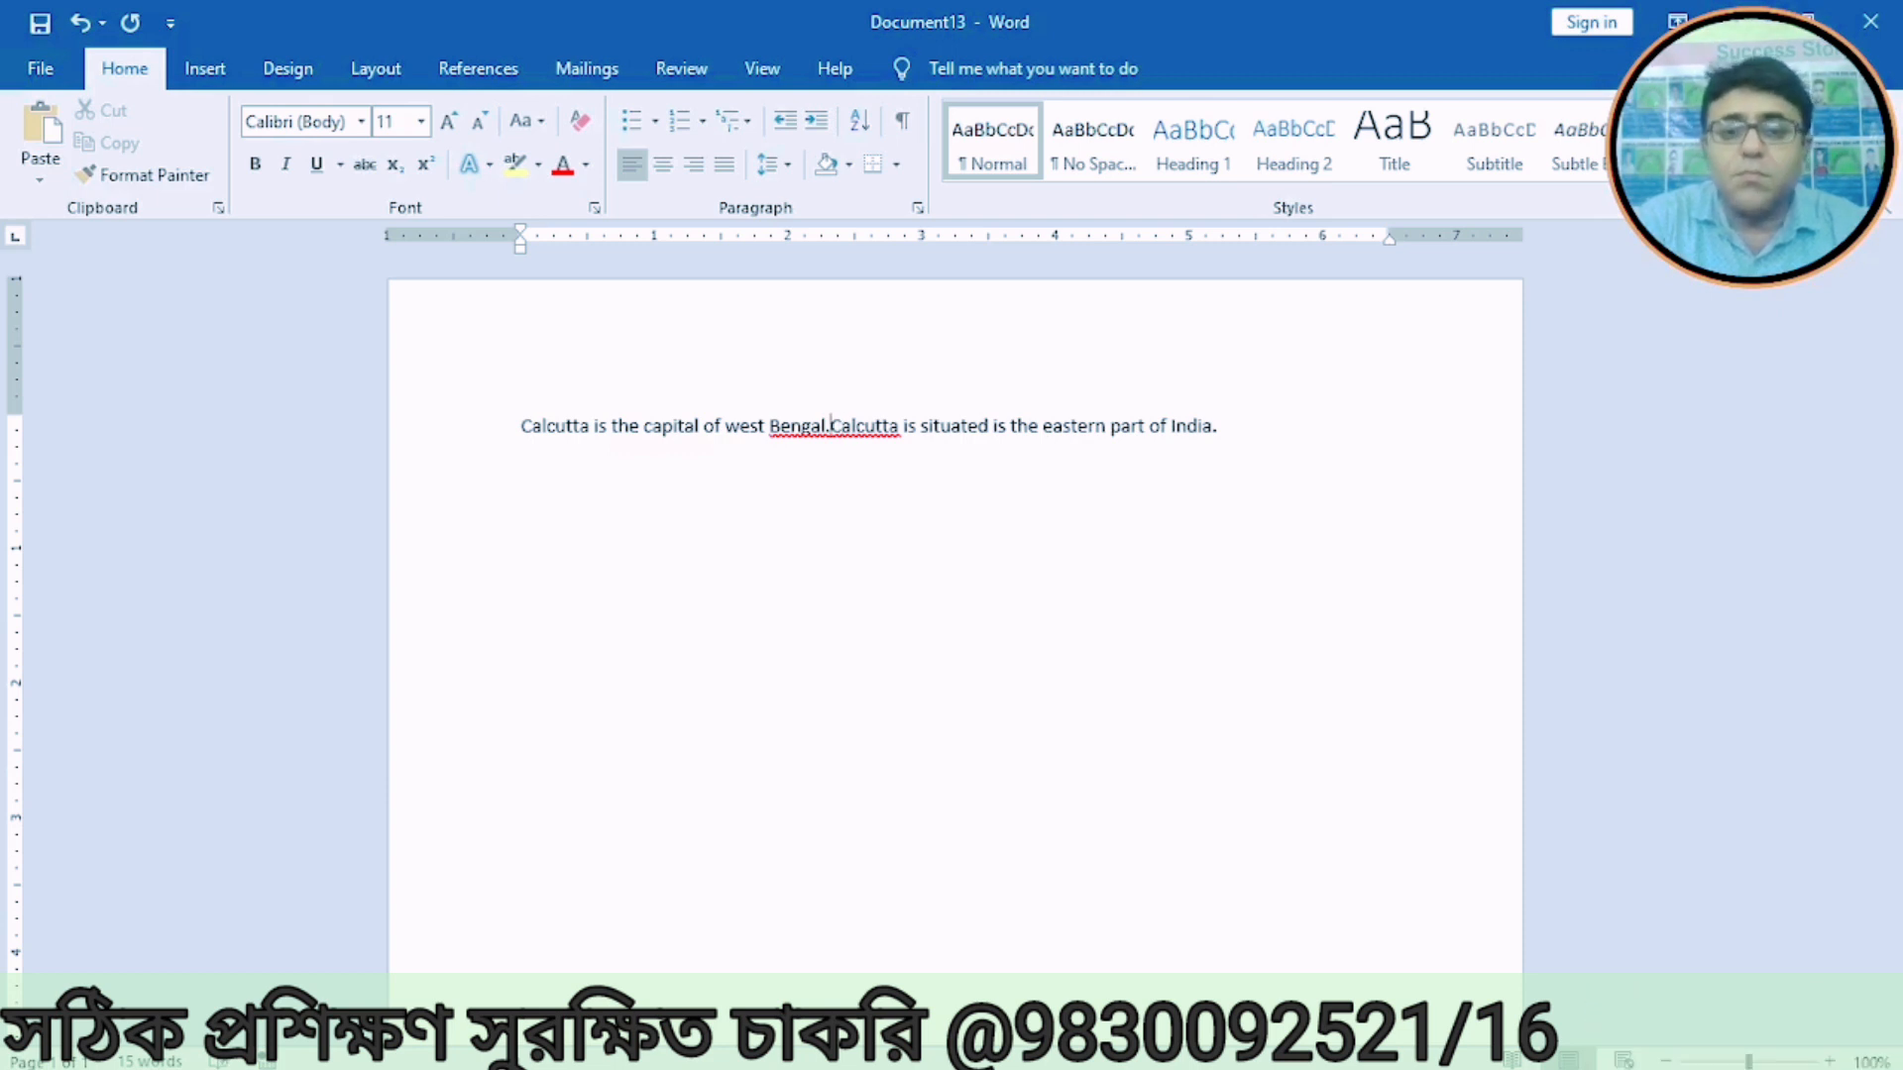
Step: Save the document about the capital of west Bengal as city4 in the Desktop's macro folder
left_click(40, 68)
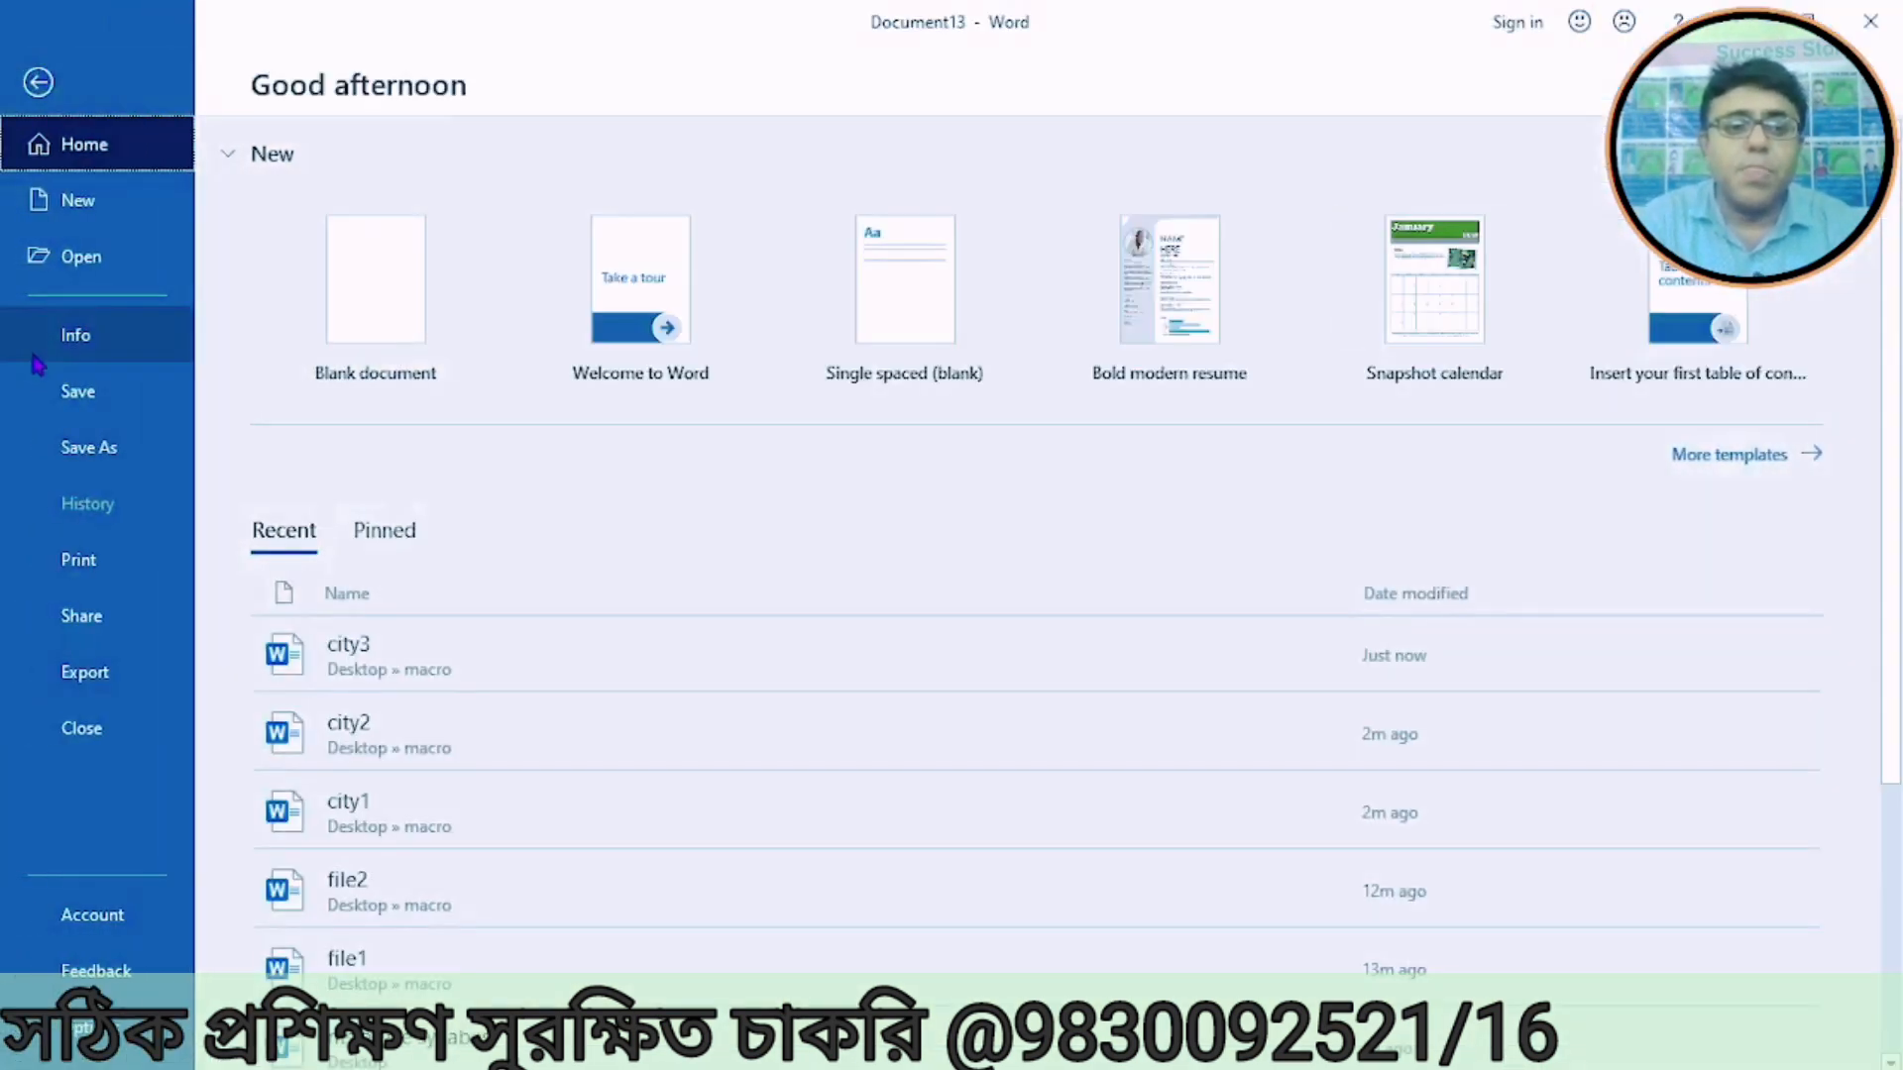
left_click(75, 447)
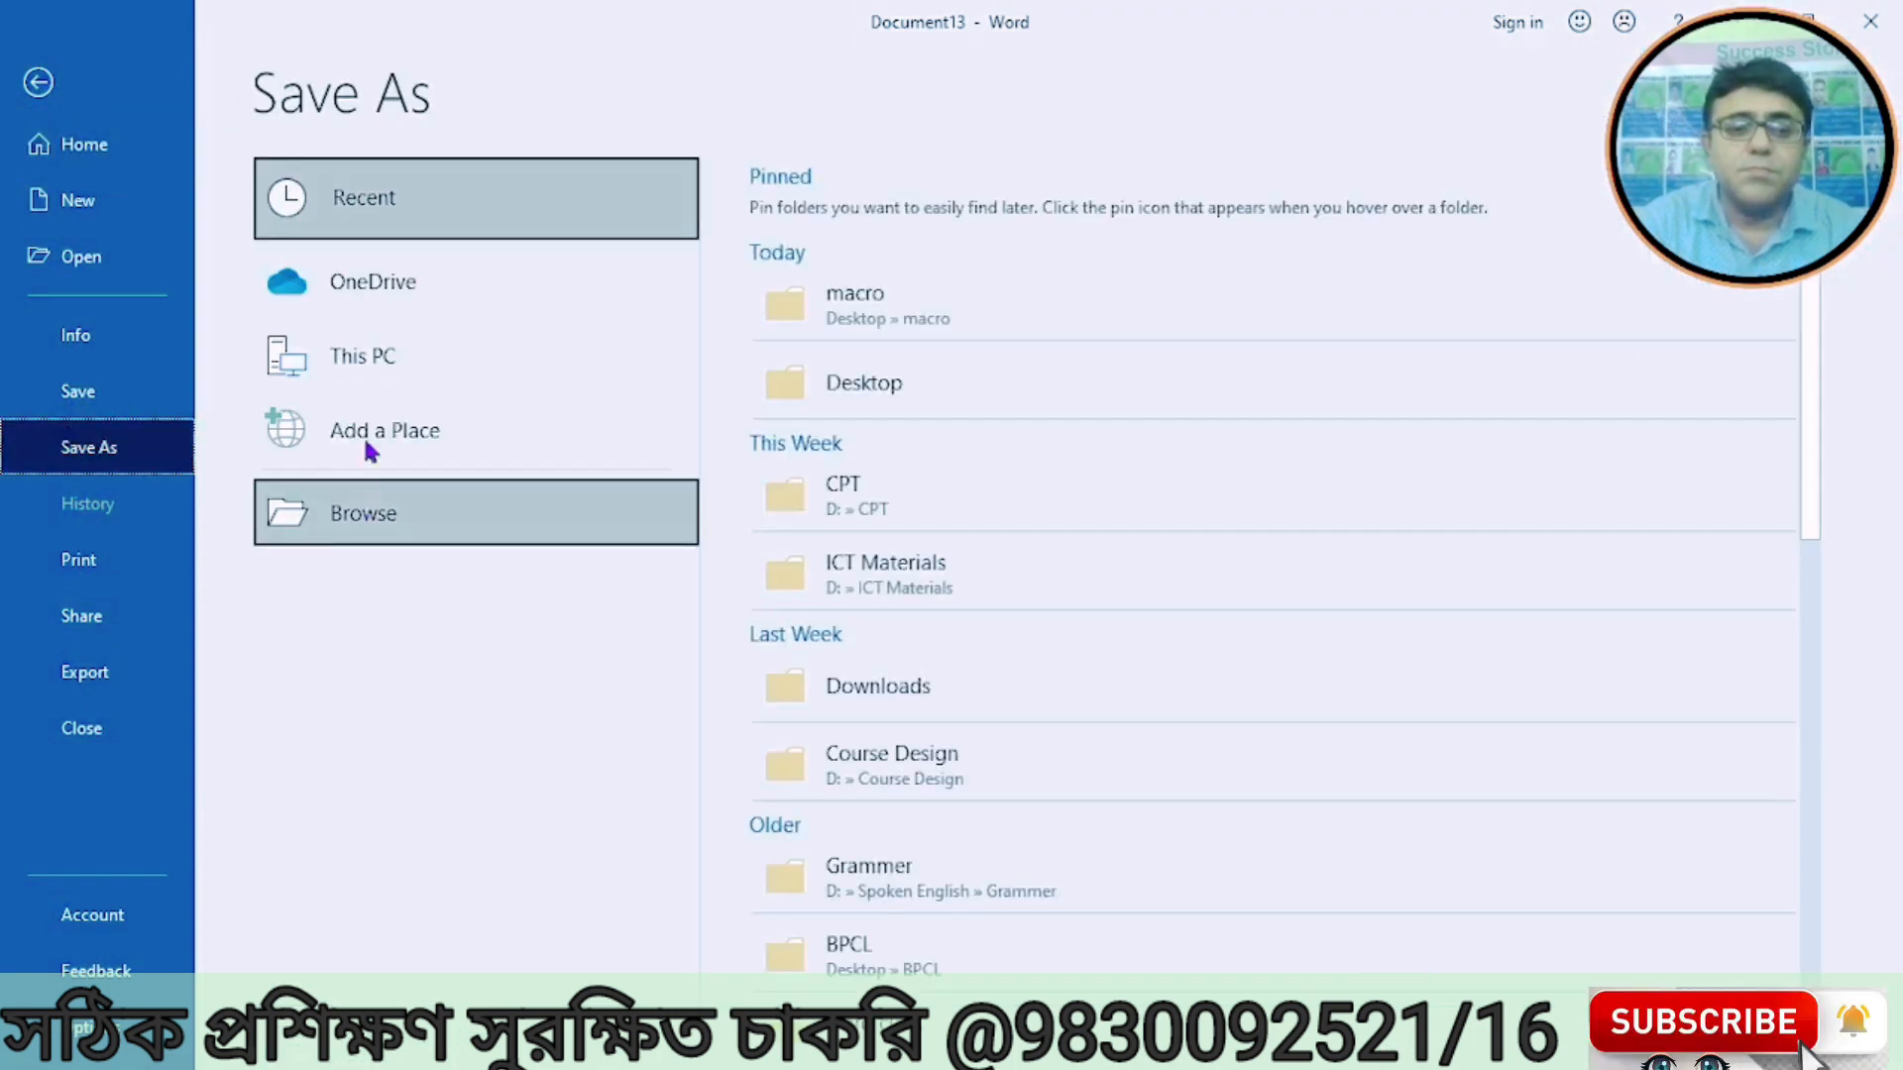
left_click(369, 347)
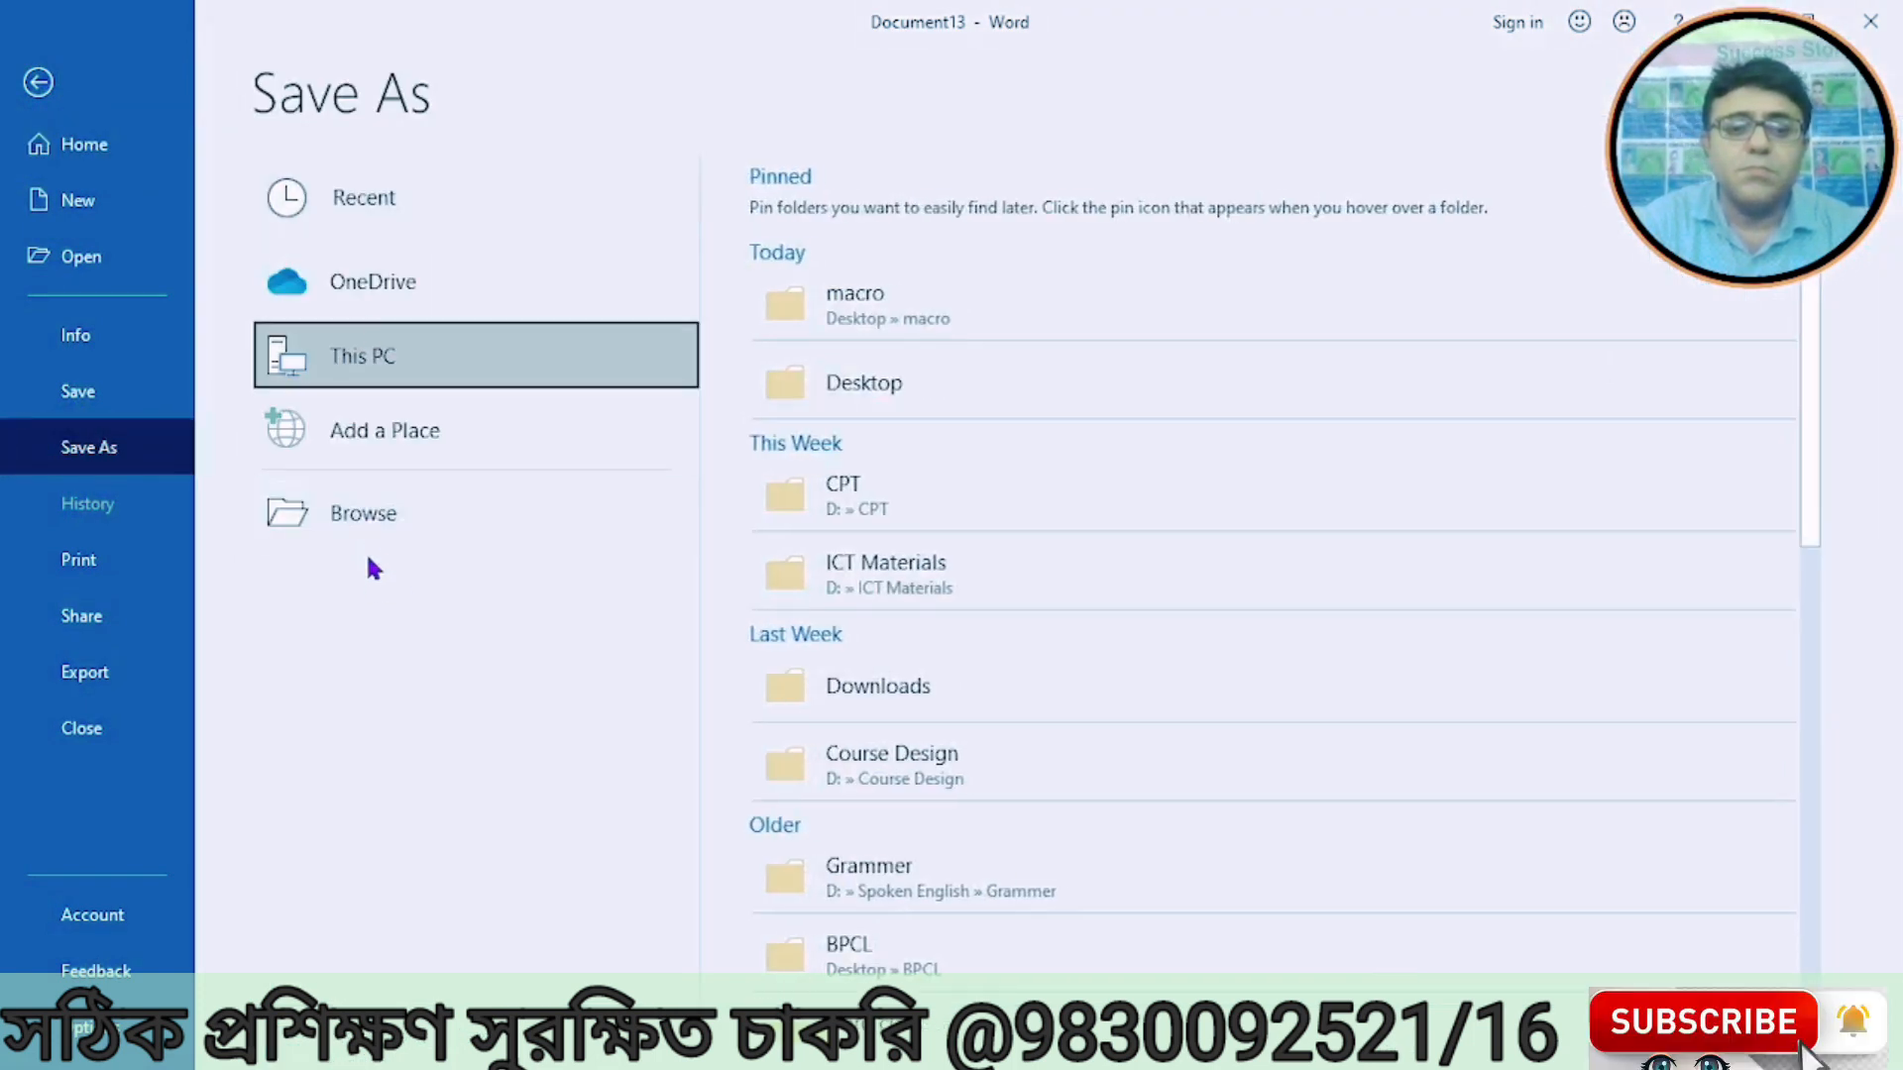
left_click(841, 294)
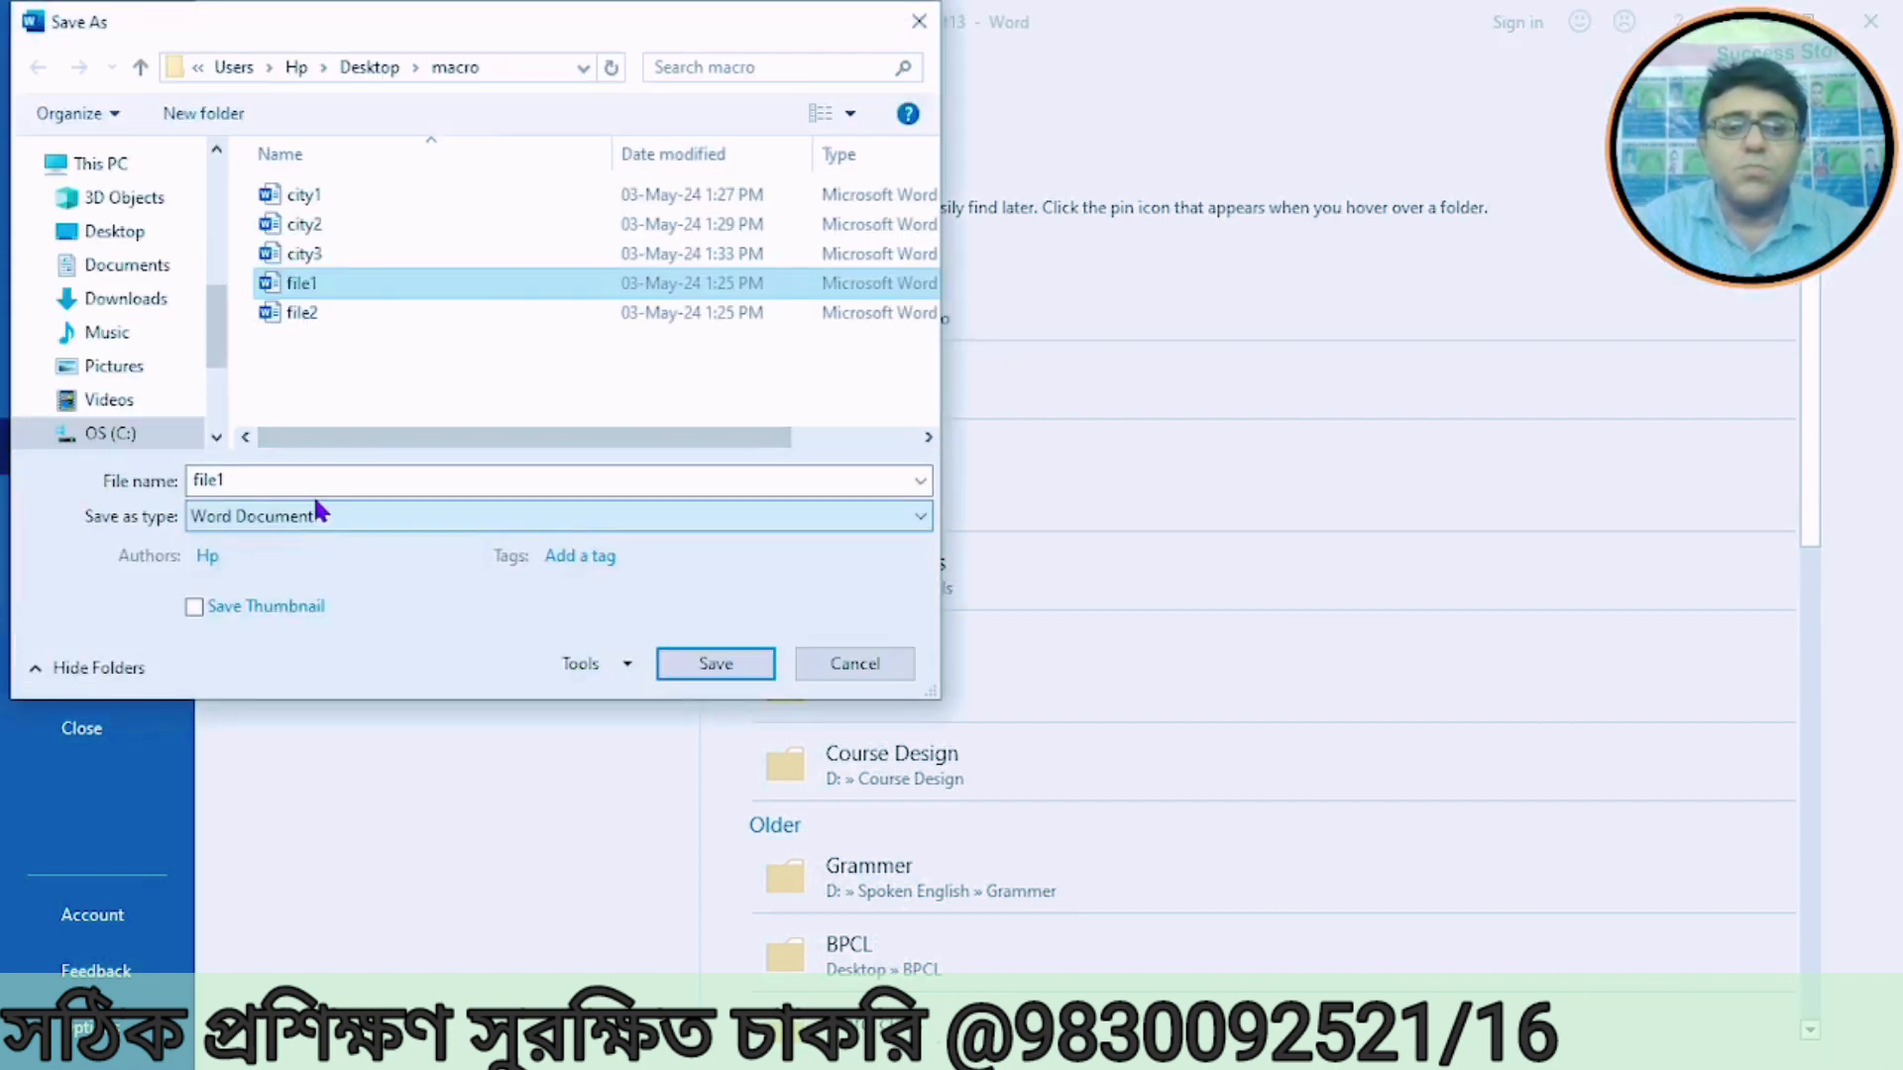
double_click(315, 480)
type("CIR")
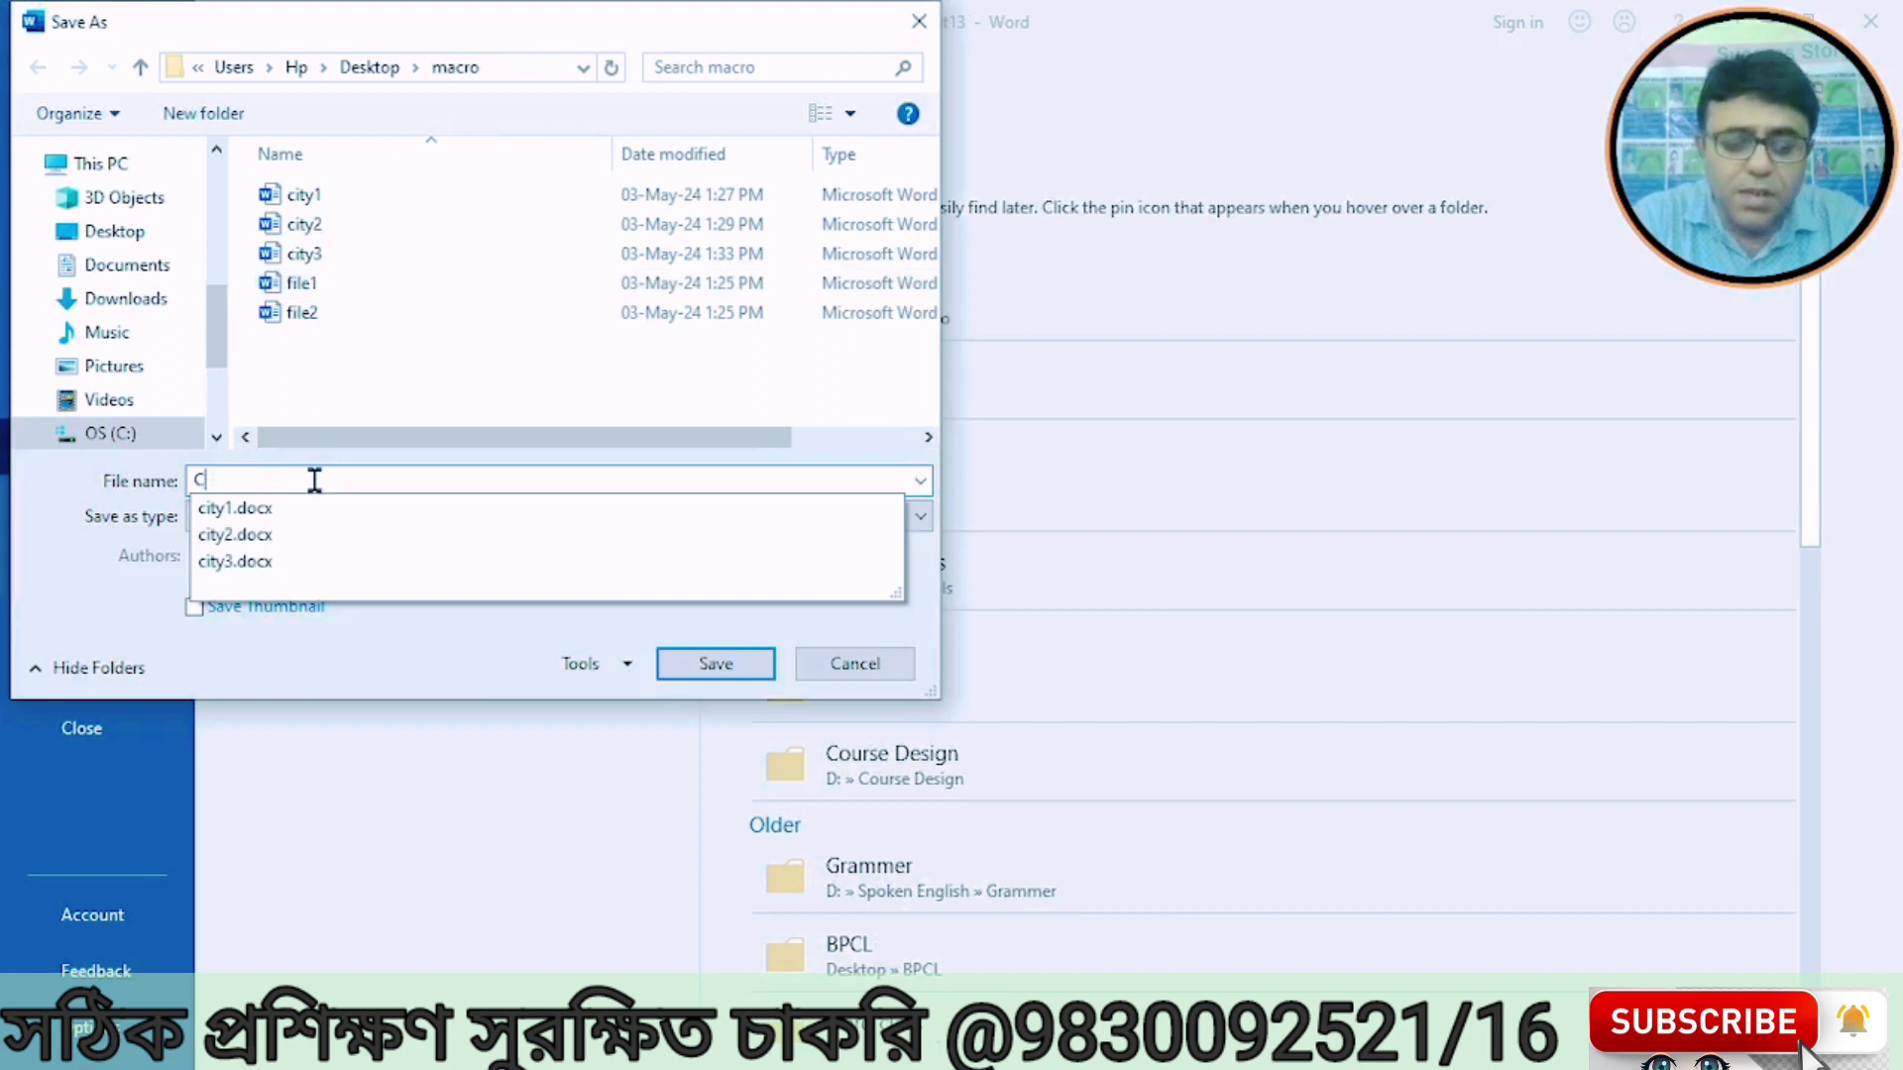
key("BackSpace")
key("BackSpace")
key("BackSpace")
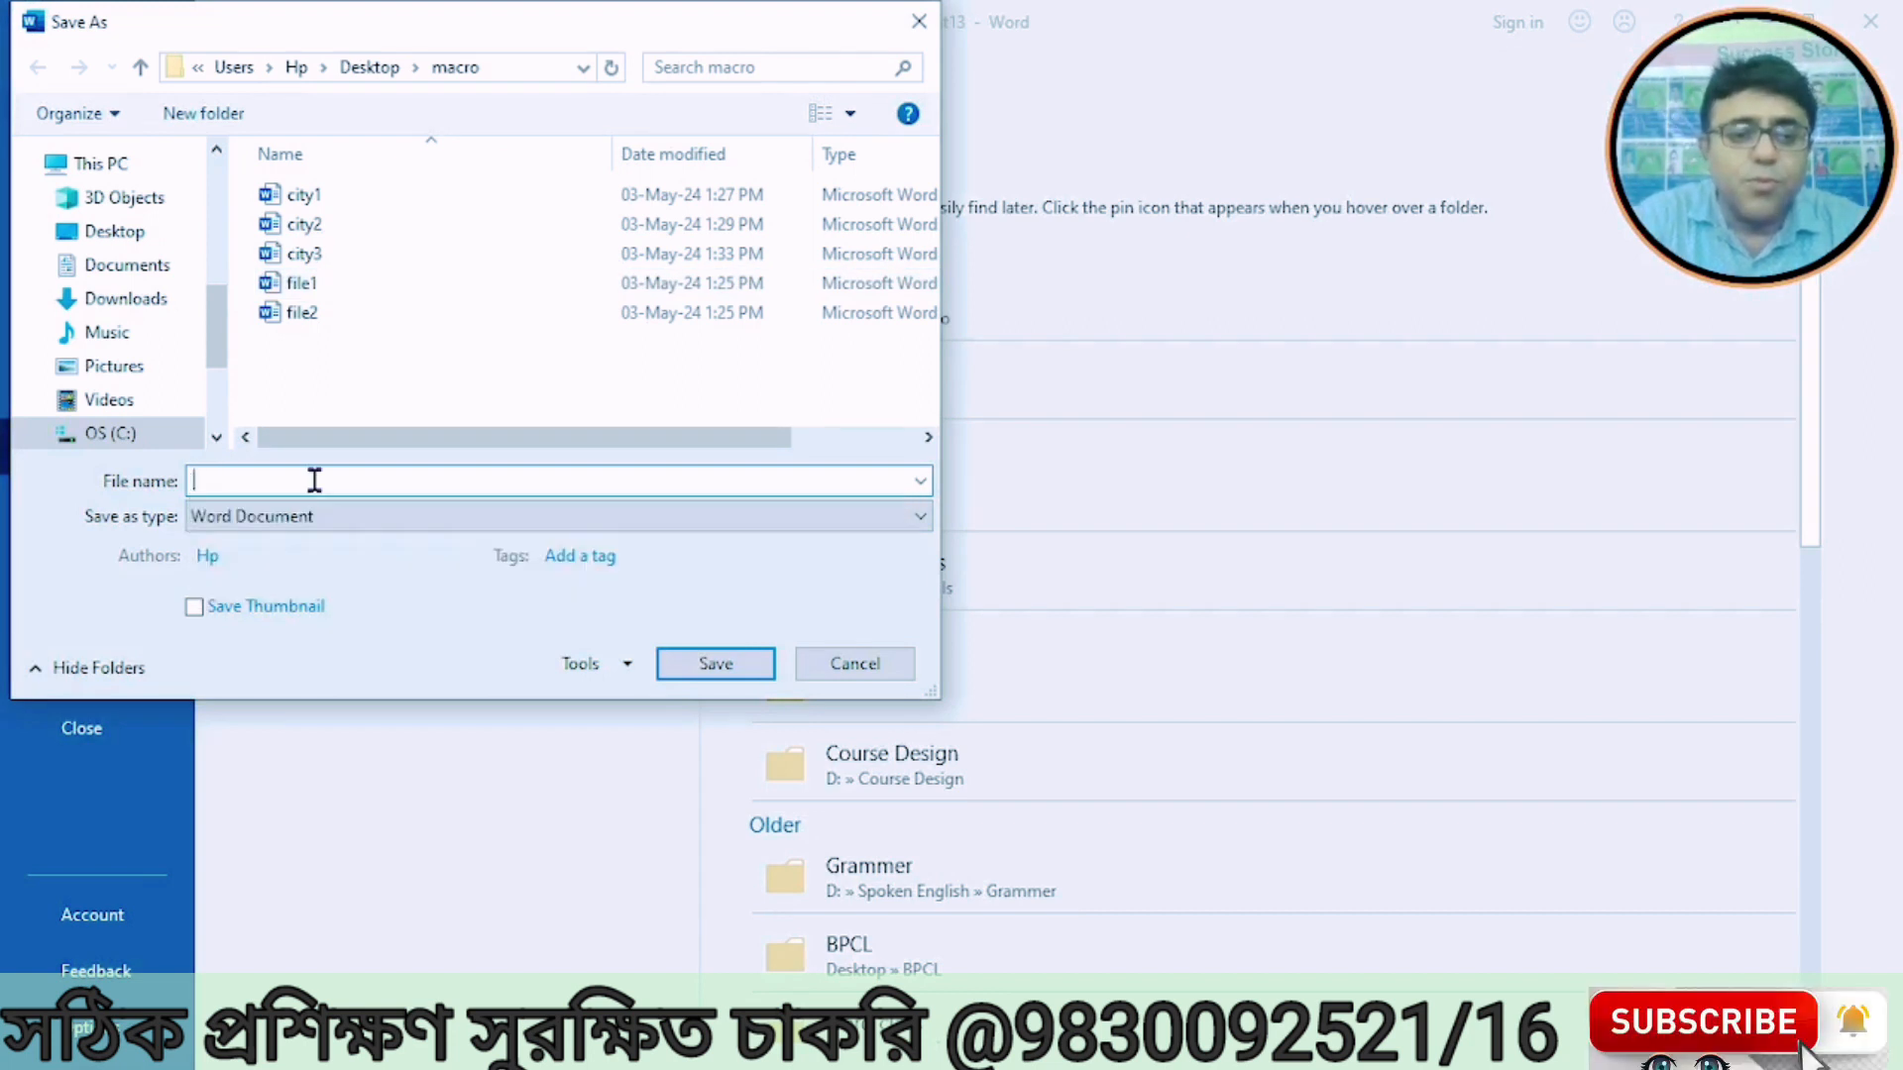
type("city")
left_click(314, 480)
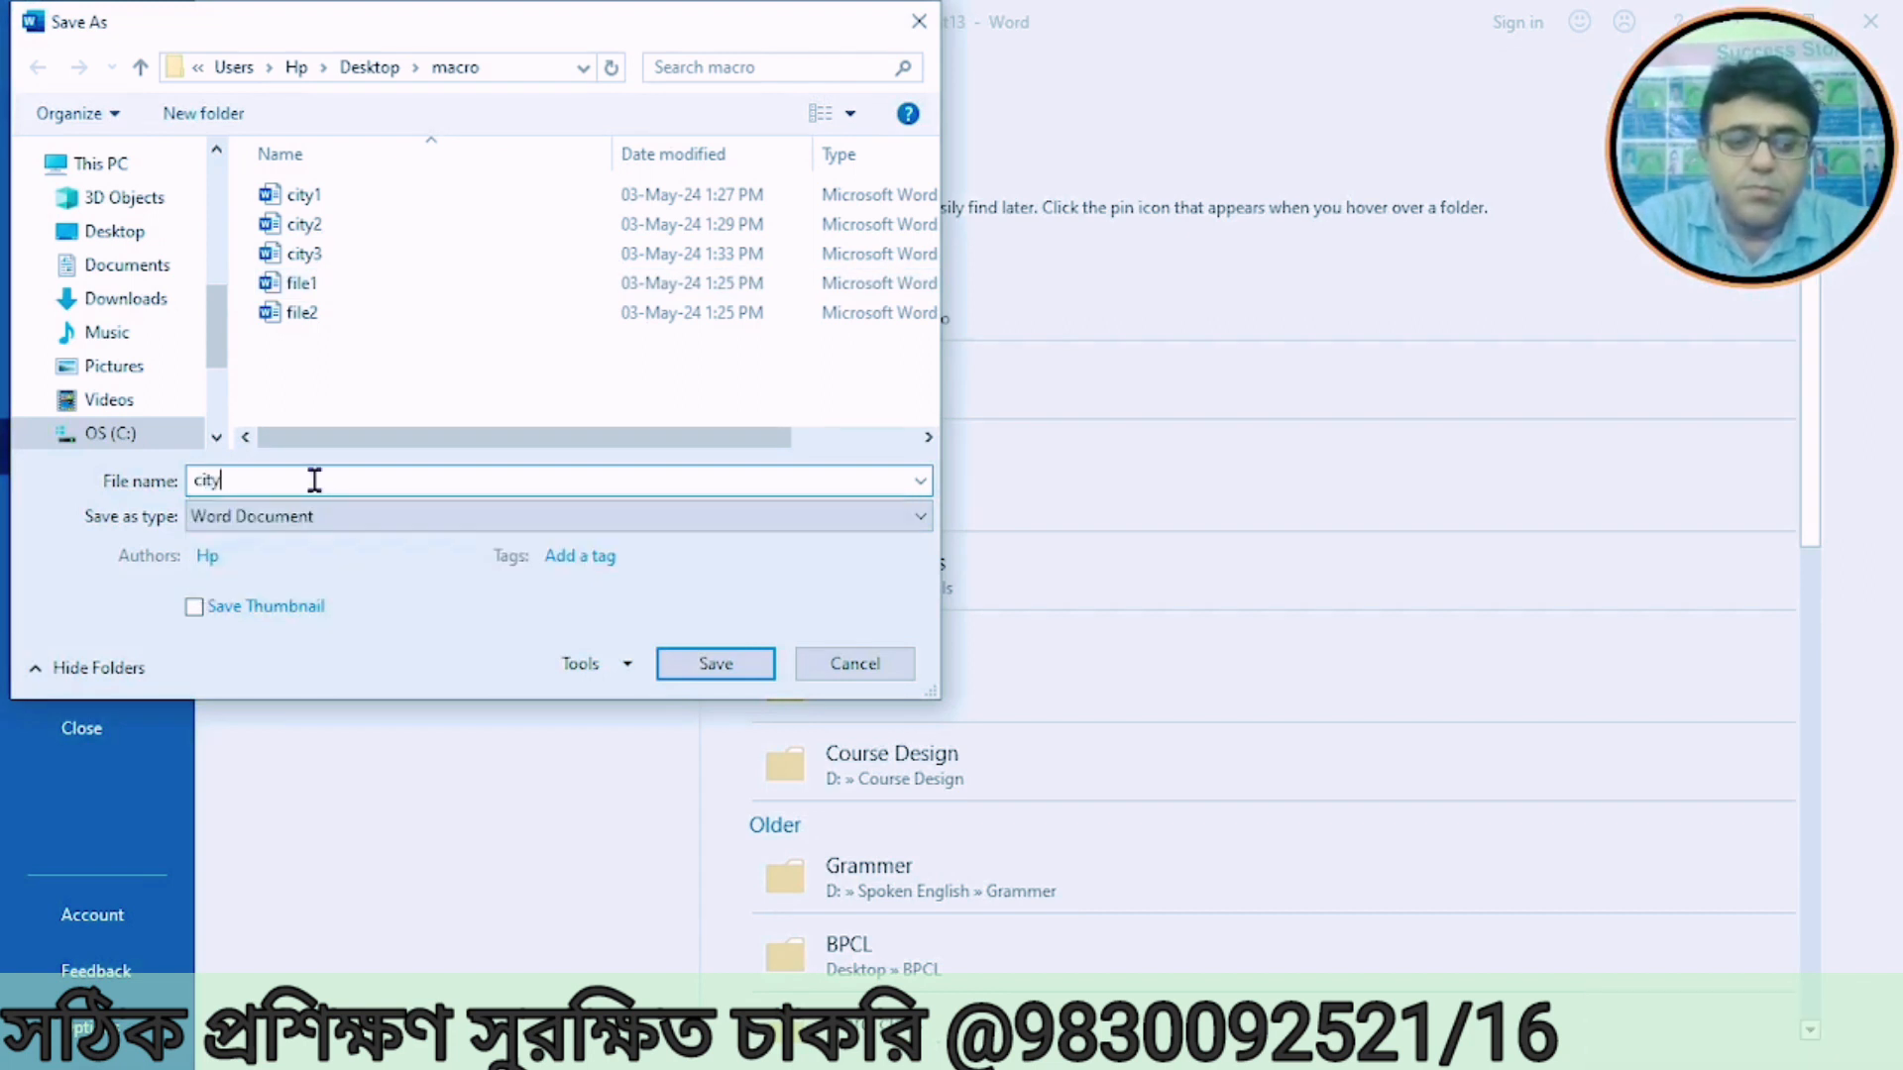
type("4")
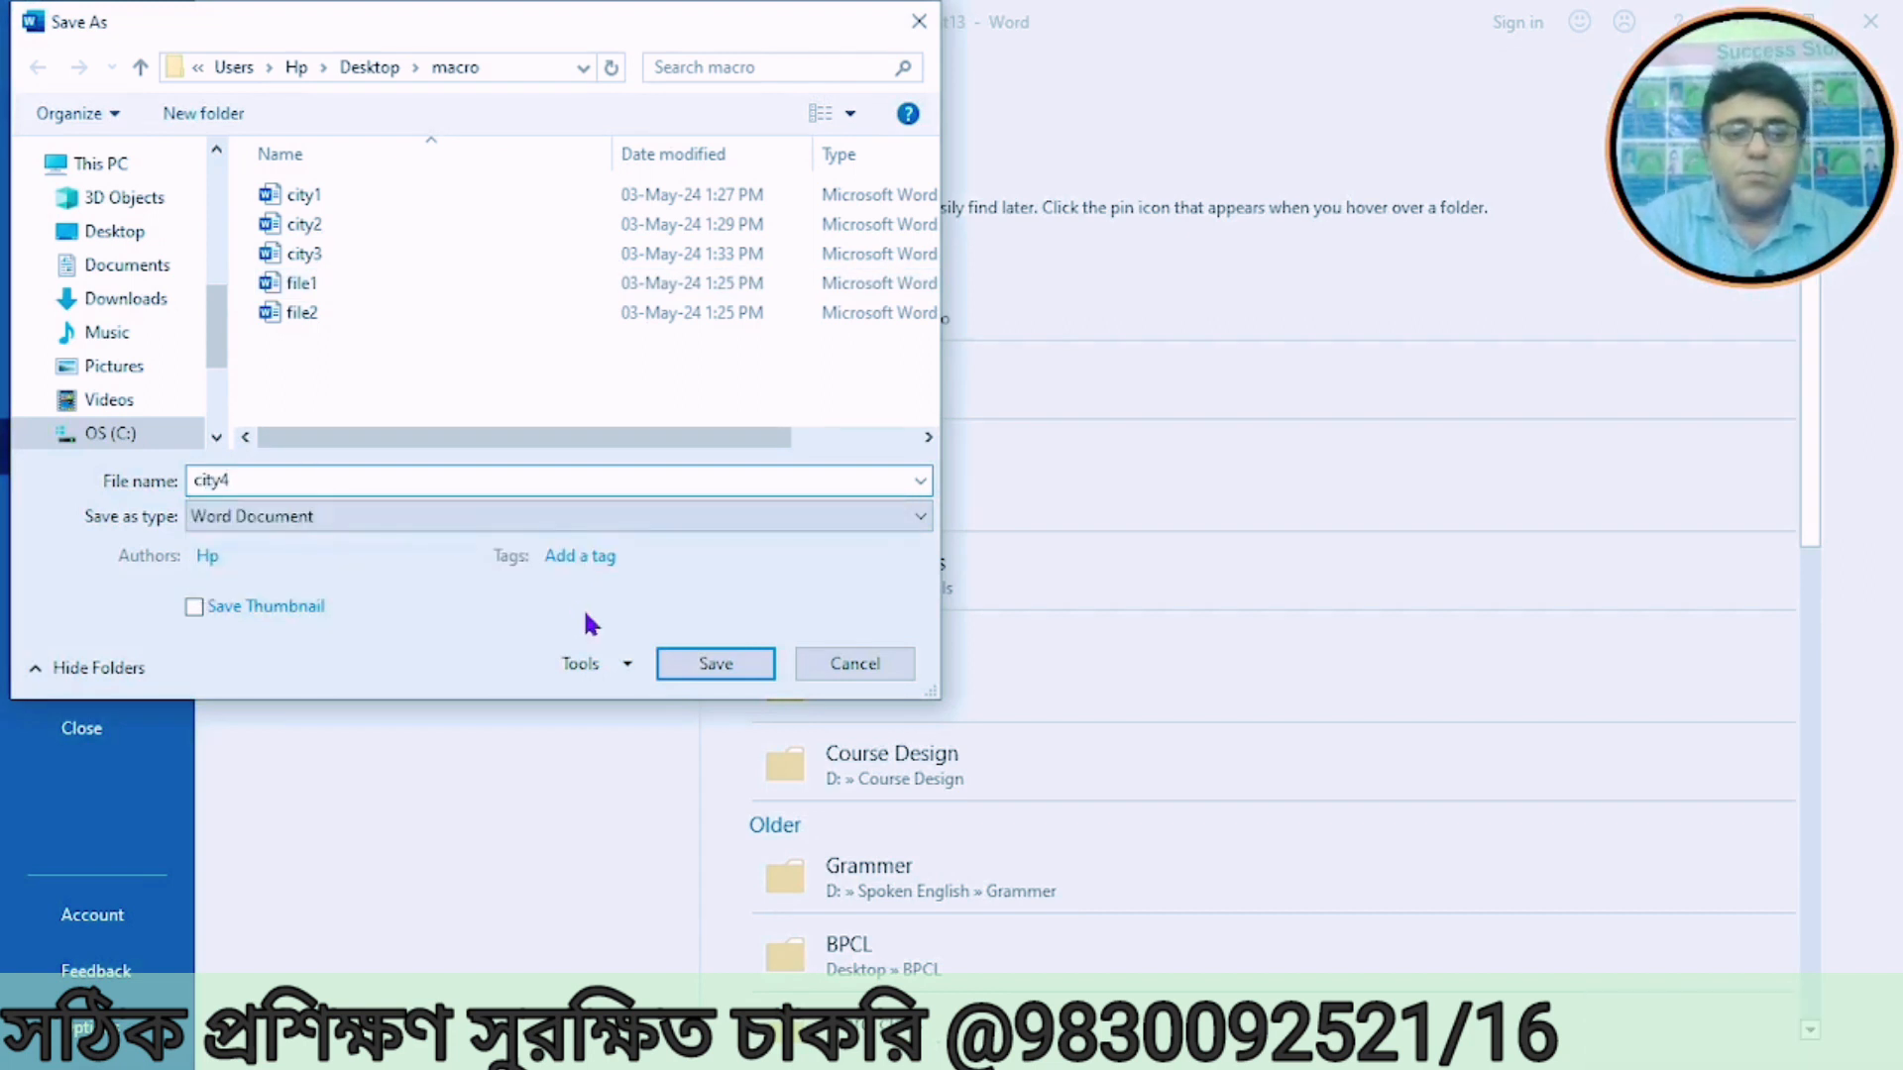
left_click(689, 666)
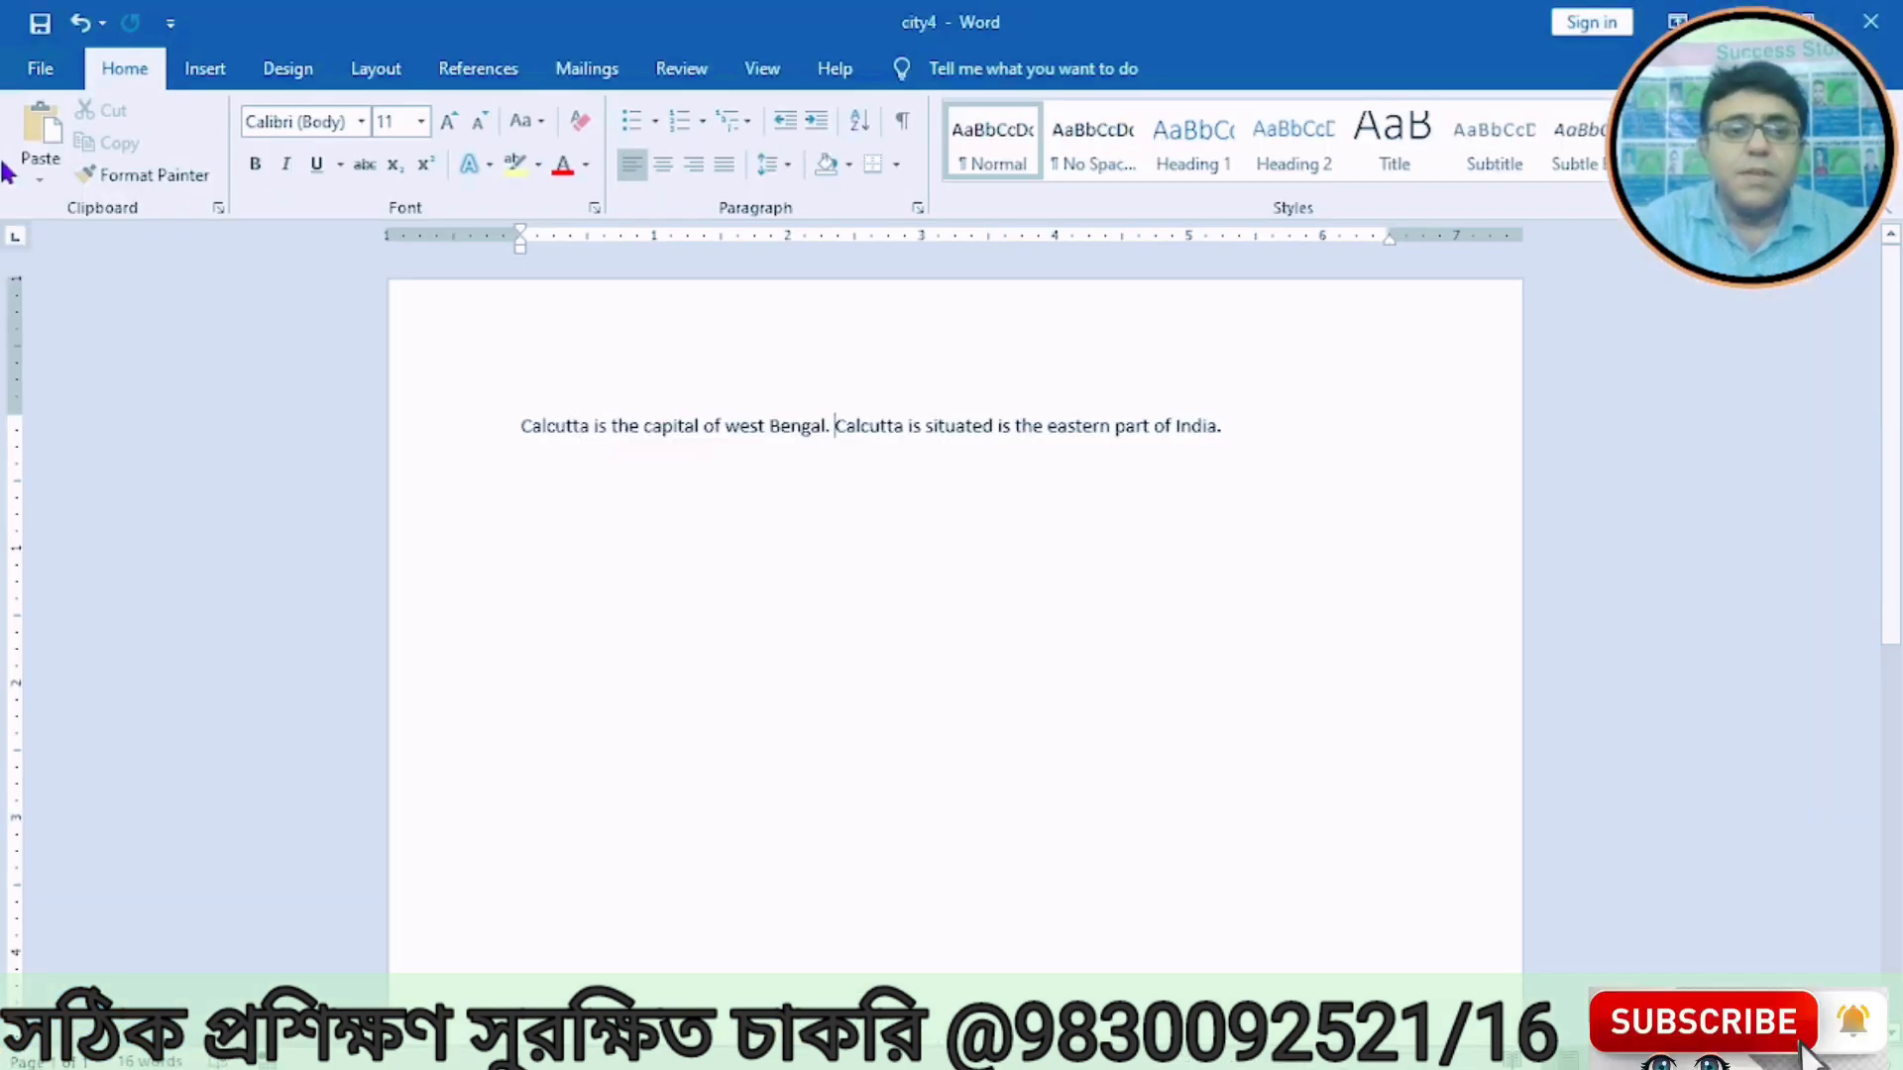
Step: Bring up city3 from the recent files to check its text and return to city4
left_click(38, 70)
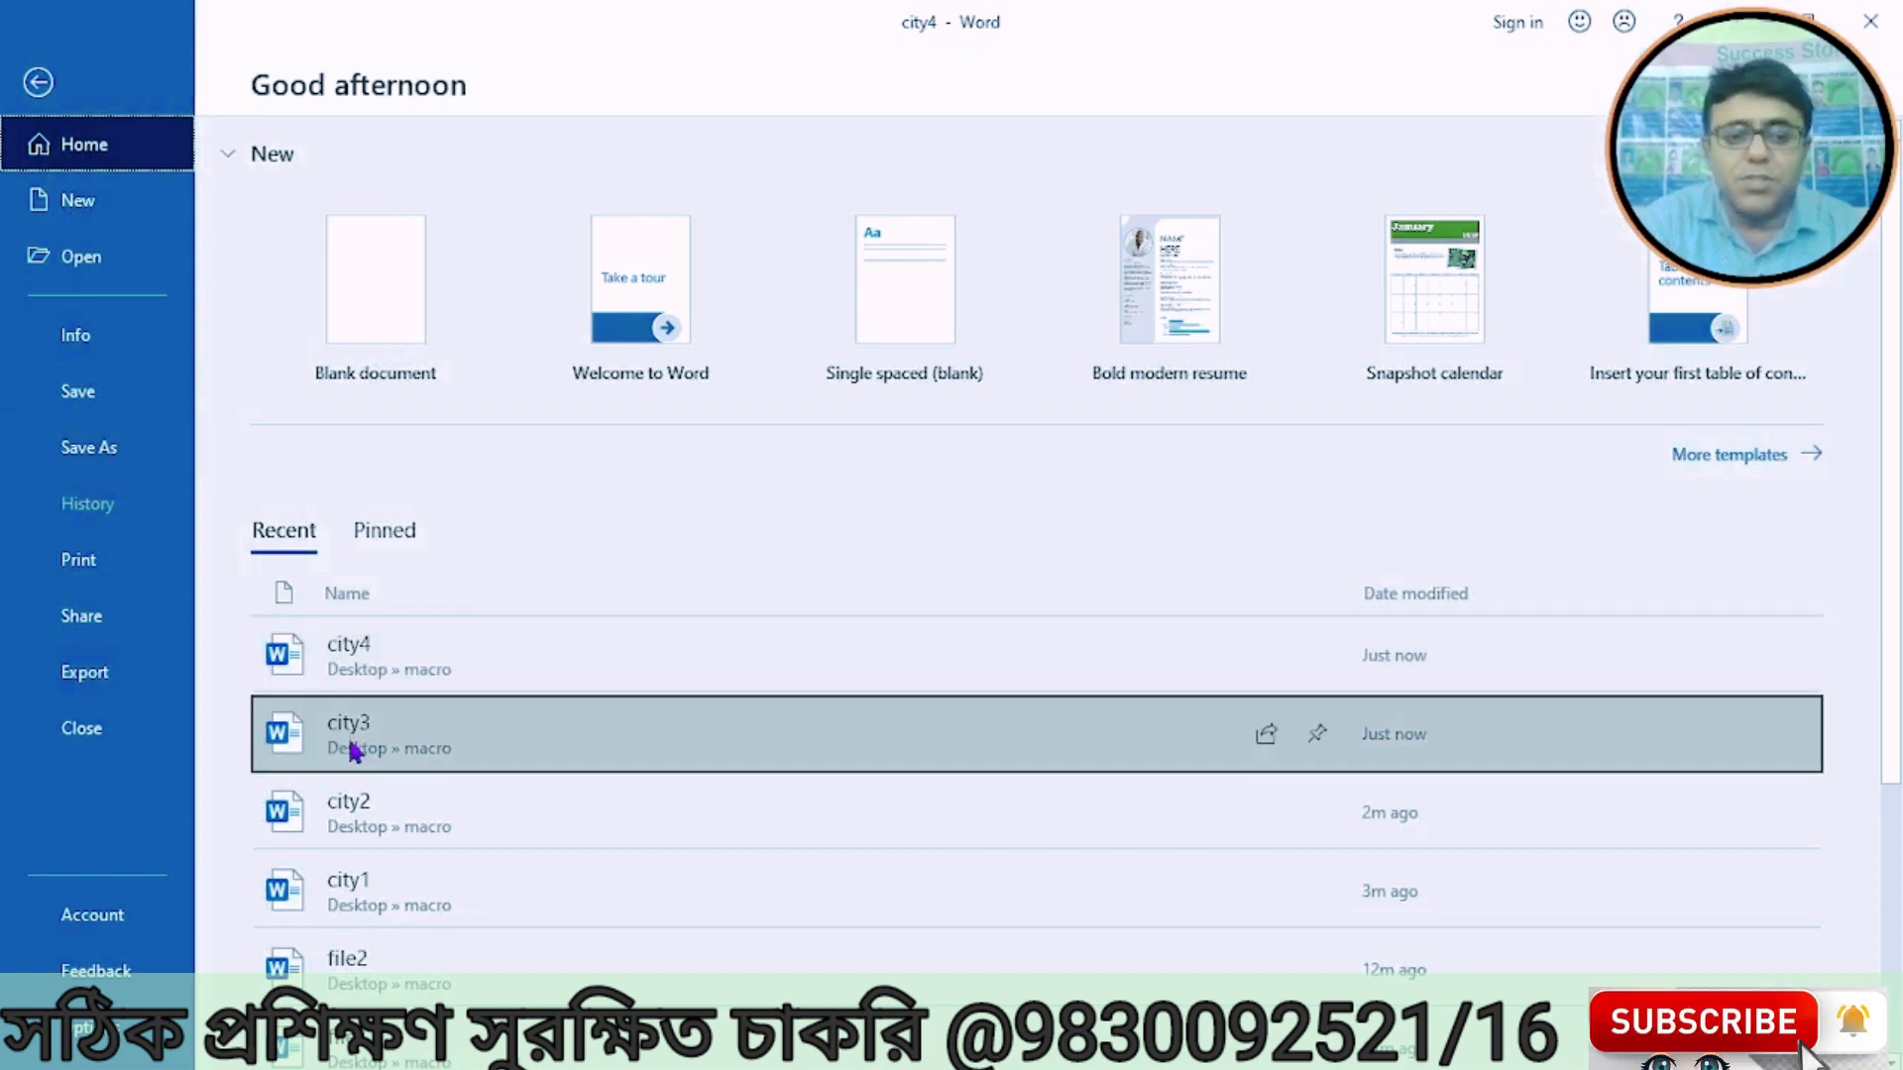
left_click(347, 744)
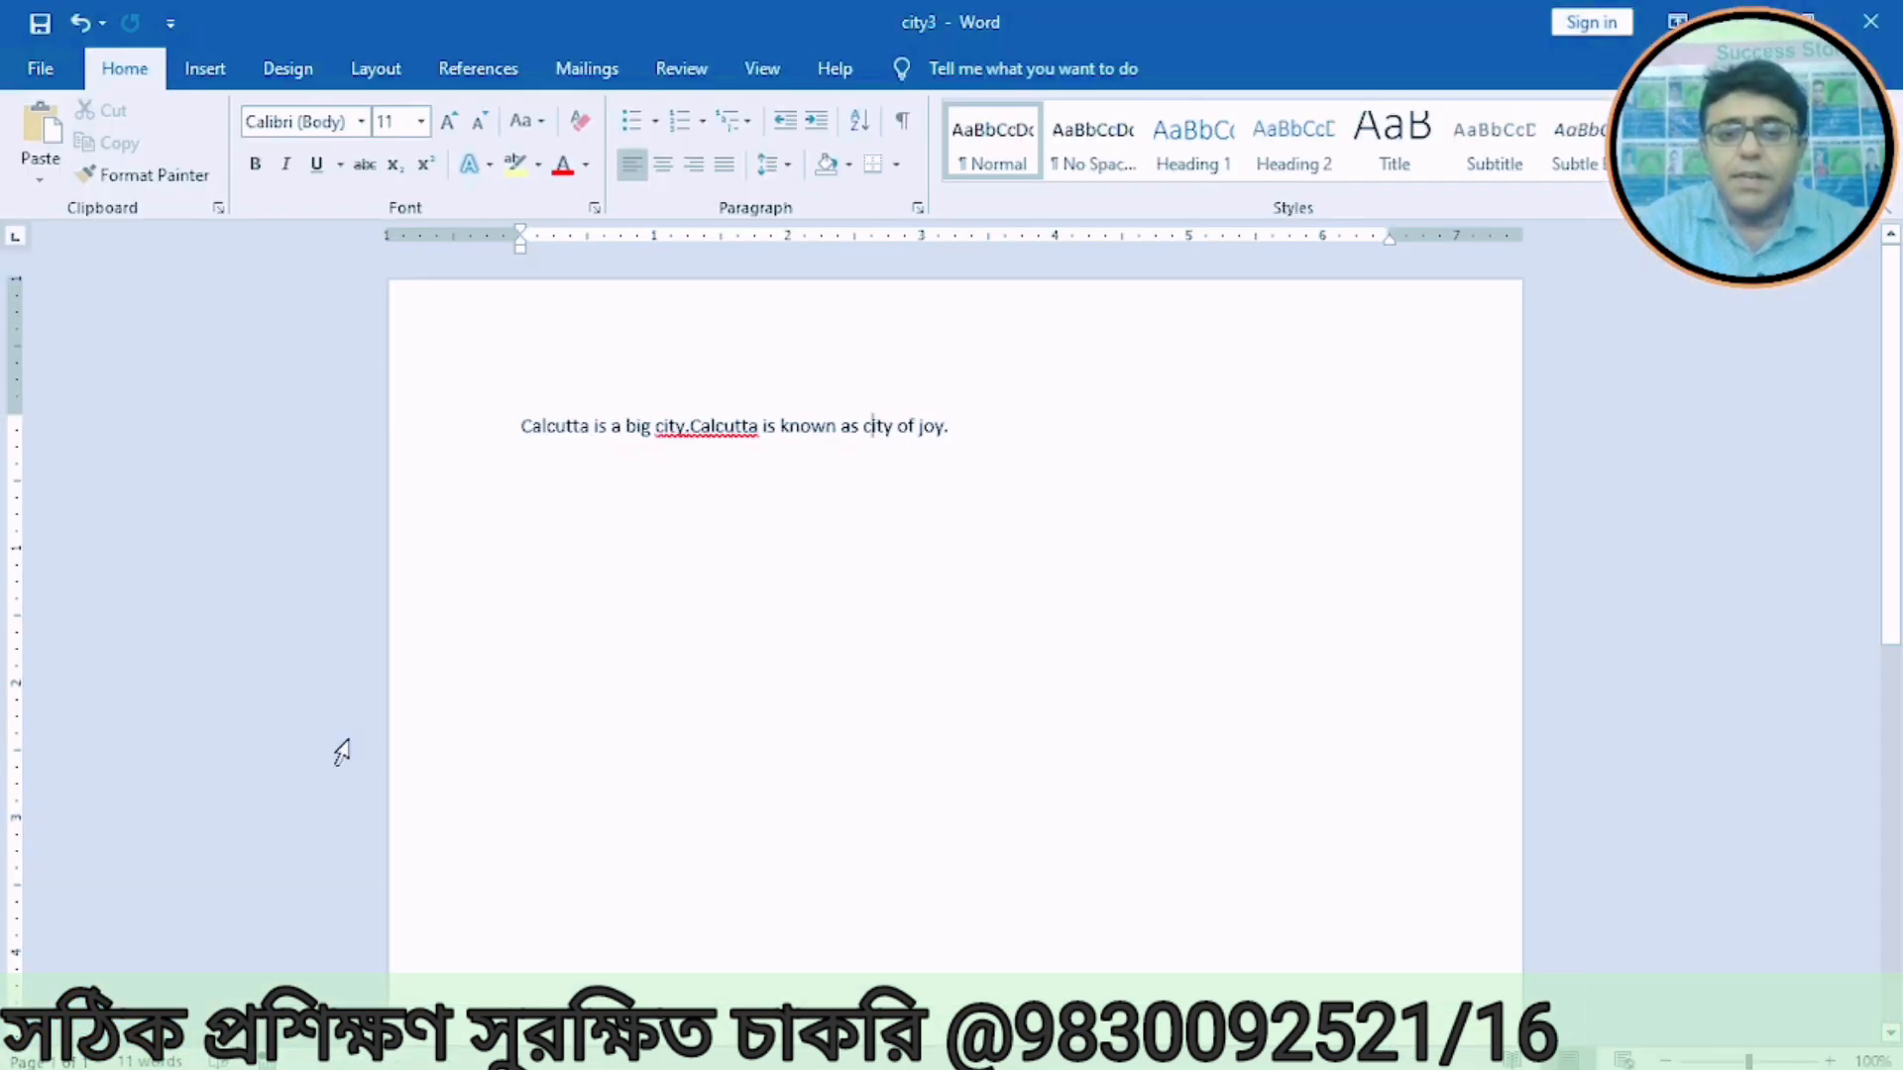
left_click(39, 69)
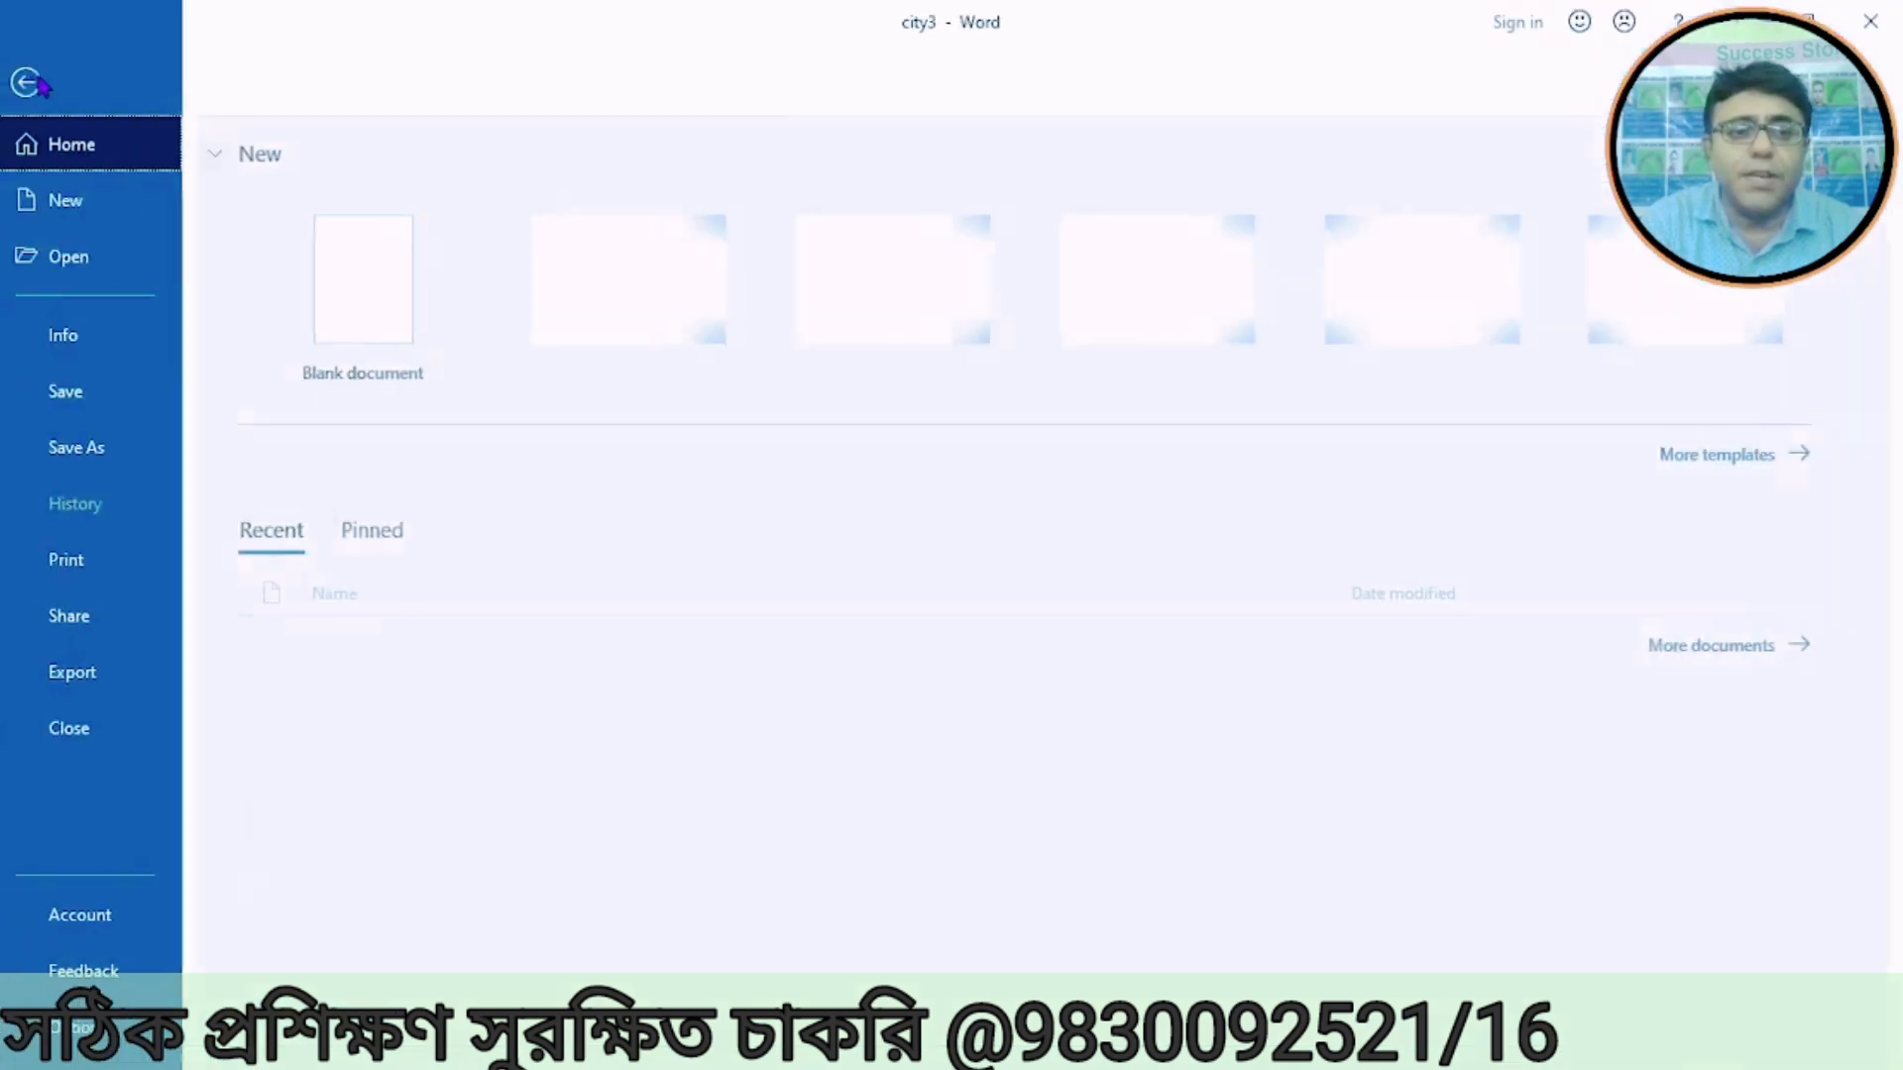
left_click(313, 649)
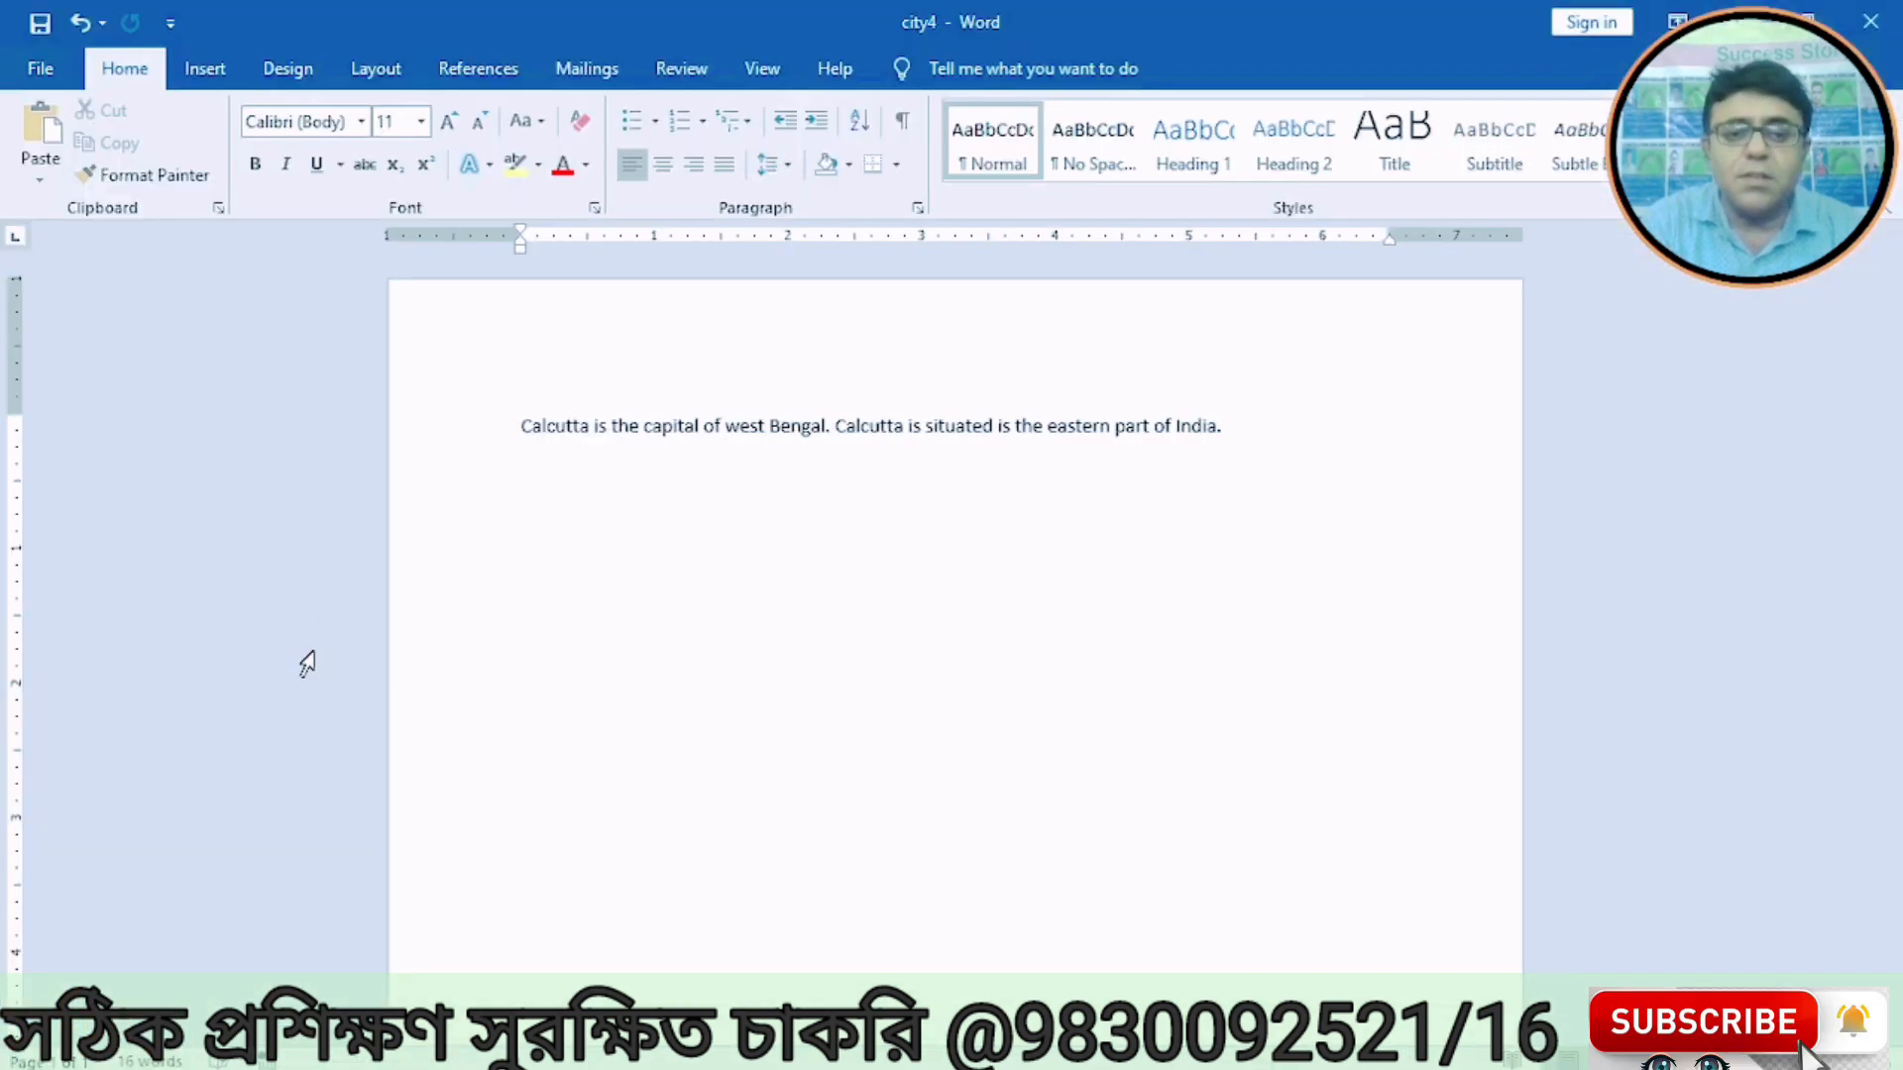
Step: Close the open documents city4, city3, city2 and city1
left_click(40, 71)
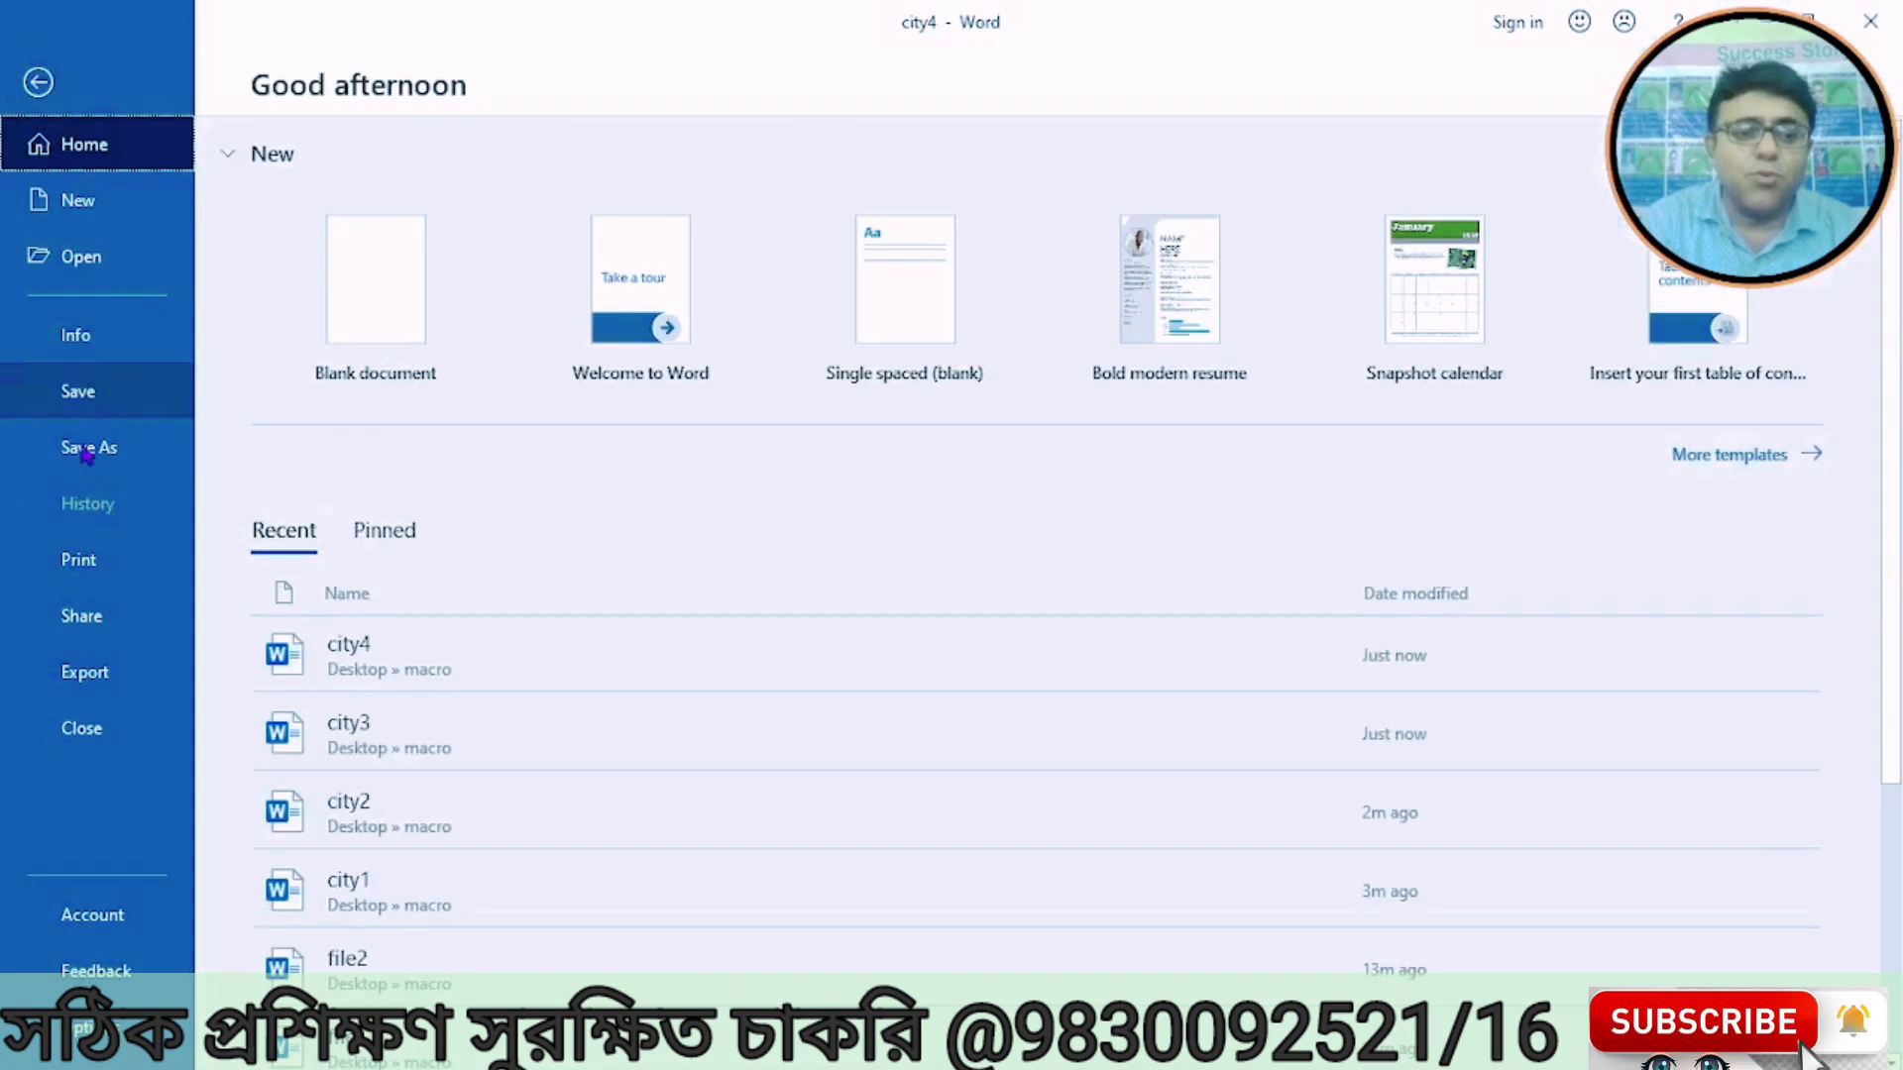
left_click(99, 728)
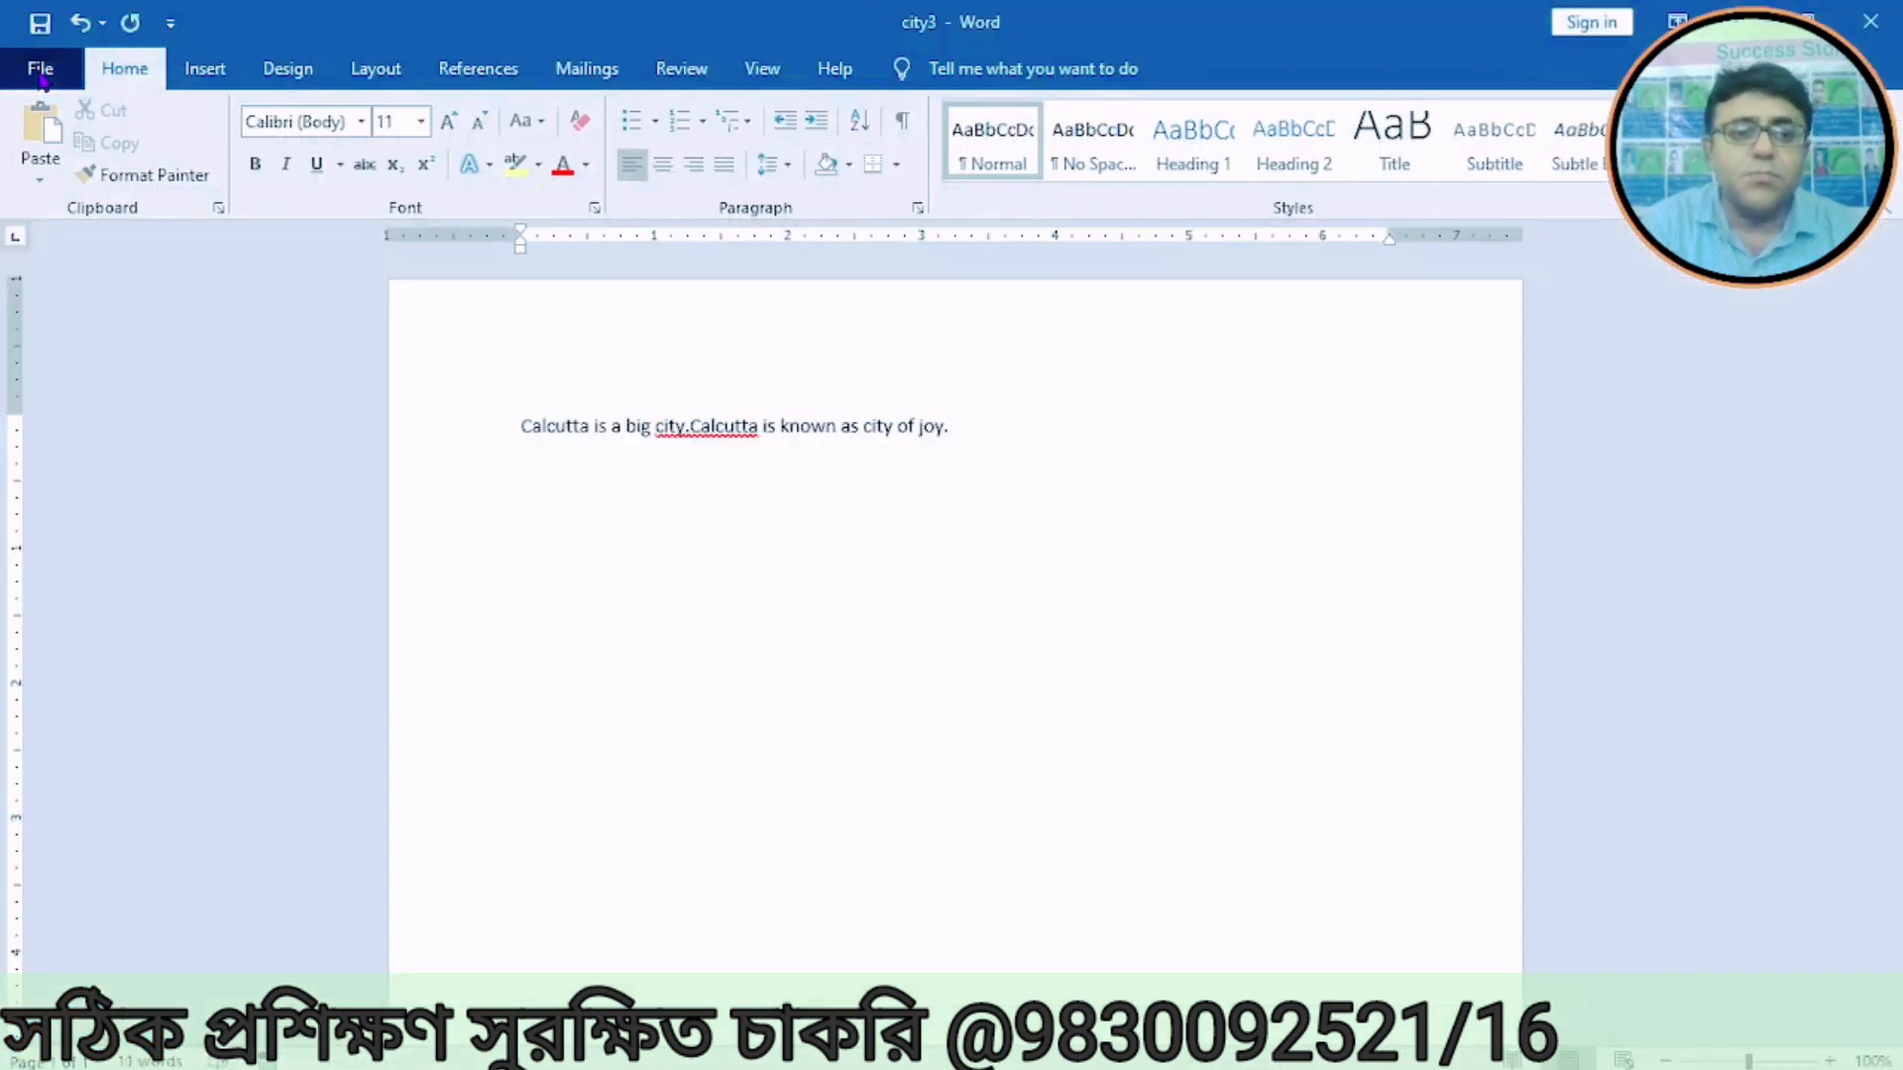
left_click(39, 68)
left_click(70, 739)
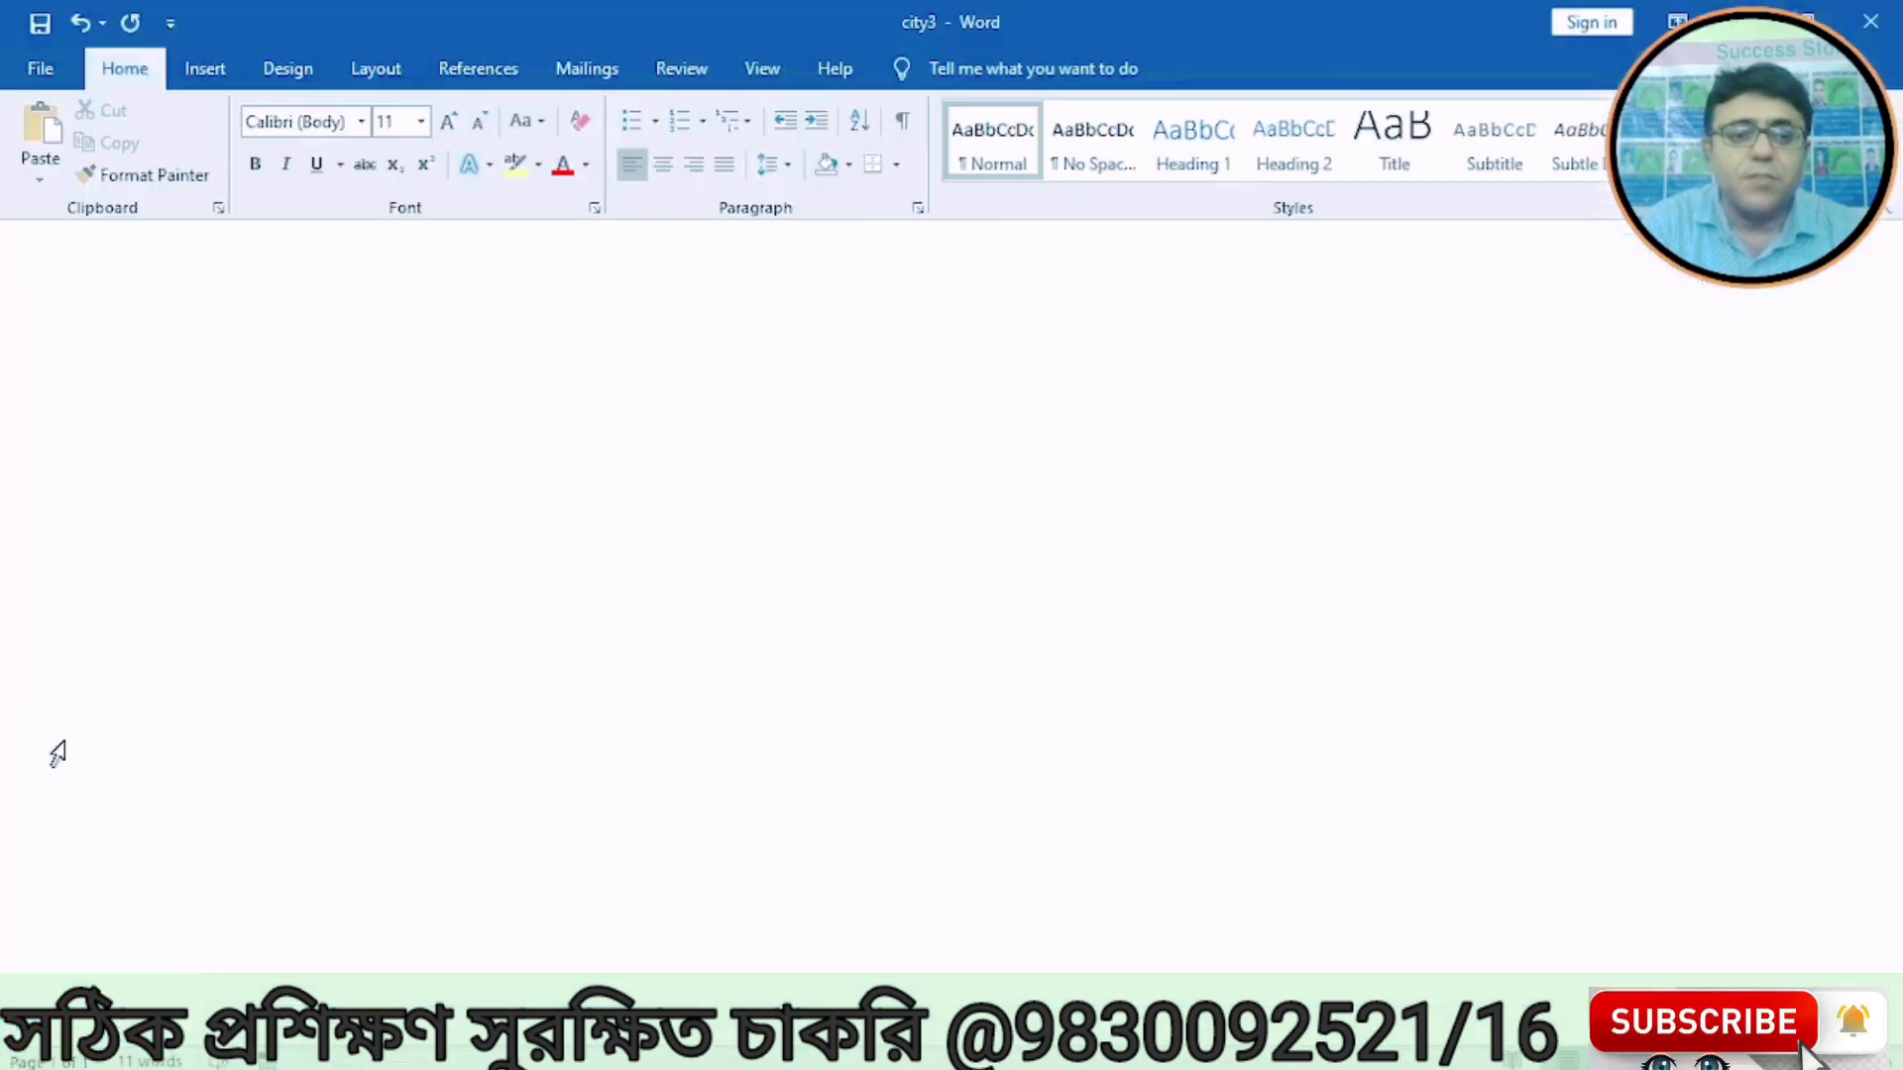
left_click(30, 82)
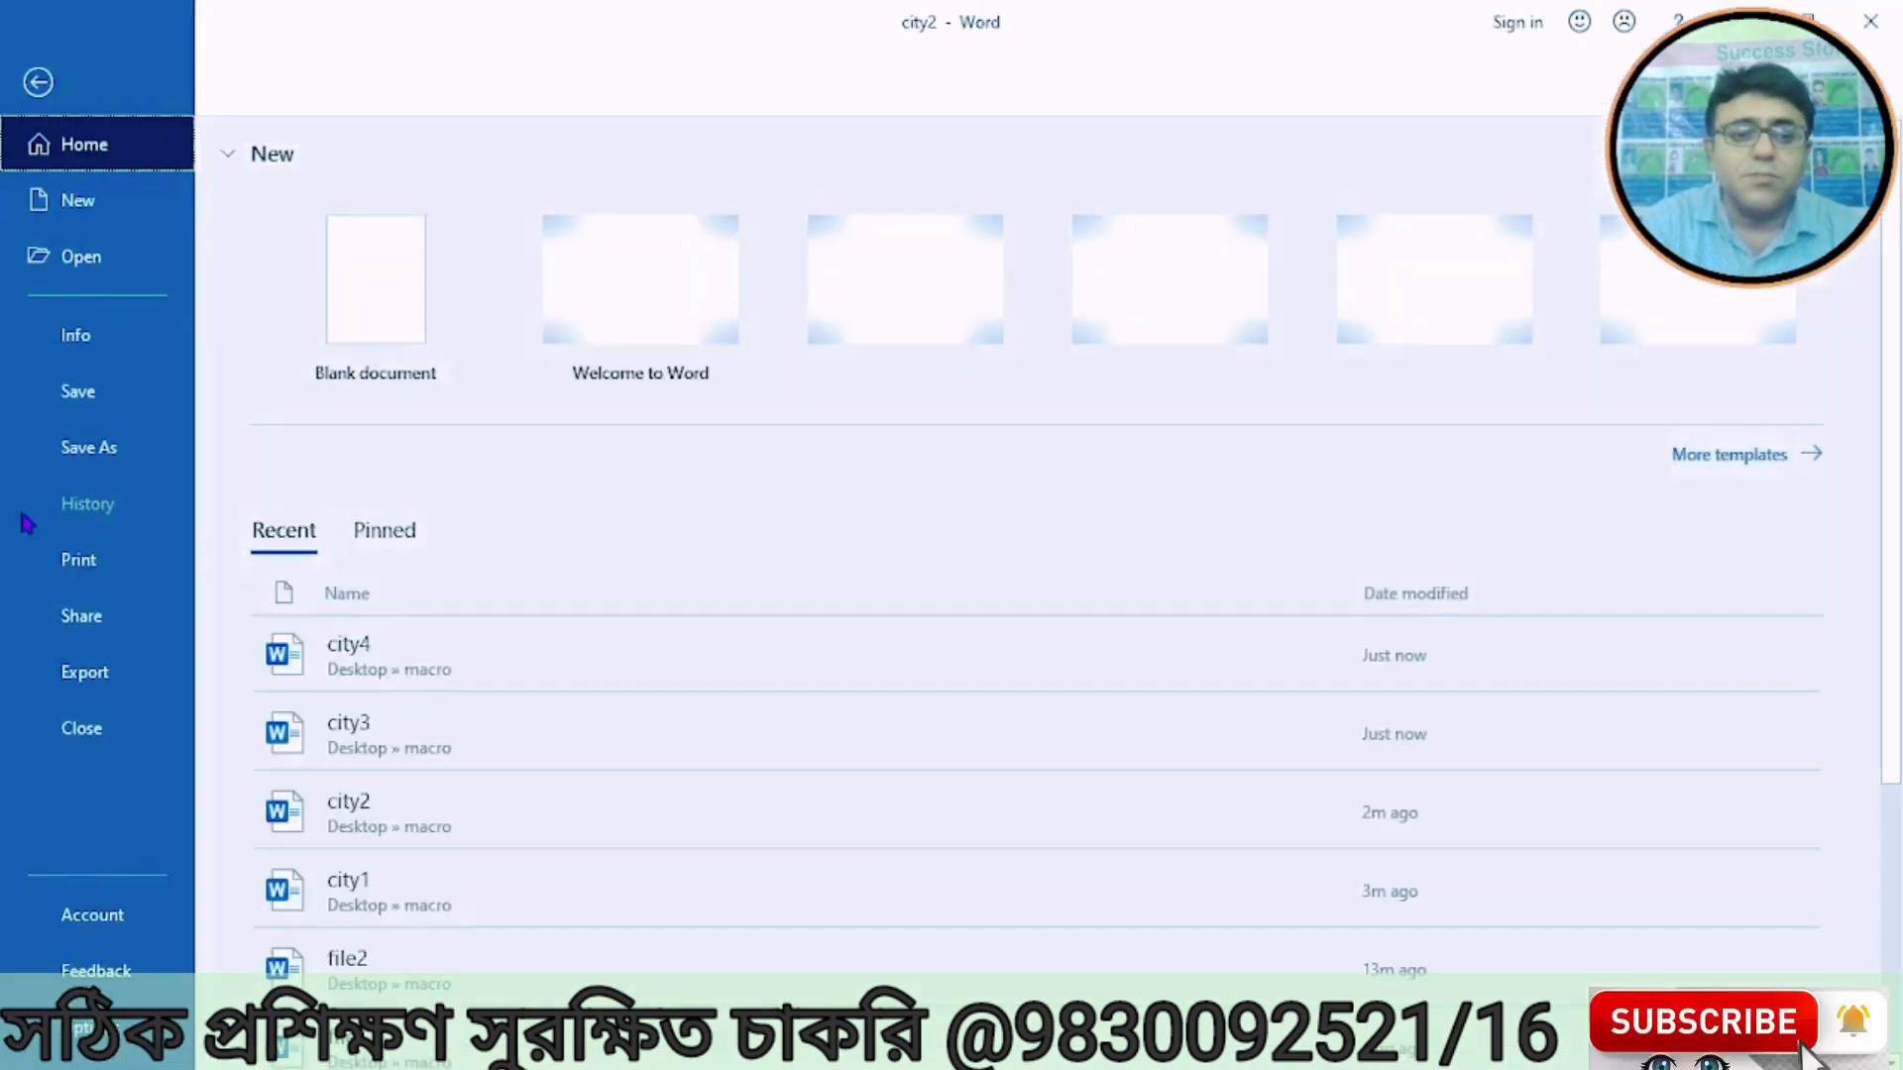
left_click(47, 741)
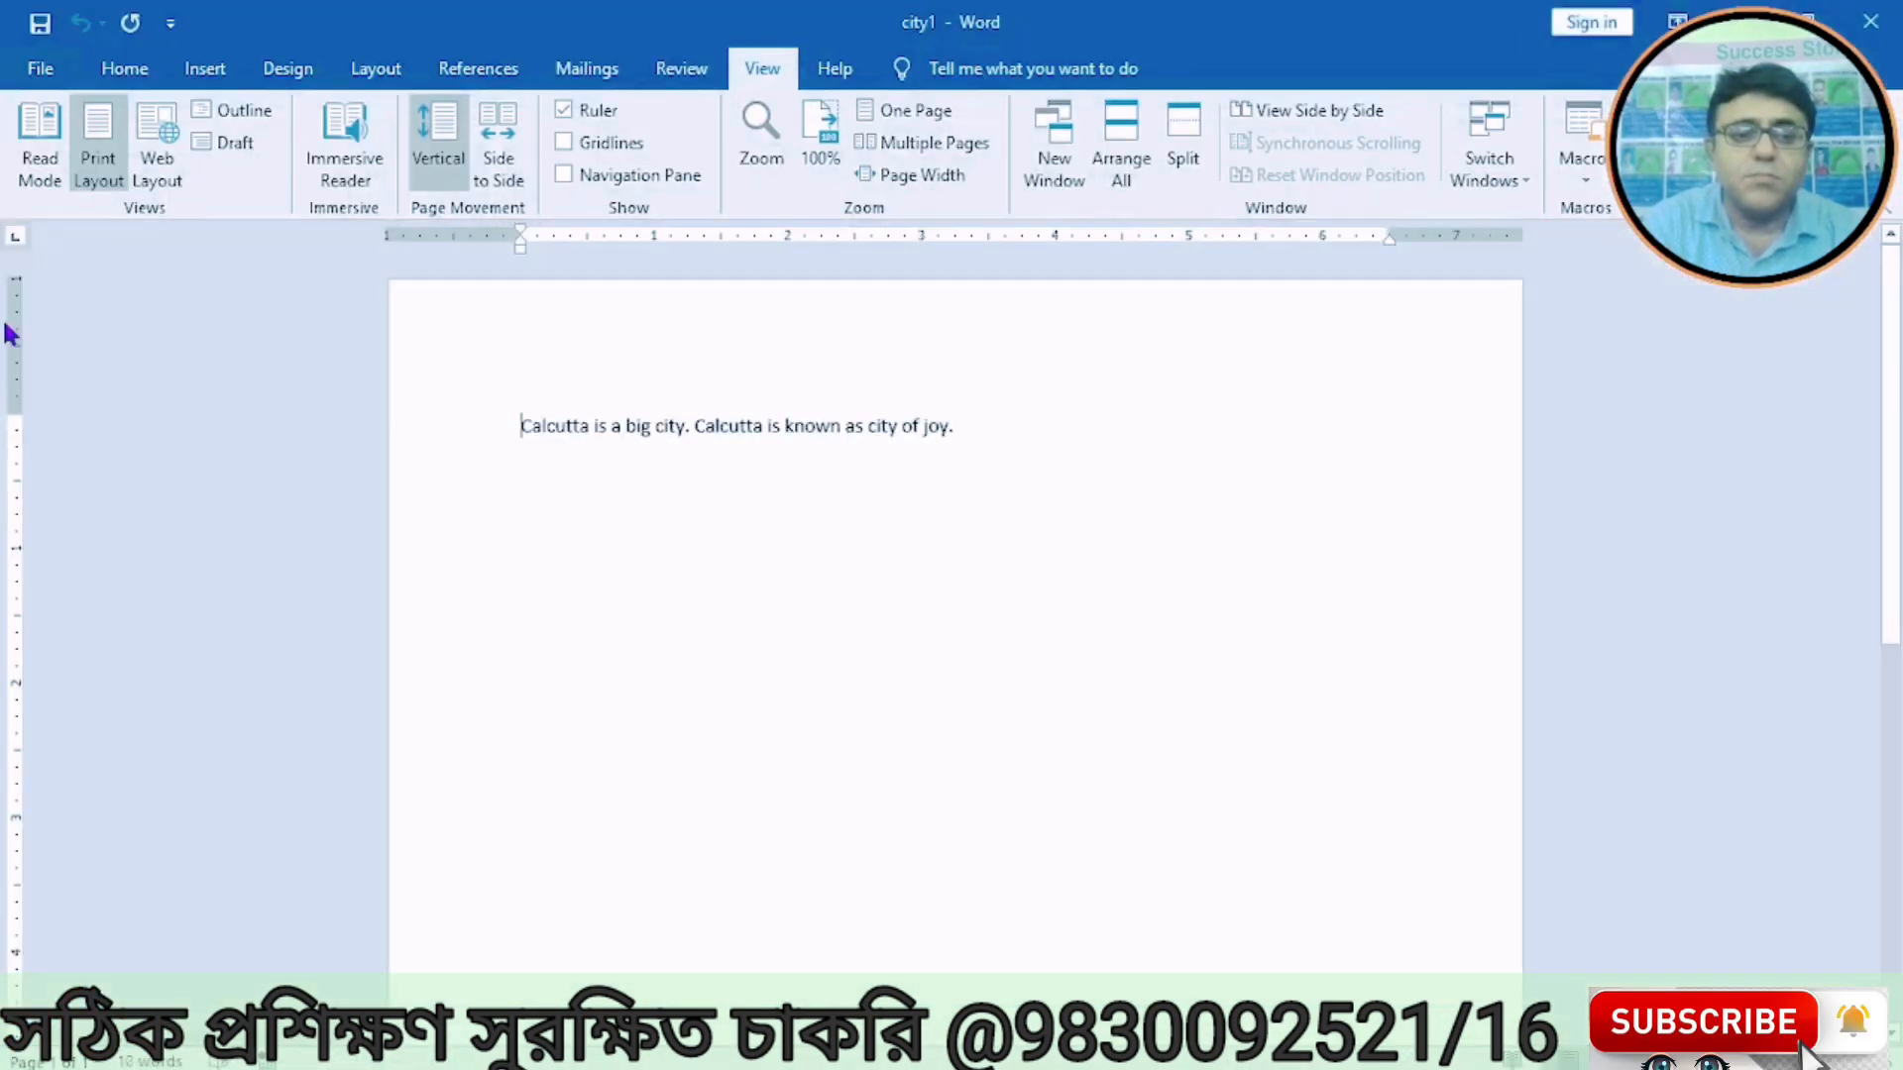
left_click(34, 67)
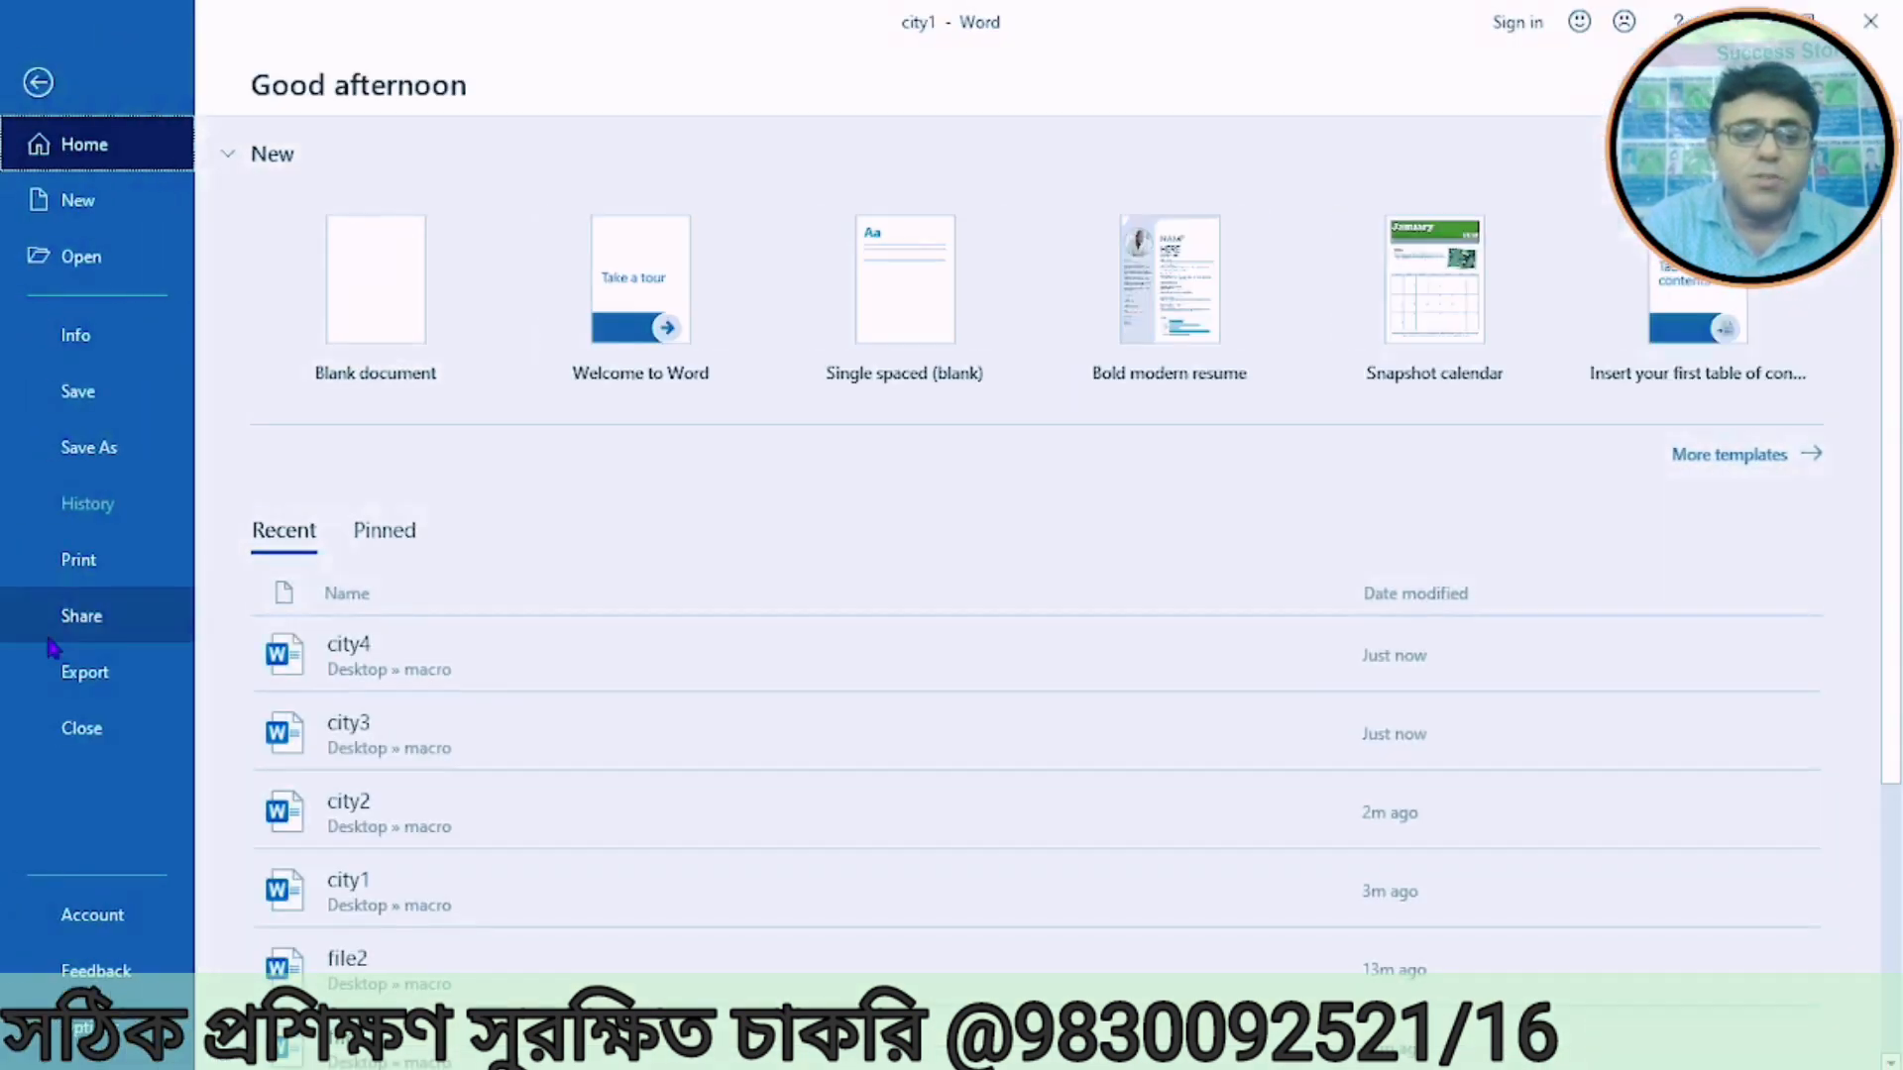
left_click(74, 728)
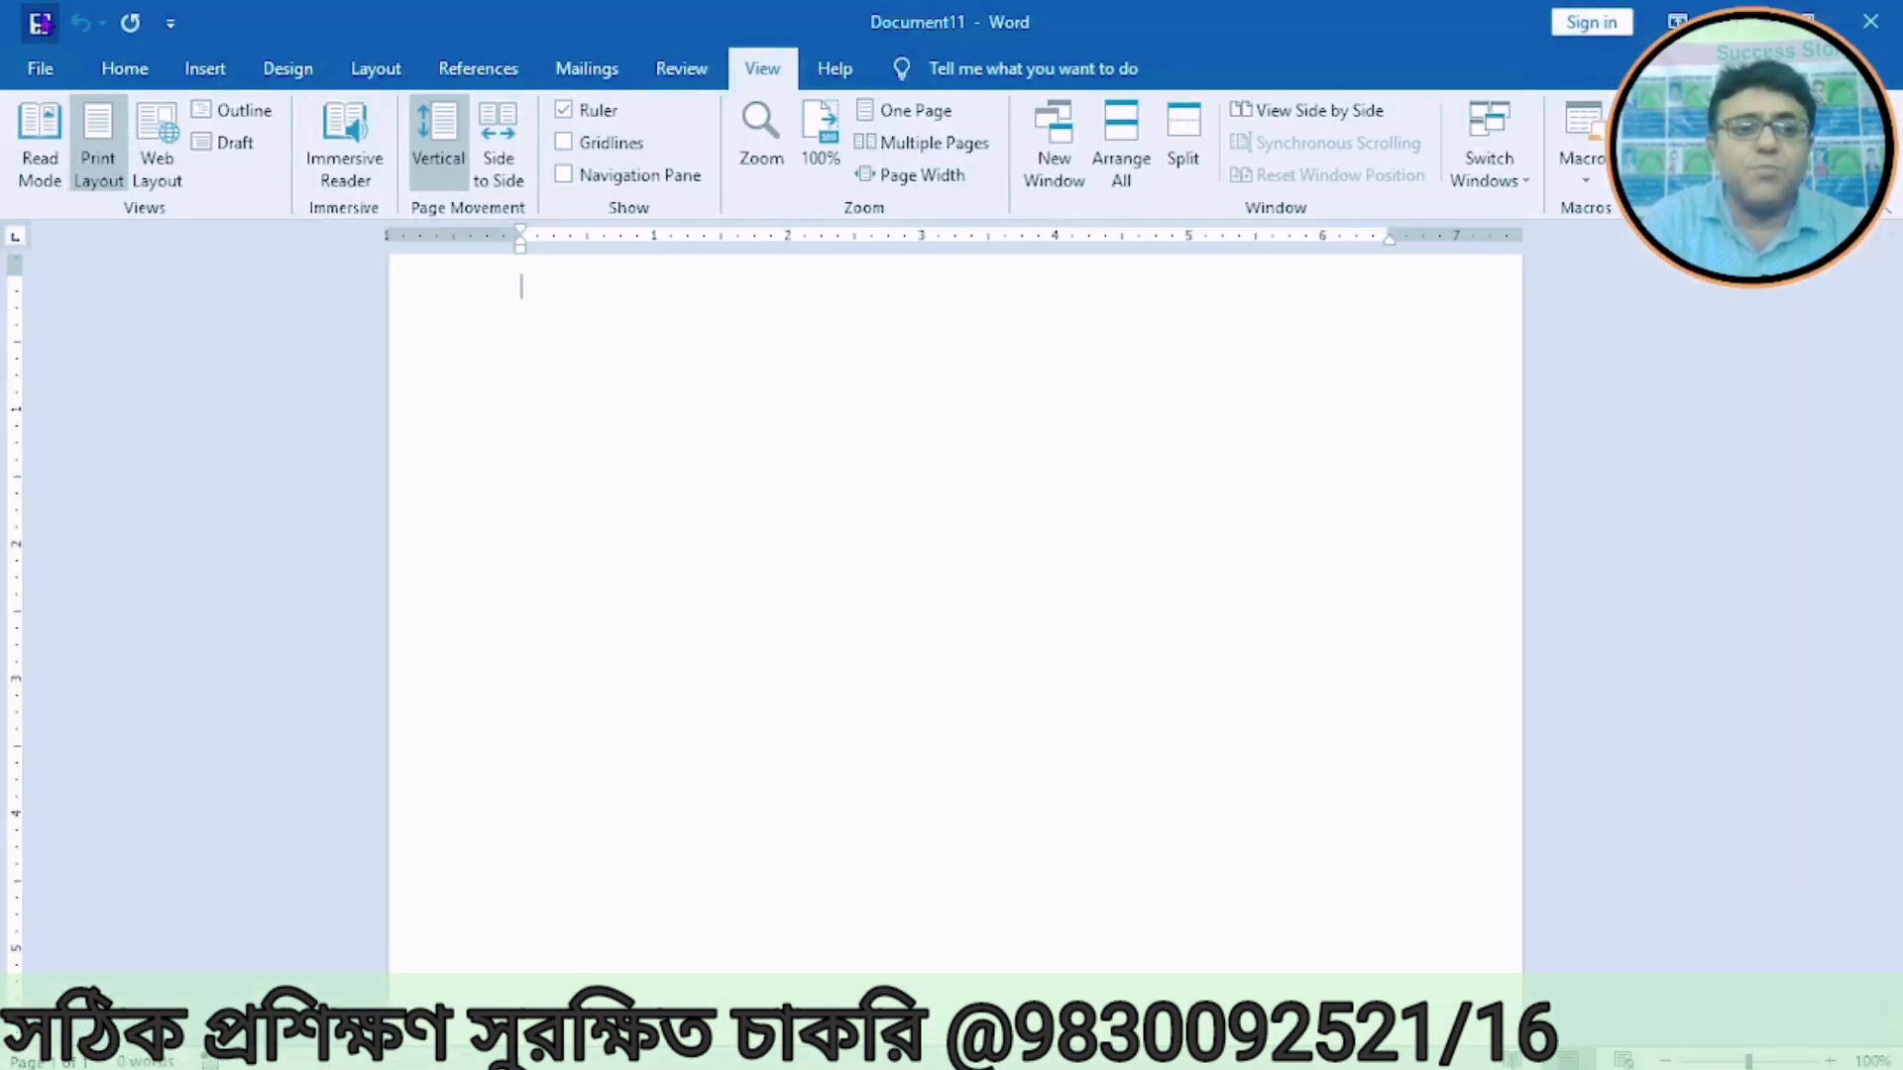
Step: Create a new blank document for recording the replacement macro
left_click(43, 83)
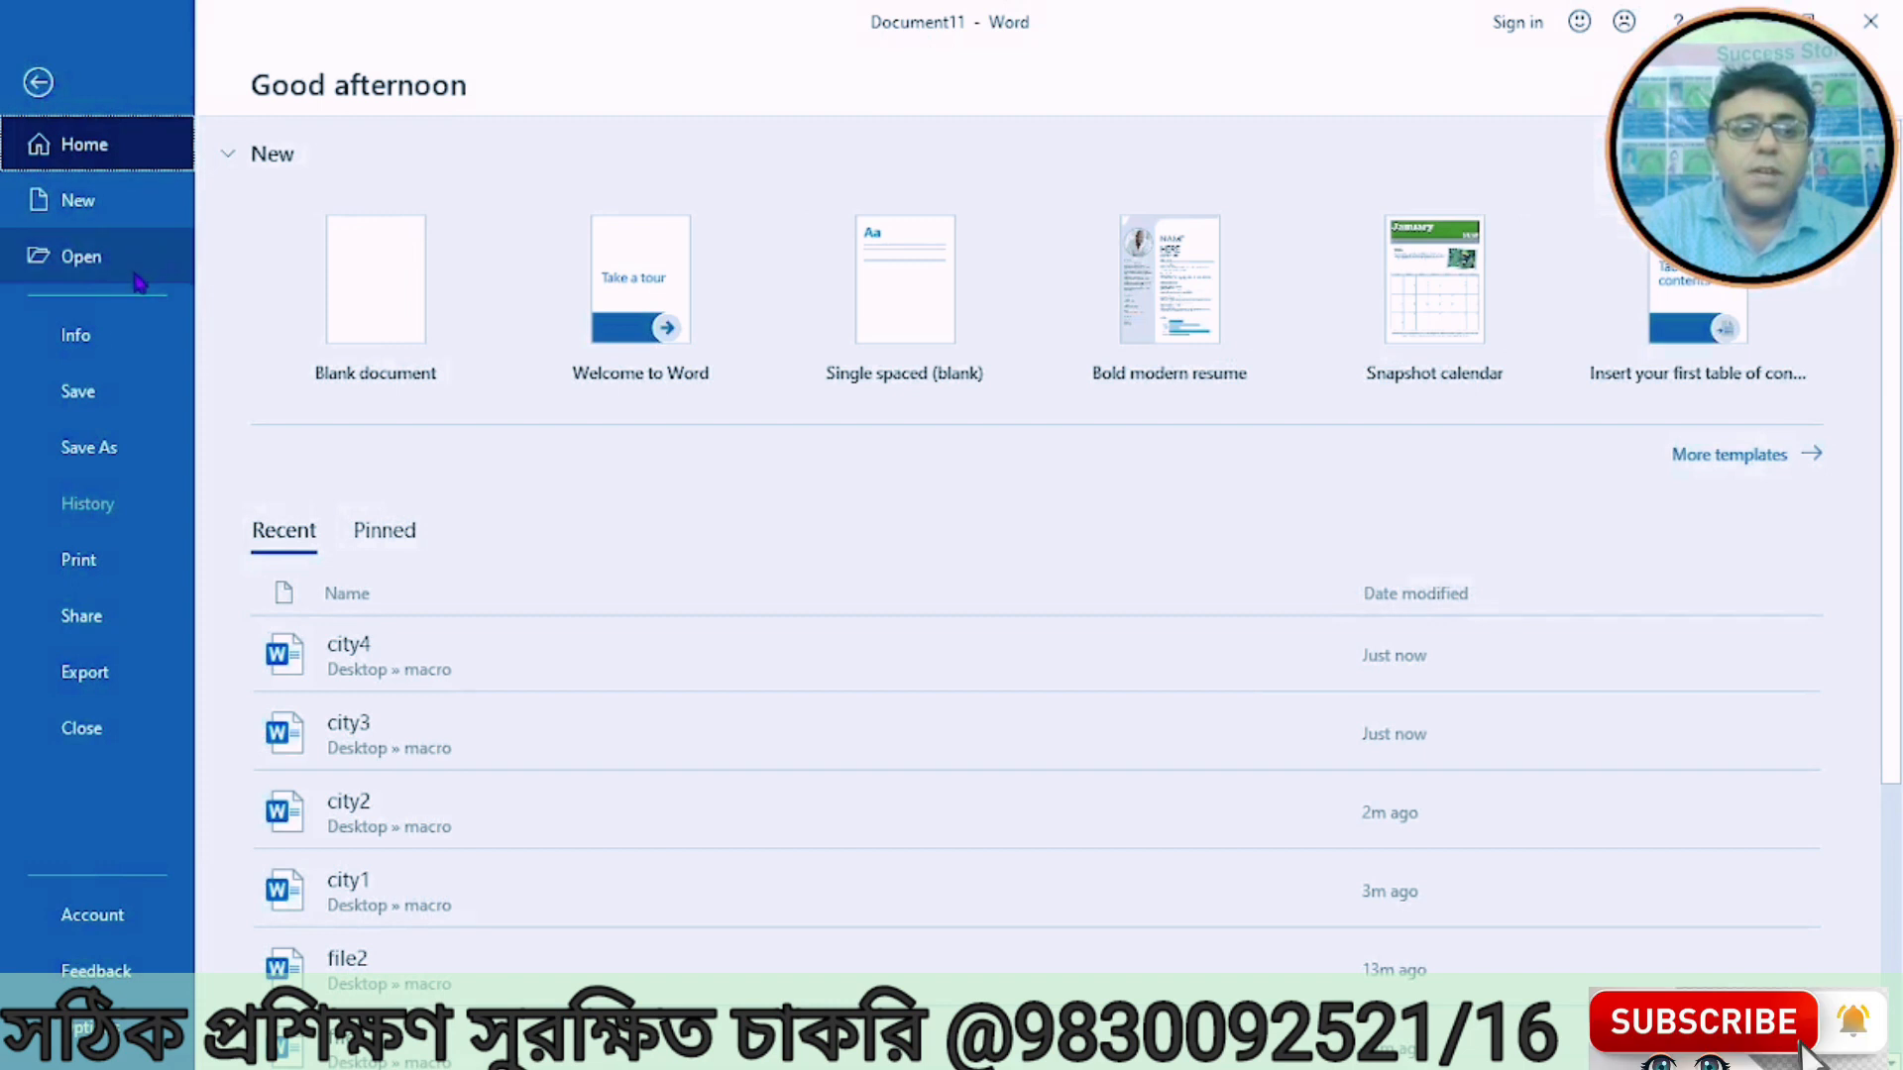
left_click(79, 199)
left_click(370, 340)
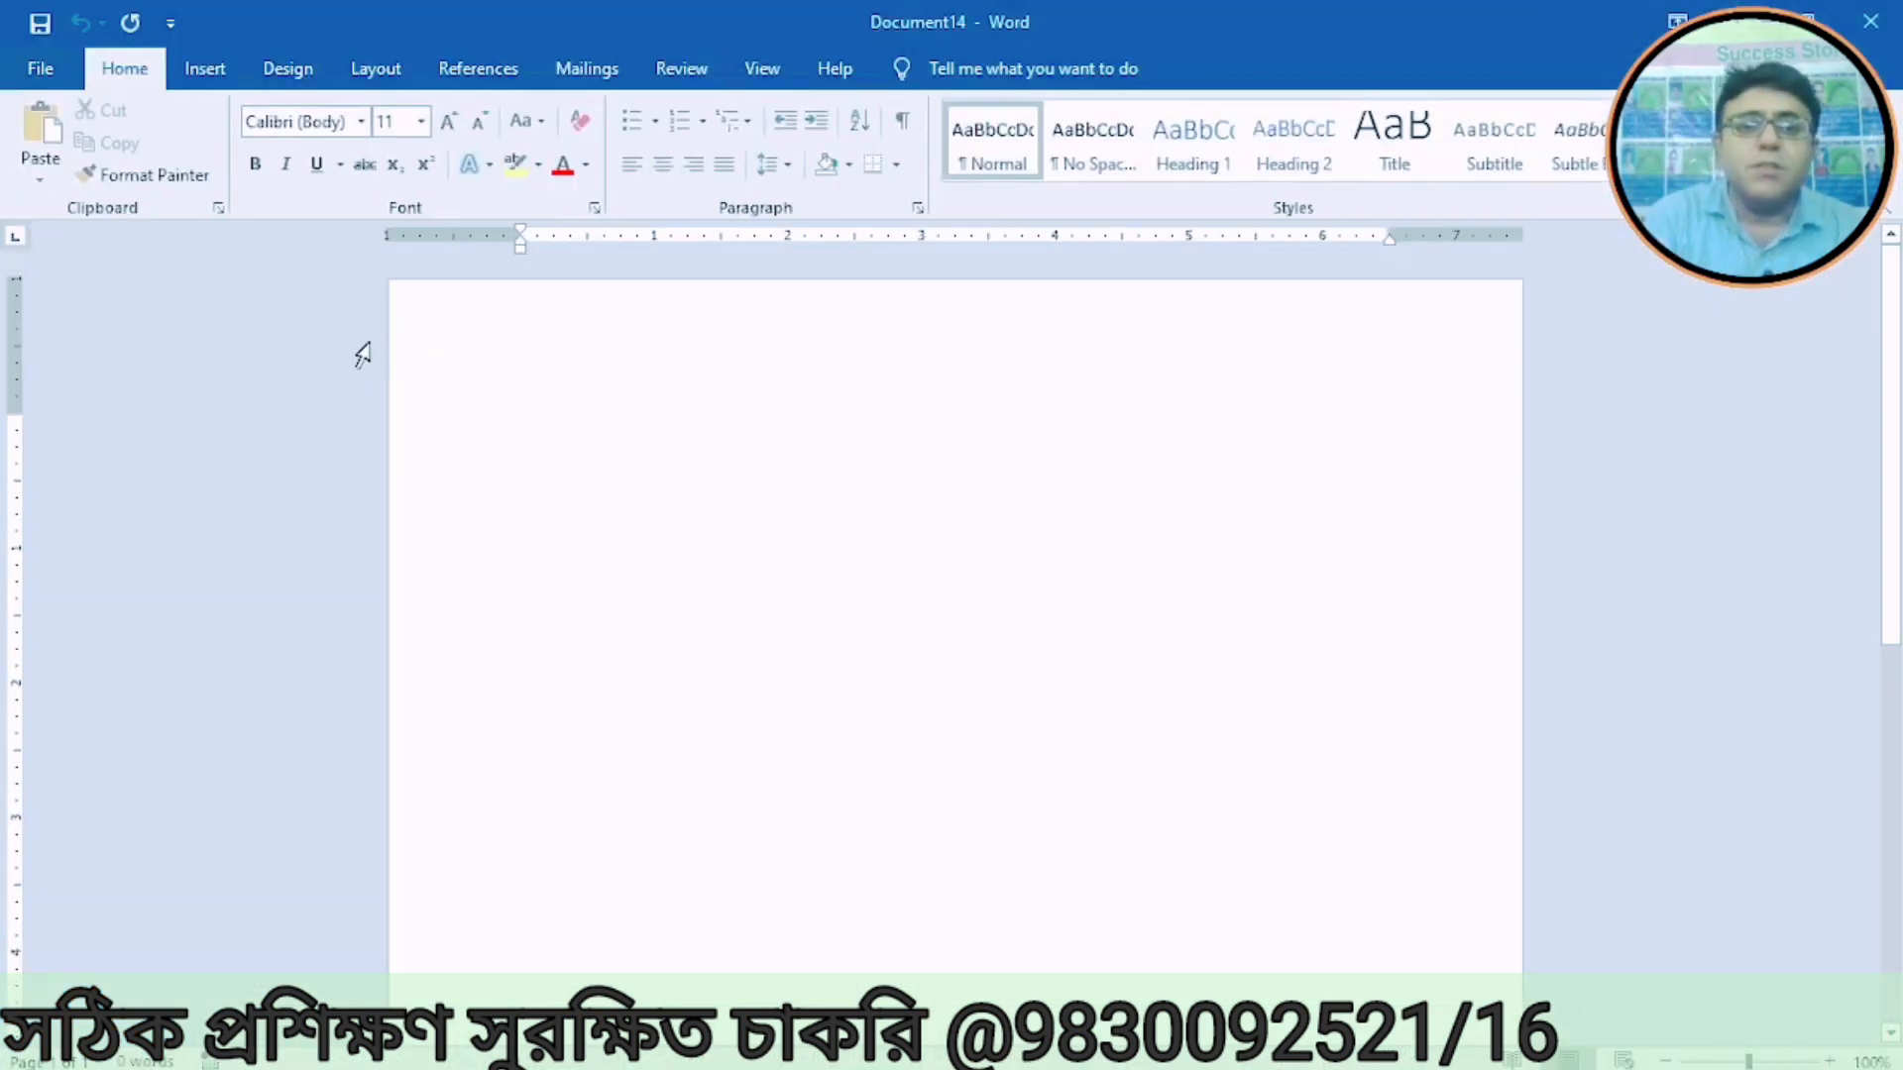
Step: Start recording a macro named Macro2, stored in All Documents (Normal.dotm)
left_click(741, 71)
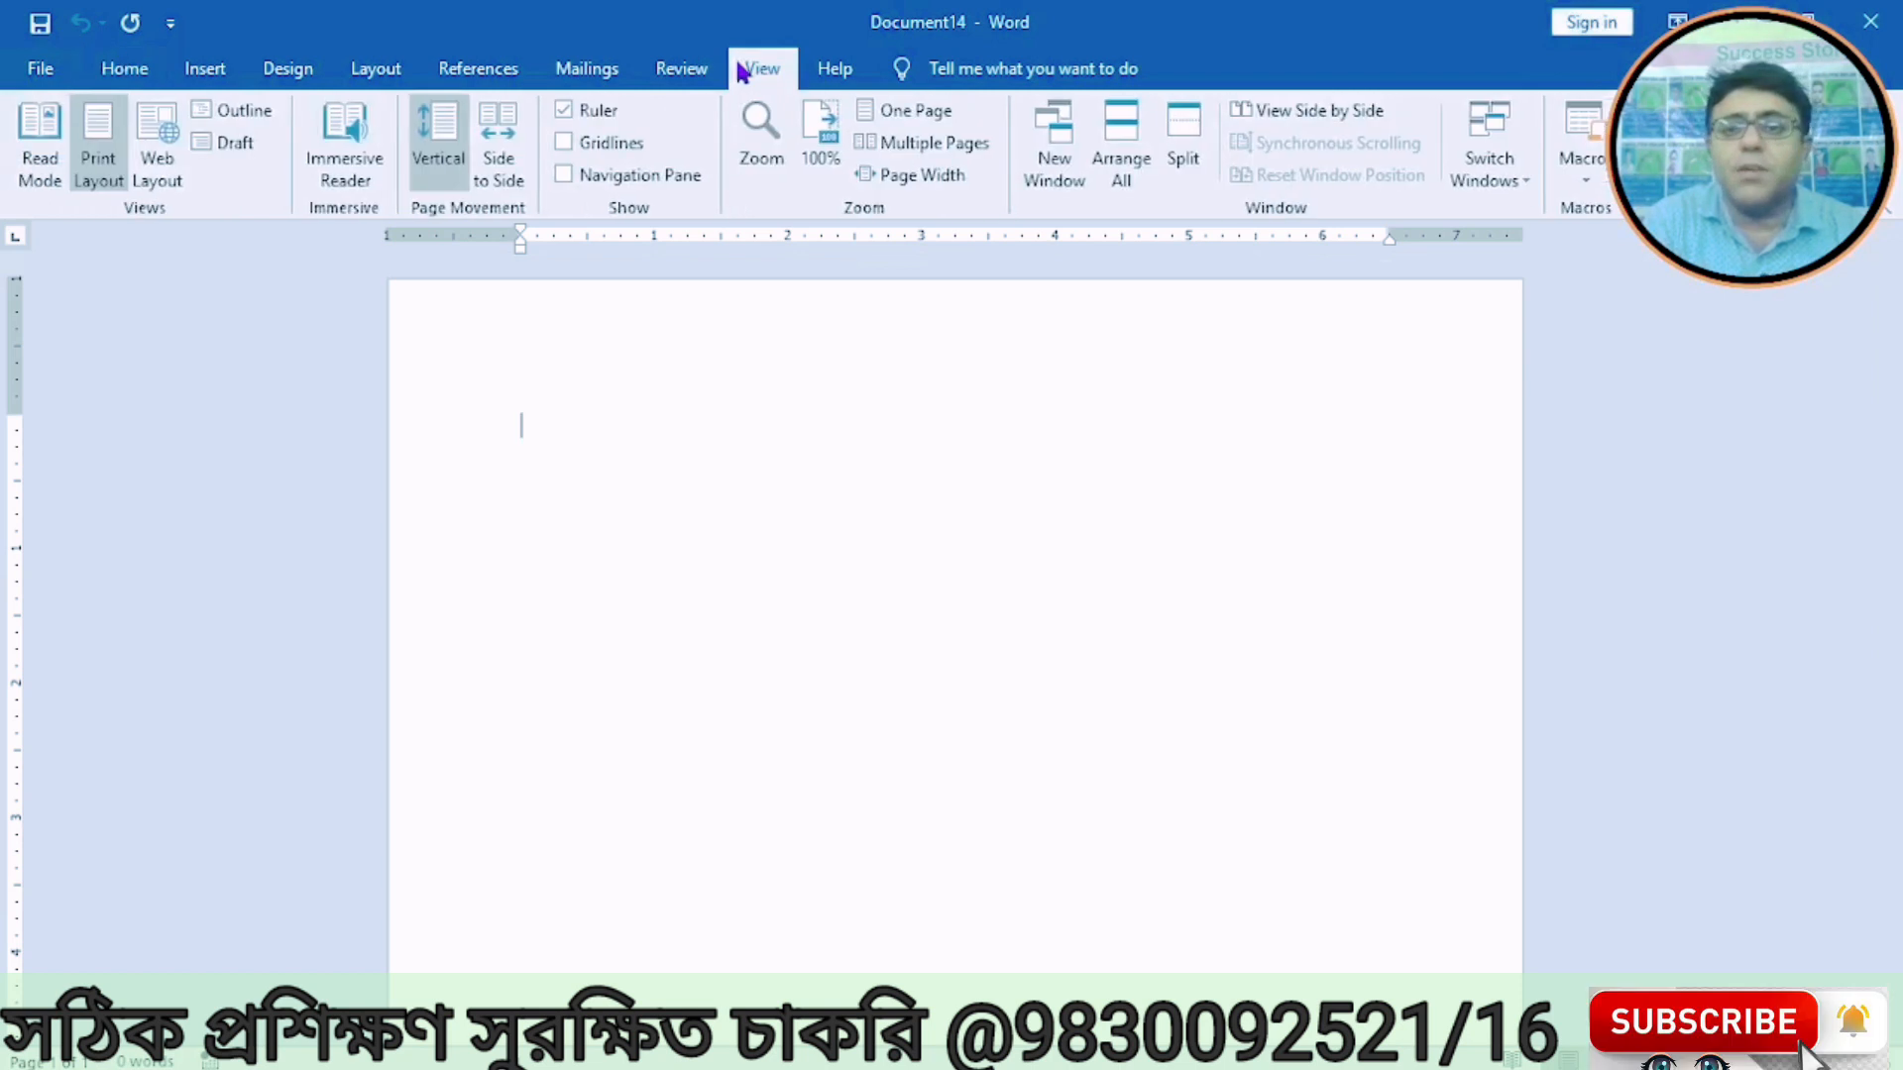
left_click(1597, 169)
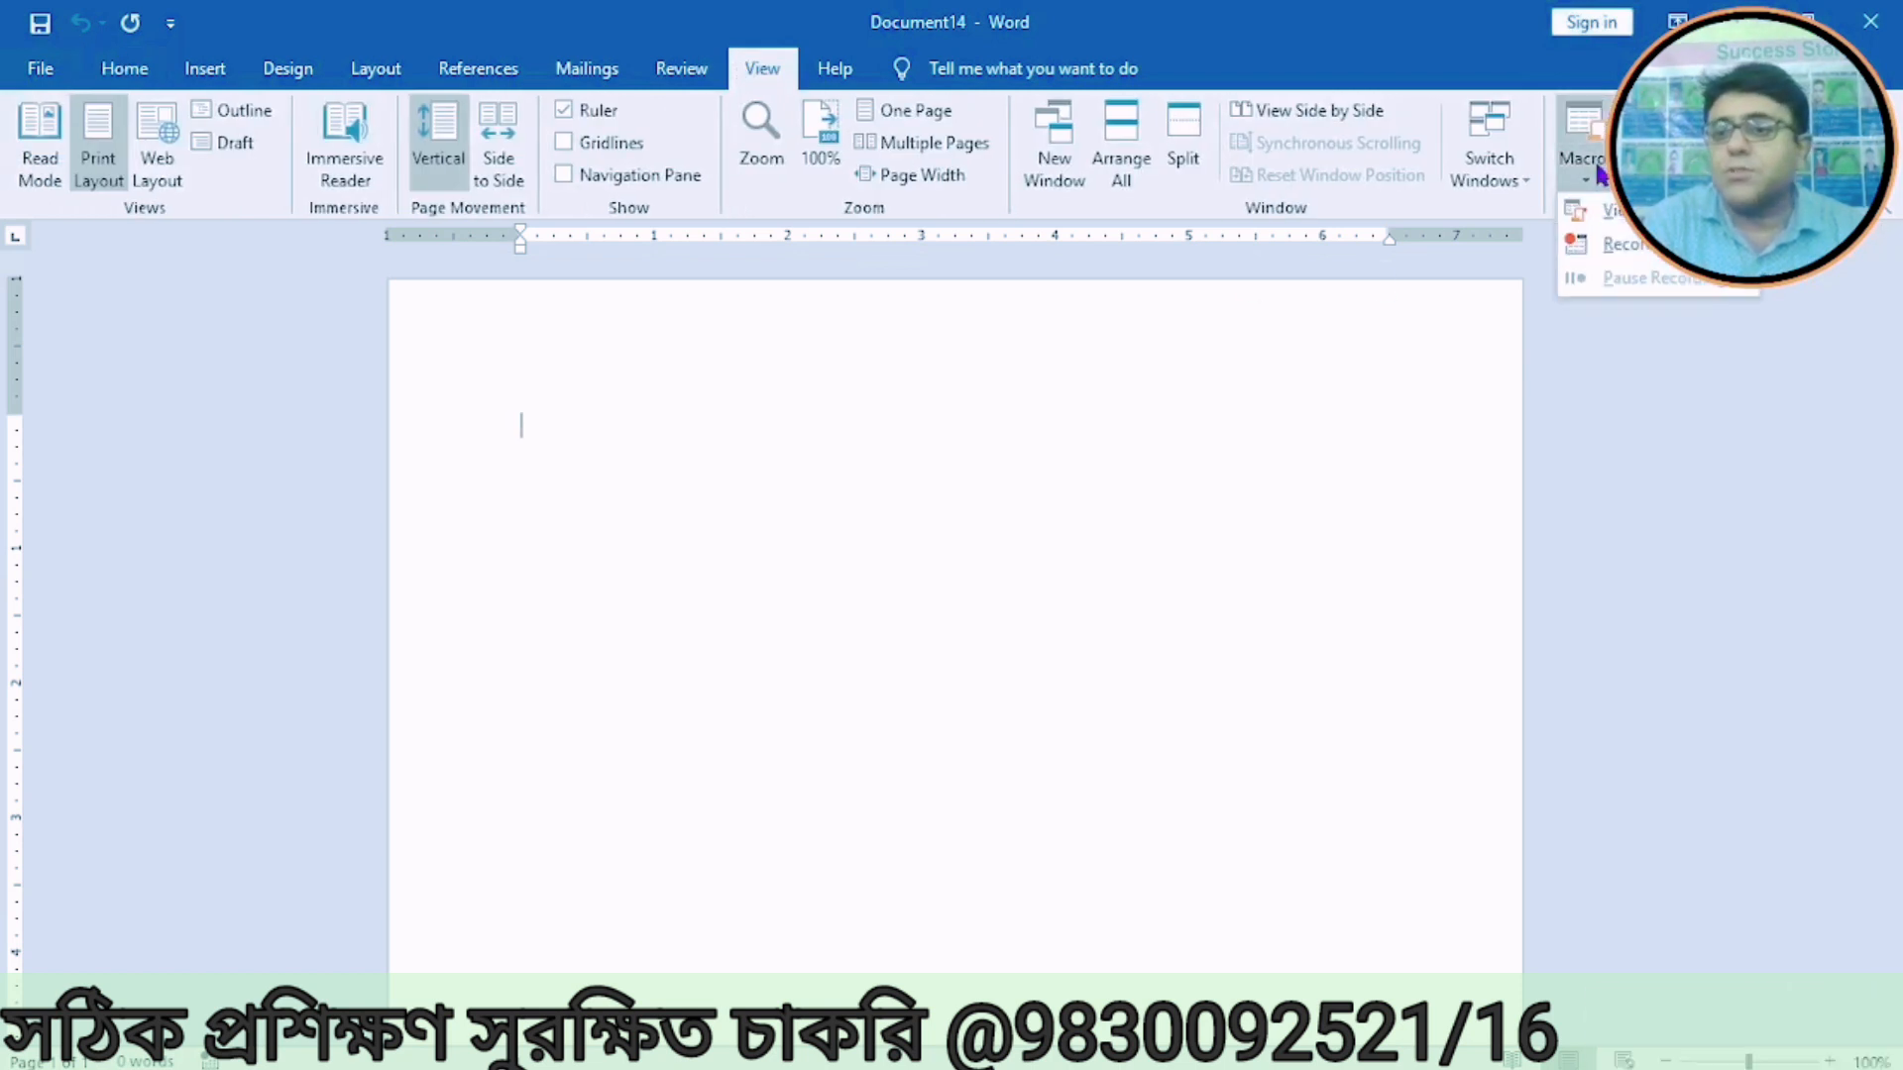
left_click(1611, 242)
left_click(899, 460)
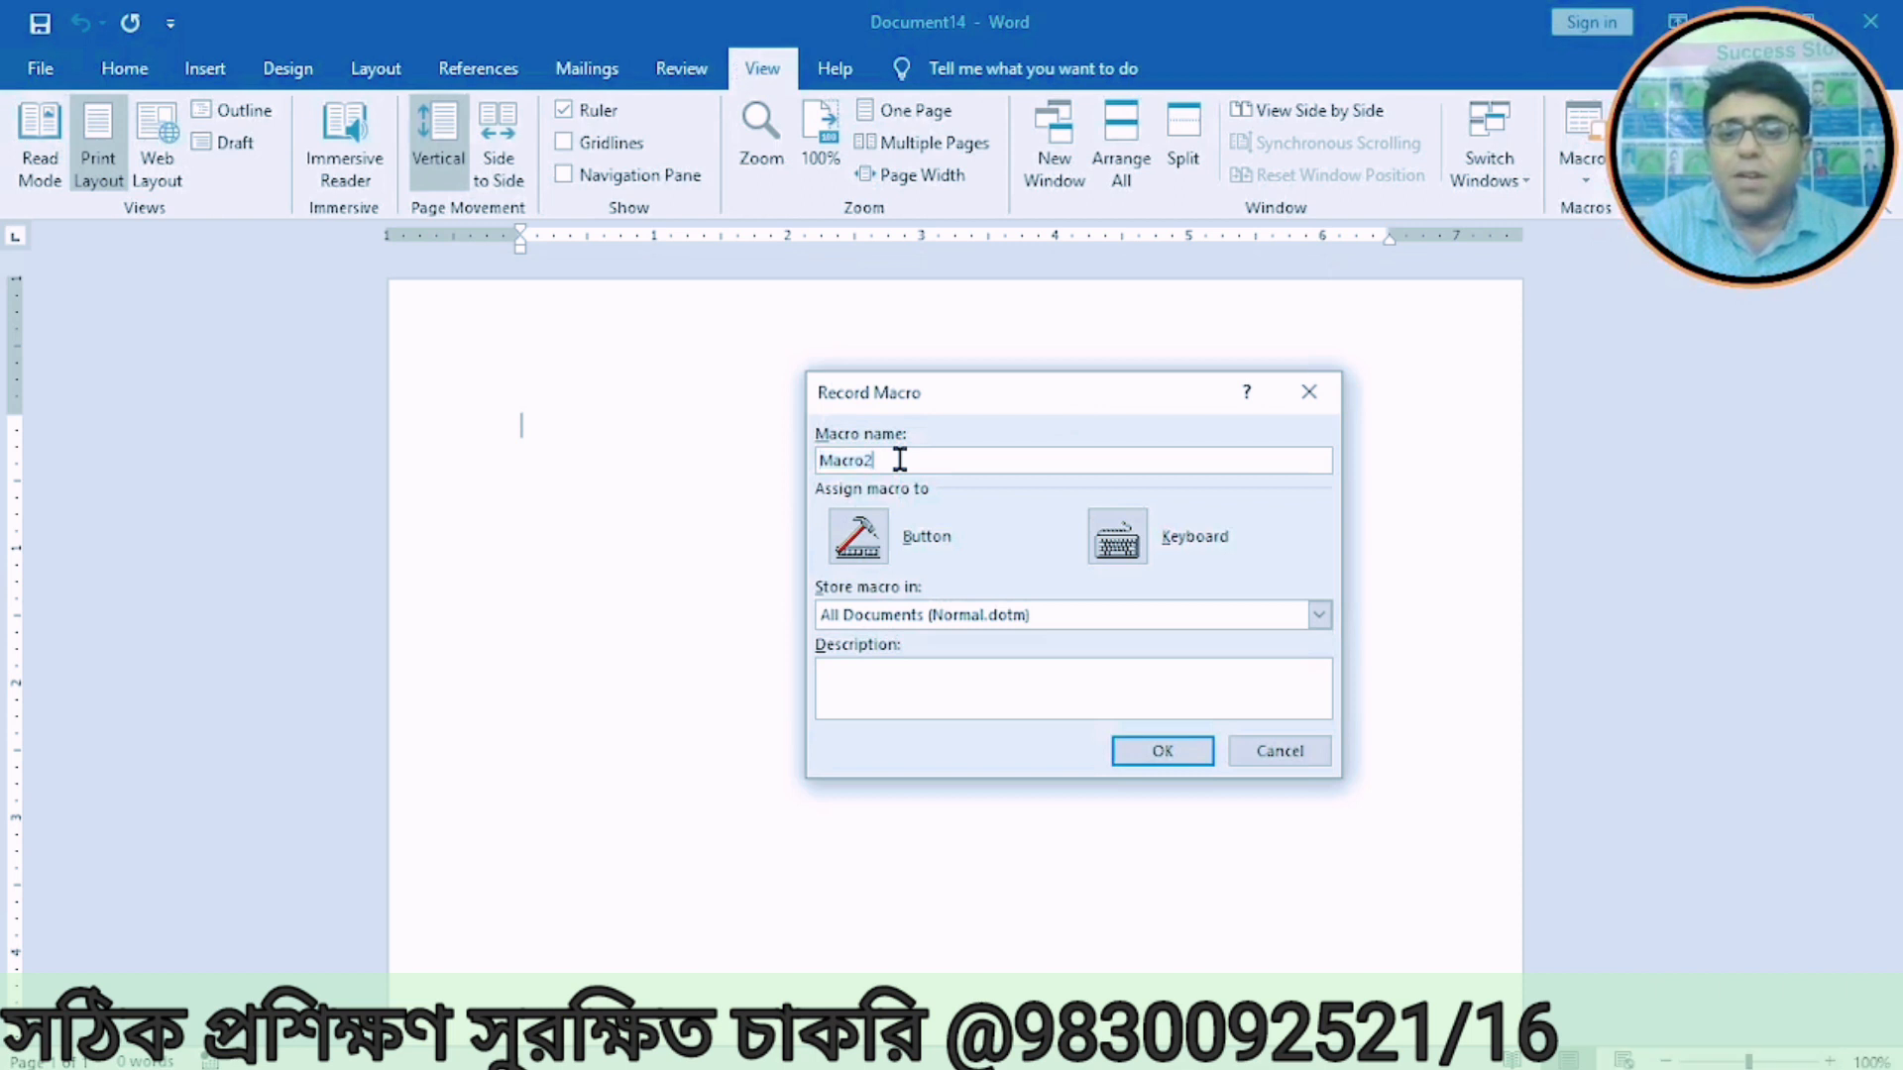
left_click(1149, 752)
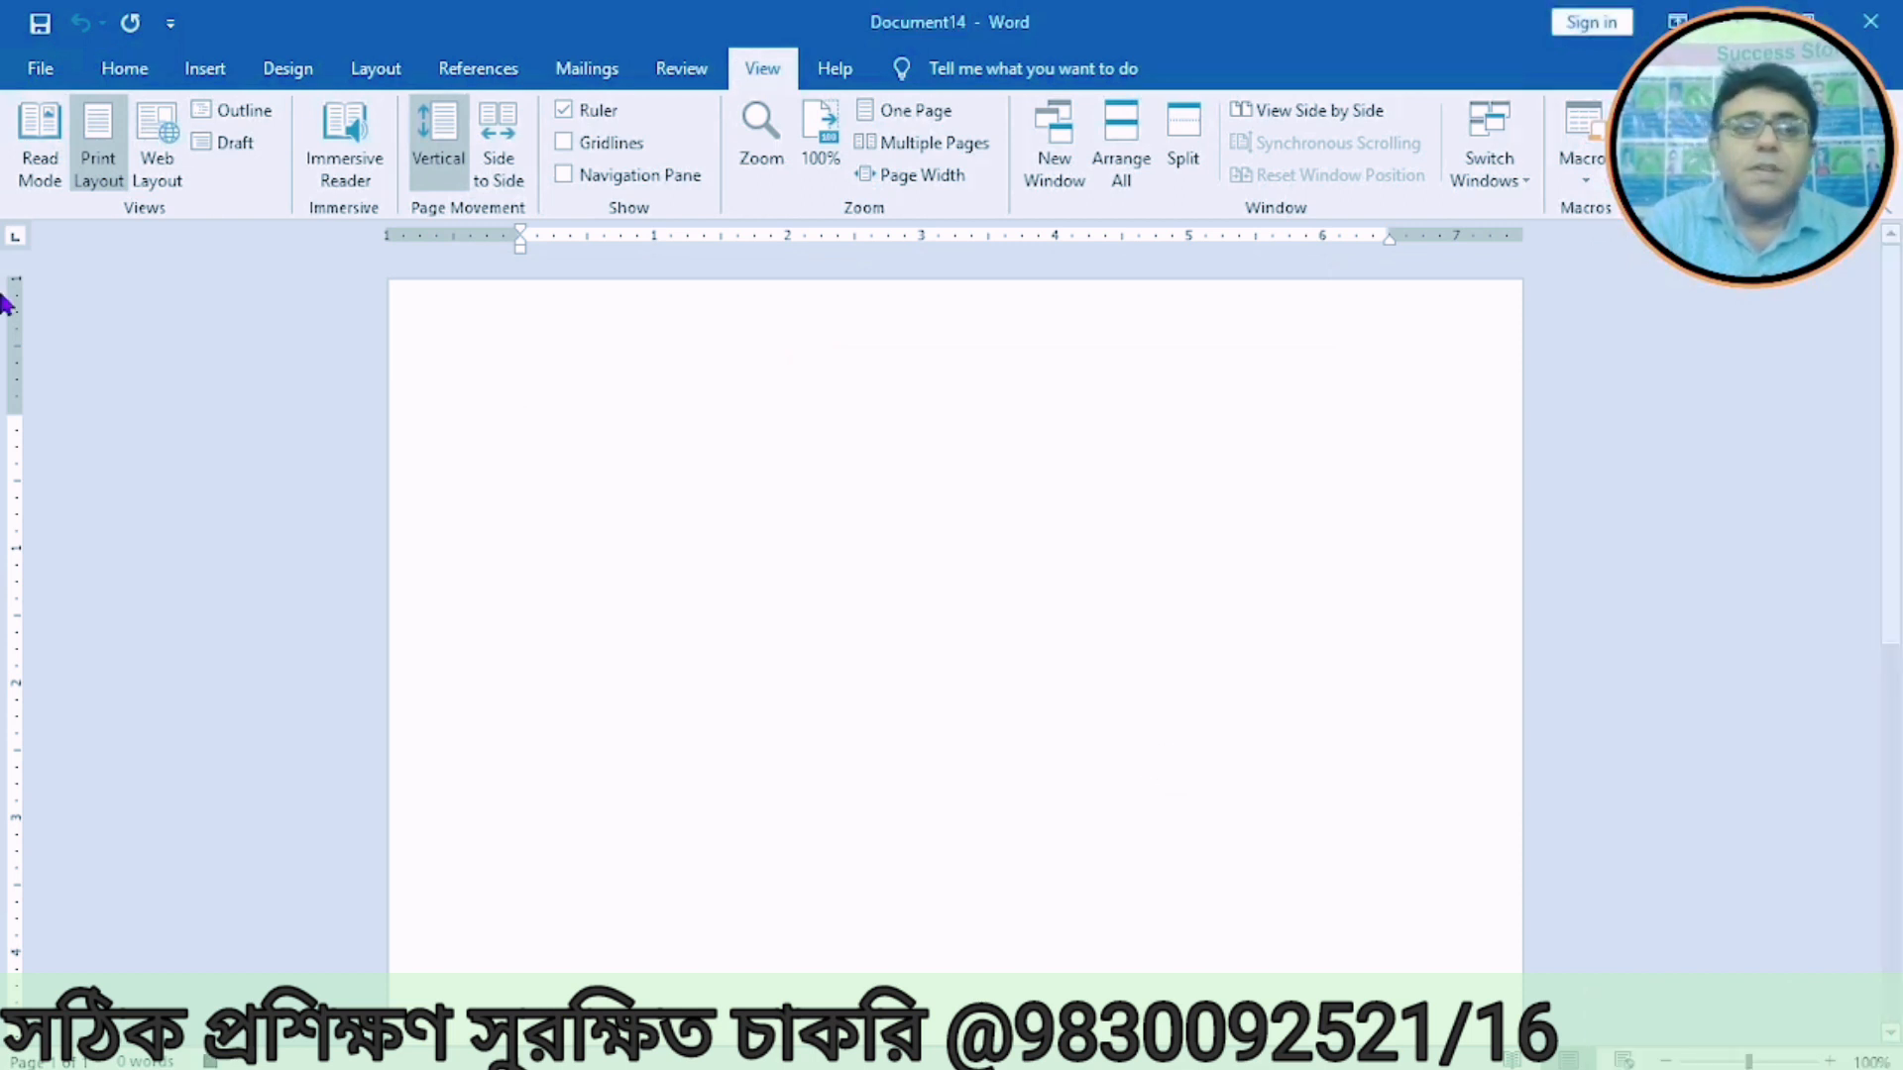
Step: Replace all occurrences of "Calcutta" with "Kolkata" while the macro records, run the replacement once more and close Find and Replace
left_click(121, 72)
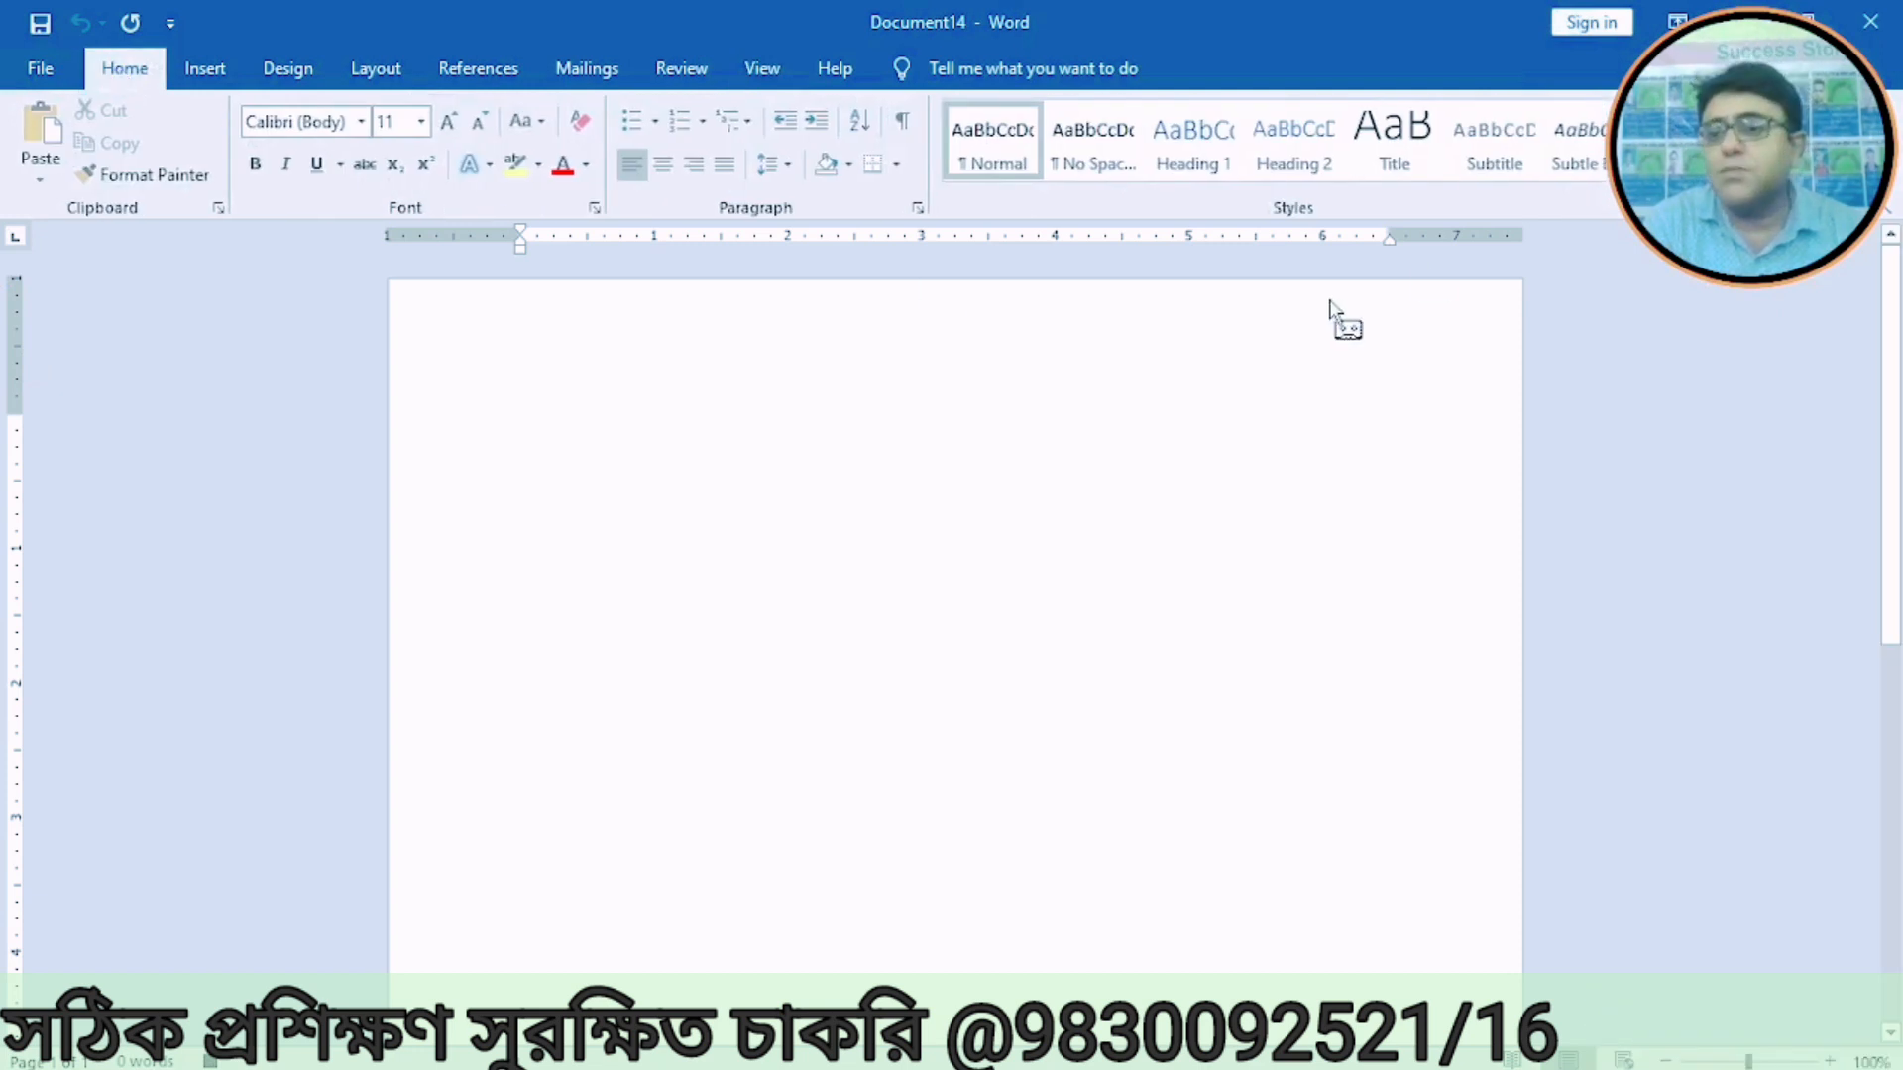
key("ctrl+h")
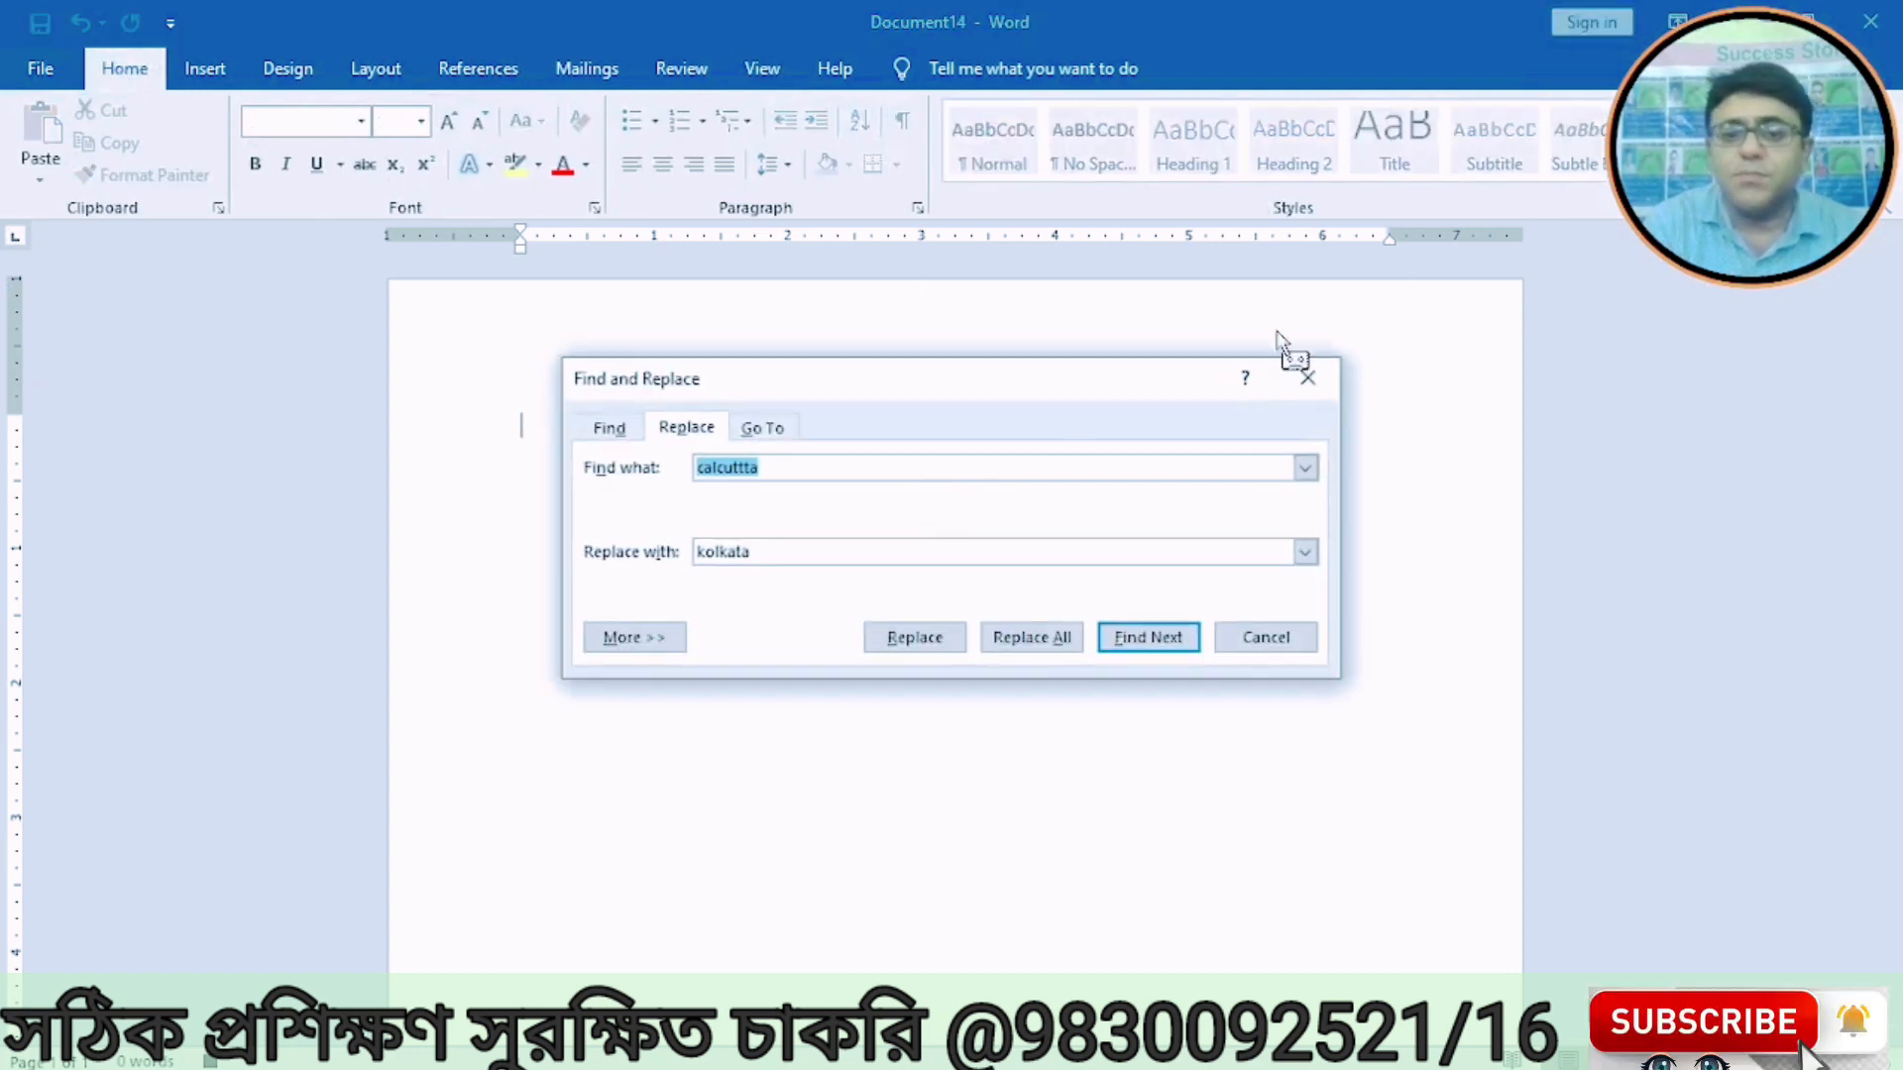
key("BackSpace")
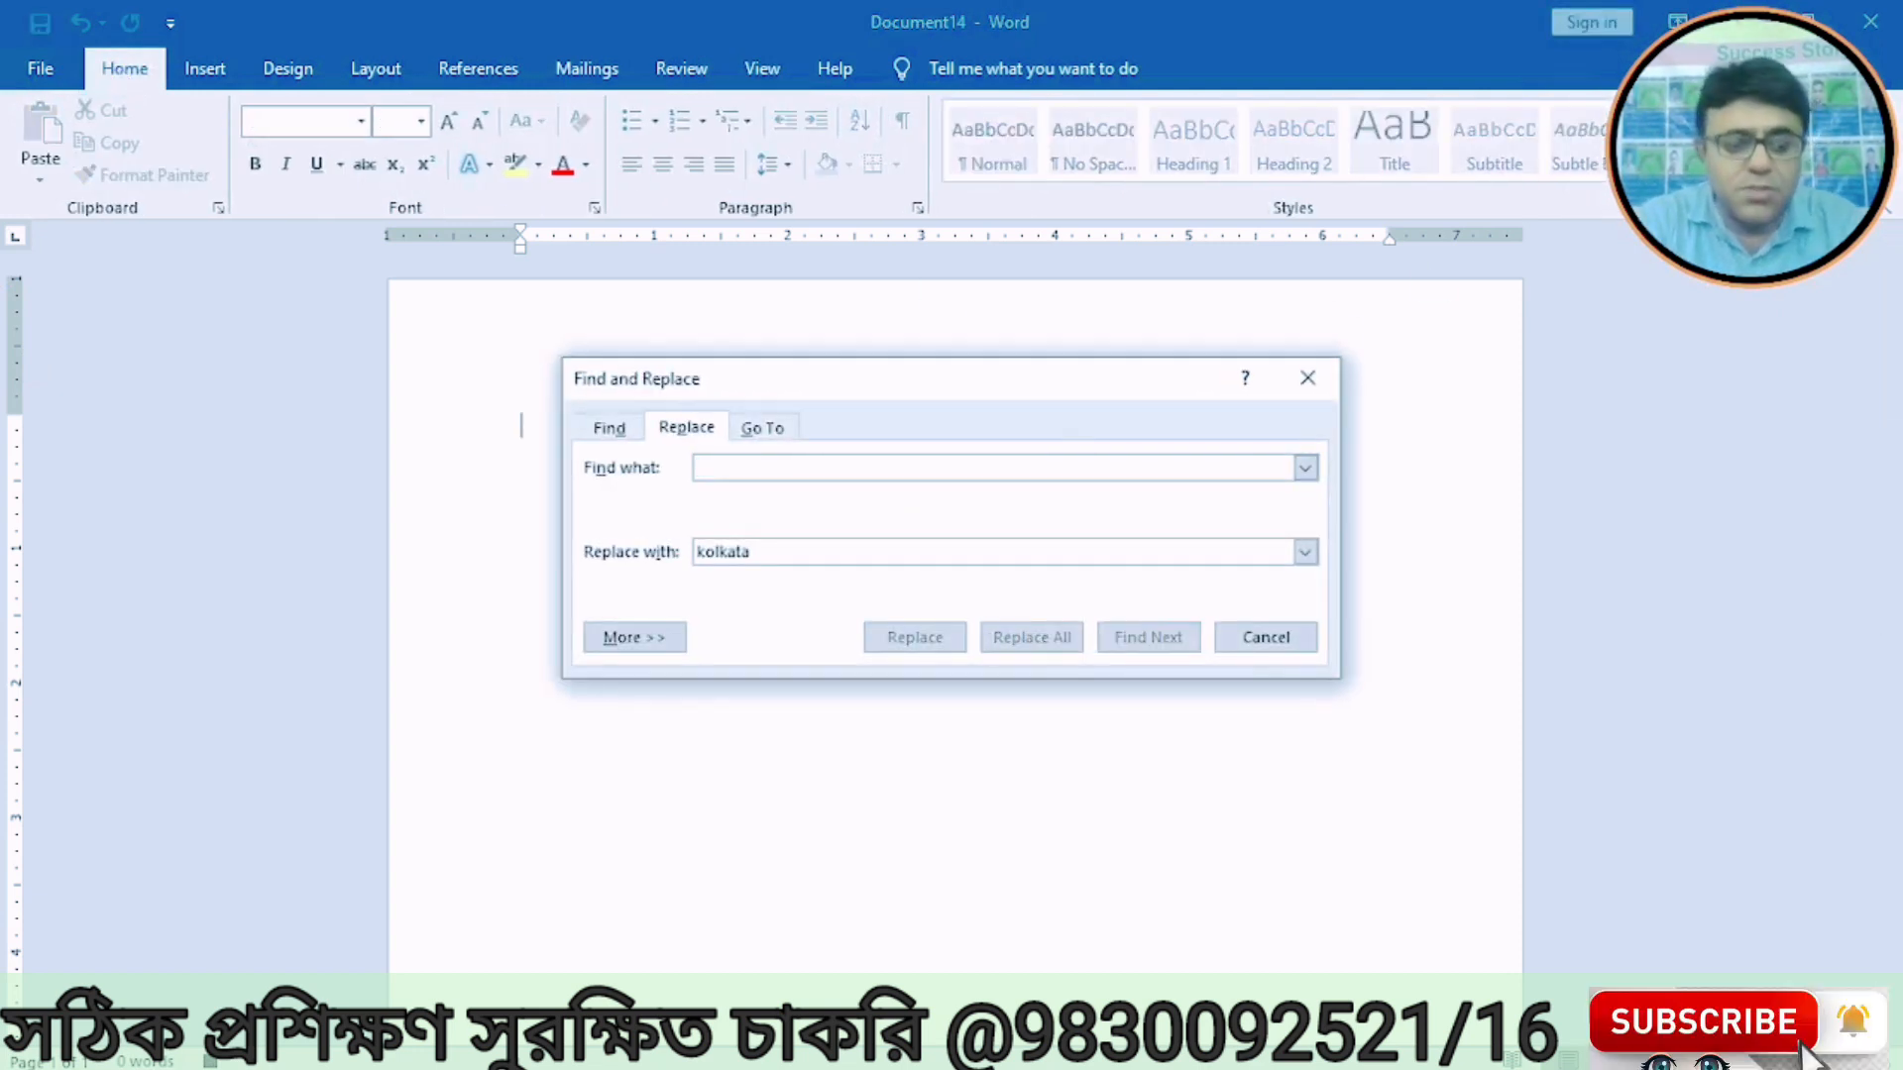
type("Calcutta")
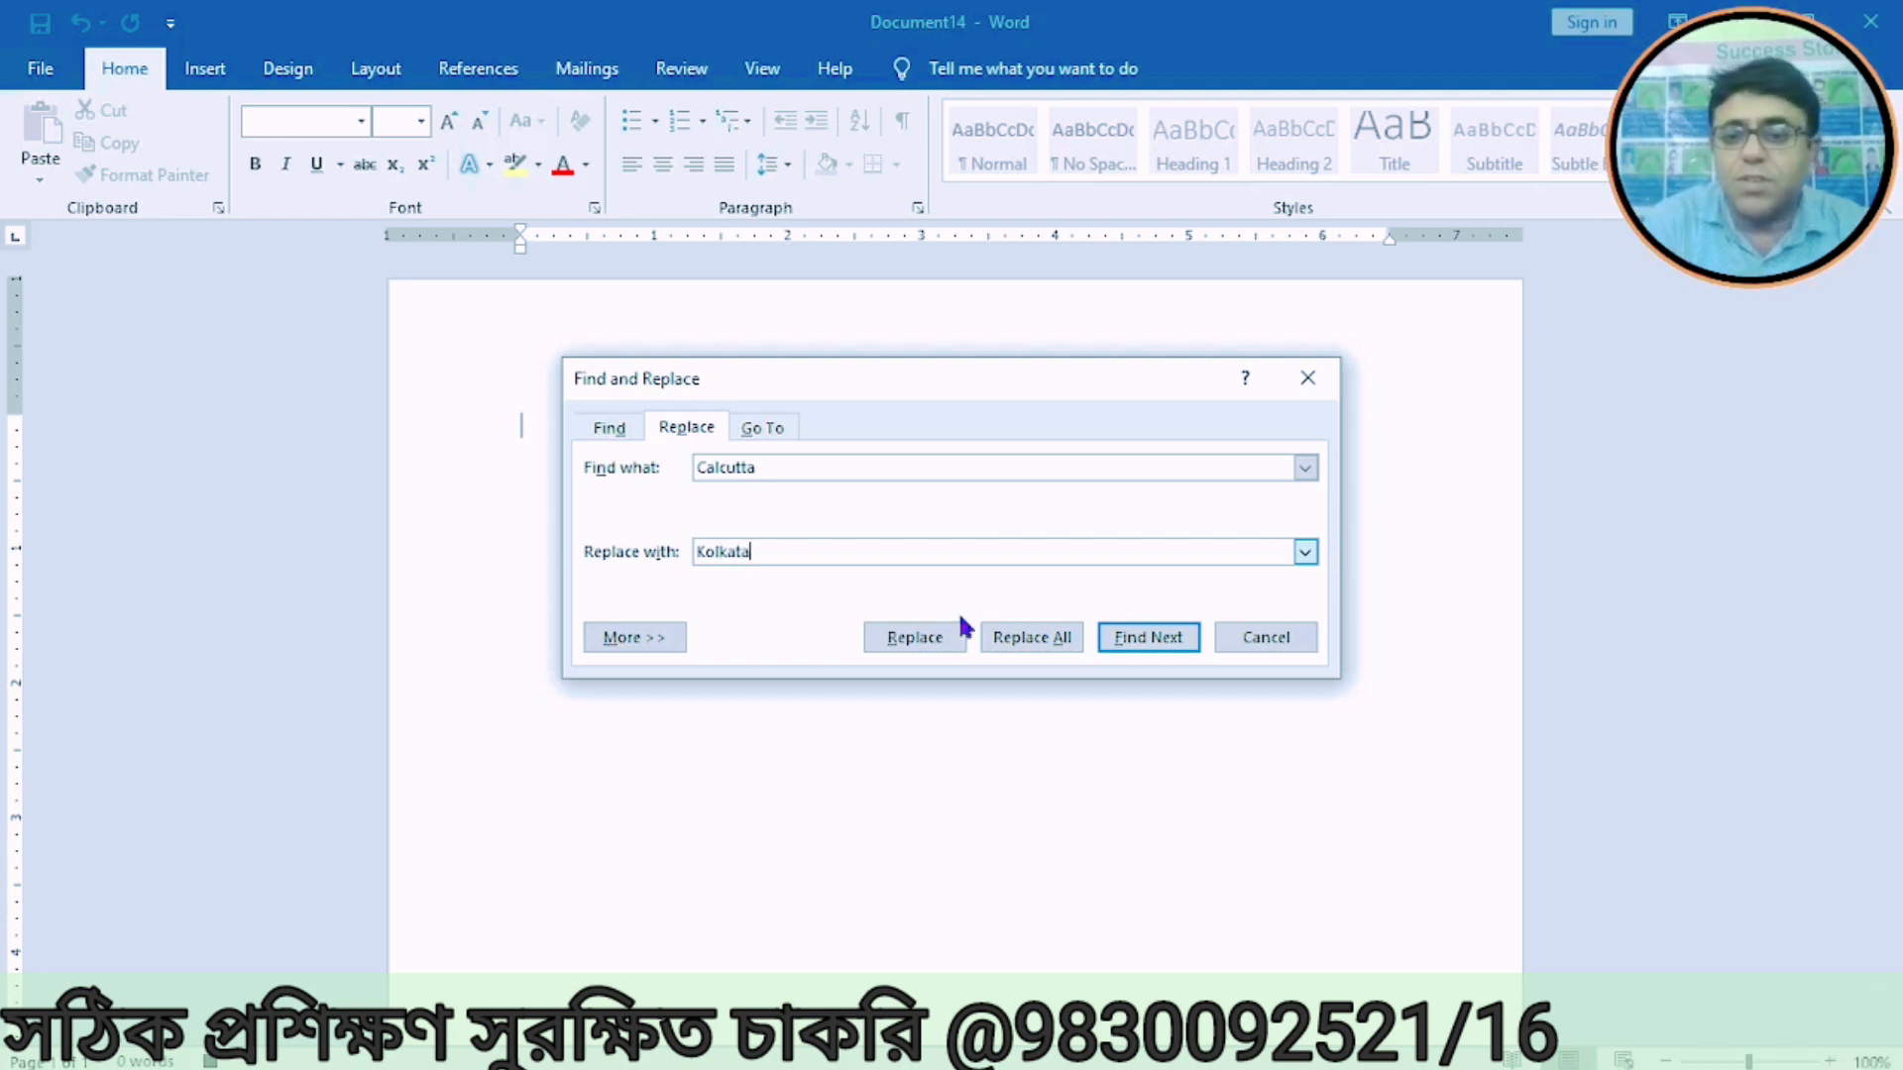
left_click(1002, 636)
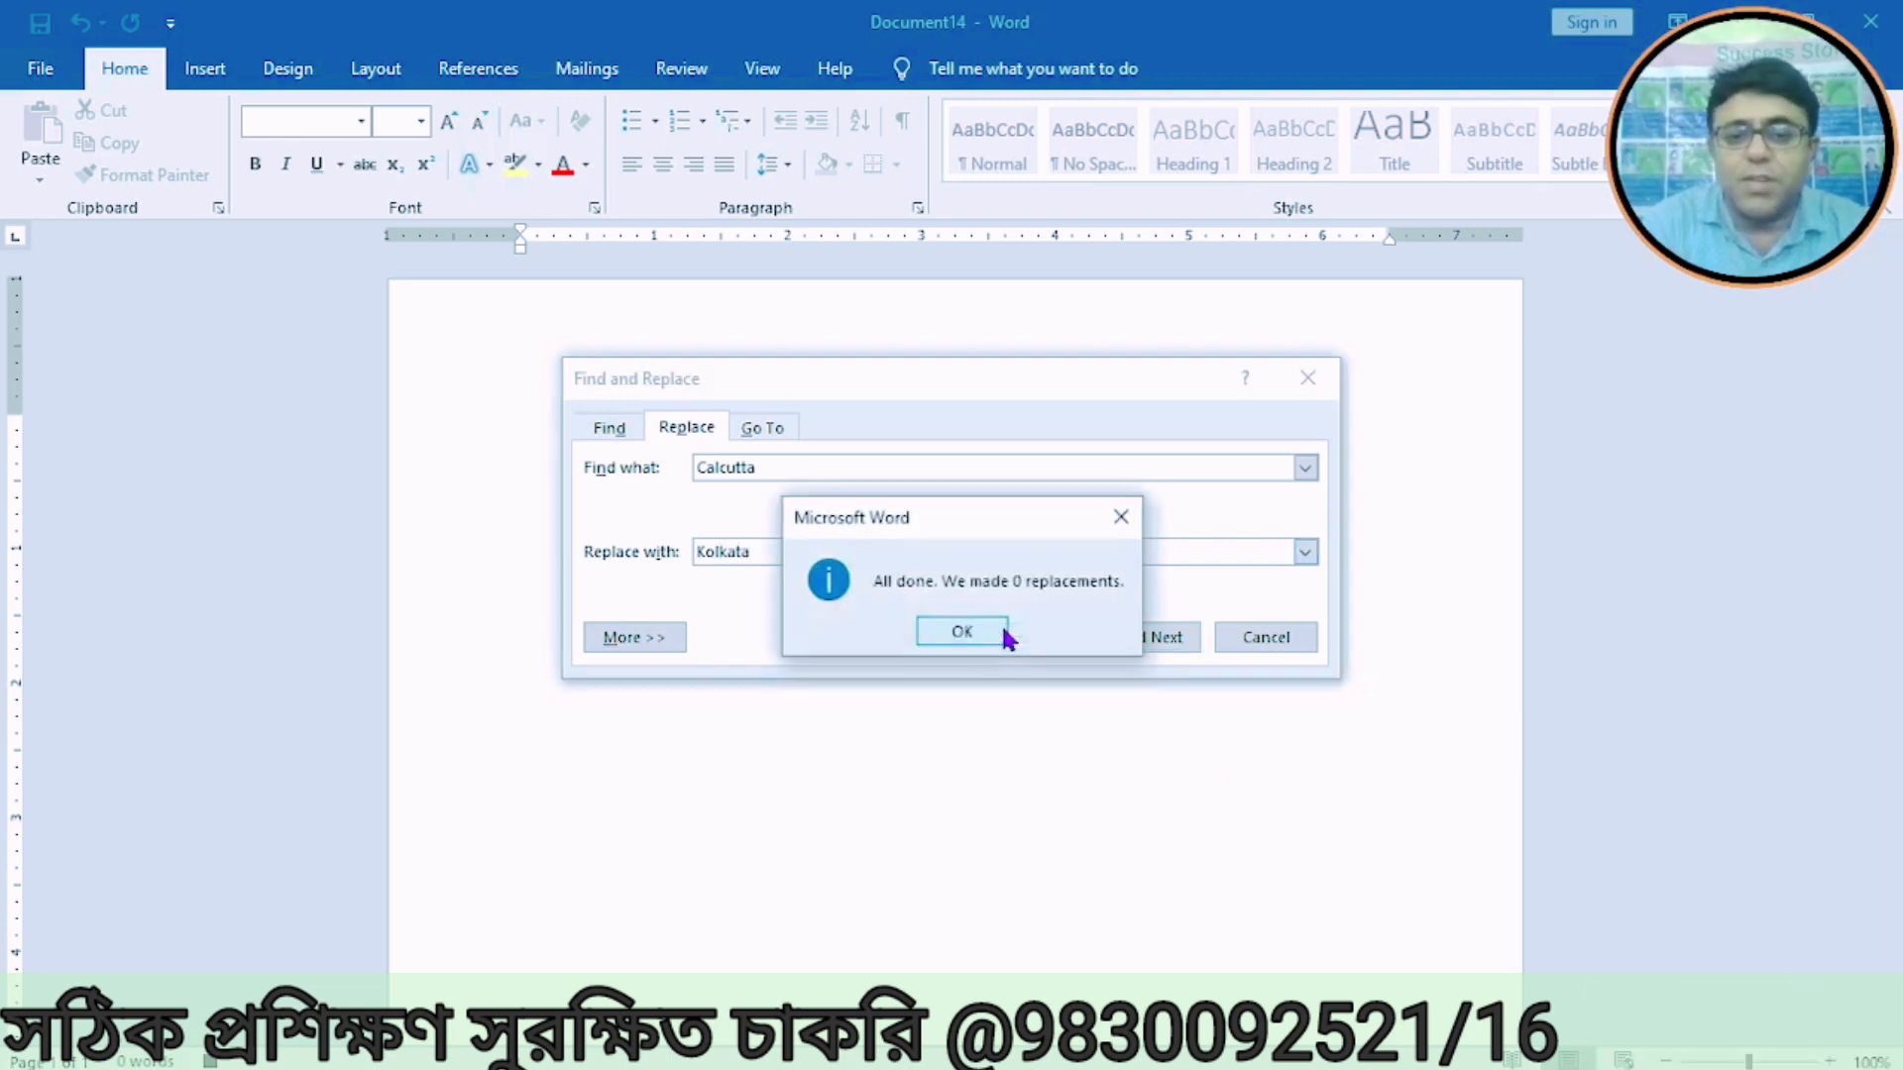
left_click(945, 634)
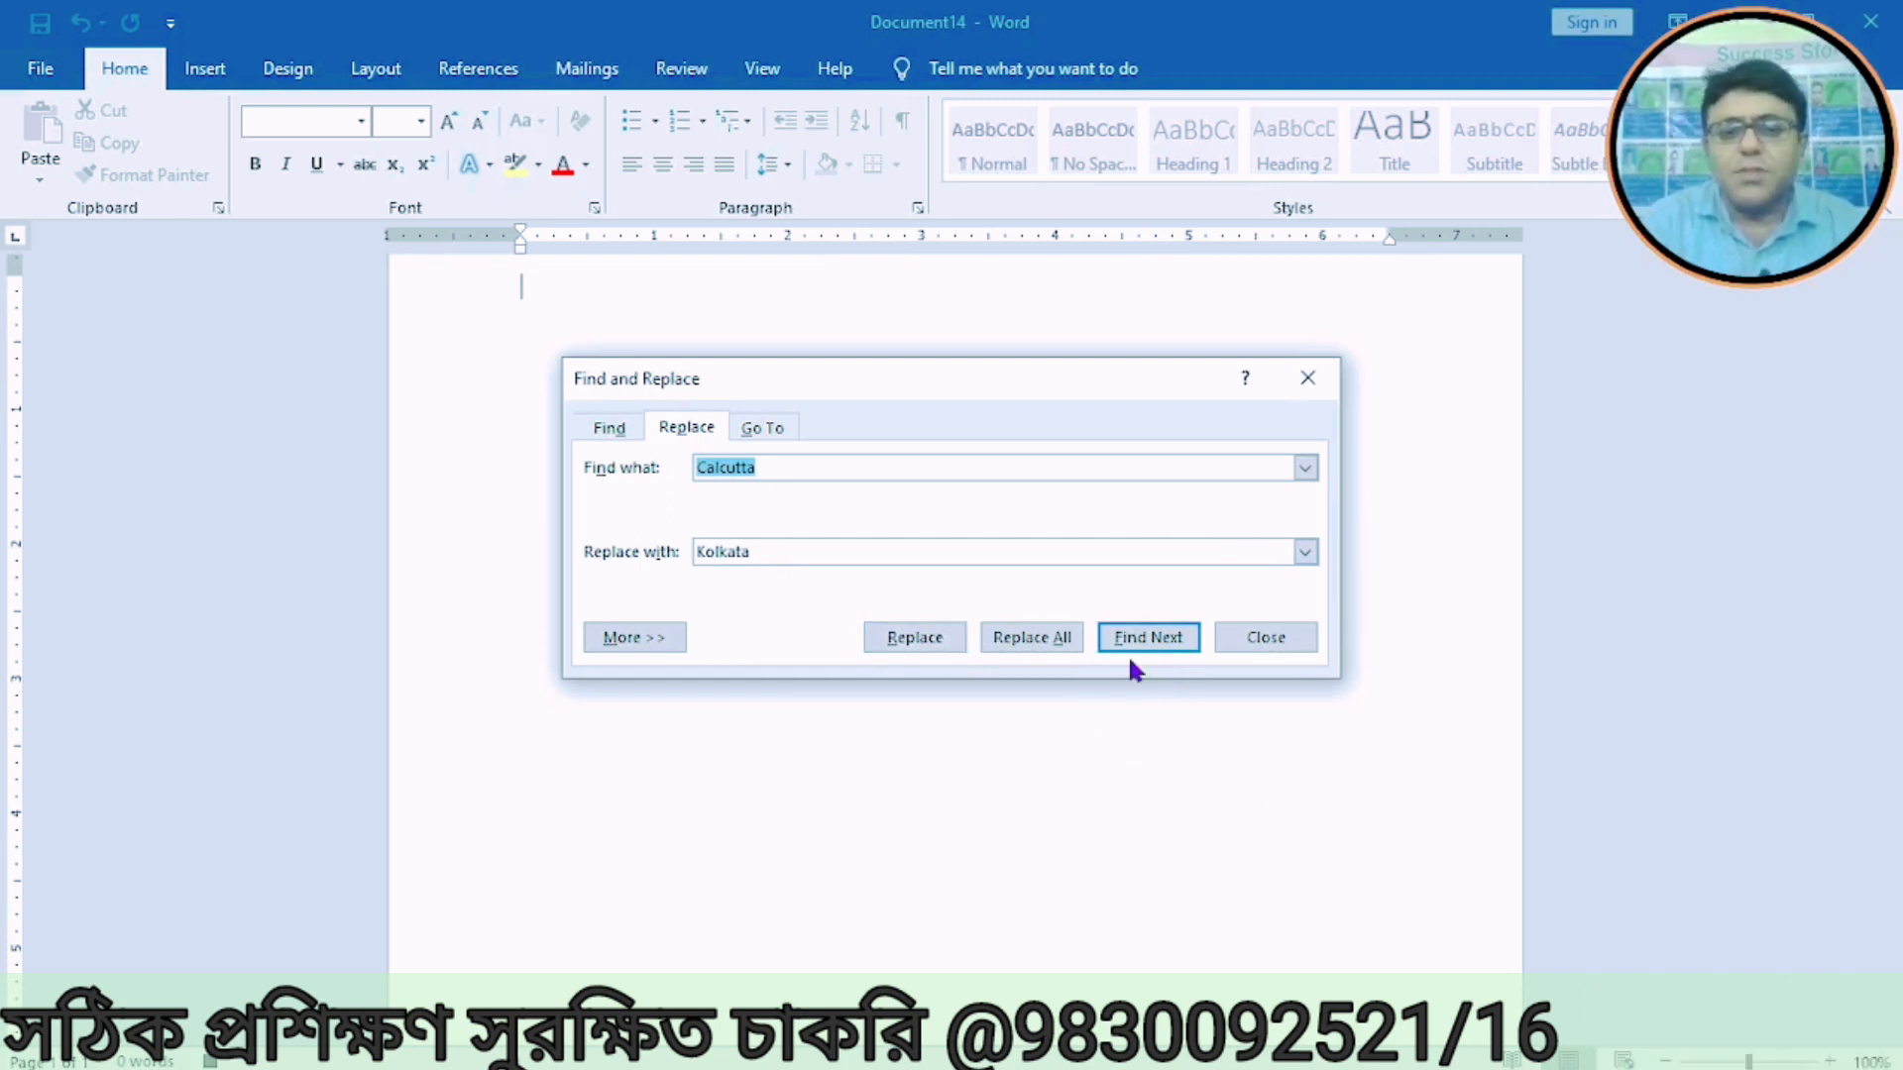
left_click(1049, 636)
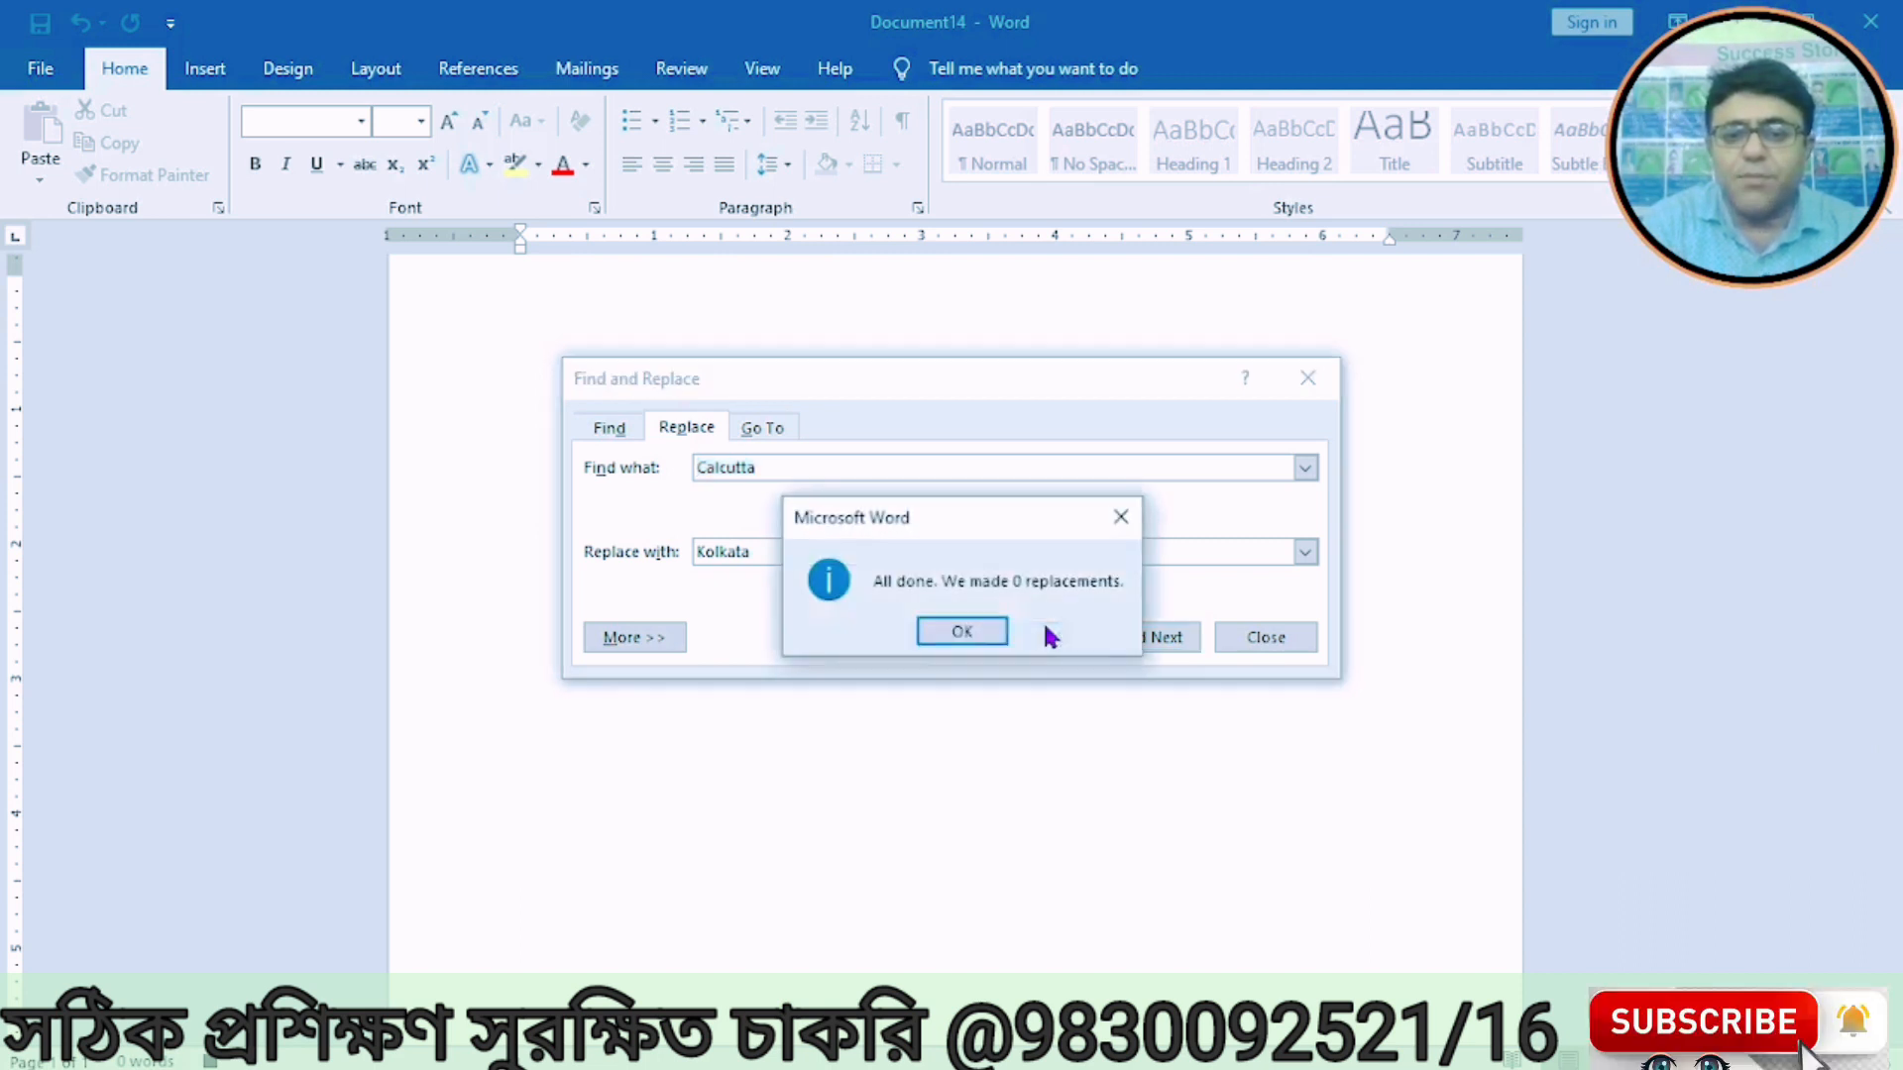
left_click(963, 635)
left_click(1261, 640)
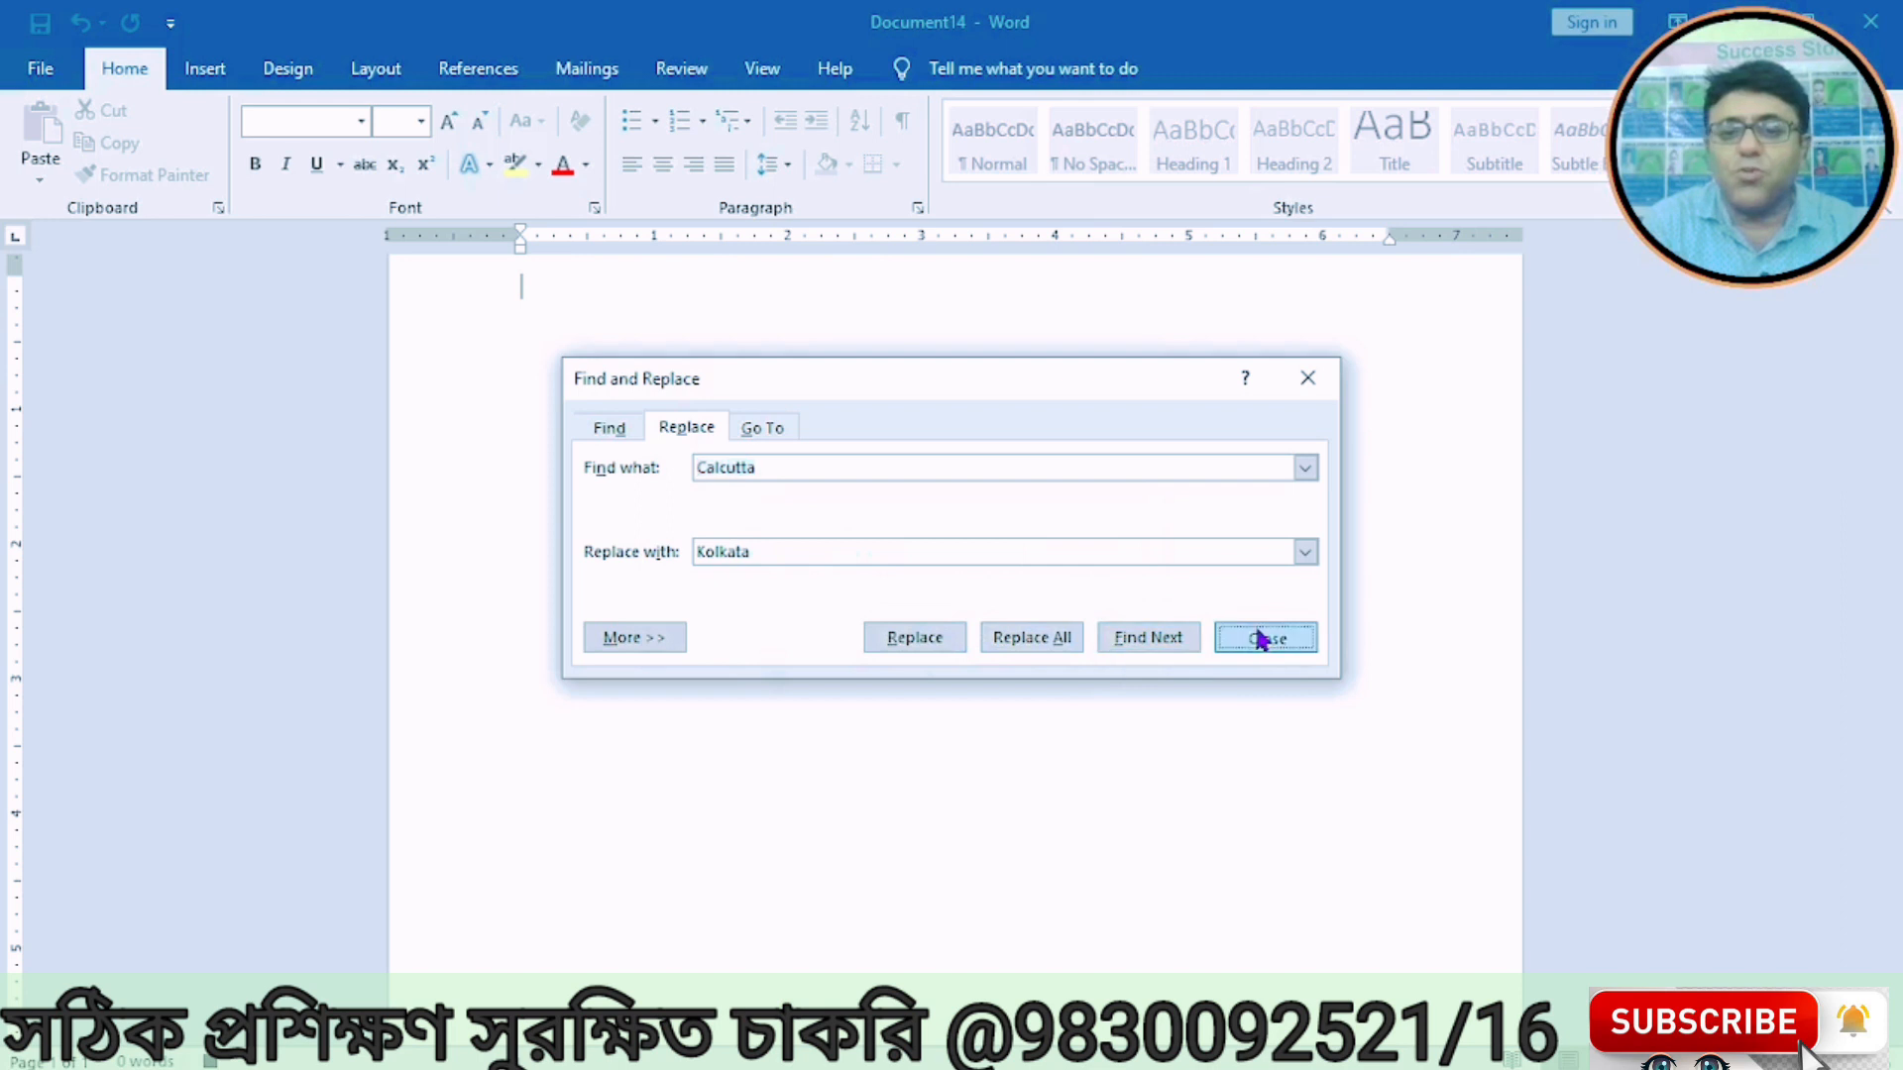
Step: Stop the macro recording
left_click(769, 79)
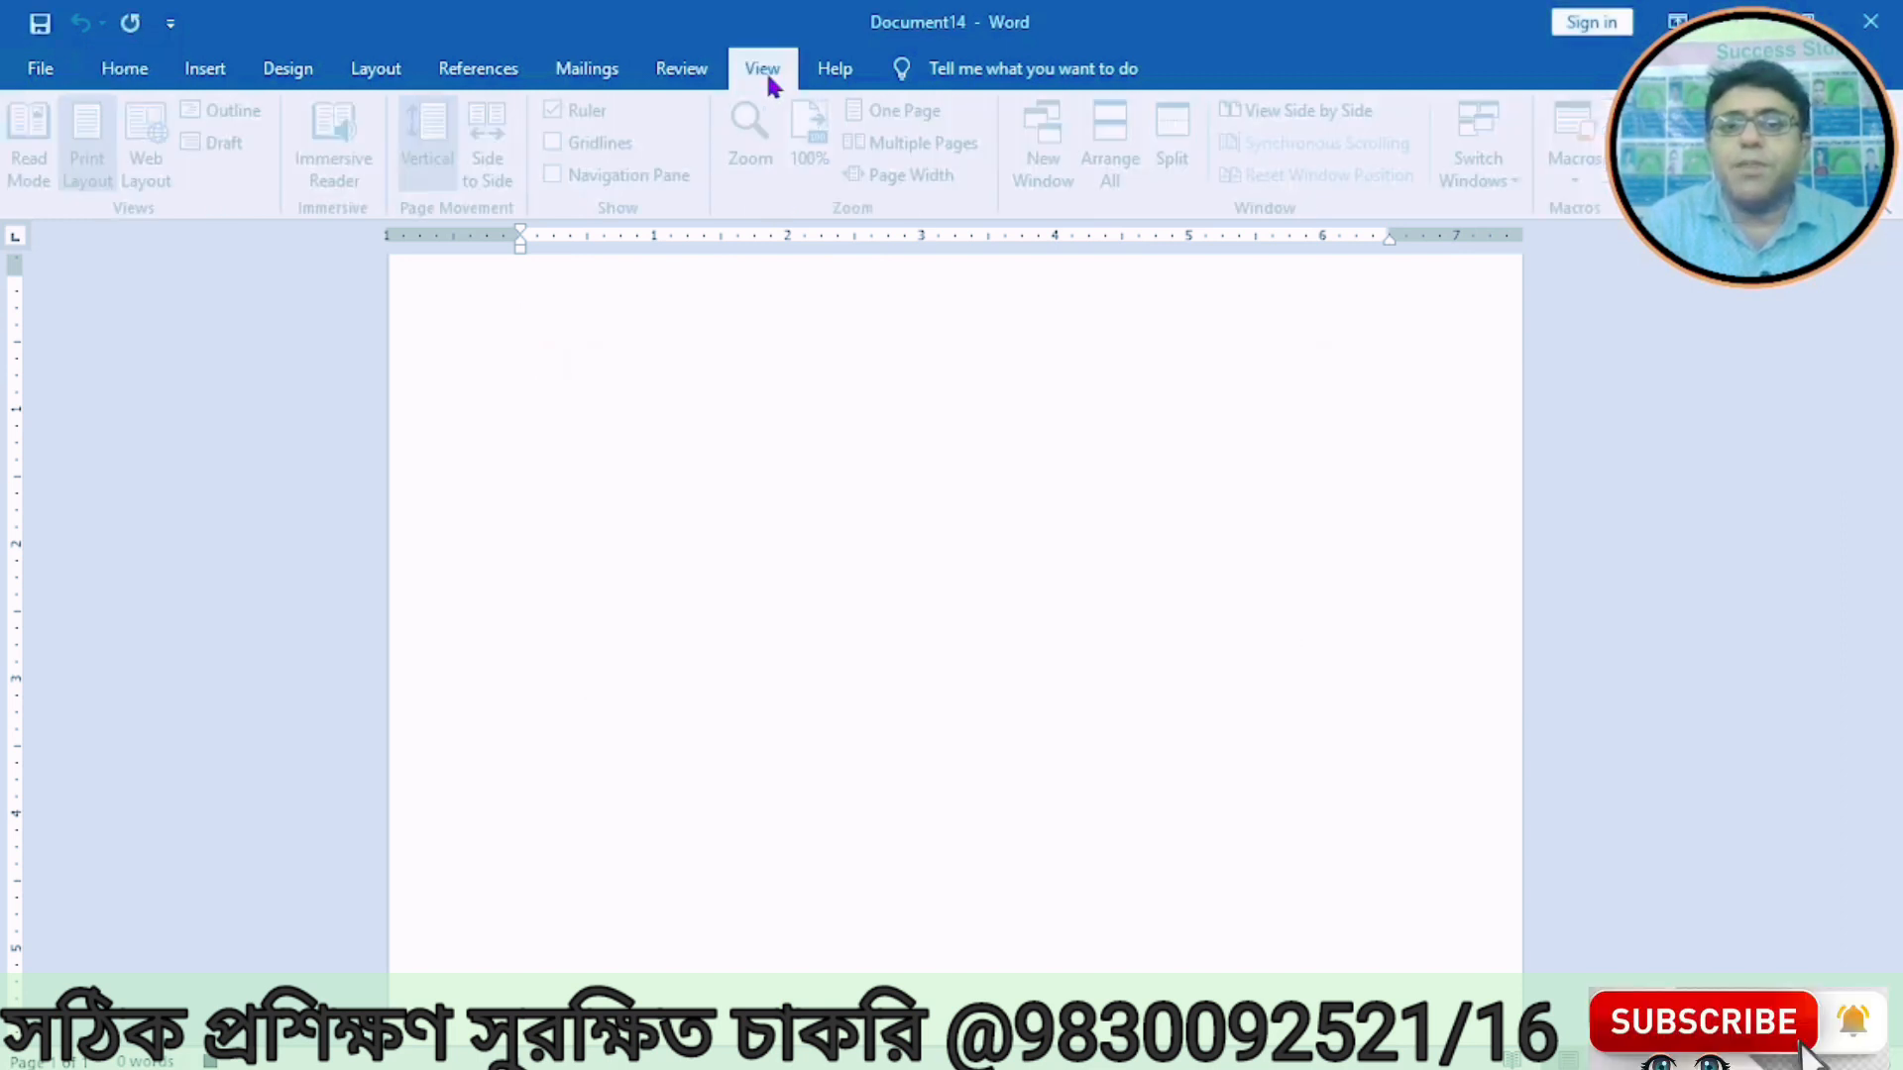
left_click(1576, 179)
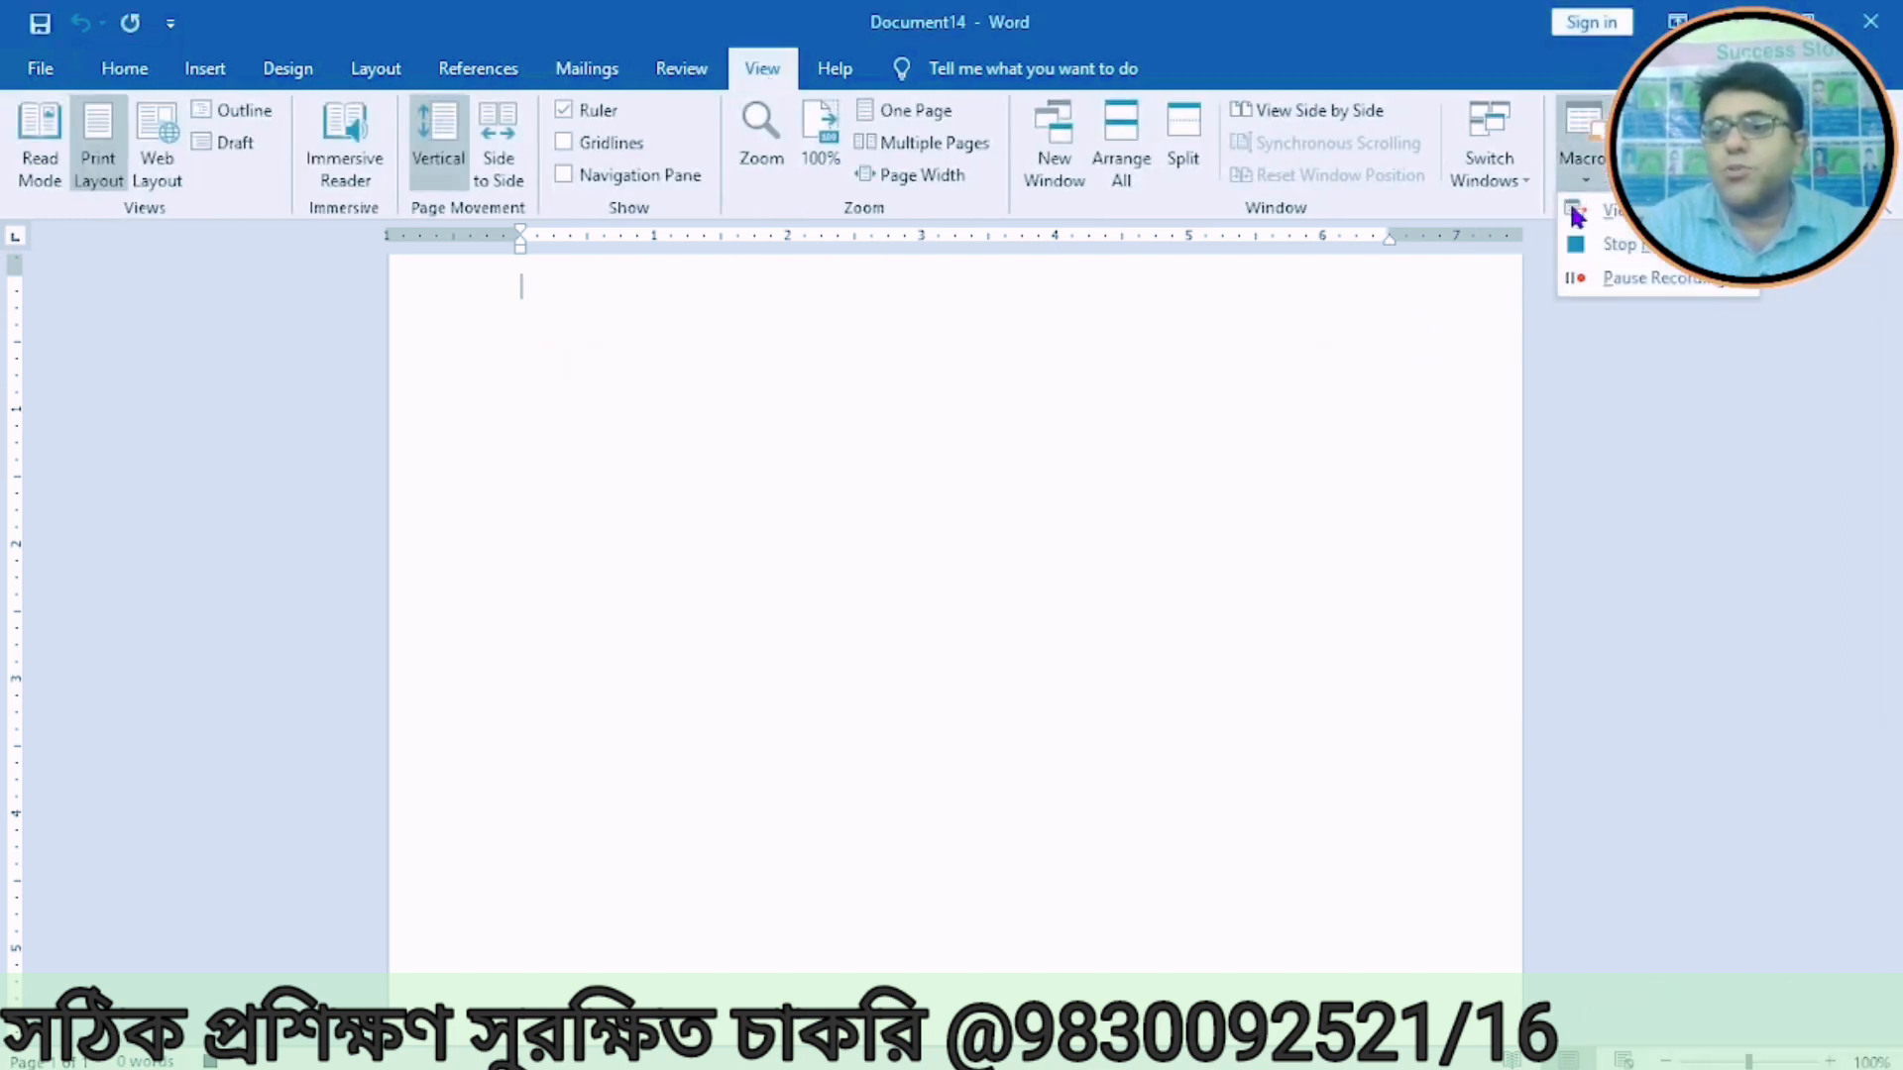
left_click(1621, 246)
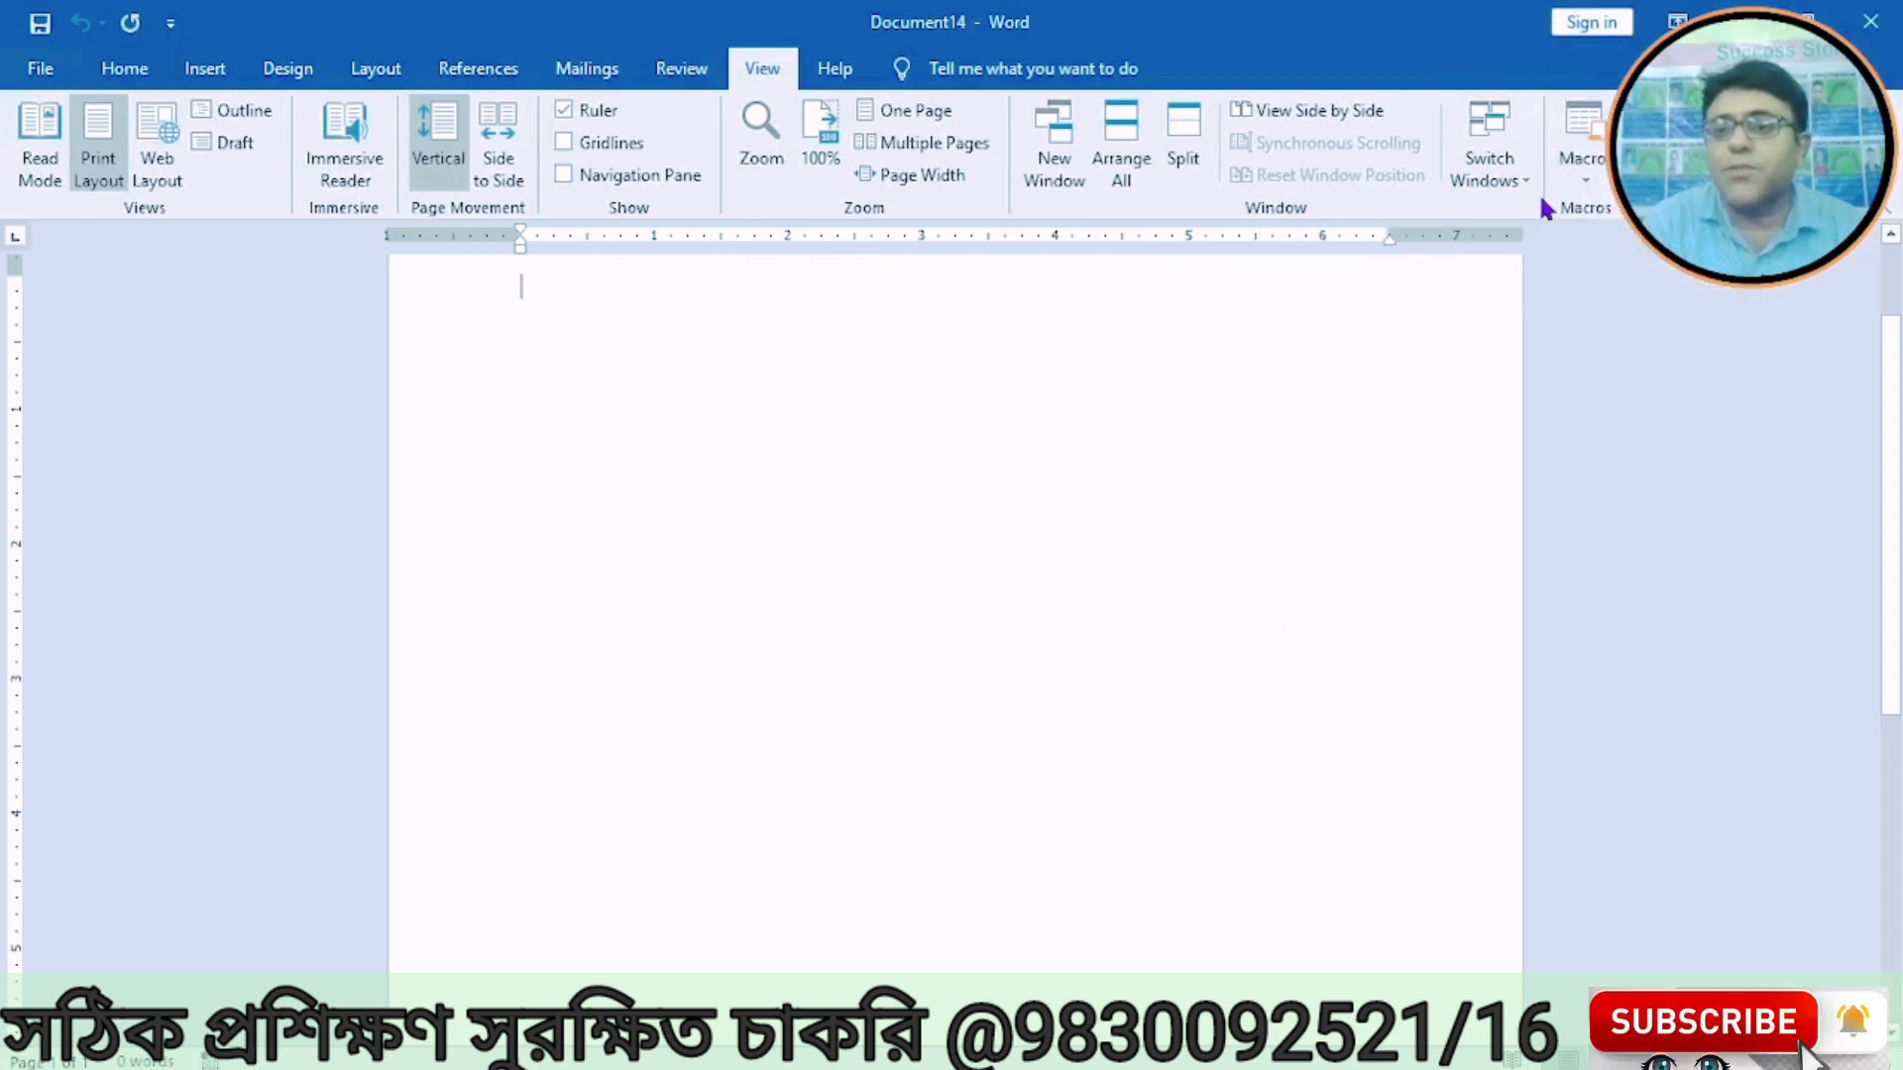
left_click(1583, 176)
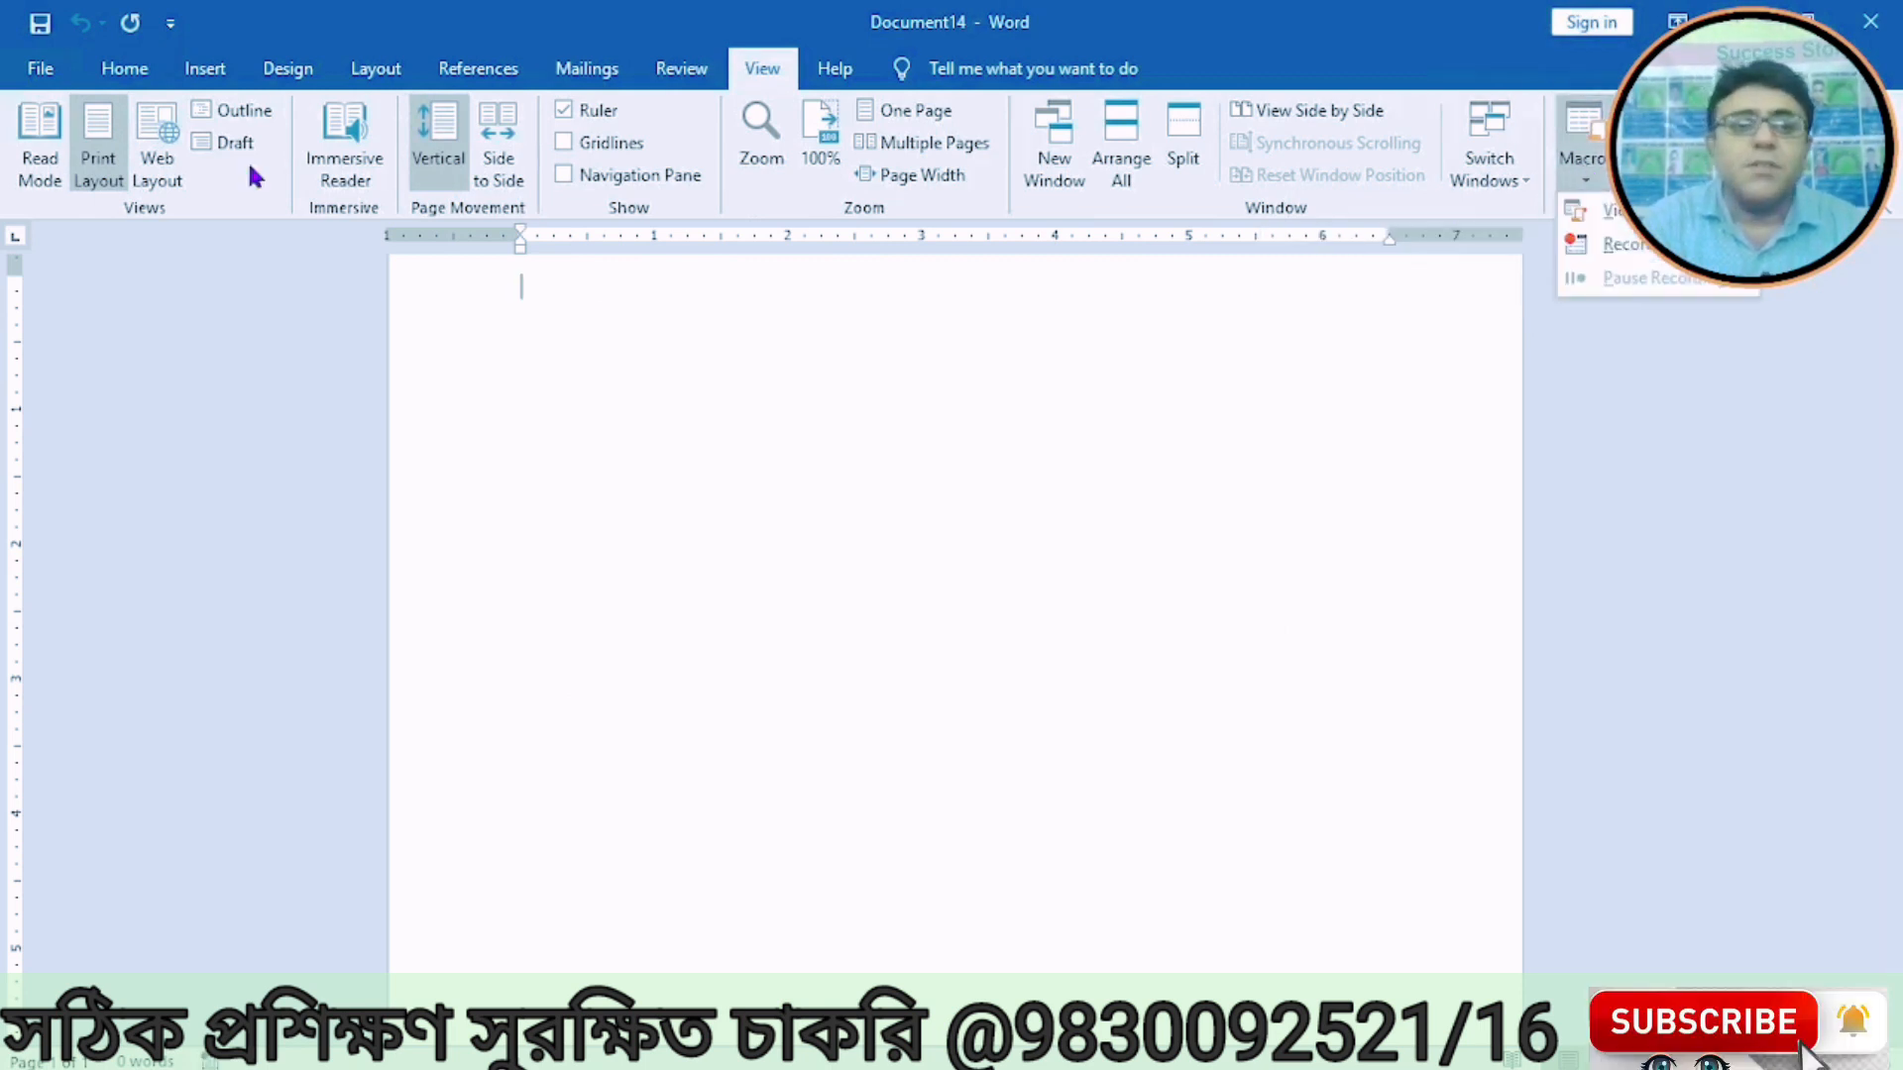
Step: Open the recent document city3, run Macro2 on its text and save the document
left_click(40, 74)
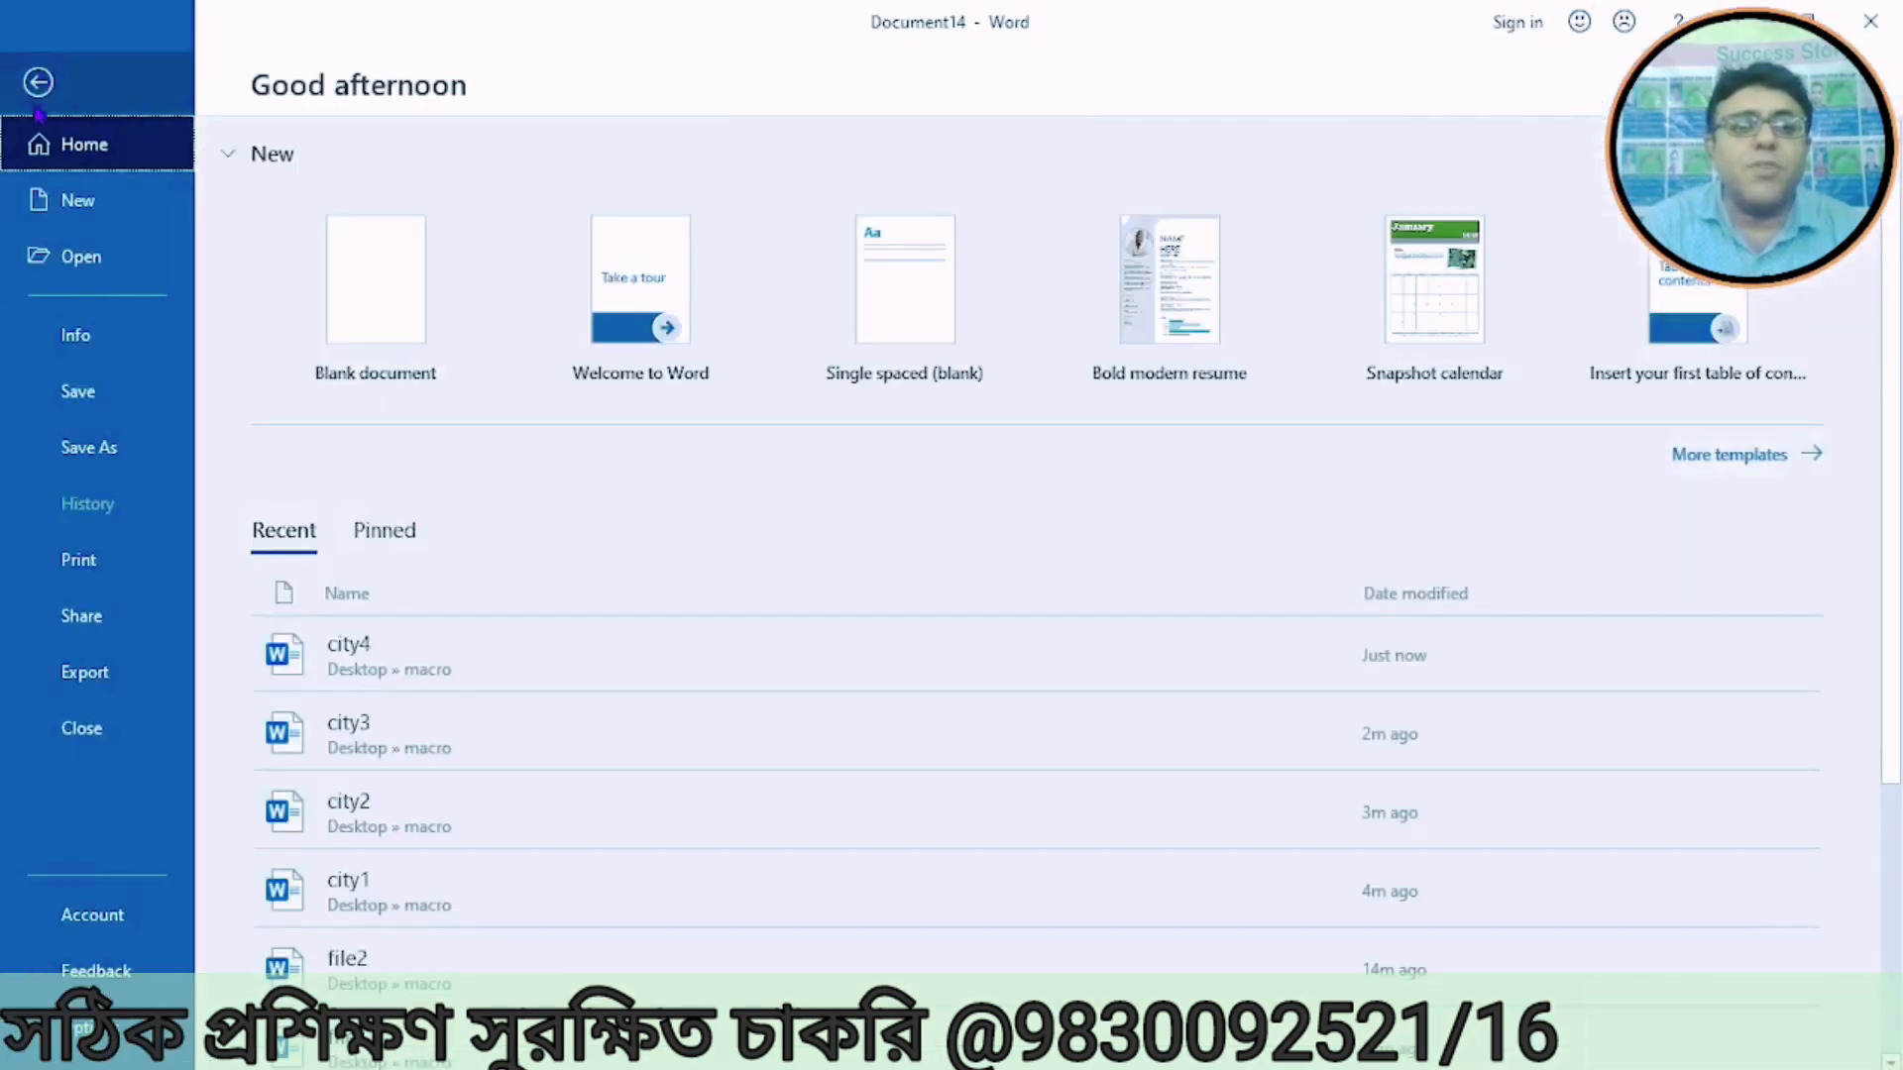
left_click(399, 740)
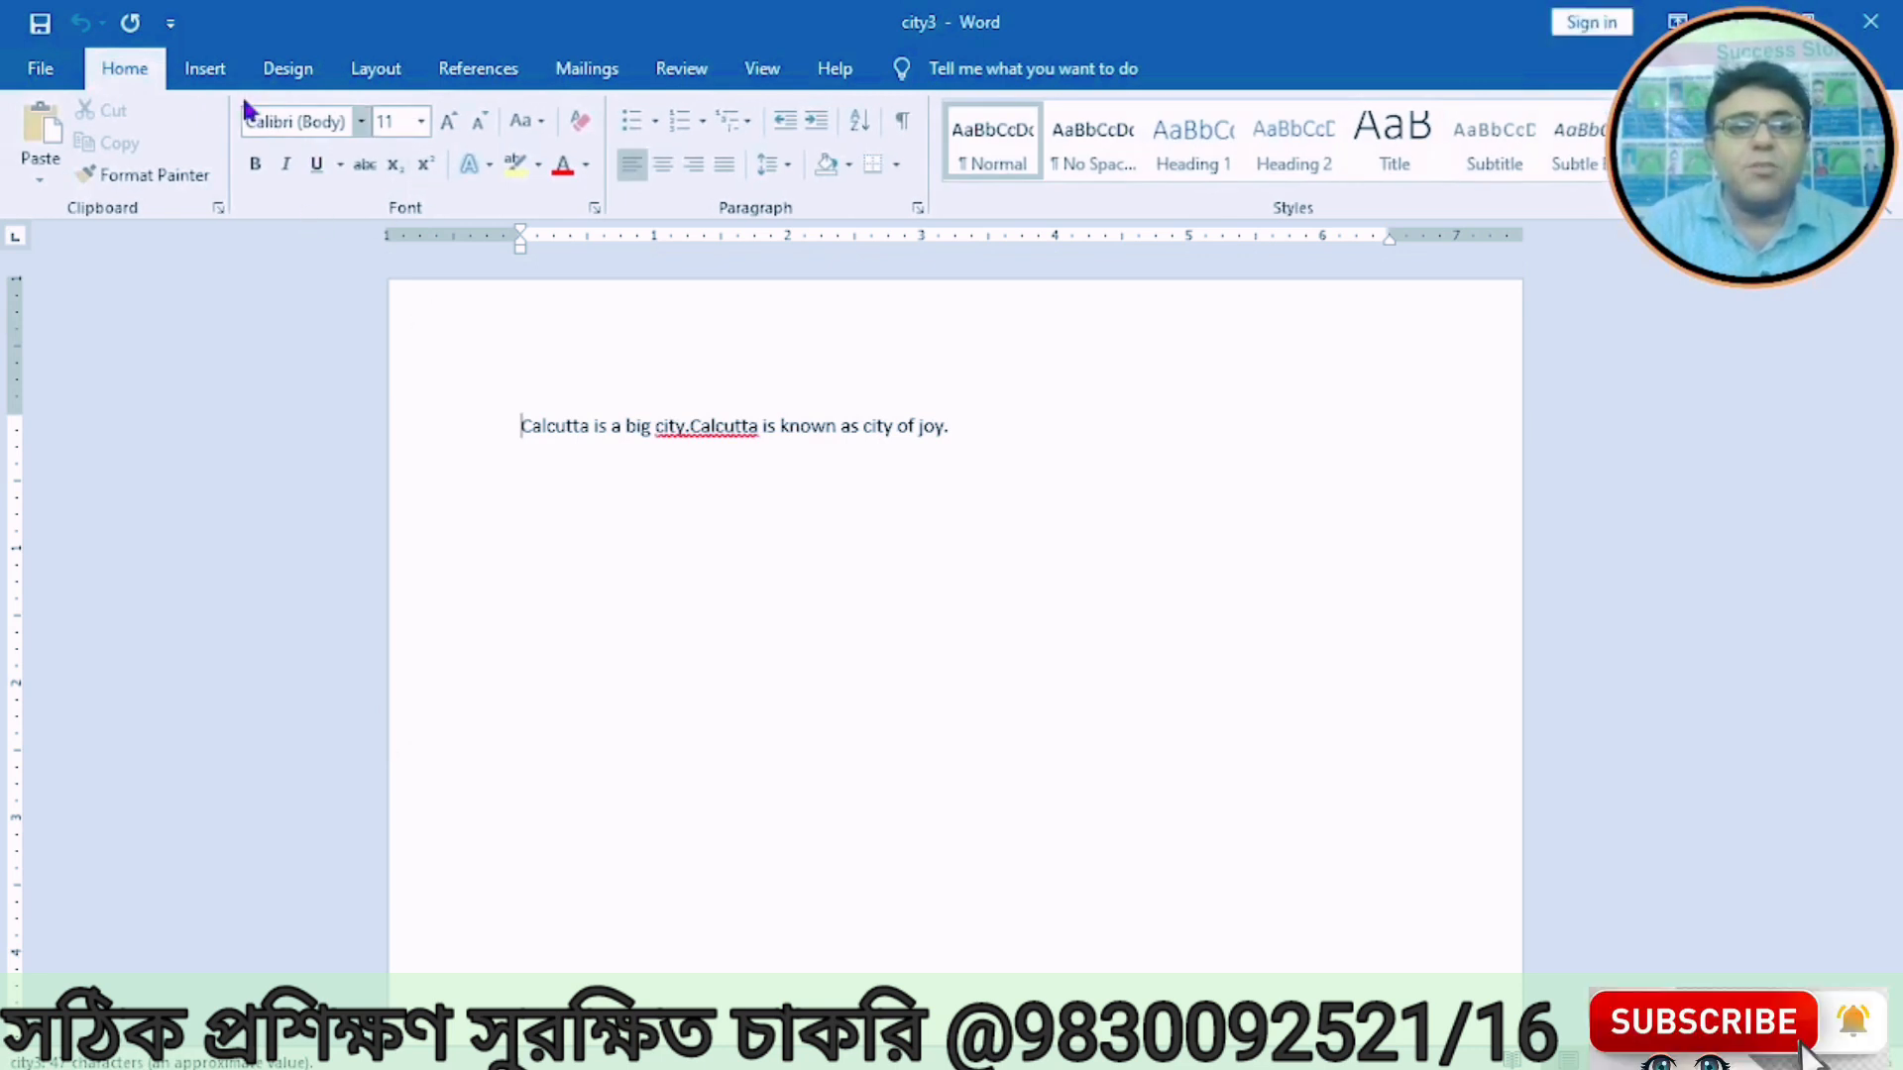
left_click(766, 73)
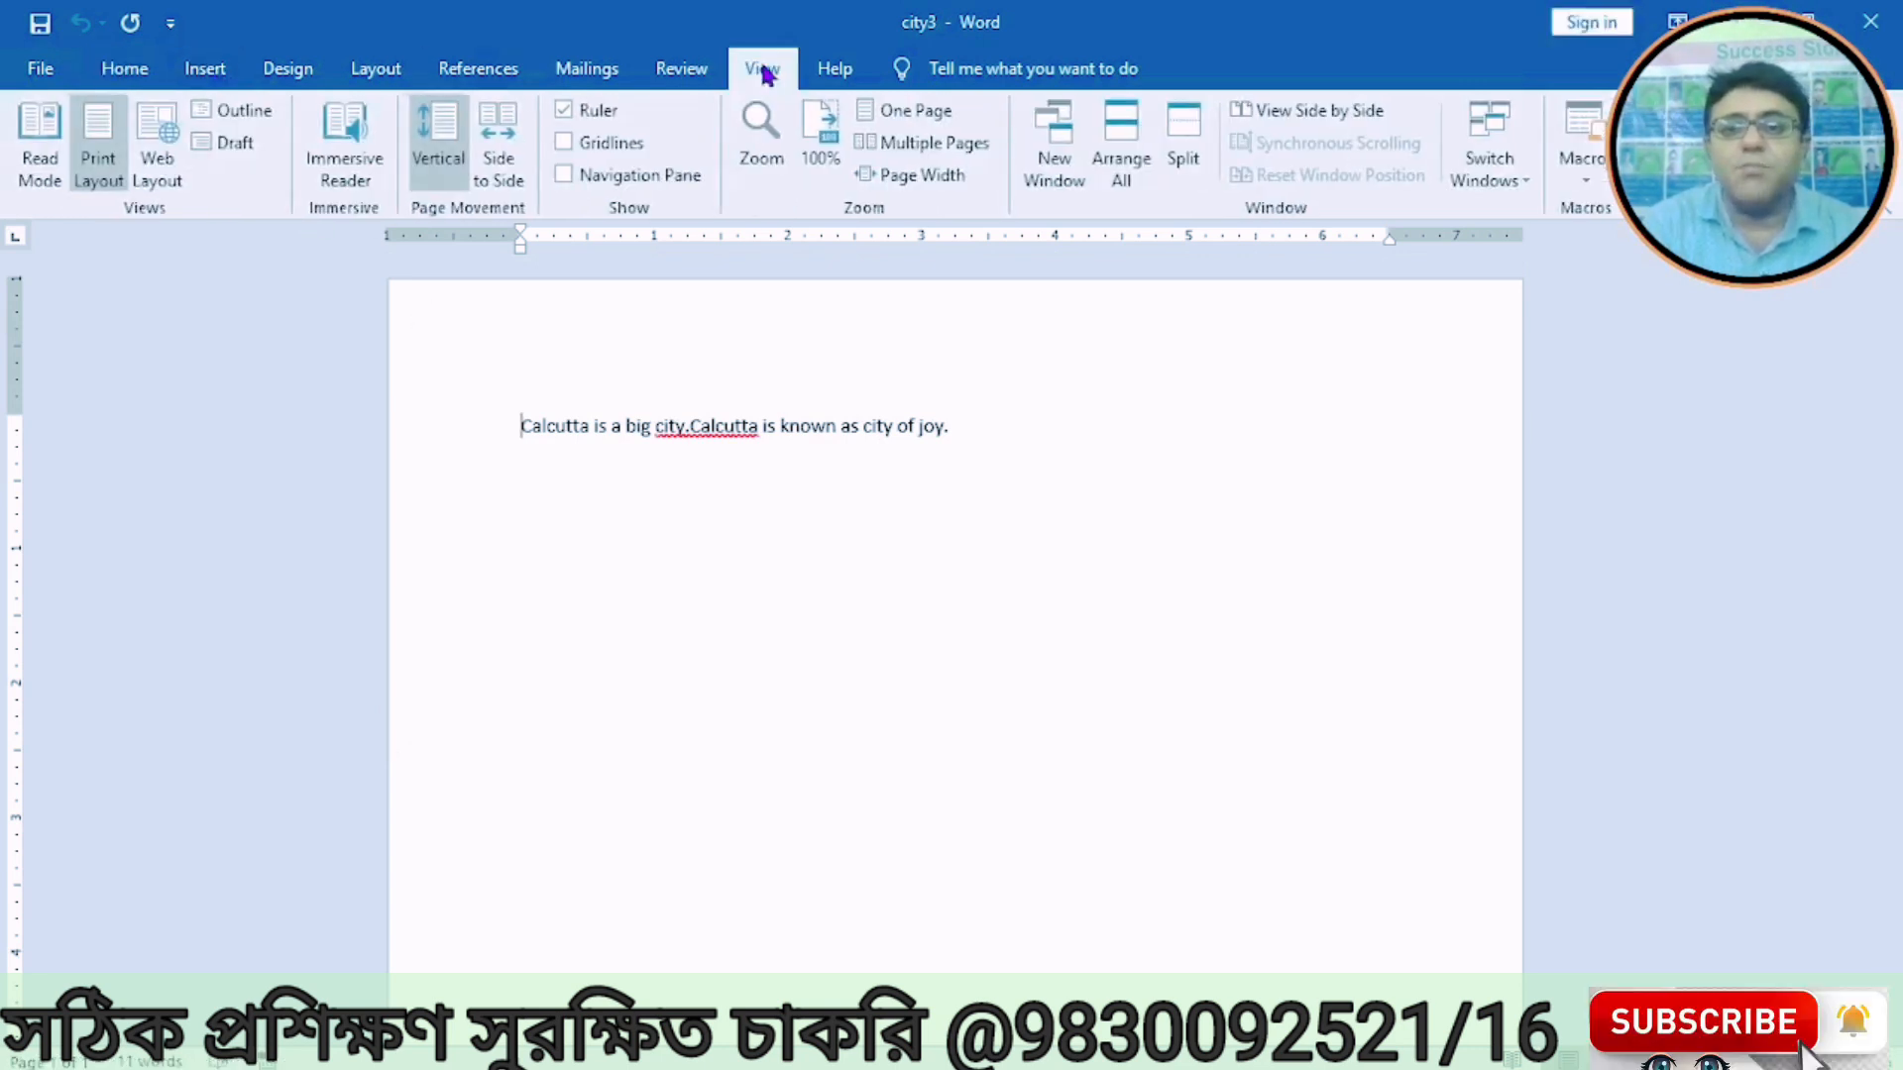
left_click(1600, 175)
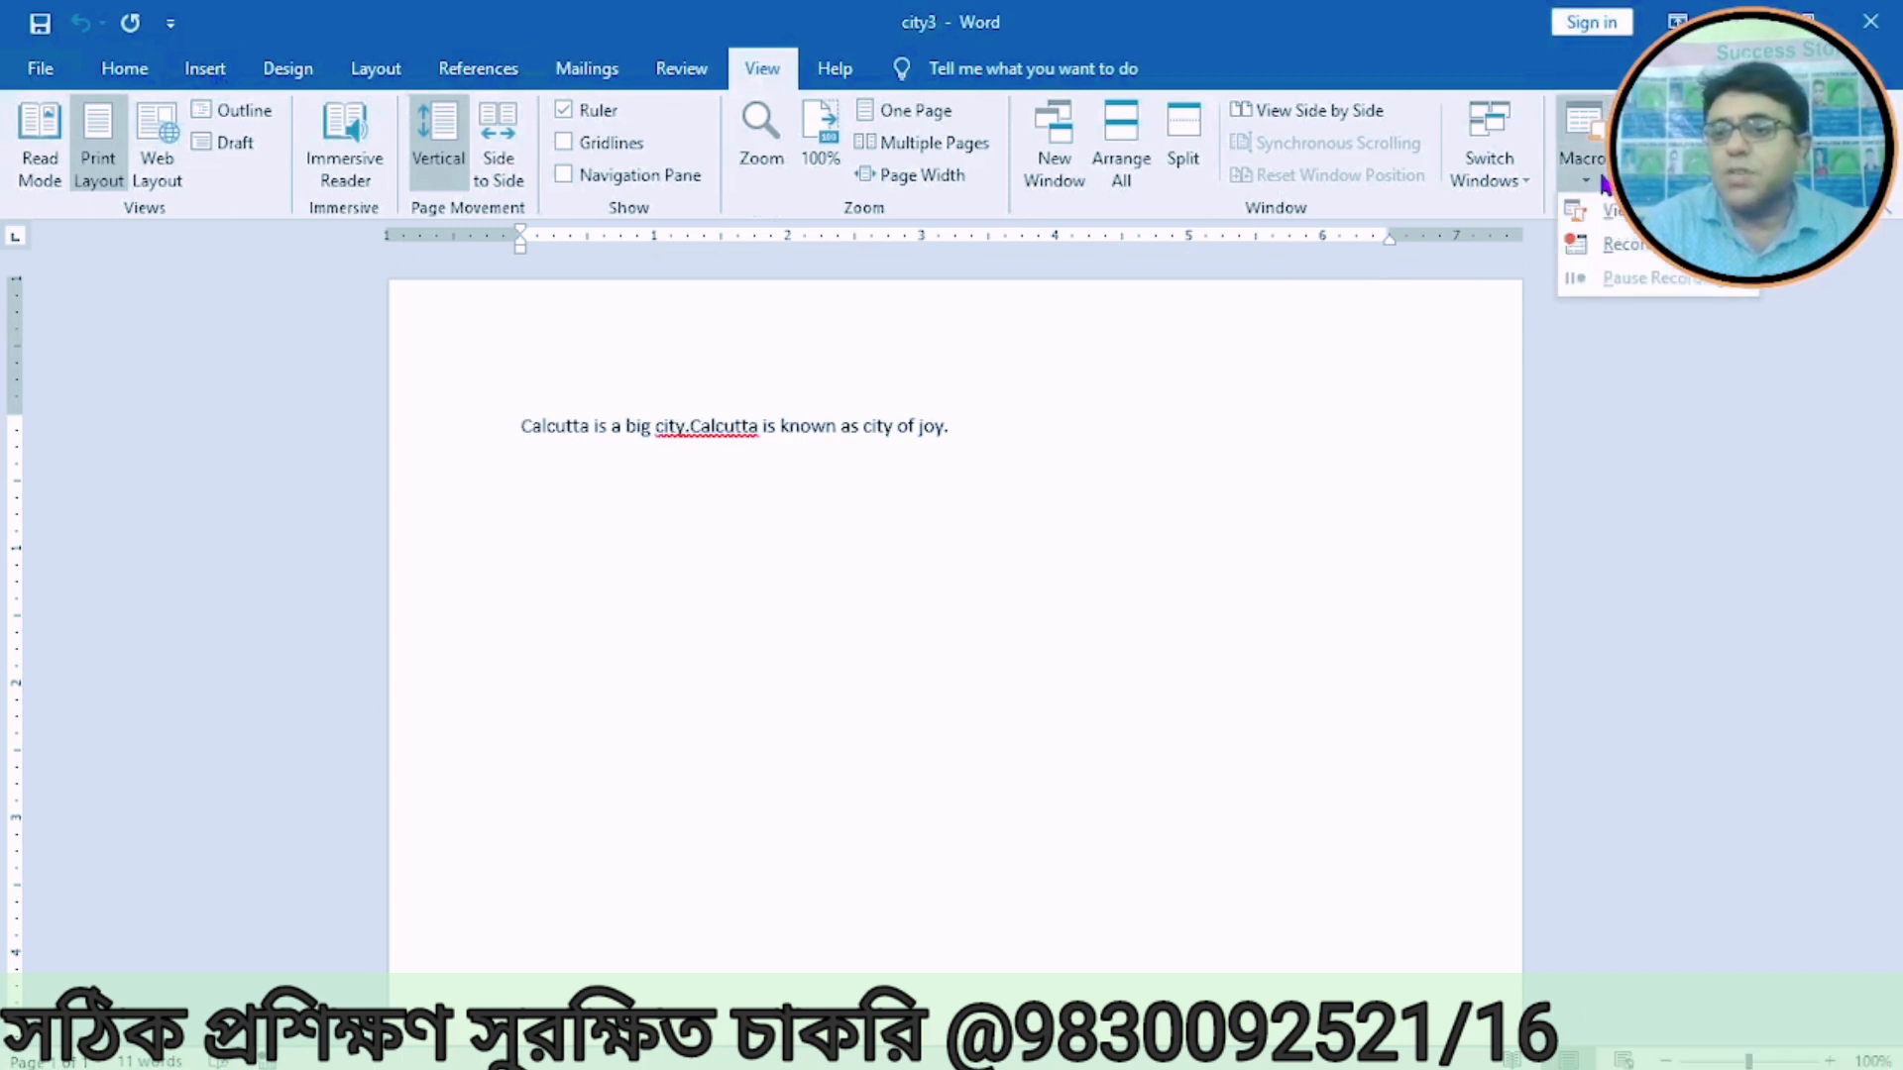
left_click(1610, 192)
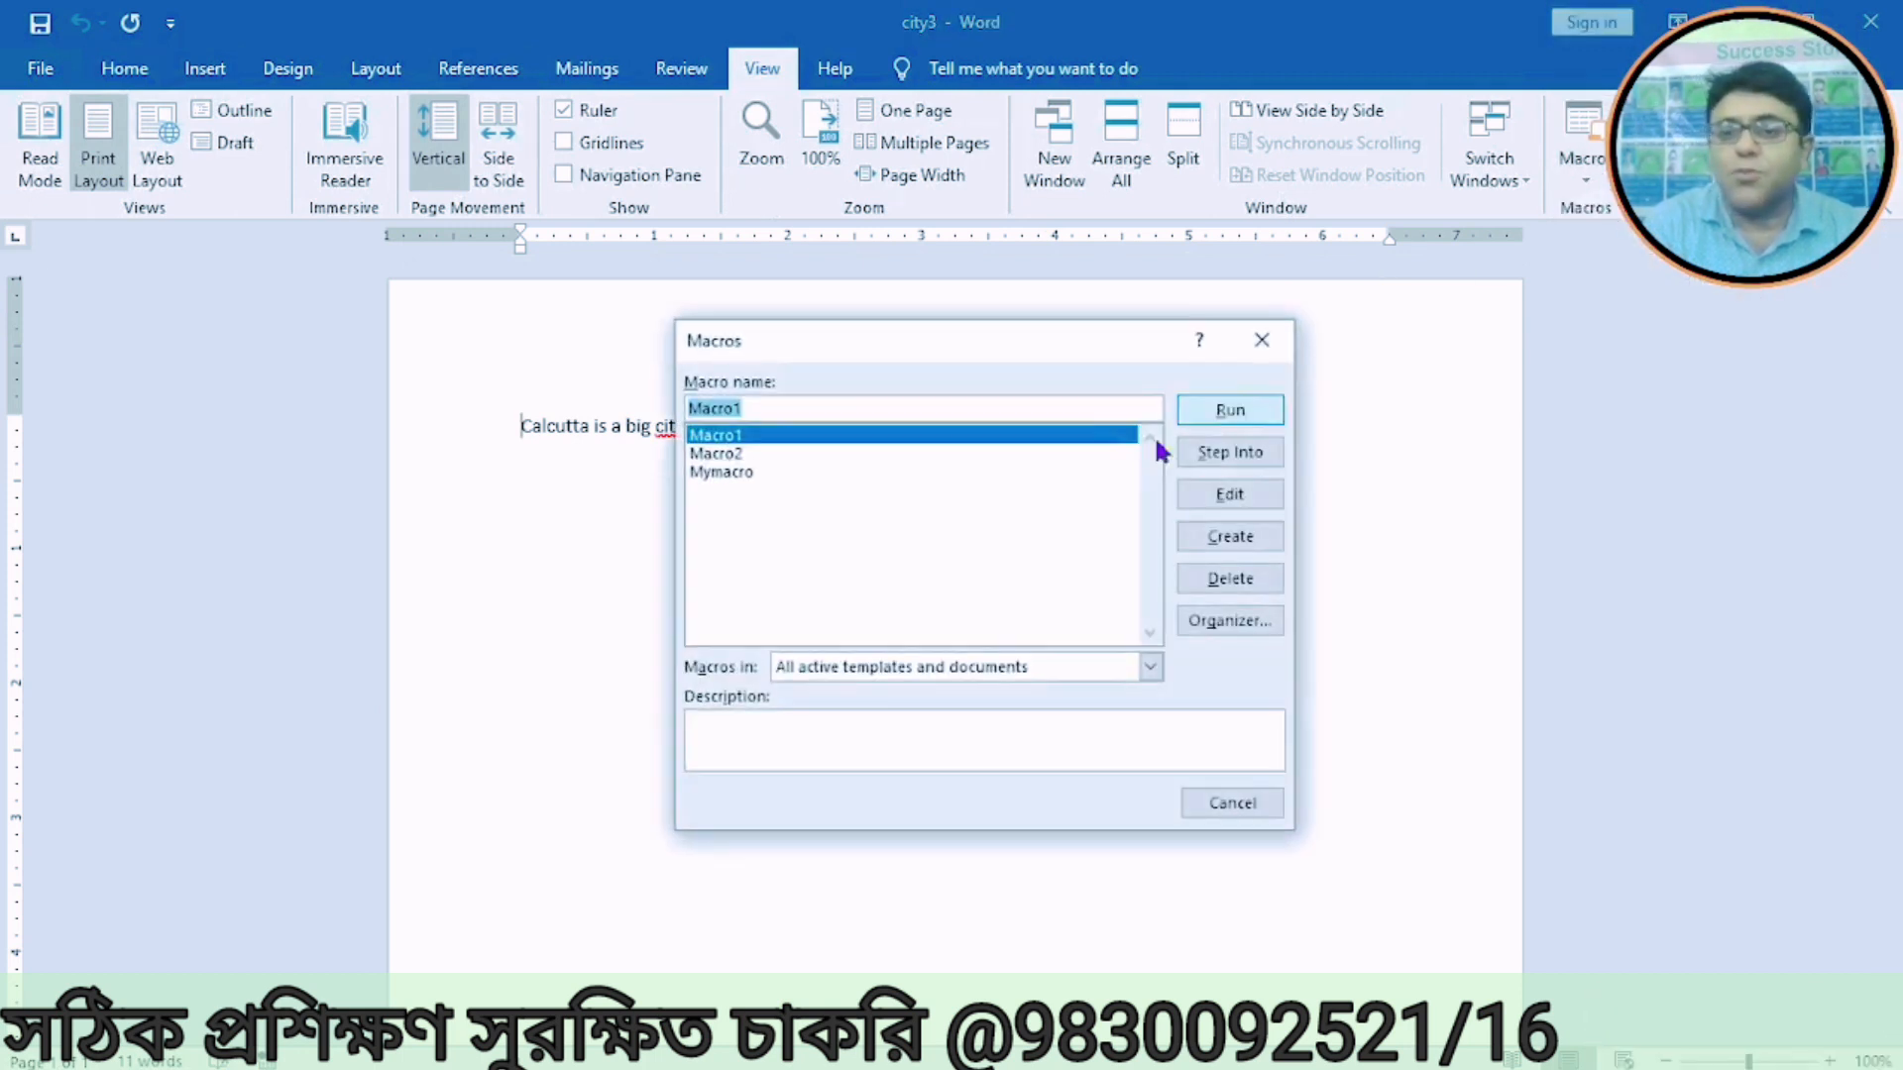
left_click(741, 454)
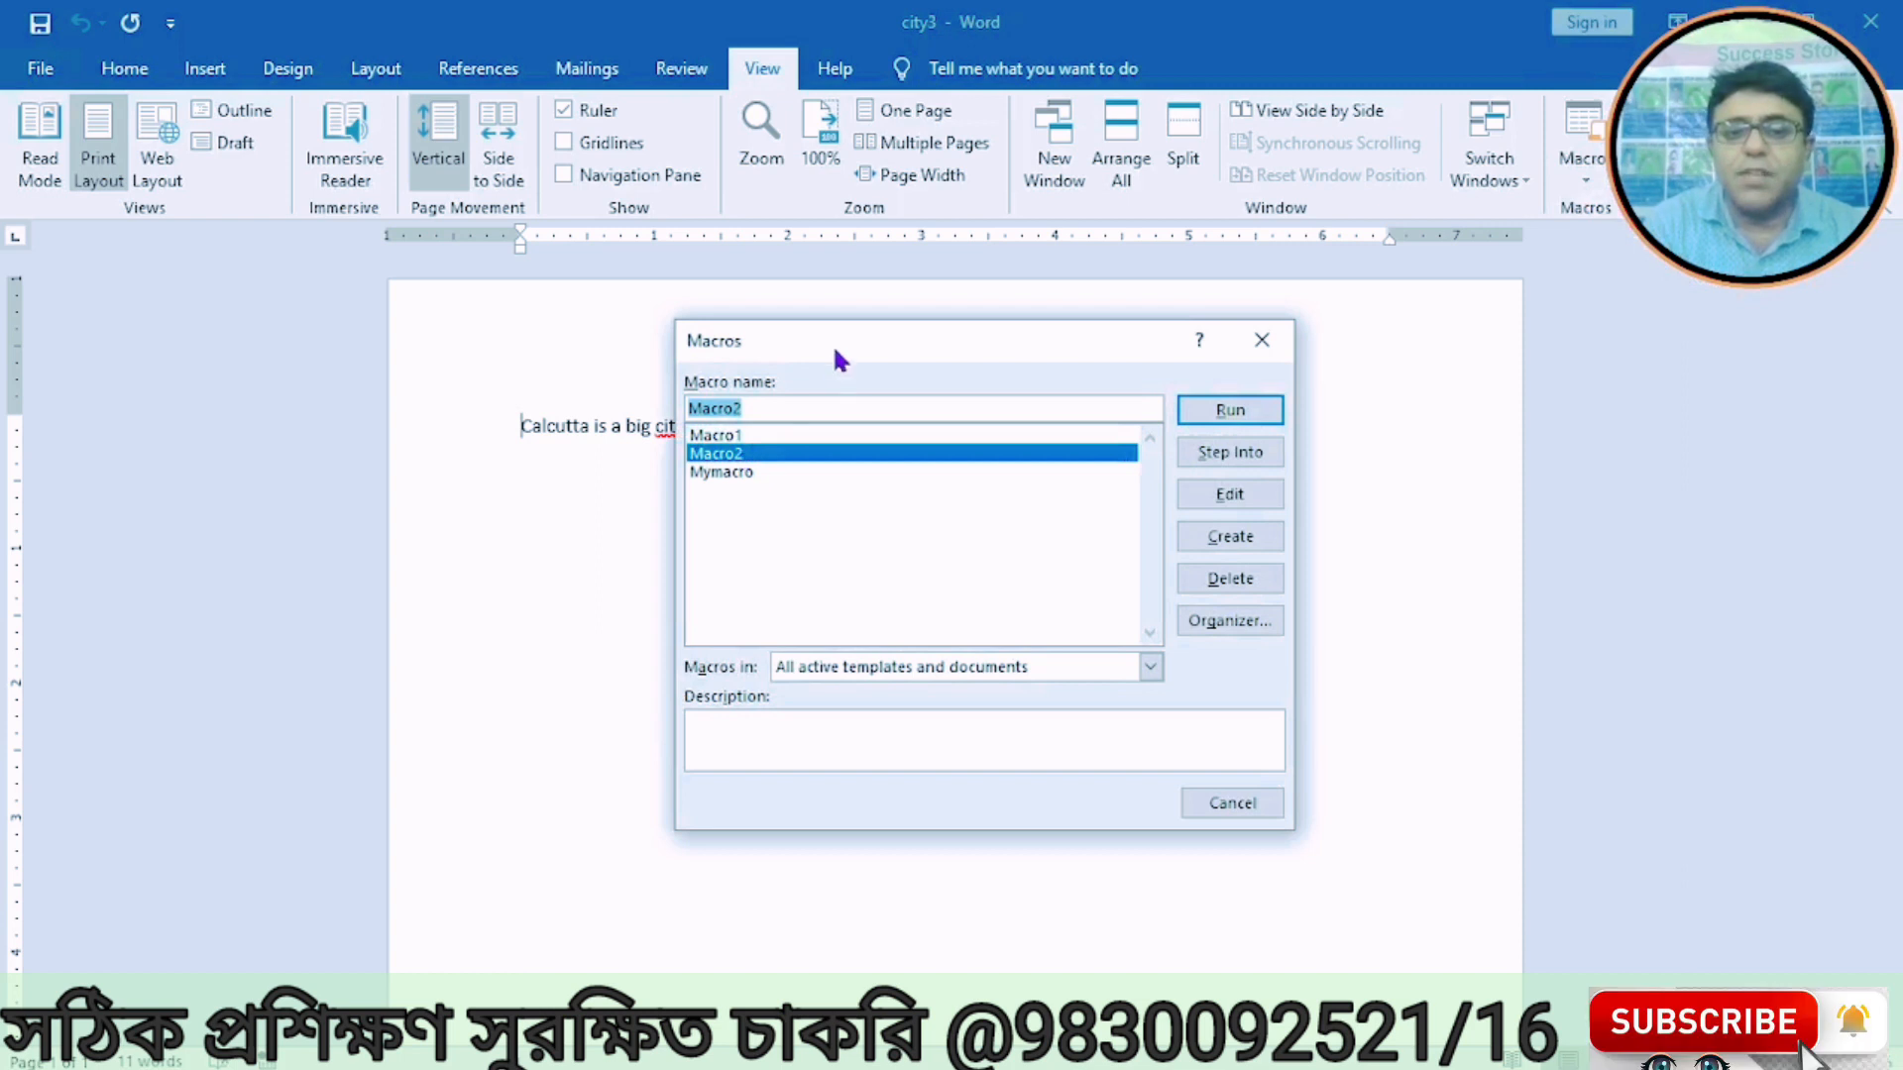
left_click_drag(834, 341, 938, 344)
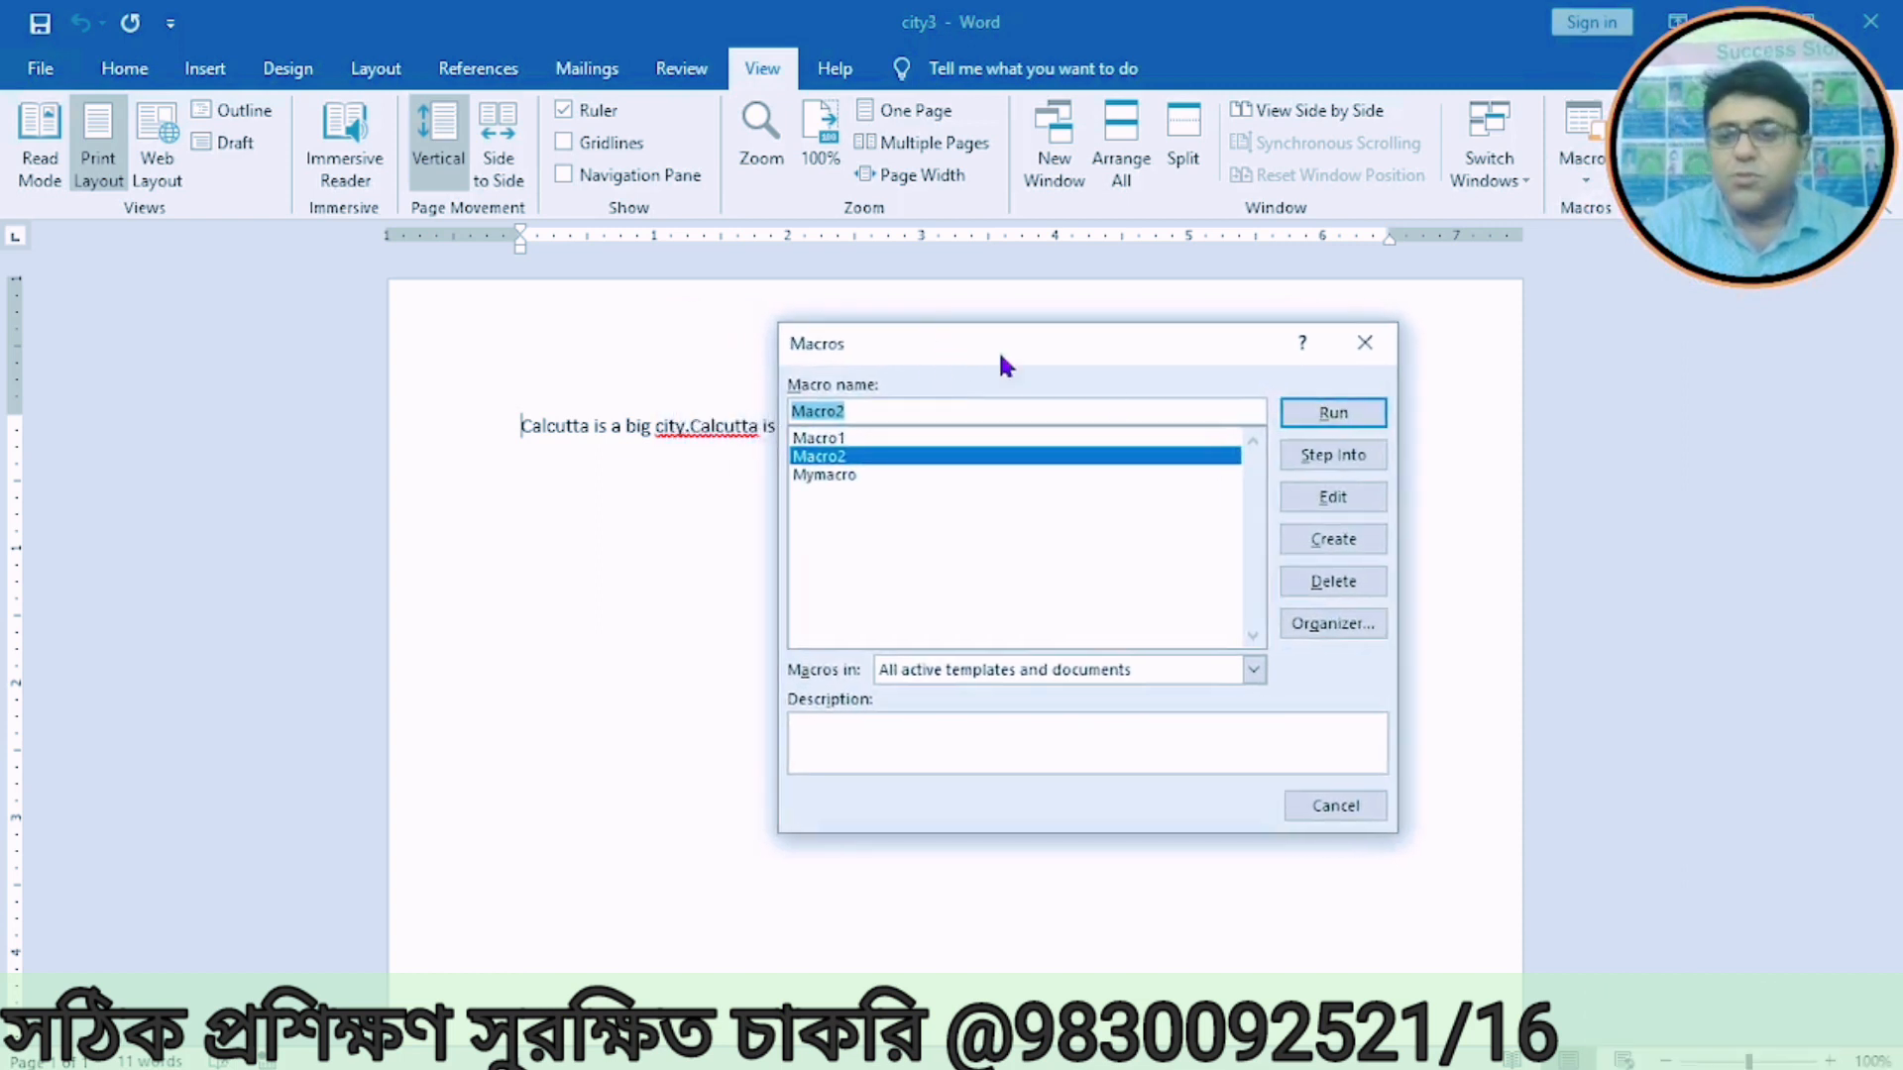
left_click(1300, 412)
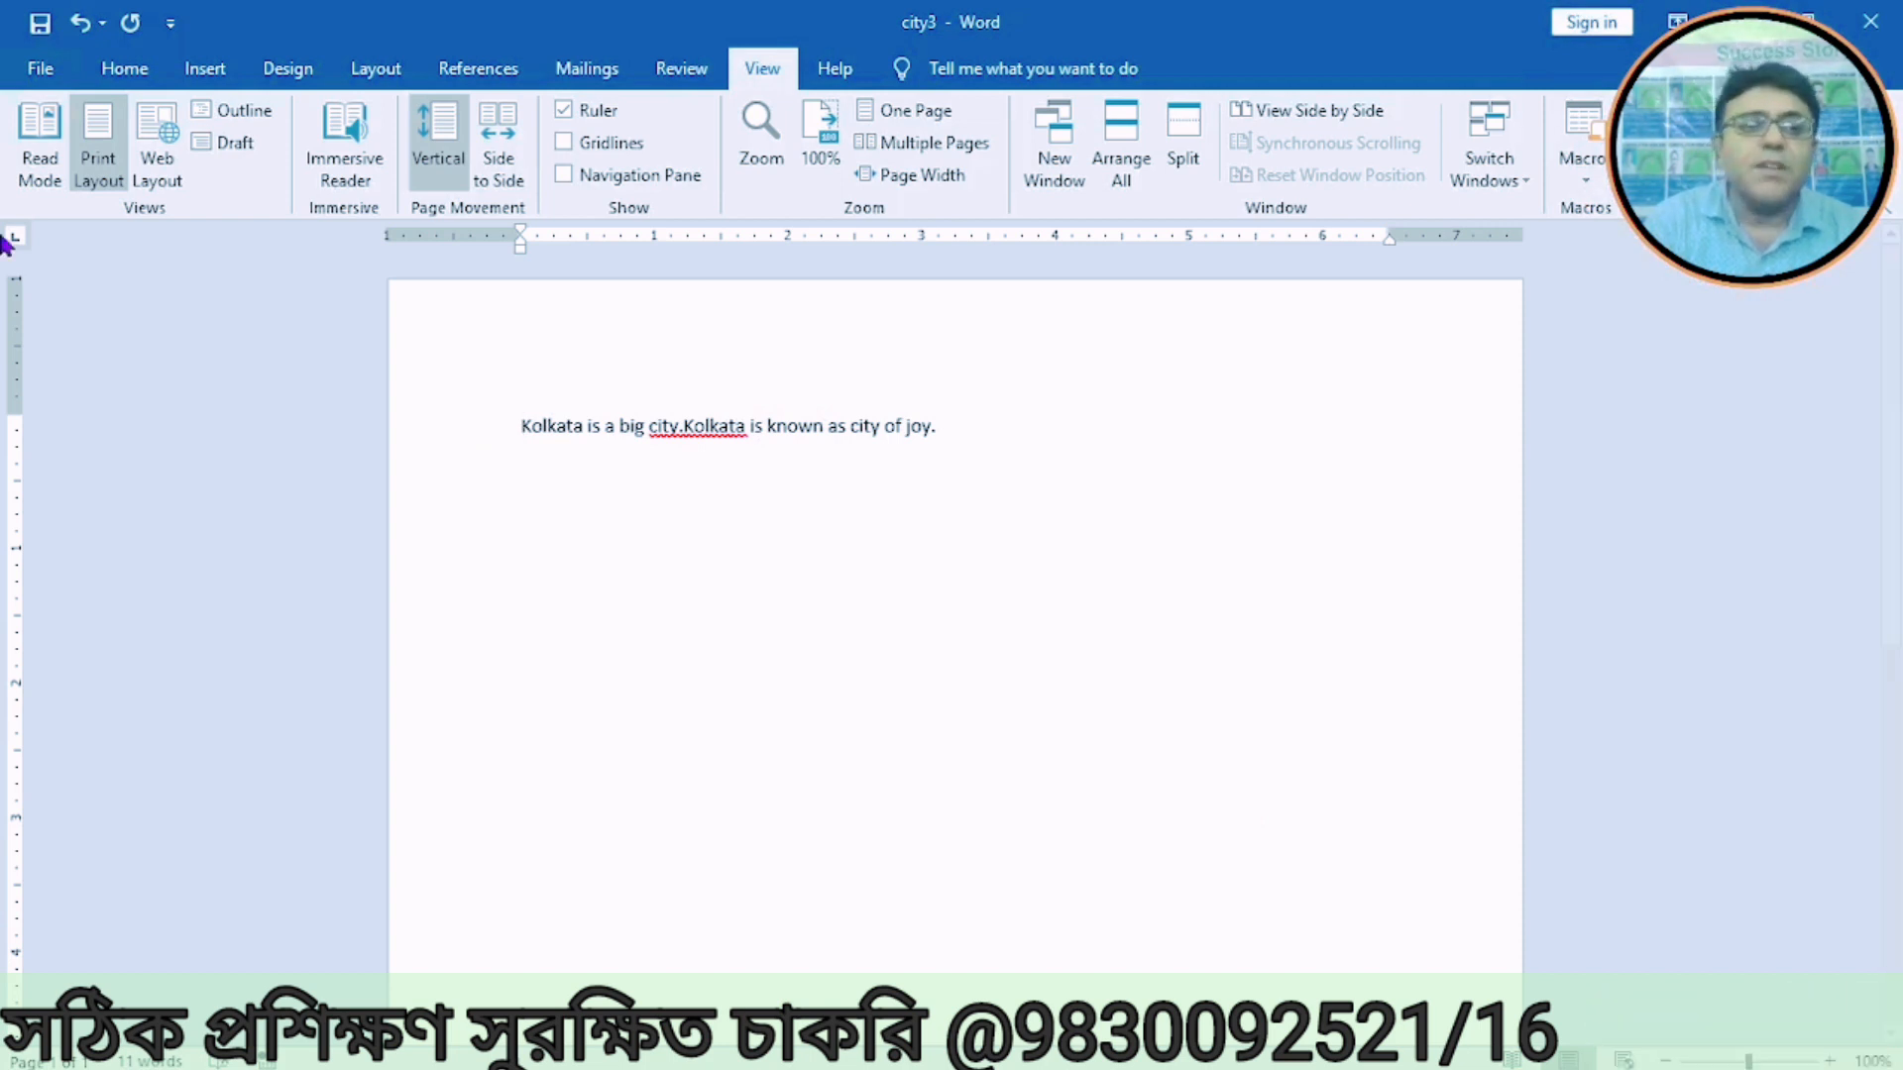
left_click(28, 64)
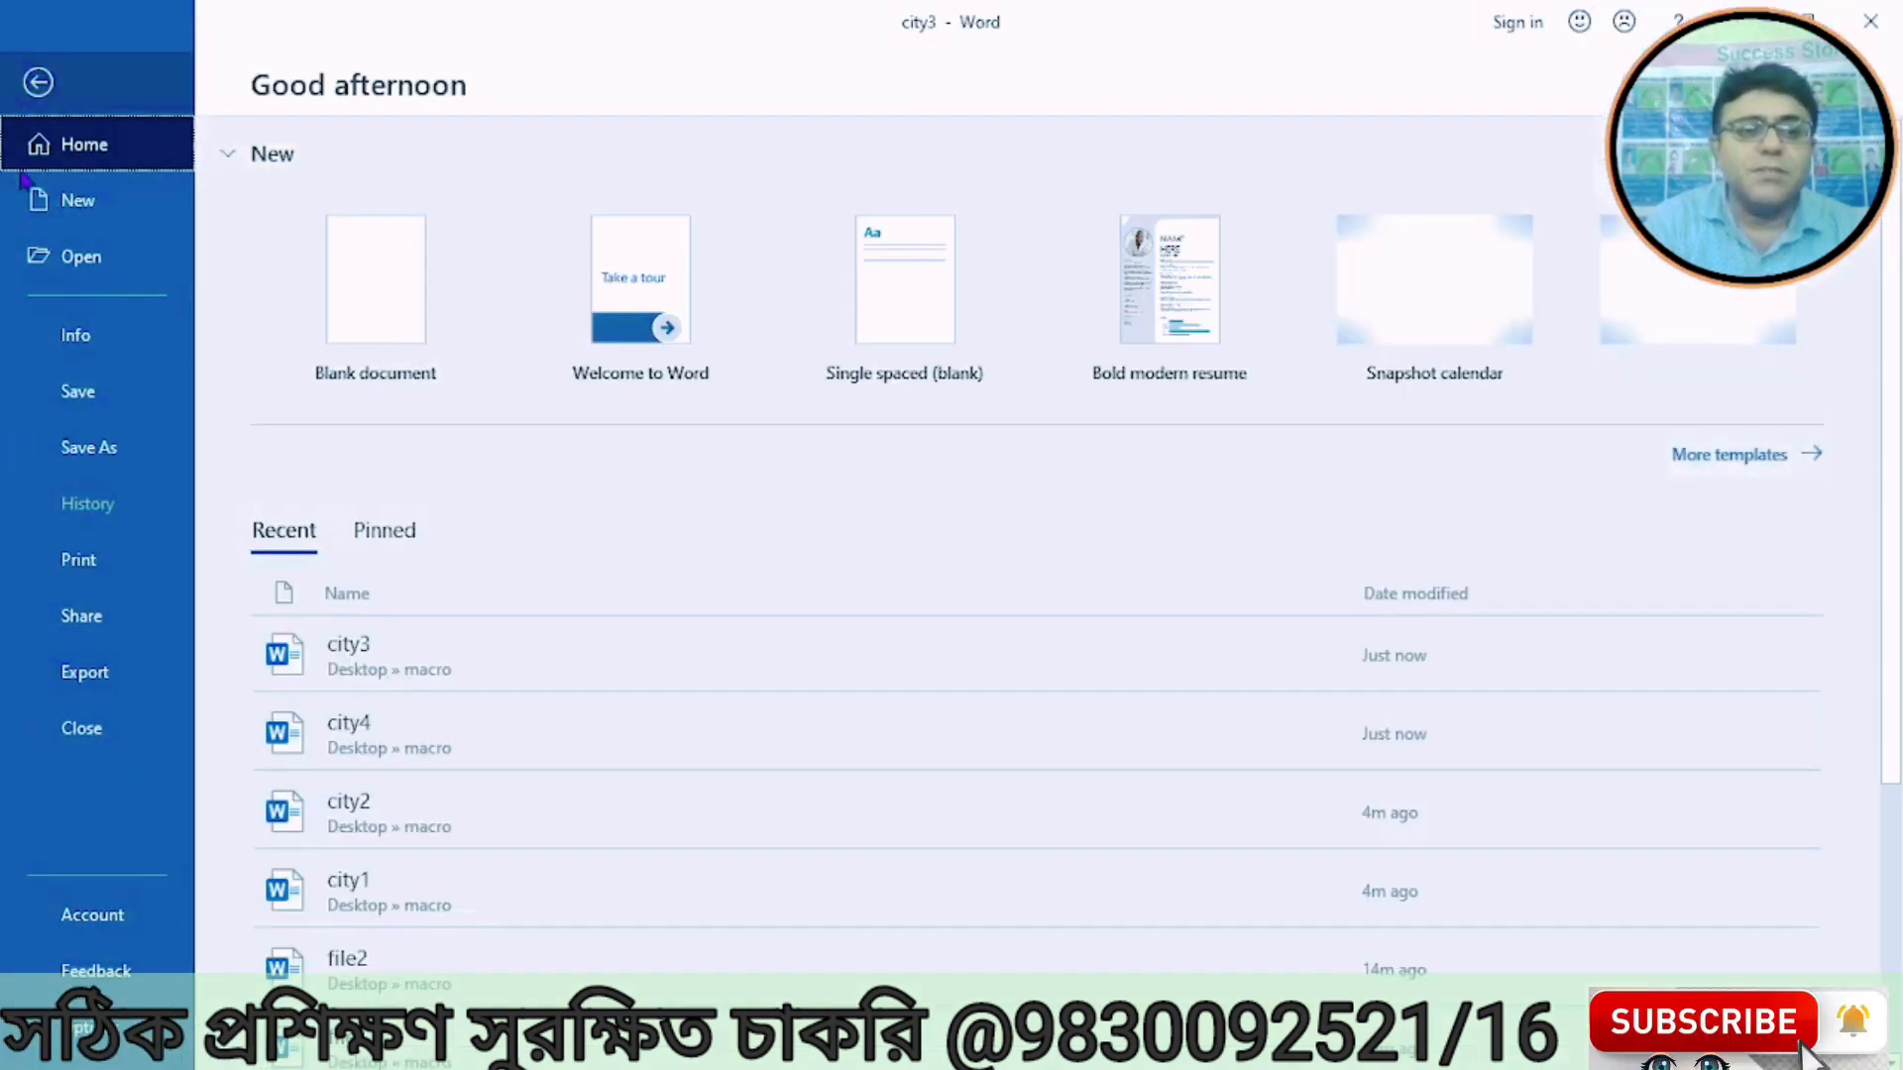
left_click(77, 389)
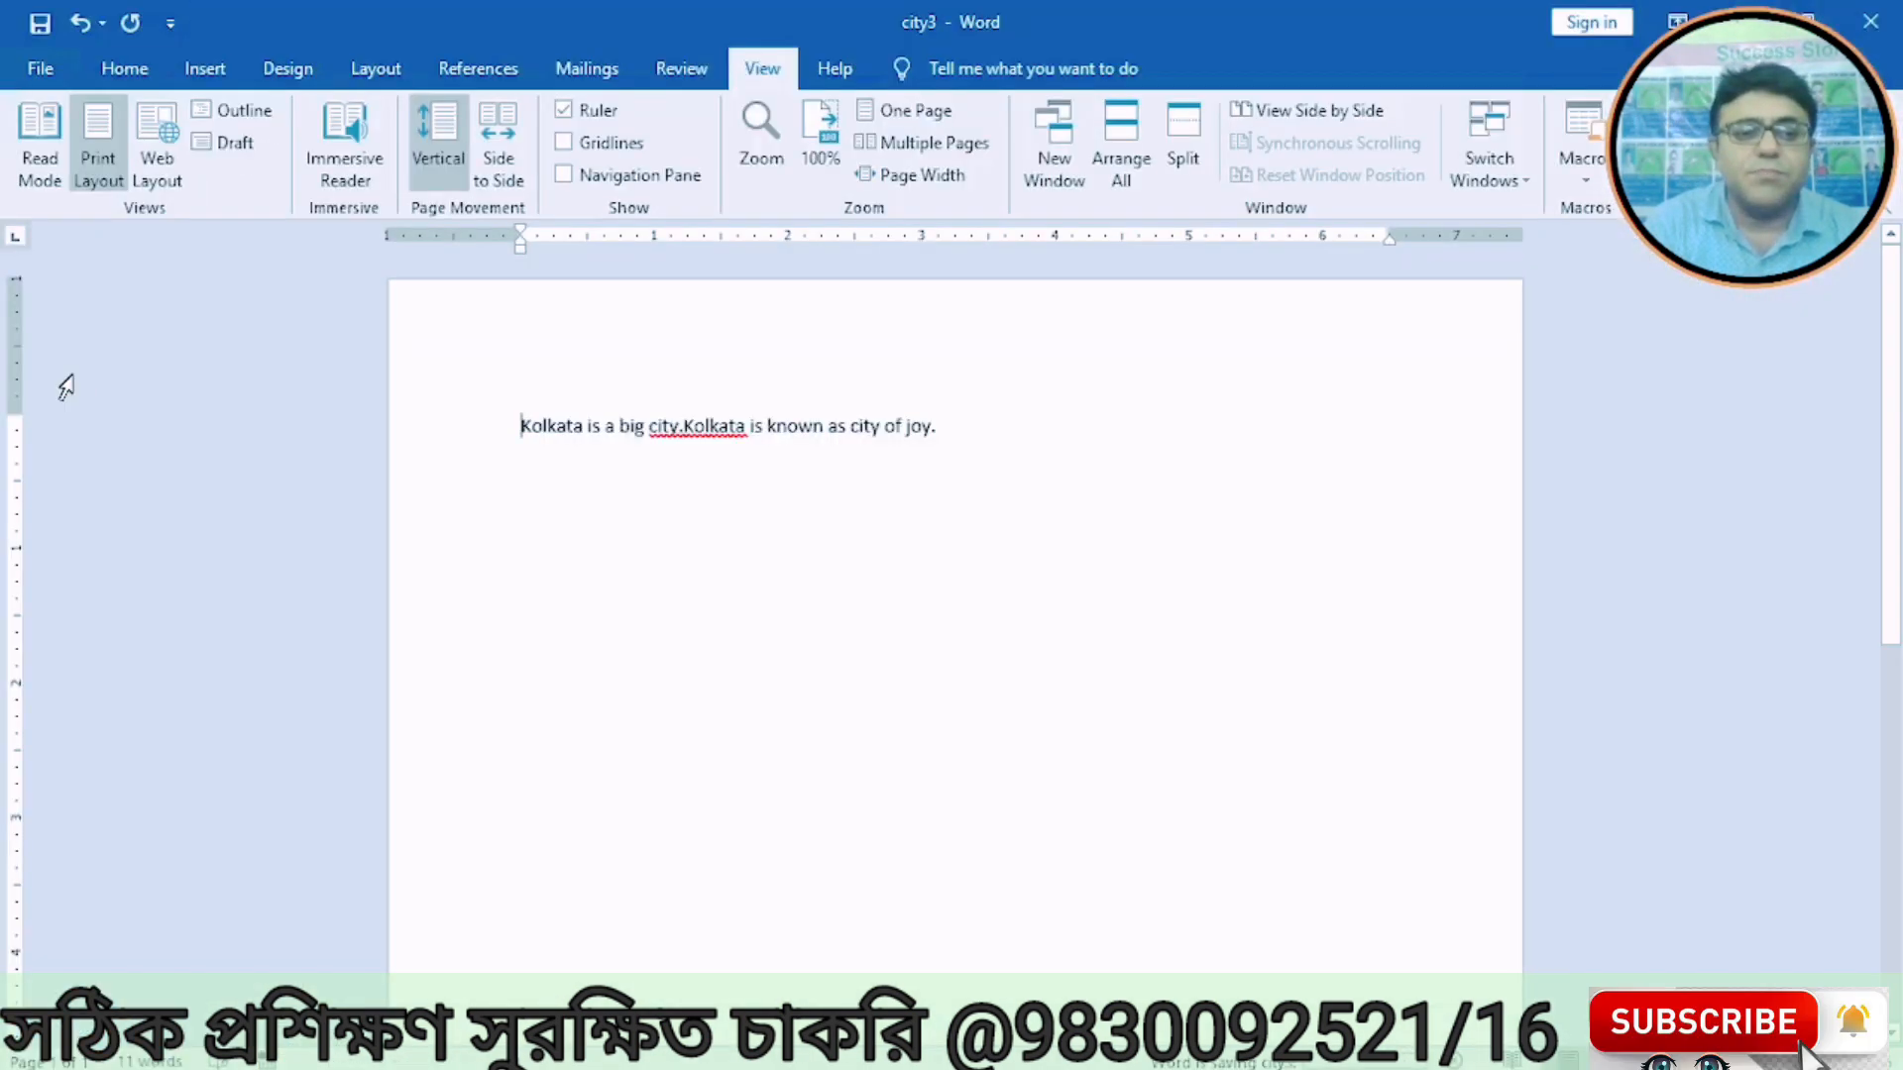
Step: Open the recent document city4 and correct "situated is the eastern part" to "situated in the eastern part"
left_click(38, 75)
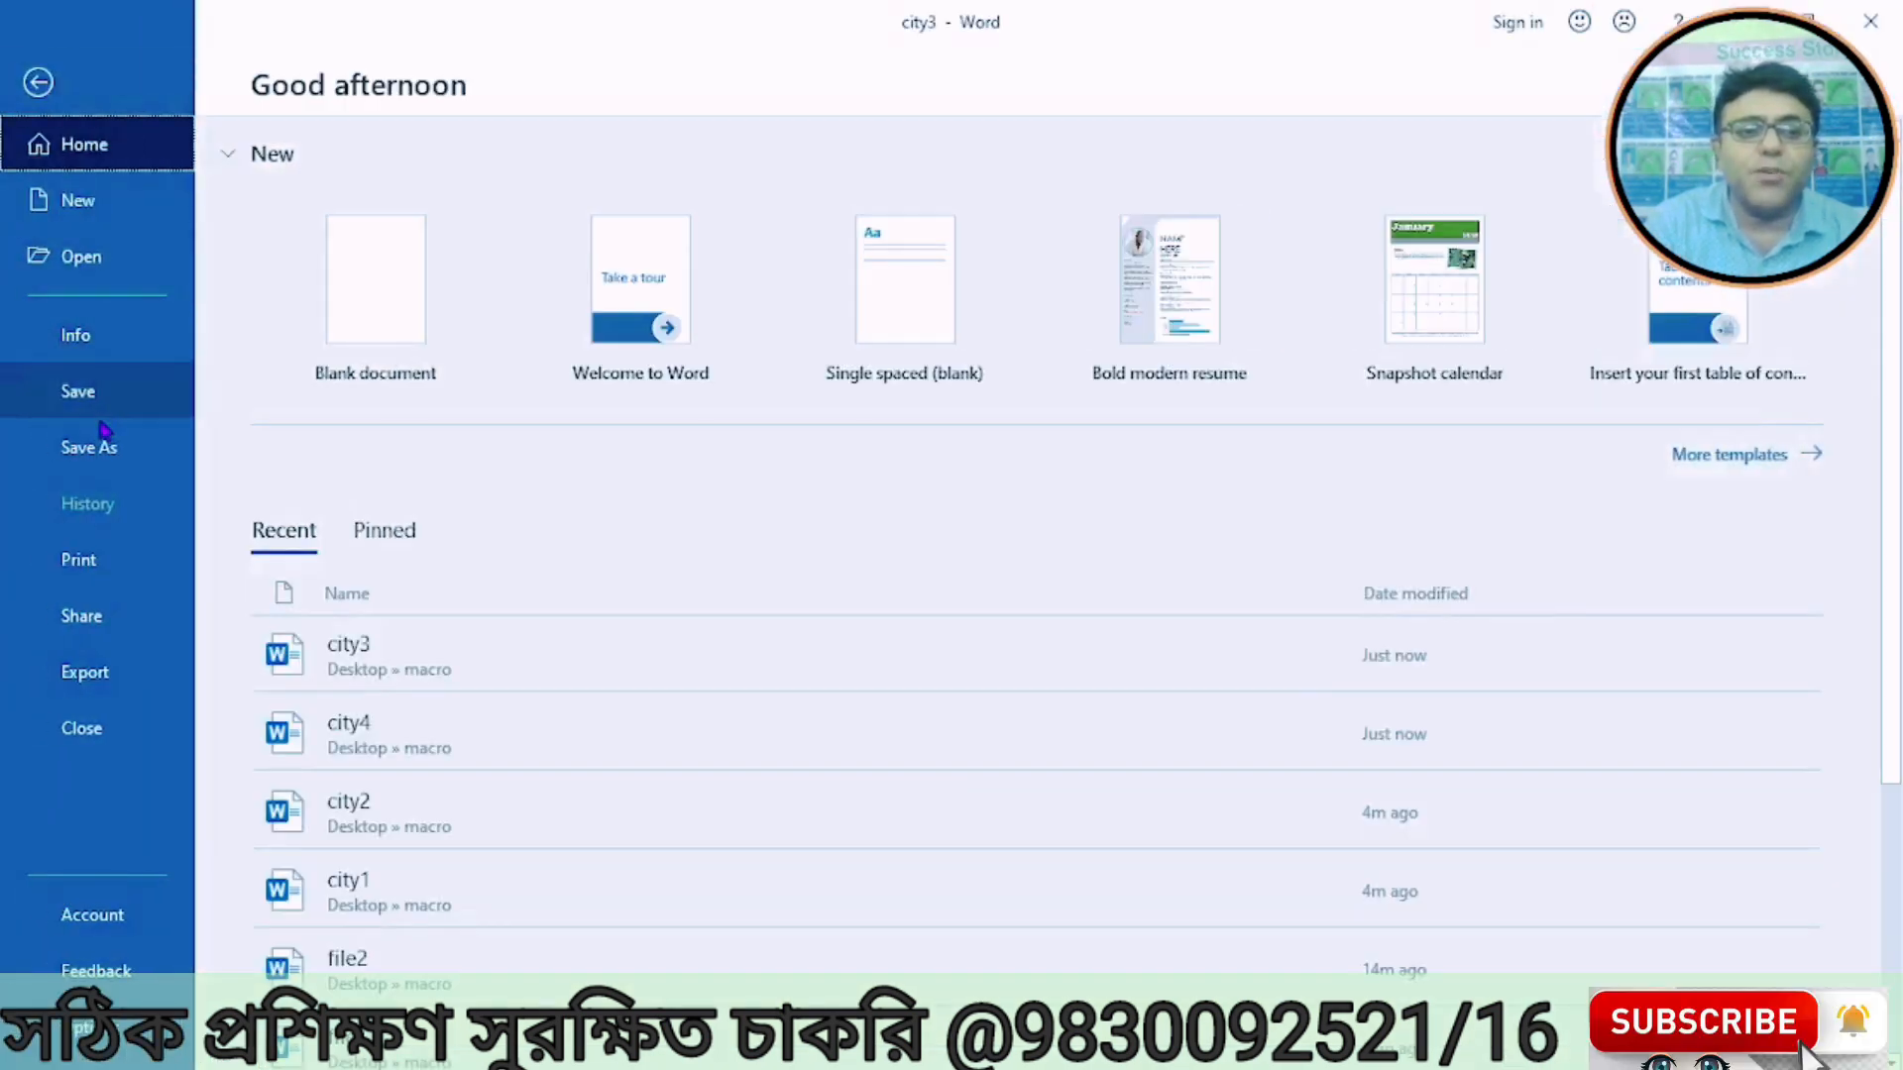
left_click(347, 738)
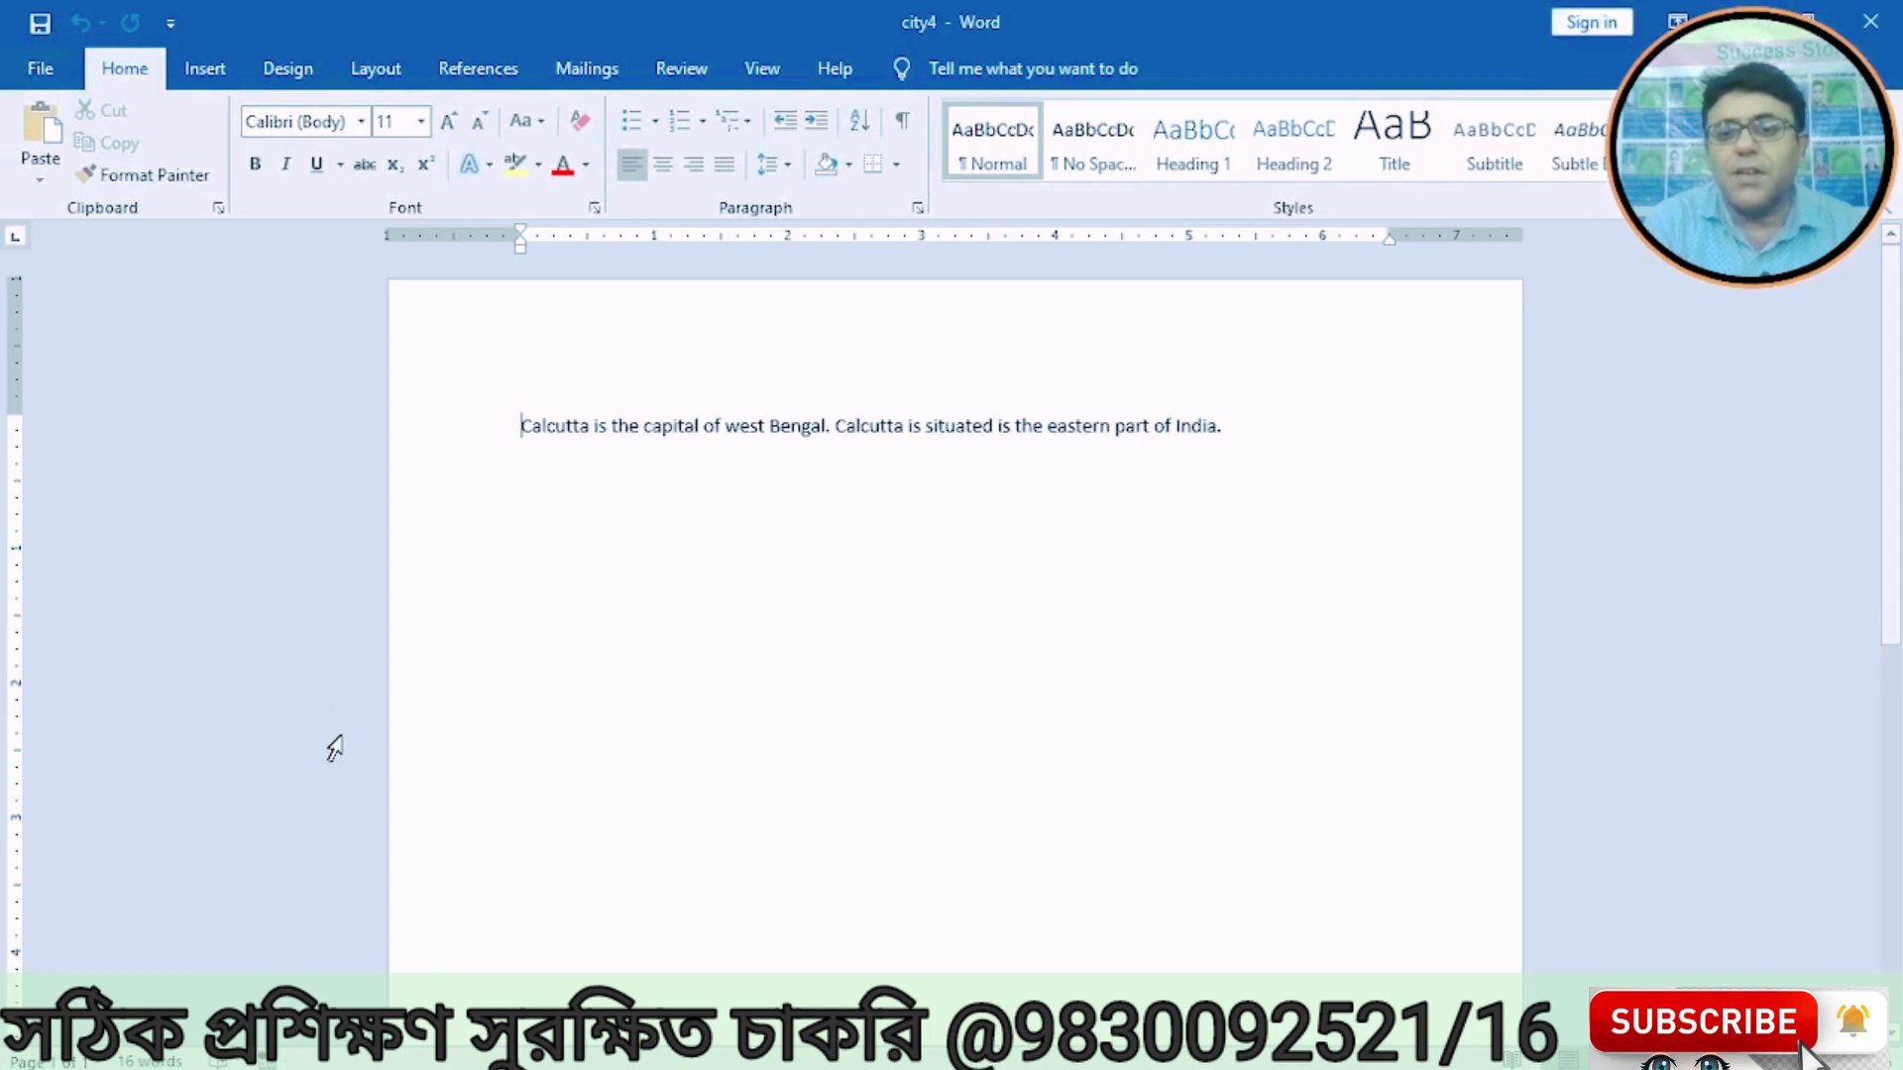
left_click(1011, 426)
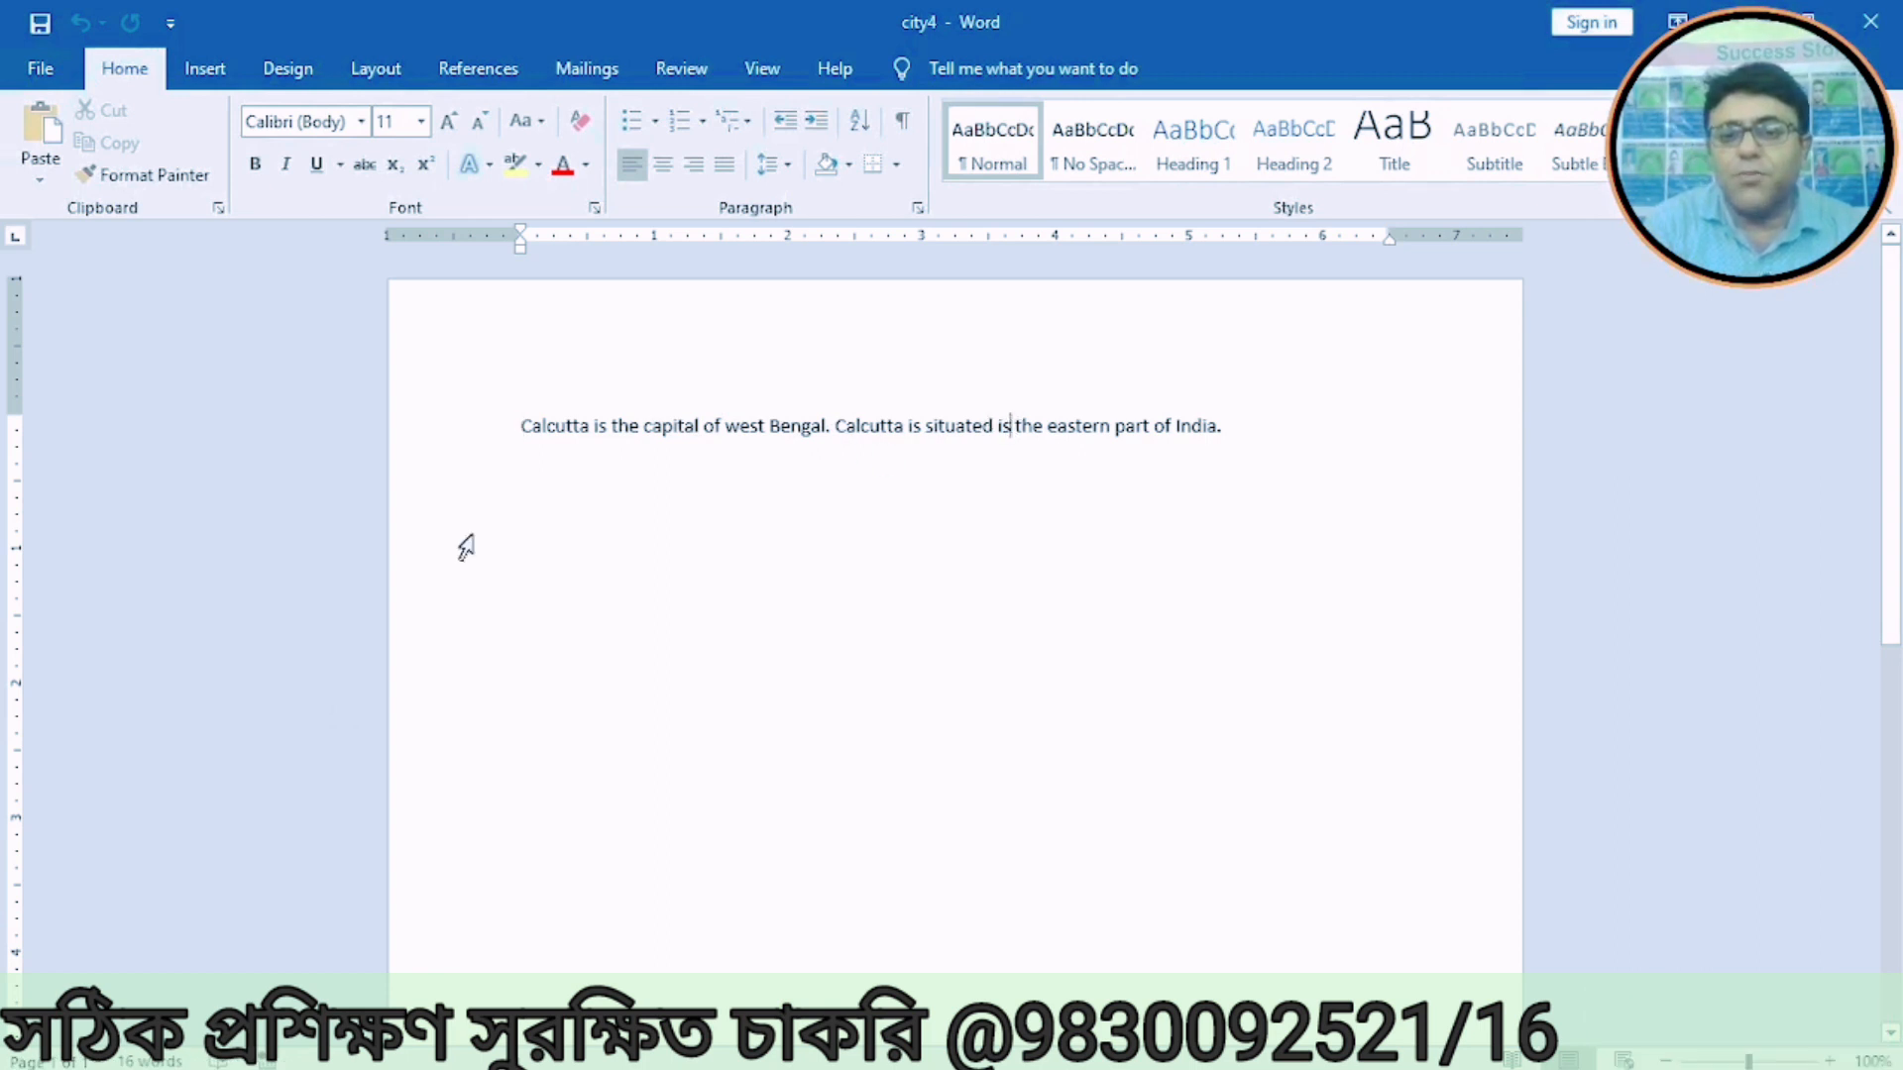
key("BackSpace")
type("n")
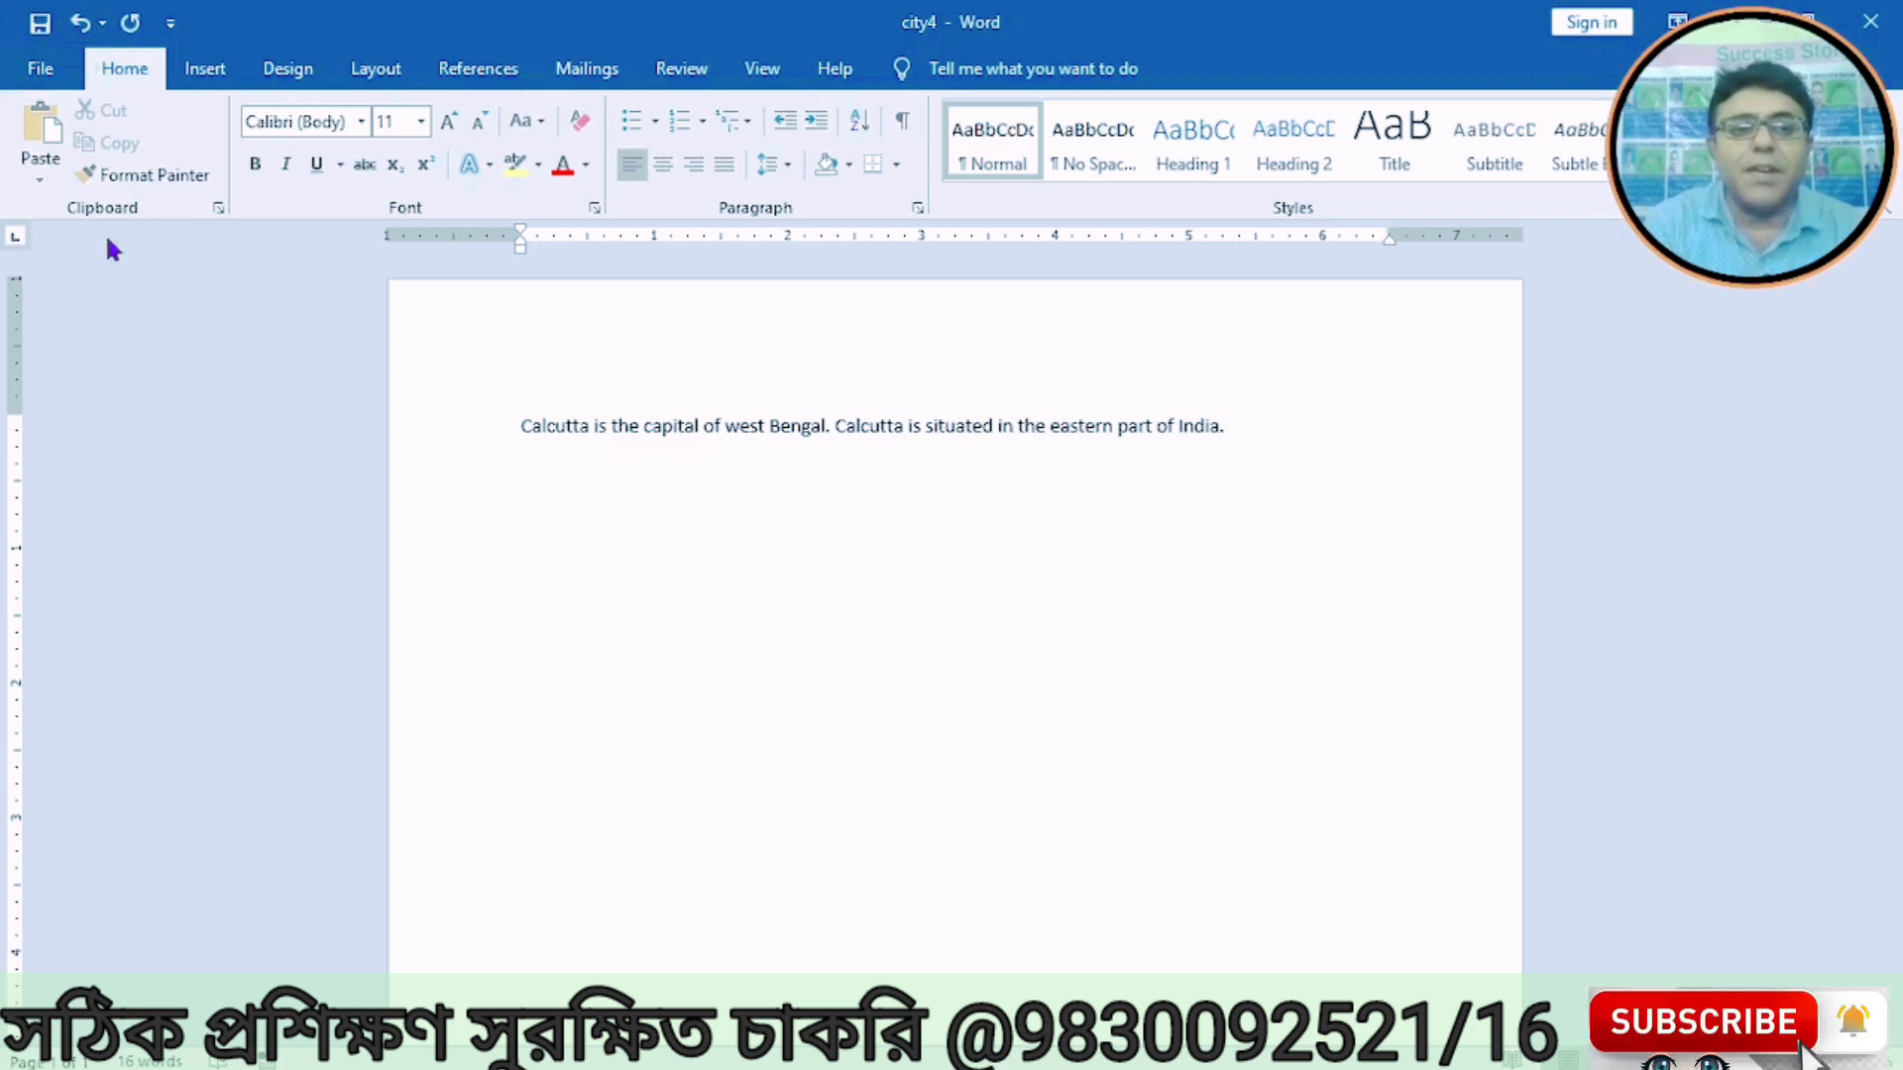
Step: Bring up the macro commands for running a recorded macro on the city4 document
left_click(777, 79)
left_click(1577, 175)
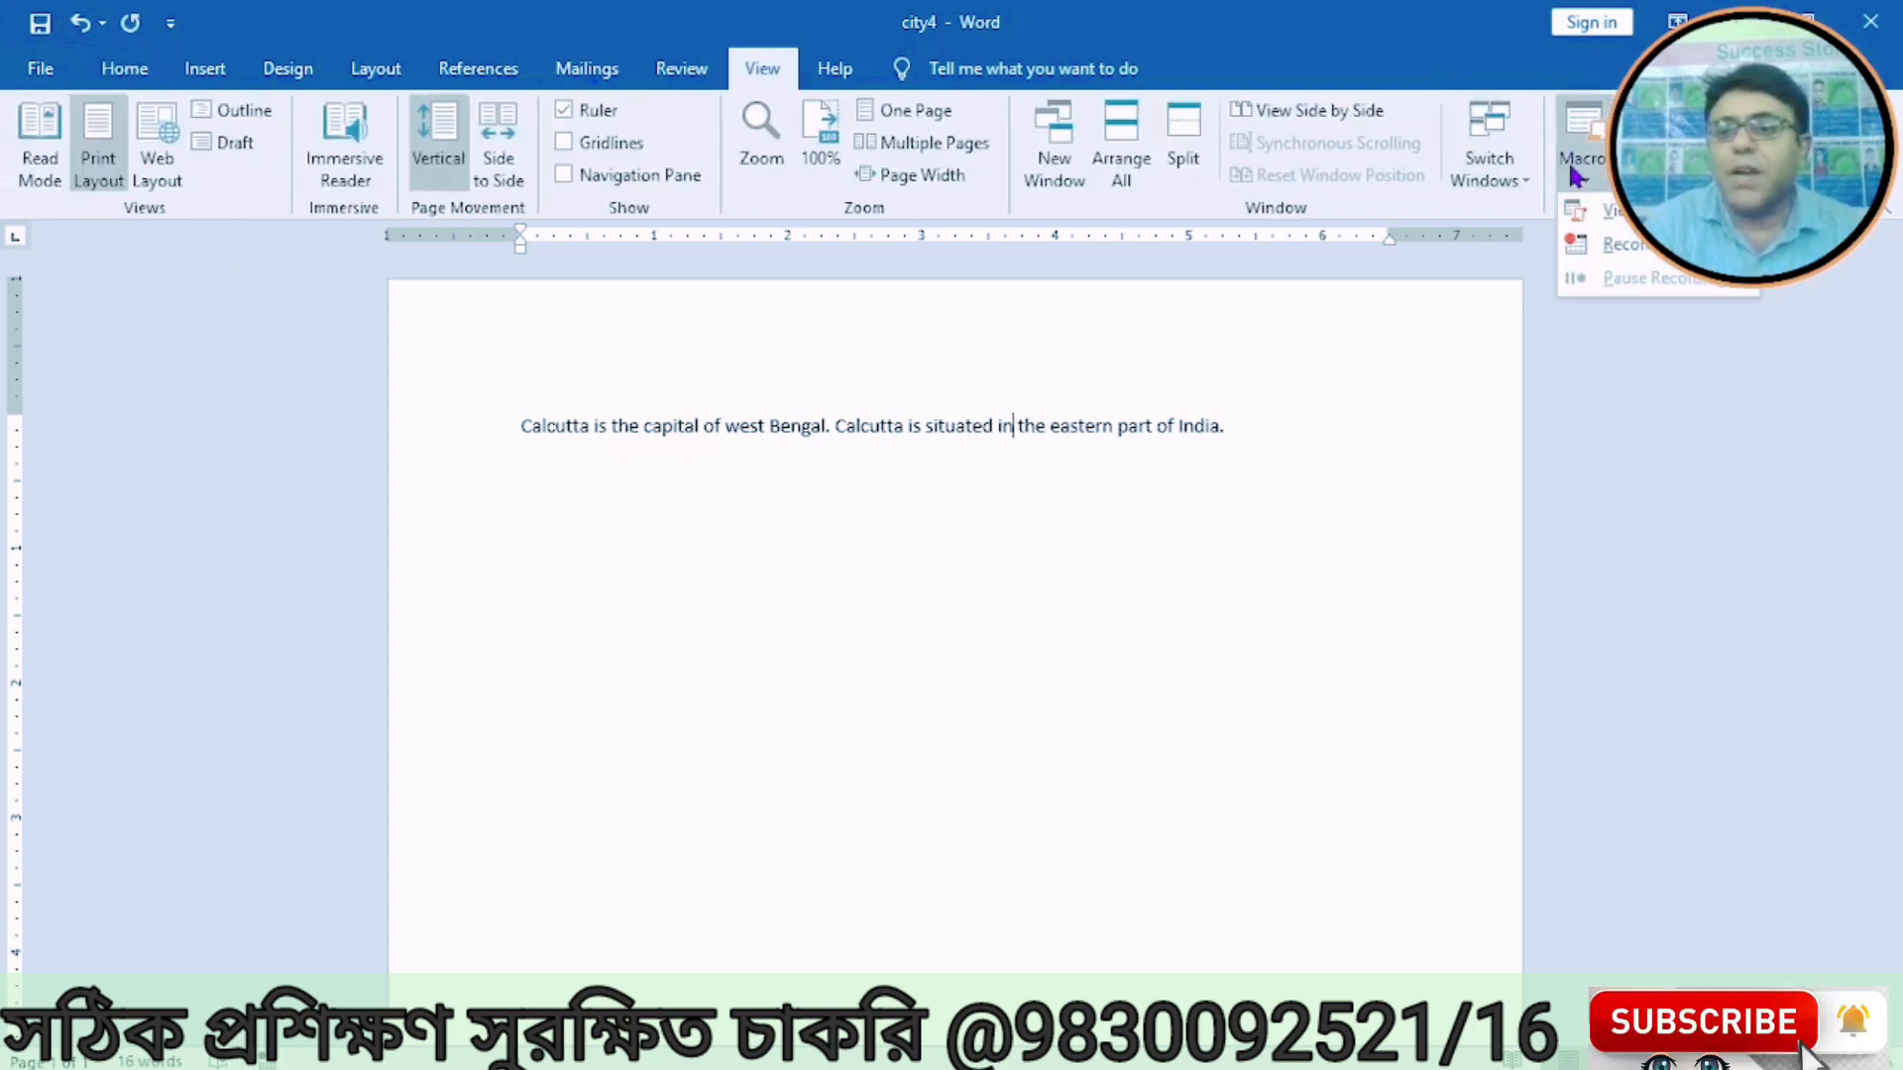
Step: Run Macro2 on the city4 document and save the file
left_click(1616, 212)
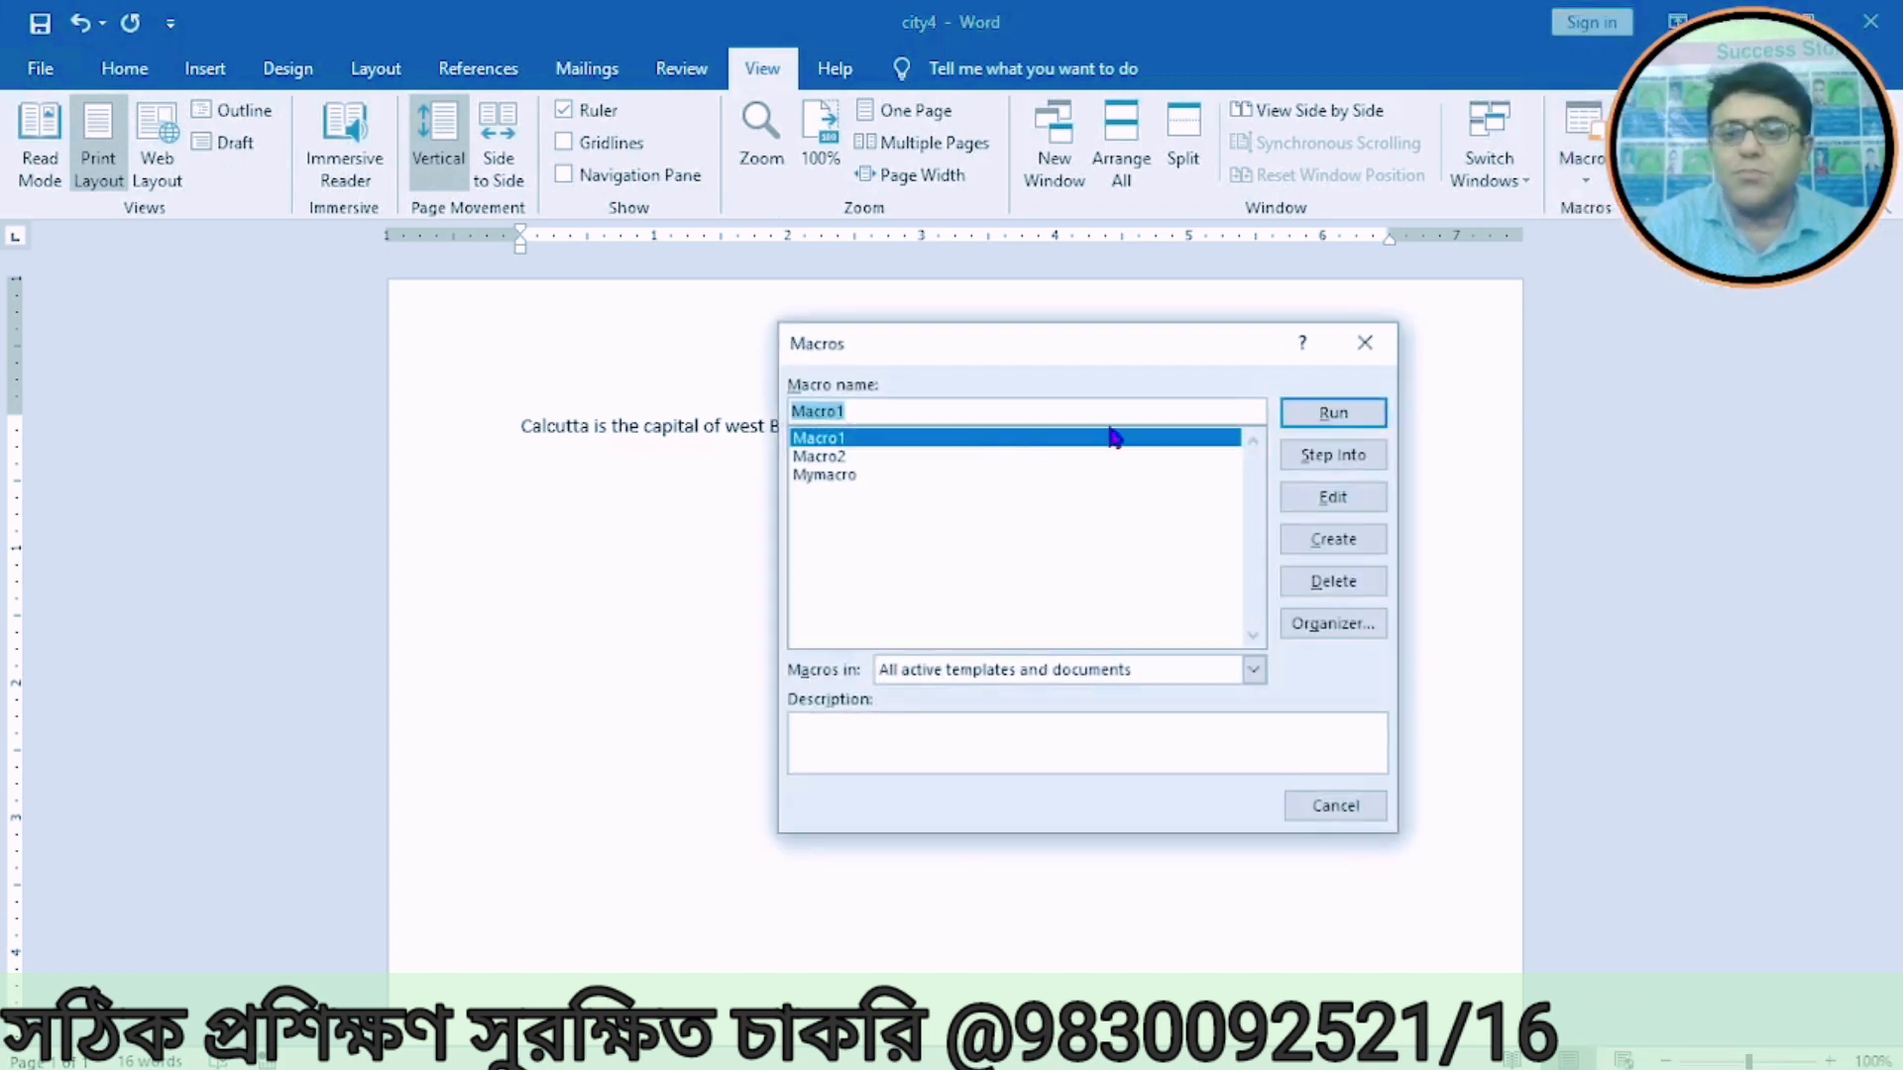
left_click(806, 458)
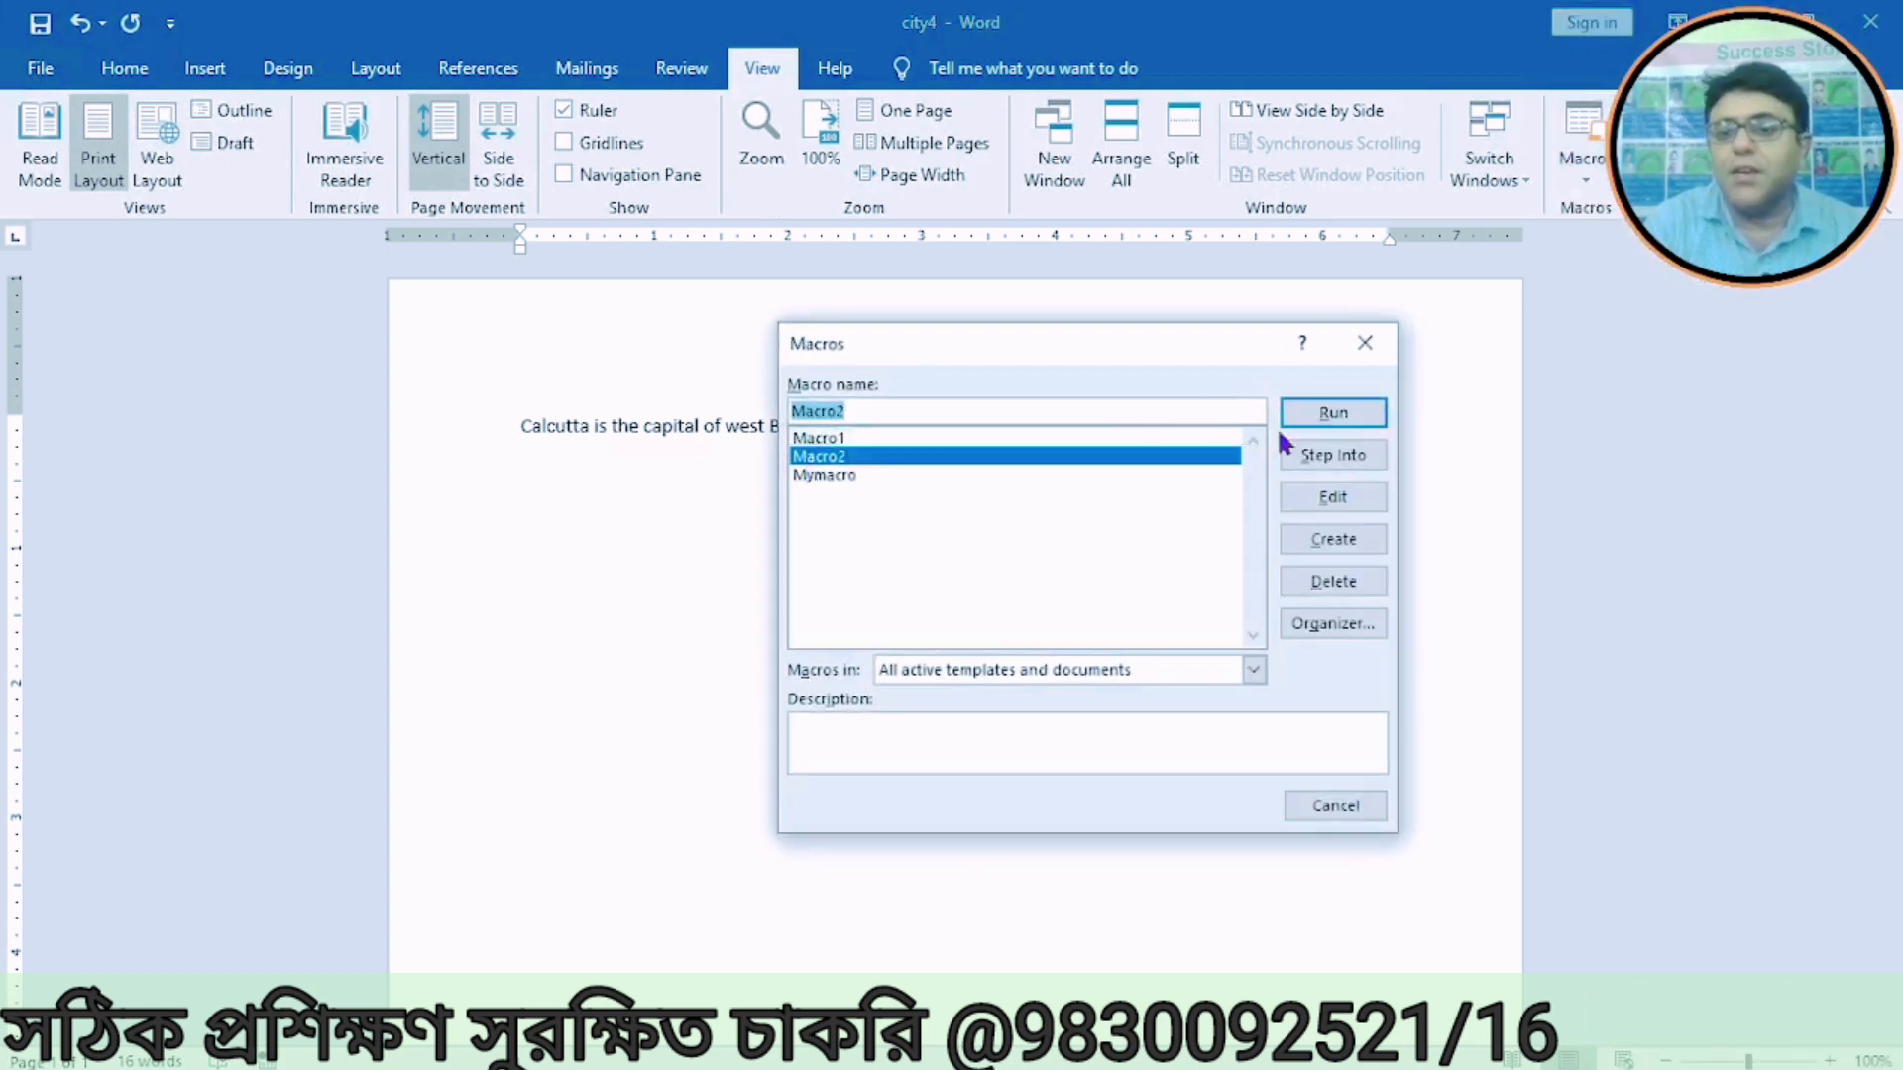
left_click(1334, 413)
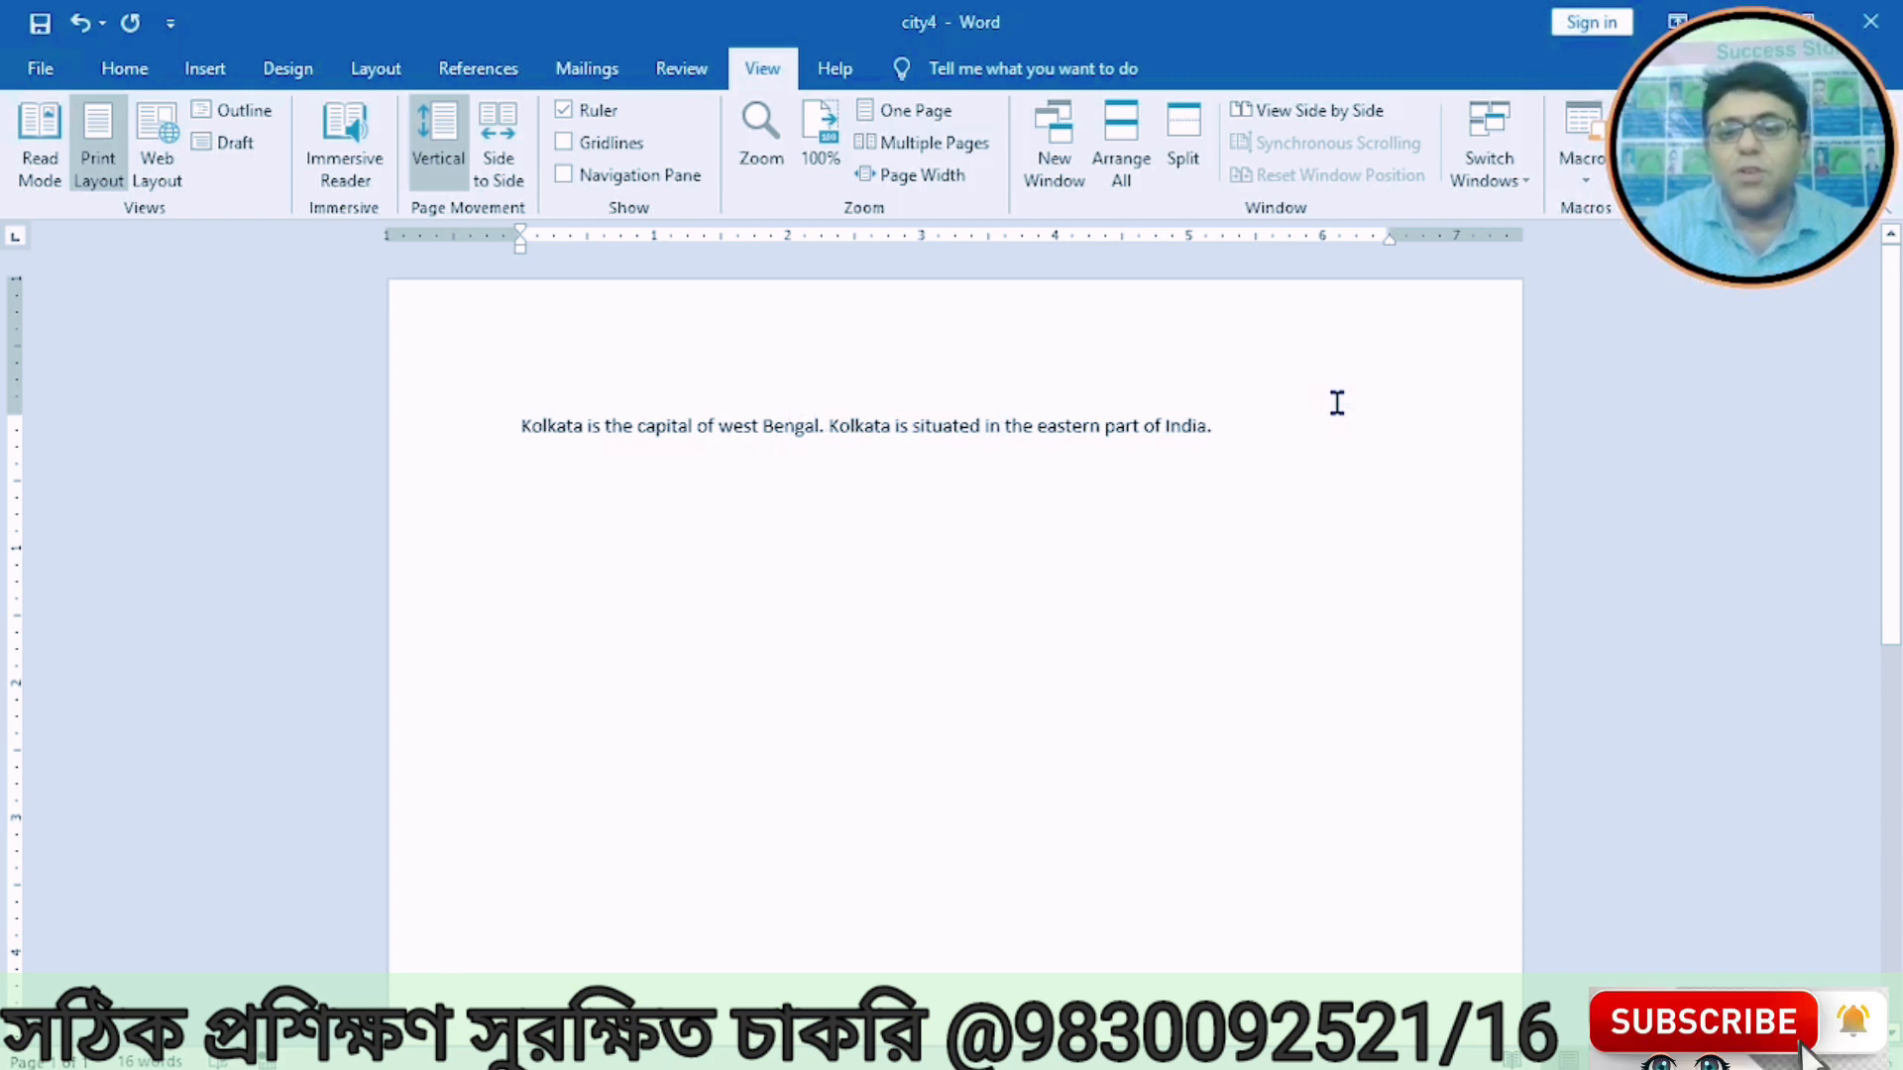
left_click(44, 71)
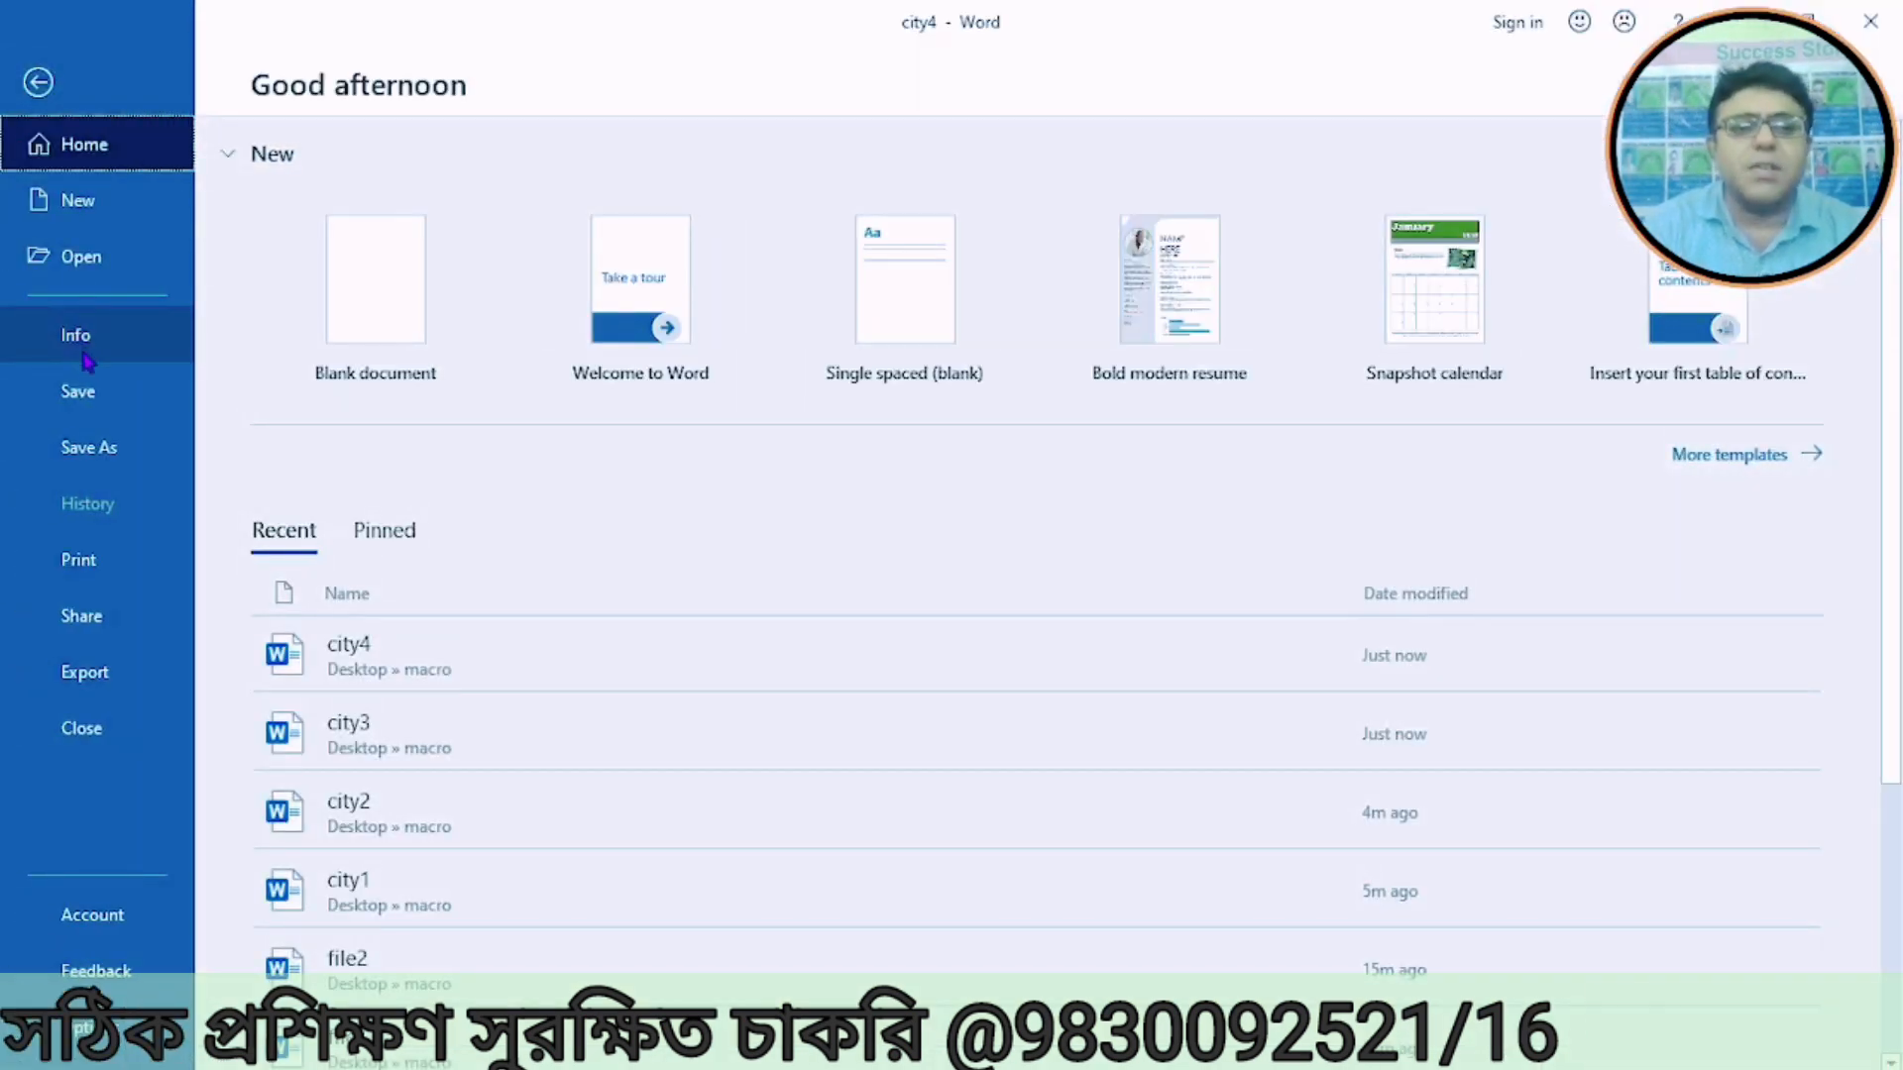
left_click(75, 405)
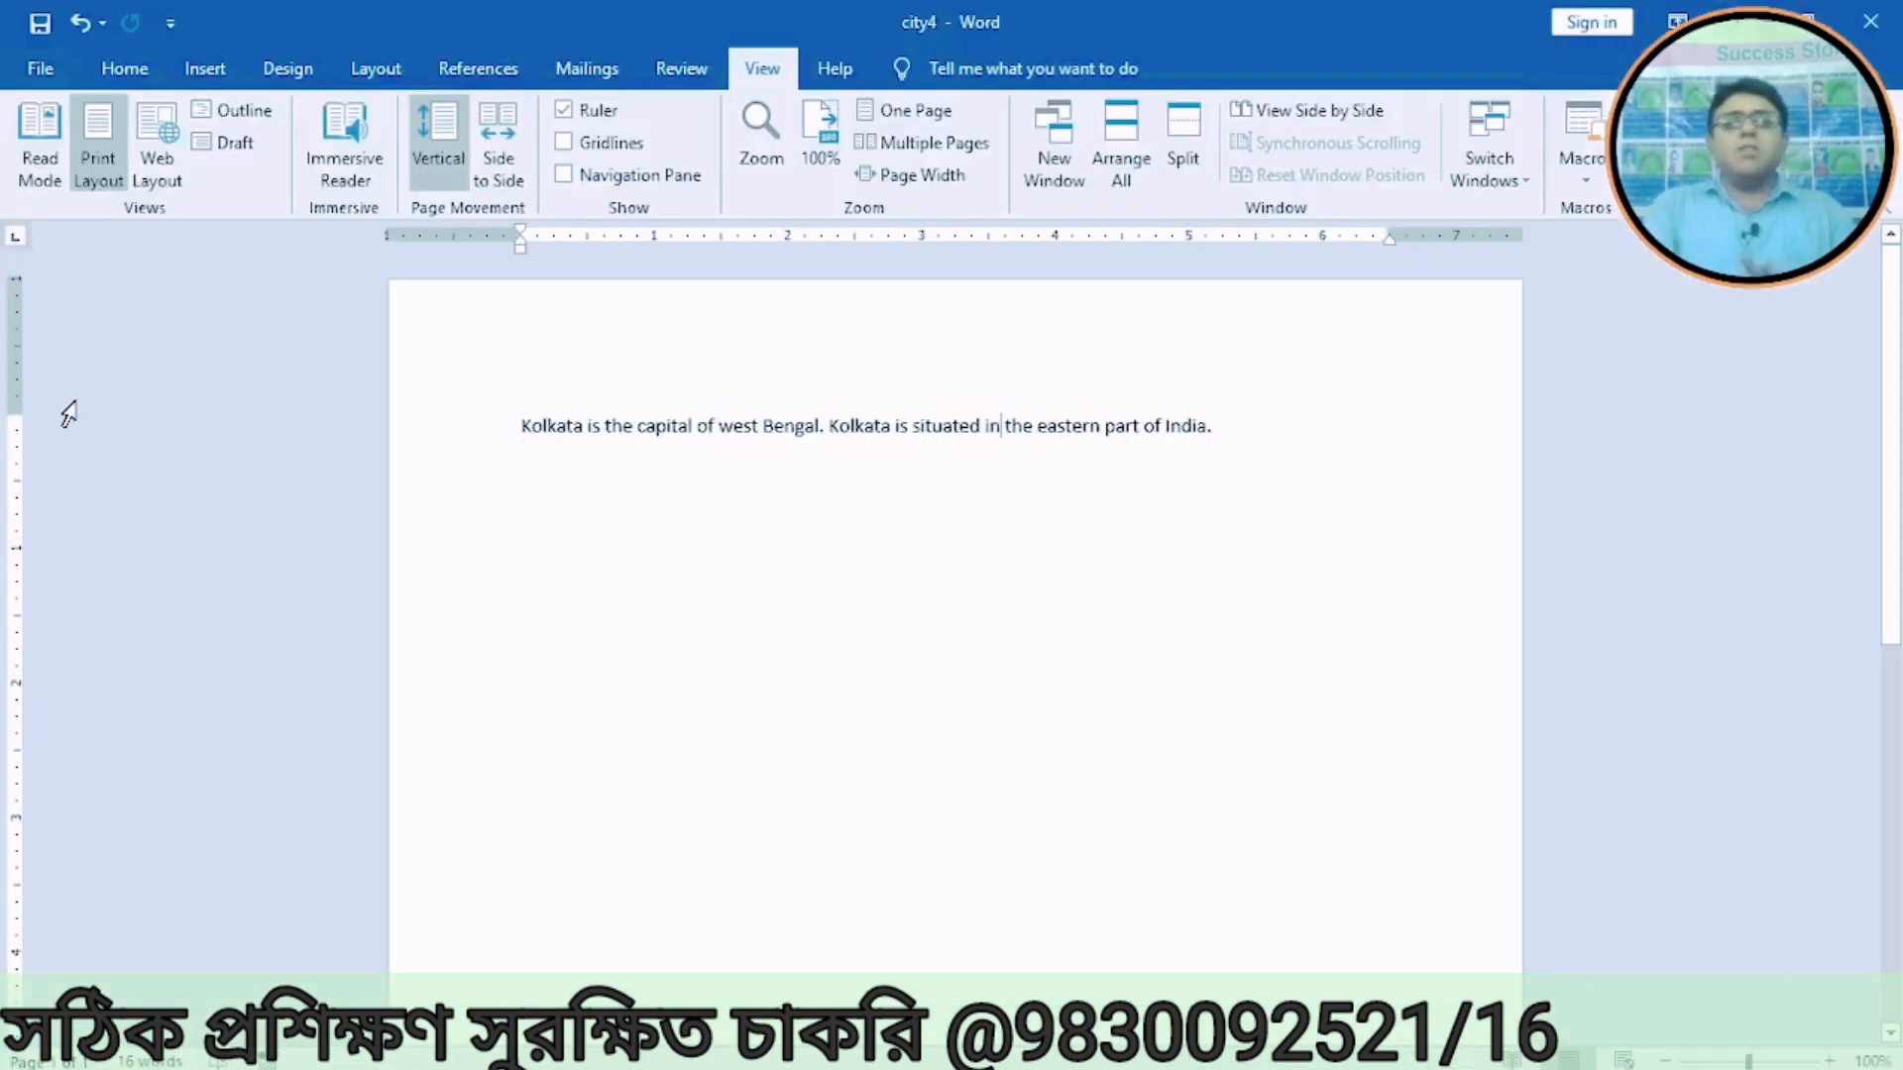
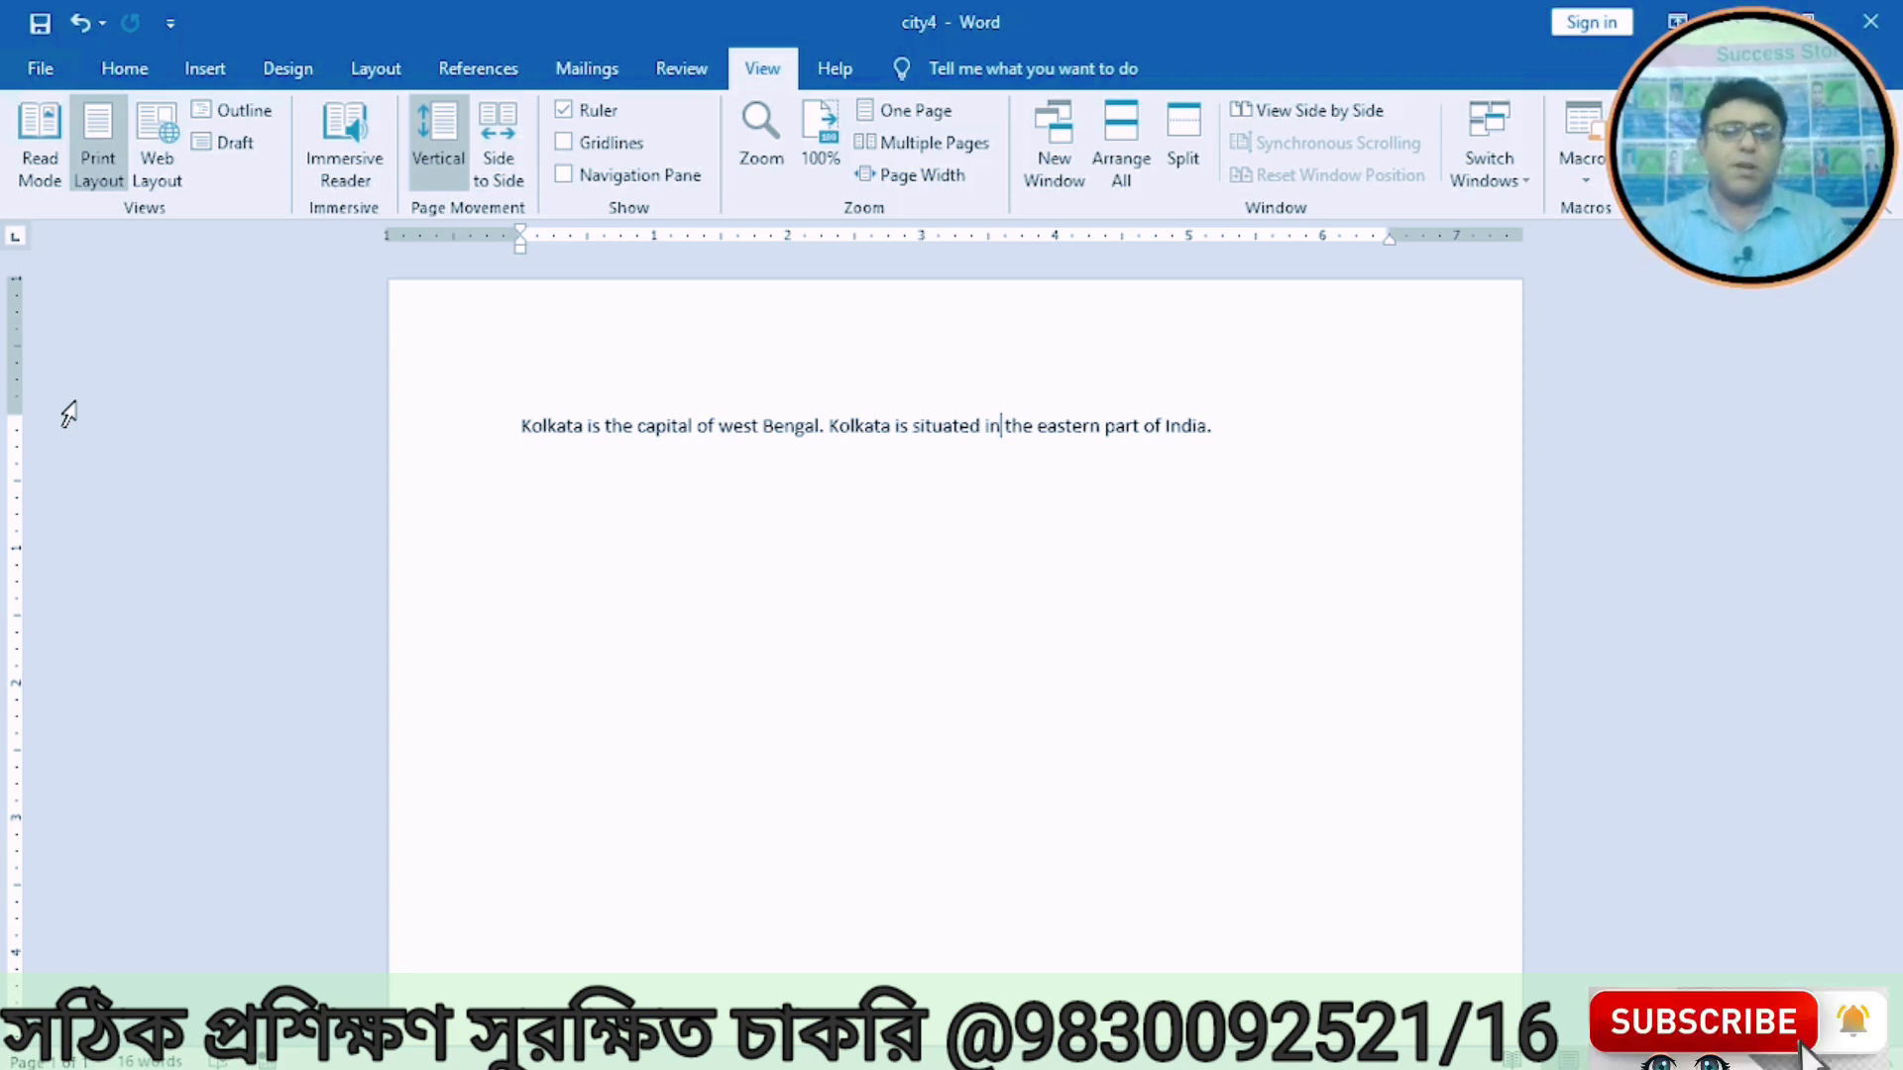
Step: Close the city4 and city3 documents and the blank Document14
left_click(39, 69)
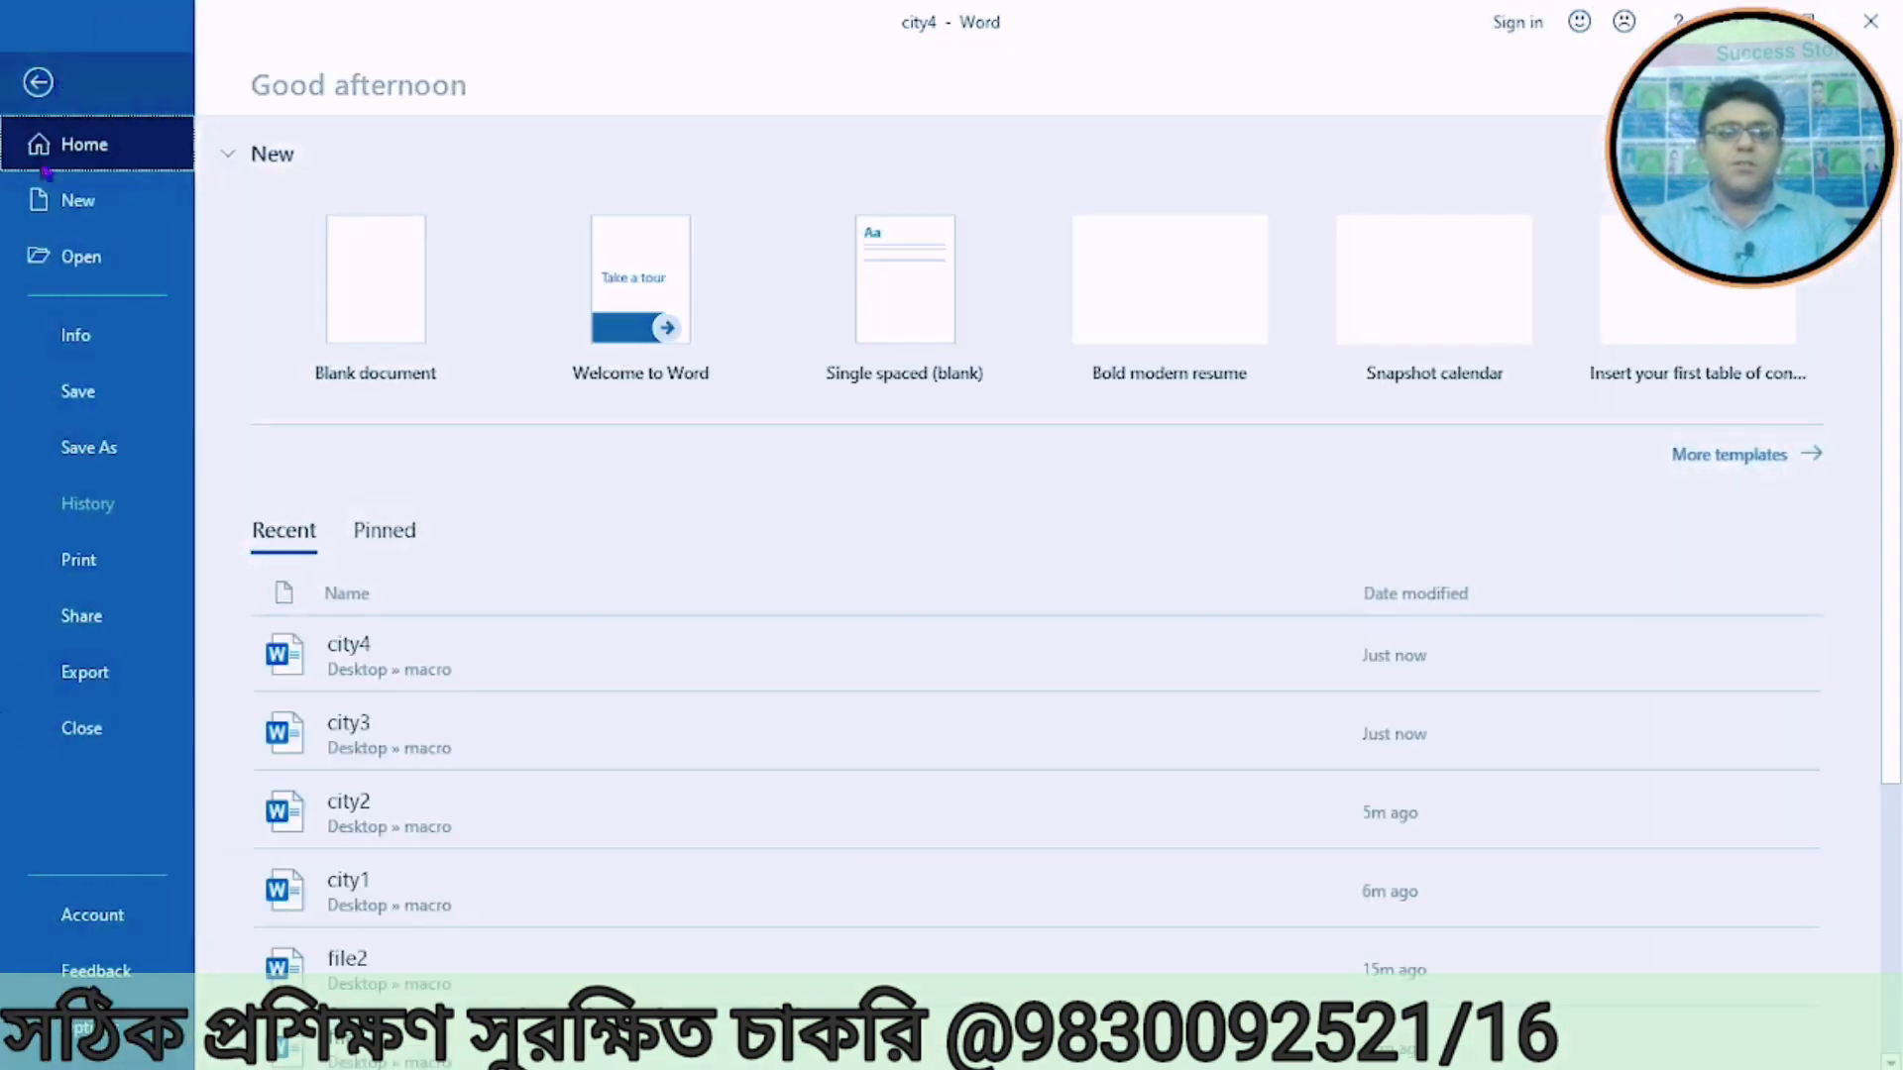
left_click(87, 729)
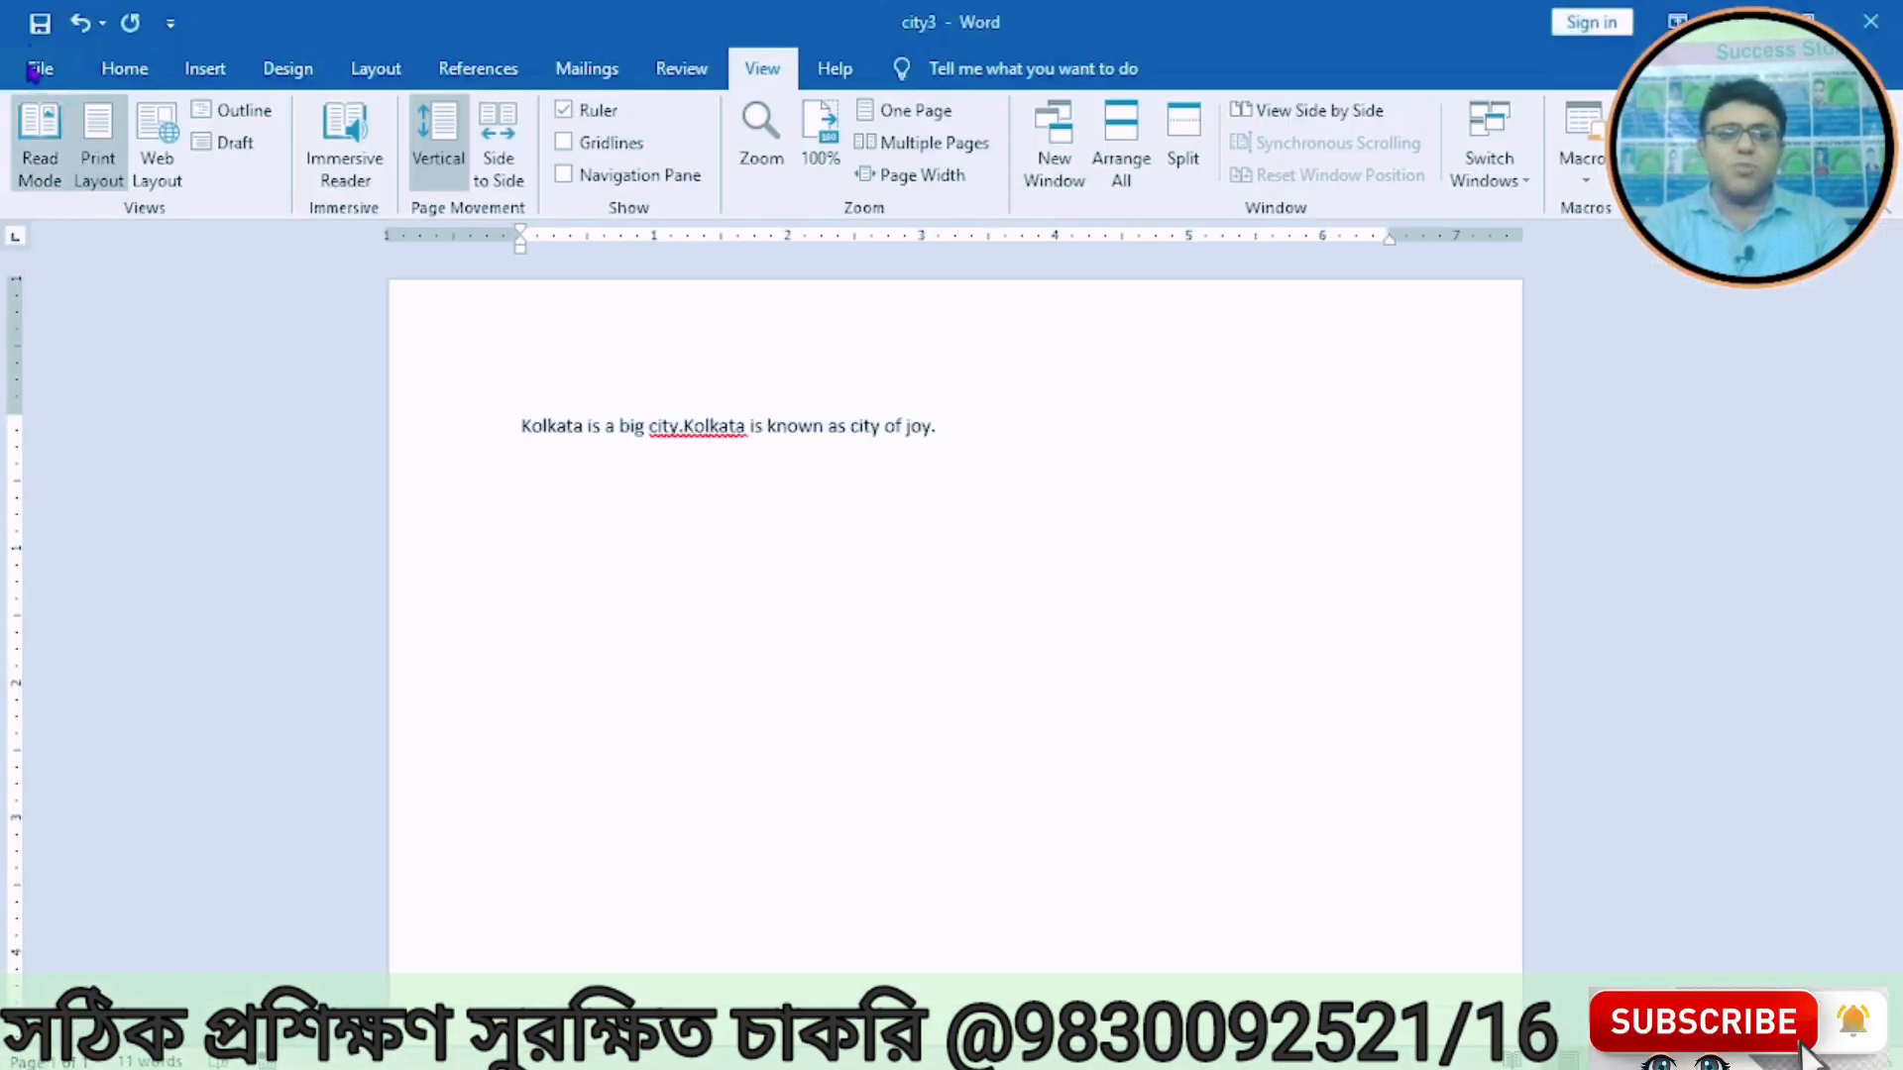
left_click(40, 69)
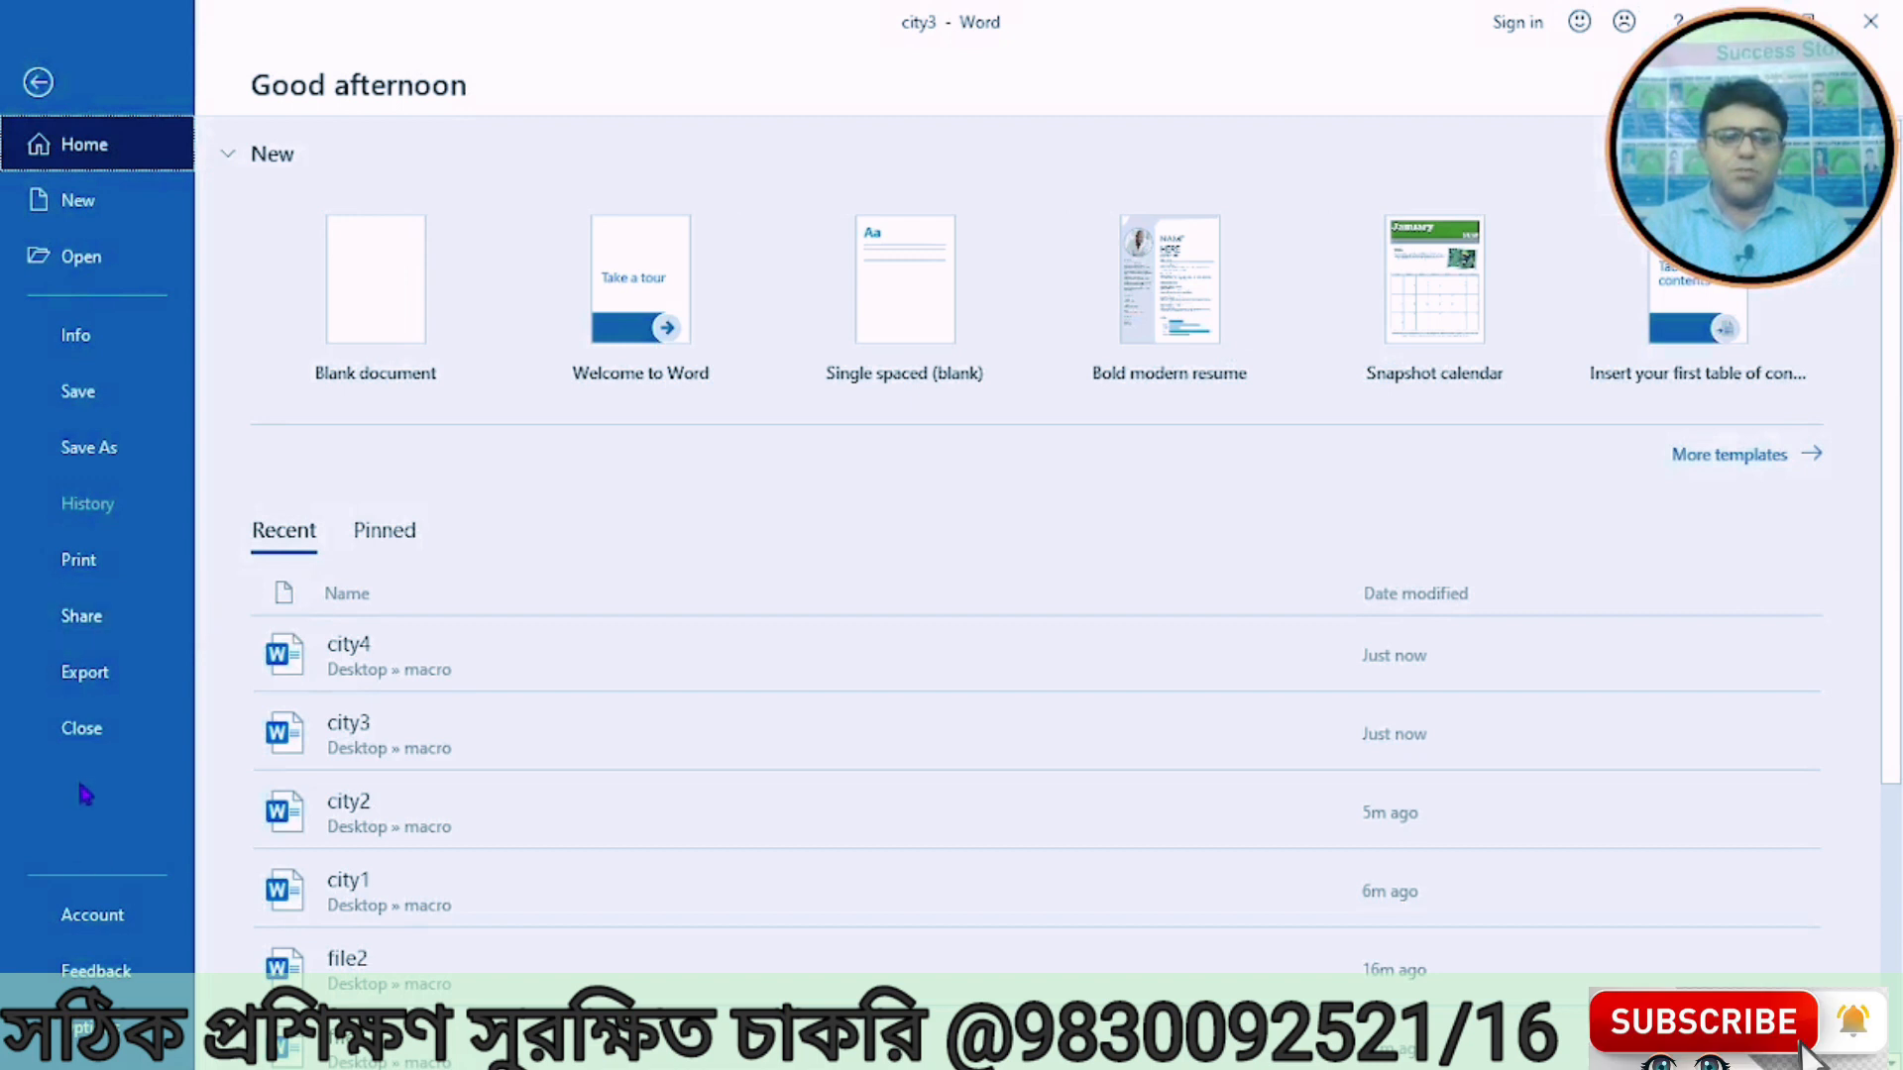
left_click(79, 682)
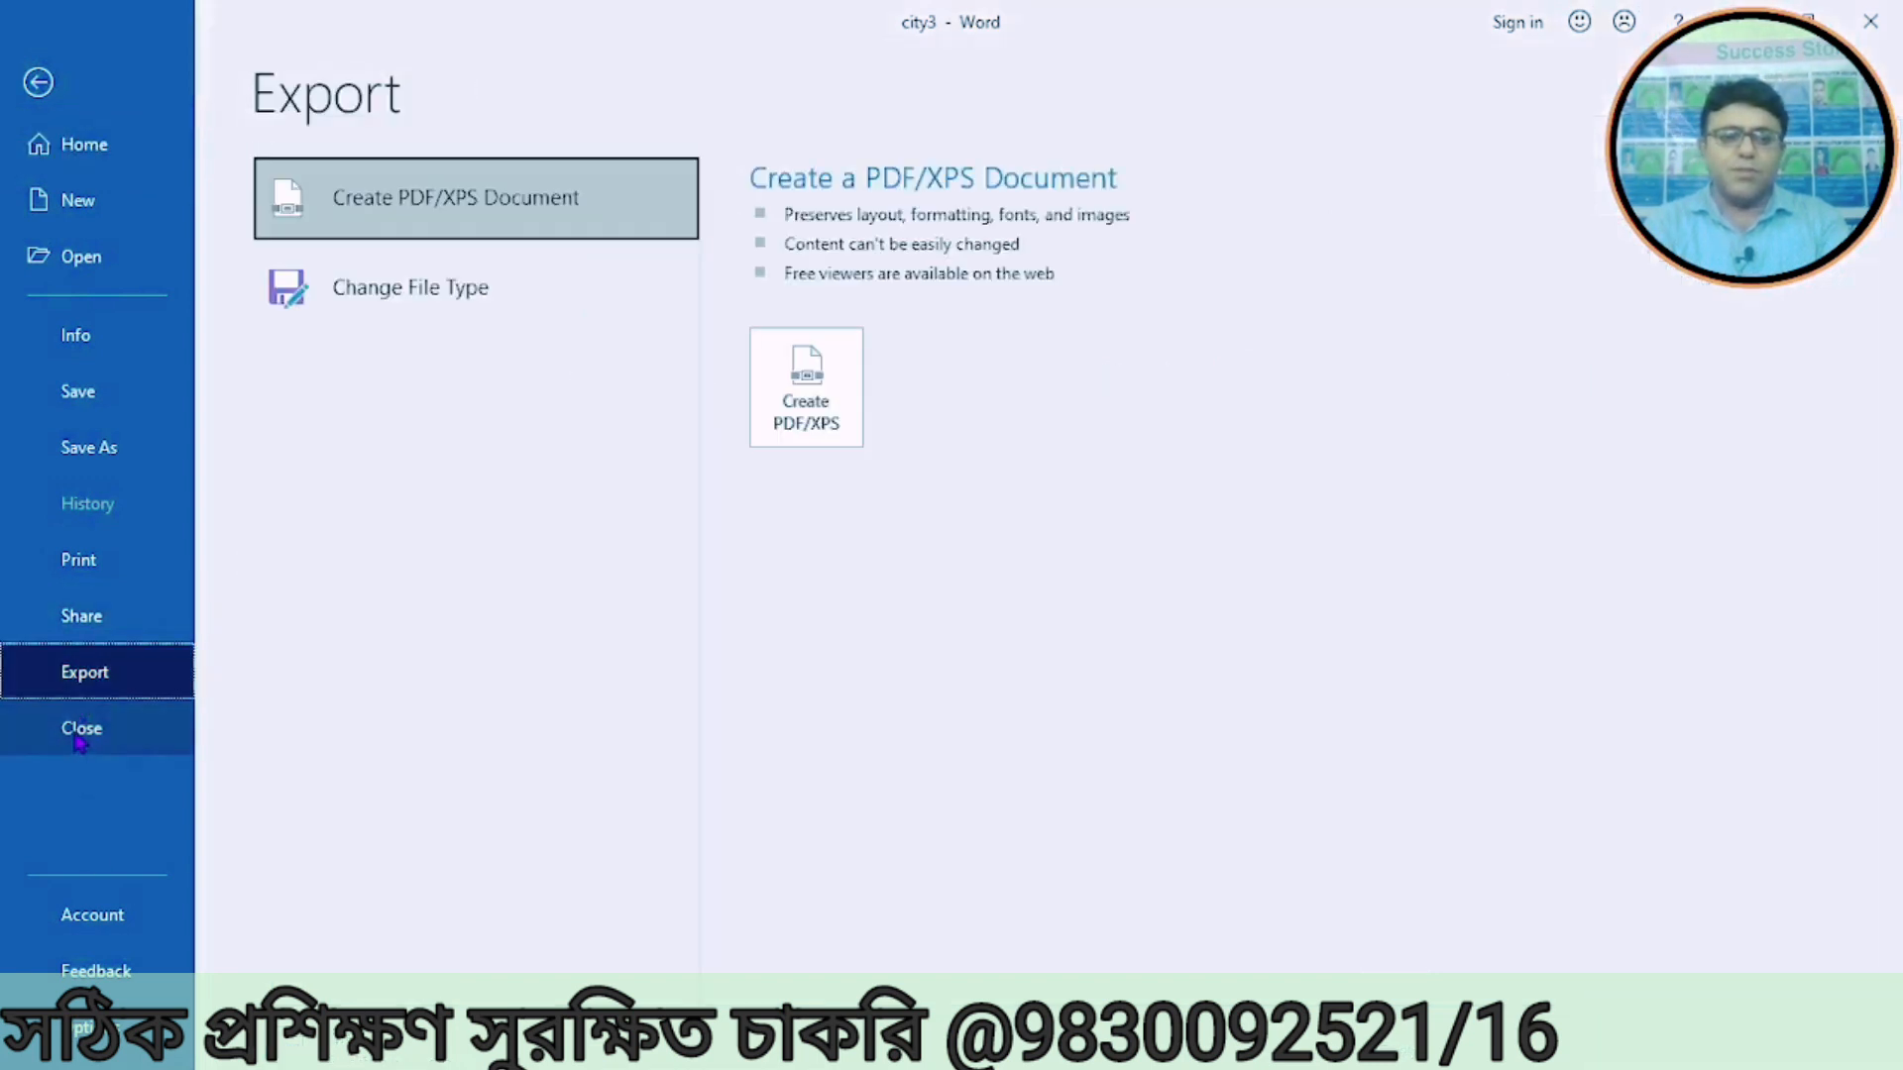
left_click(74, 733)
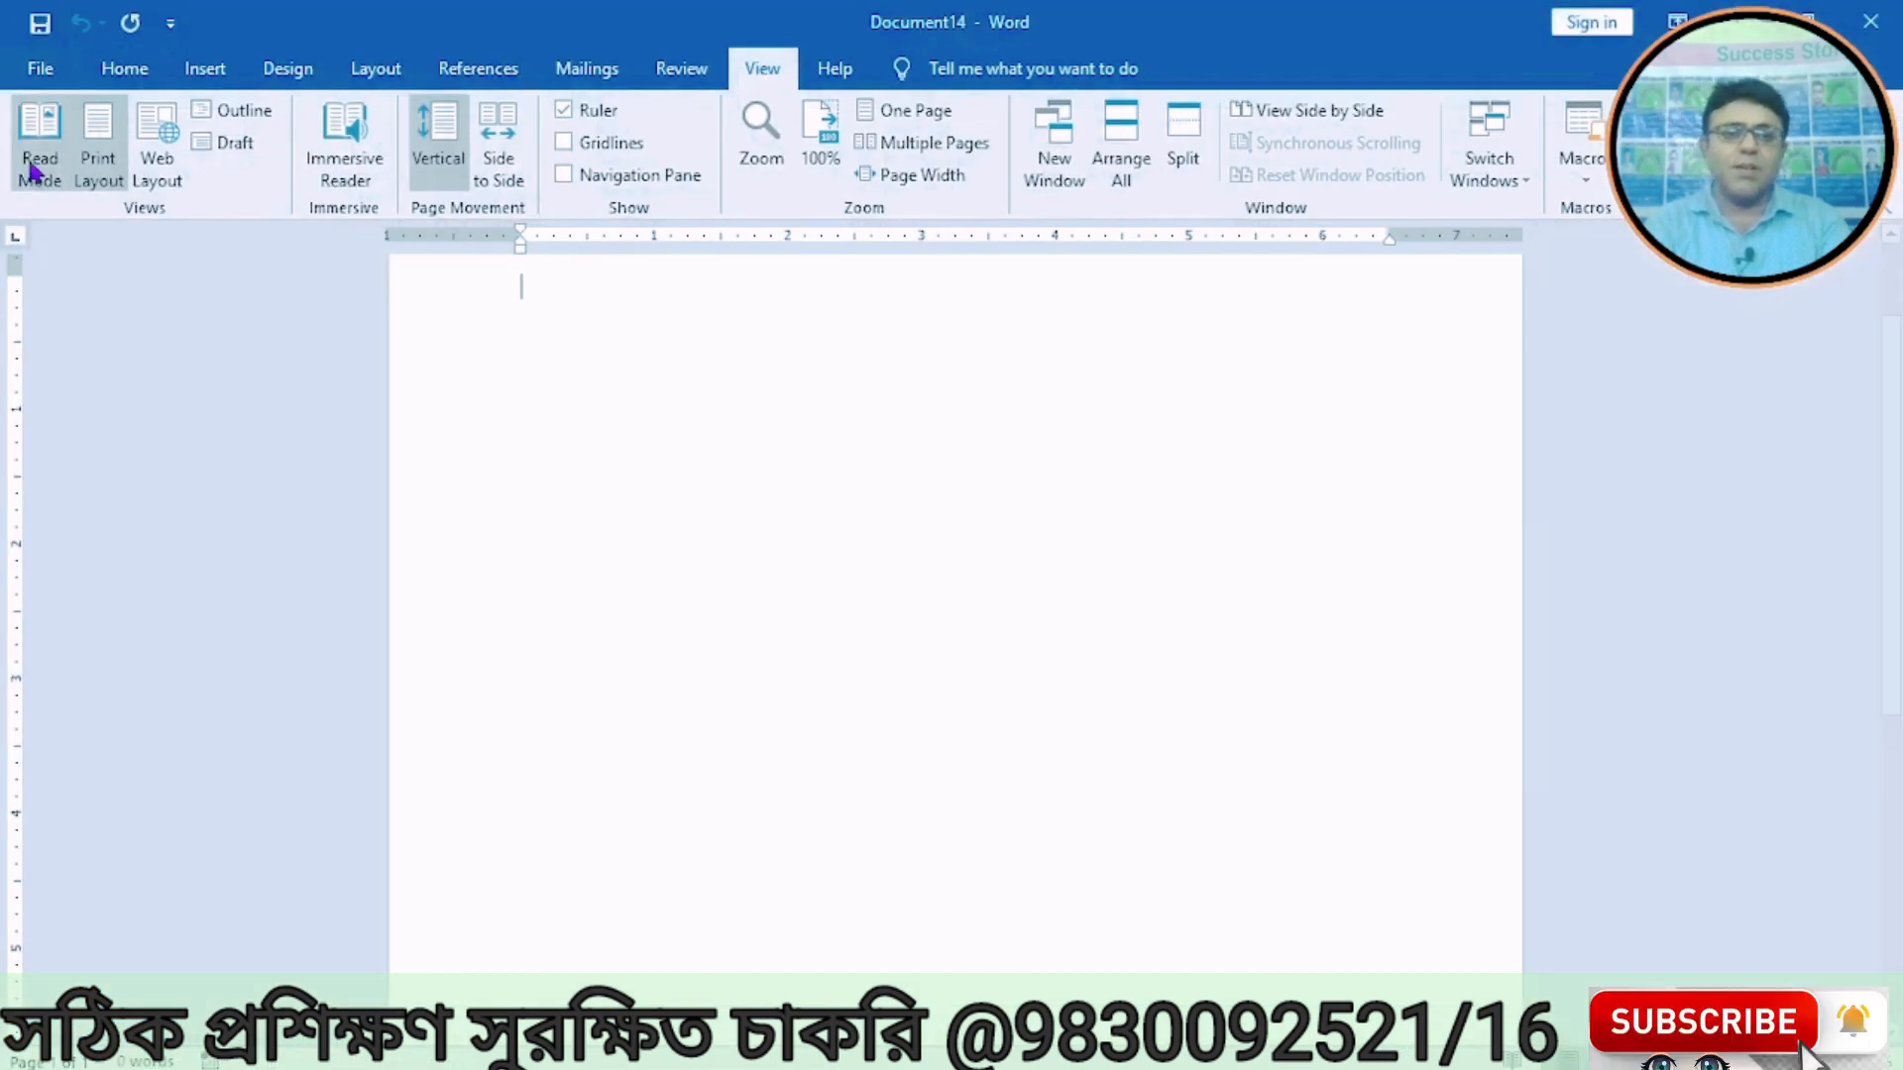
left_click(40, 67)
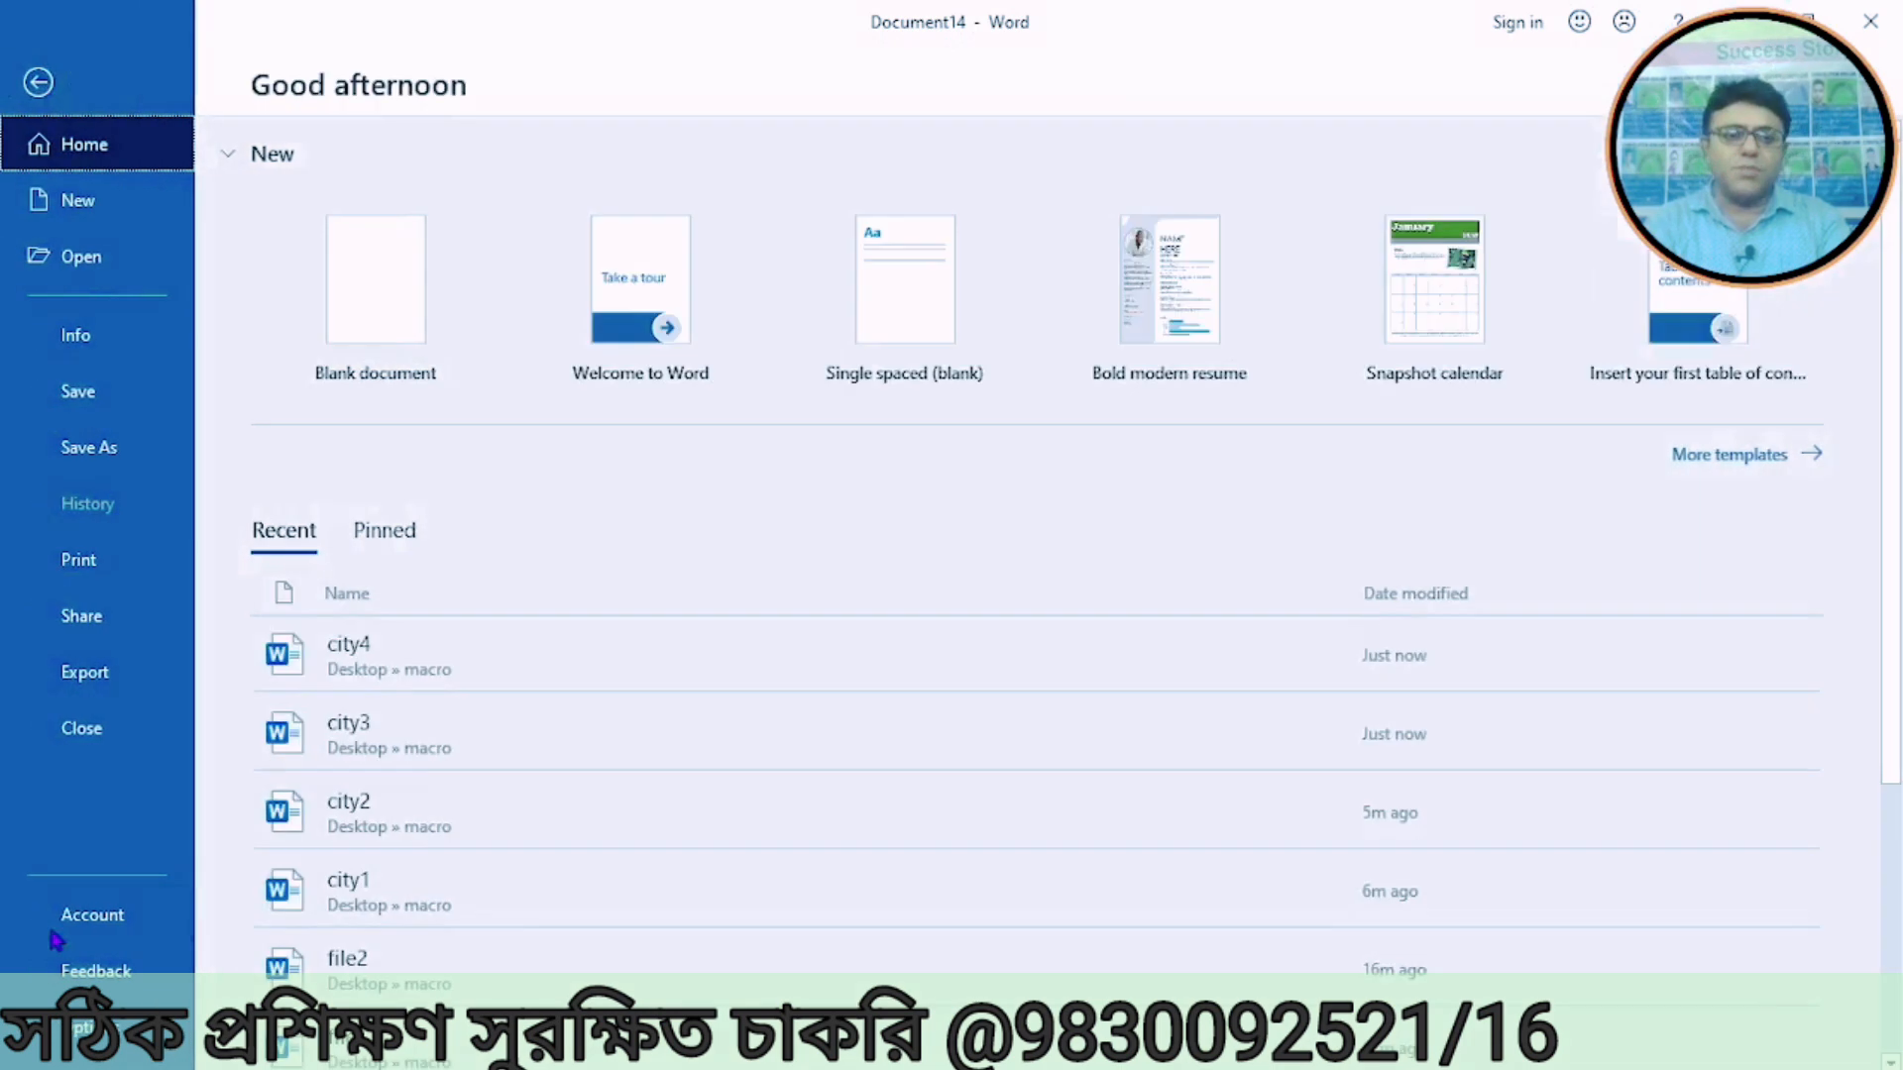
left_click(83, 728)
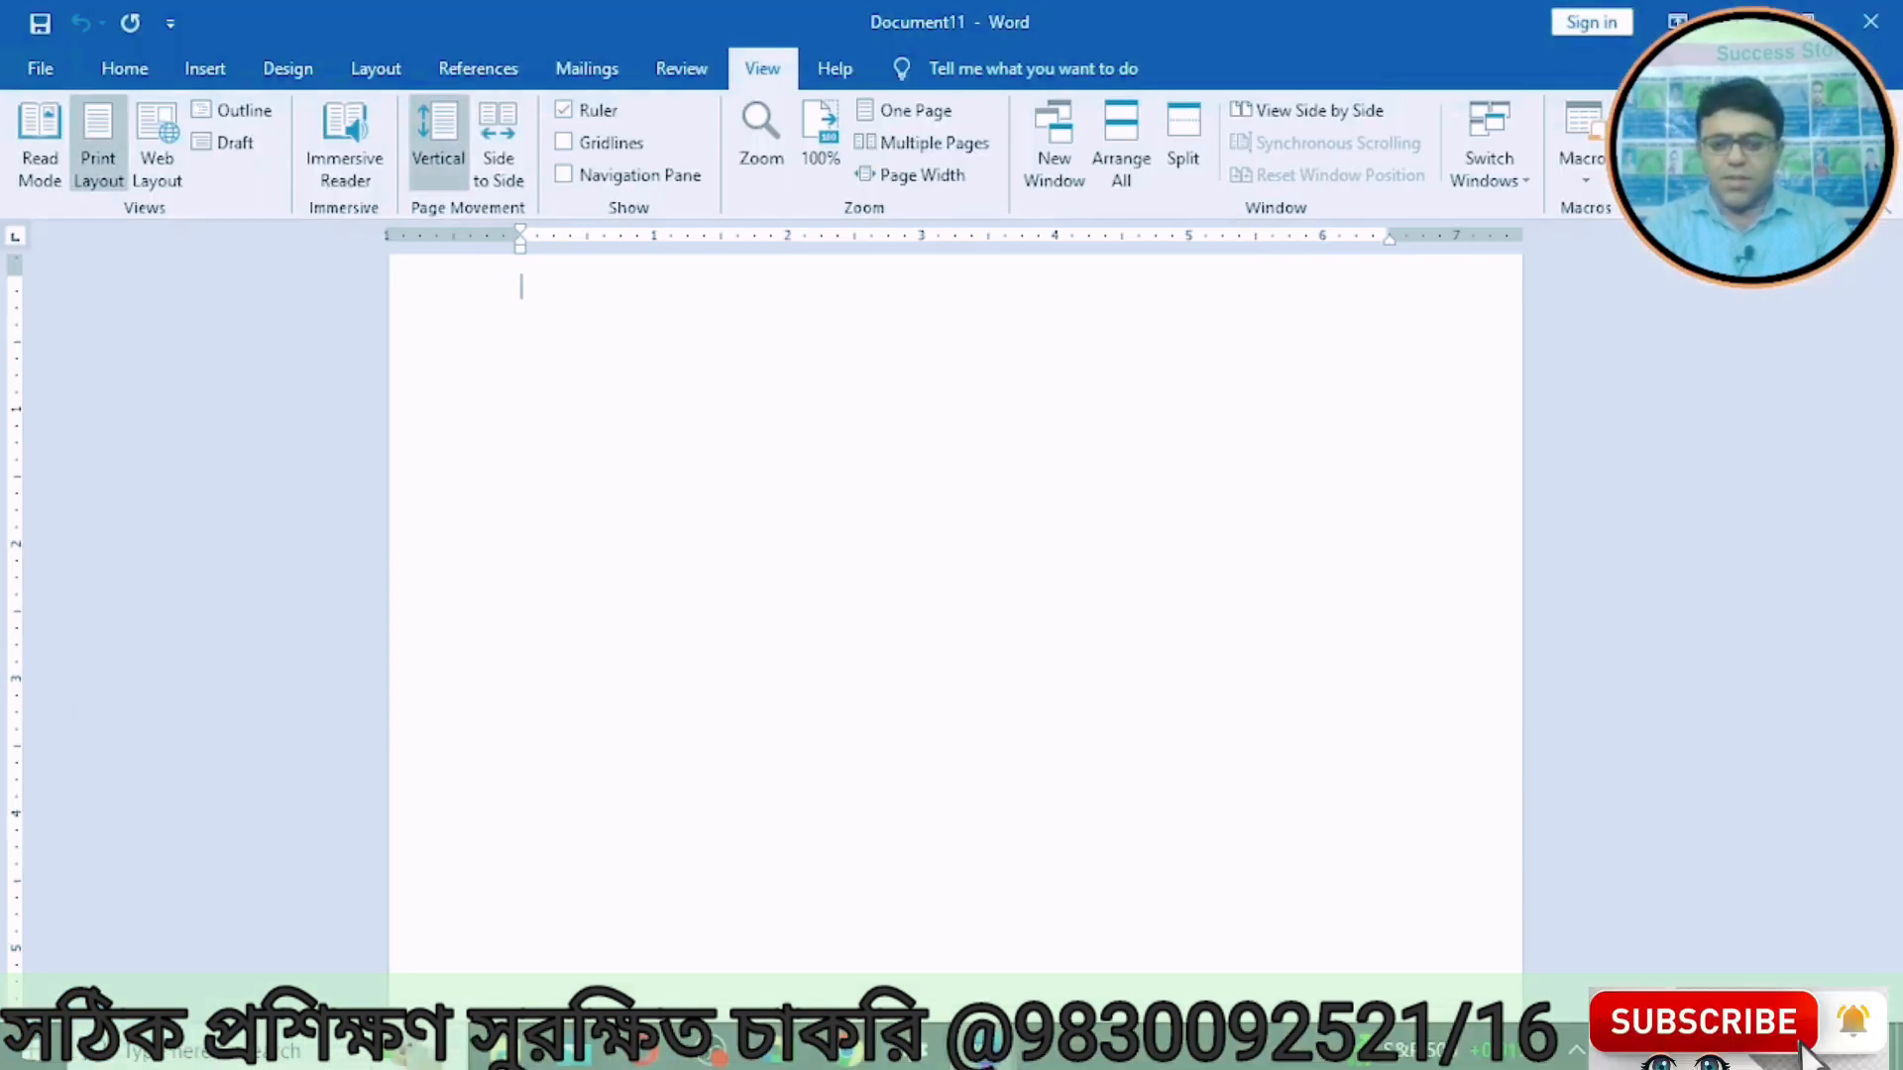
Step: Check the track change and compare option topics under Class 6 in the ms office syllabus document, and return to Document11
mouse_move(981, 1051)
left_click(659, 954)
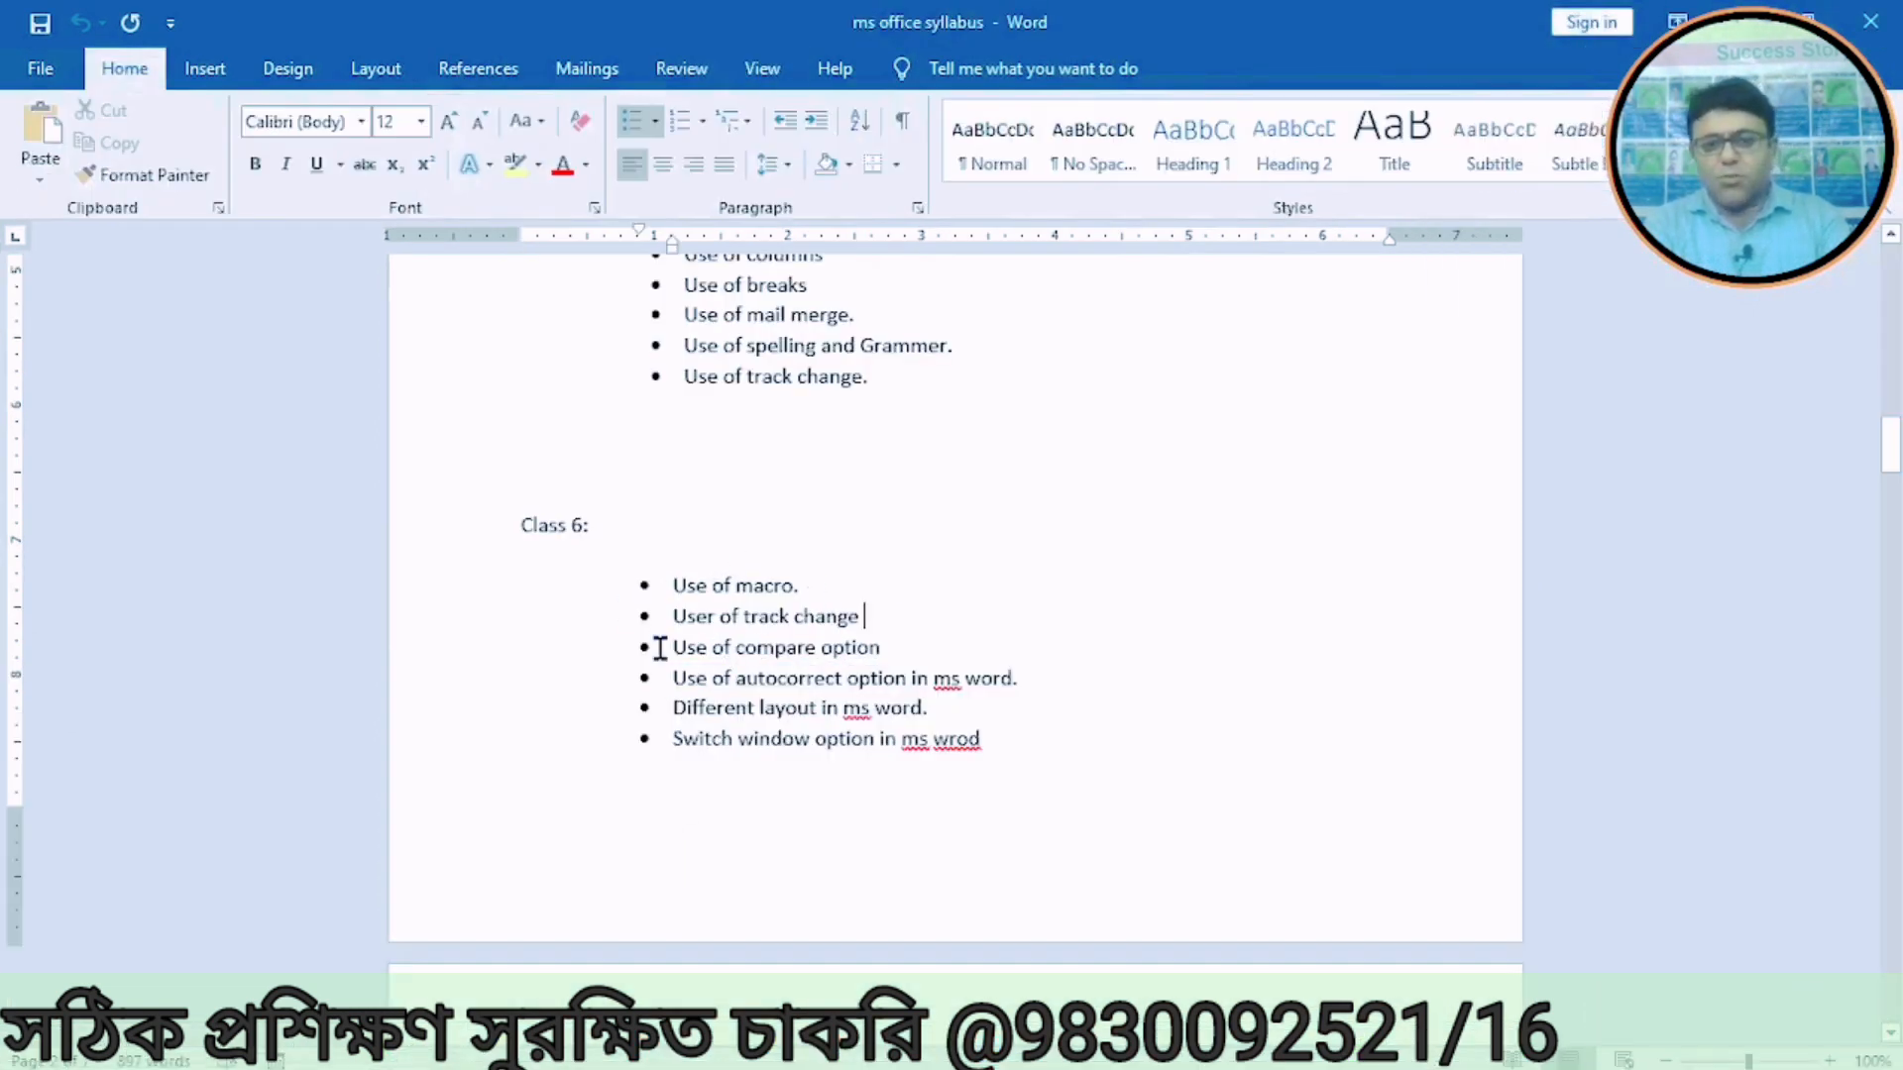
left_click_drag(662, 622, 879, 645)
left_click(793, 860)
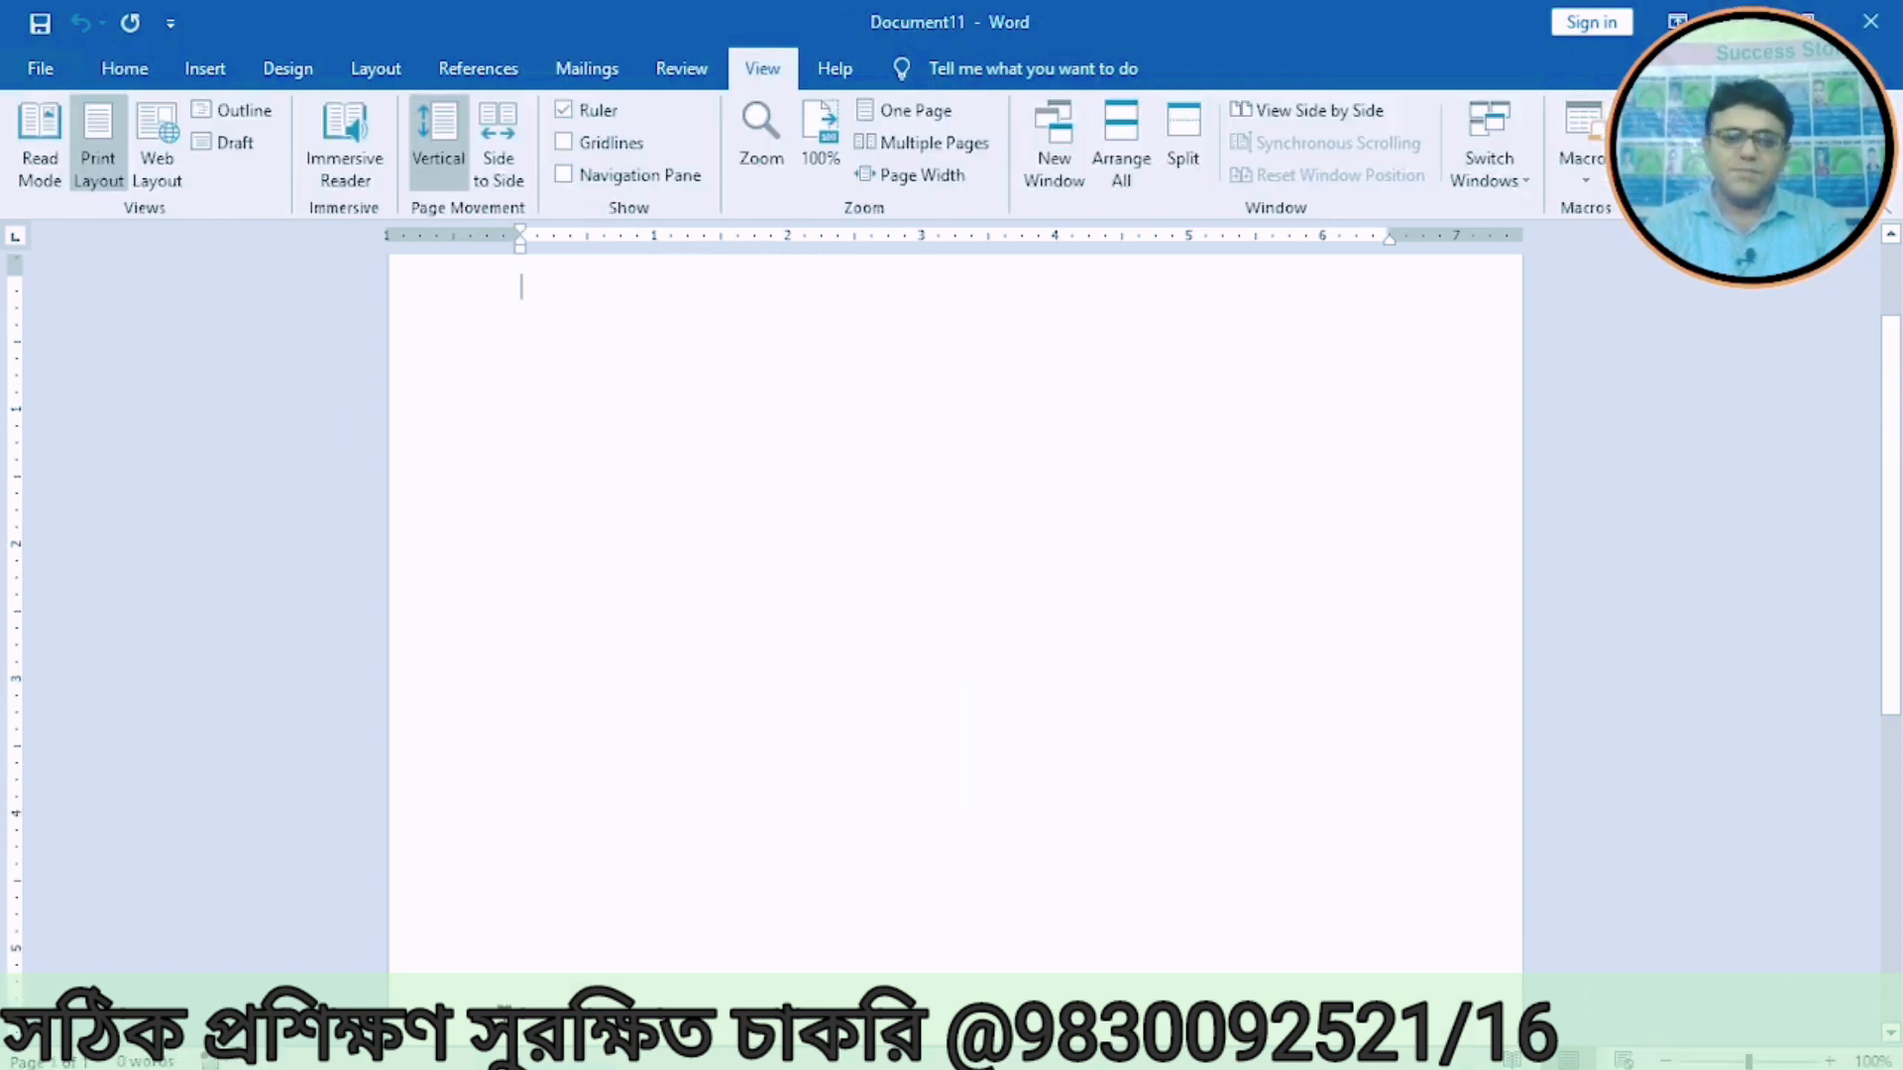
Step: Close the empty Document11
left_click_drag(1896, 446, 1893, 282)
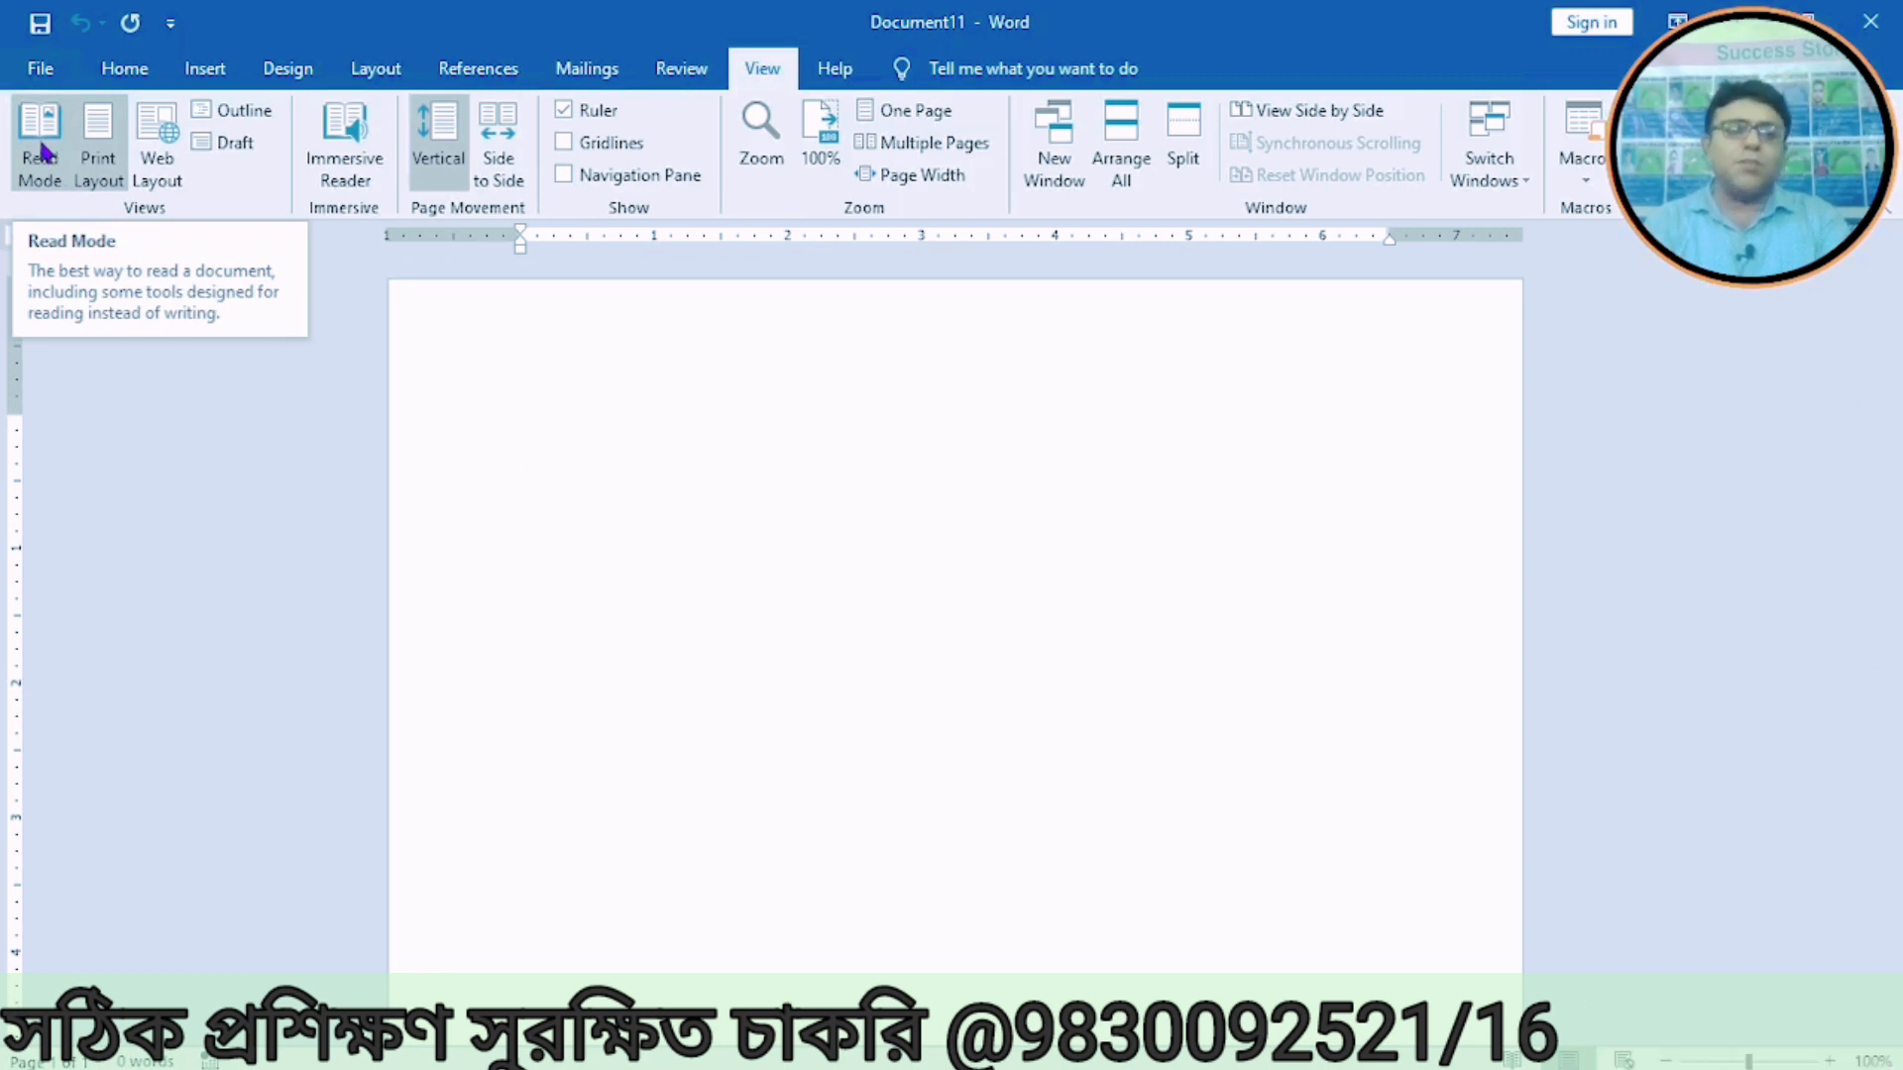
left_click(44, 80)
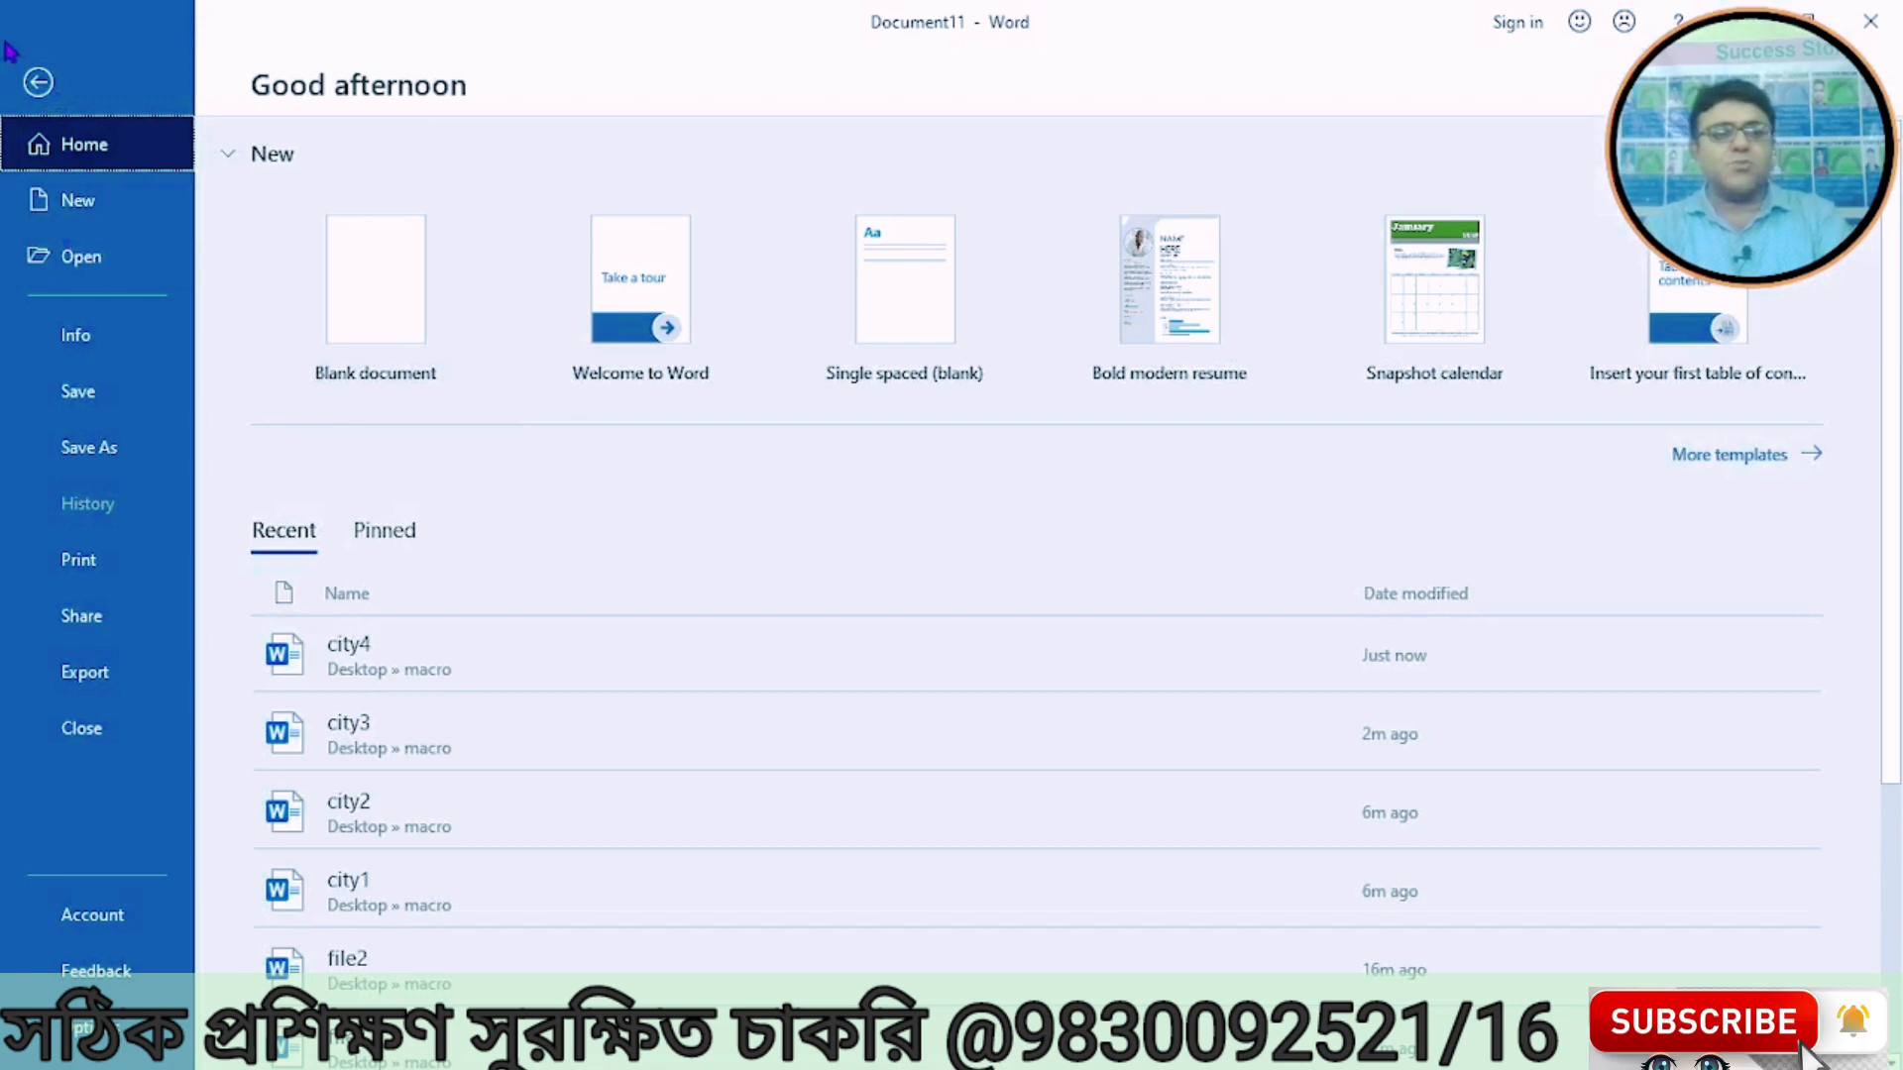
left_click(39, 82)
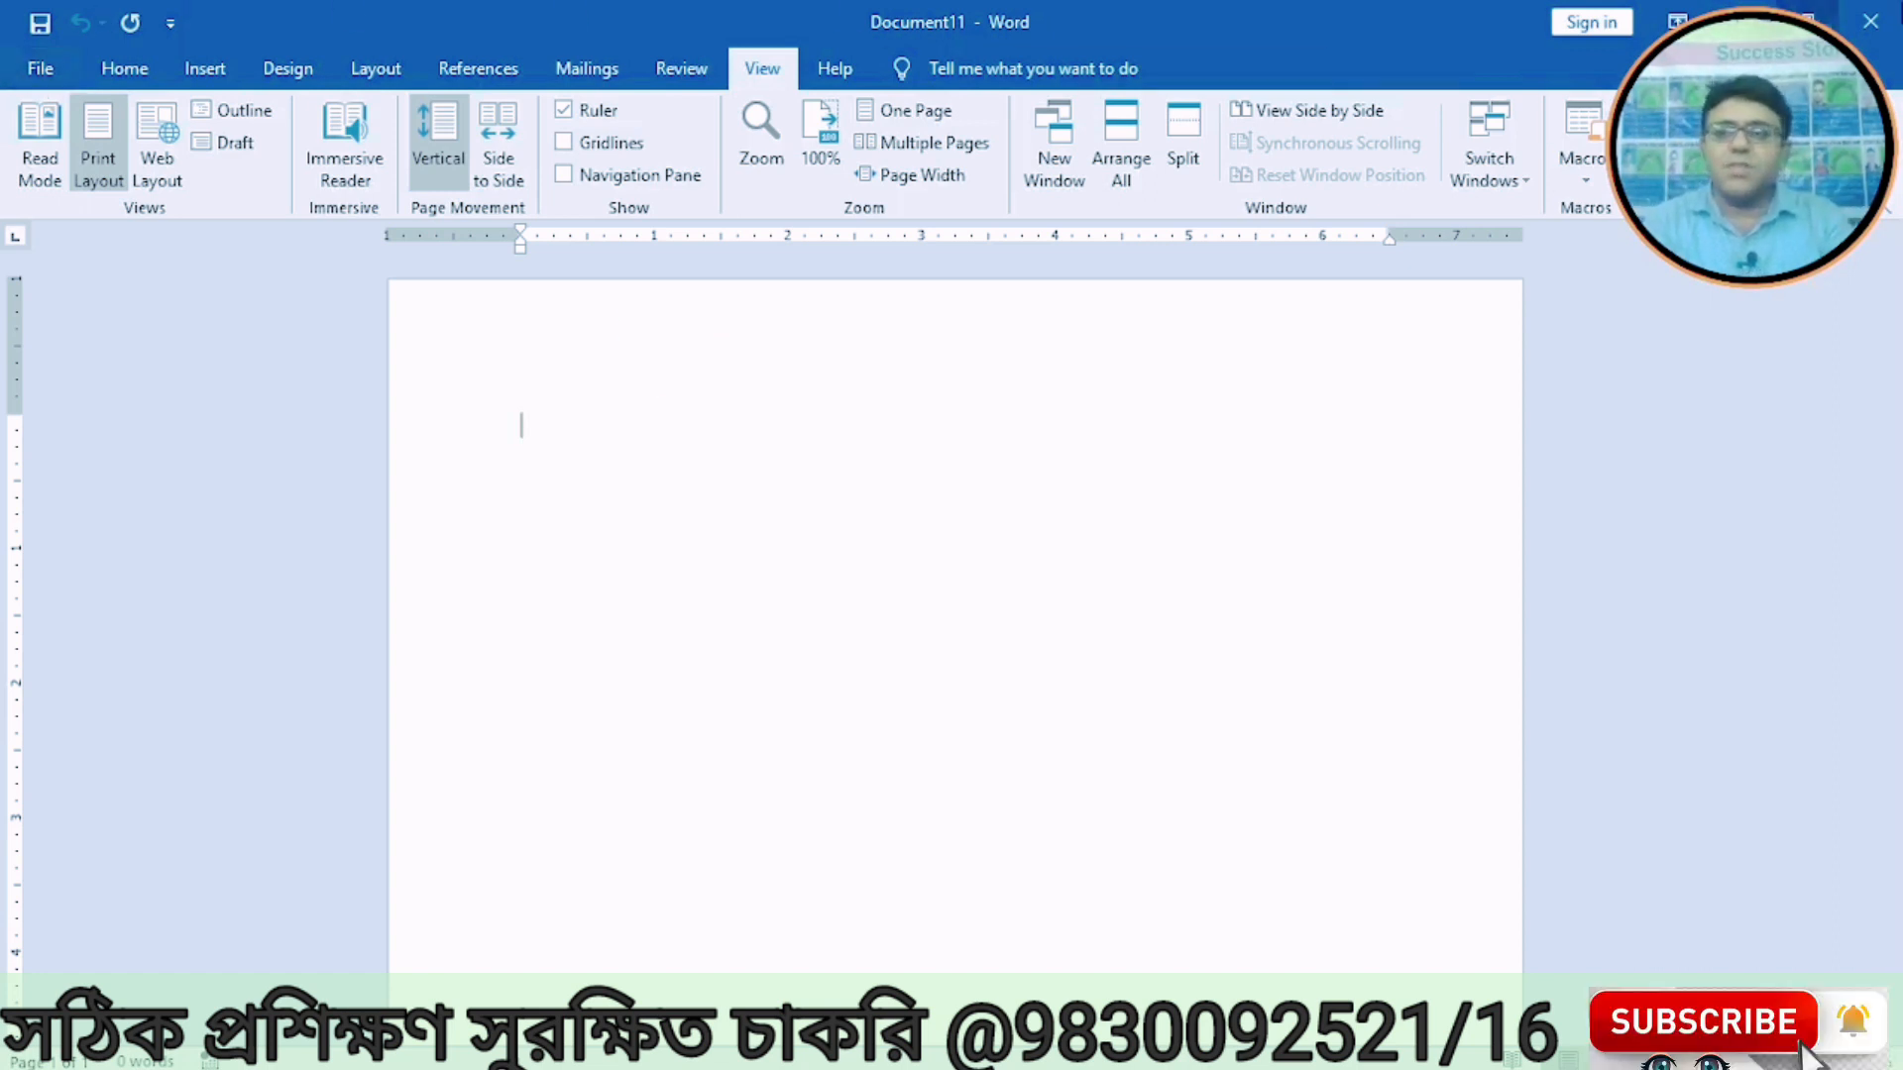
left_click(1863, 38)
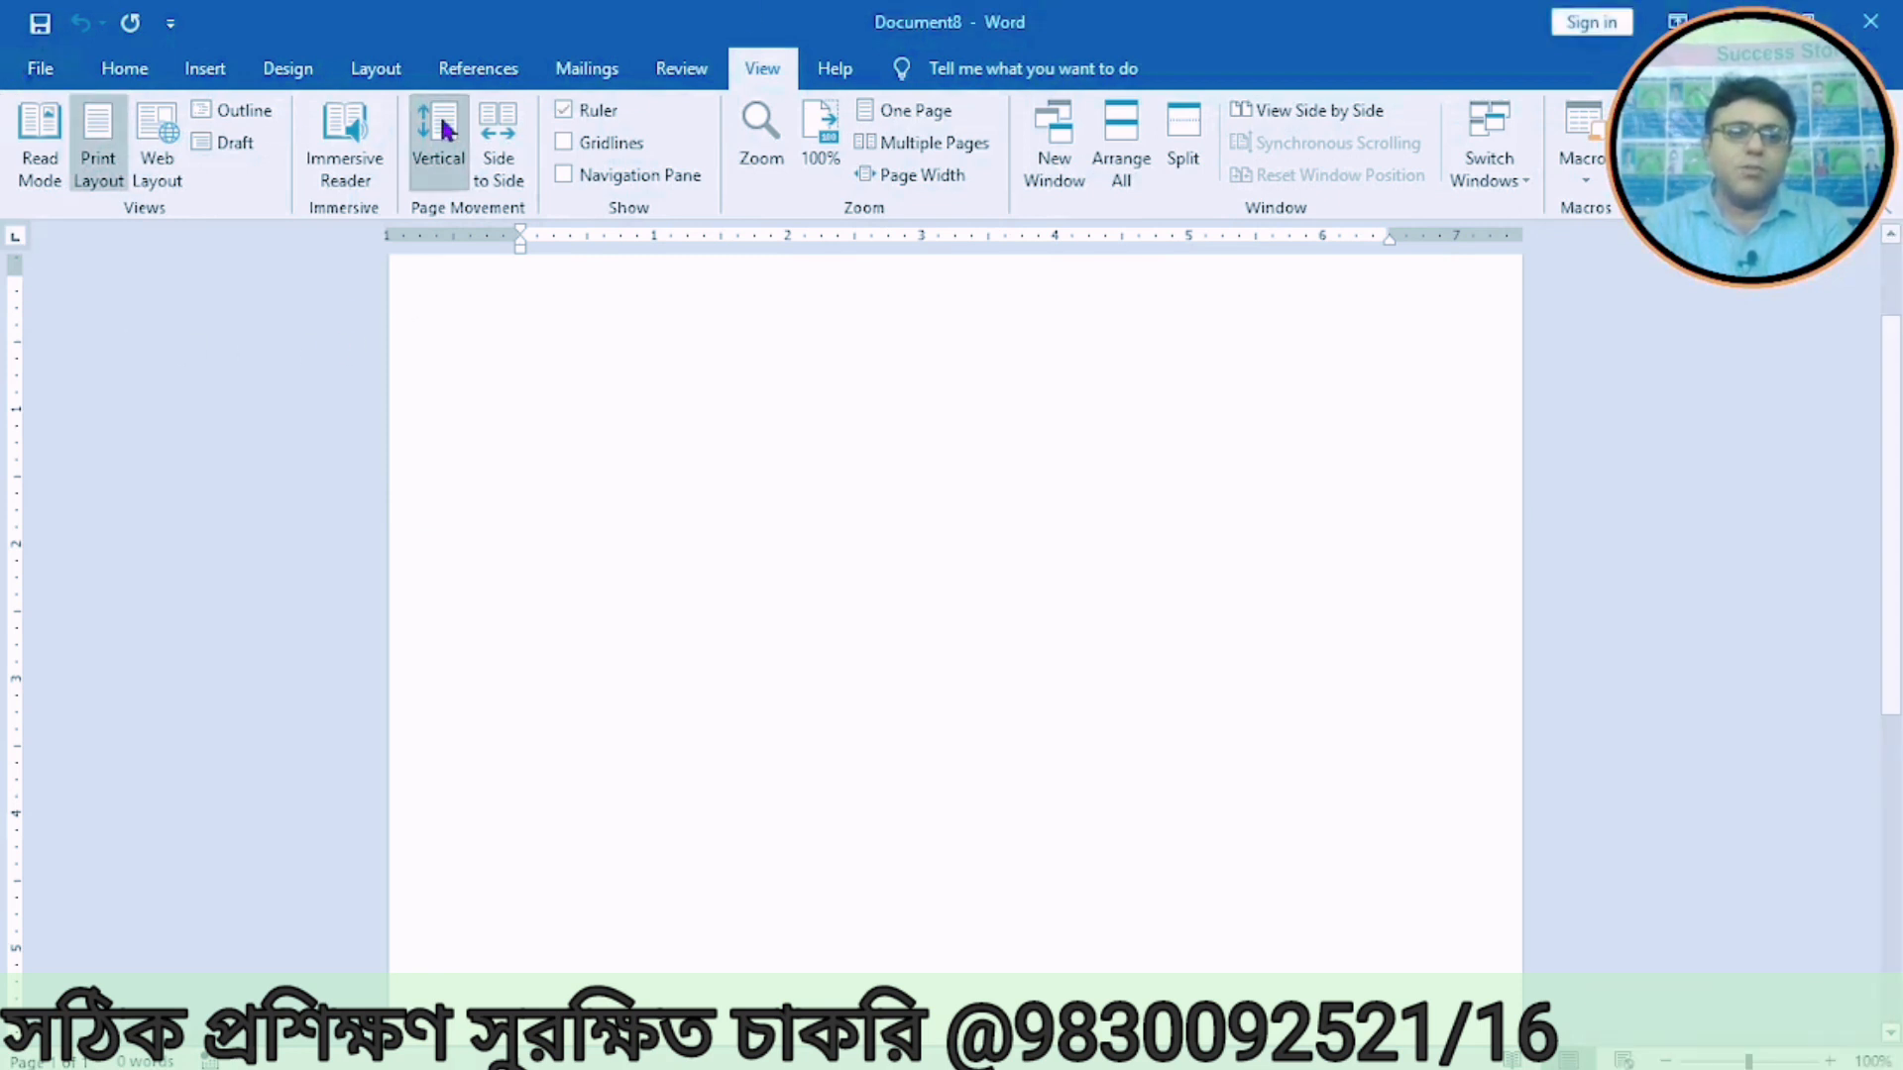
Step: Create a new blank document and enter the sentence "We is learning ms word"
left_click(41, 70)
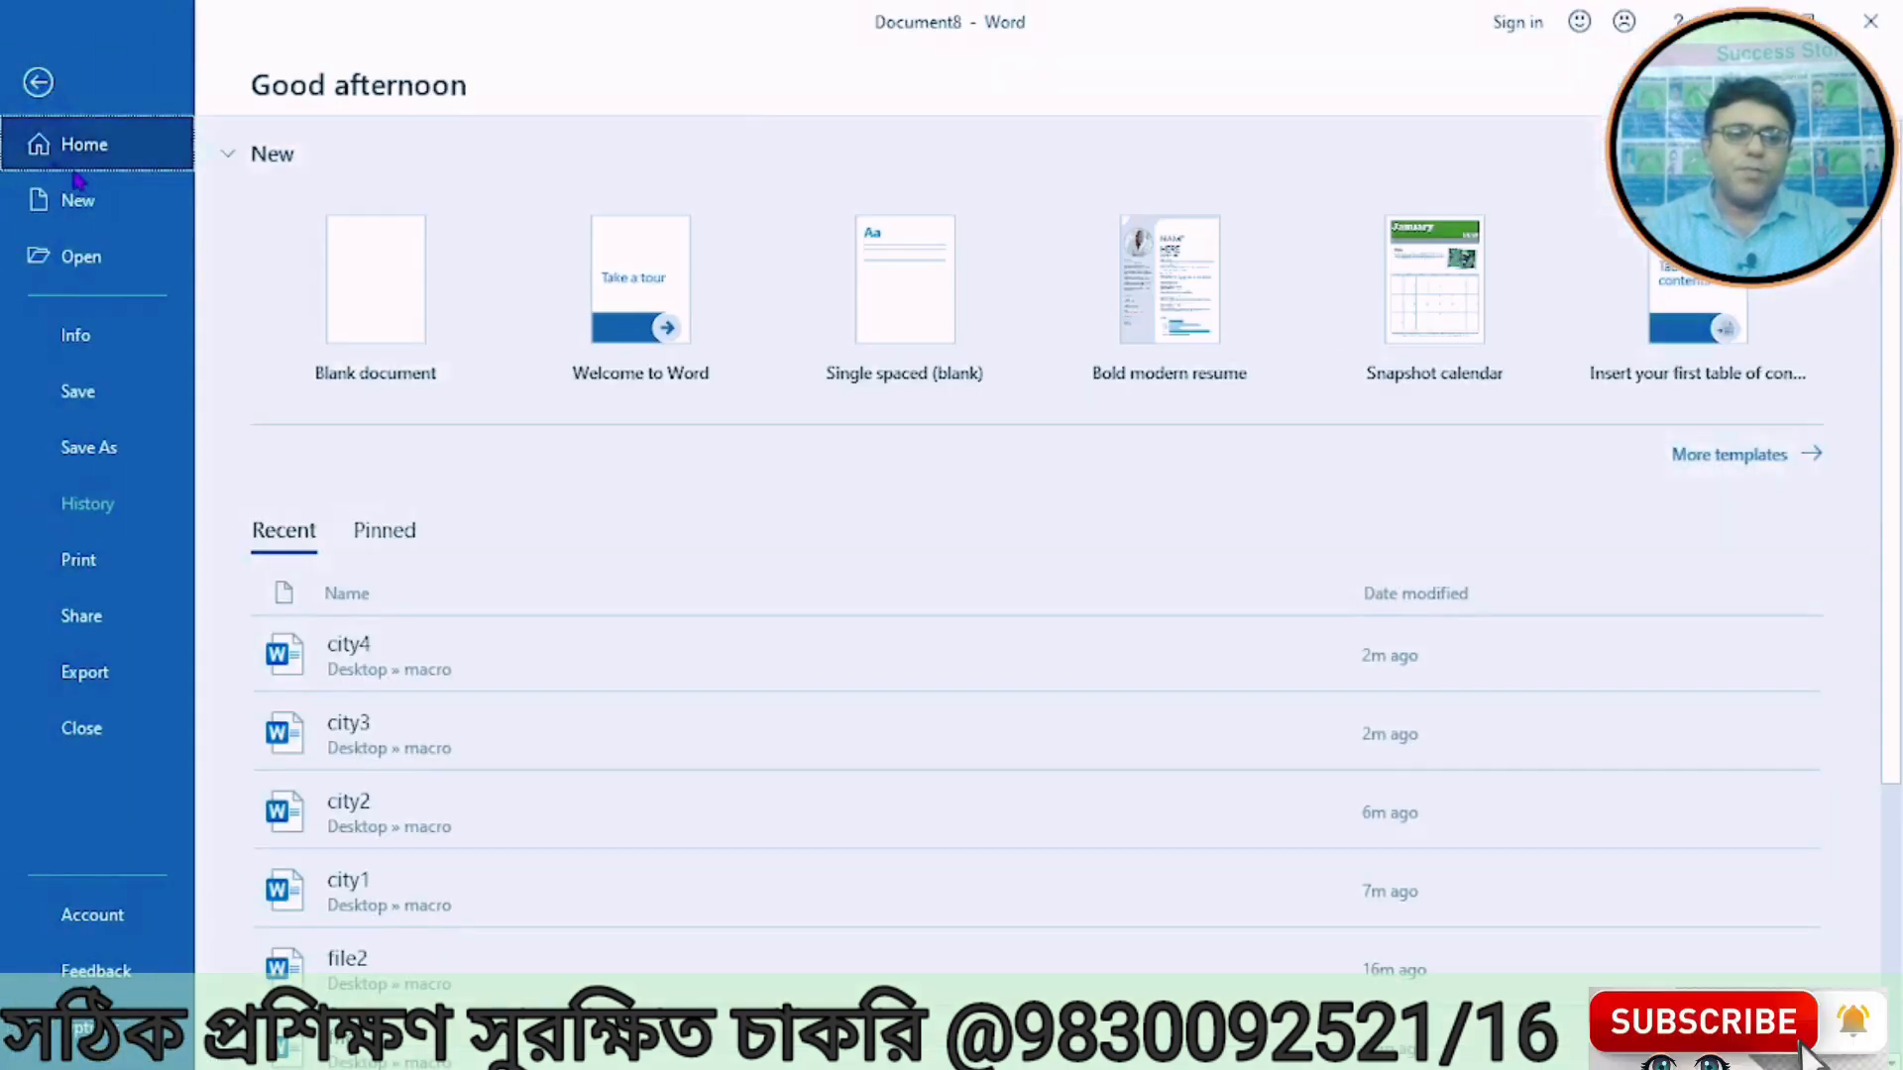
left_click(129, 202)
left_click(414, 337)
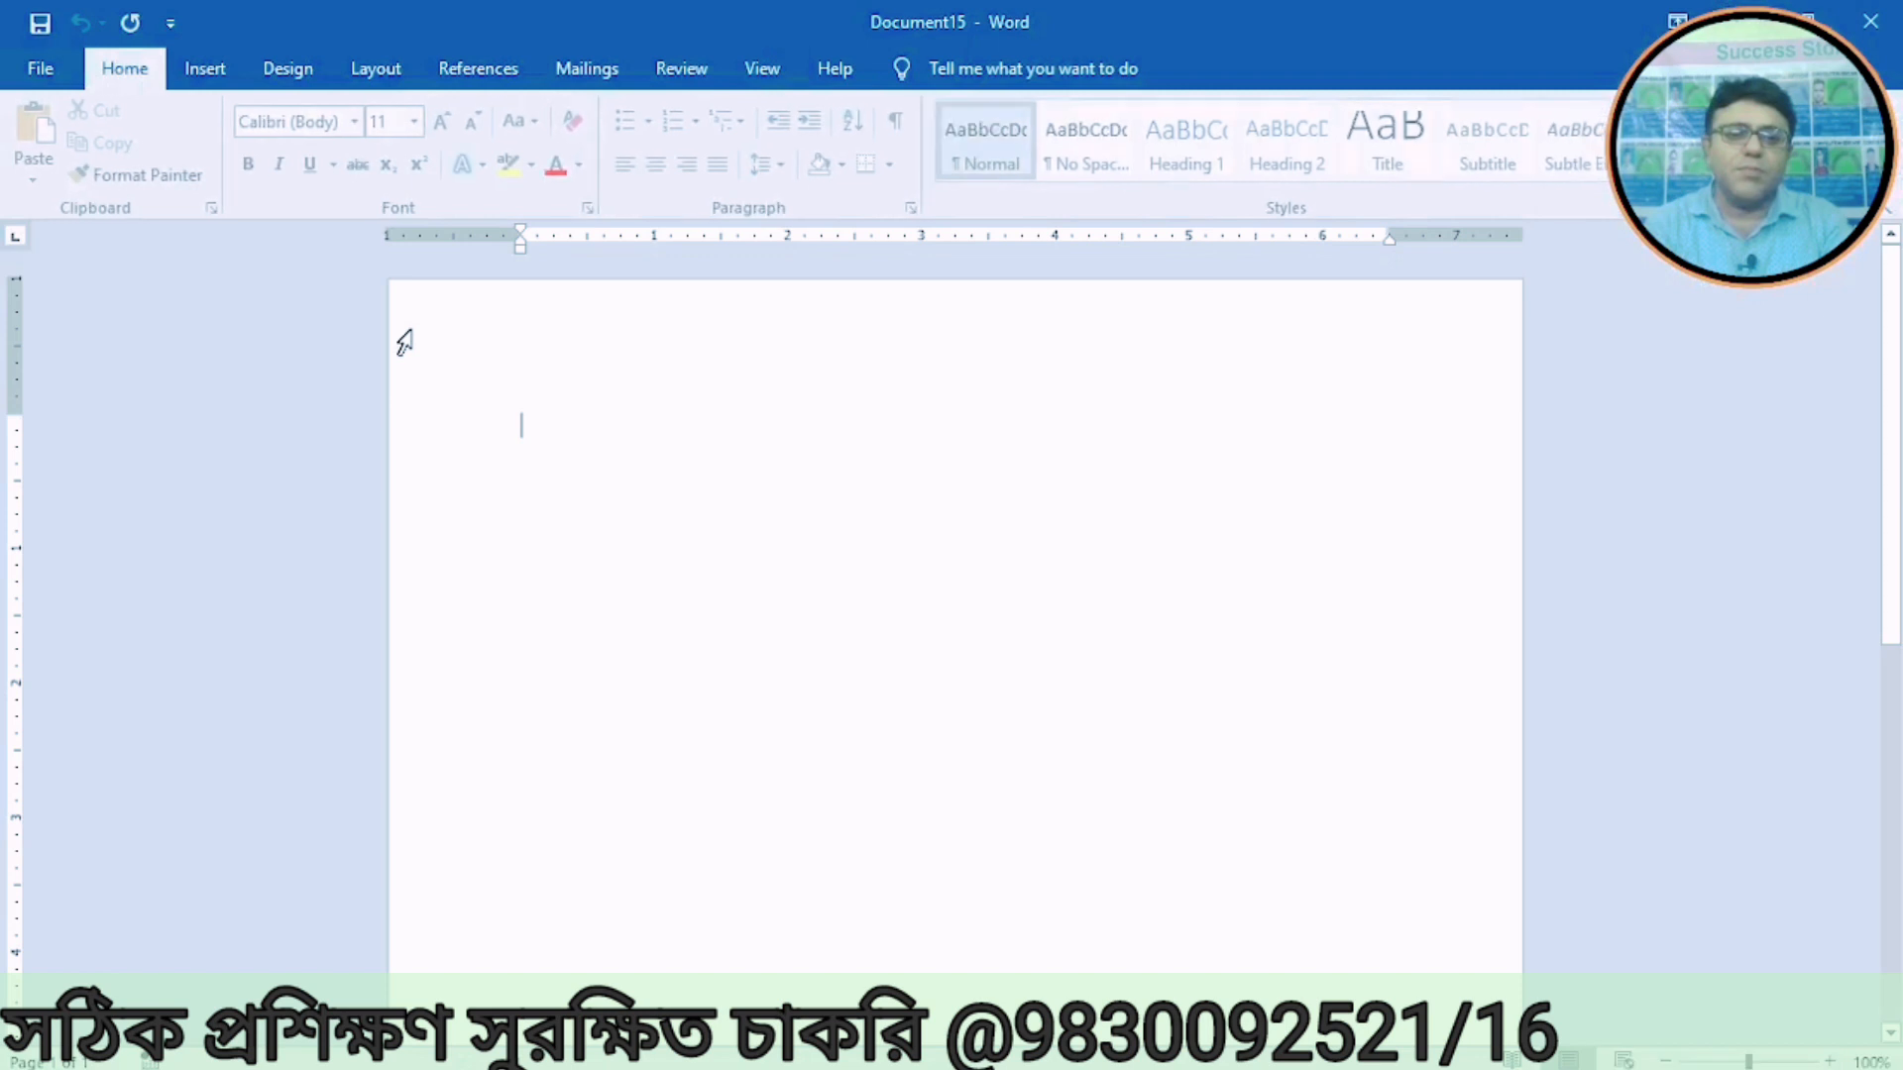
type("We is ")
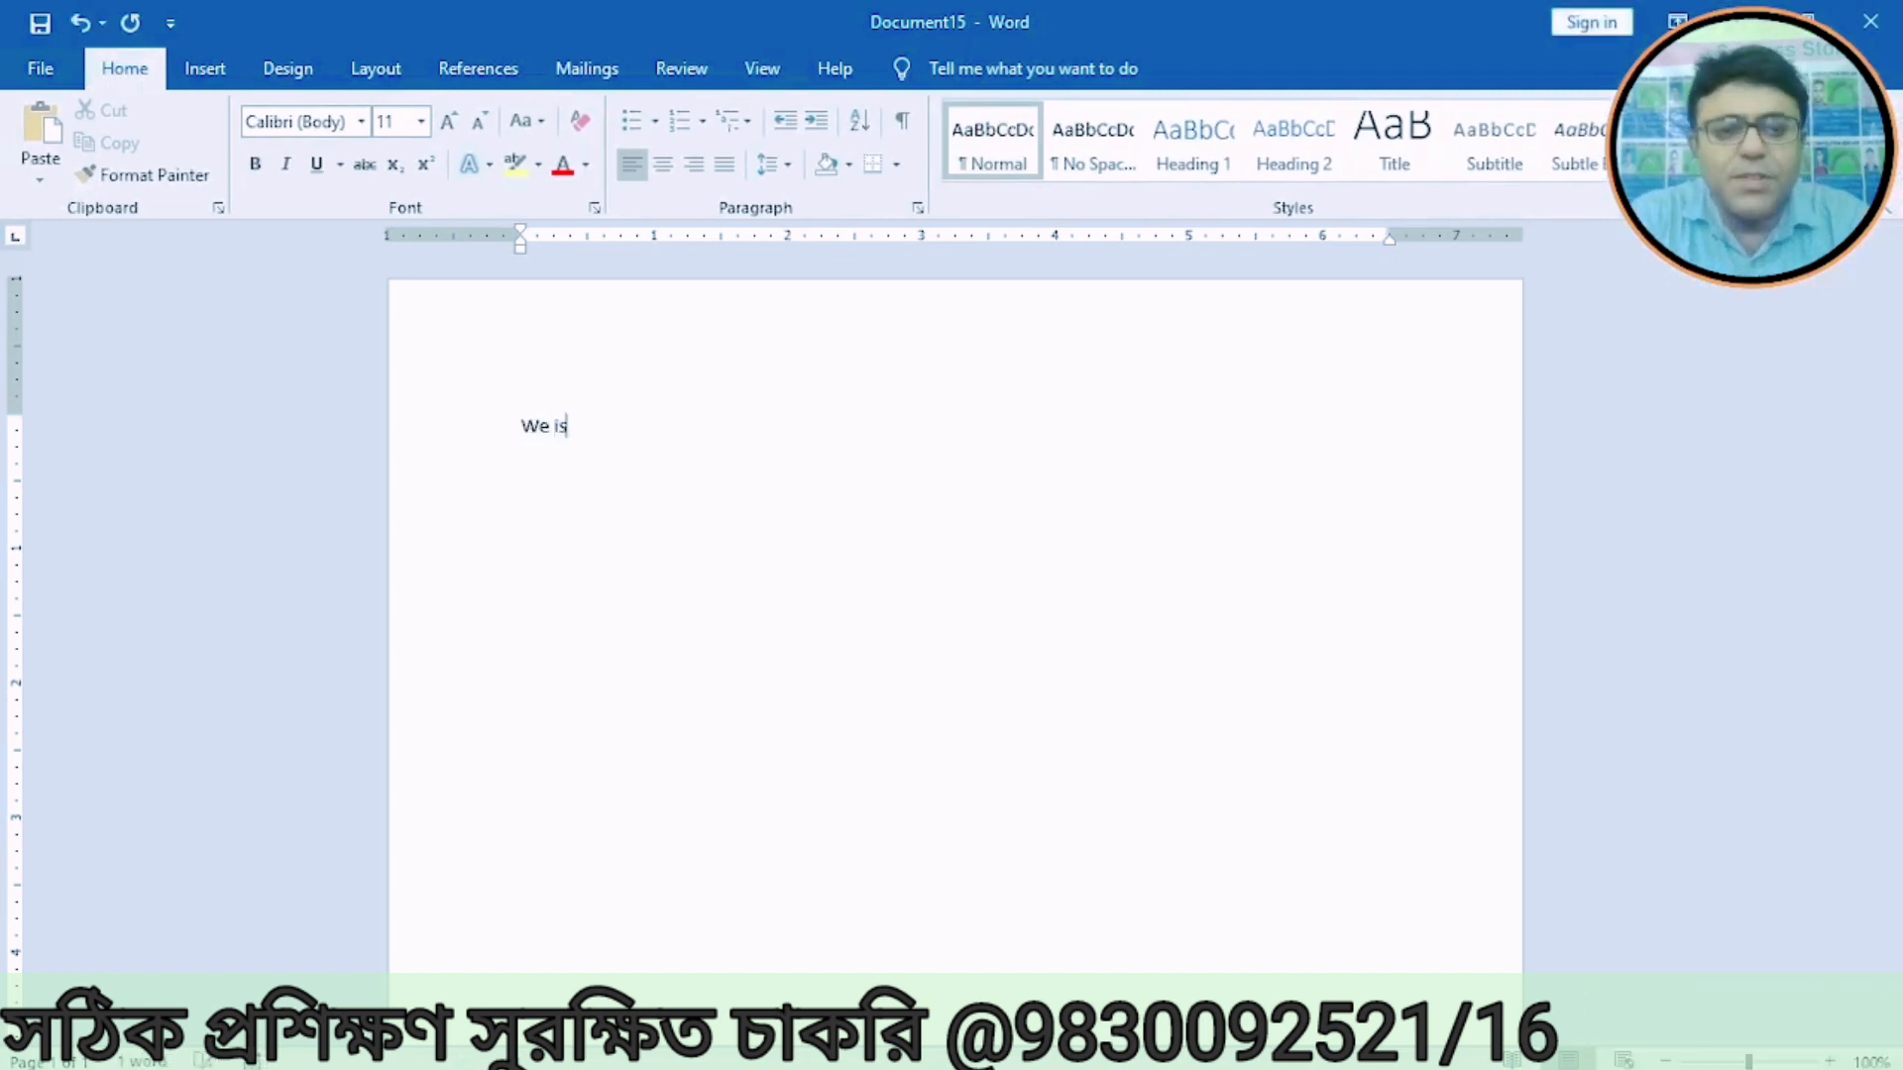
type("learn")
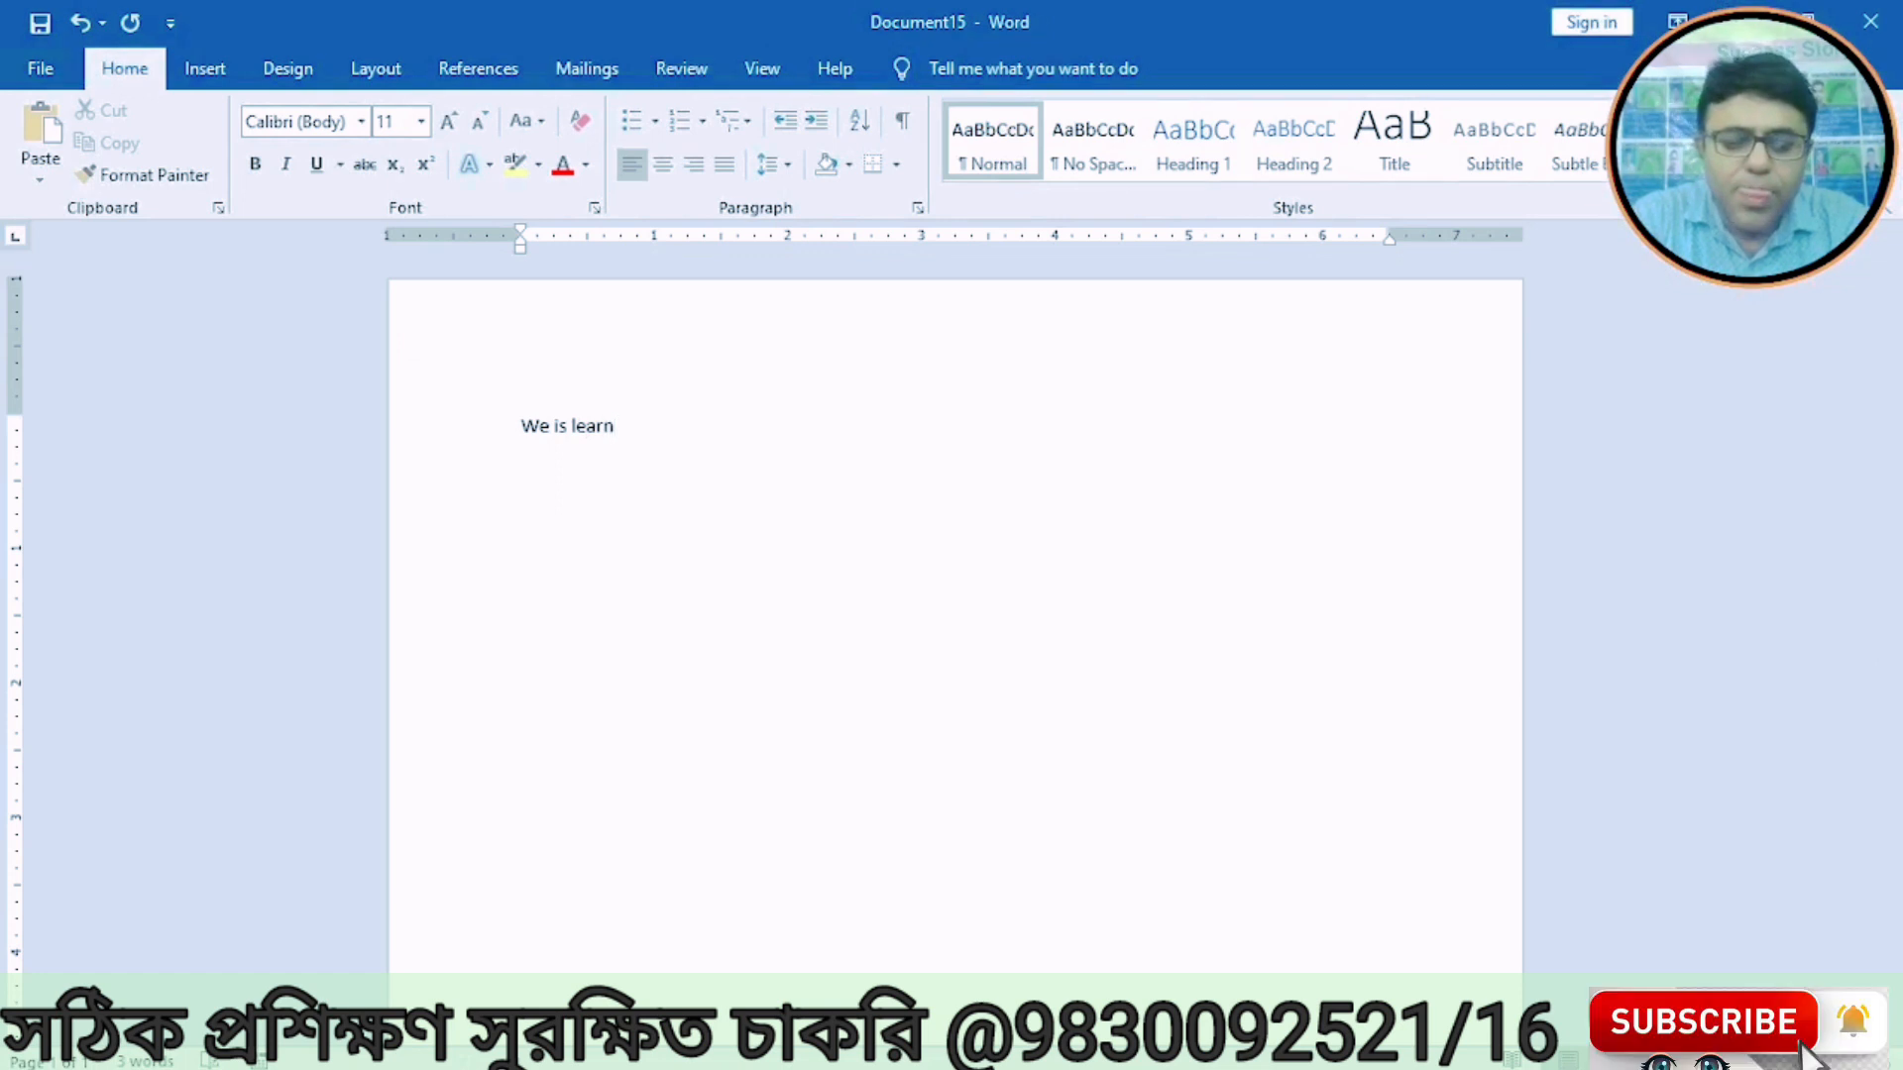
type("ing ms word")
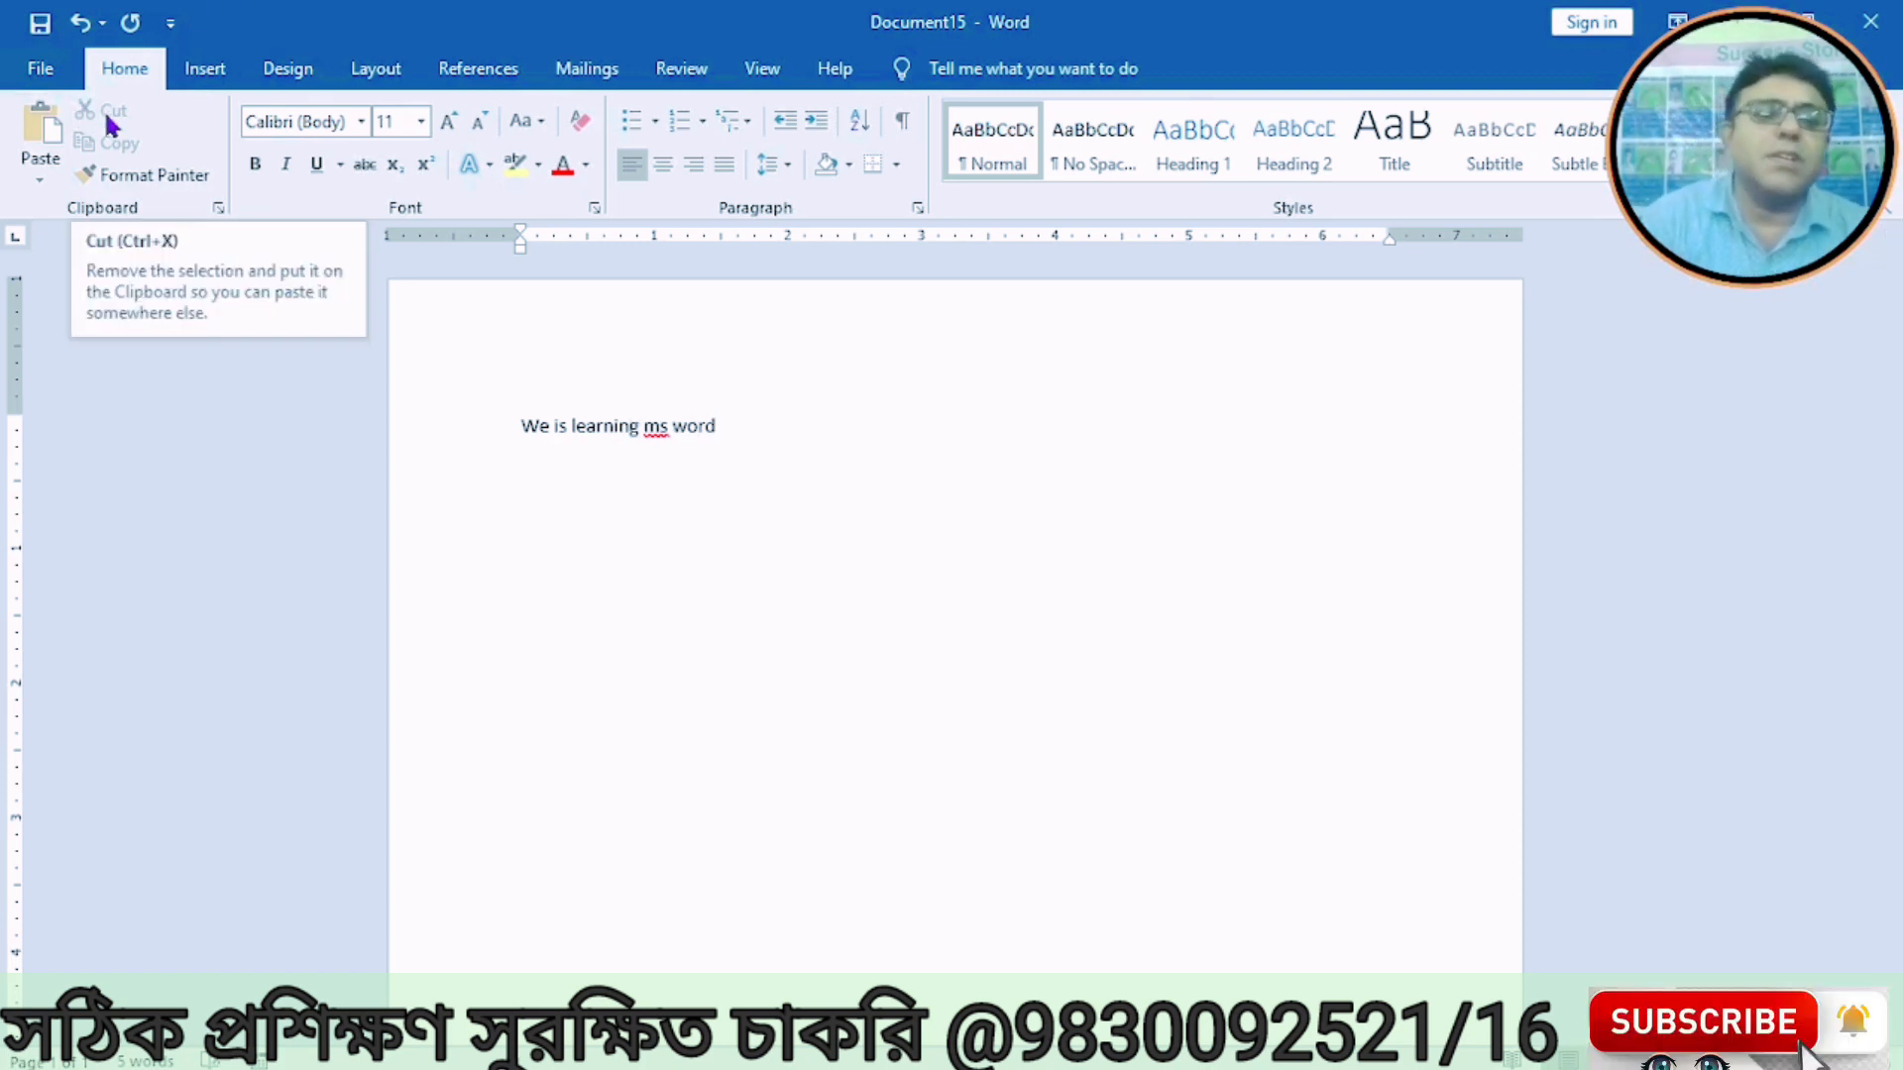
Step: Save the new document as trk in the macro folder on the Desktop
left_click(36, 72)
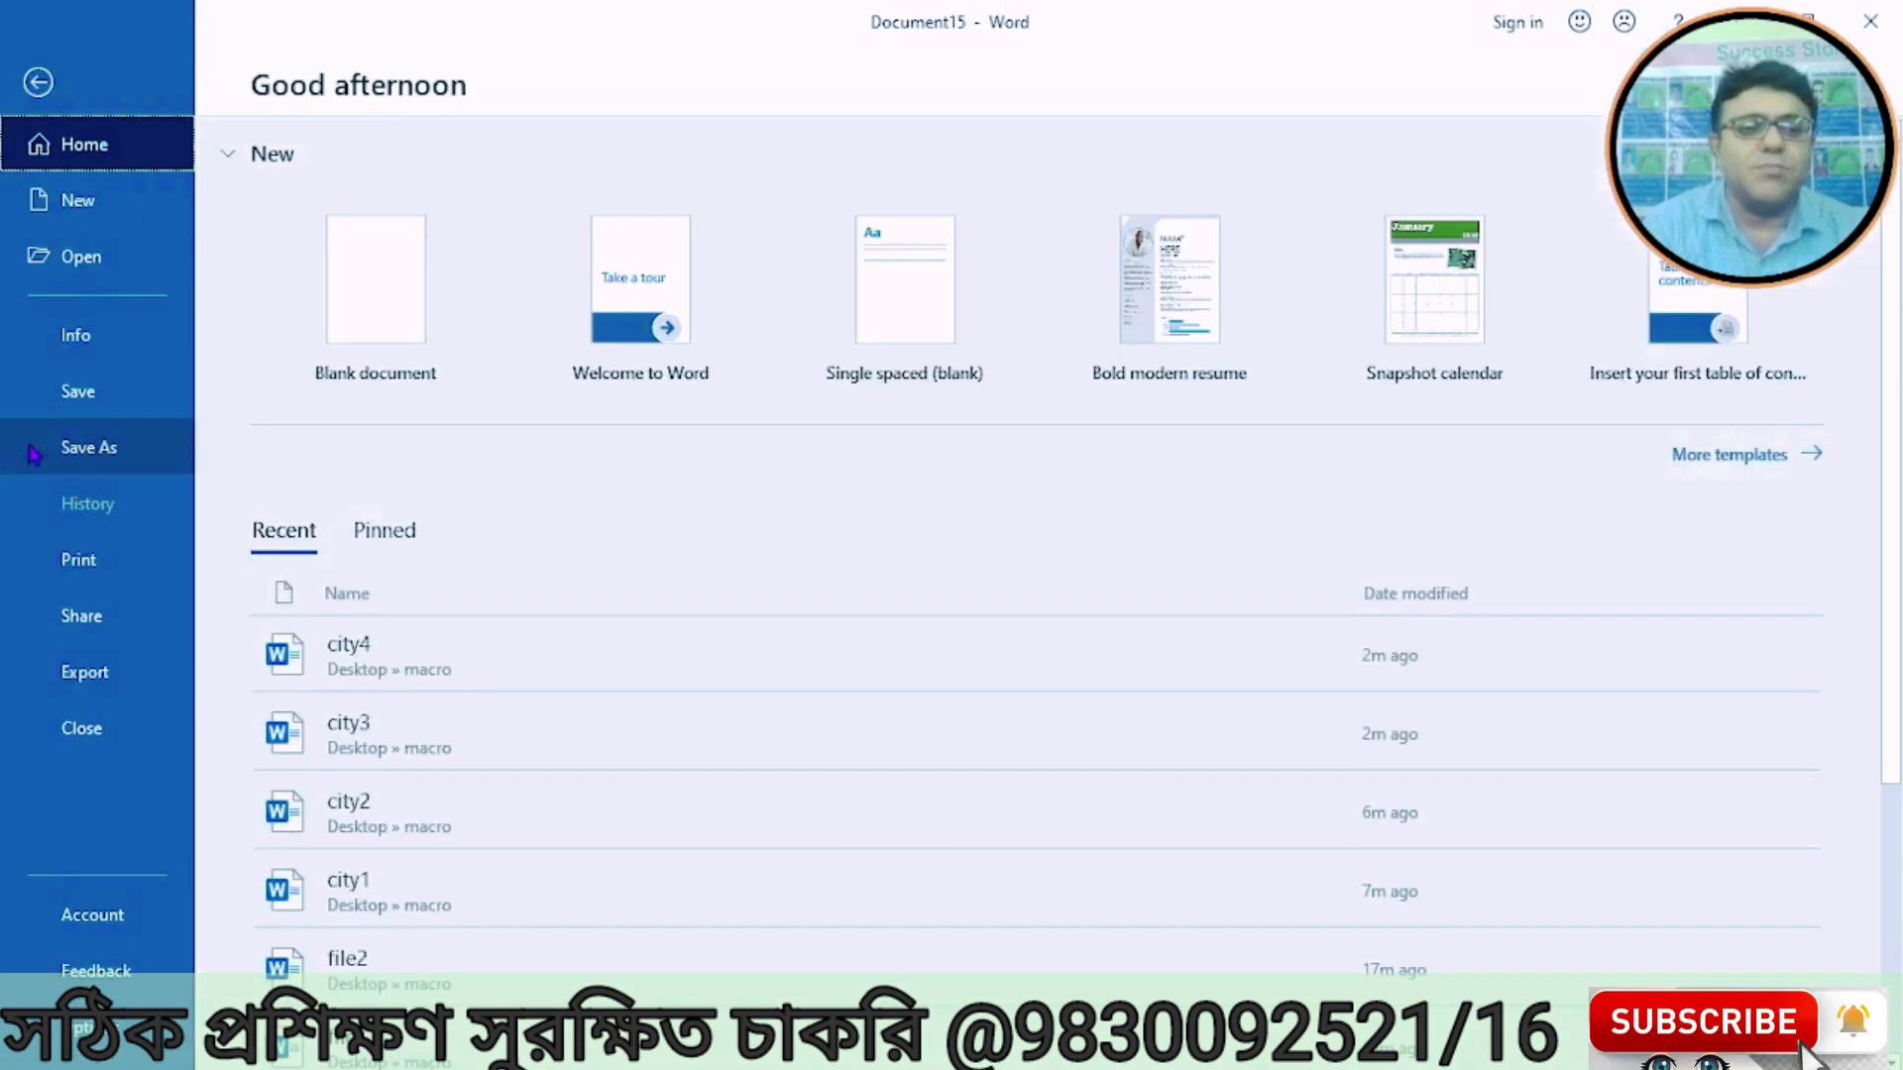
left_click(84, 447)
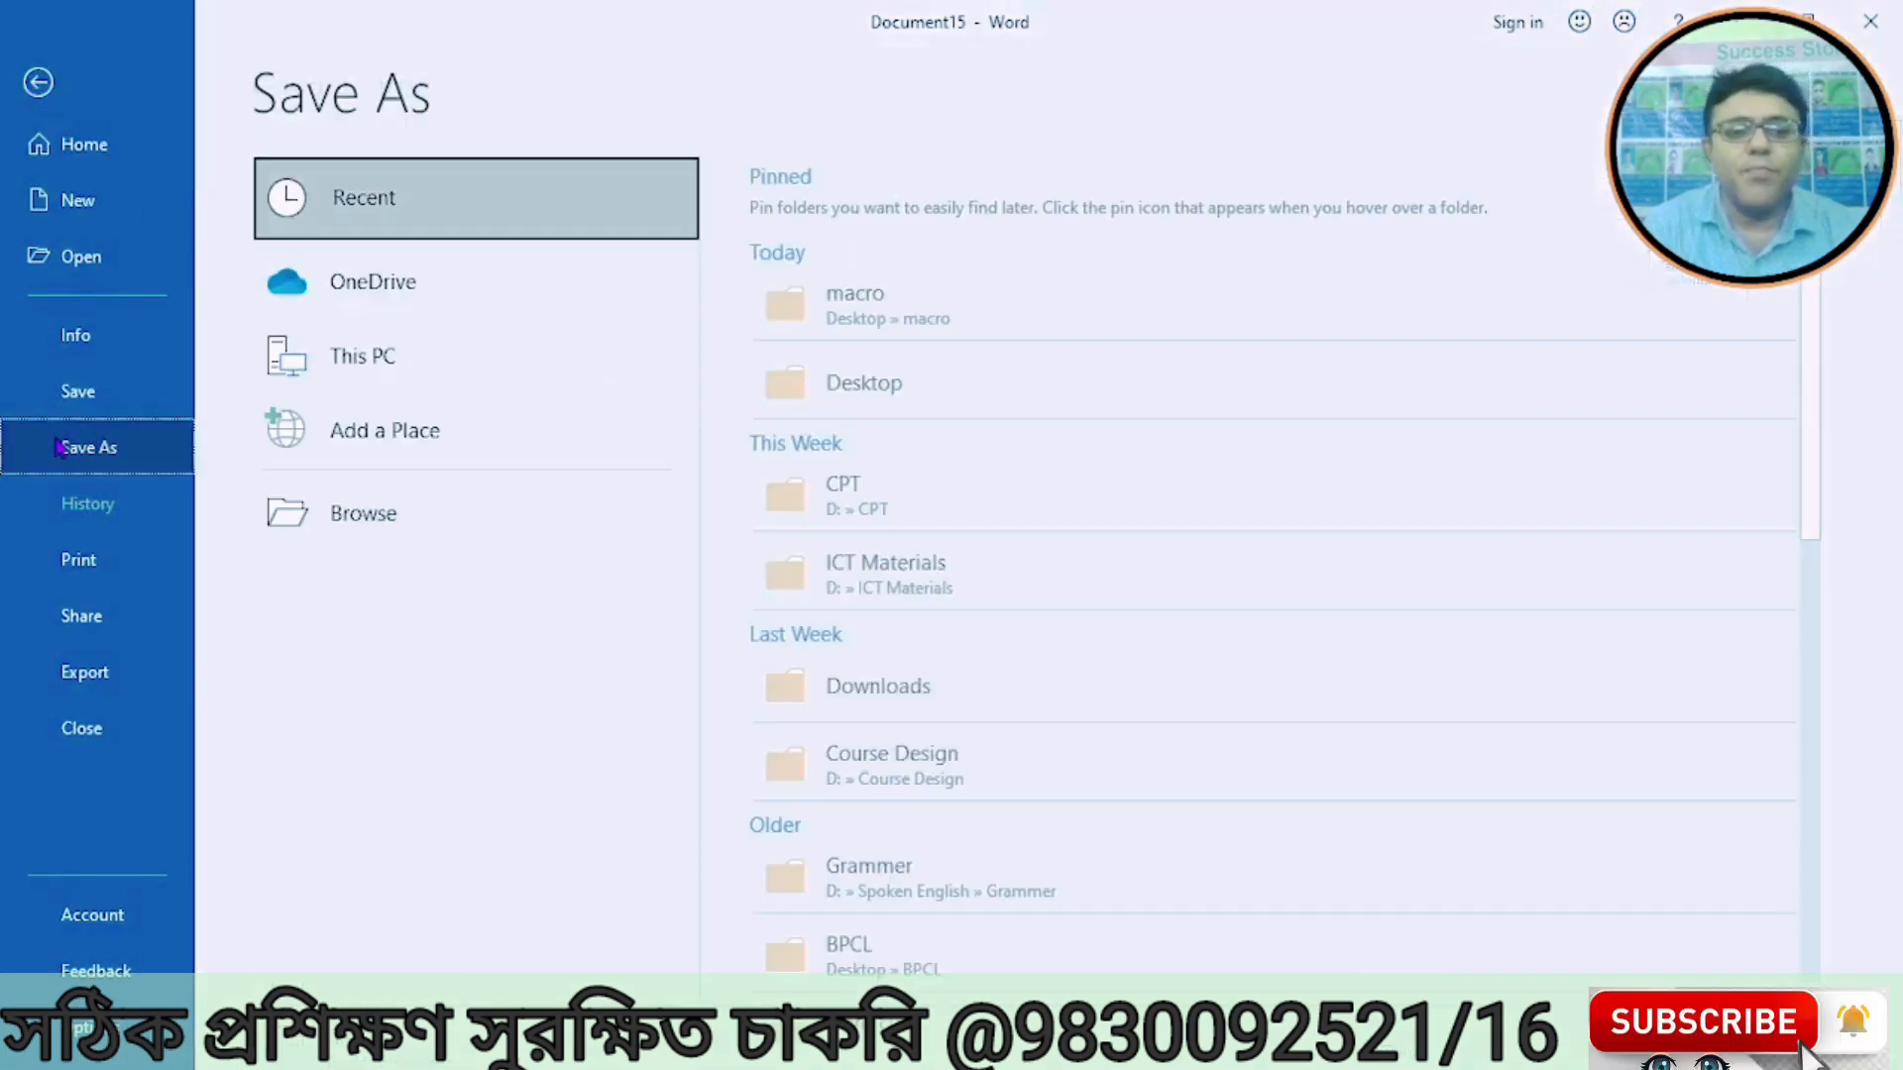
left_click(341, 372)
left_click(398, 528)
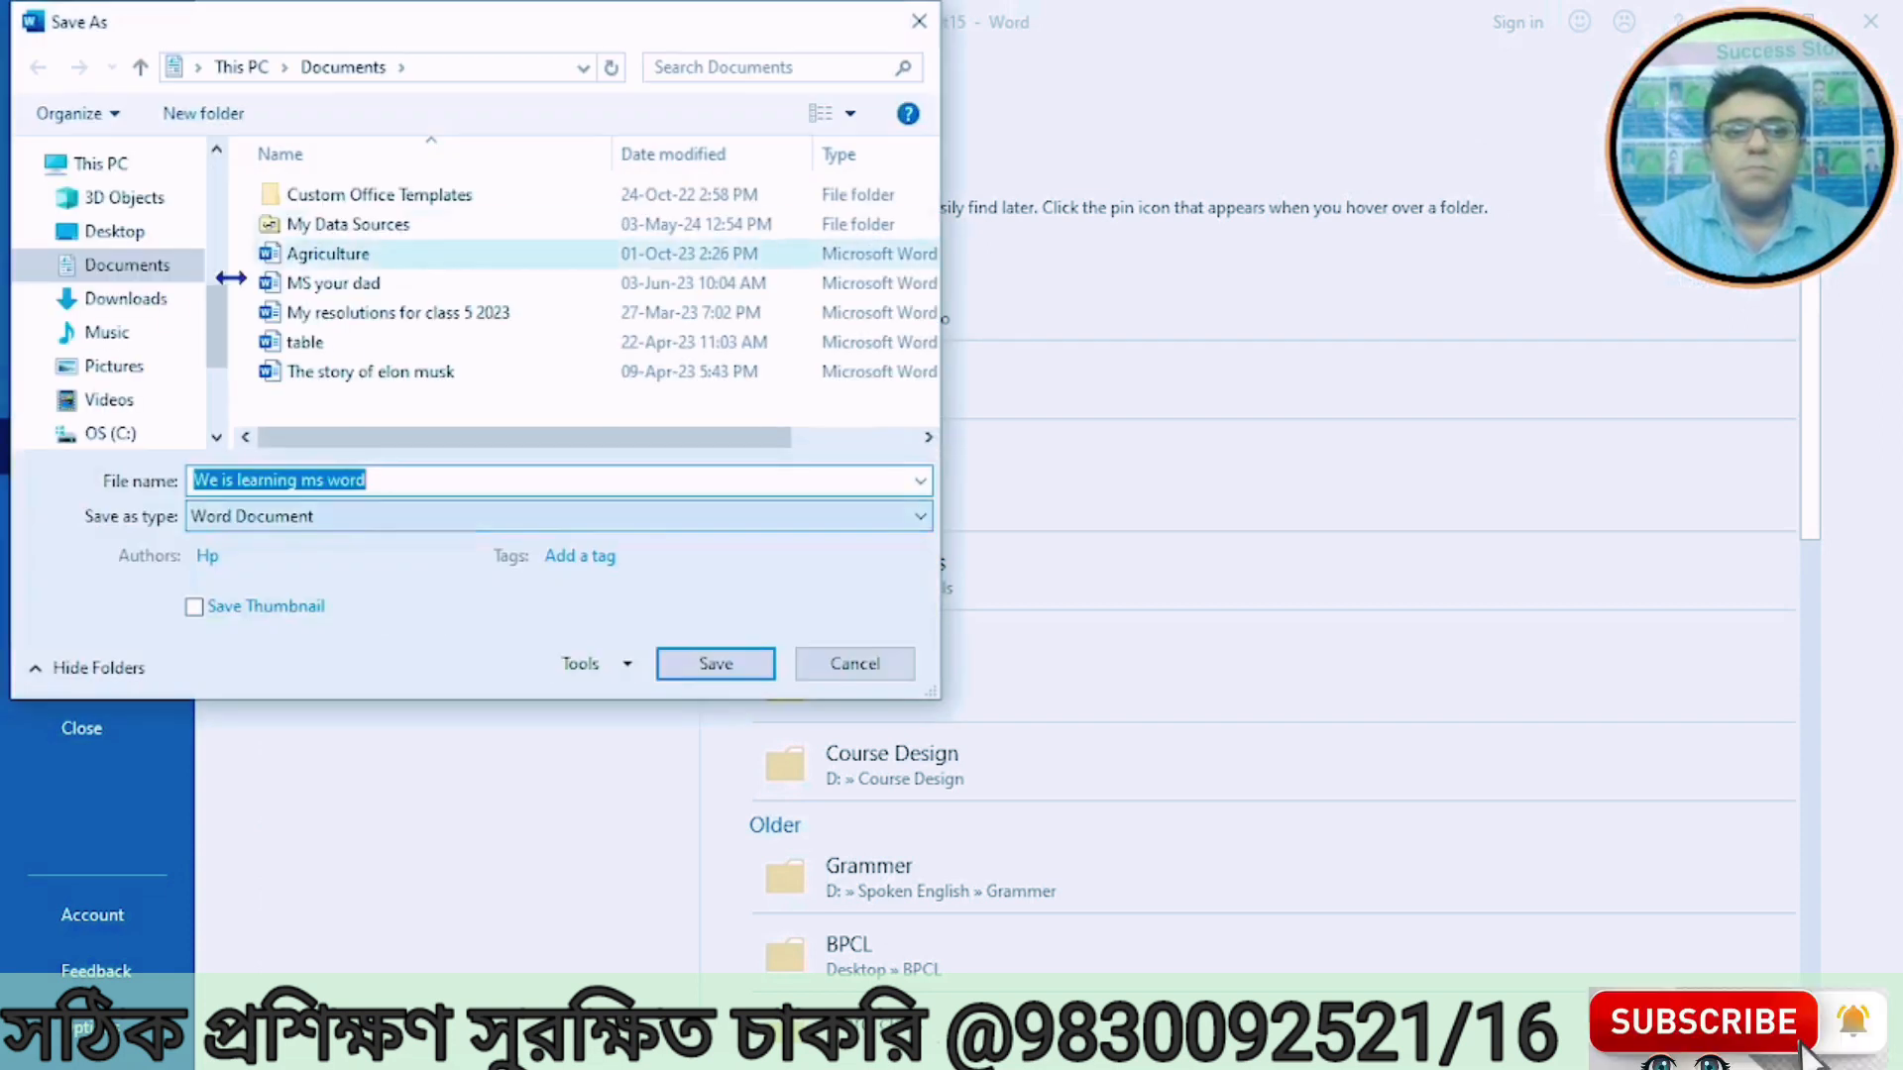
left_click(117, 233)
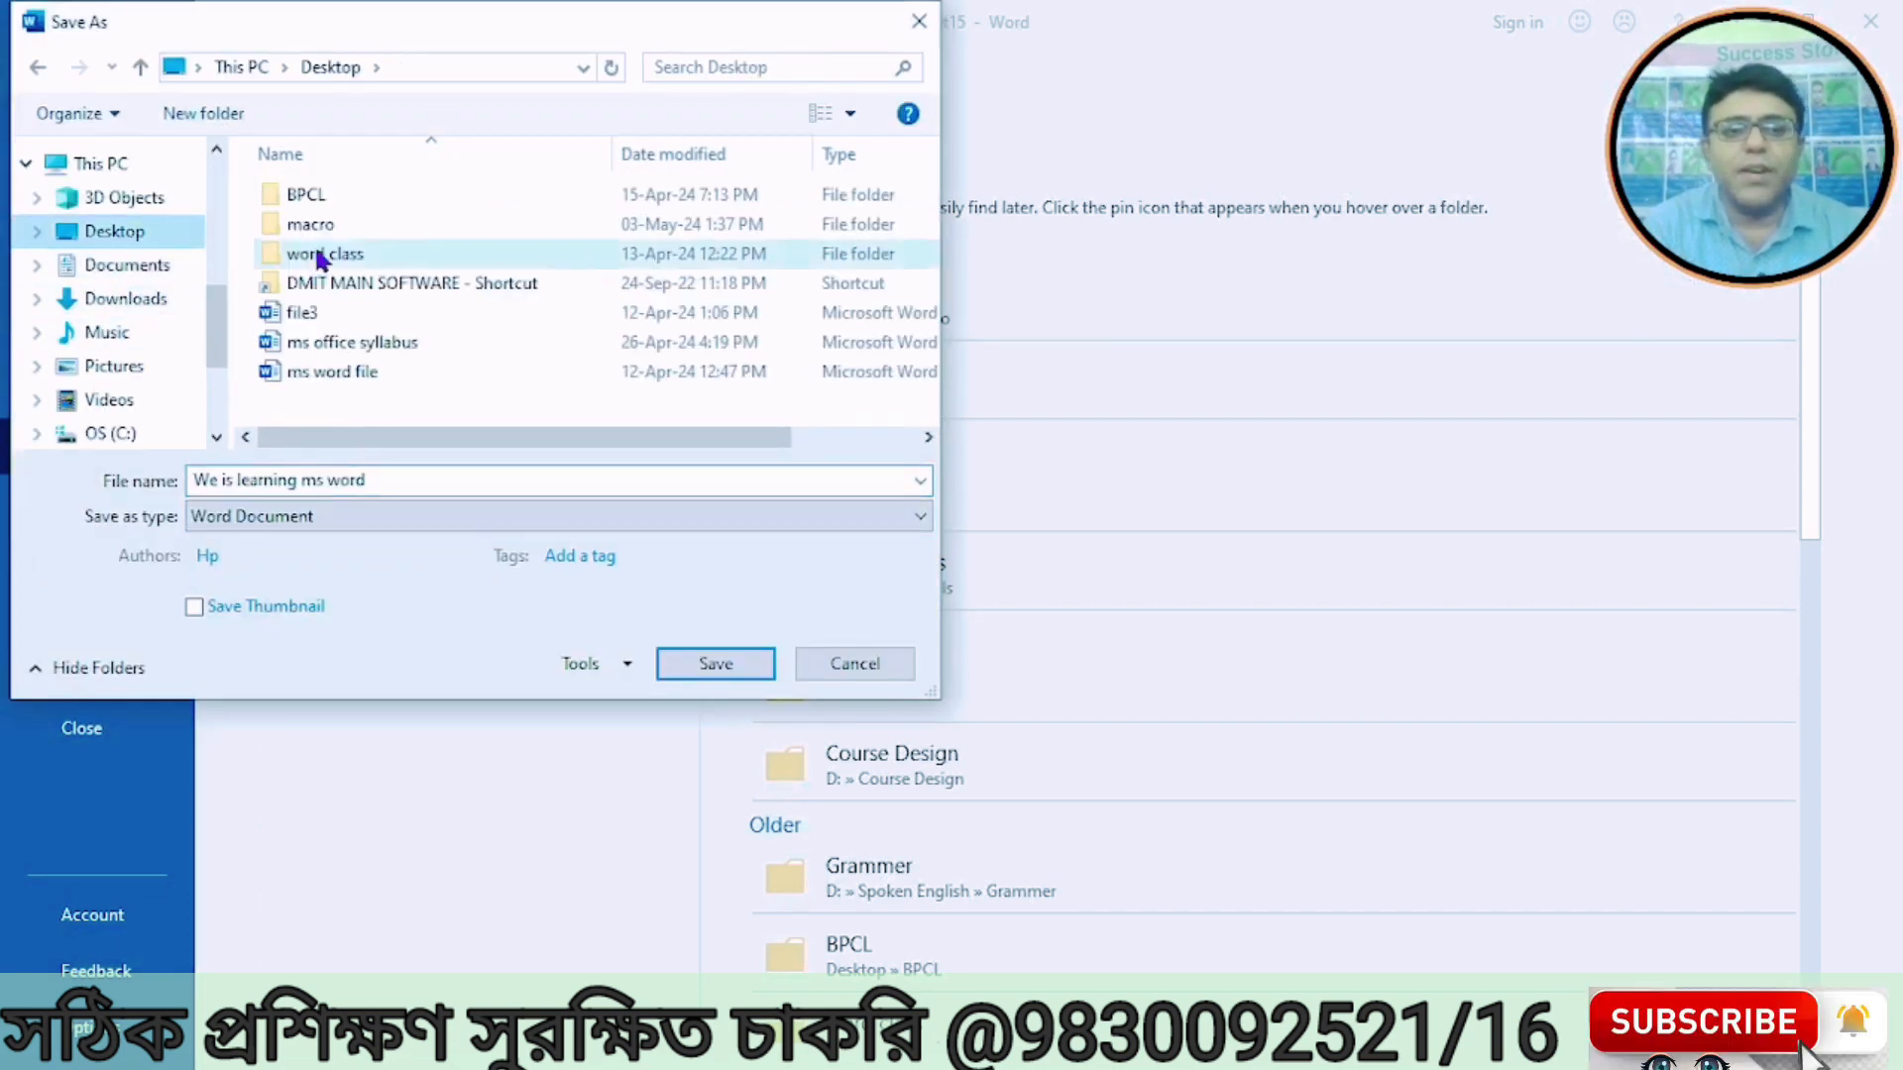
double_click(318, 224)
left_click(396, 478)
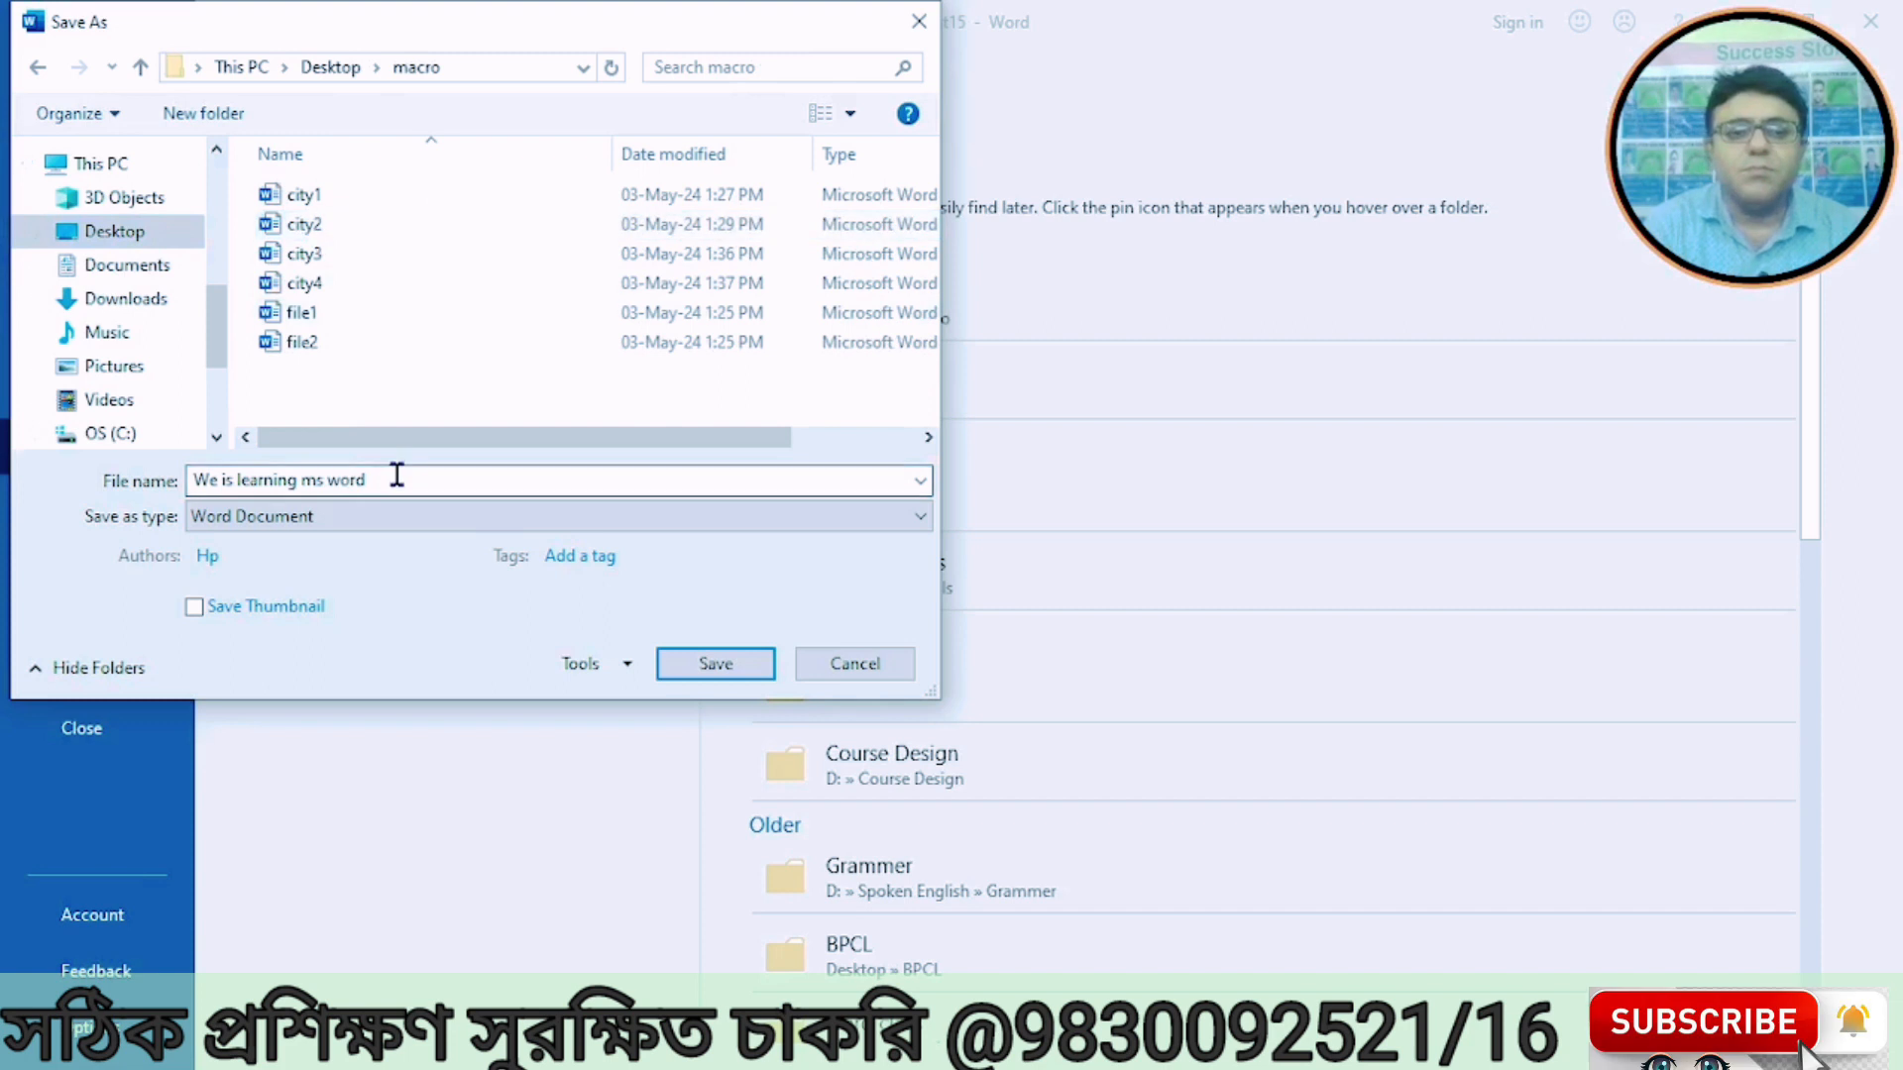
type("trk")
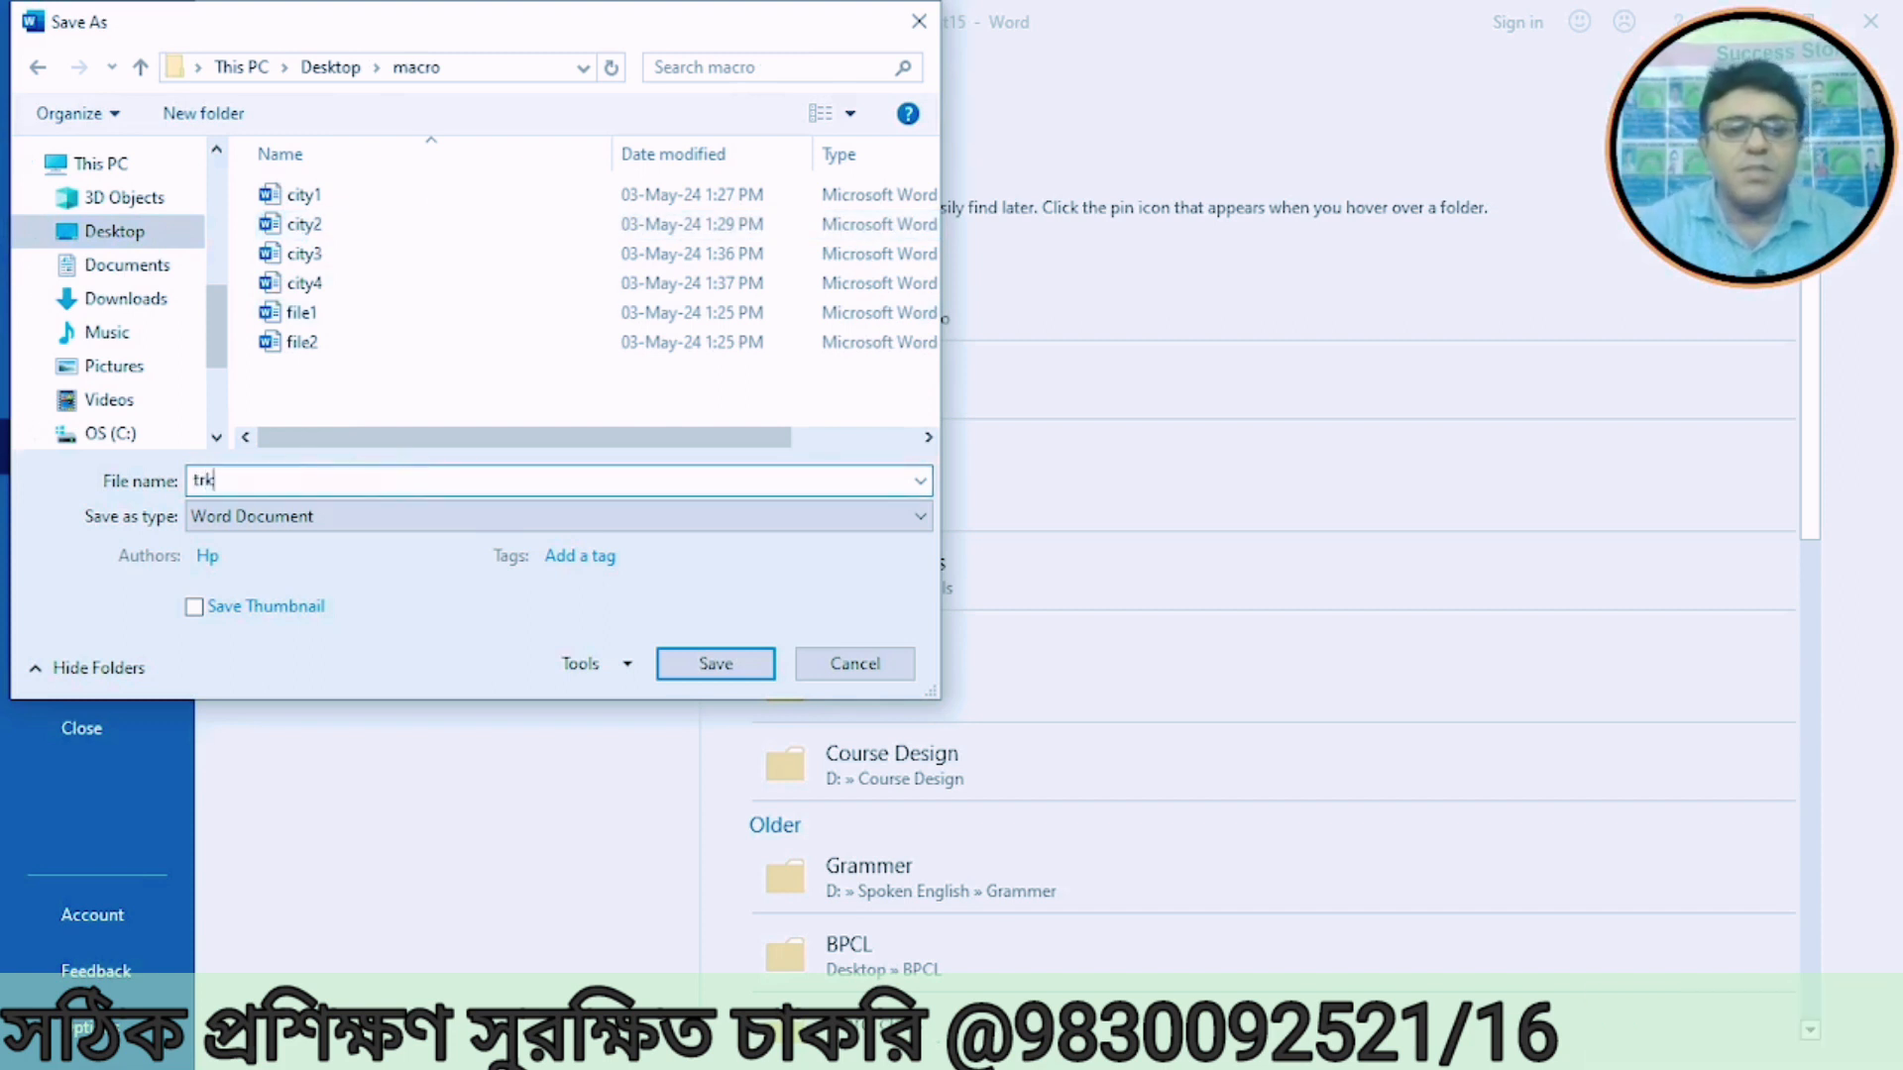
left_click(682, 663)
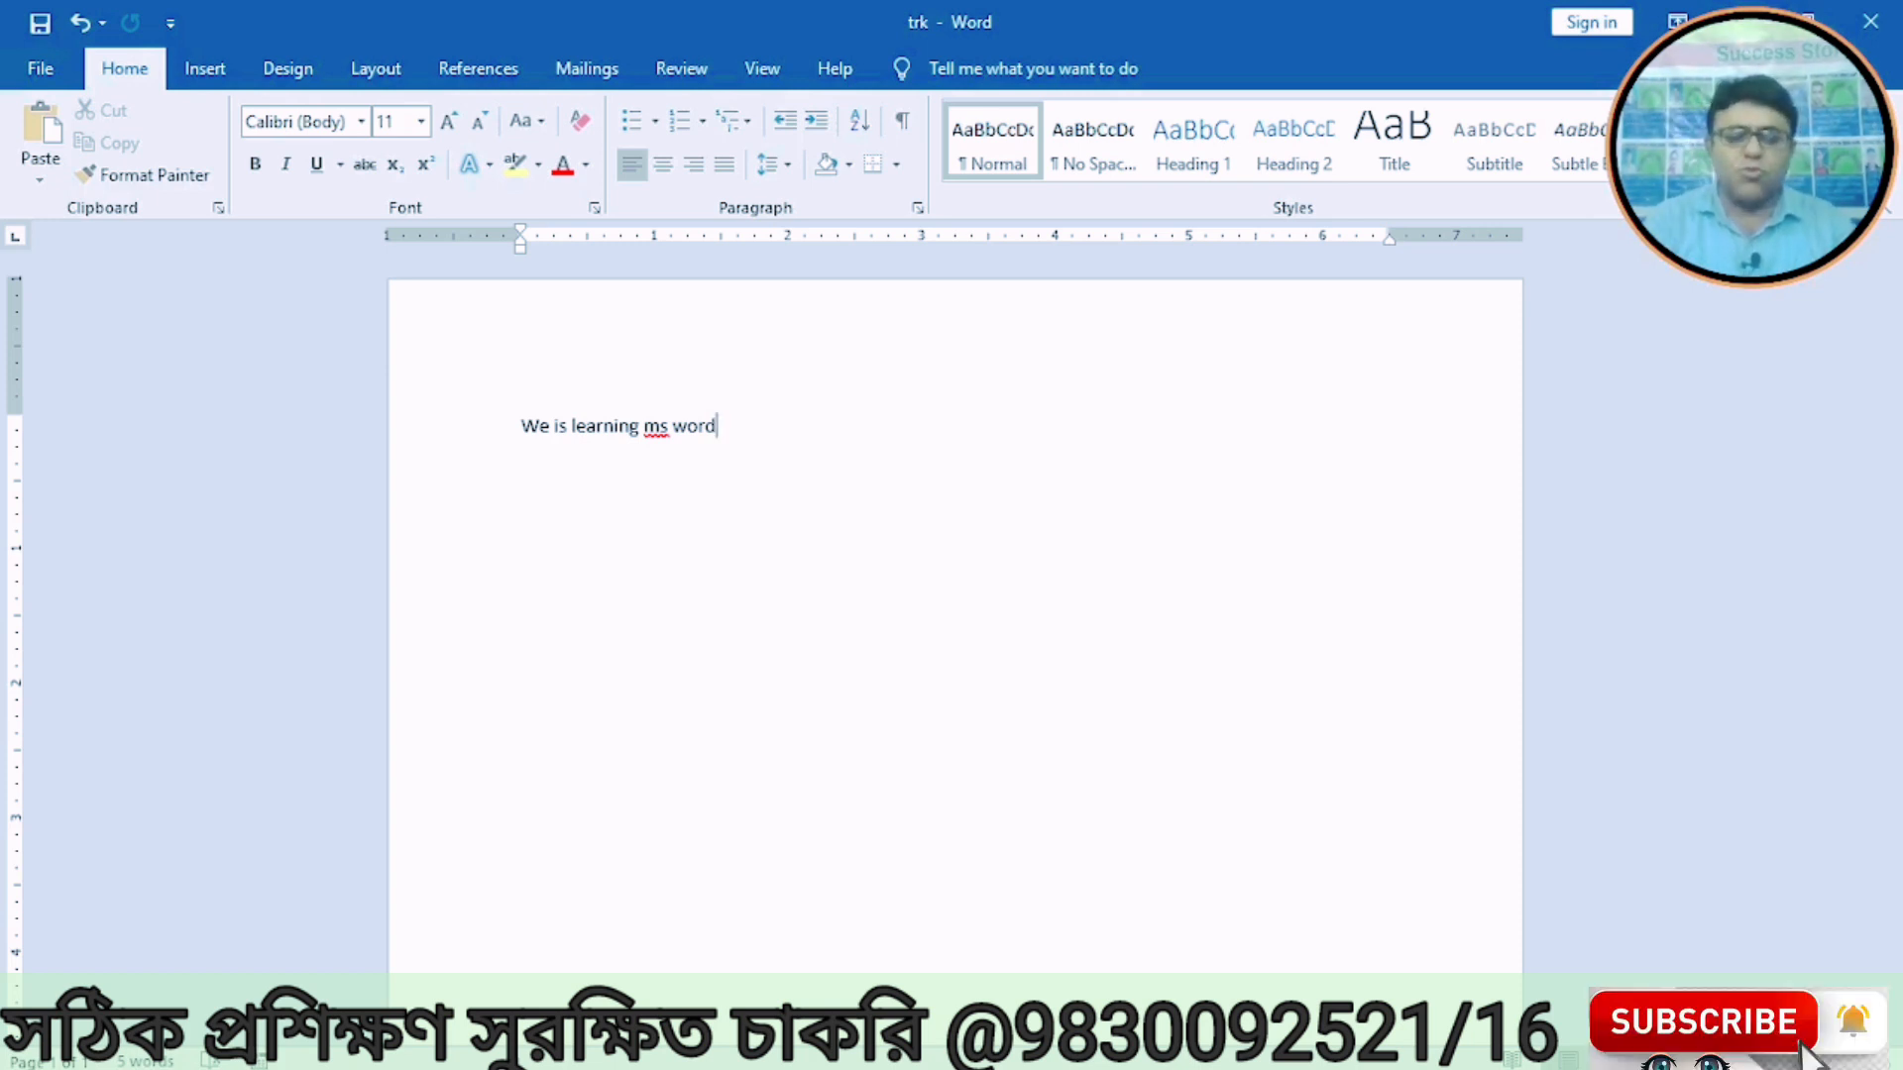
left_click(39, 68)
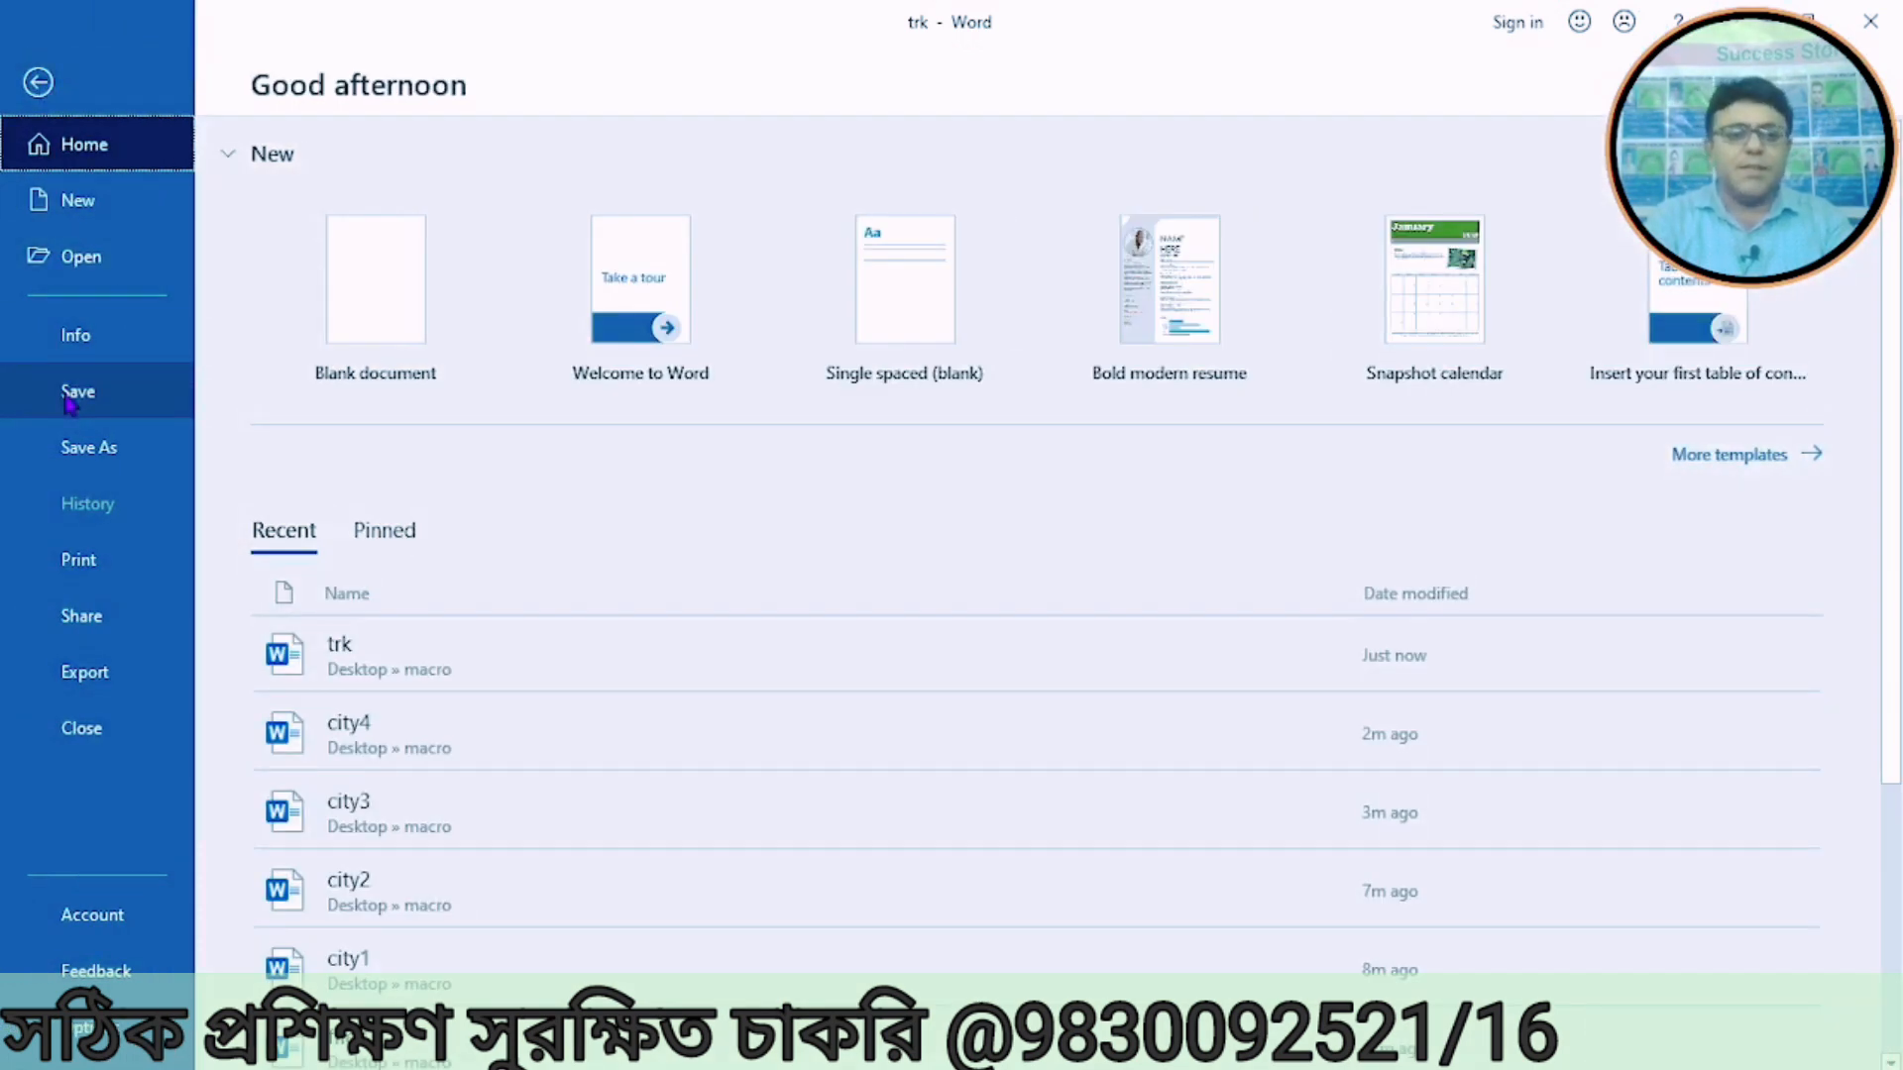
left_click(69, 396)
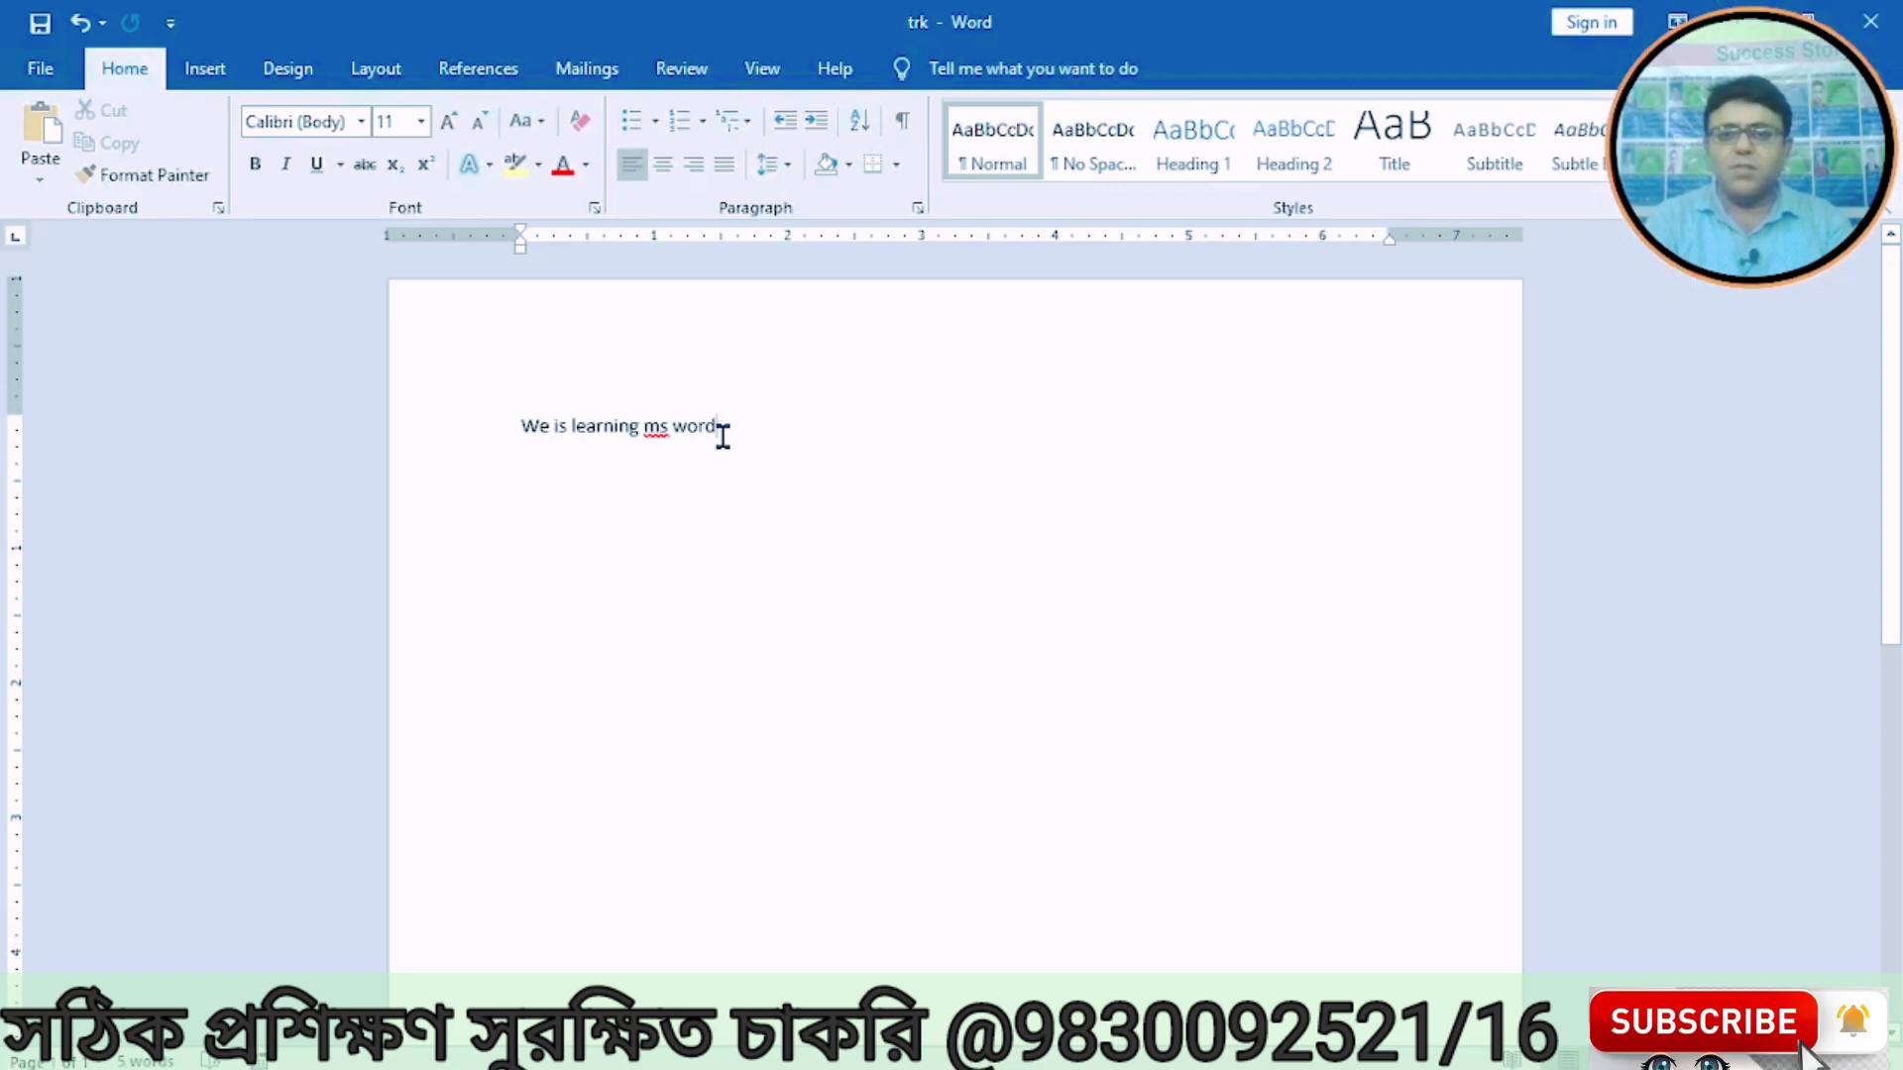
Step: Turn on Track Changes for the trk document, leaving tracking unlocked
left_click(558, 426)
double_click(561, 426)
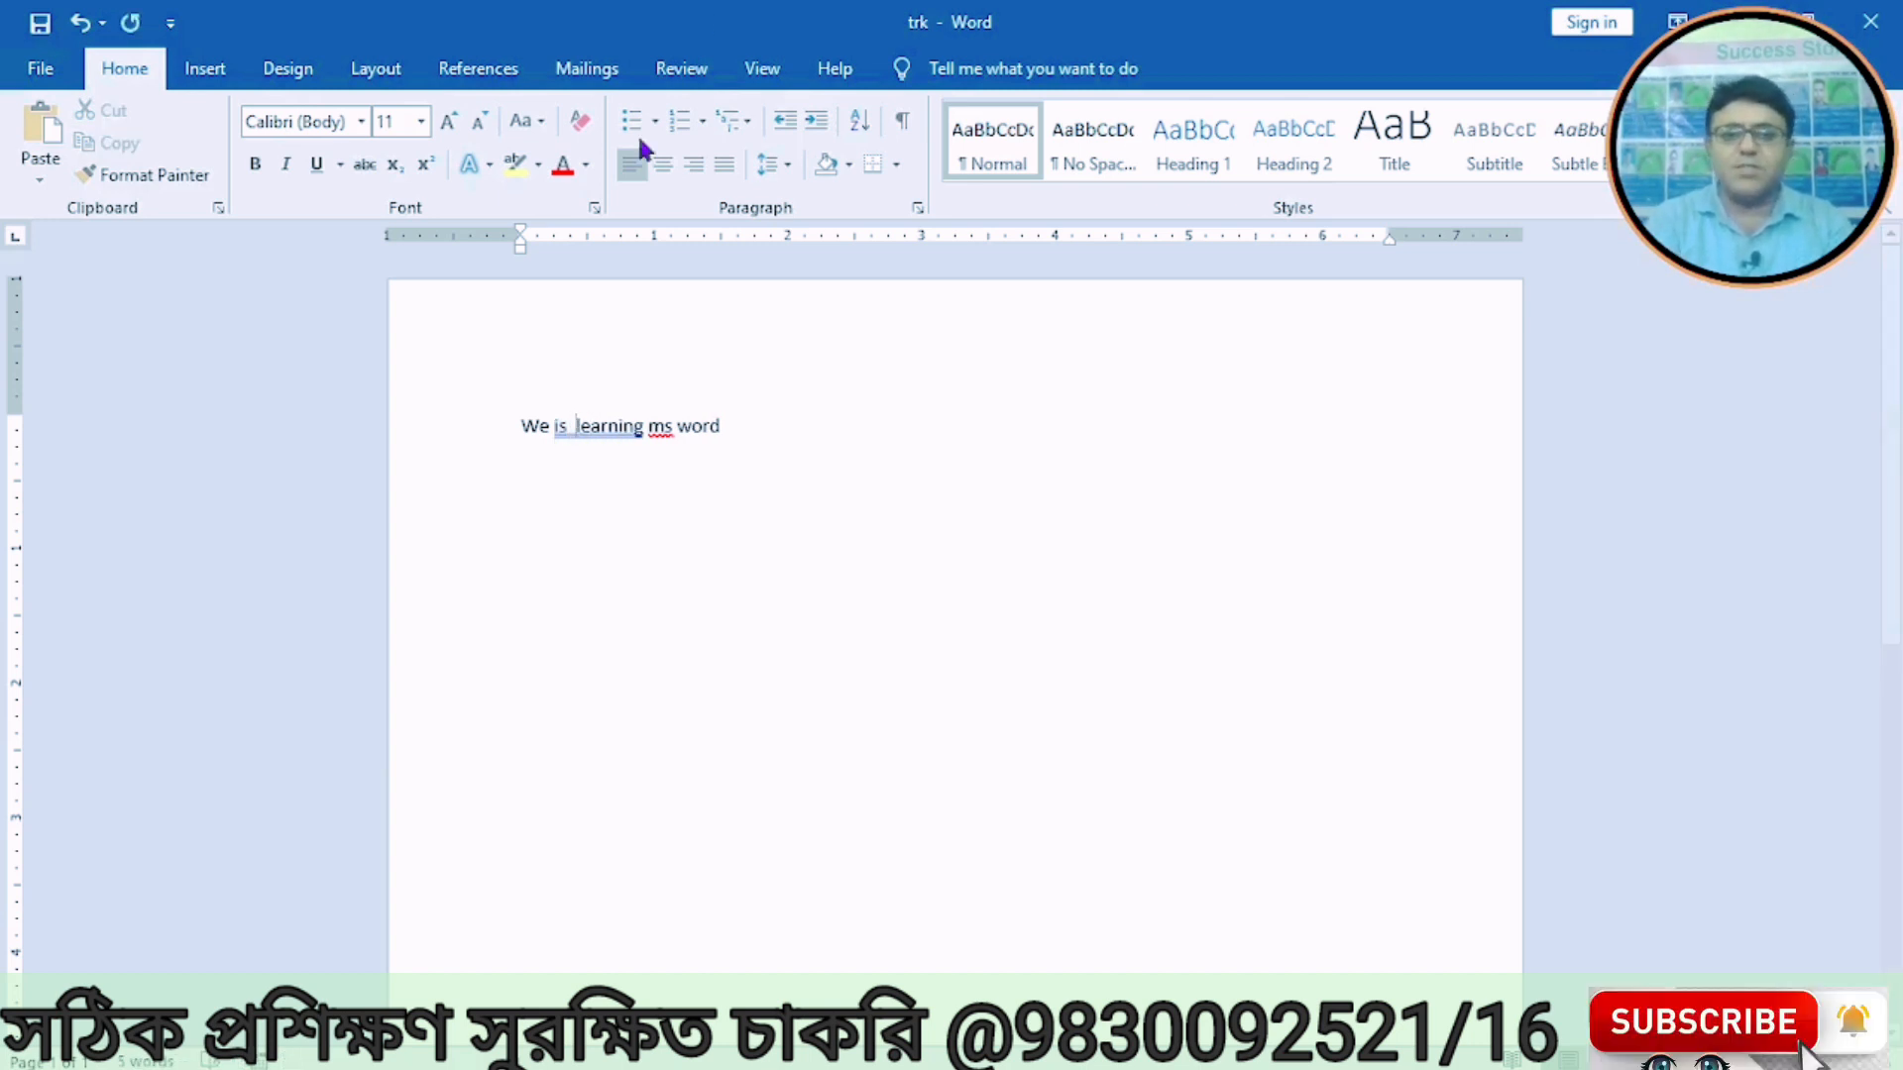
left_click(691, 76)
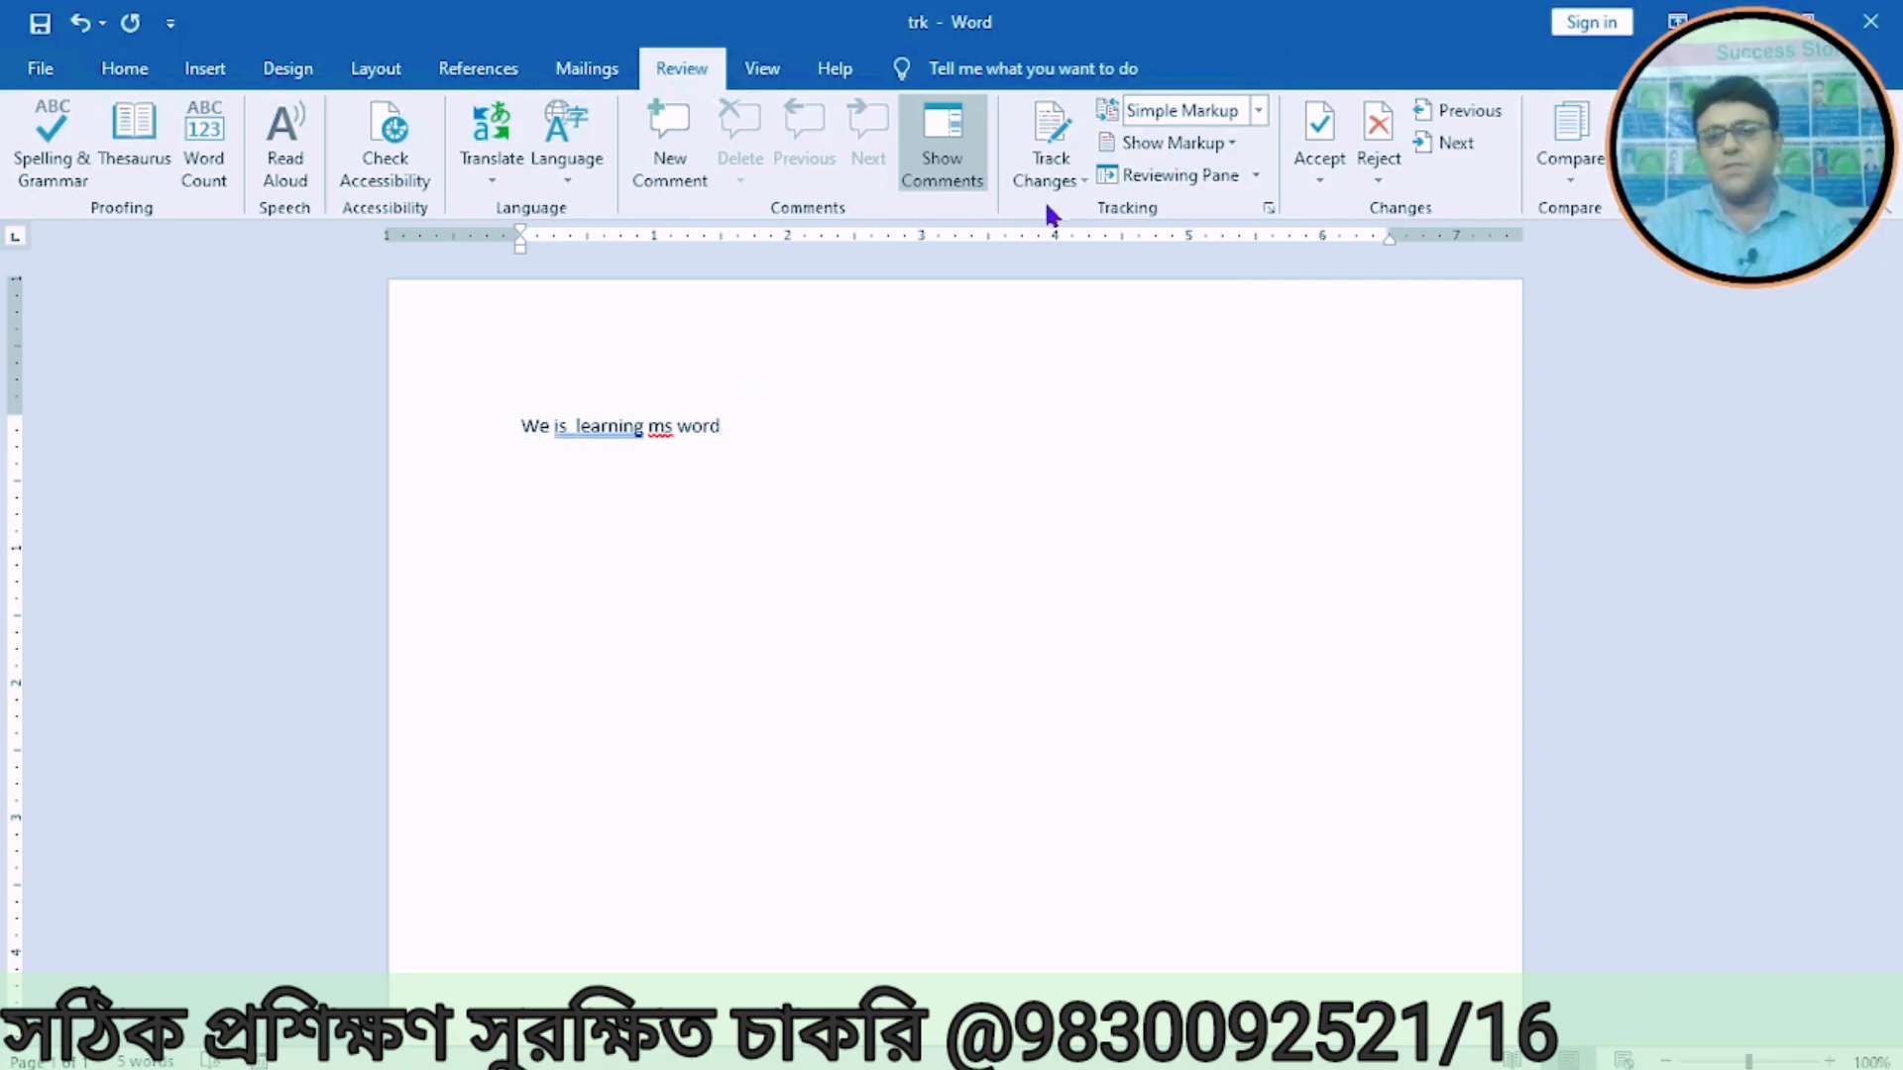
left_click(762, 68)
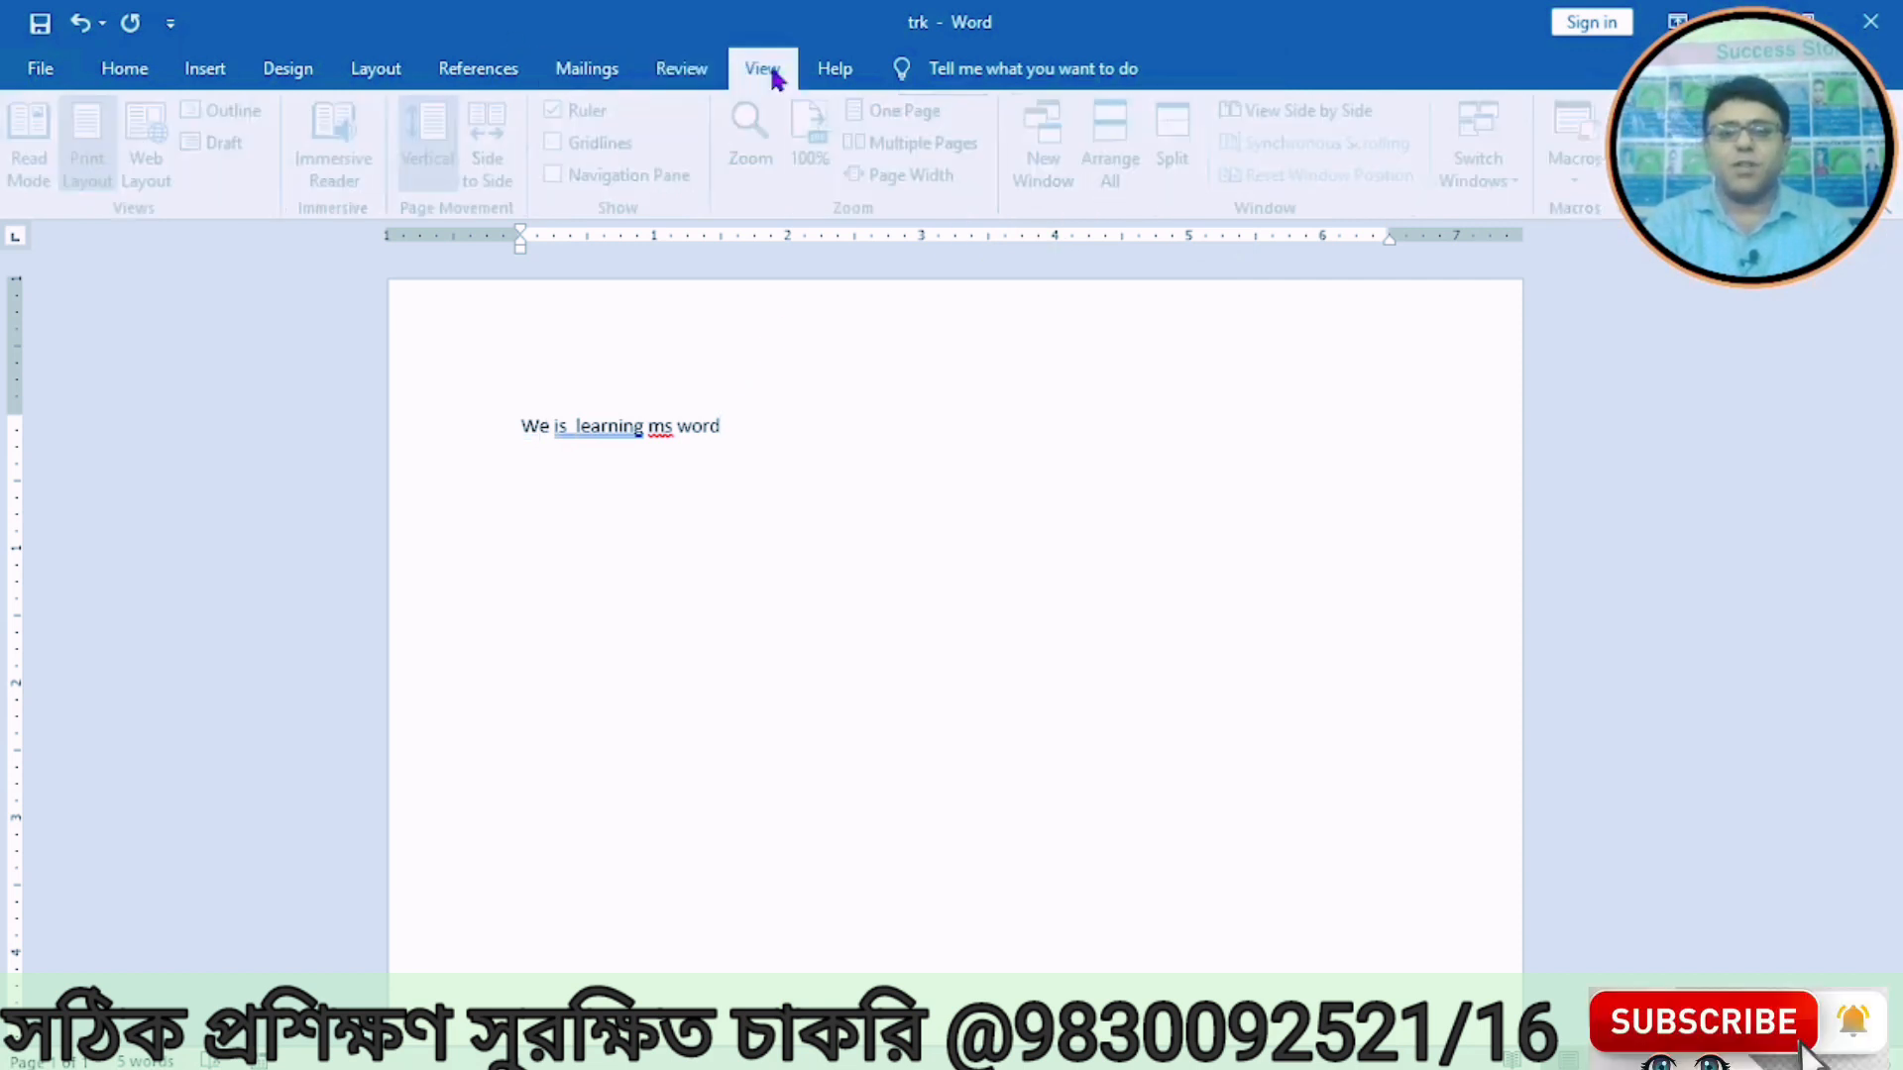
left_click(684, 69)
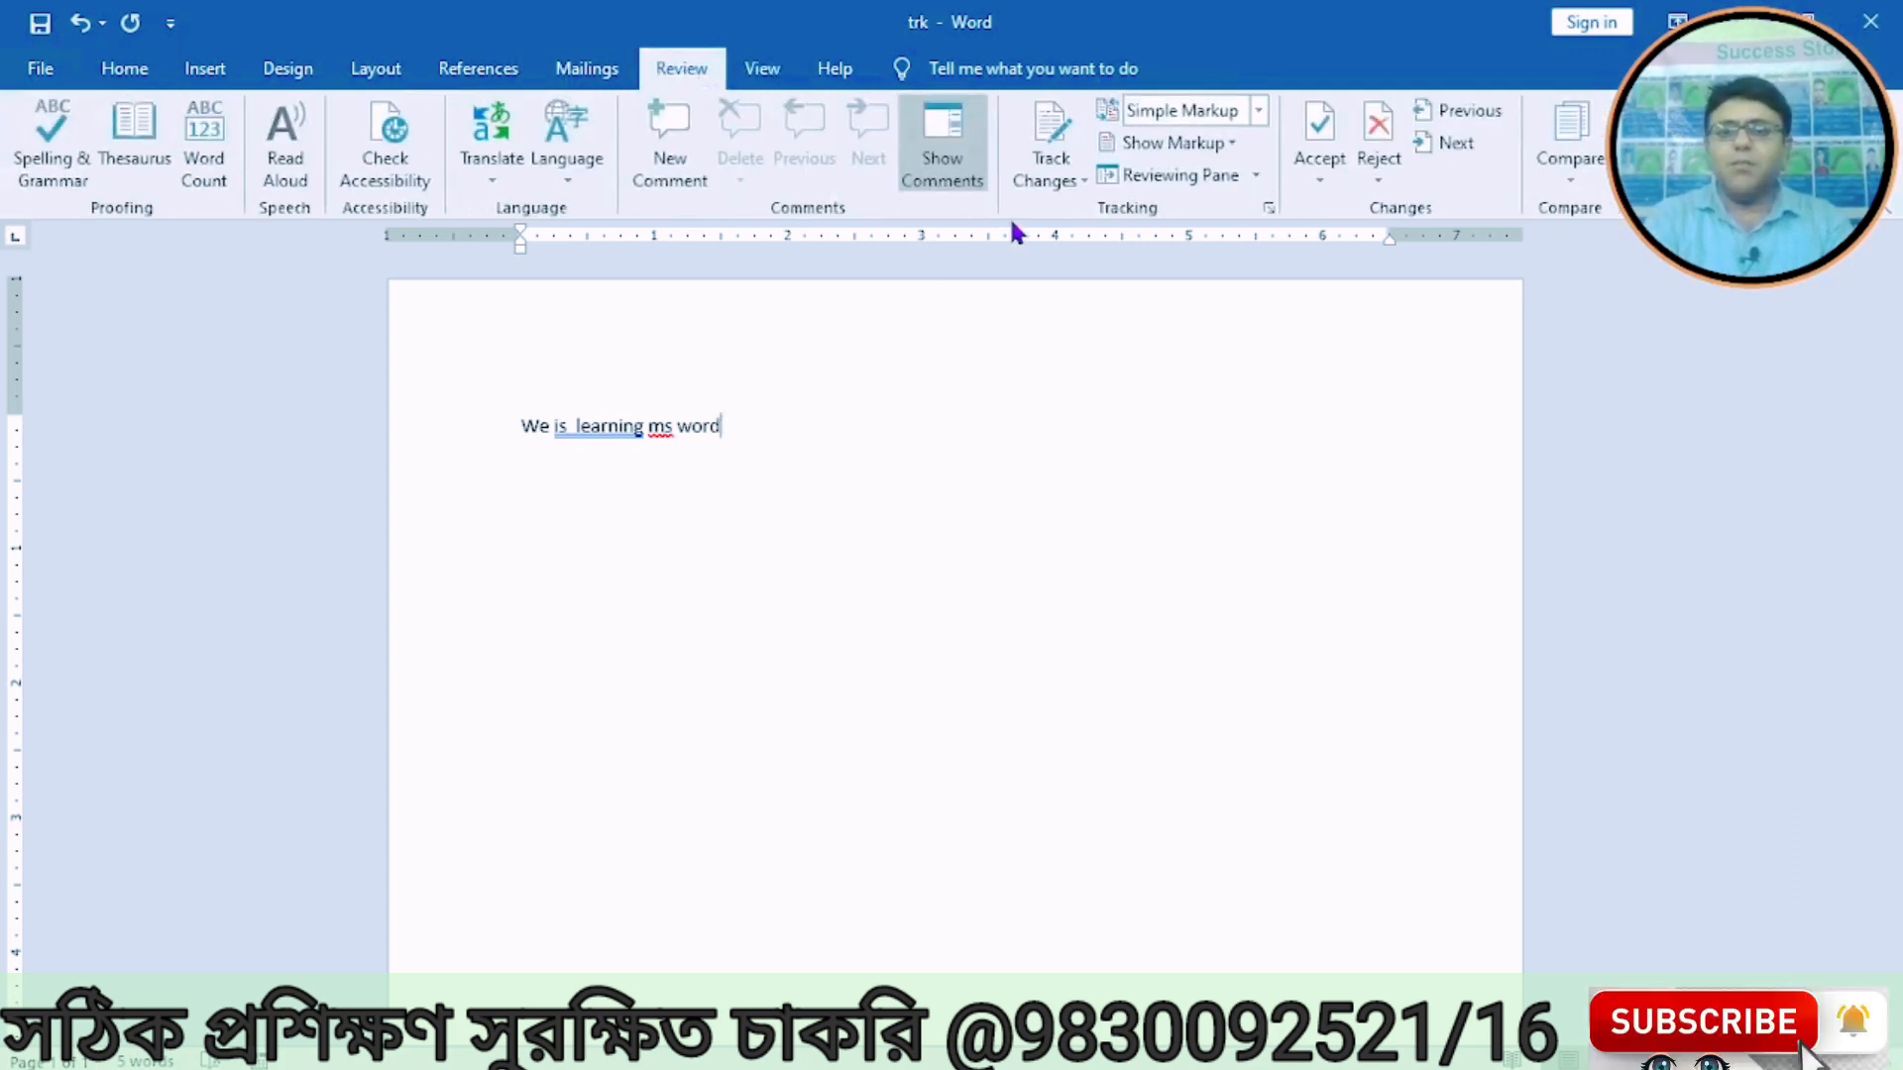
left_click(1084, 181)
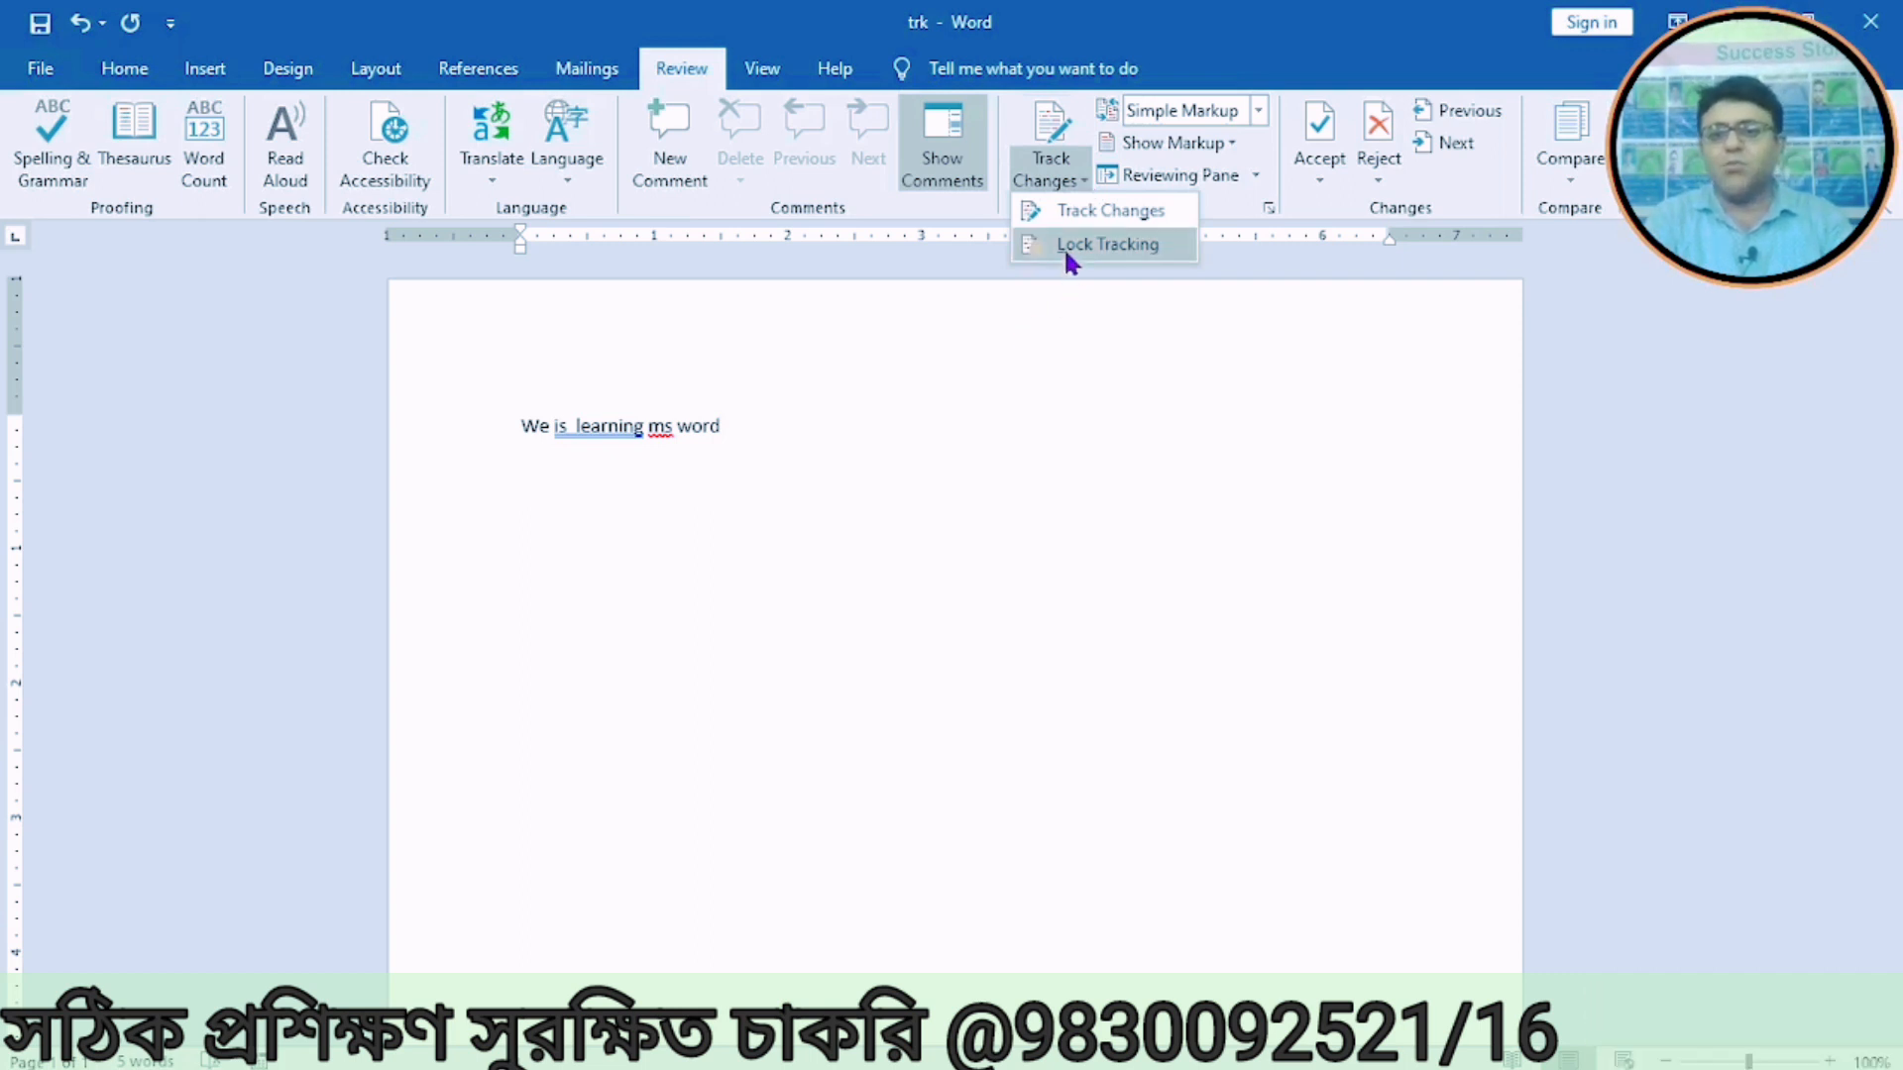
left_click(1087, 208)
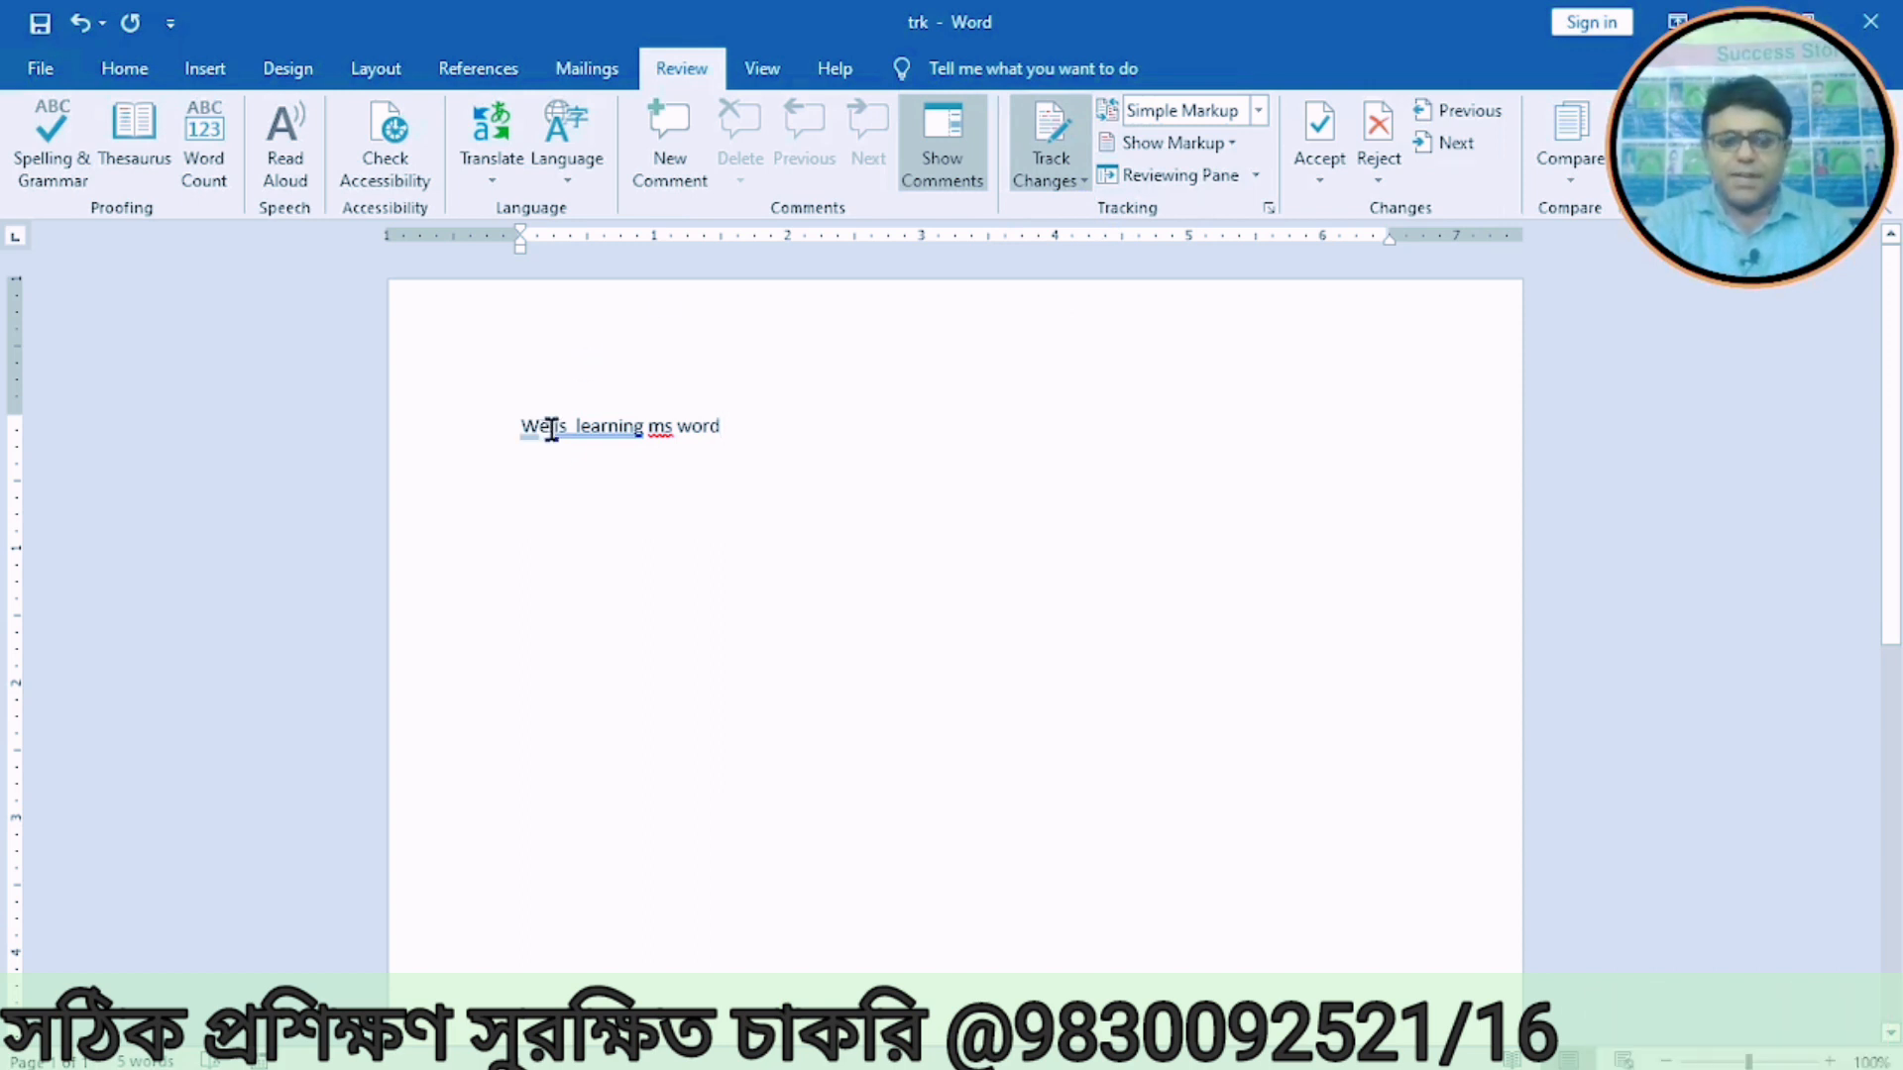
Step: Replace "is" with "are" in the sentence as a tracked change, with all markup shown
left_click_drag(552, 430, 568, 429)
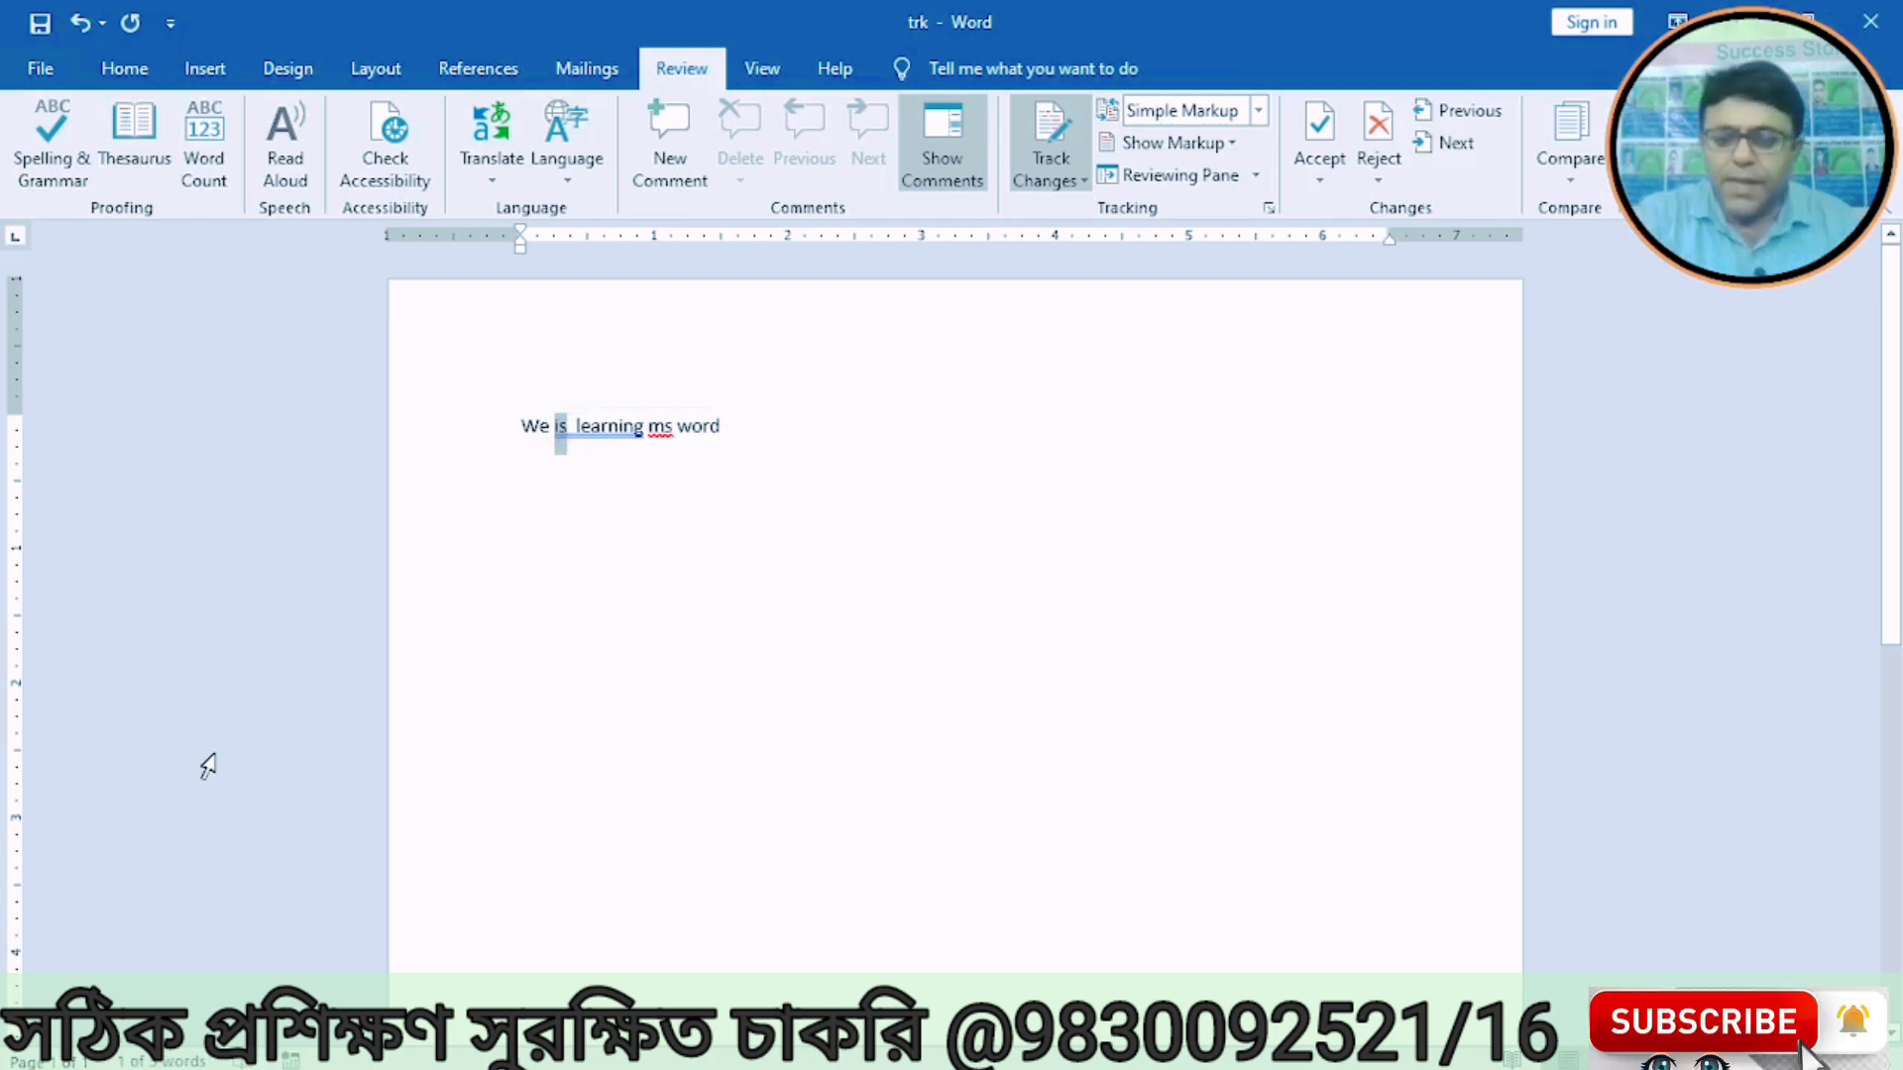
key("Delete")
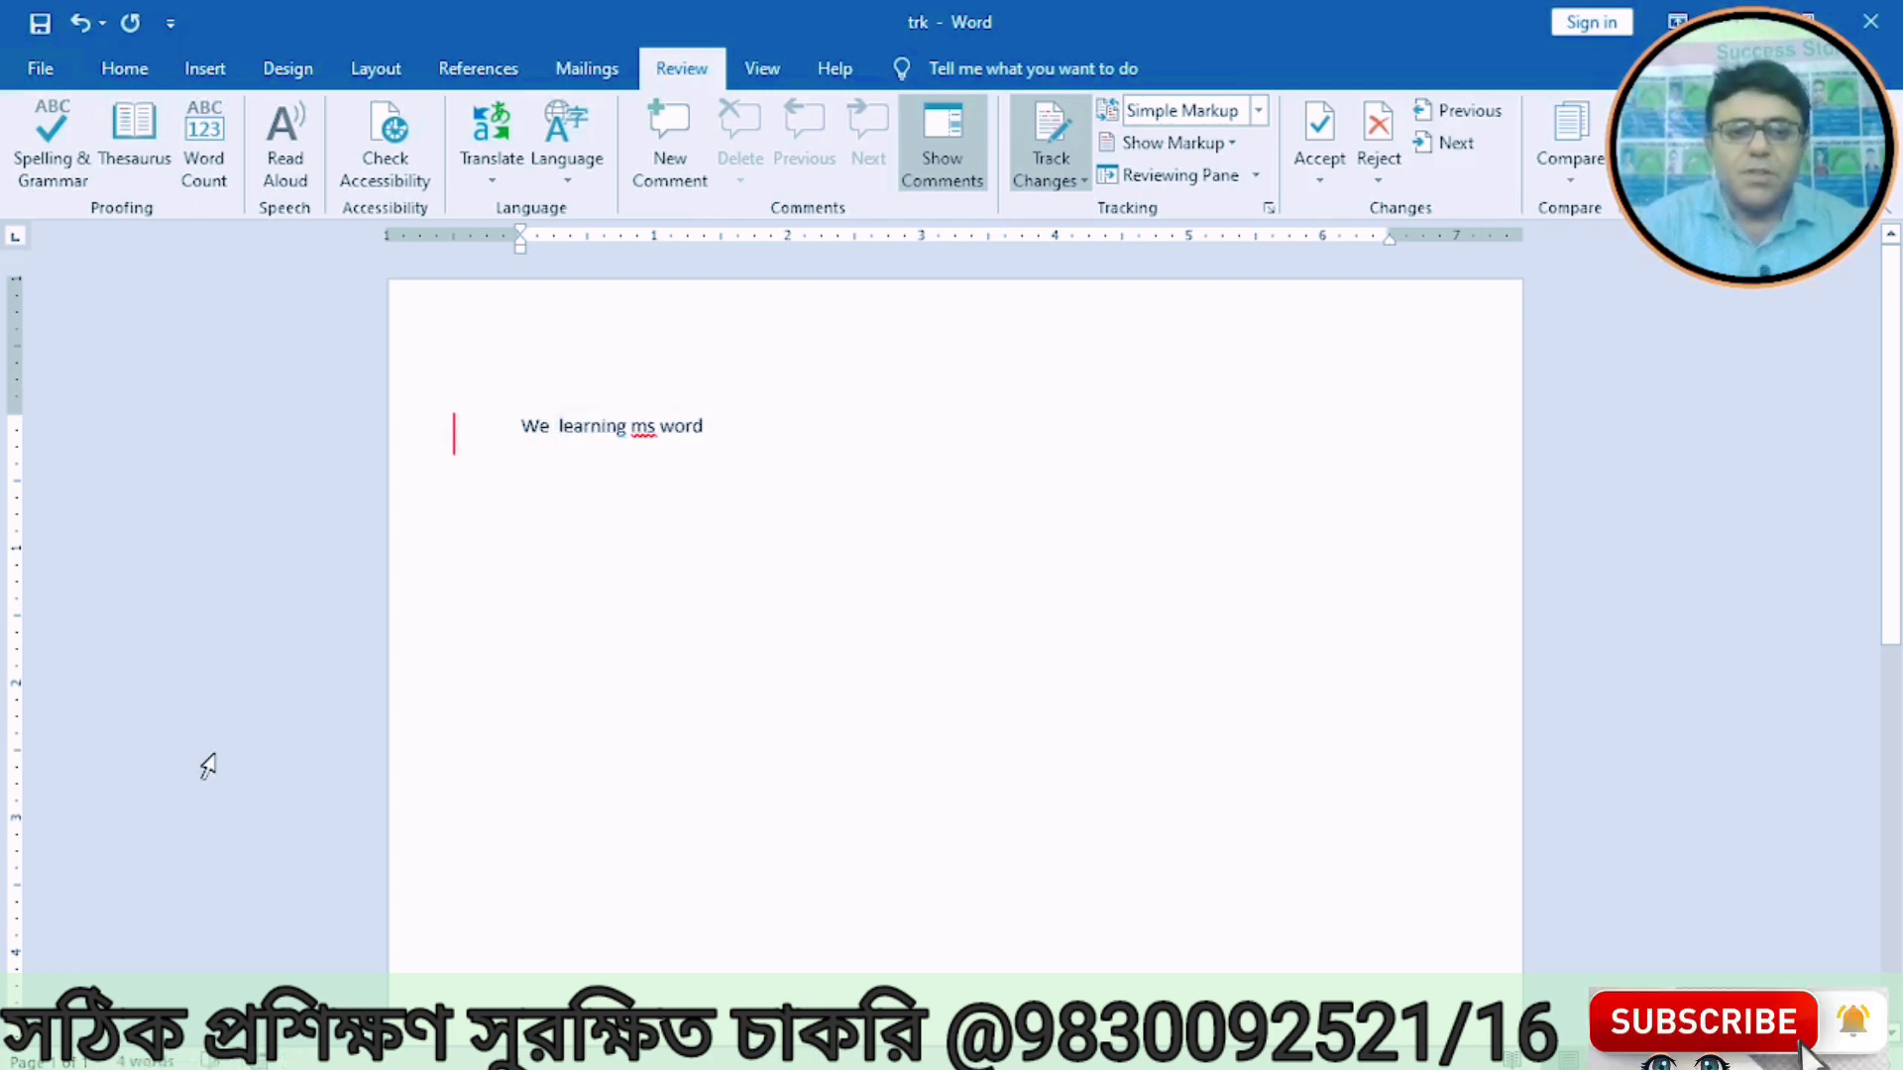
left_click(455, 436)
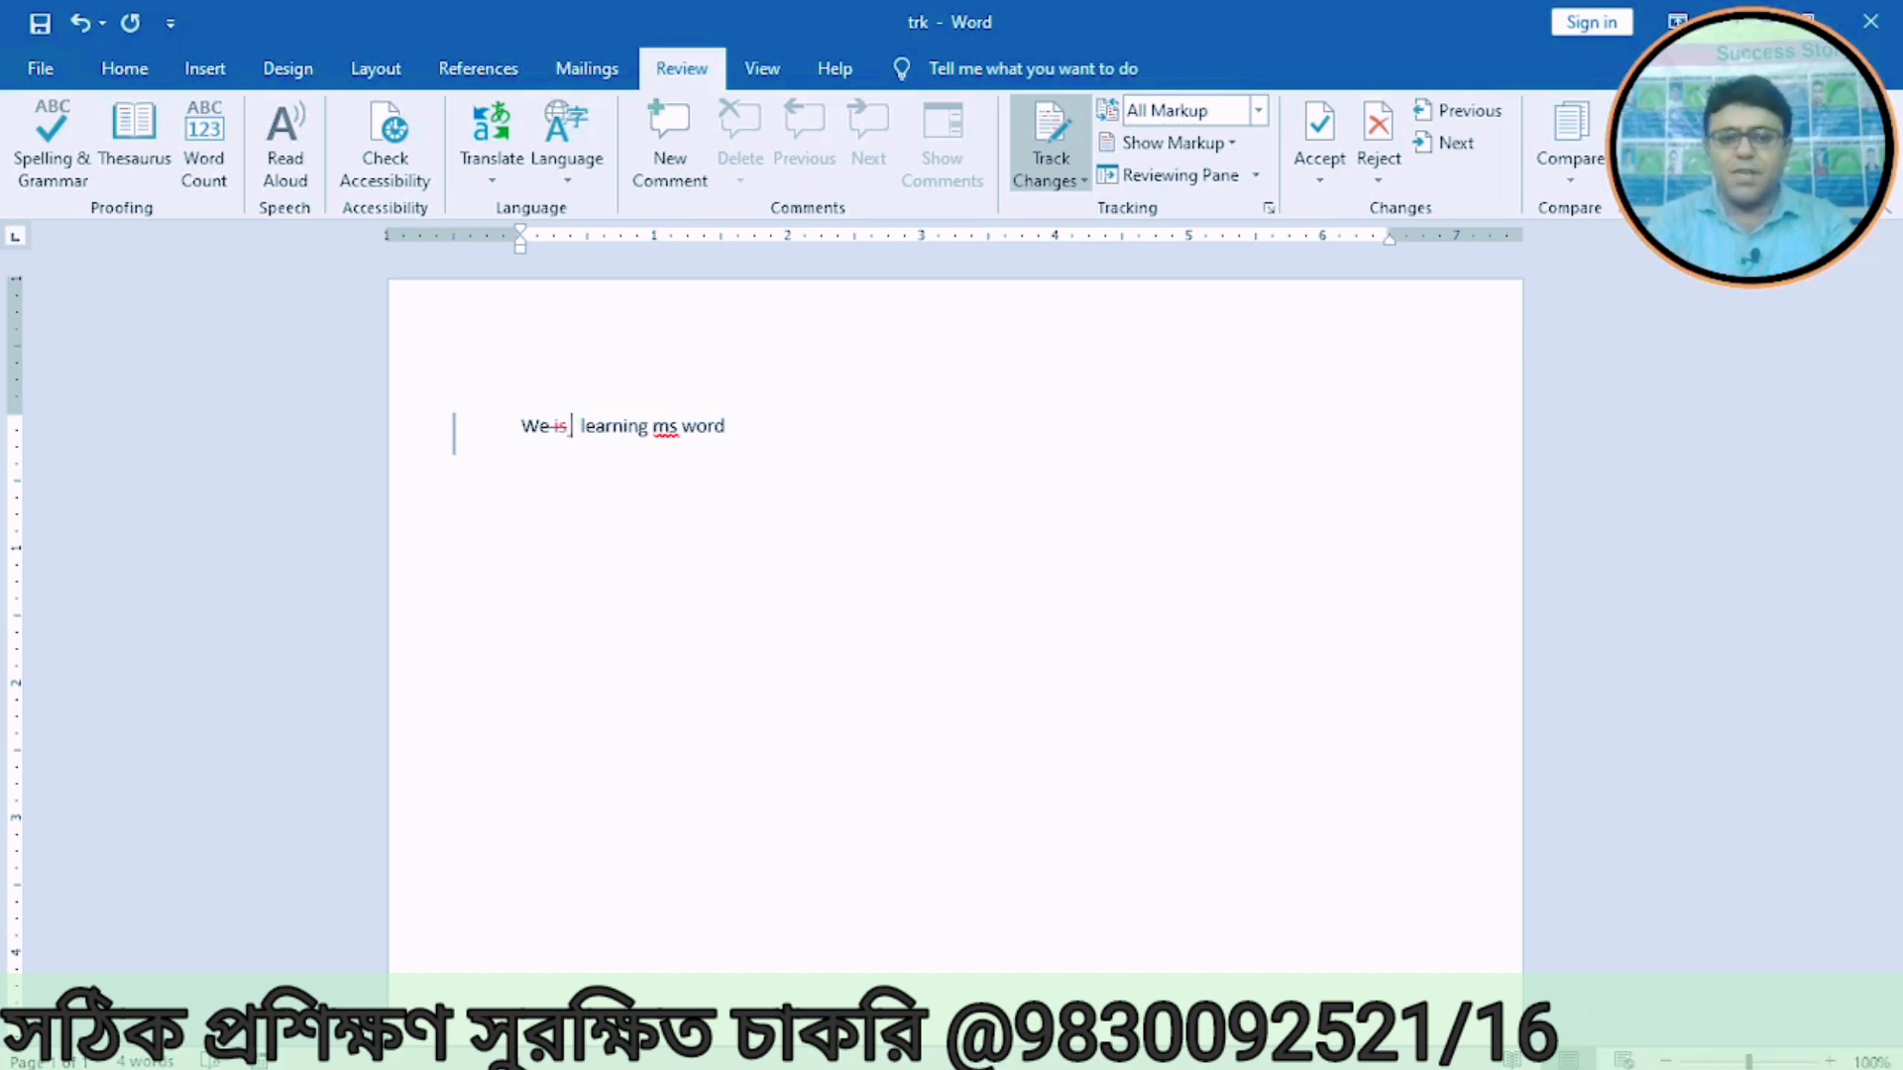
type("afre")
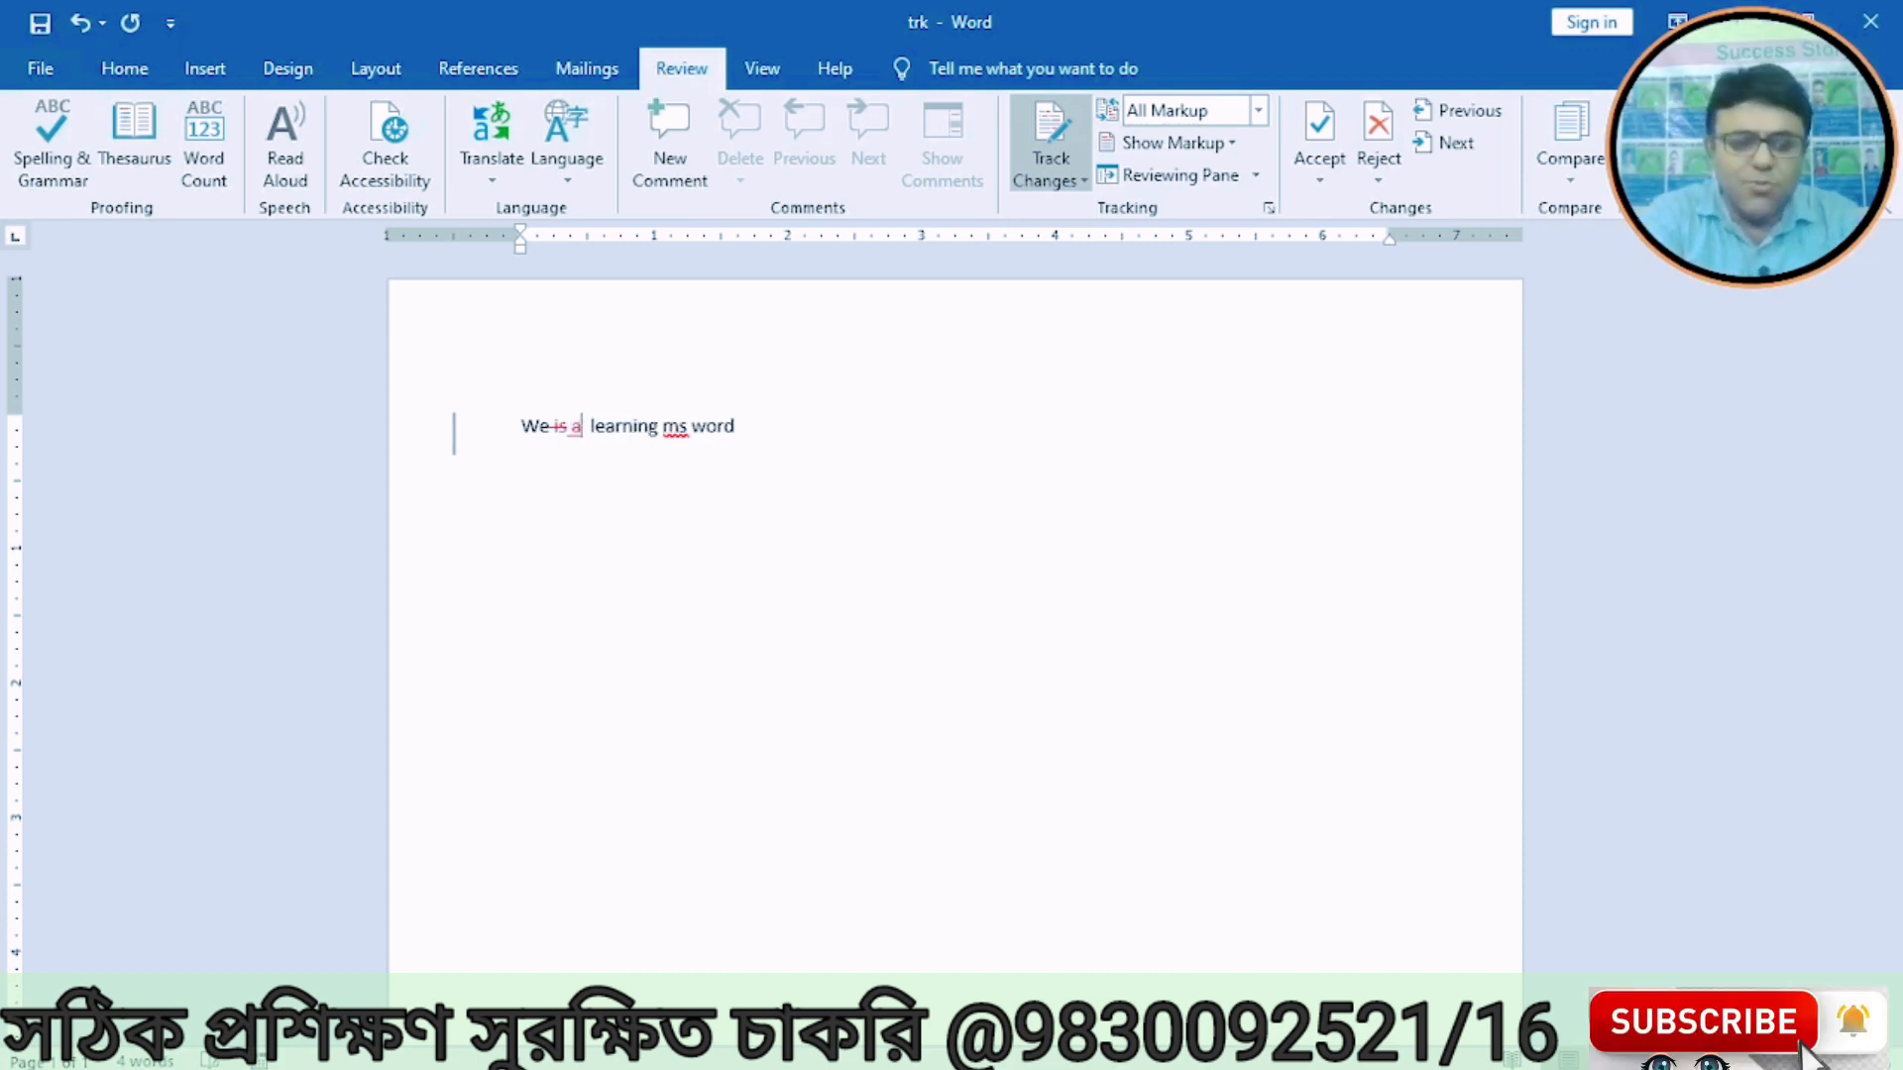
key("BackSpace")
key("BackSpace")
key("BackSpace")
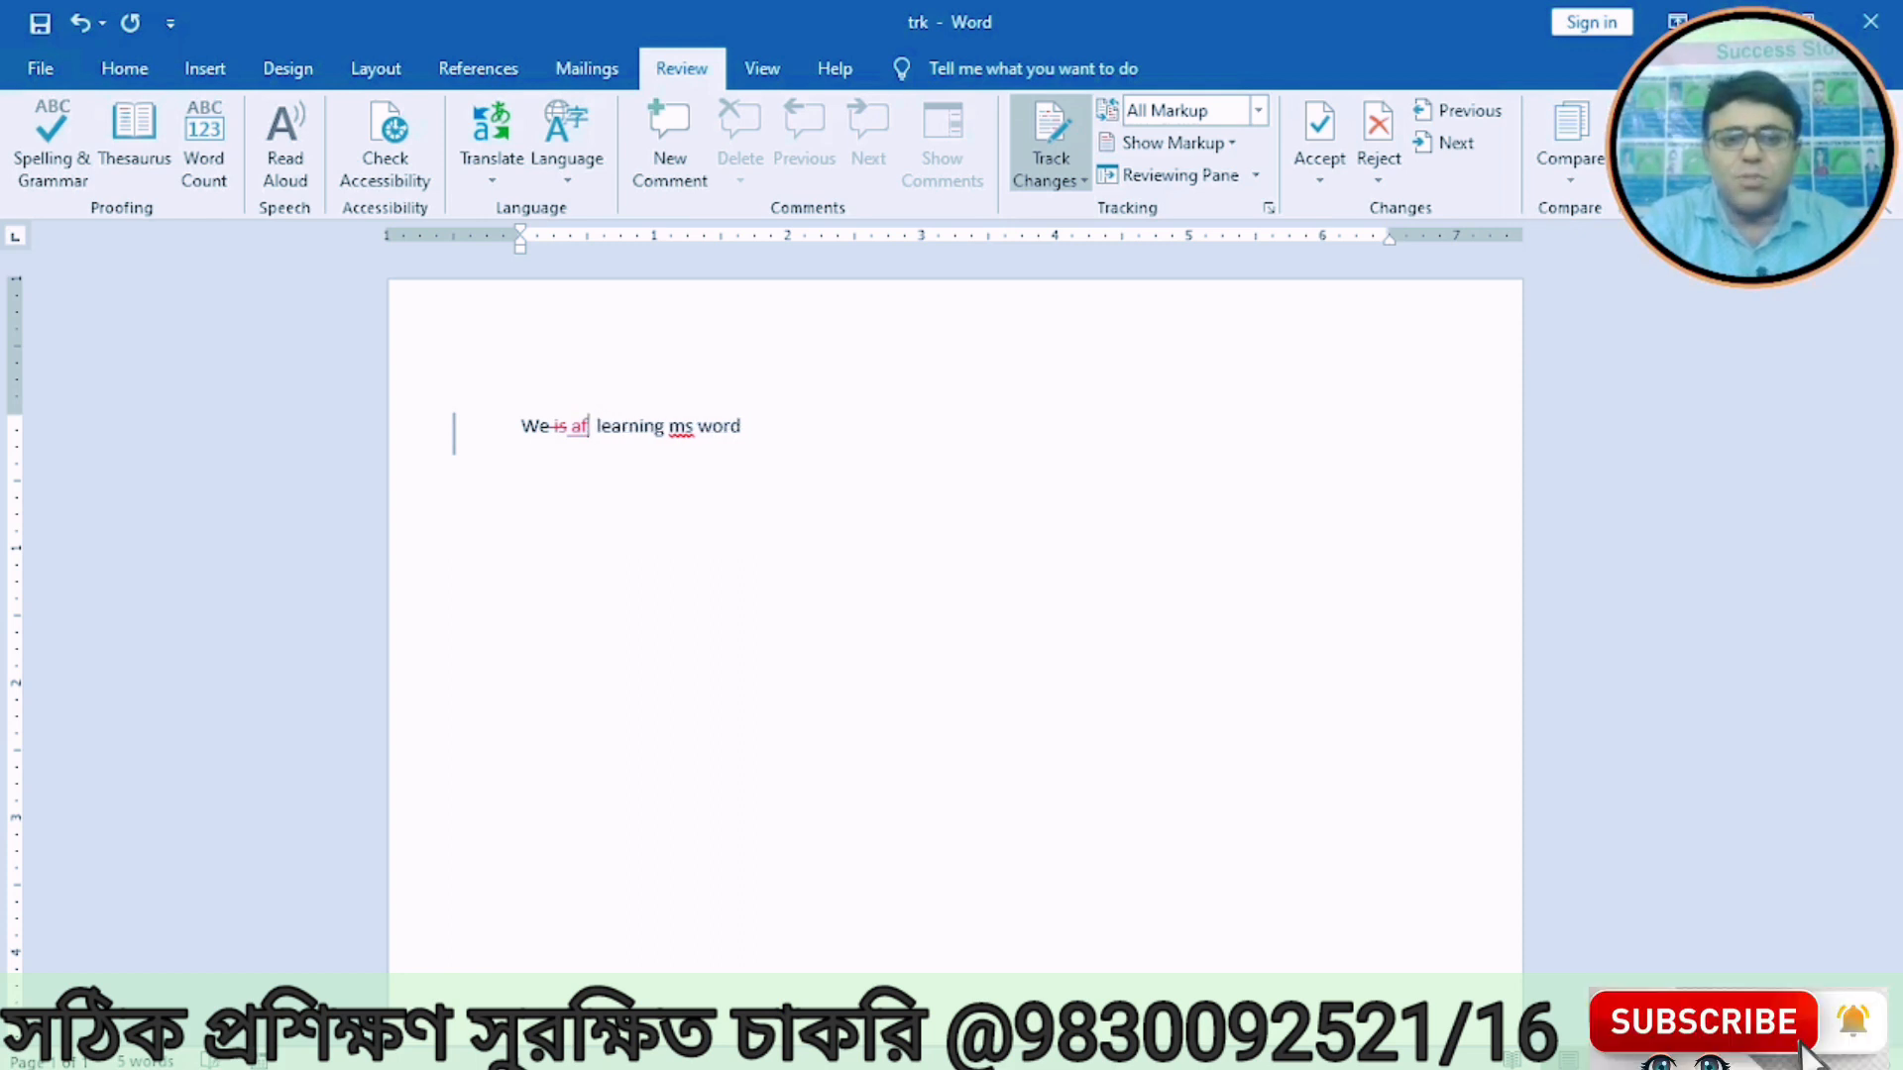
type("re")
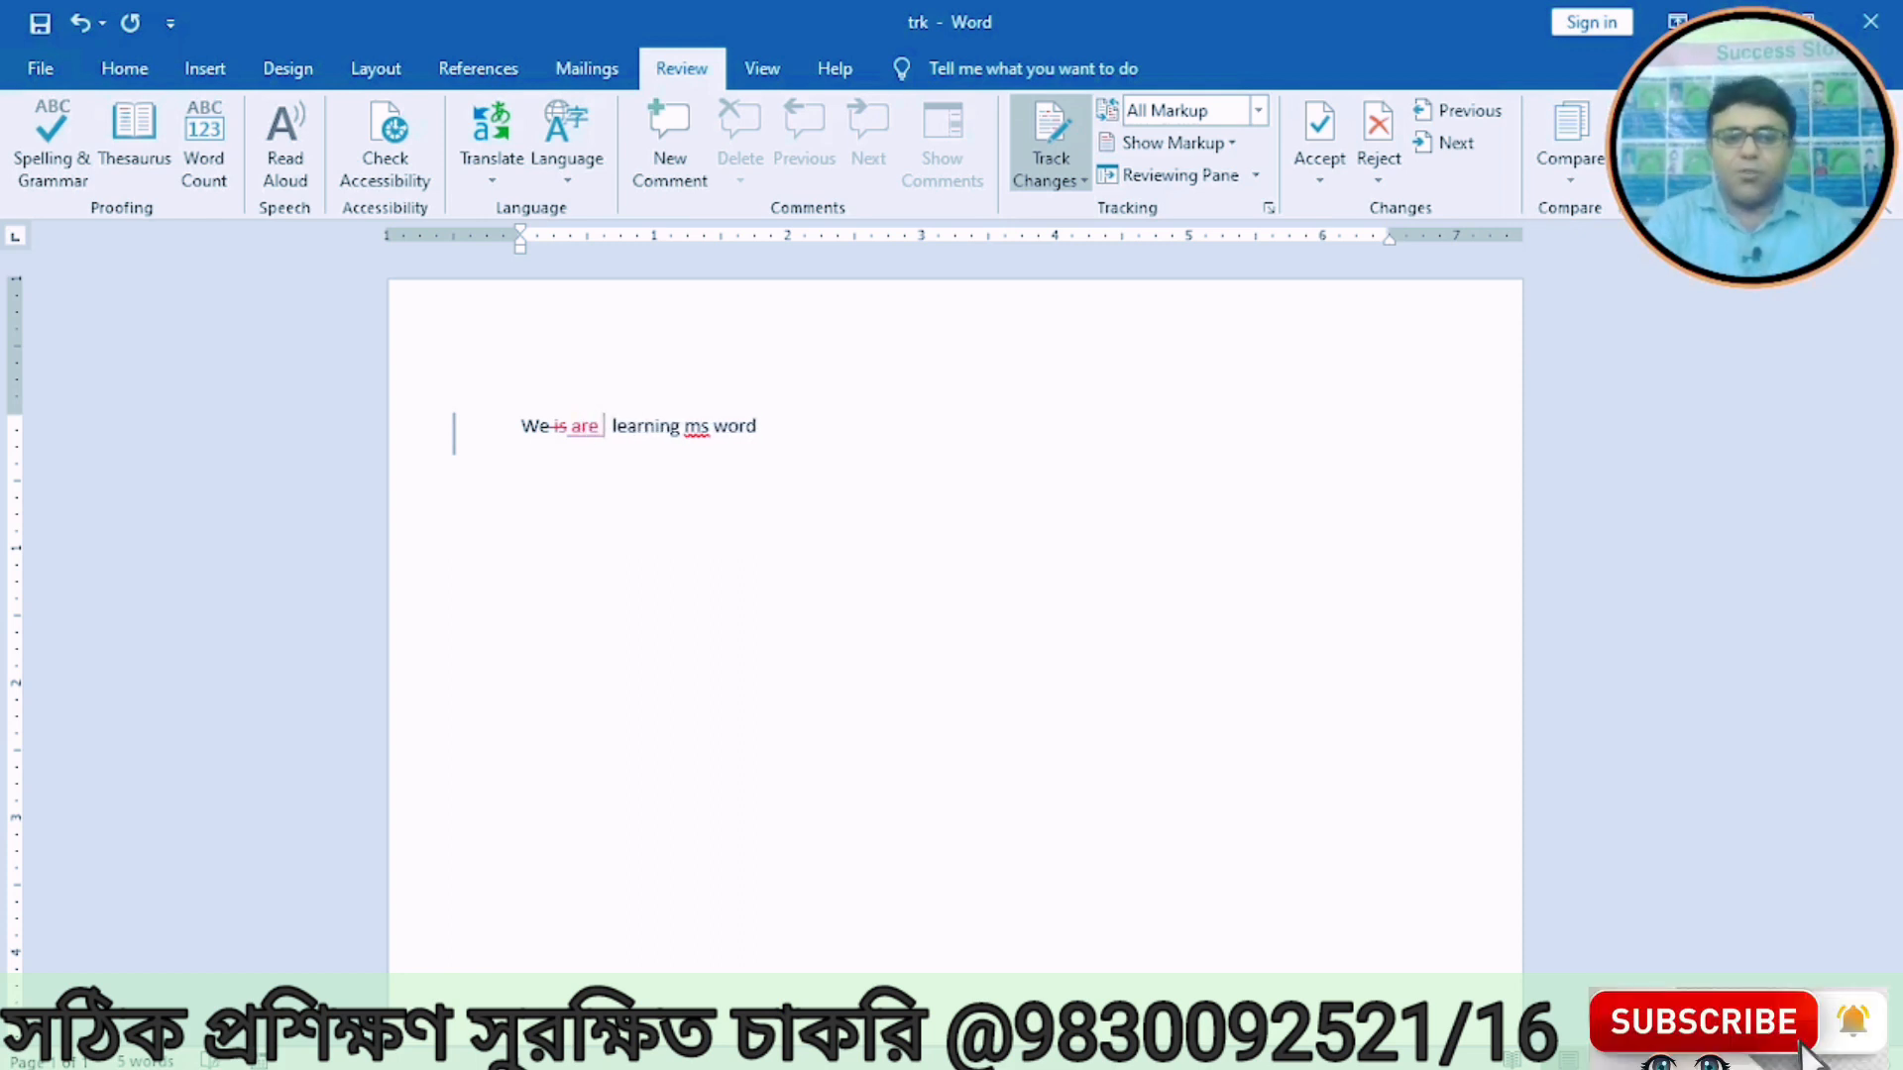
Step: Save the document with its markup, and accept all changes and stop tracking
left_click(40, 69)
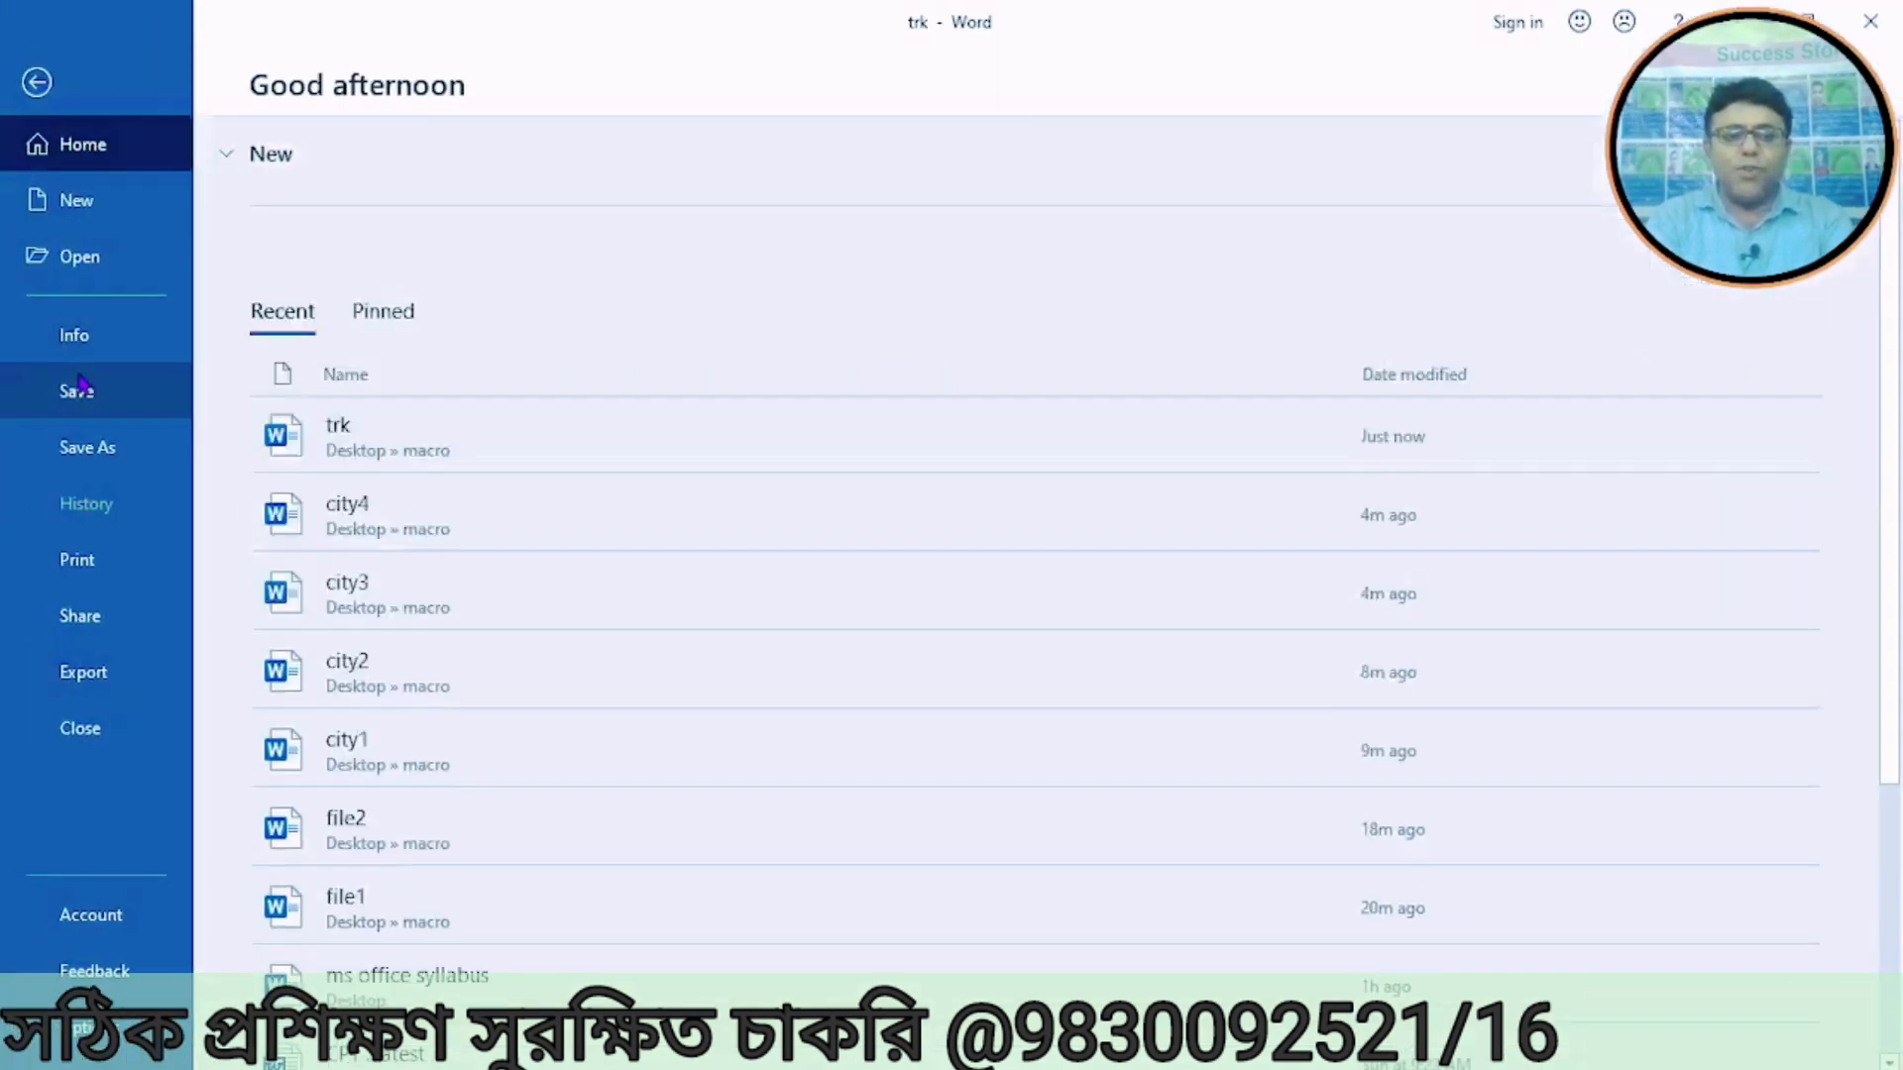
left_click(68, 389)
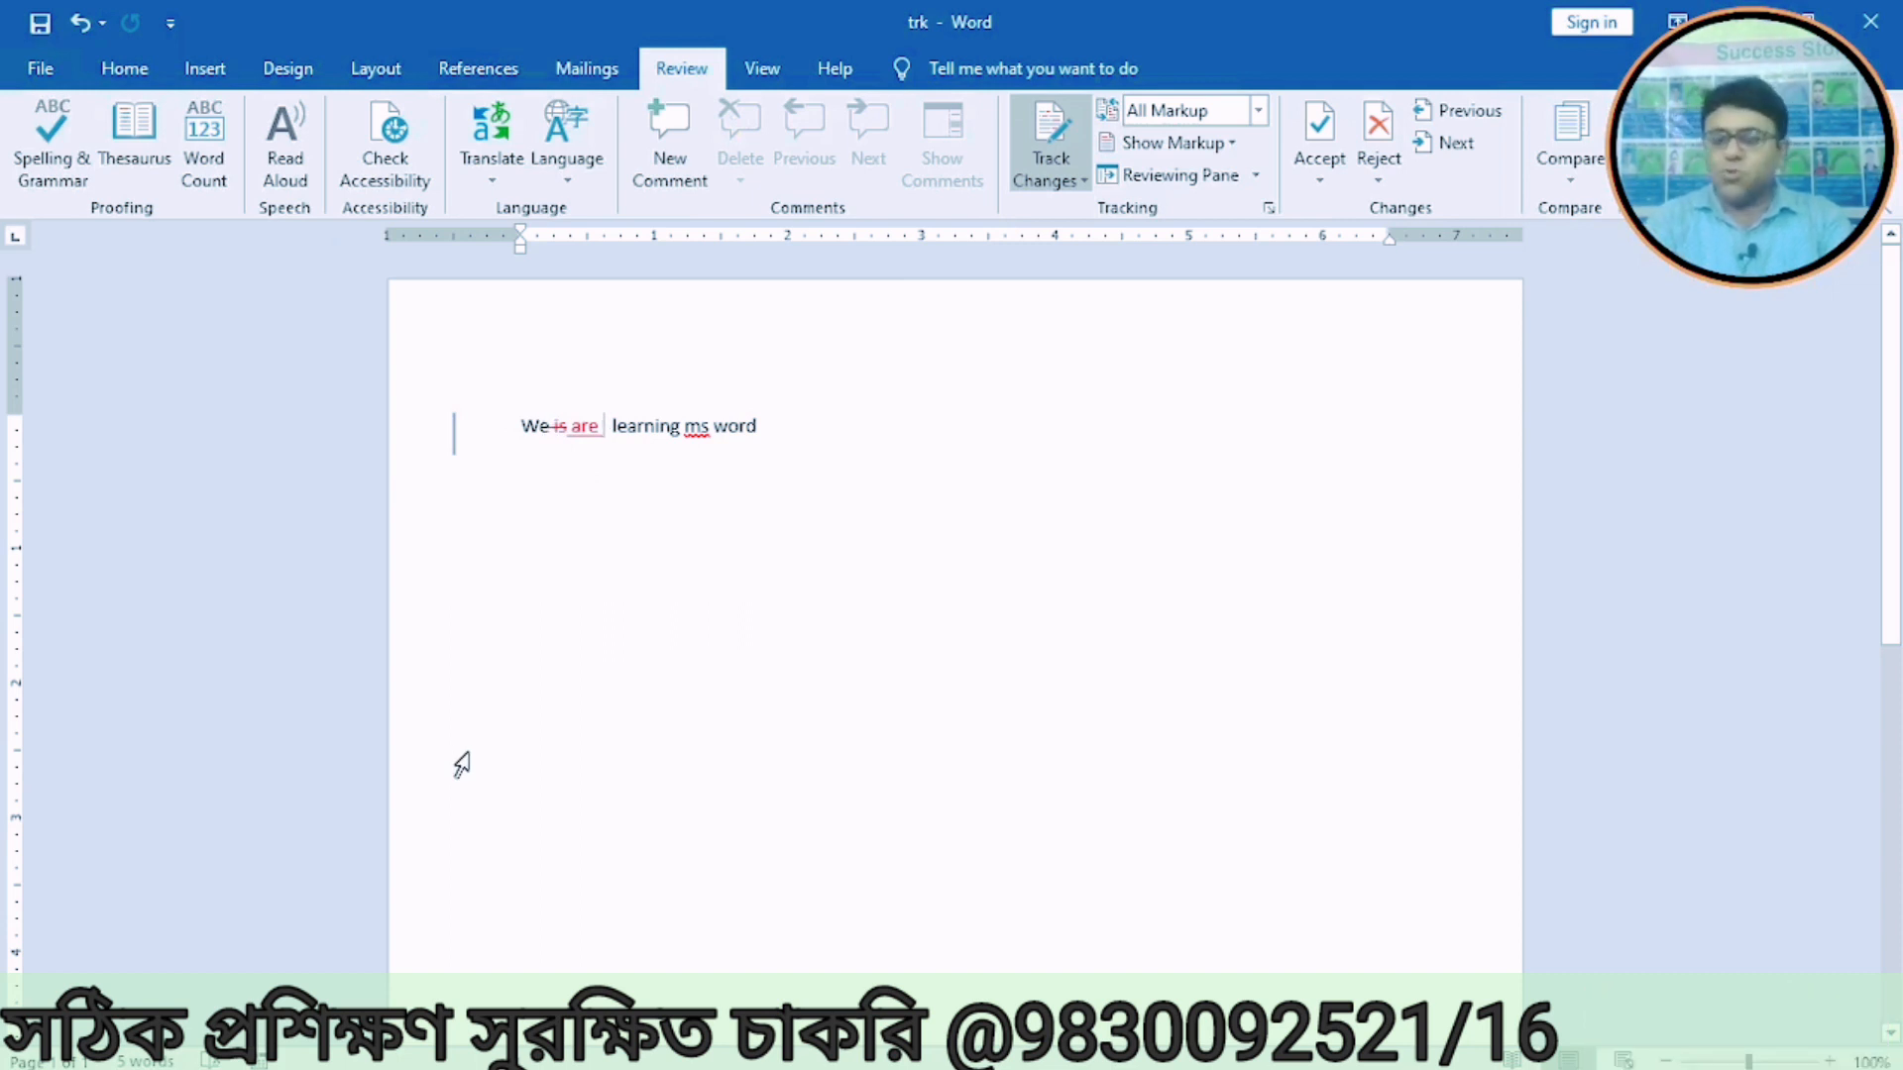
left_click(1317, 183)
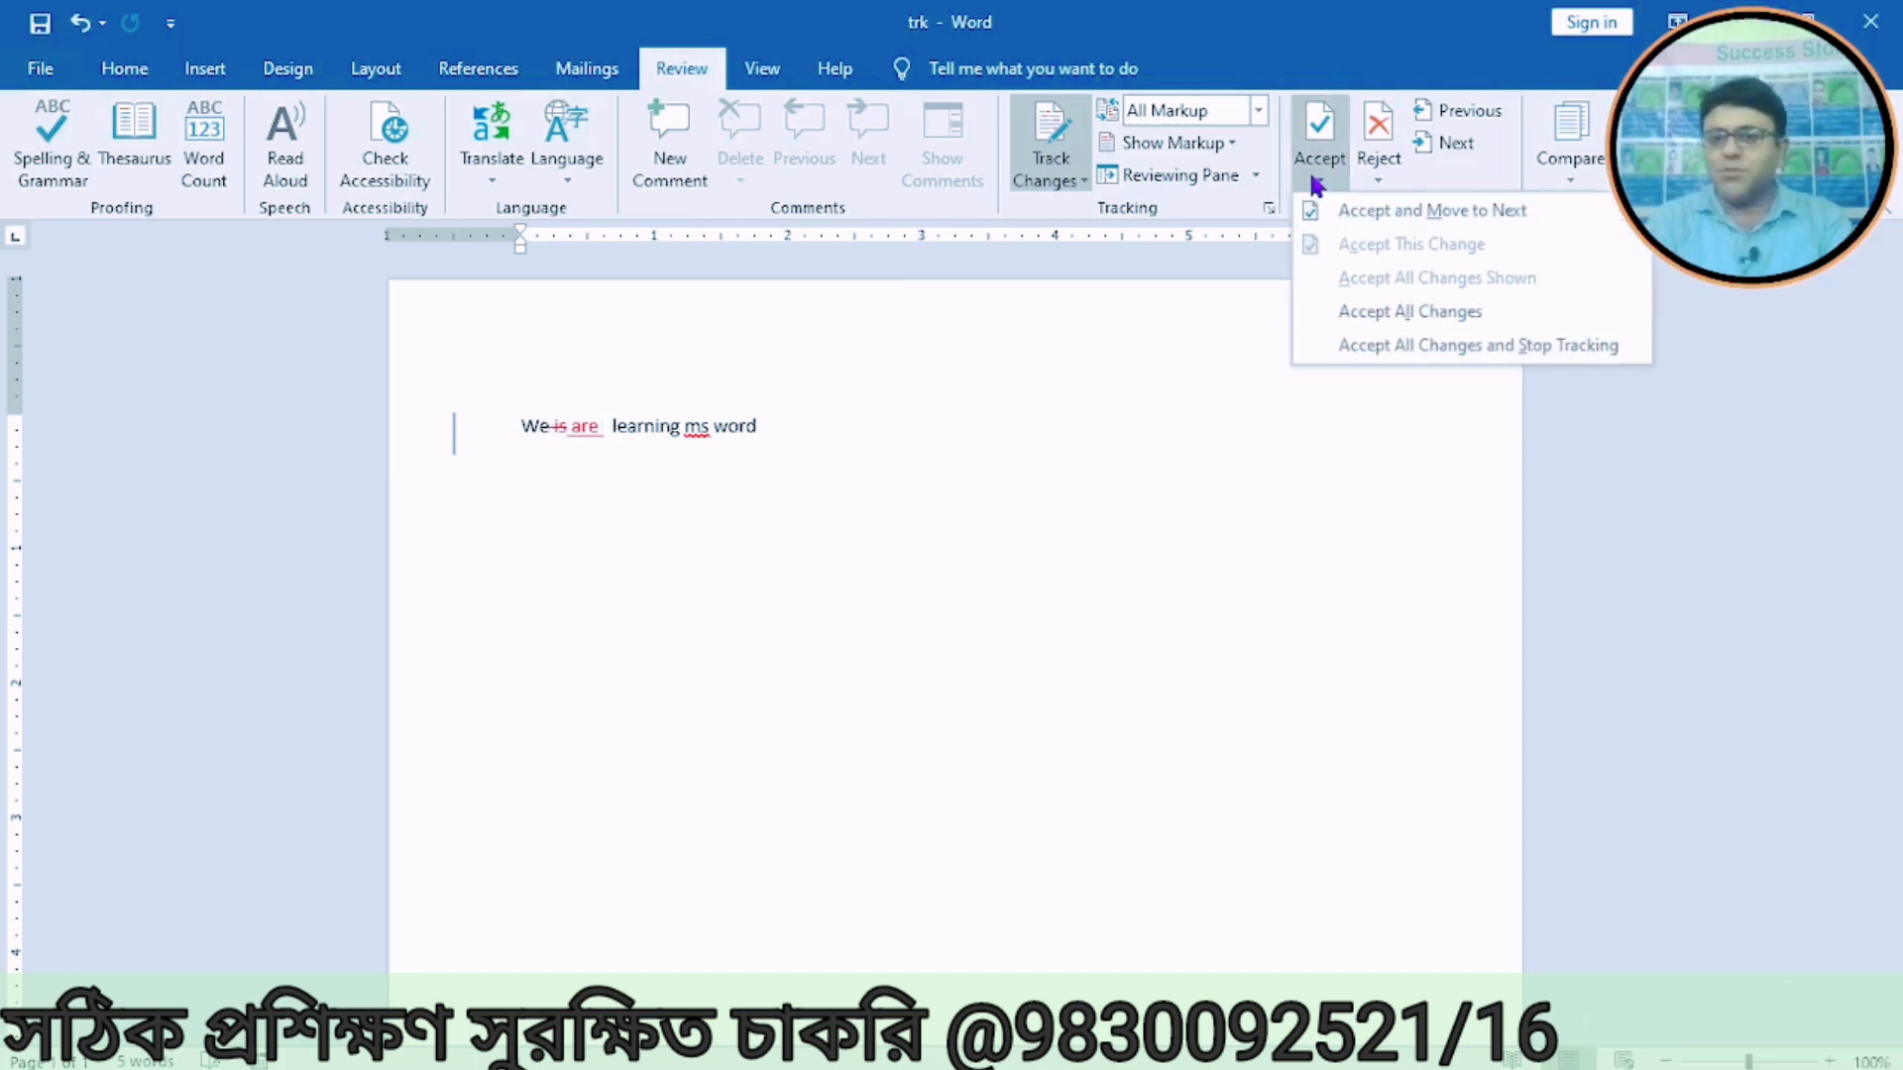
left_click(1445, 347)
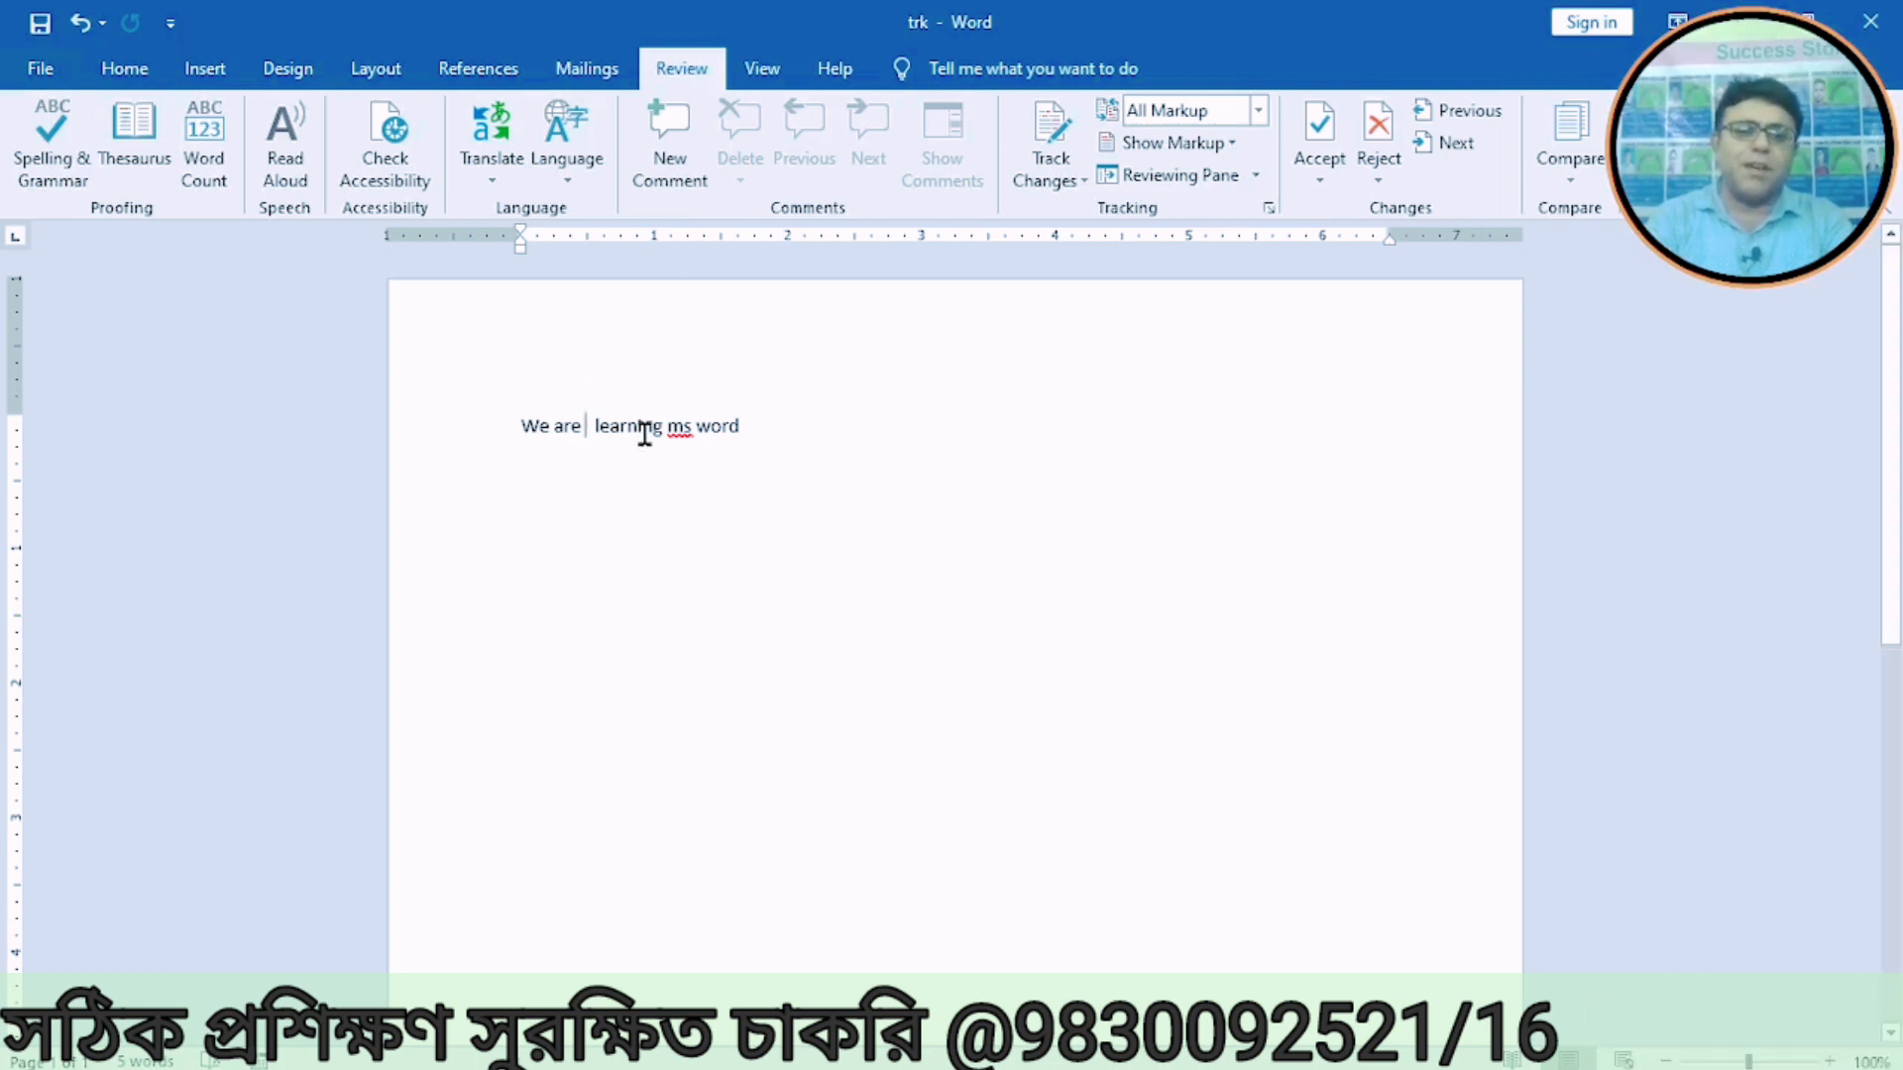
Step: Delete the word "ms" with tracking off, and undo the deletion
left_click_drag(667, 426, 690, 432)
key("Delete")
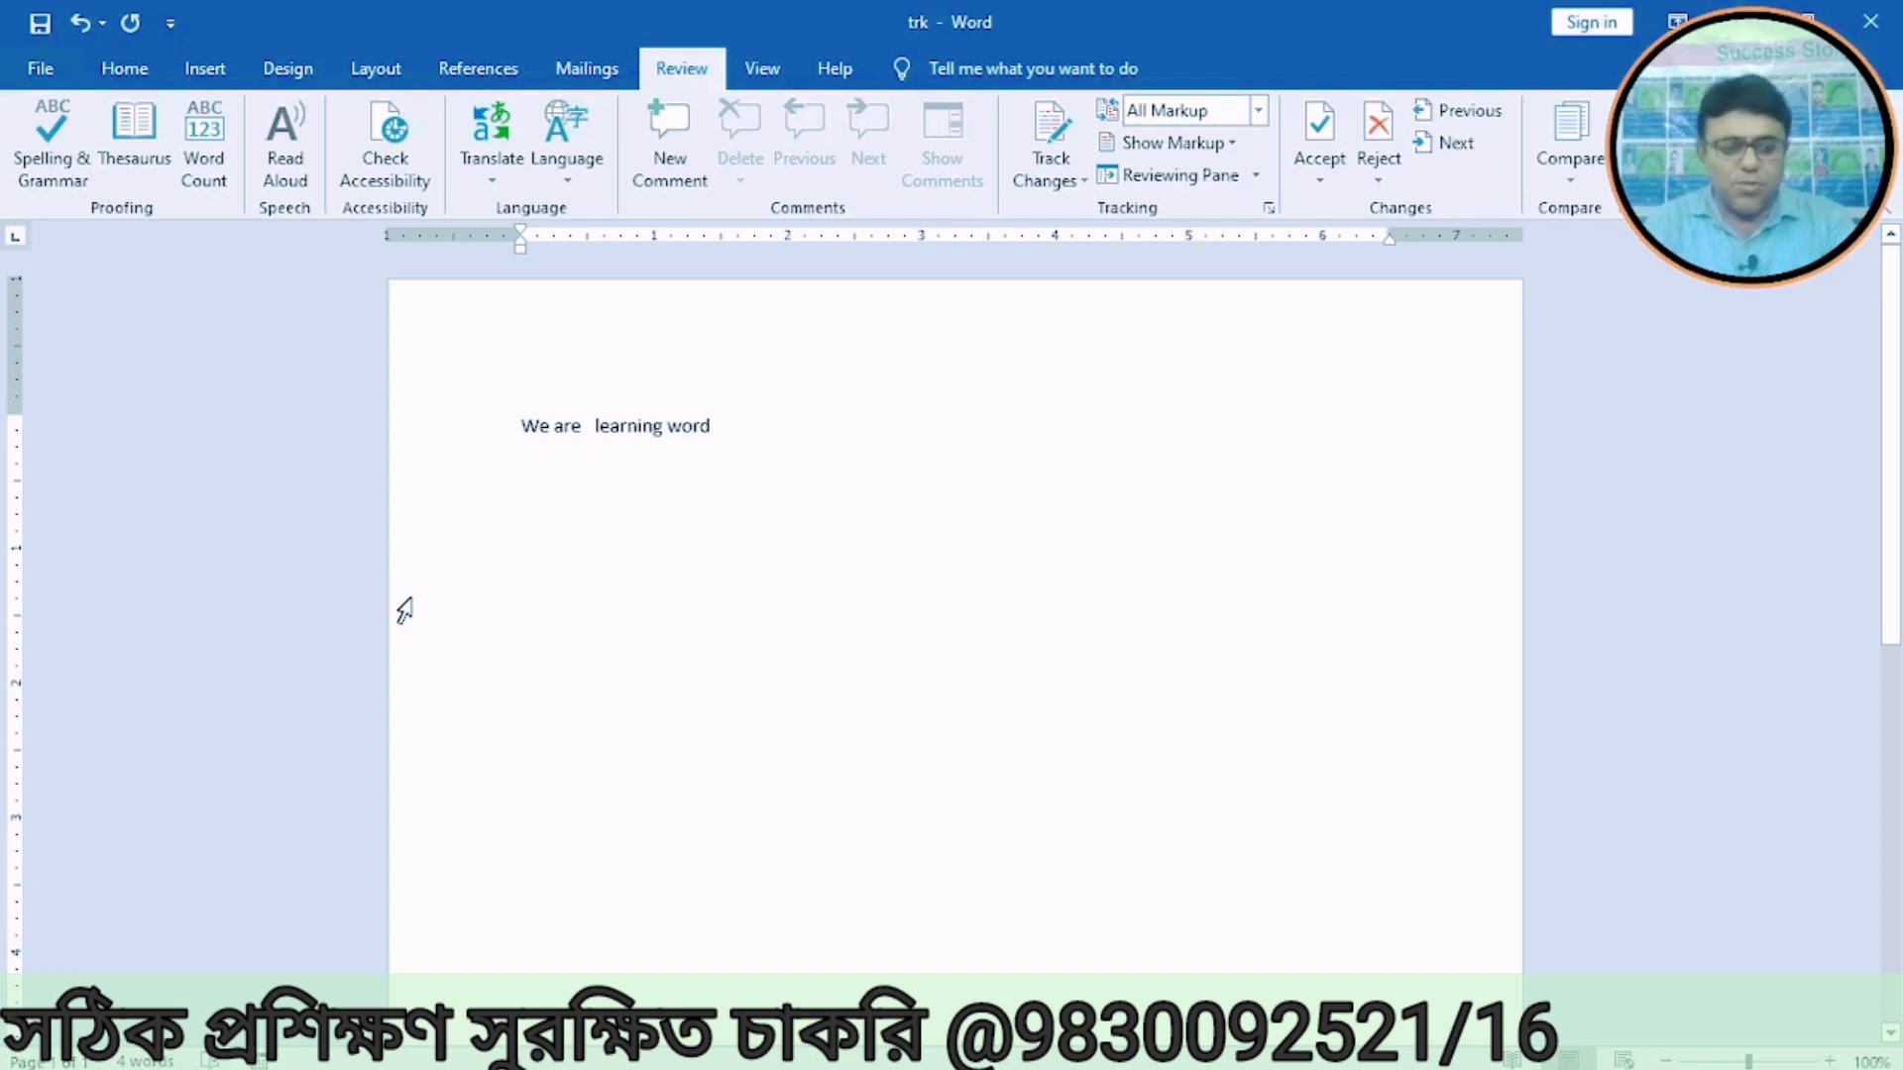
key("ctrl+z")
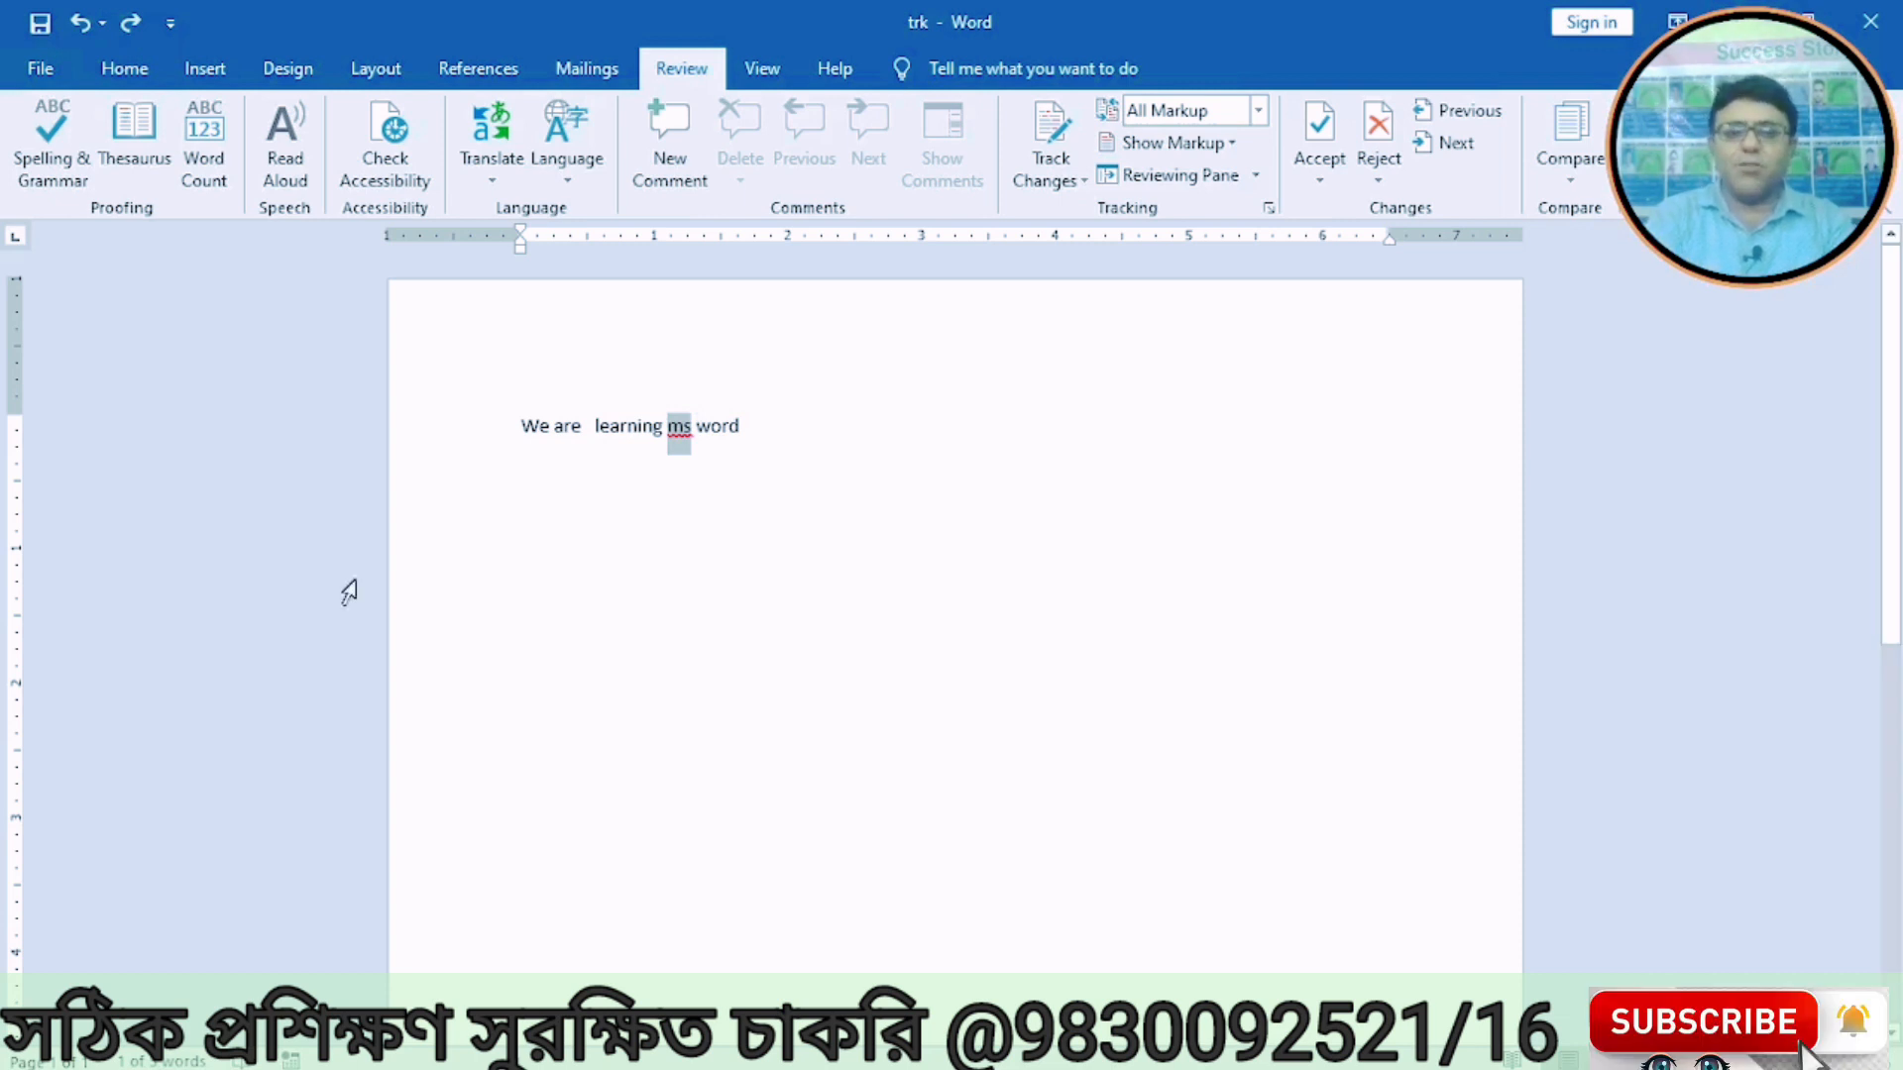
Step: Save the corrected trk document and clear the text selection
left_click(40, 68)
left_click(65, 402)
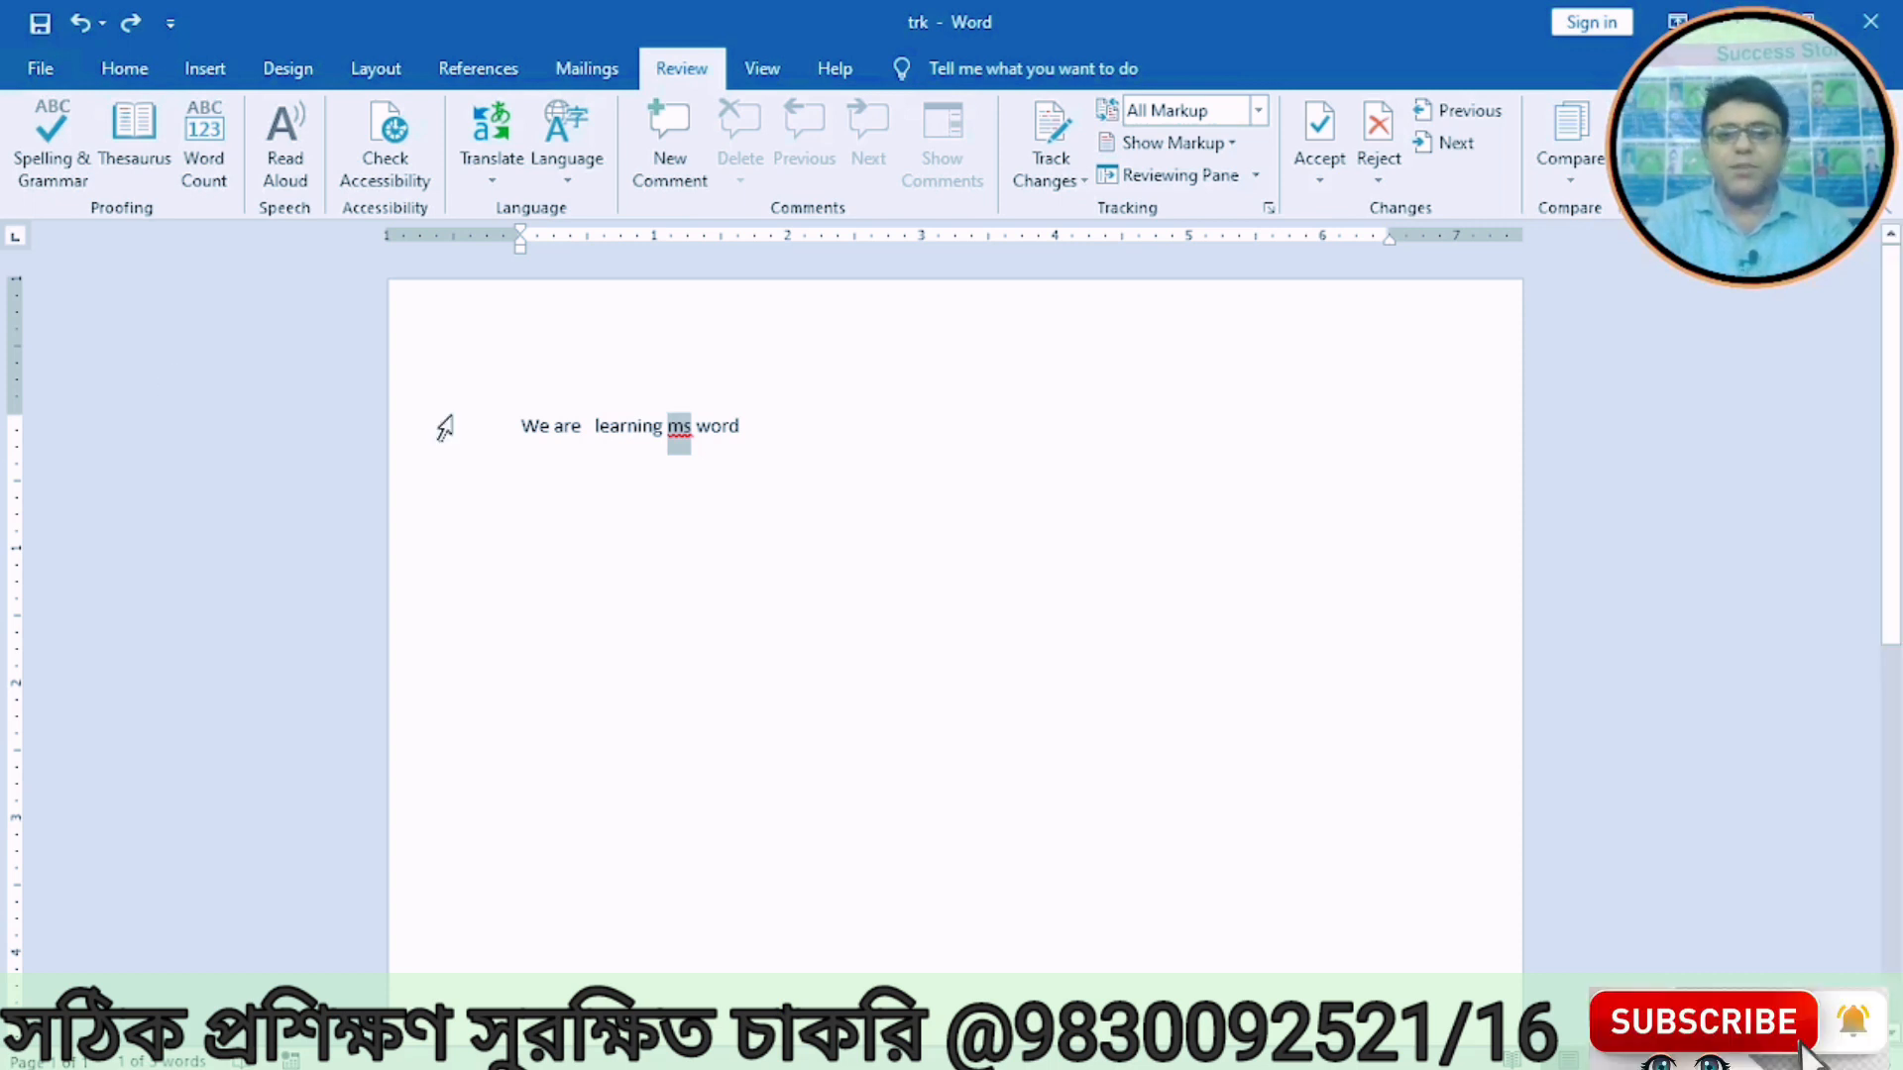
left_click(540, 552)
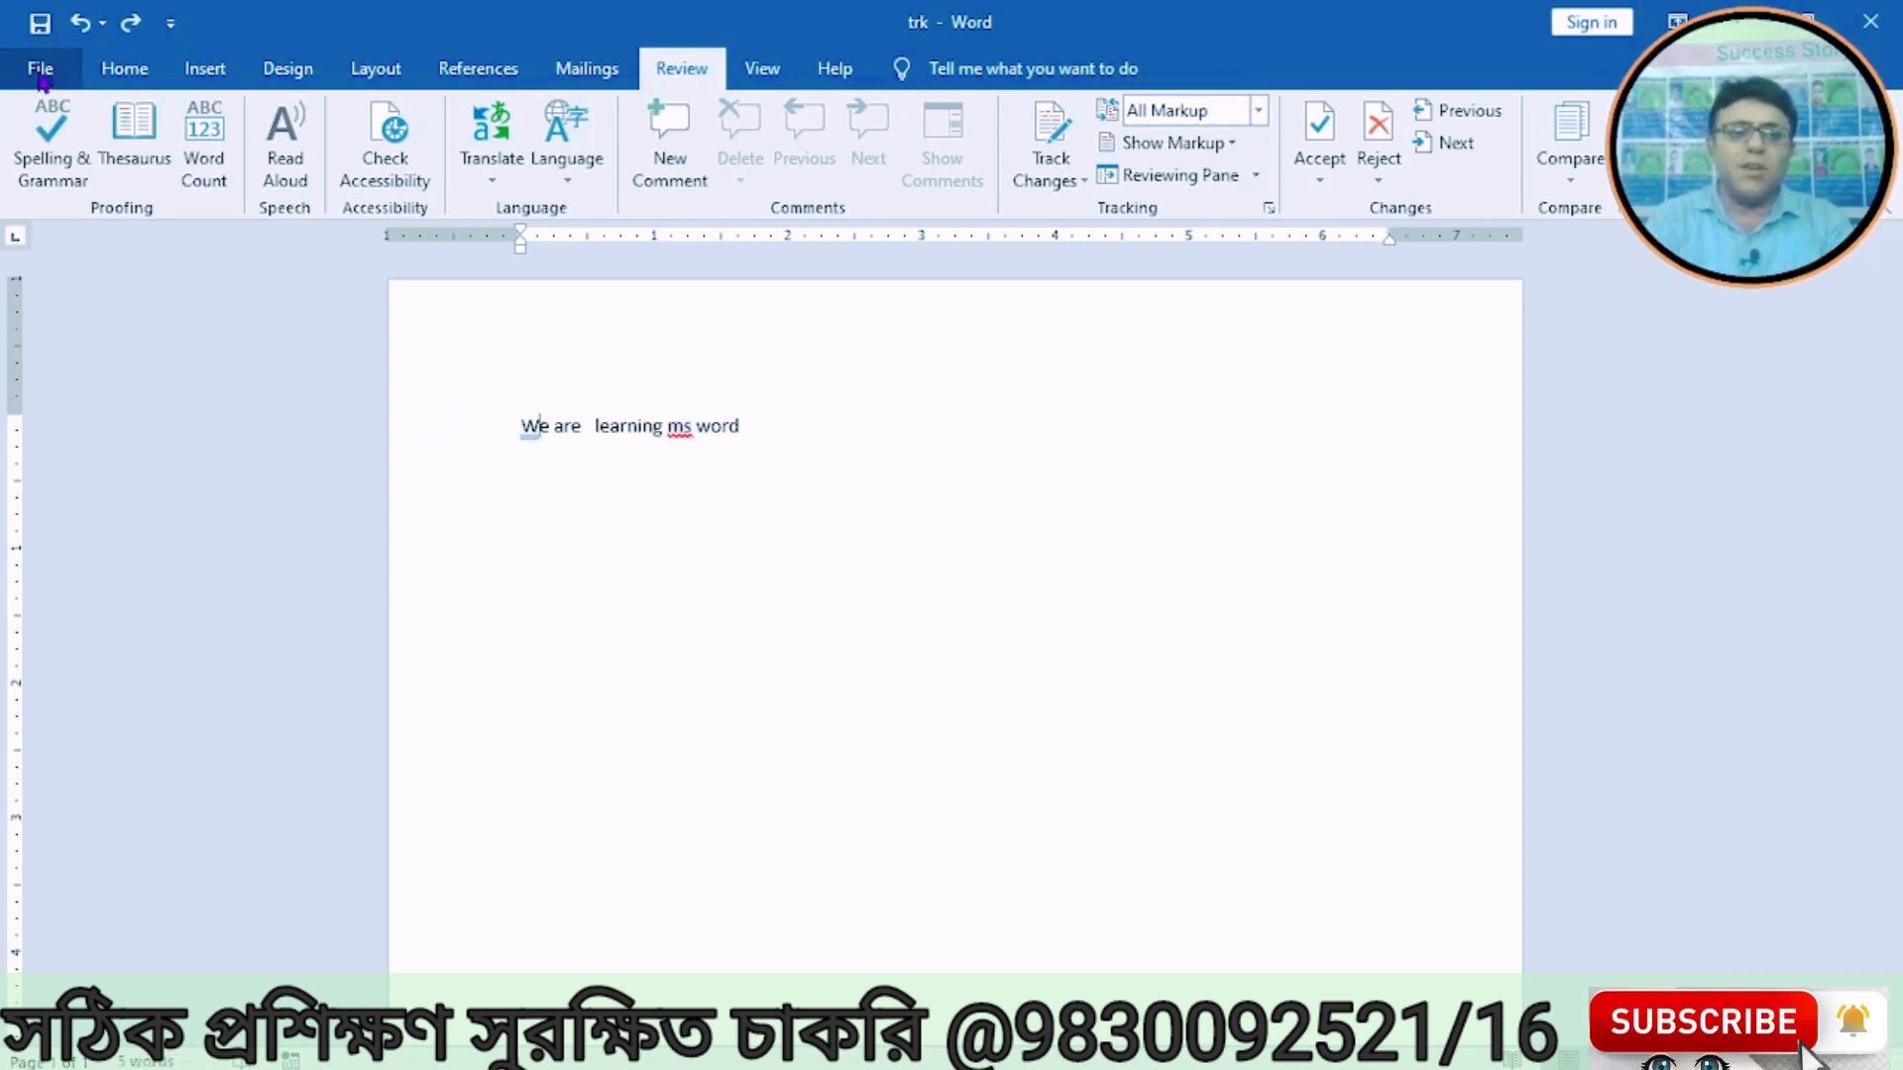
left_click(40, 69)
left_click(60, 203)
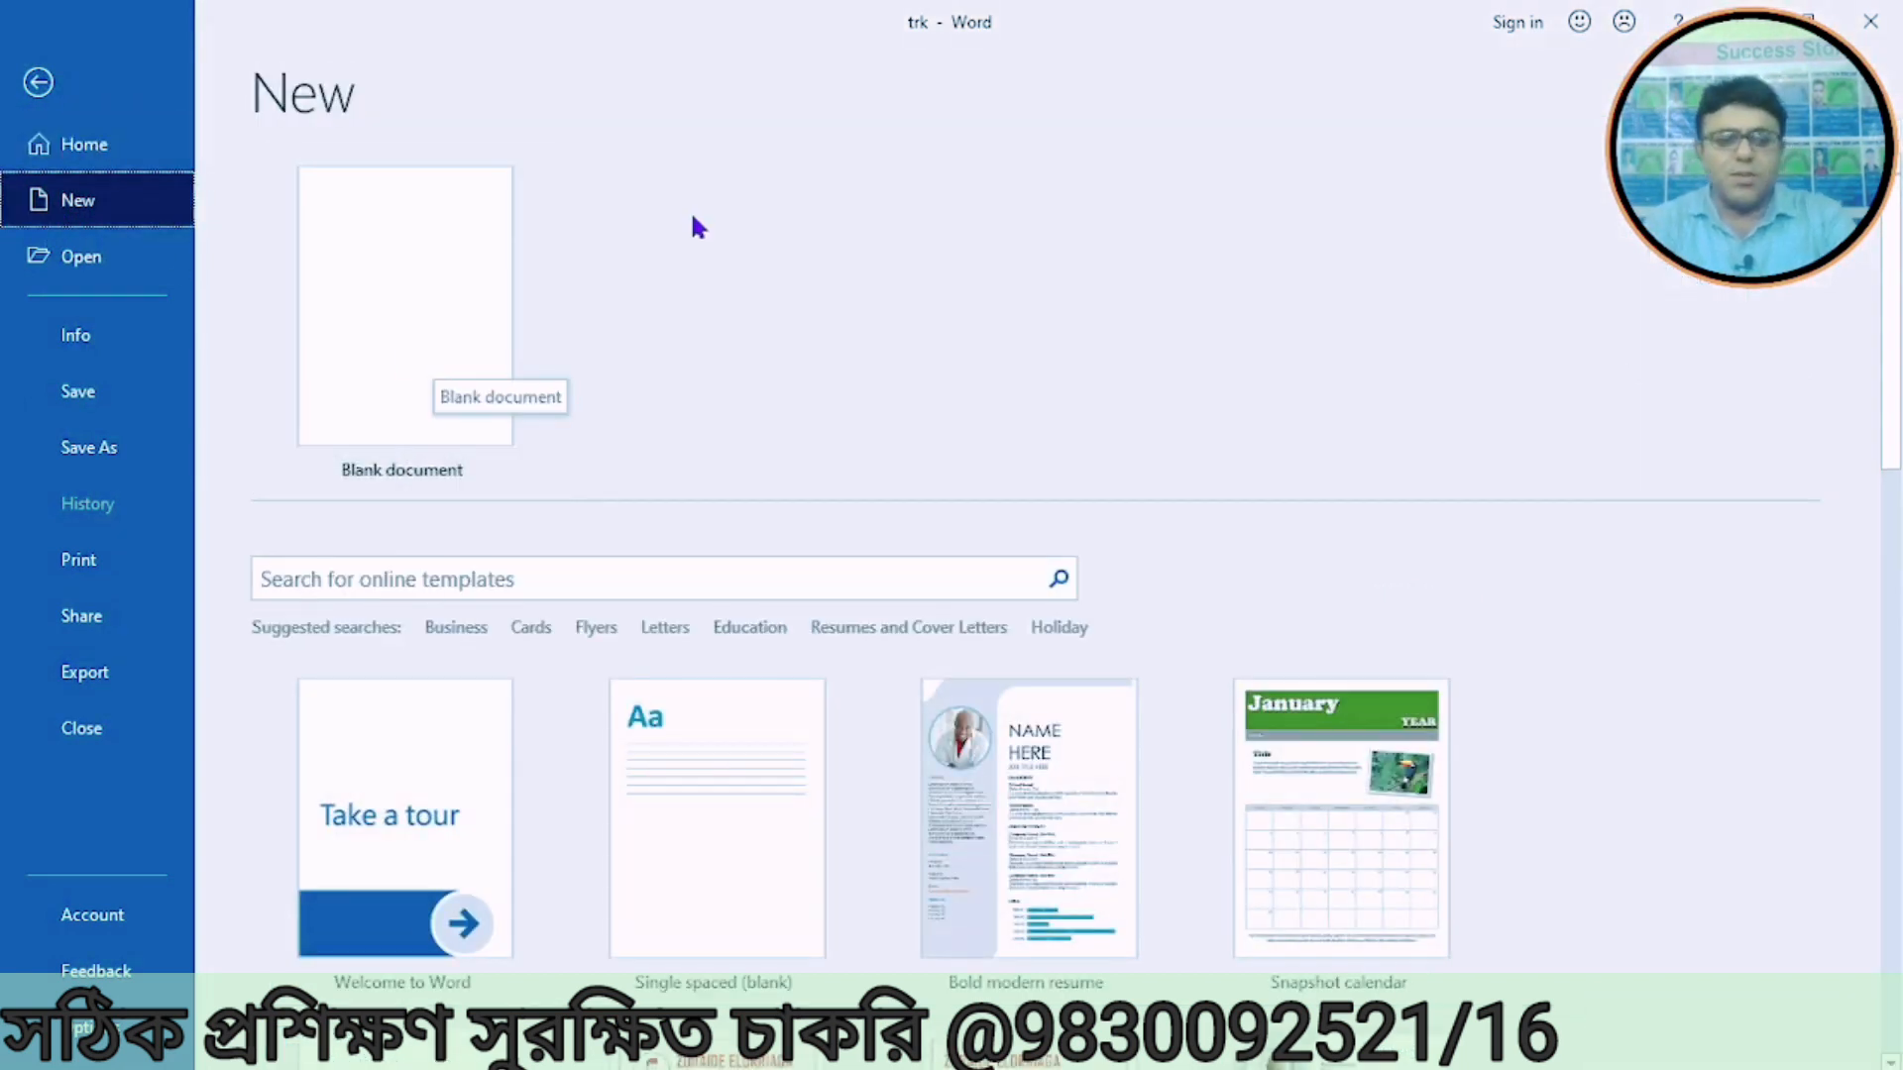
key("Escape")
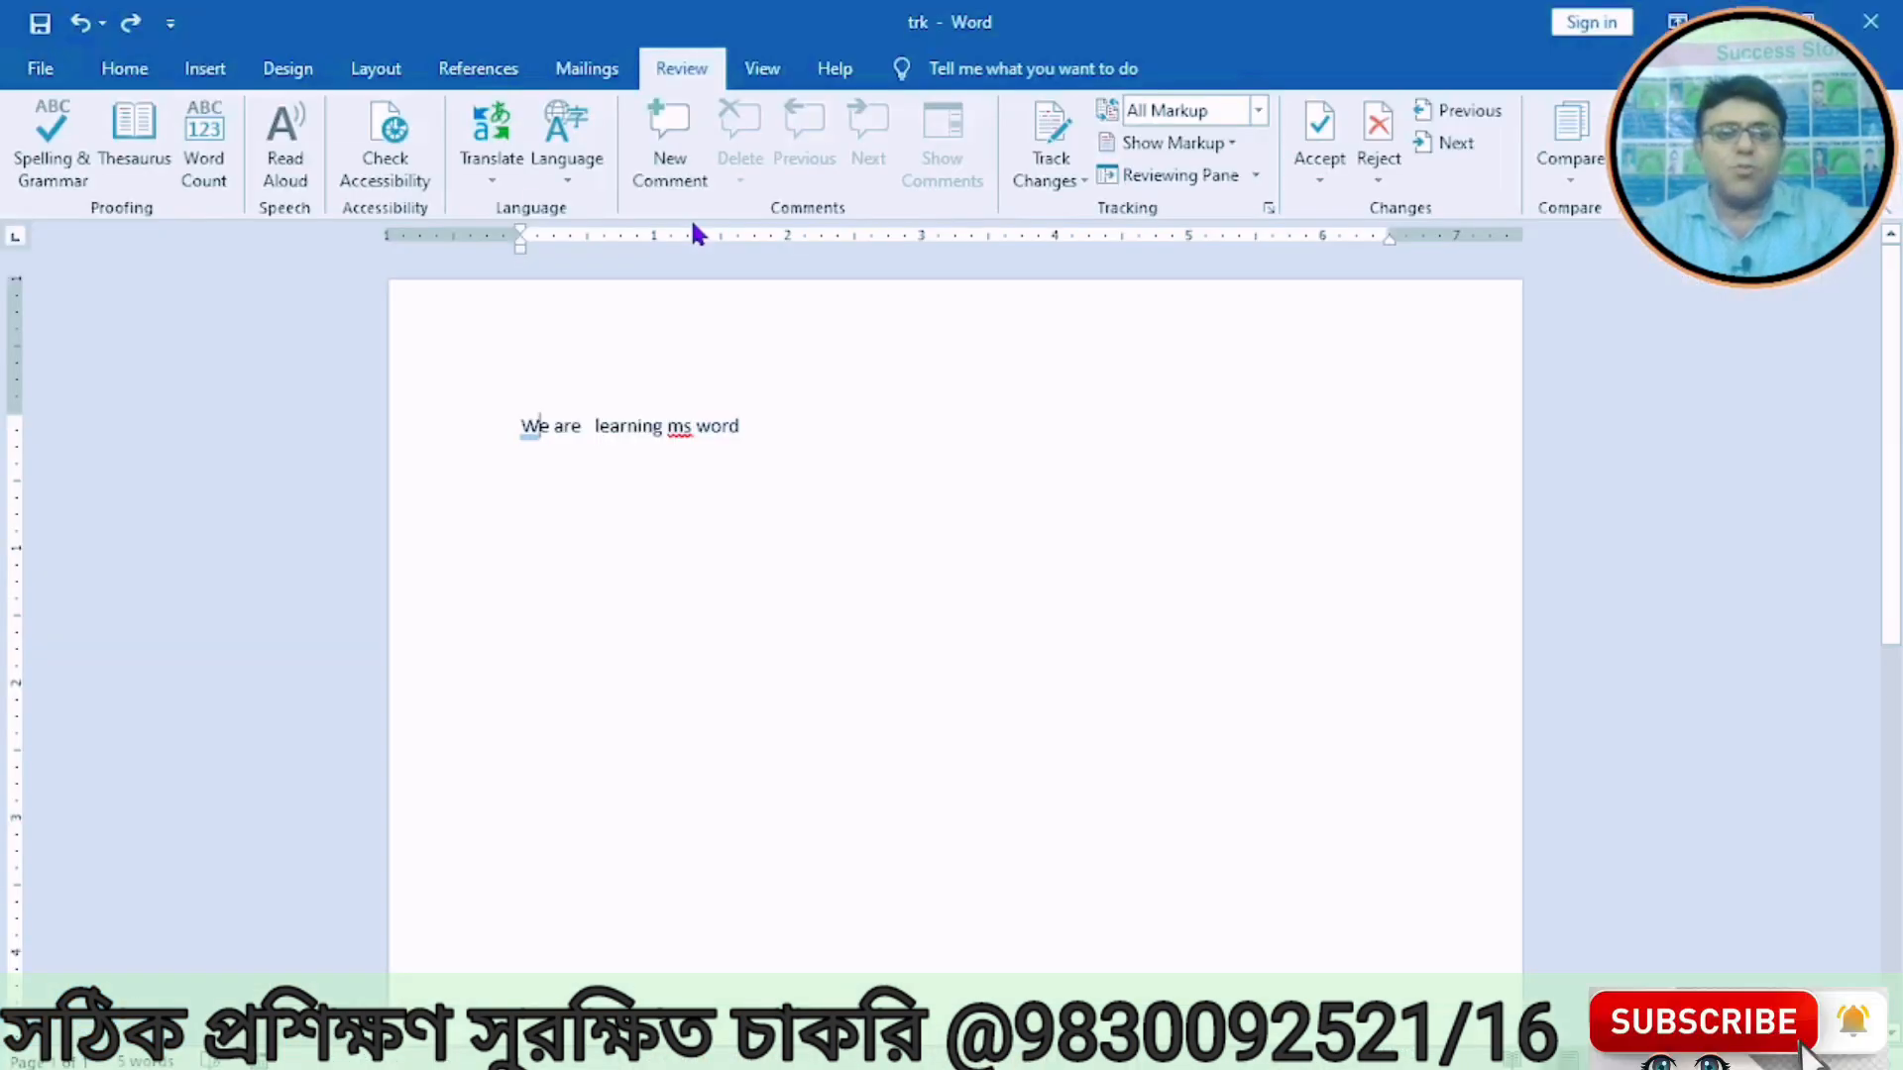
Step: Close the trk document and the remaining empty Document8
left_click(42, 68)
left_click(97, 731)
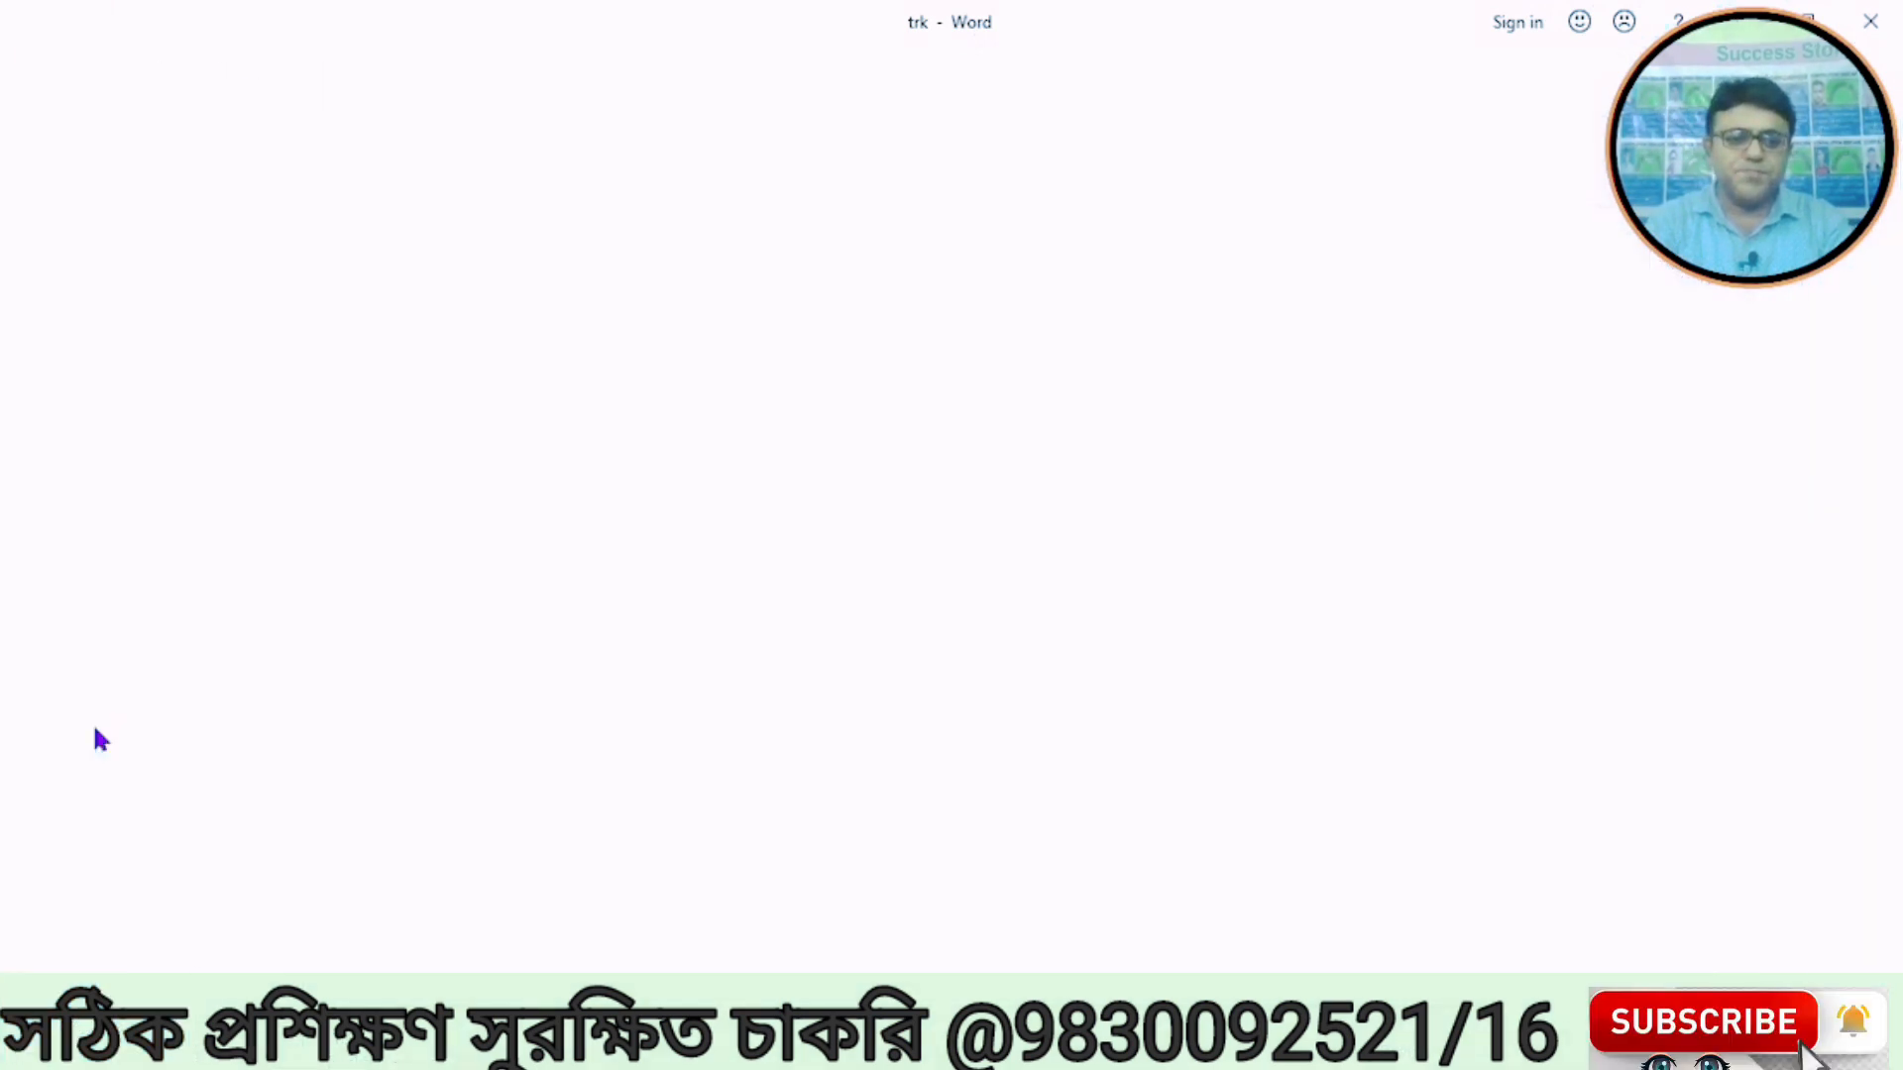
left_click(38, 79)
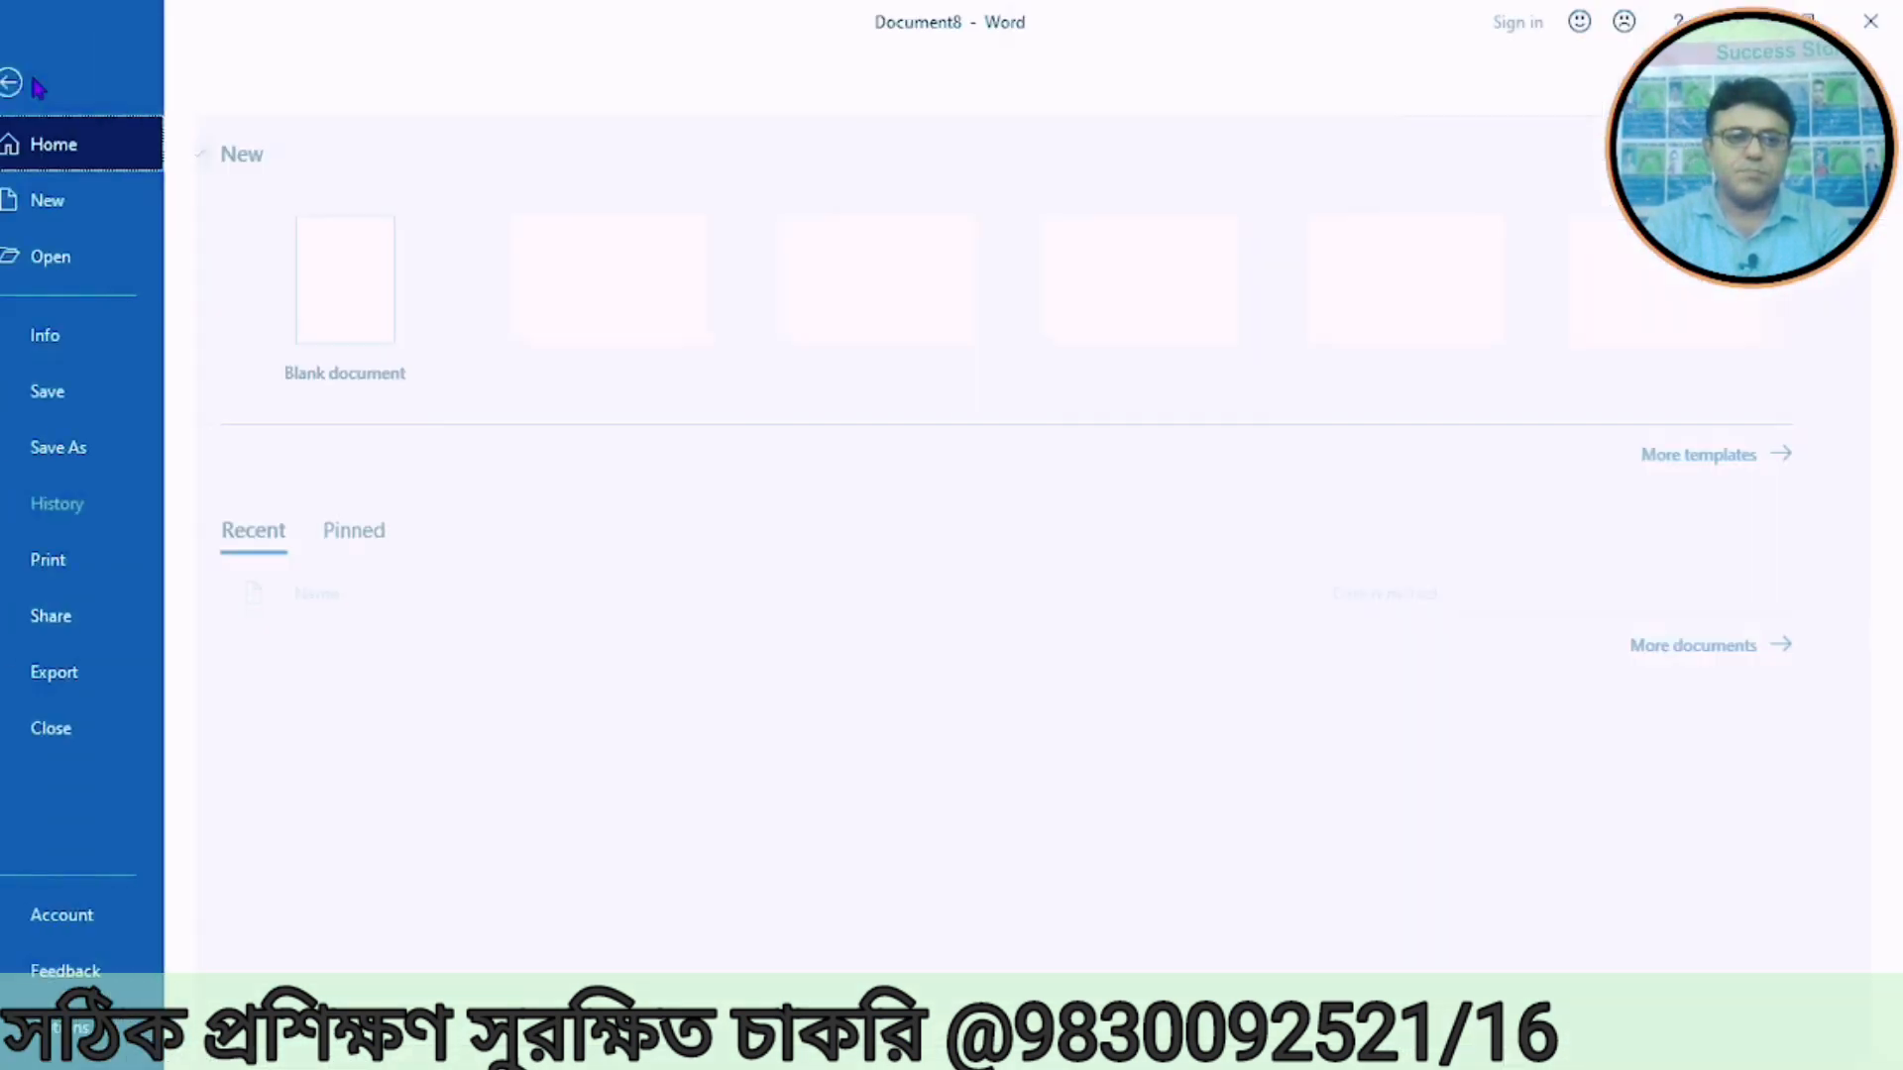
left_click(81, 735)
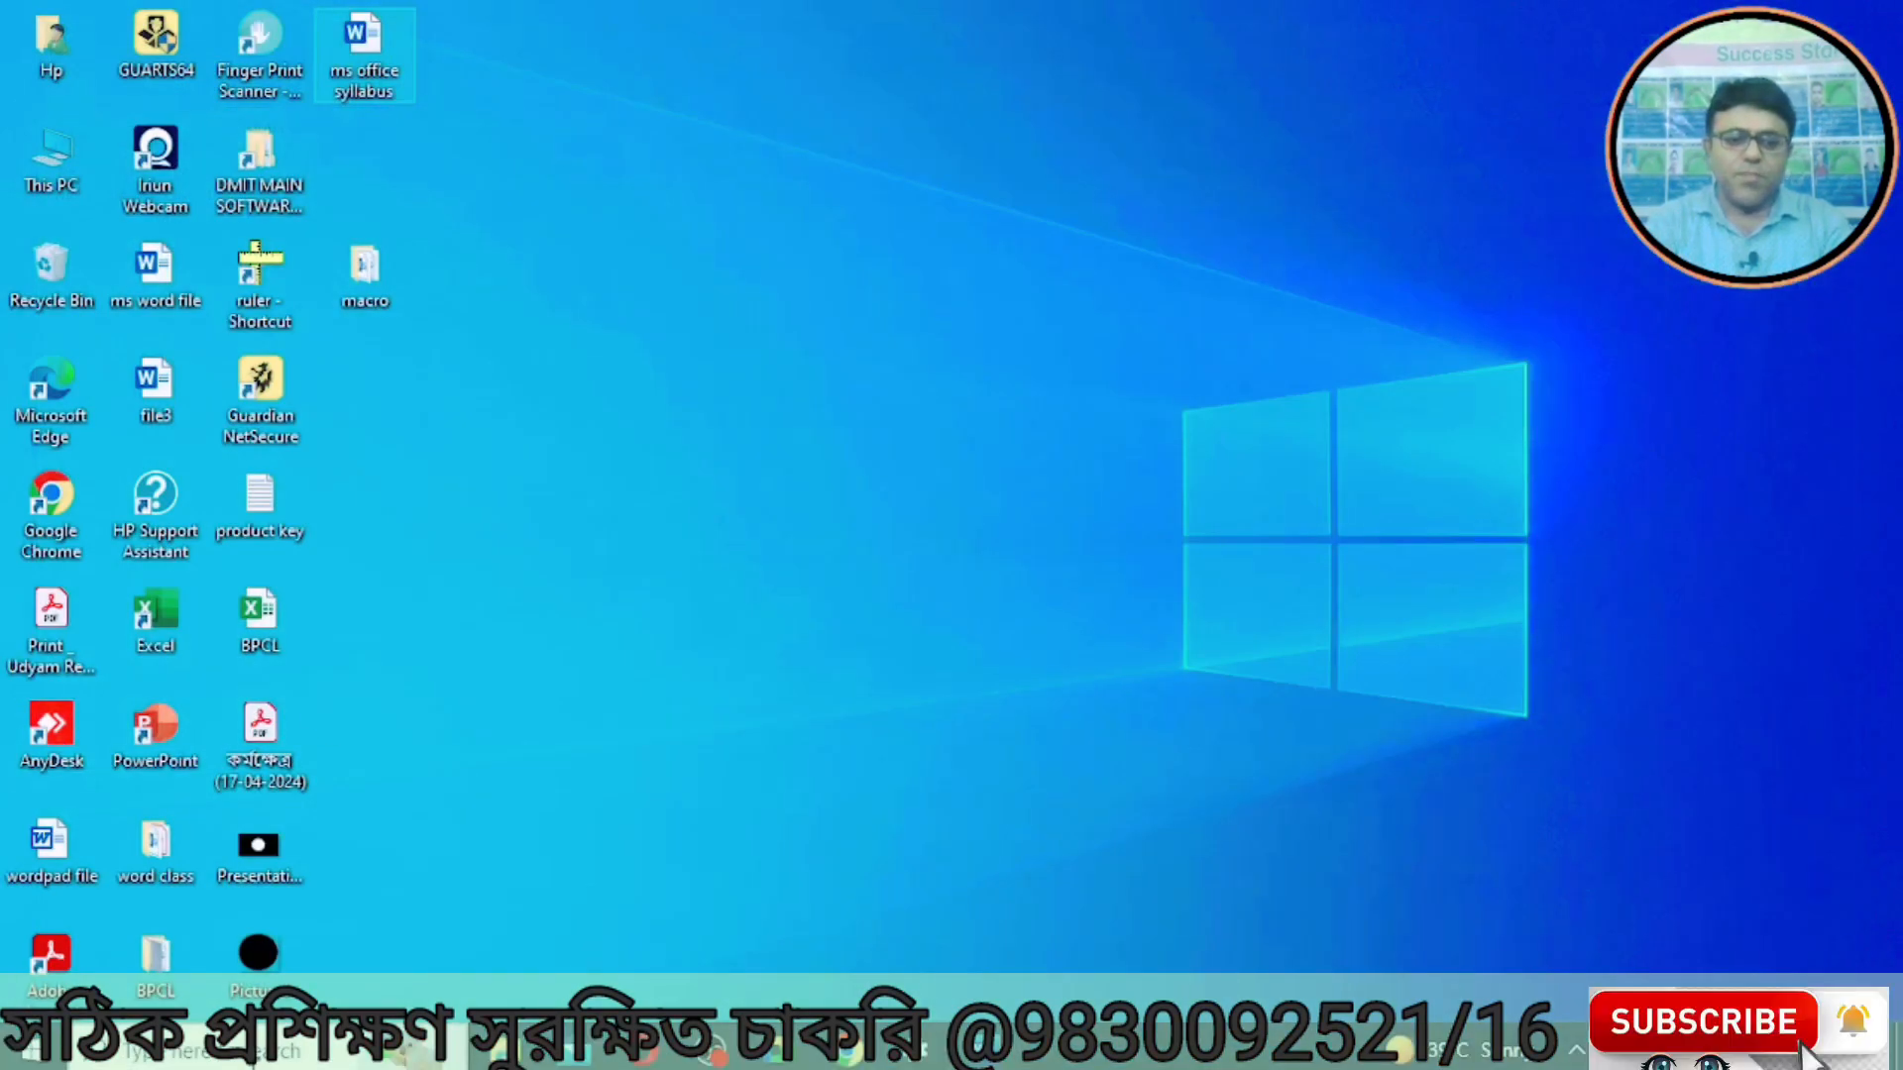
Step: Find Word by searching Windows for "word", start it, and close the duplicate start window
left_click(184, 1048)
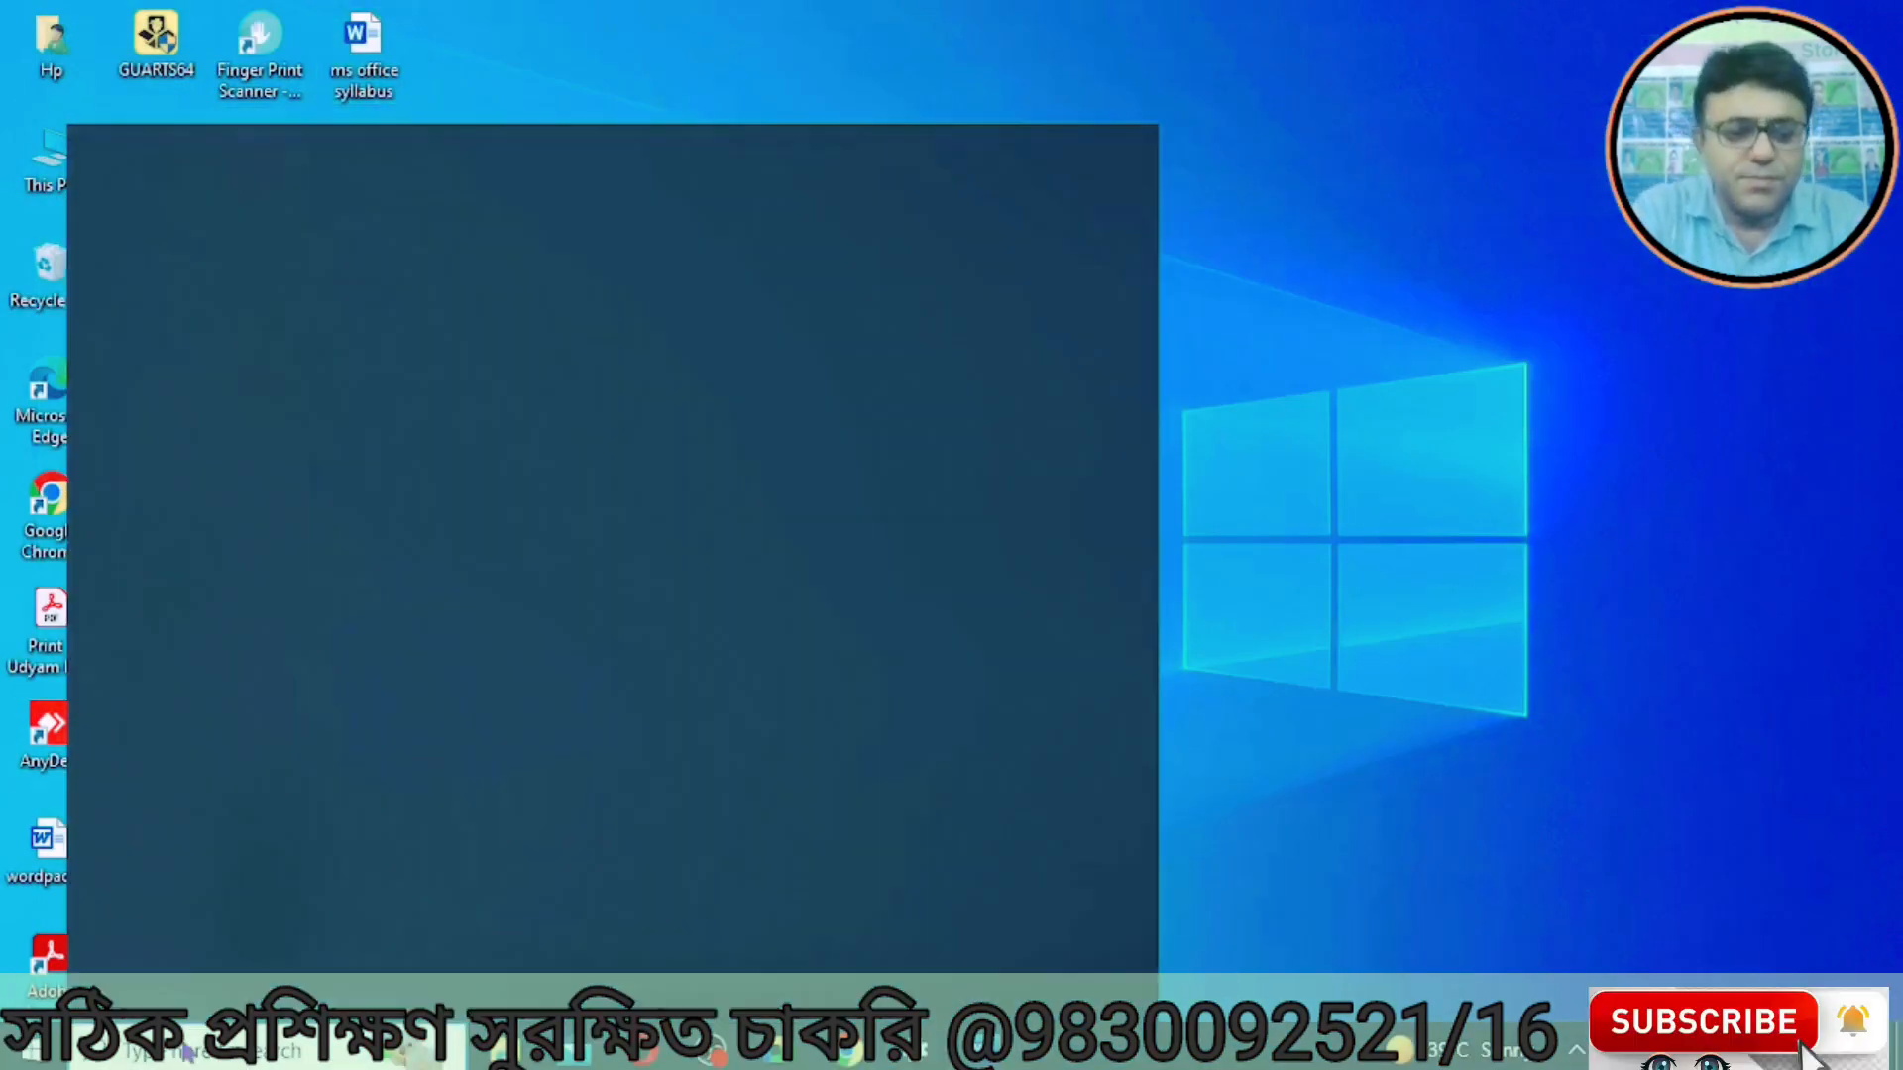
type("word")
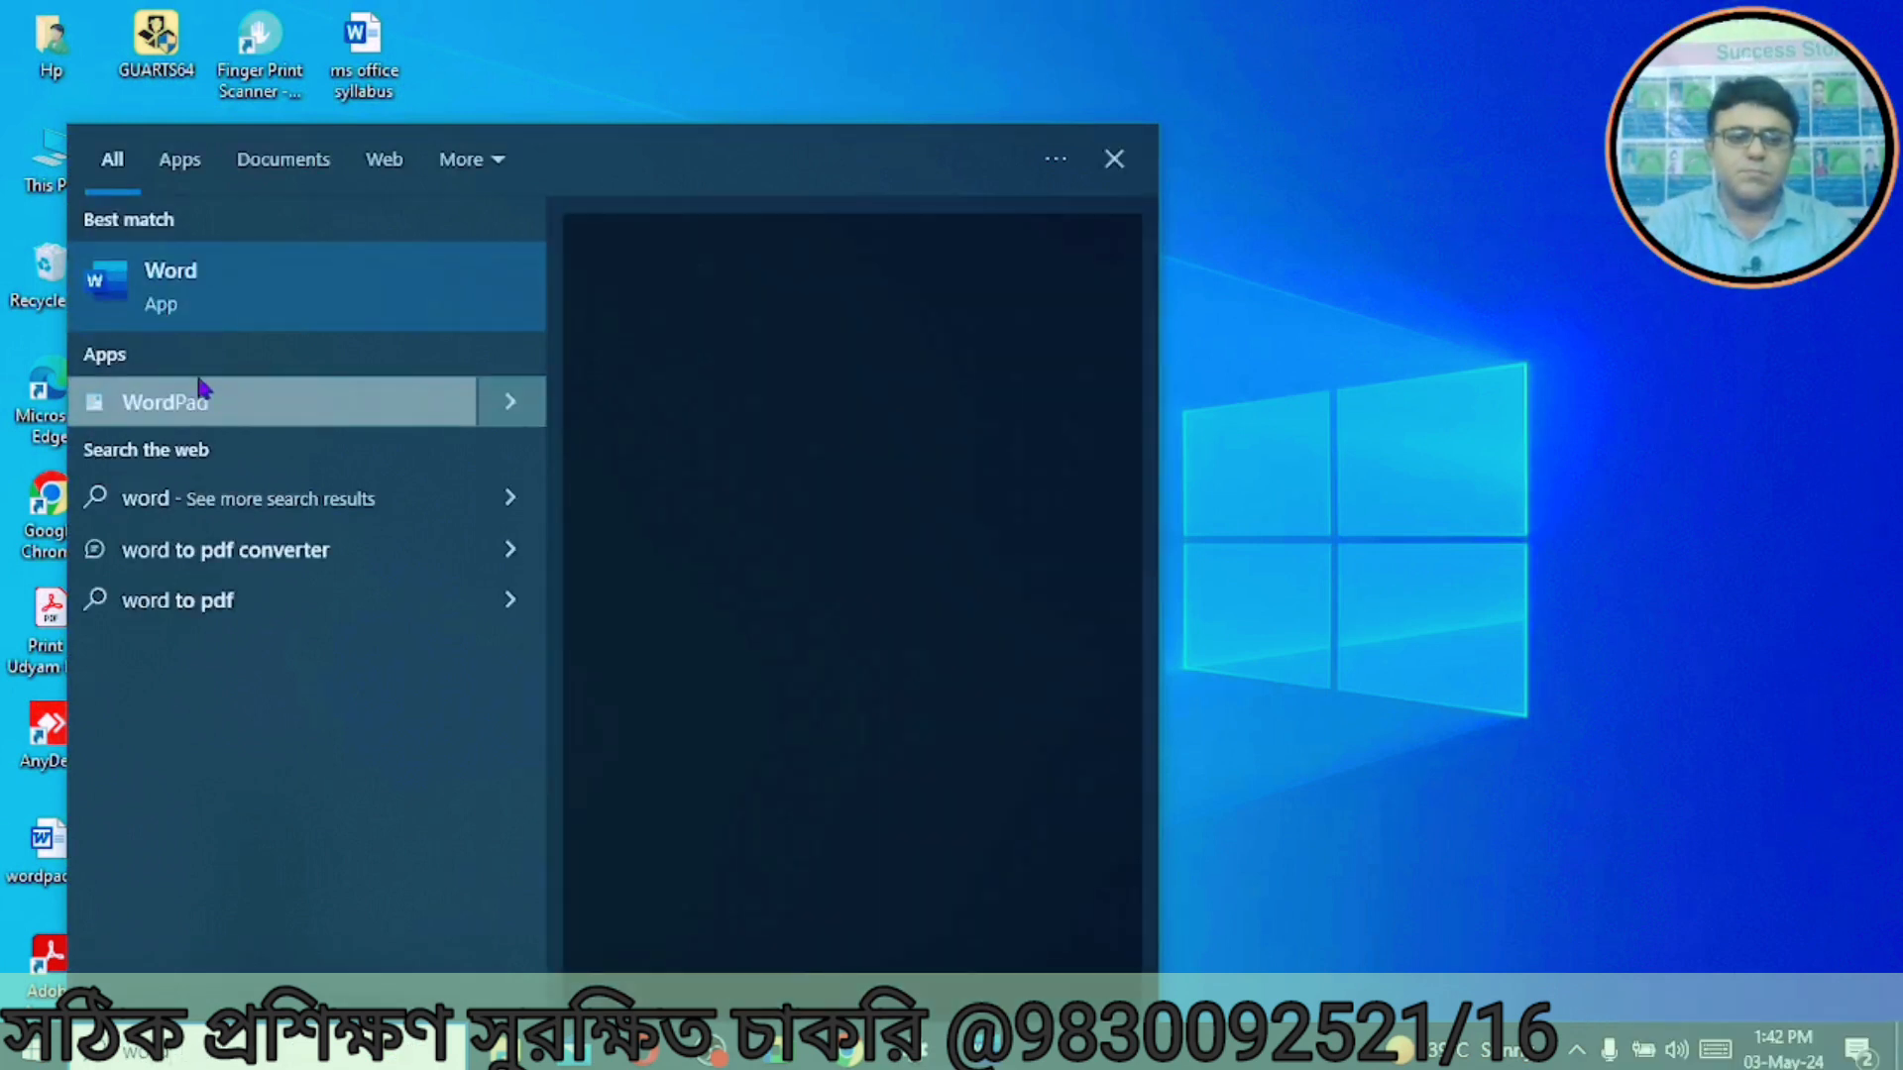
left_click(187, 288)
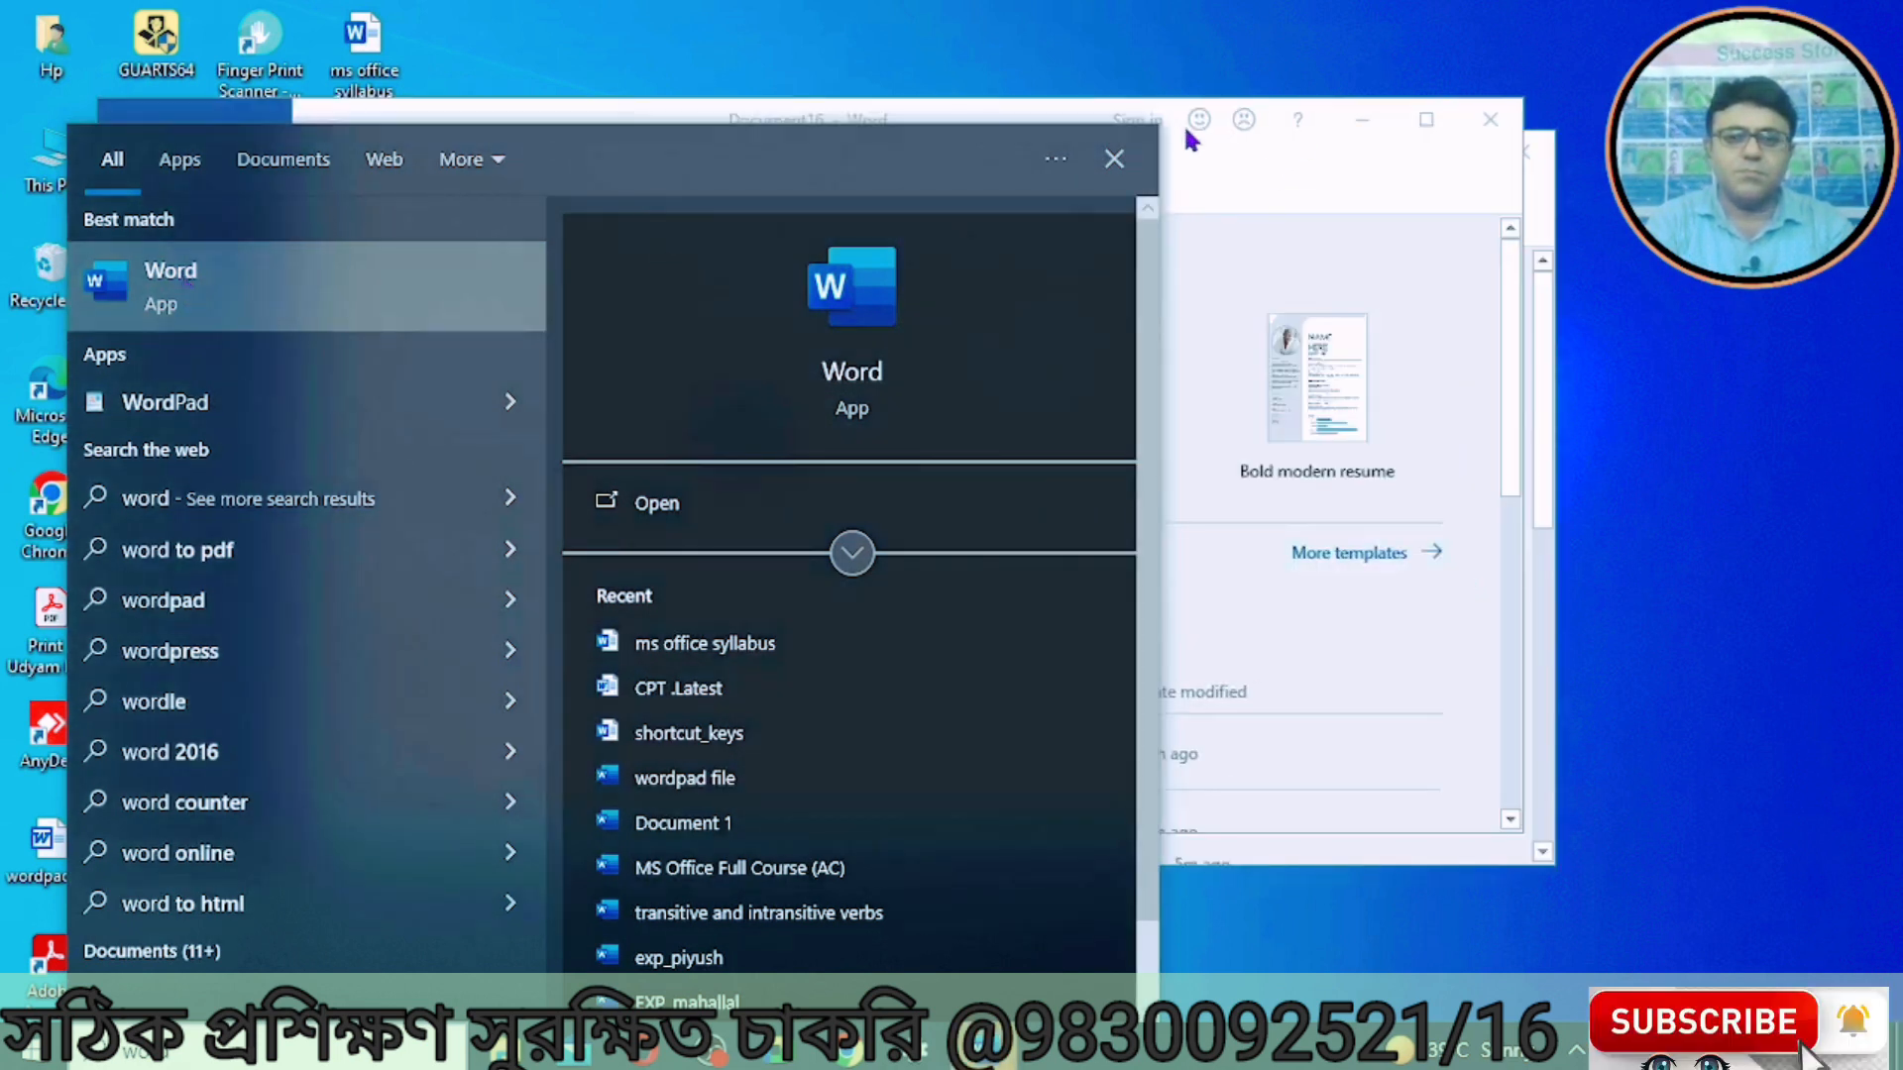
left_click(1324, 264)
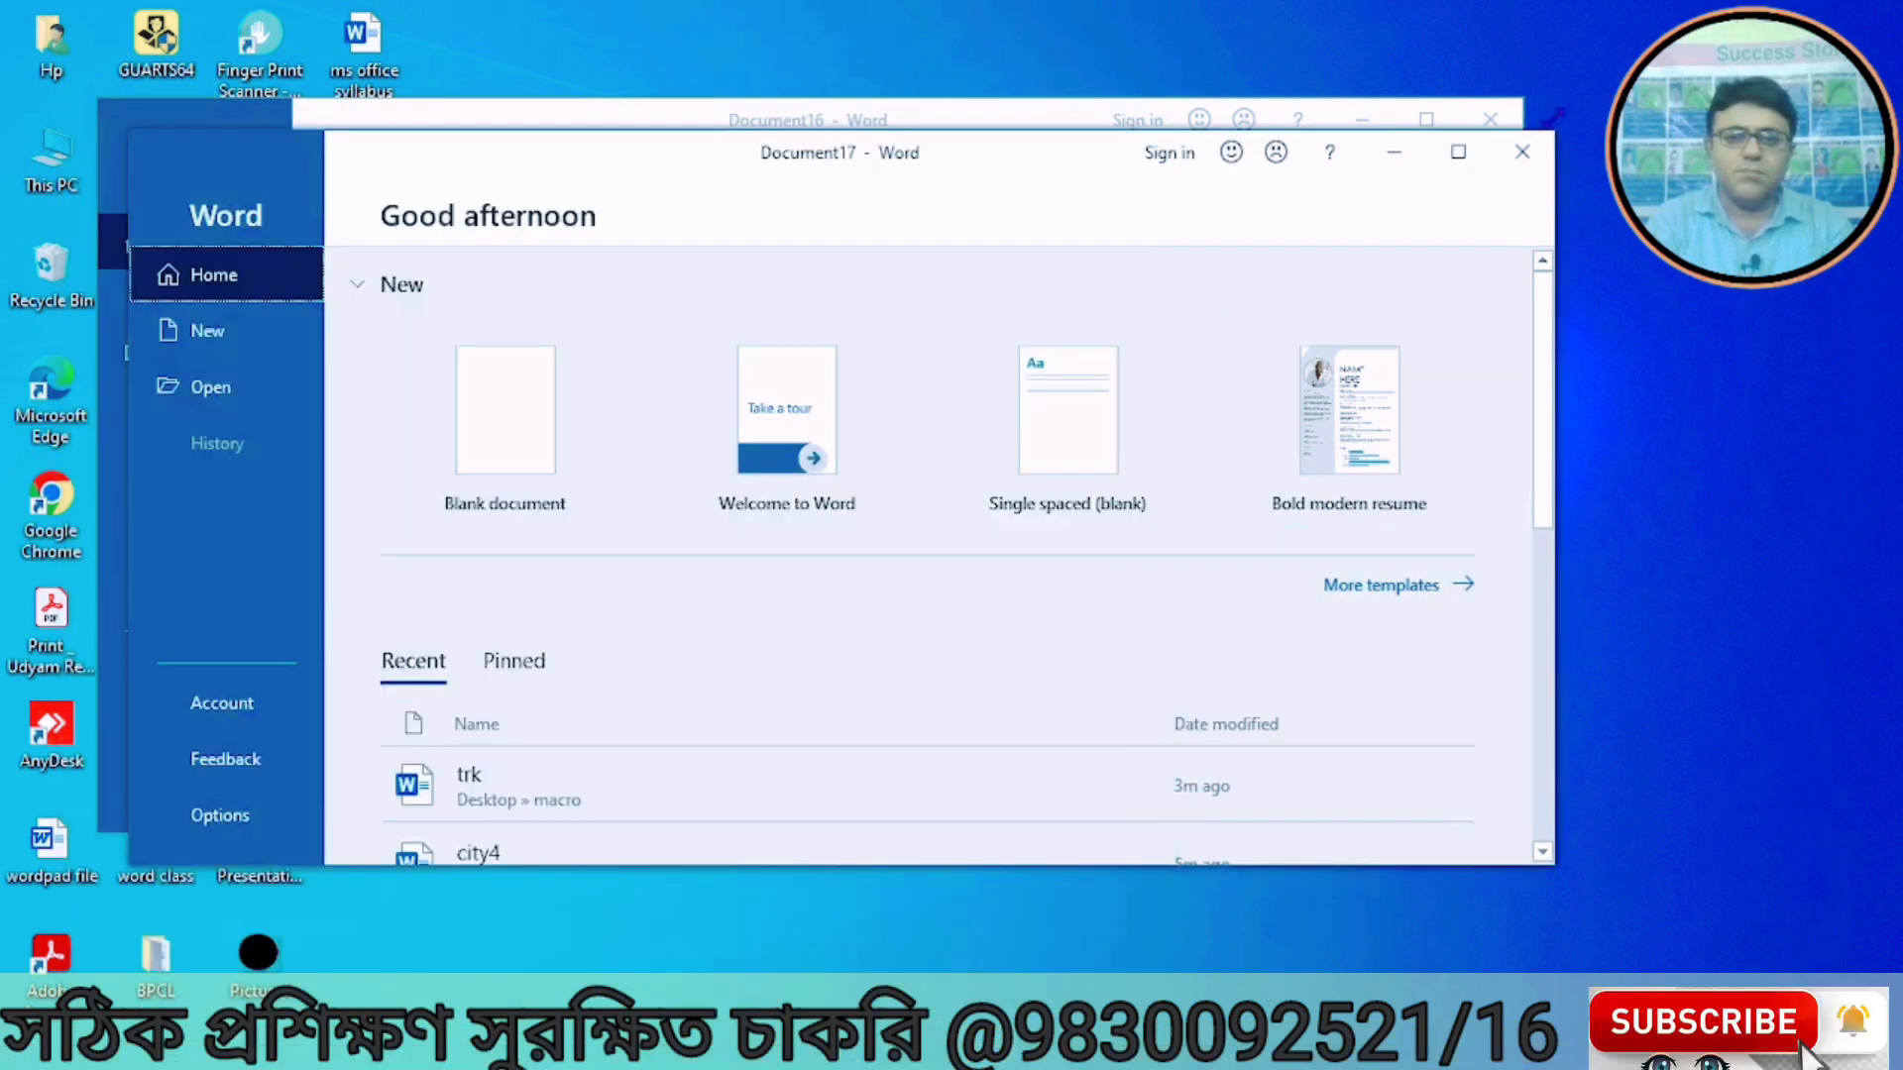
left_click(1526, 164)
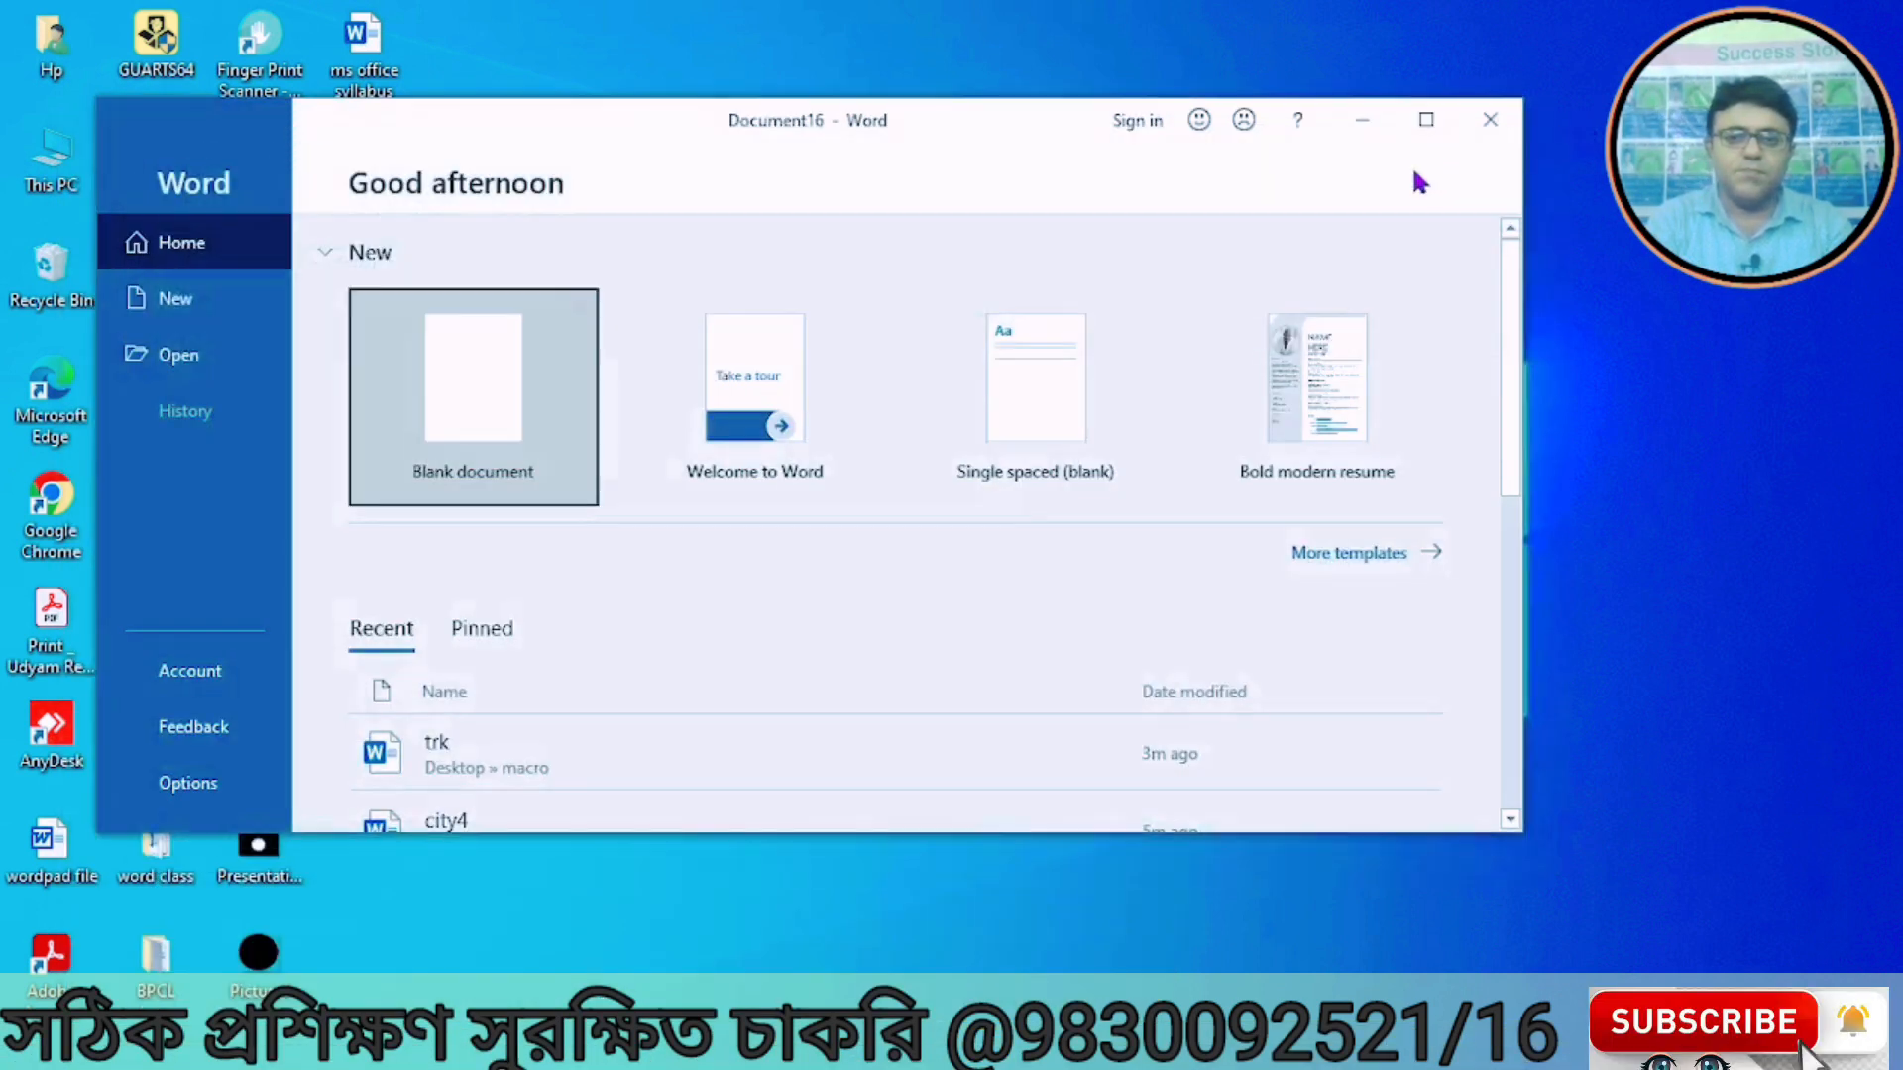
Step: Maximize the start window, create a blank document and enter the text "we is learning ms word.it"
left_click(1427, 123)
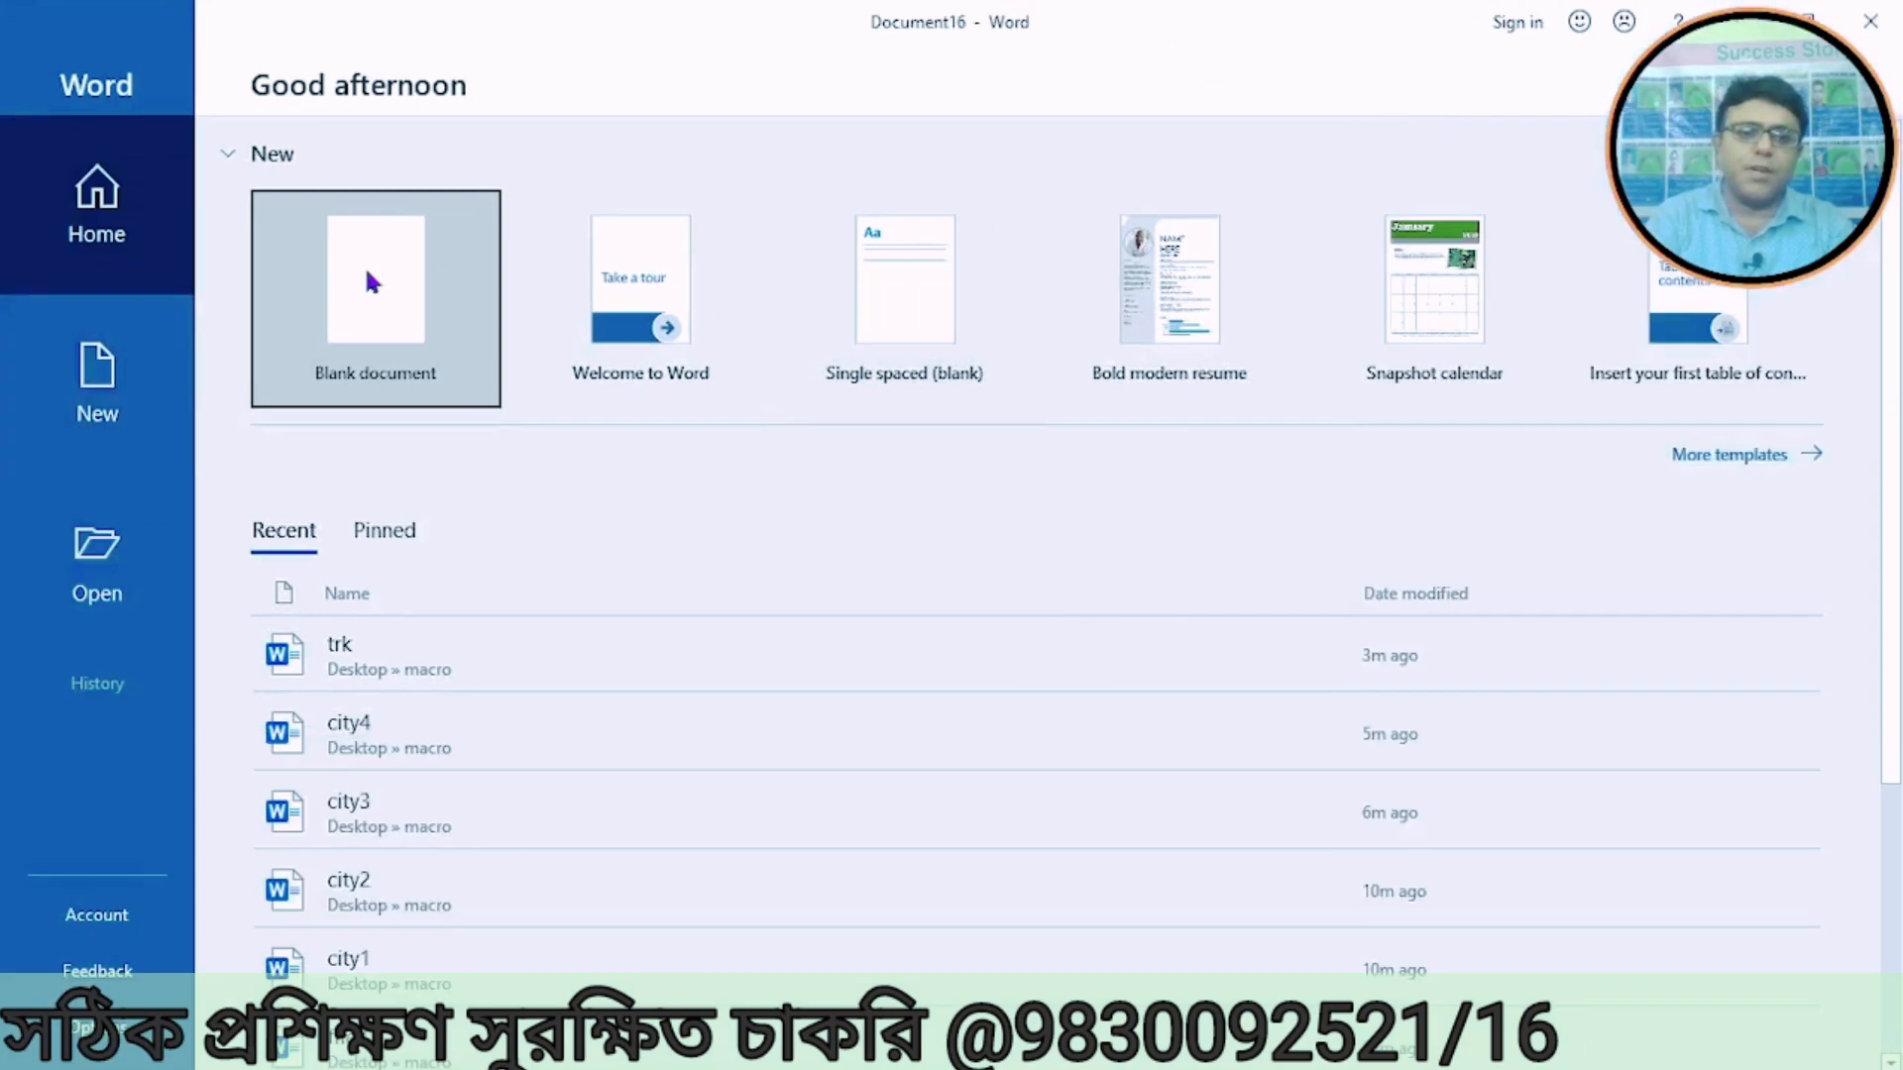
left_click(348, 288)
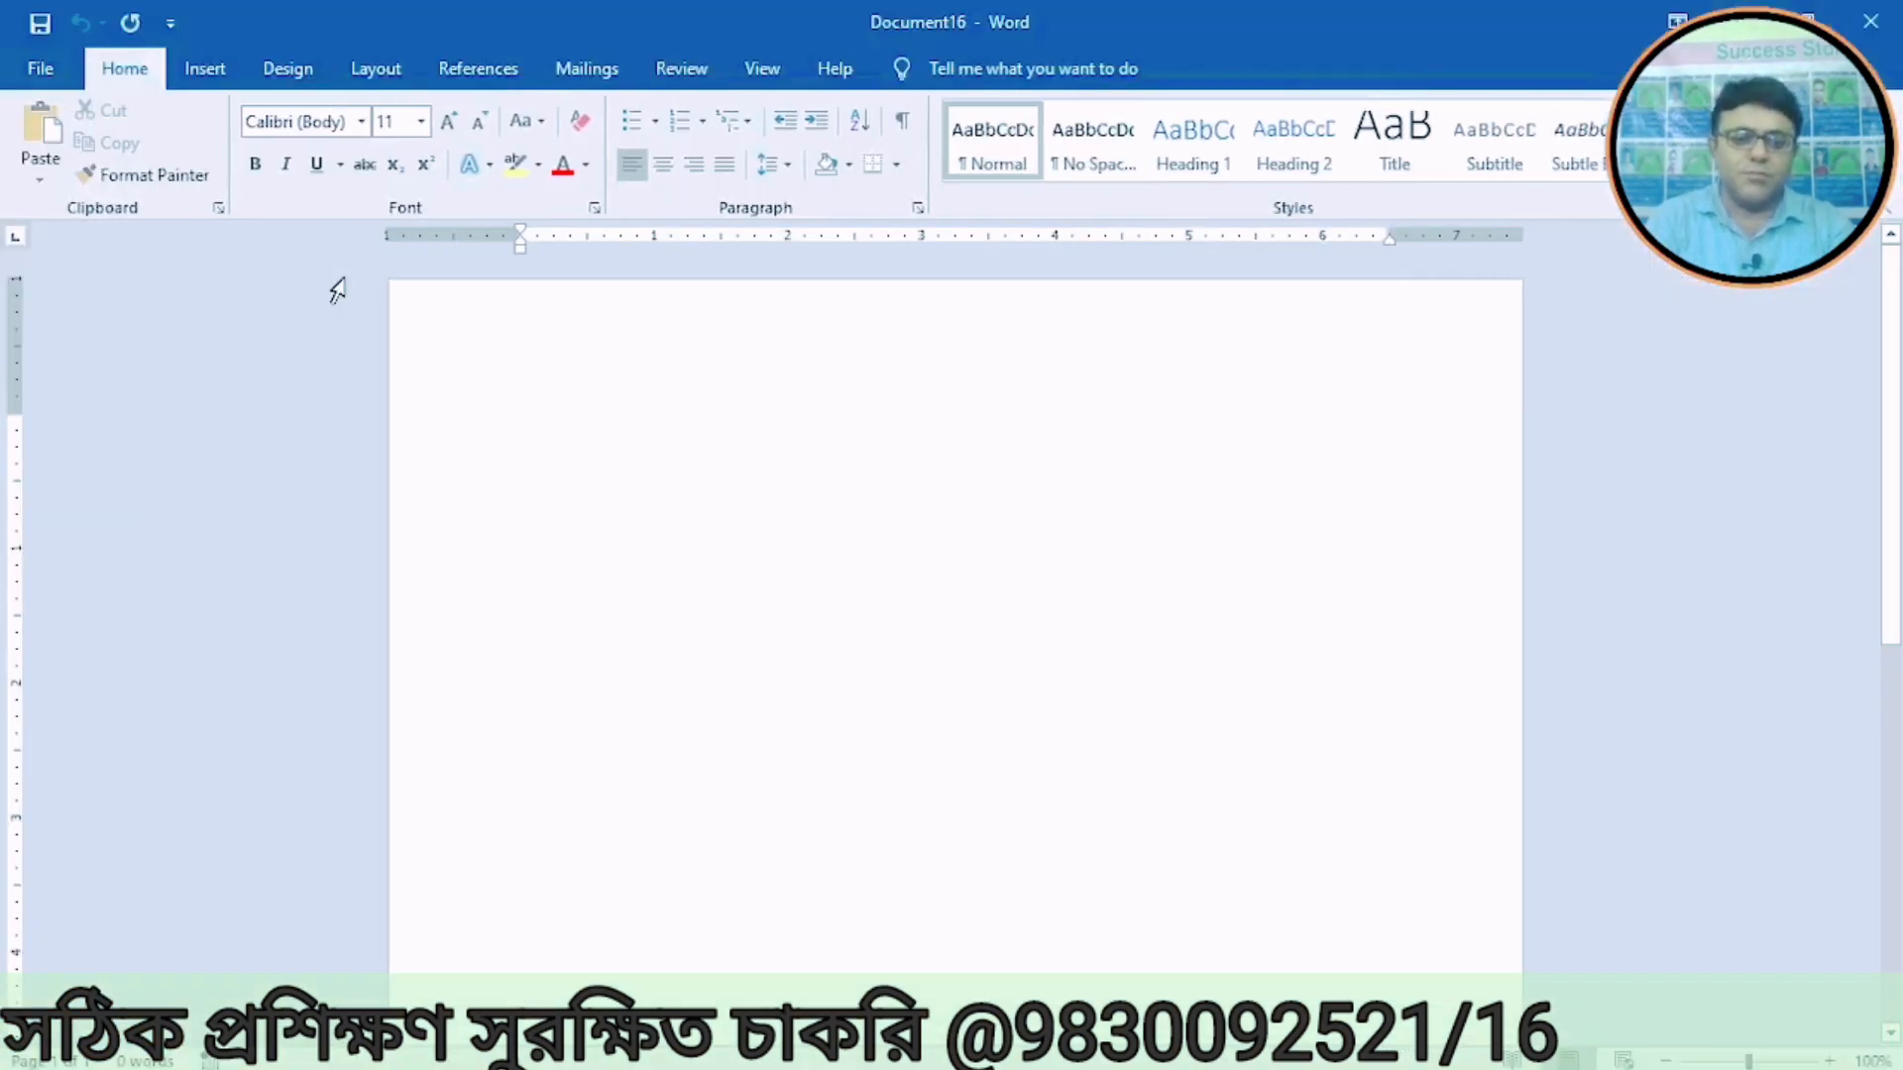
type("We")
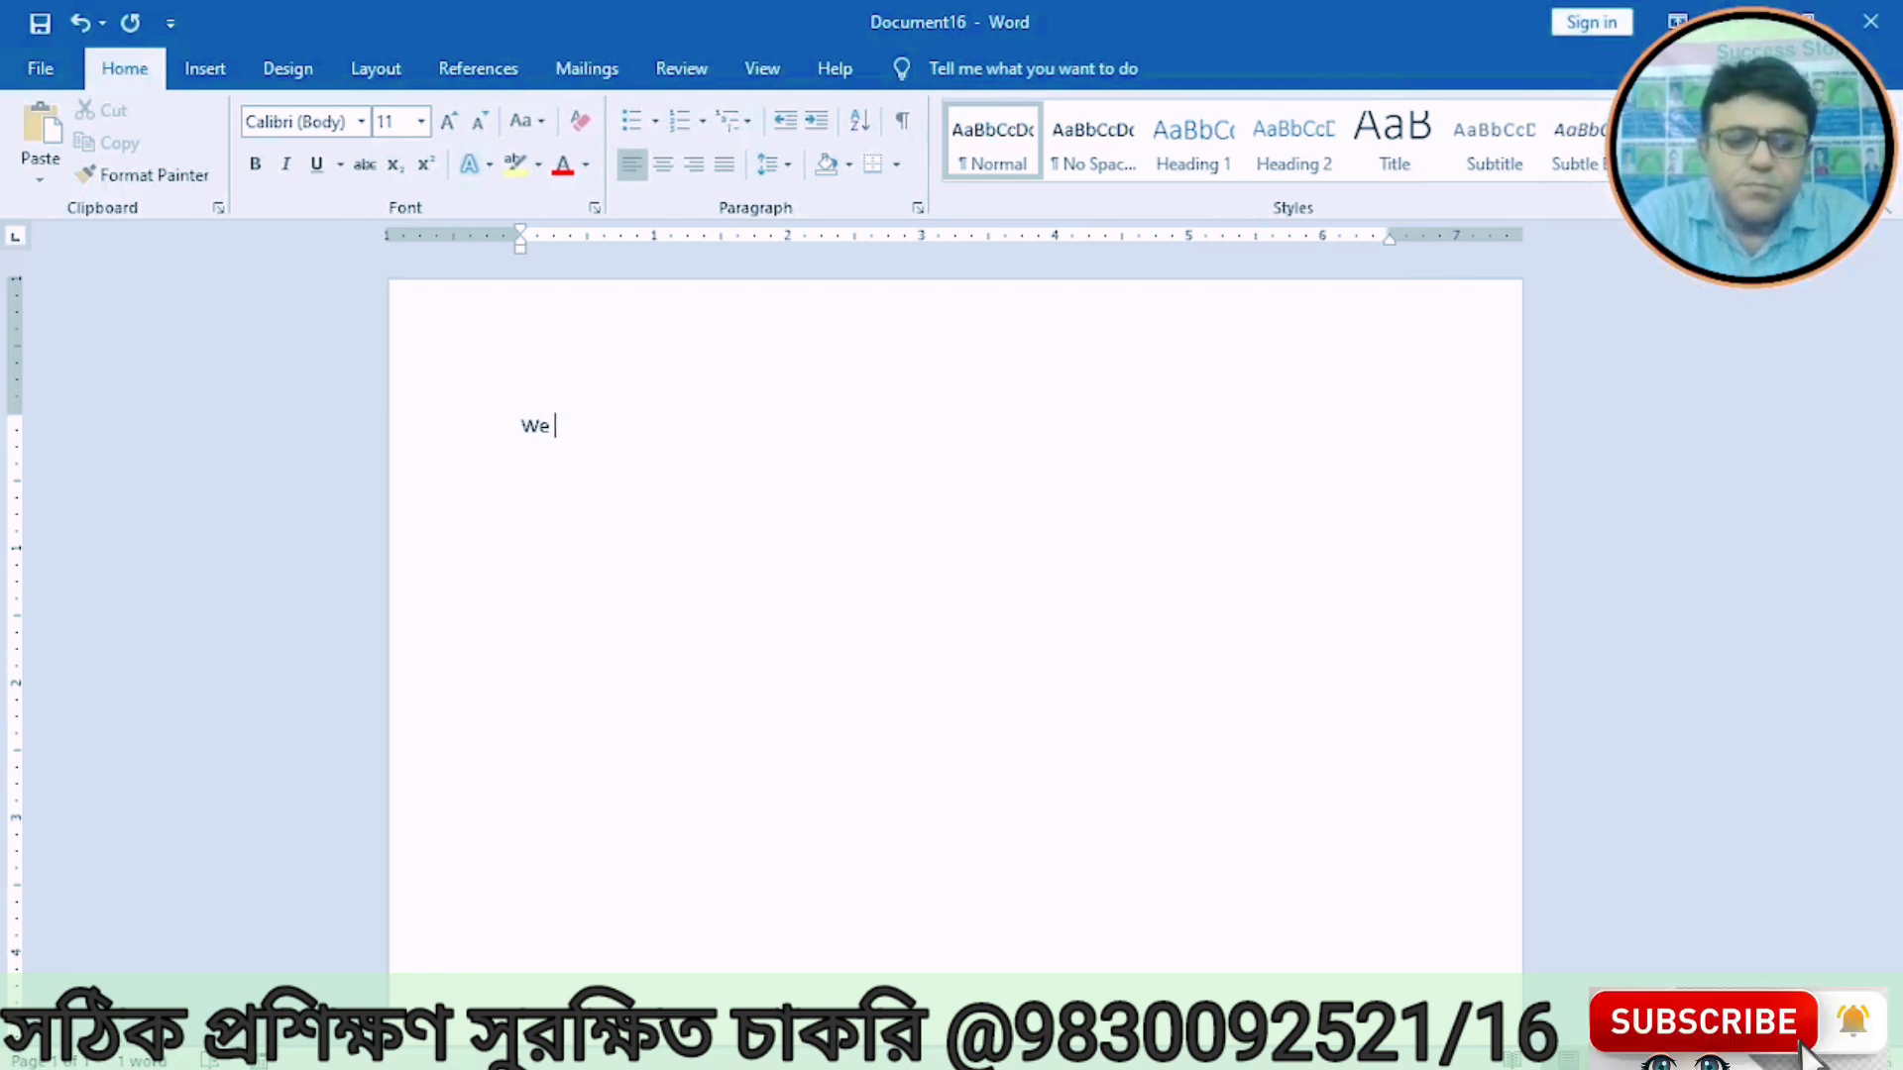
key("BackSpace")
key("BackSpace")
key("BackSpace")
type("we is lea")
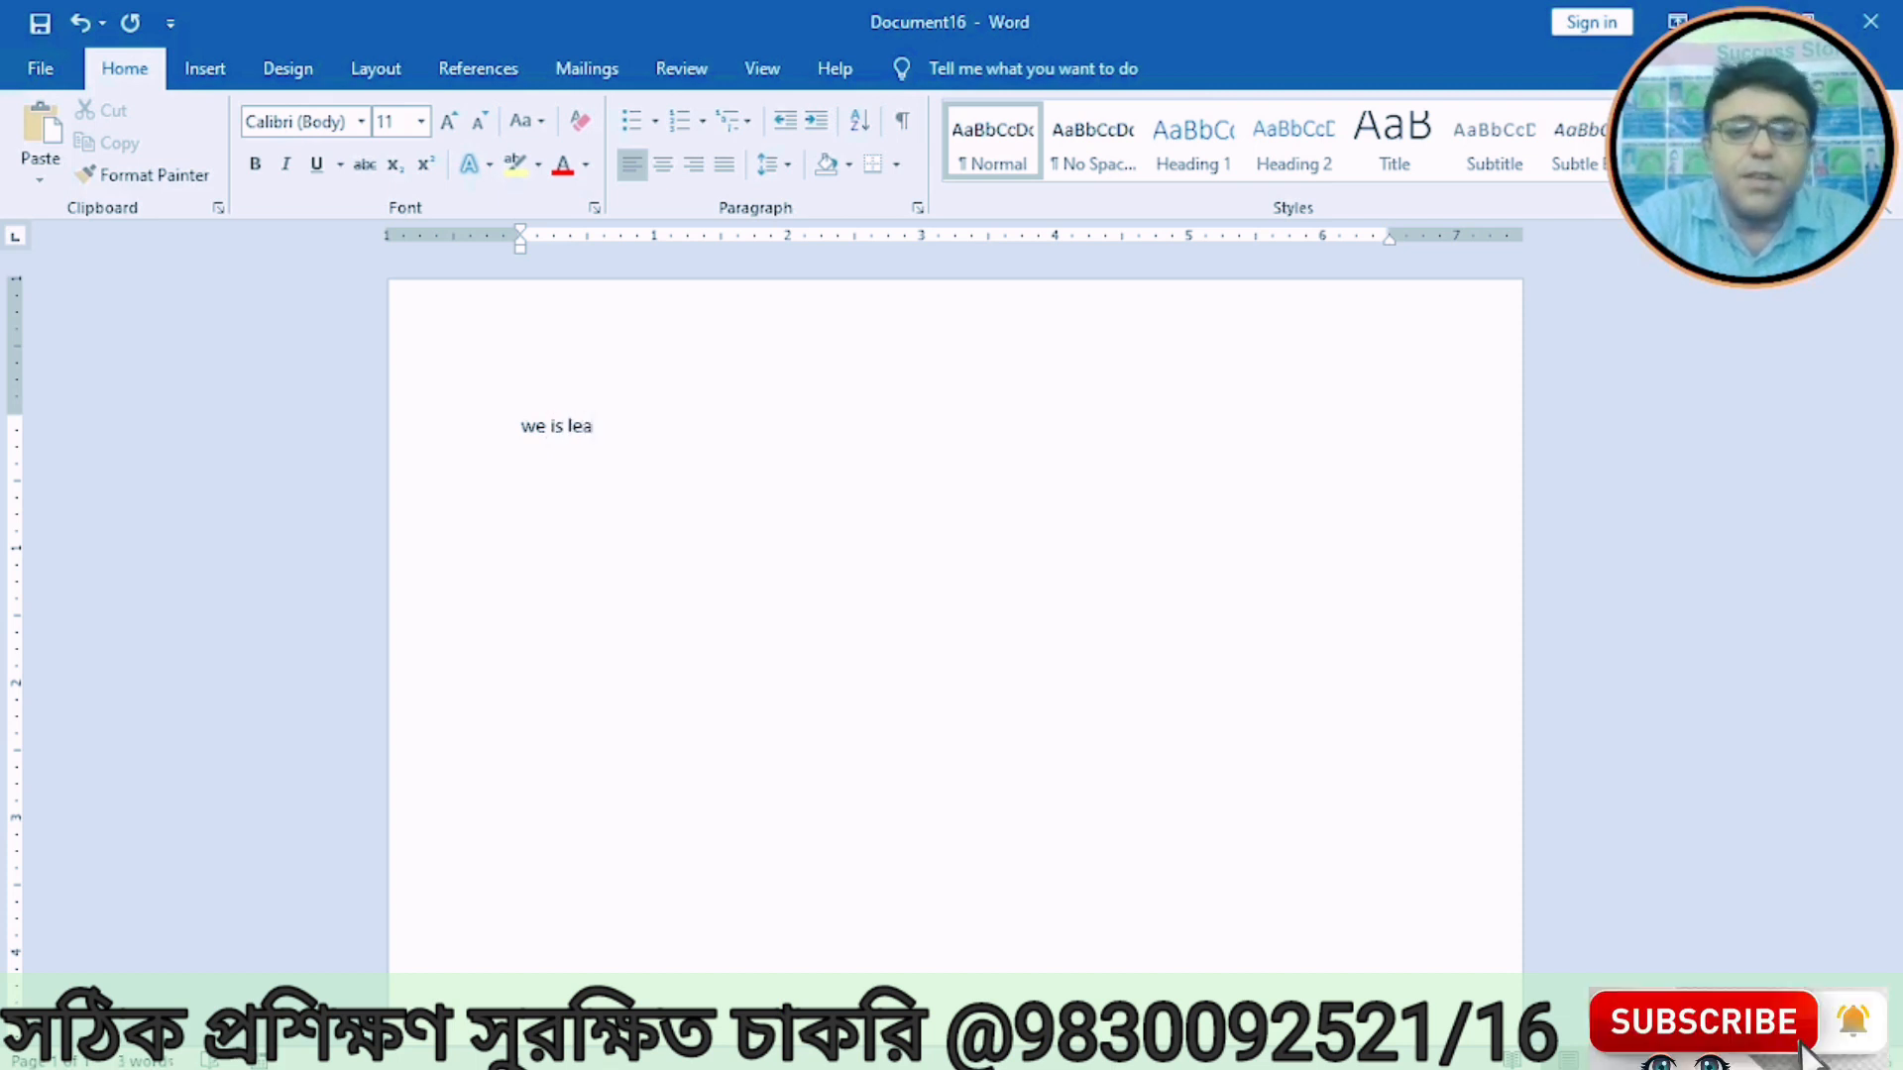
type("rning ")
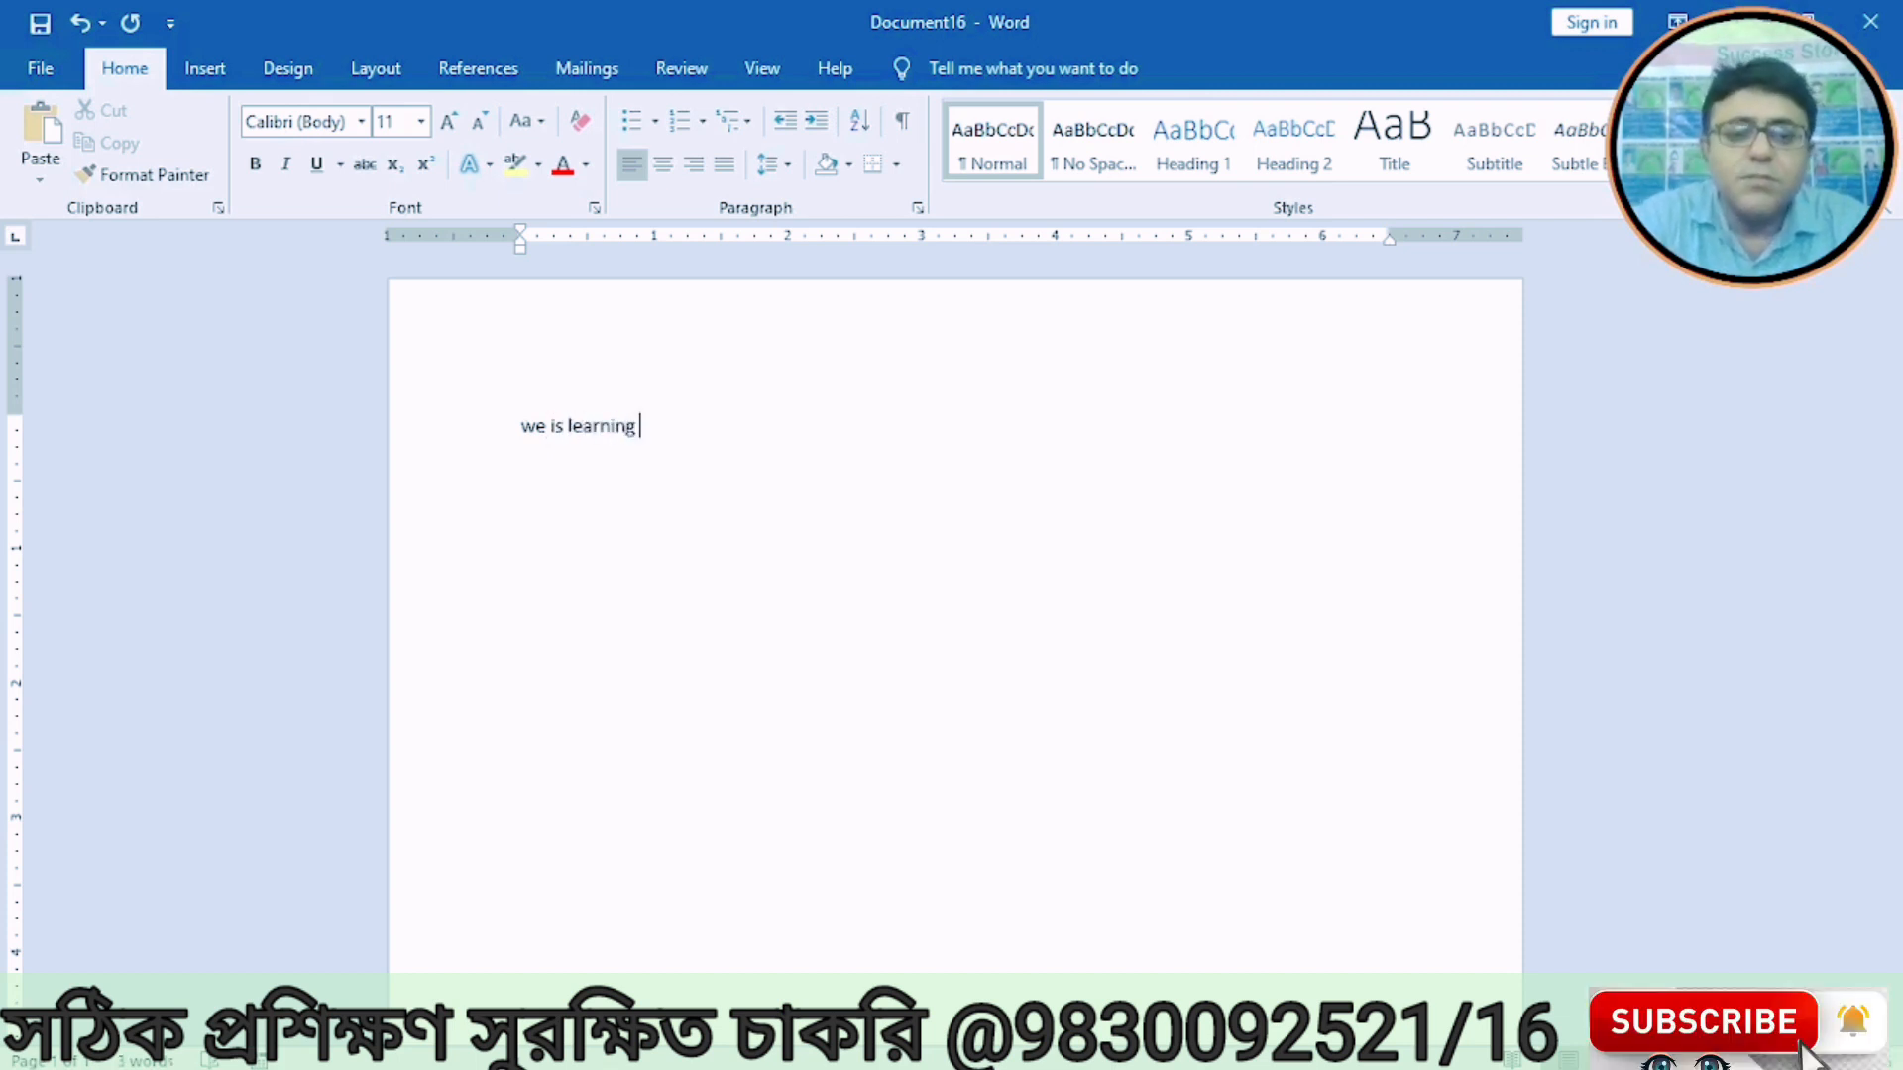
type("ms ")
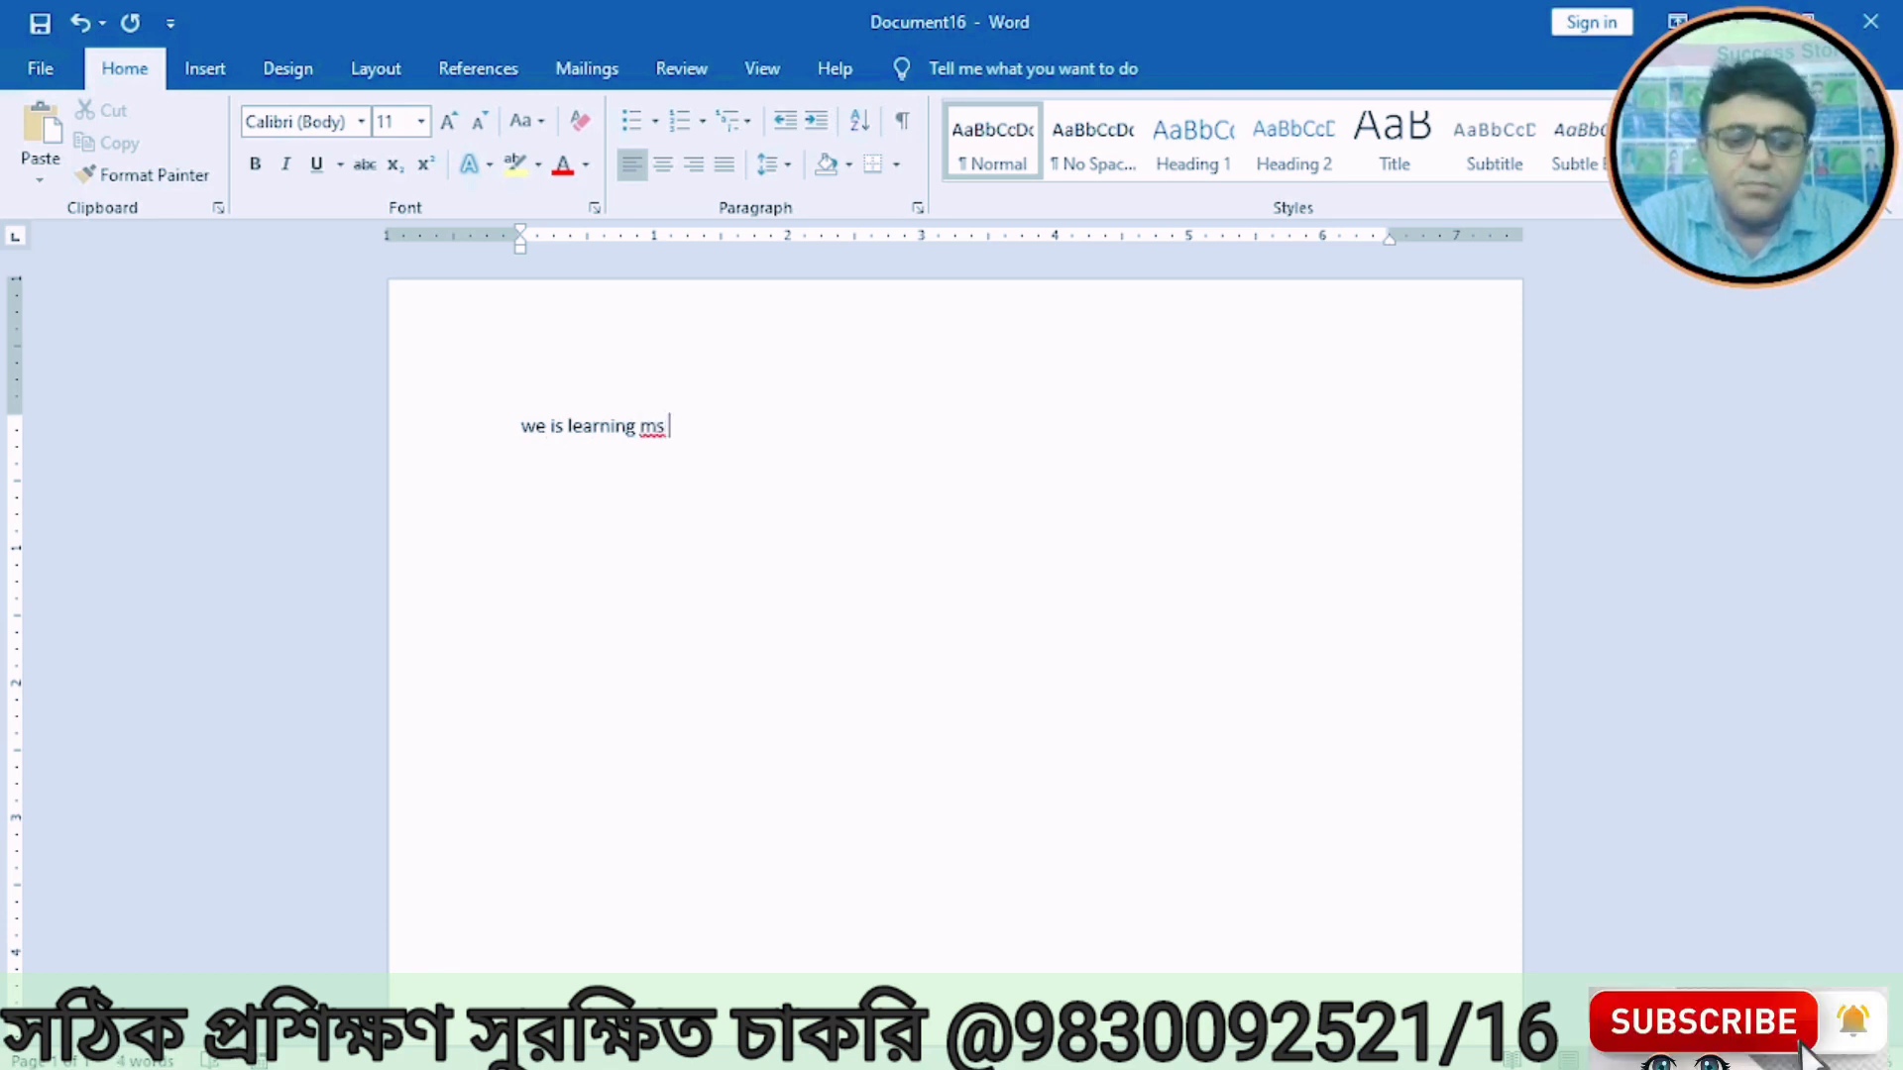
type("word.it ")
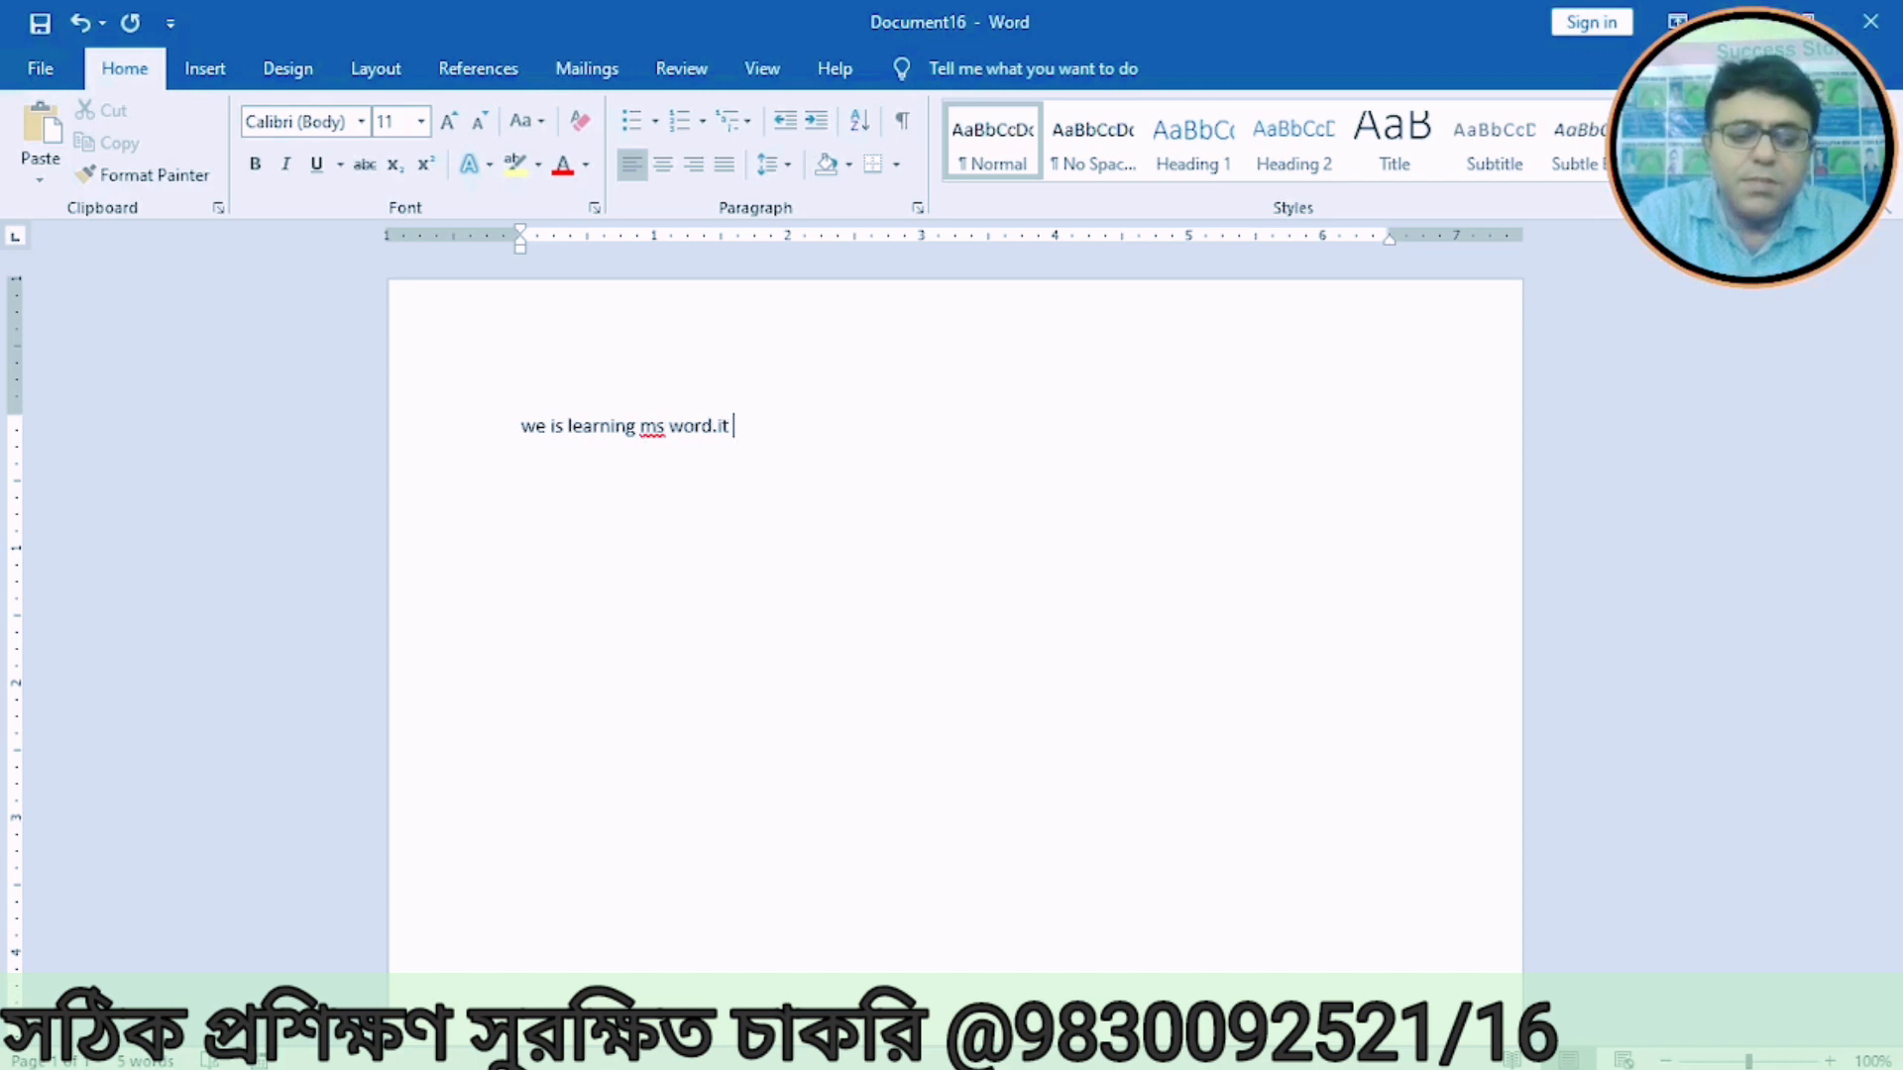
Step: Complete the second sentence so it reads "it are an important software." and start a new line
type("are an ")
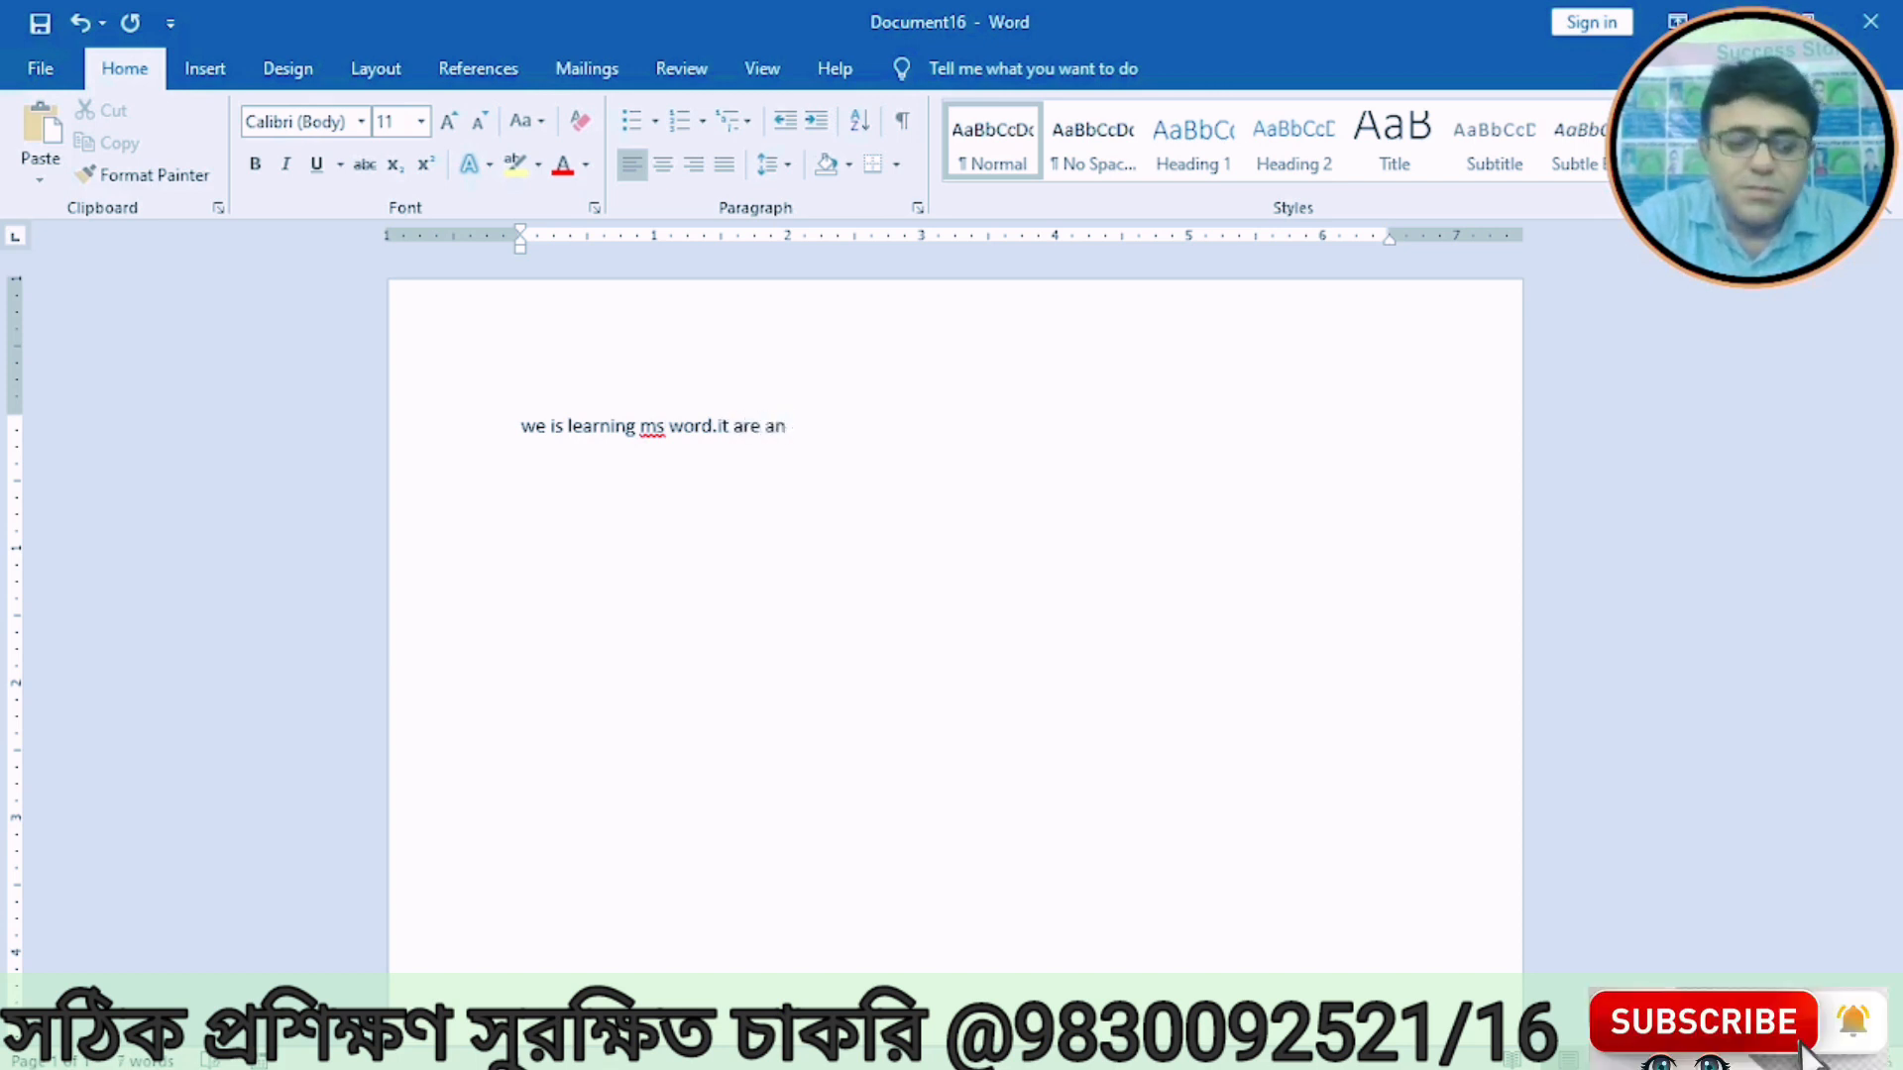
type("i")
type("m")
type("por")
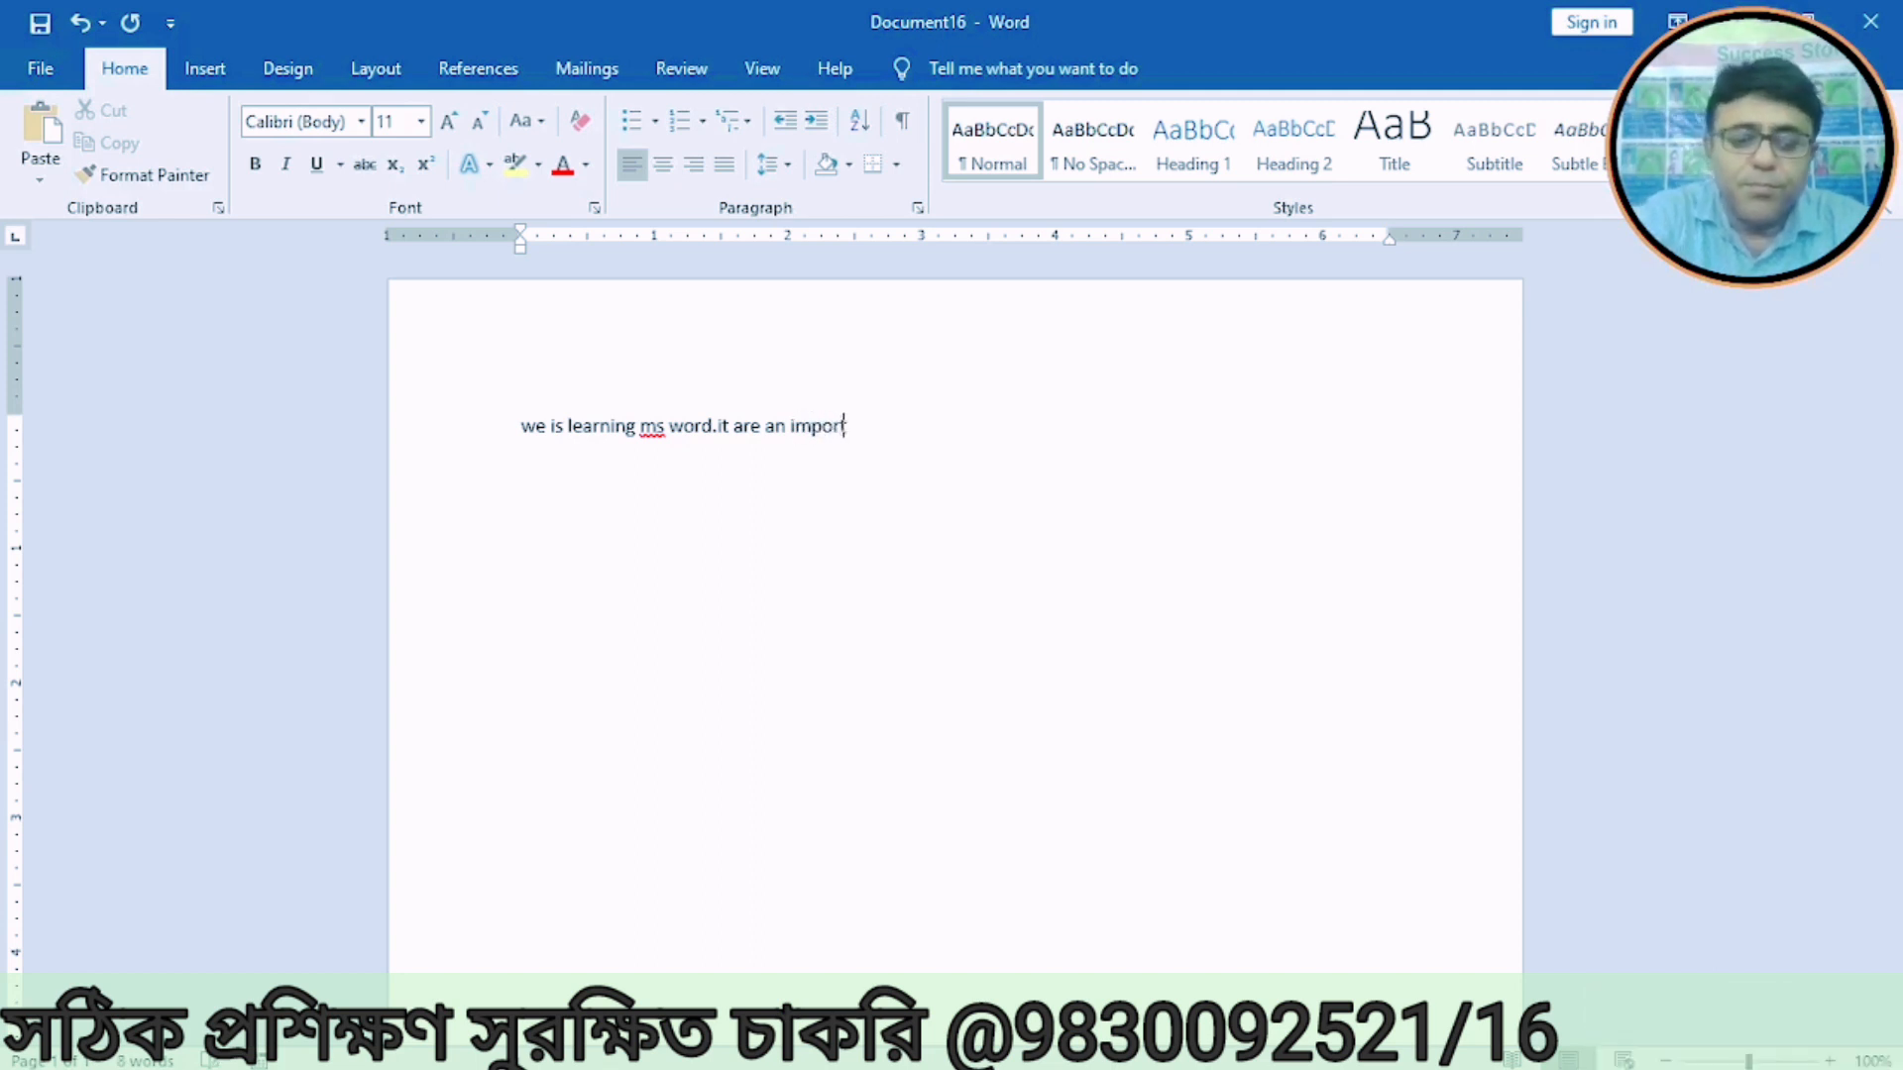
type("tant sogt")
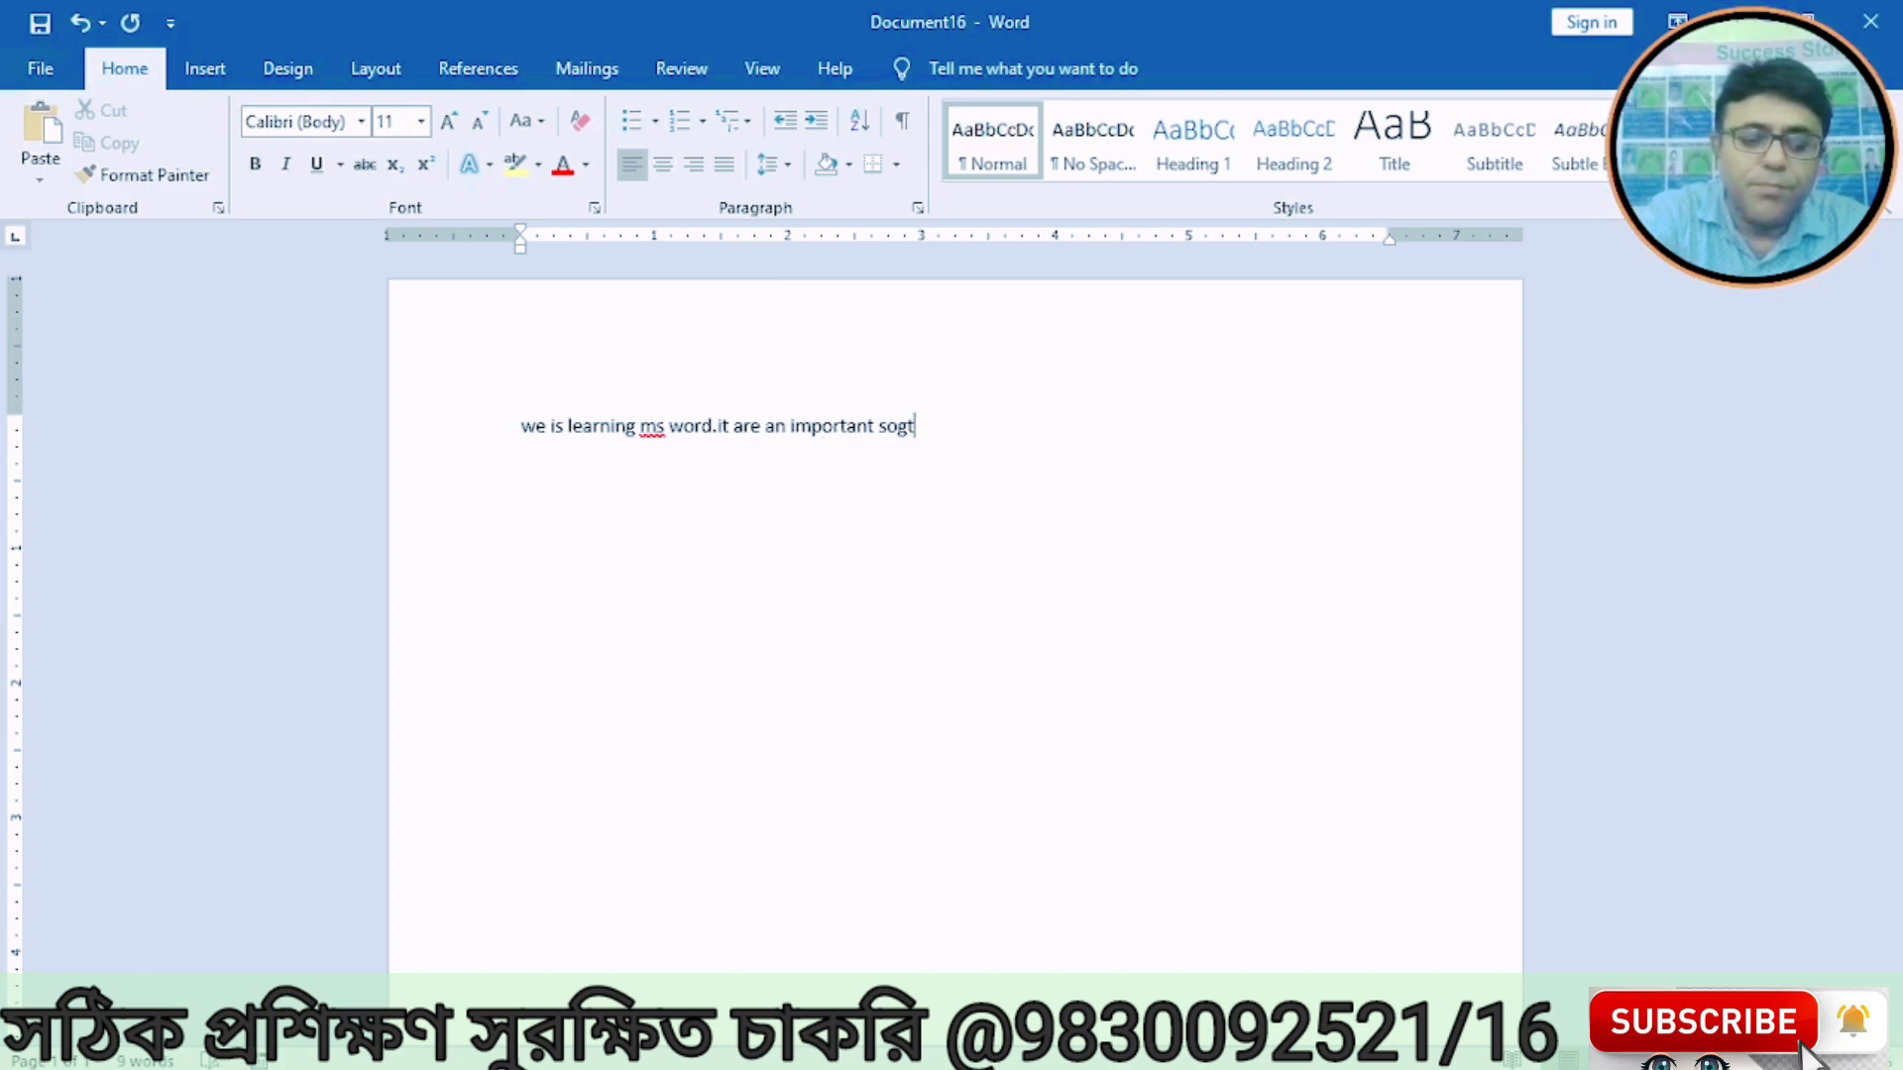
key("BackSpace")
key("BackSpace")
type("ftware.")
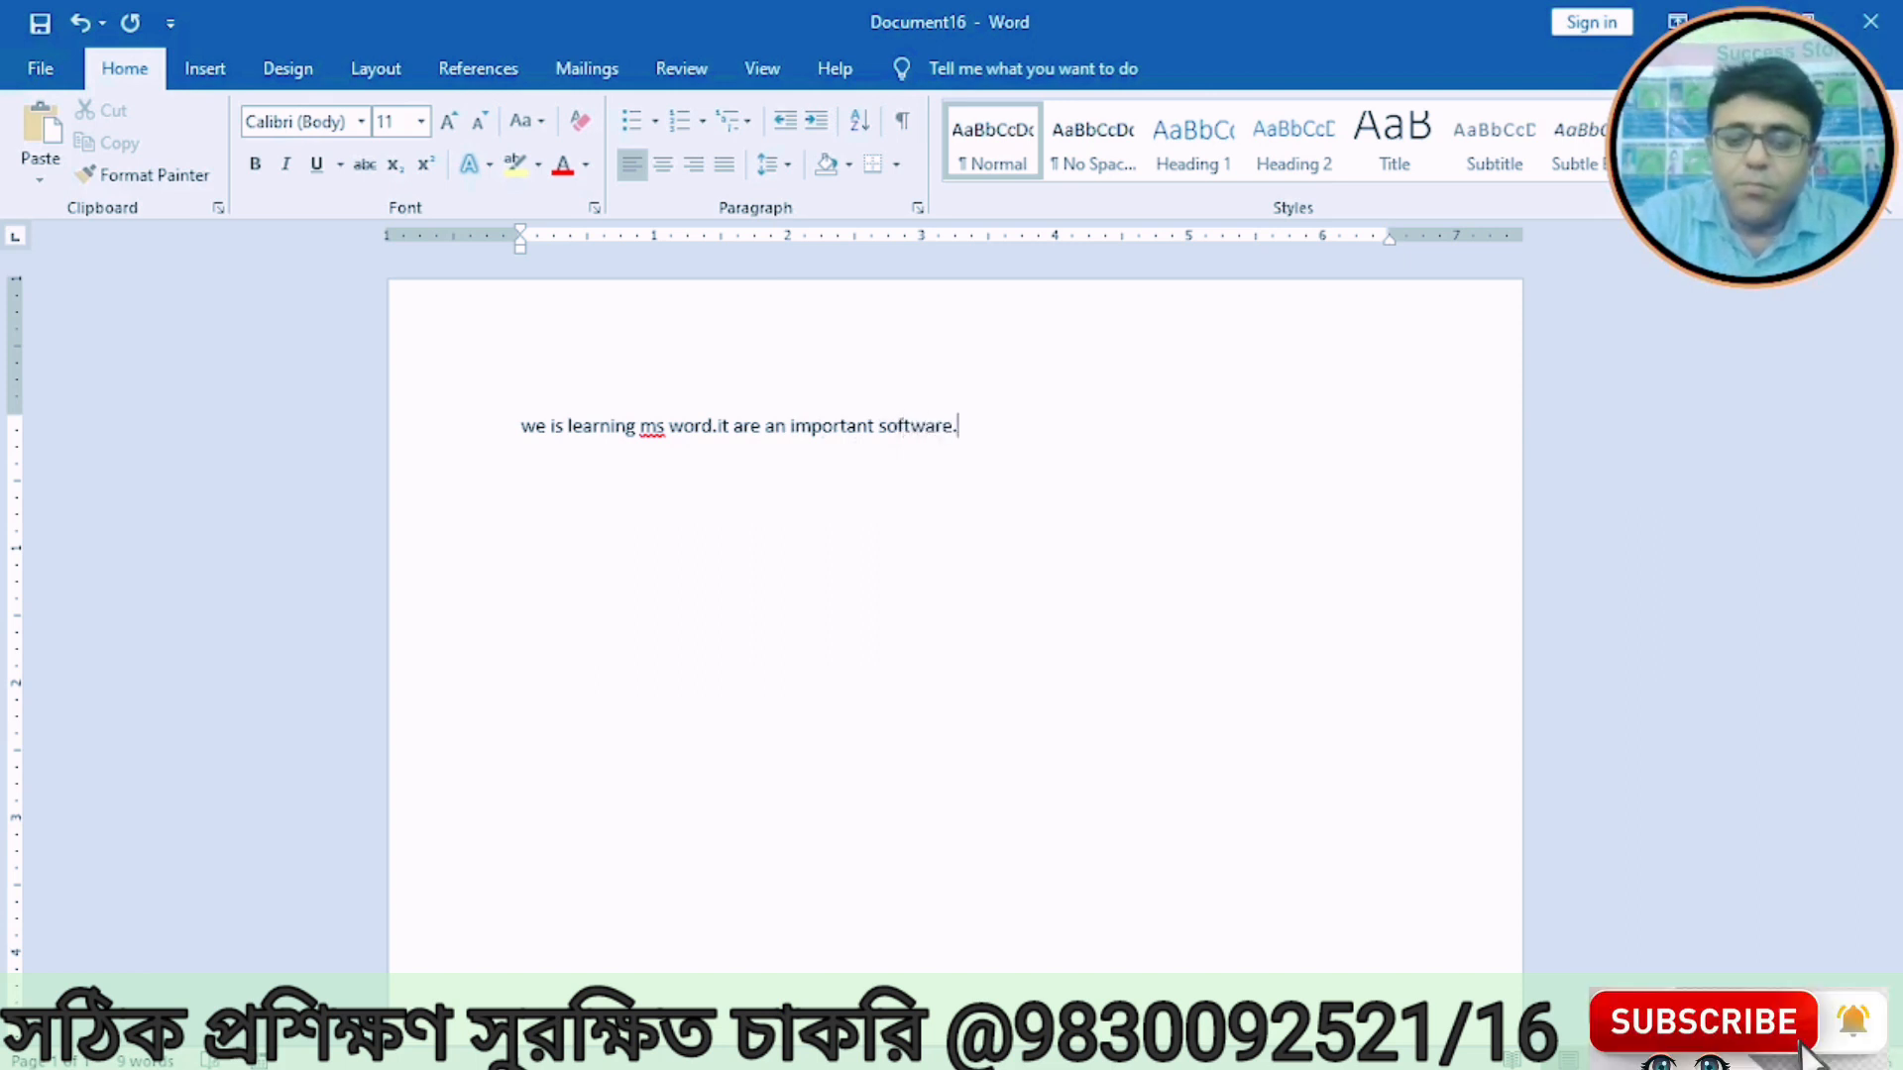
key("Return")
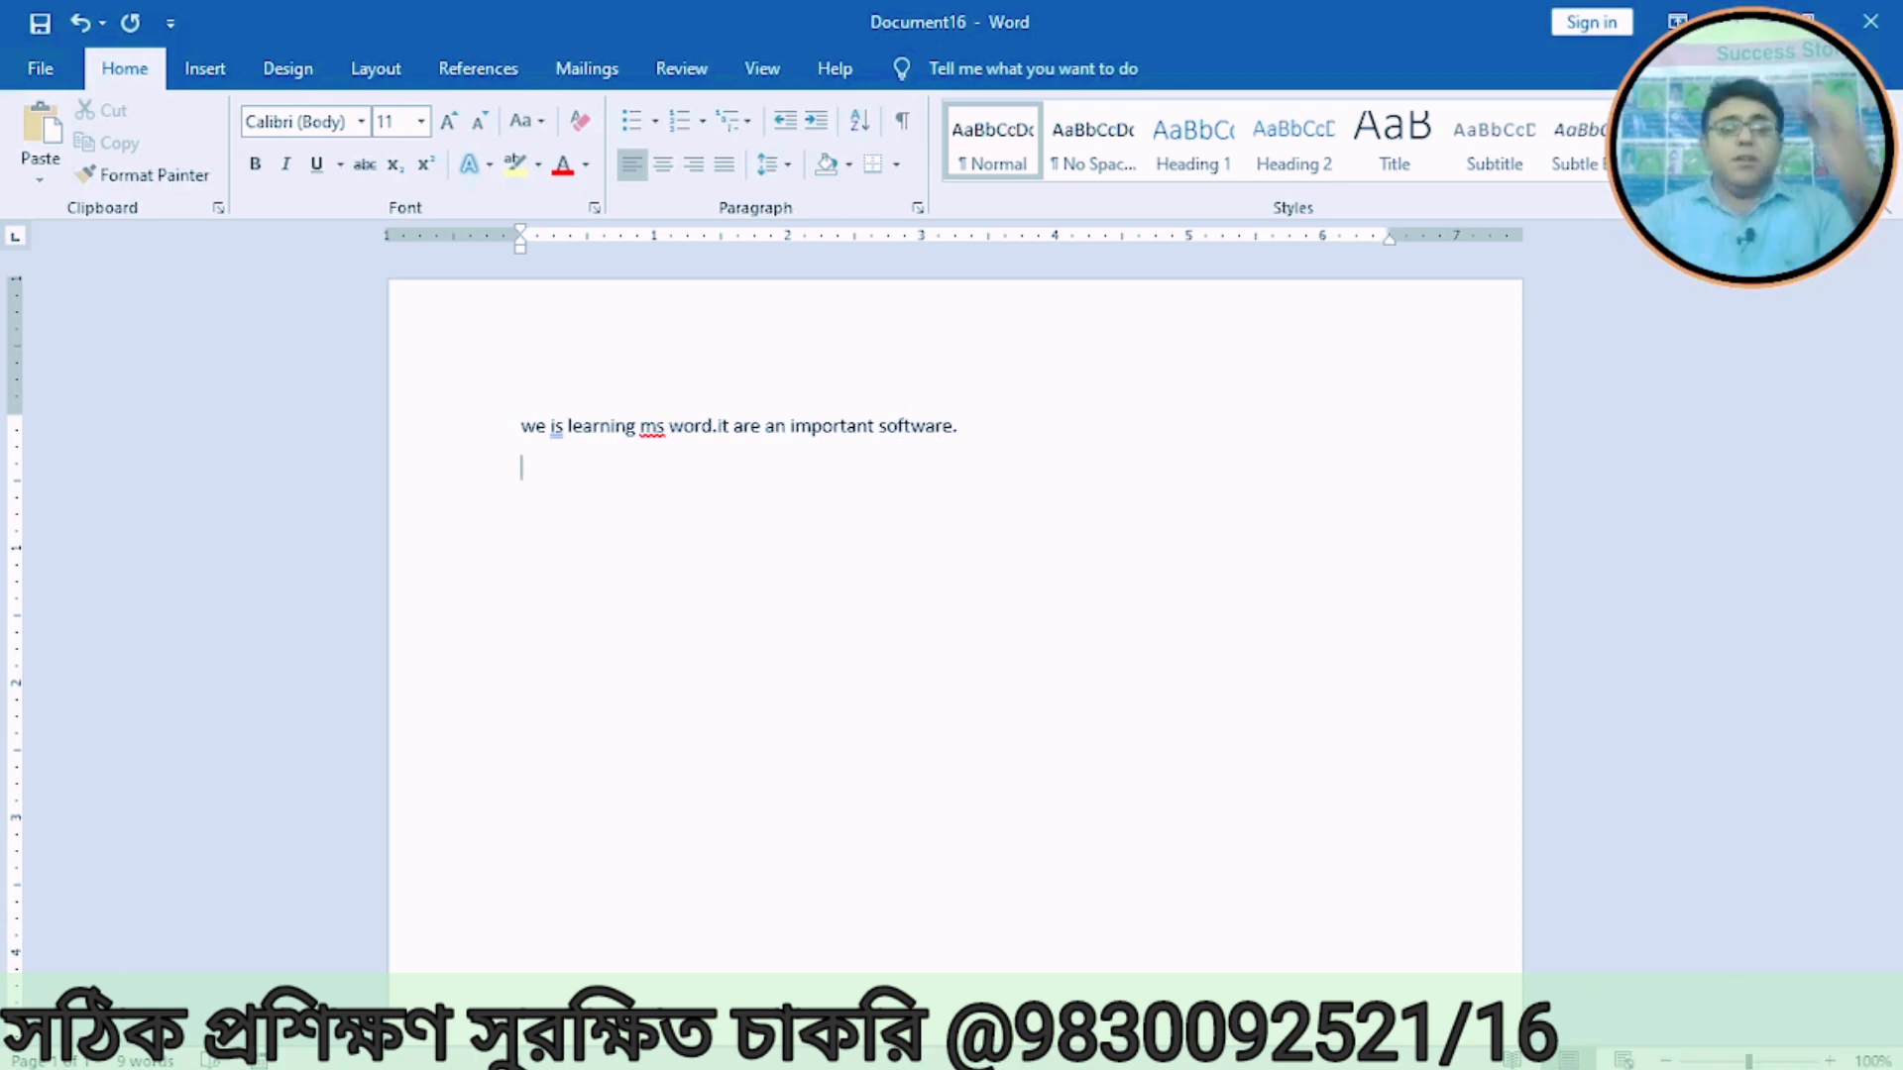
Step: Save the document as city5 in the macro folder on the Desktop
left_click(36, 76)
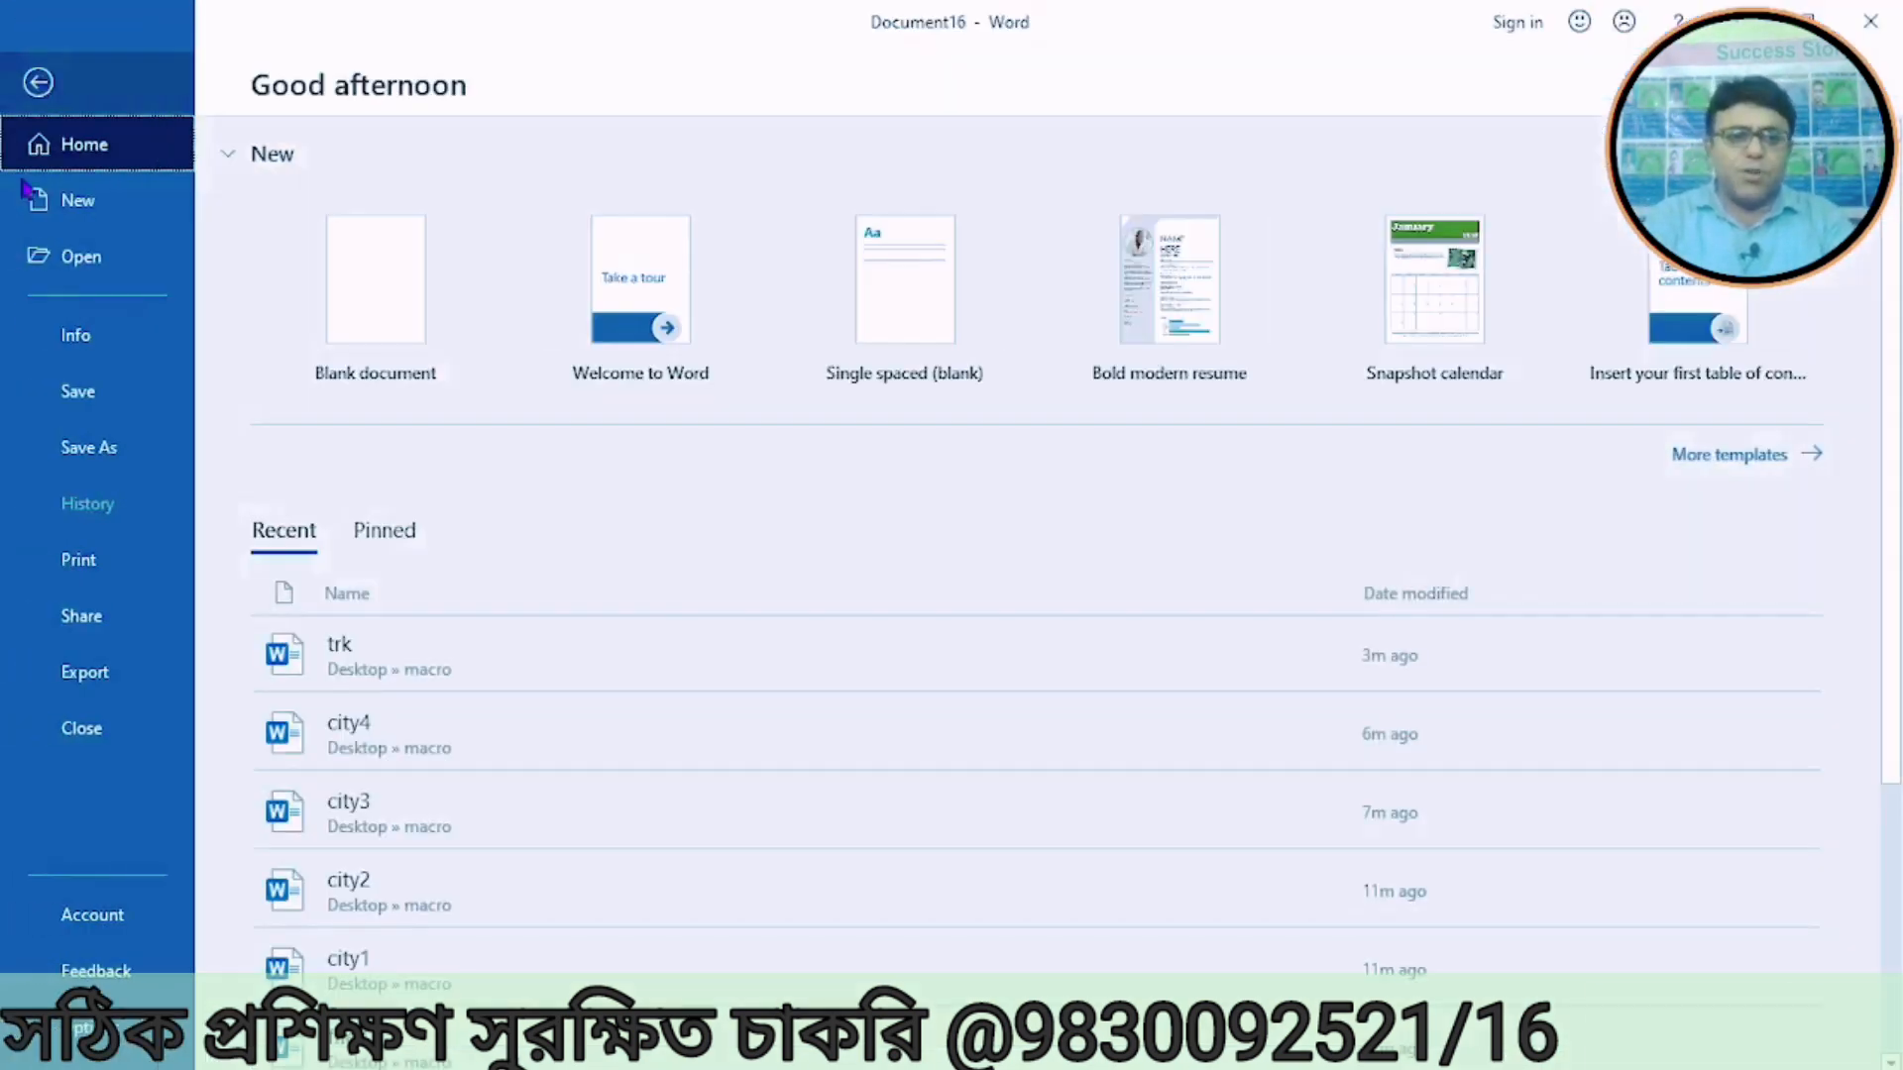
left_click(90, 451)
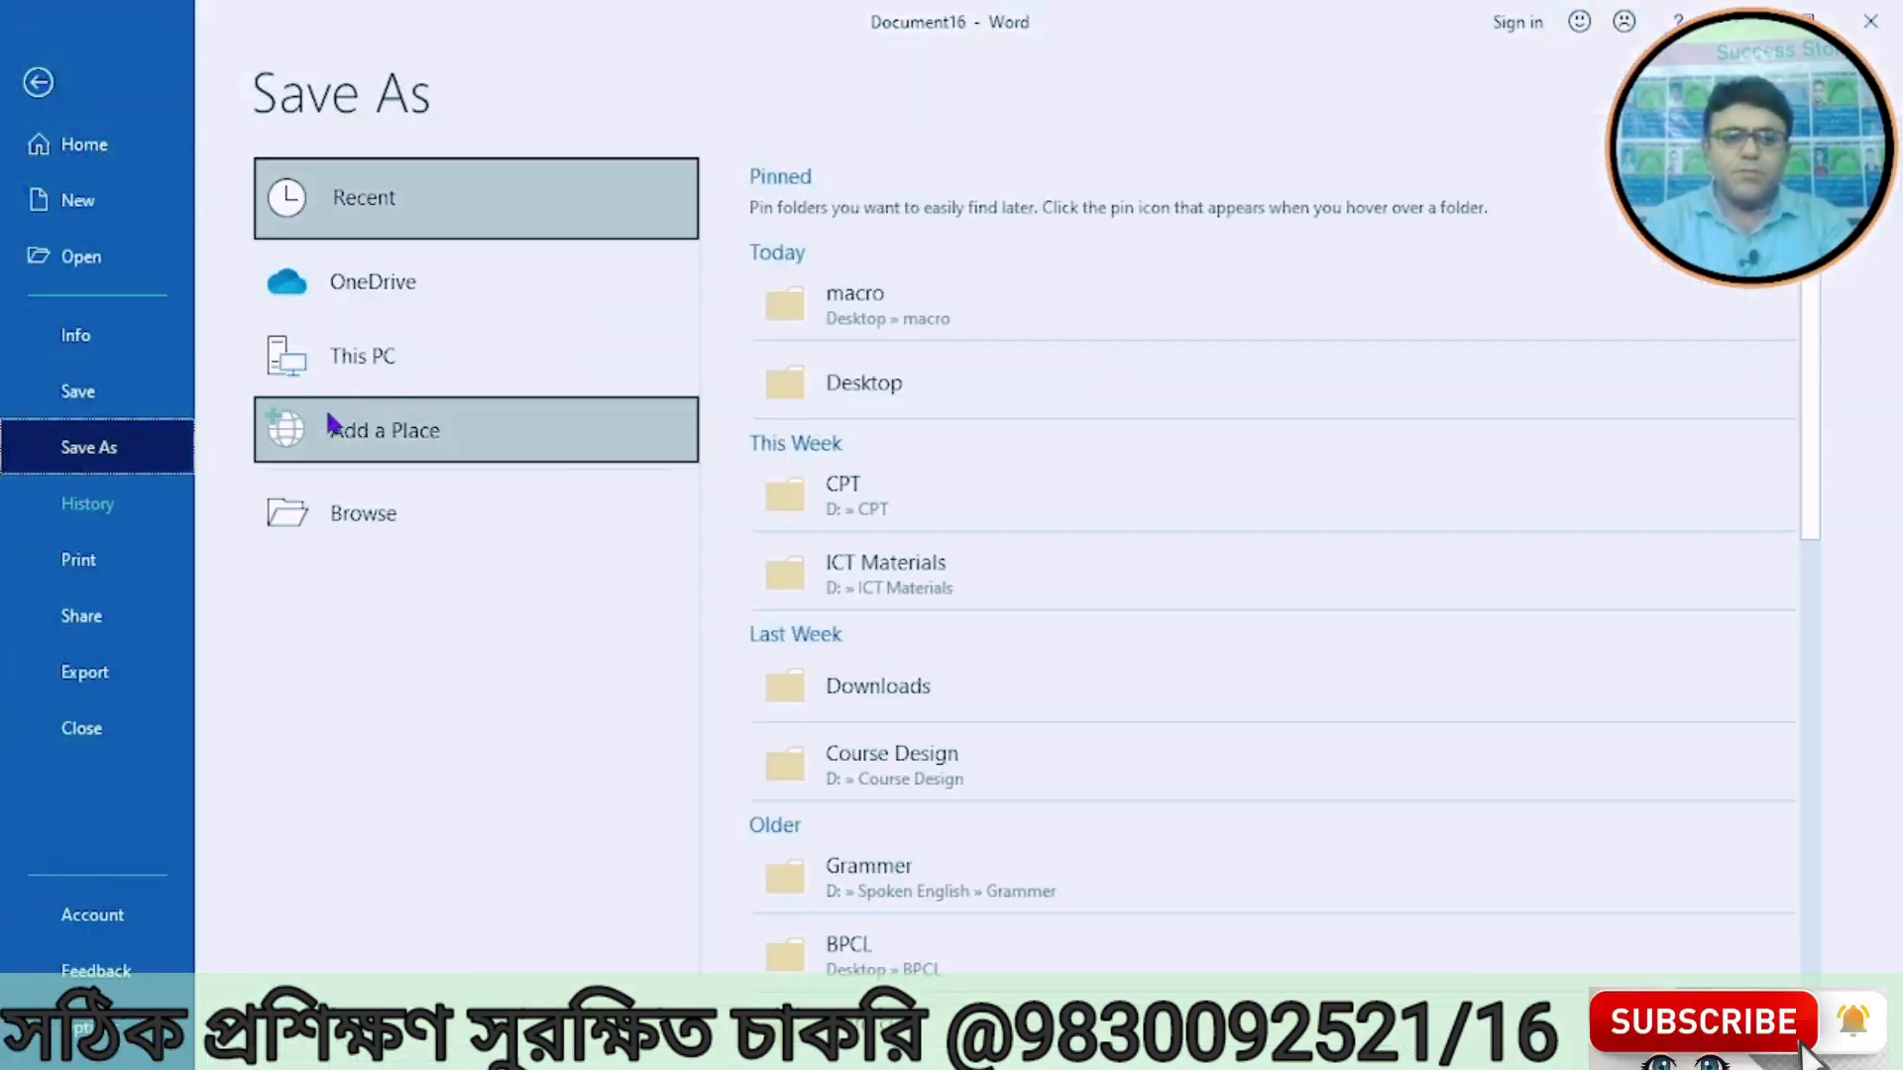
left_click(340, 355)
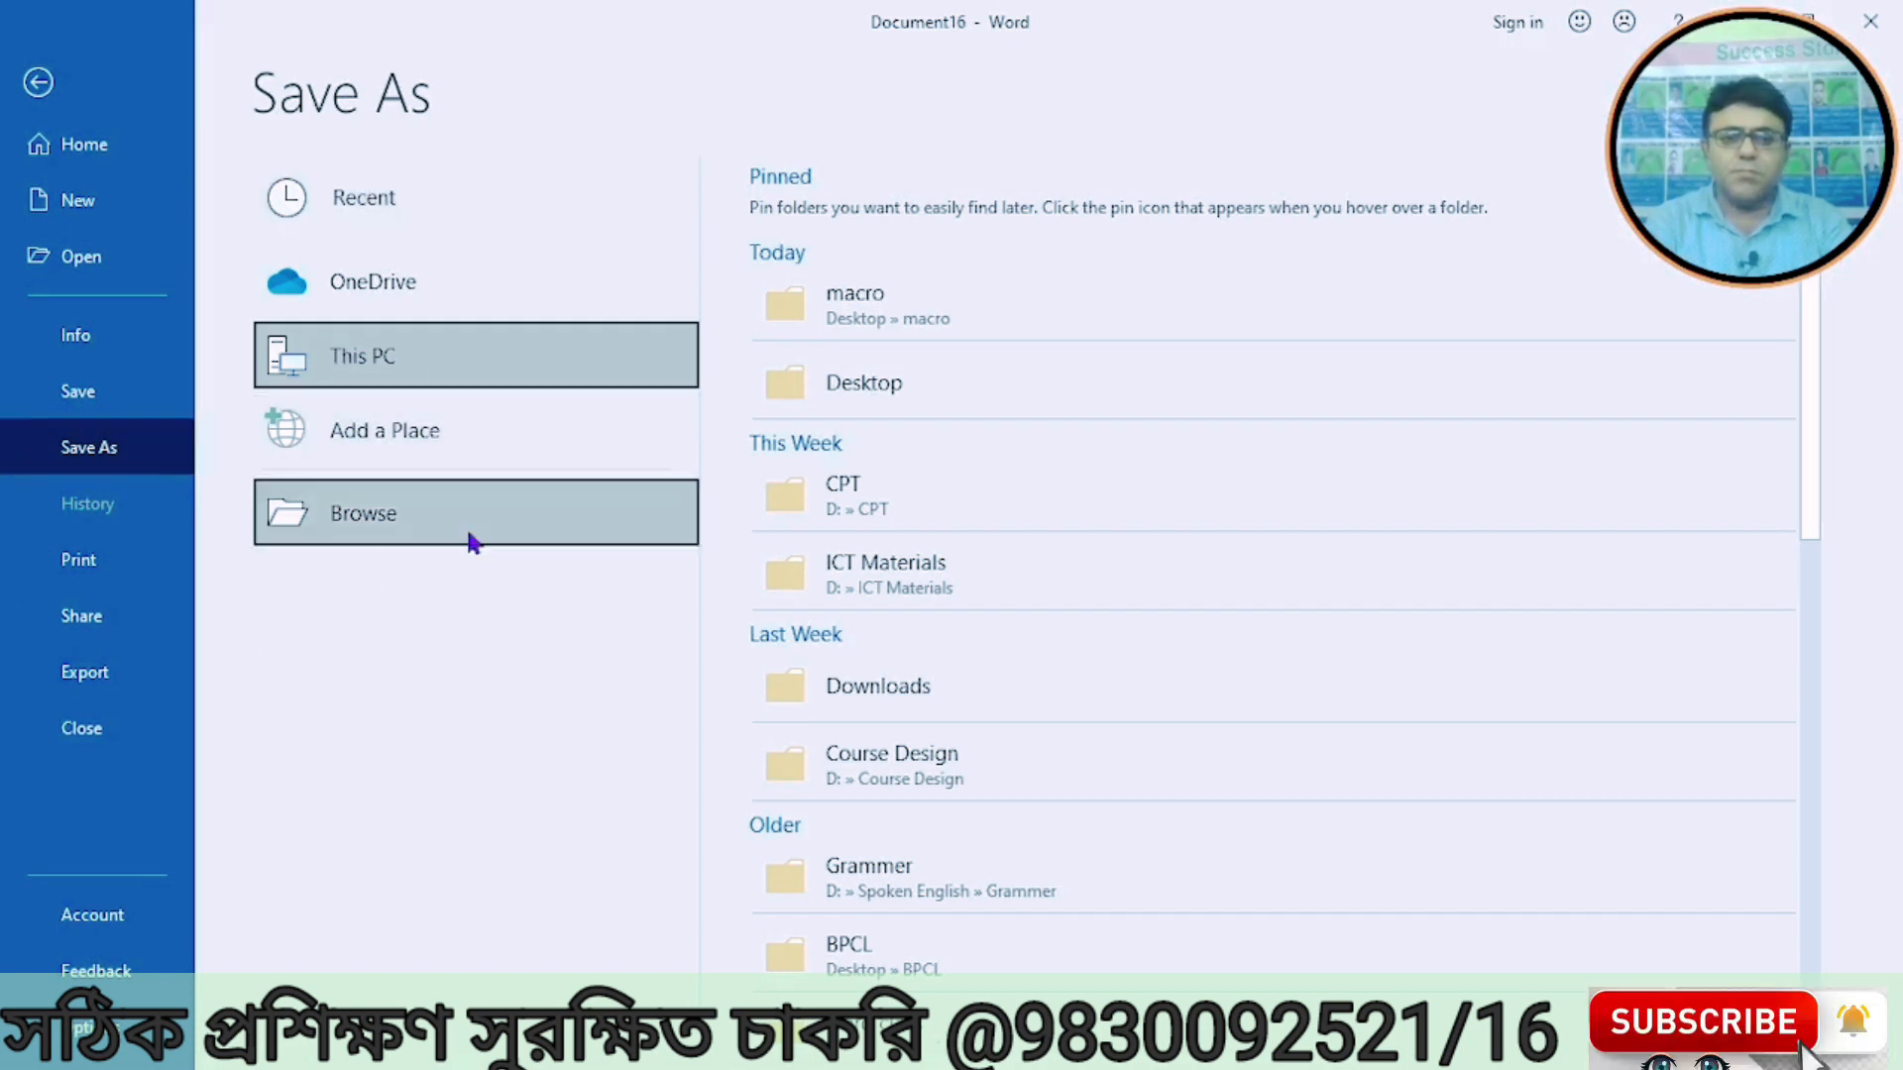
left_click(361, 528)
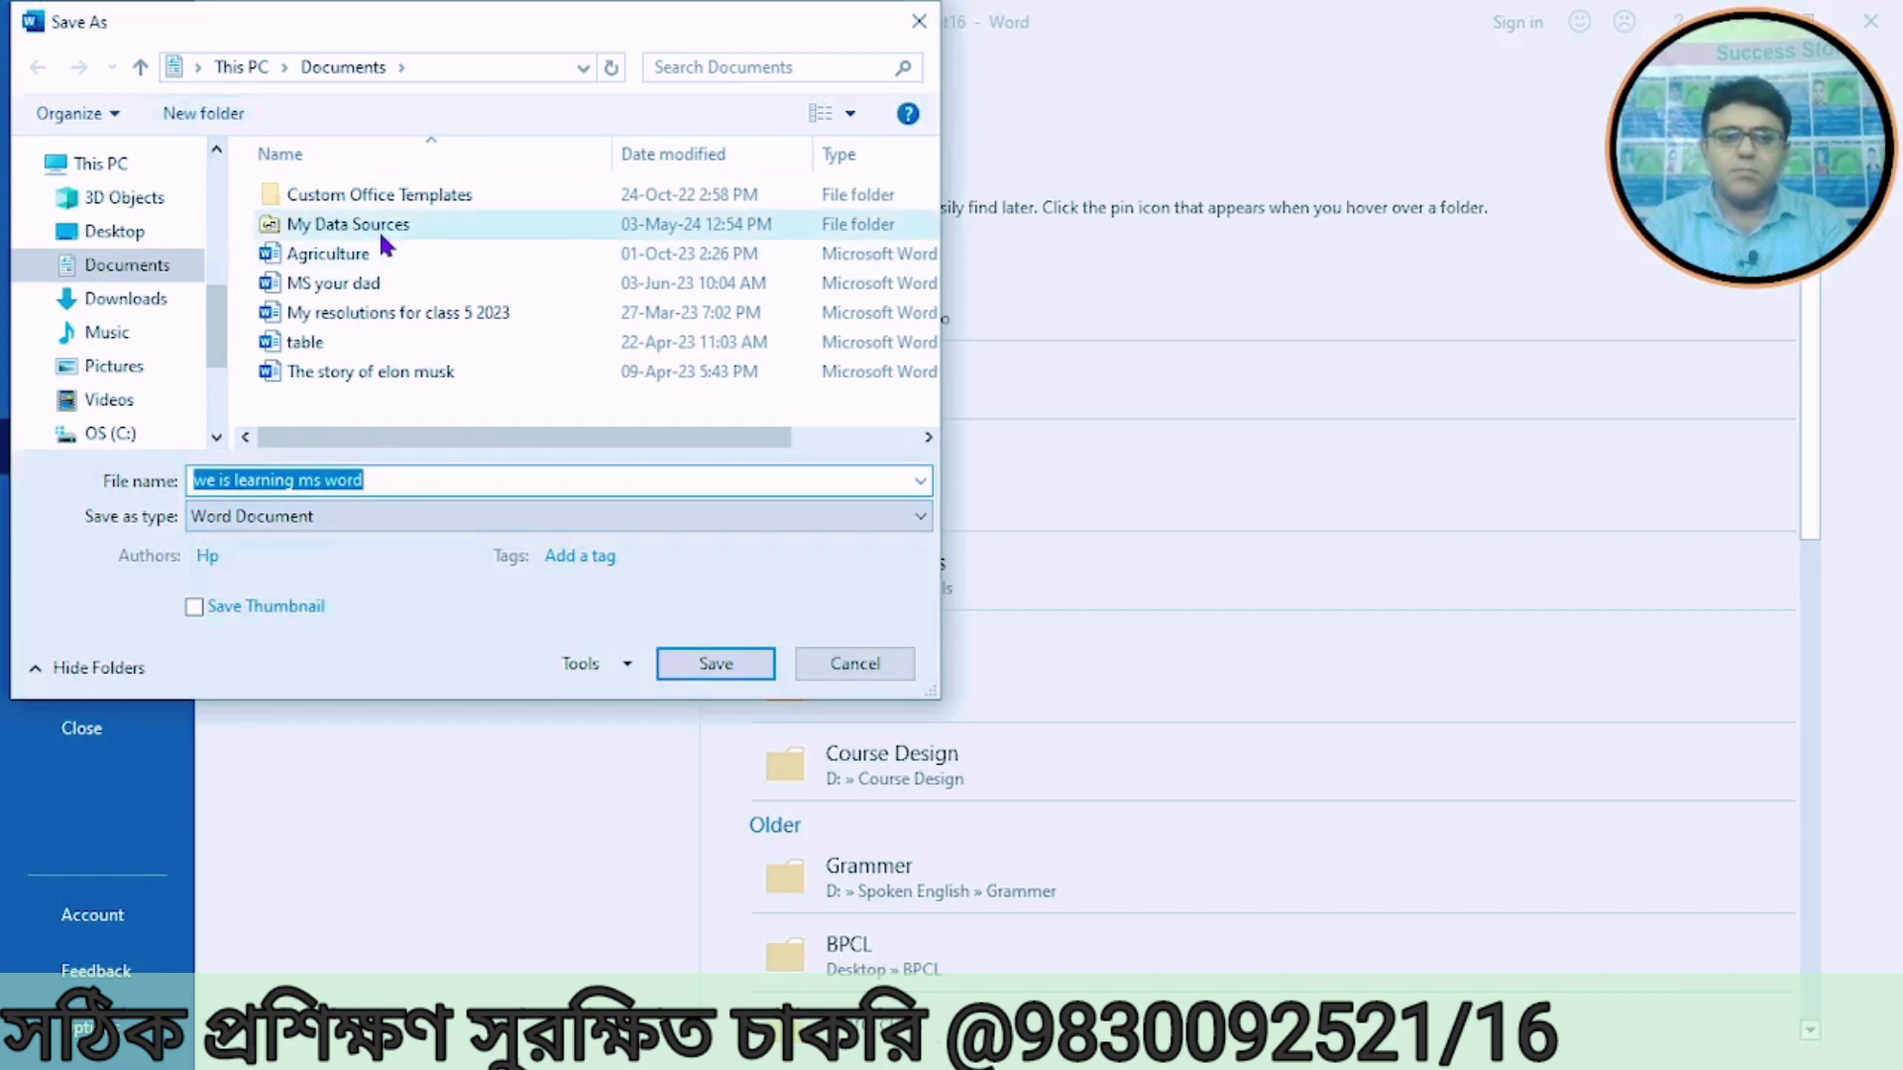
left_click(139, 235)
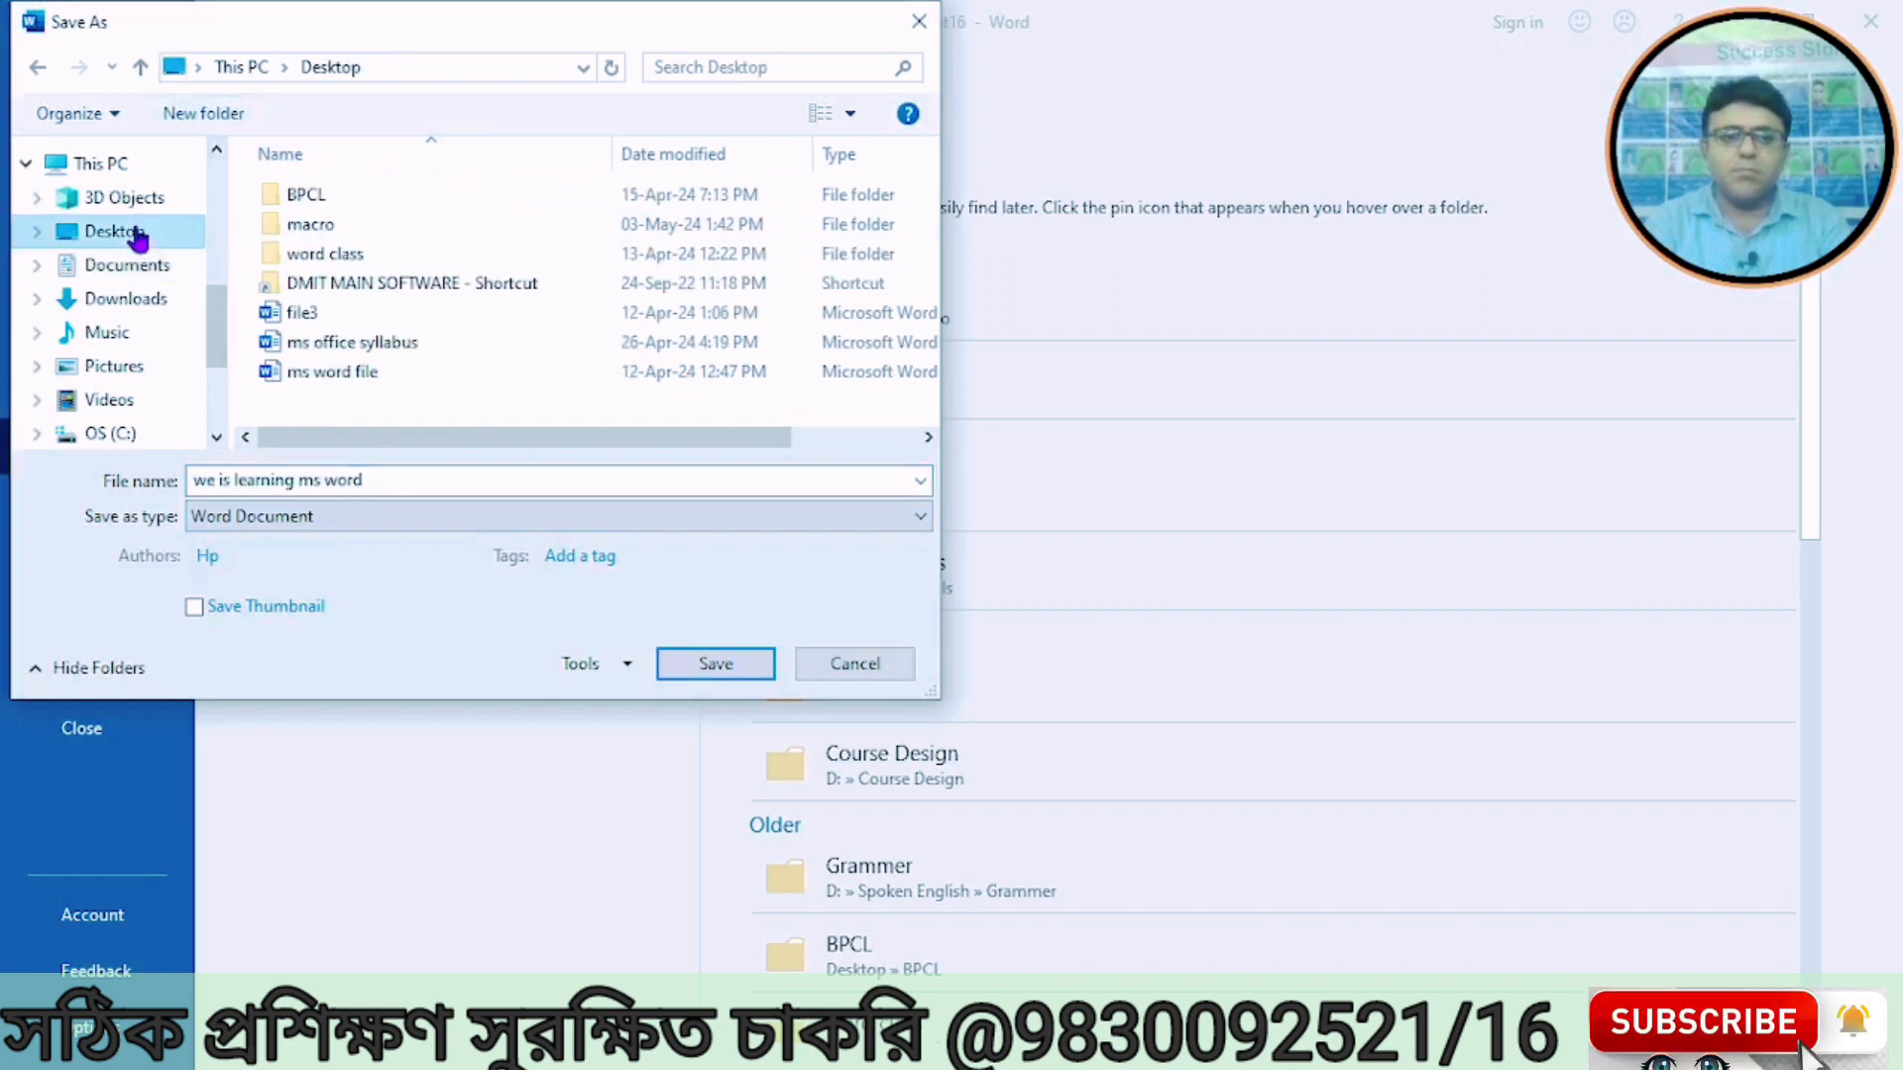
double_click(315, 225)
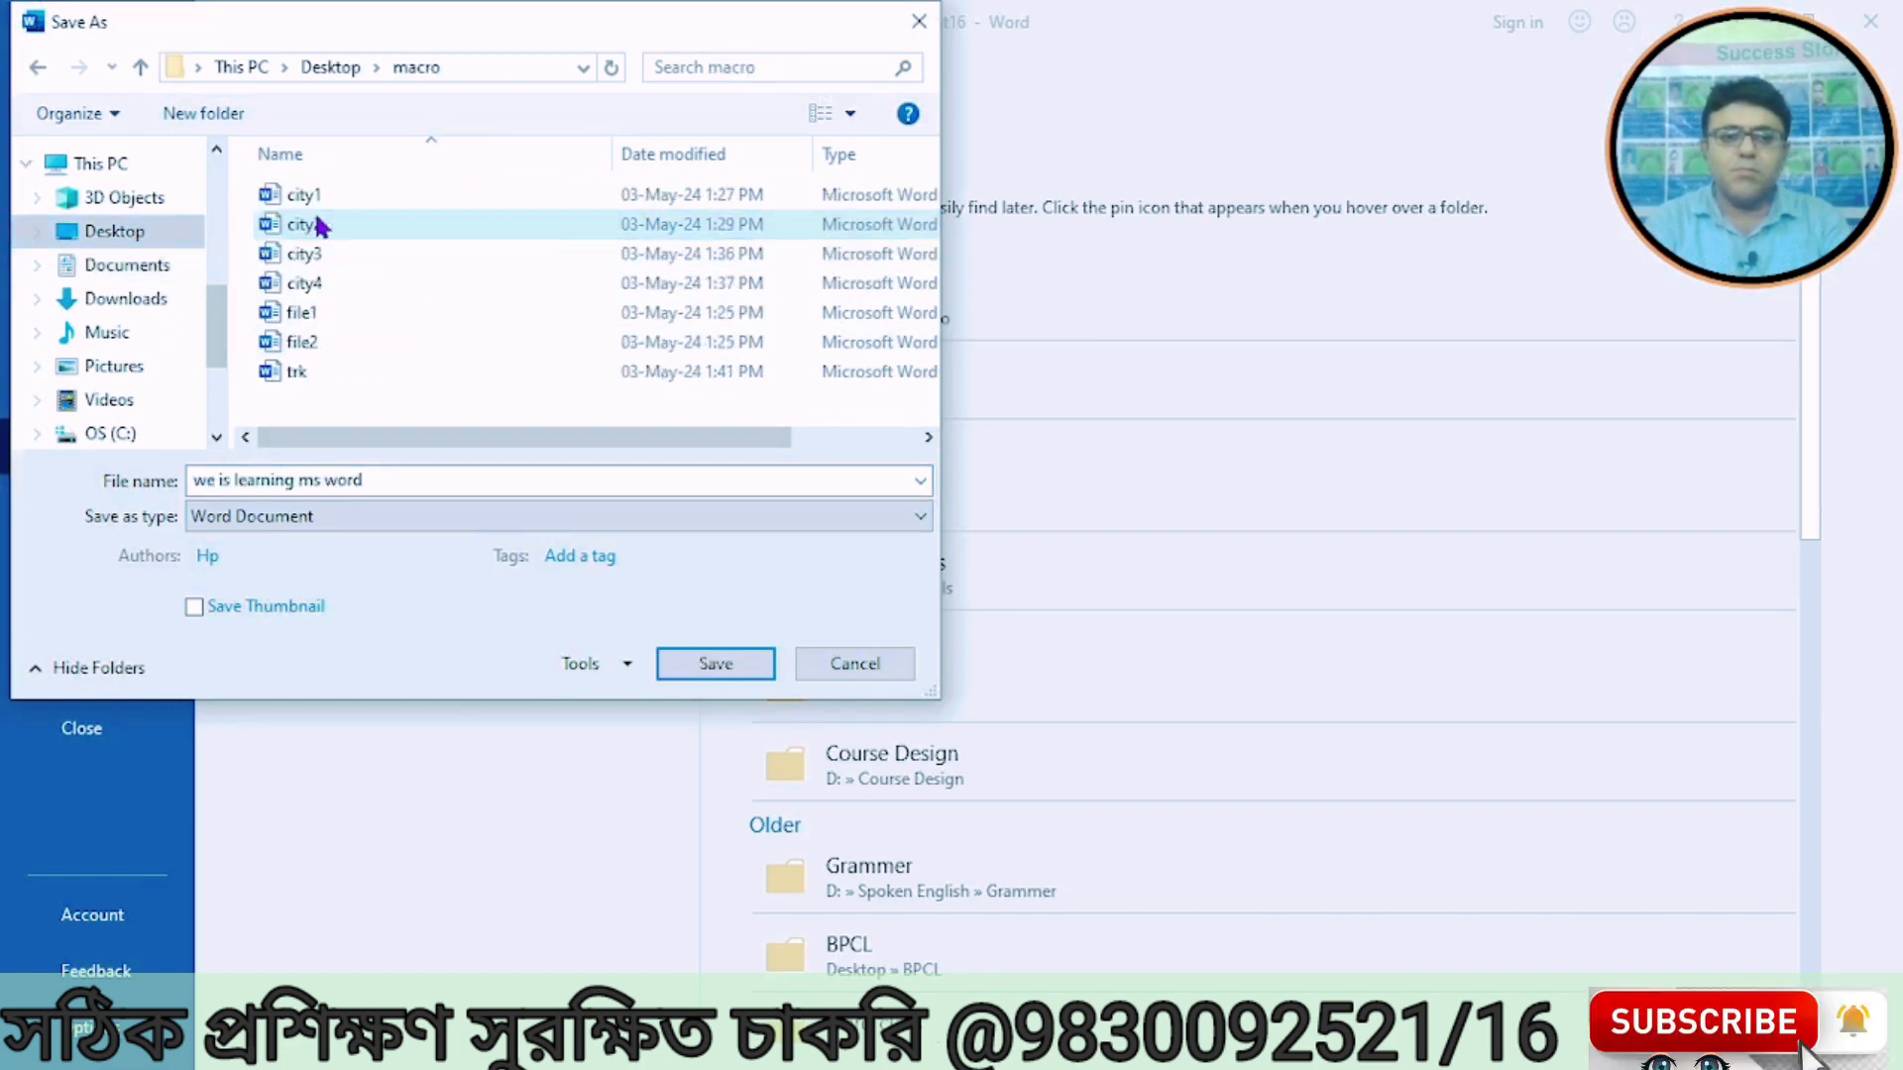
left_click(392, 483)
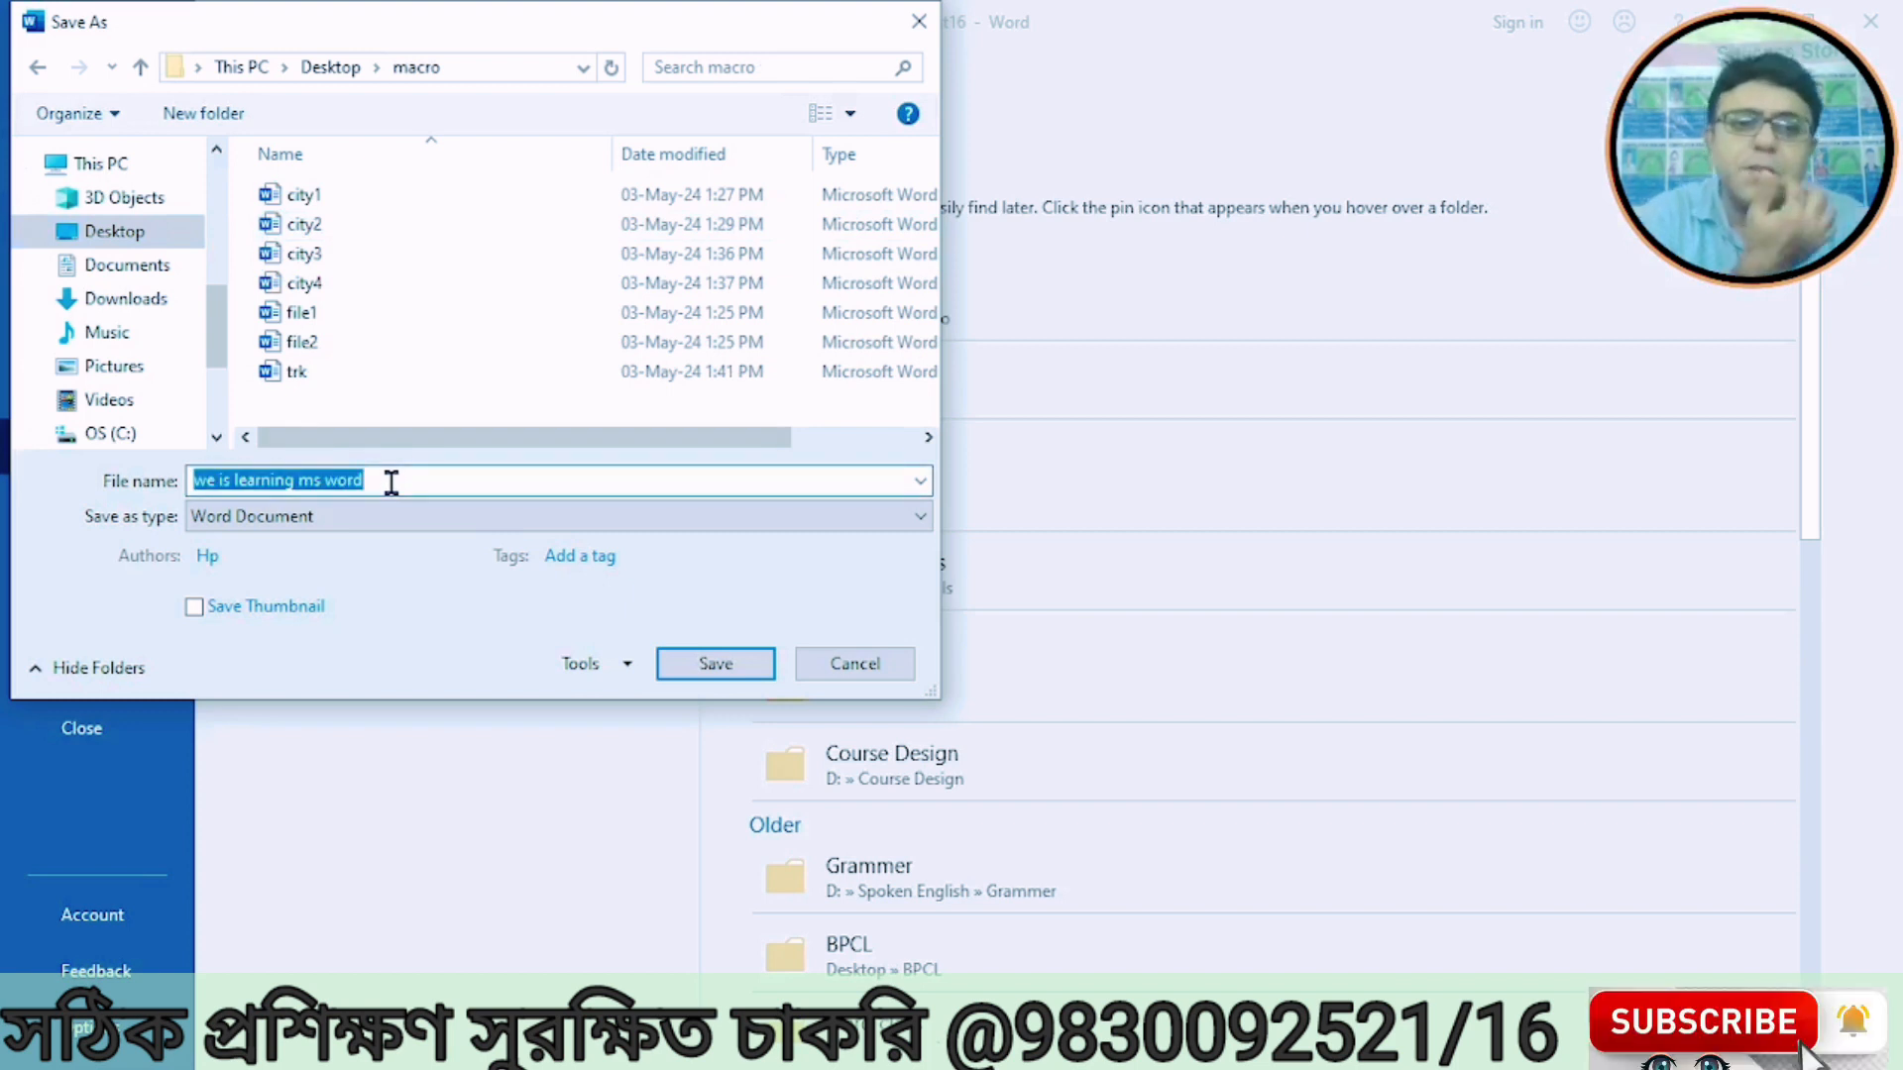
type("city")
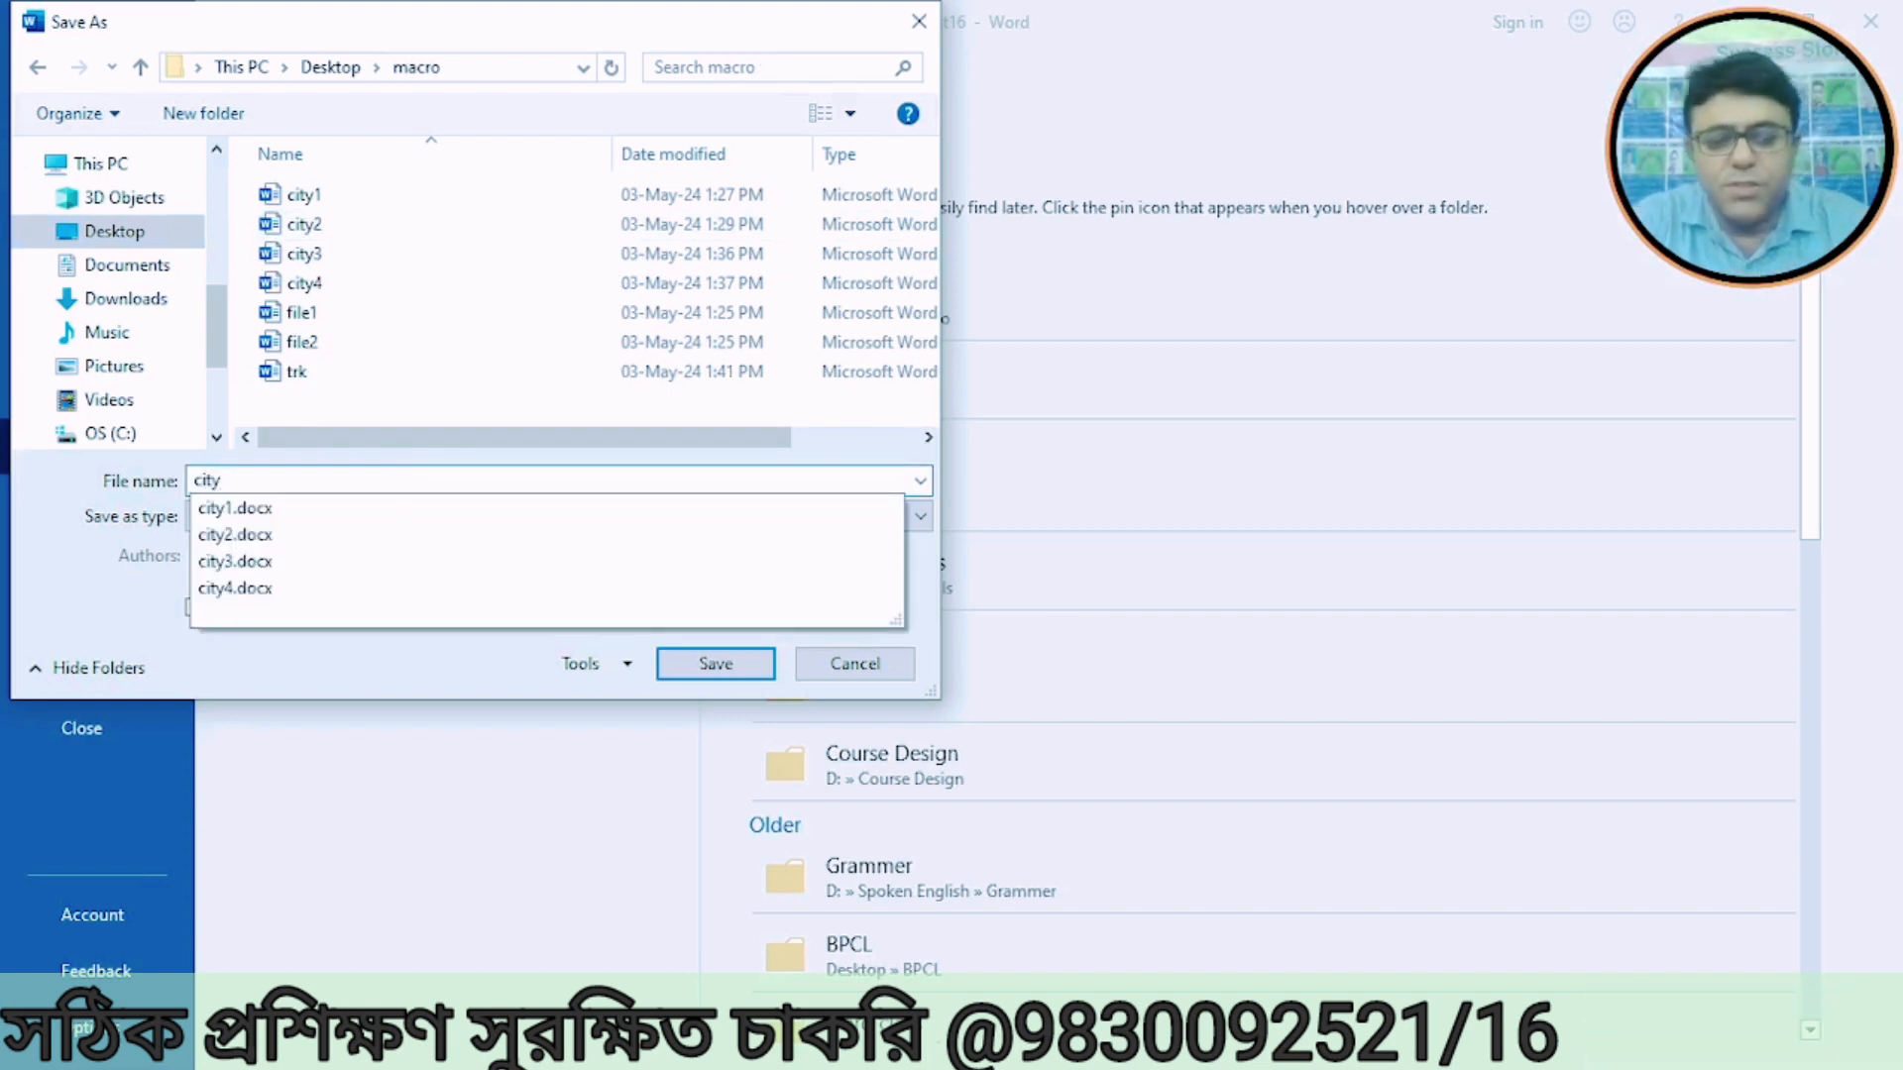
type("5")
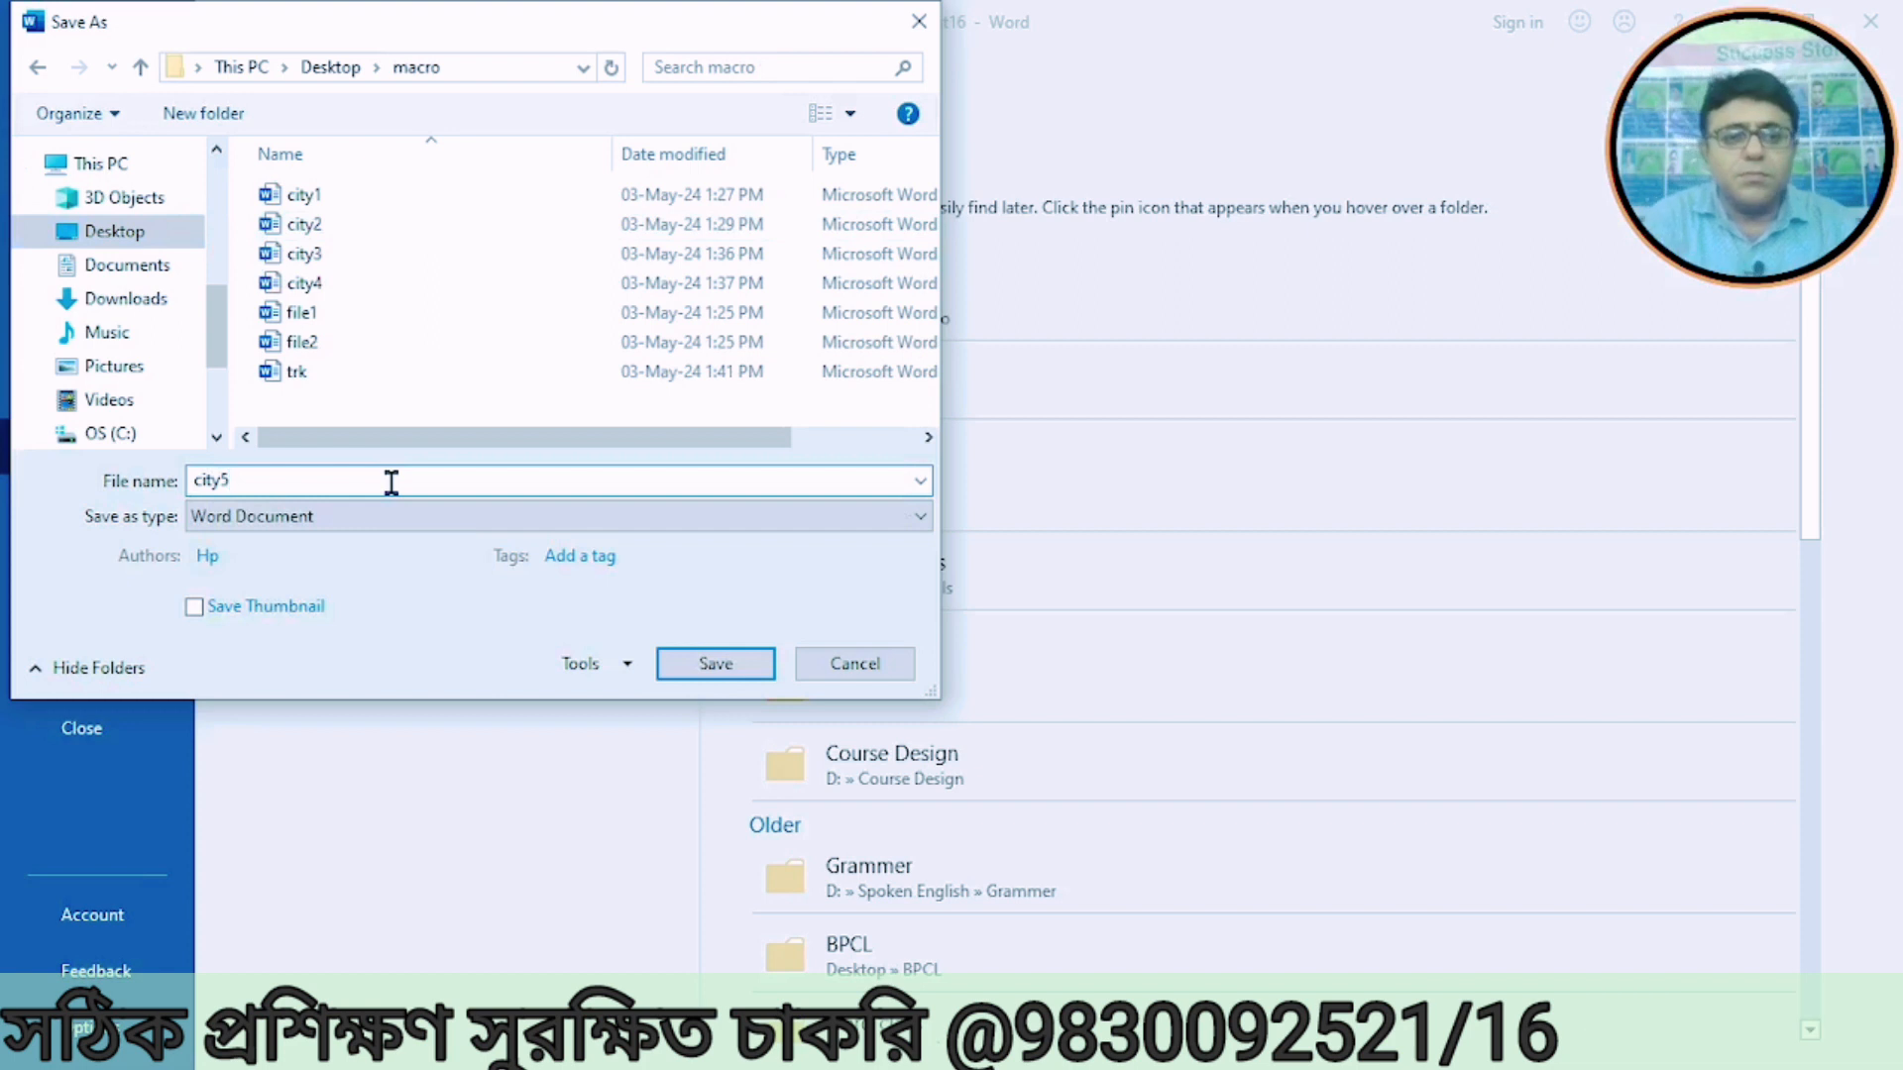
left_click(677, 666)
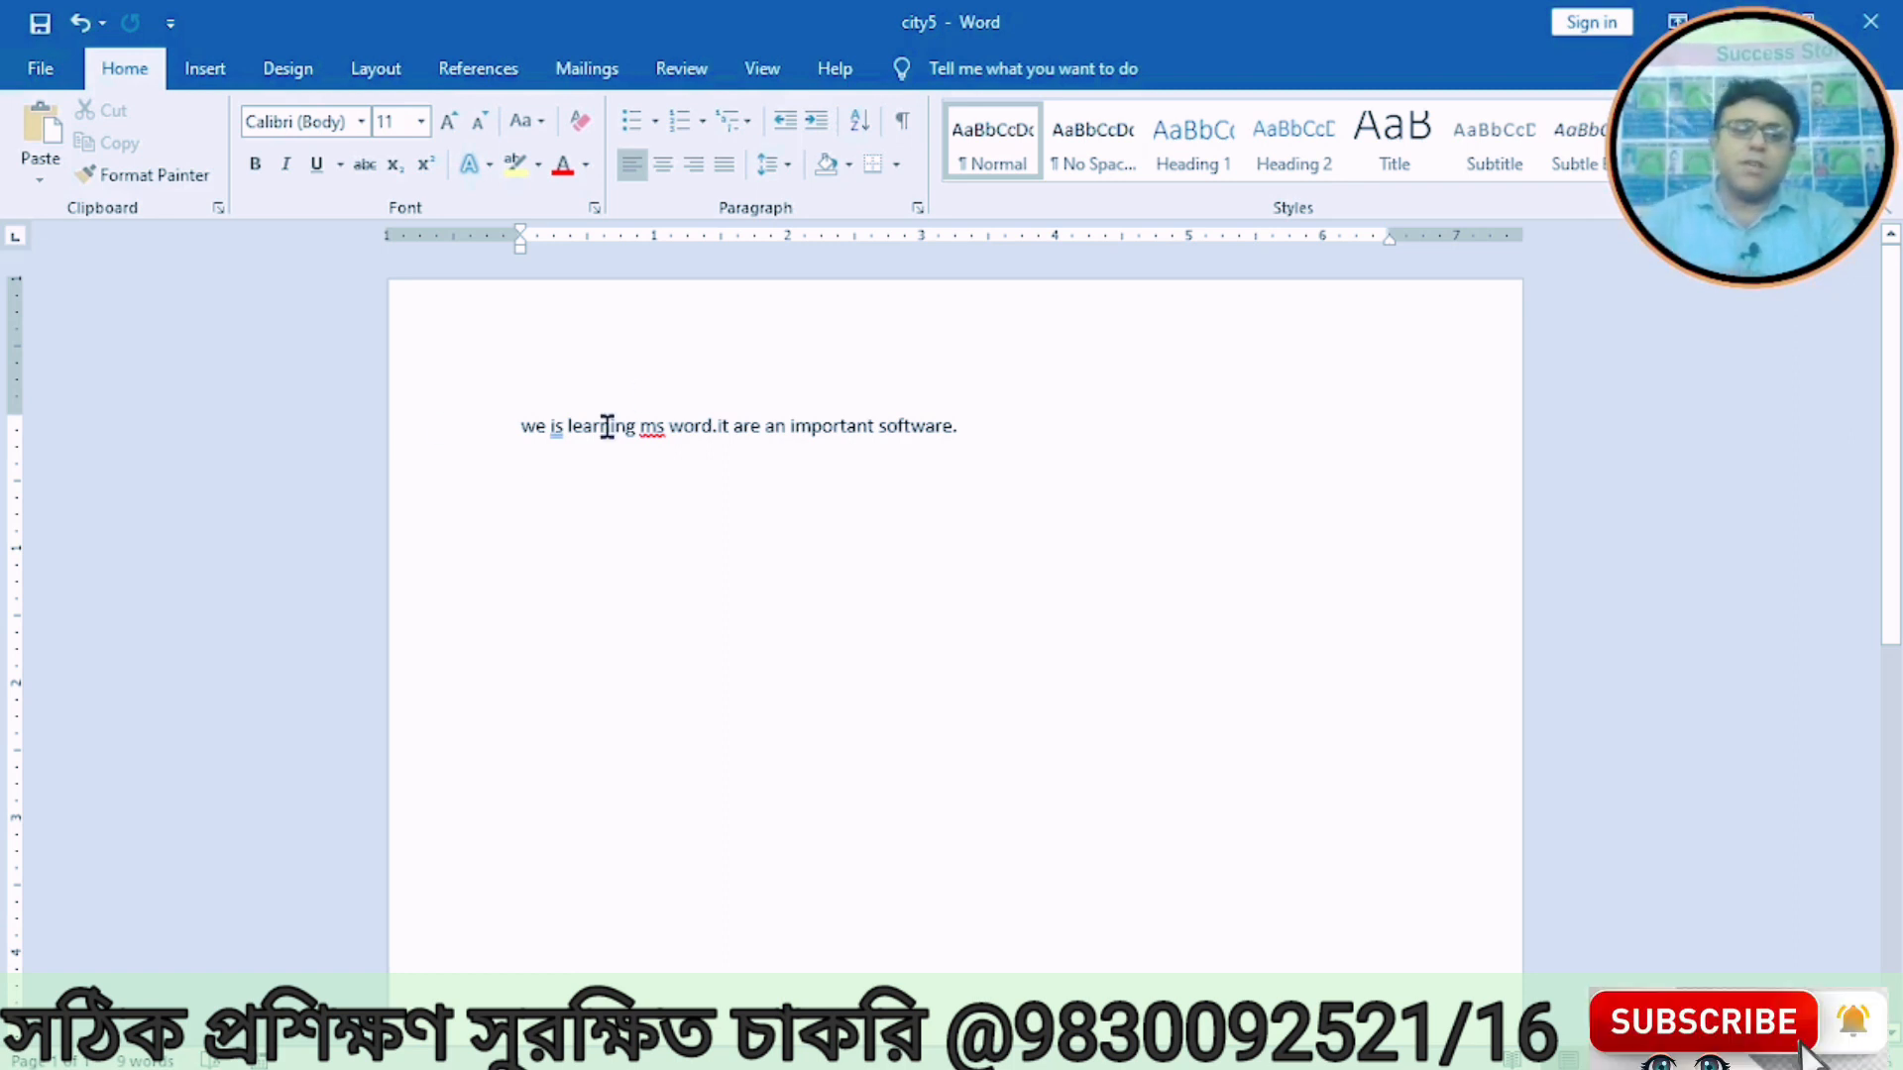
Step: Clear the text selection and turn on Track Changes for the city5 document
left_click_drag(607, 428, 565, 637)
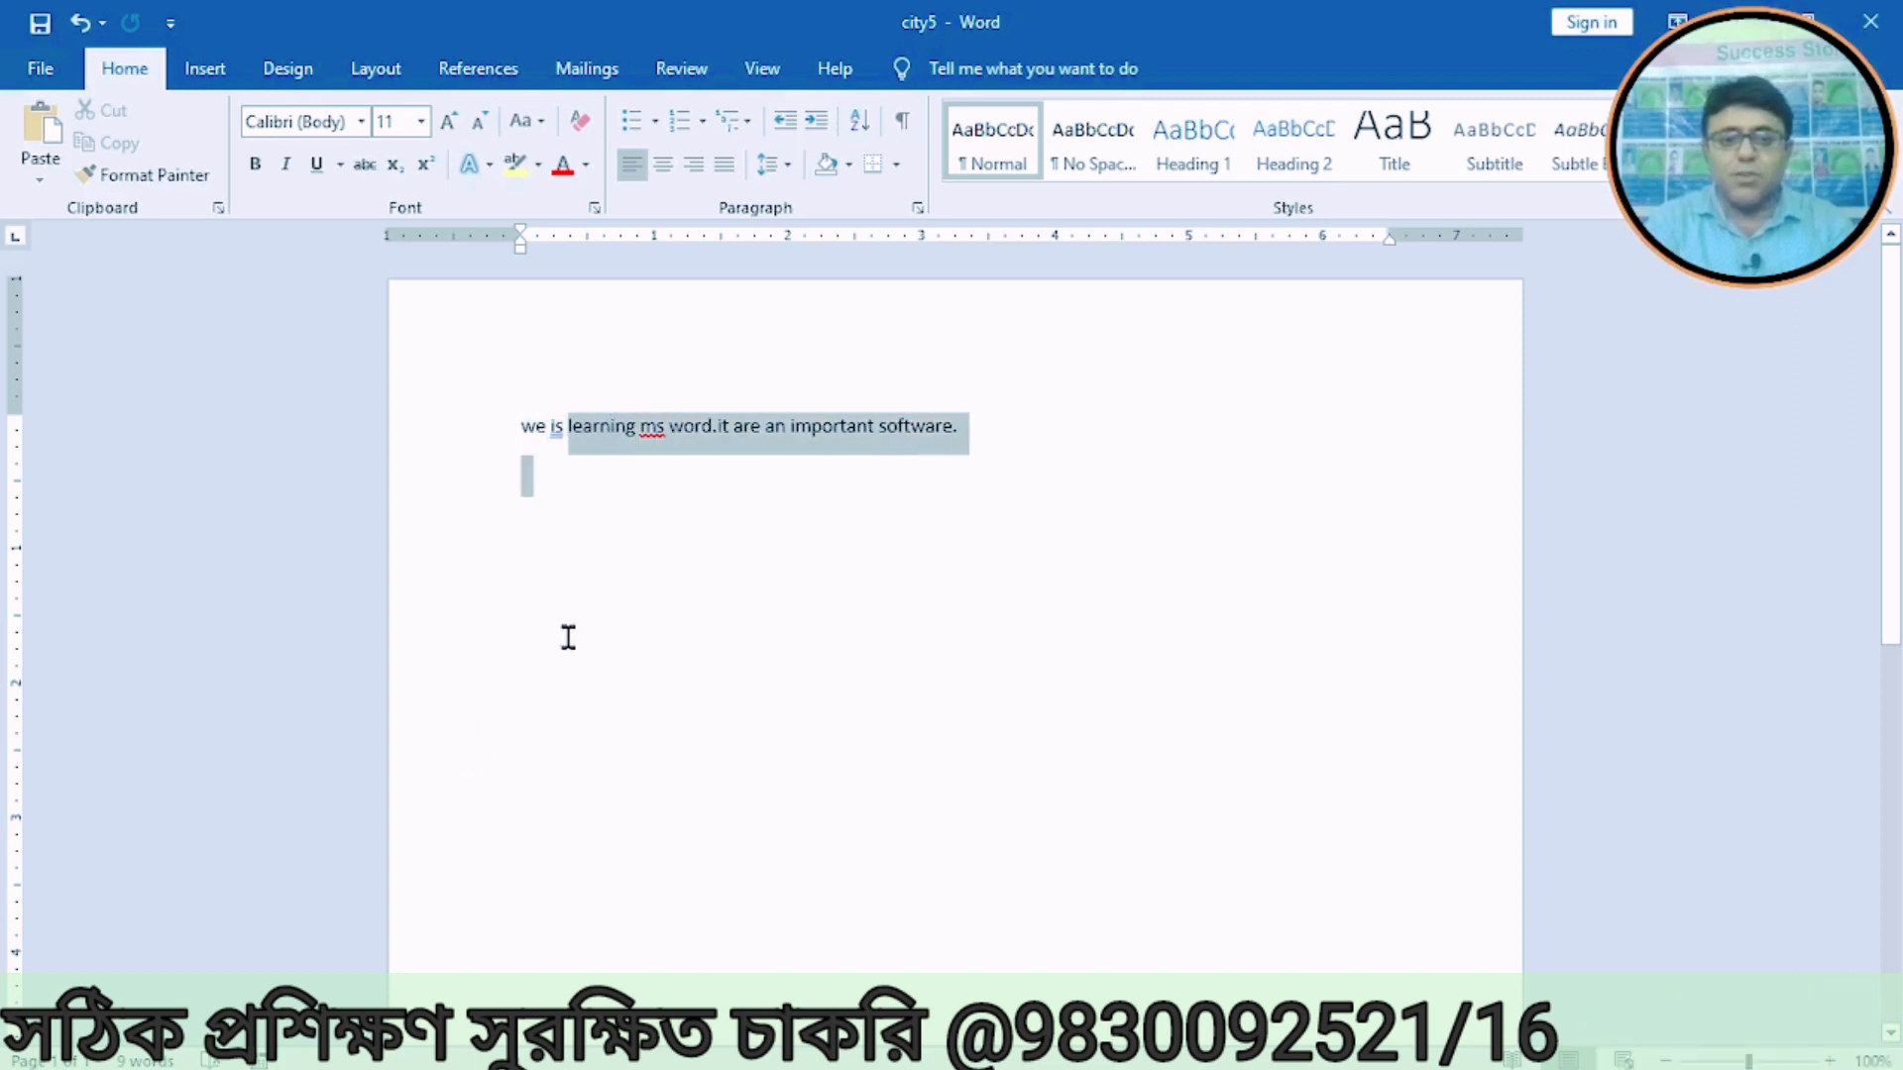
left_click(565, 636)
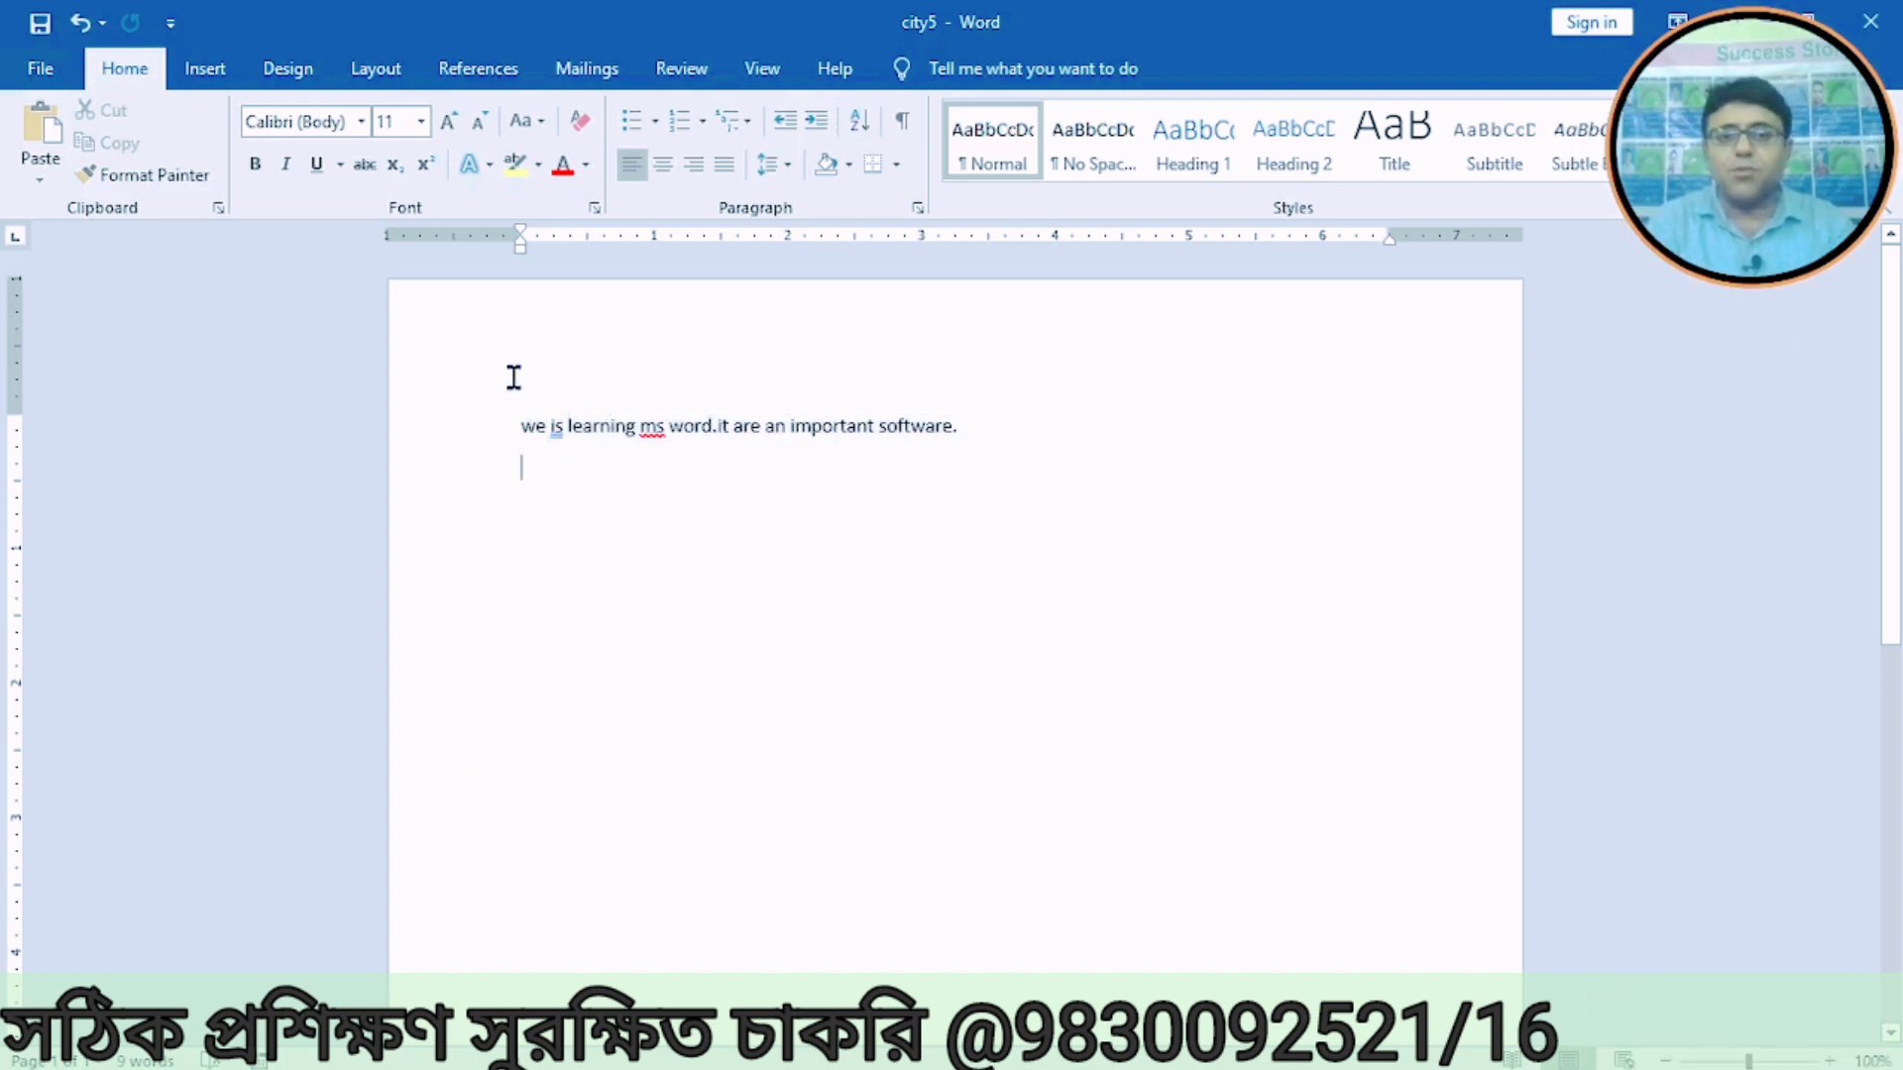
left_click(762, 68)
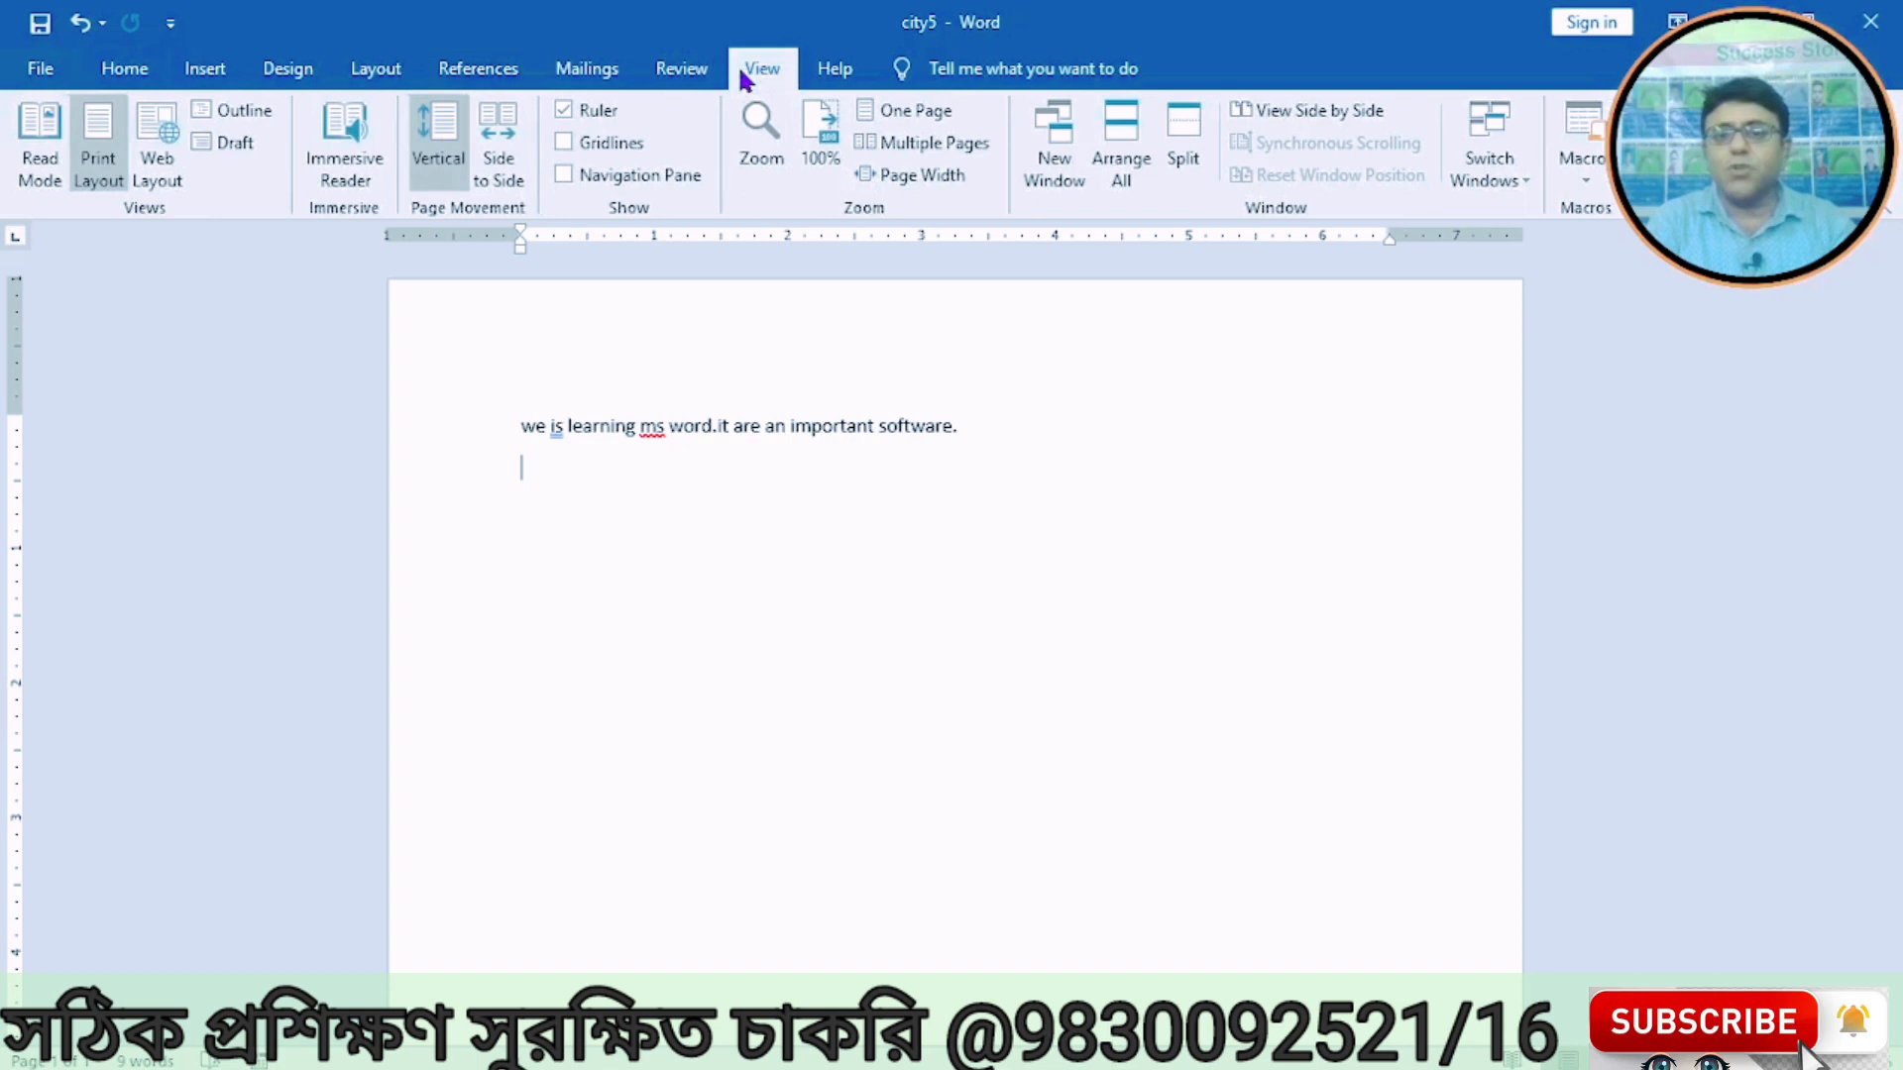
left_click(681, 68)
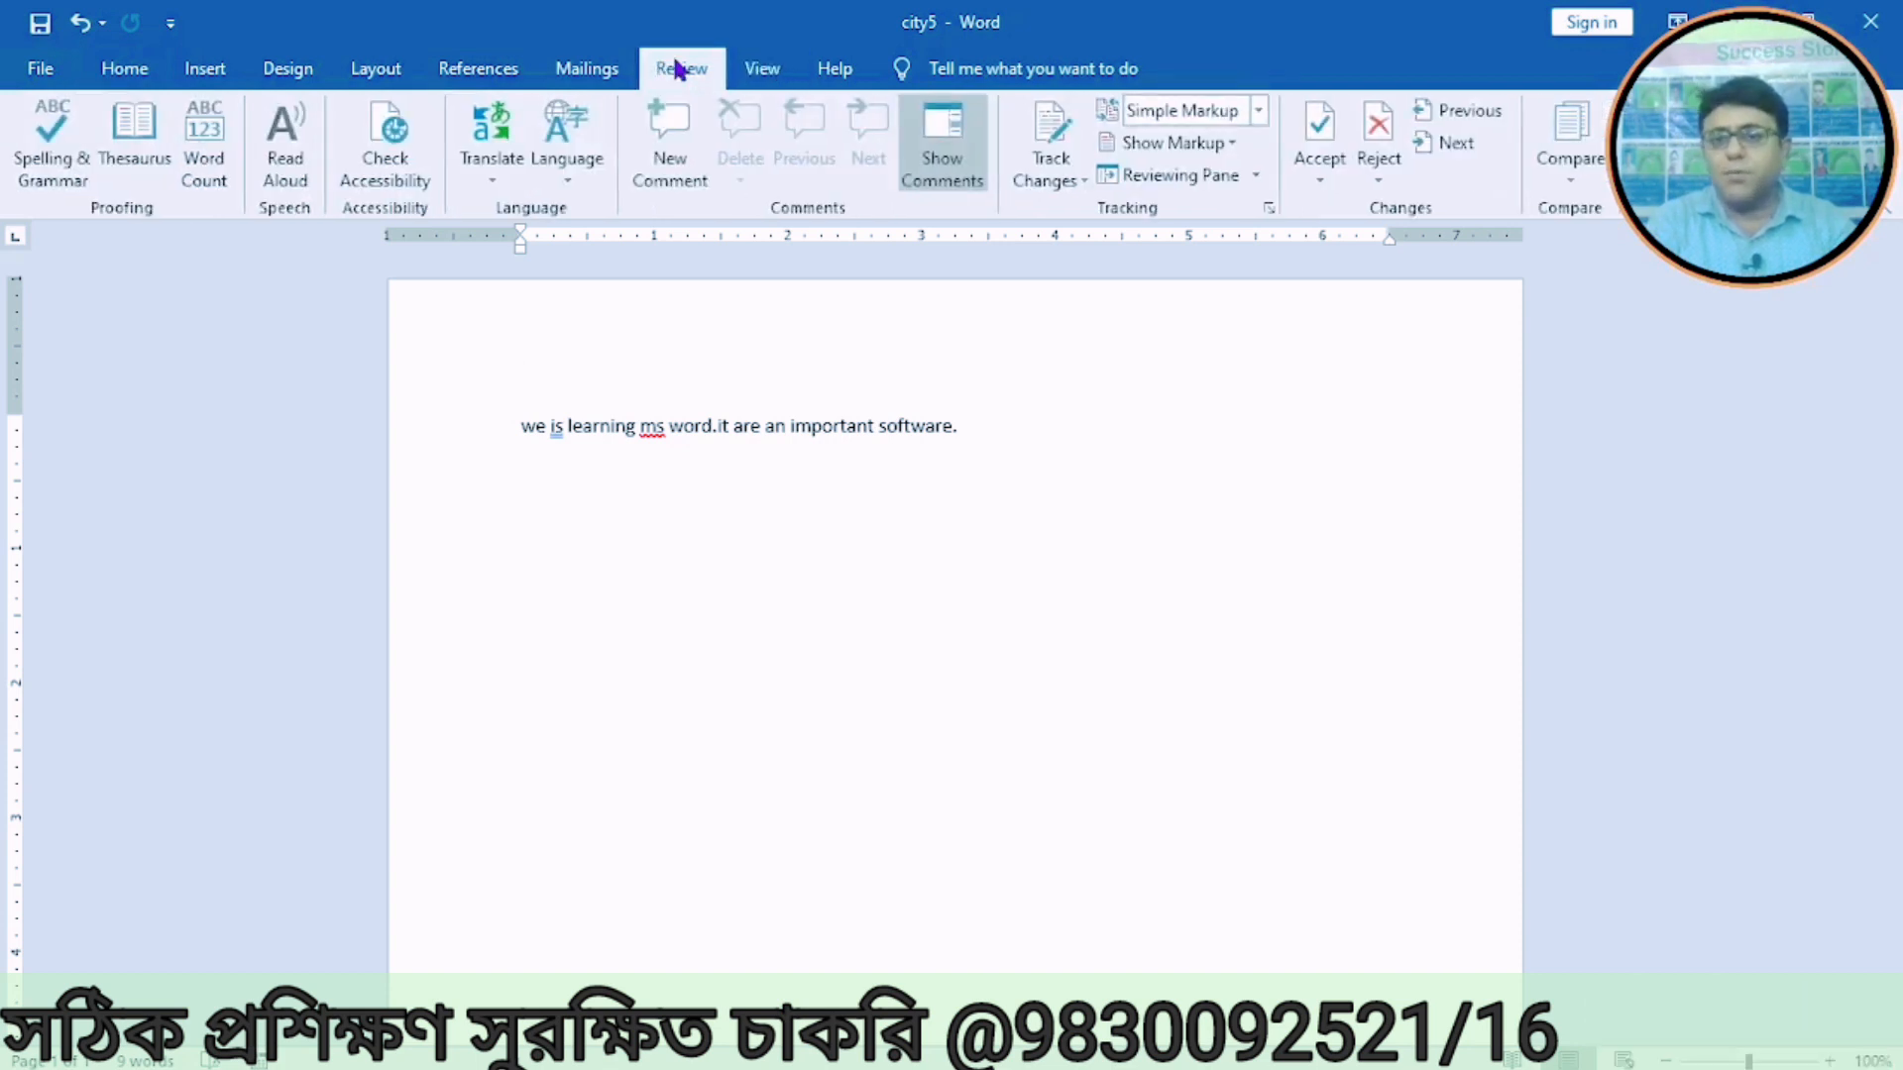
left_click(1056, 185)
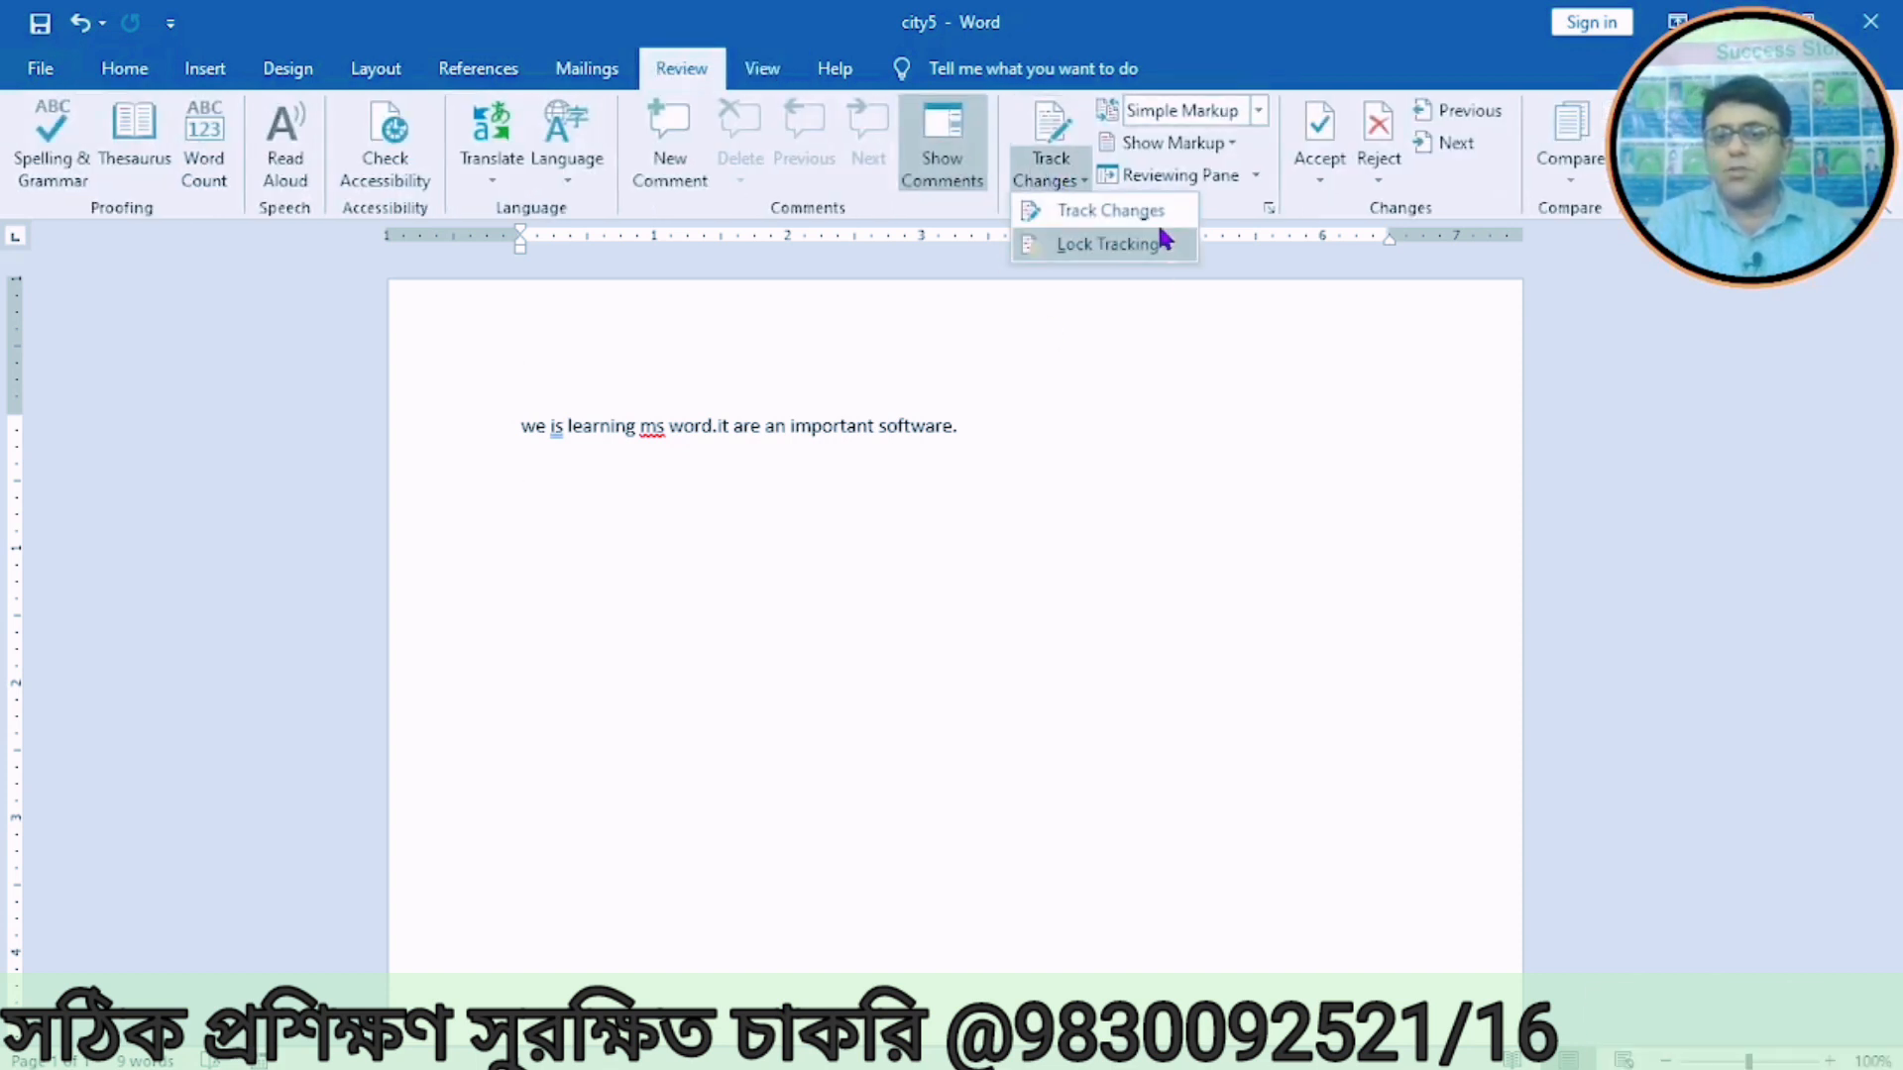
left_click(1117, 209)
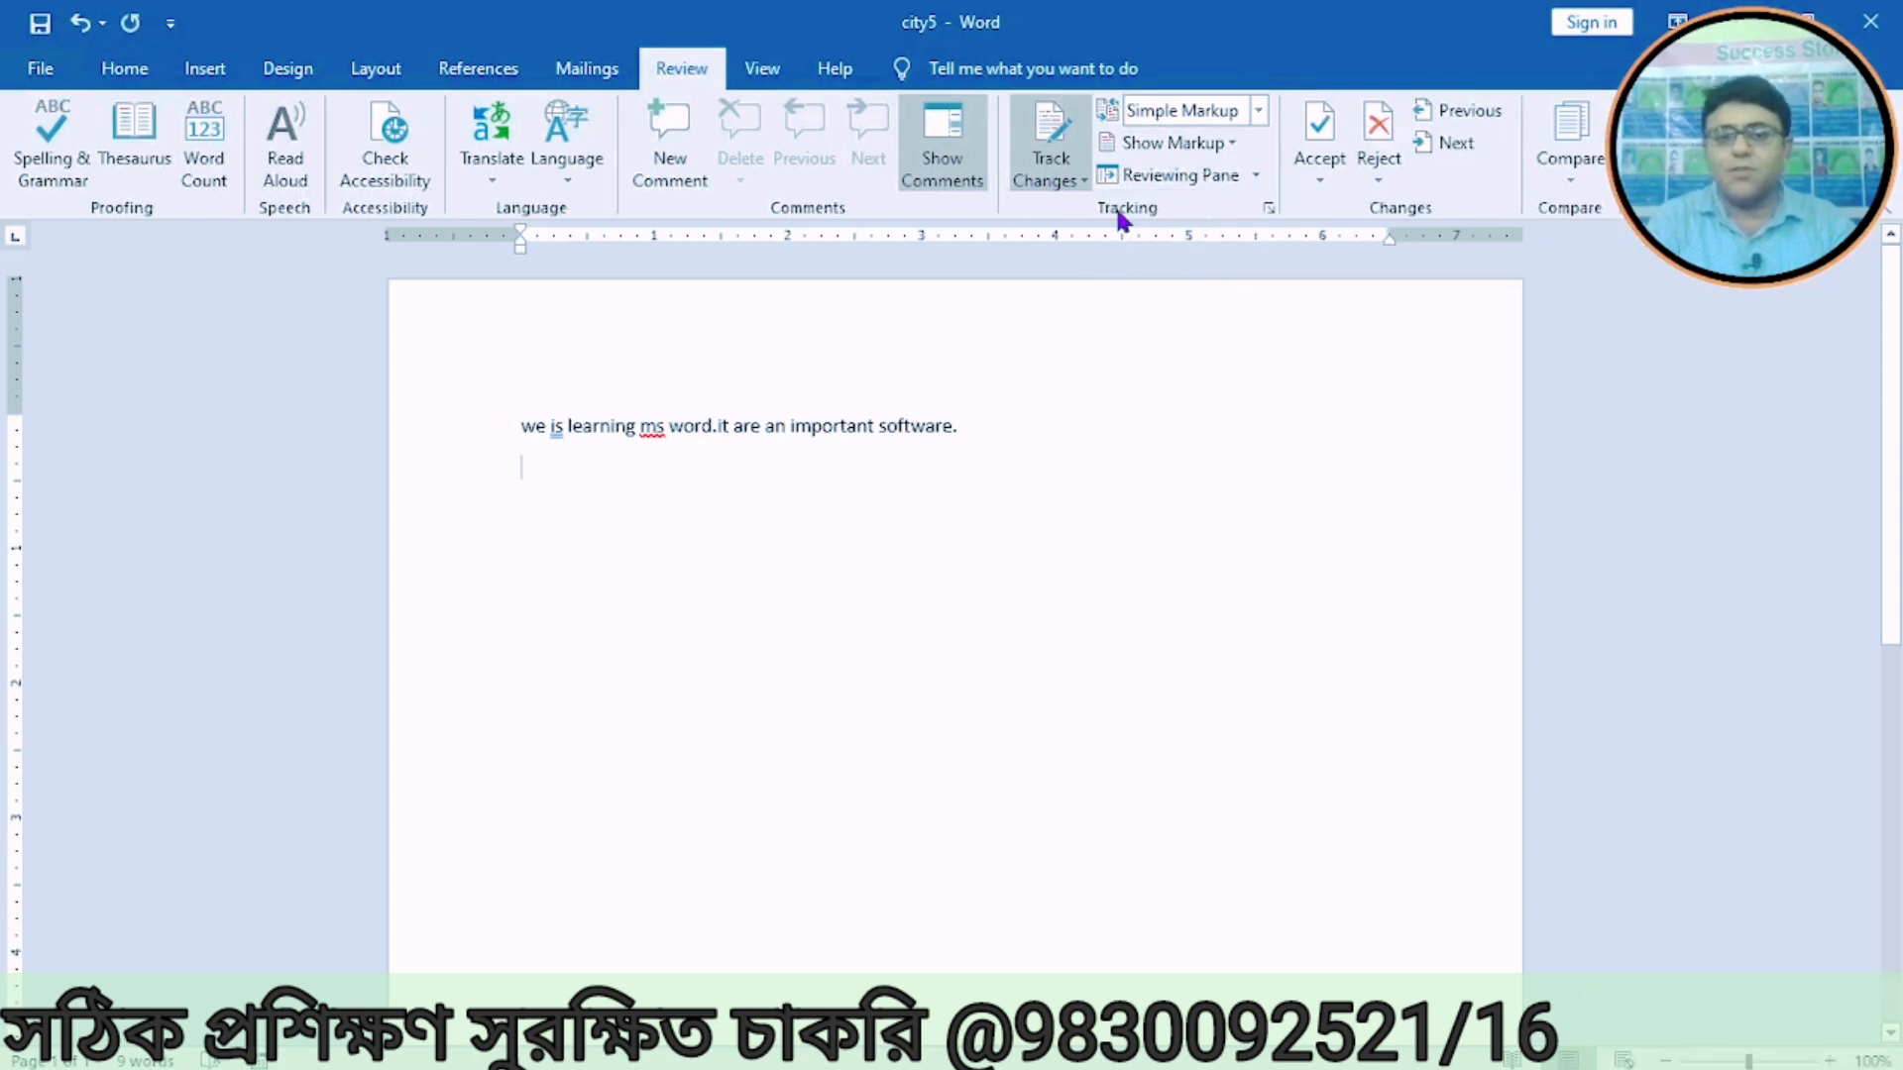
Step: Replace "is" after "we" with "are" as a tracked change, and switch the display to All Markup
double_click(551, 427)
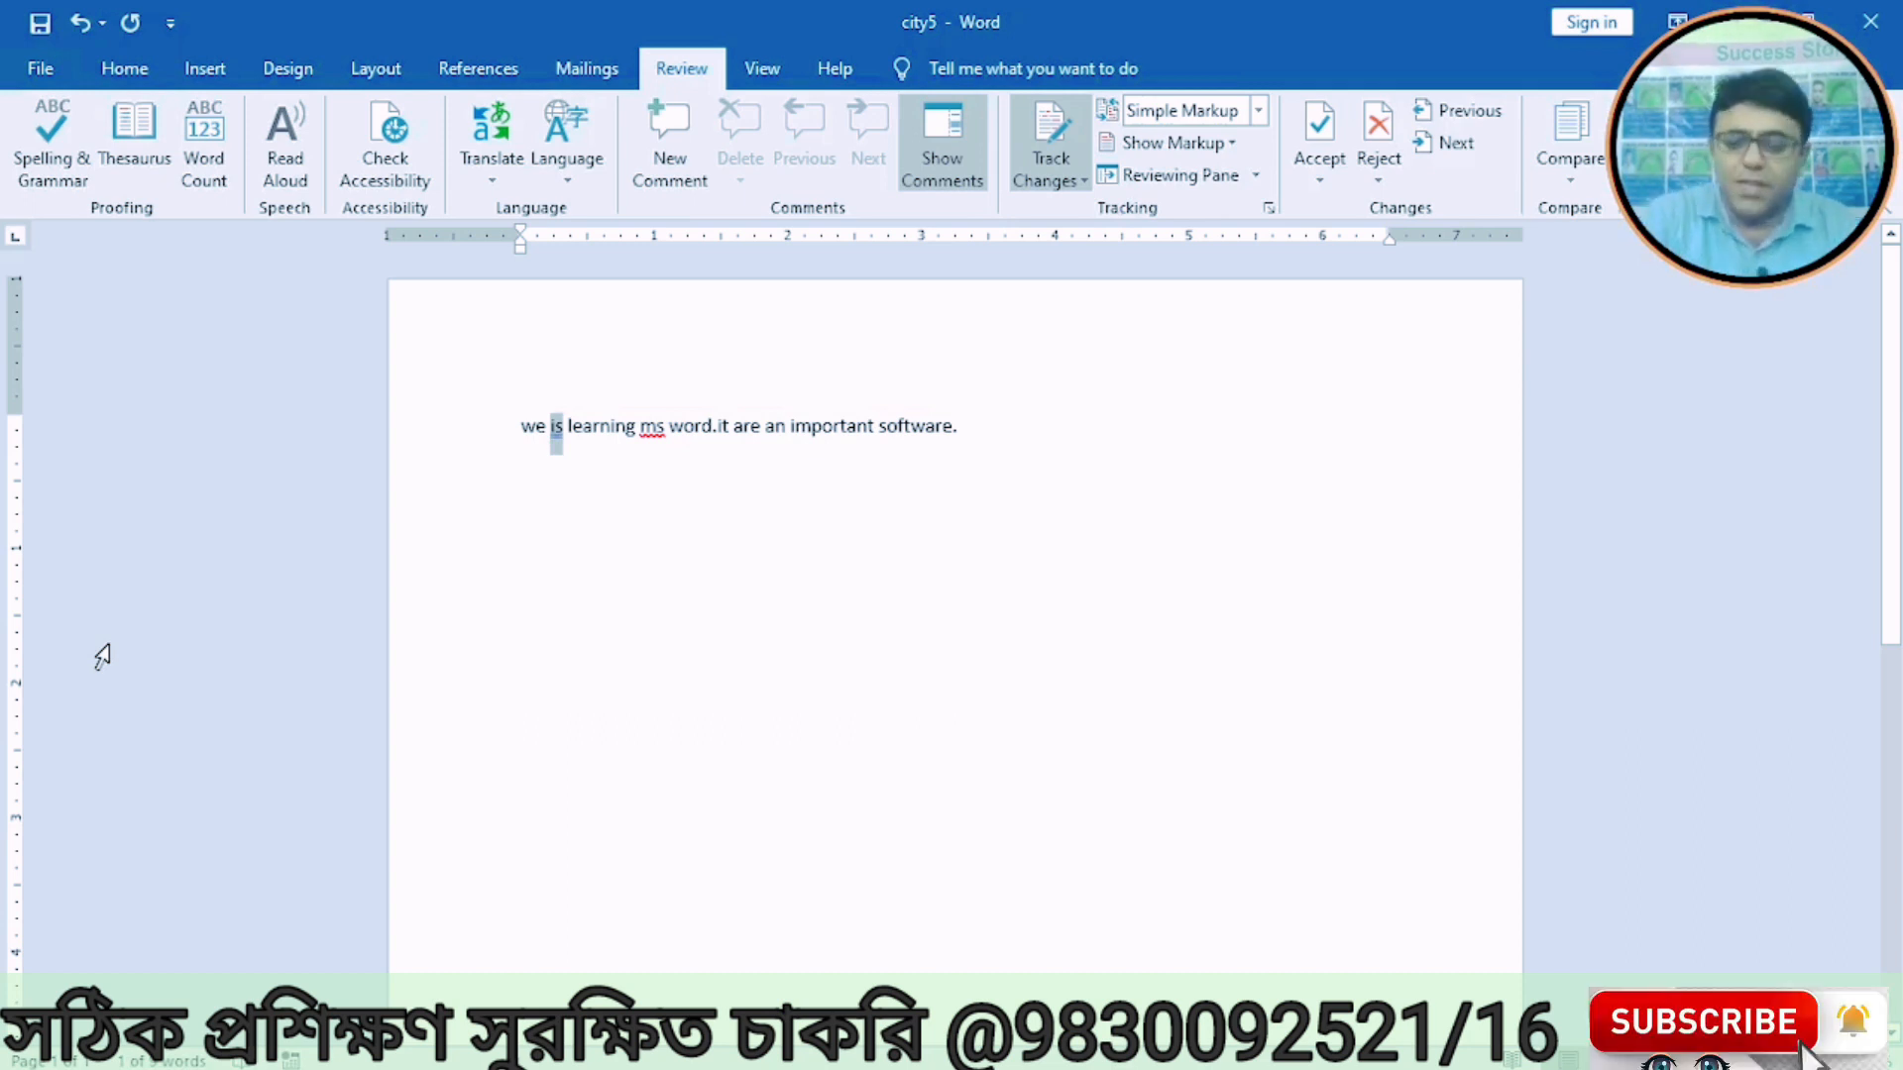
key("Delete")
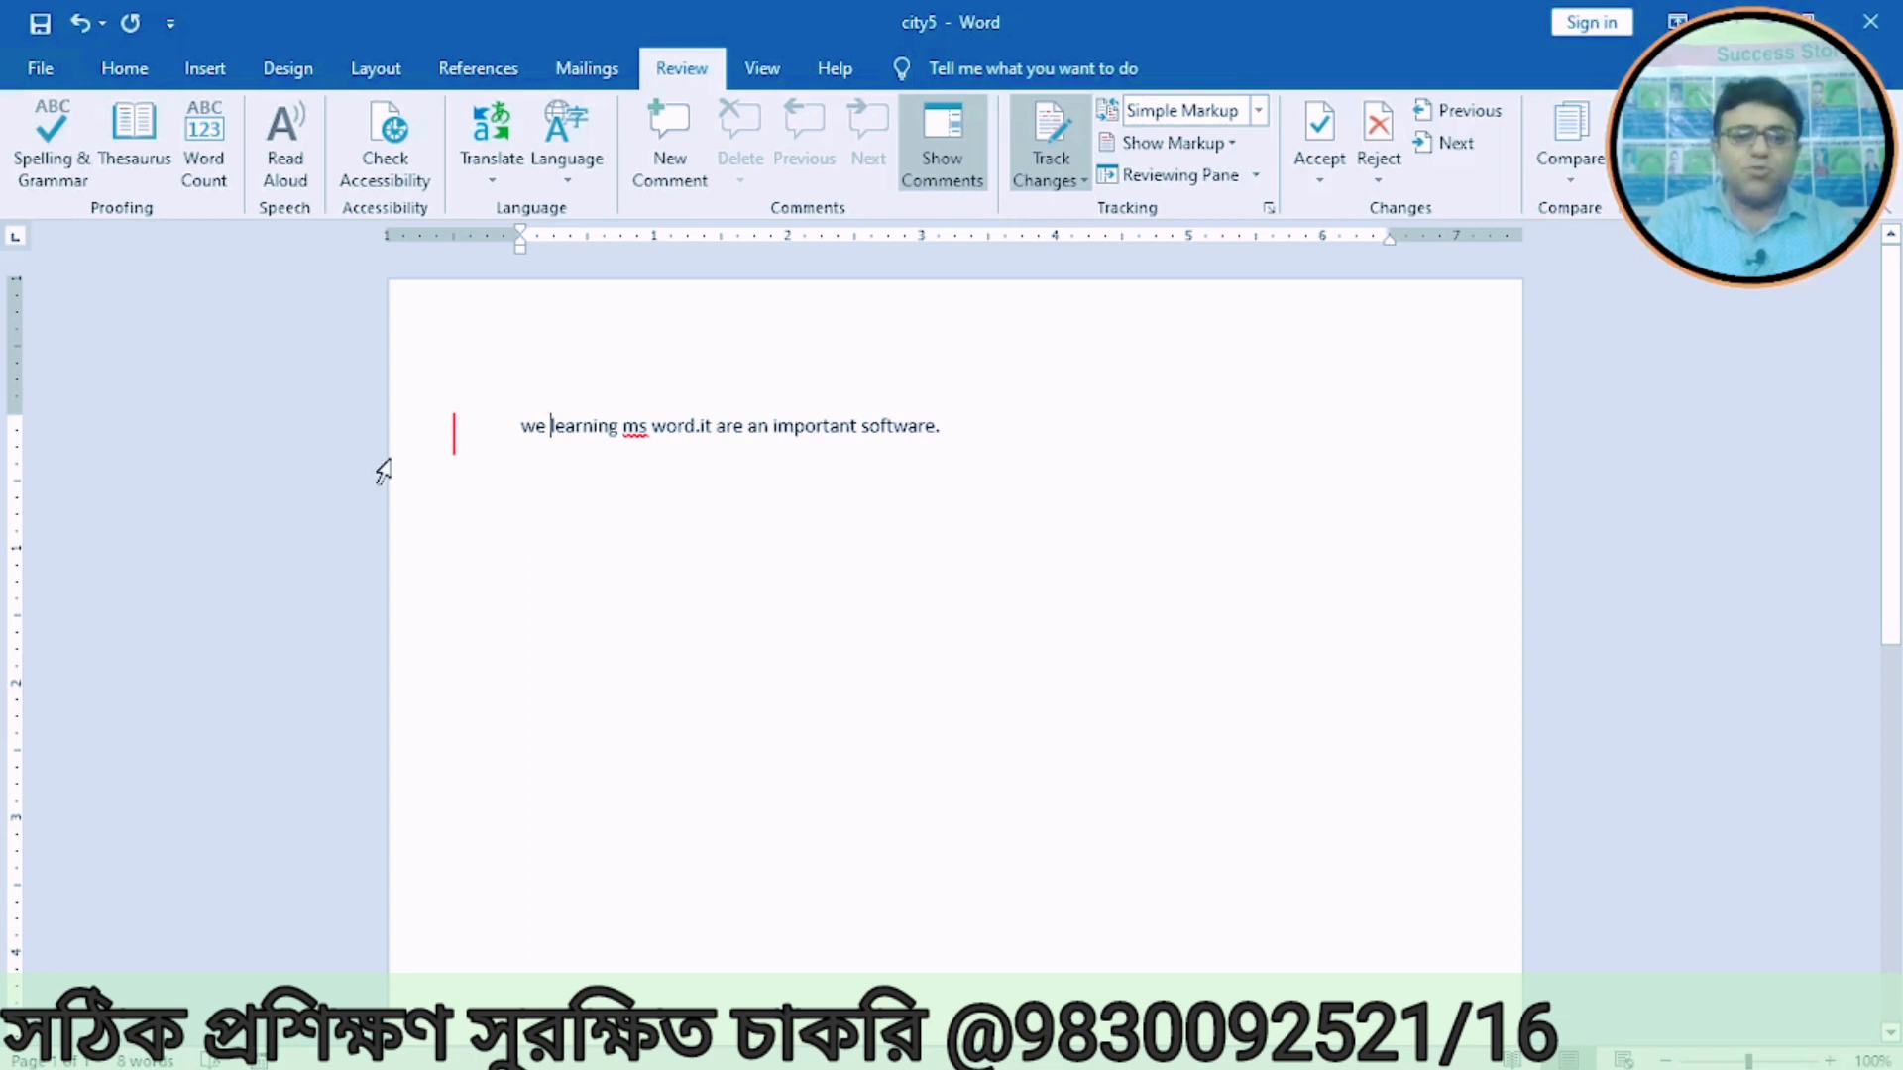
left_click(456, 442)
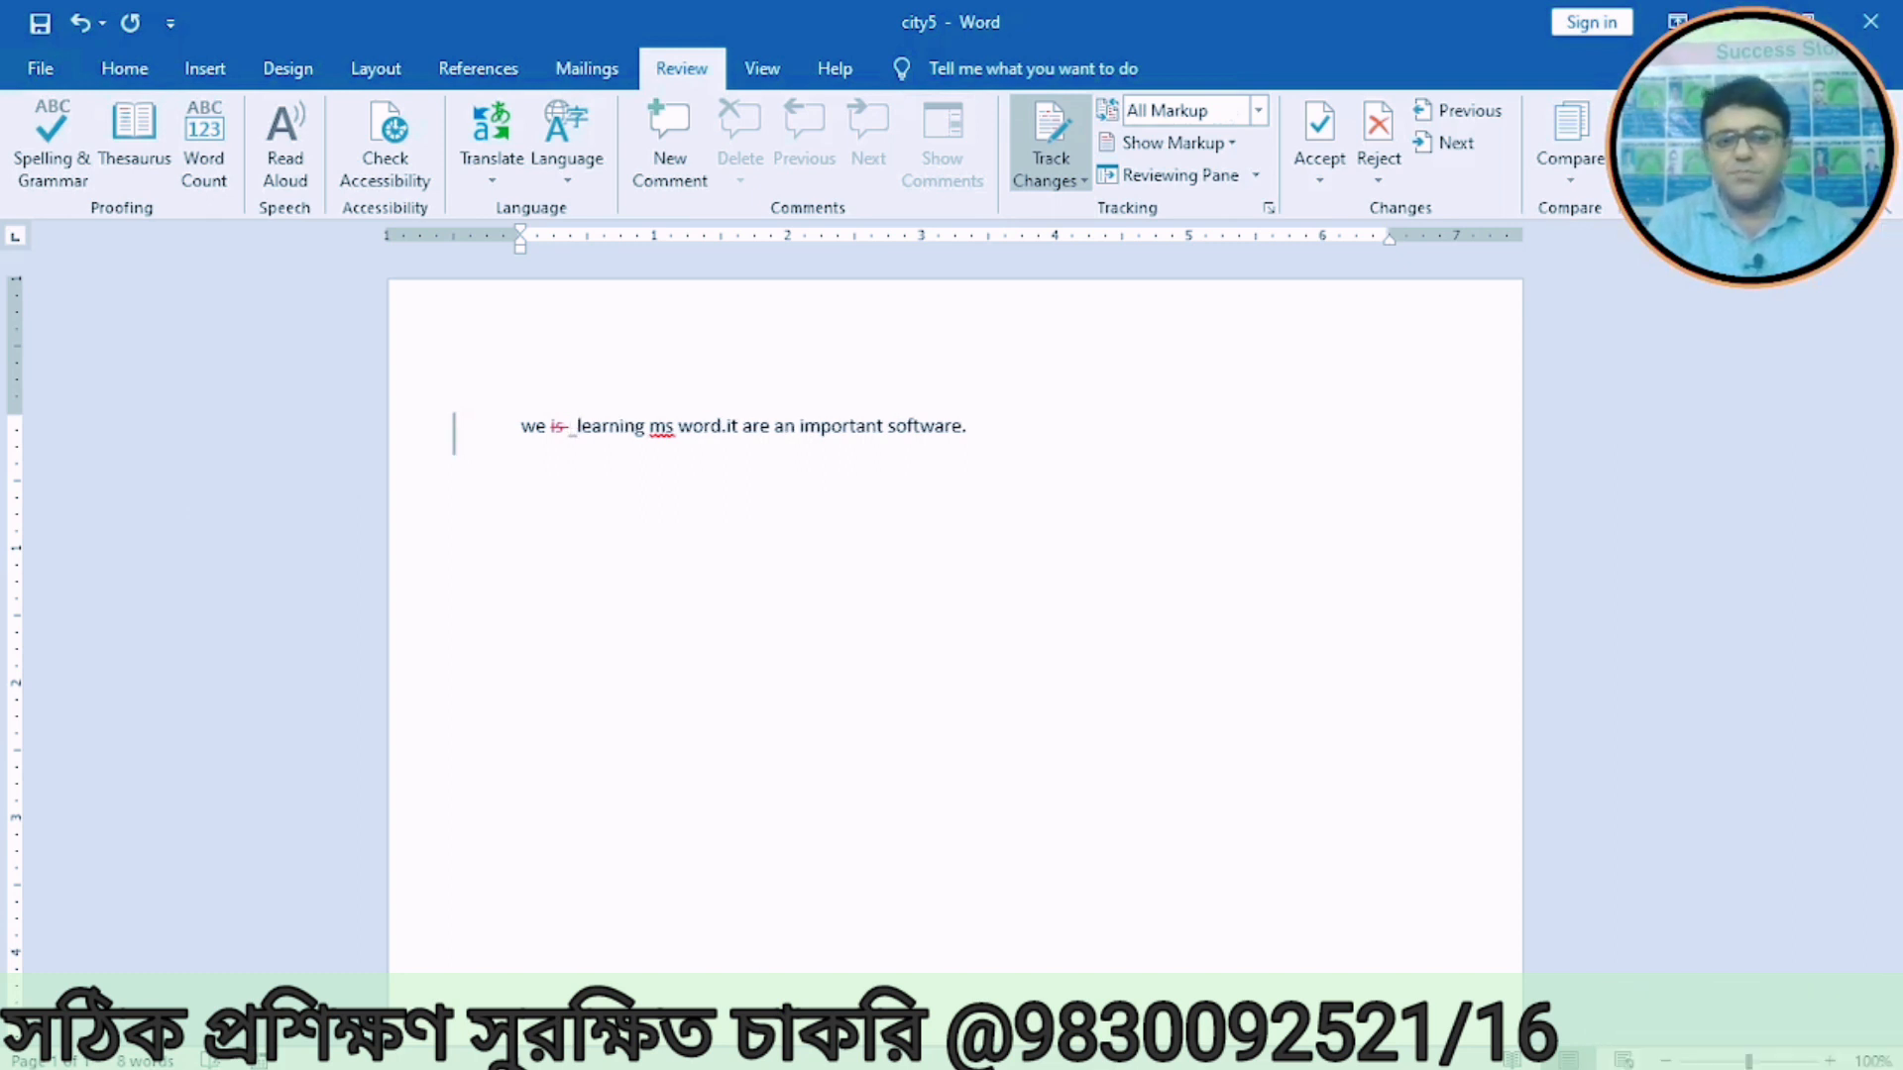
type("are")
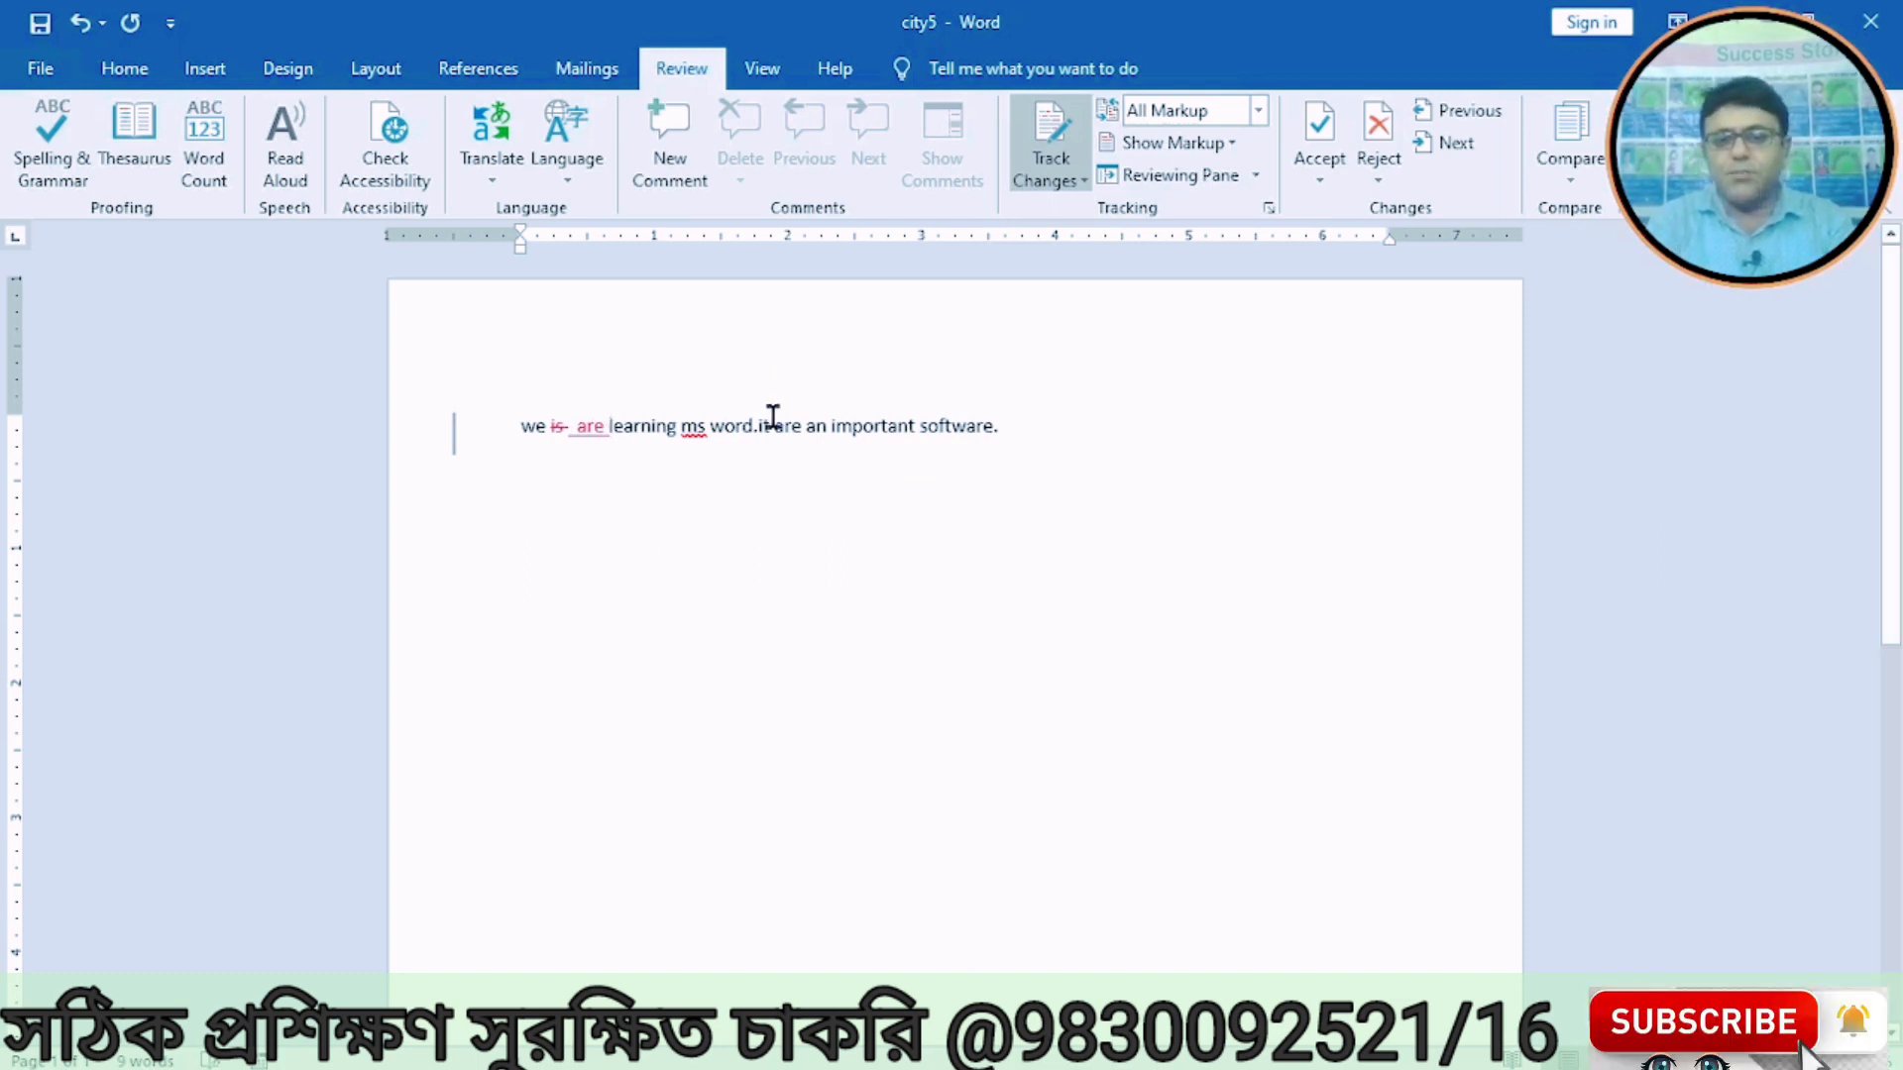
Step: Replace "are" after "it" with "is" as a tracked change and save the city5 document
left_click_drag(773, 422, 801, 426)
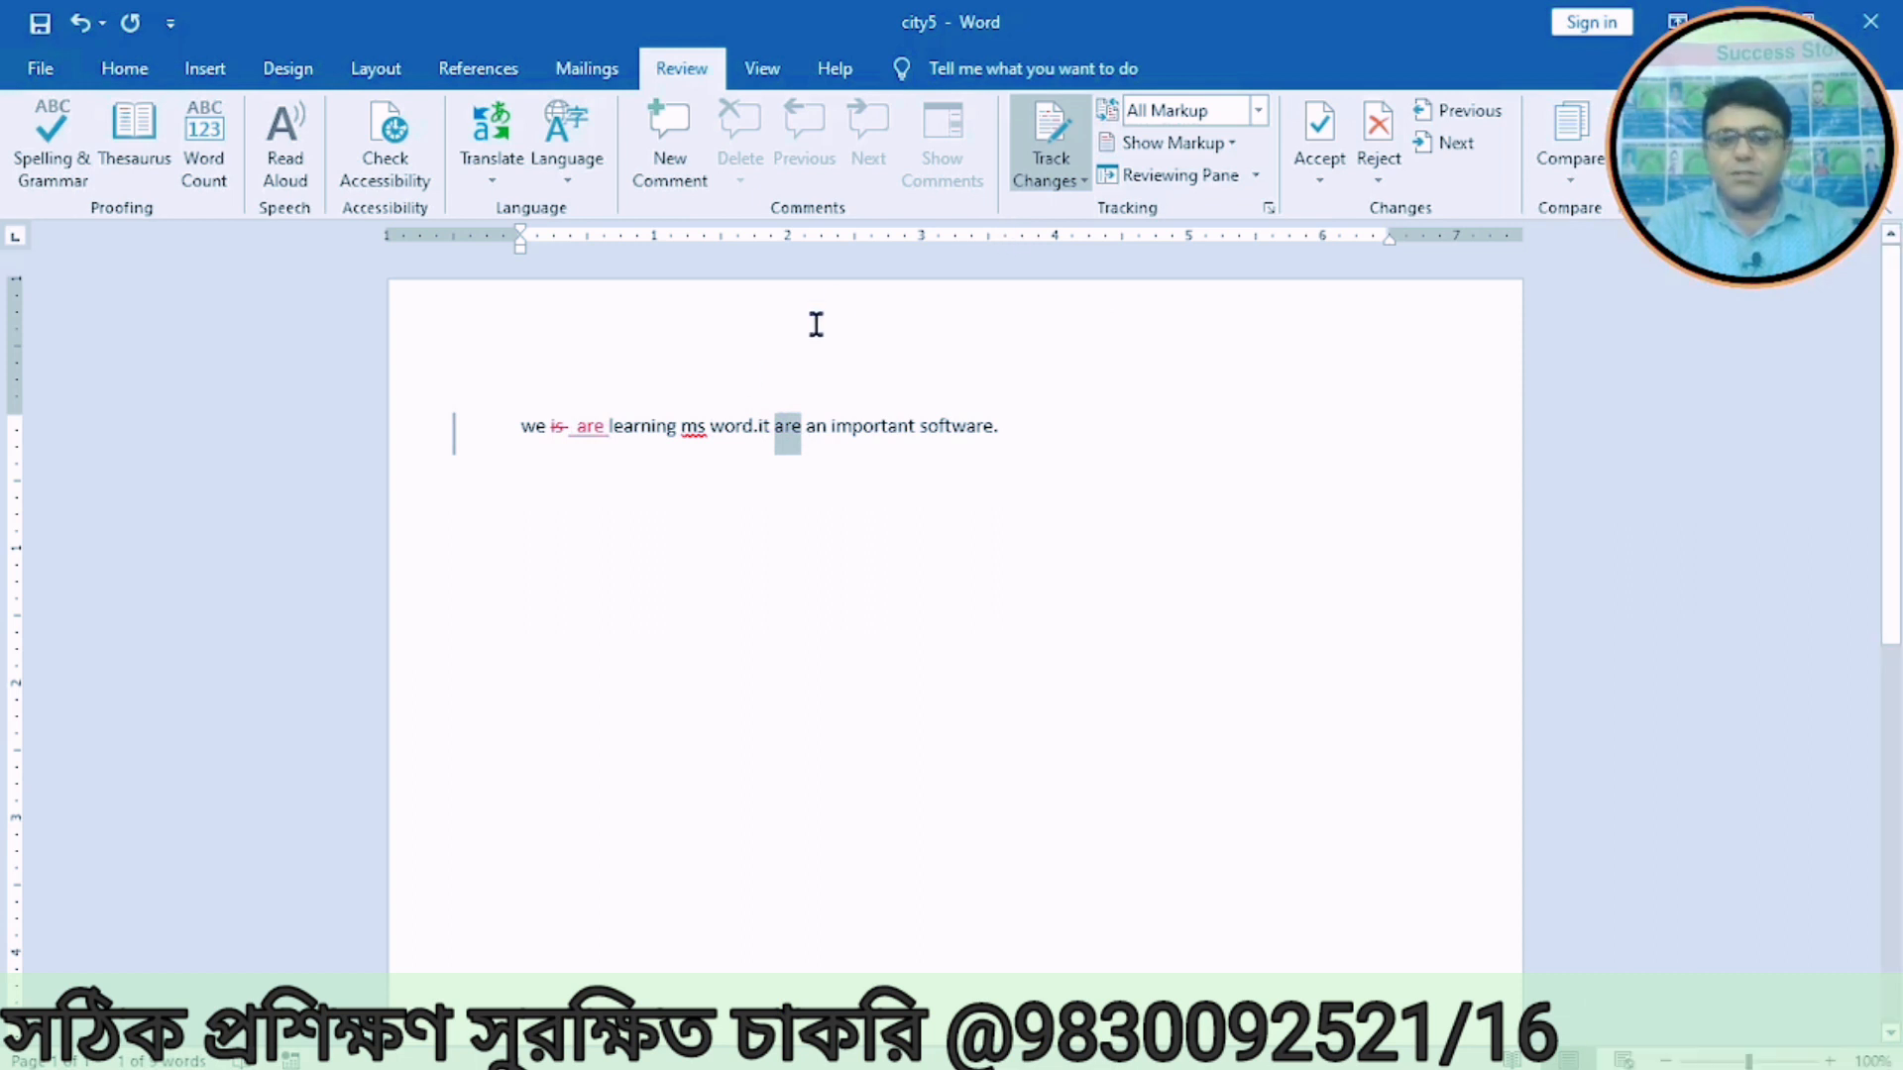
key("Delete")
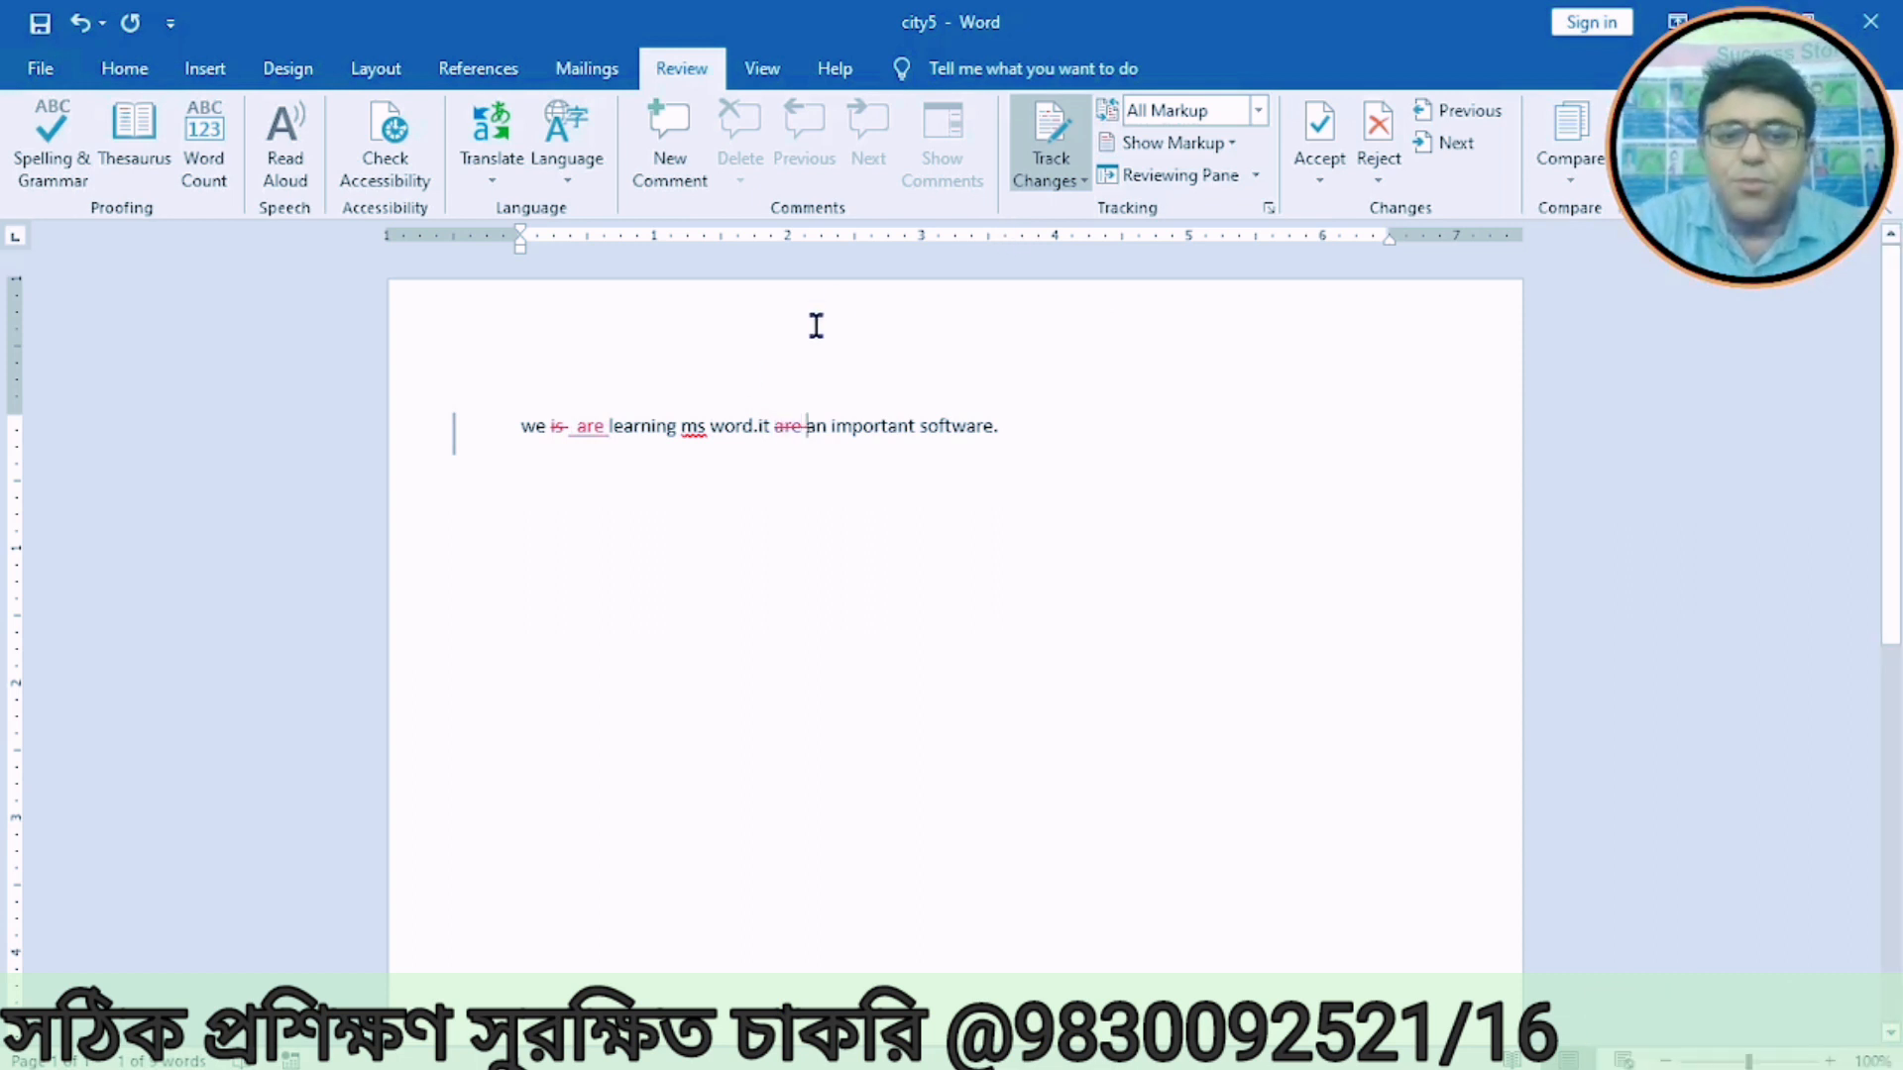
key("Right")
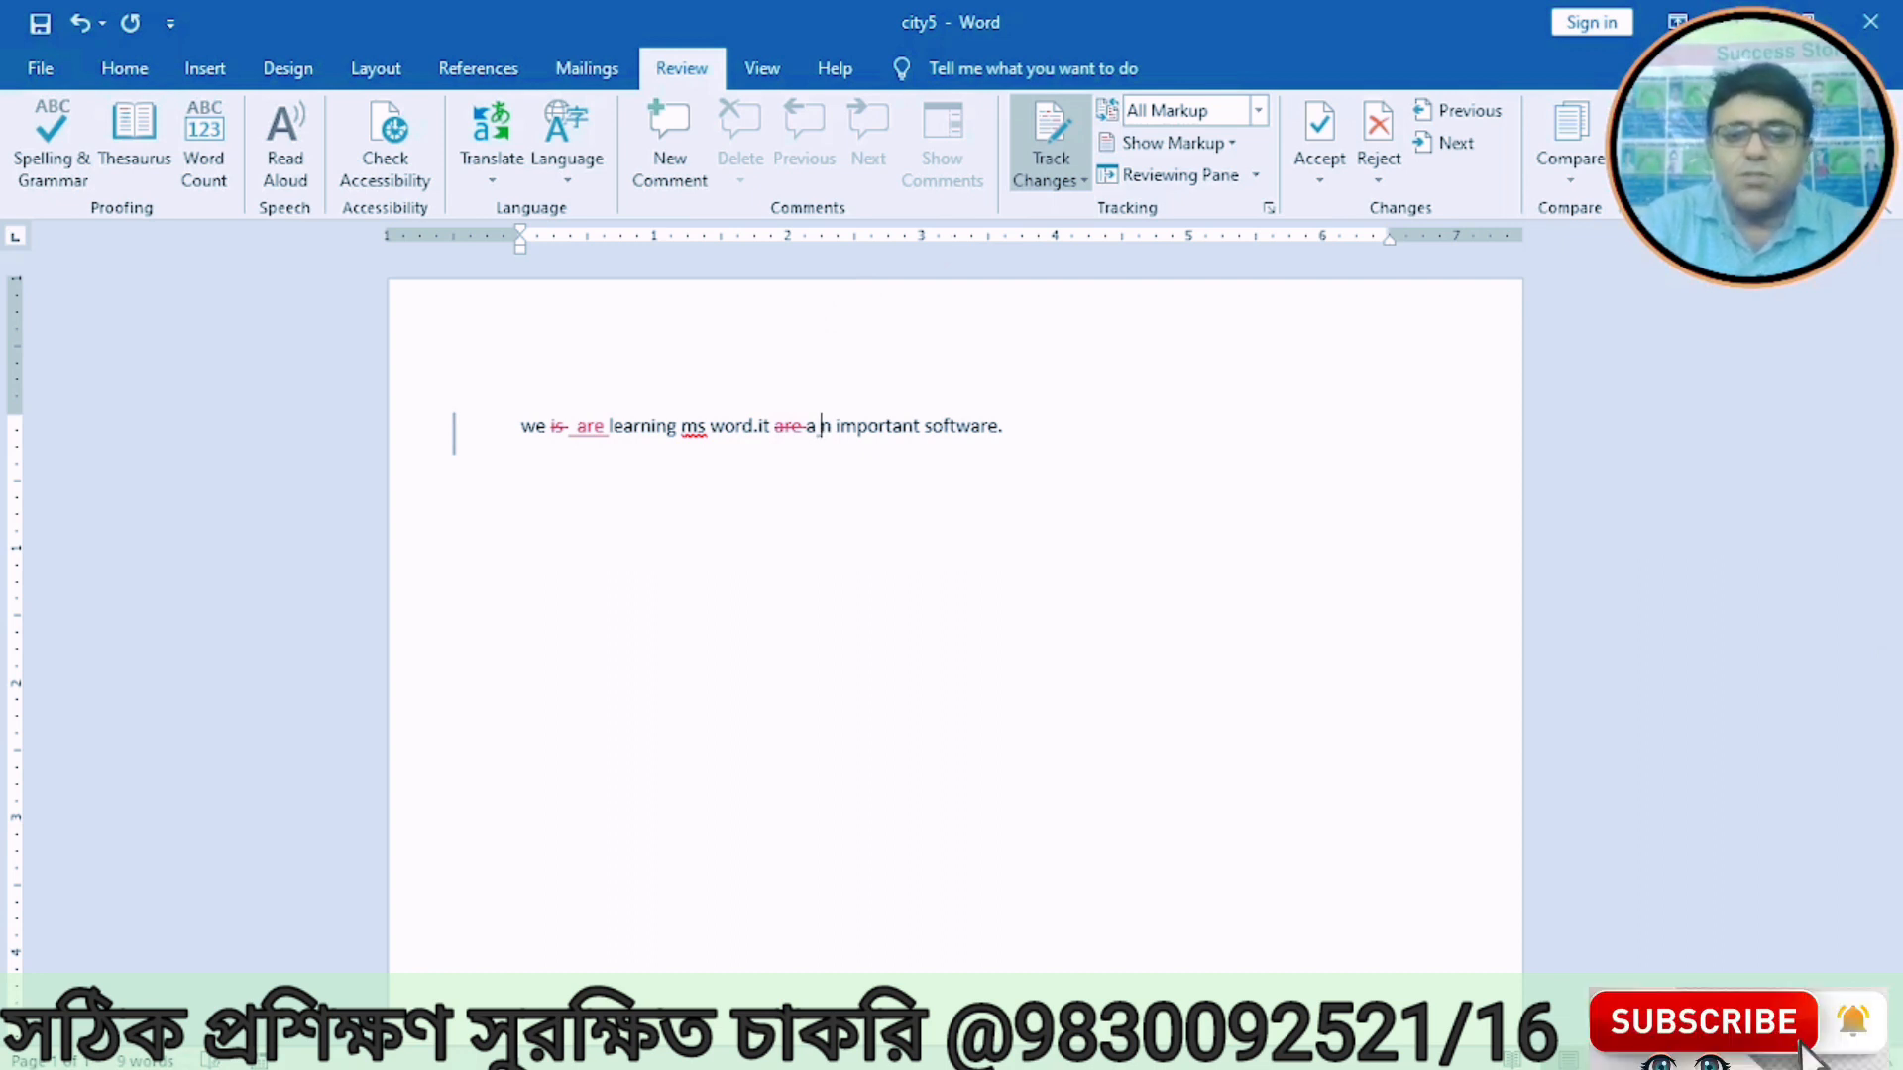
key("BackSpace")
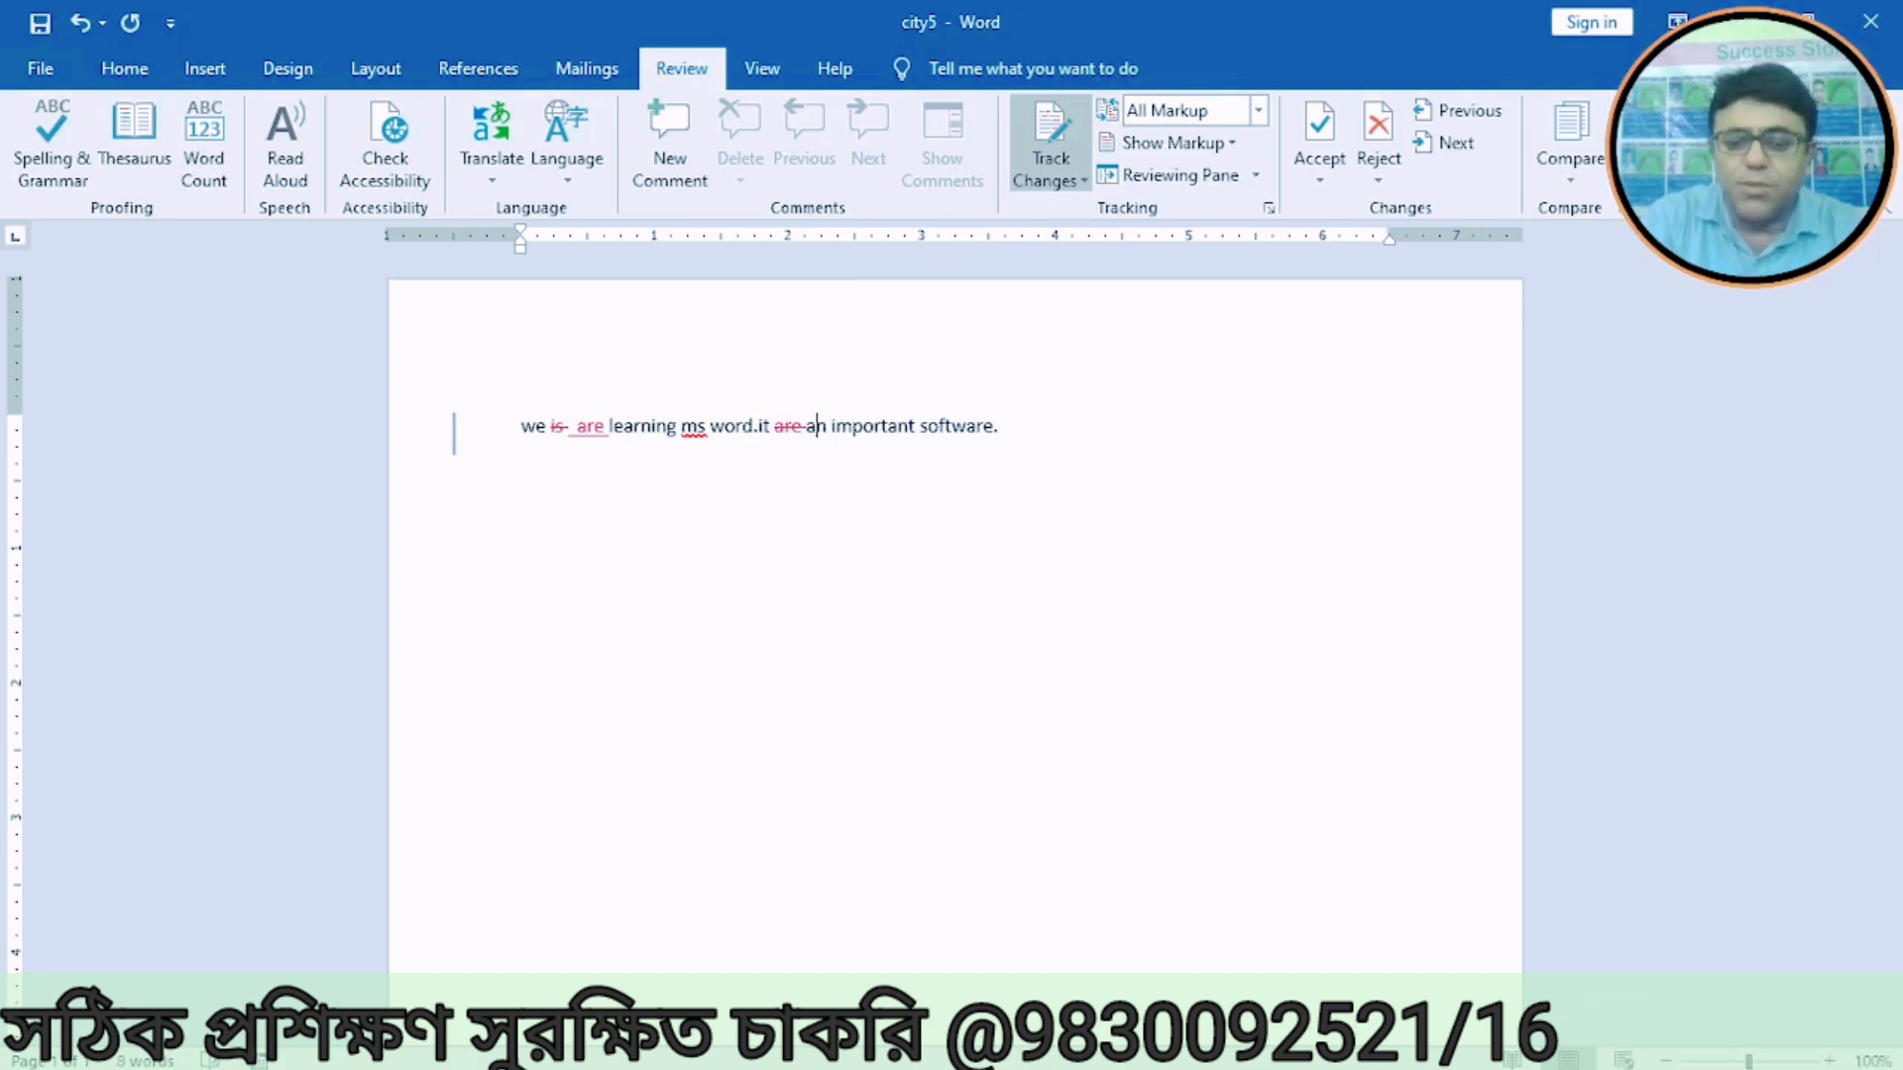
type("is")
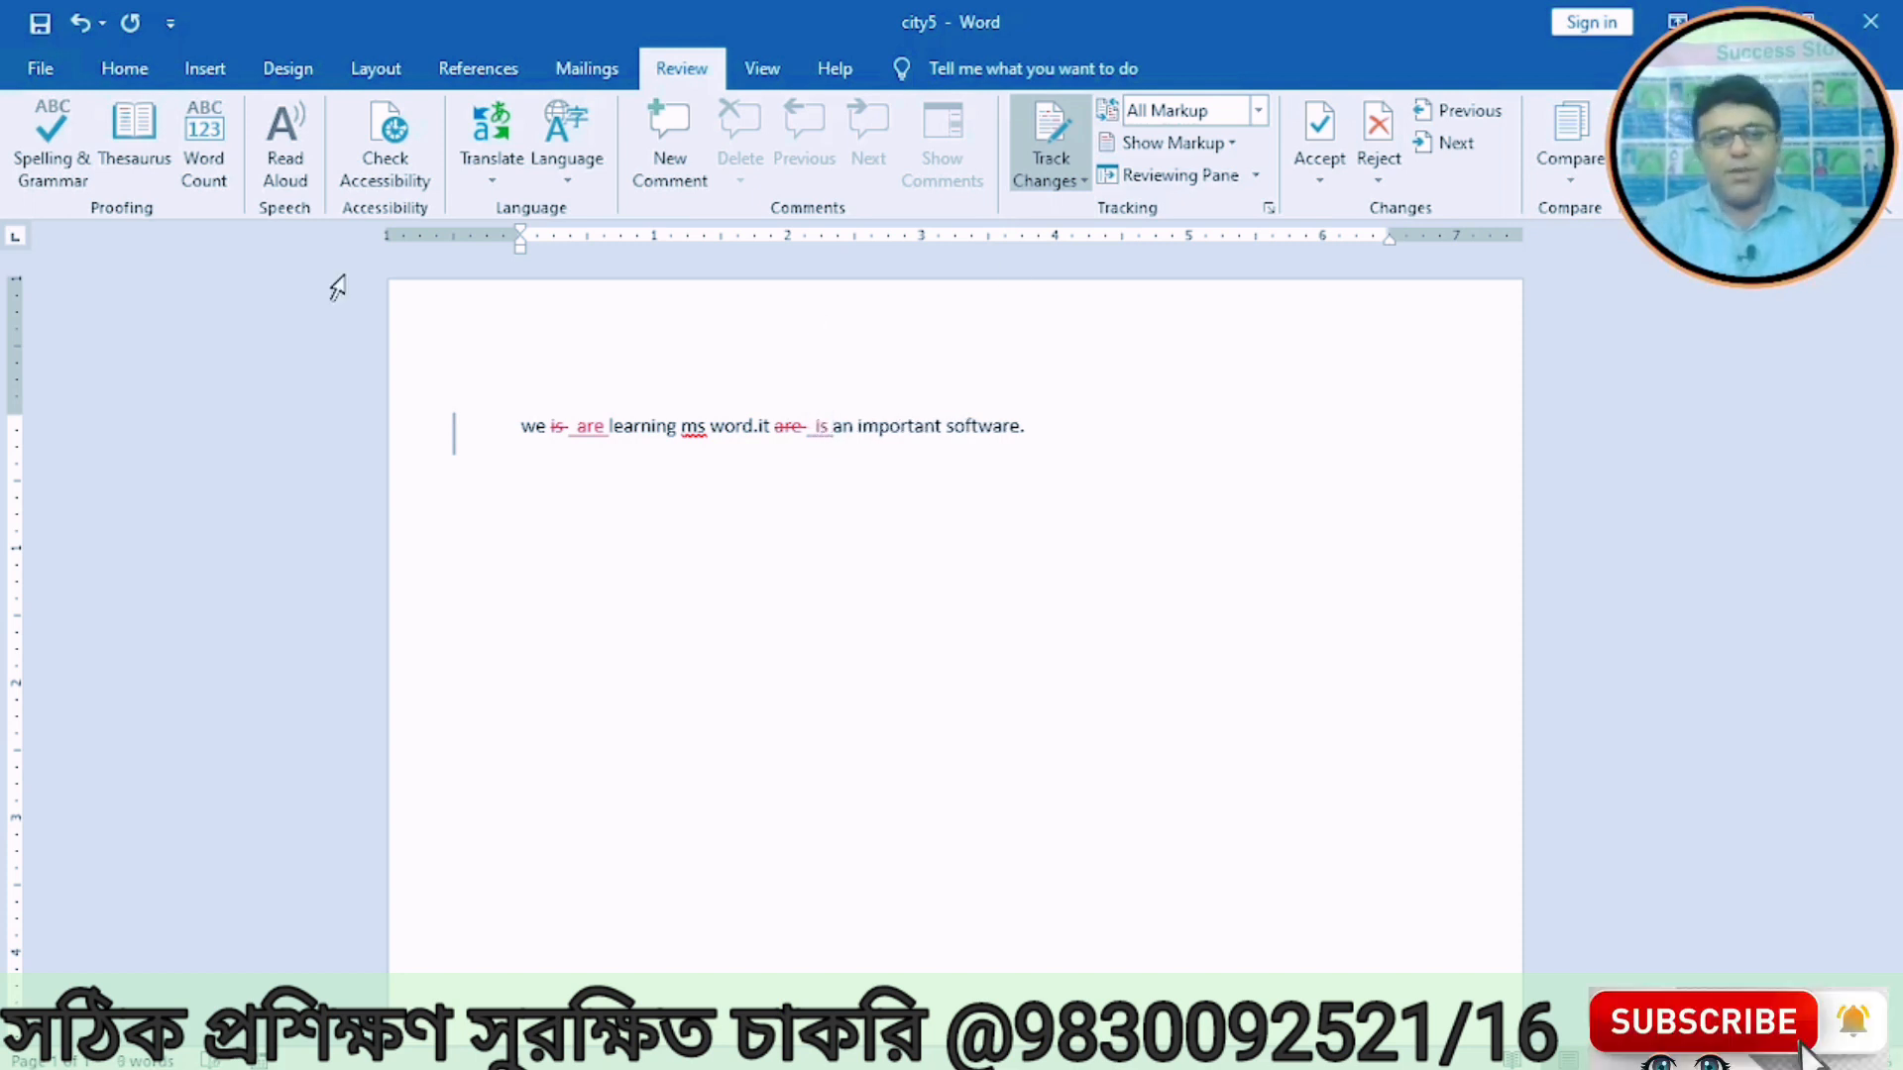
left_click(37, 82)
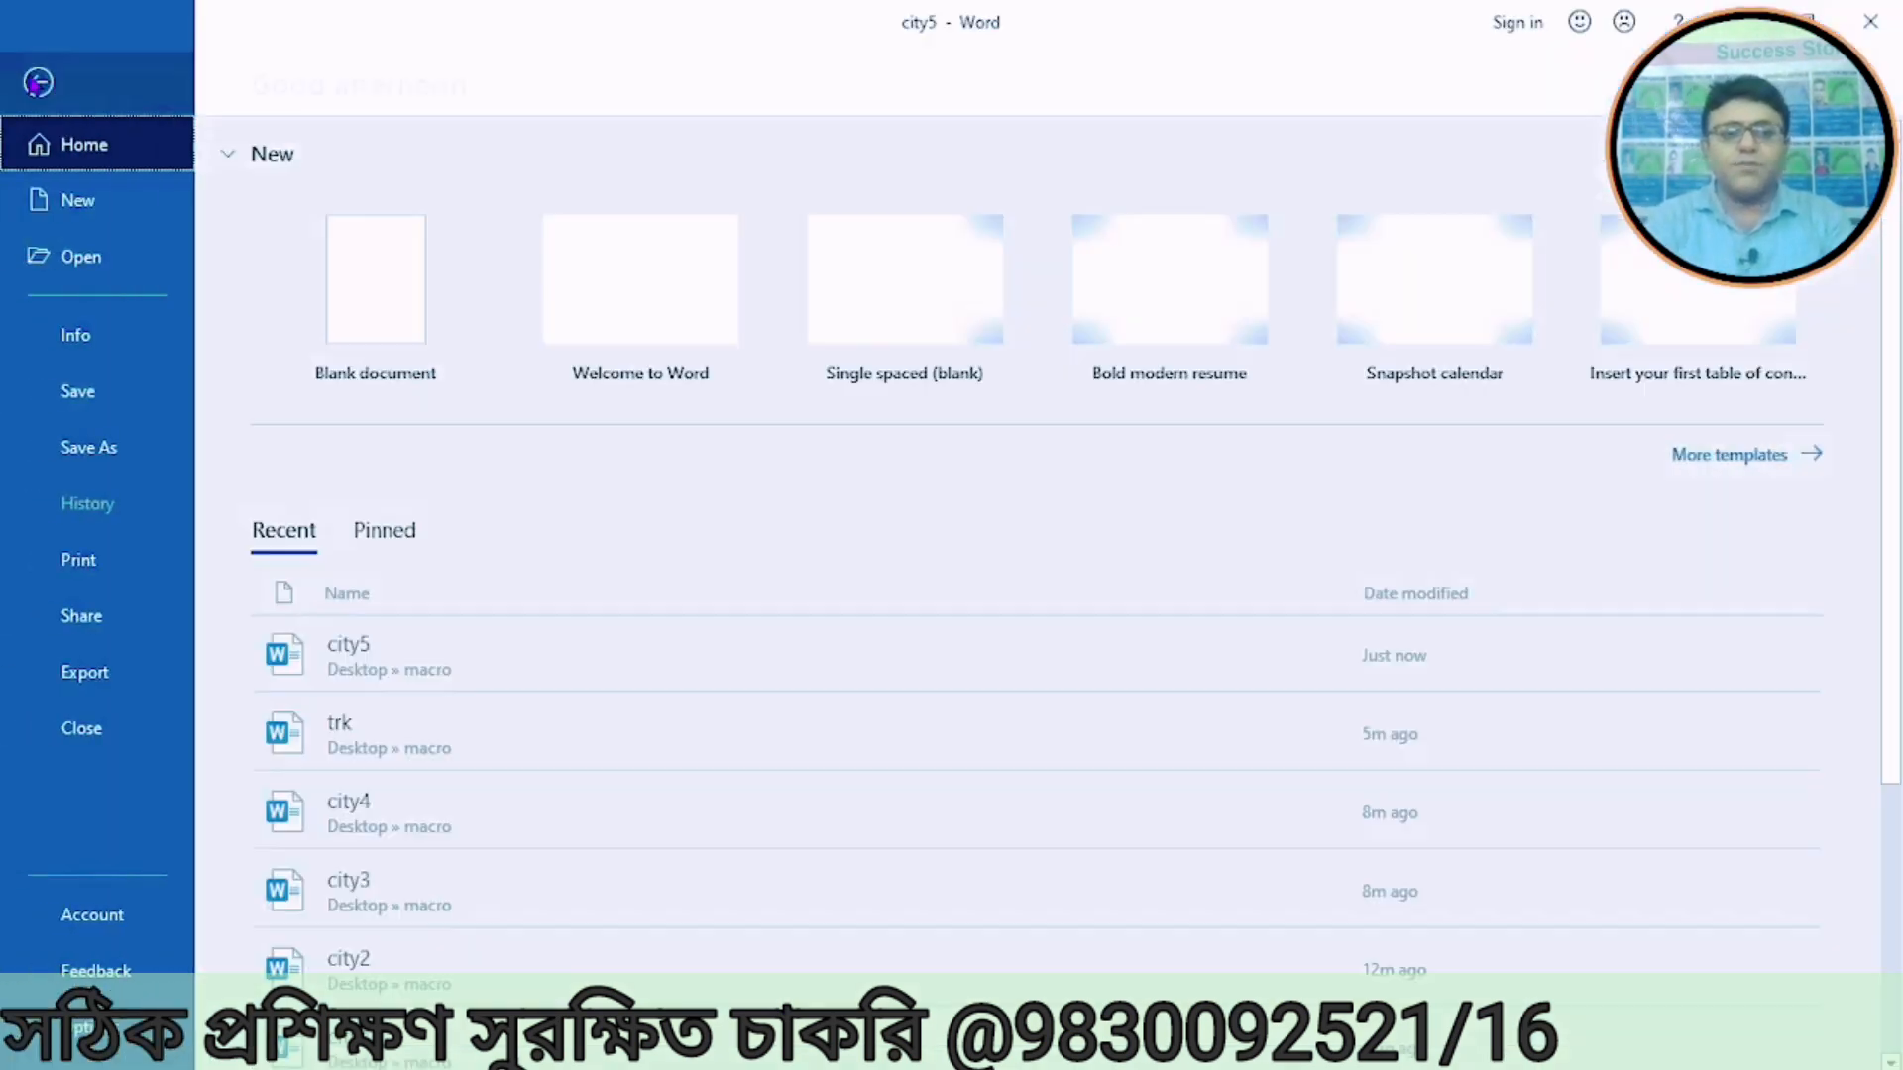
left_click(73, 389)
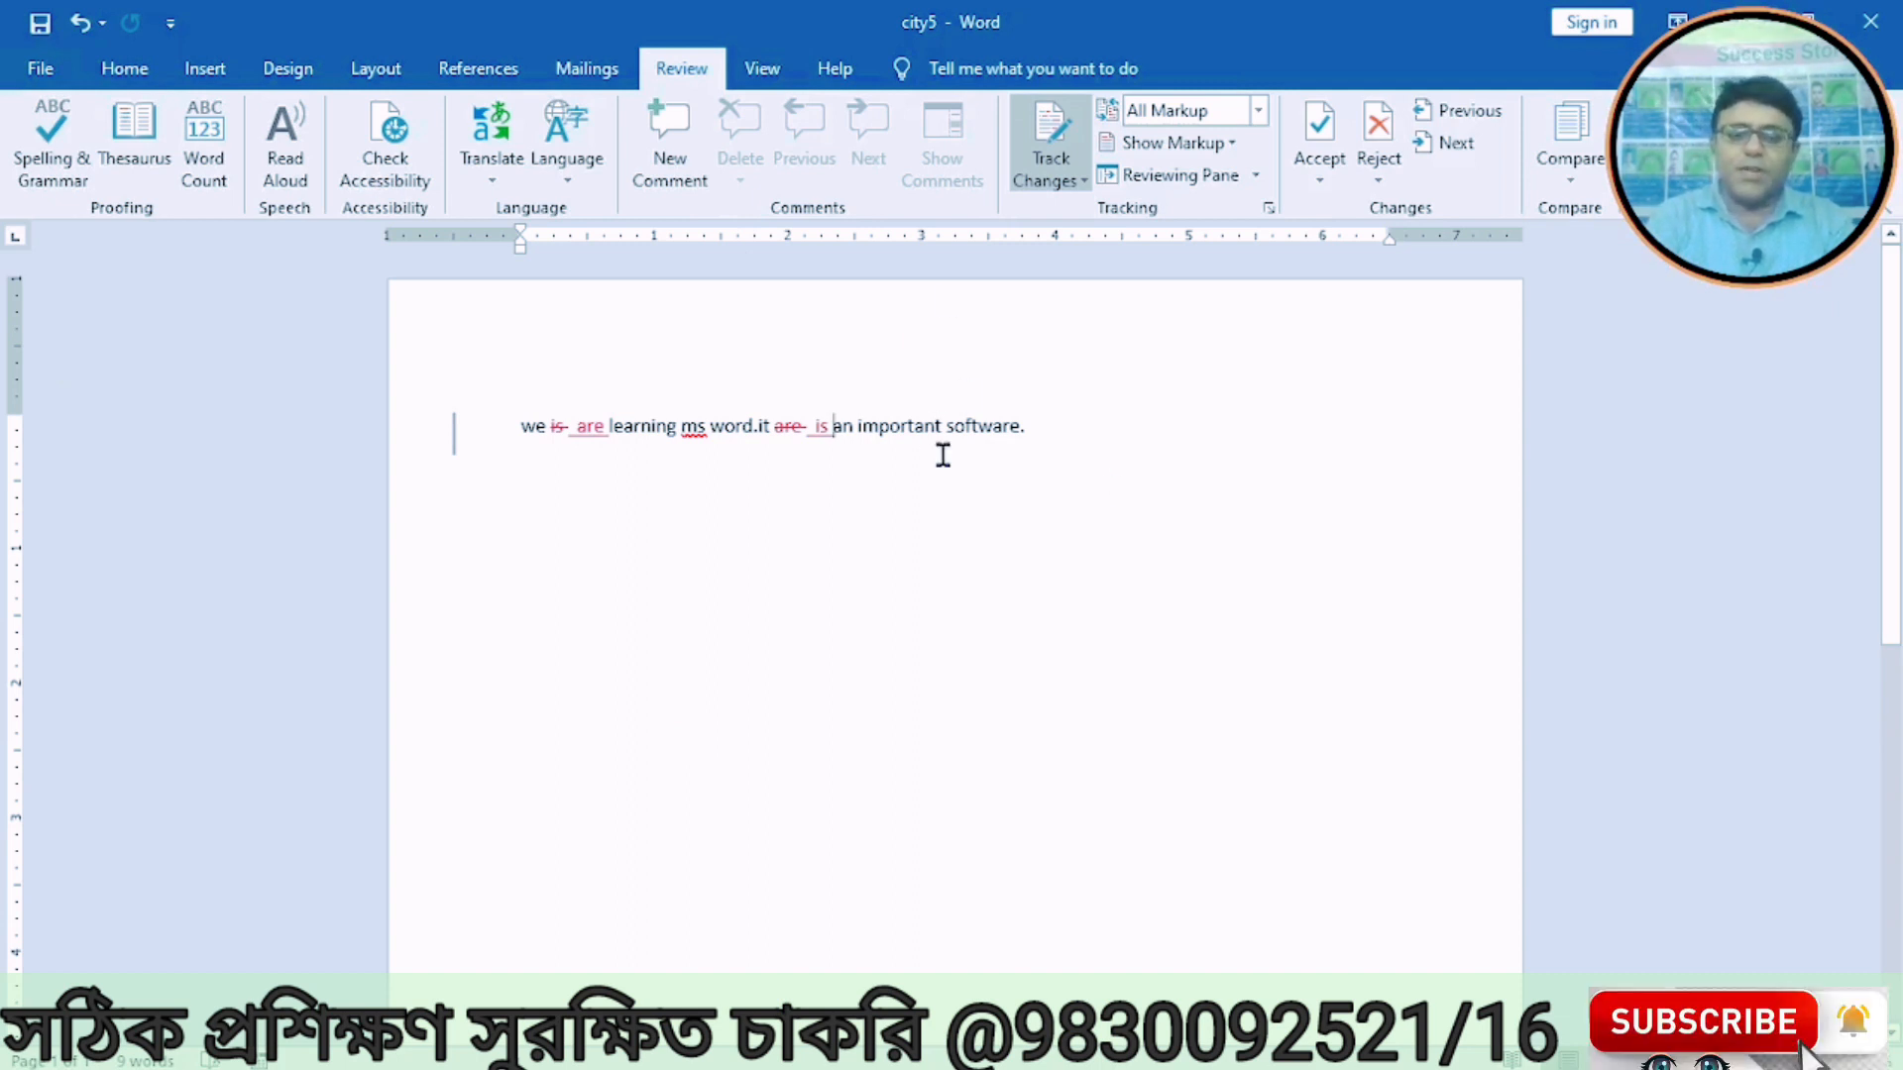
Step: Accept all tracked changes in city5 and stop tracking, and save the document
left_click(515, 421)
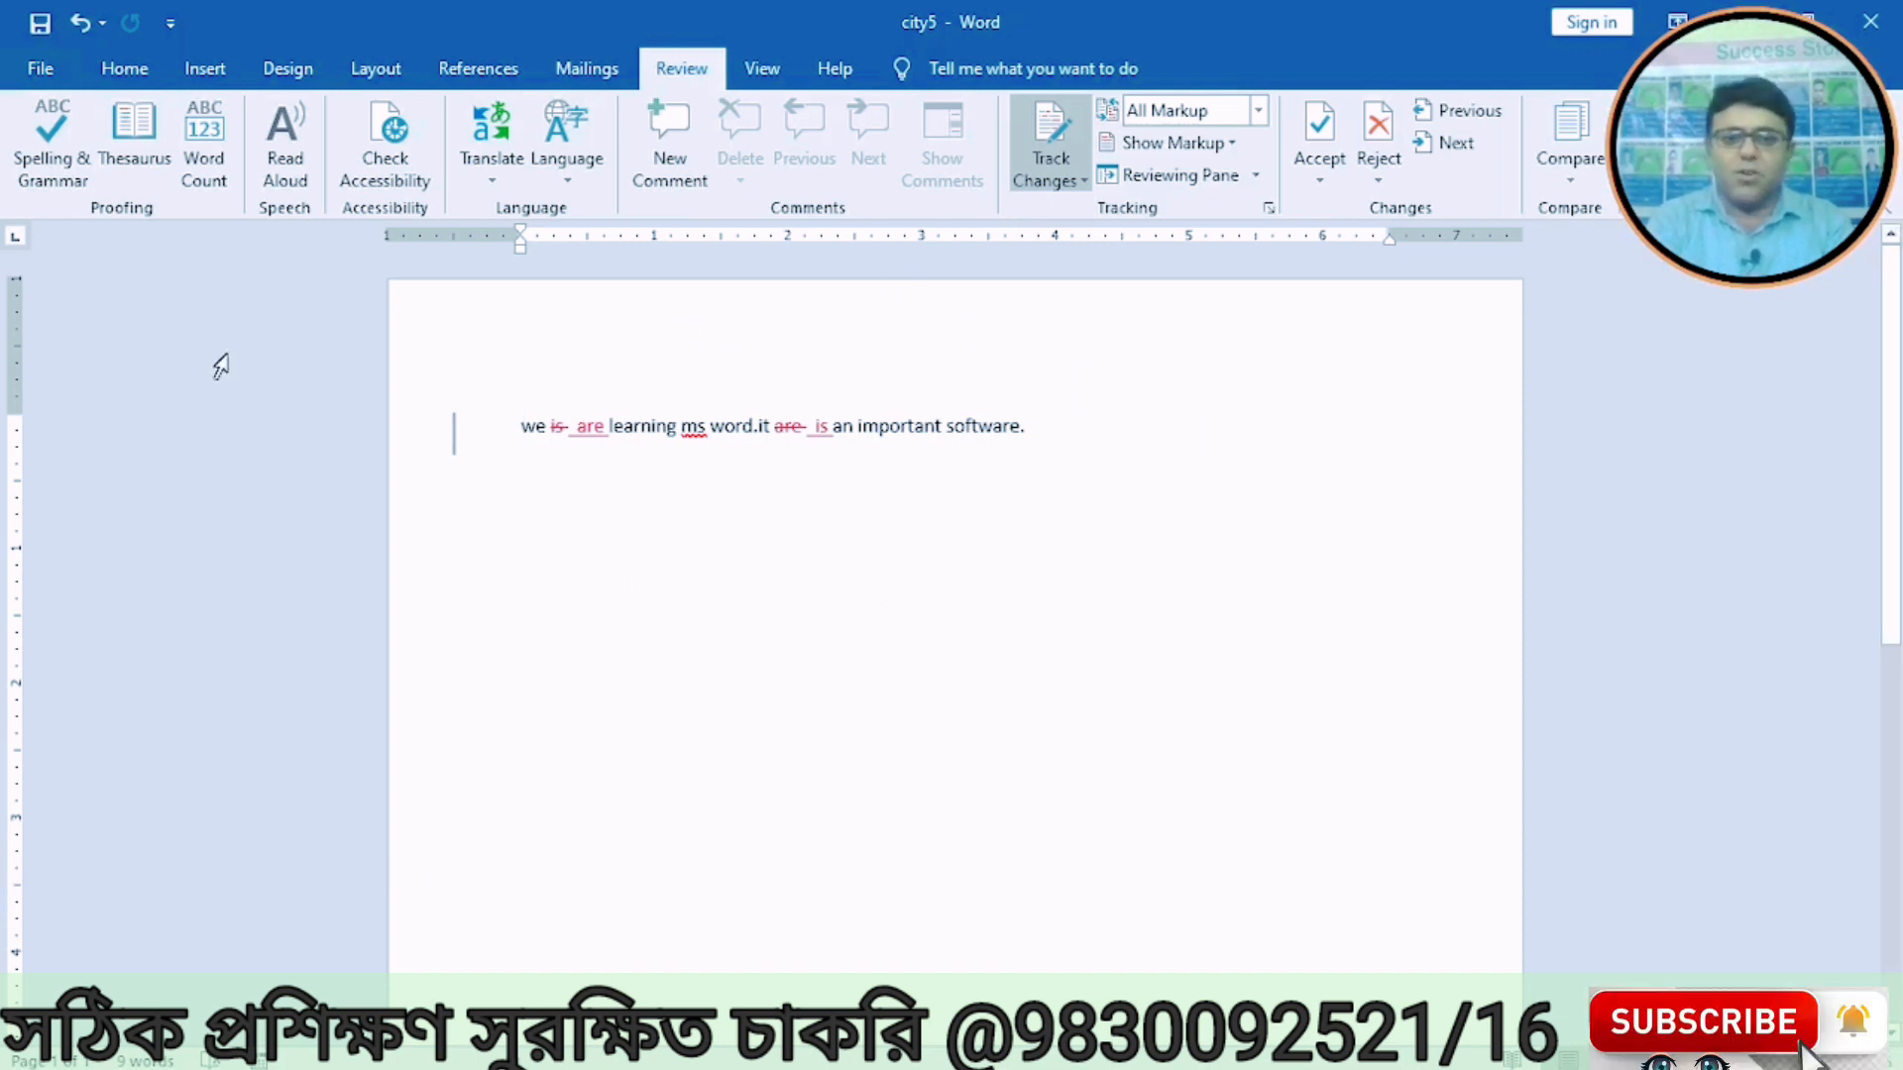
left_click(1316, 176)
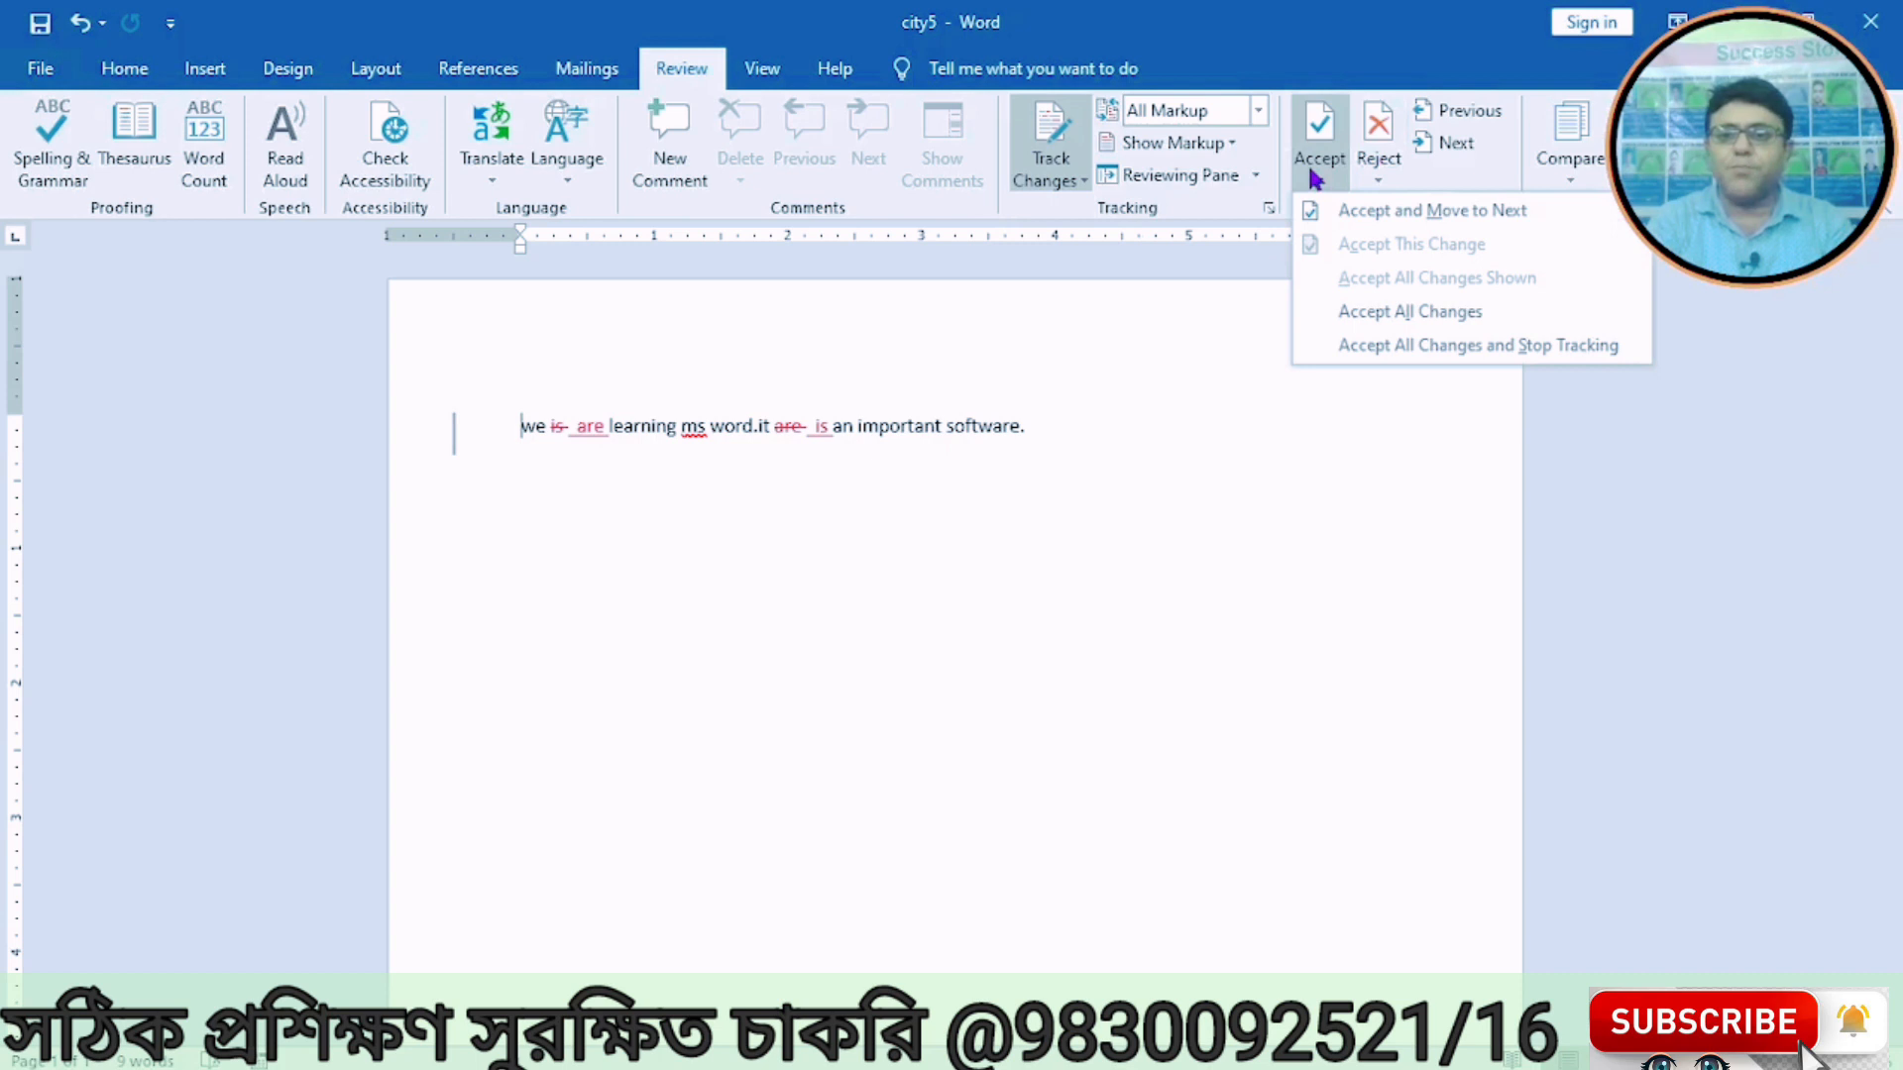
left_click(1448, 347)
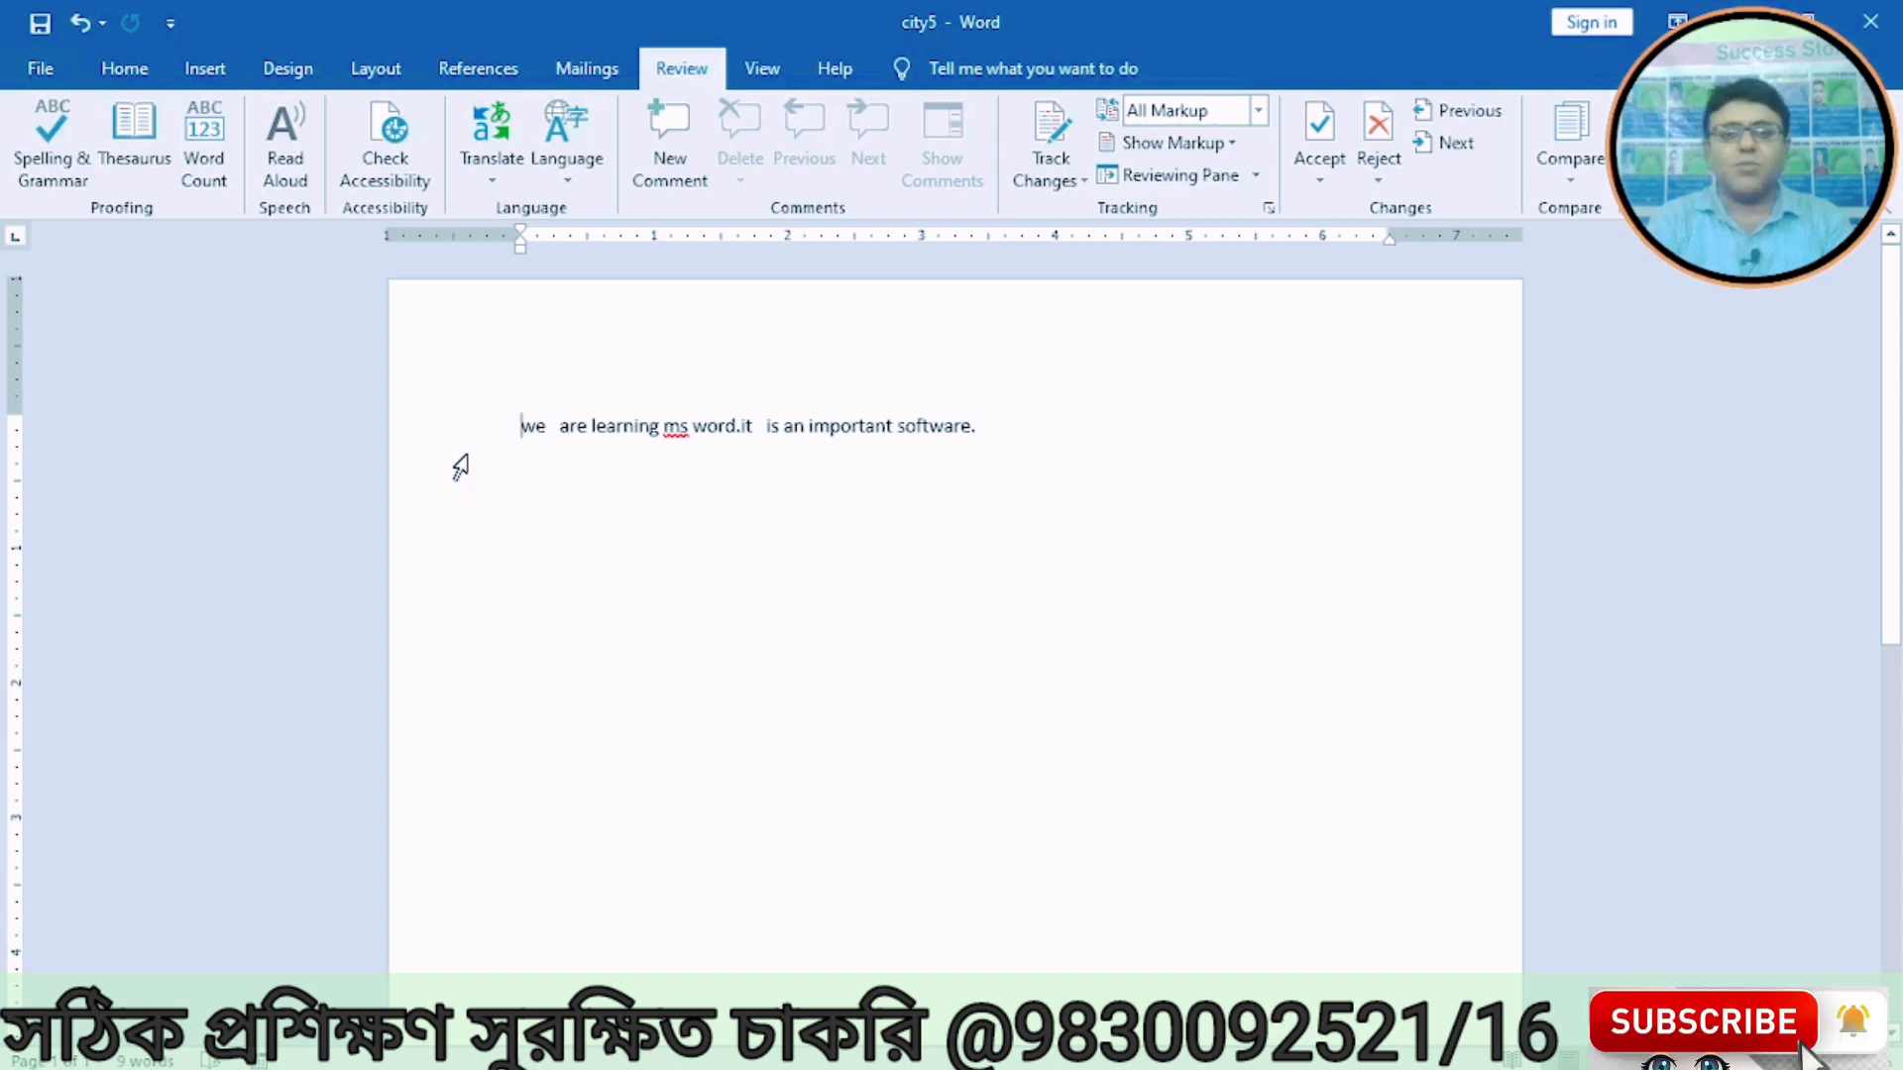
left_click(37, 69)
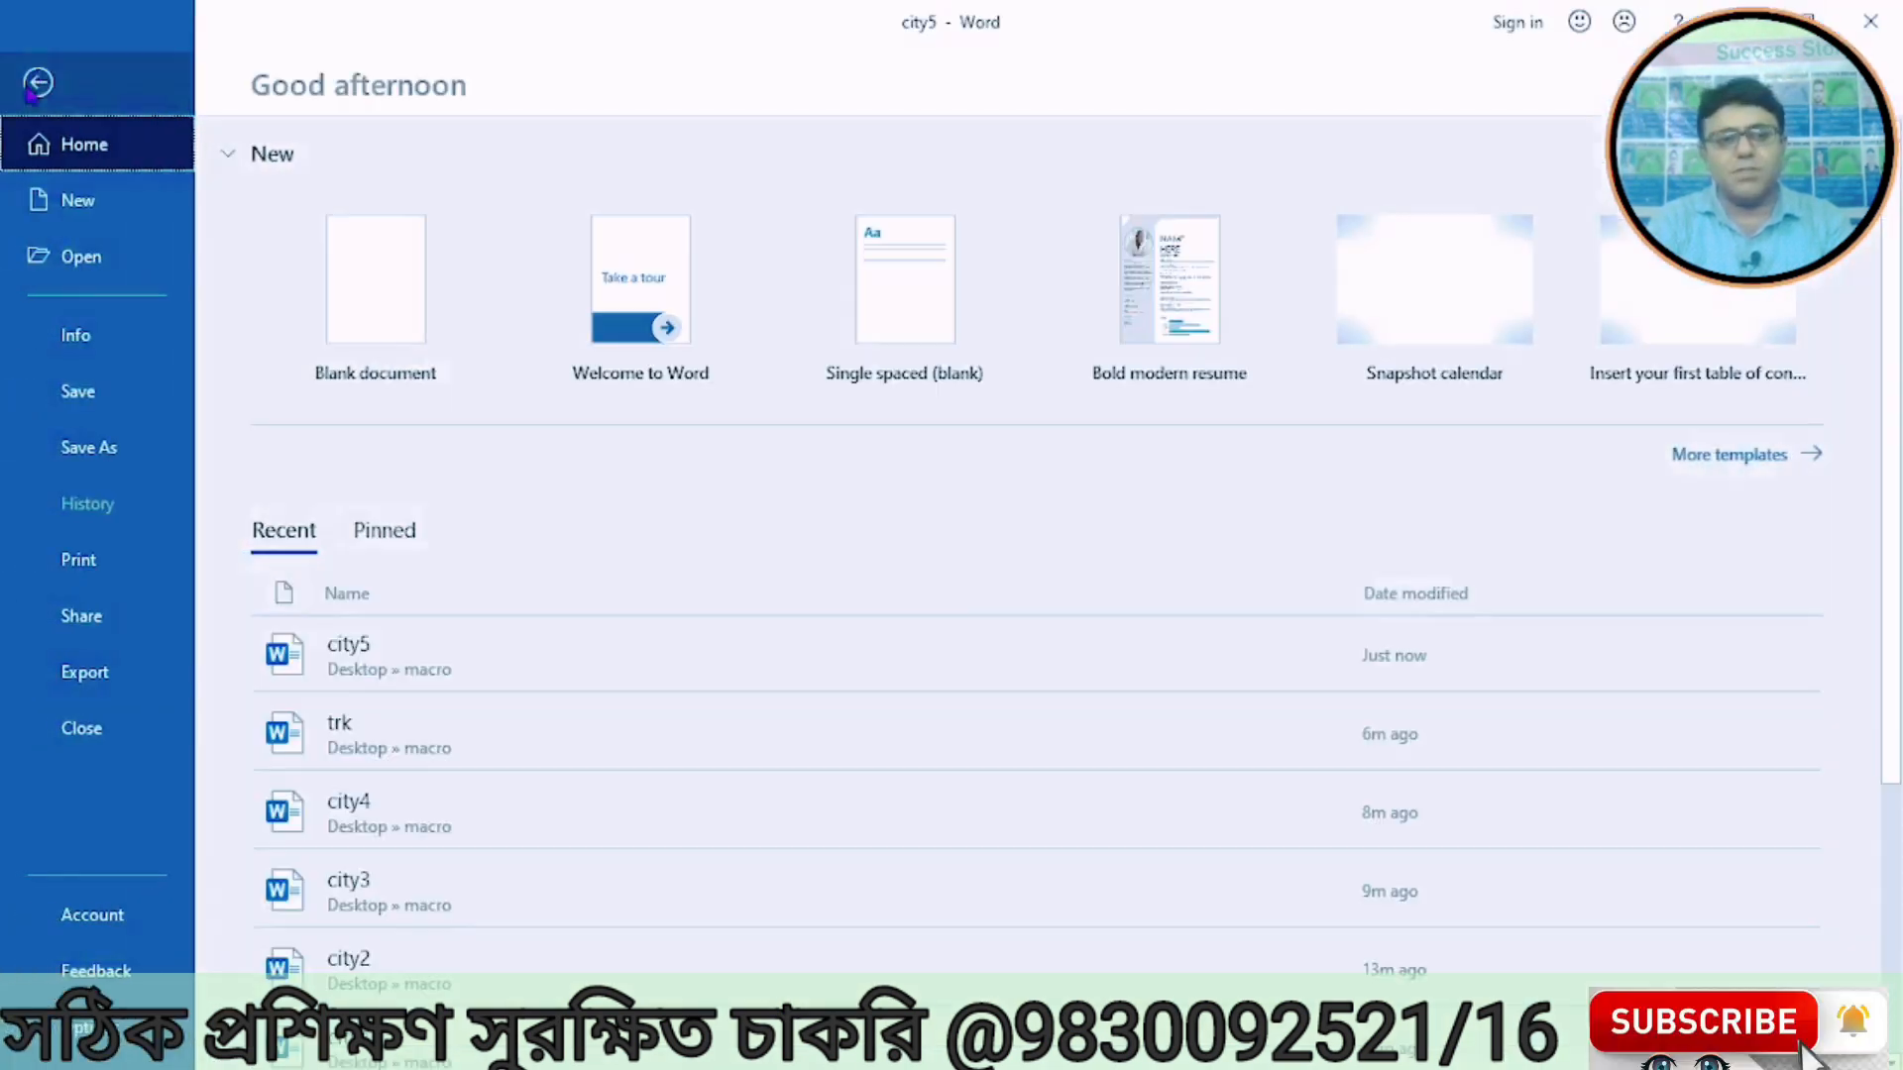
left_click(89, 406)
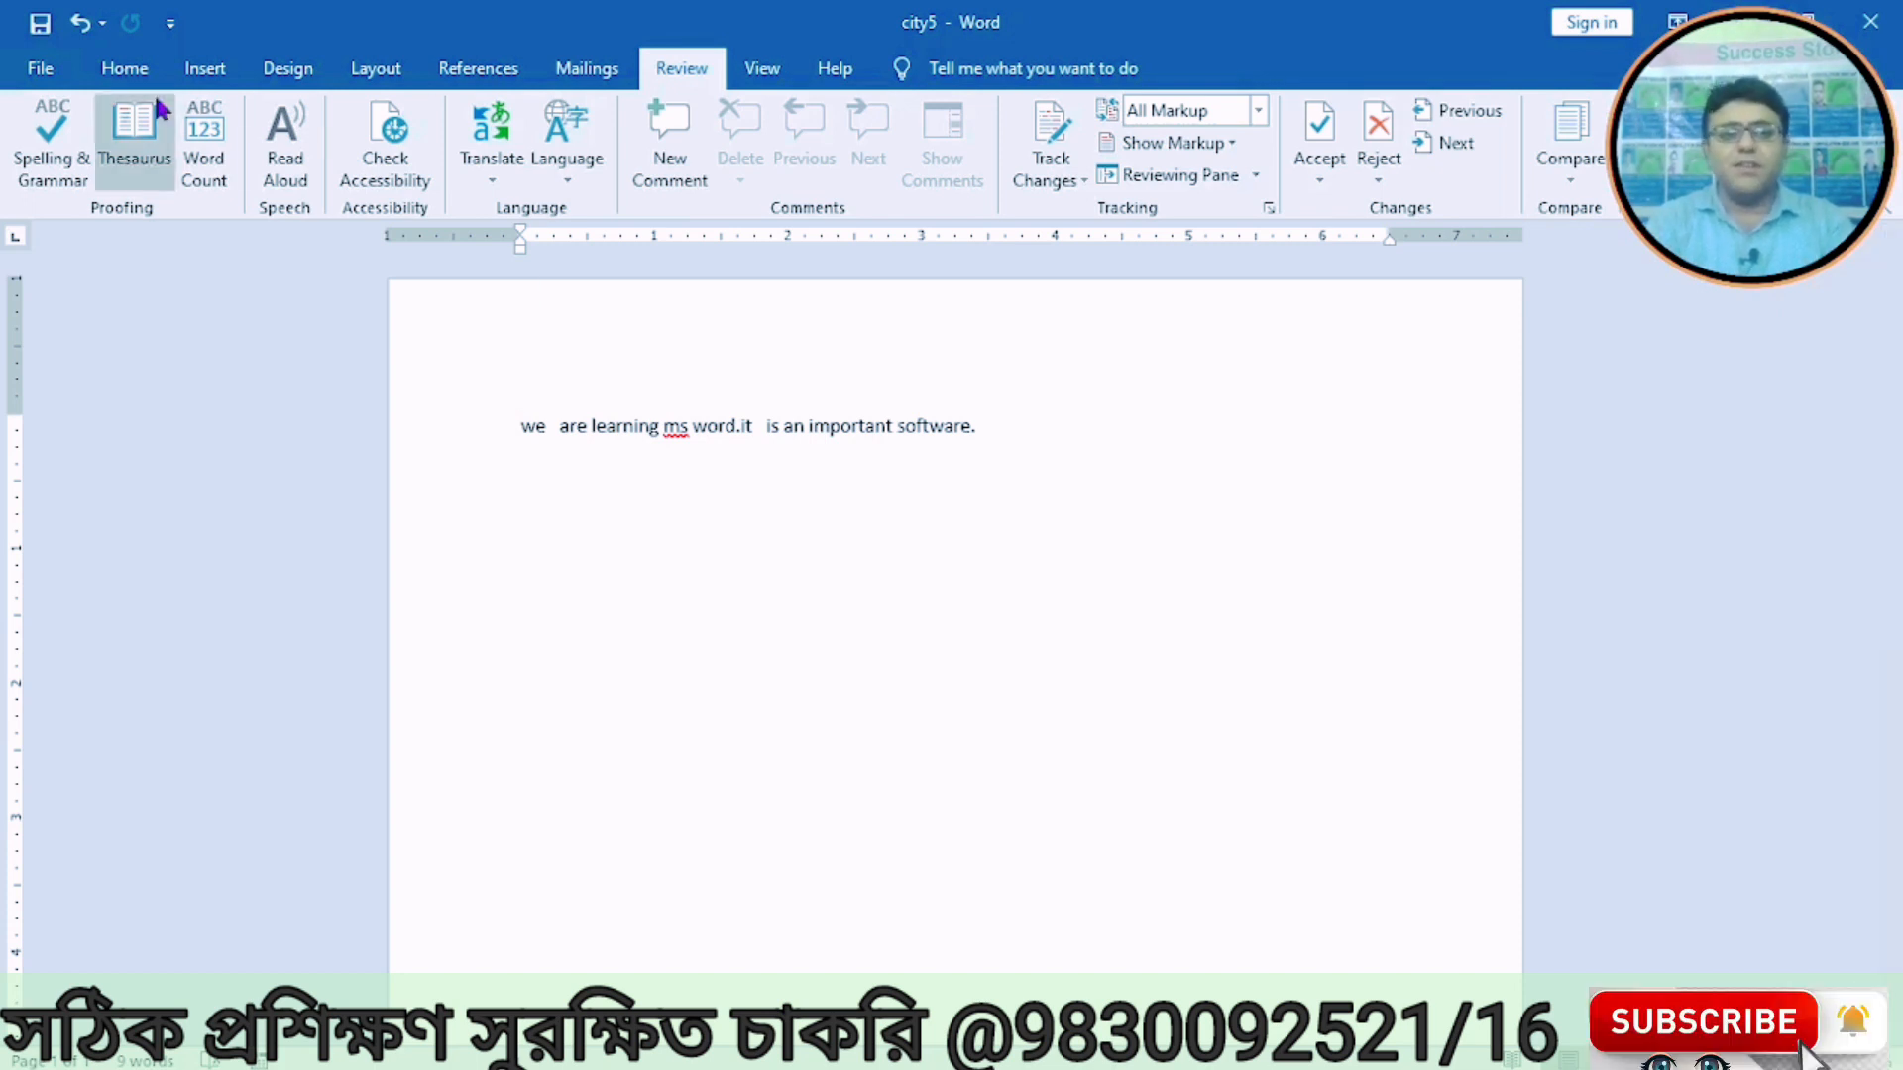
left_click(38, 65)
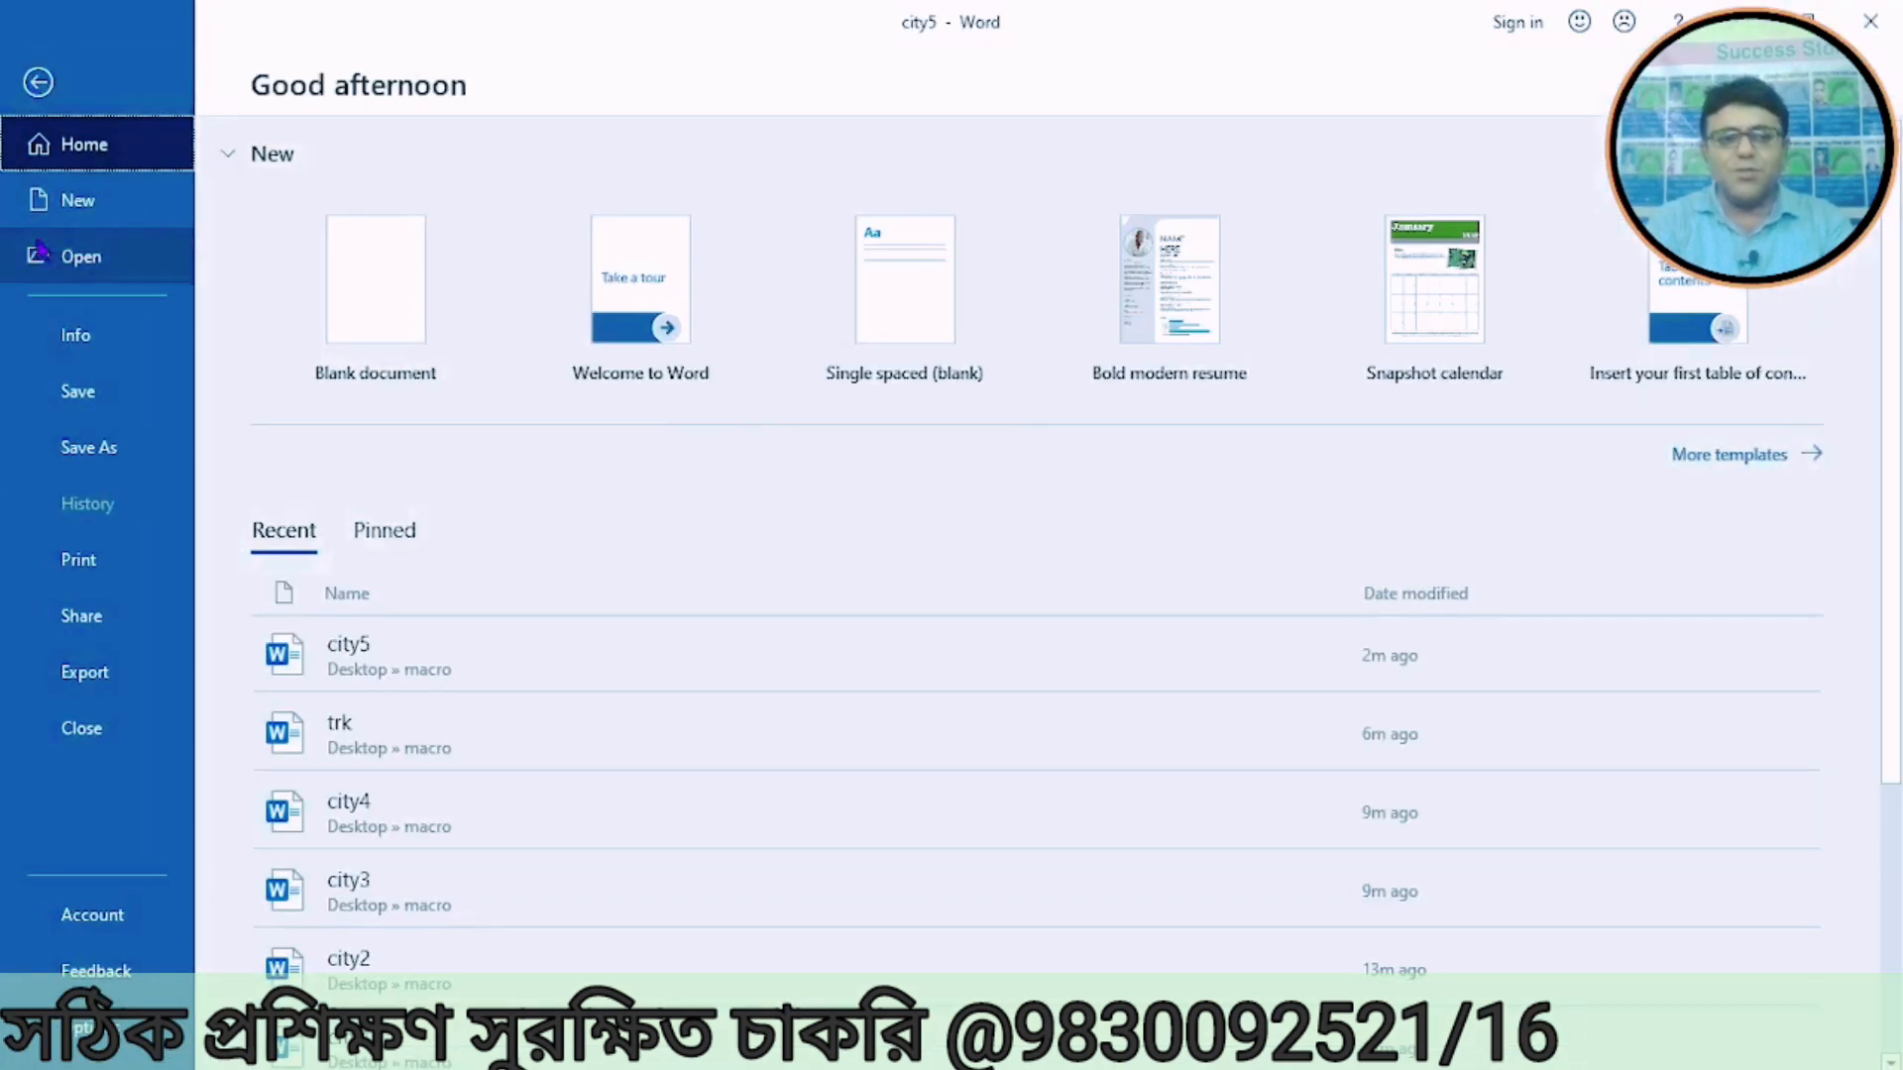
left_click(77, 394)
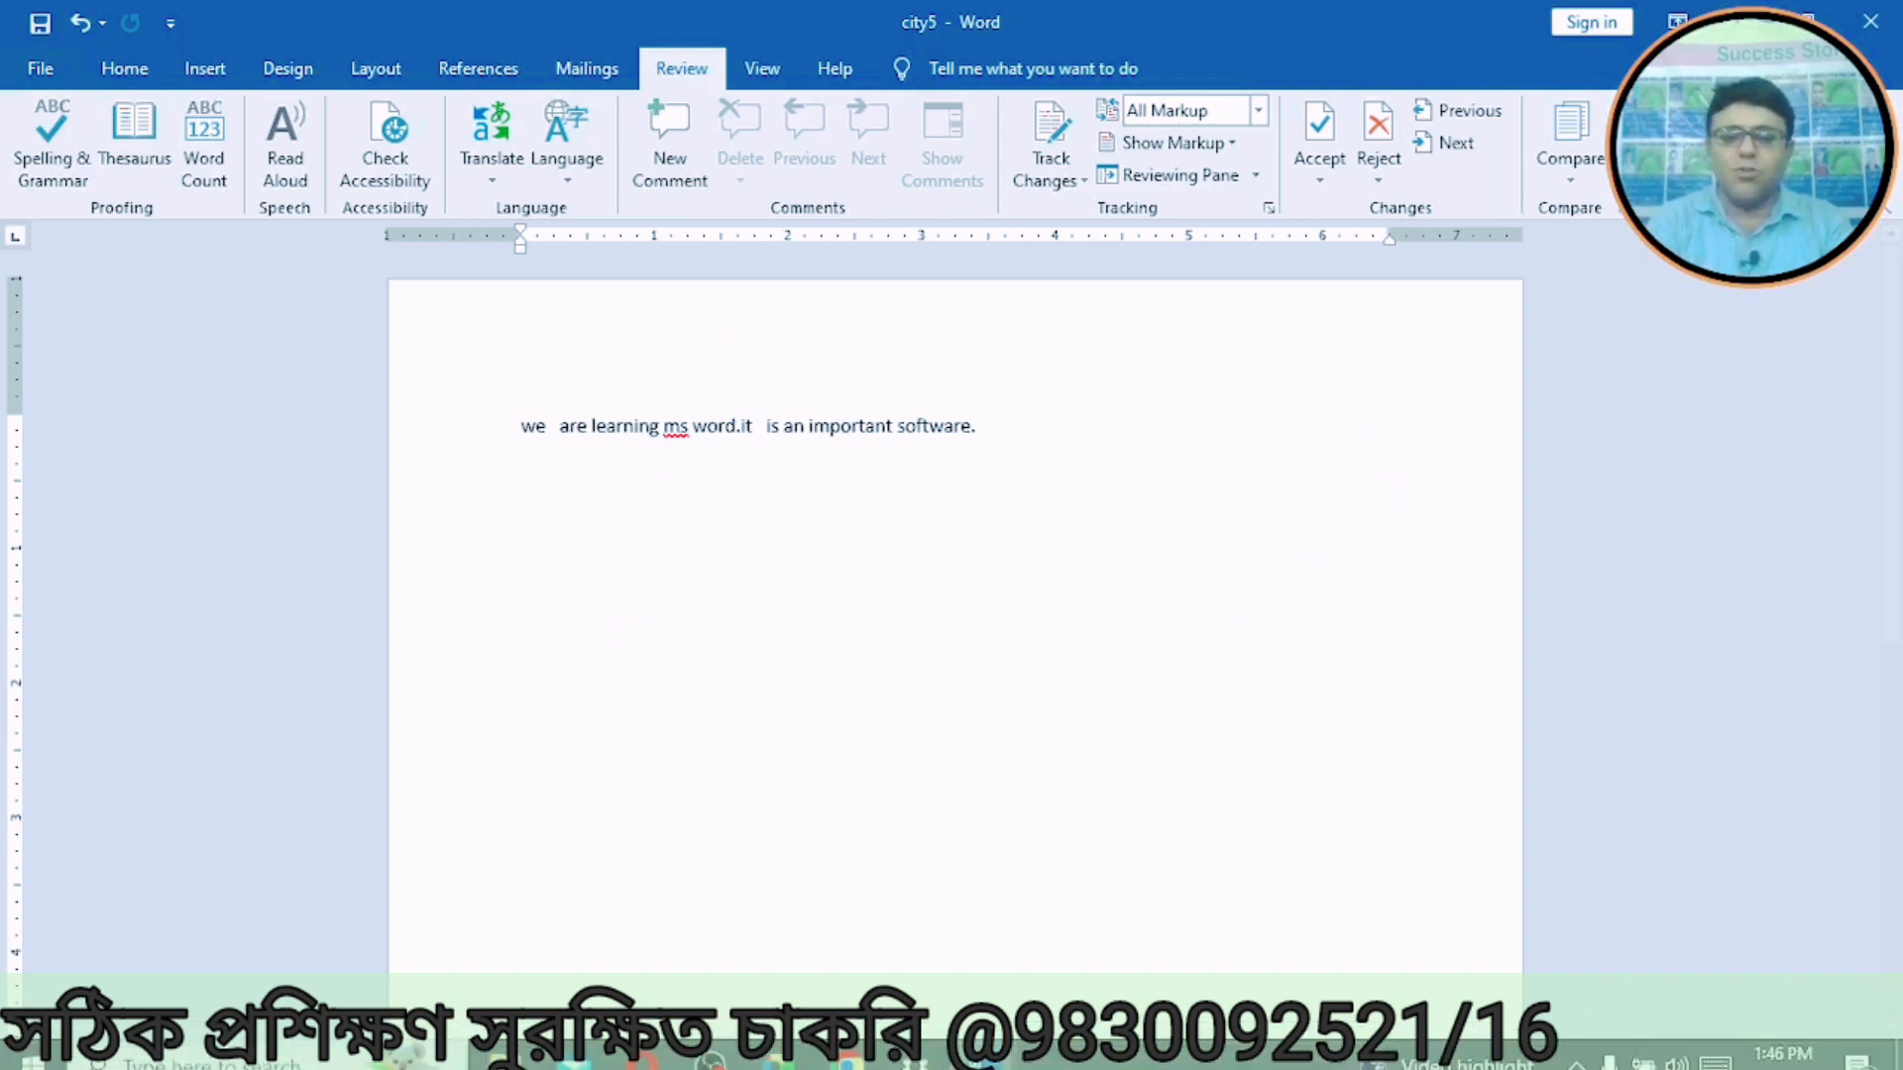
Step: Review the track change and compare option topics under Class 6 in the ms office syllabus document, and return to city5
mouse_move(981, 1055)
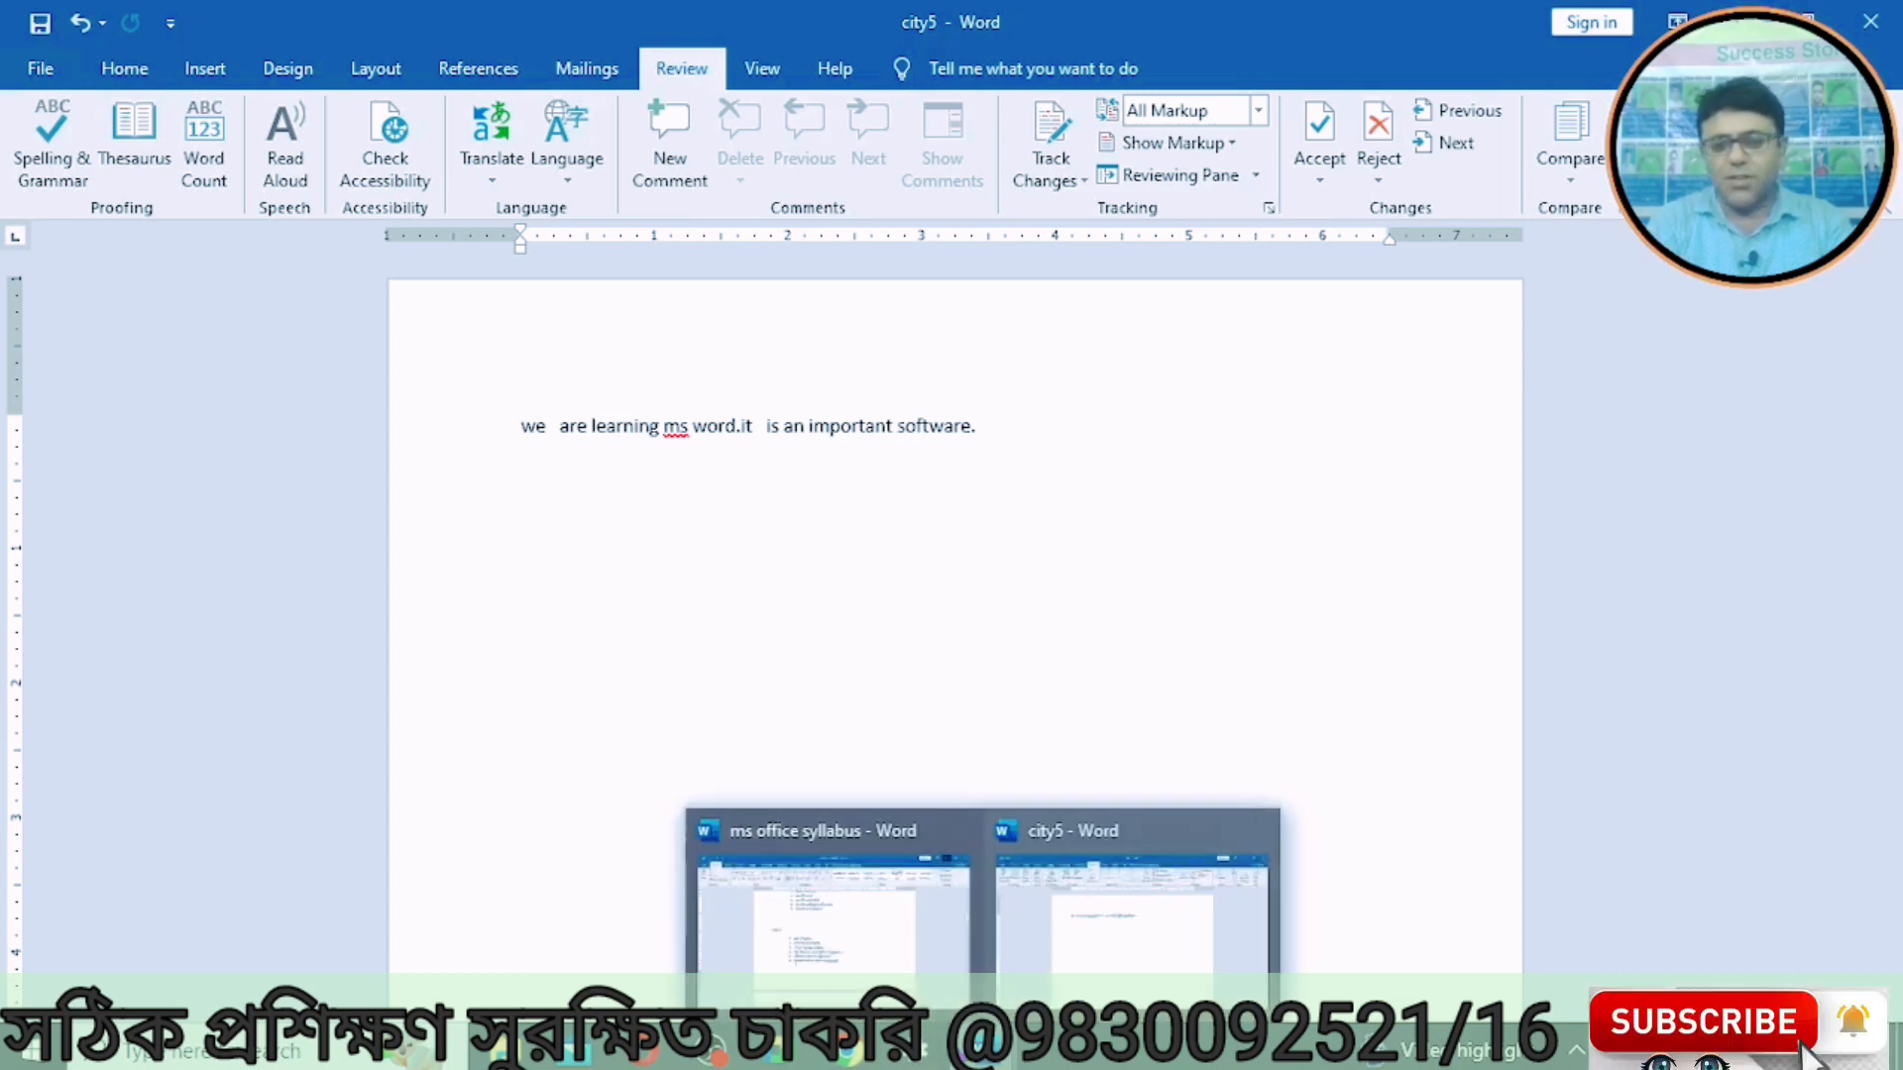
left_click(856, 966)
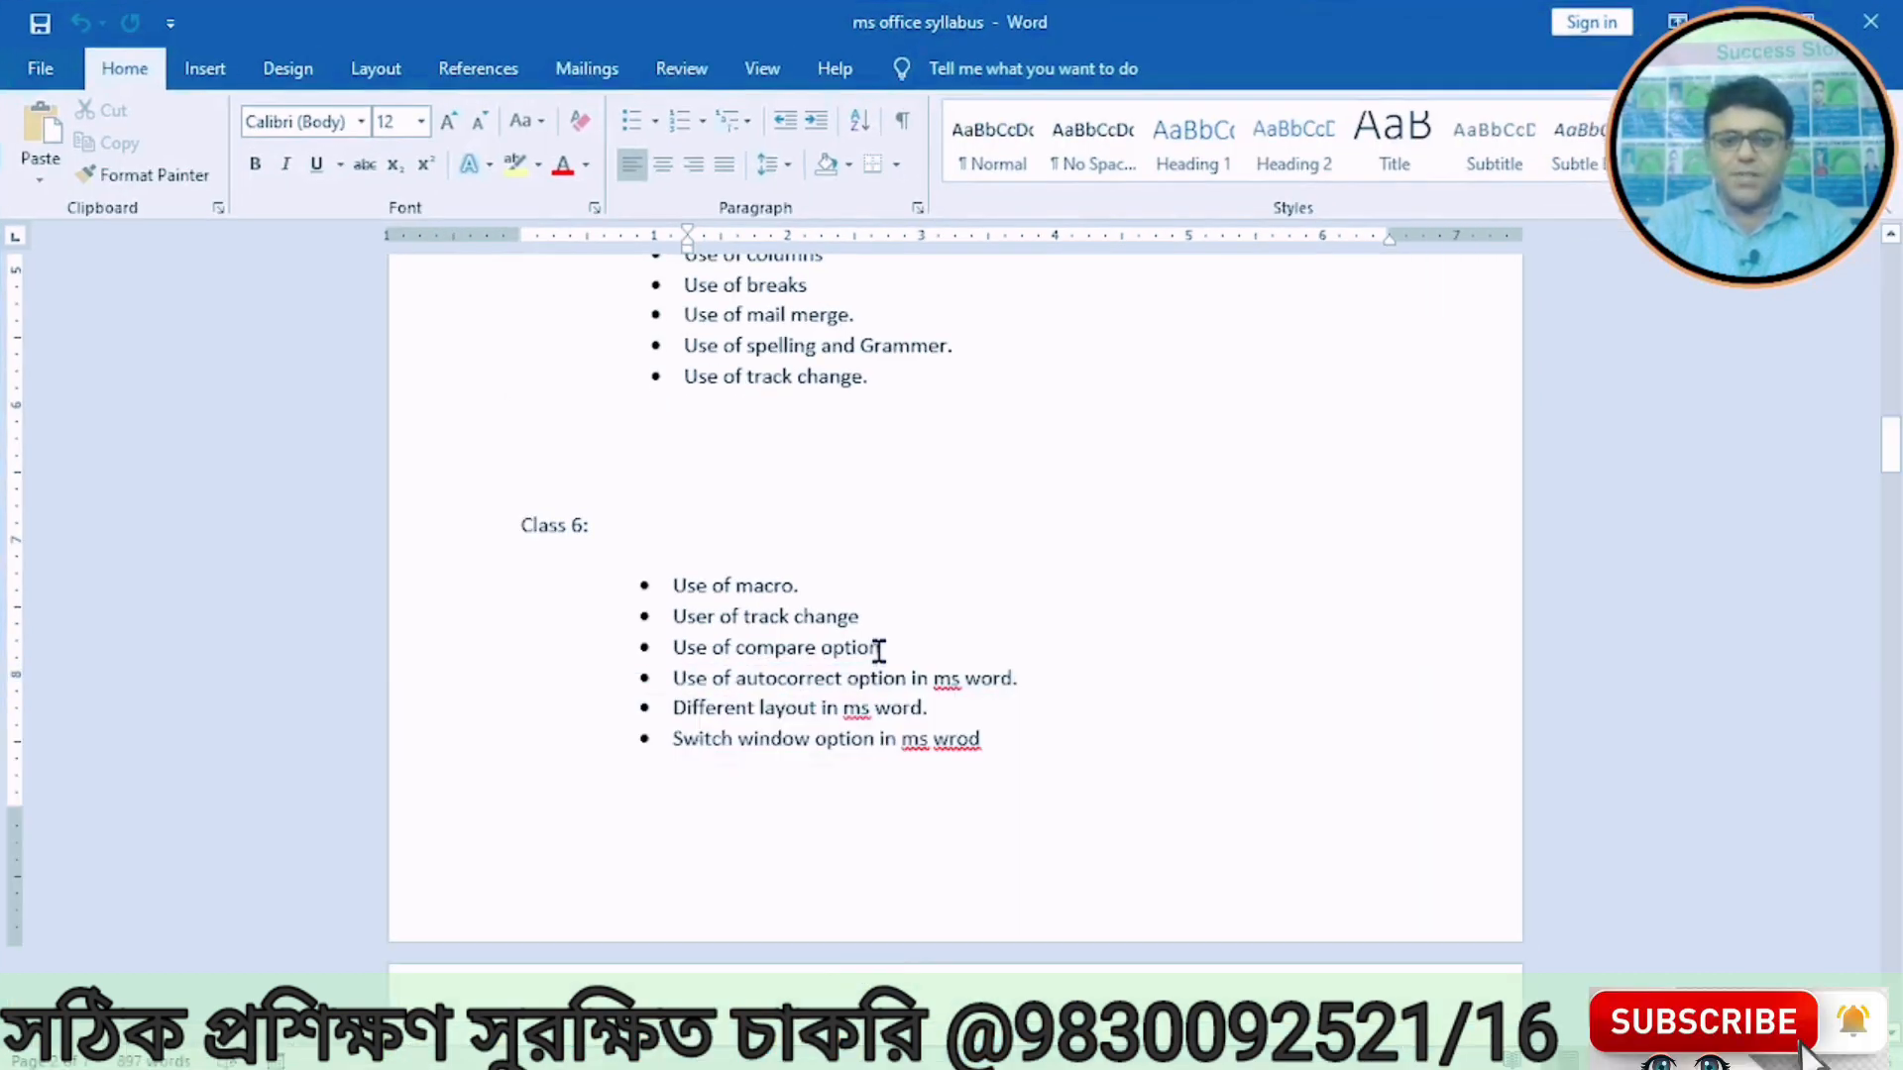
left_click(878, 648)
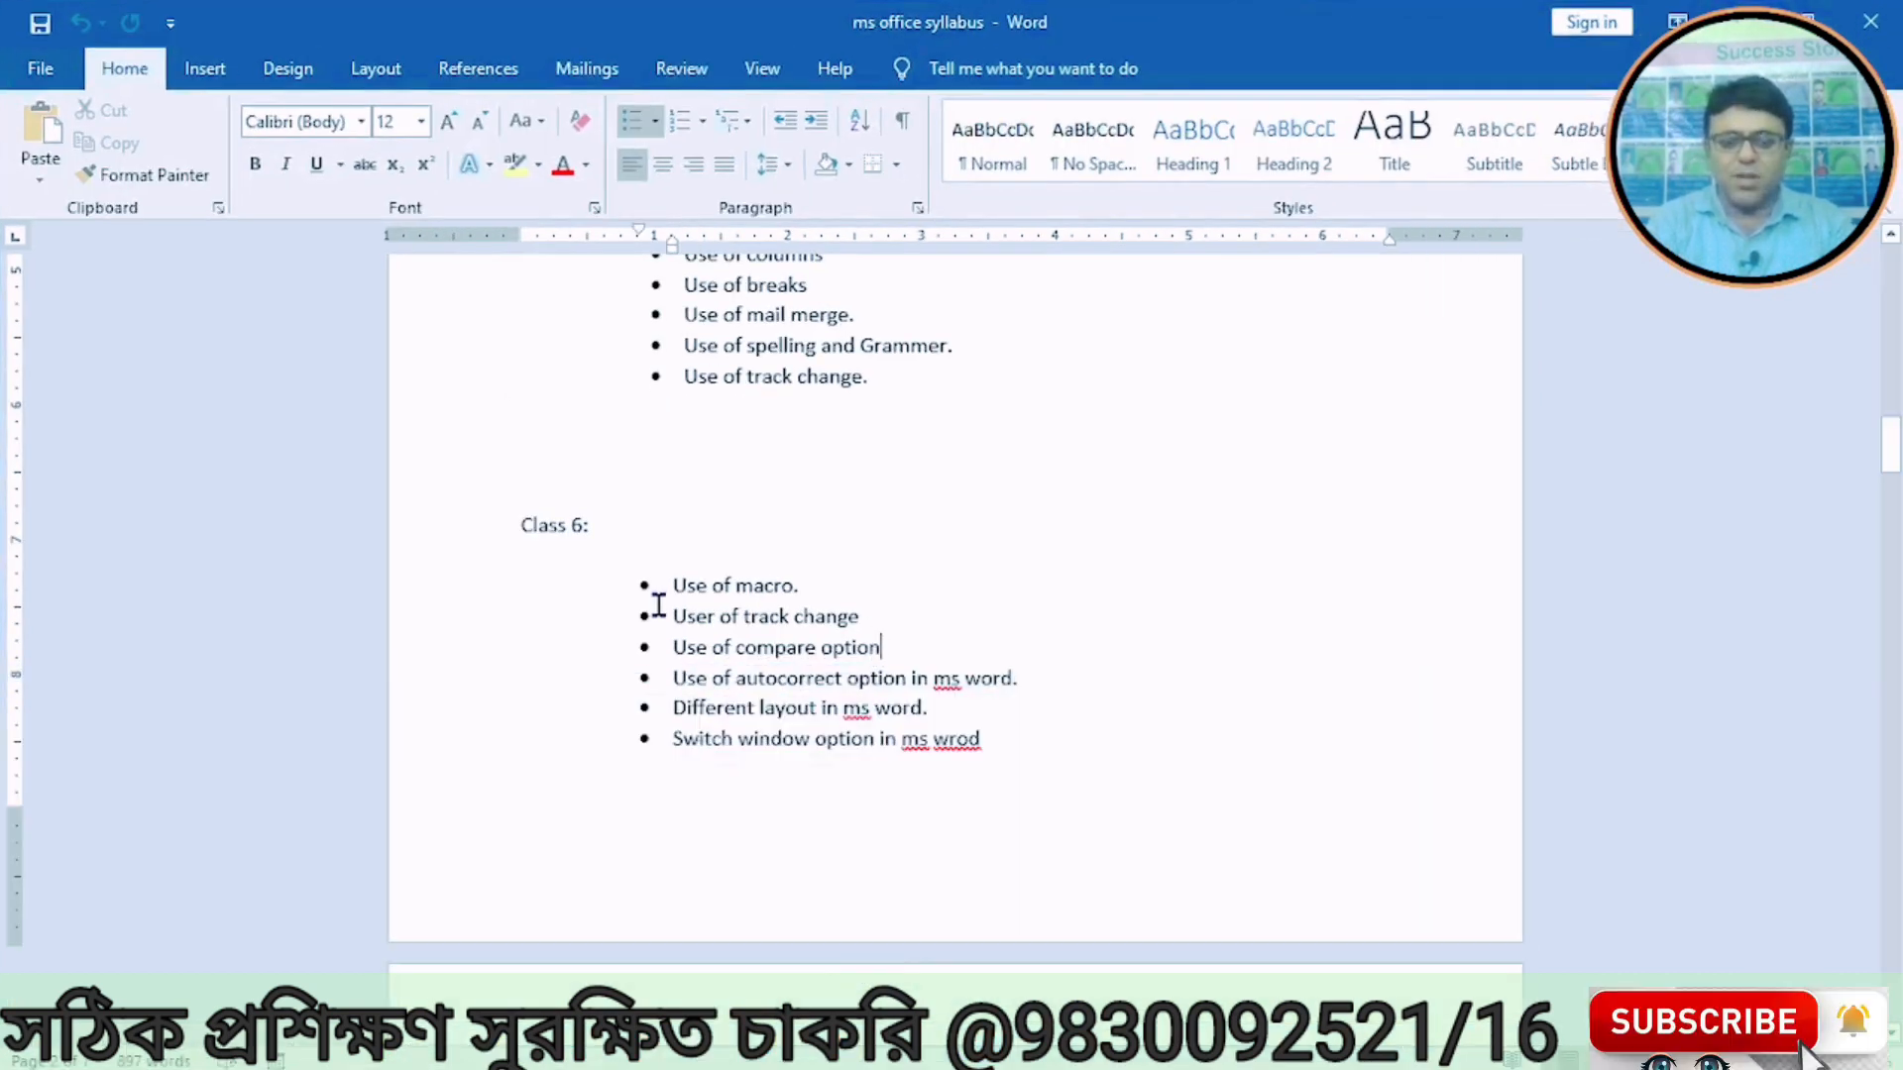
left_click_drag(674, 616, 882, 616)
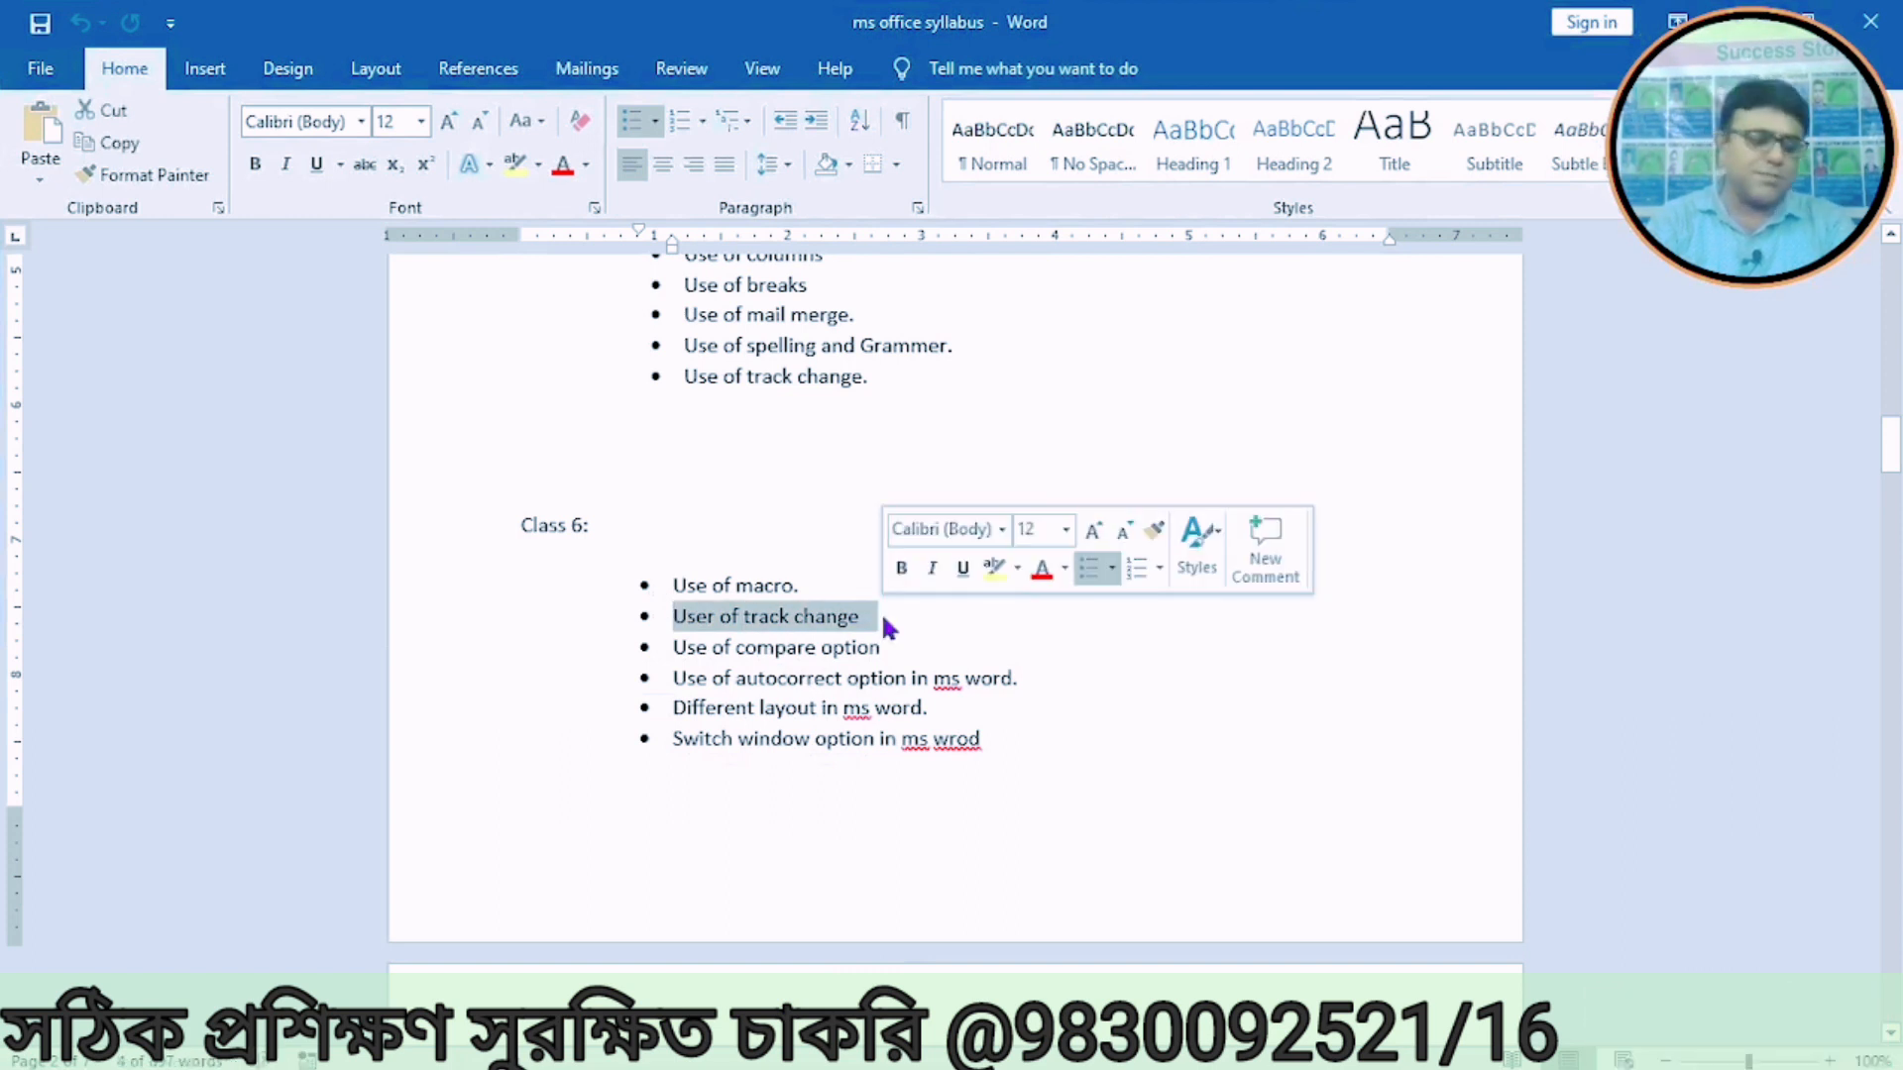
left_click(769, 652)
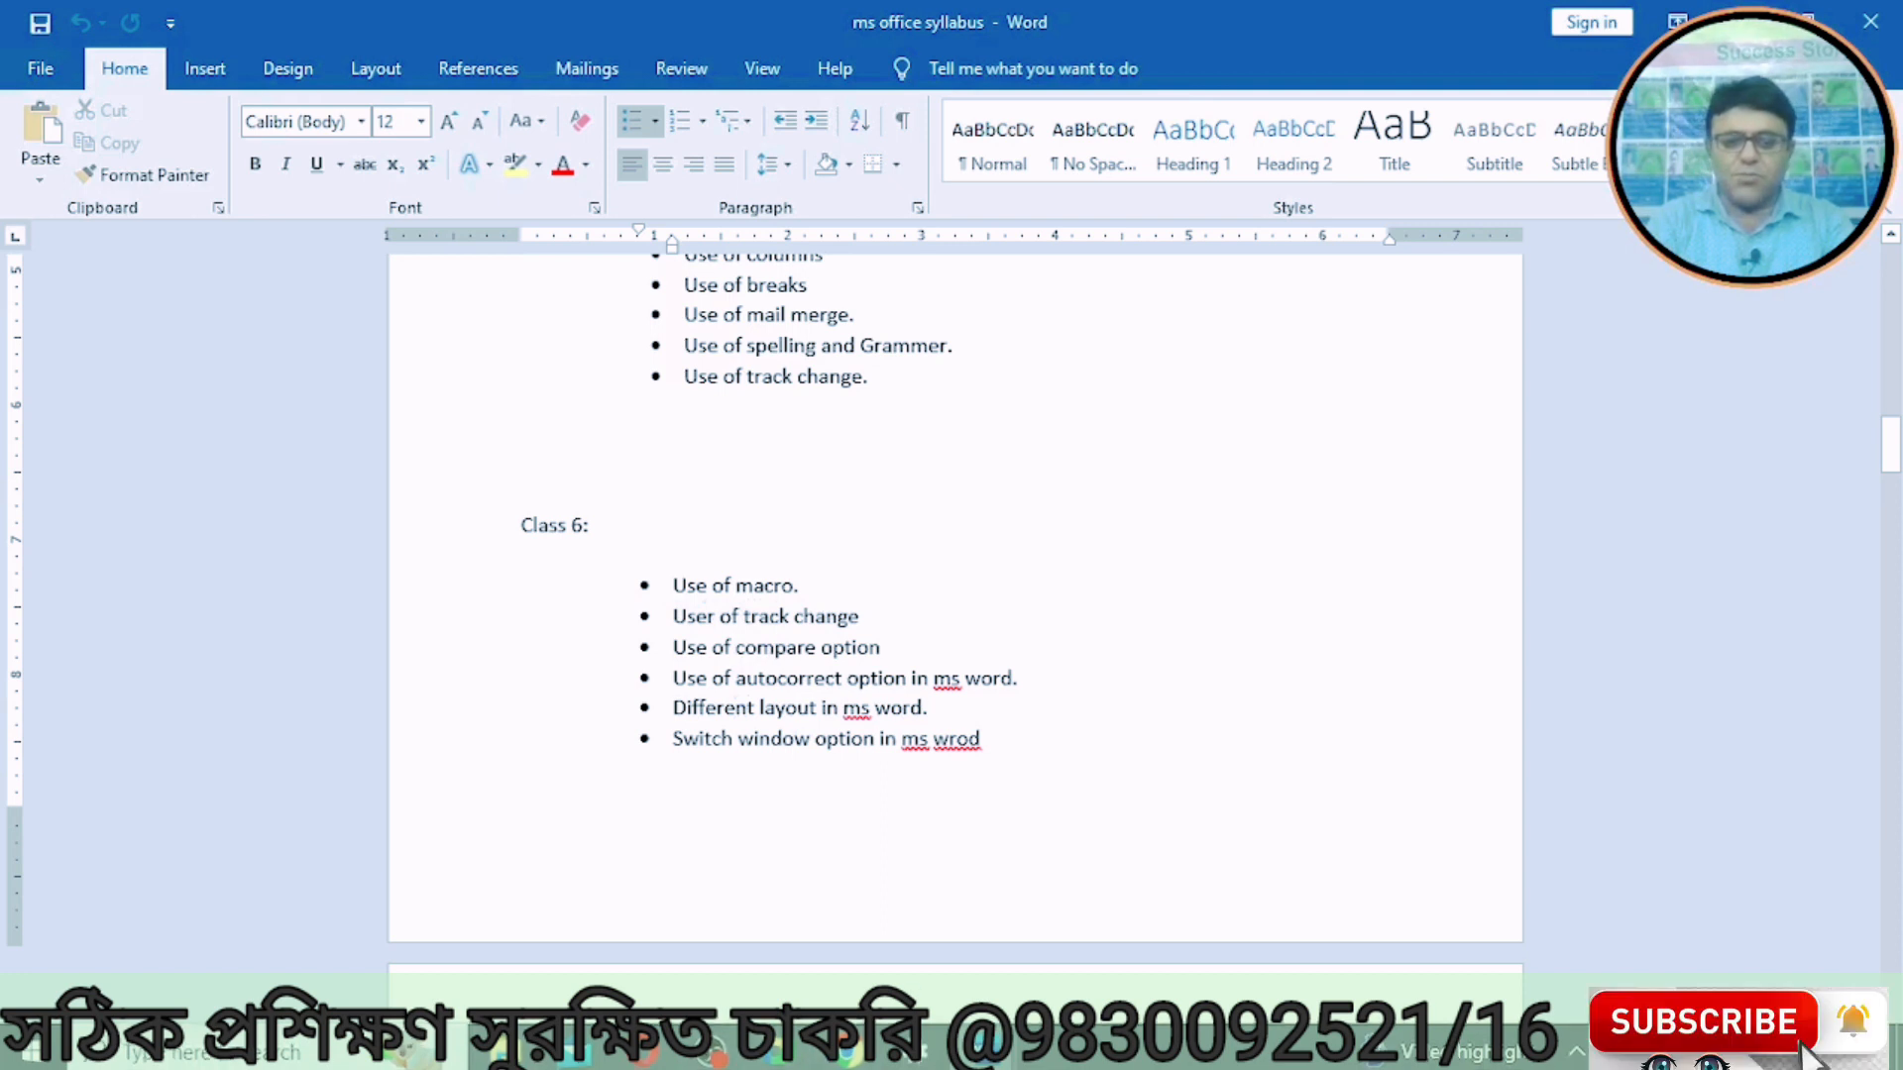
mouse_move(930, 1046)
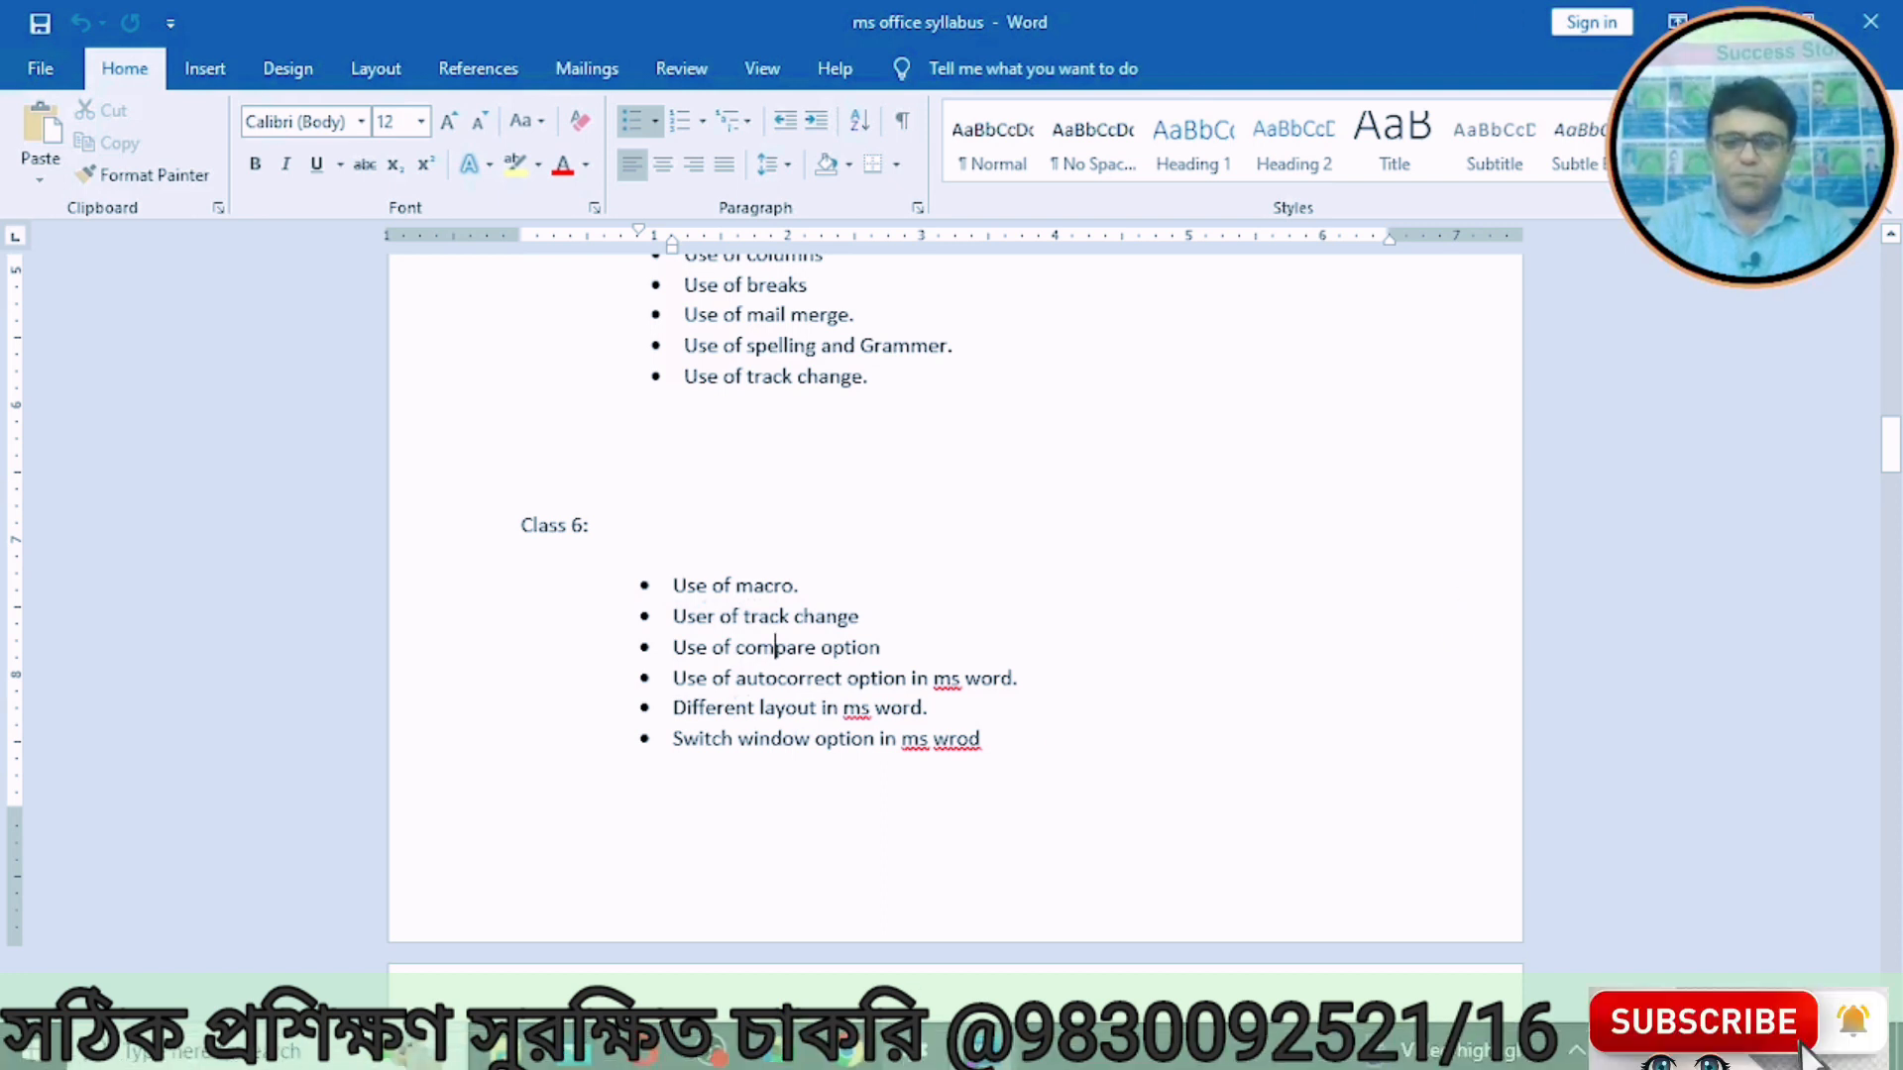
left_click(1094, 944)
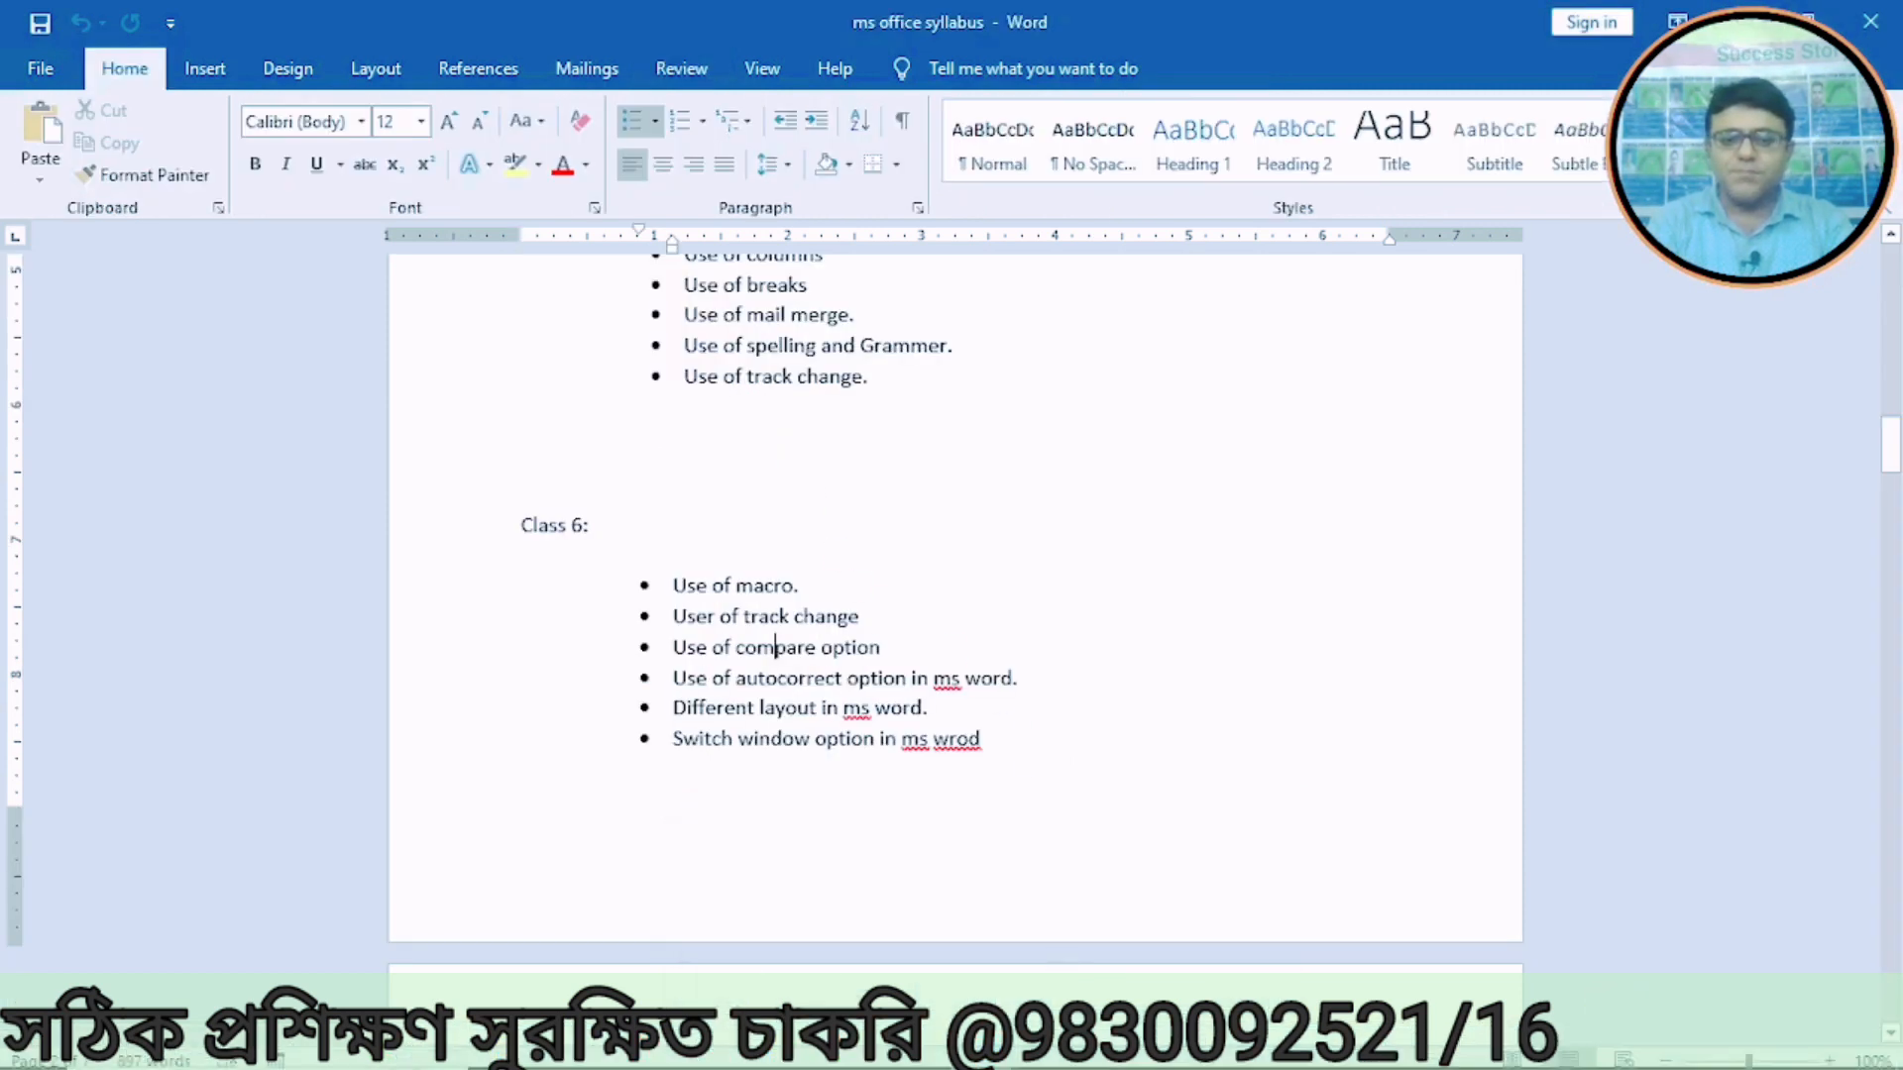
mouse_move(986, 1048)
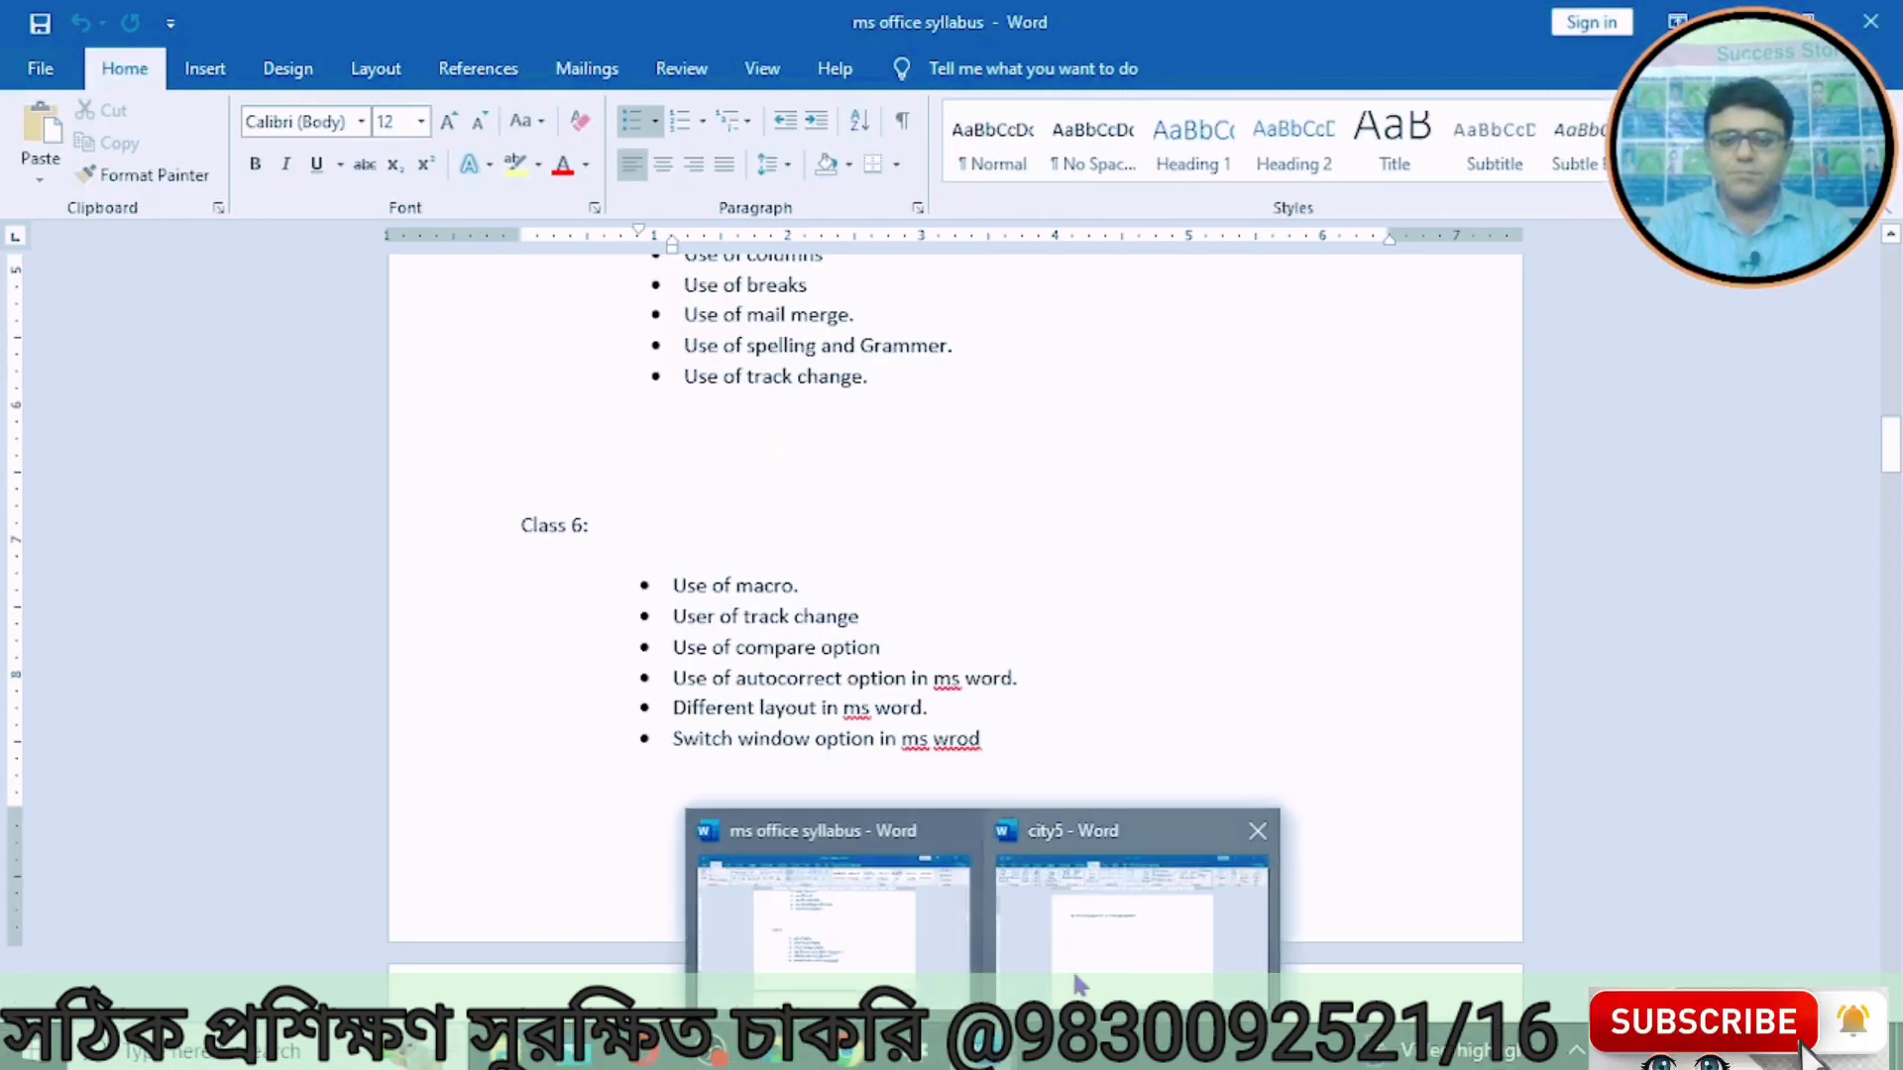
left_click(1076, 961)
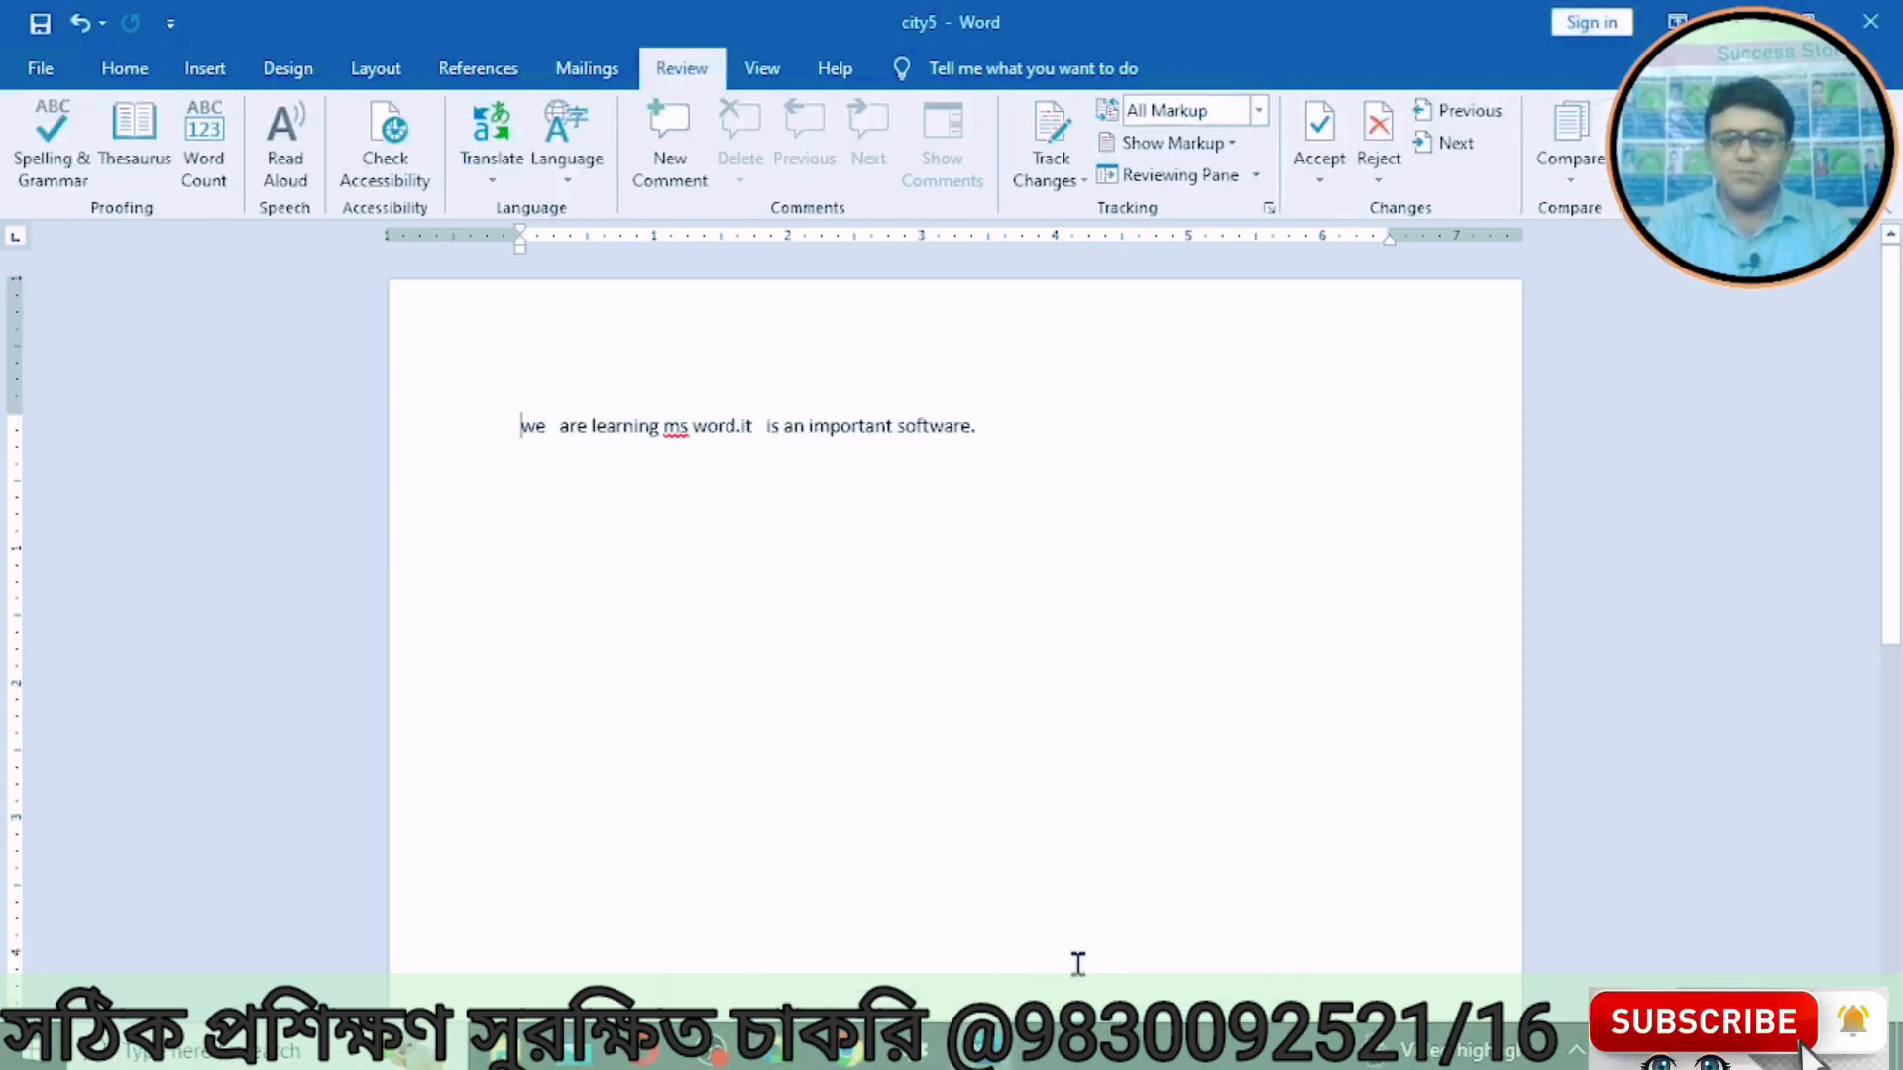
Step: Create a new blank document
left_click(39, 75)
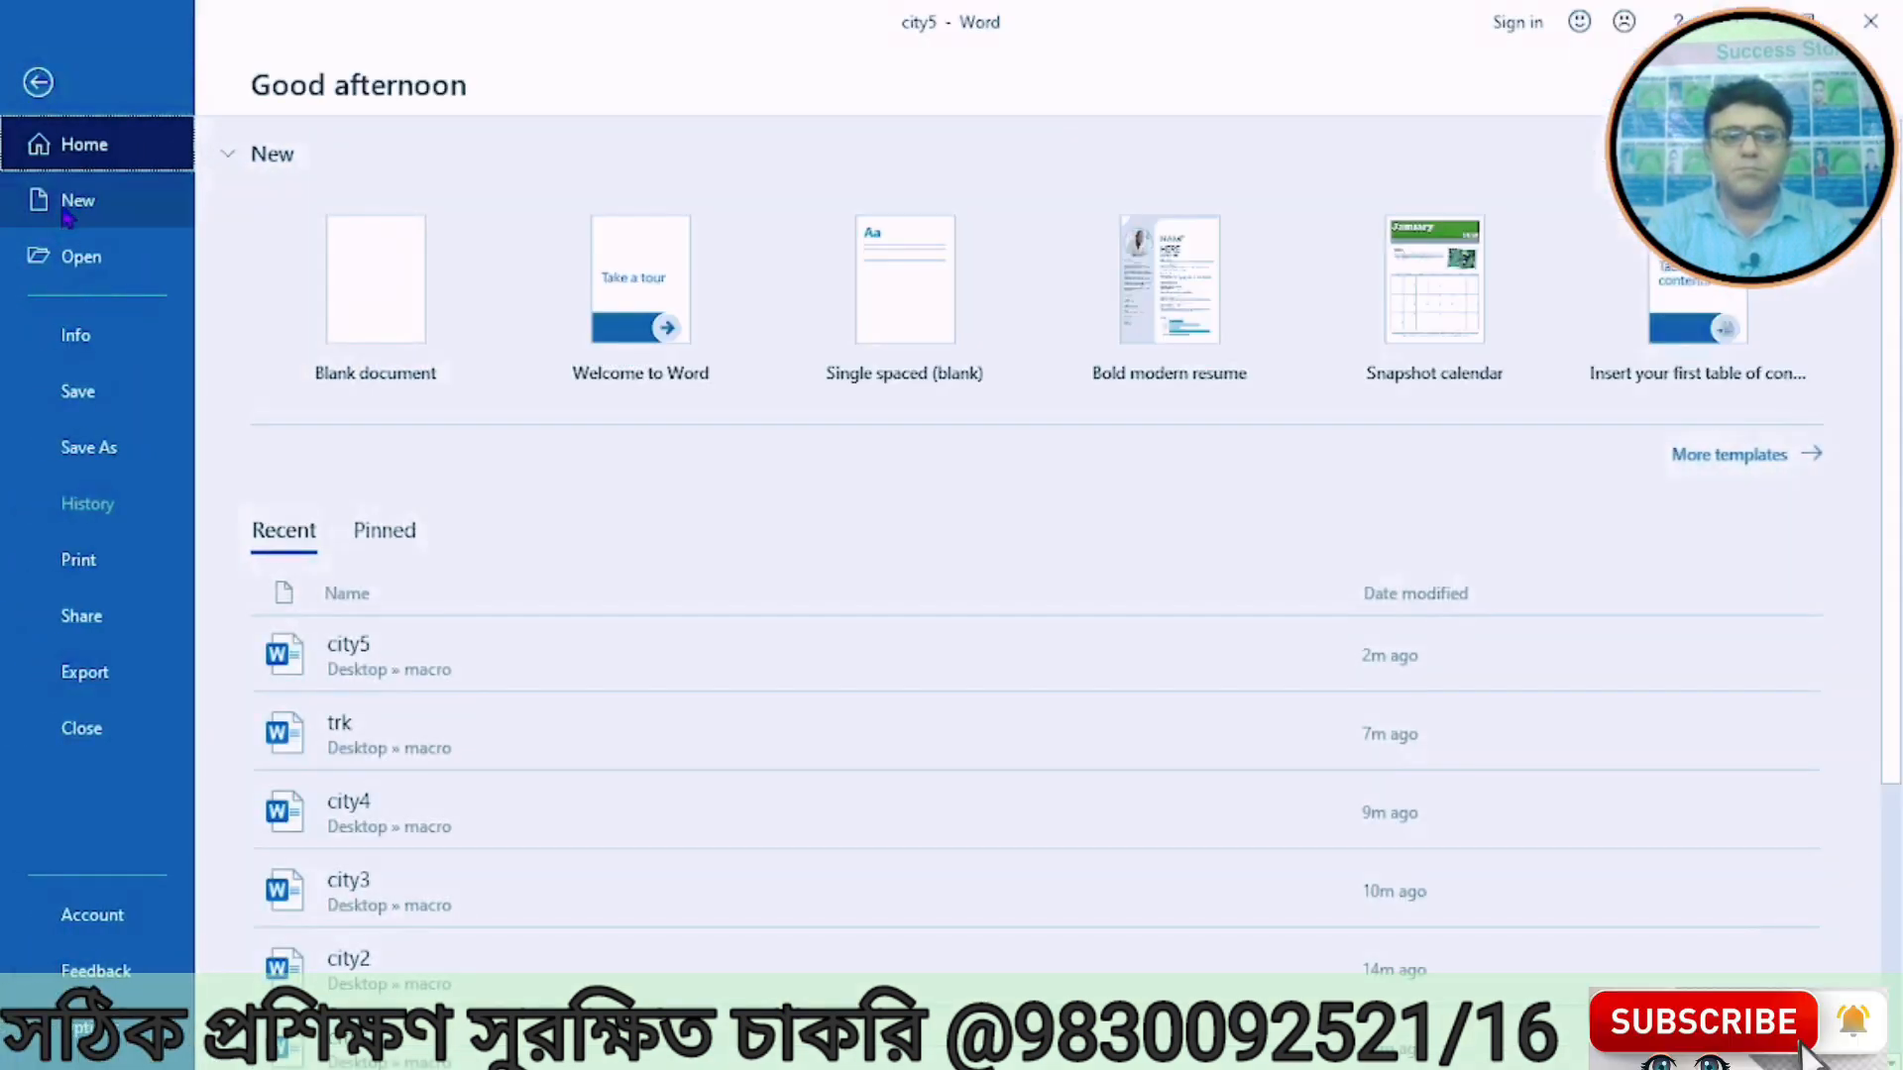
left_click(70, 203)
left_click(305, 327)
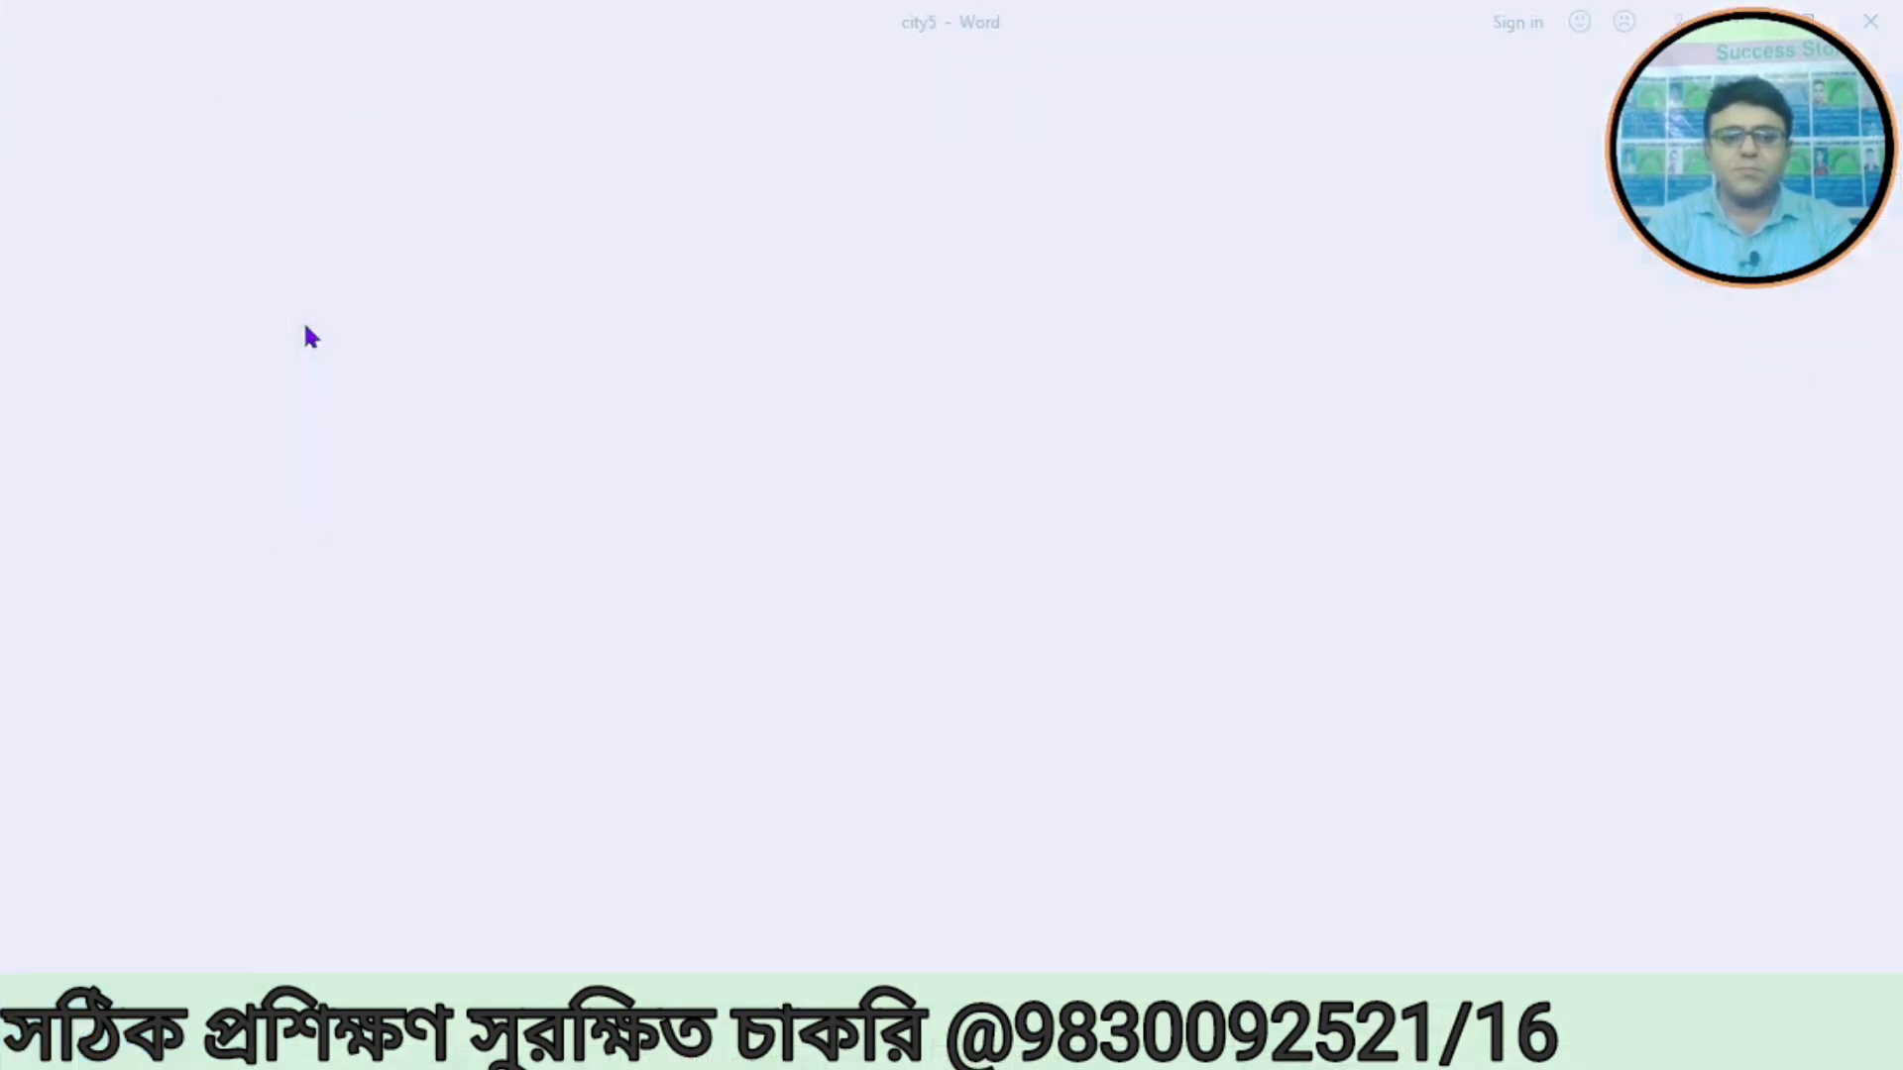
Step: Write "This is an important software." as the first line of the new document and start a new line
type("Thio")
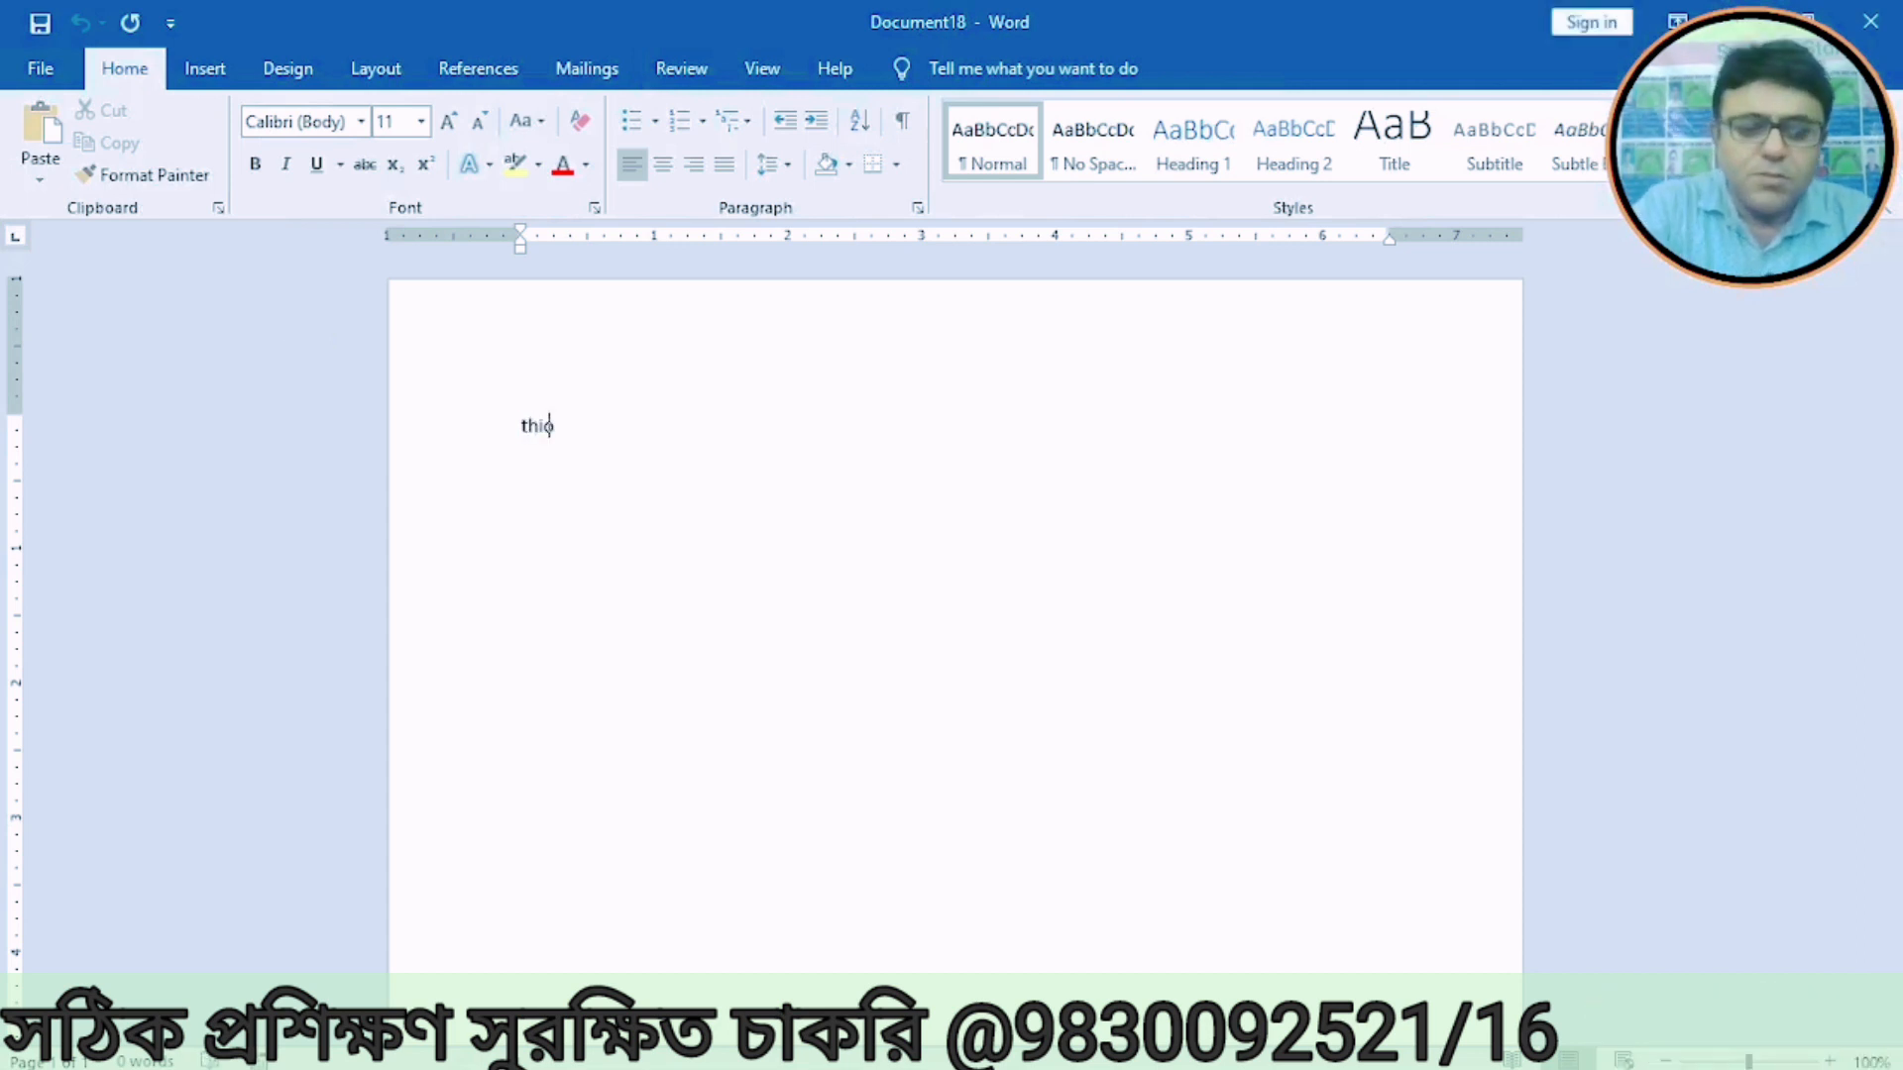
key("BackSpace")
key("BackSpace")
key("BackSpace")
key("BackSpace")
type("This is ")
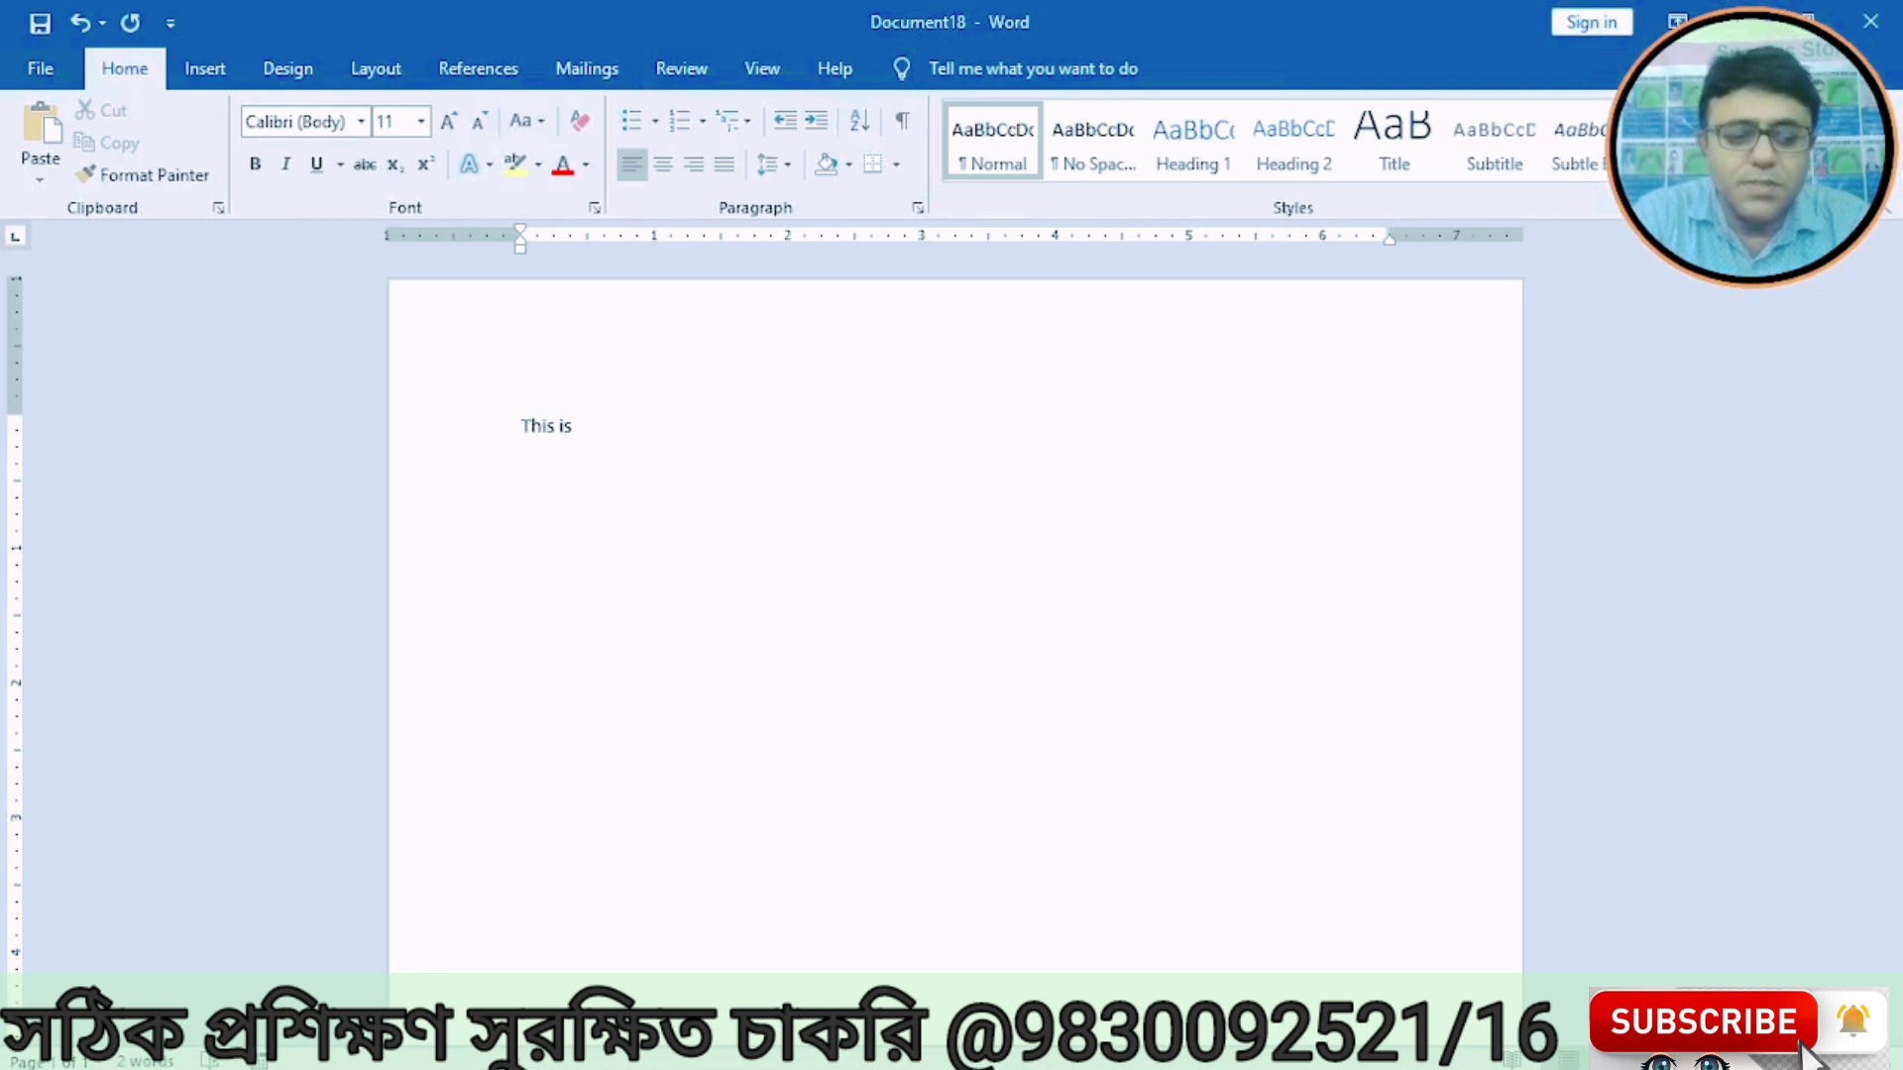
type("an ")
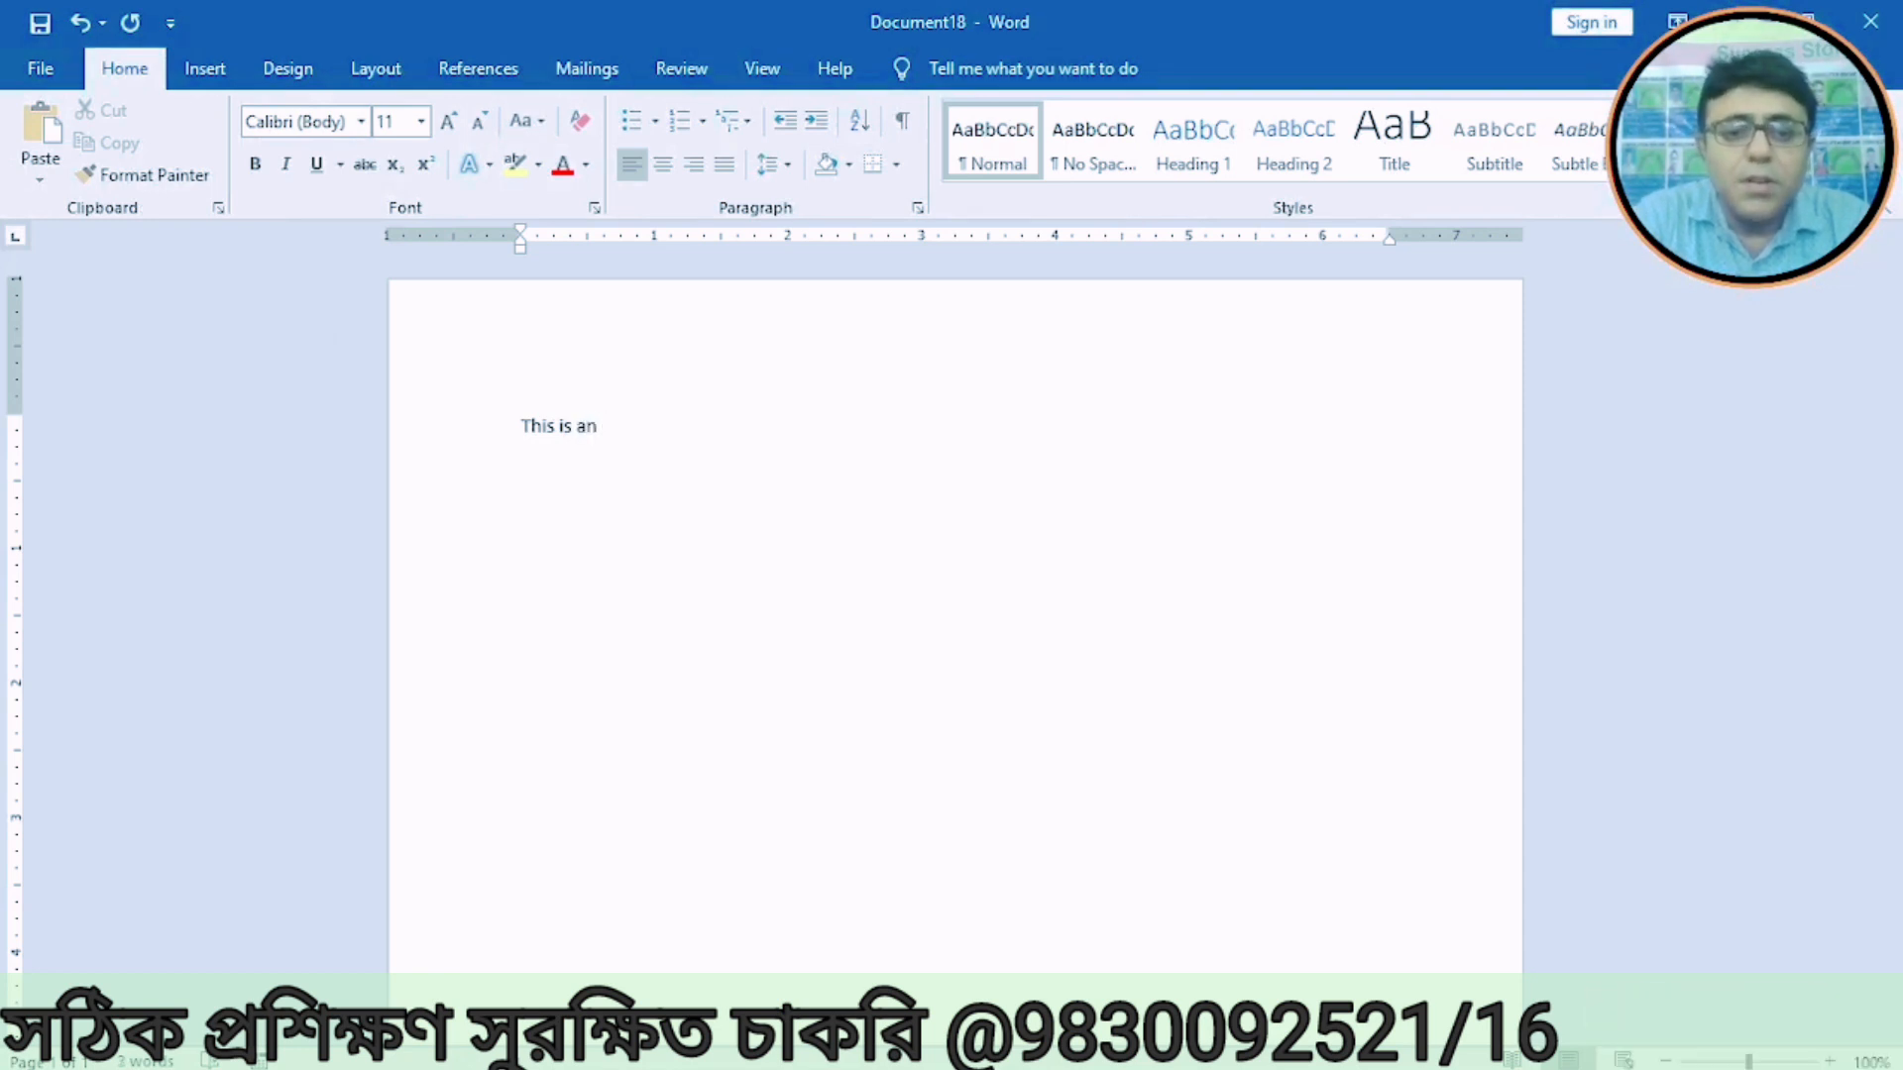
type("important ")
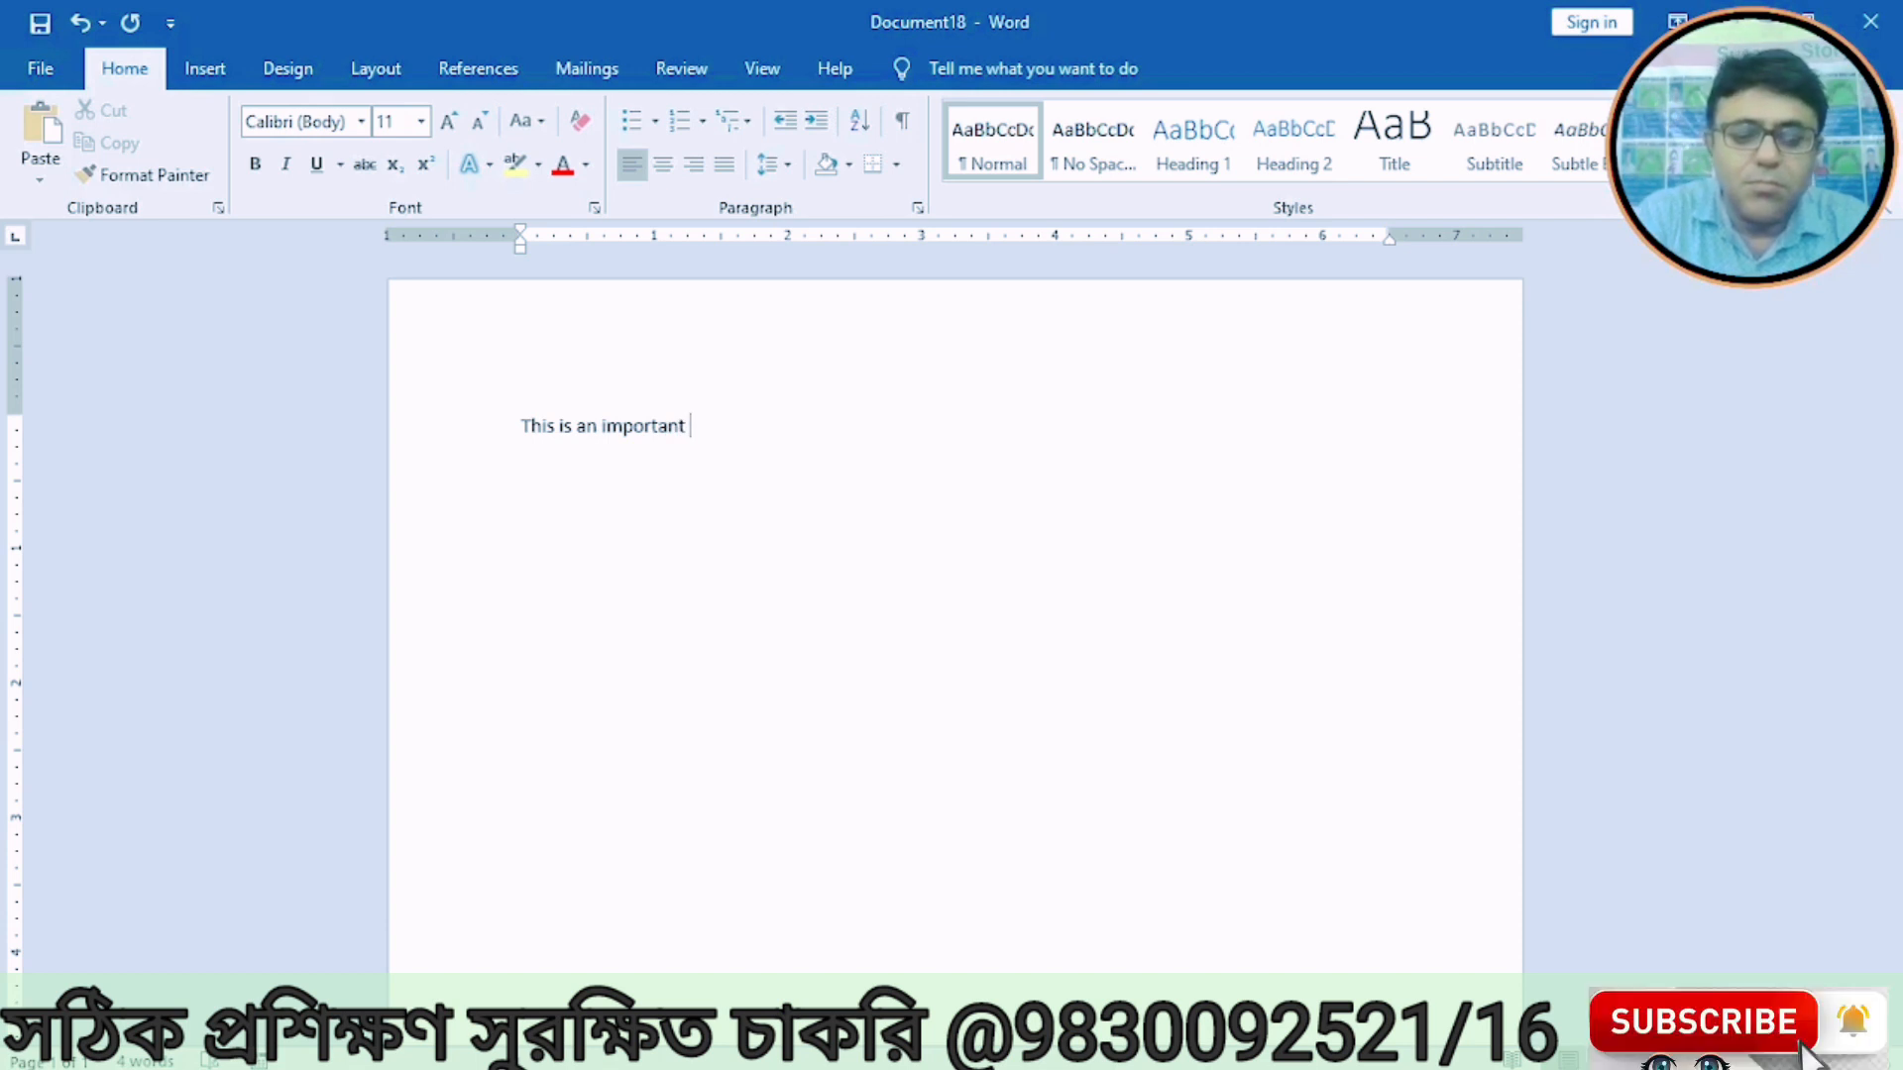
type("soft")
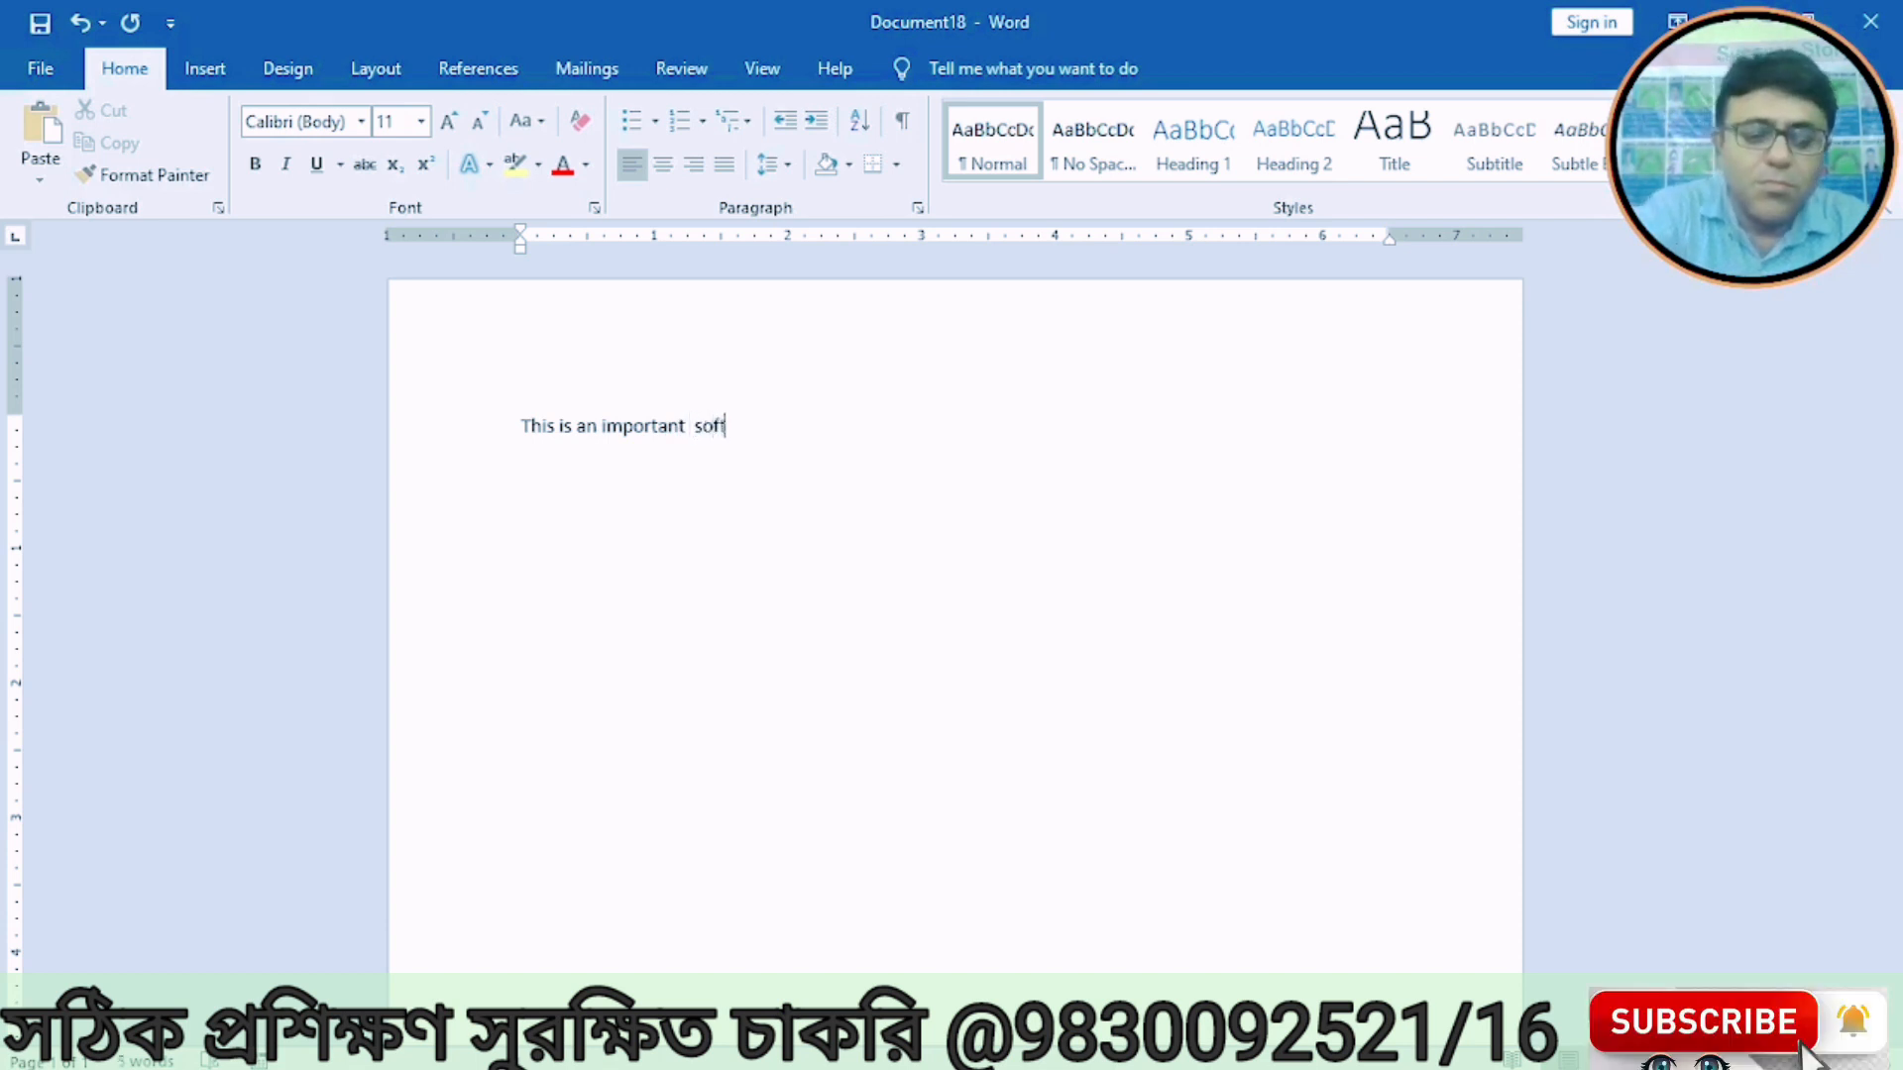
type("ware.")
key("Return")
Step: Write "We are working with" on the second line of the document, correcting the misspelled "working"
type("W")
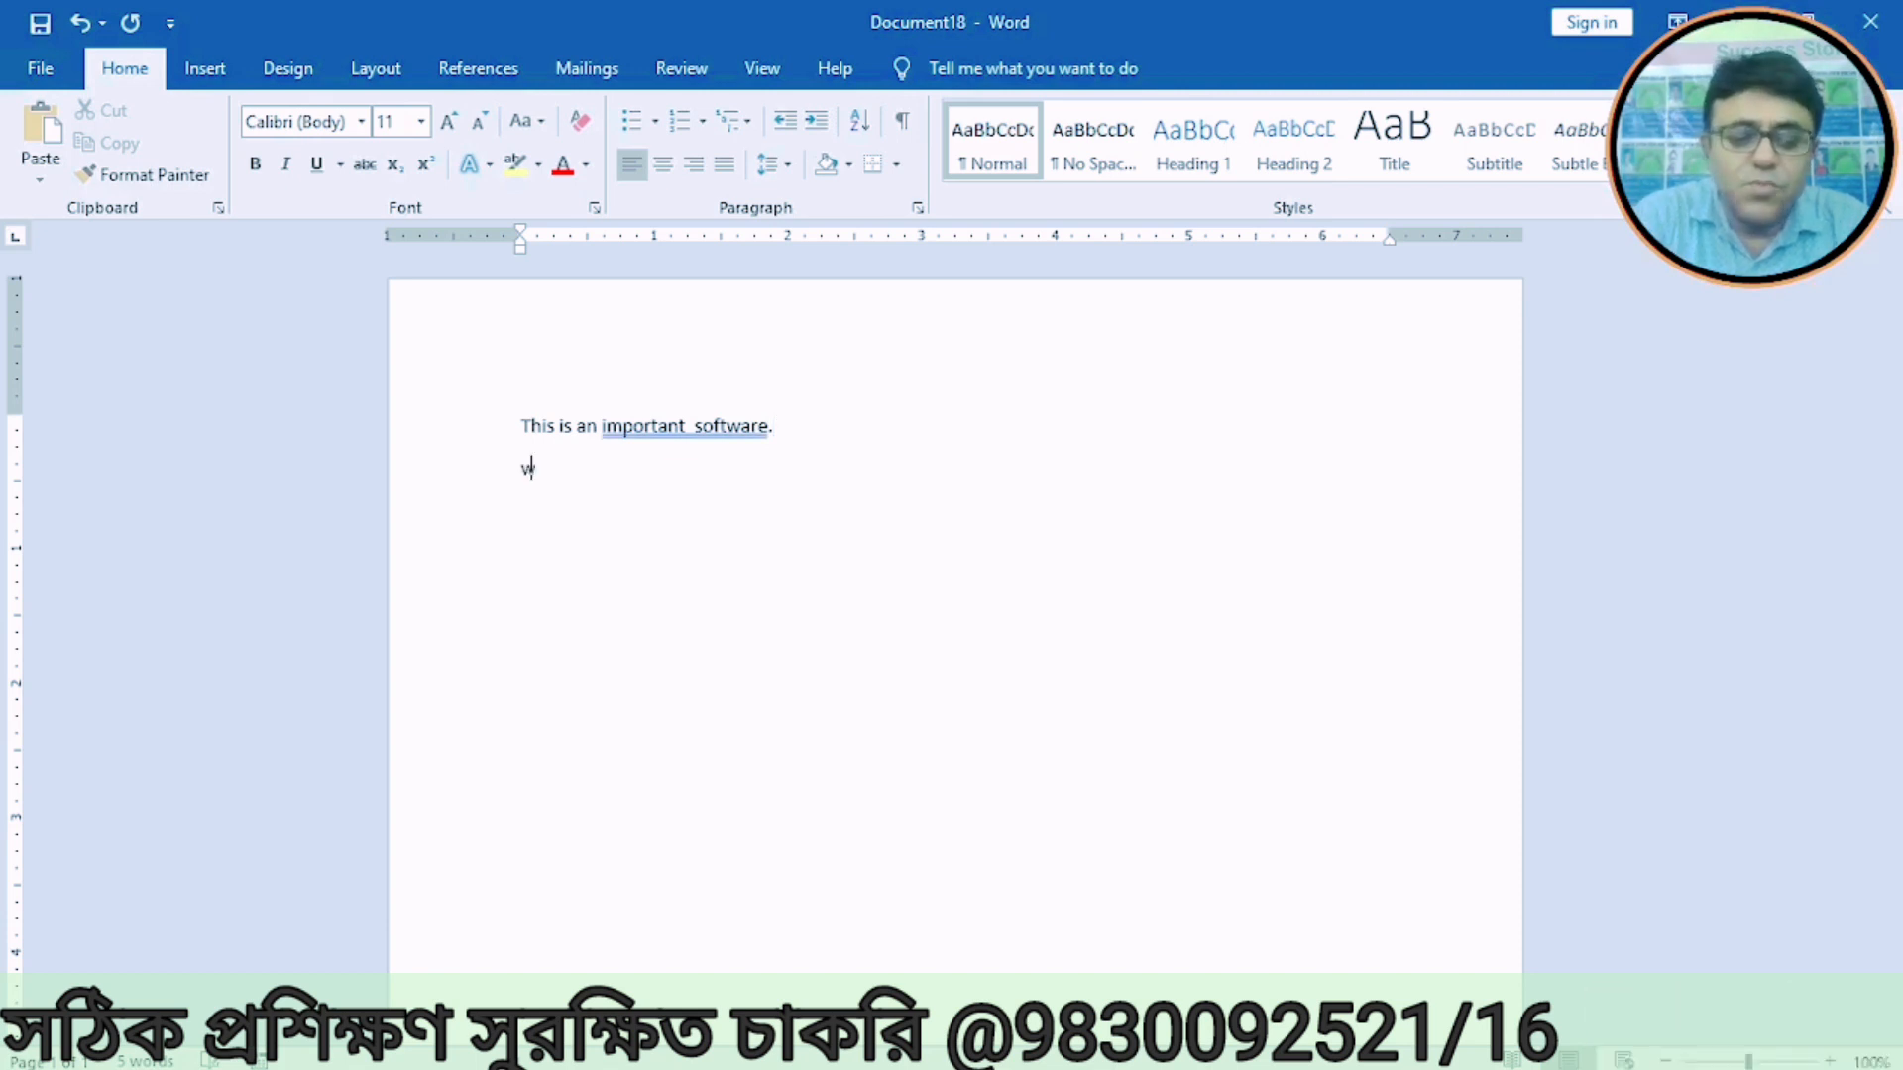
type("e are word")
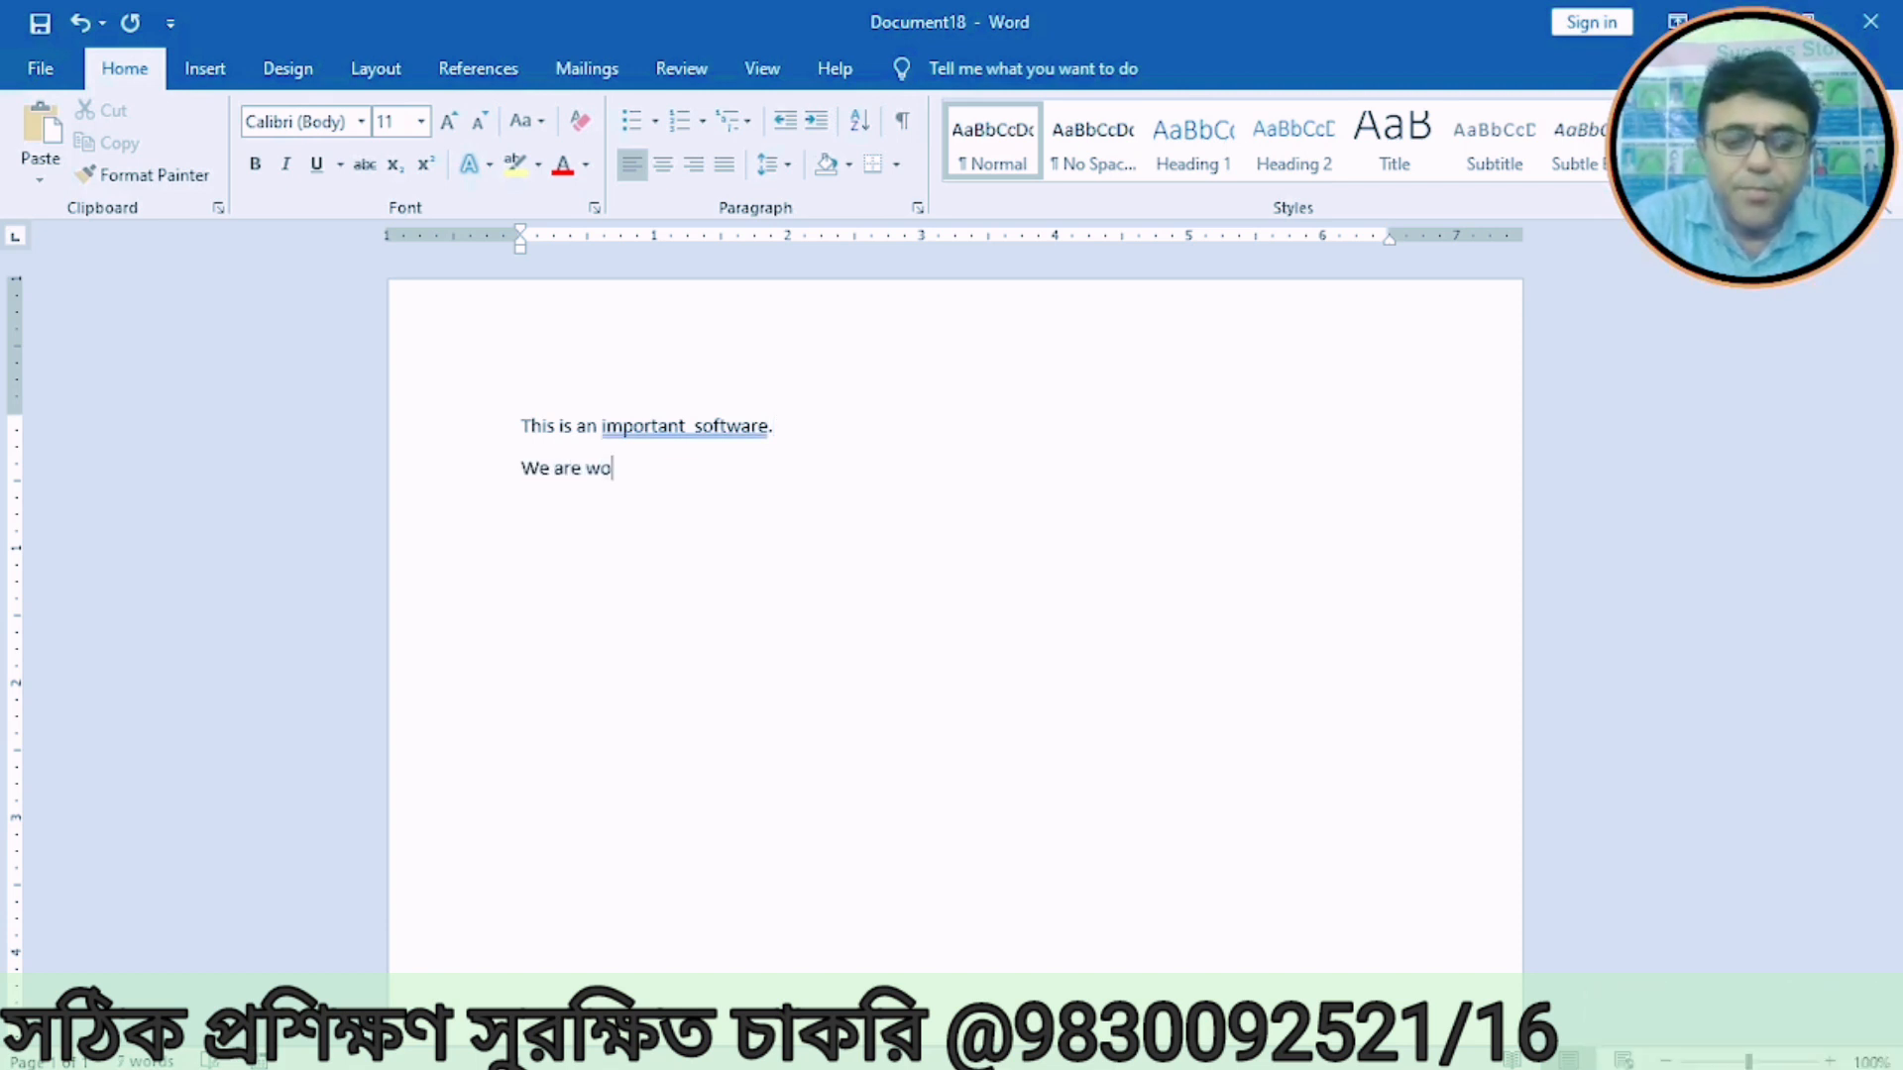
key("BackSpace")
key("BackSpace")
type("rkin")
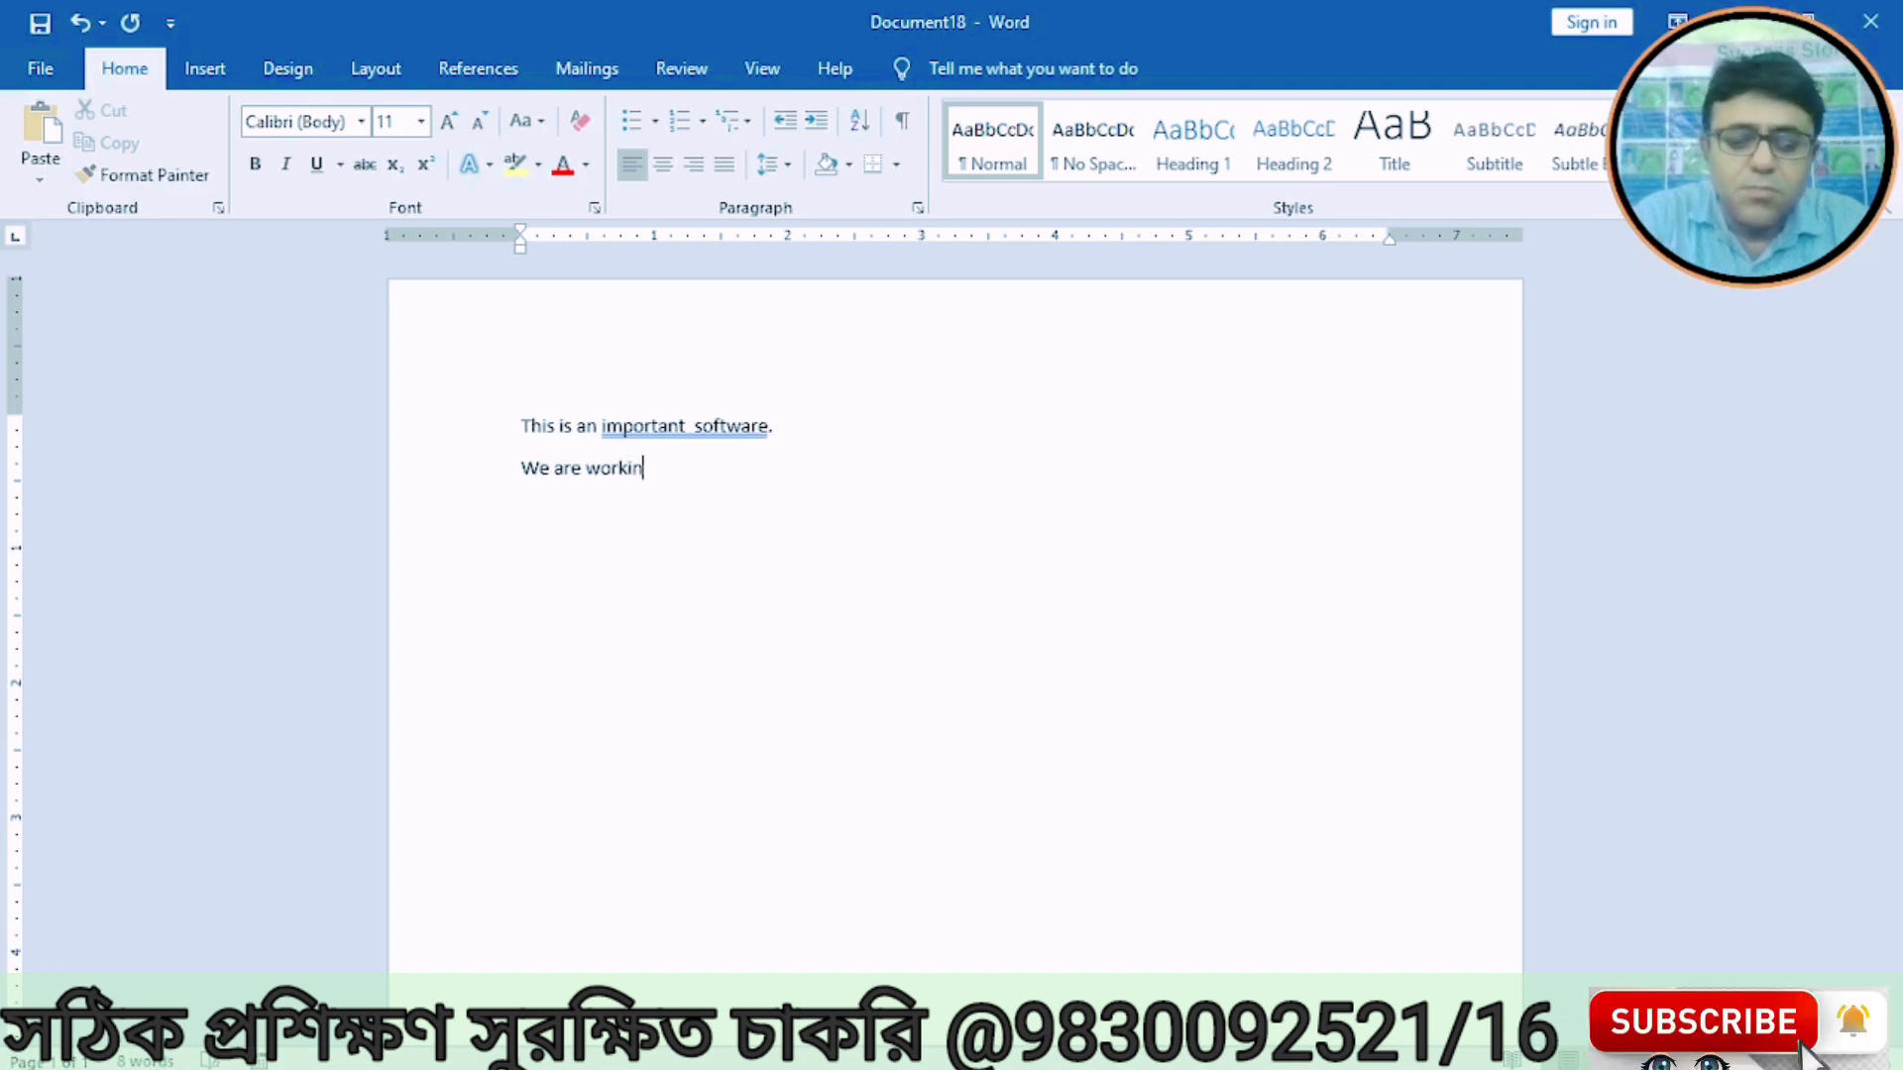
type("gh with")
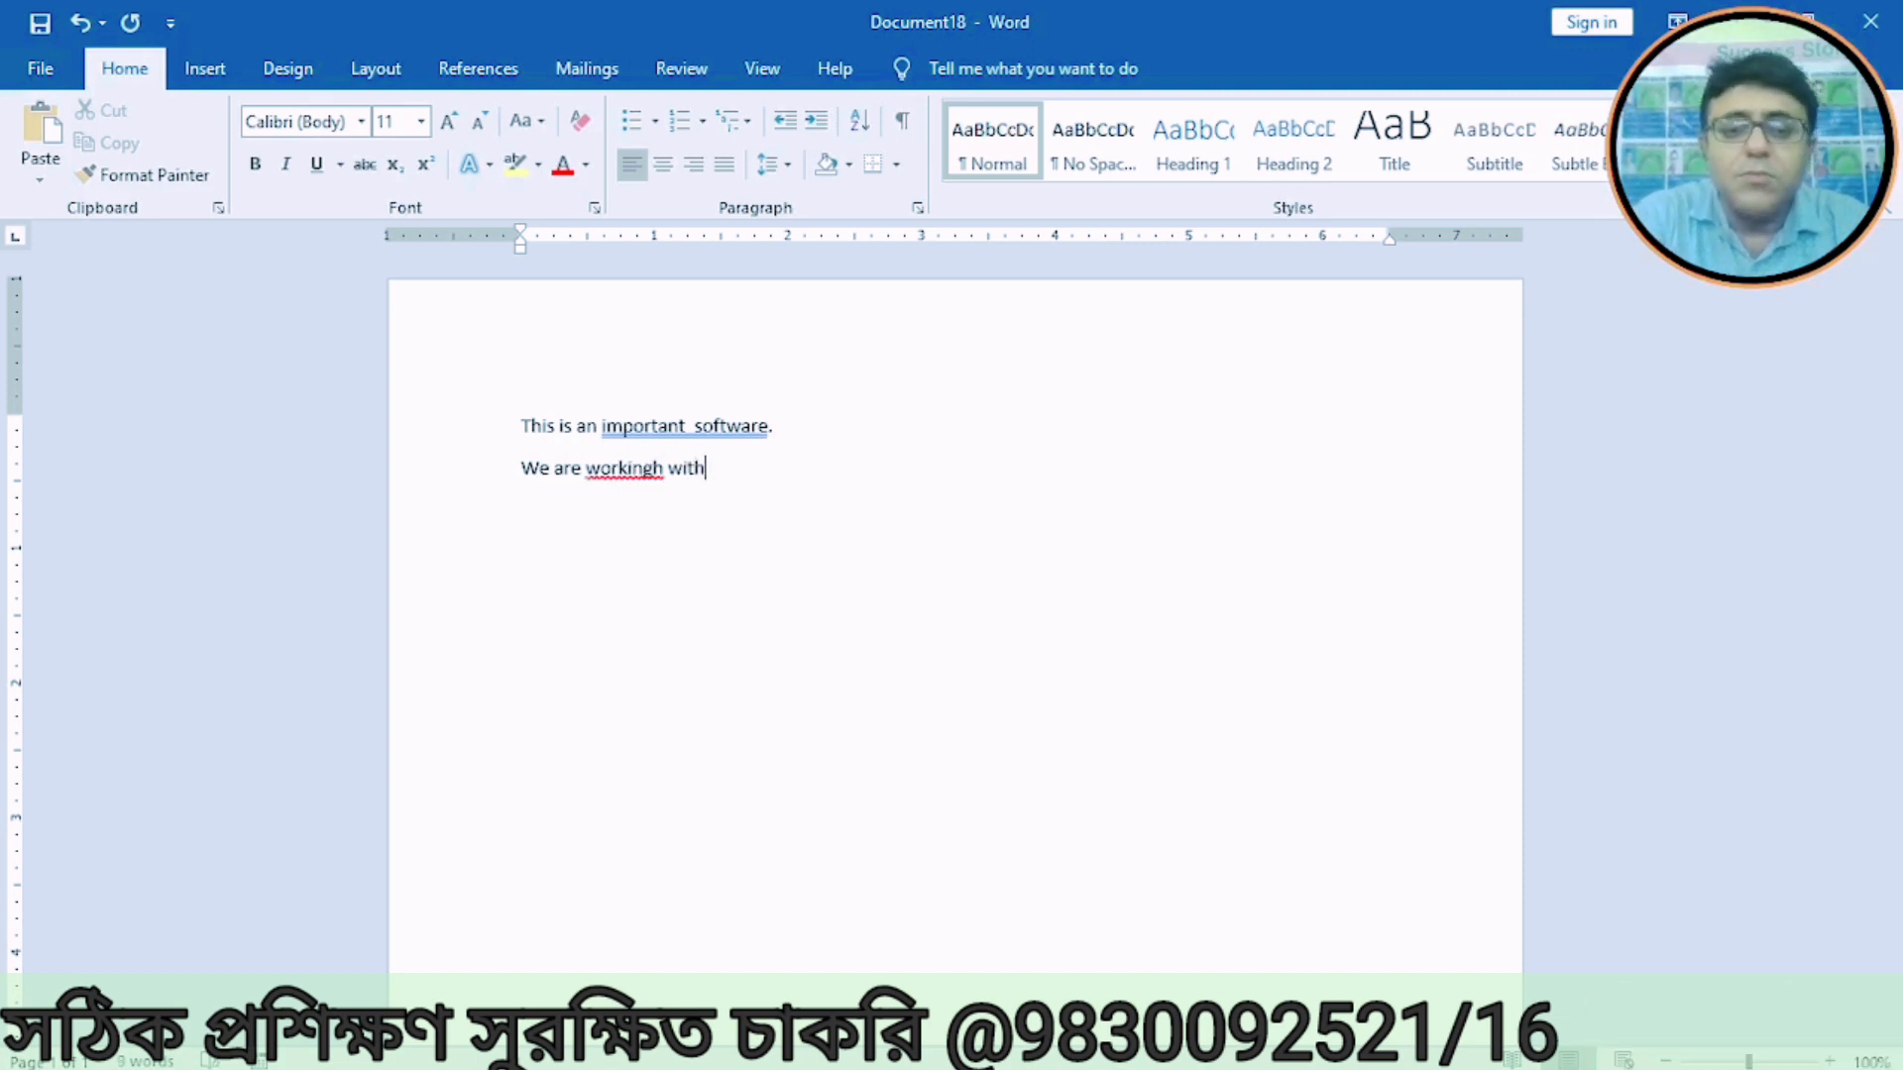
key("Left")
key("Left")
key("Left")
key("Left")
key("Left")
key("Left")
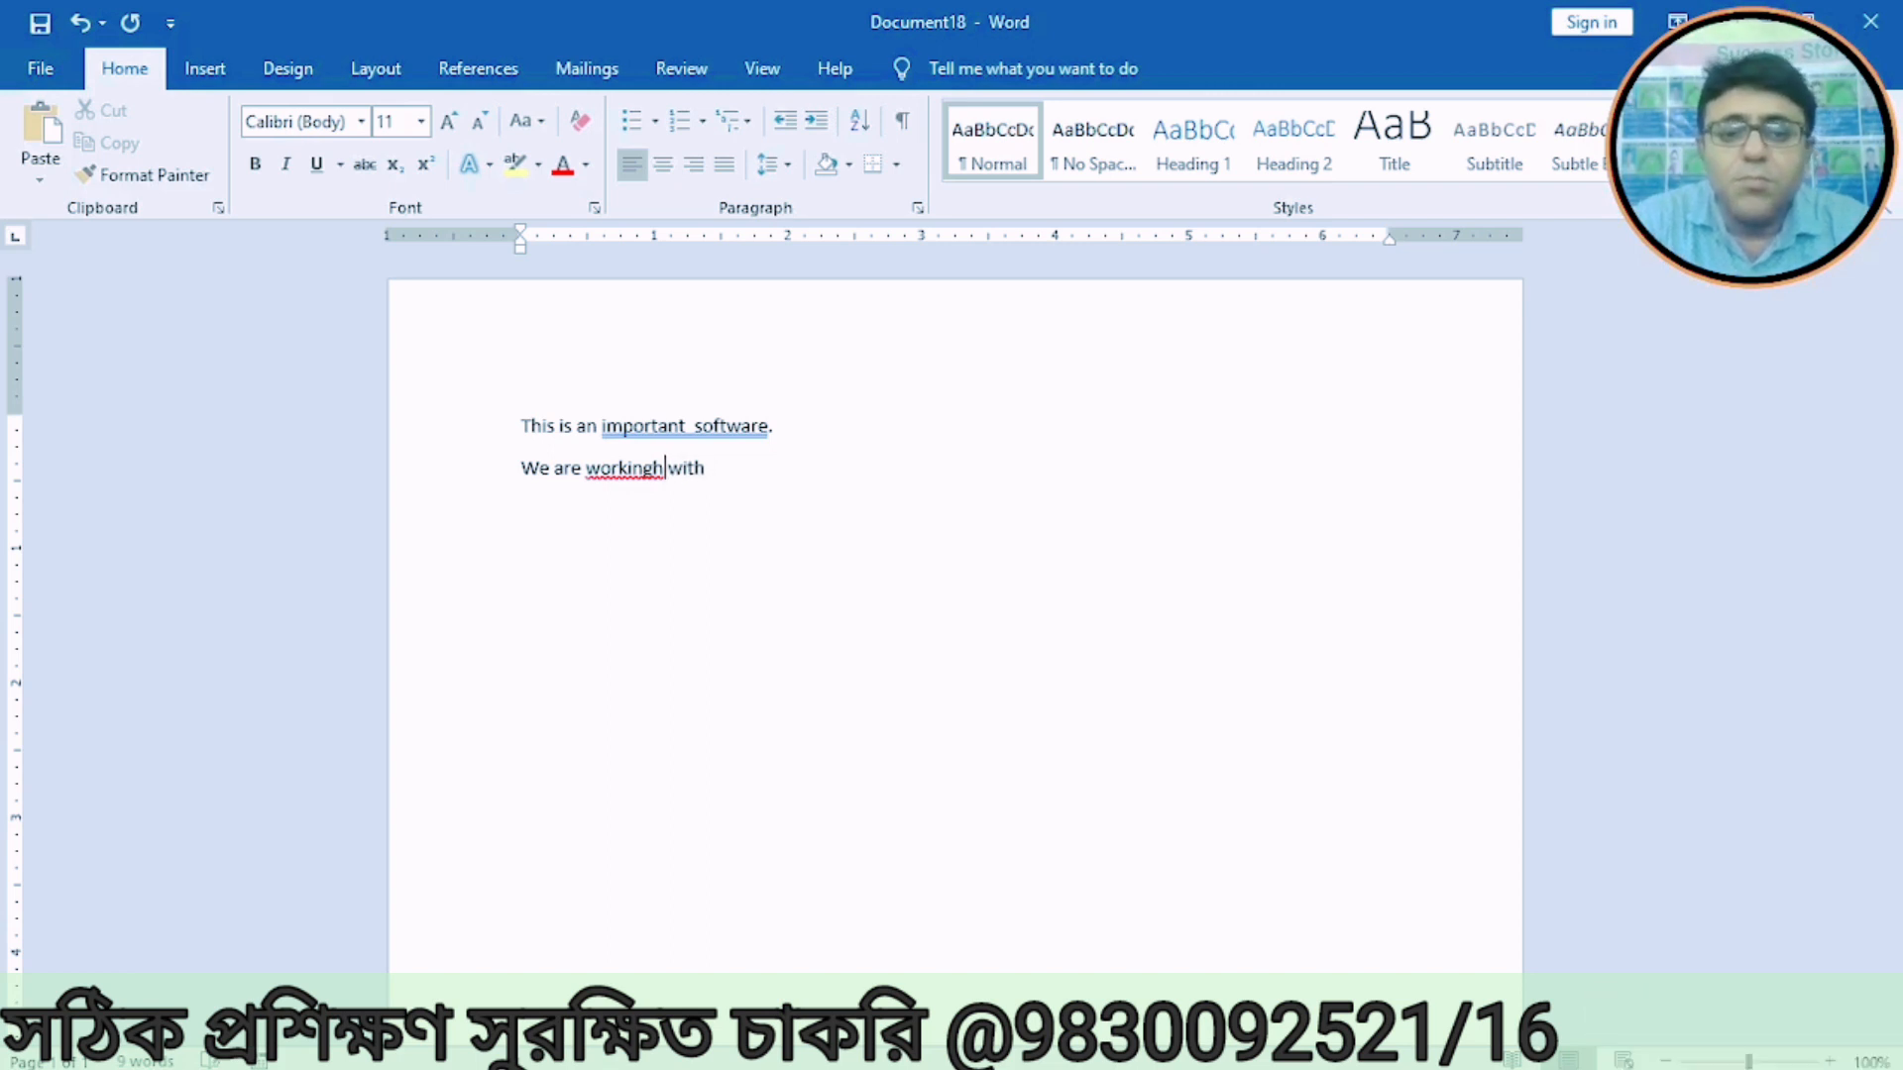
key("BackSpace")
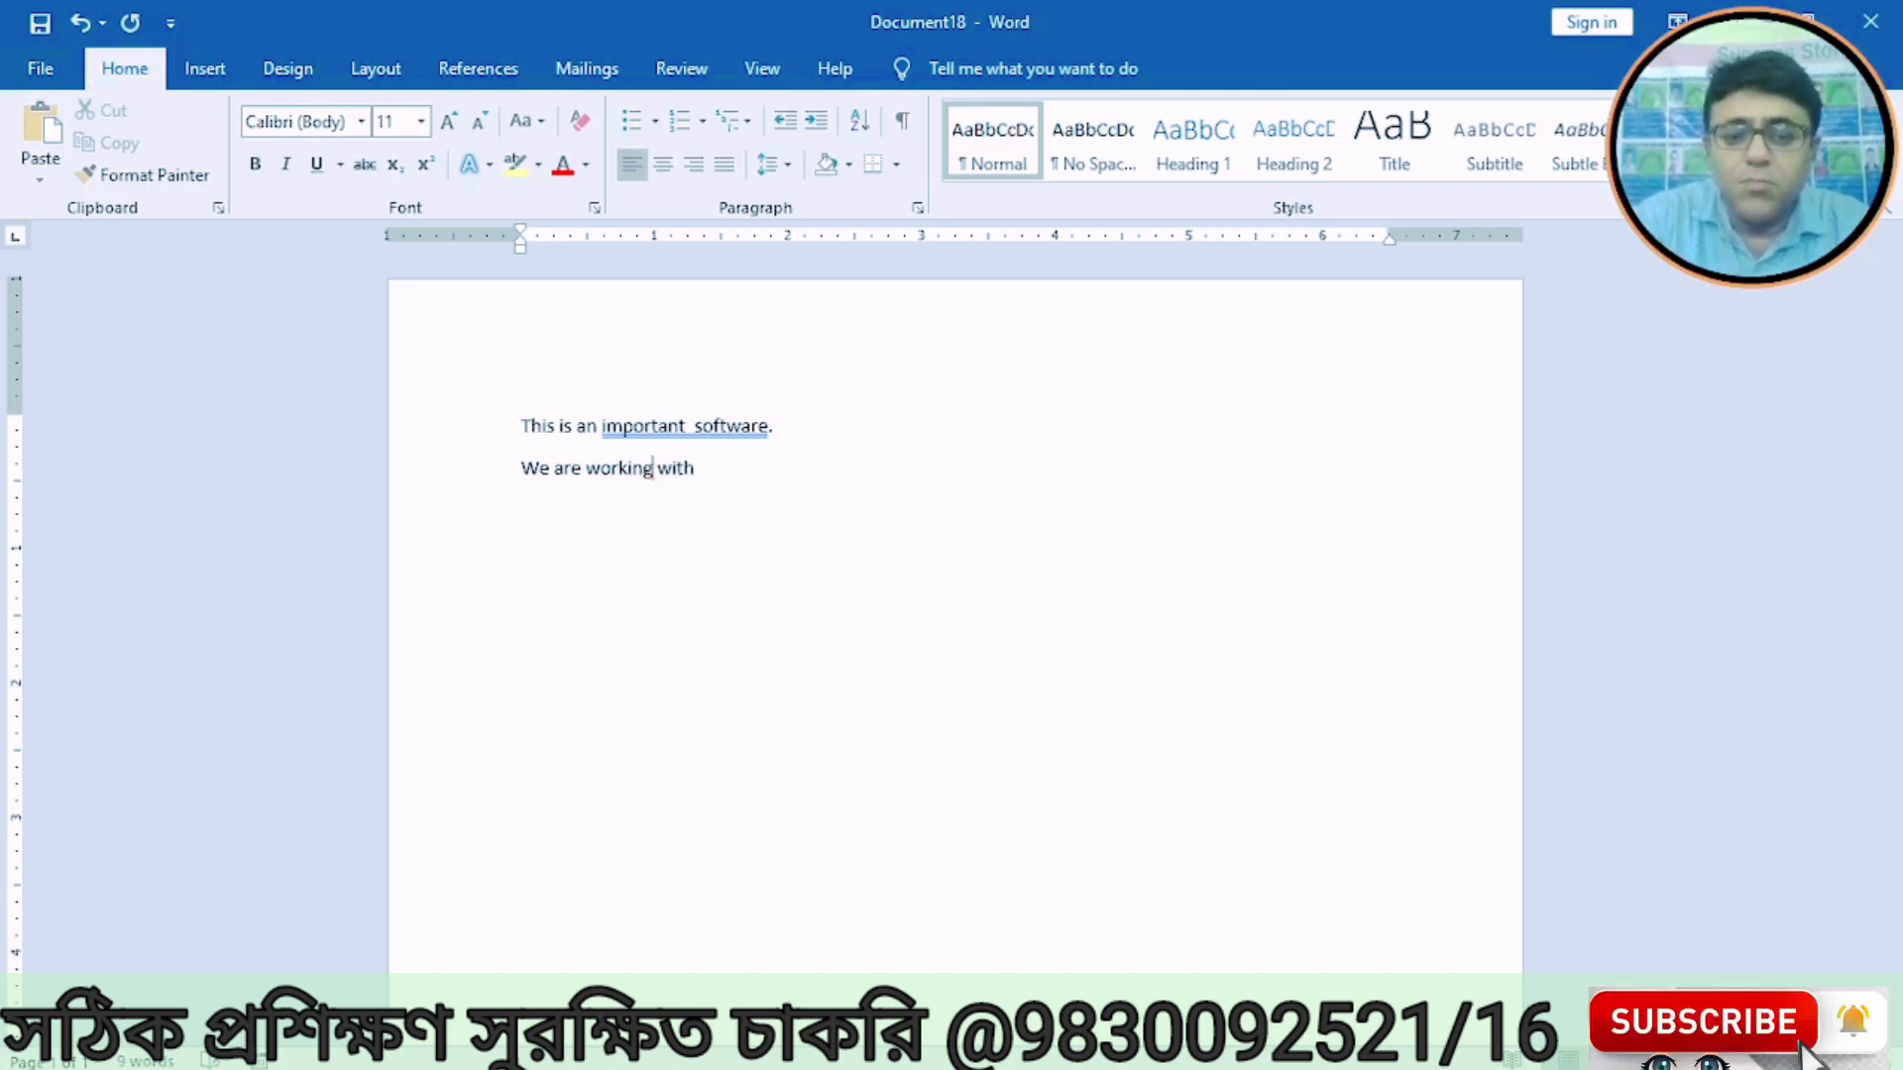
Step: Complete the second line with "ms word." so the sentence reads "We are working with ms word."
key("Right")
key("Right")
type("ms wpoe")
key("BackSpace")
key("BackSpace")
key("BackSpace")
type("ord")
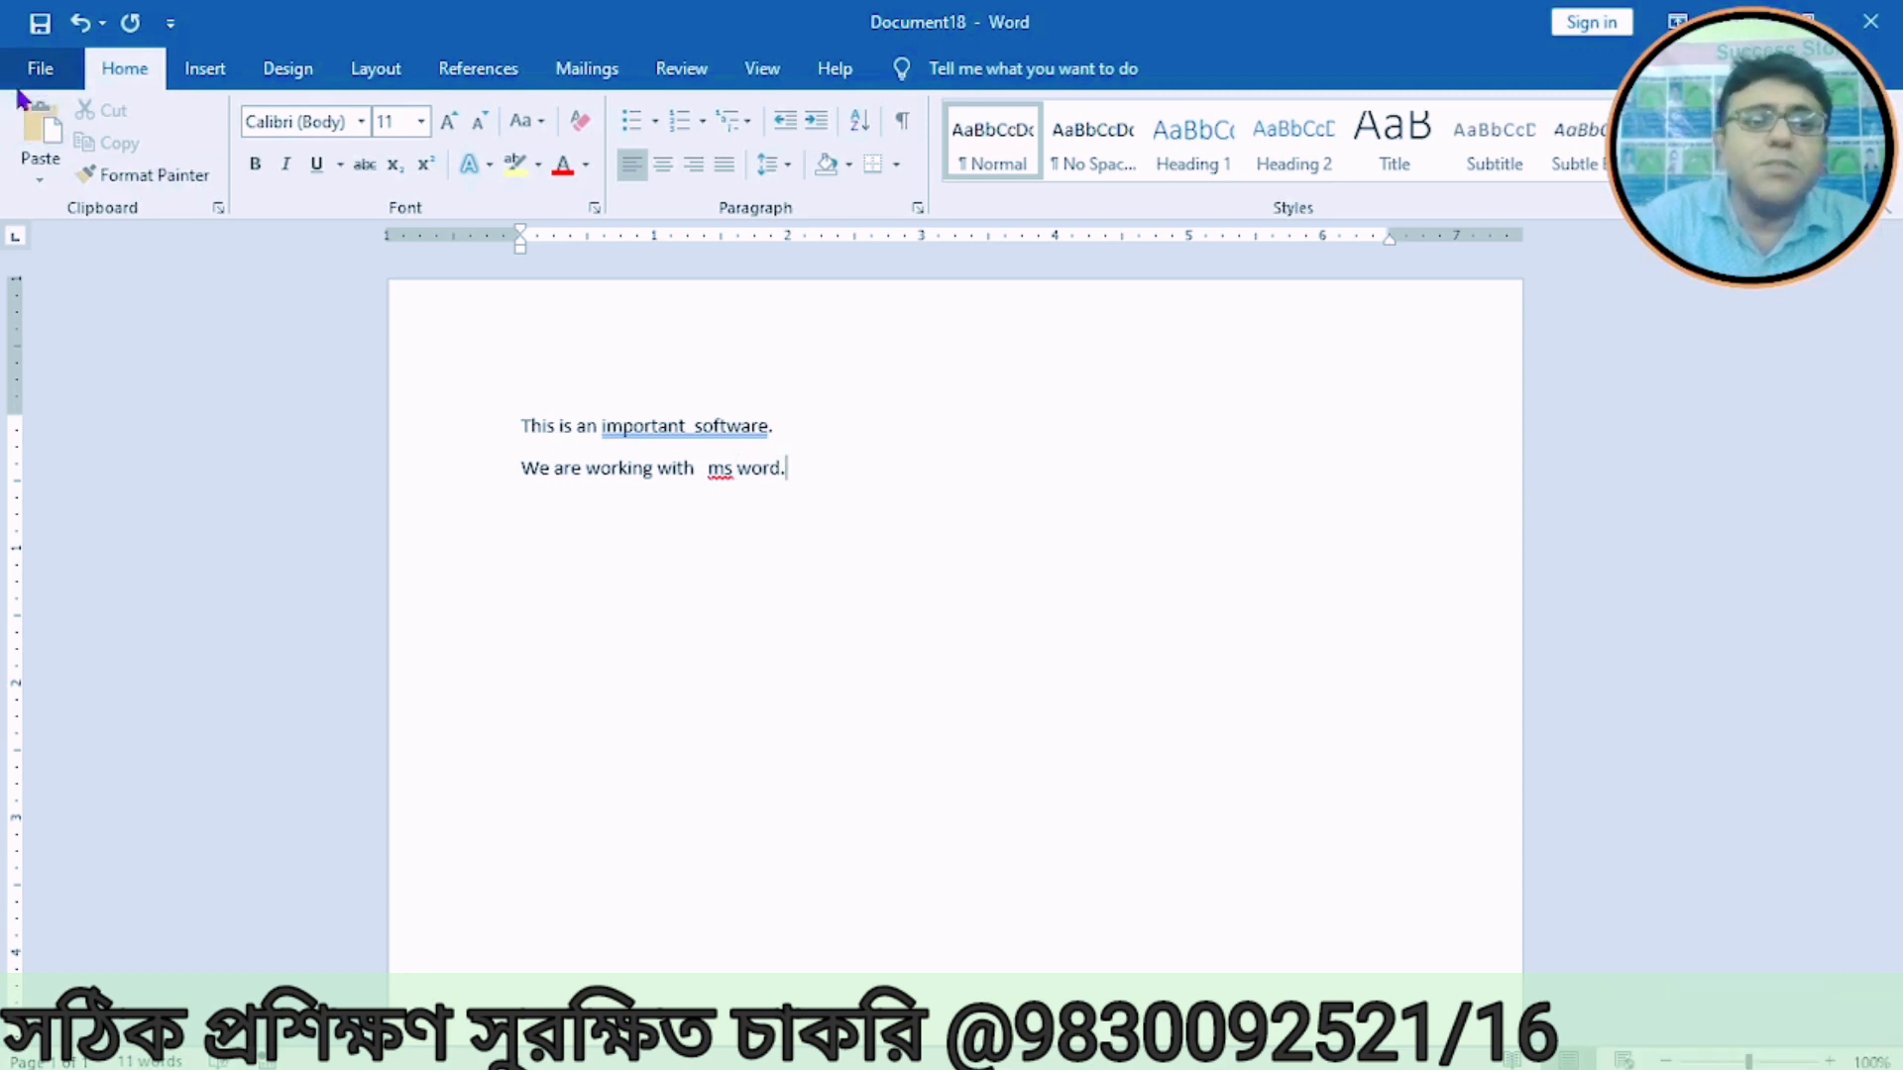
Step: Save the document as comp1 in the macro folder on the Desktop
left_click(40, 69)
left_click(81, 448)
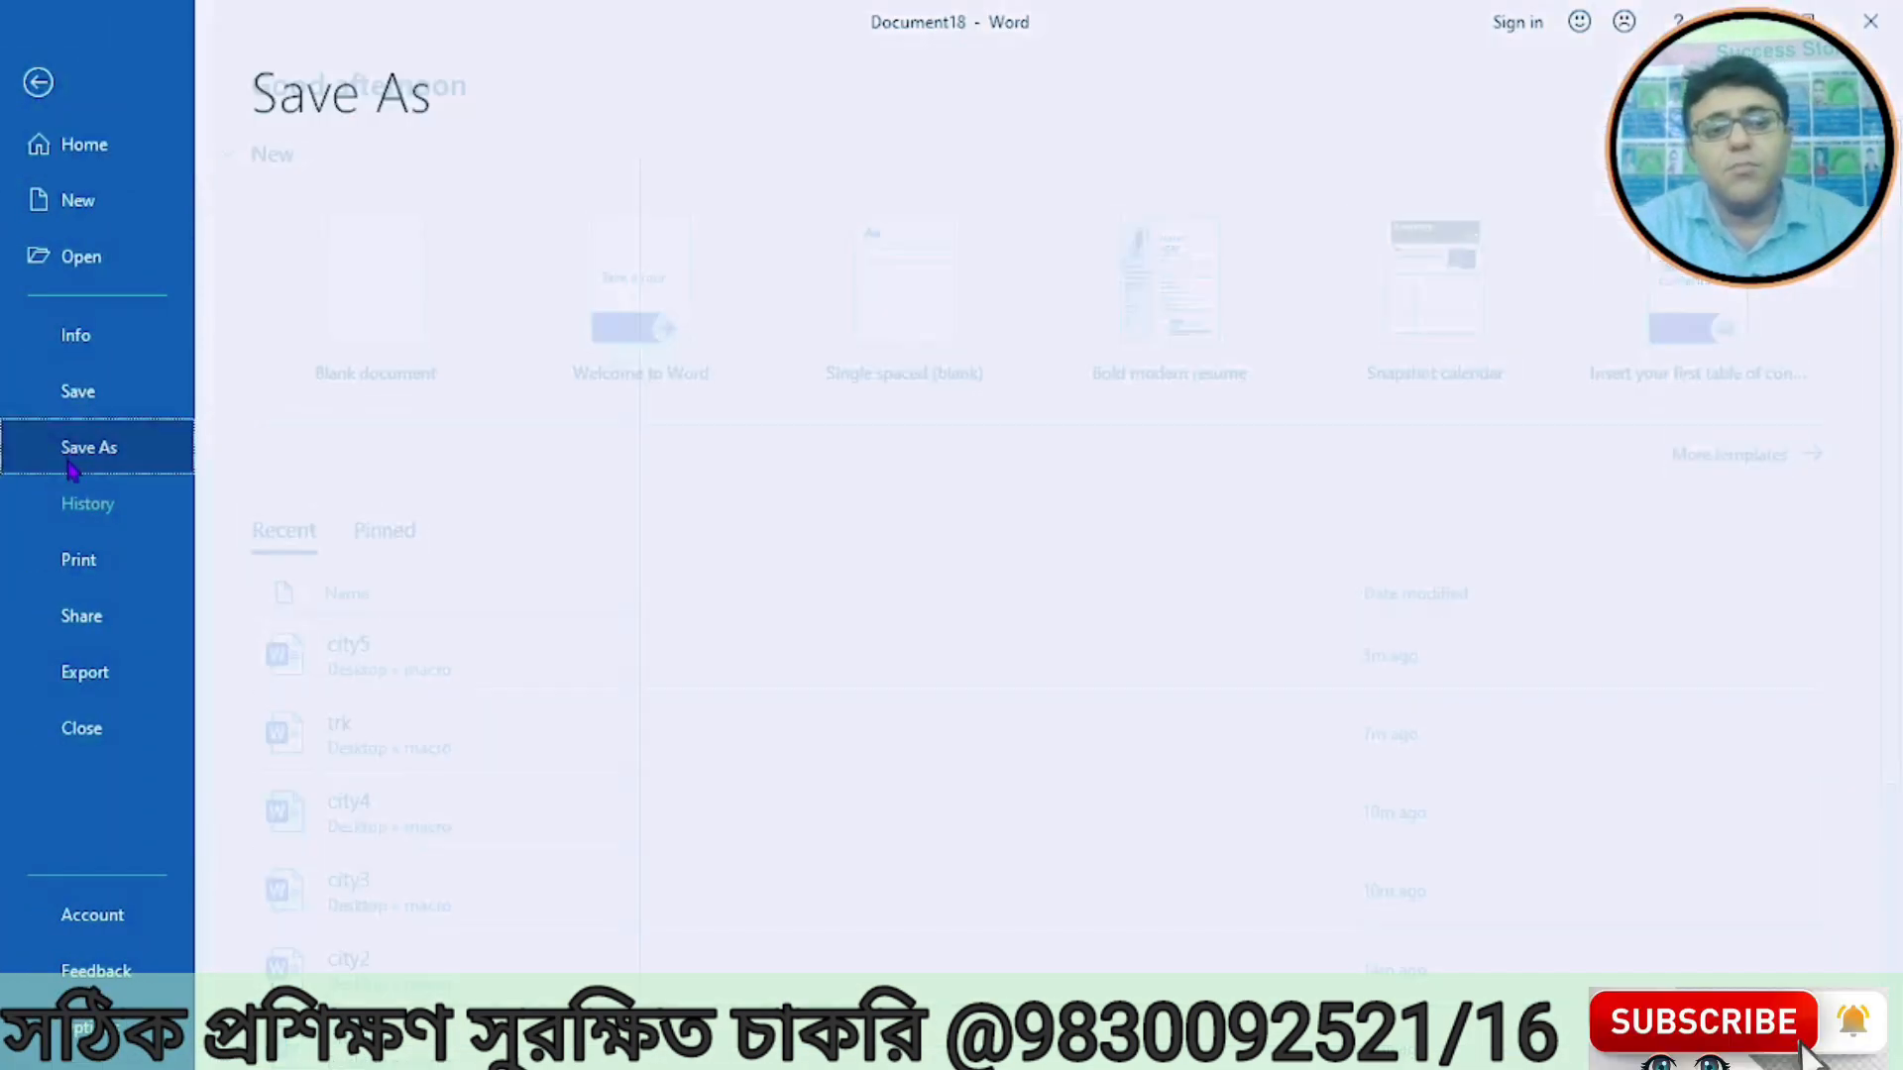
left_click(330, 358)
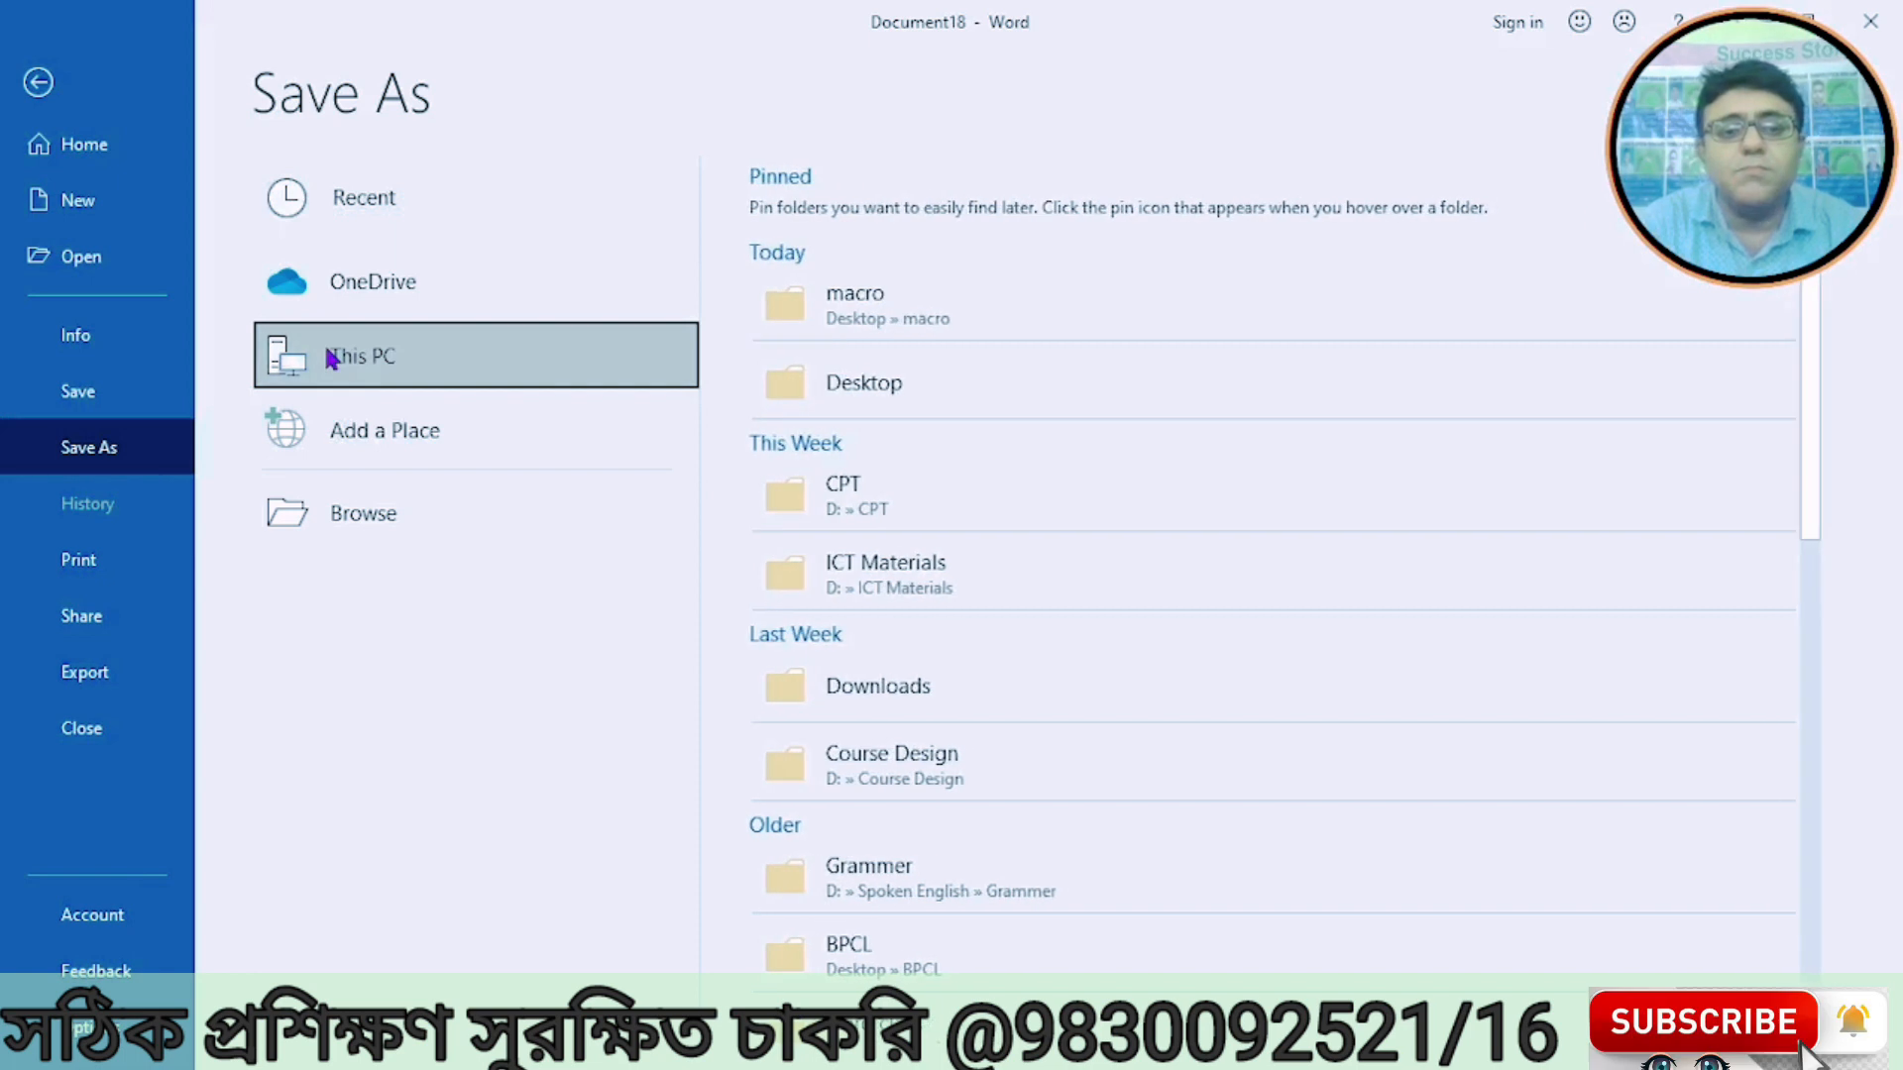
left_click(347, 515)
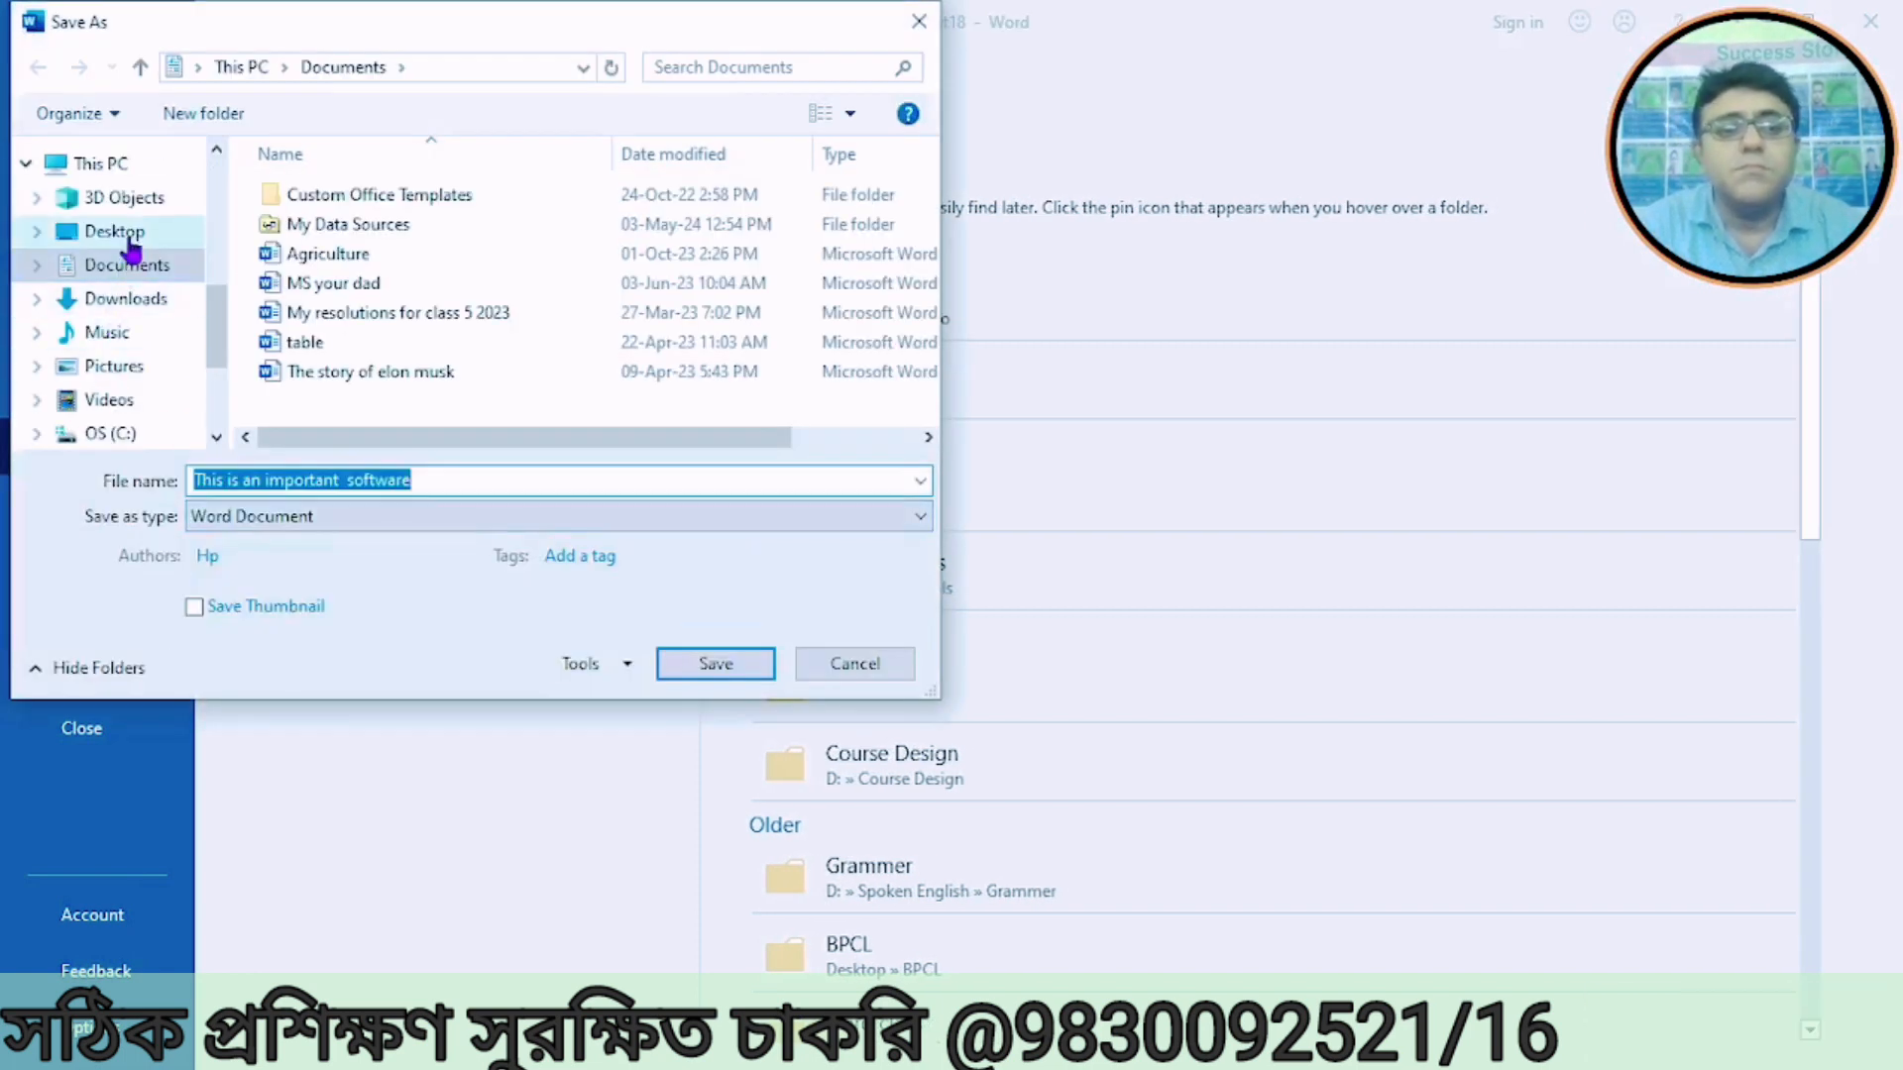
left_click(131, 237)
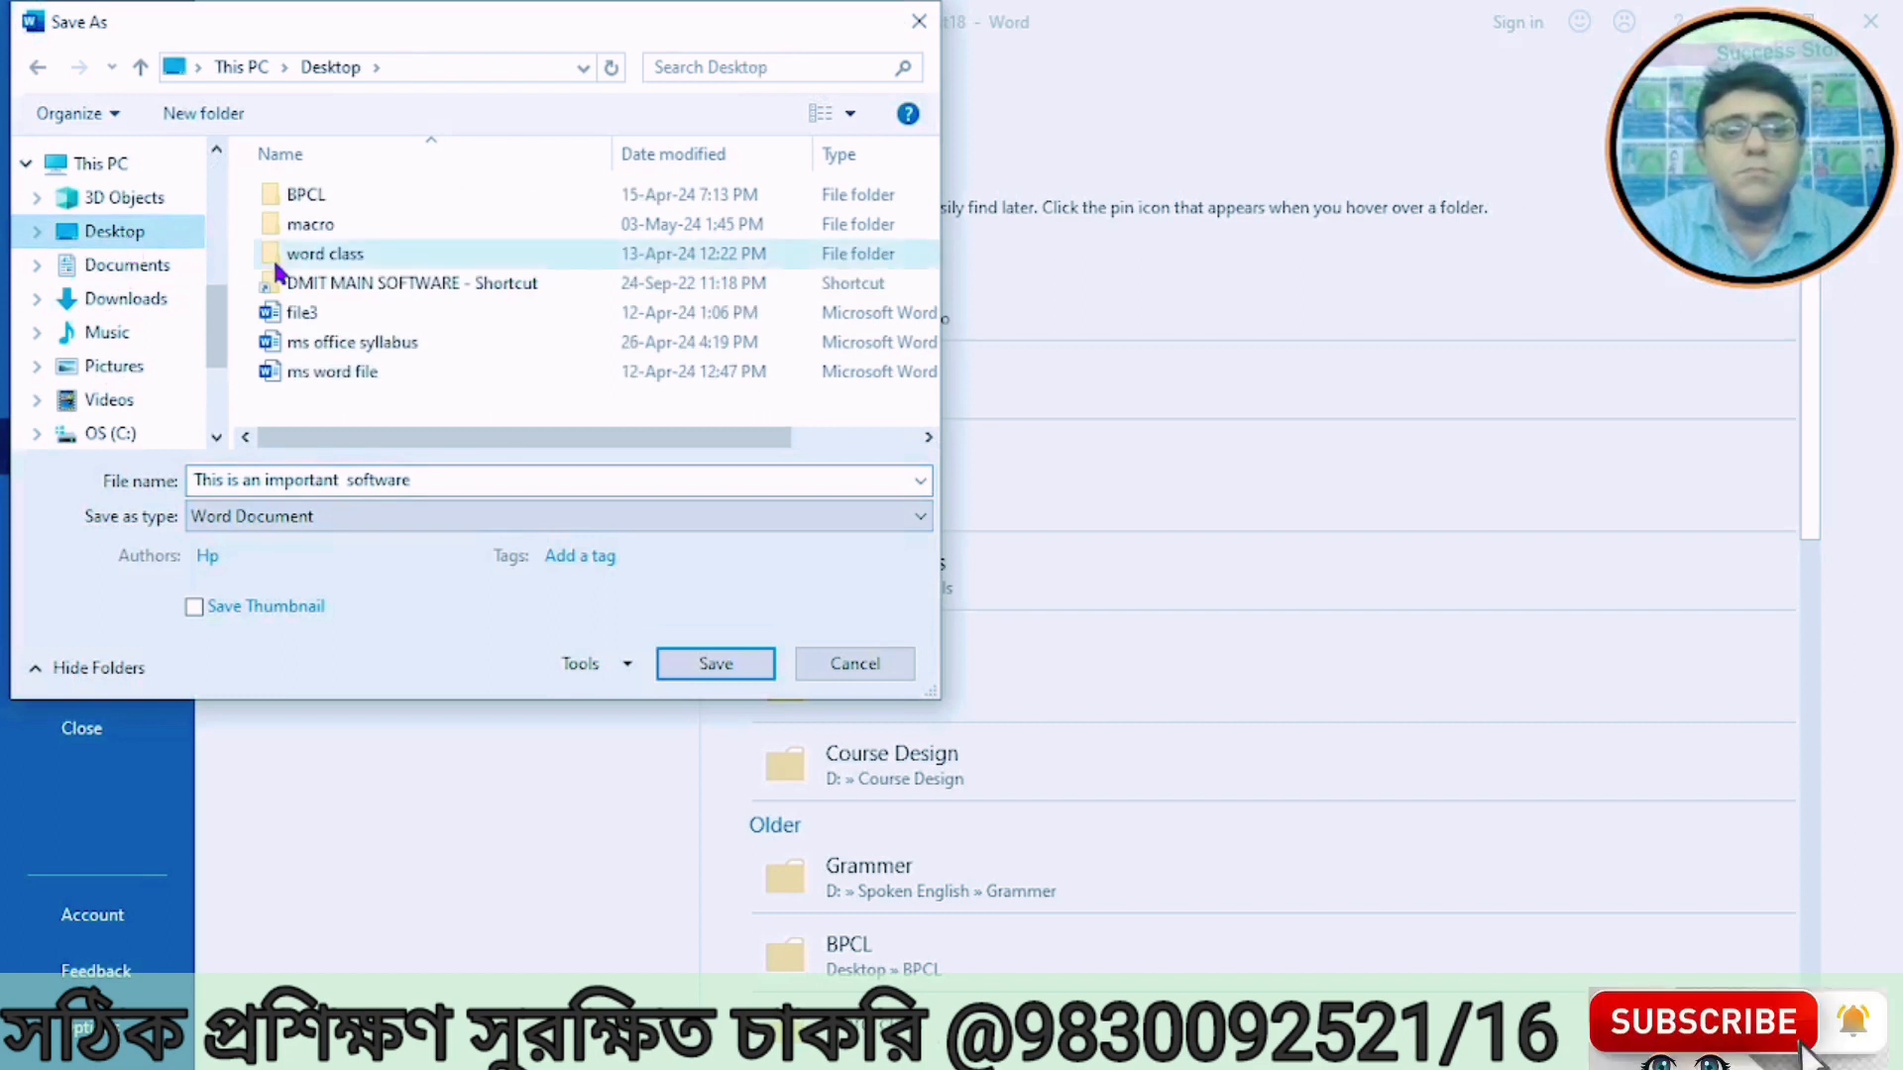
double_click(288, 226)
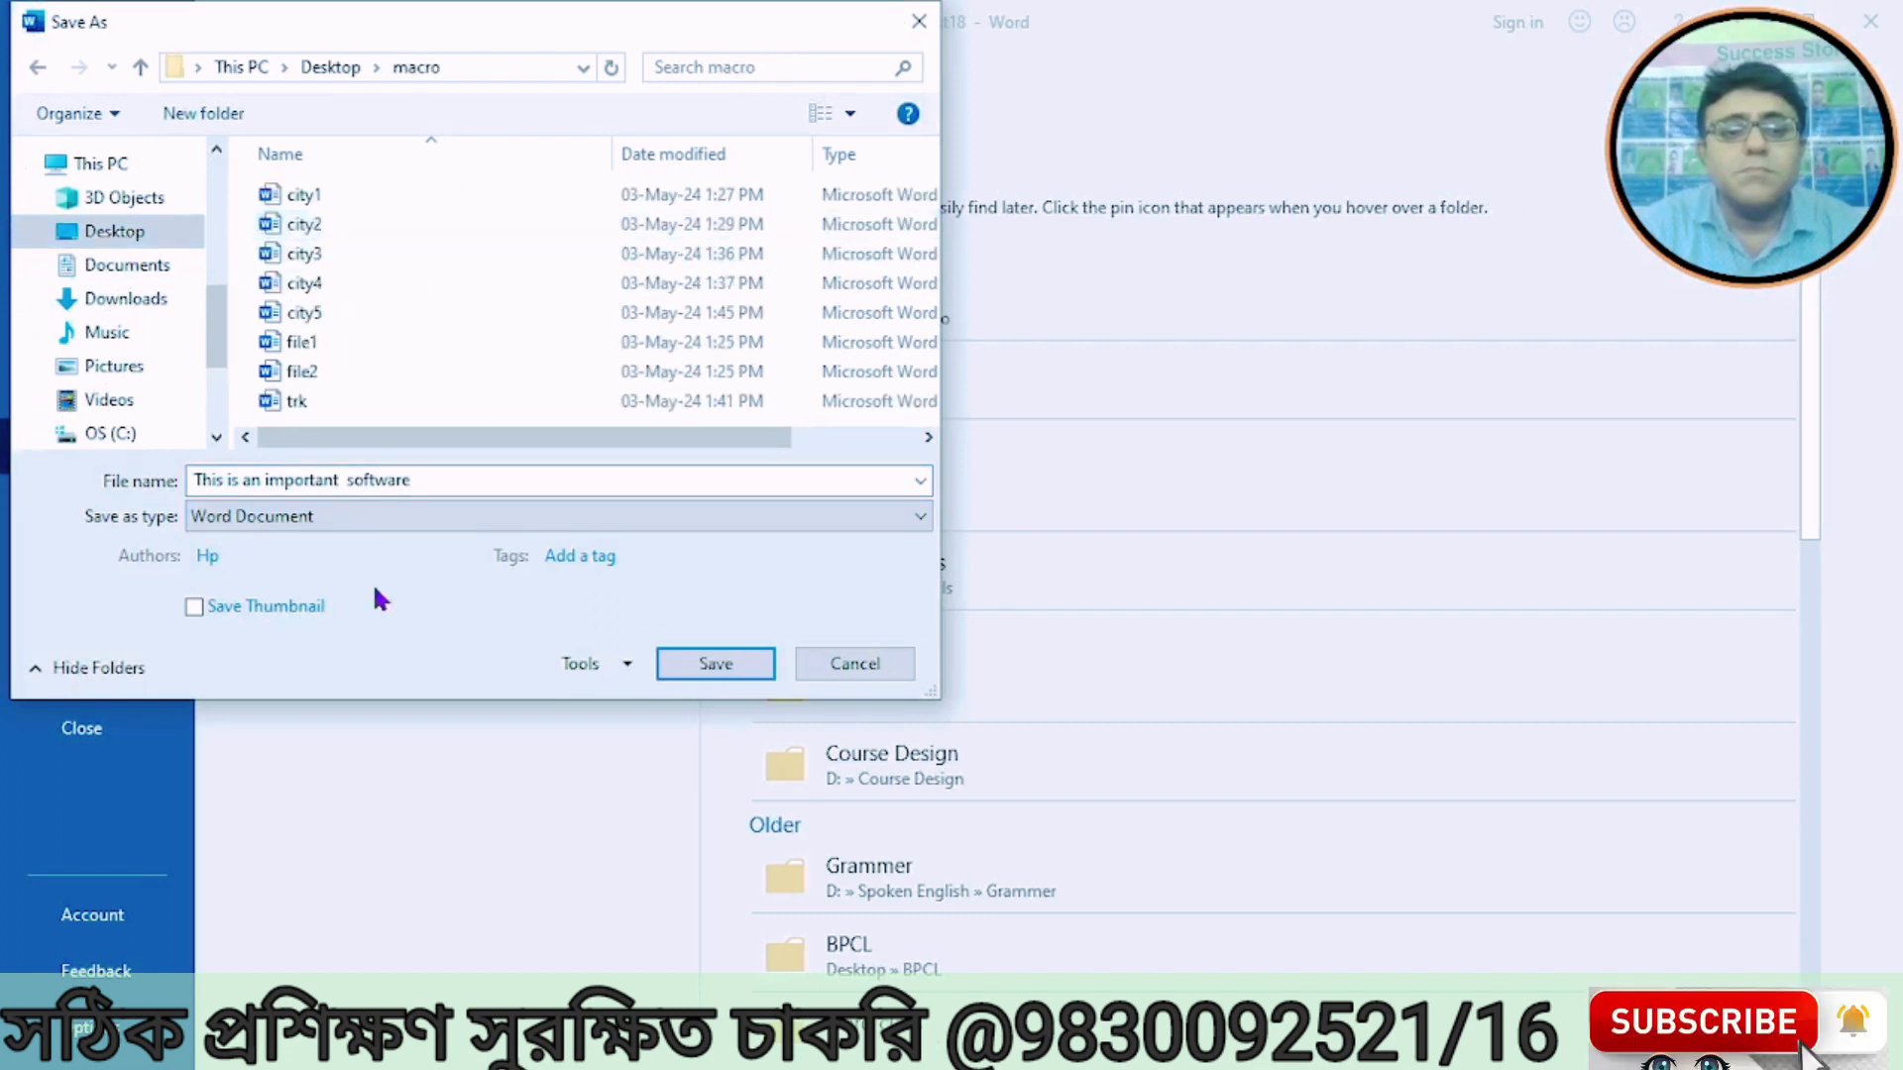
triple_click(421, 484)
type("c")
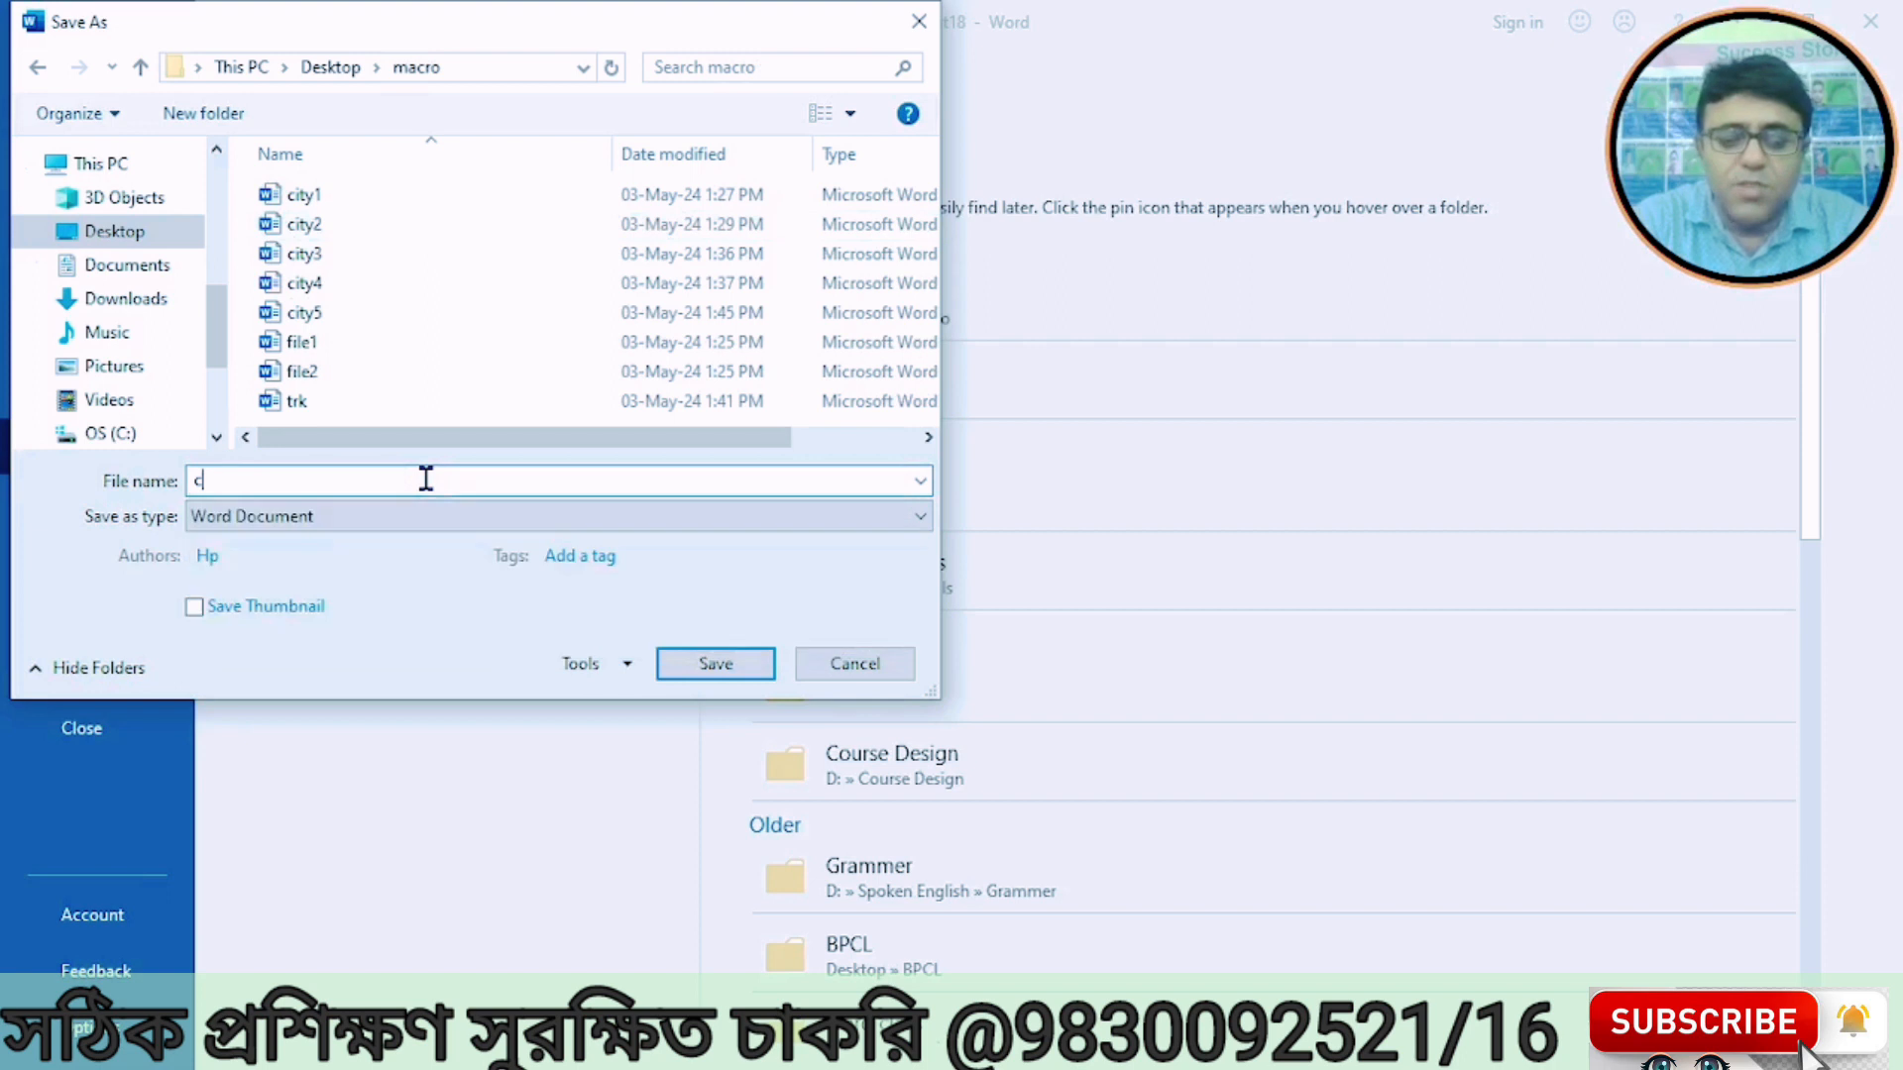
type("omp1")
left_click(722, 665)
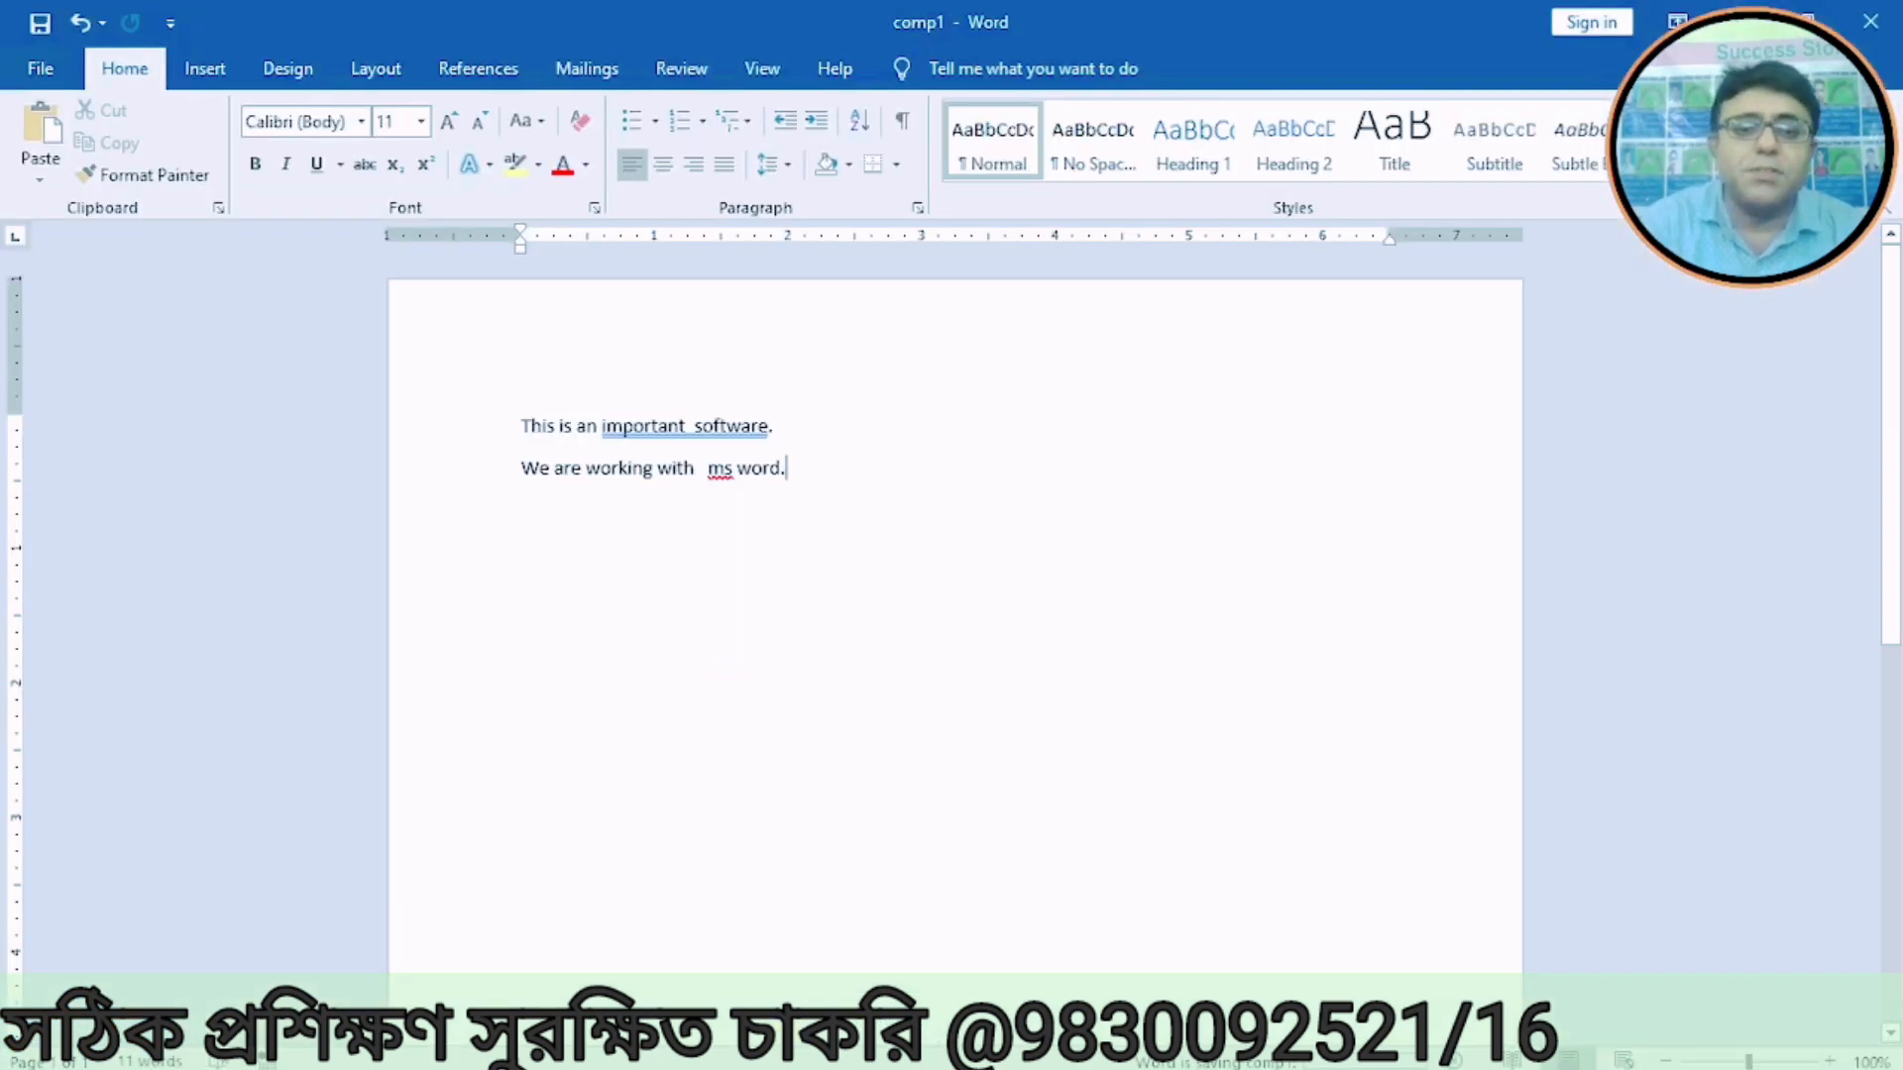
Step: Create another new blank document
left_click(21, 80)
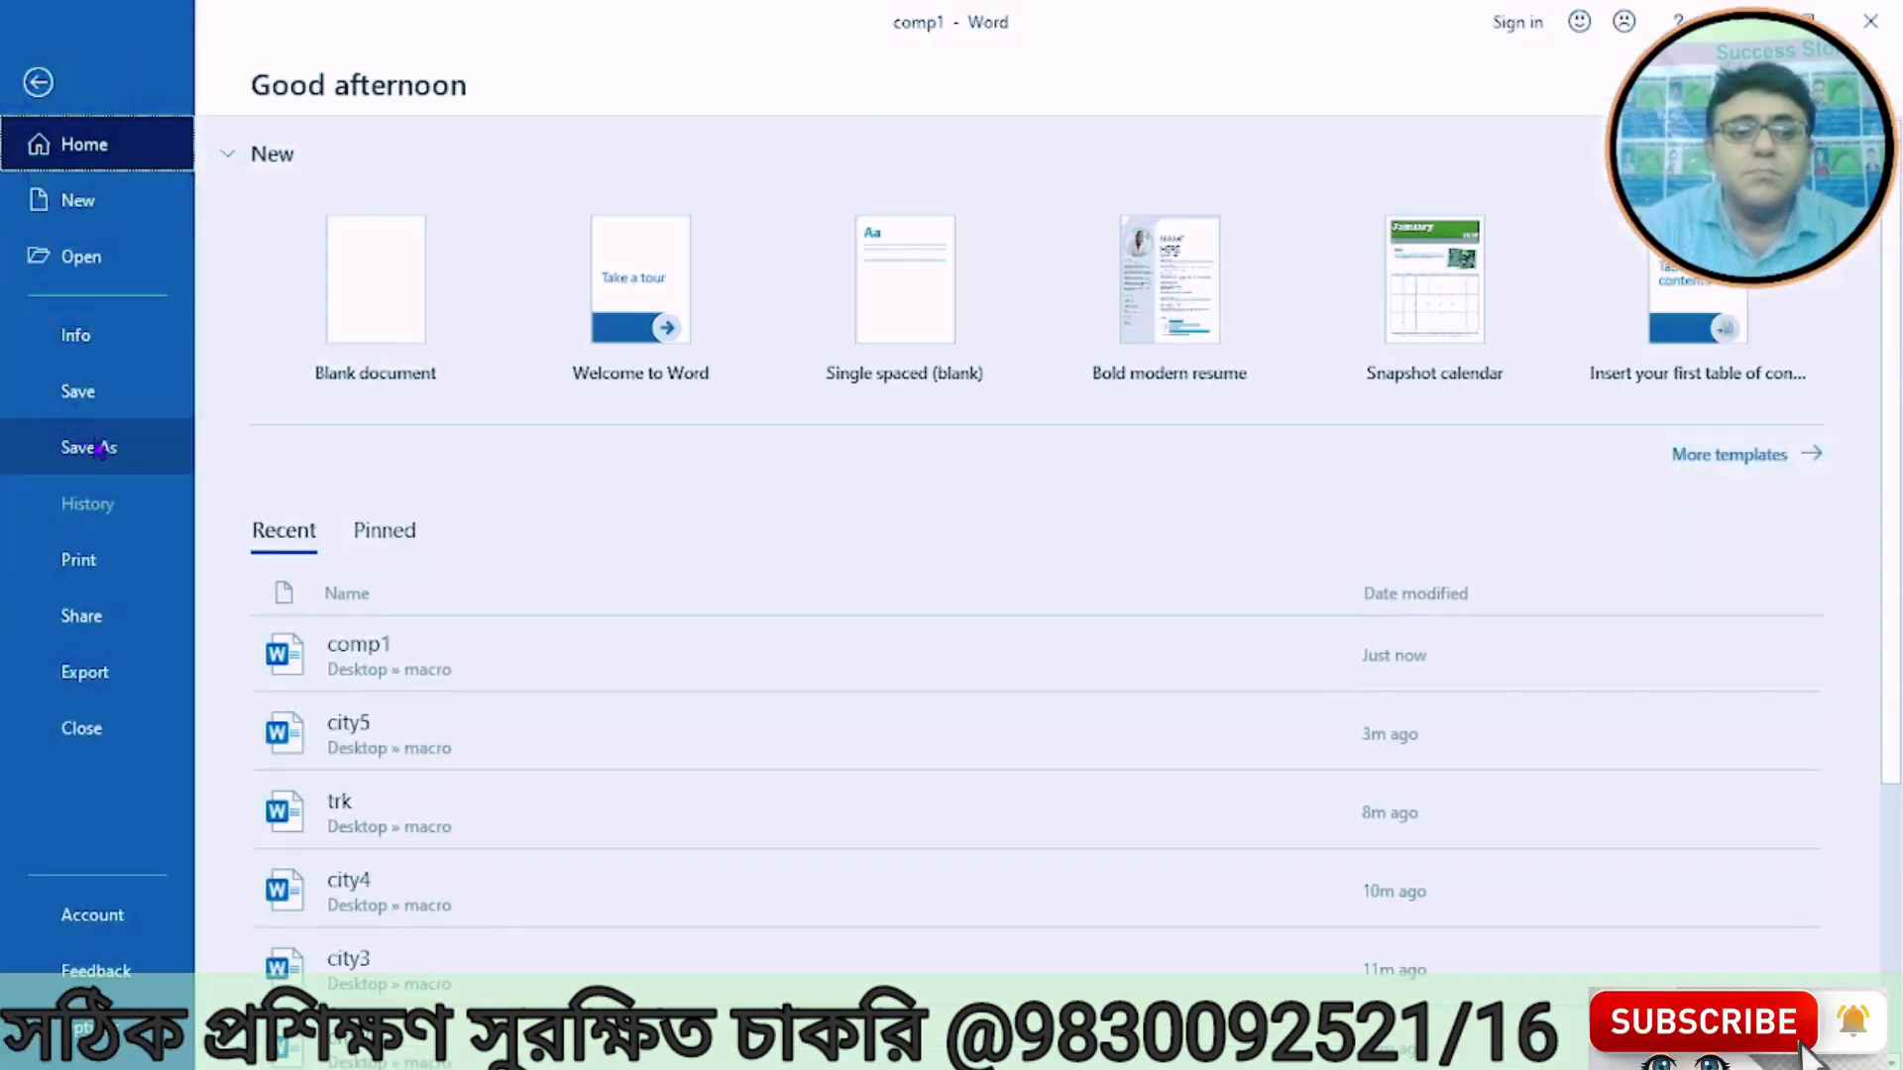
left_click(82, 202)
left_click(401, 363)
Step: Write "Ms word is helping us to write any letter very easily." on the first line, correcting the misspelled "letter"
type("Ms word ")
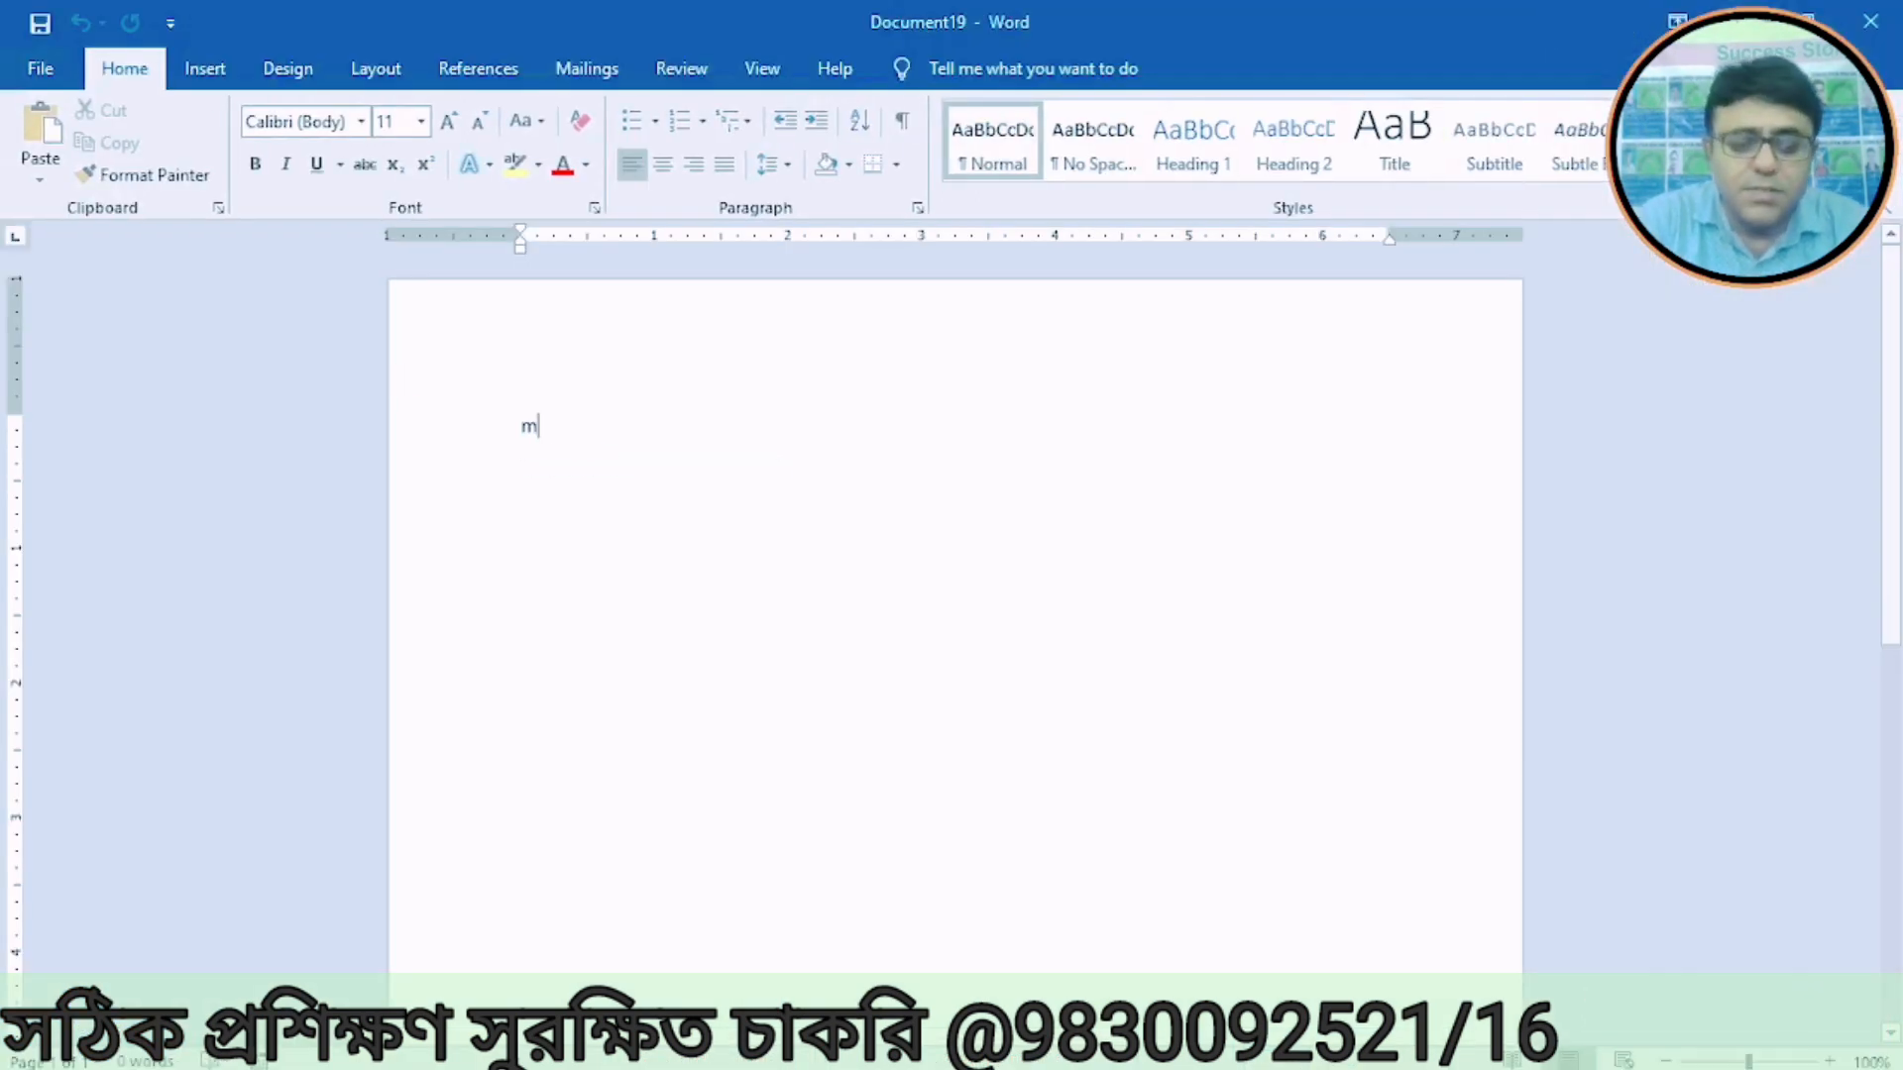
type("is")
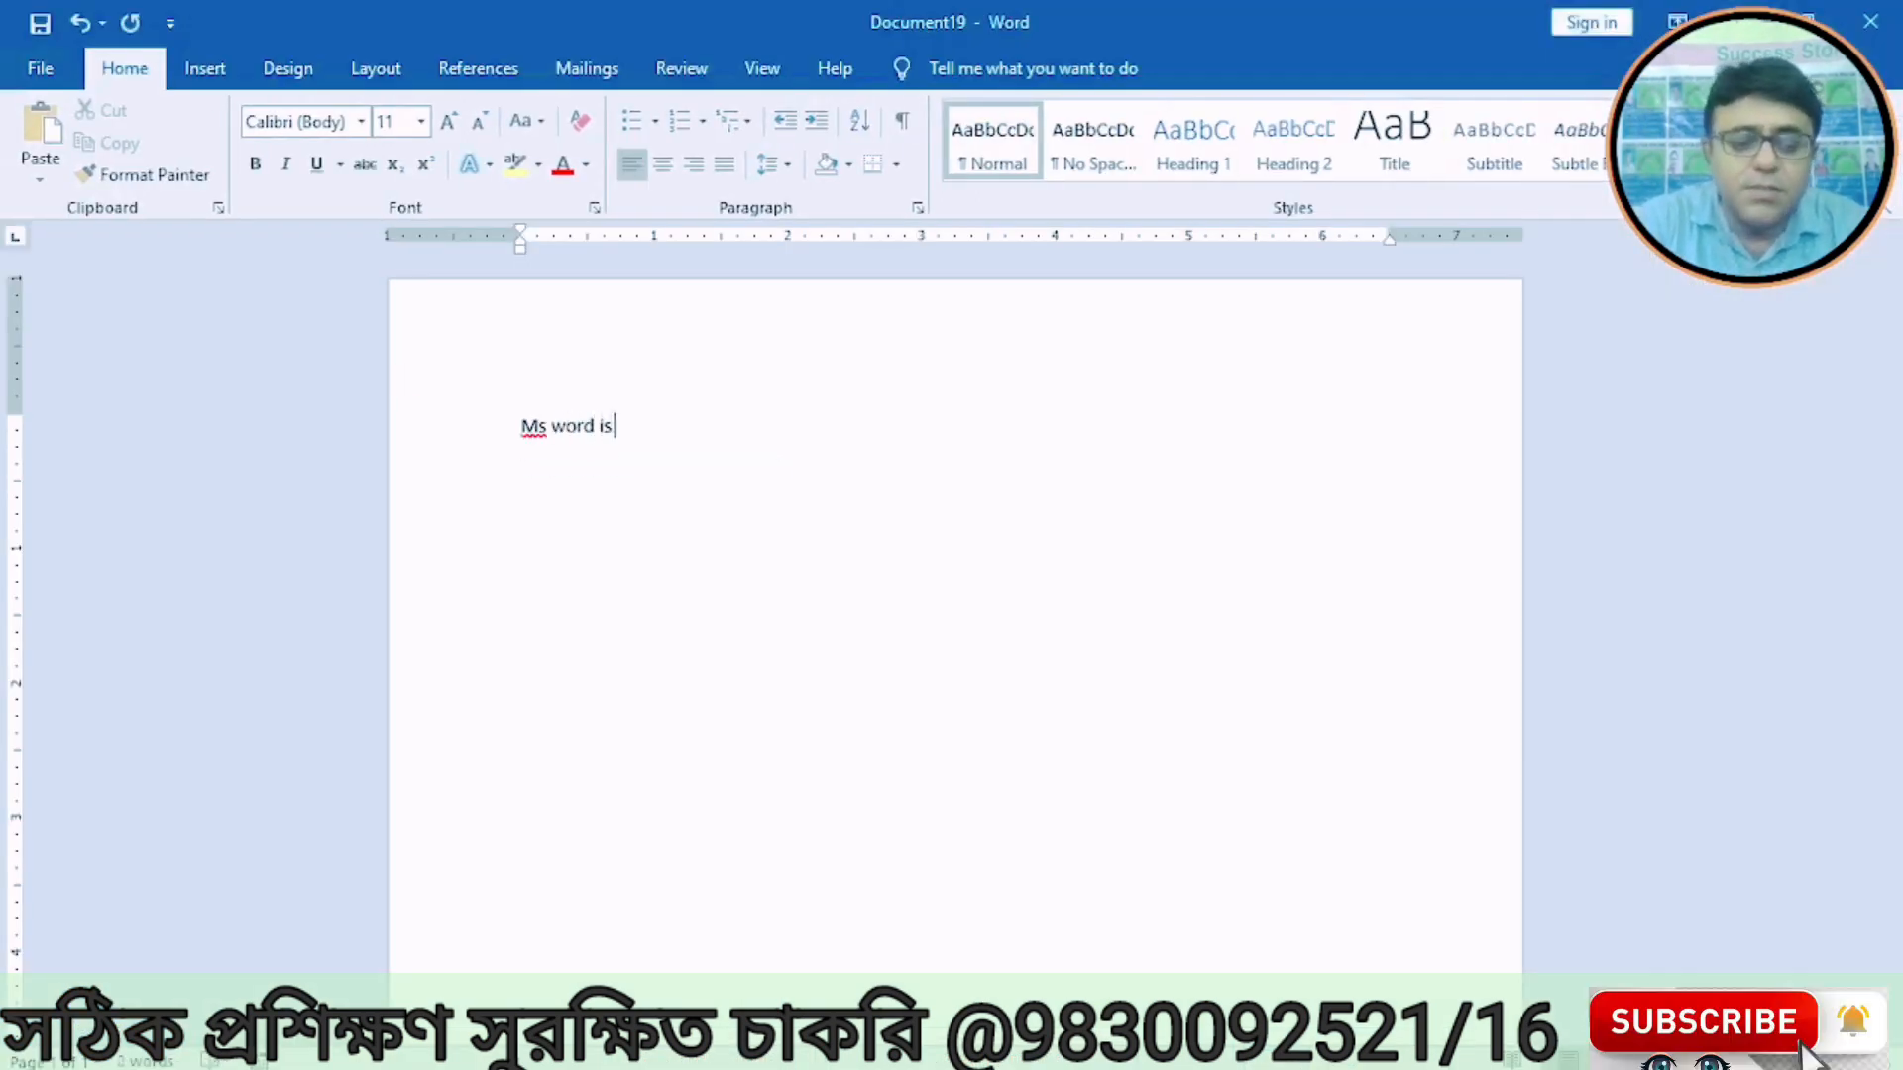
type(" hel")
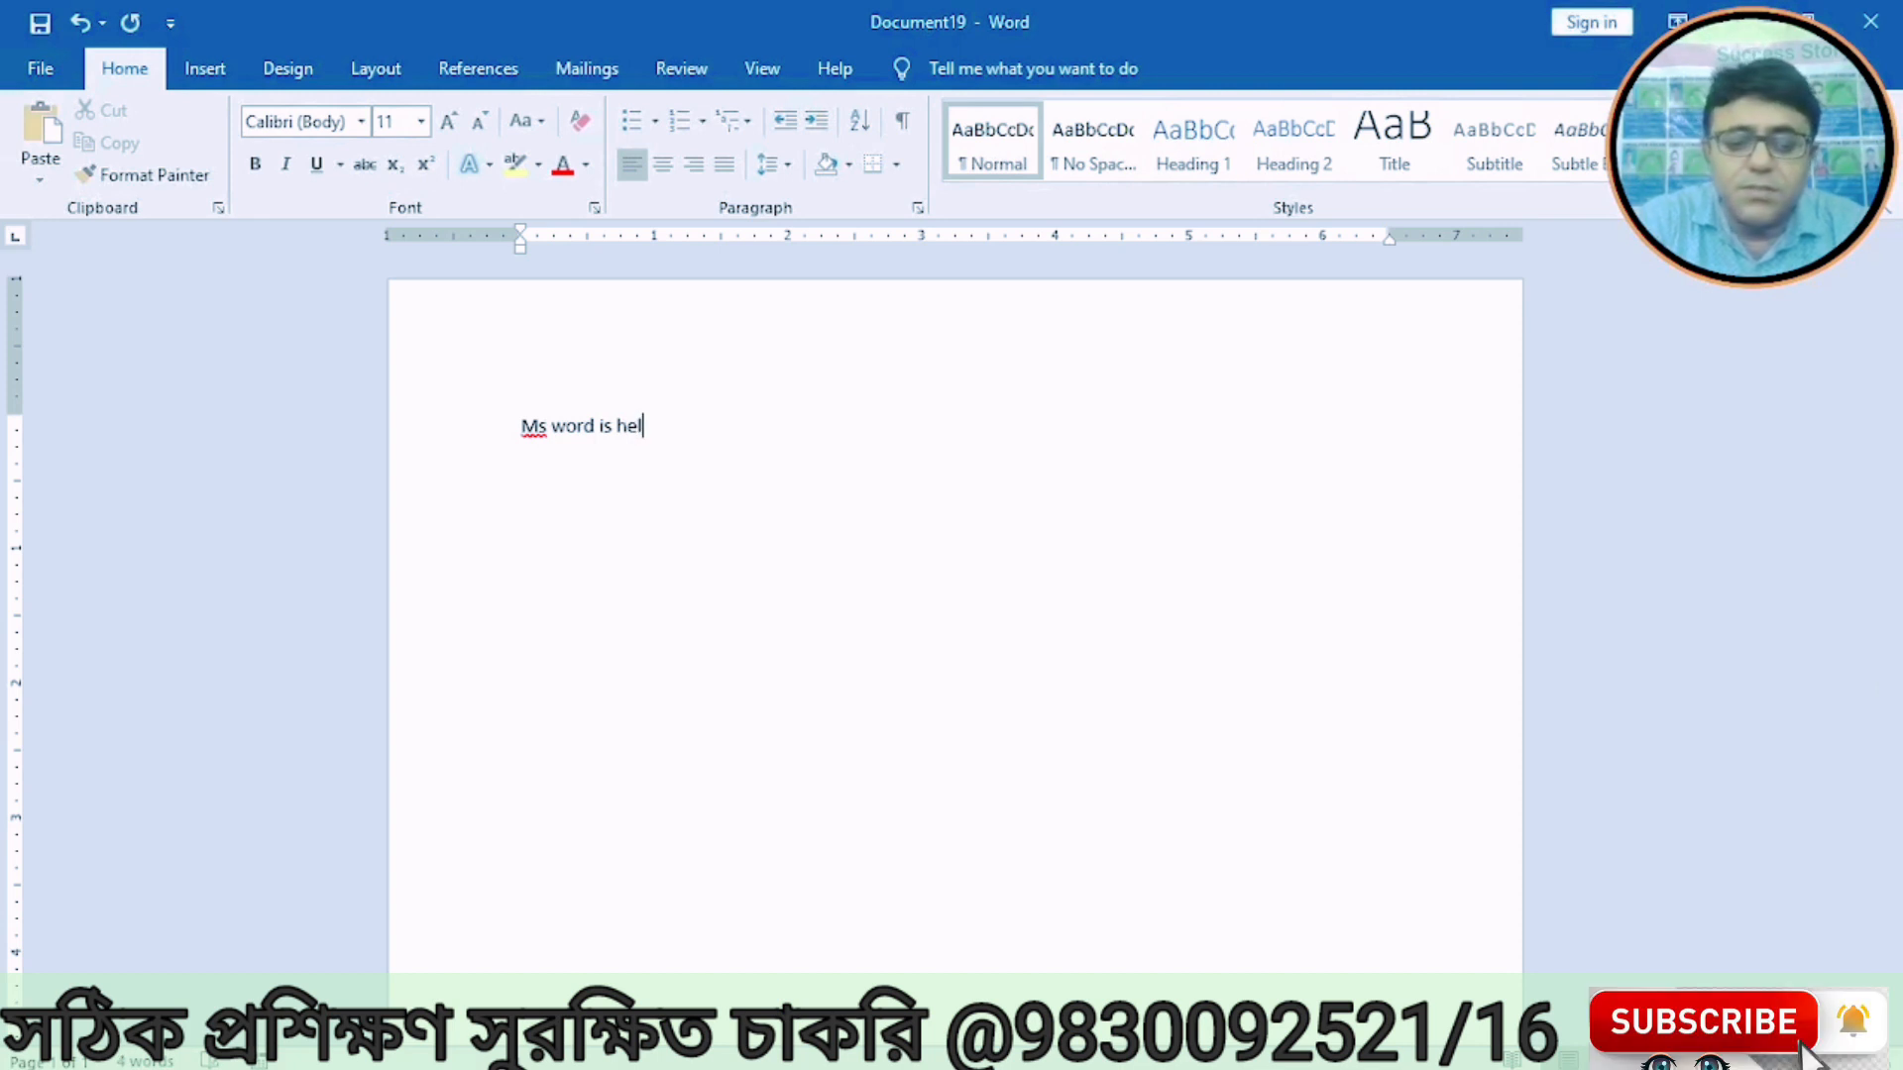
type("ping ")
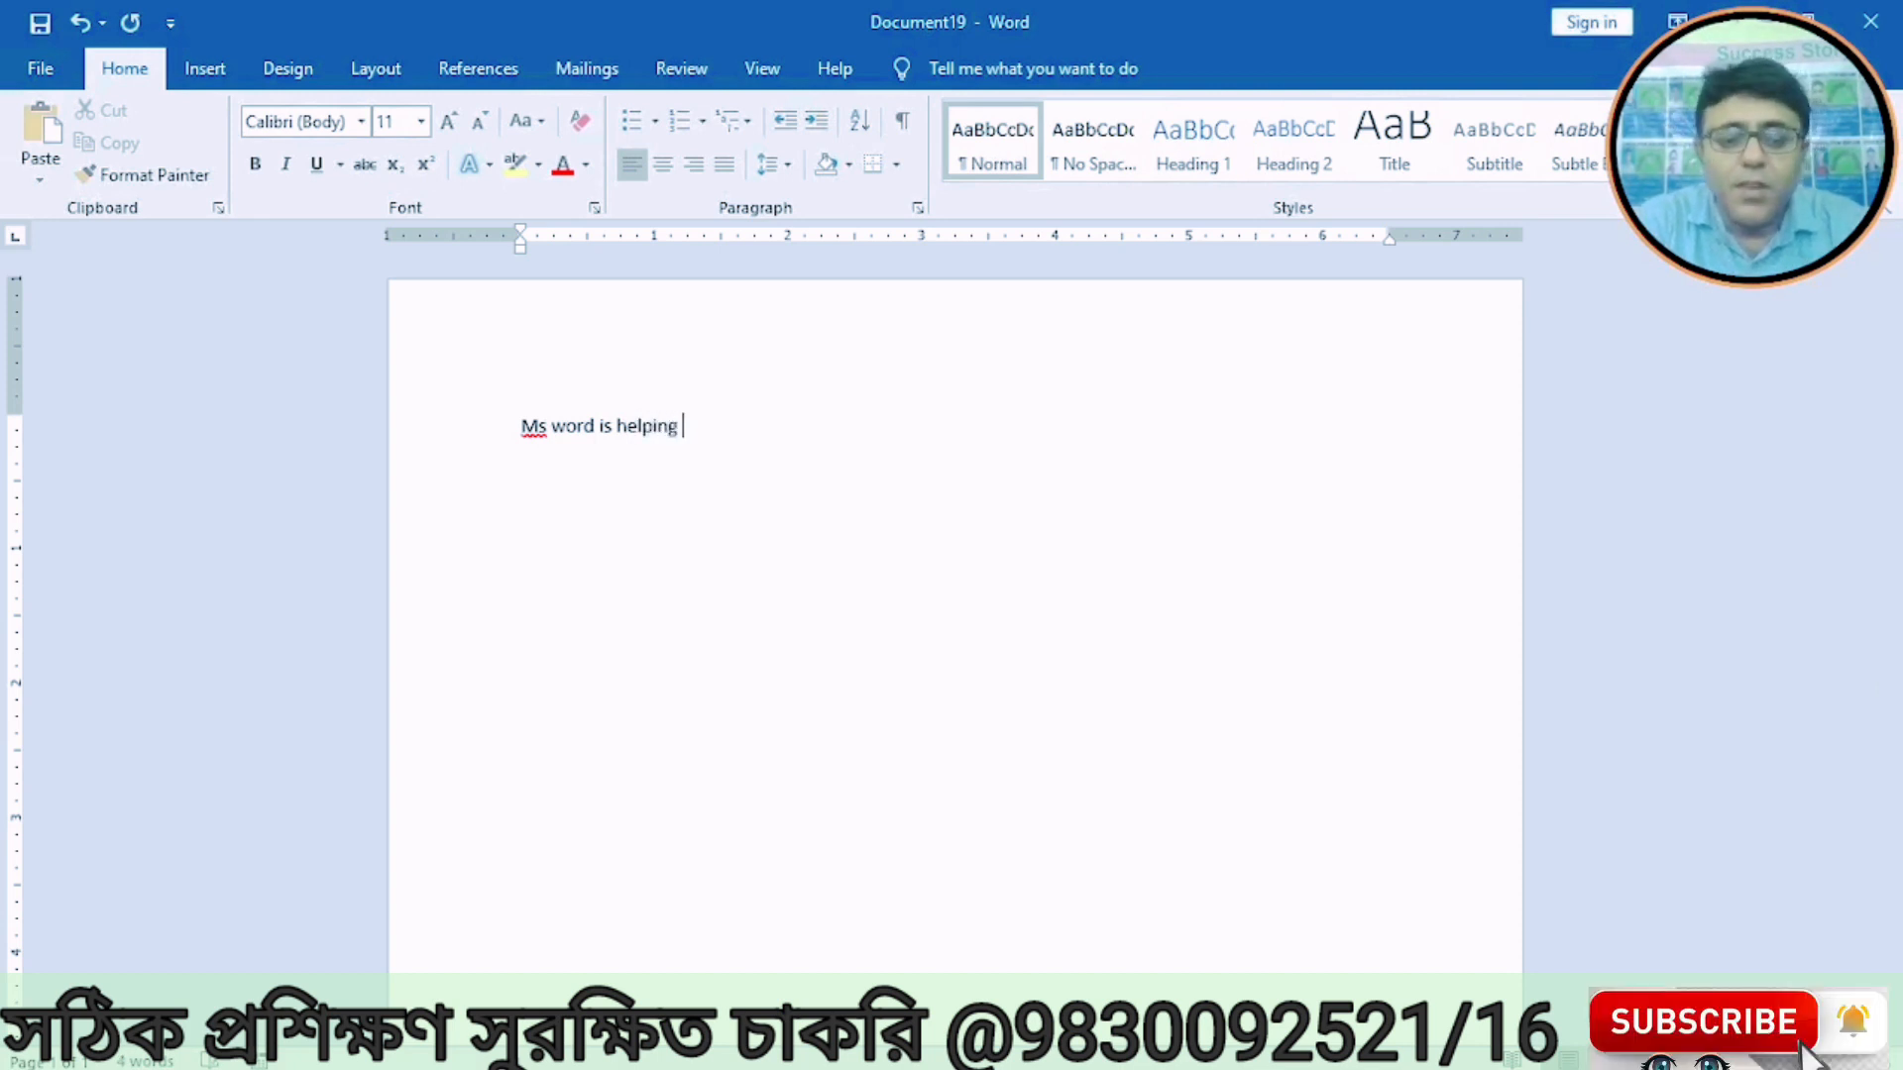
type("us to m")
key("BackSpace")
type("w")
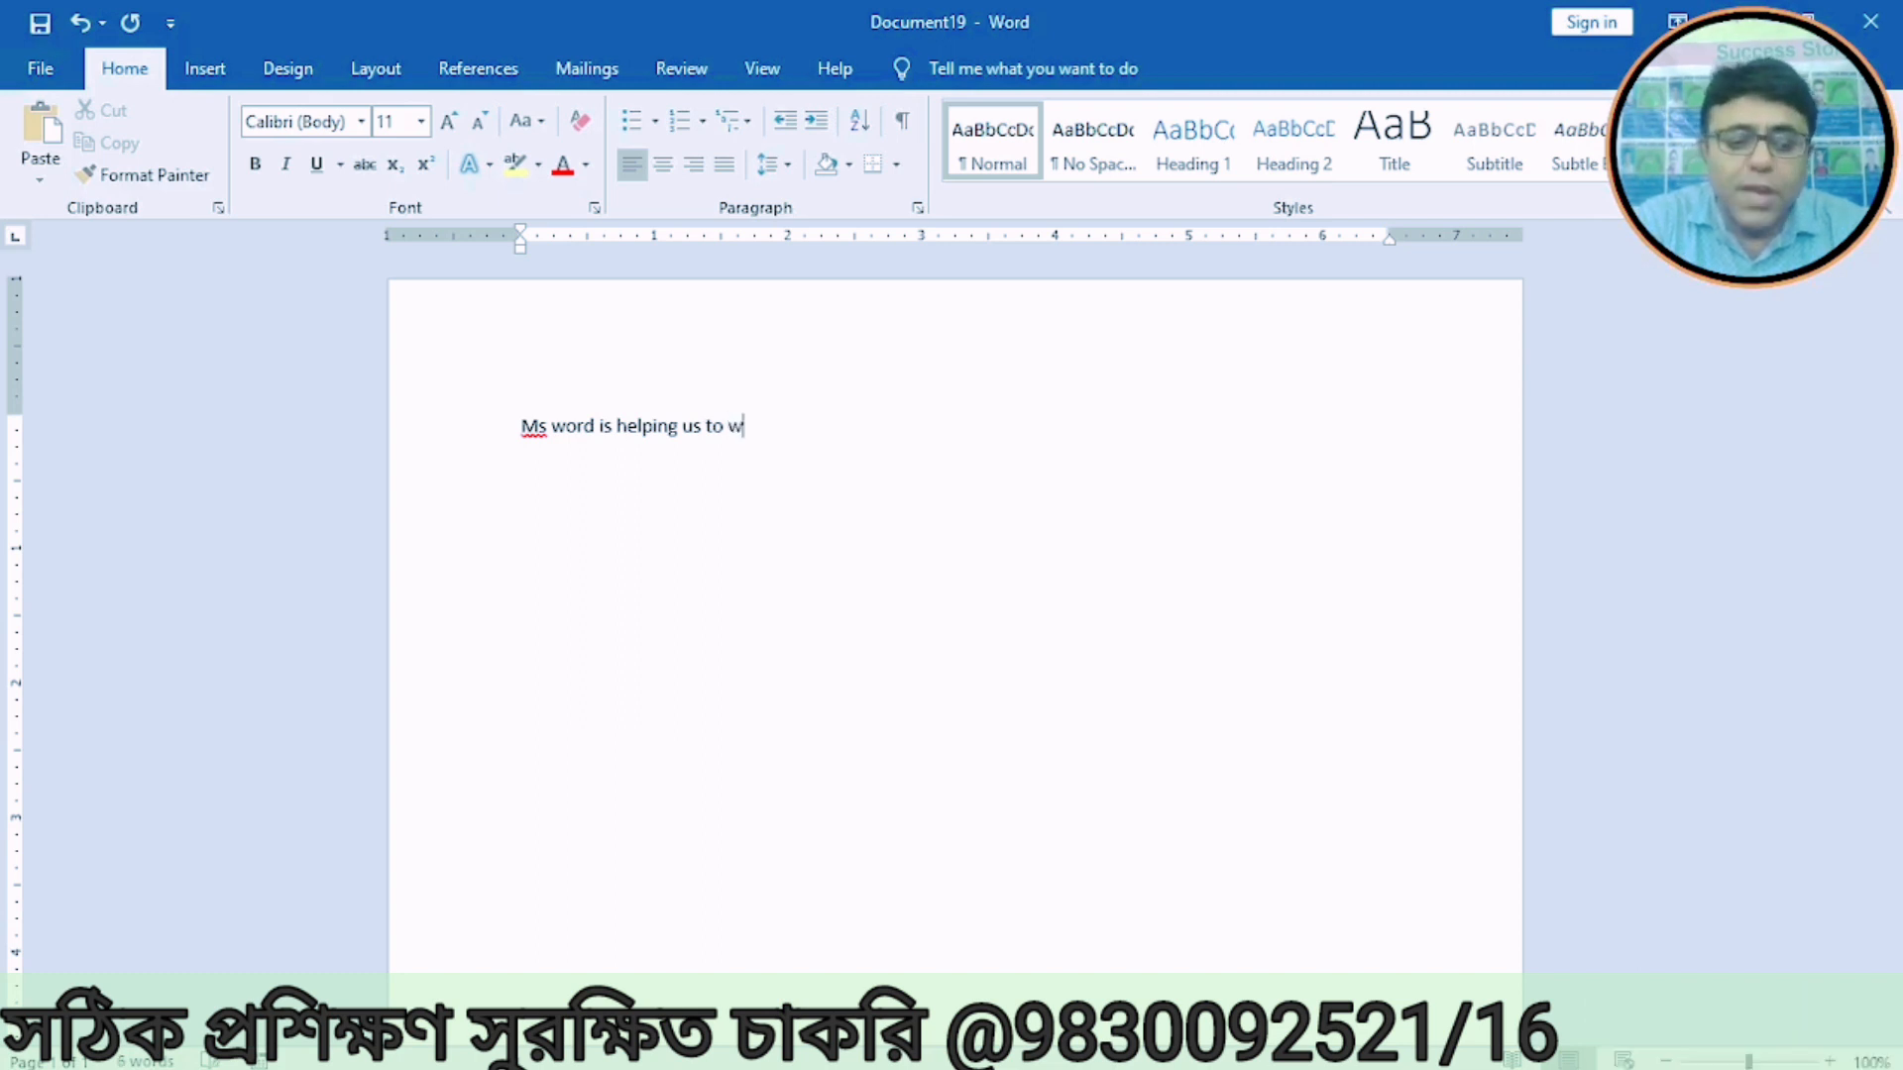
type("rite an")
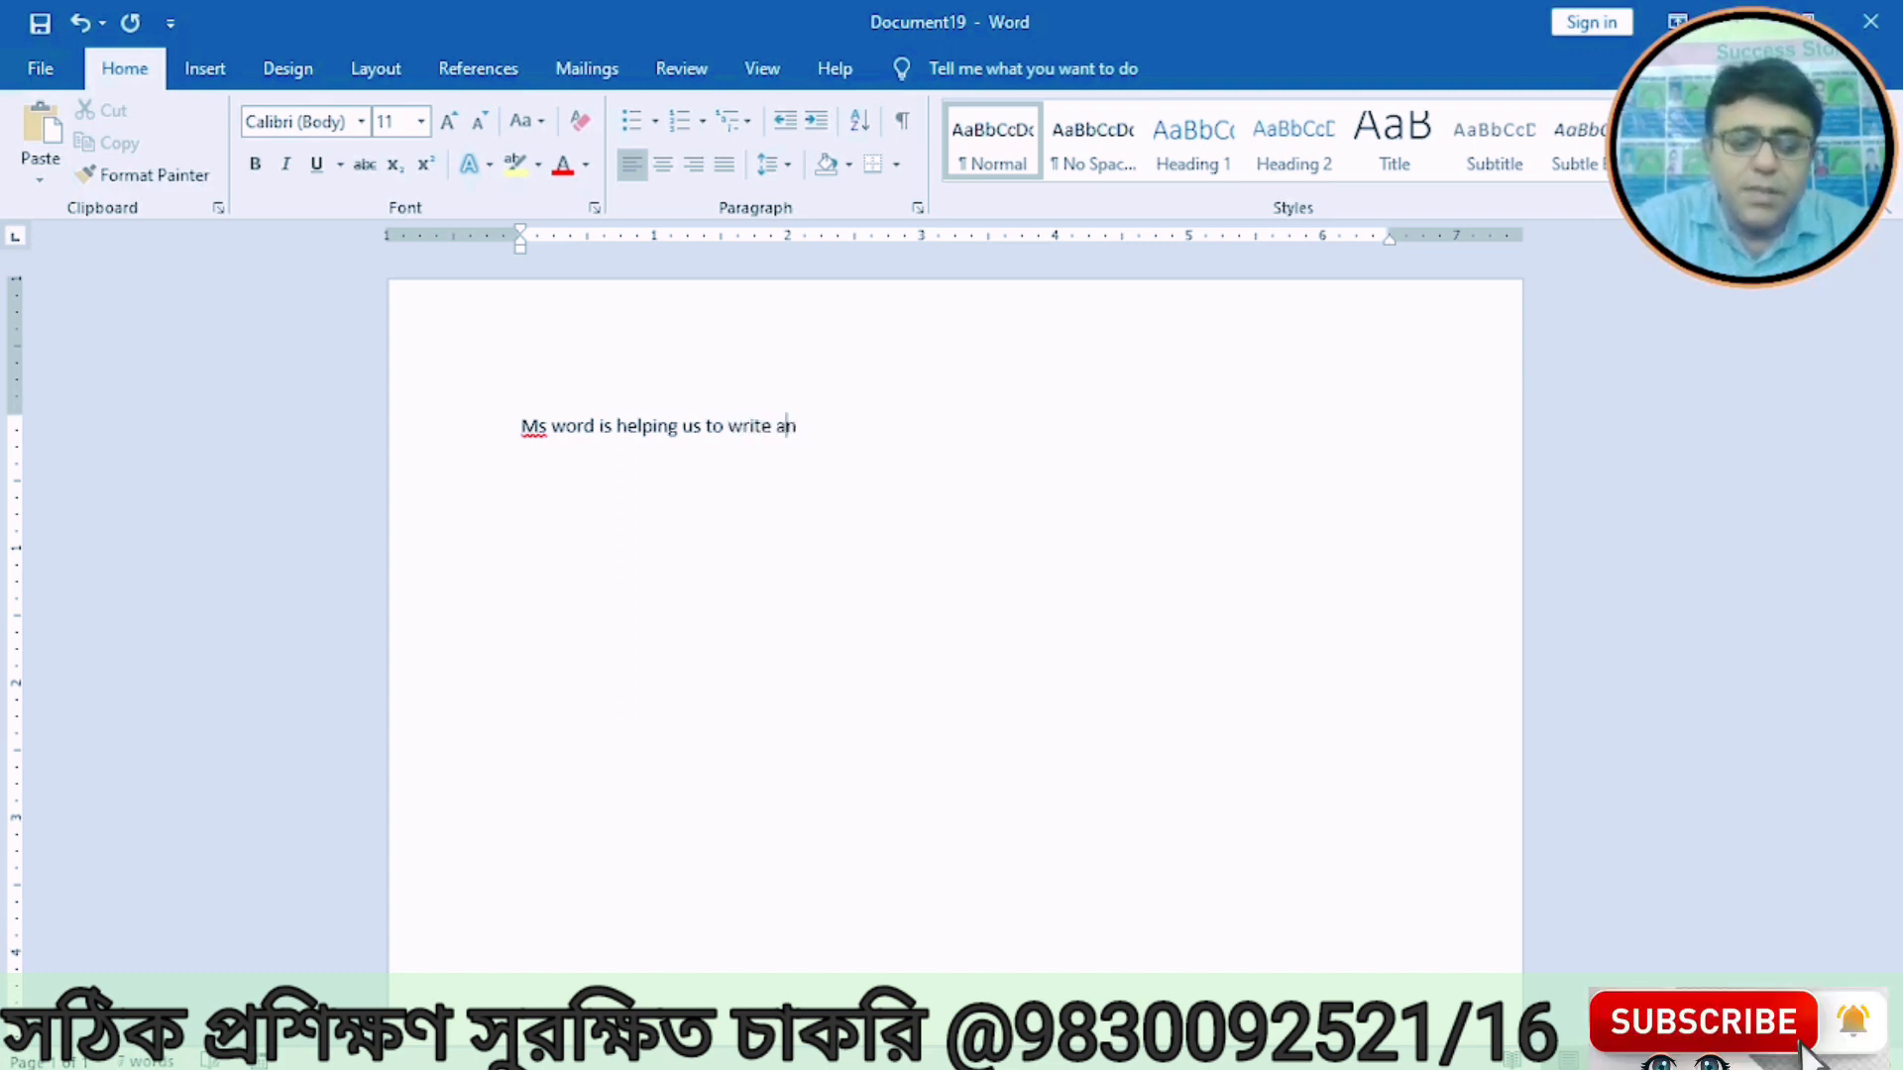
type("y le")
key("BackSpace")
key("BackSpace")
type("letter")
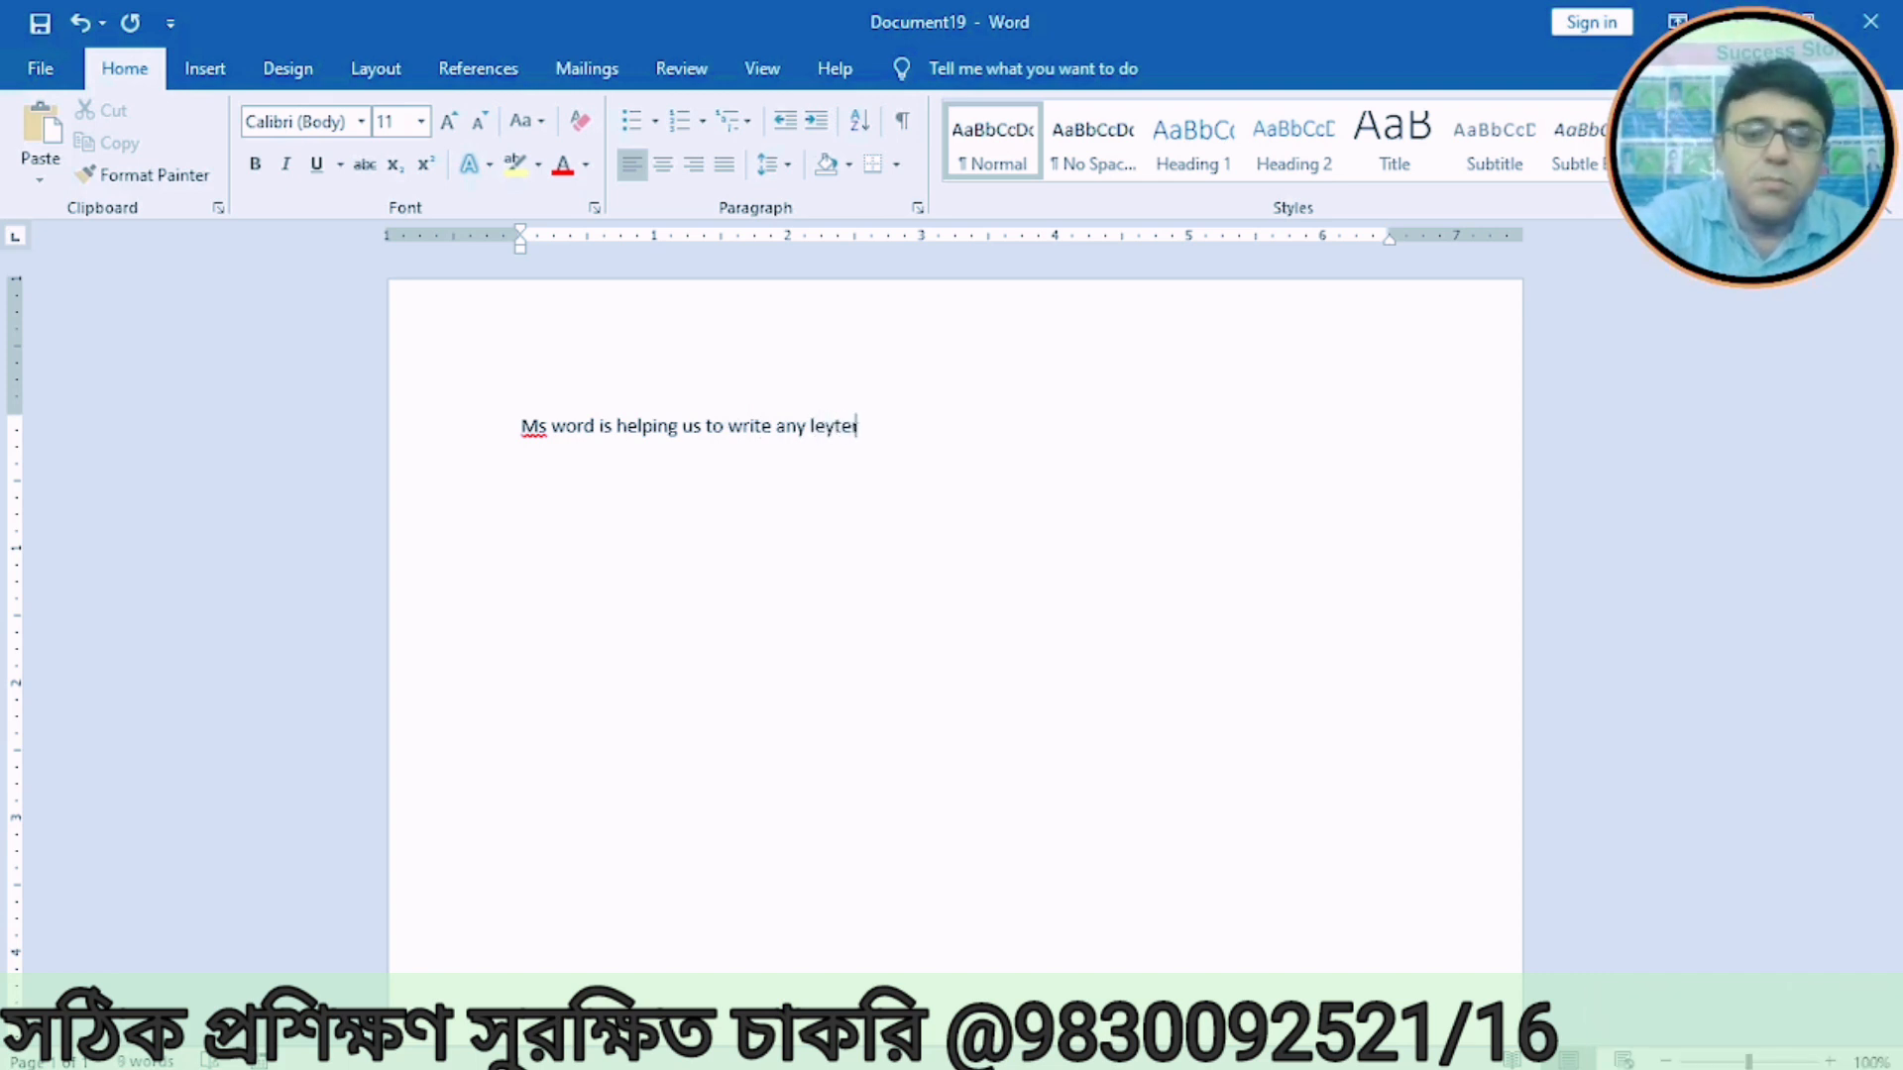
key("BackSpace")
key("BackSpace")
key("BackSpace")
type("gtter ")
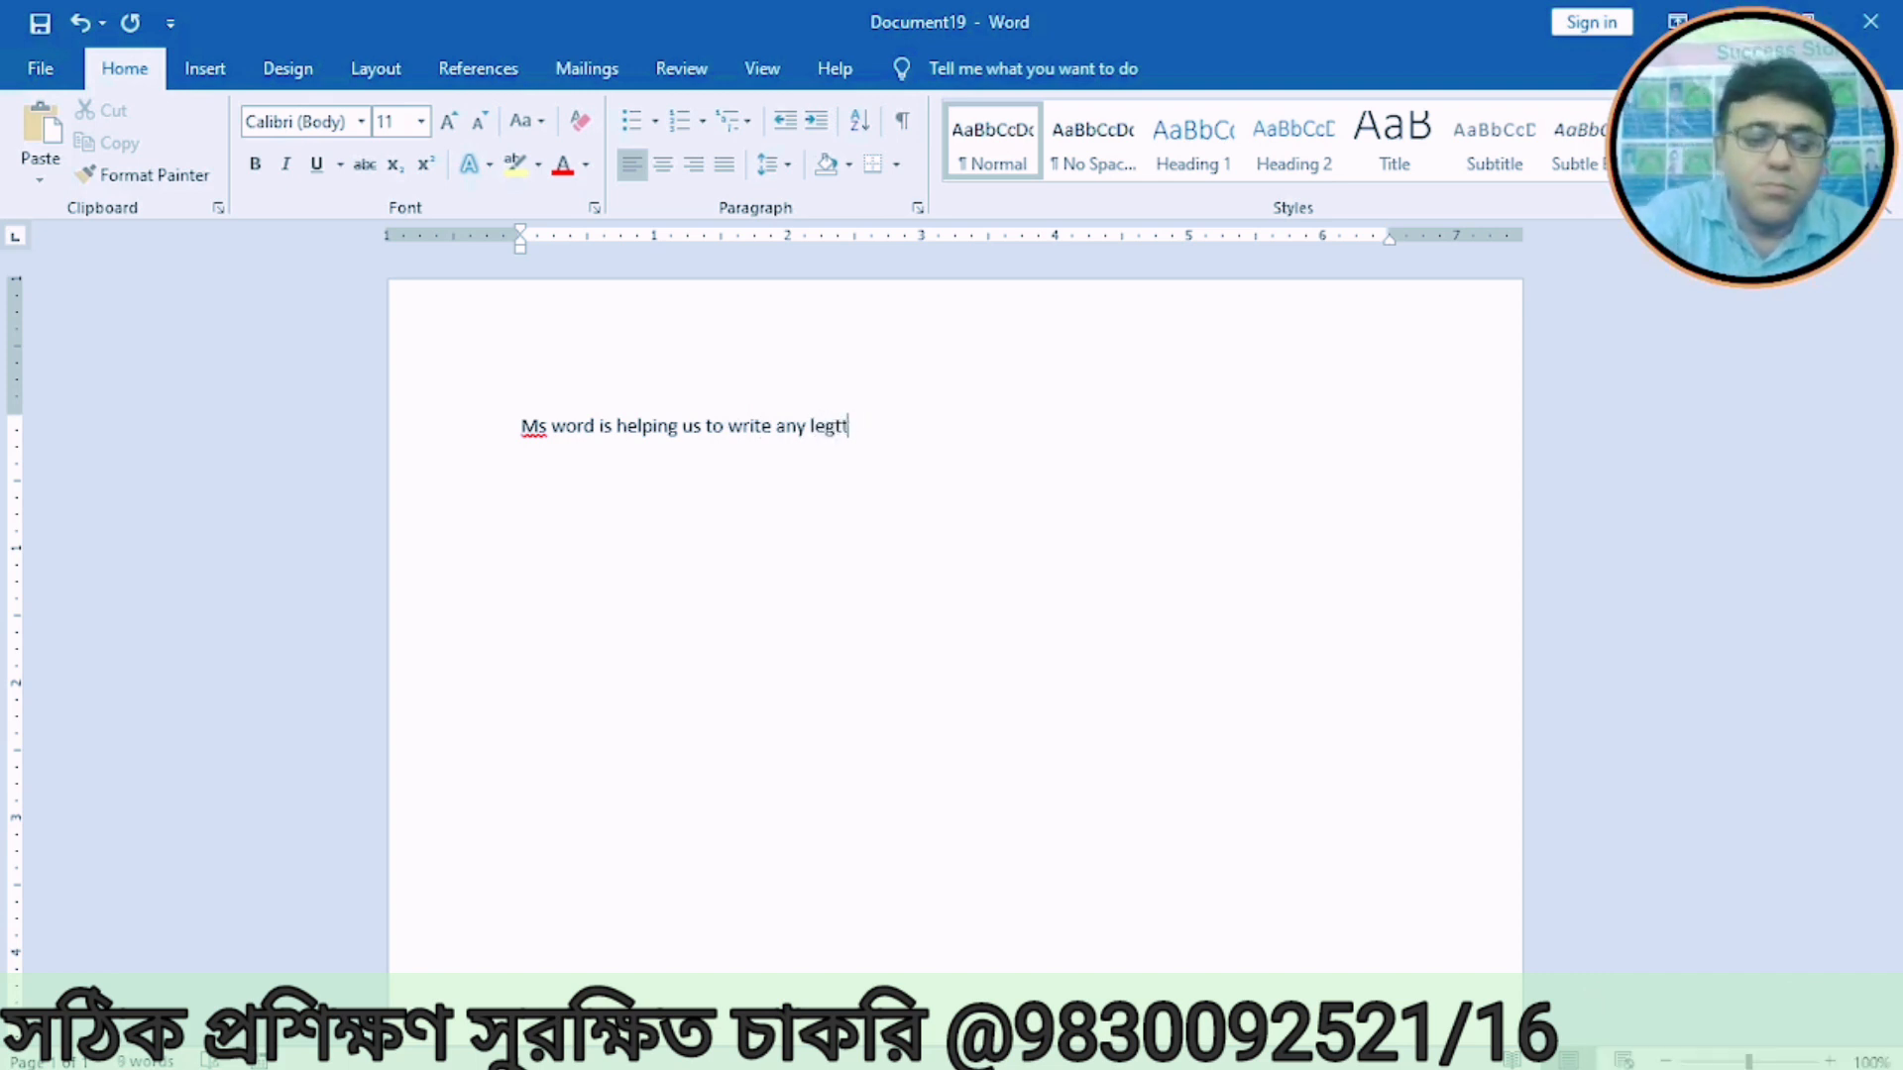
type("very easily.")
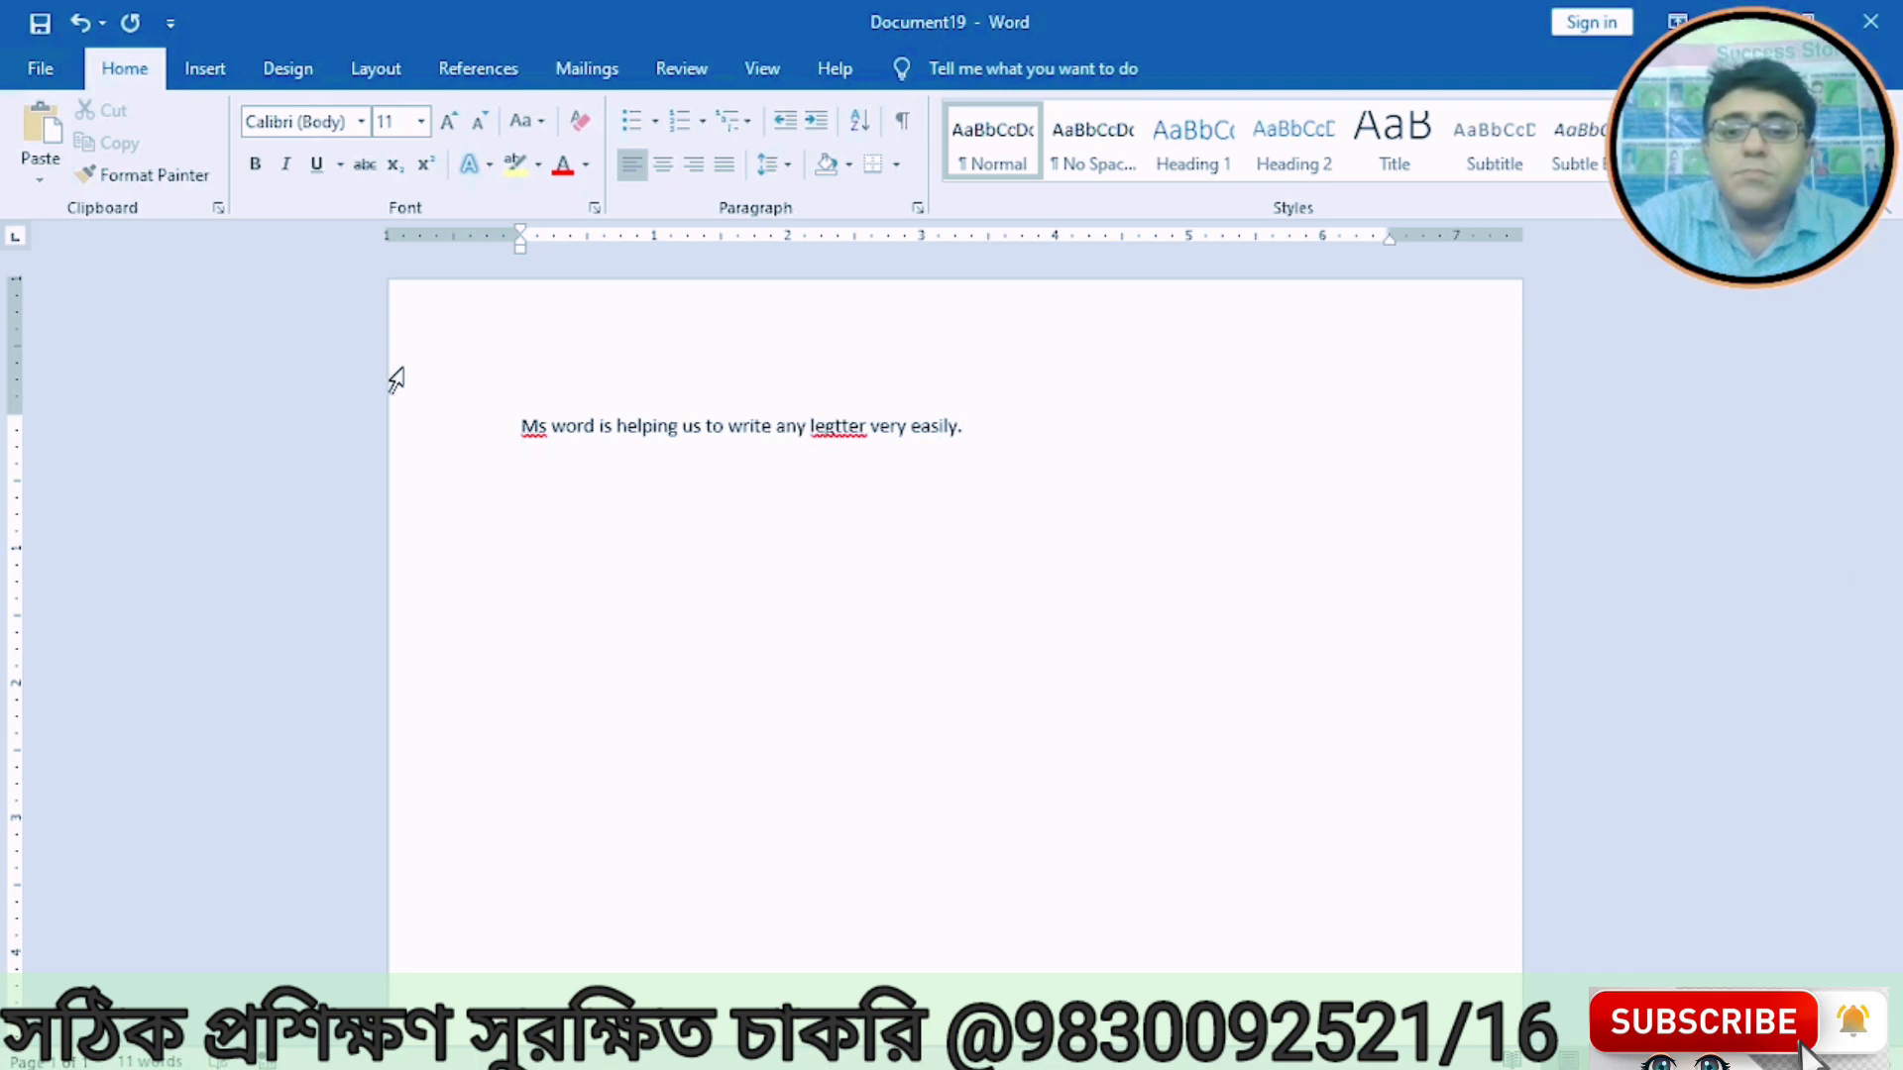
left_click(836, 427)
key("BackSpace")
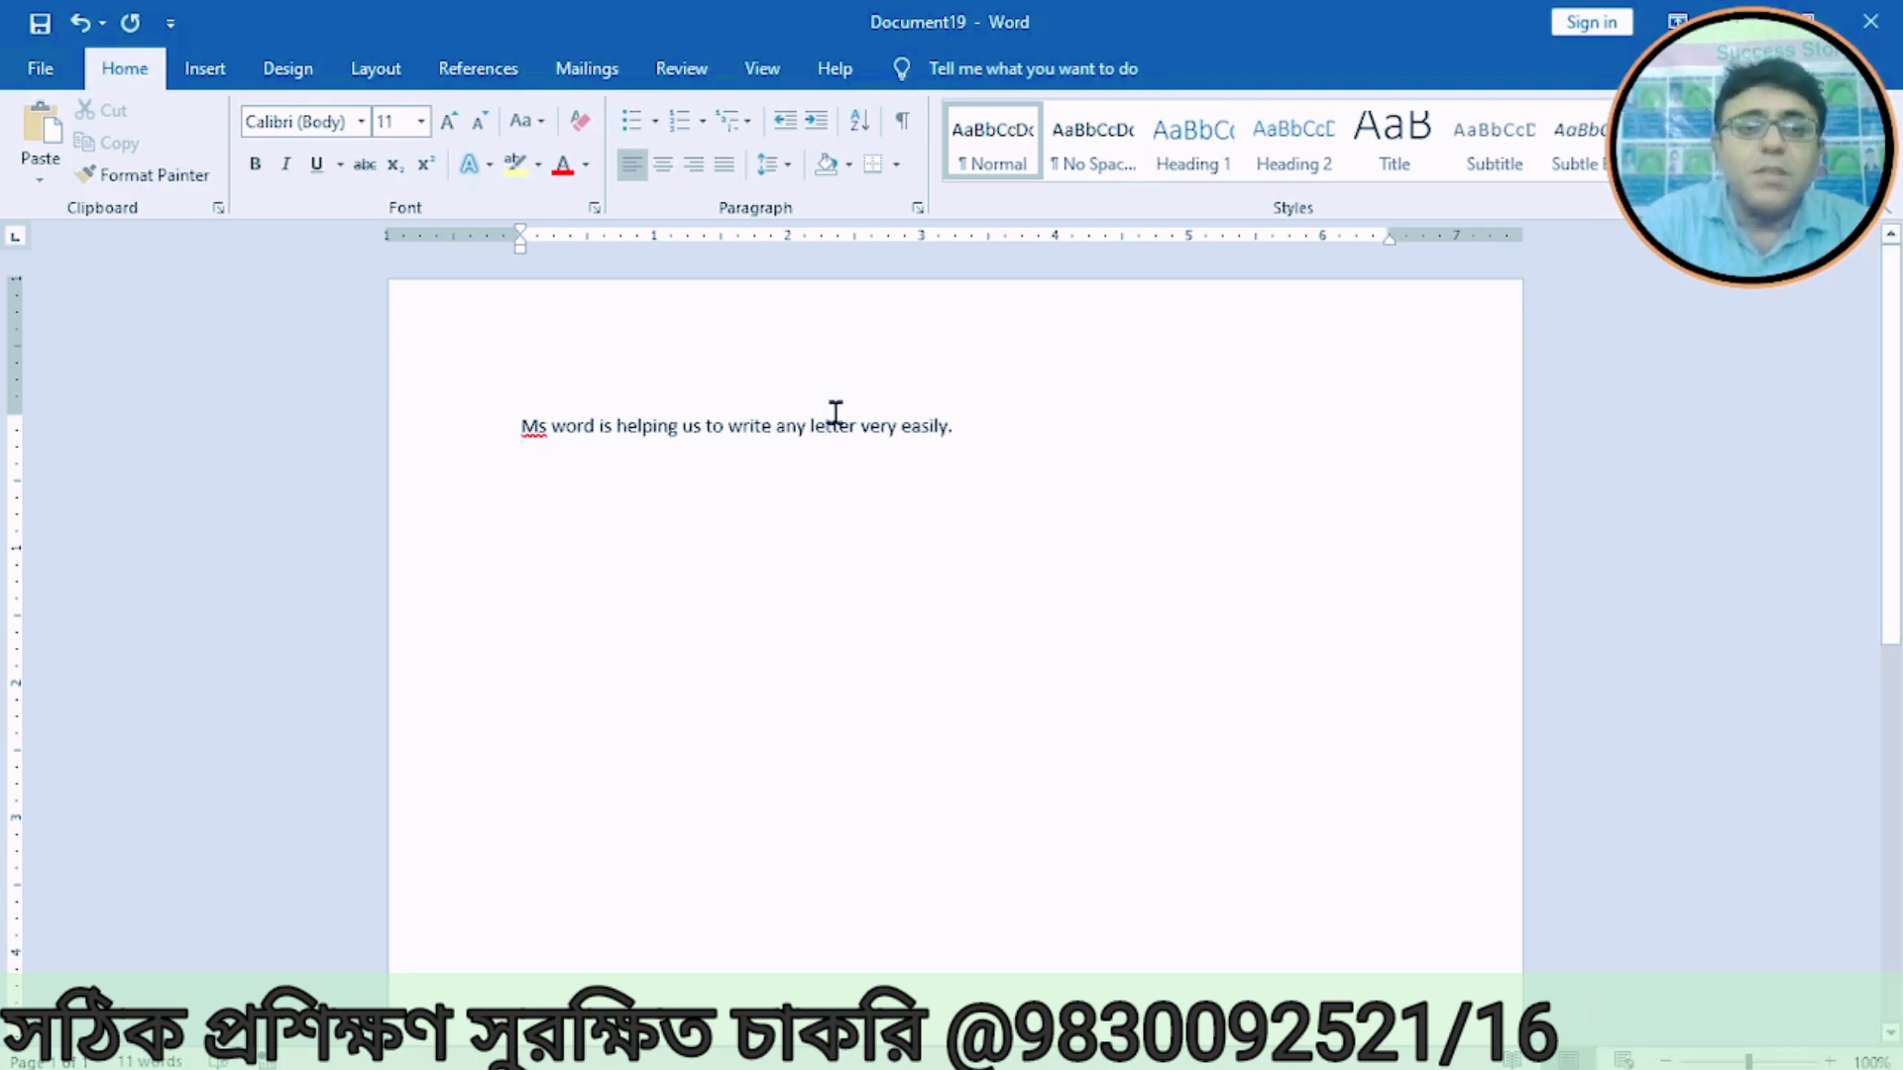
Step: Save the second document as comp2 in the macro folder on the Desktop
left_click(38, 81)
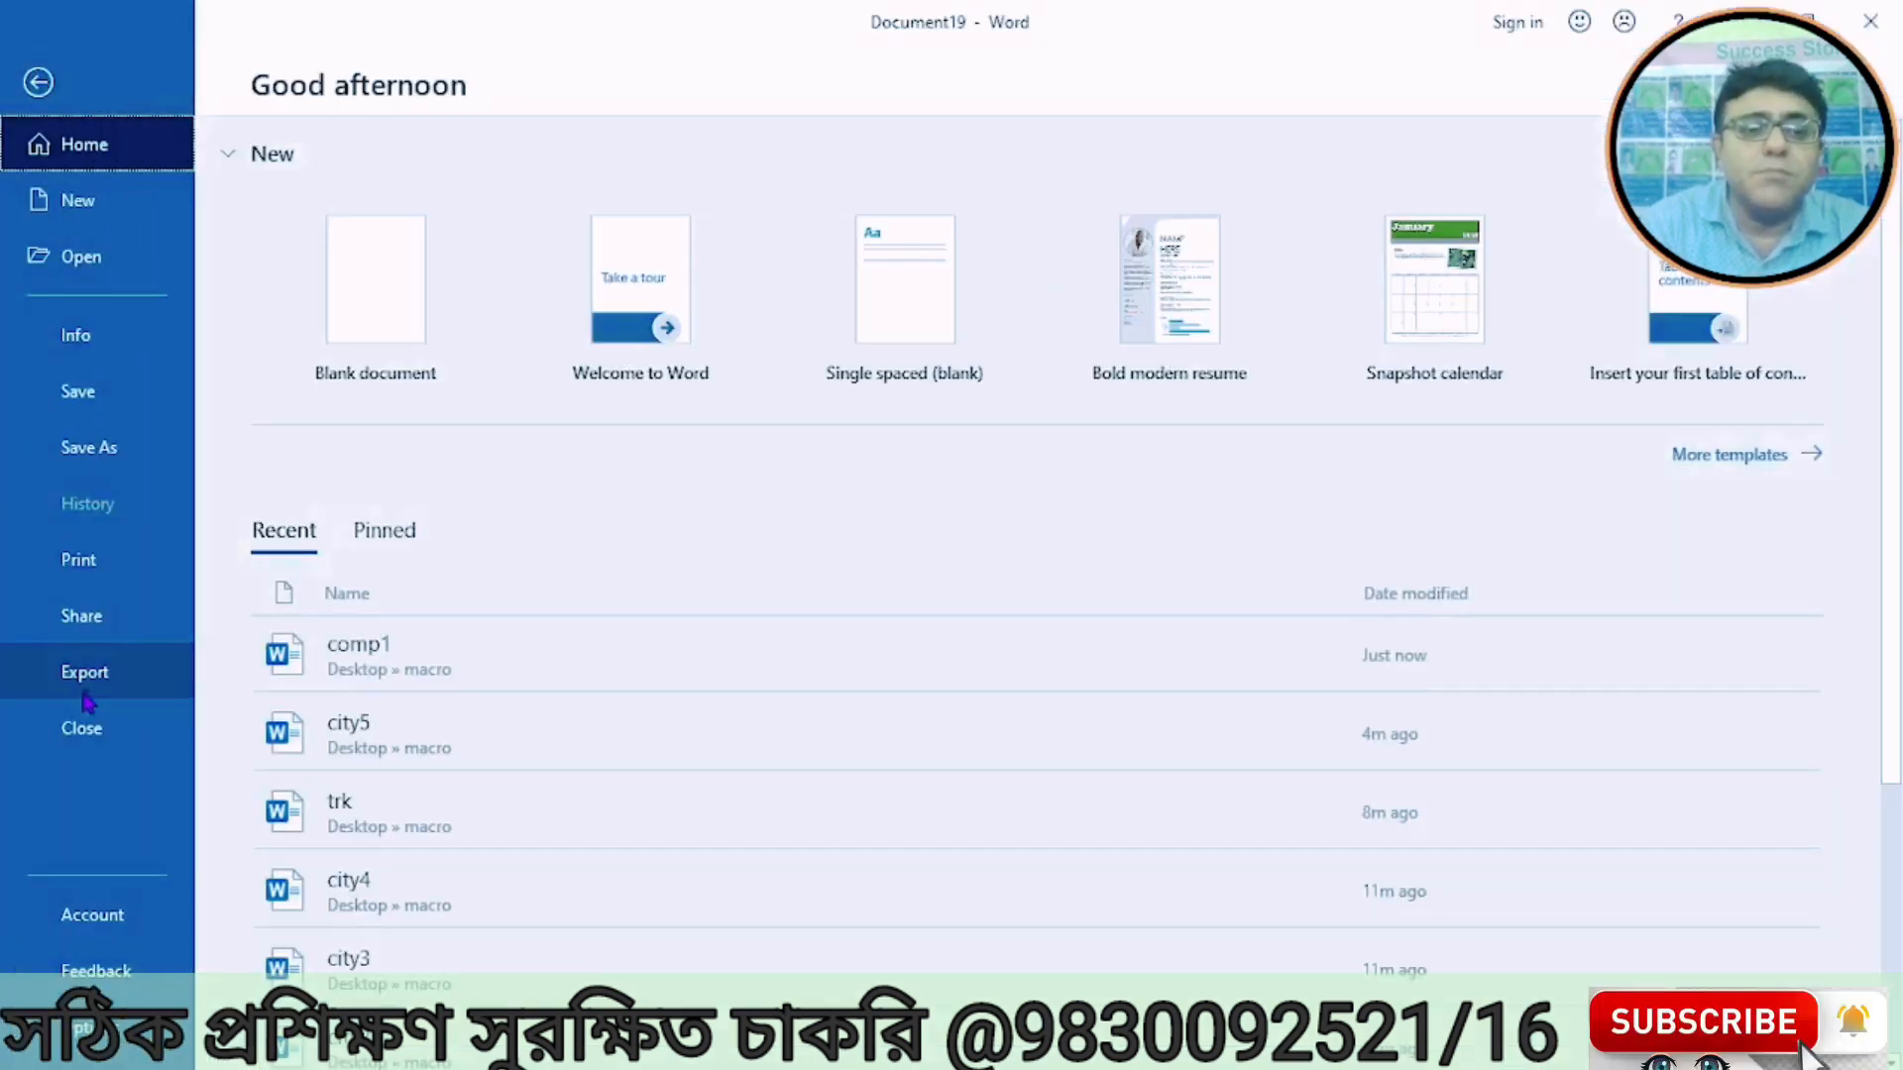
left_click(91, 448)
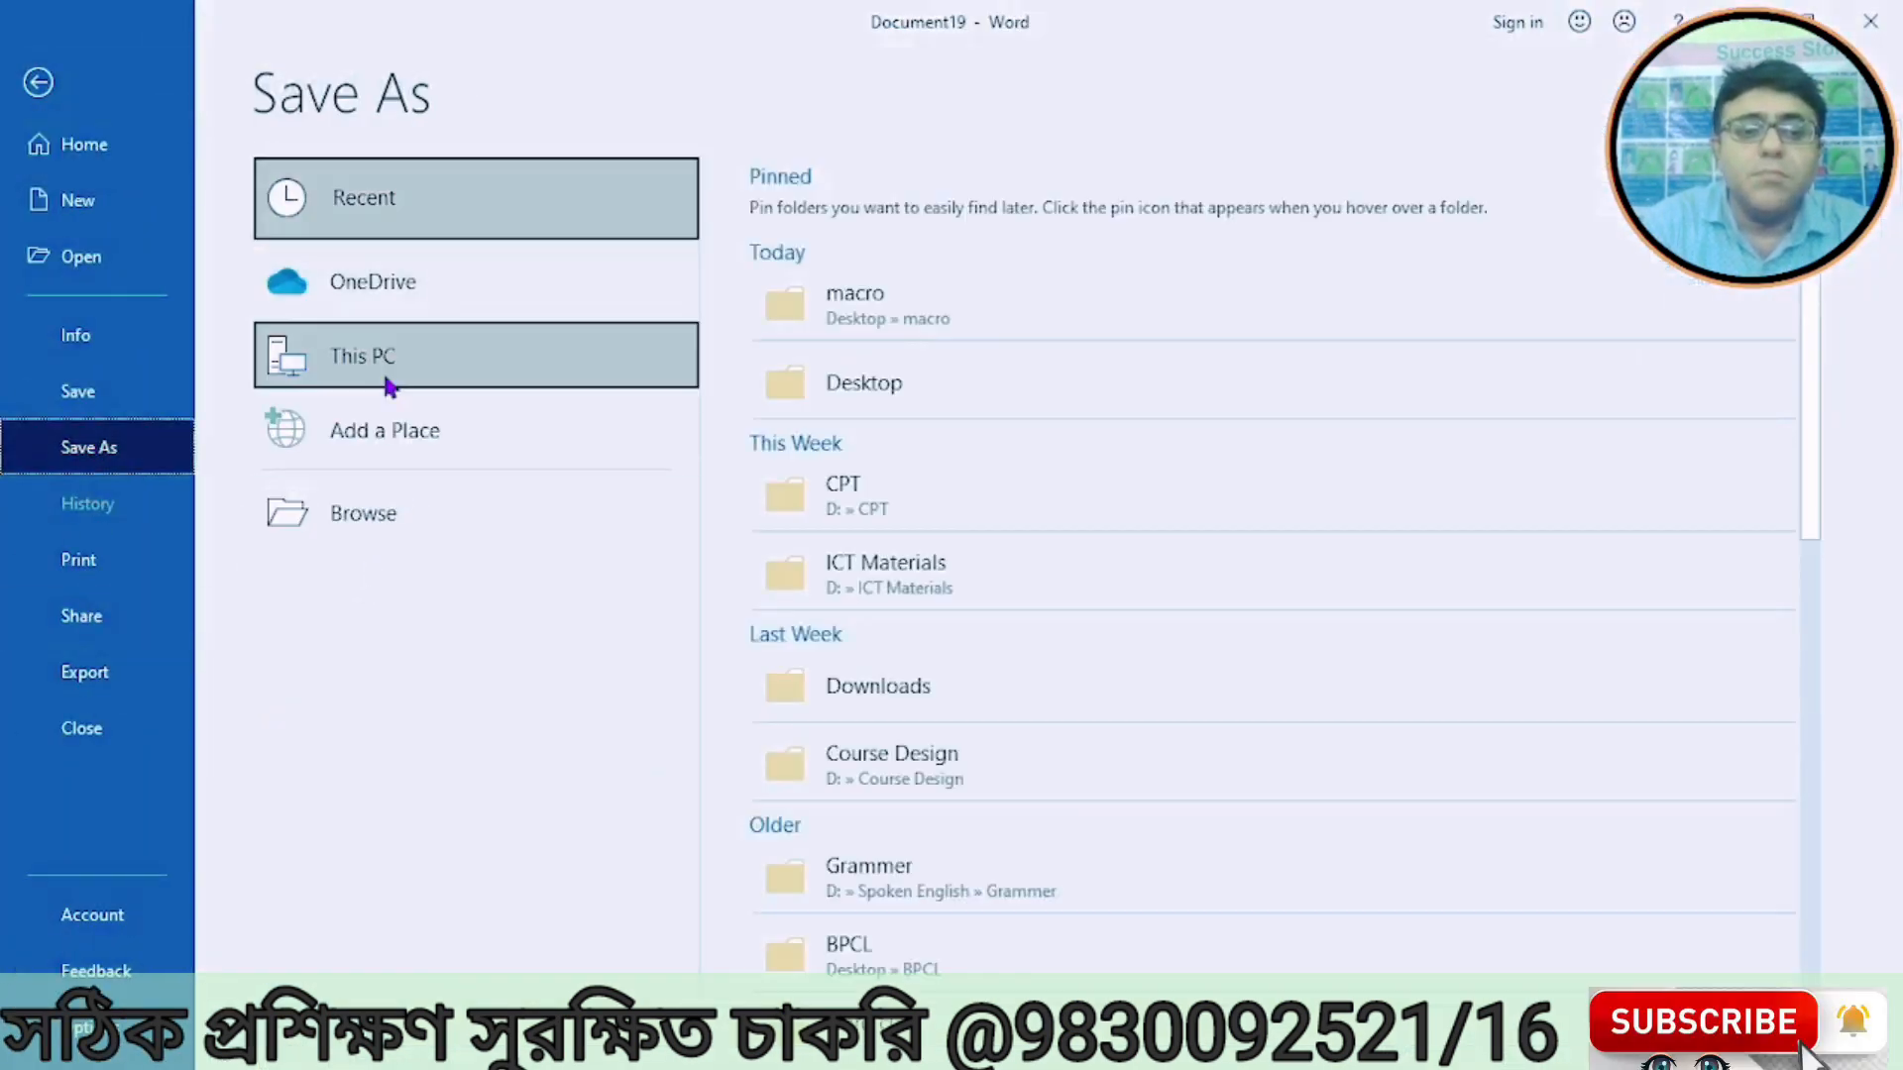
left_click(383, 373)
left_click(832, 316)
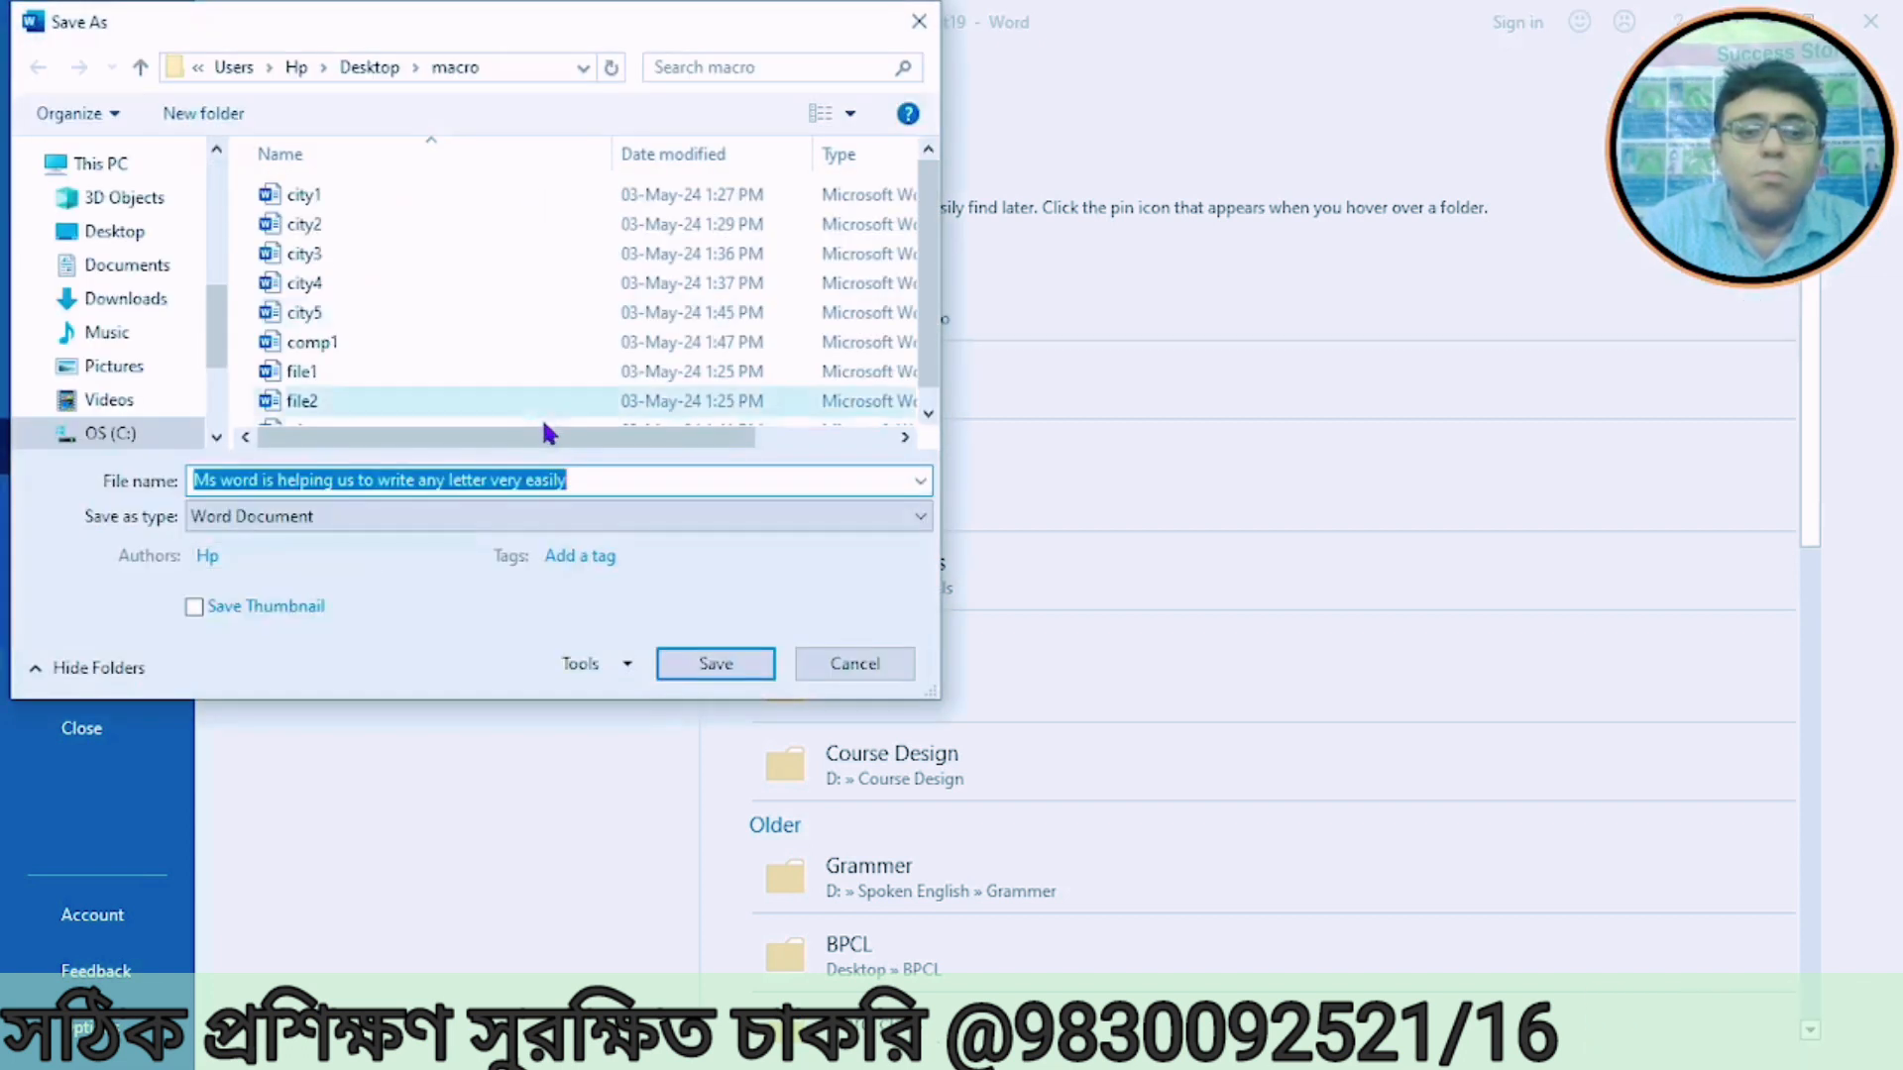
key("BackSpace")
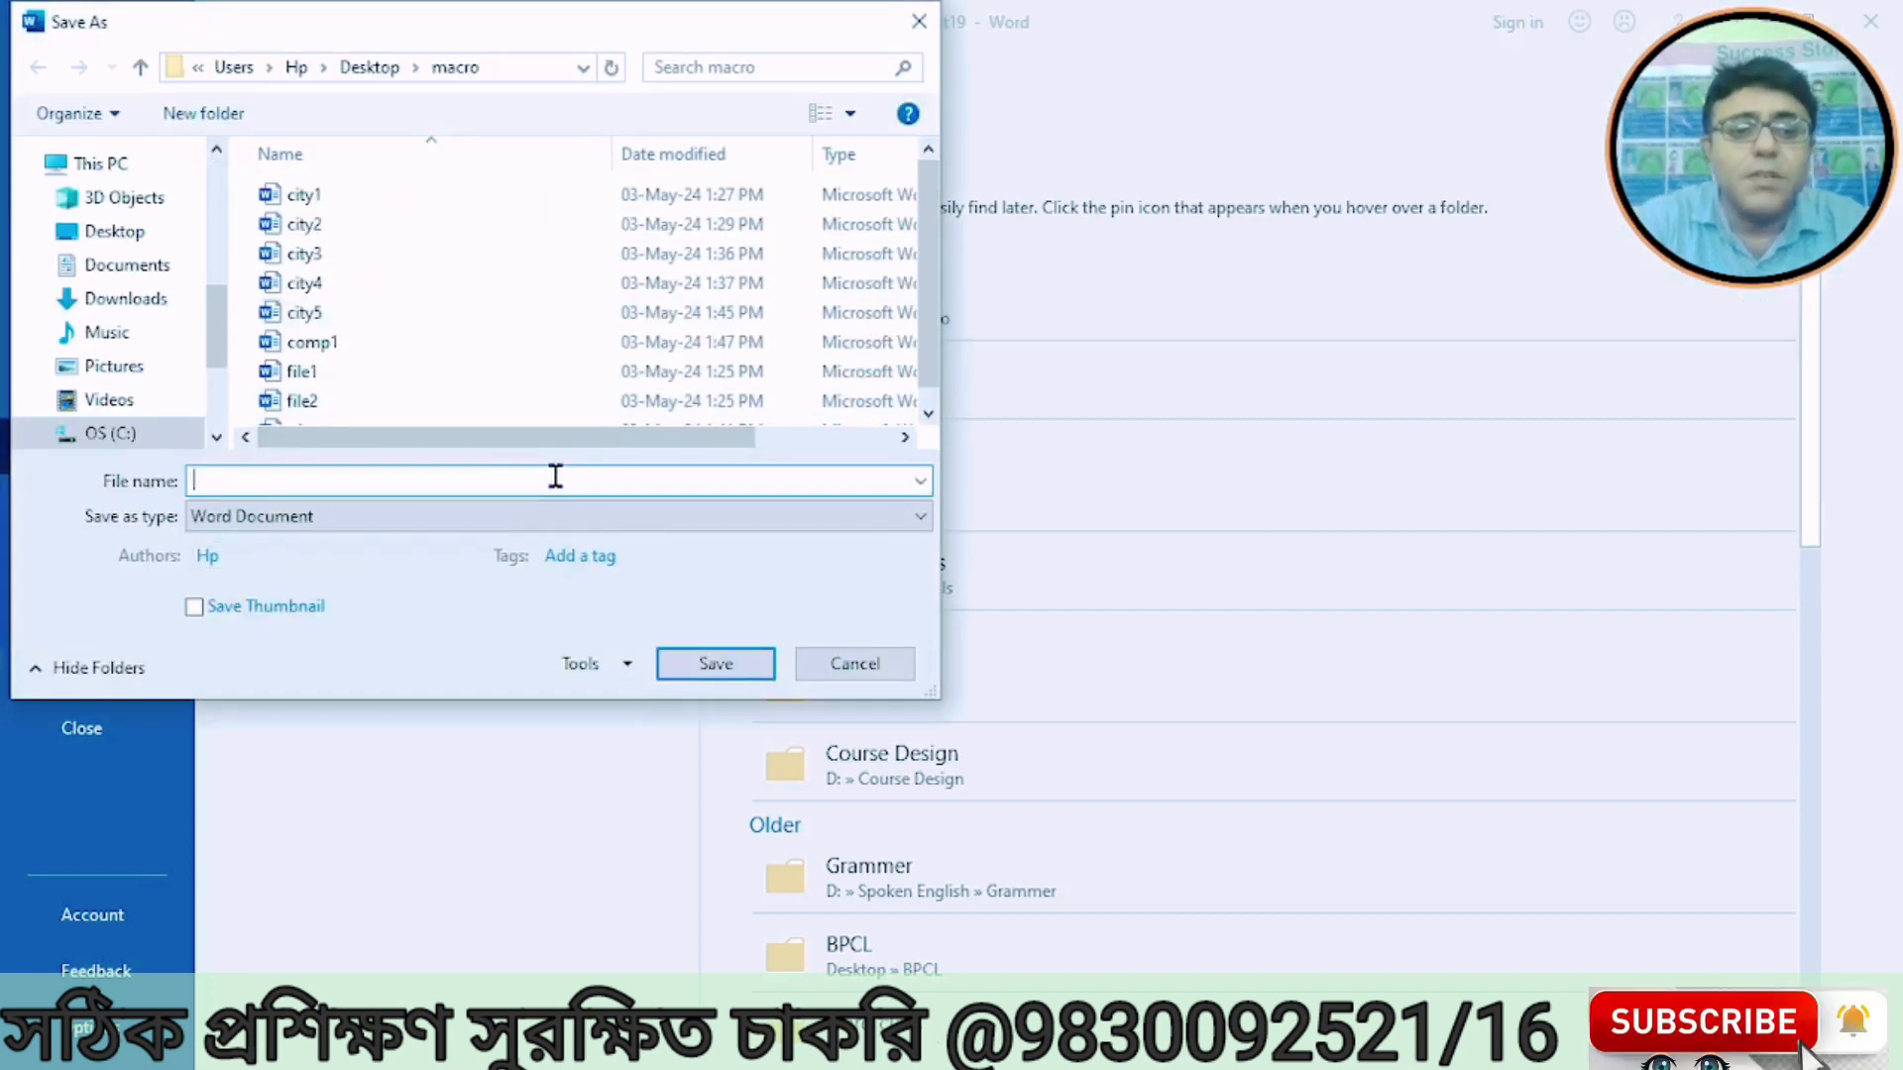
type("comp2")
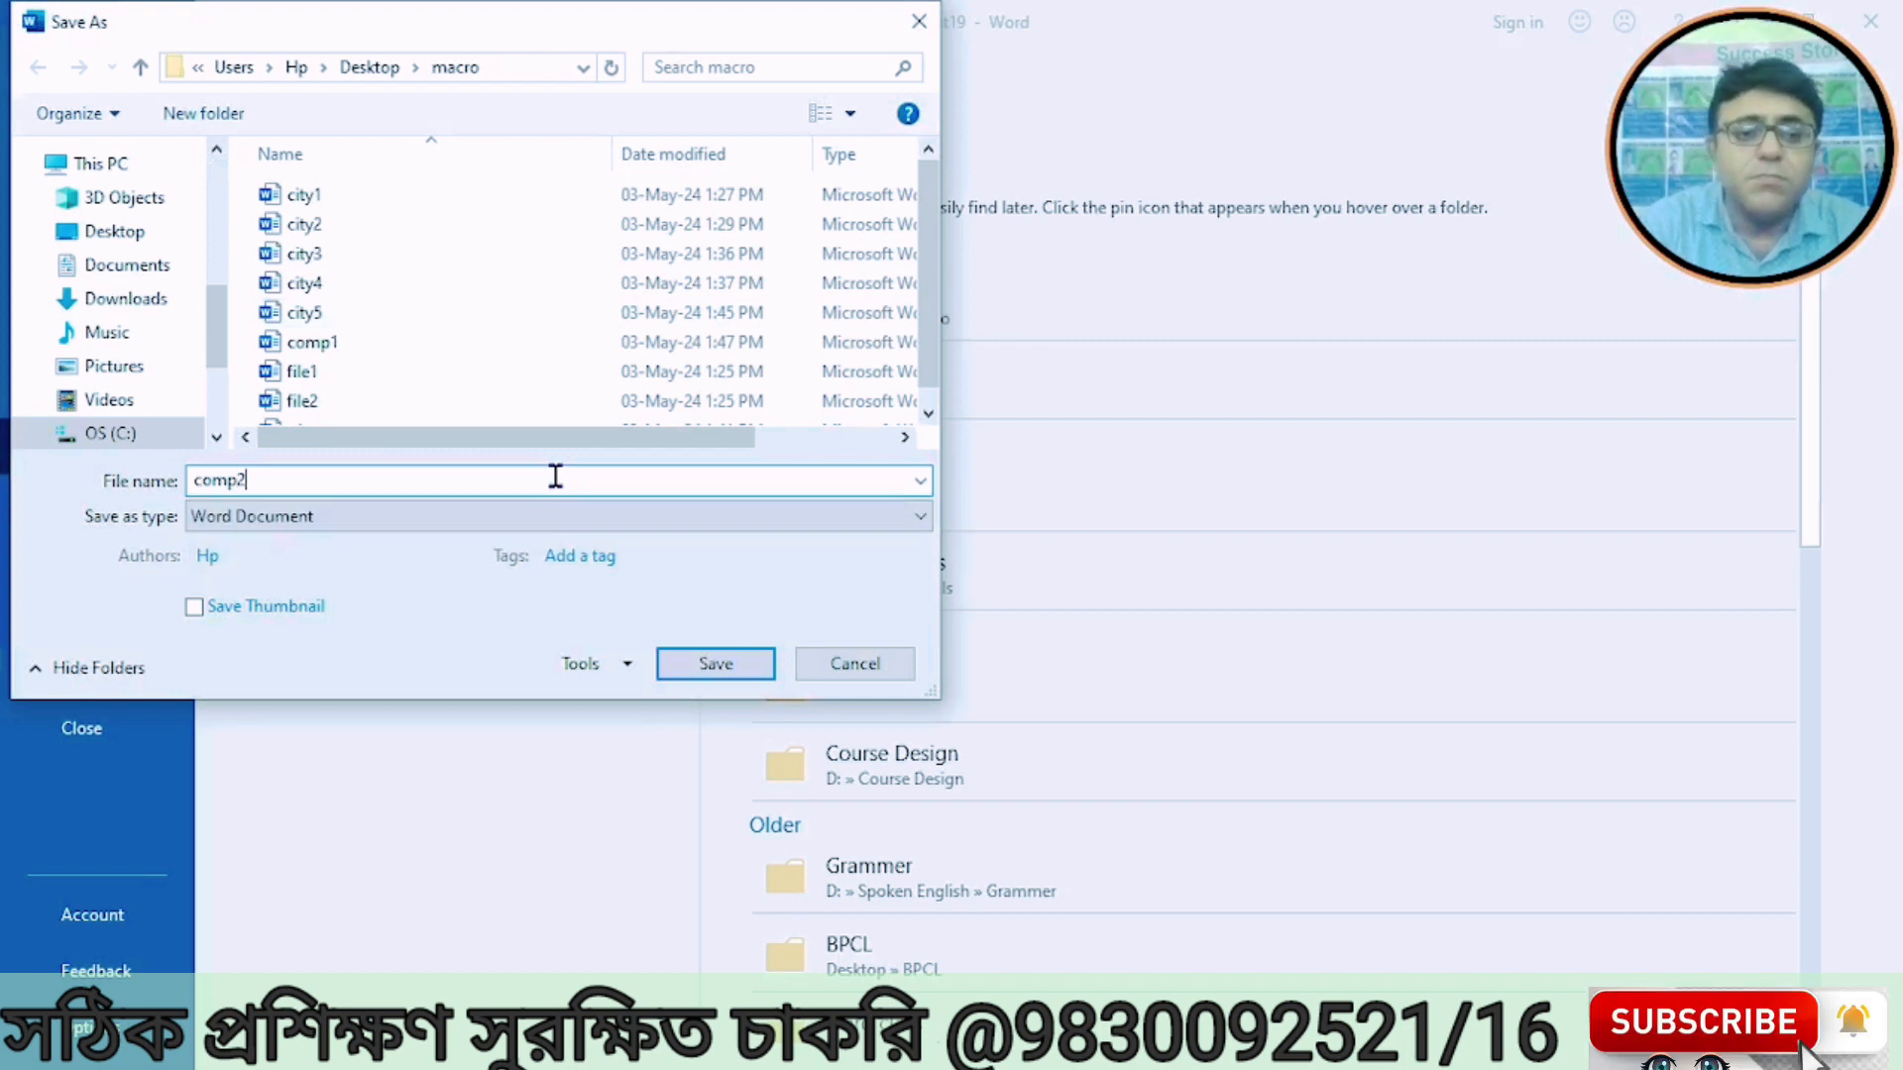
left_click(714, 662)
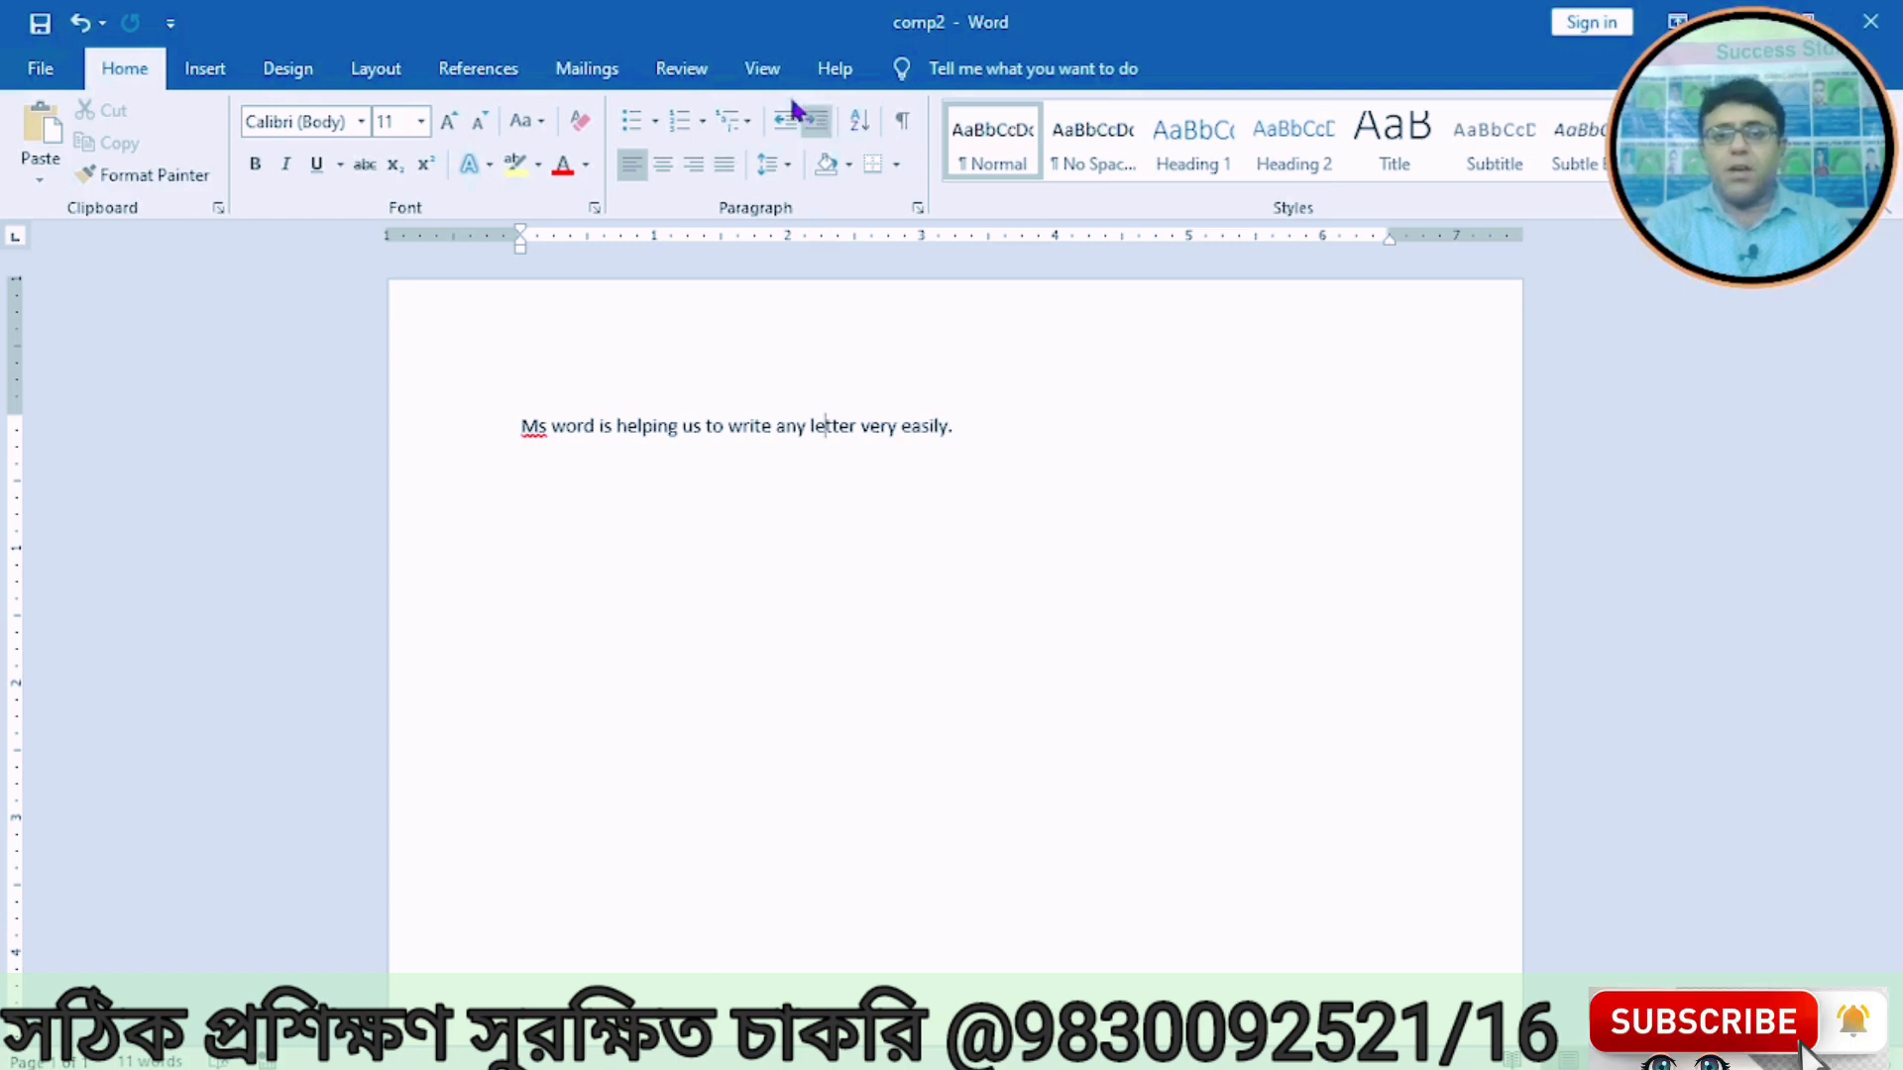
Step: Start a Compare of two documents and choose comp1 from the macro folder as the original document
left_click(758, 71)
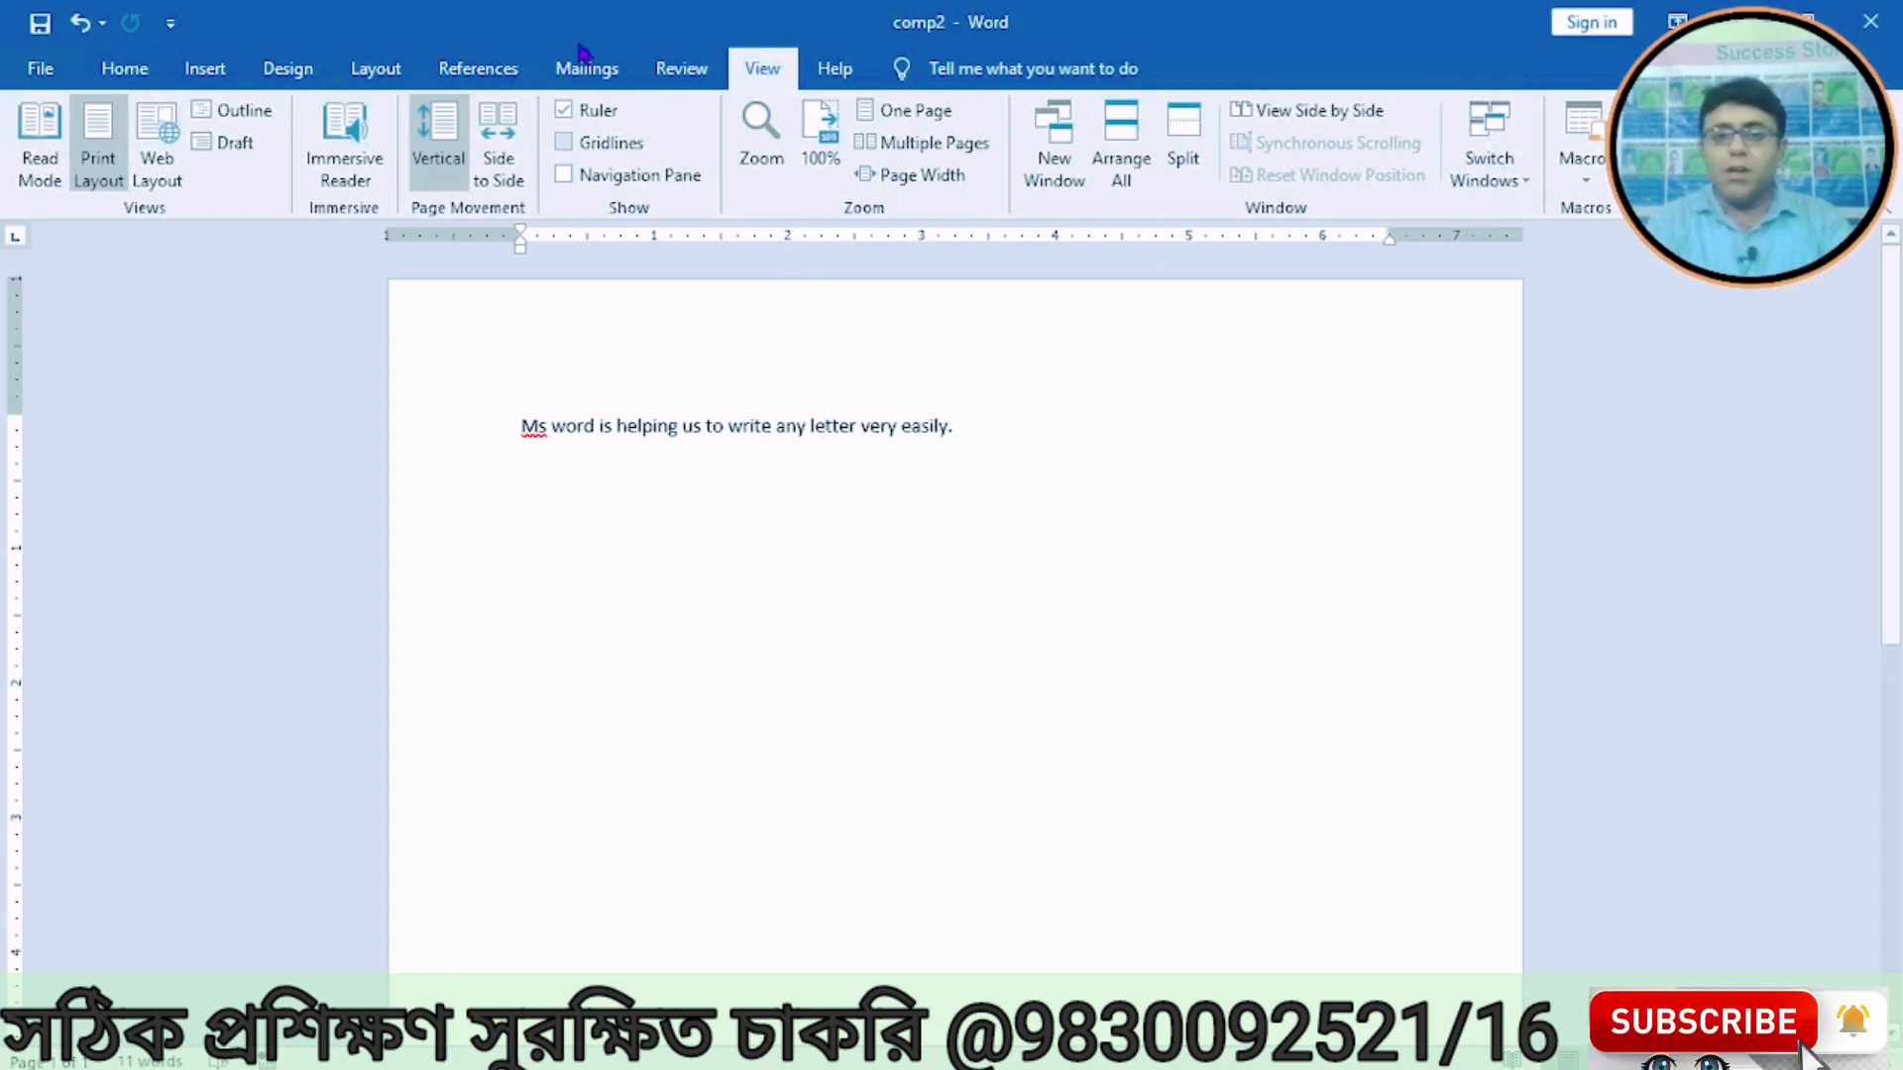
left_click(682, 67)
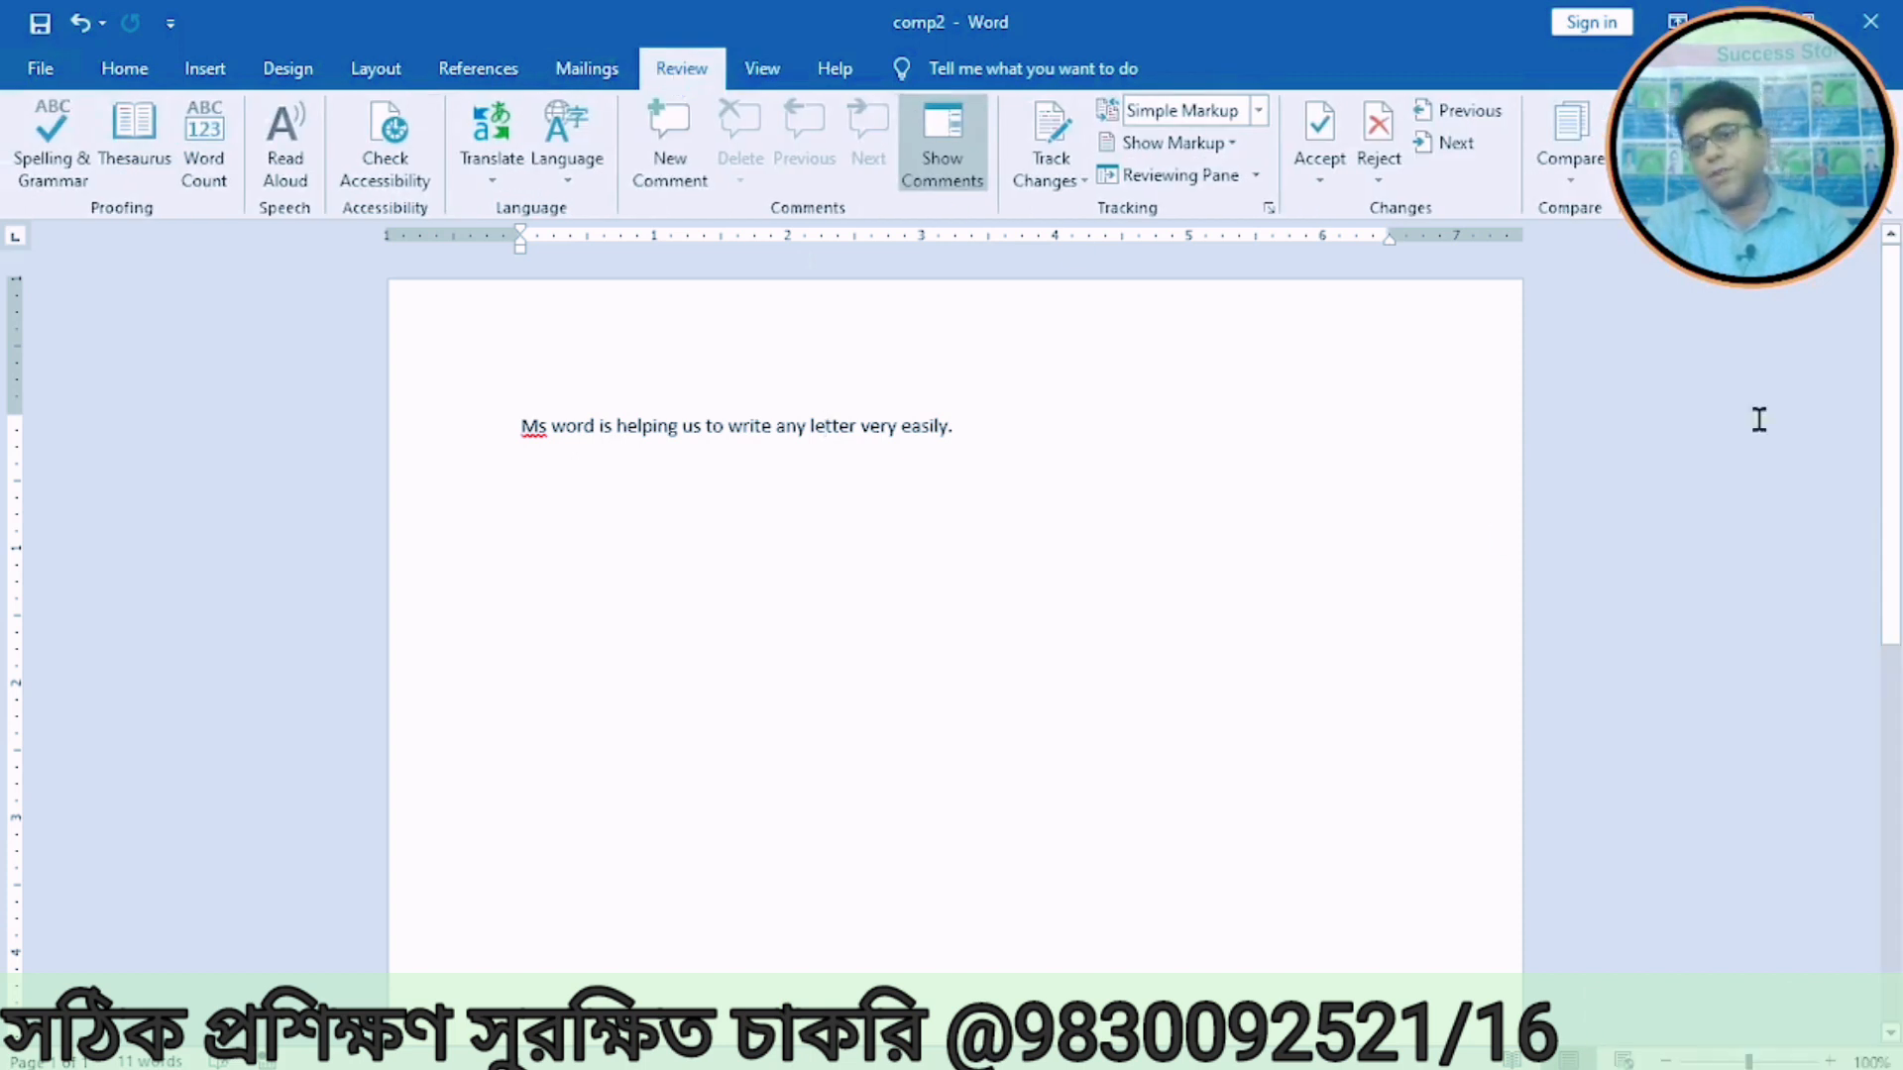
left_click(1558, 176)
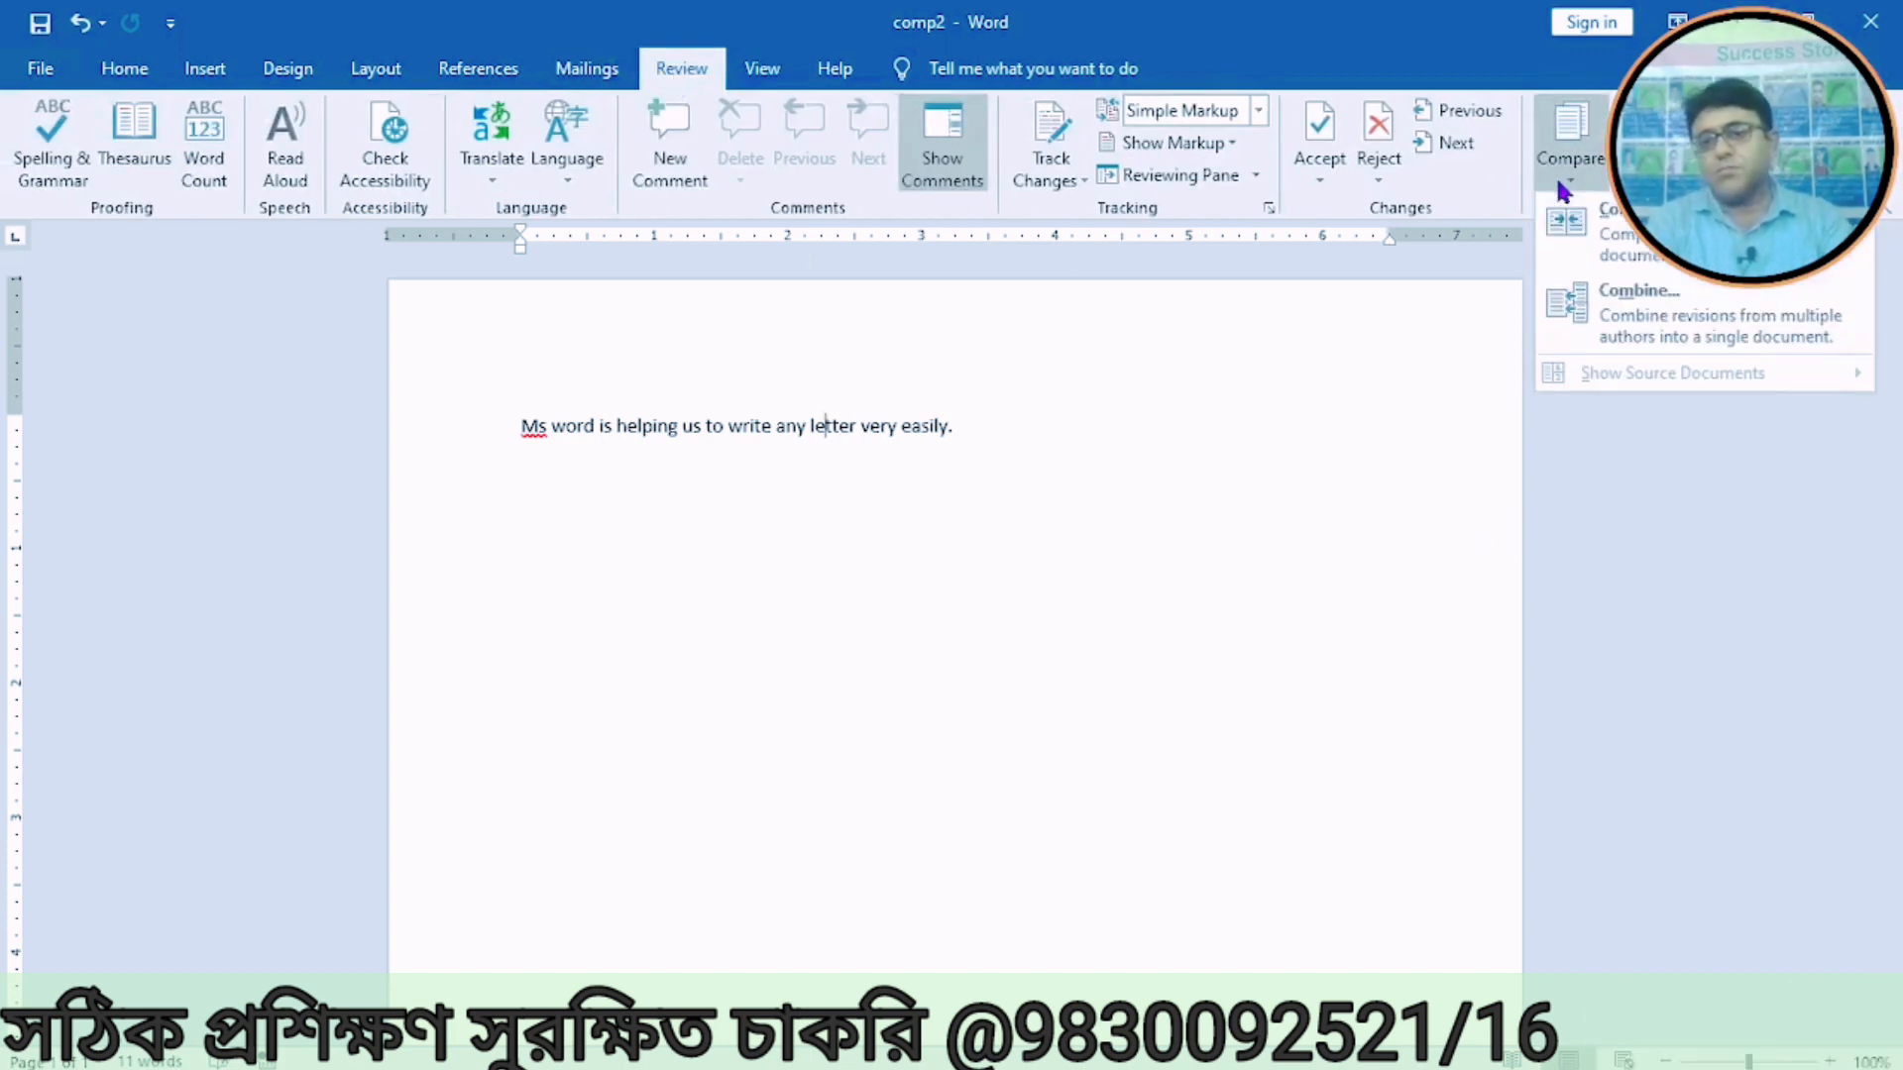
left_click(1631, 242)
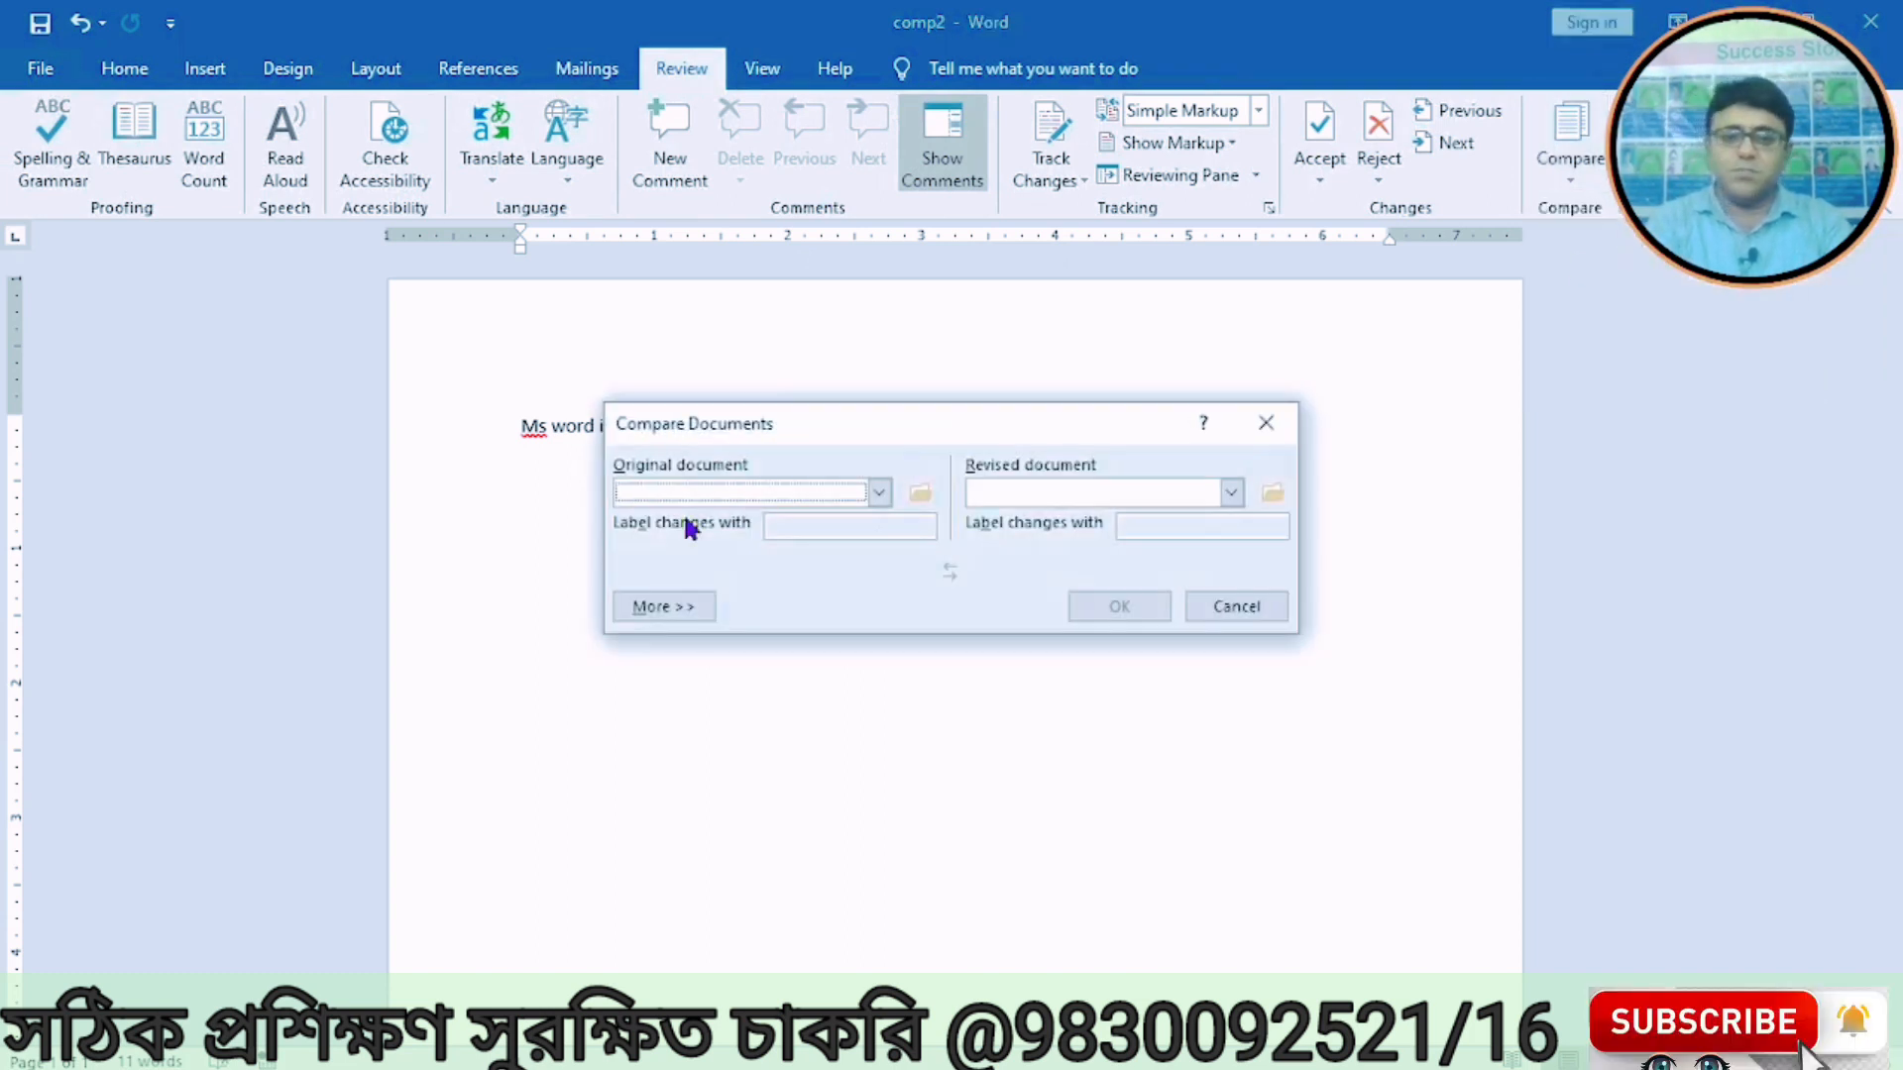
left_click(878, 493)
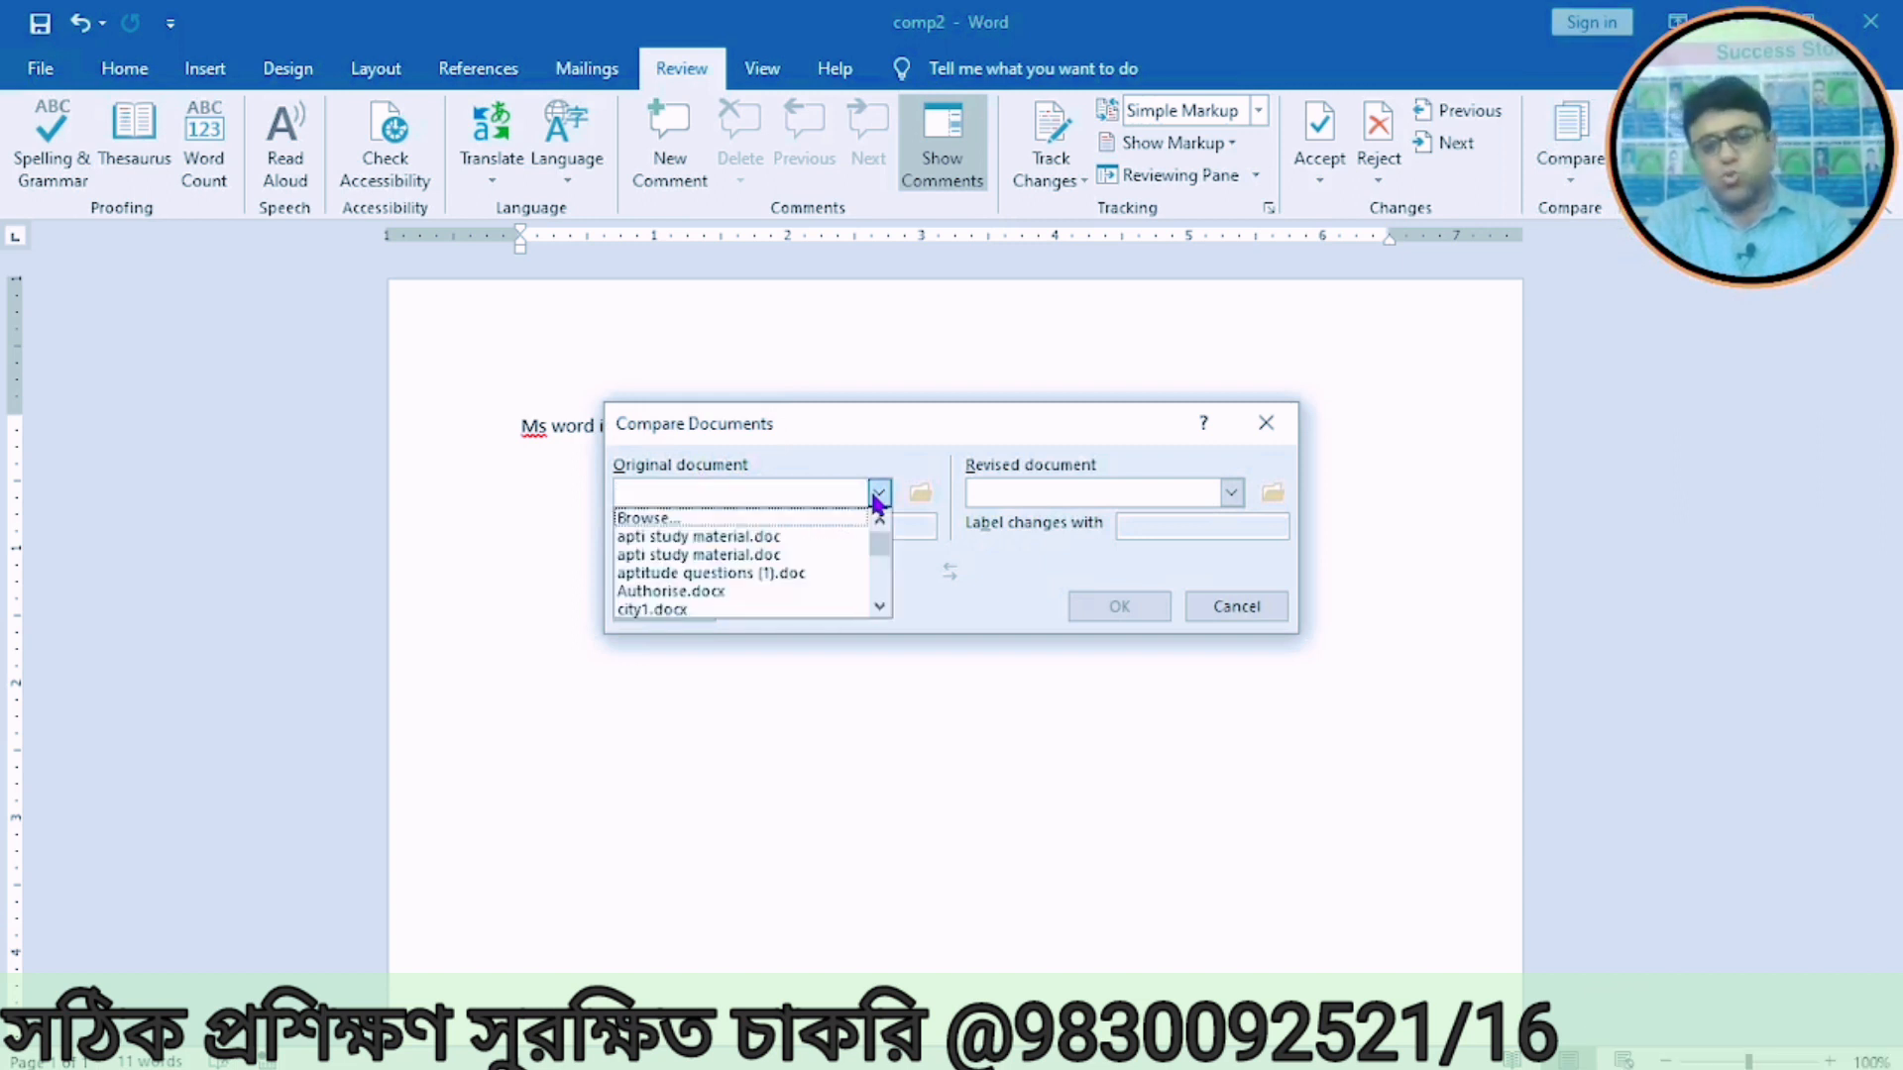
left_click(877, 494)
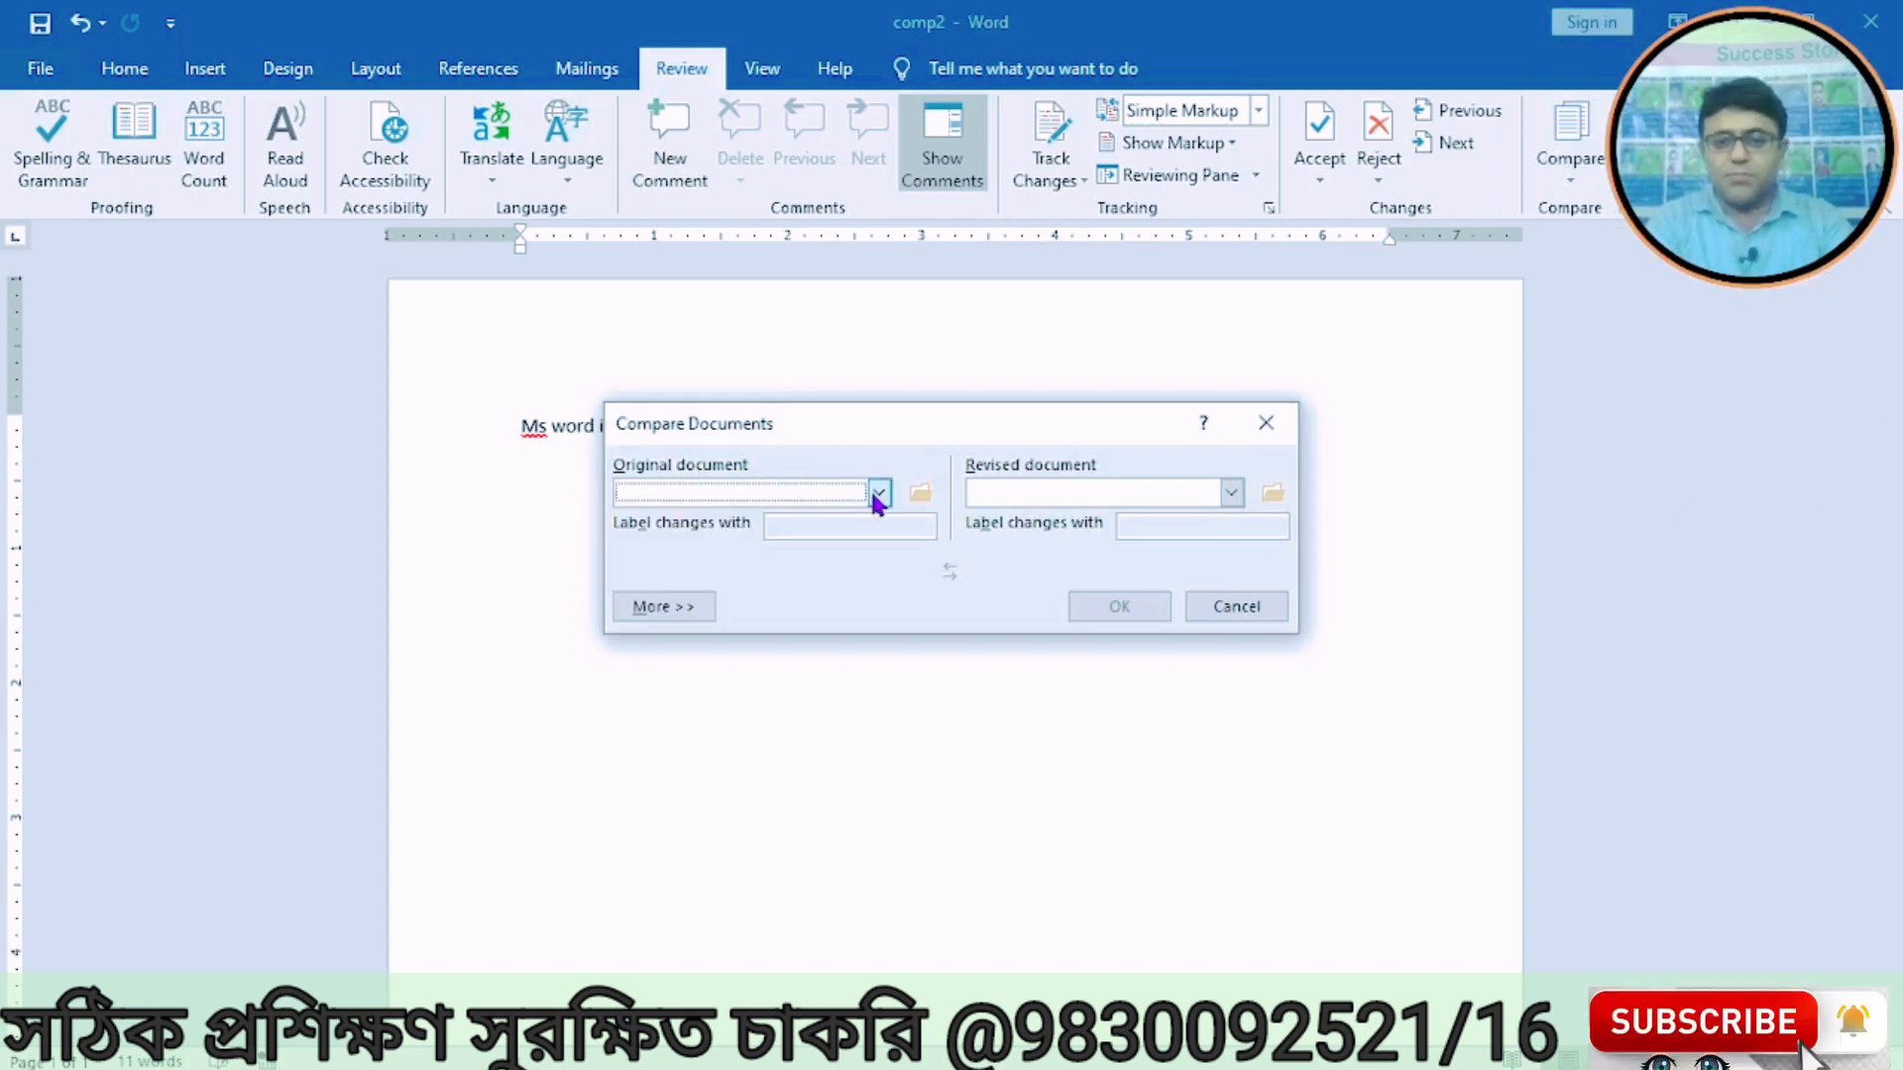
left_click(922, 492)
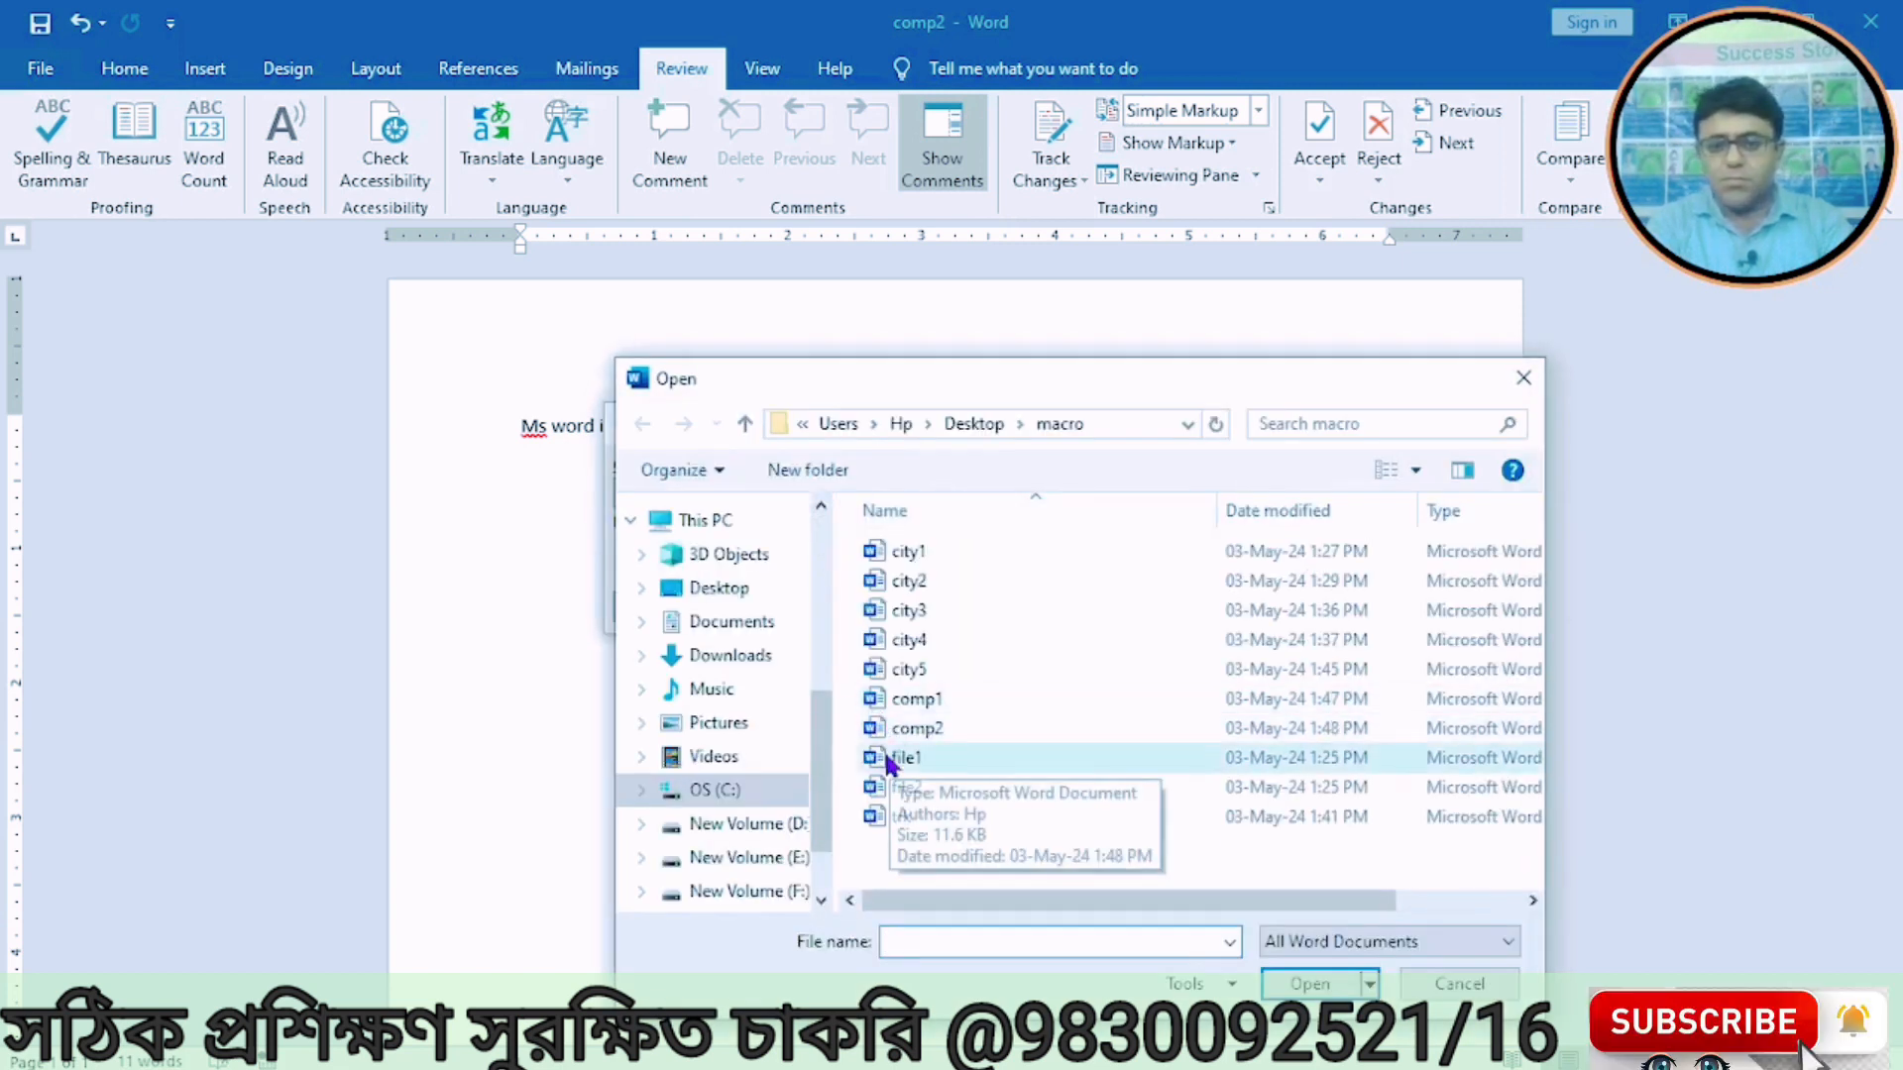
left_click(921, 706)
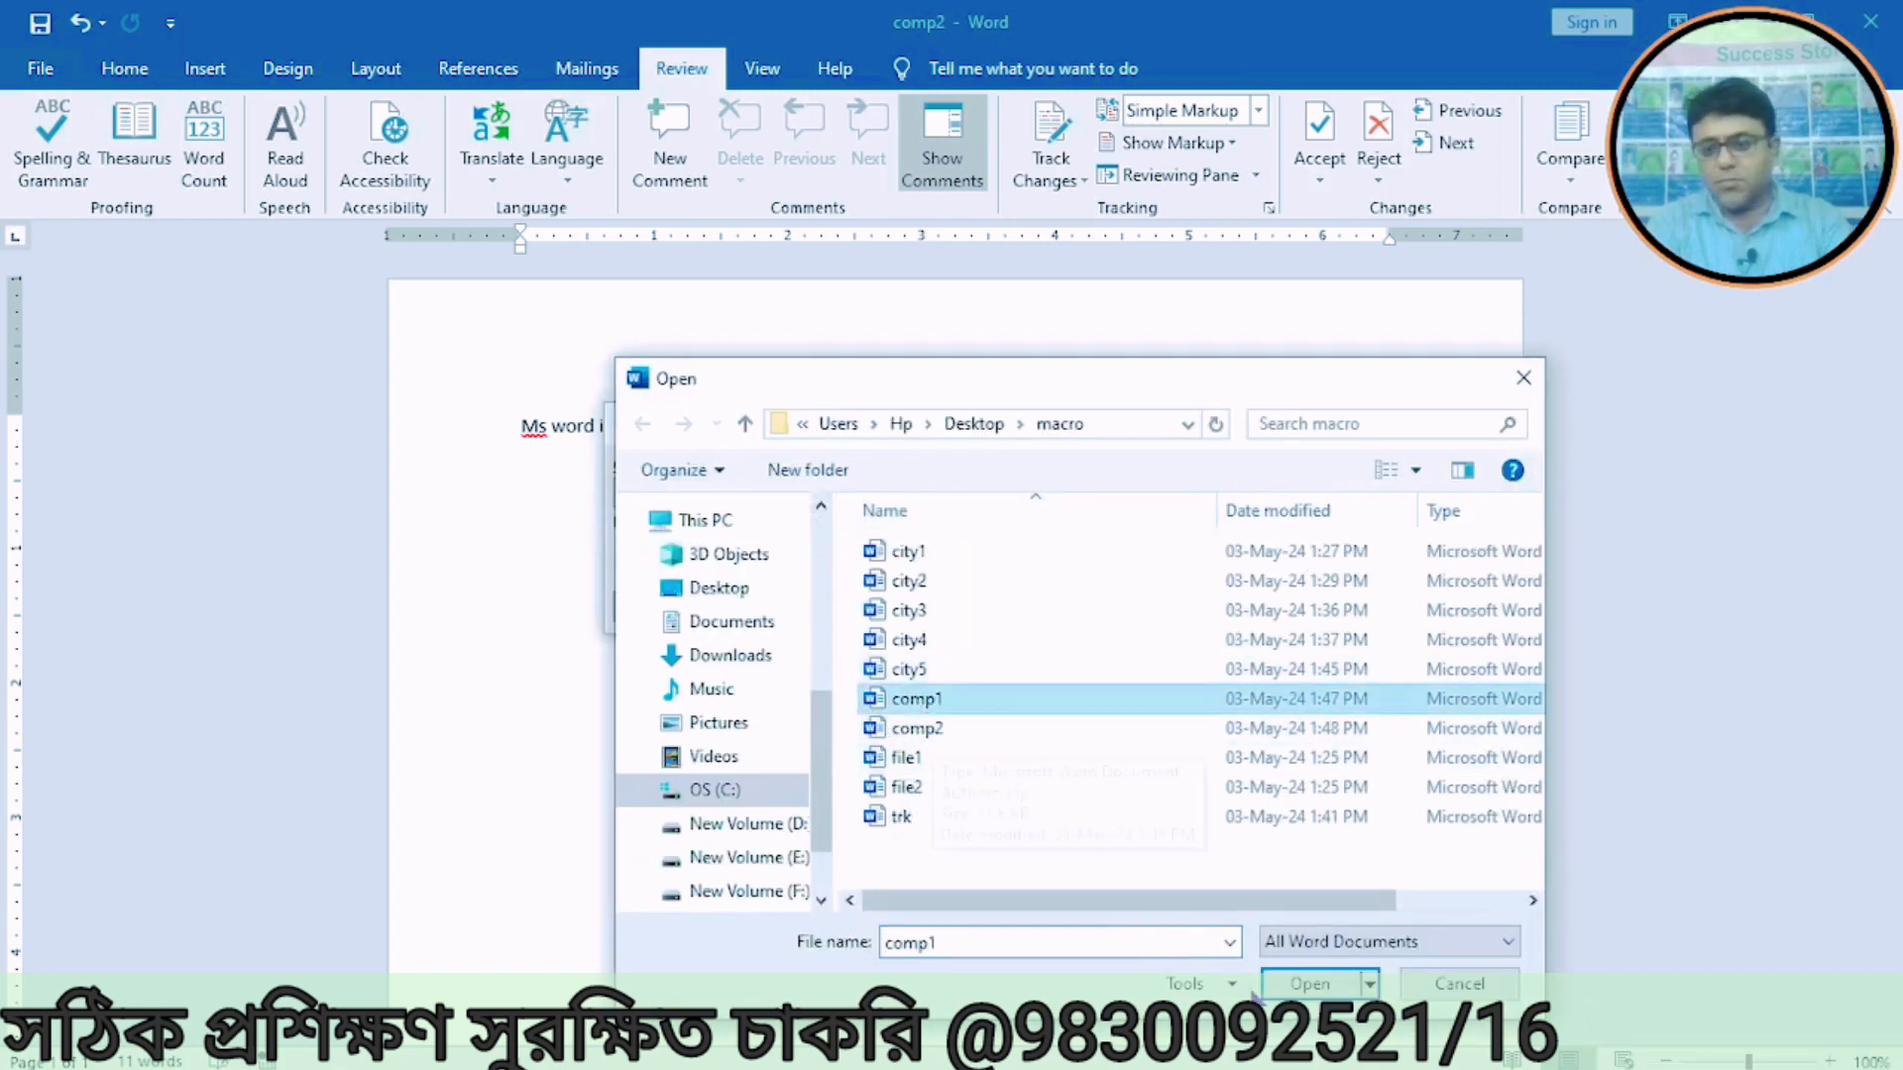
left_click(1288, 986)
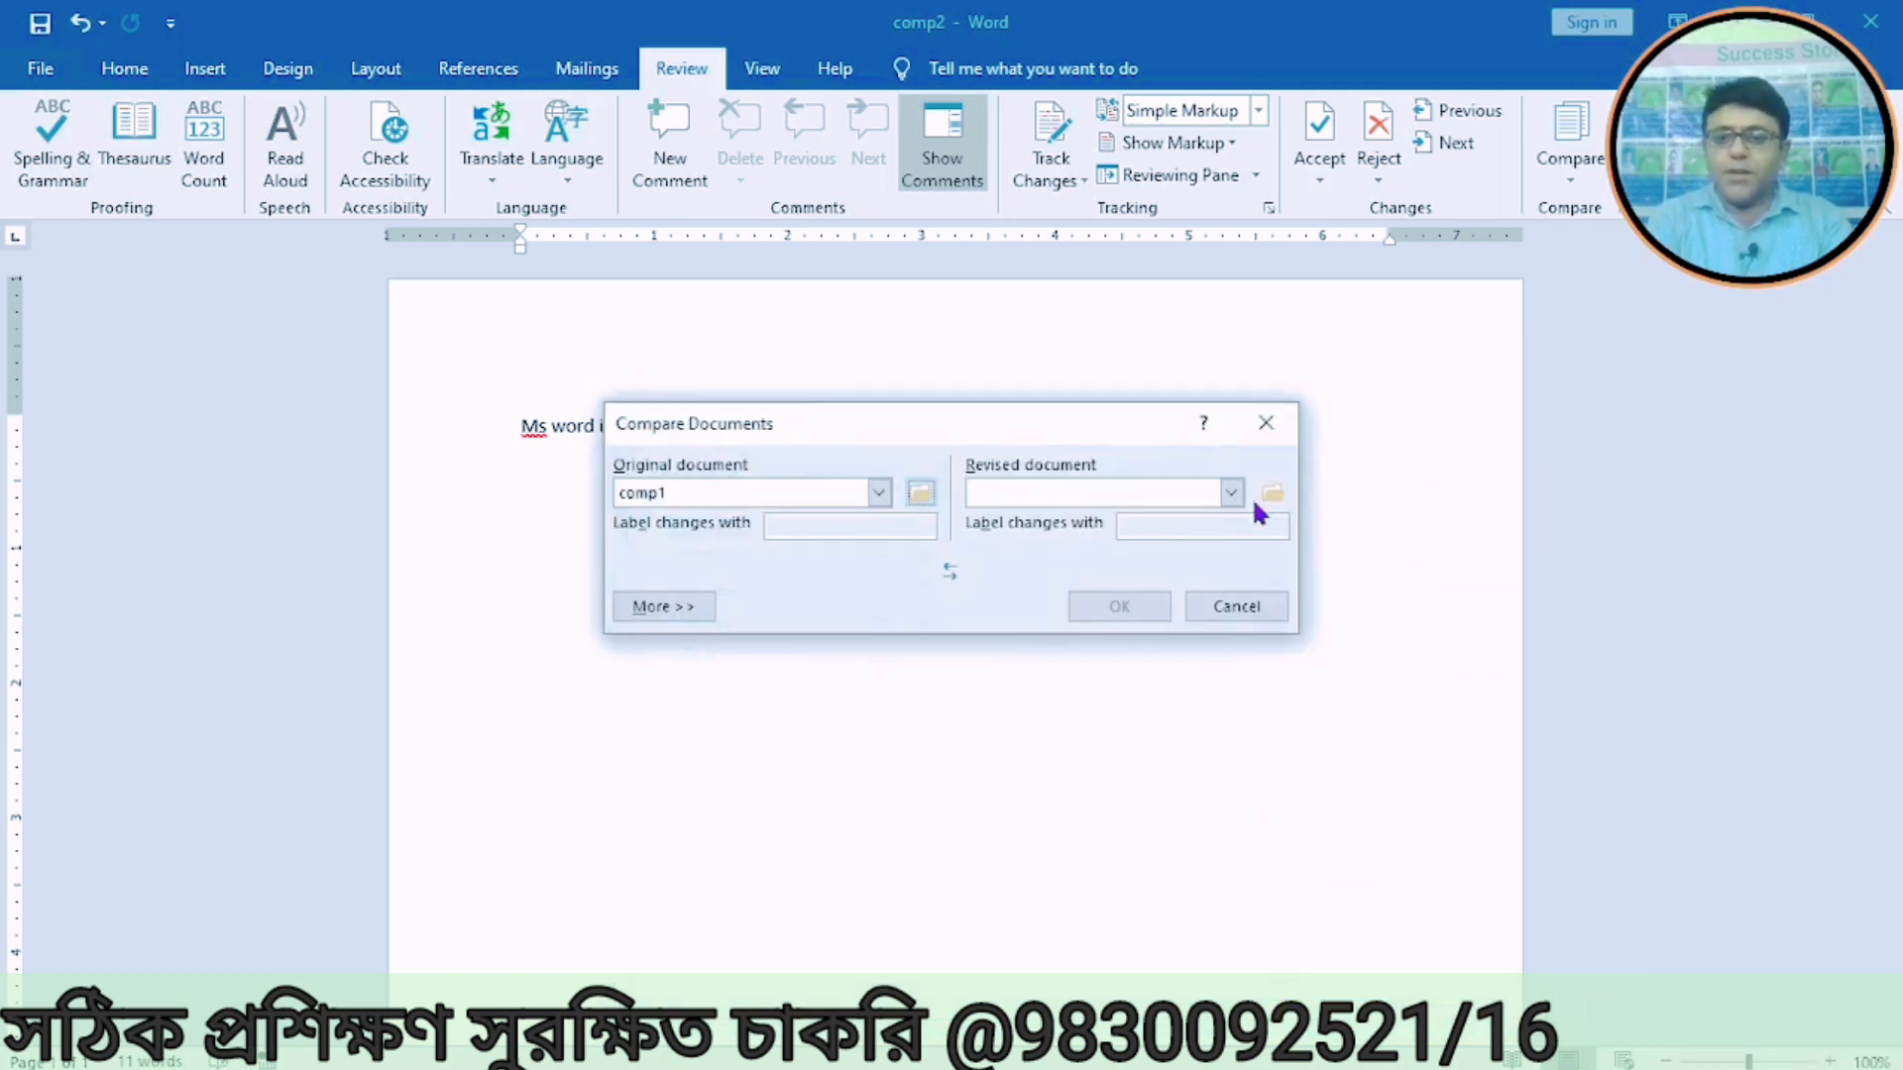
Step: Choose comp2 from the macro folder as the revised document and run the comparison
left_click(1273, 493)
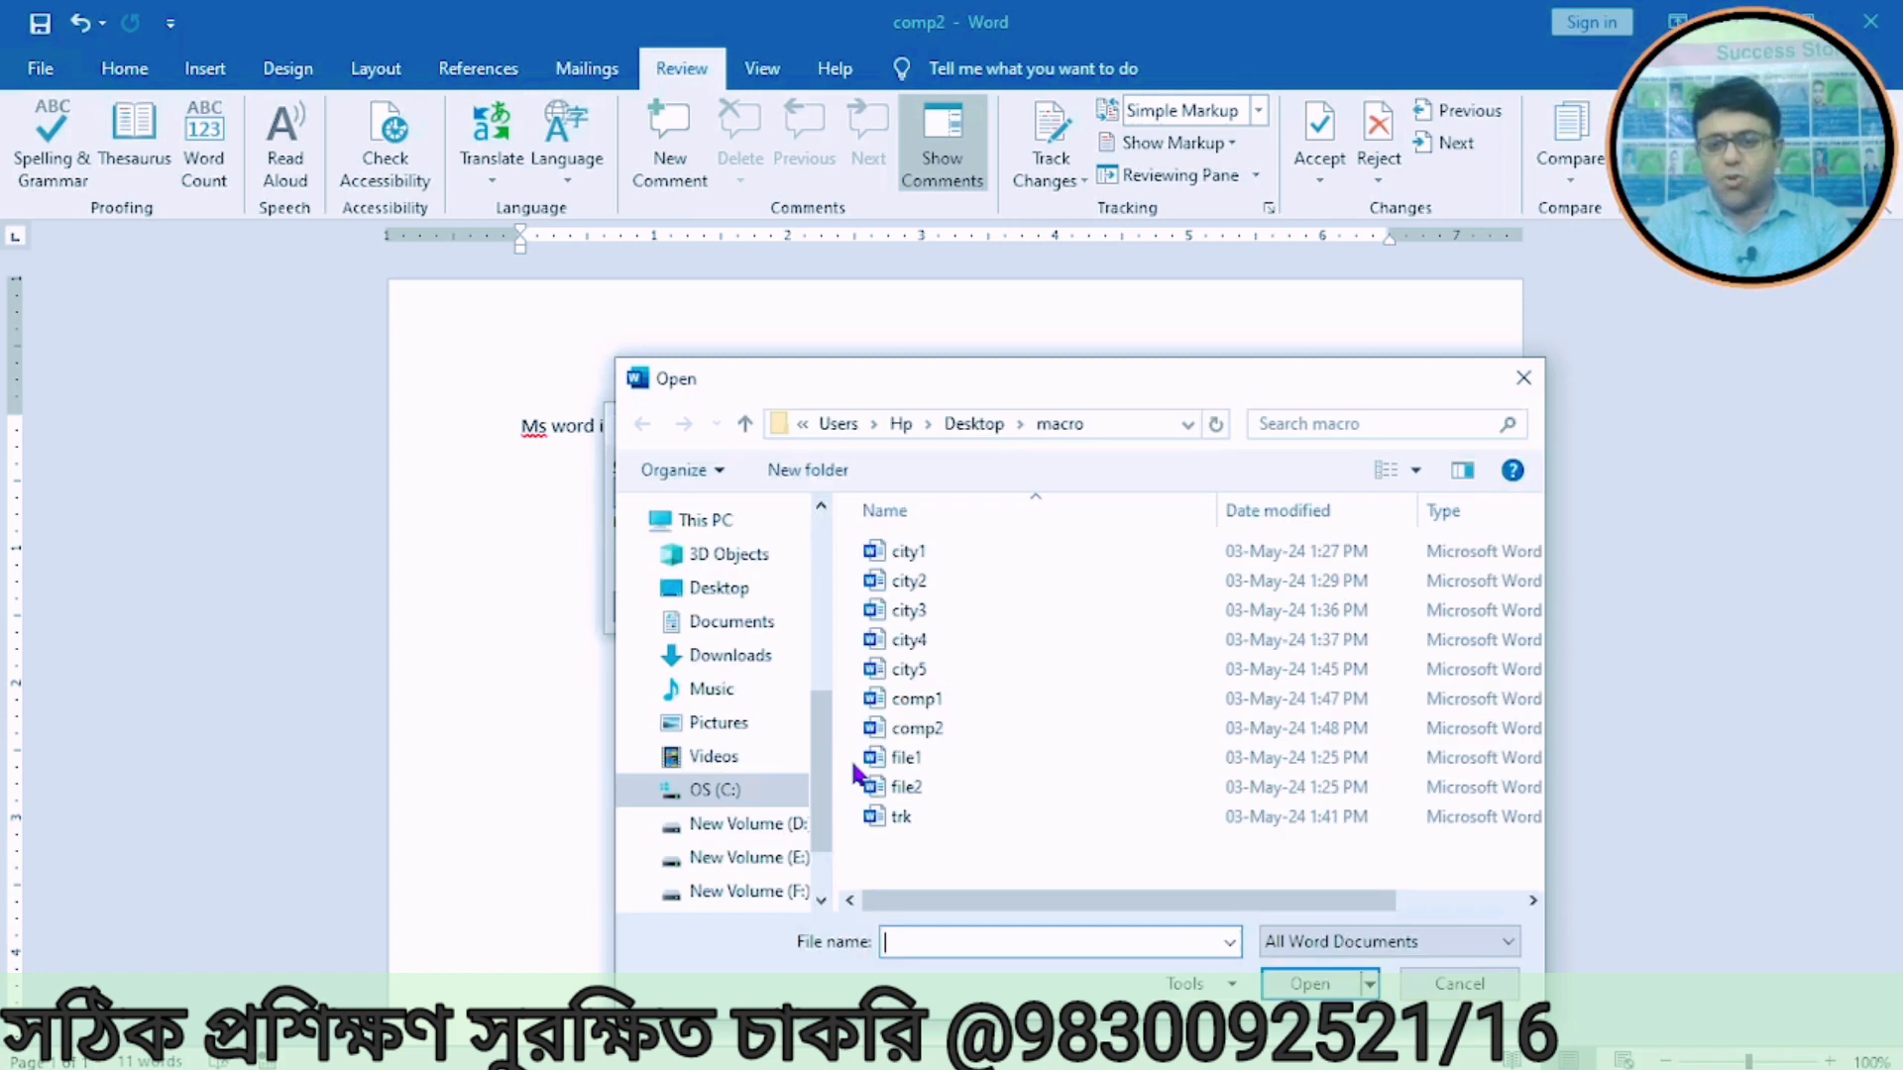
left_click(905, 729)
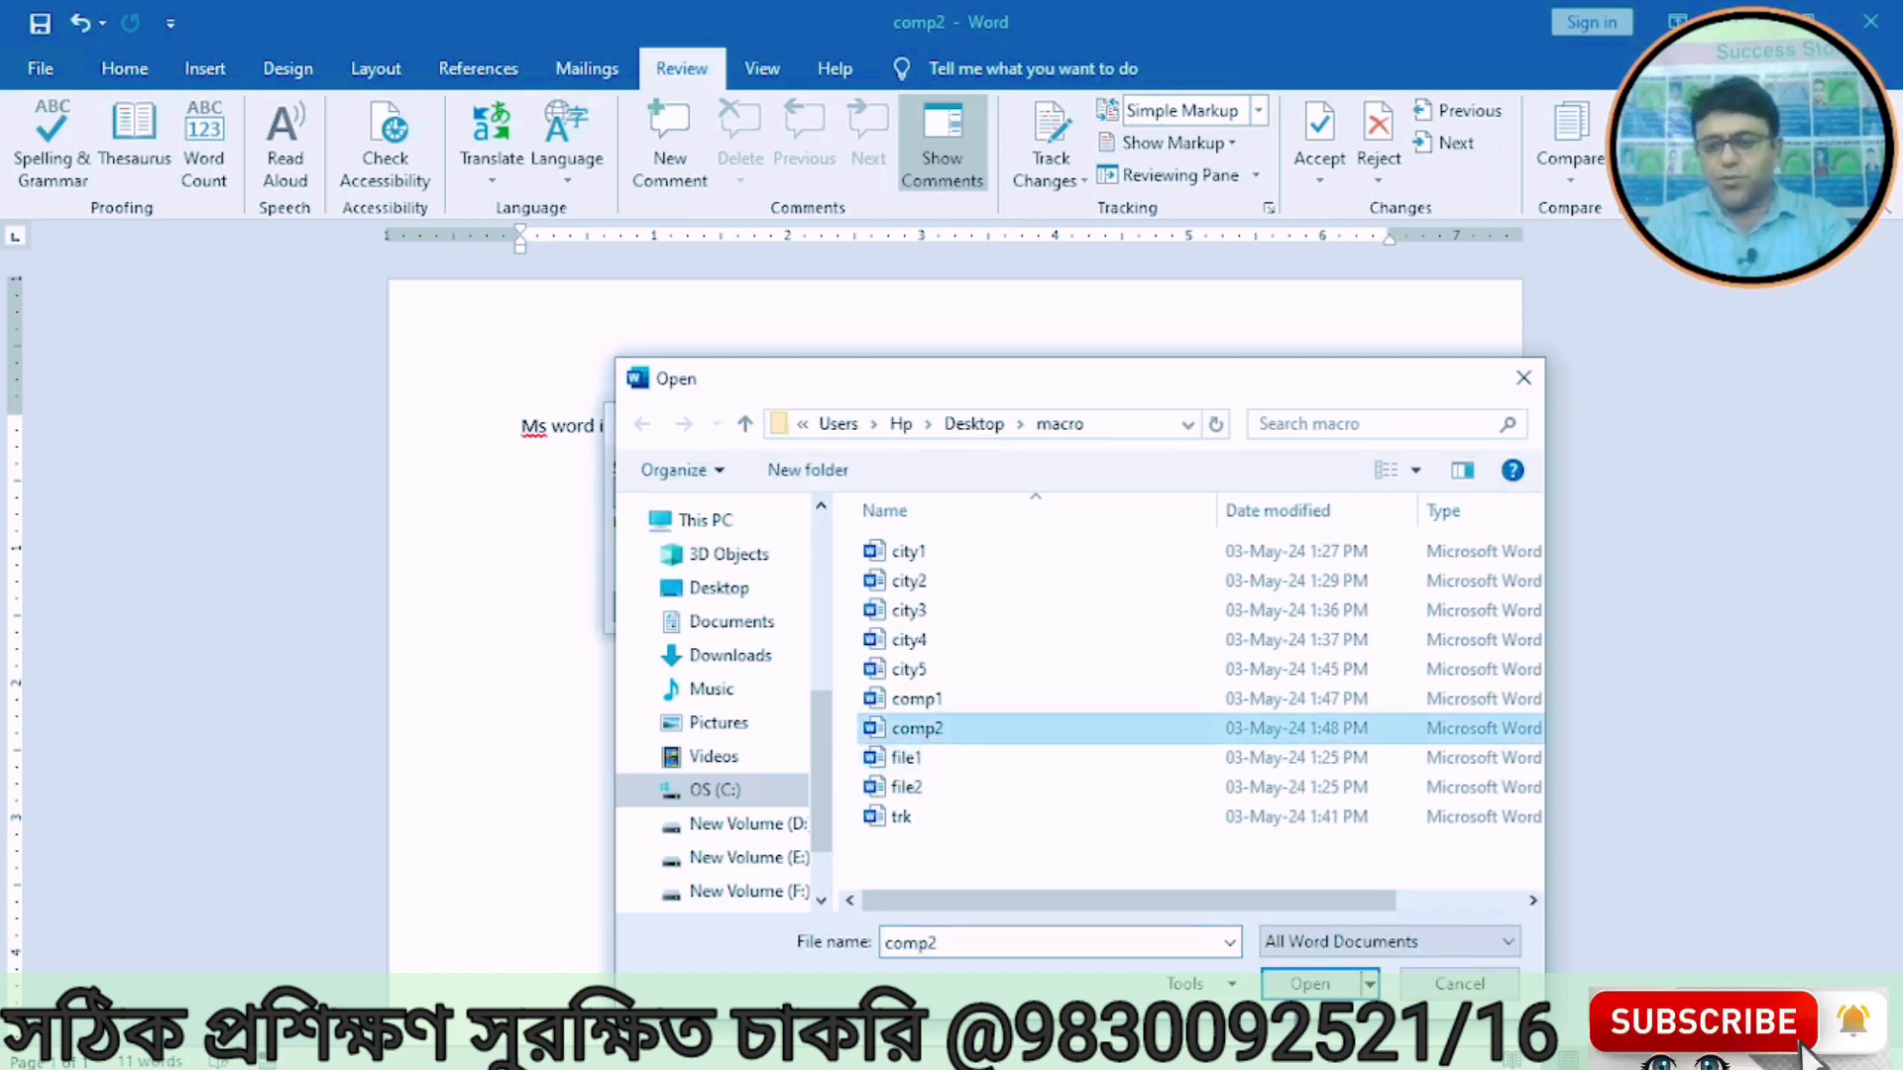
left_click(1310, 984)
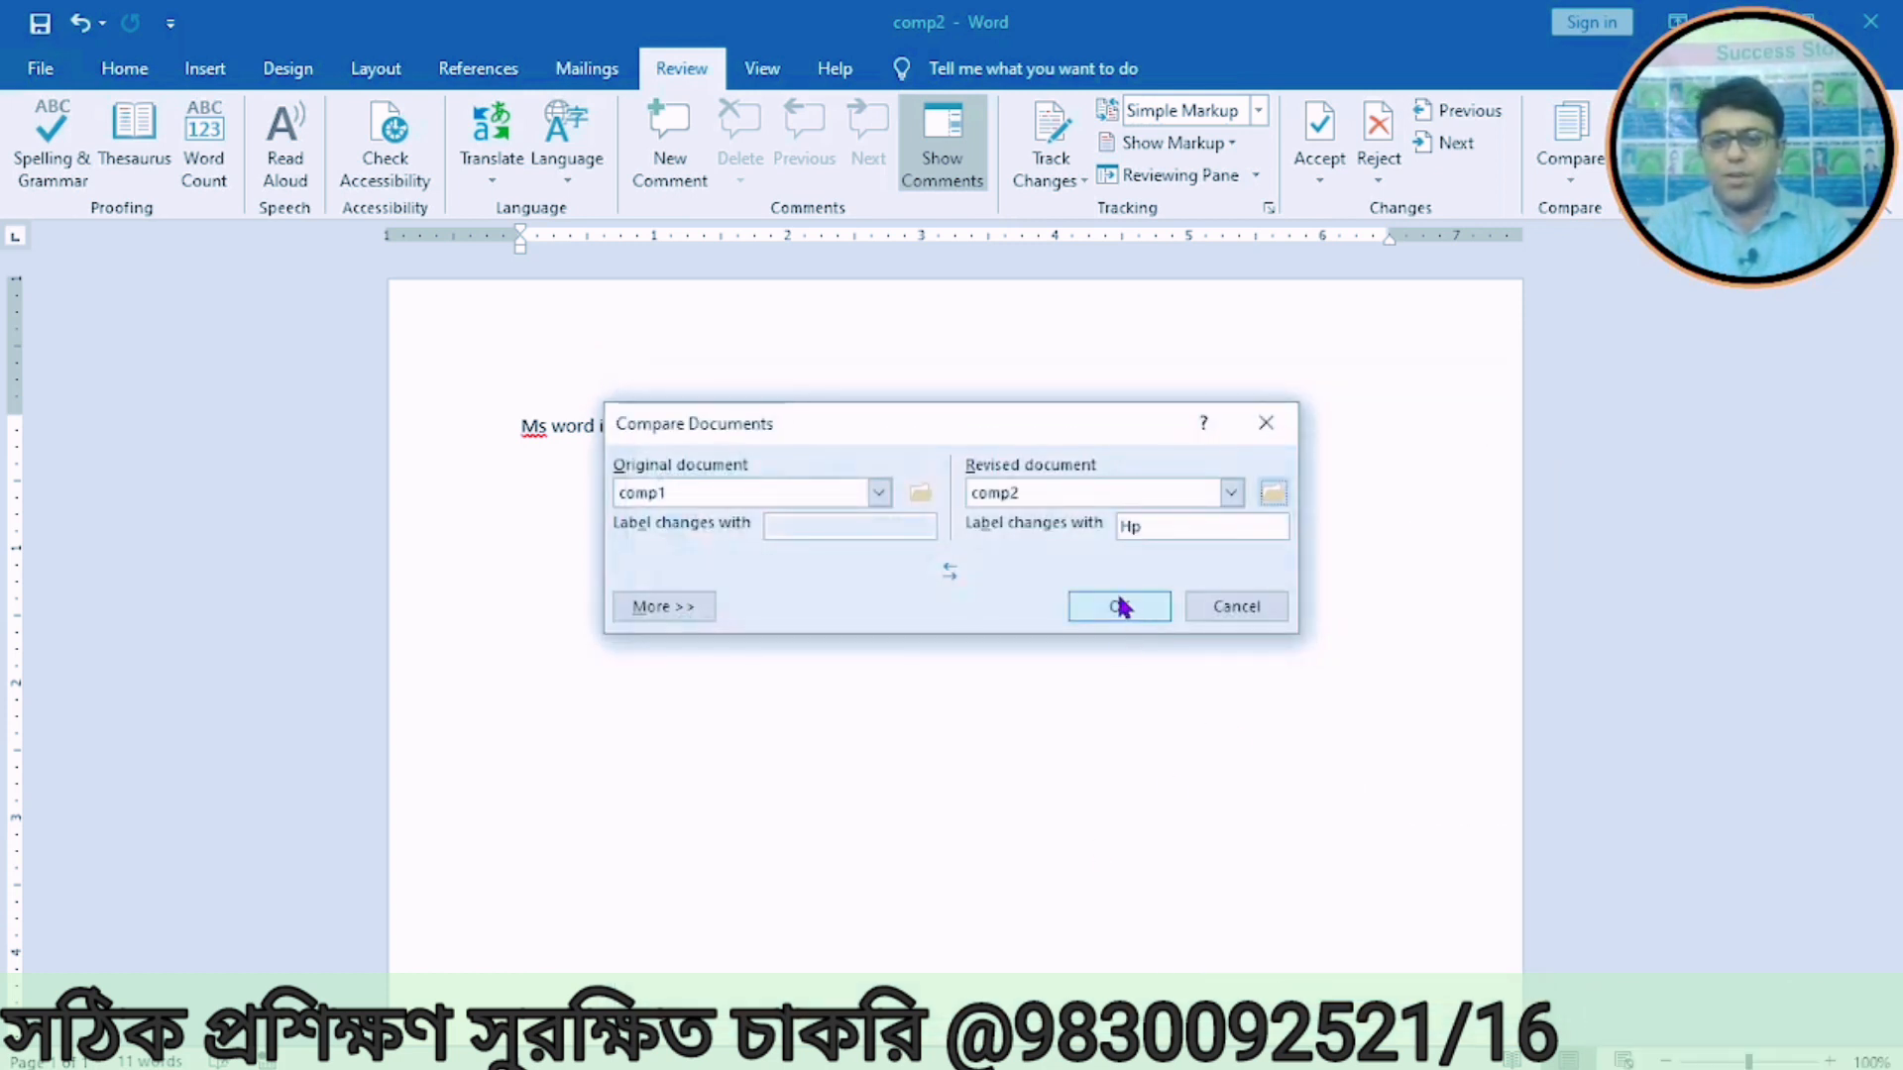
left_click(1119, 606)
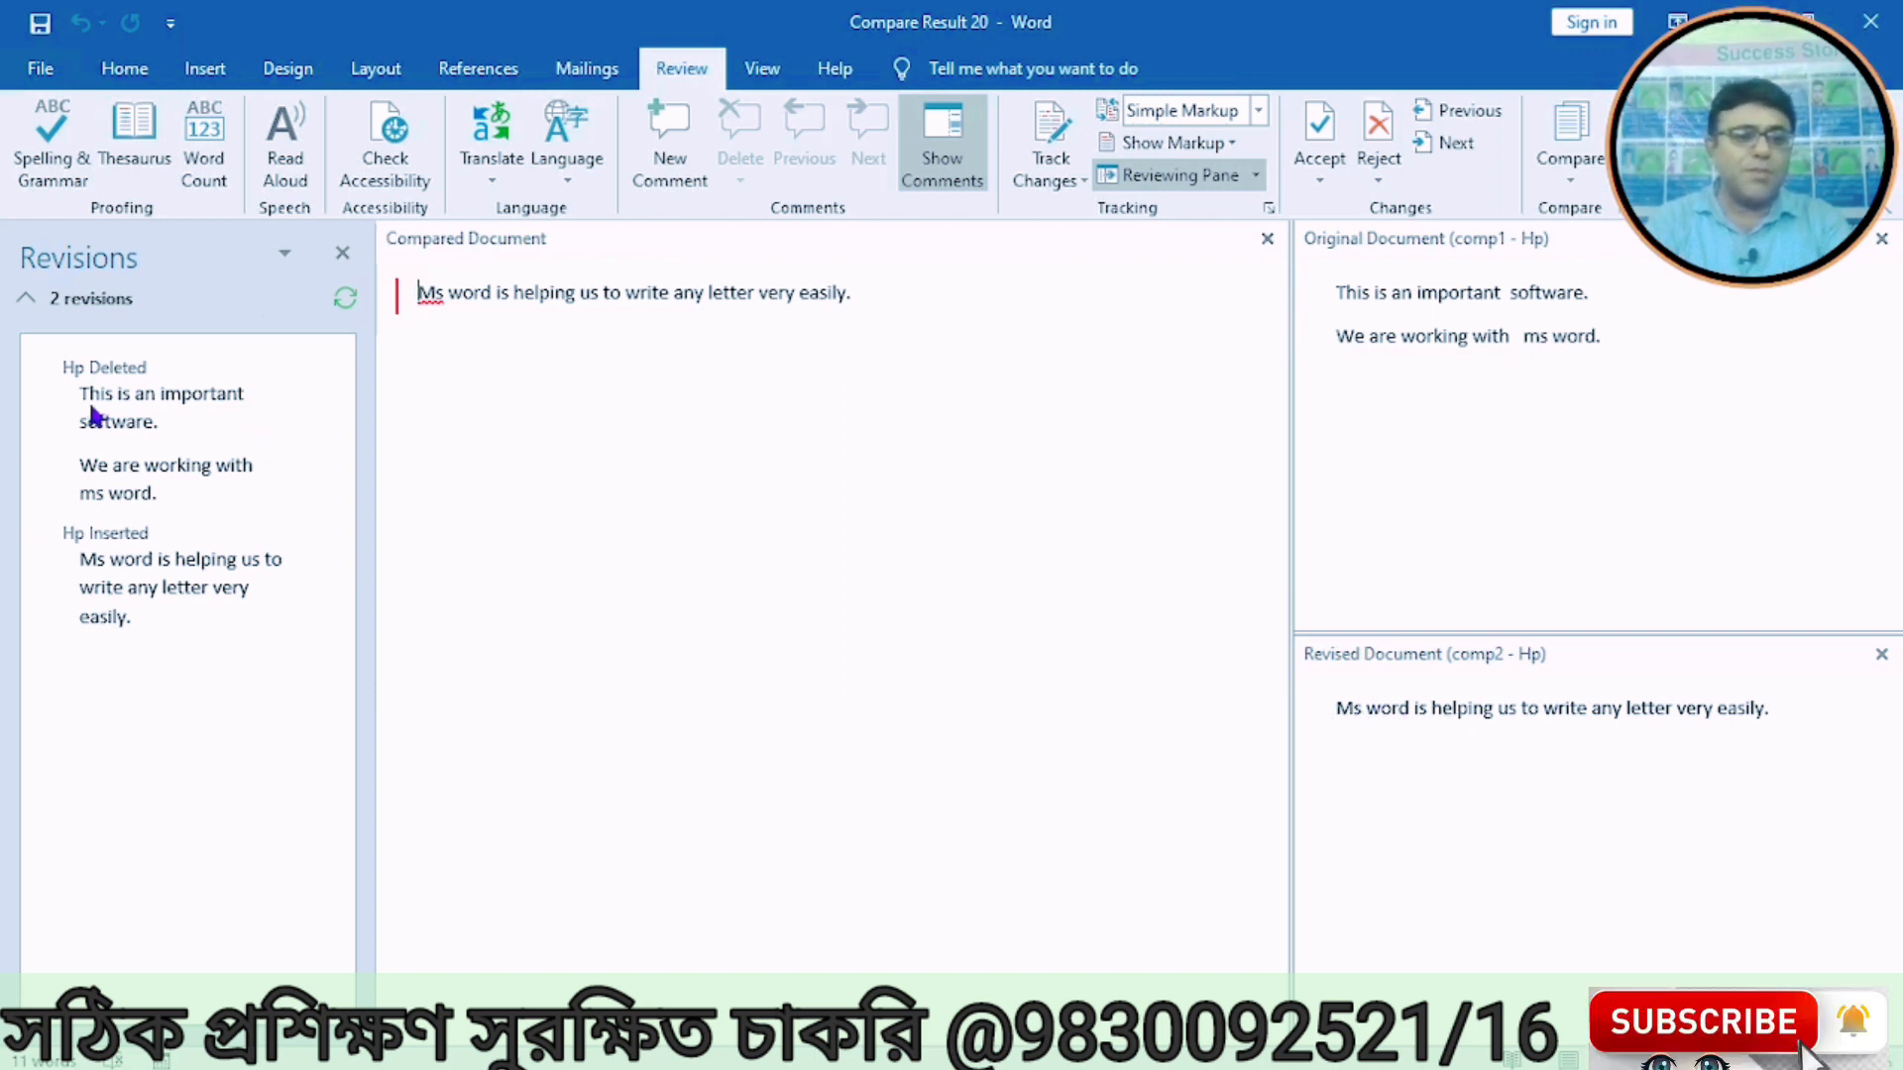
Step: Review the list of revisions and hide the original and revised source documents from the comparison result
left_click_drag(175, 503, 63, 667)
left_click(77, 765)
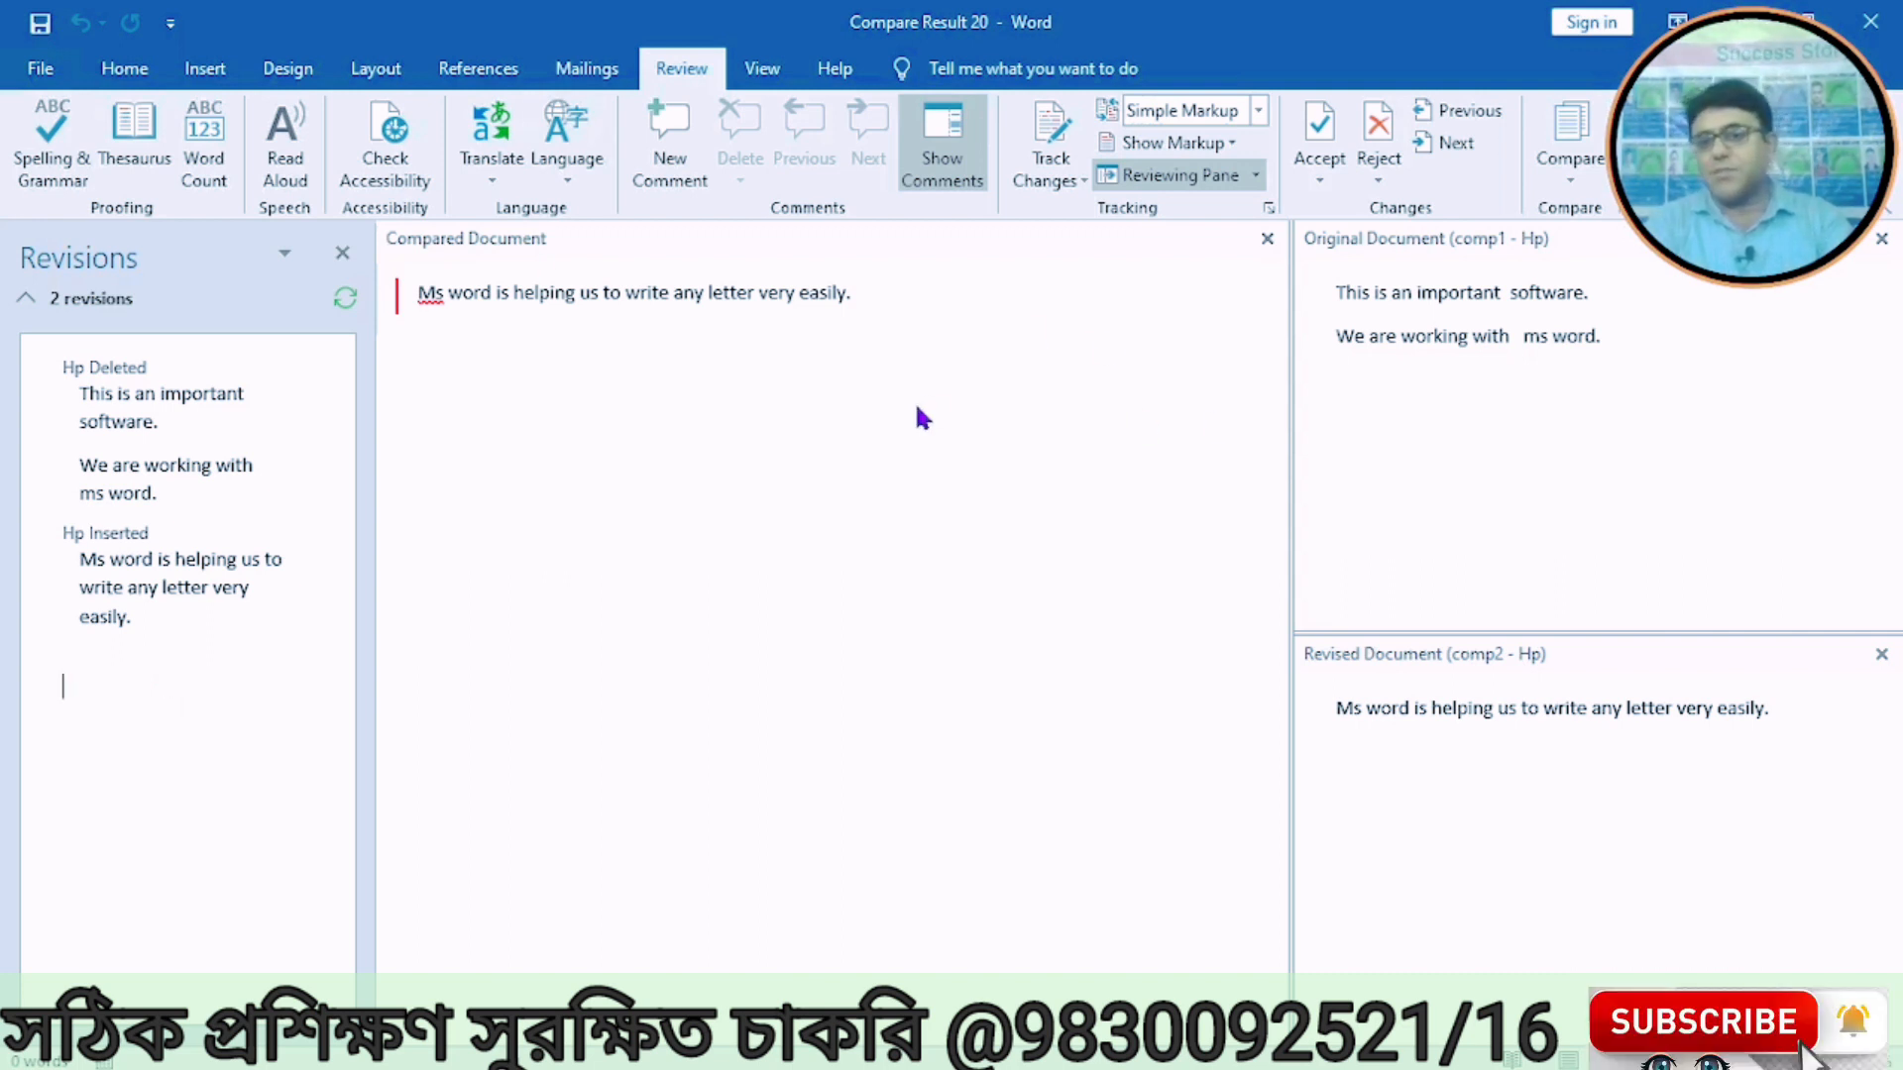
left_click(1267, 239)
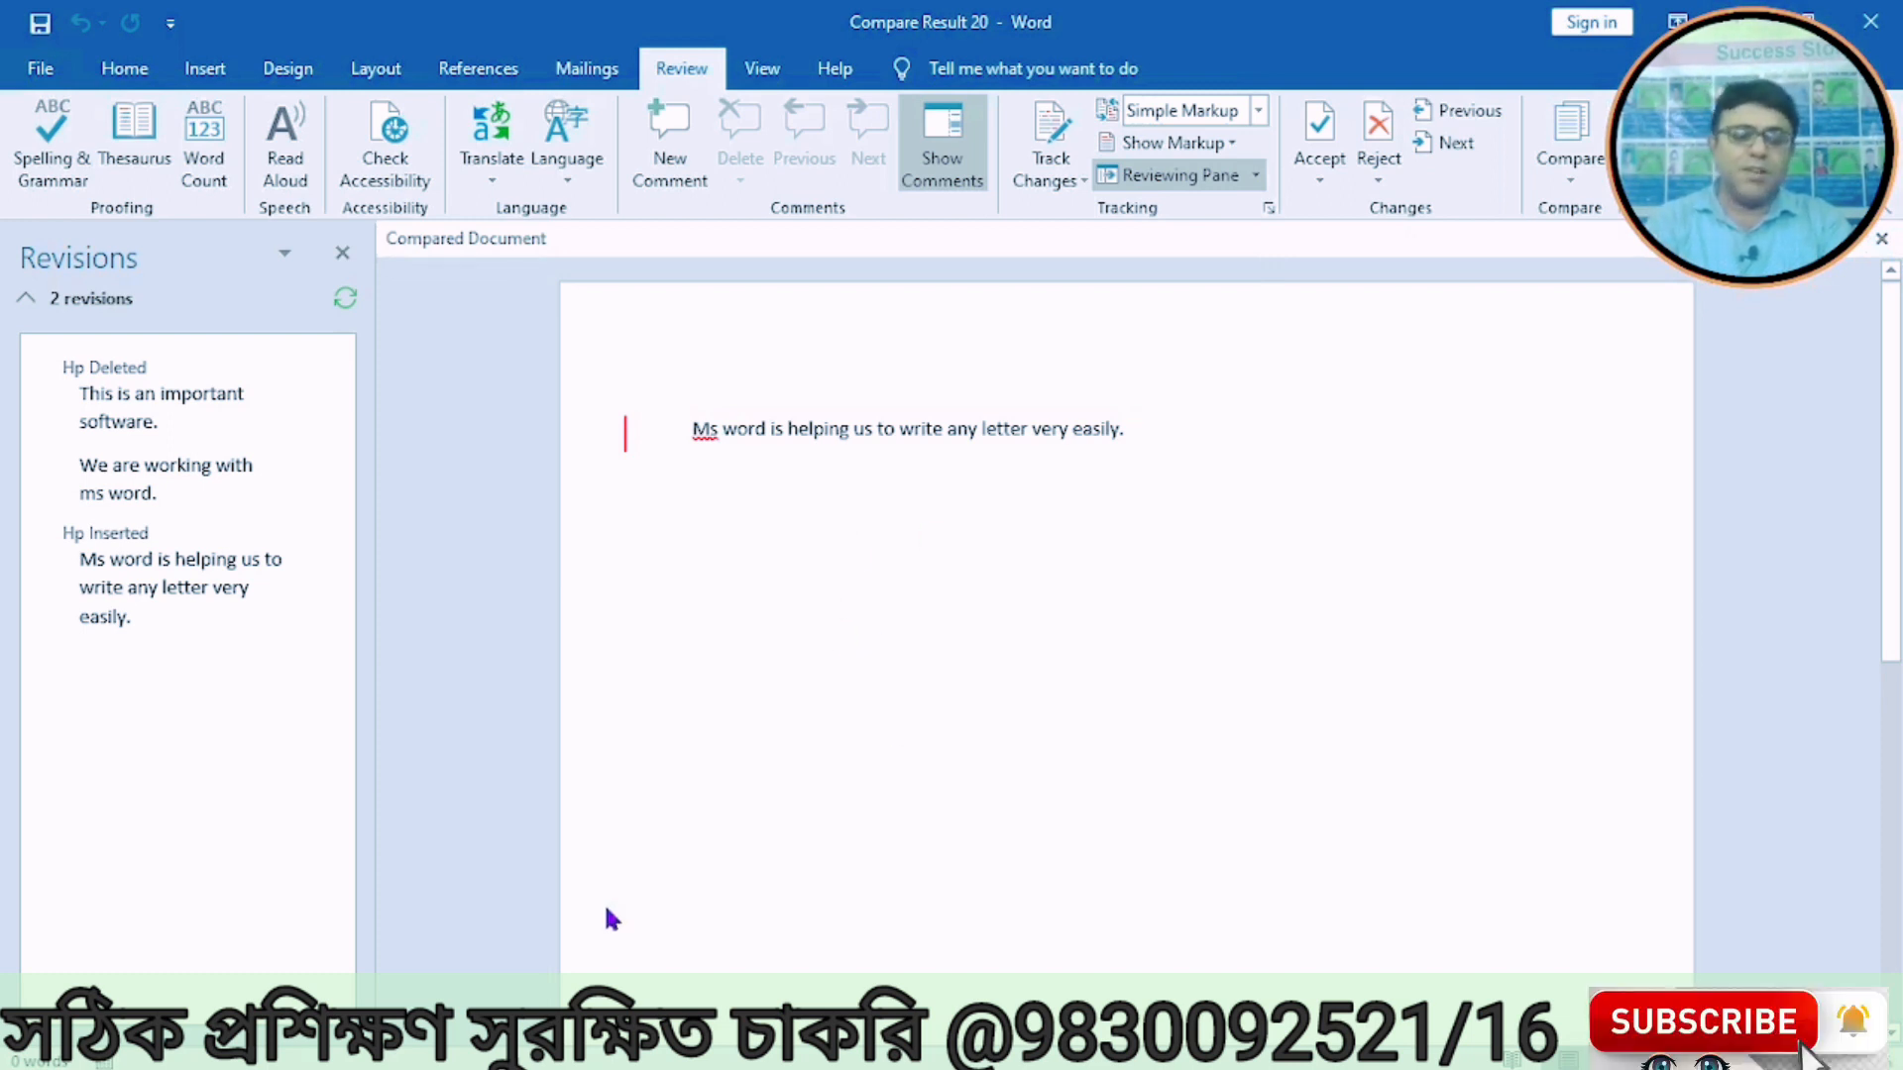
Step: Switch to the ms office syllabus document to check the topics listed under Class 6
mouse_move(596, 1066)
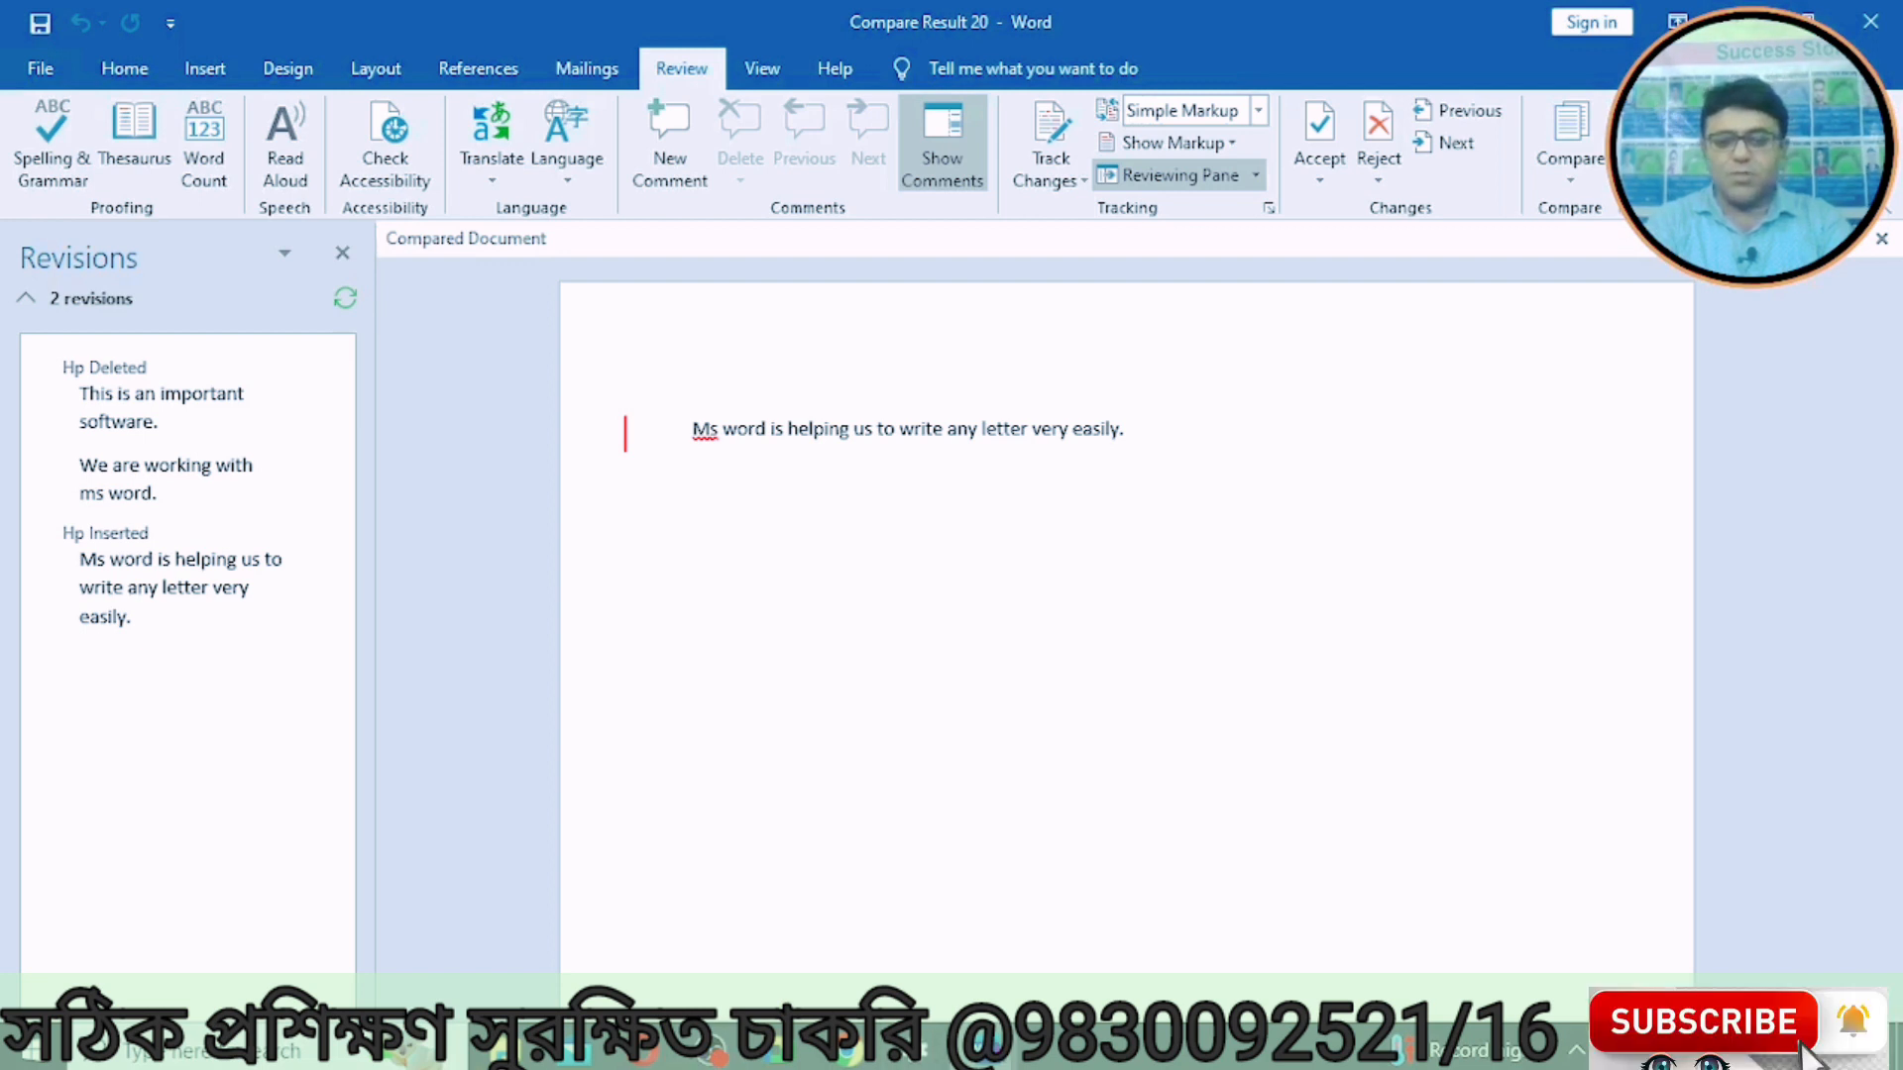
mouse_move(942, 1051)
mouse_move(444, 871)
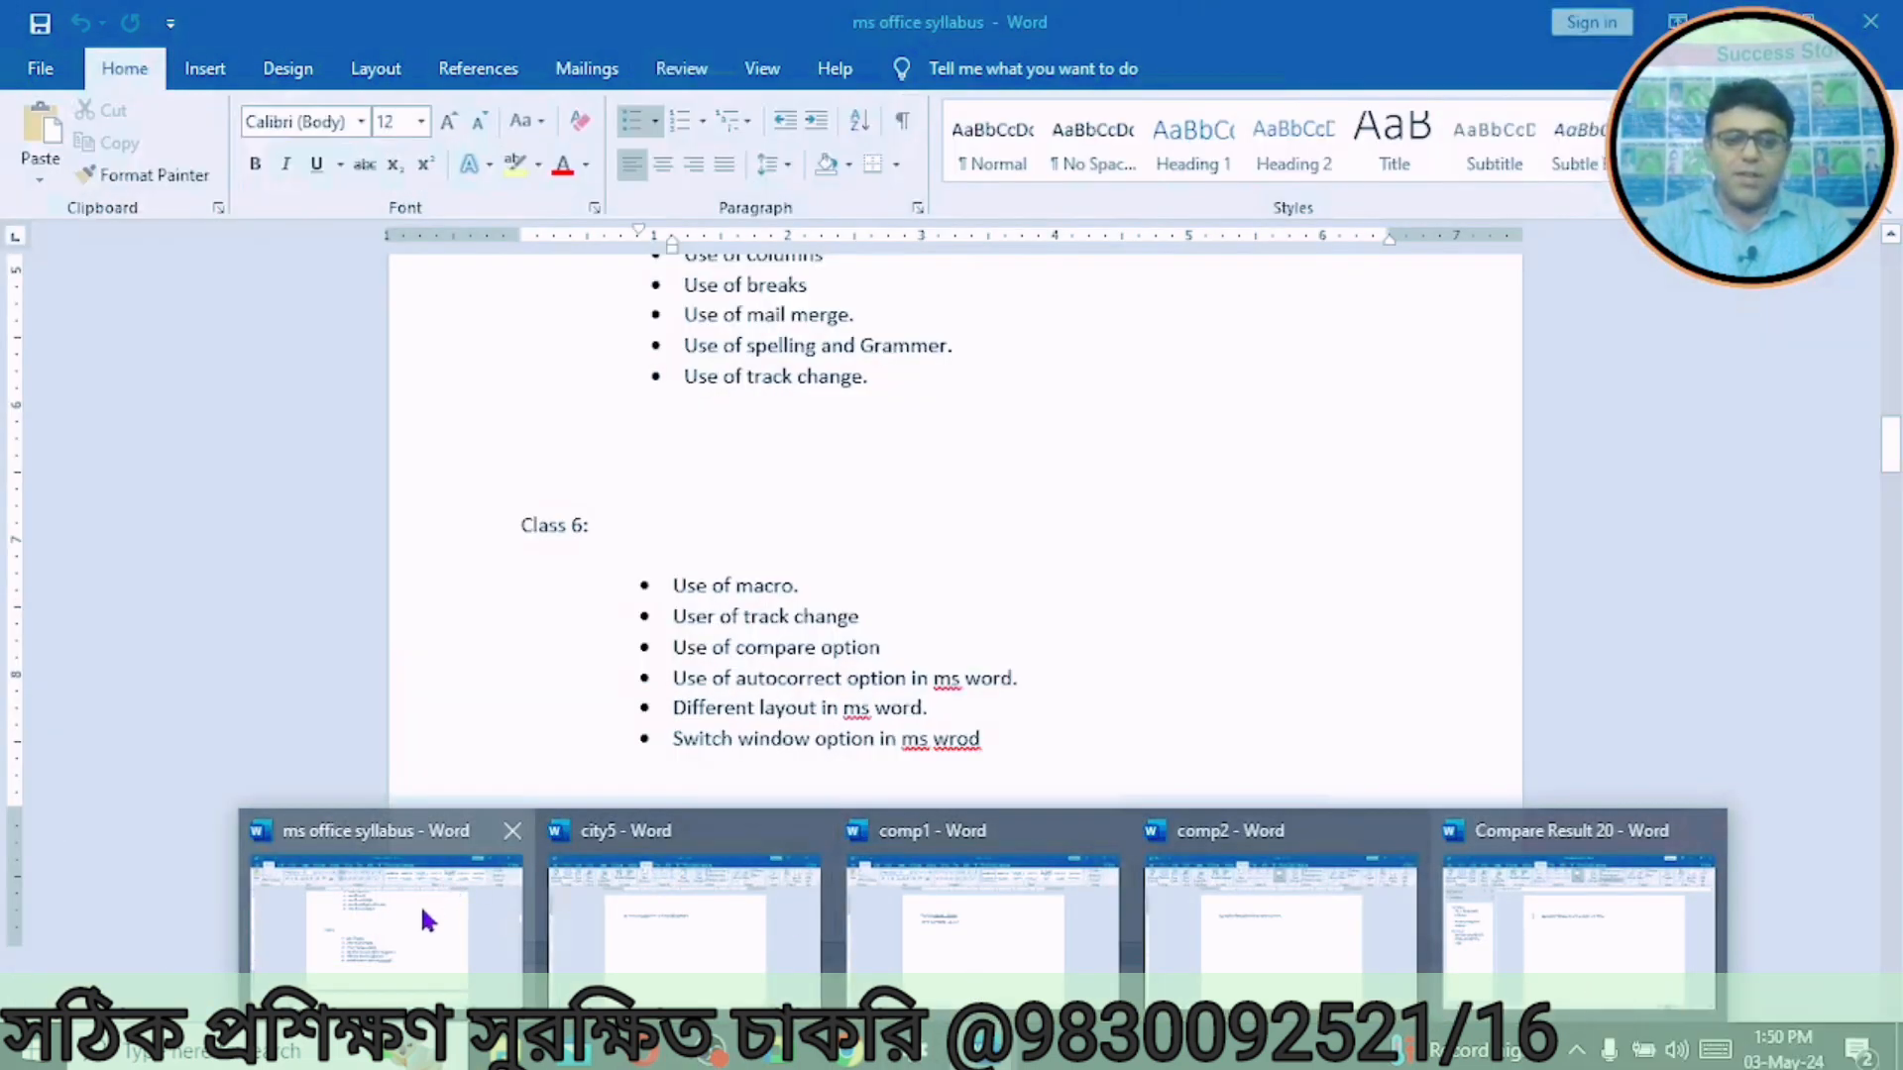
left_click(420, 904)
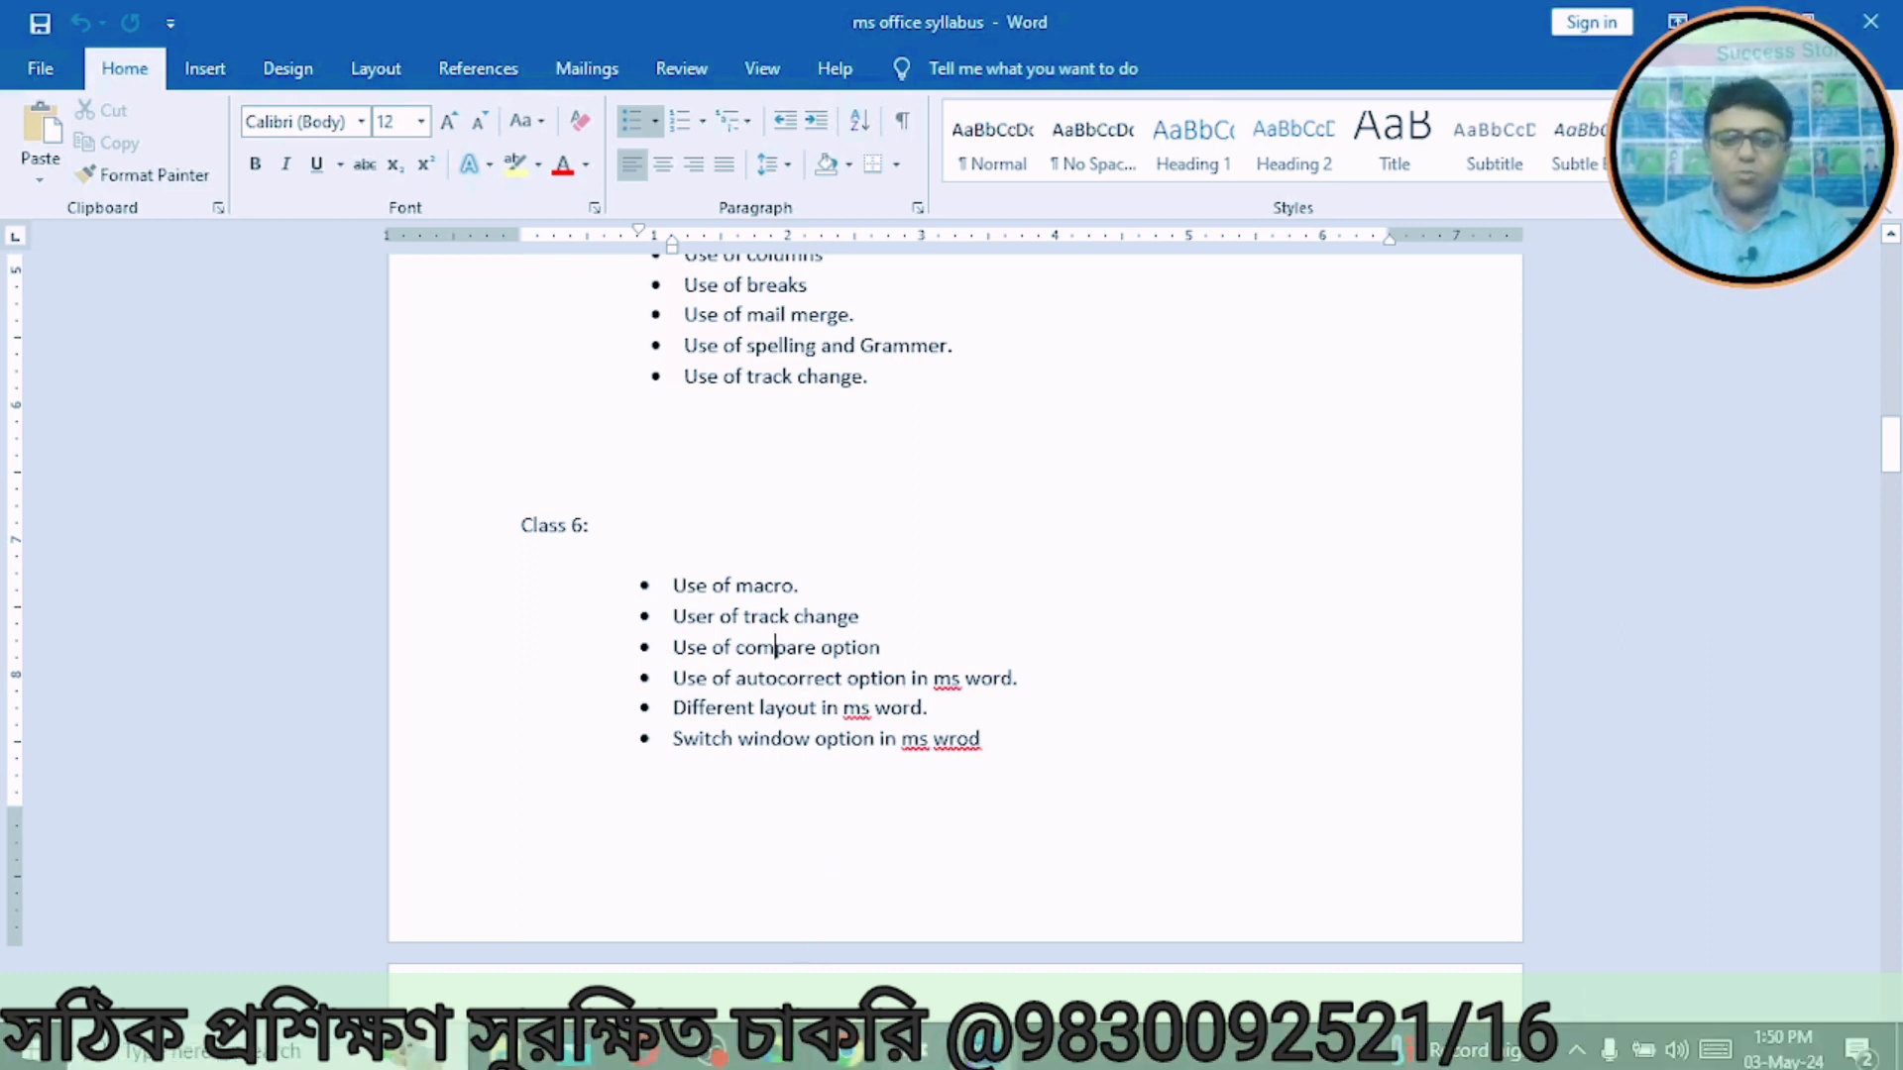
Step: Switch back to the document holding the comparison result
mouse_move(982, 1051)
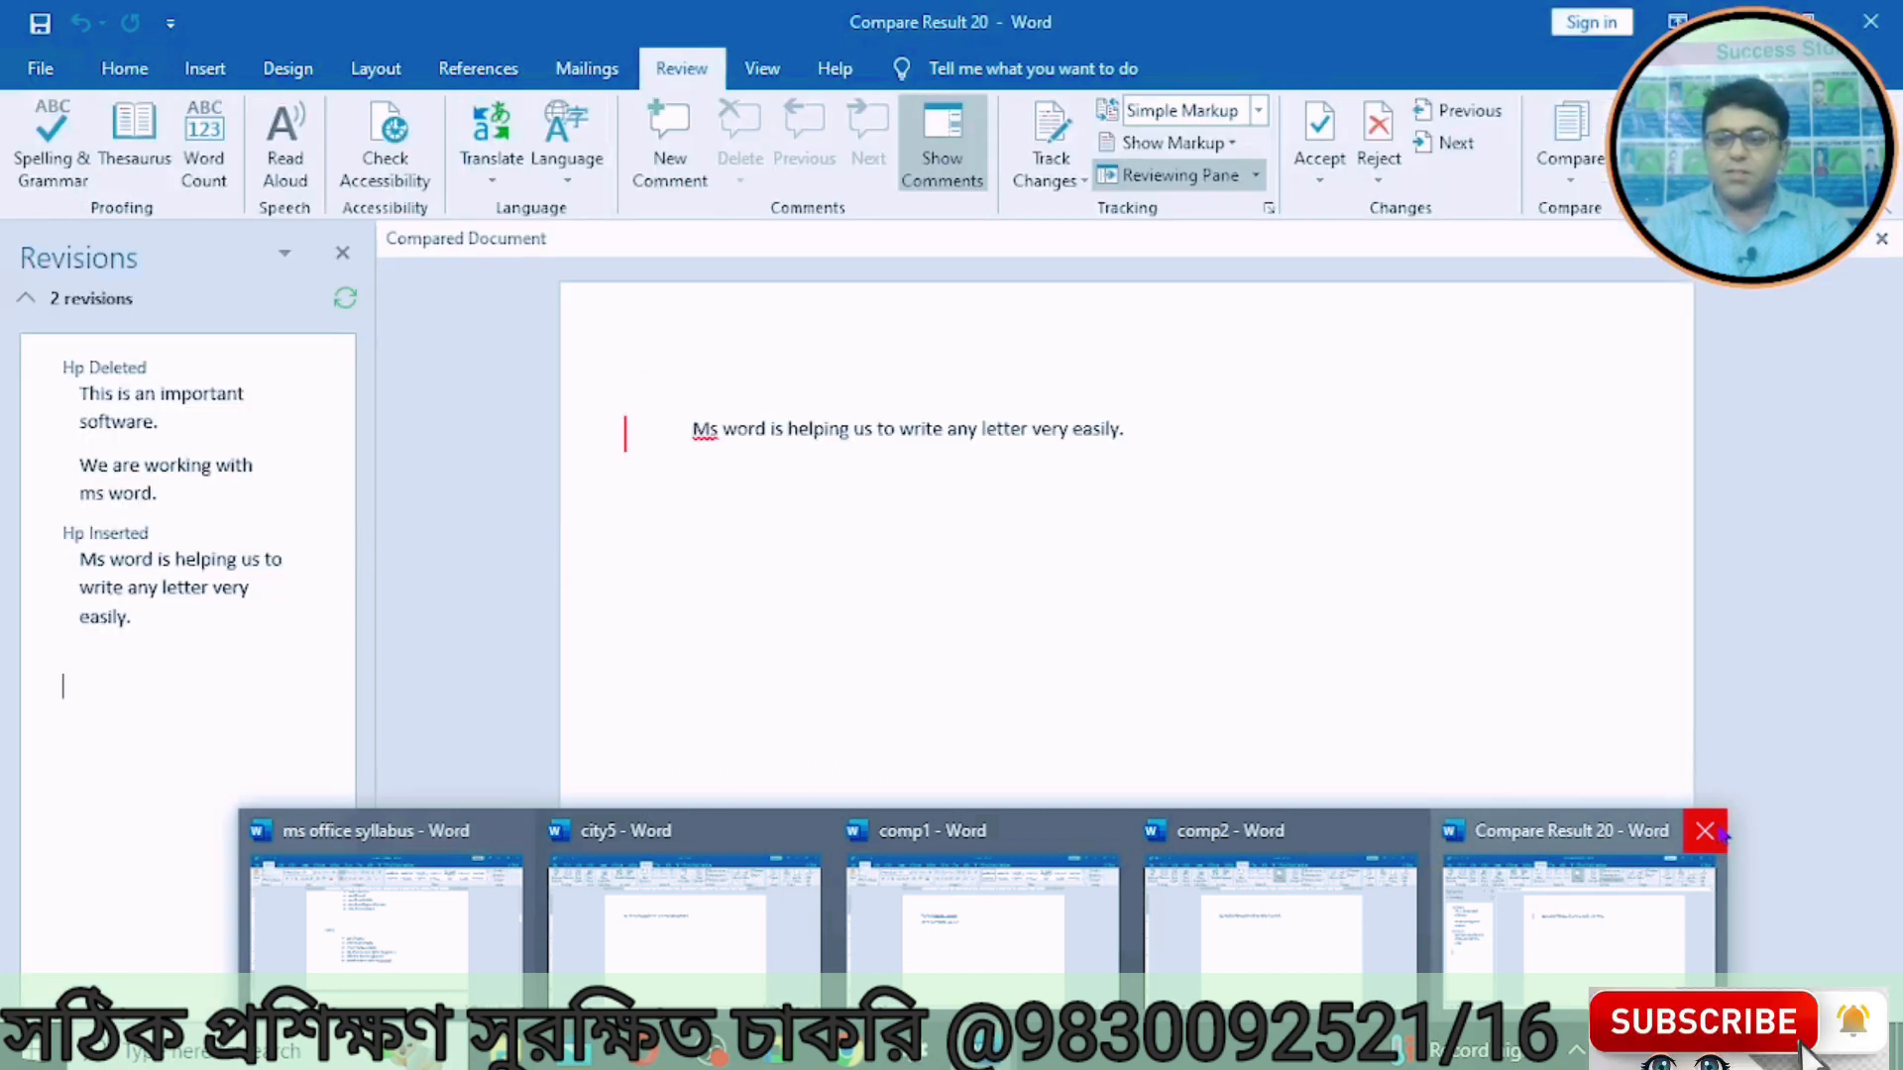
right_click(1716, 829)
left_click(1521, 705)
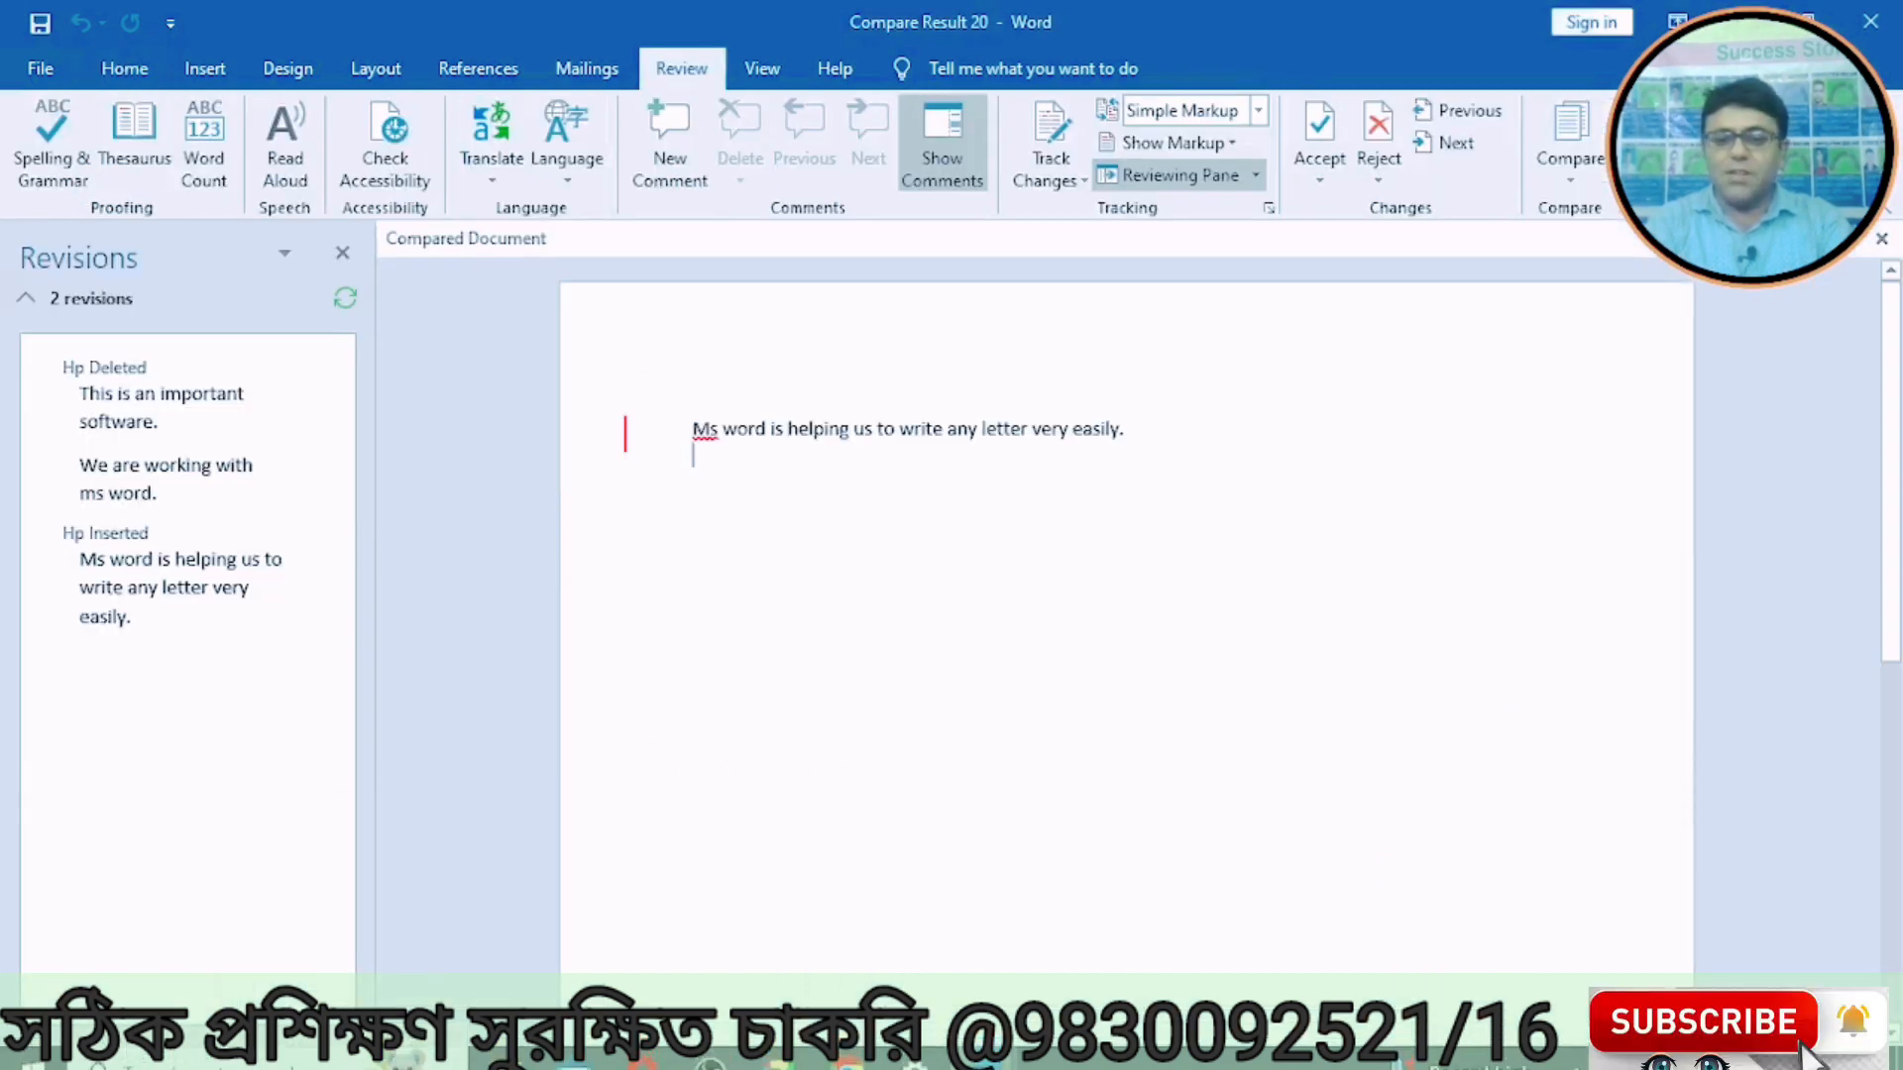
right_click(1520, 703)
left_click(1003, 1053)
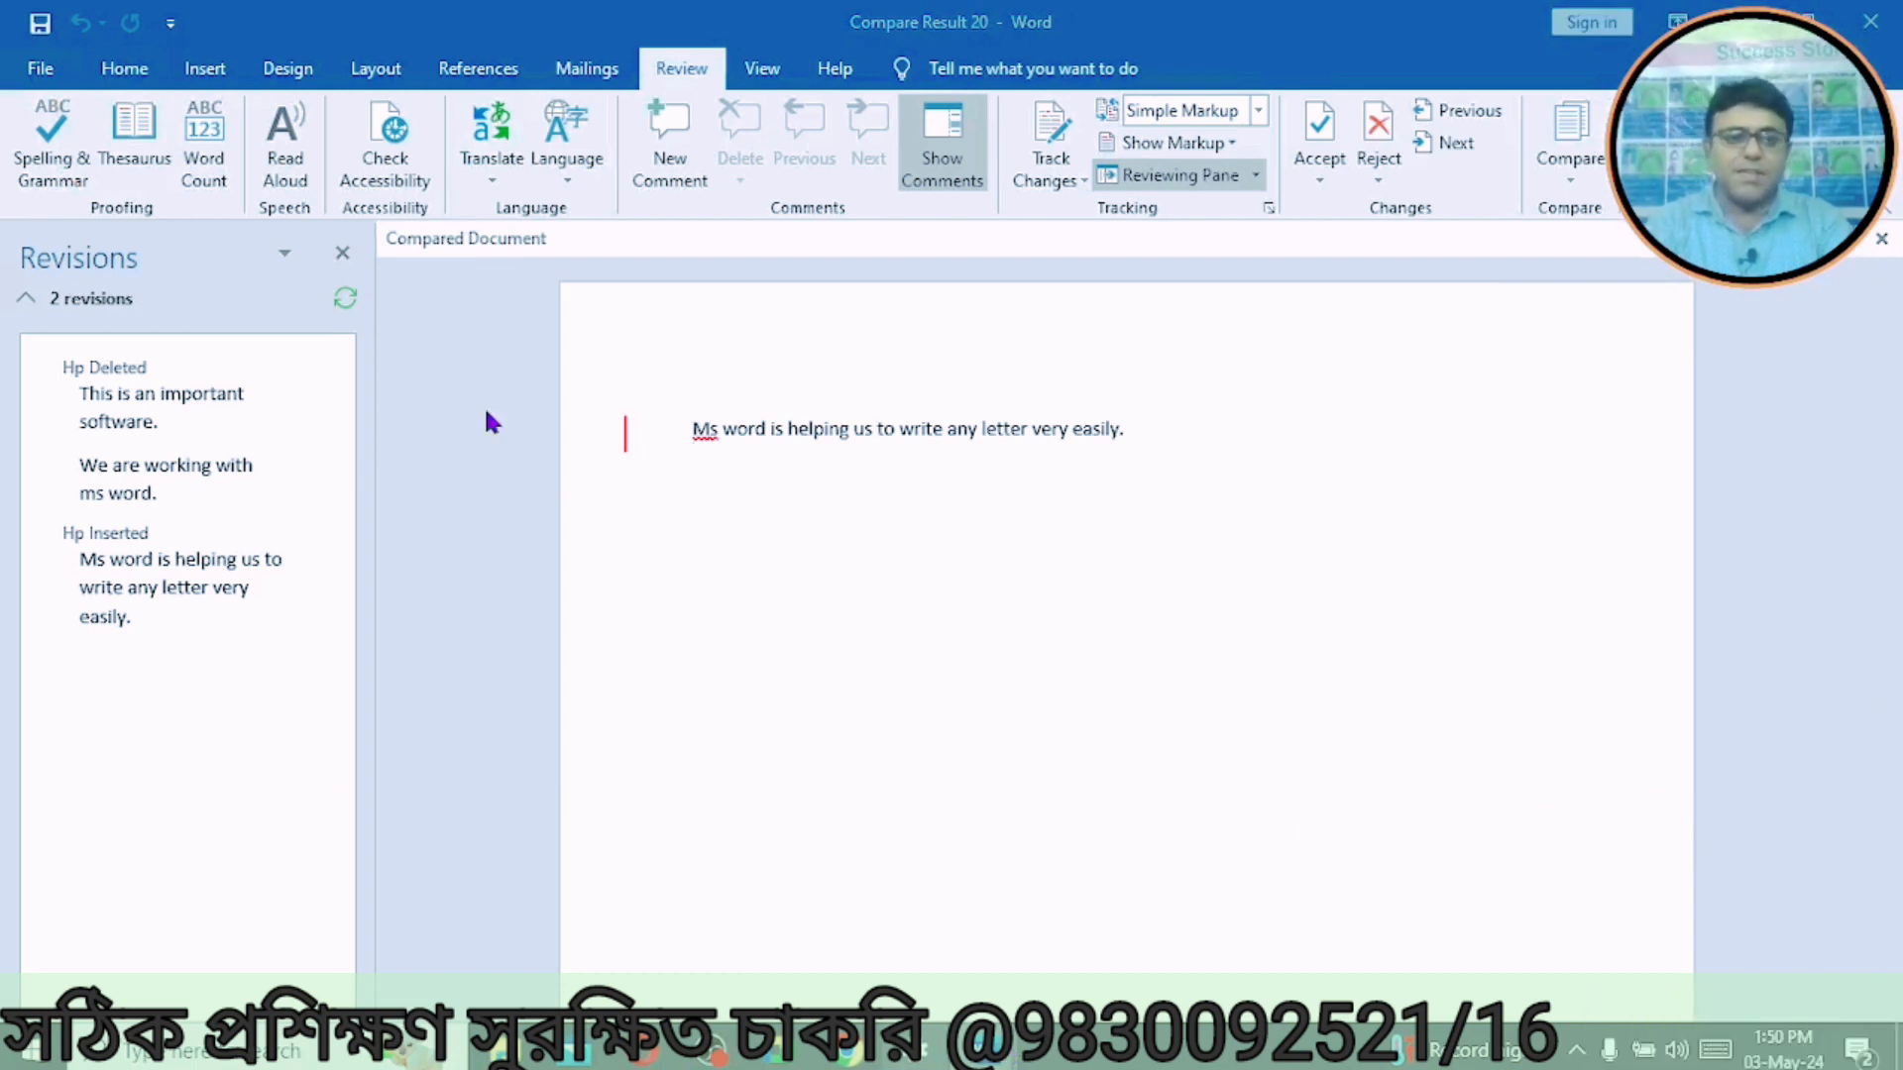
left_click(347, 260)
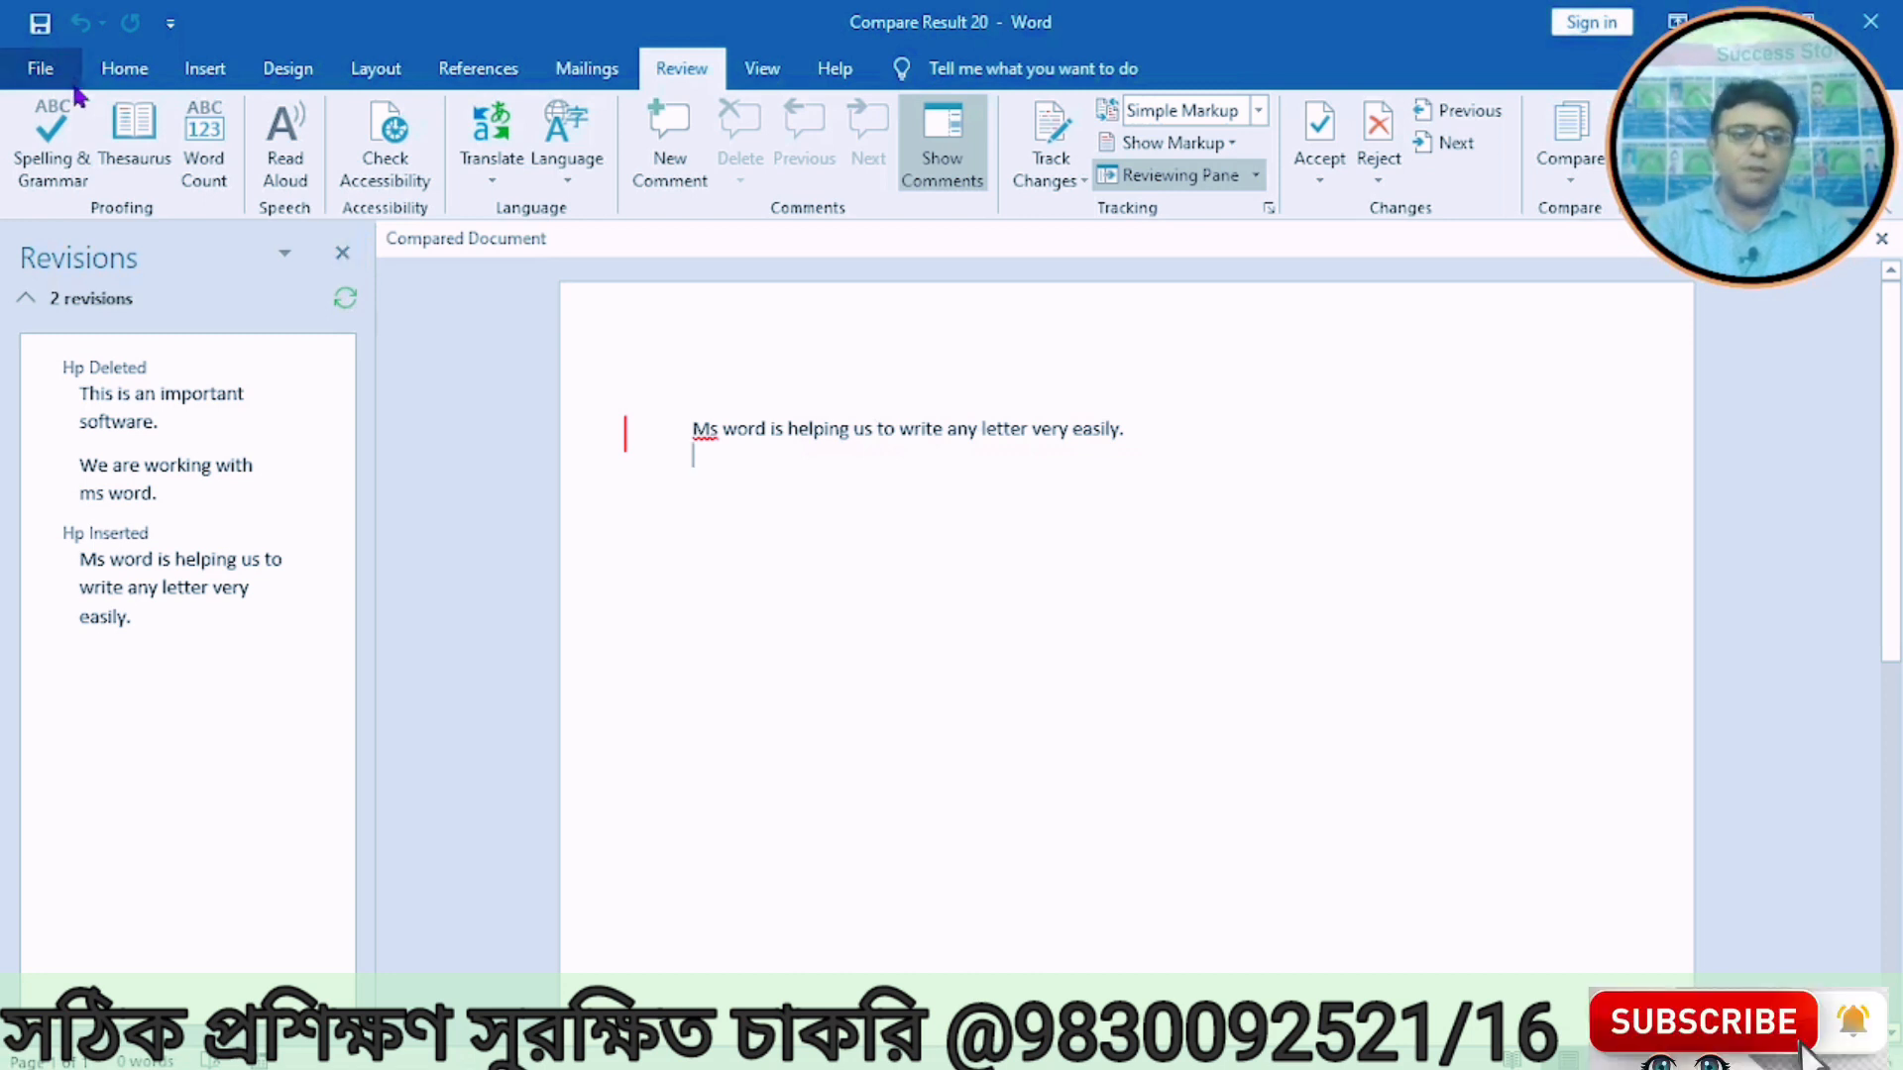
right_click(45, 74)
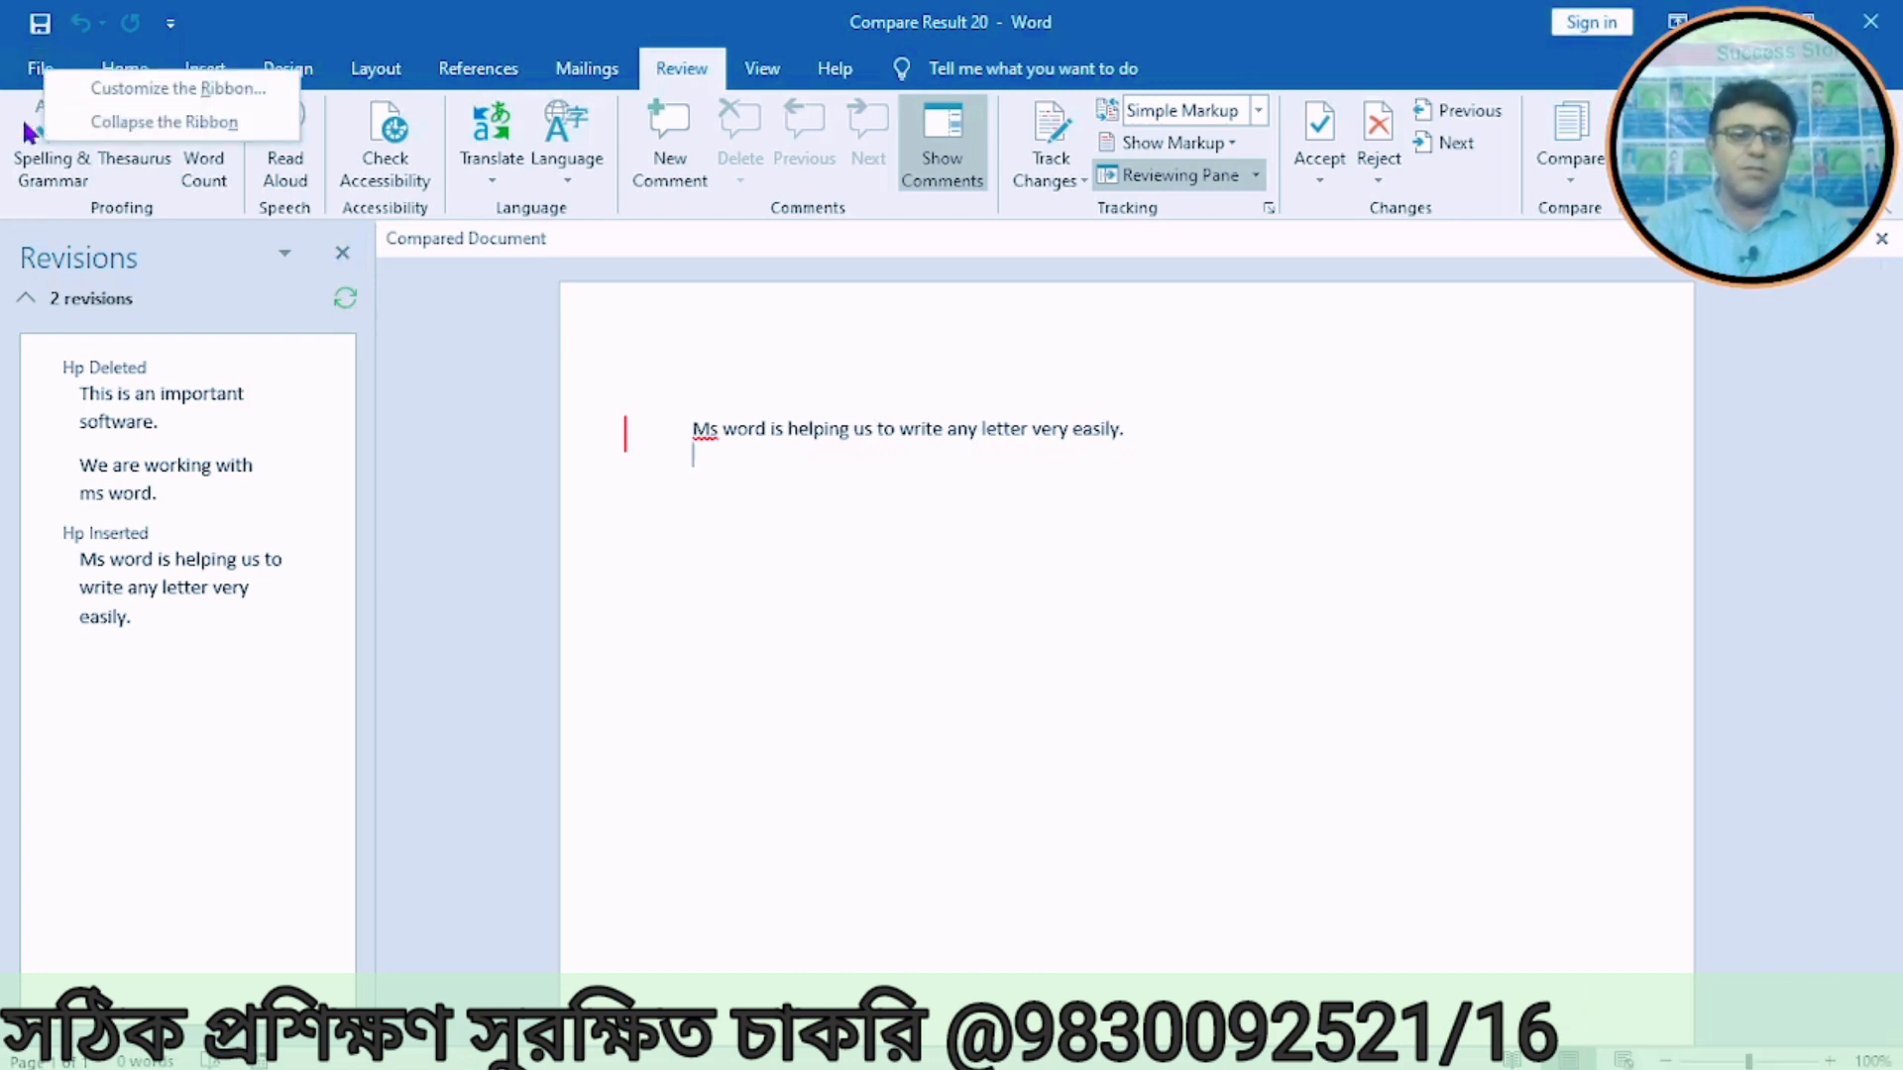
left_click(27, 157)
left_click(30, 149)
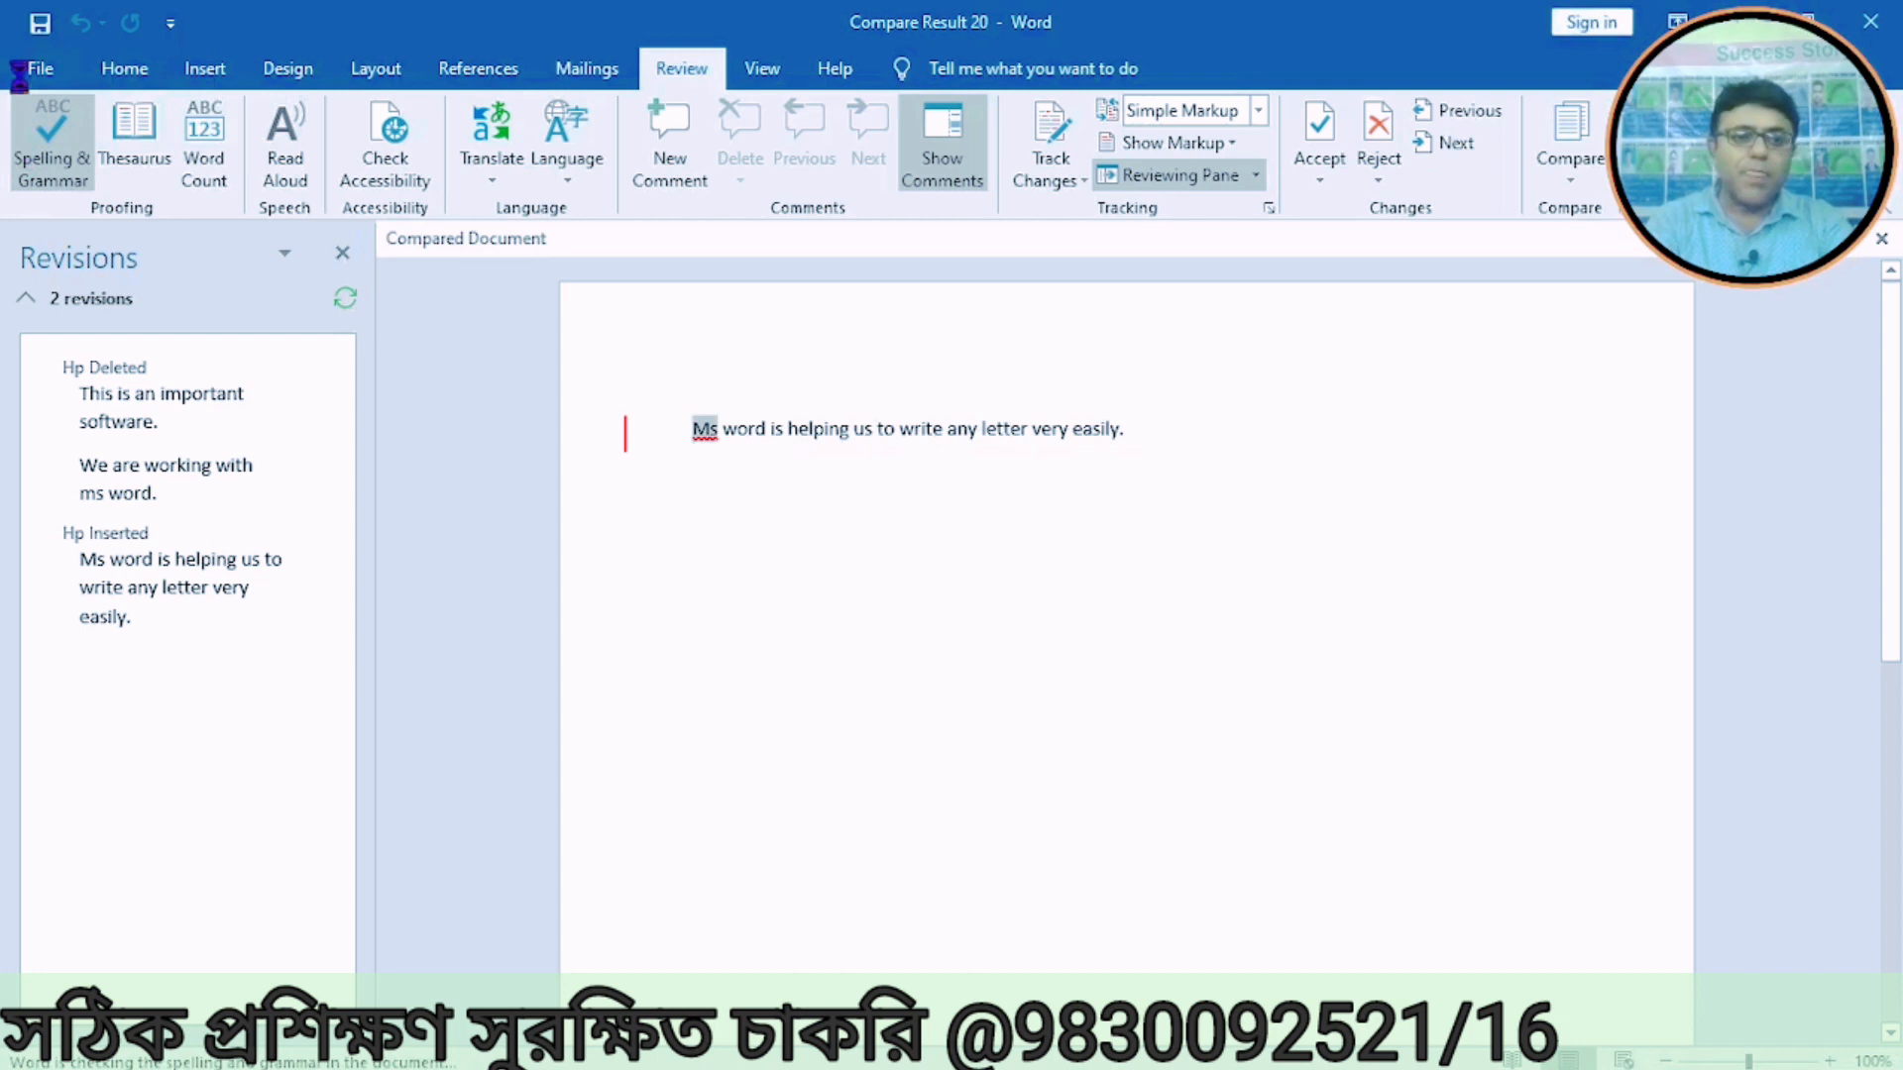
Step: Create a new blank document for trying out AutoCorrect
left_click(40, 69)
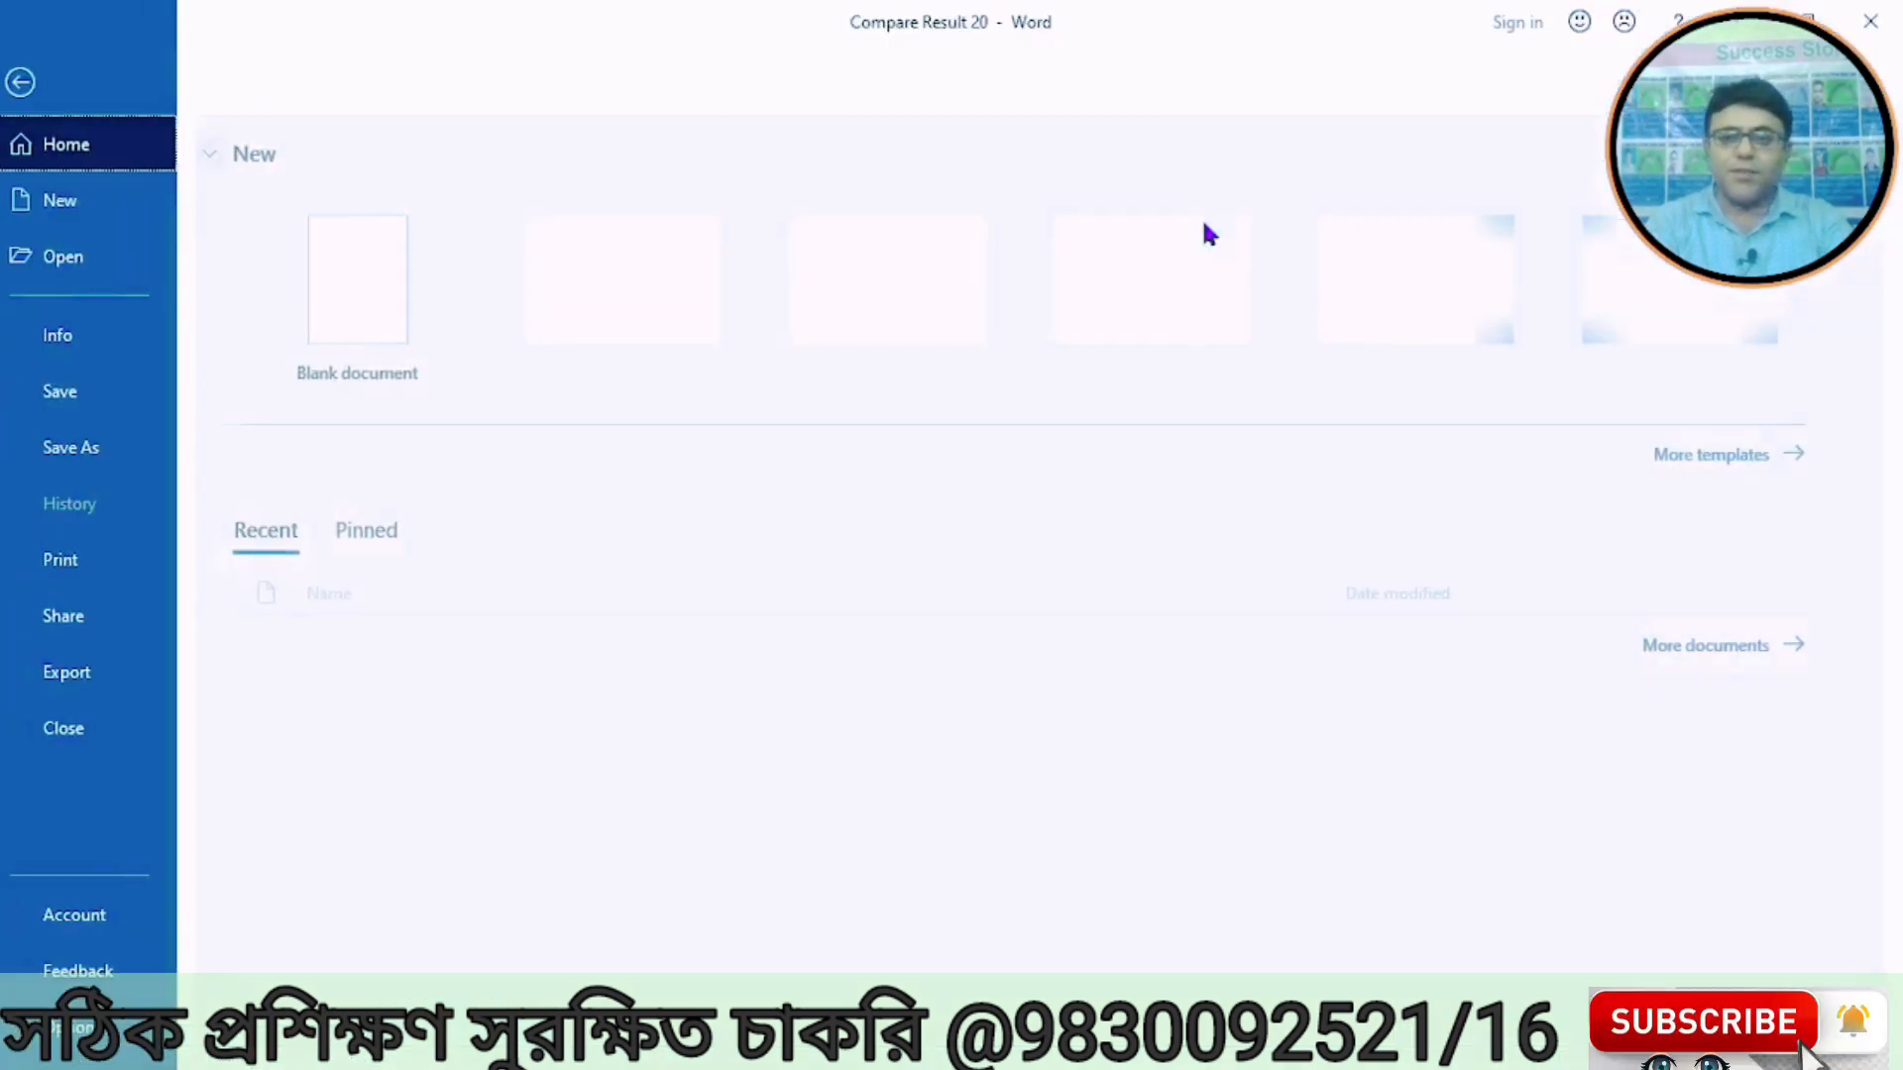
key("Escape")
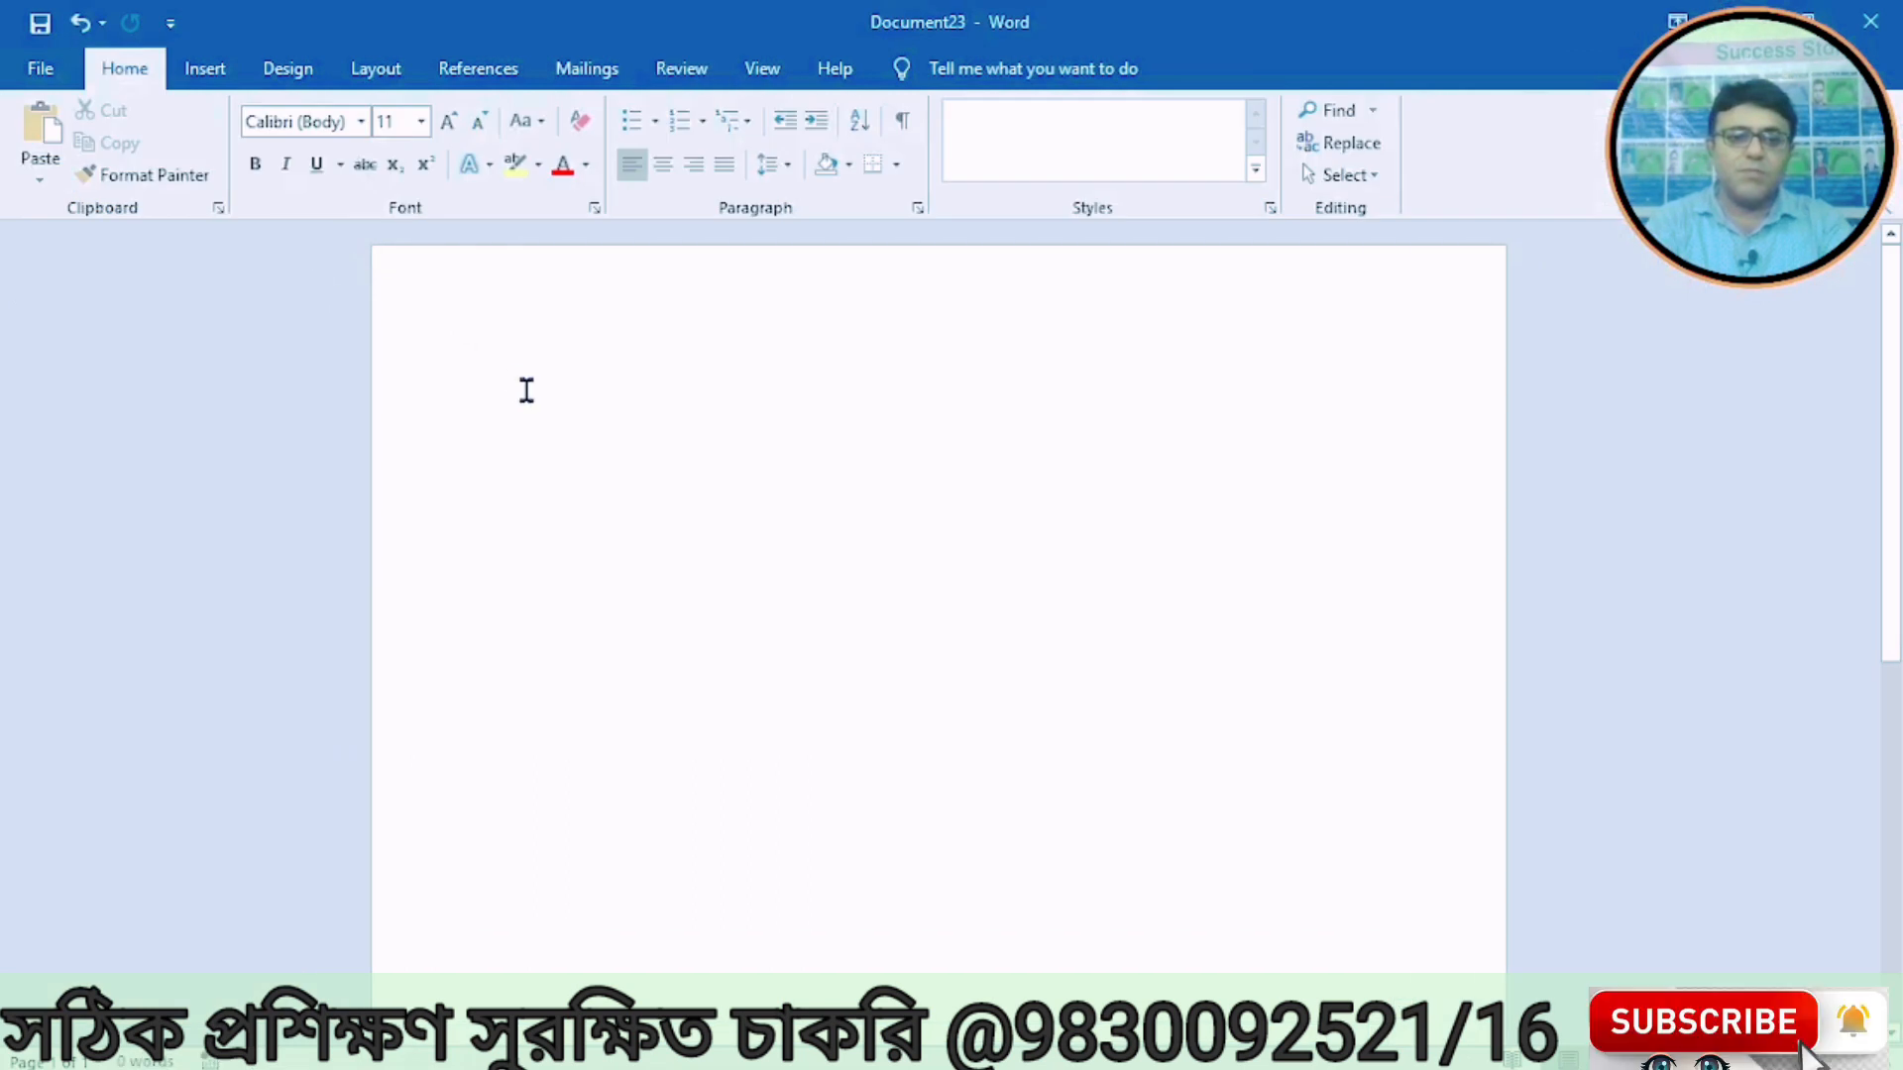
type("a")
key("Return")
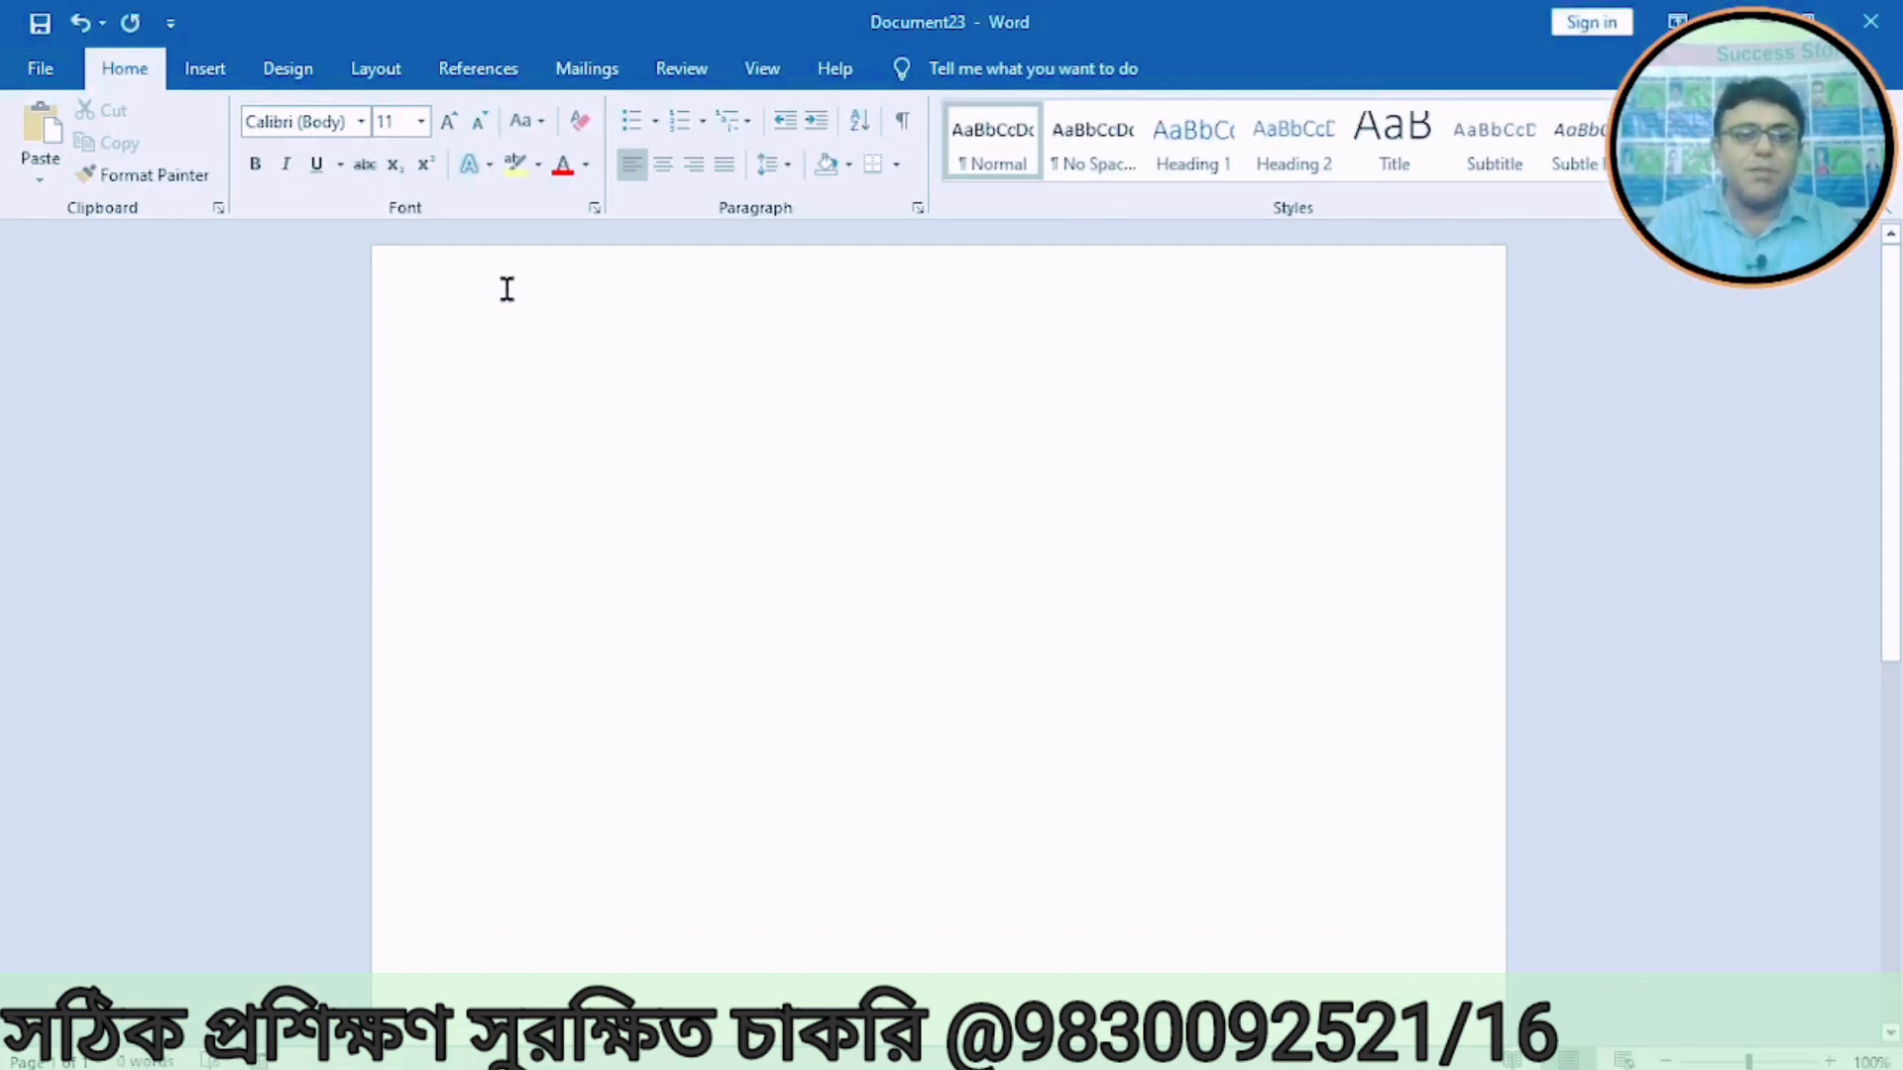
Step: Add an AutoCorrect entry in the proofing options that replaces "a" with "acknowledgement"
left_click(45, 71)
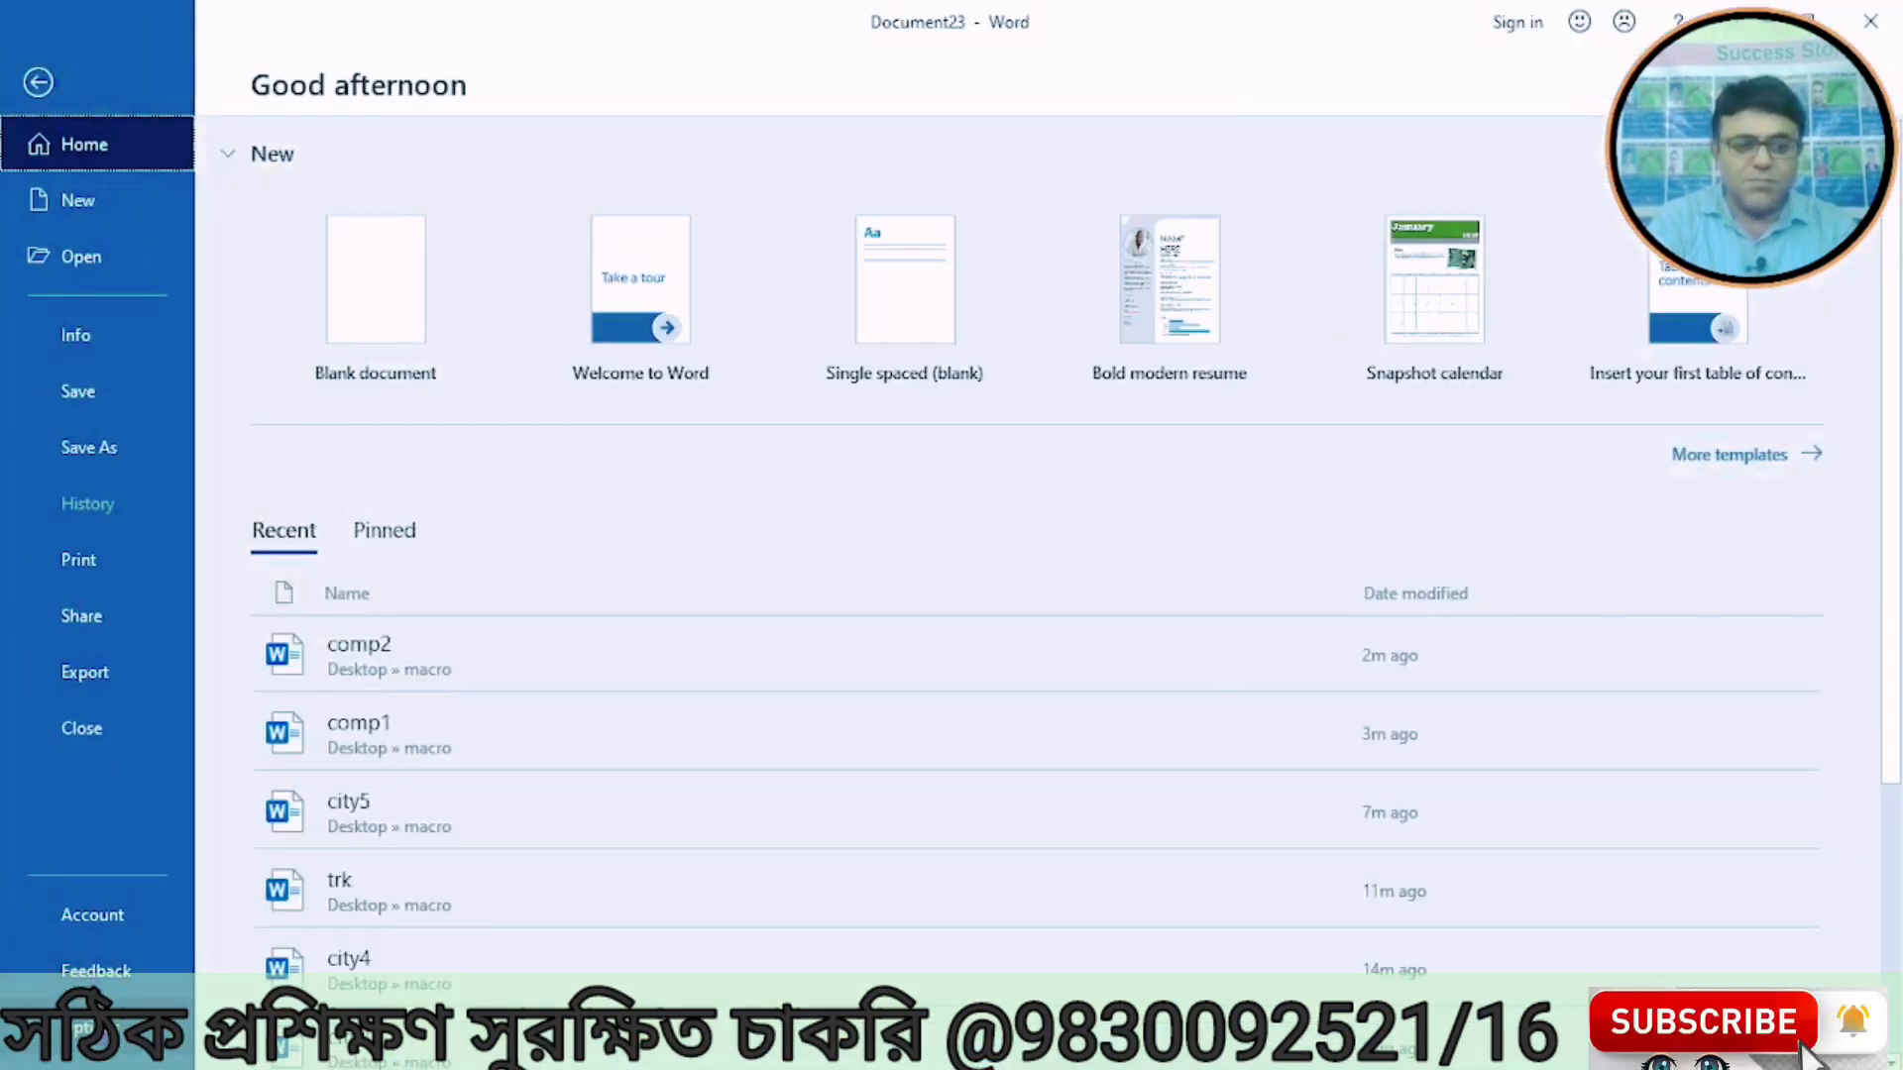
left_click(85, 1027)
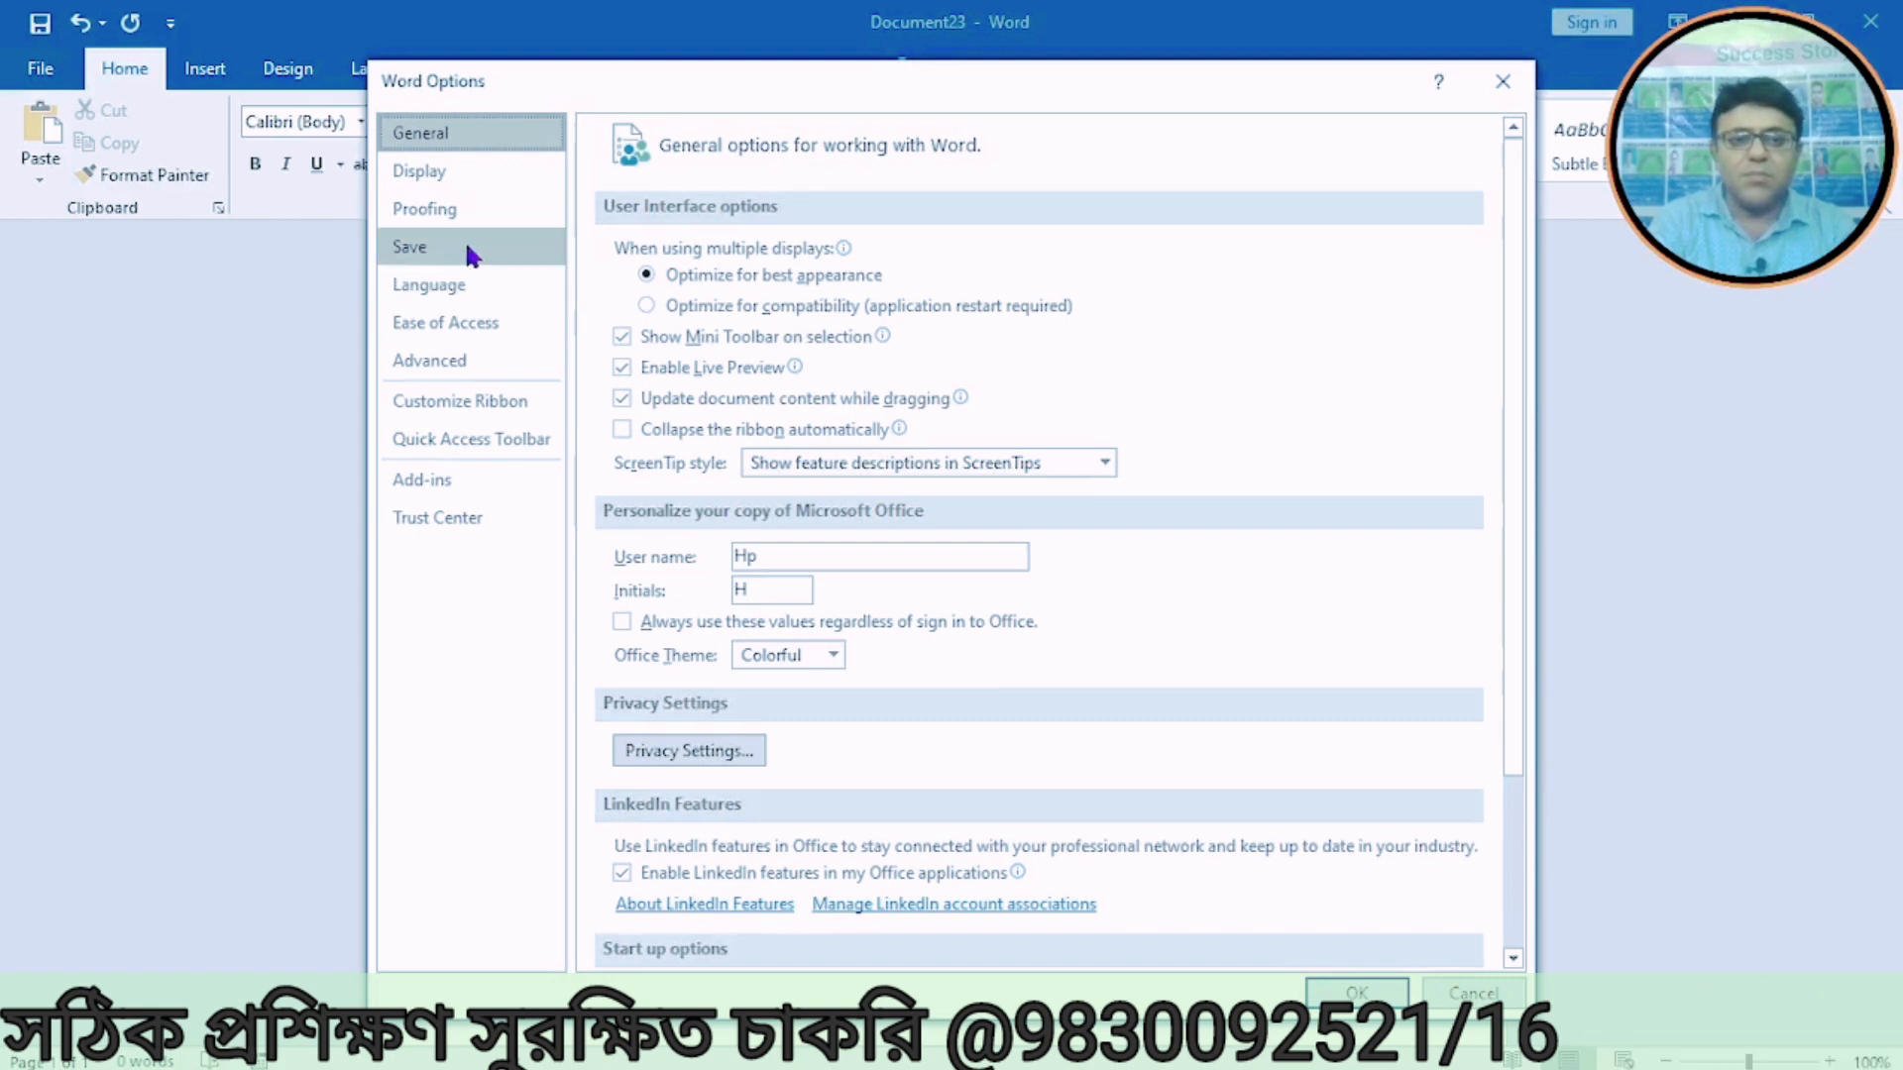
left_click(458, 210)
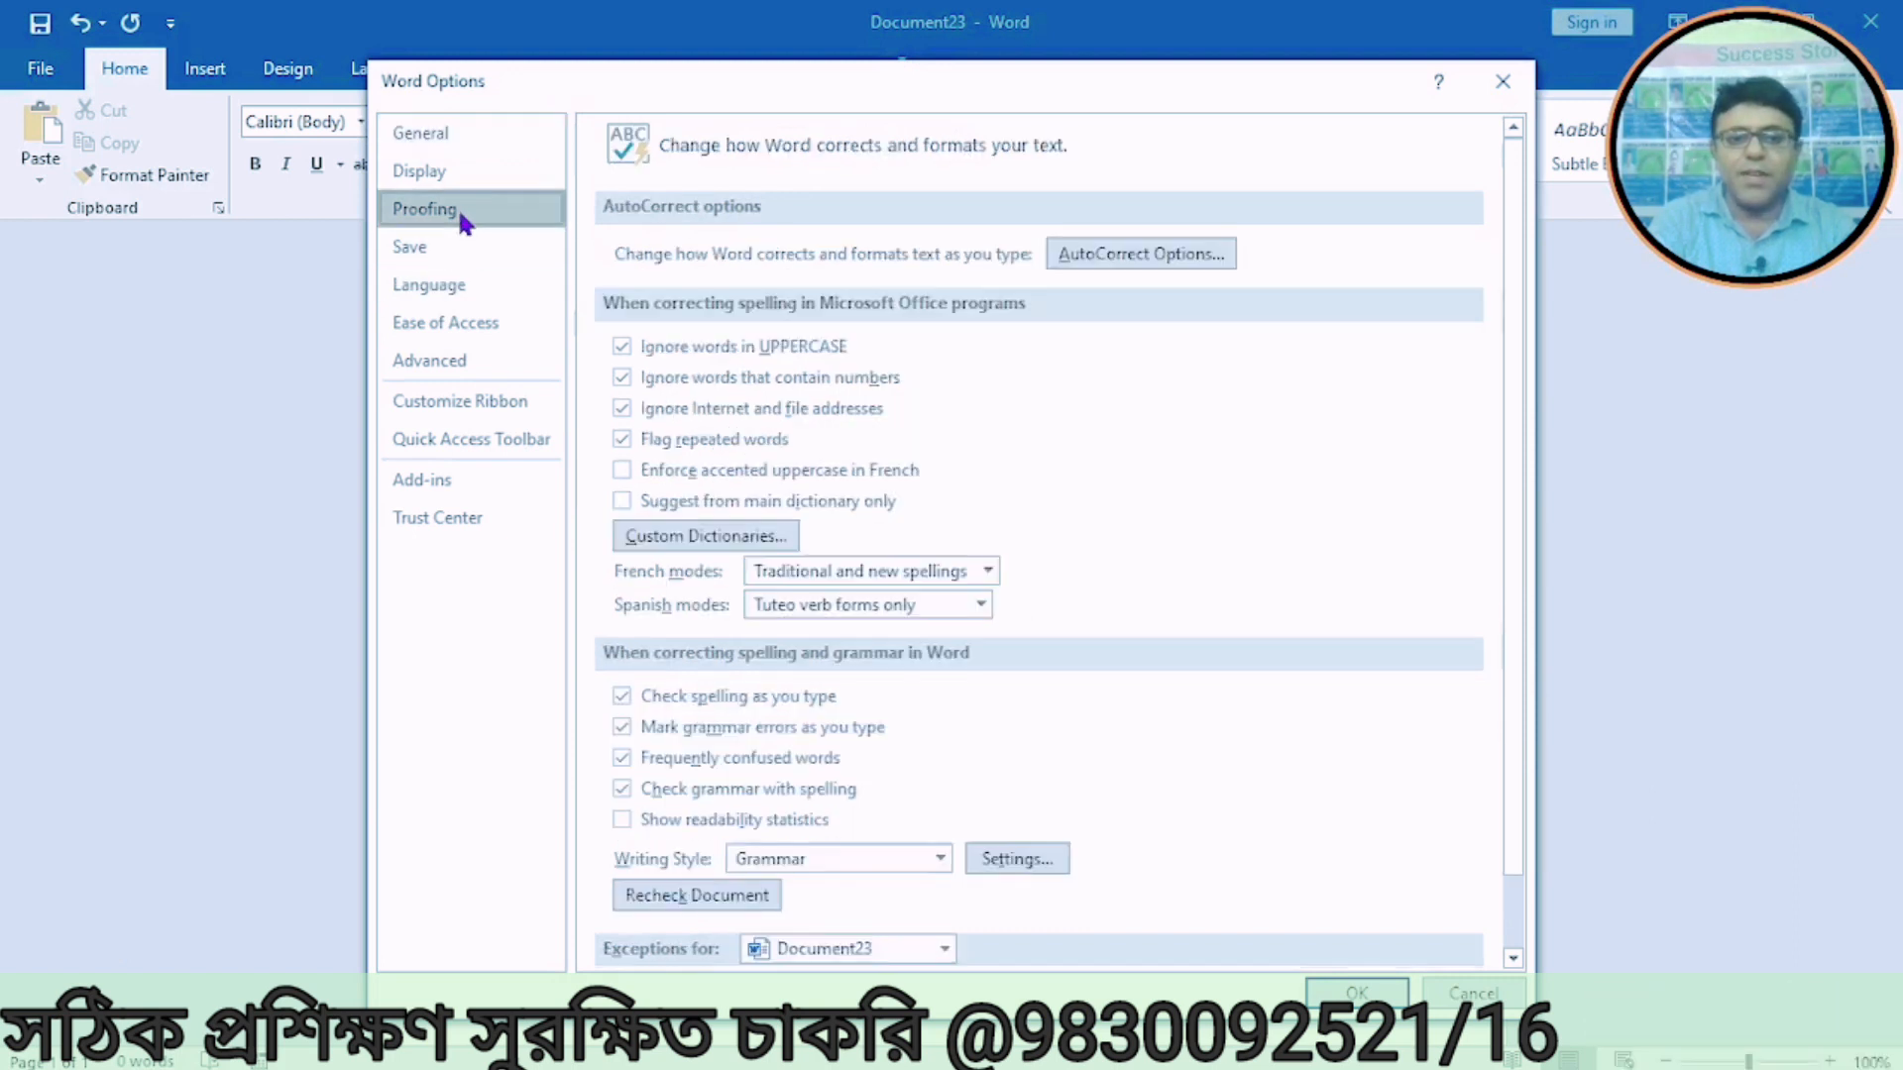
left_click(1096, 254)
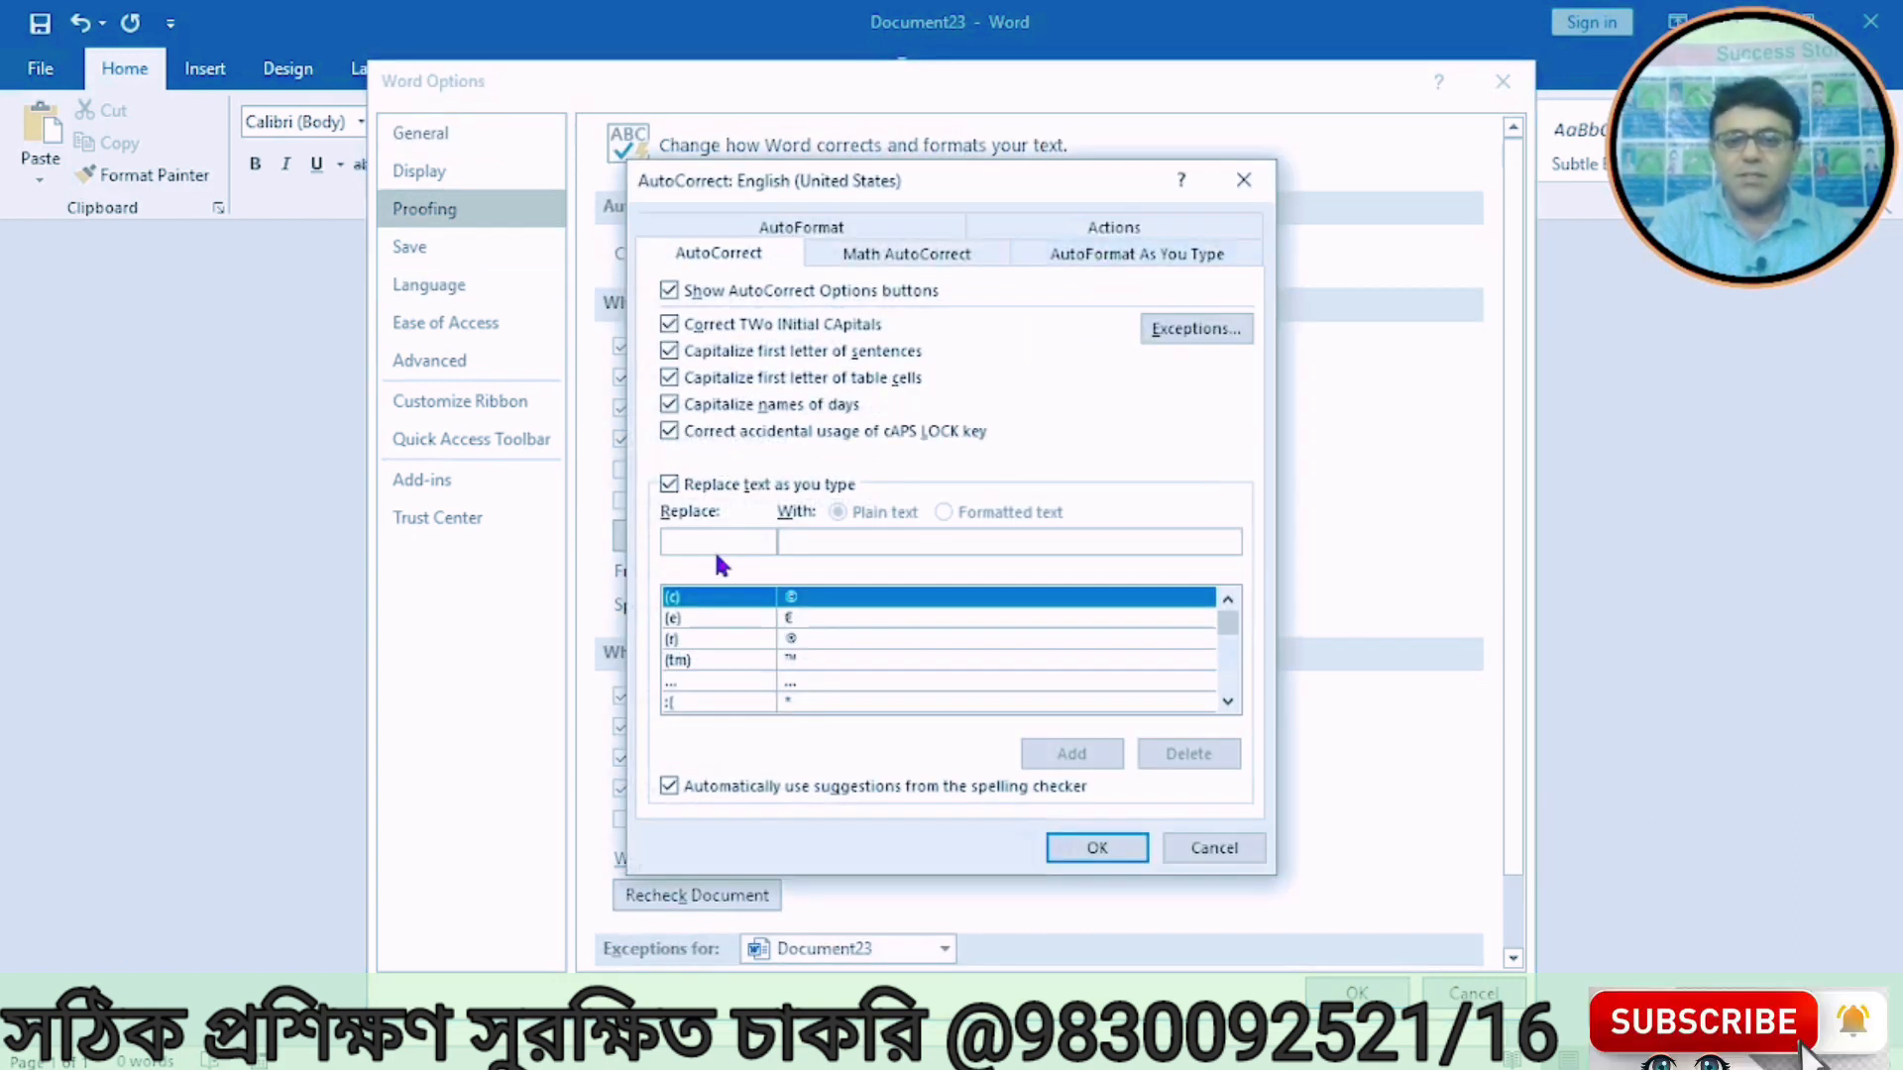
type("a")
left_click(805, 547)
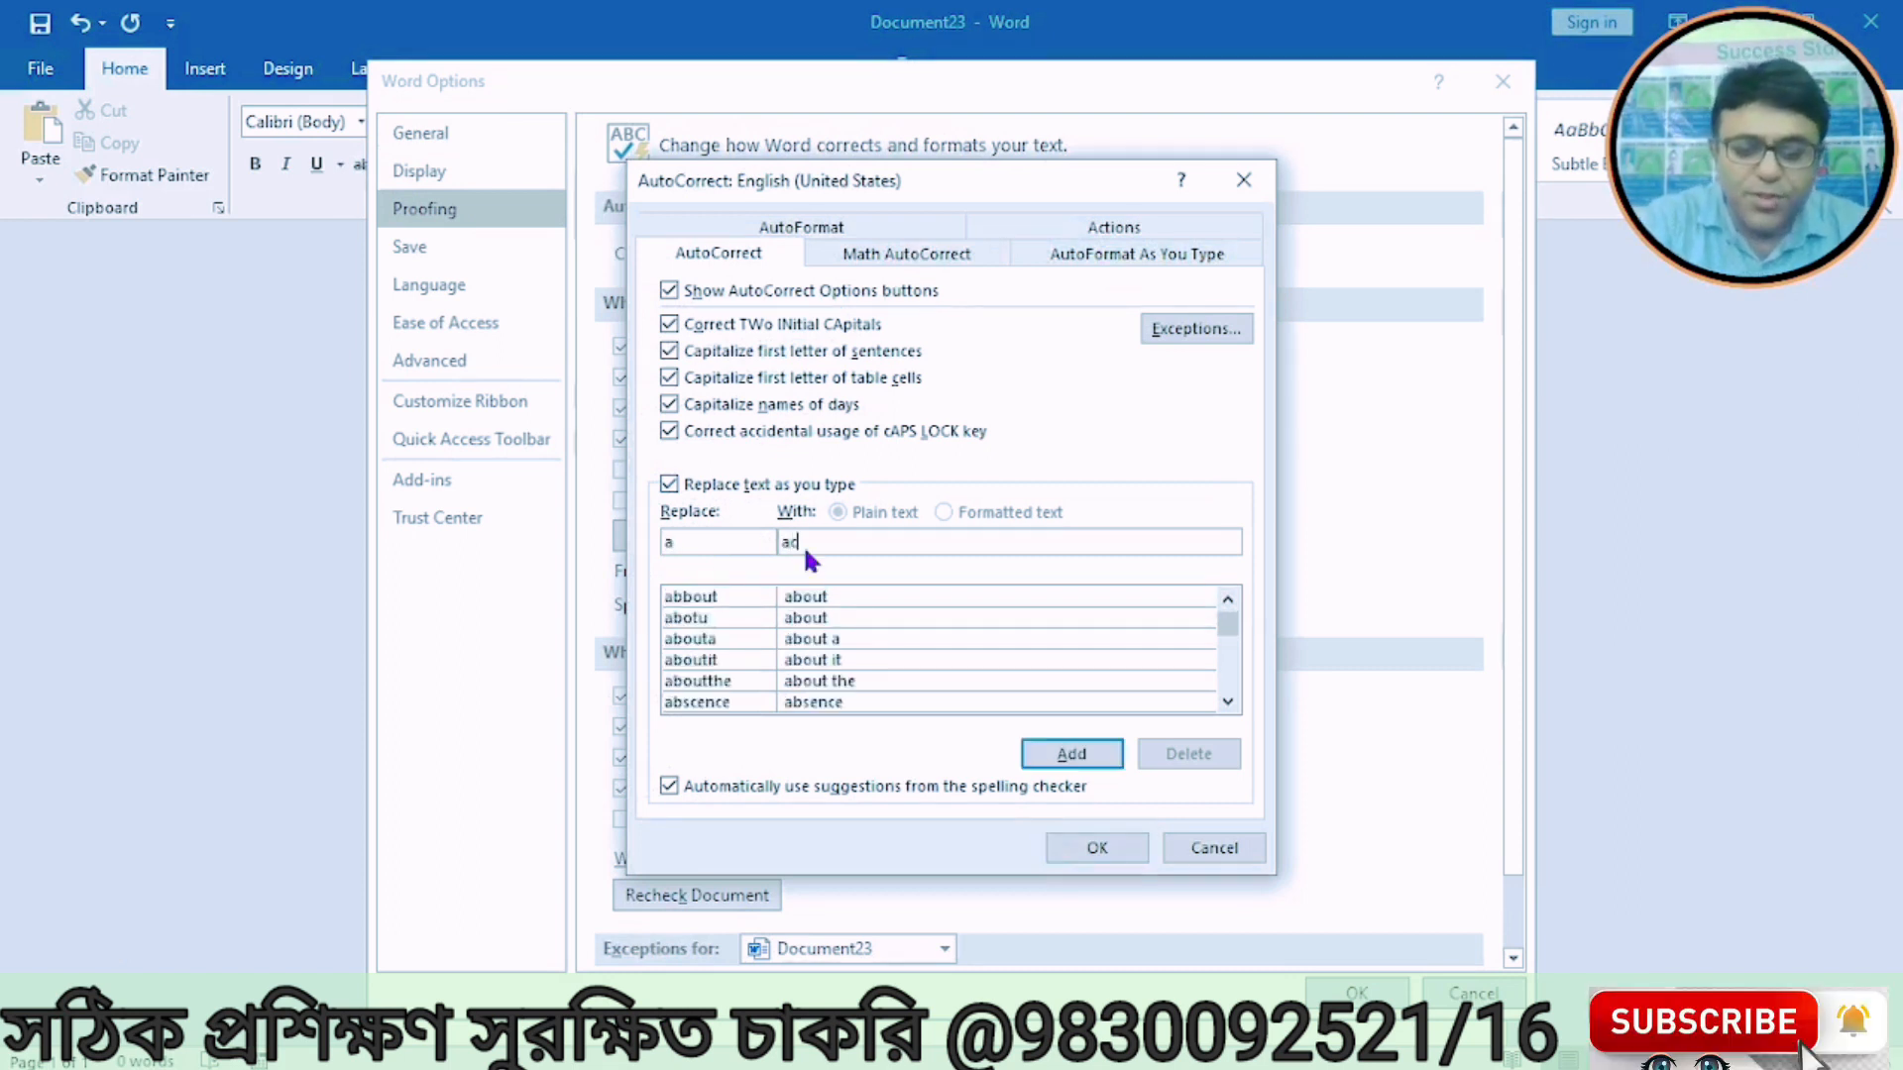
type("wledgement")
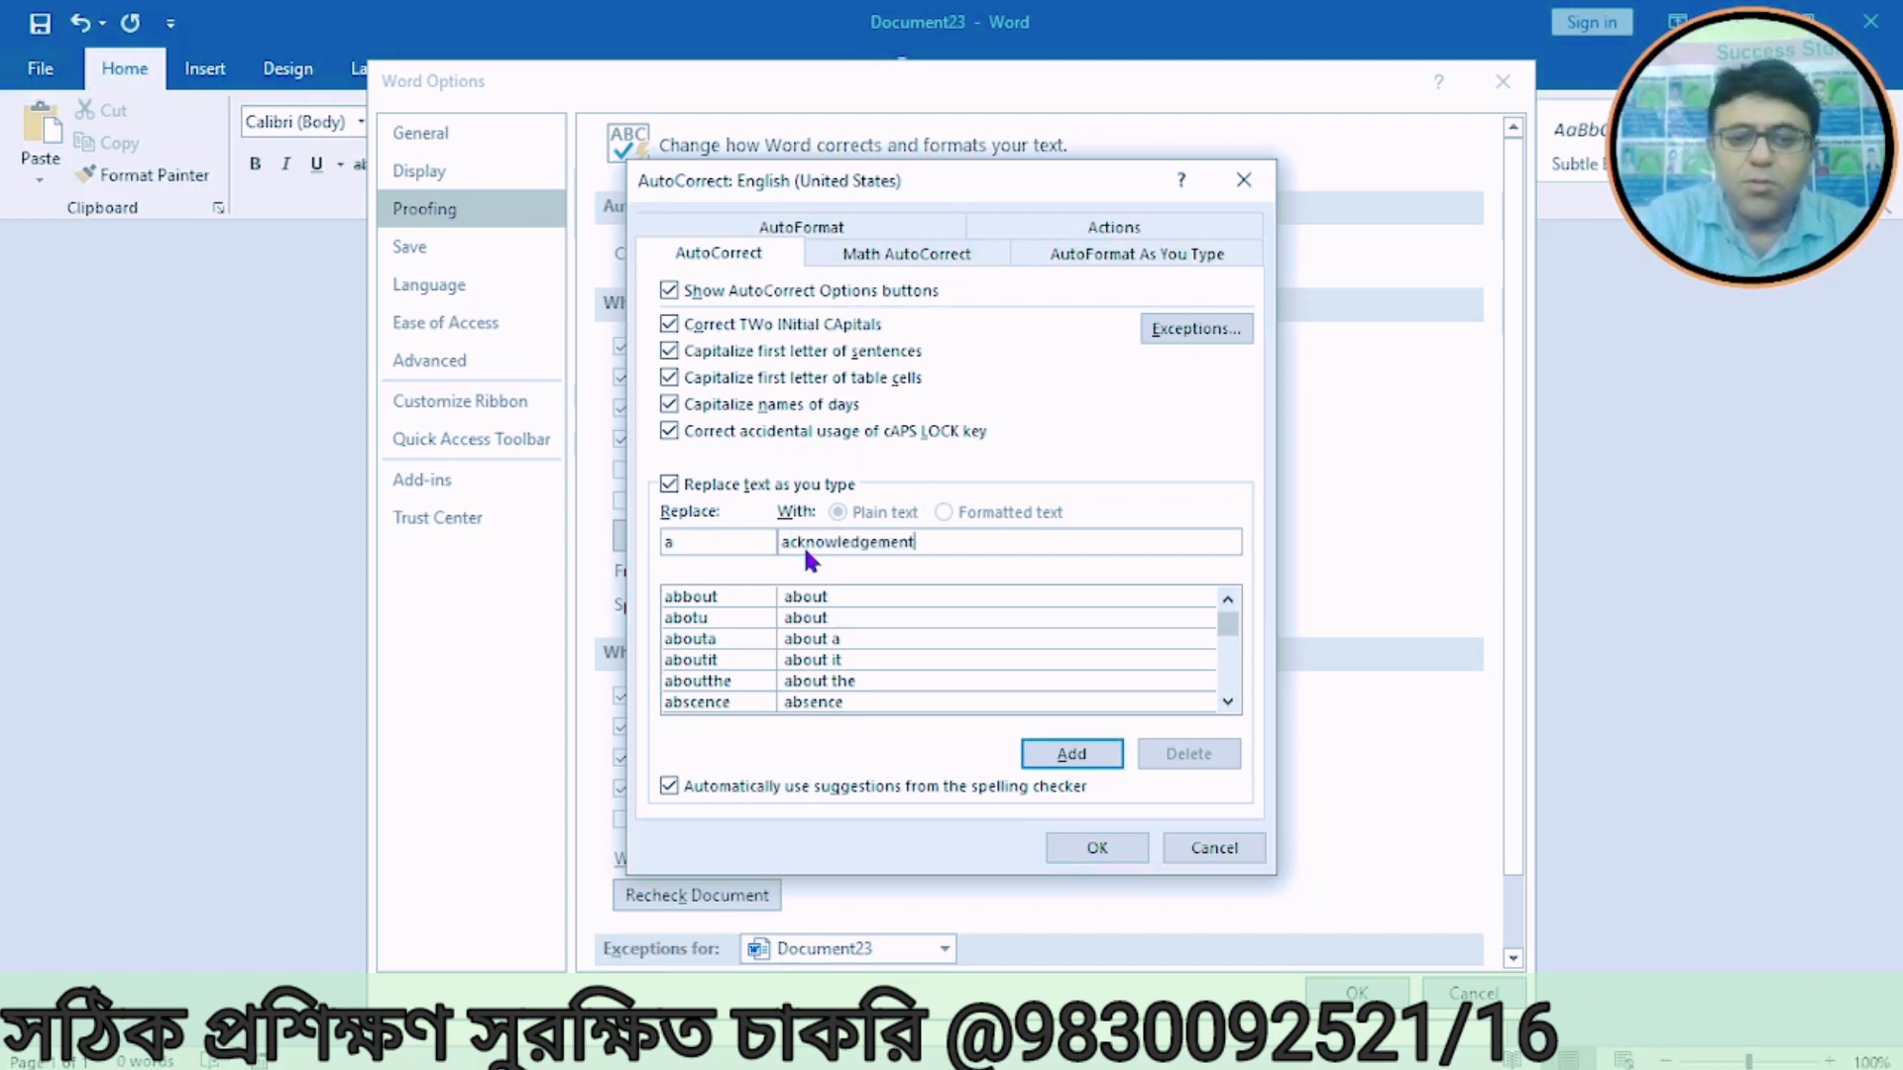
left_click(1040, 754)
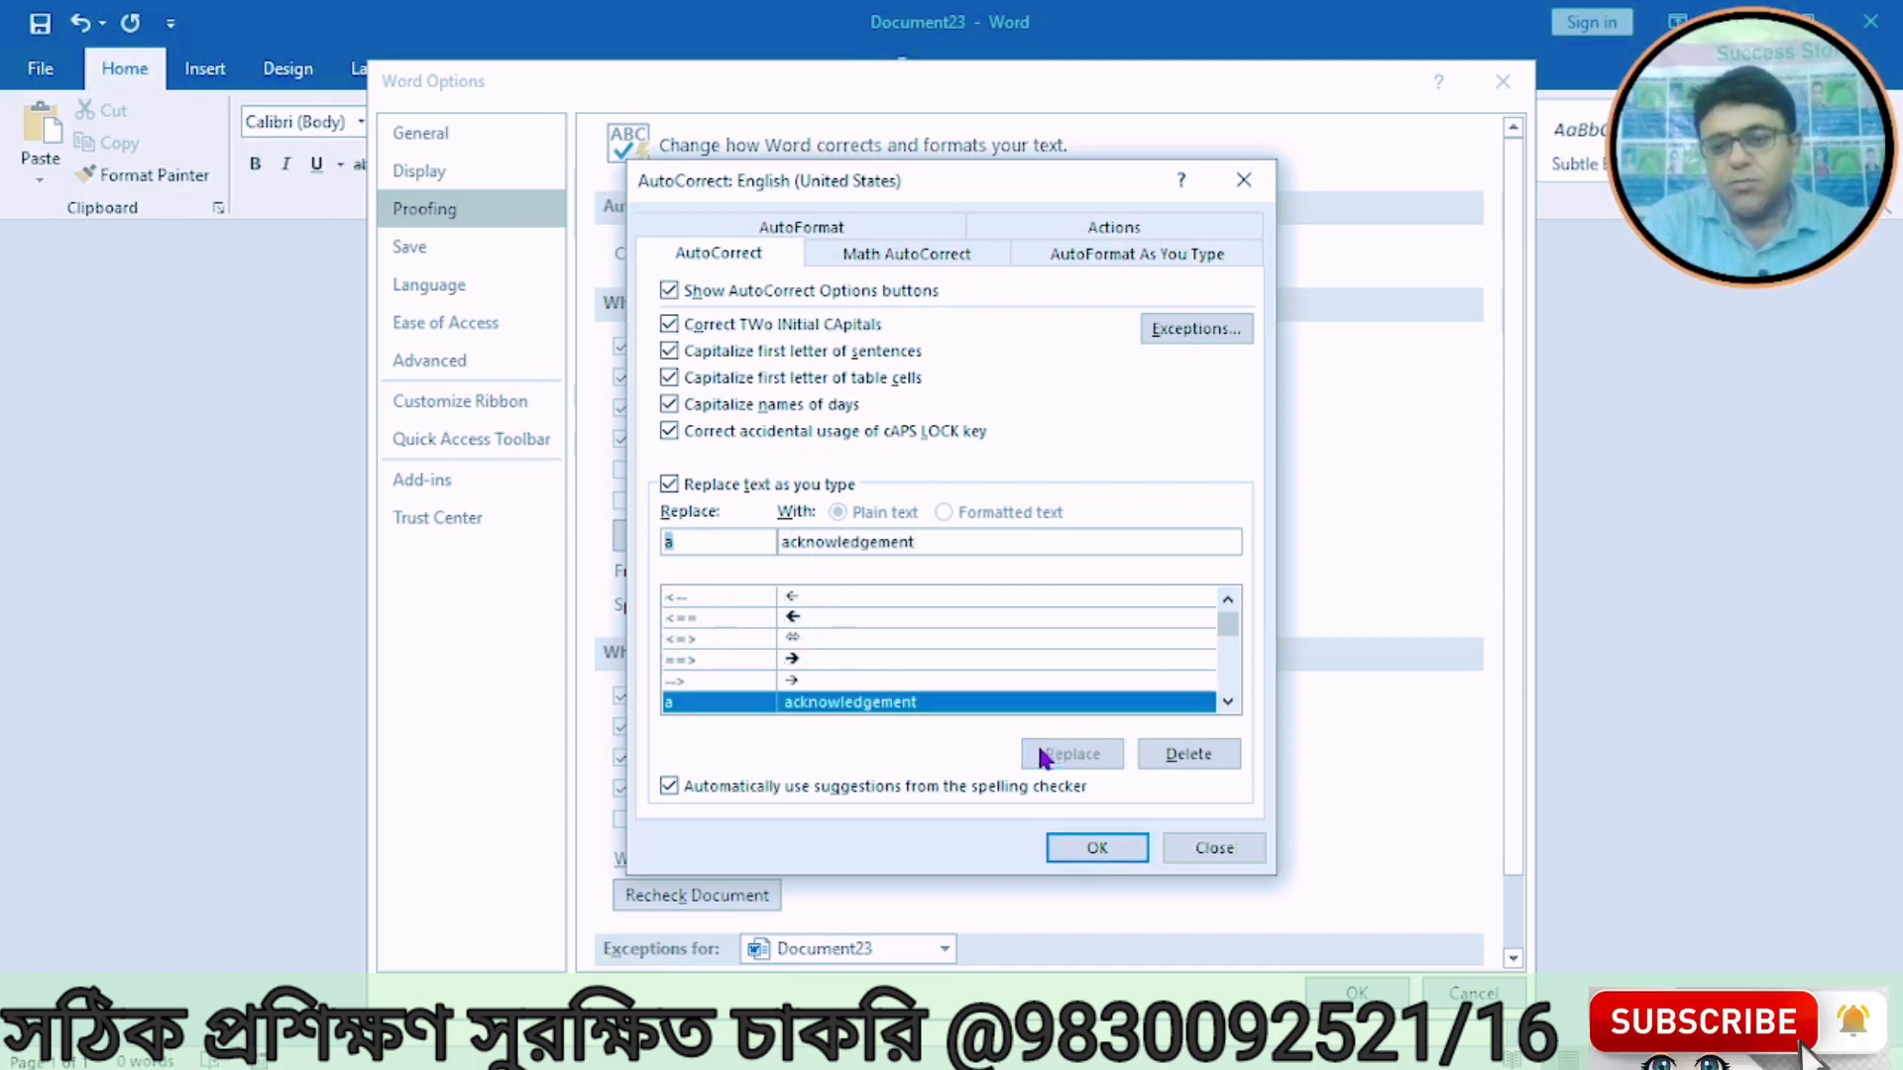
left_click(1092, 849)
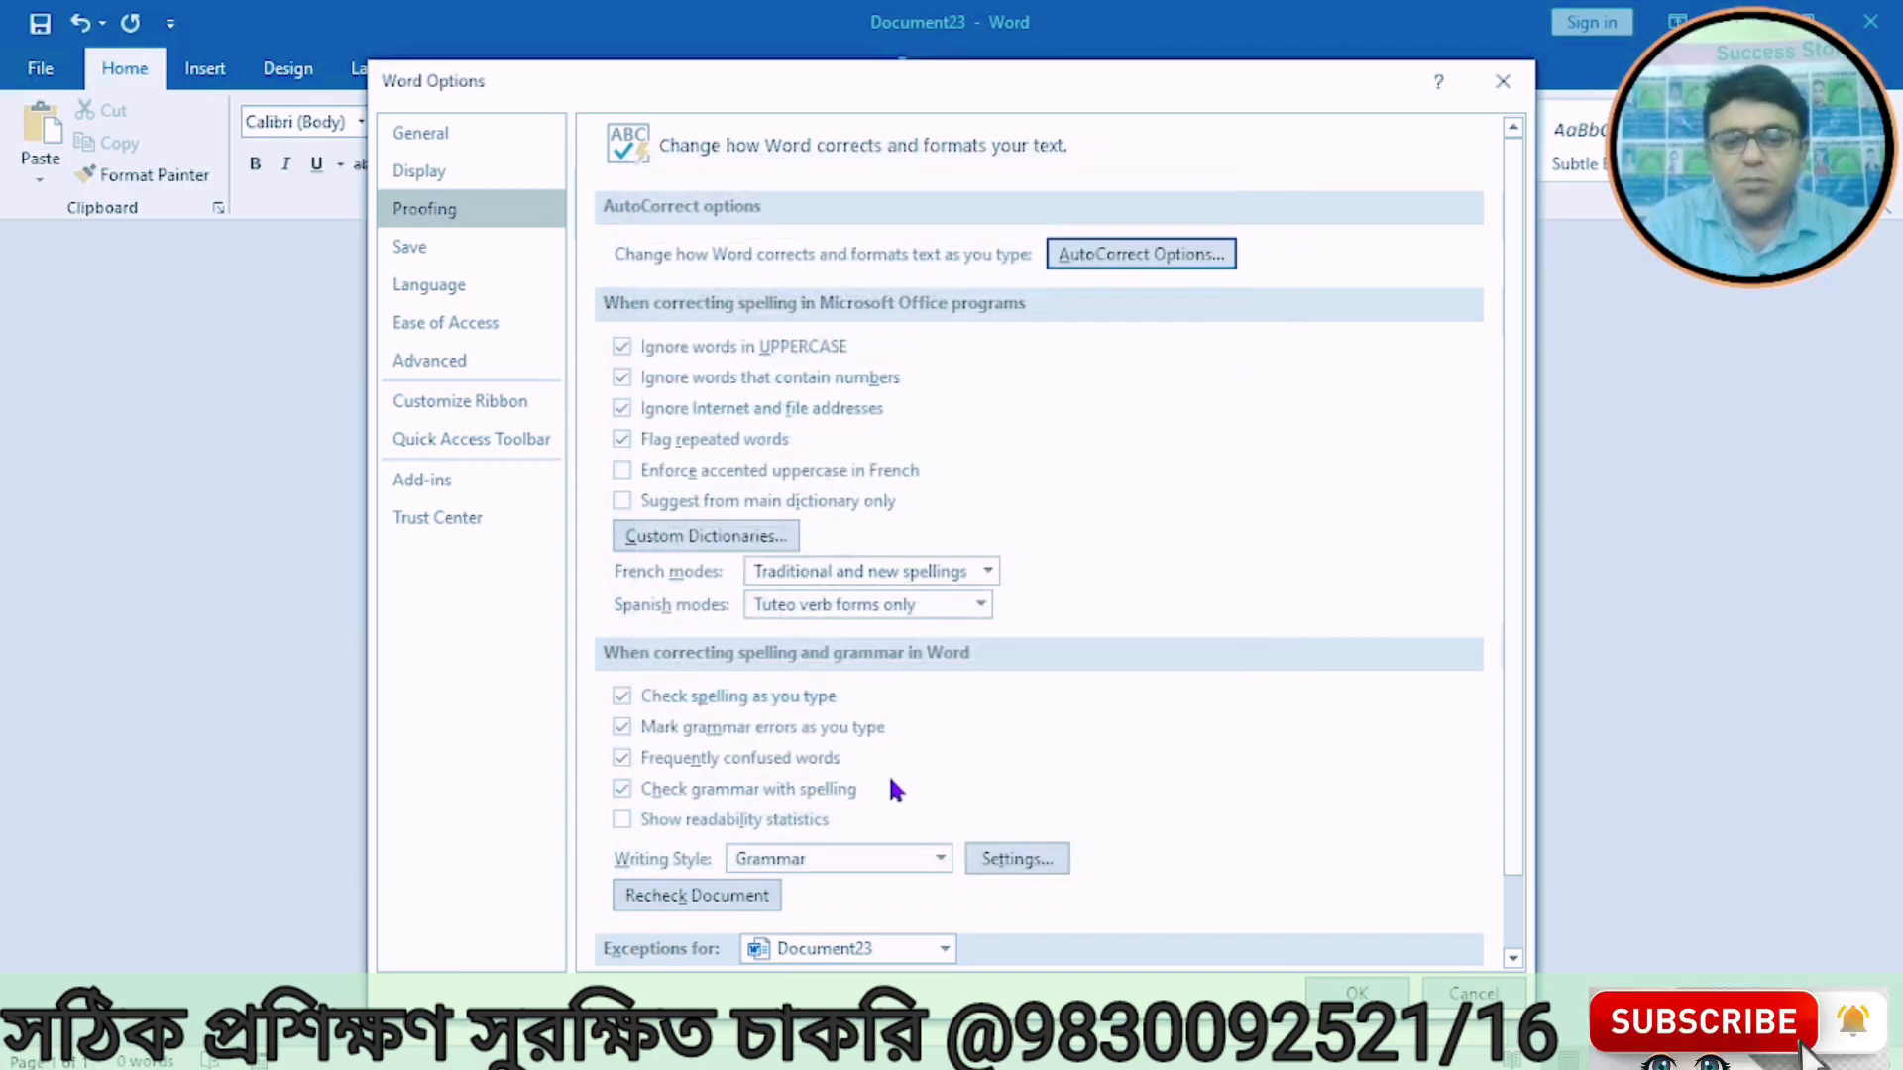
Step: Confirm the Word options and enter "a" in lowercase and uppercase on successive lines to test the AutoCorrect replacement
left_click(1357, 993)
type("a")
key("Return")
type("a")
key("Return")
type("a")
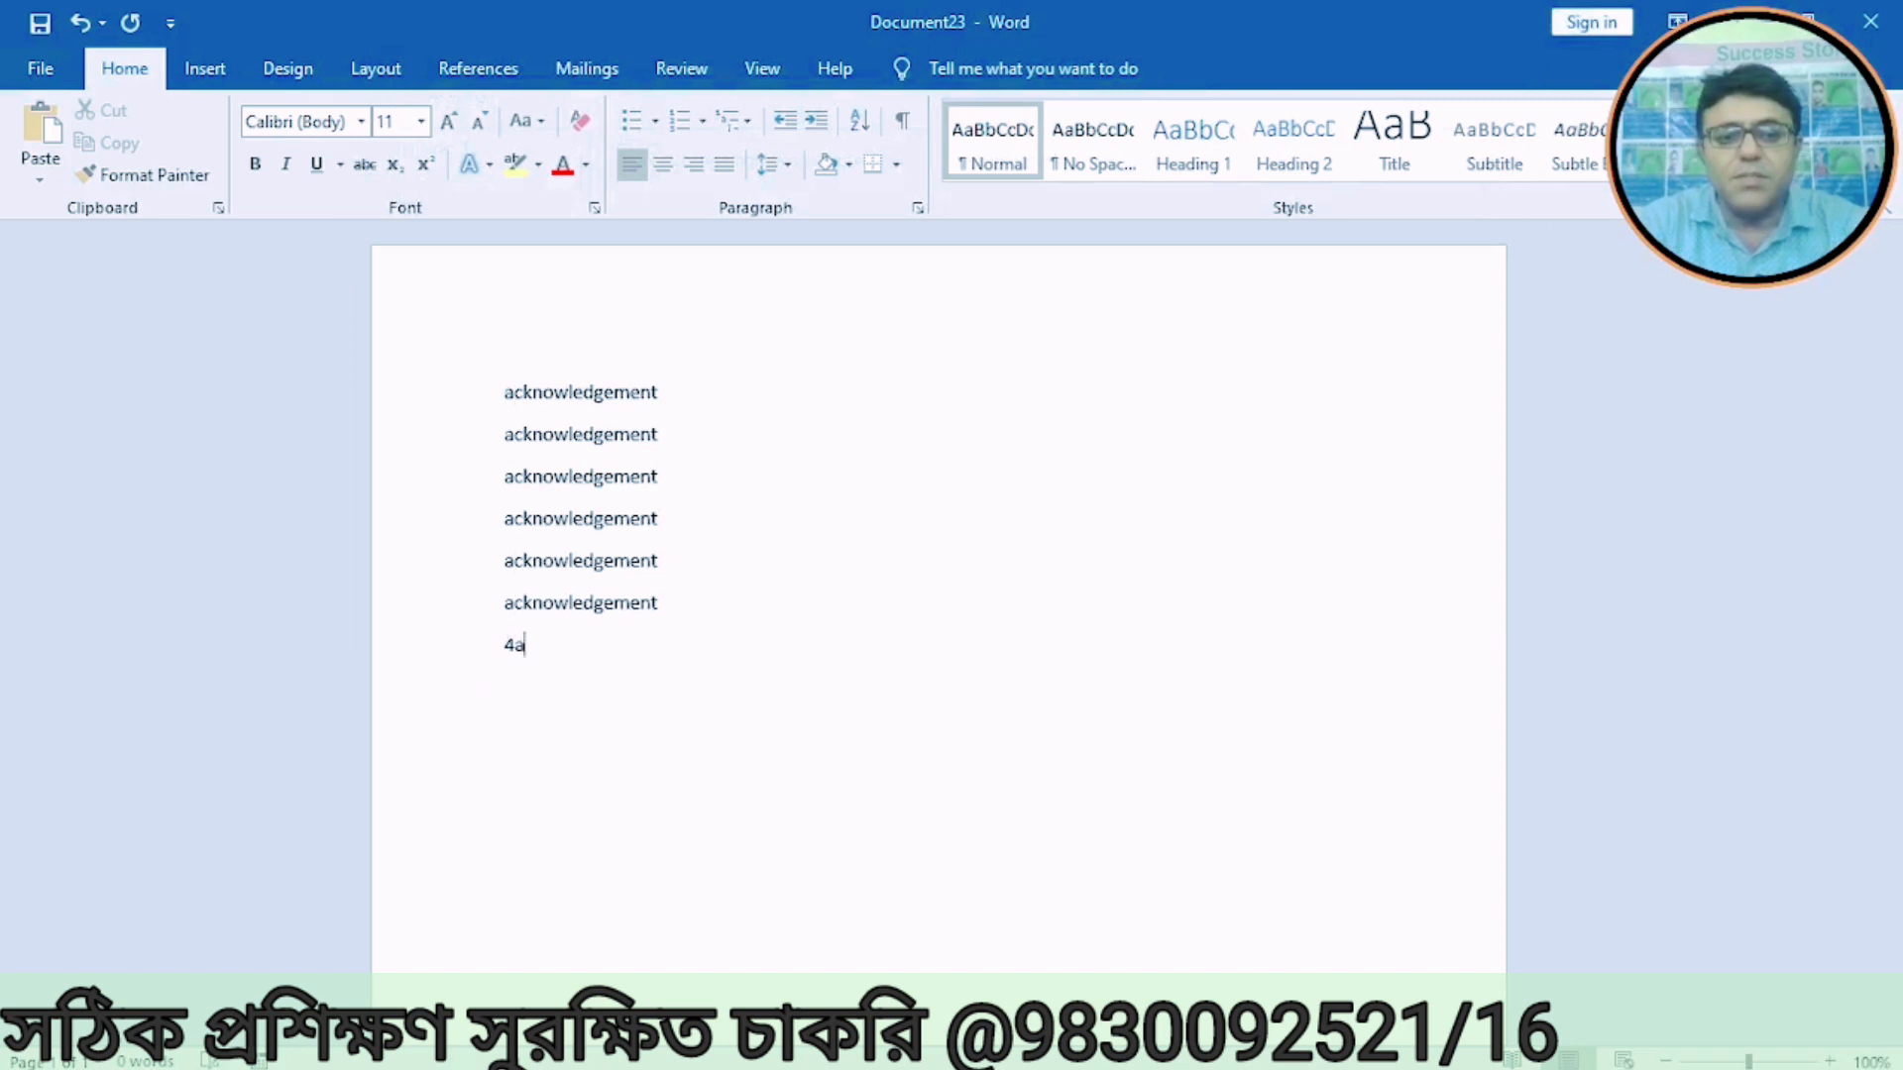
type(" a a a 4a A A A A A")
key("Return")
type("as")
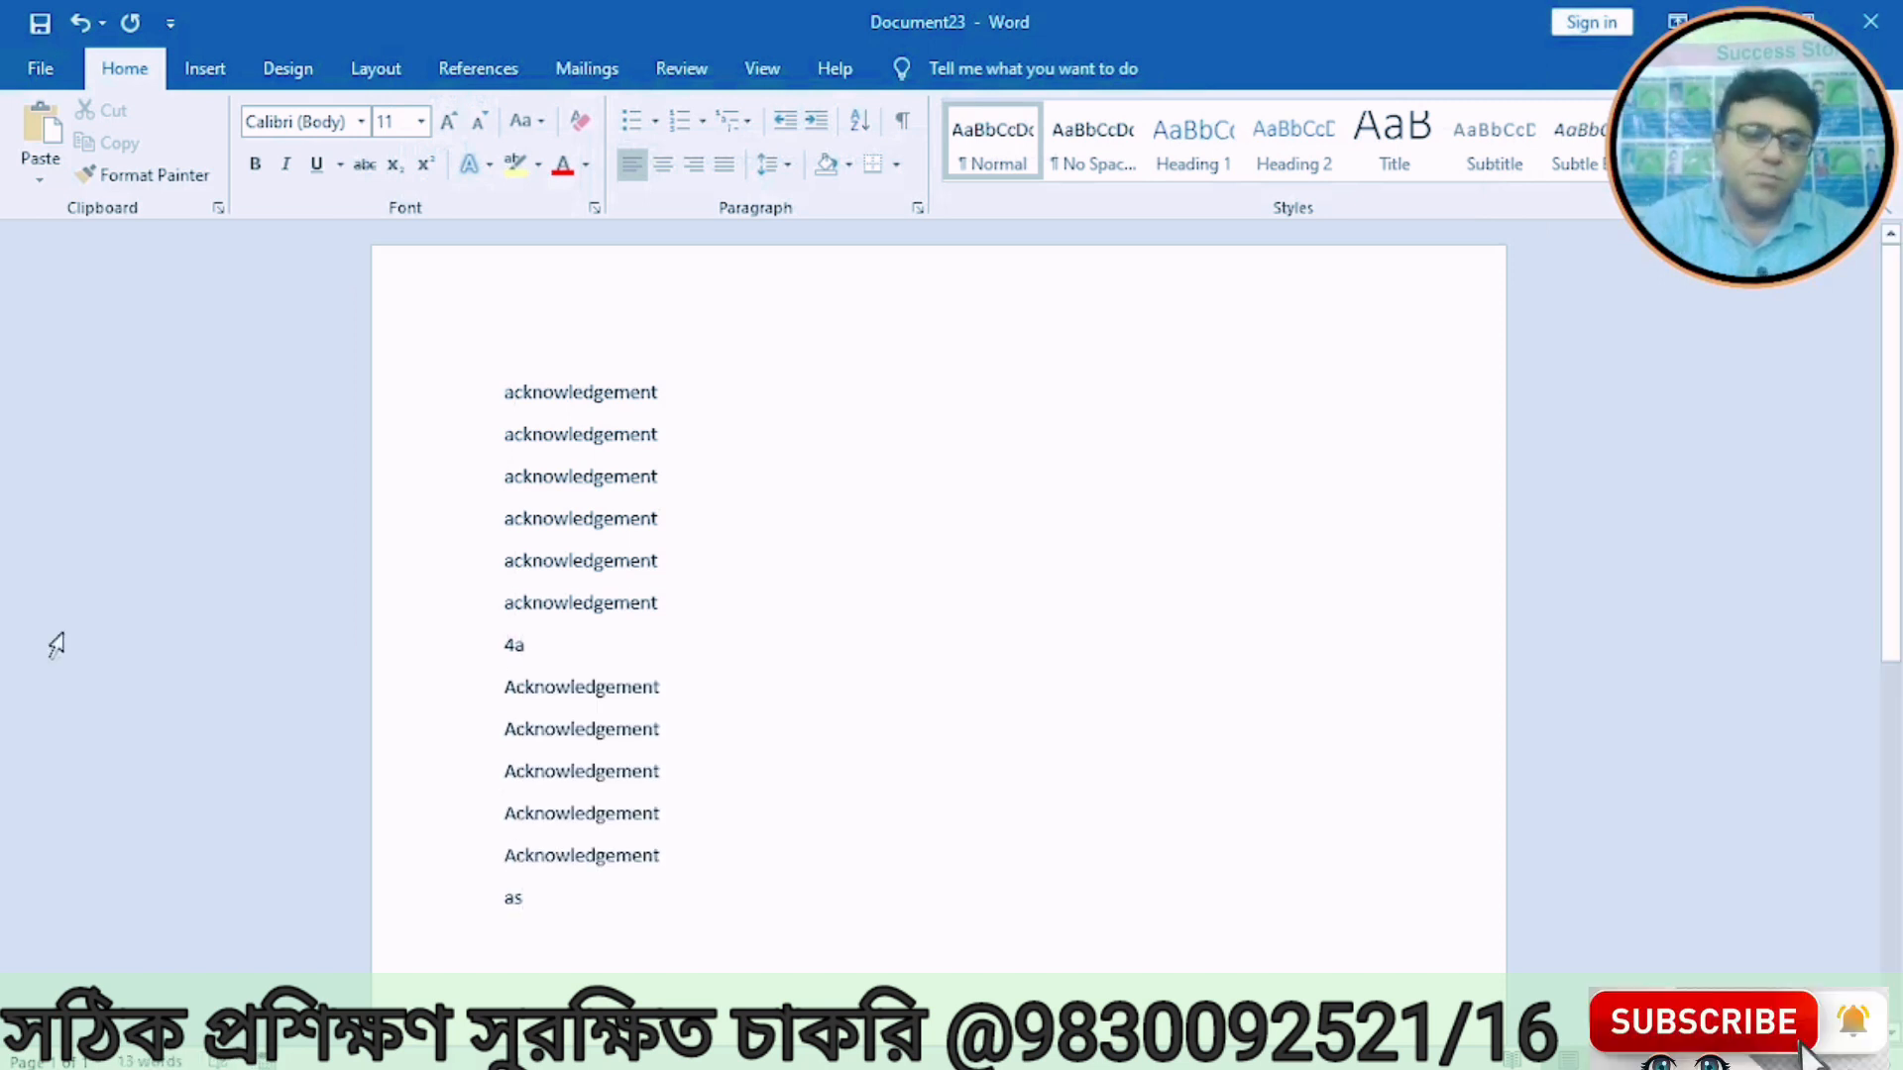
key("Return")
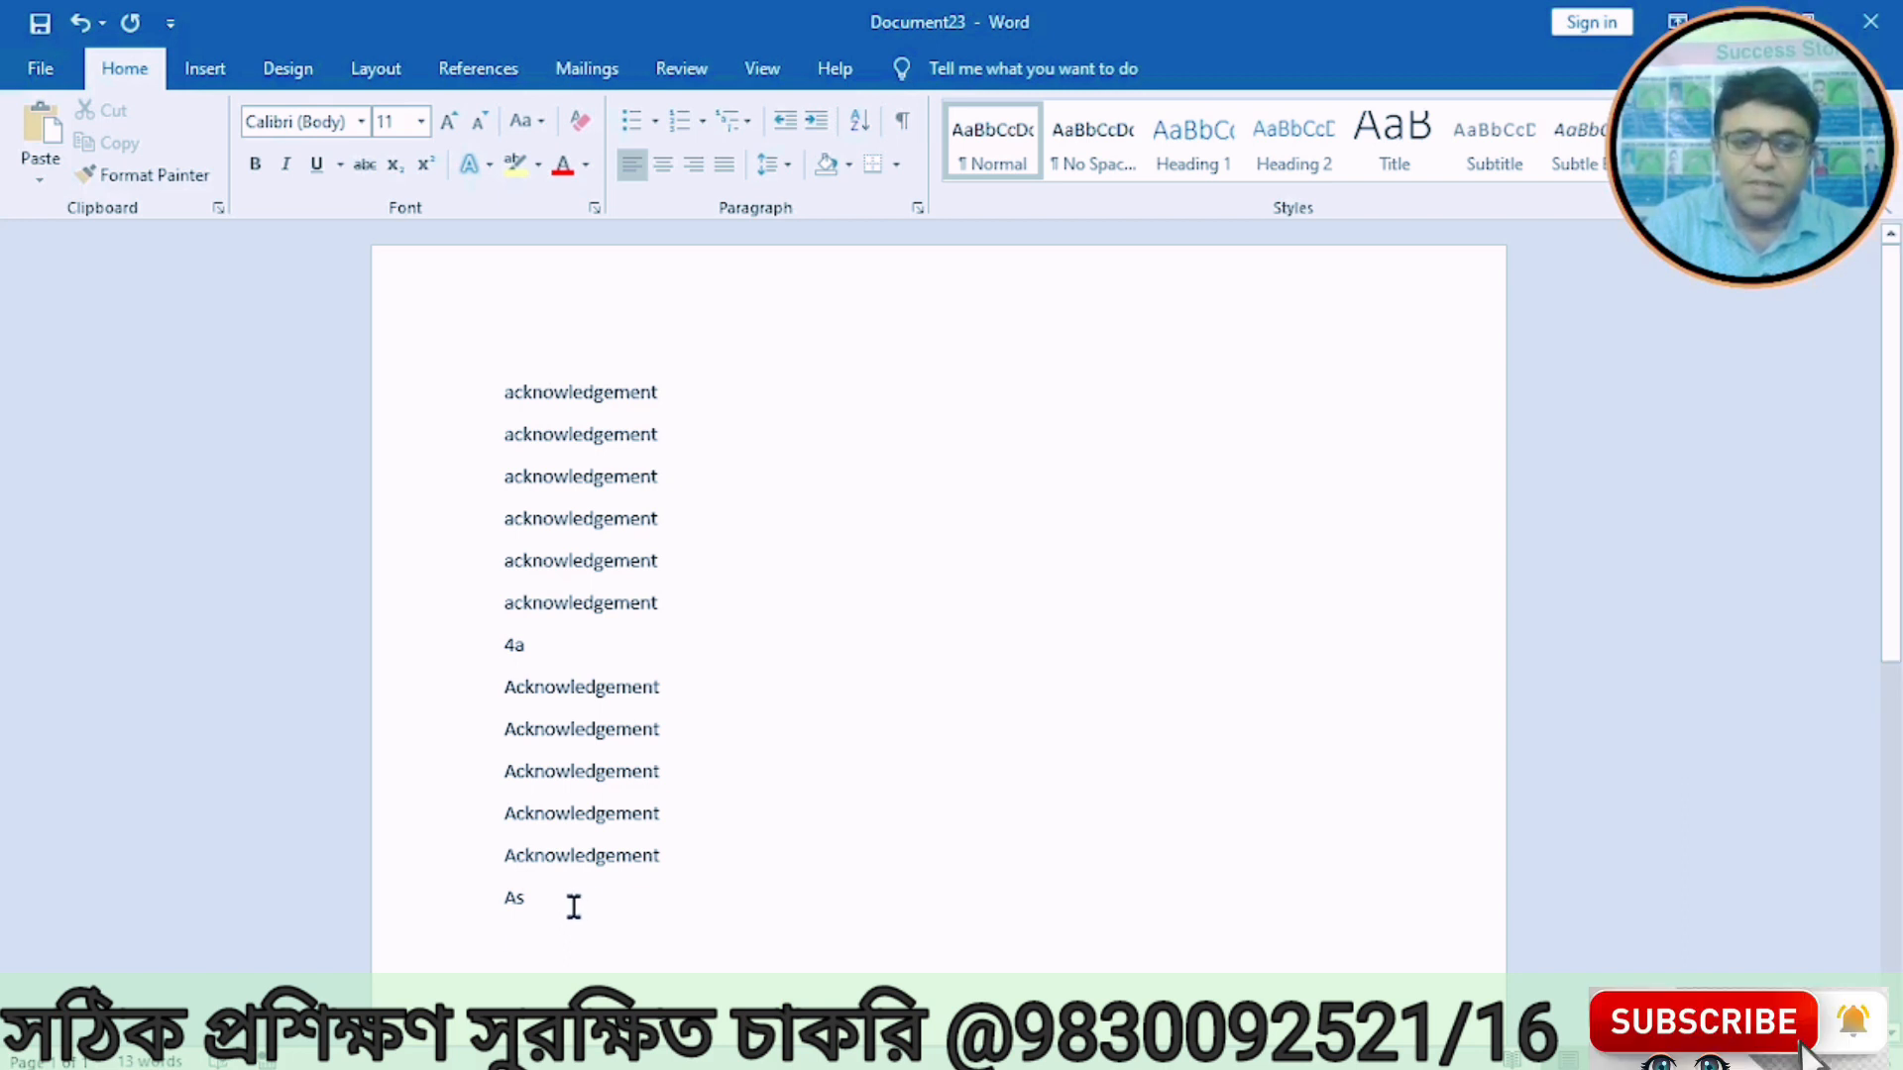
Step: Replace the "As" and "4a" lines with a lone "A" and "a" so that AutoCorrect expands them
key("BackSpace")
key("BackSpace")
key("Return")
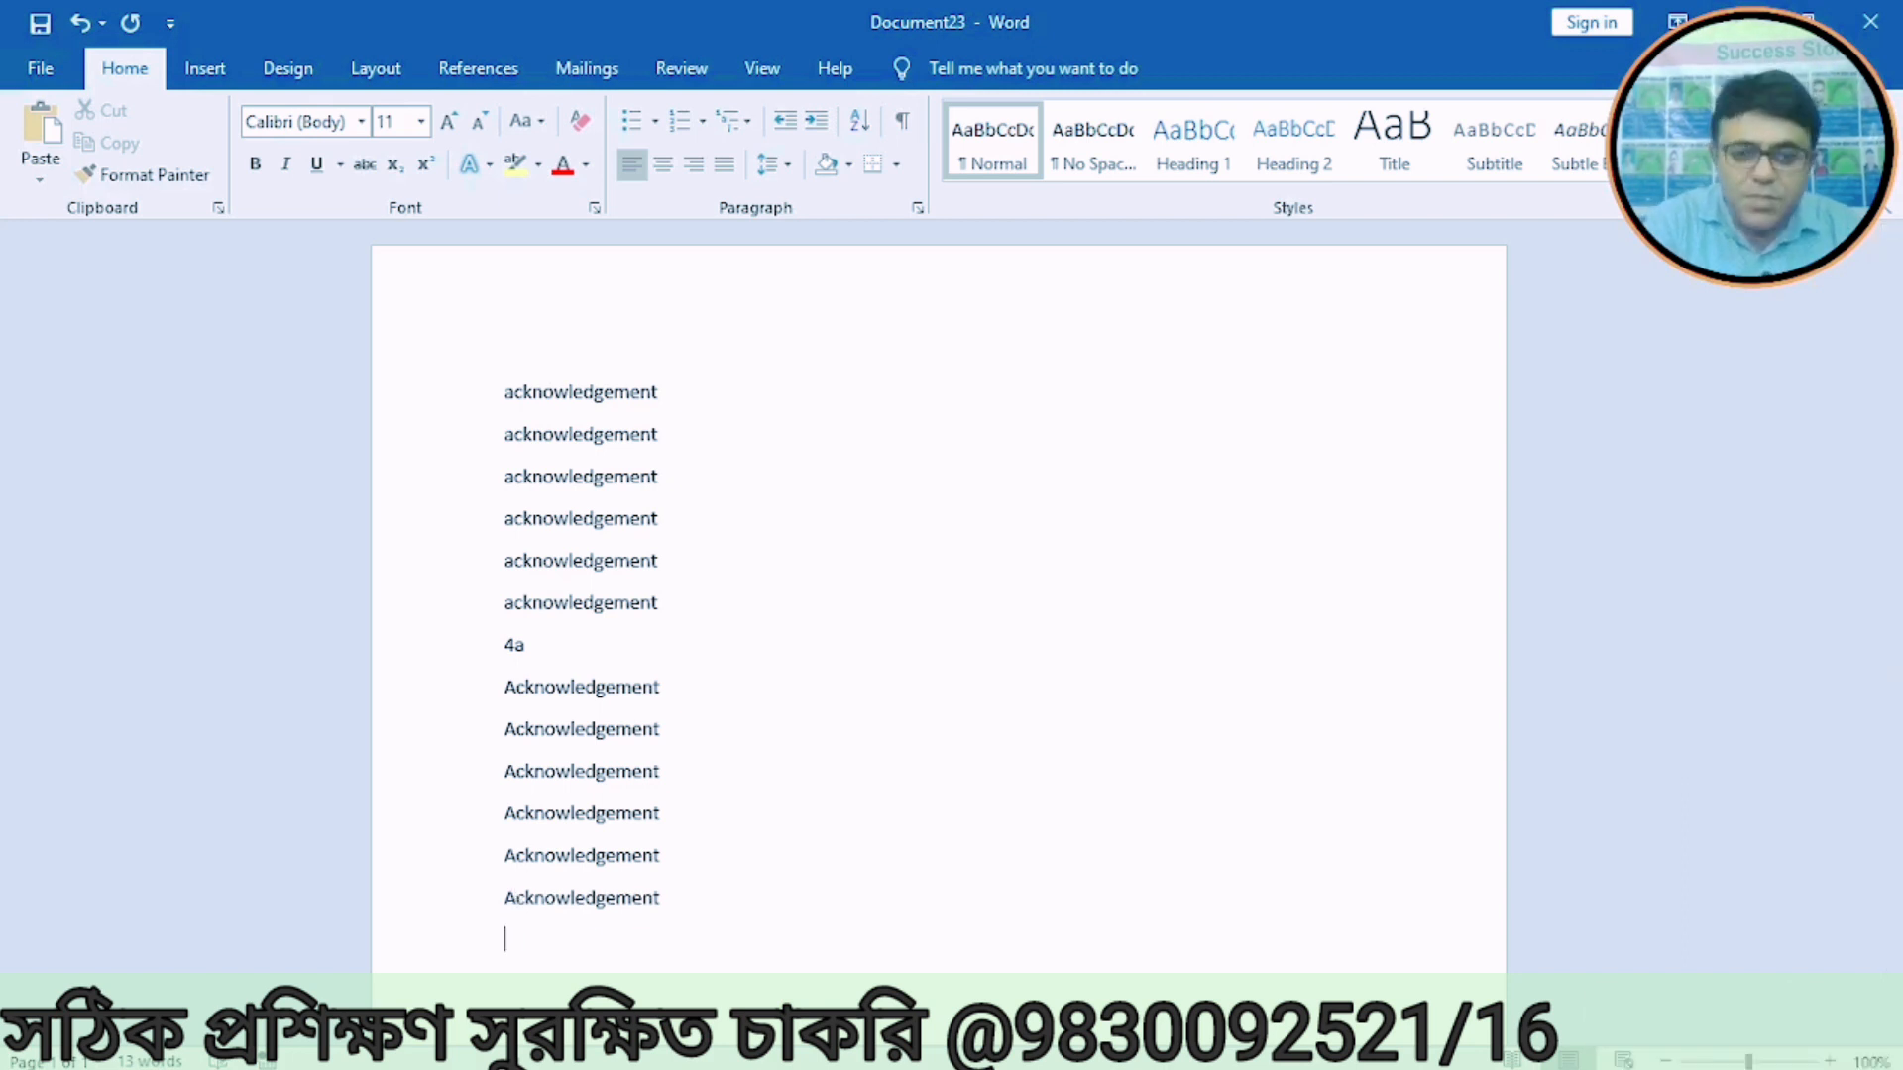
type("4a")
key("BackSpace")
key("Return")
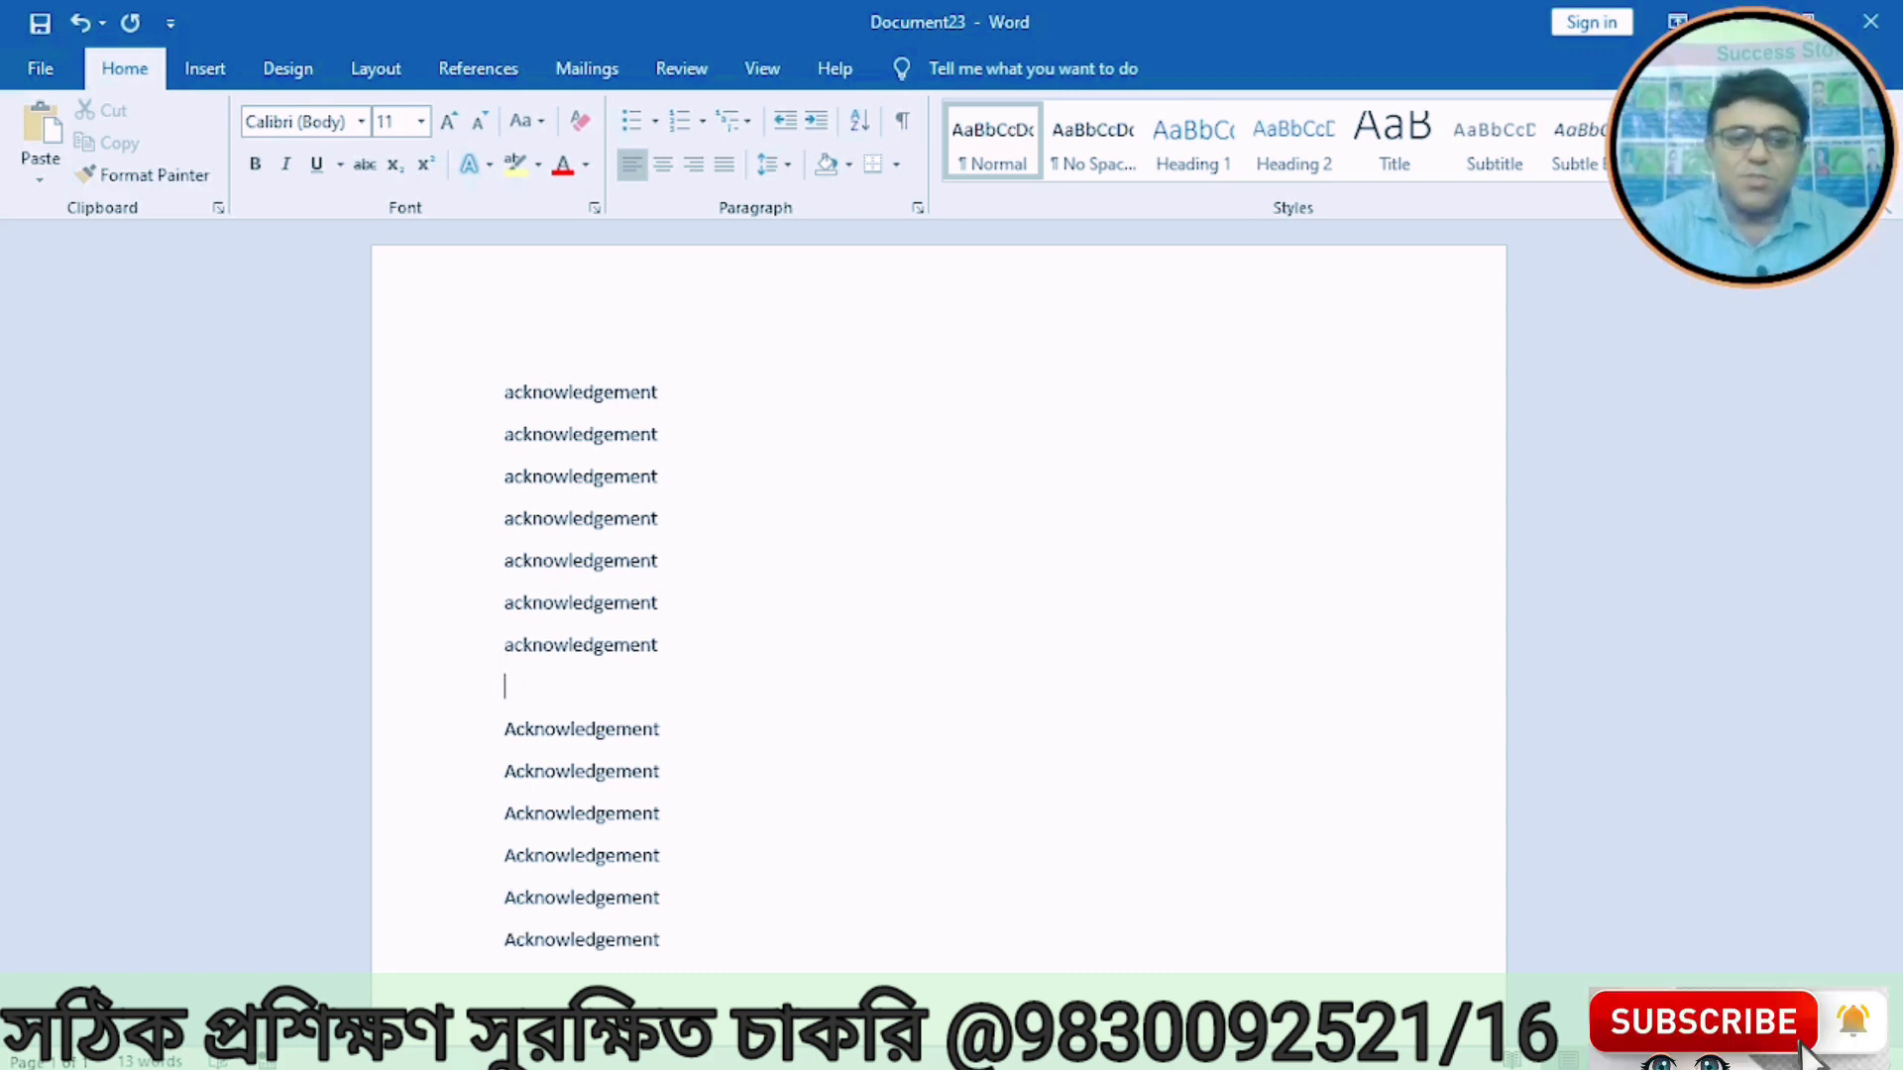
Step: Delete the AutoCorrect entry that replaces "a" with "acknowledgement" and confirm the options
left_click(43, 65)
left_click(82, 1026)
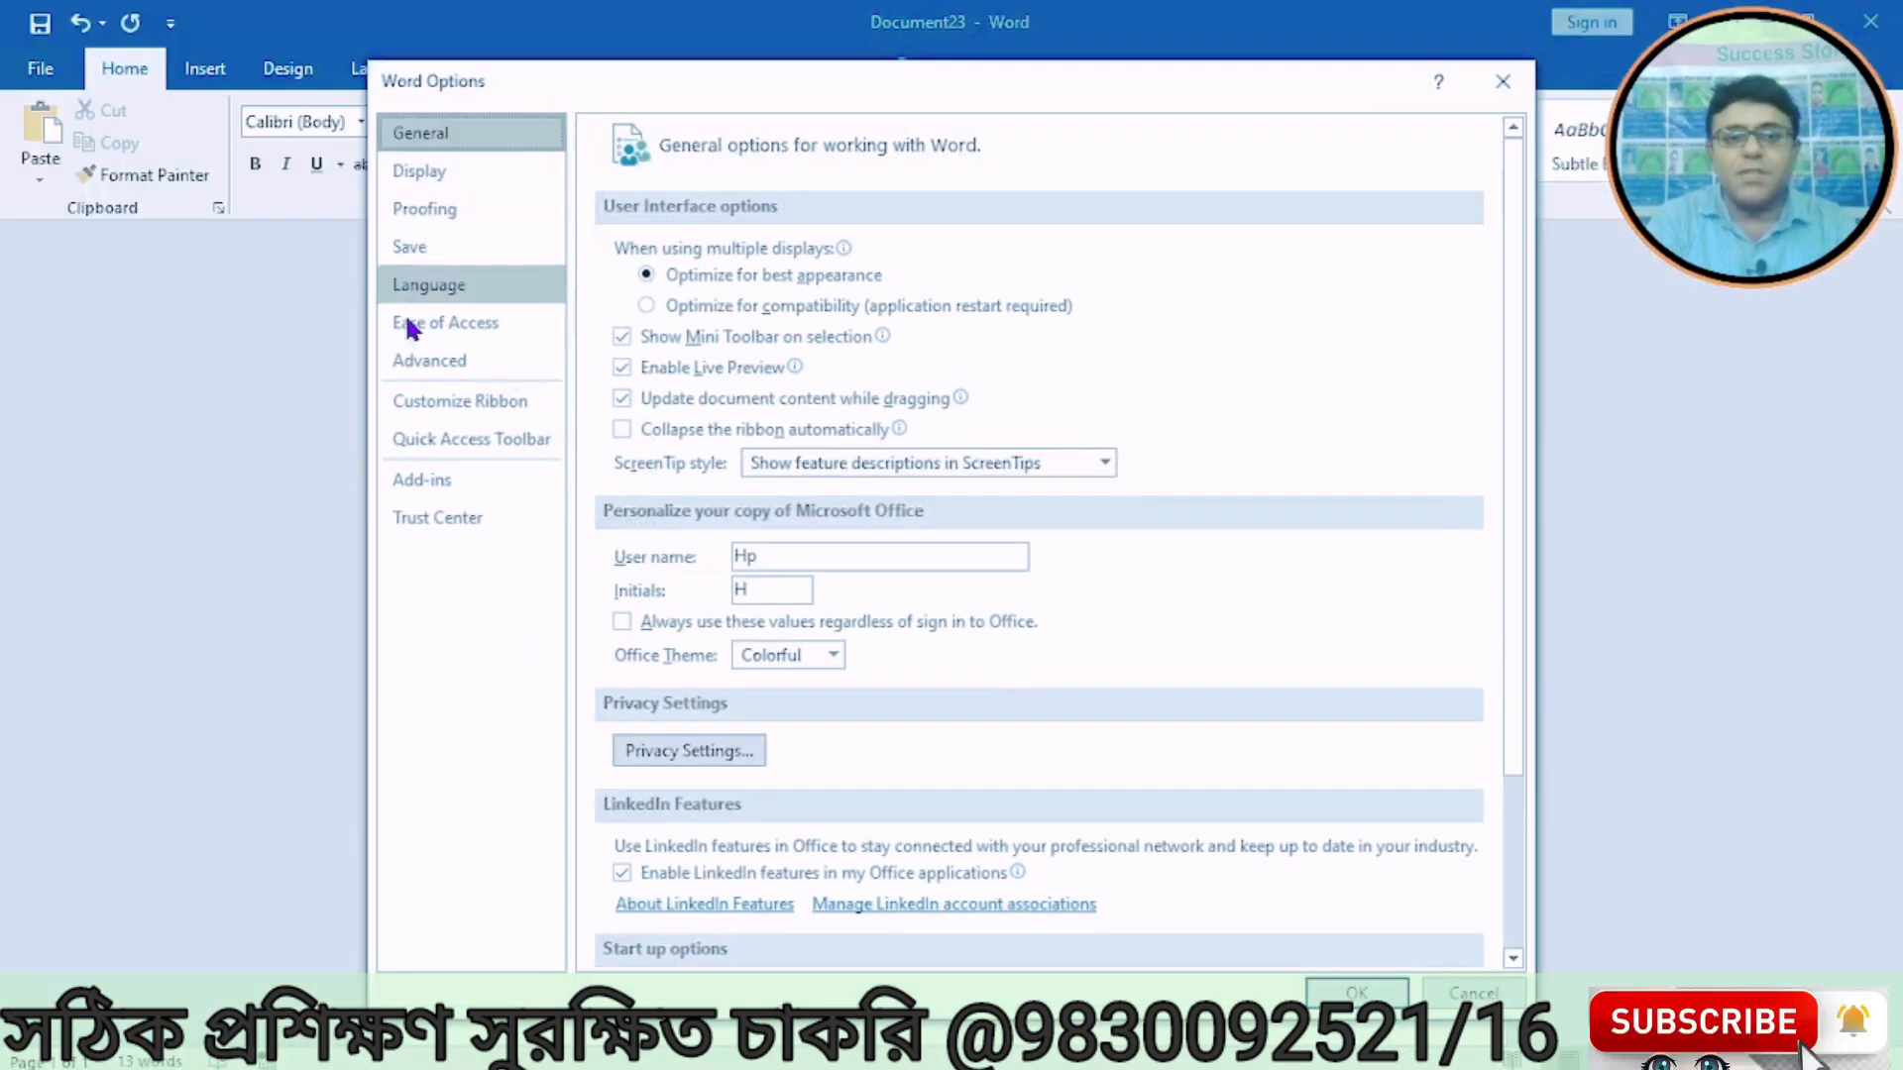
left_click(418, 212)
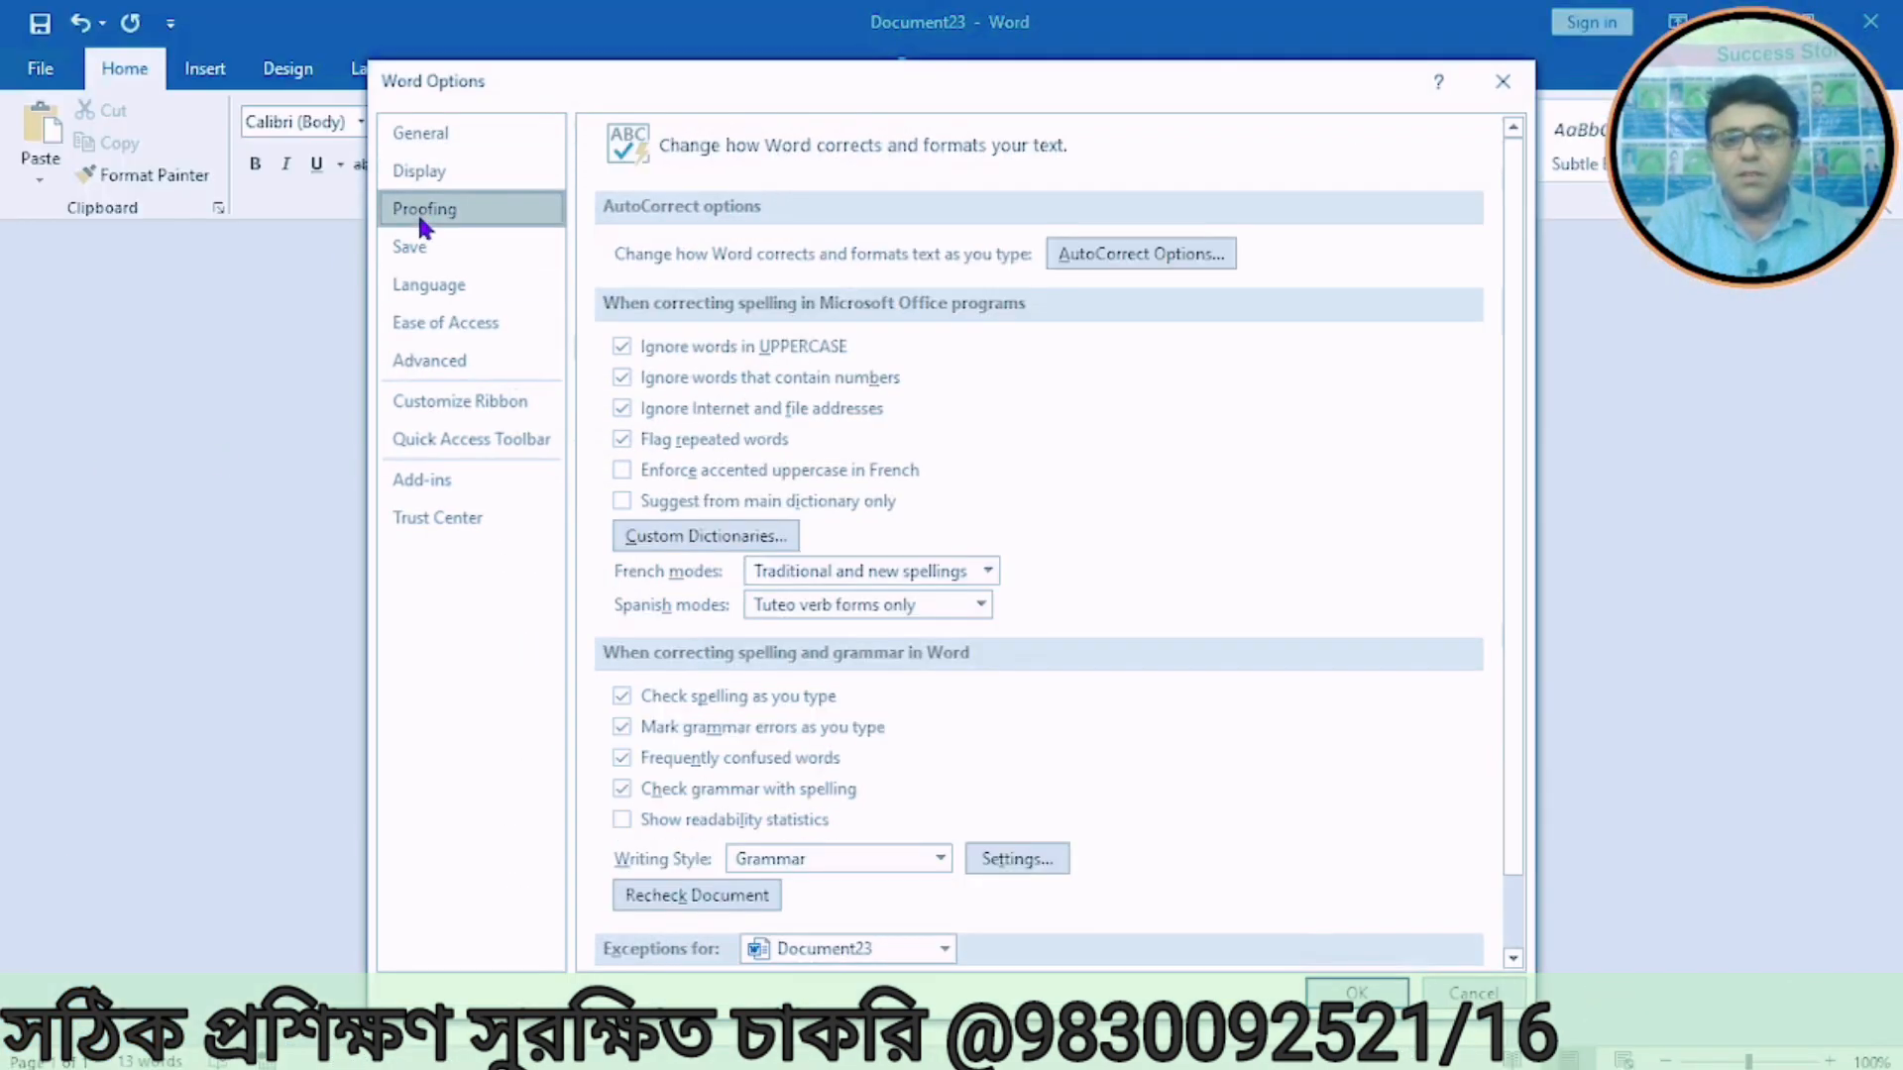
left_click(1132, 253)
type("a")
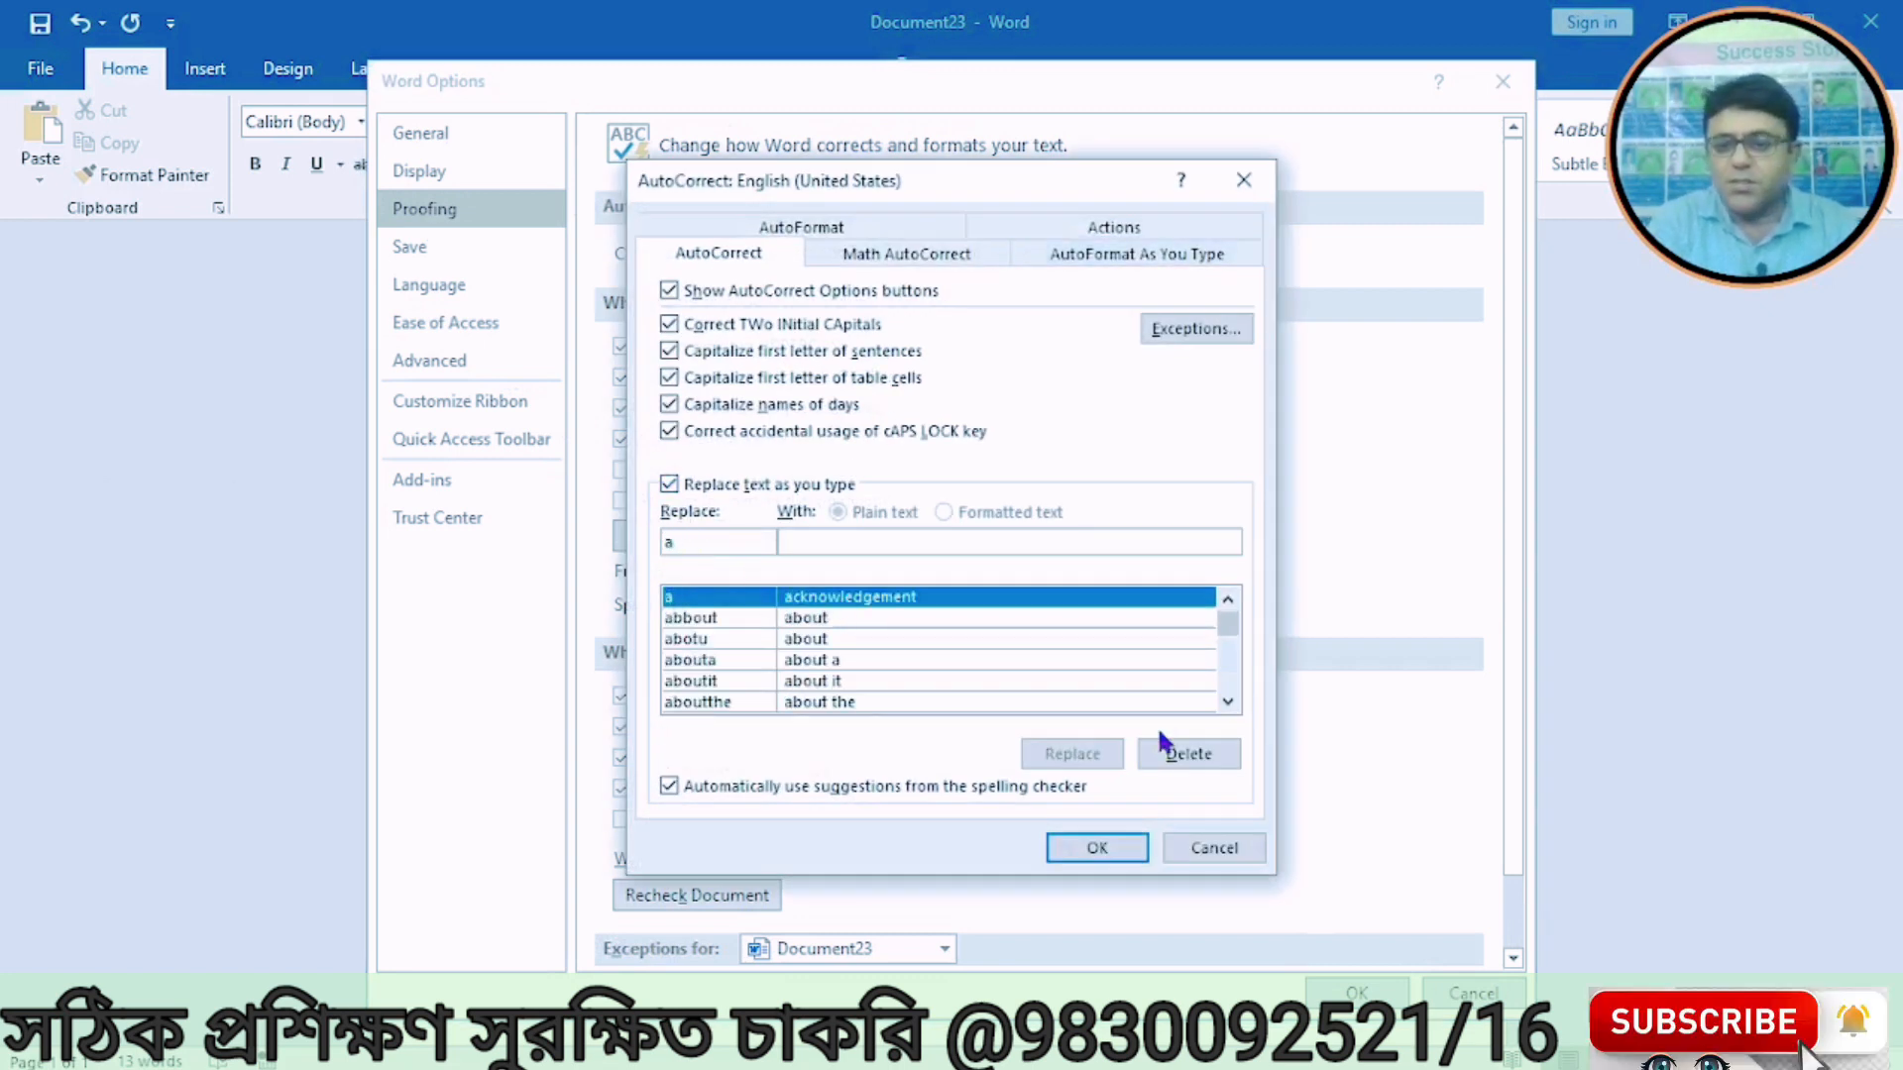
left_click(1185, 753)
left_click(1099, 850)
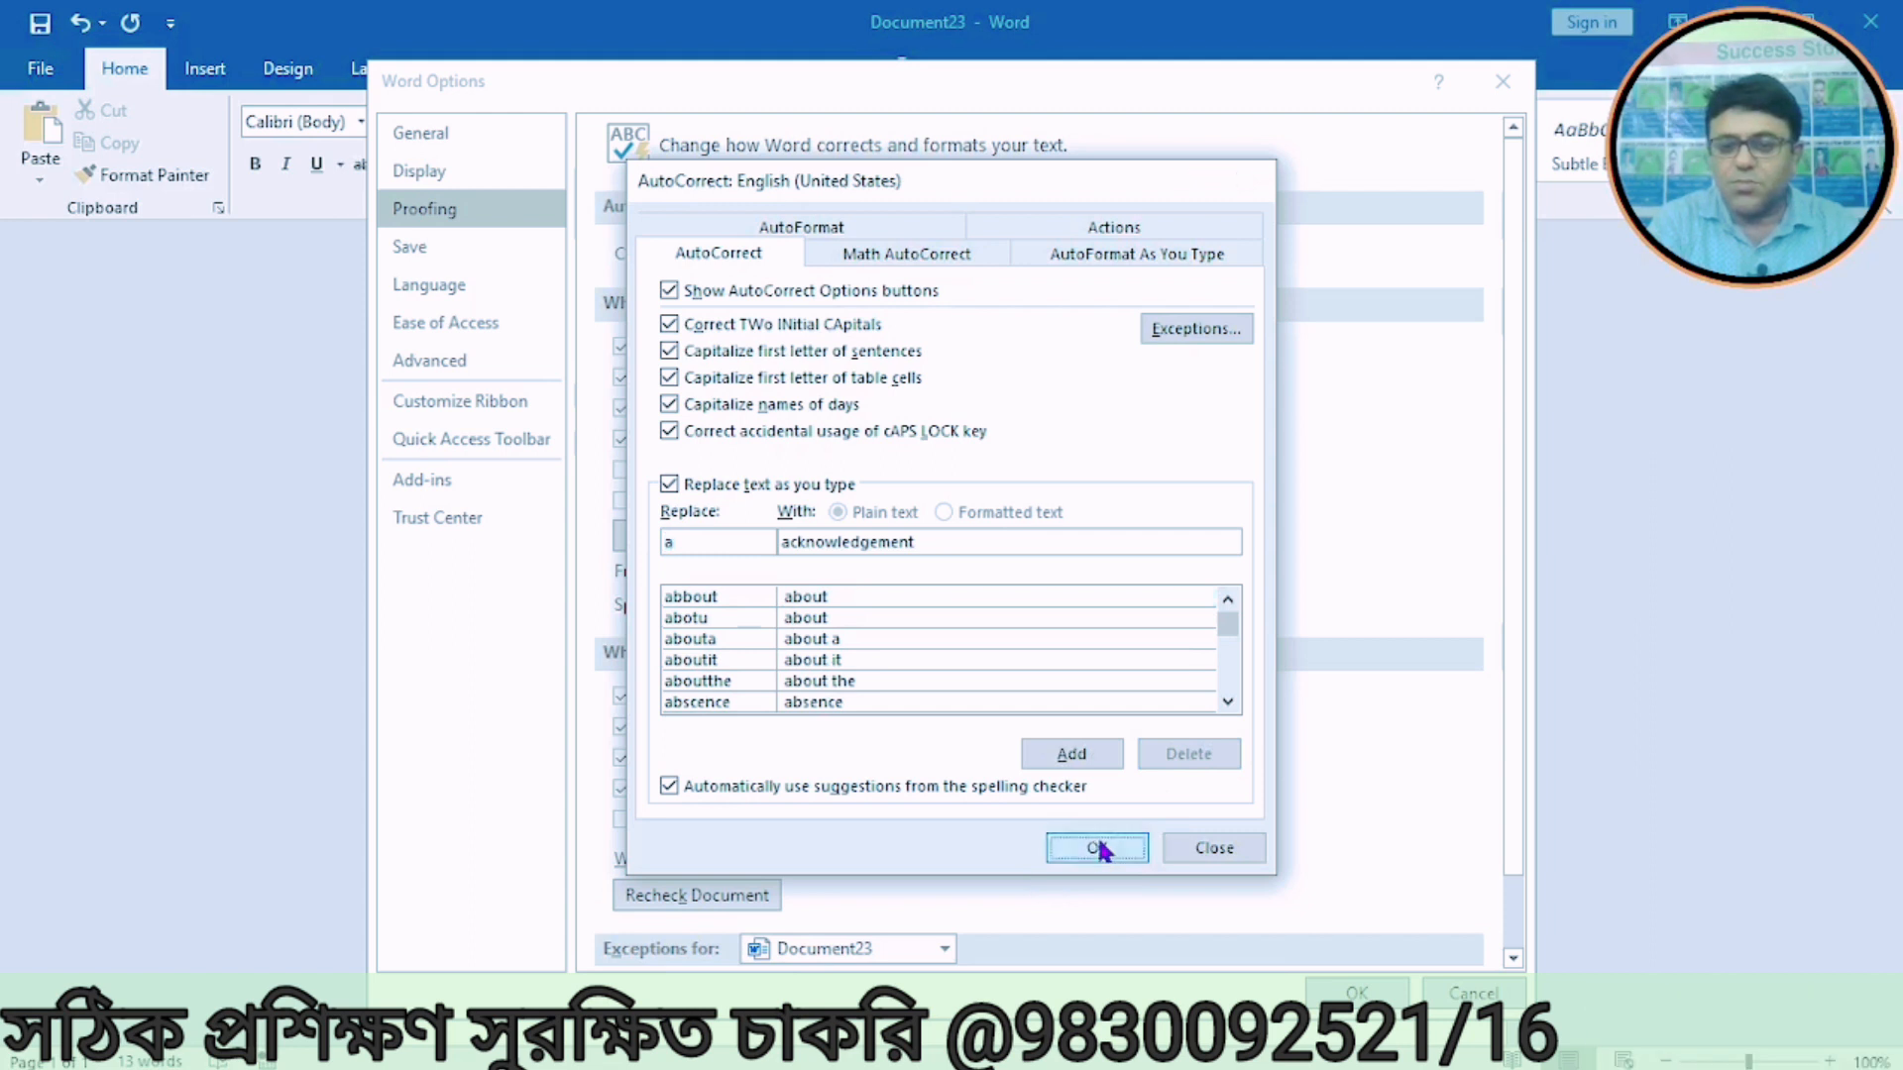
left_click(1323, 993)
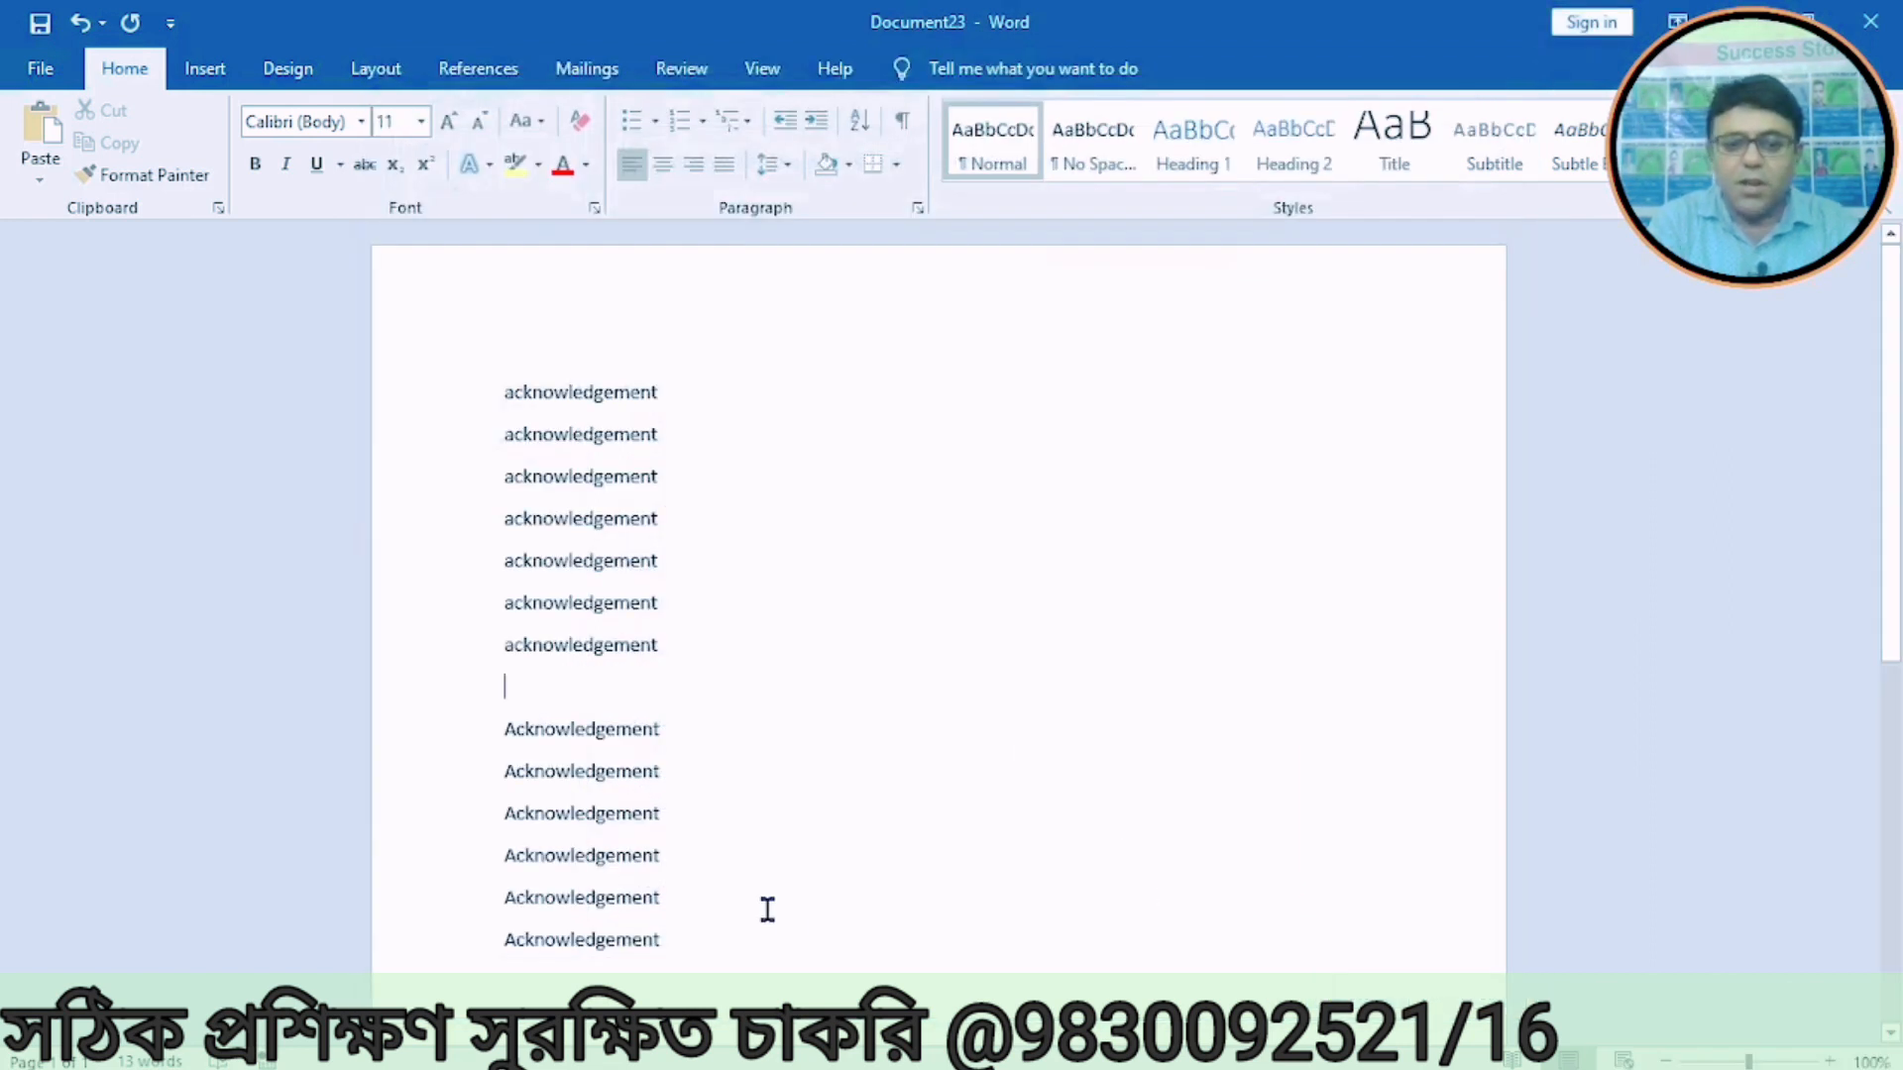
Step: Enter "a" on several new lines below the last Acknowledgement, ending with "As", to test typing without the AutoCorrect entry
left_click(682, 934)
key("Return")
type("a")
key("Return")
type("a")
key("Return")
type("a")
key("Return")
type("a")
key("Return")
type("a")
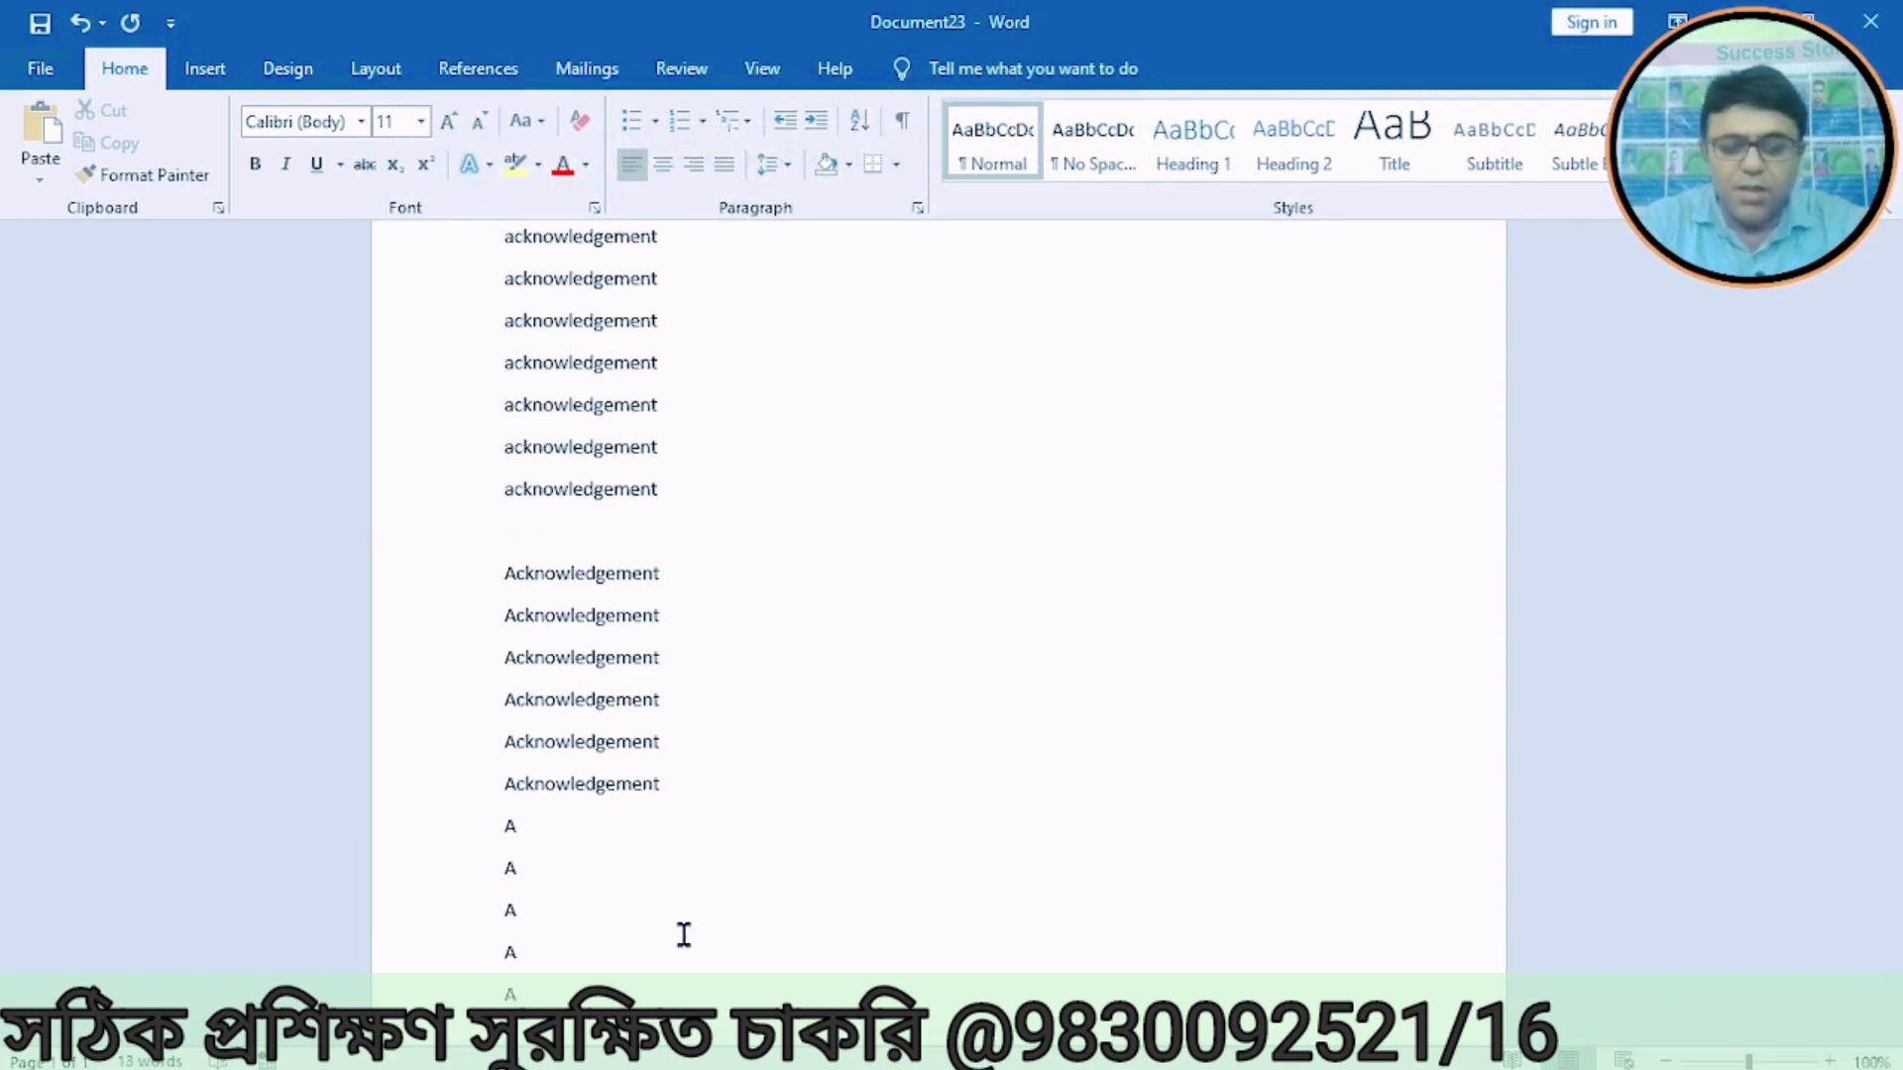
key("Return")
type("a")
key("Return")
type("As")
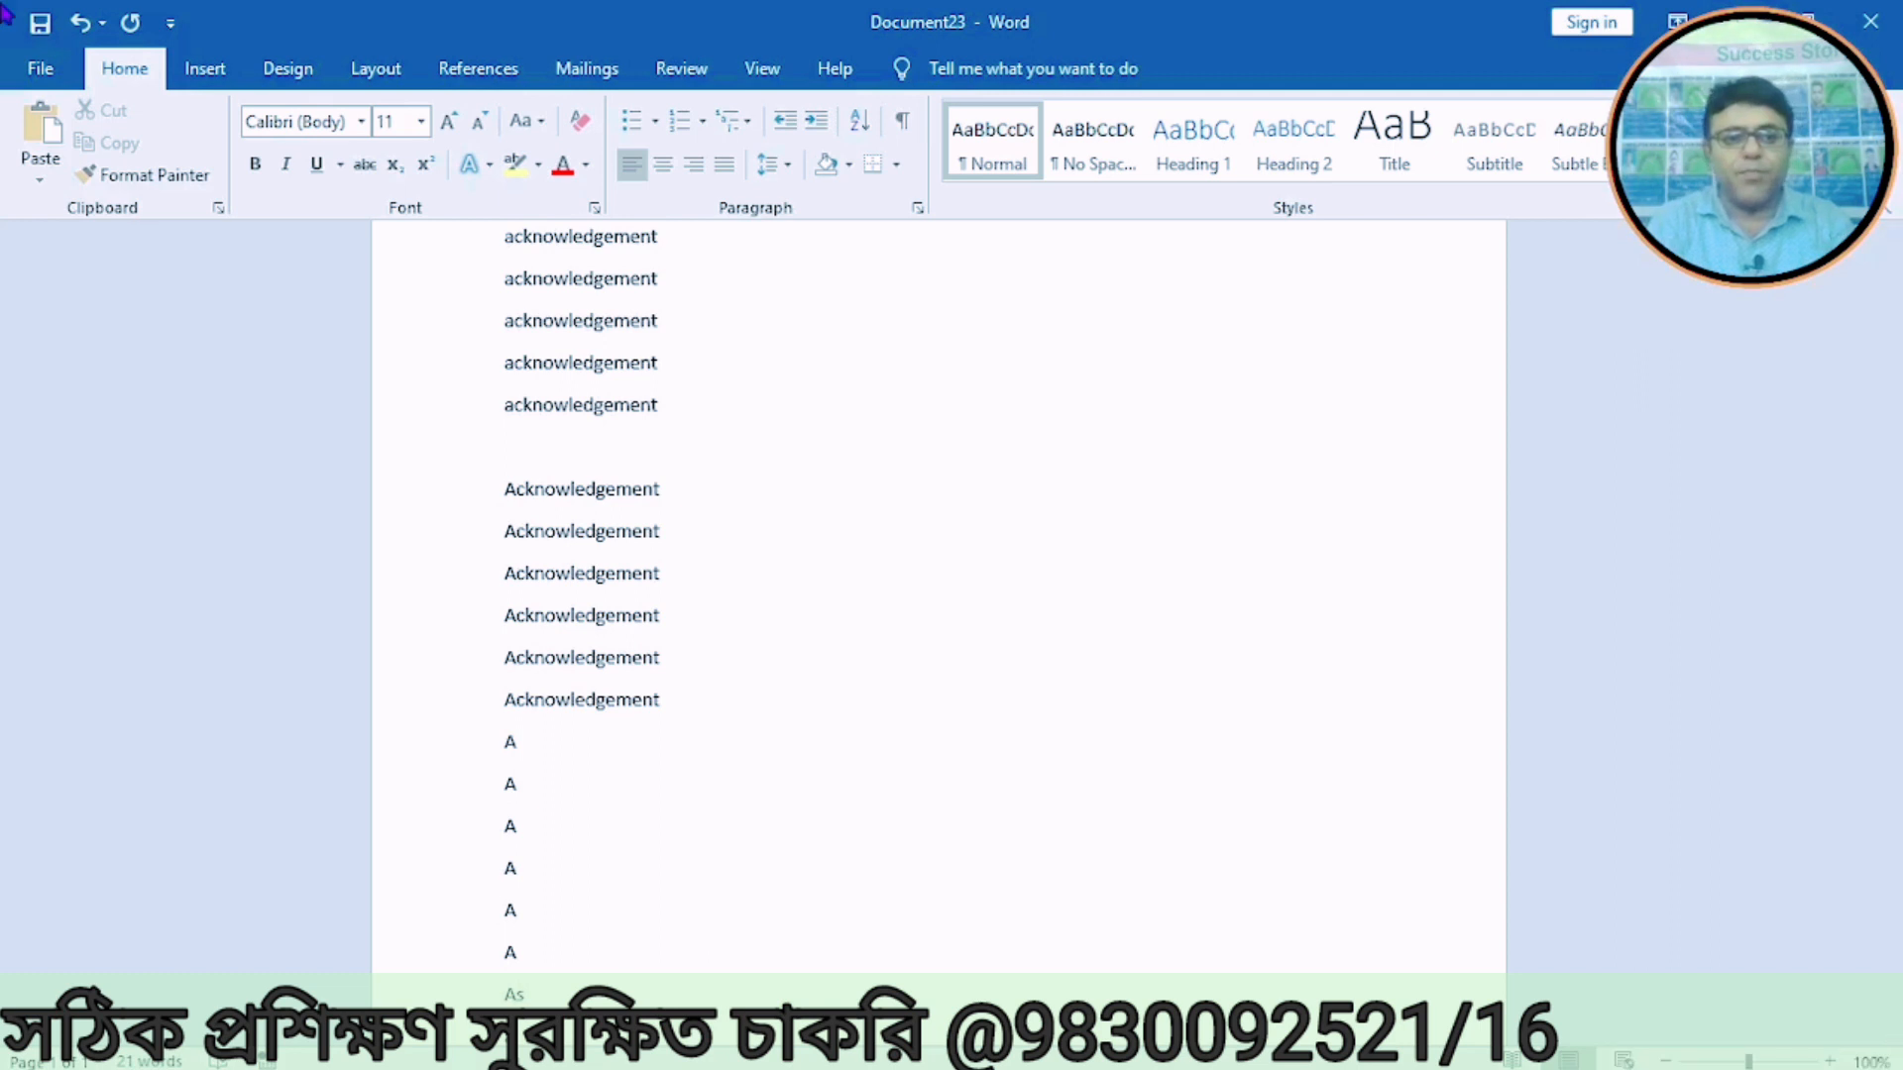
Step: Close the AutoCorrect test document without saving it
left_click(38, 69)
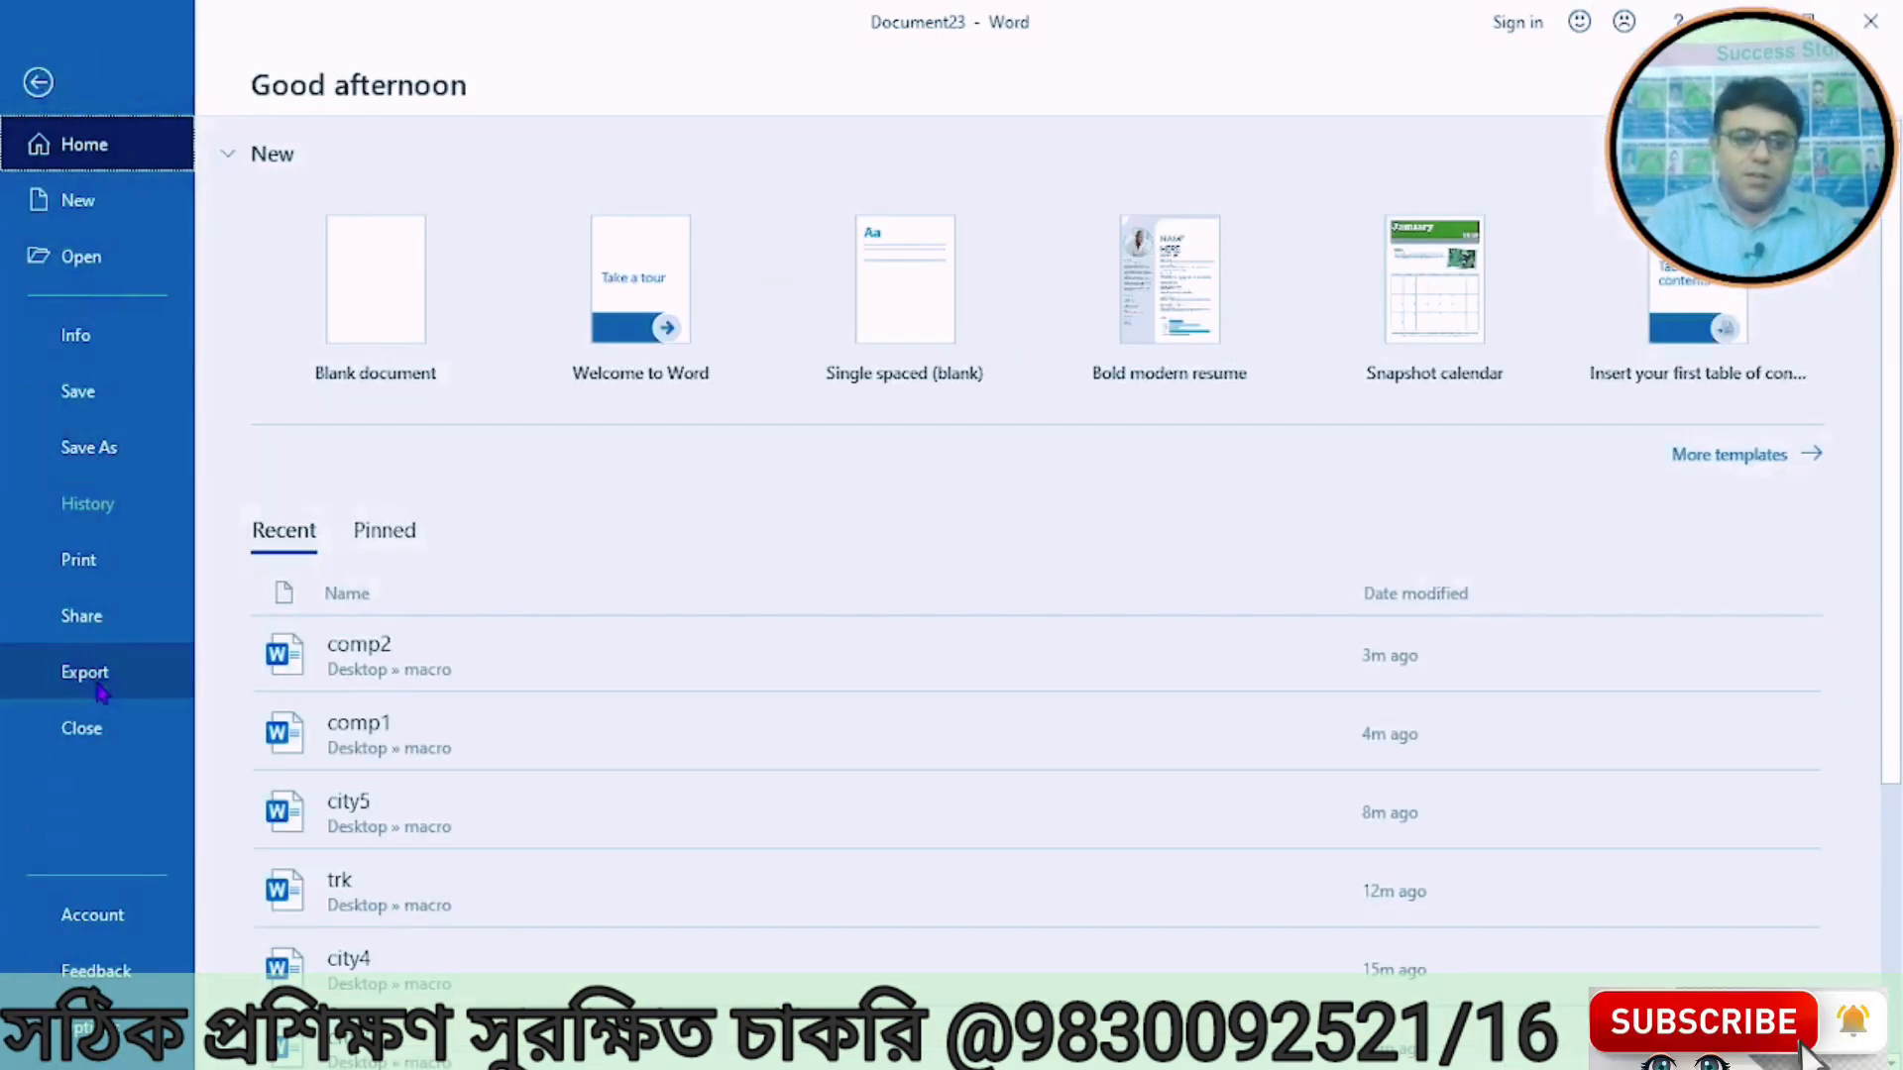
left_click(87, 721)
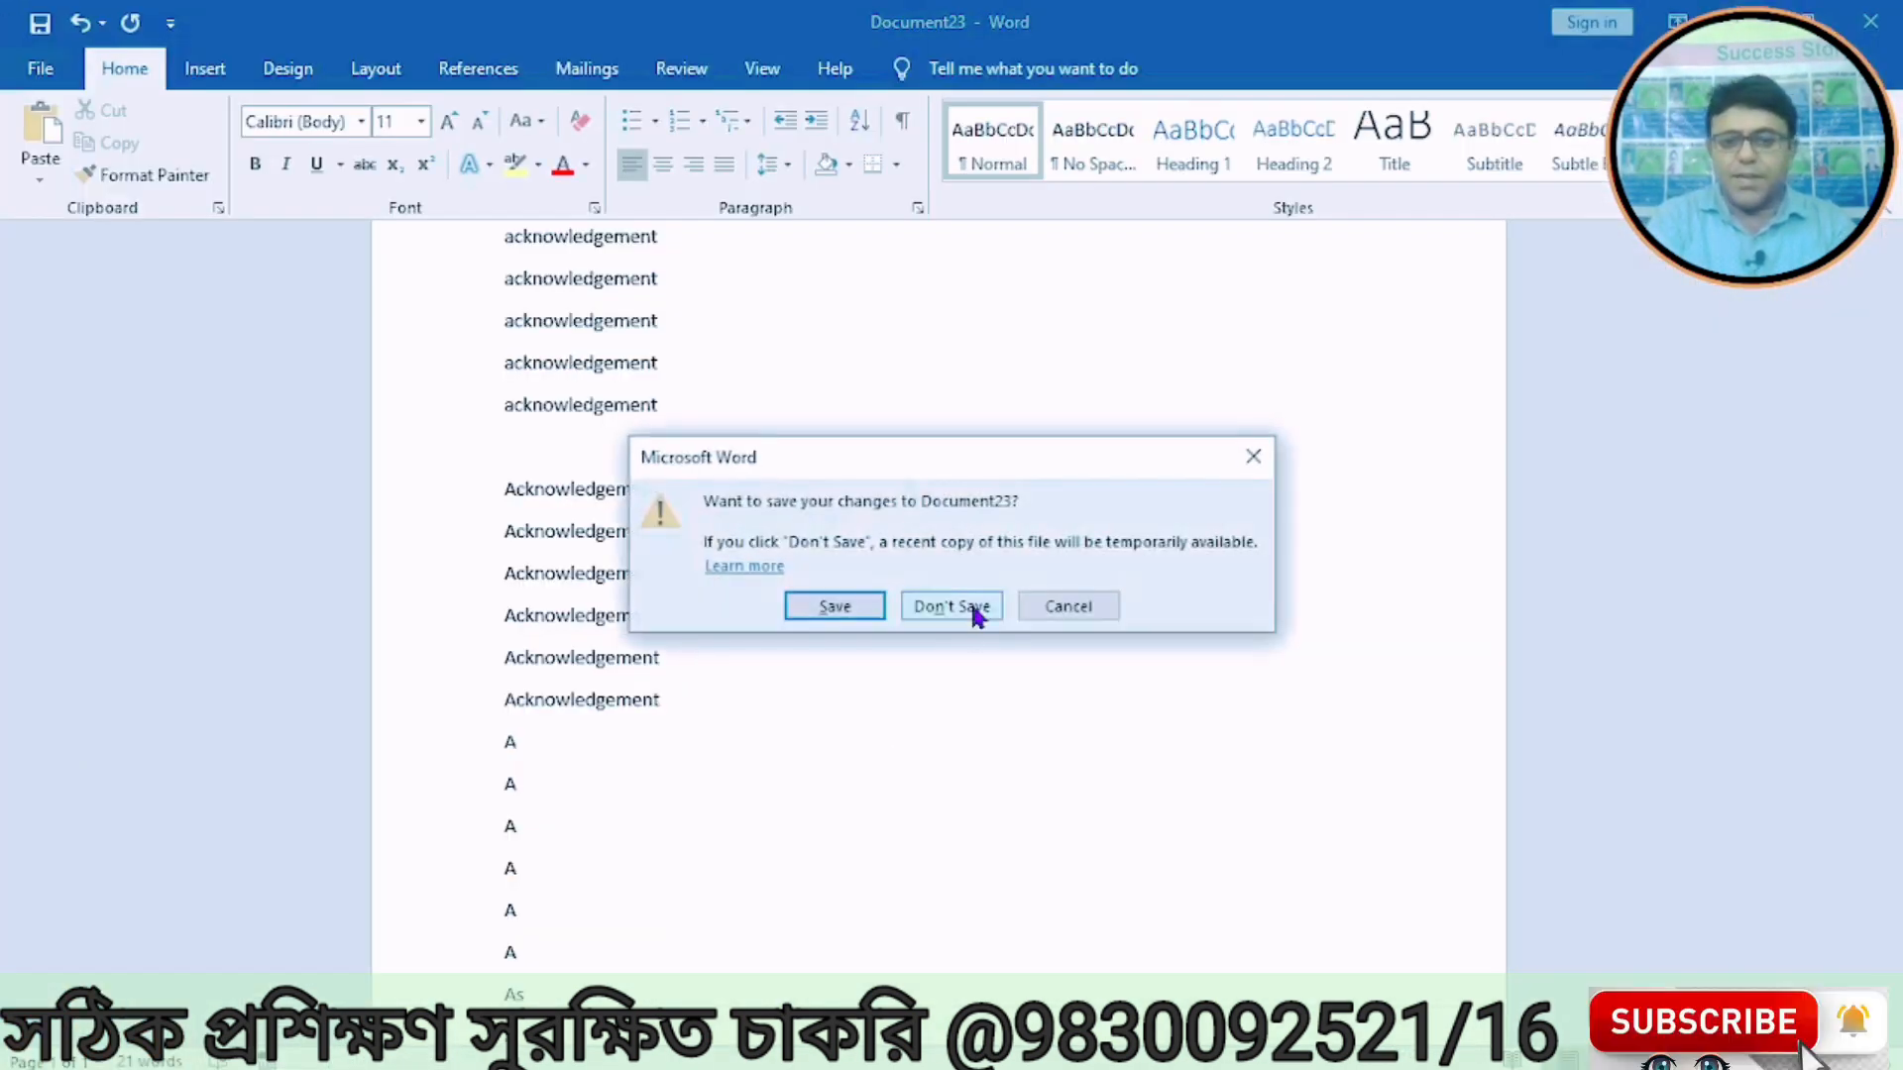
left_click(951, 606)
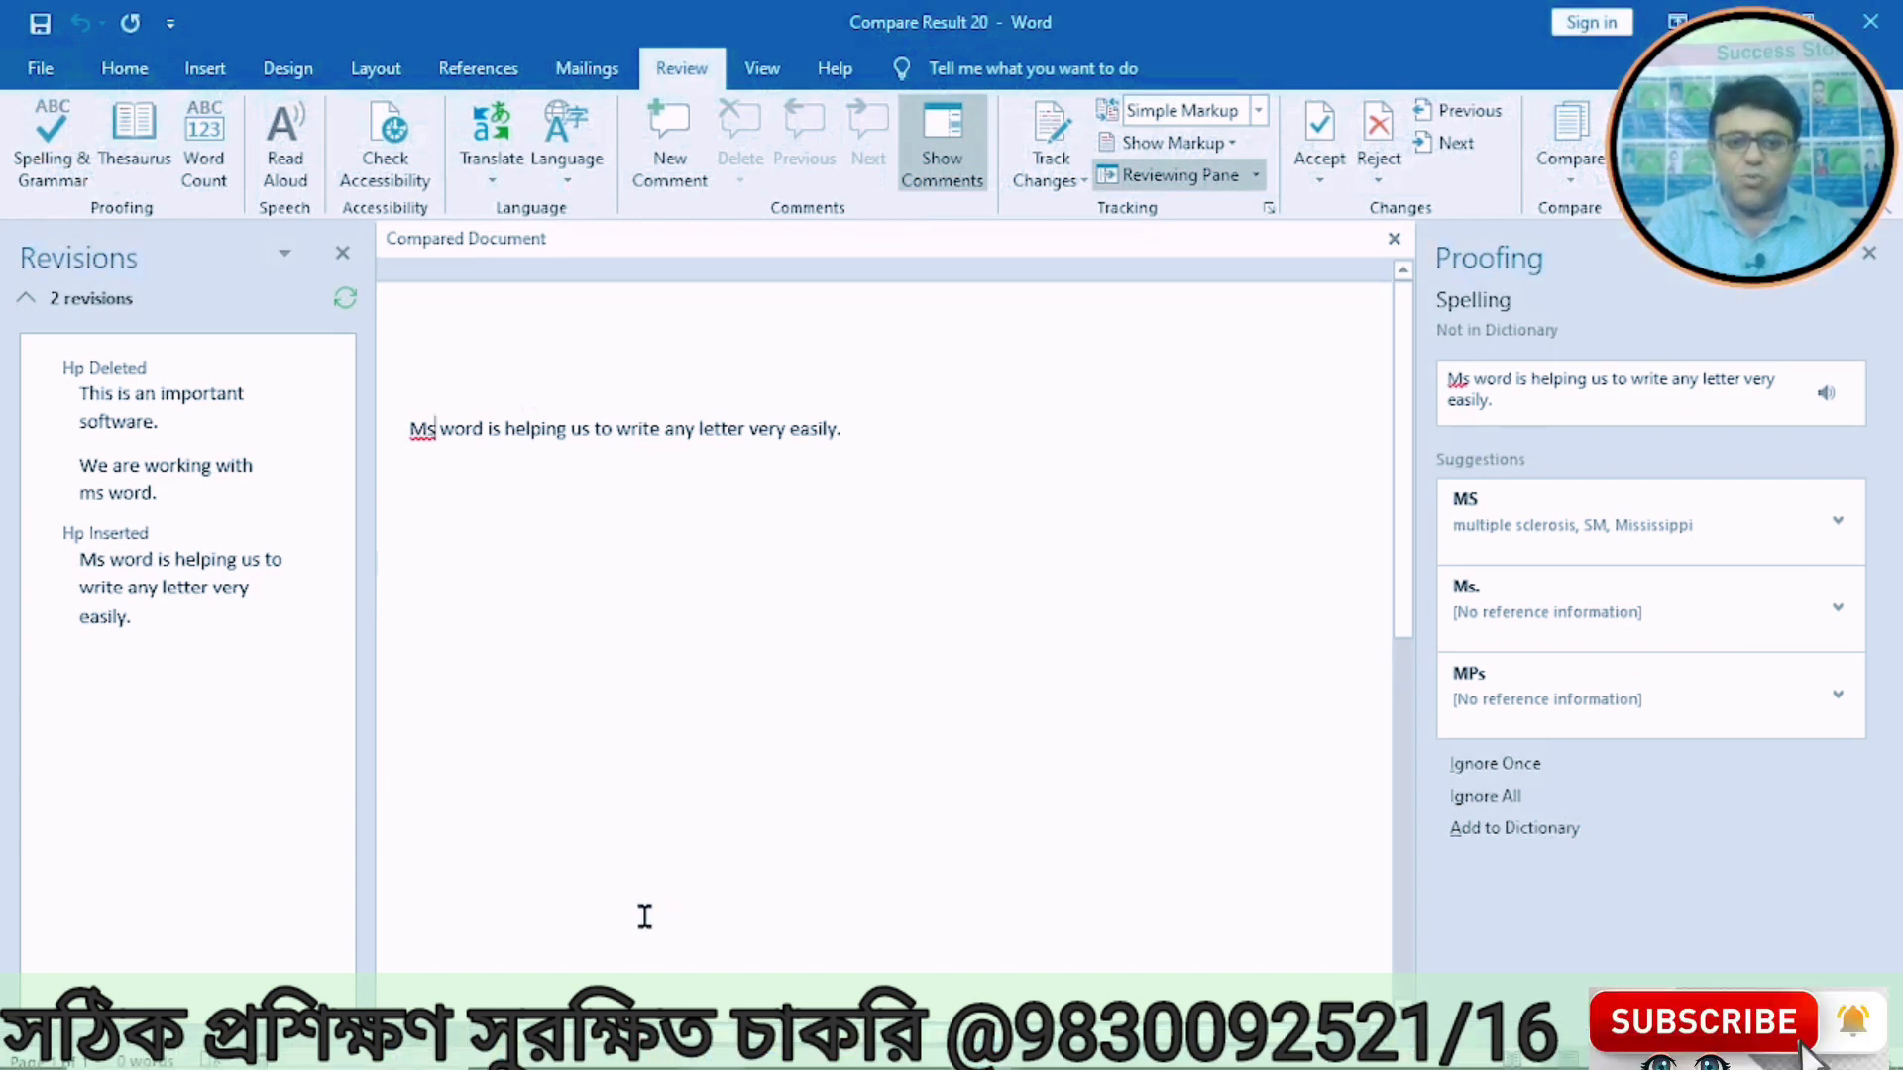
Step: Switch to the ms office syllabus document and check the remaining topics under Class 6
mouse_move(928, 1048)
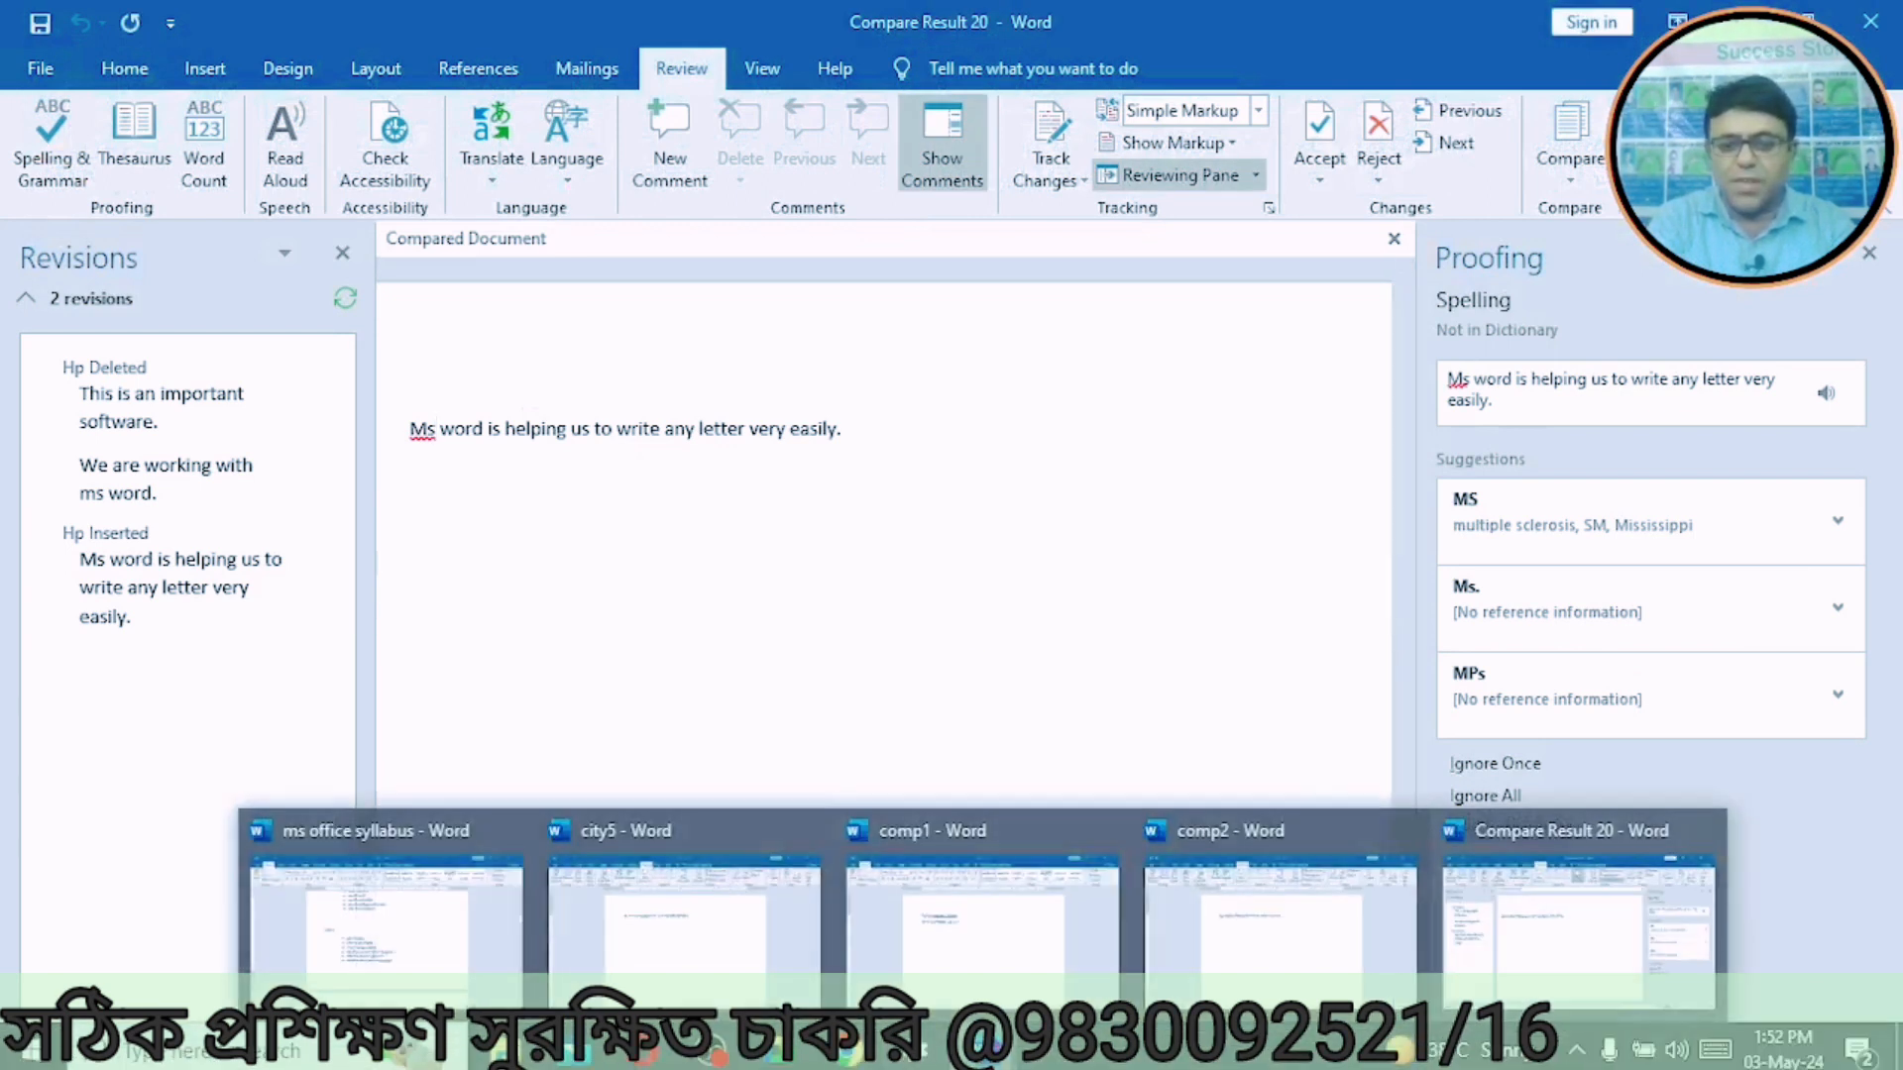
left_click(451, 946)
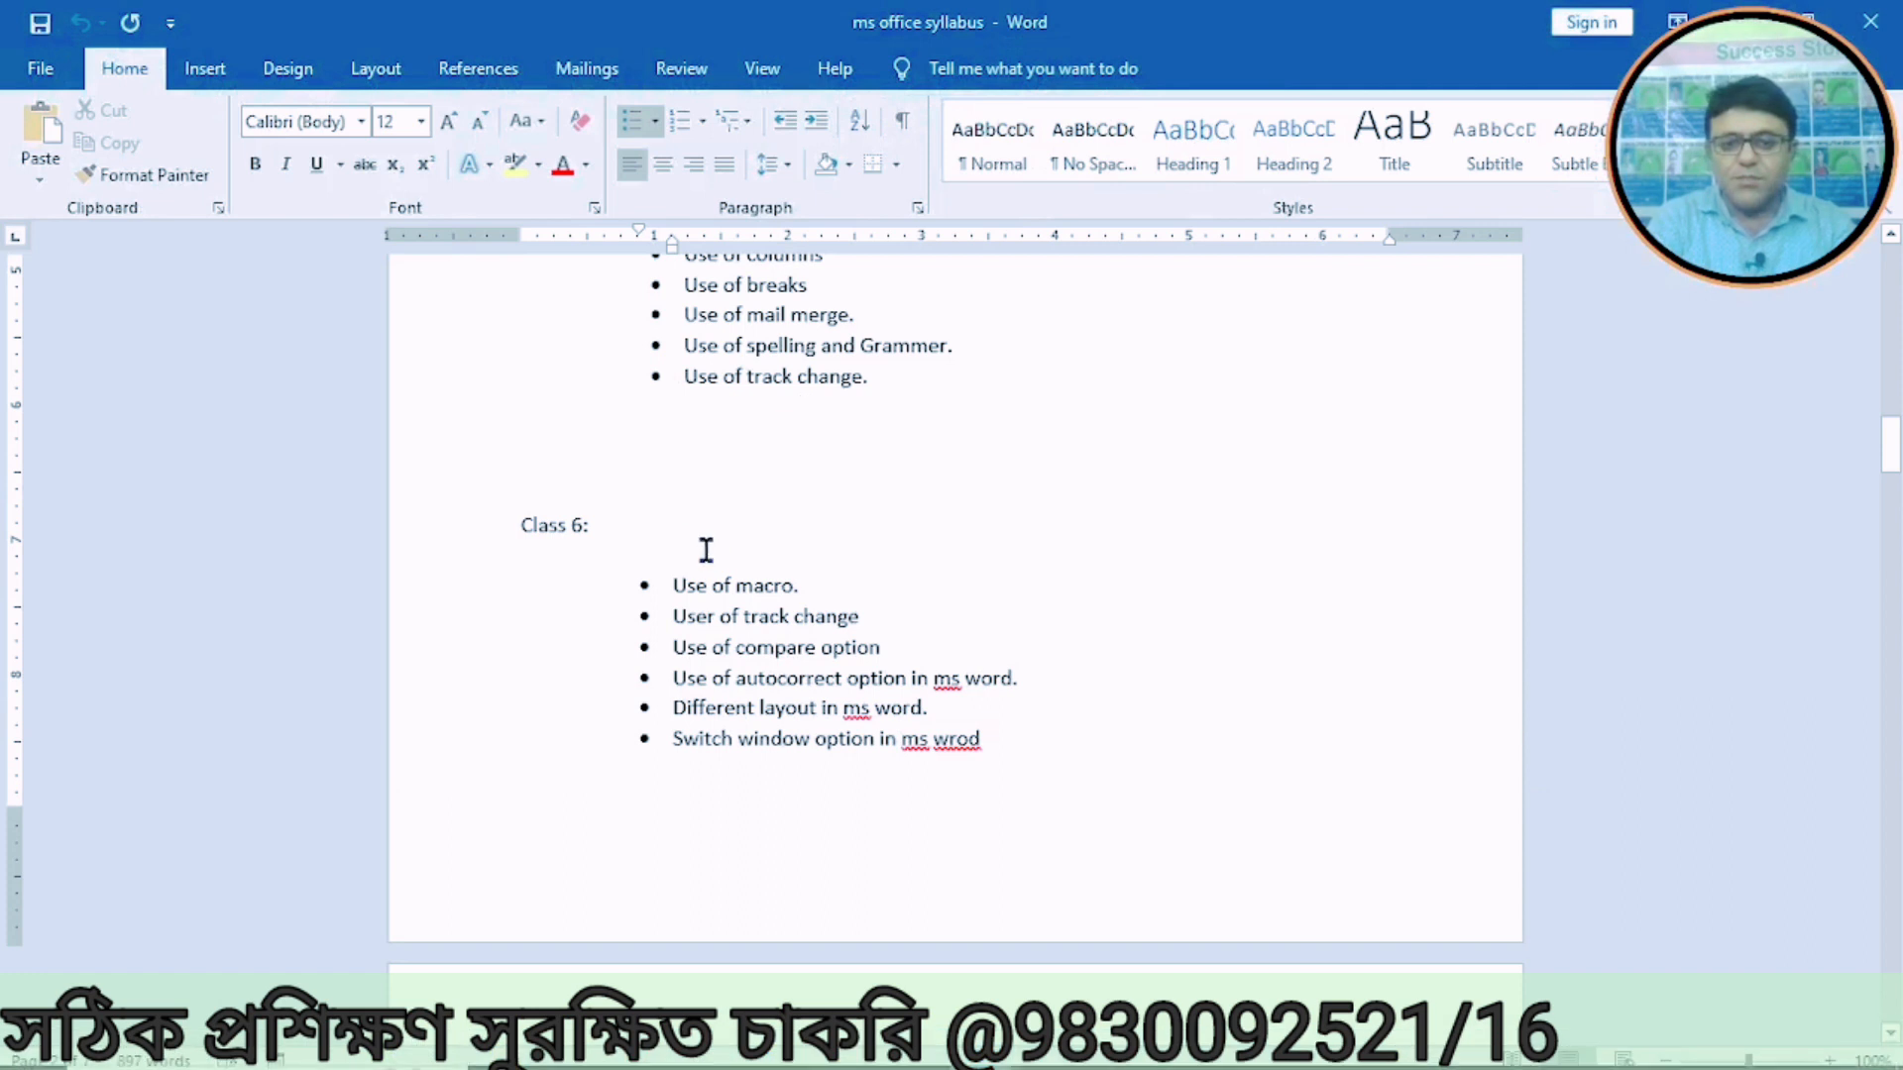
left_click_drag(883, 647, 900, 739)
left_click(898, 742)
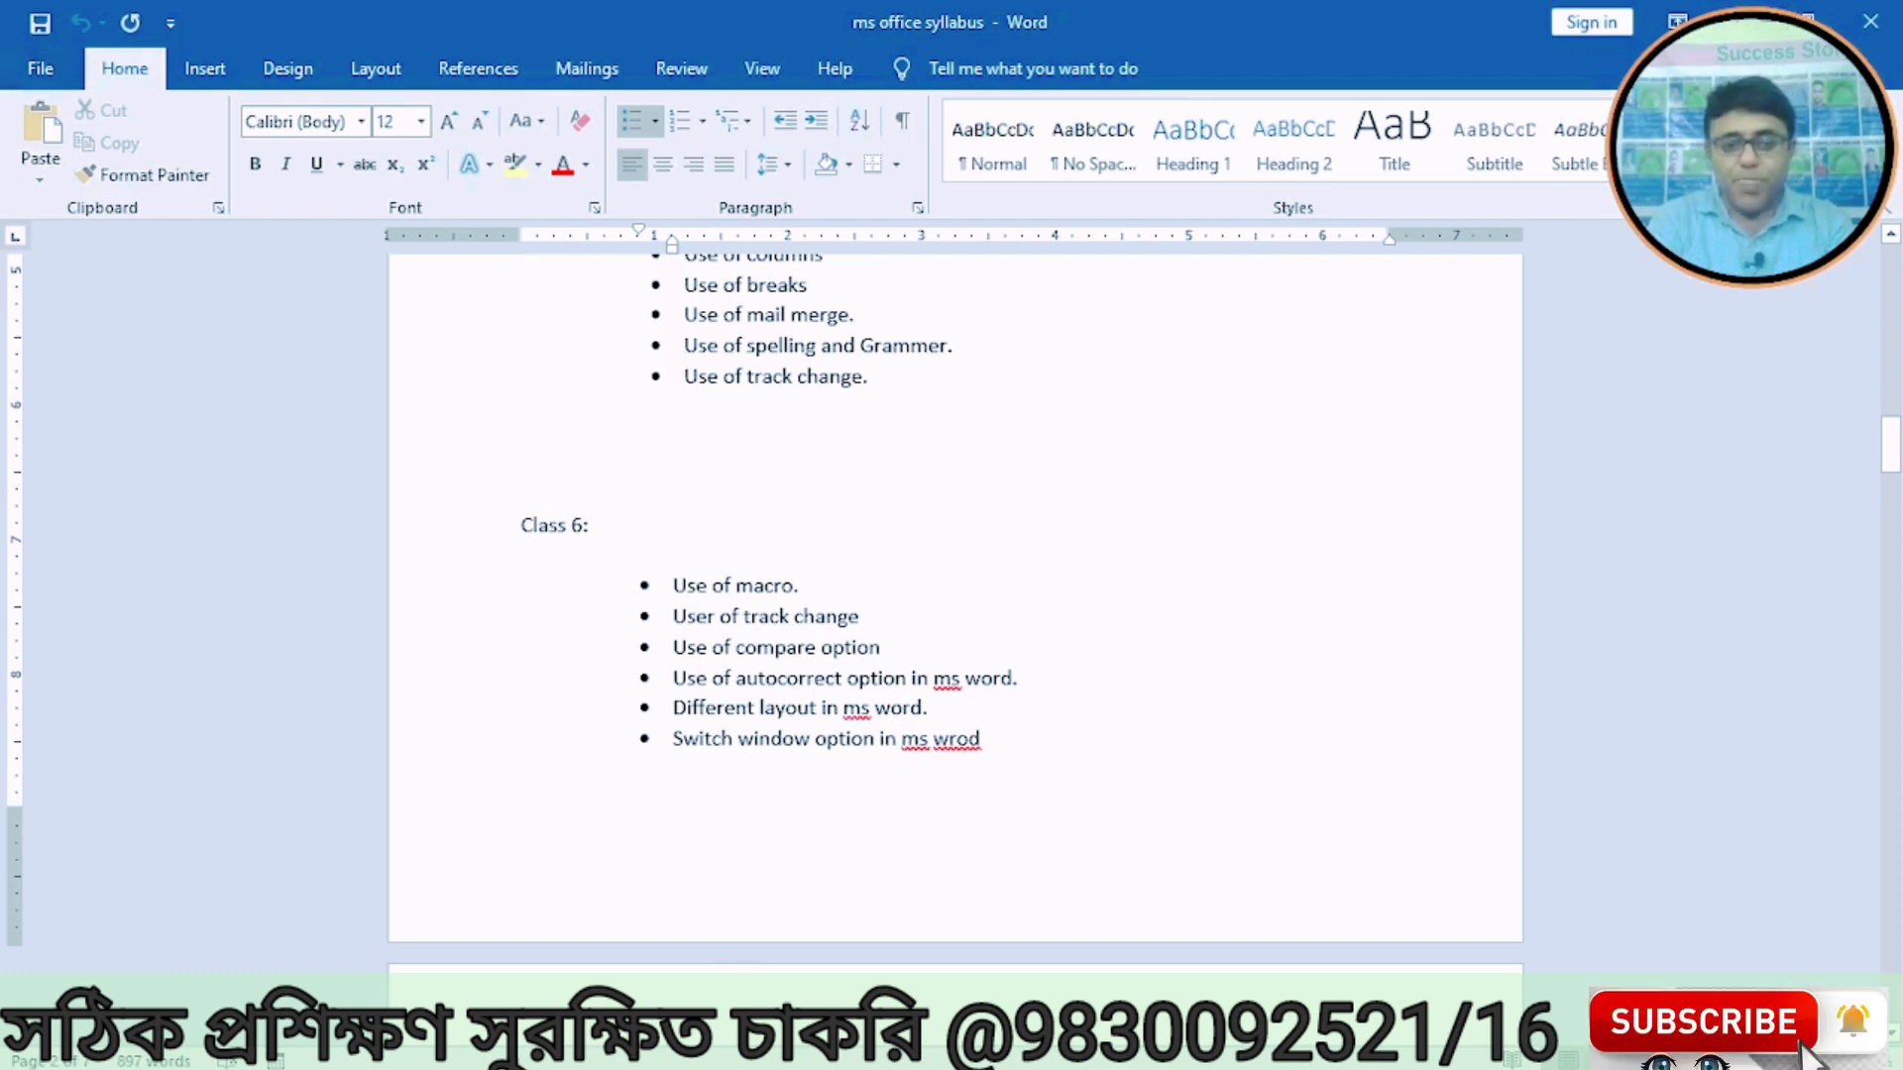
Step: Create a new blank document for demonstrating the different layouts
left_click(33, 71)
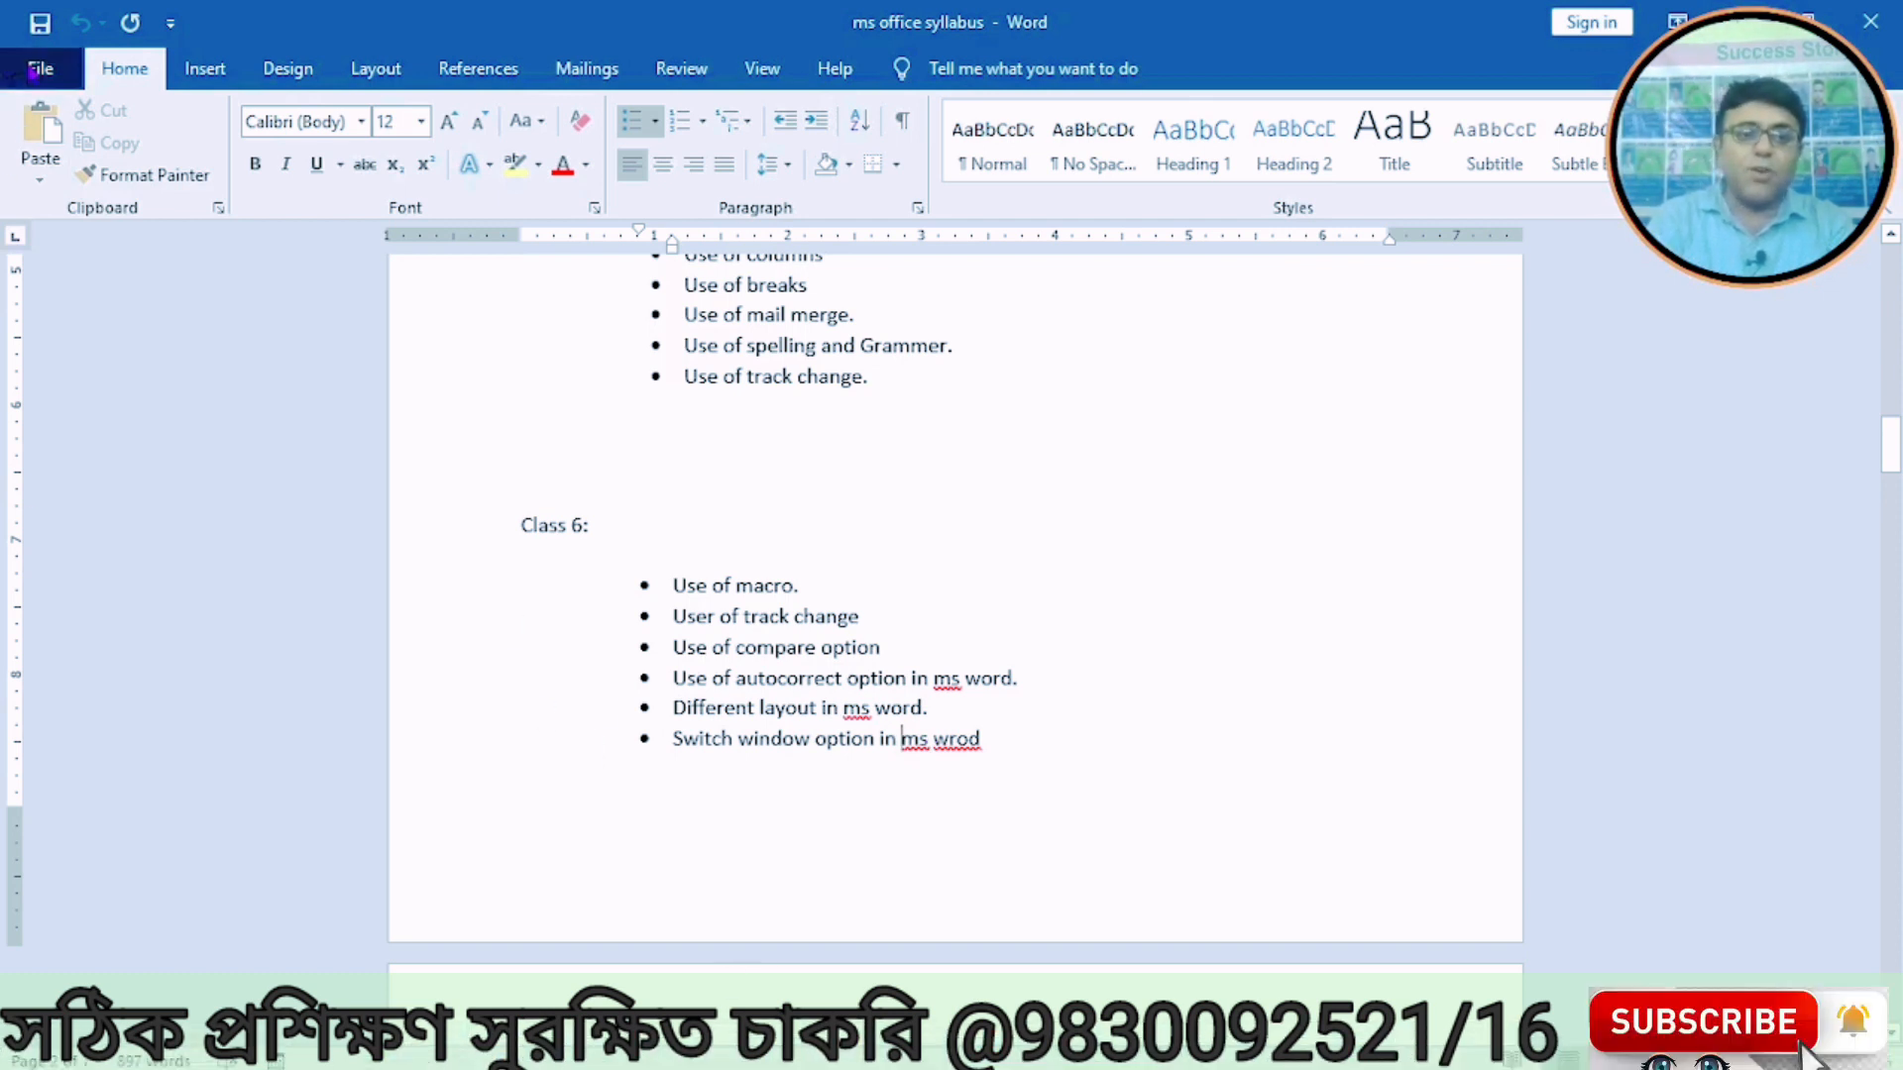
left_click(71, 198)
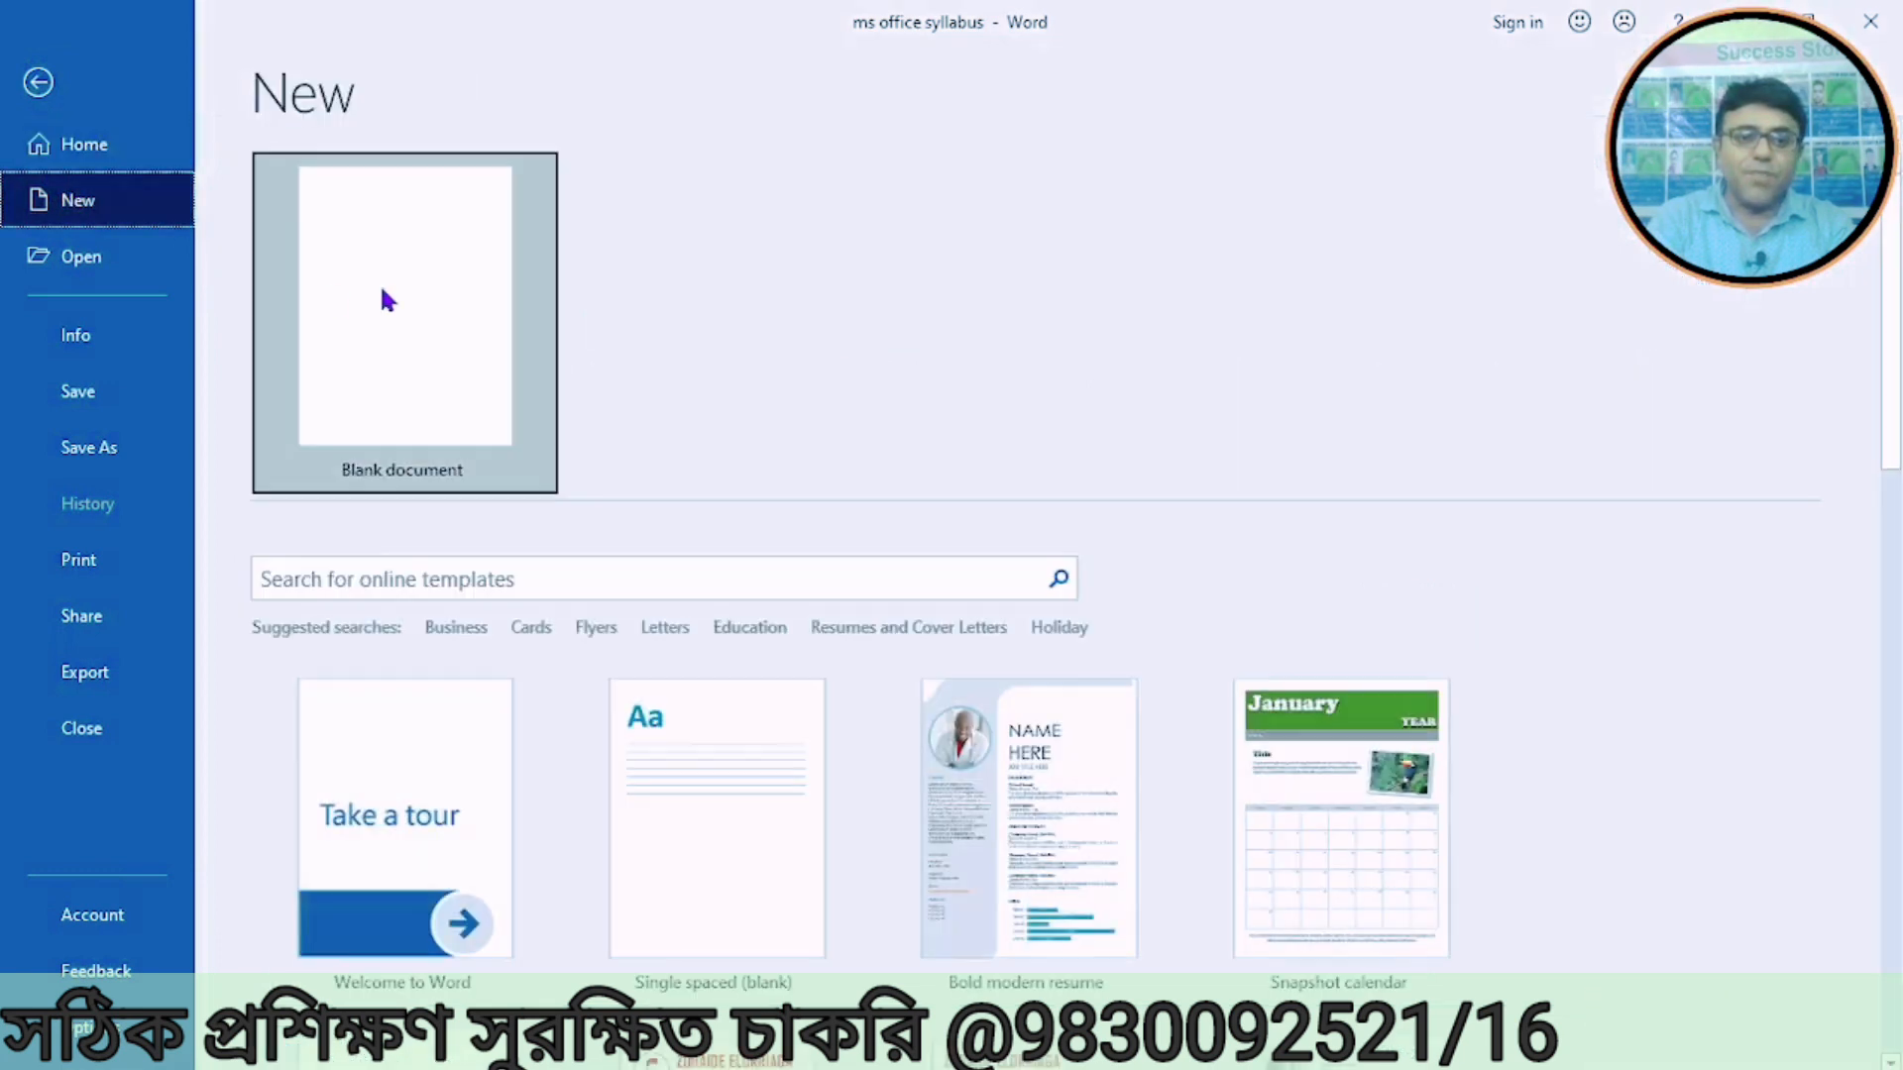
left_click(381, 282)
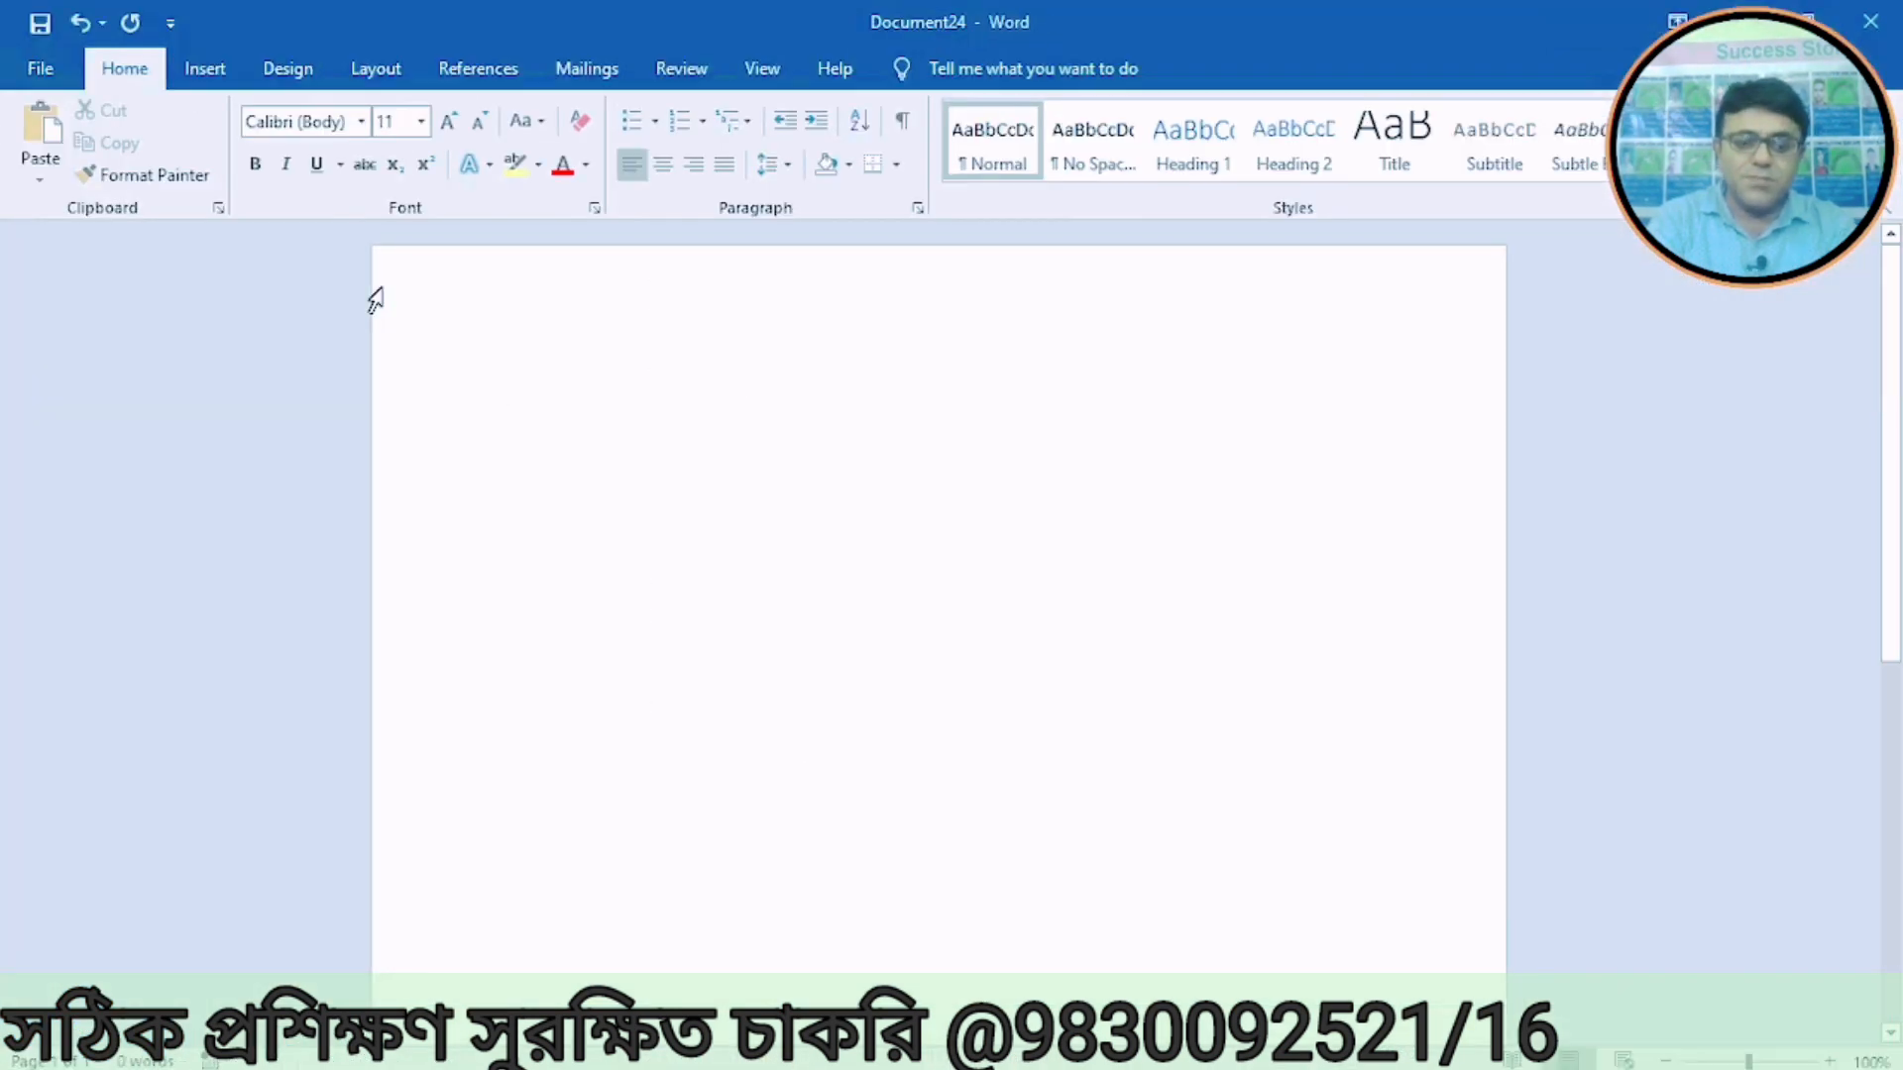
Step: Write "We are learning ms word" and "This is an important software" on two separate lines
type("We are")
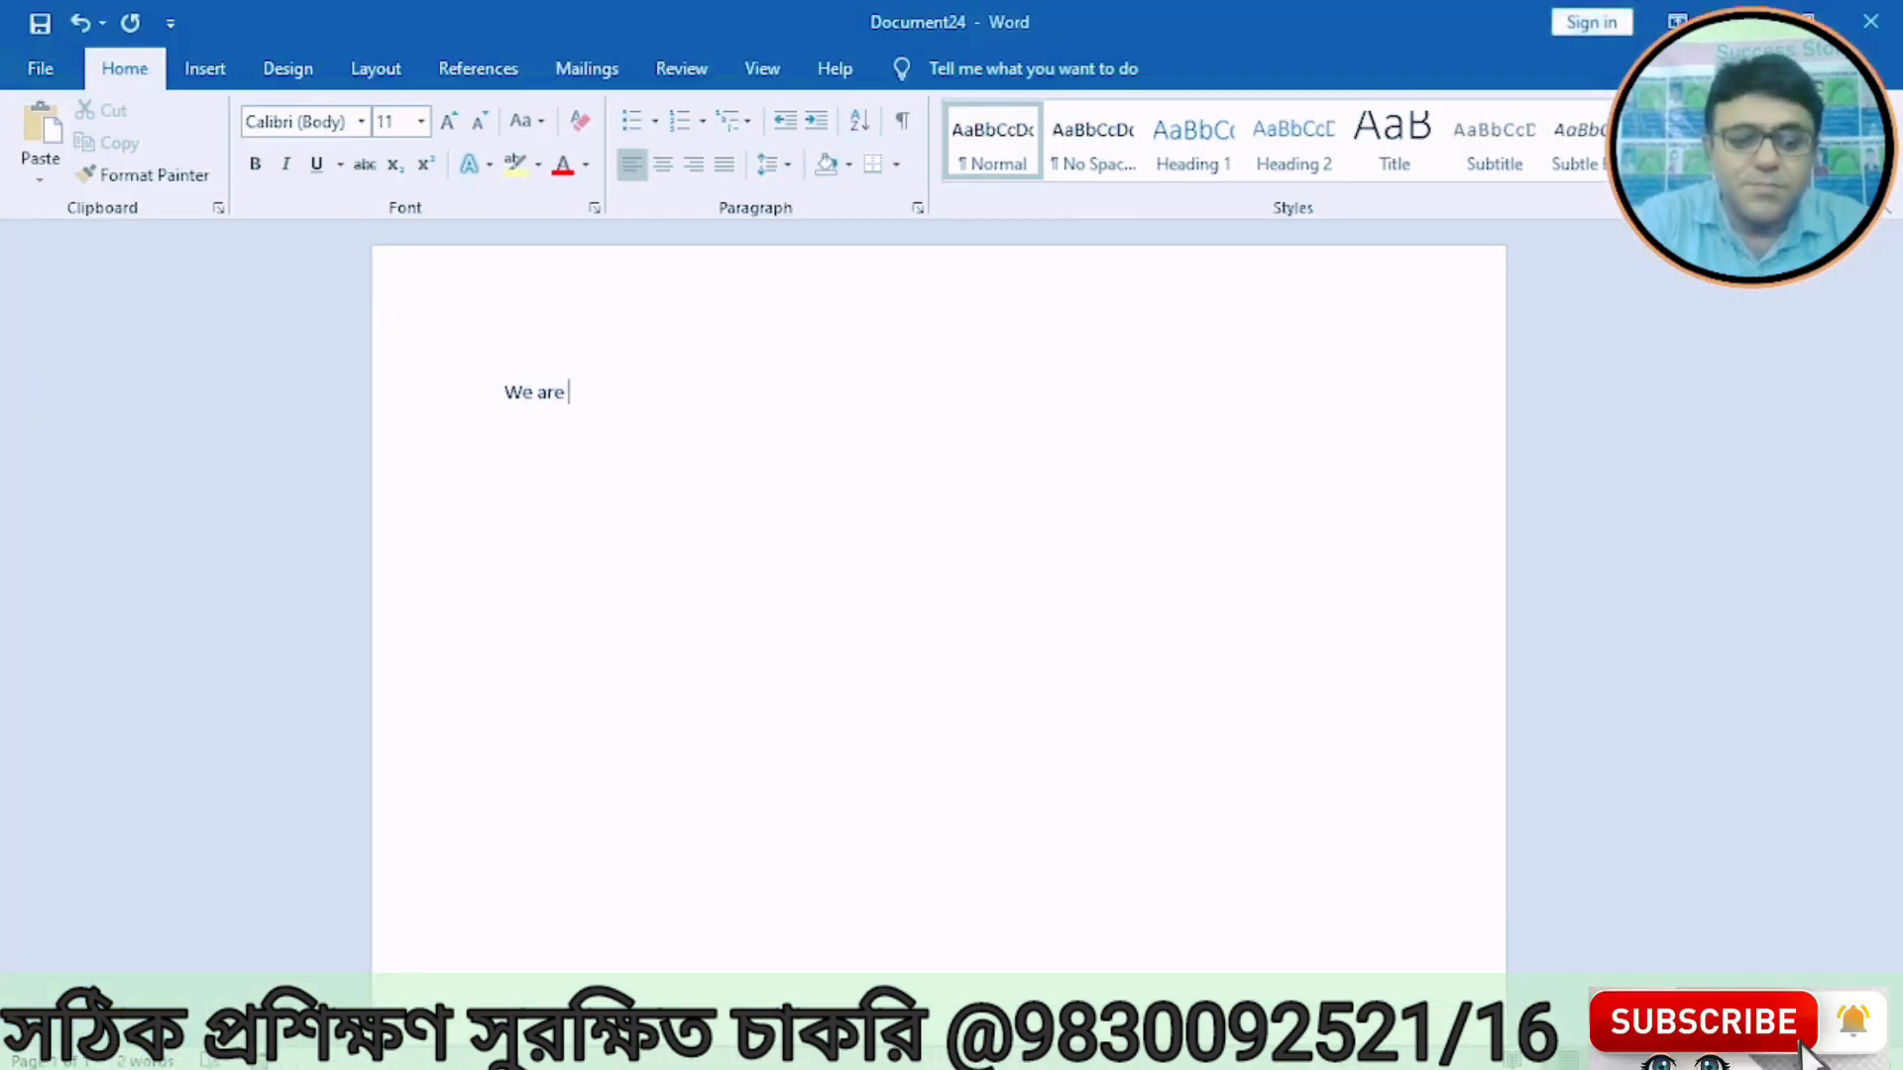
type(" learnjong ms")
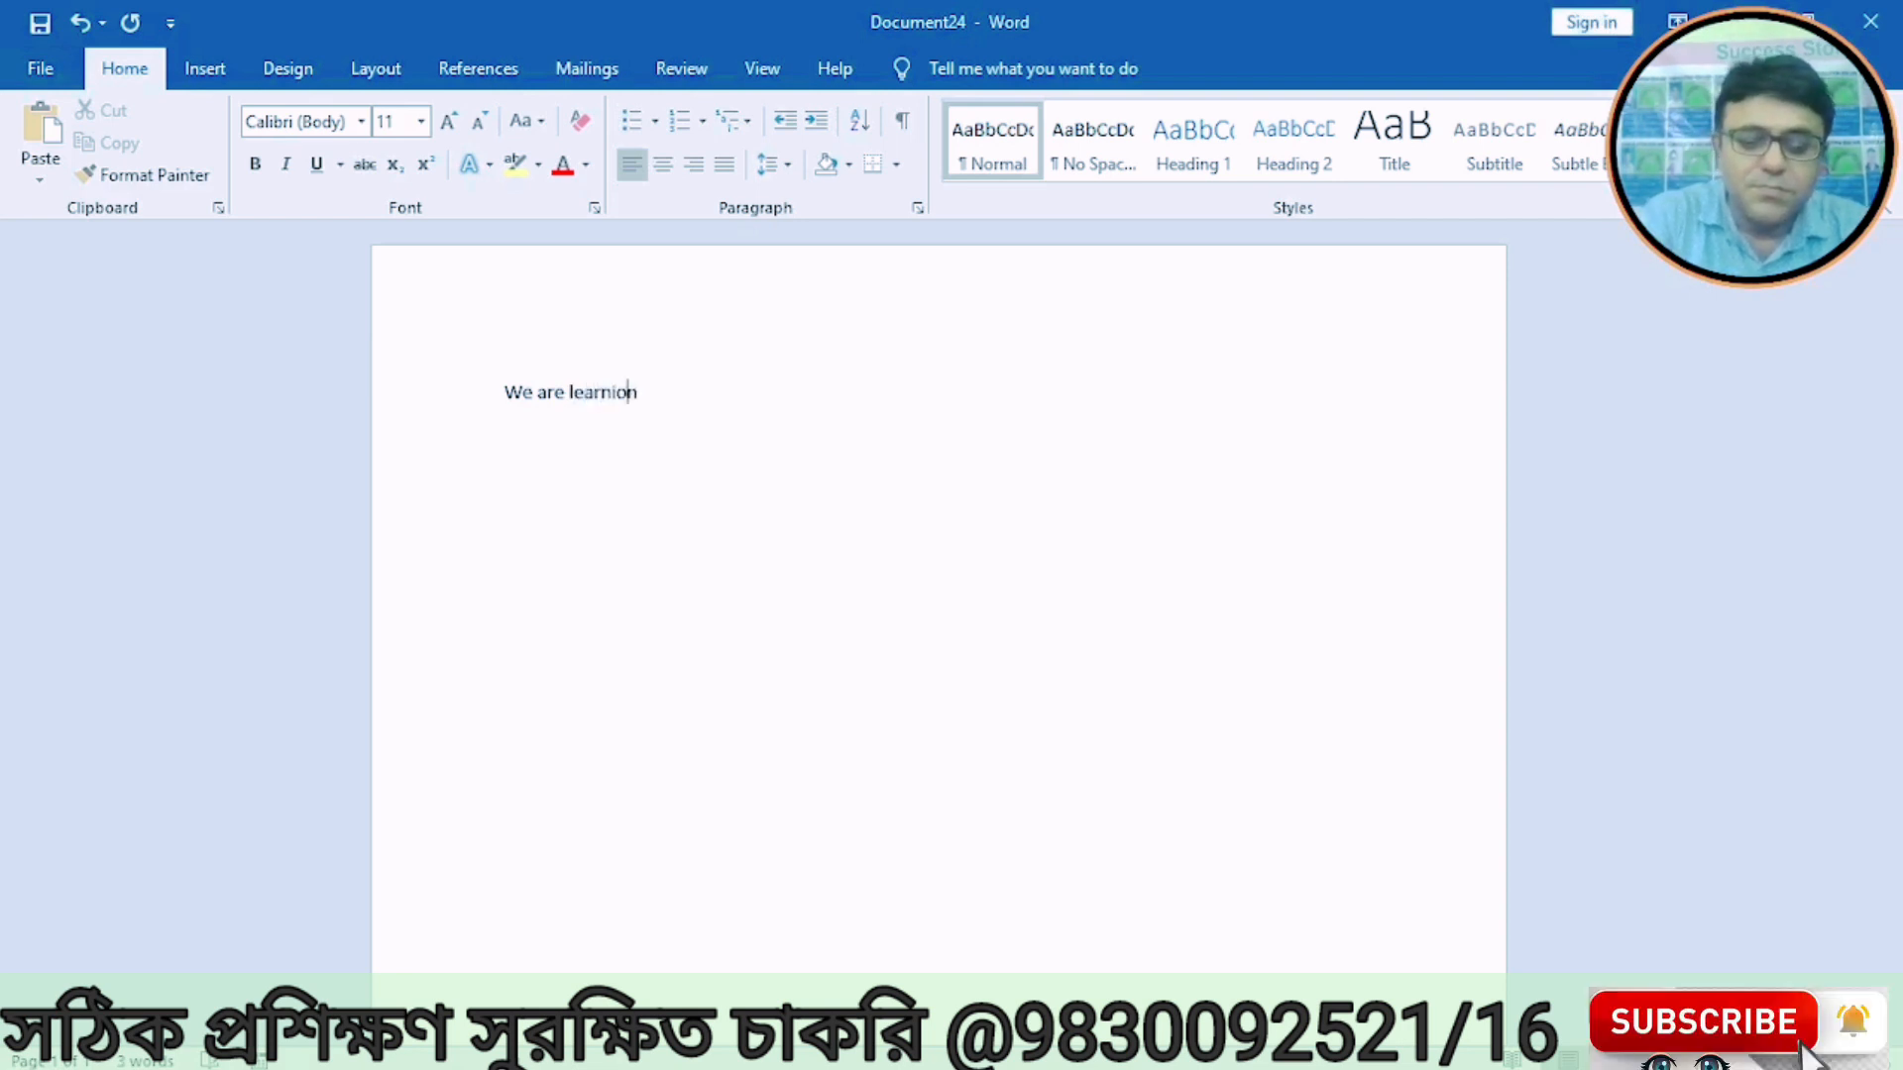
key("BackSpace")
key("BackSpace")
key("BackSpace")
key("BackSpace")
type("ing ms word")
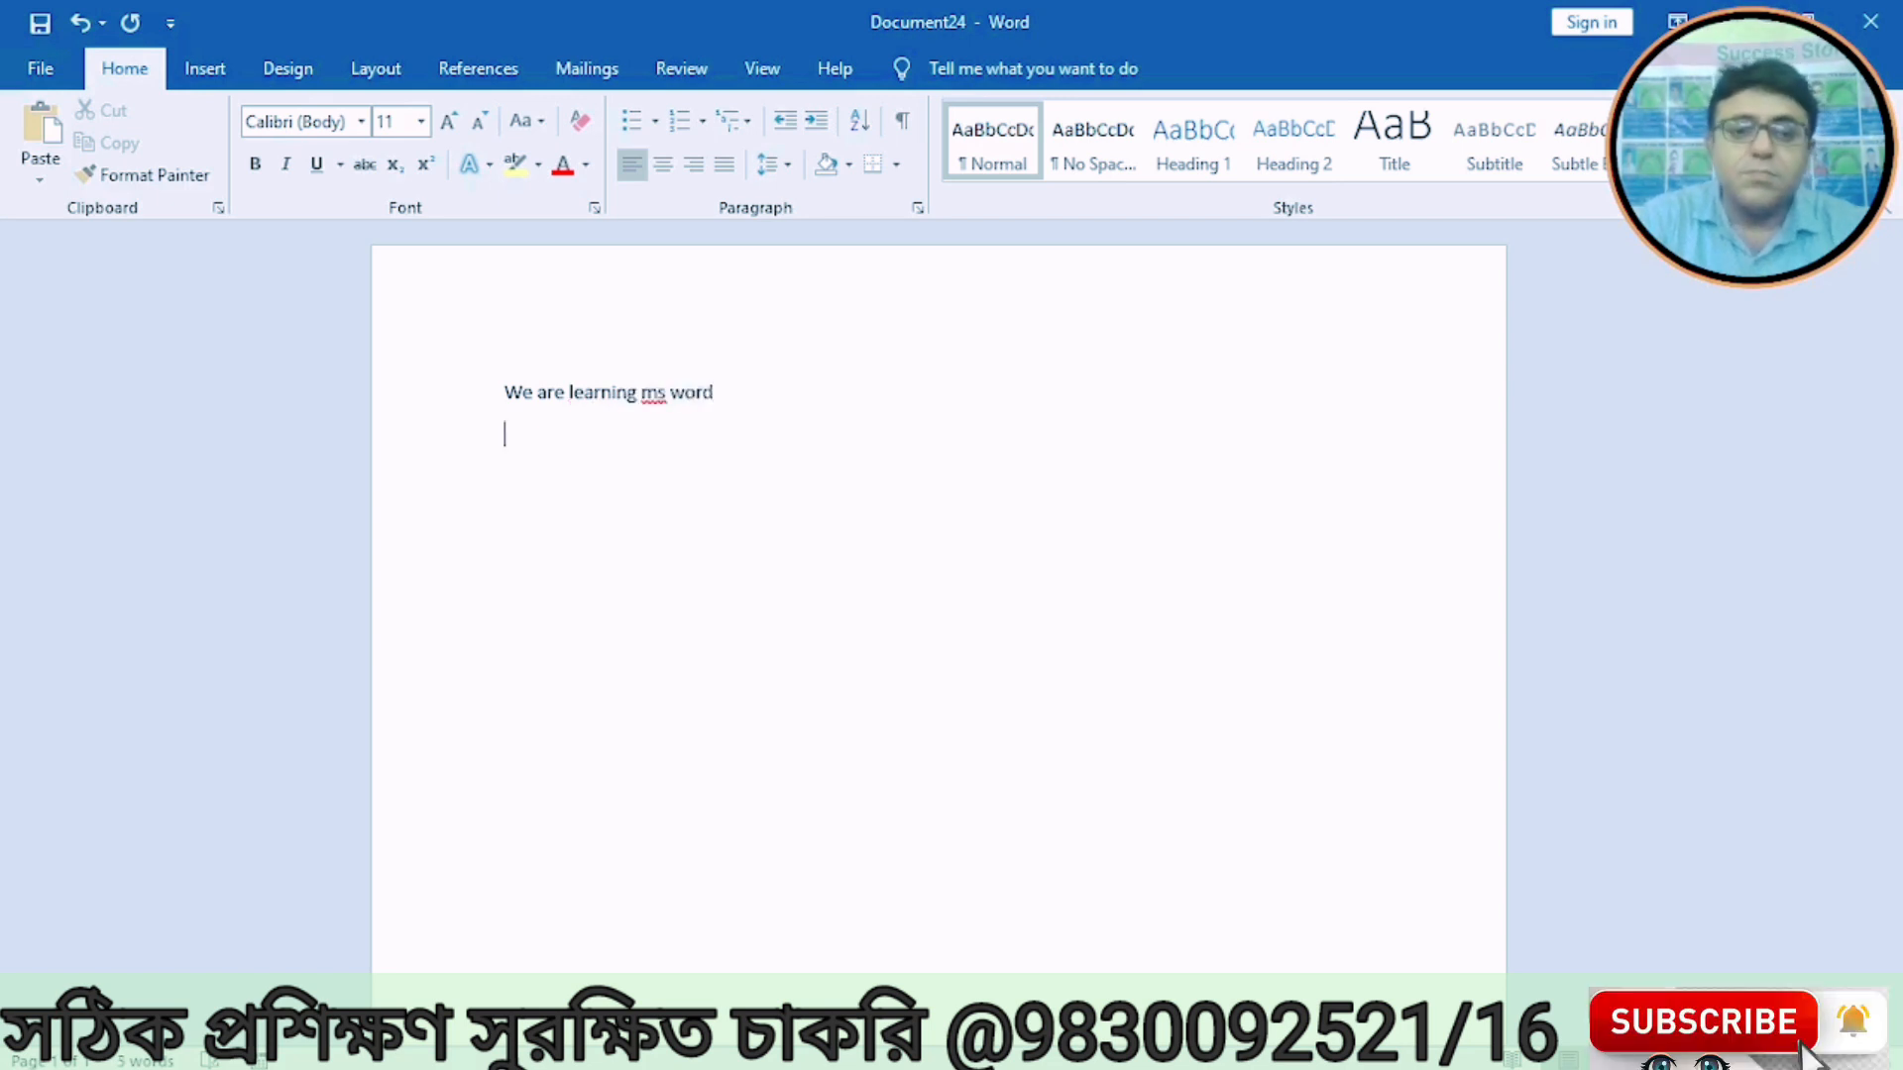
type("thini")
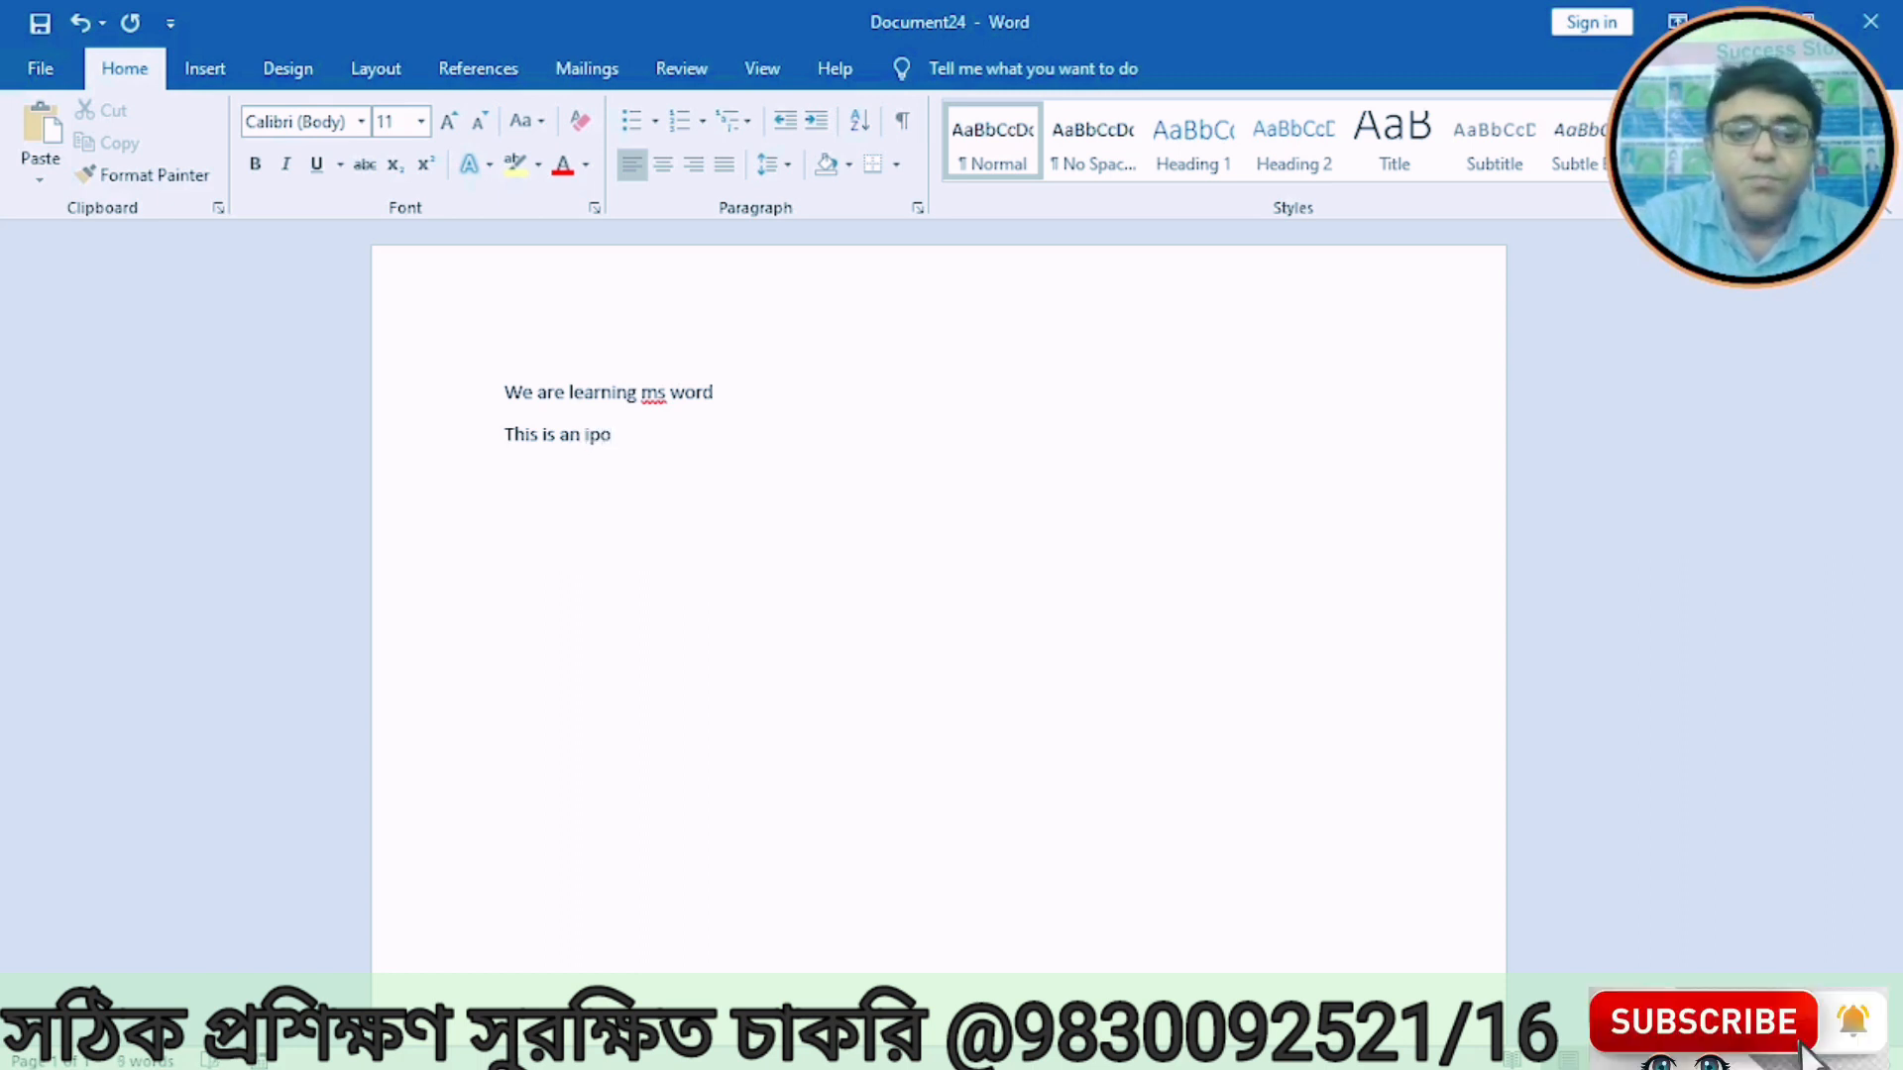
type("rtant software")
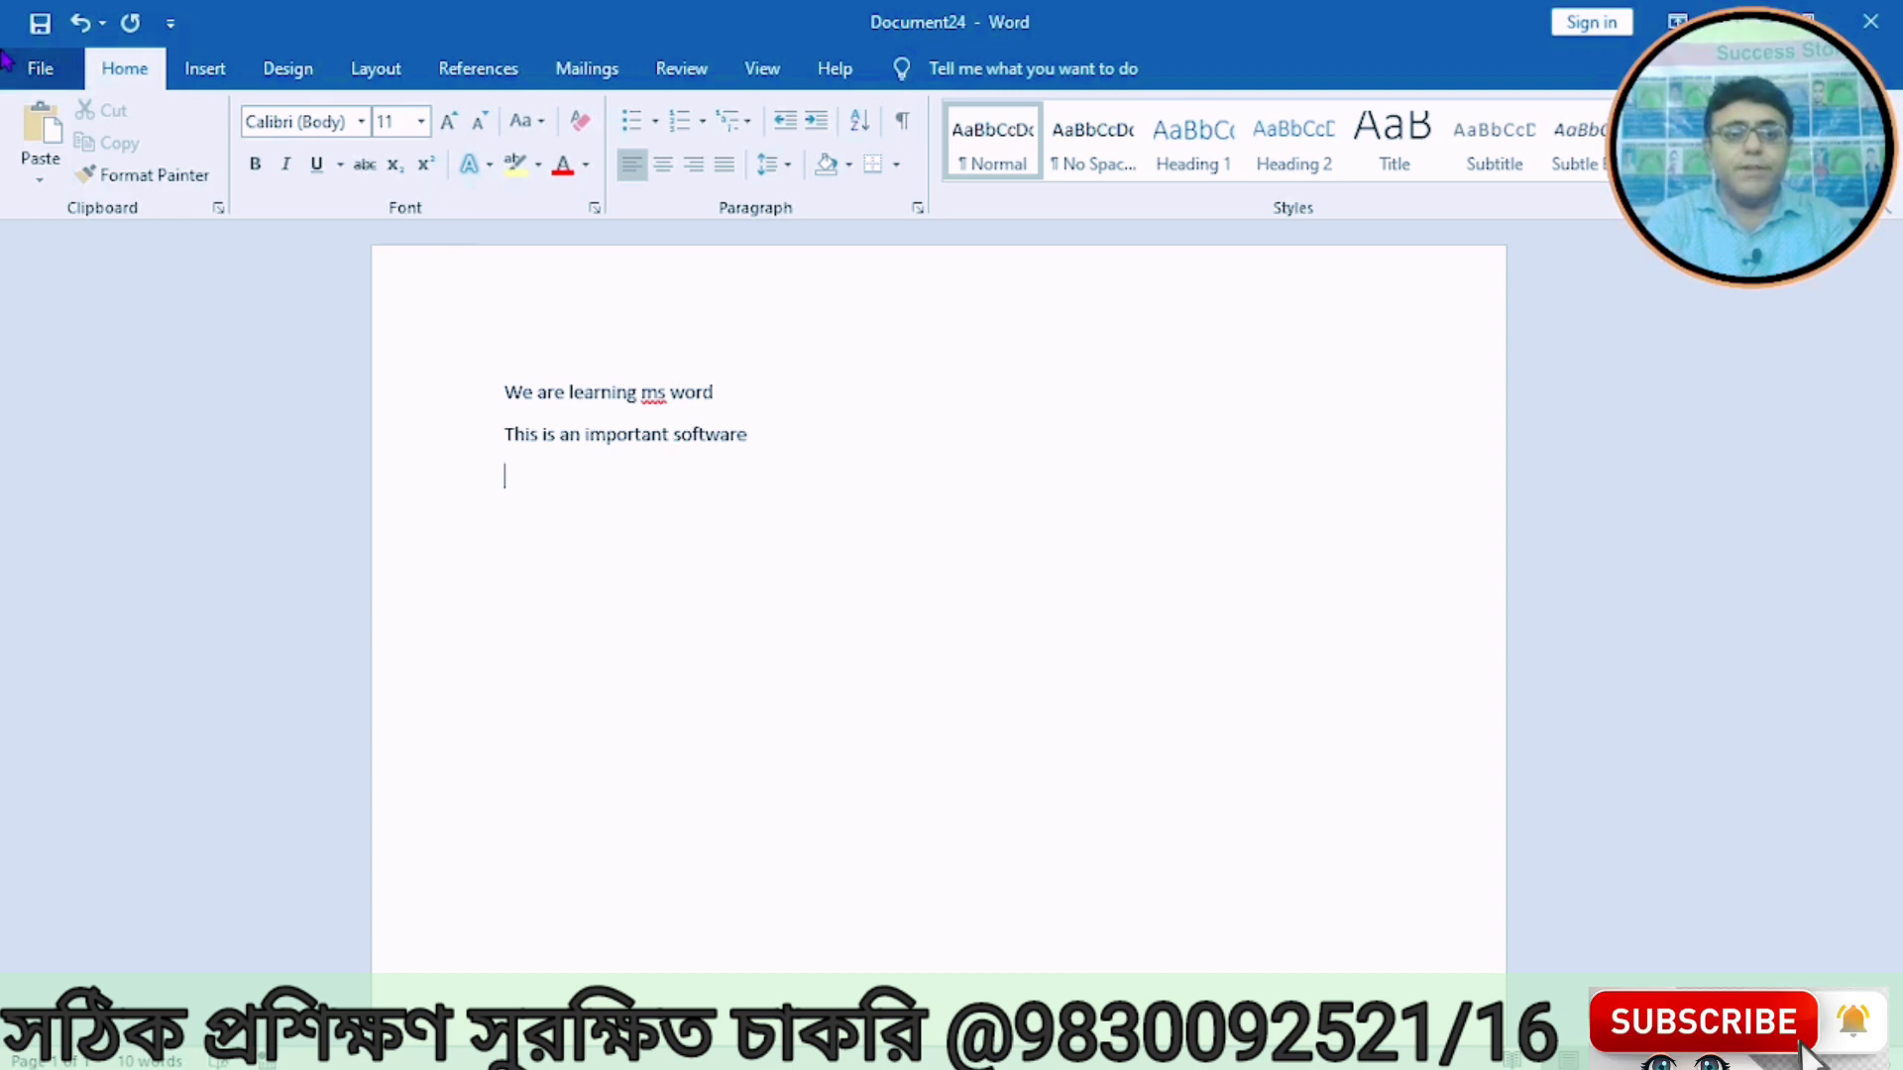
Step: Show the document in Read Mode and open its view options
left_click(24, 77)
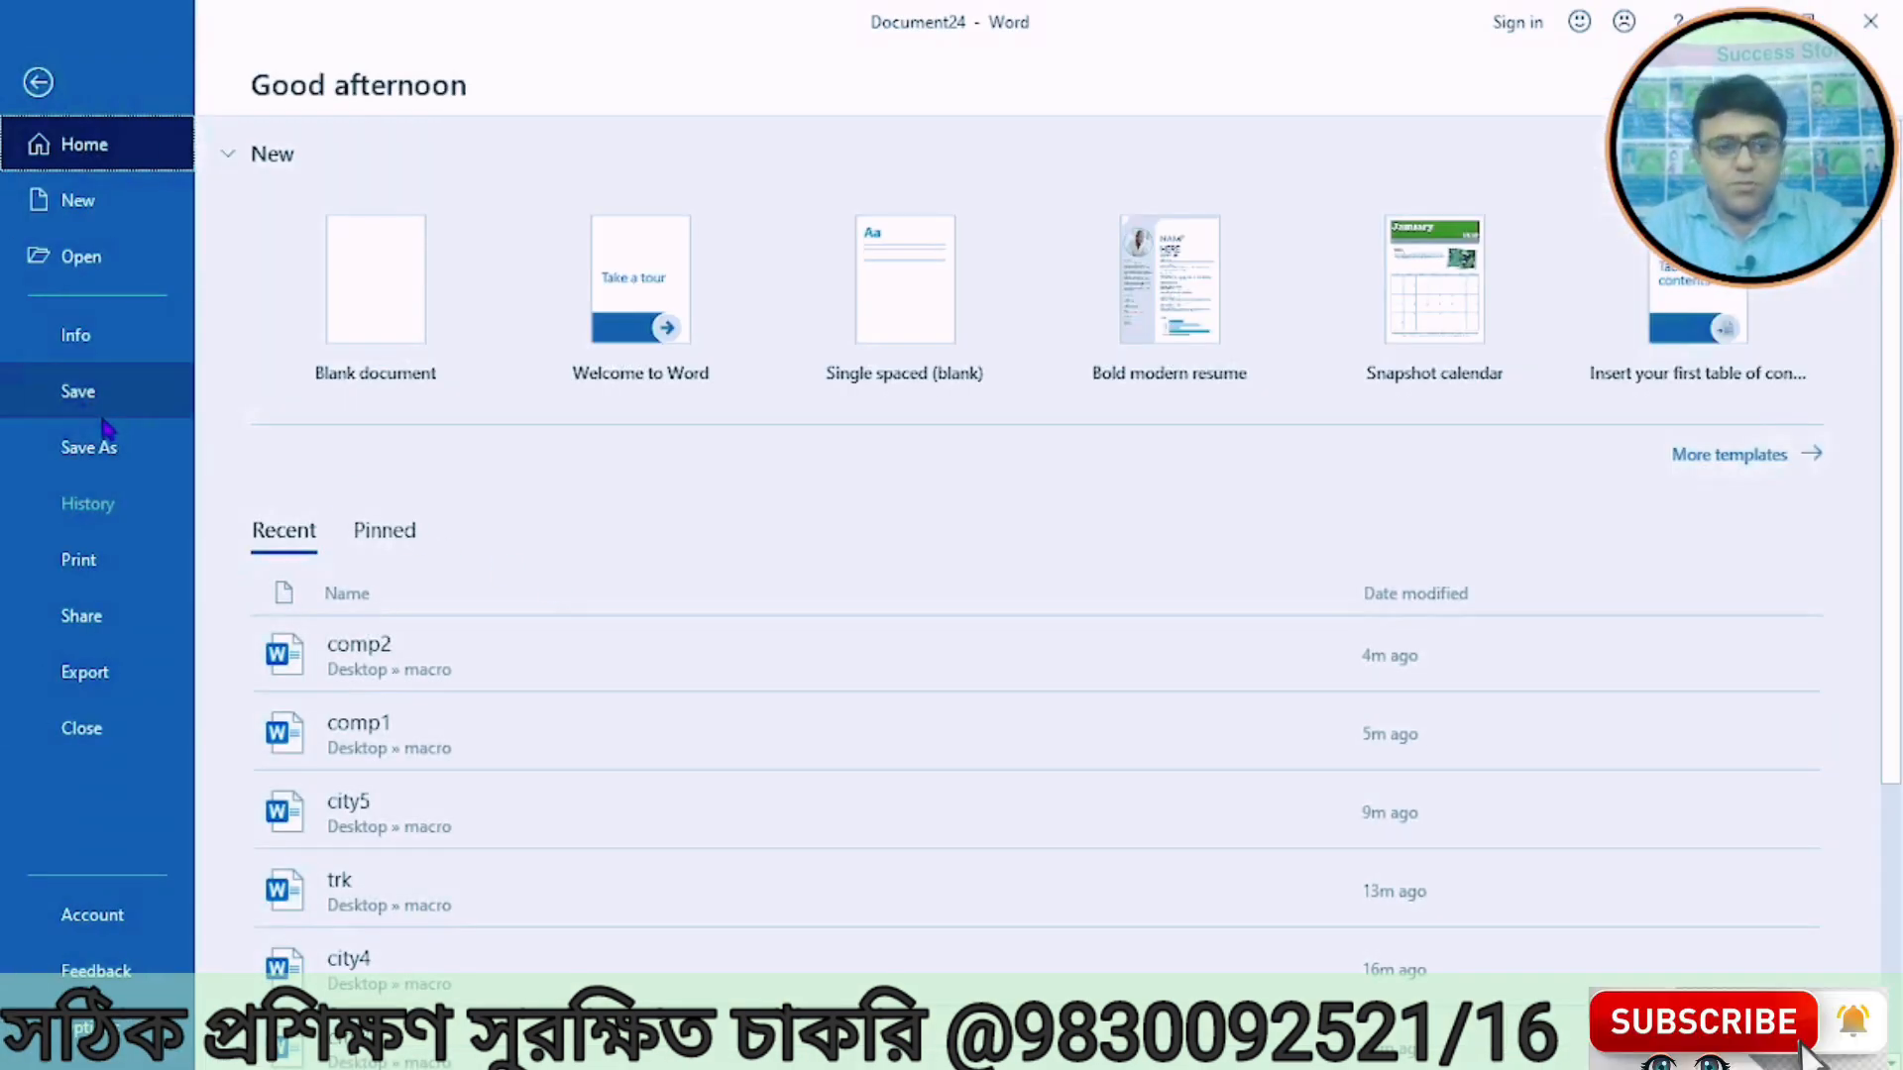
key("Escape")
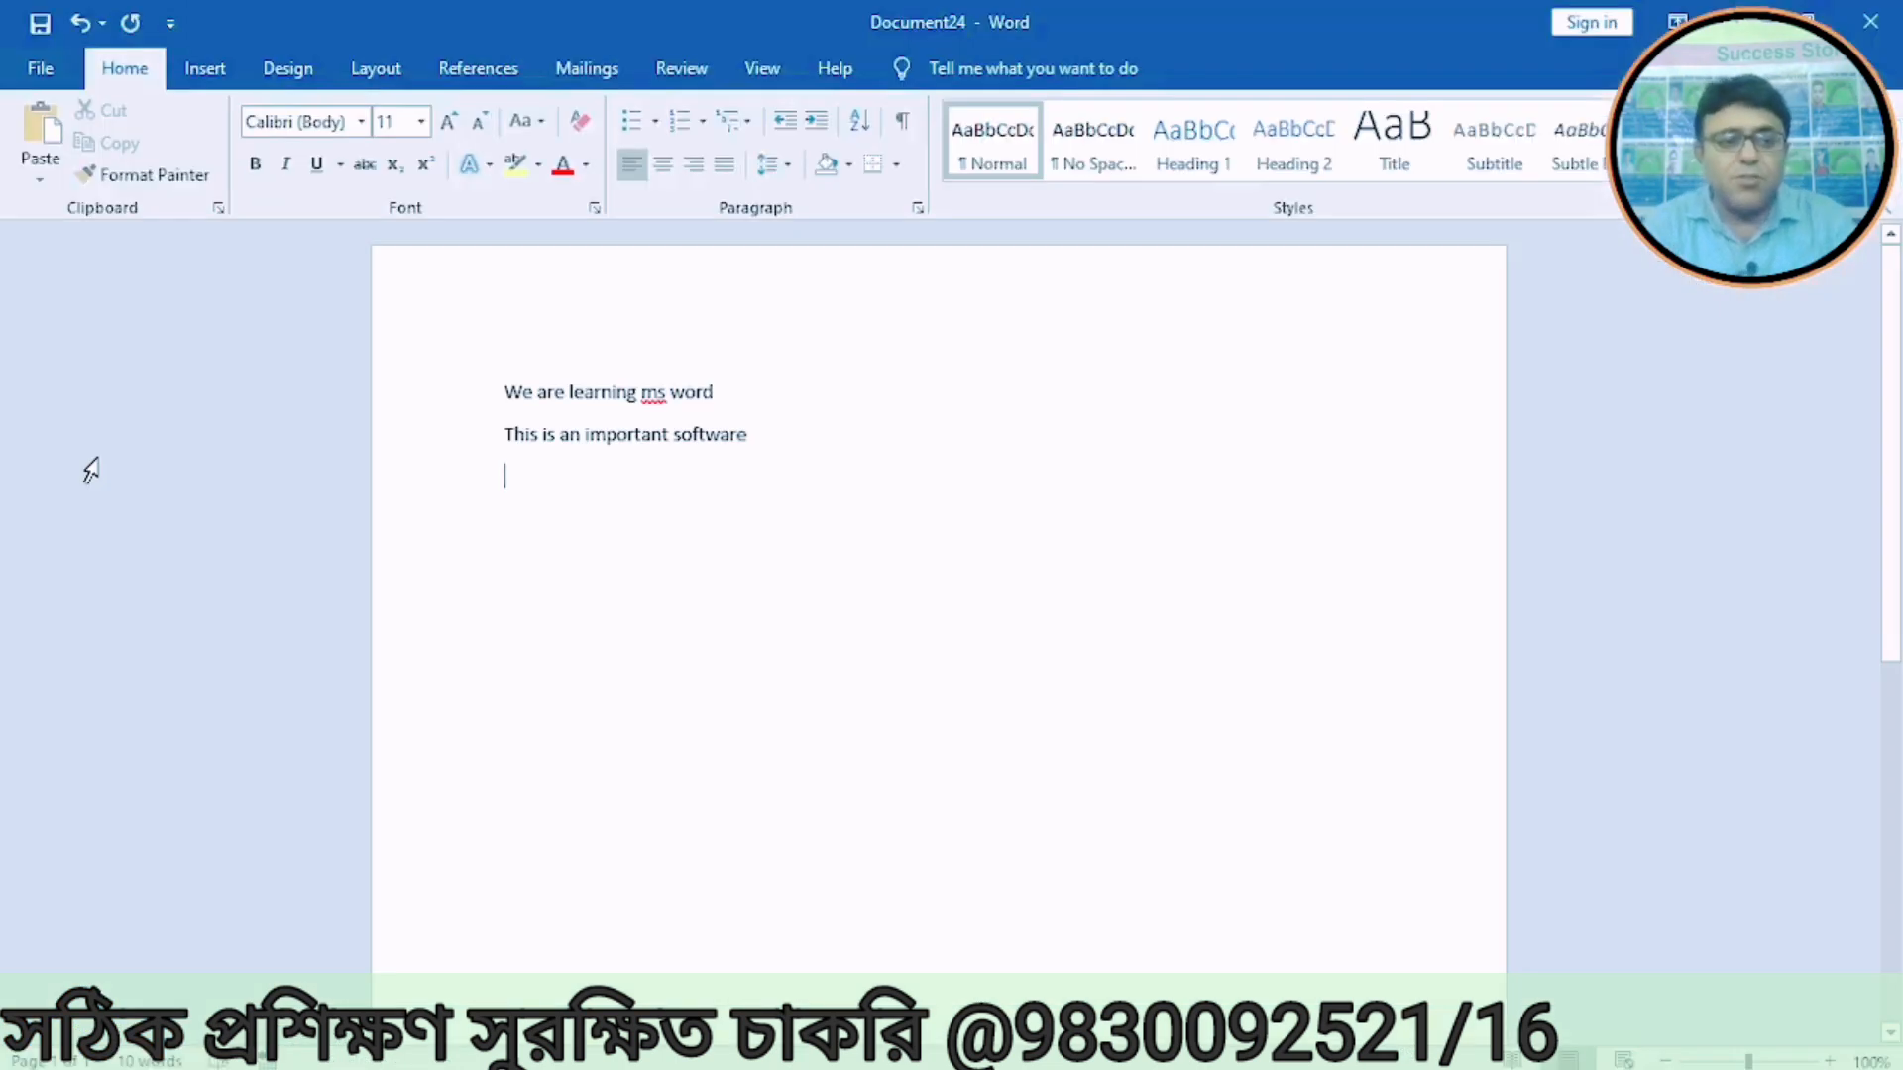
left_click(761, 70)
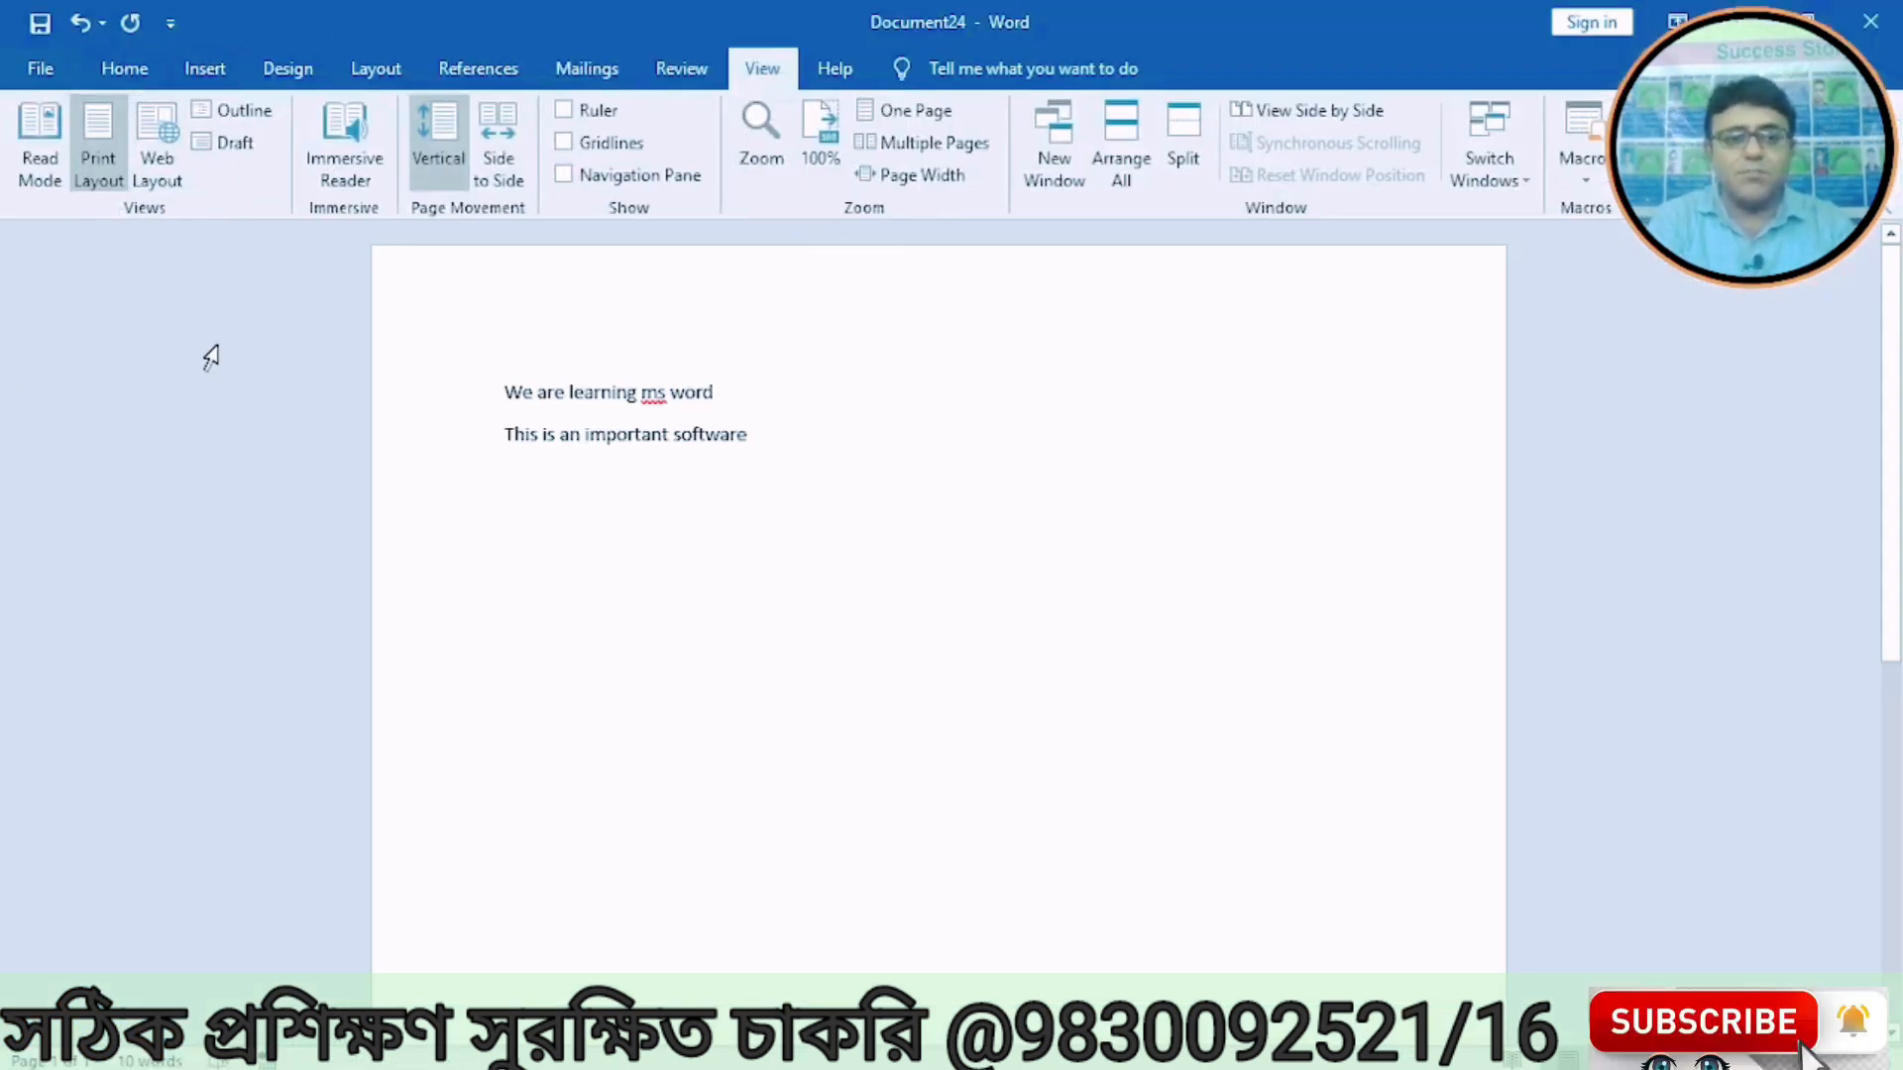
left_click(39, 164)
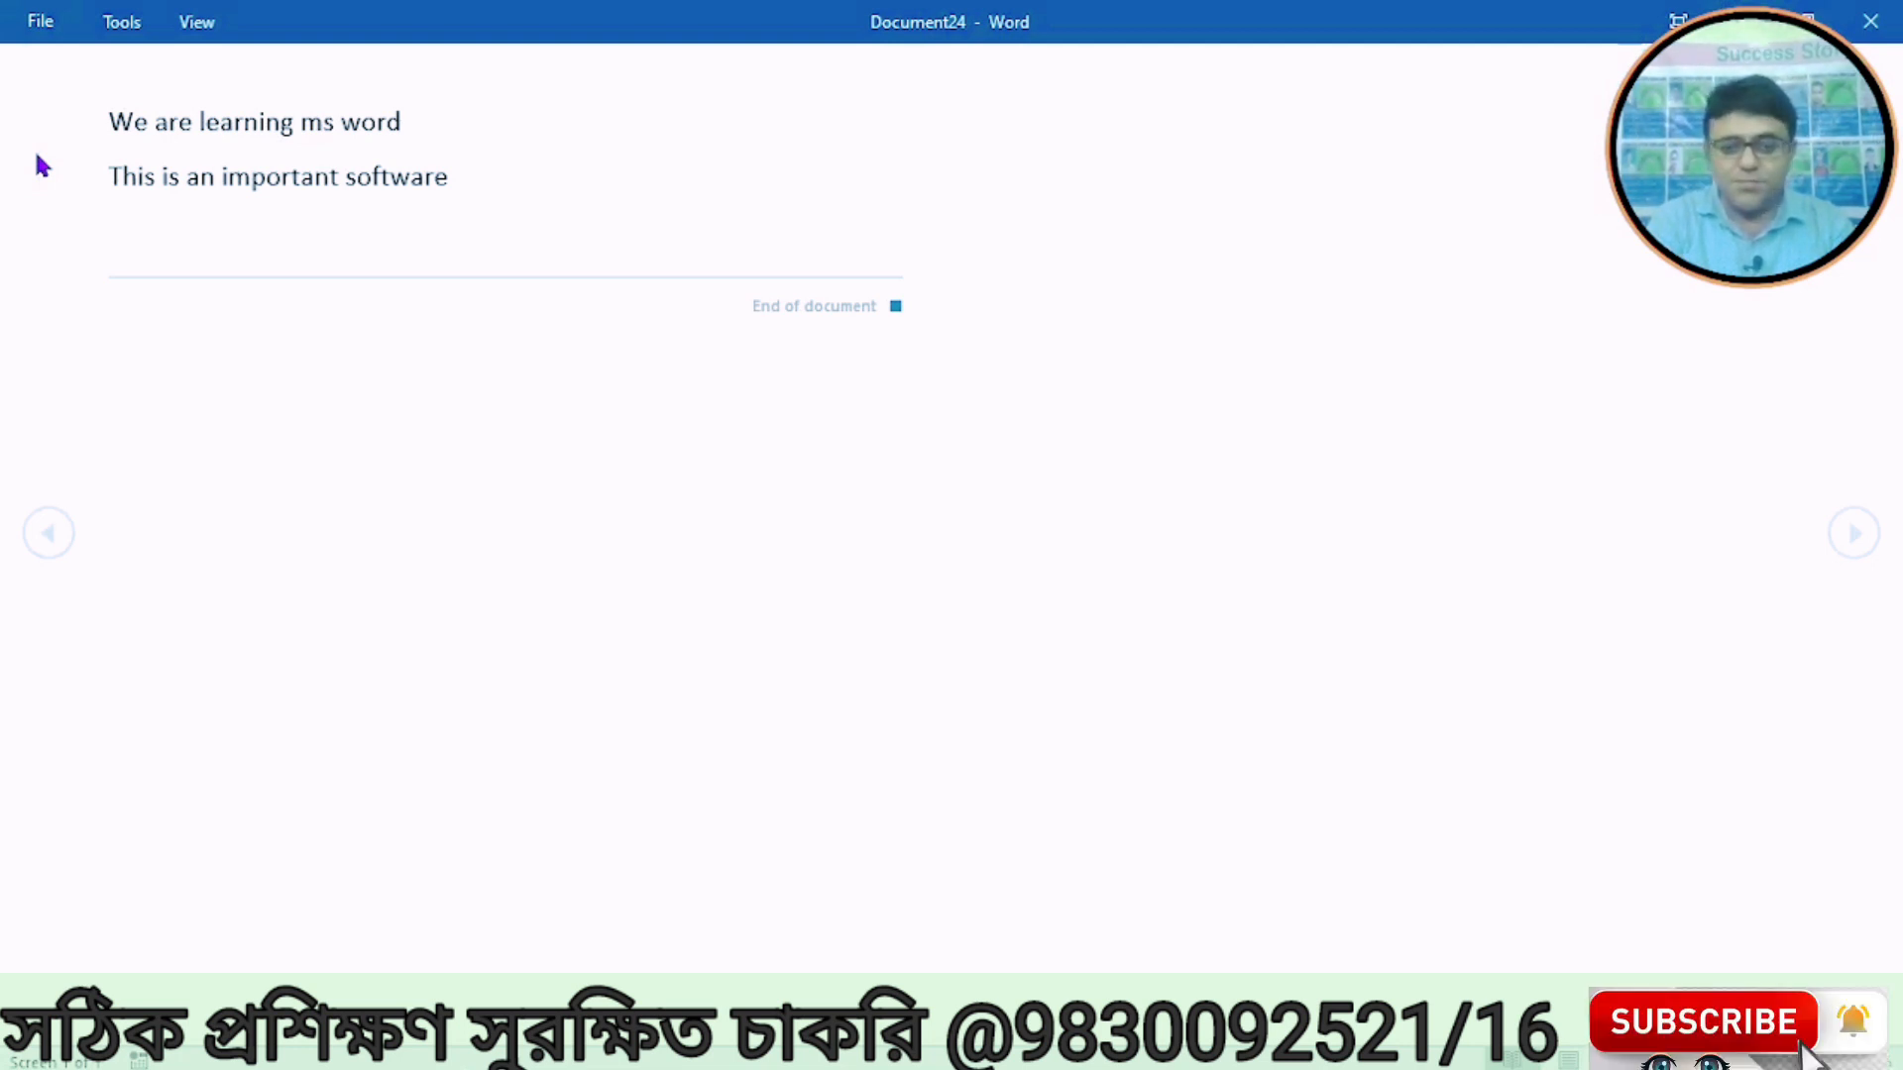
left_click(198, 22)
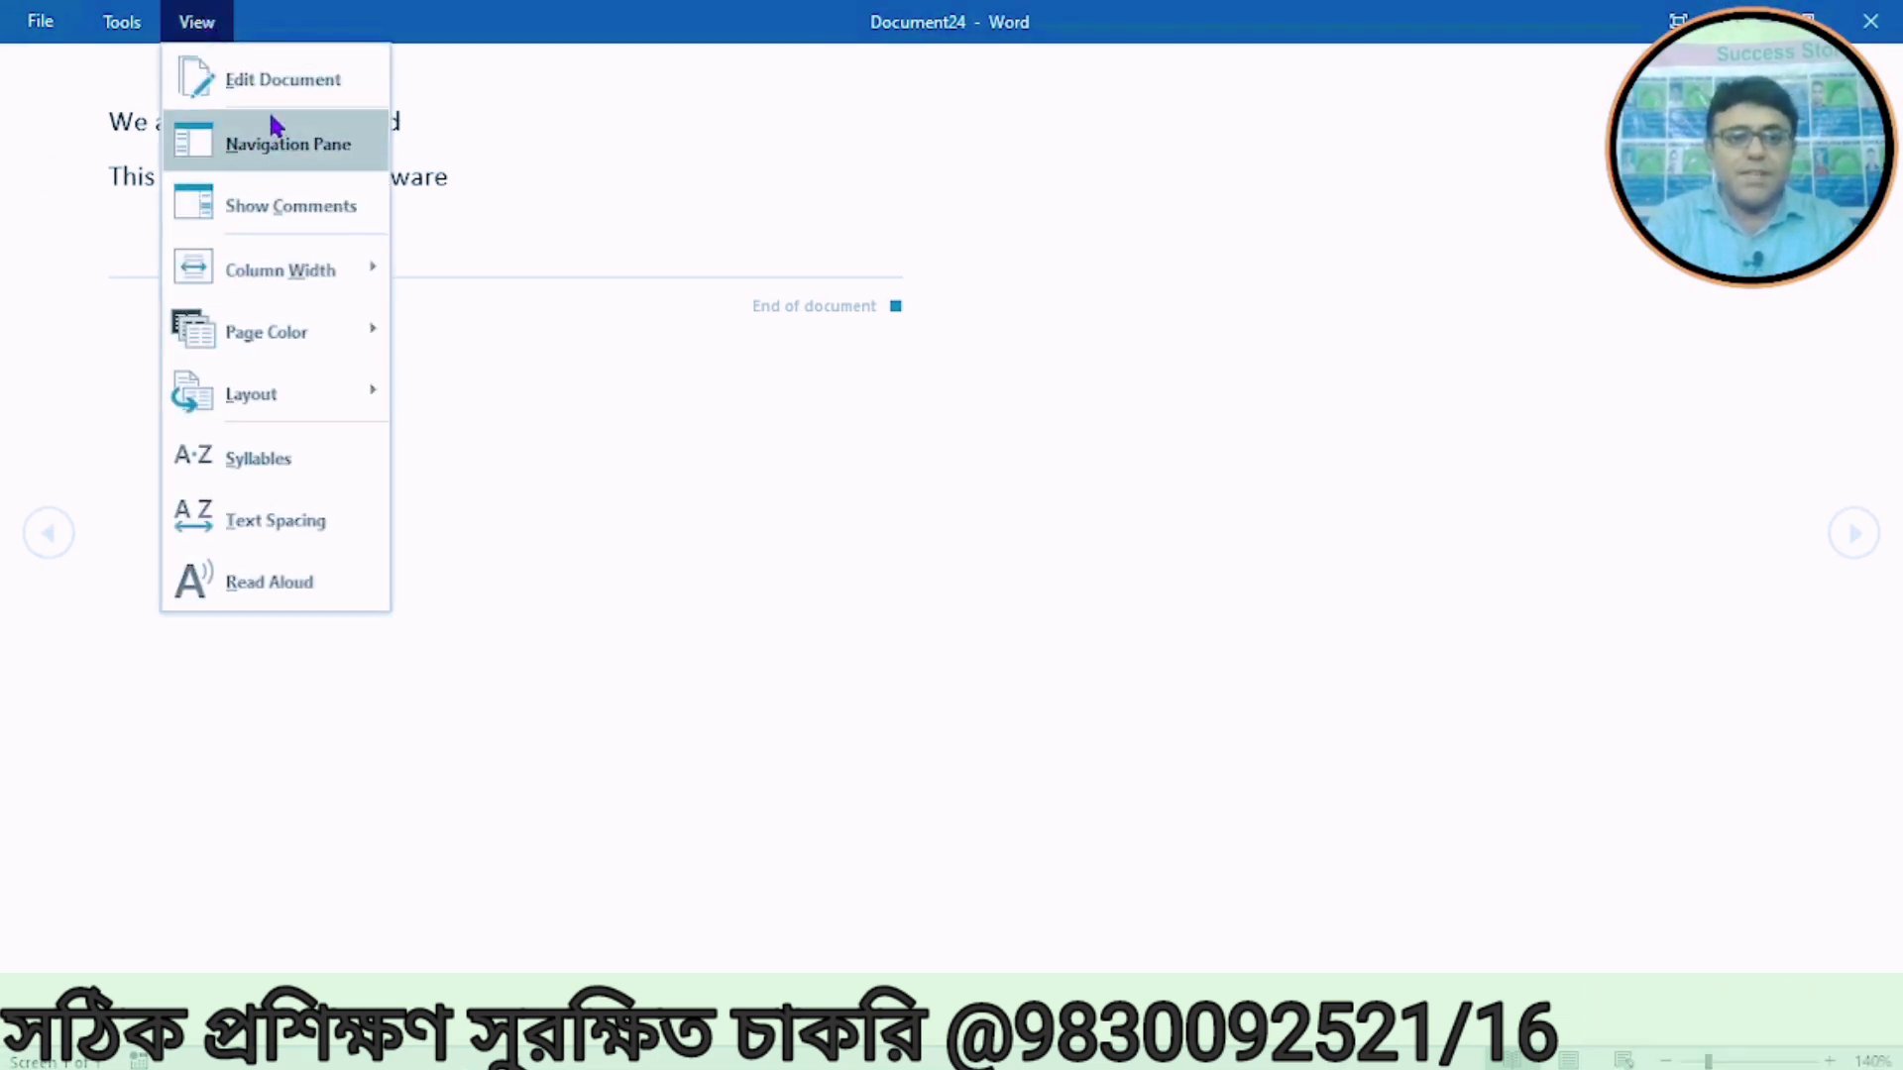
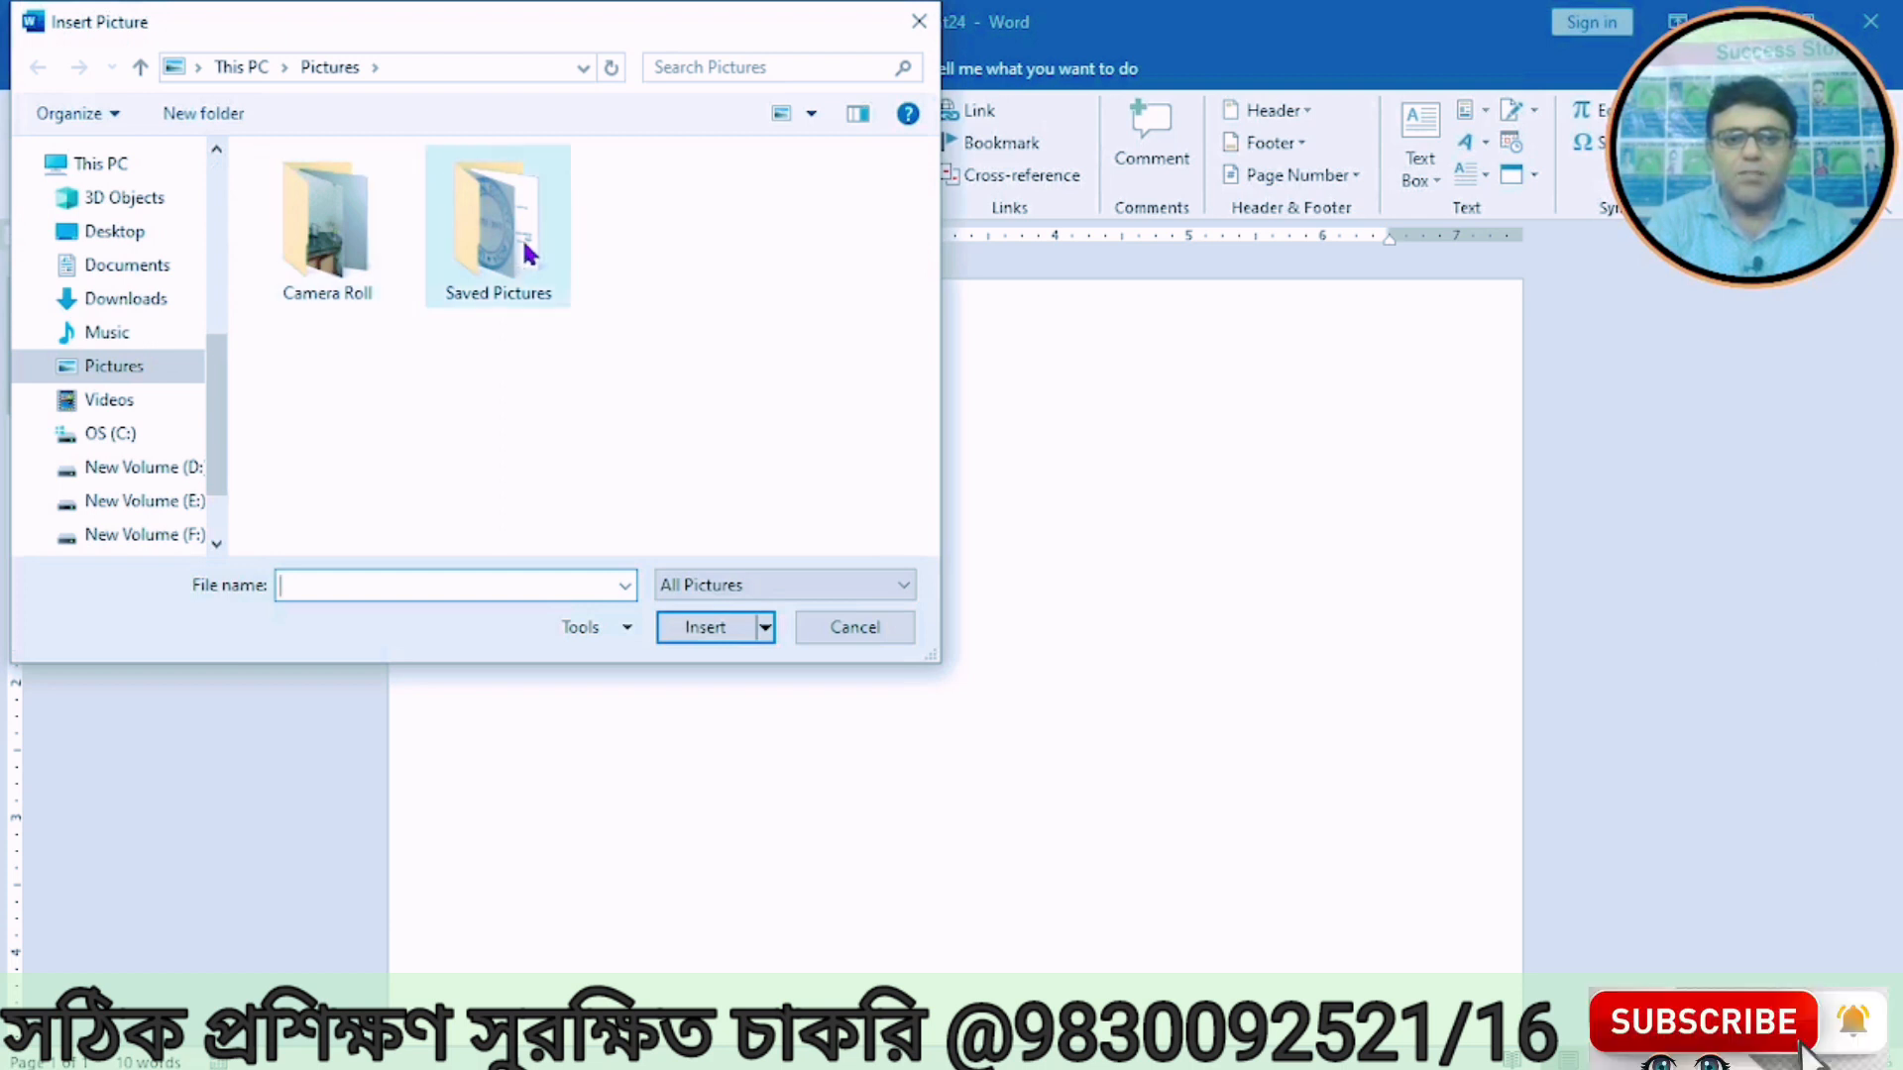
double_click(515, 242)
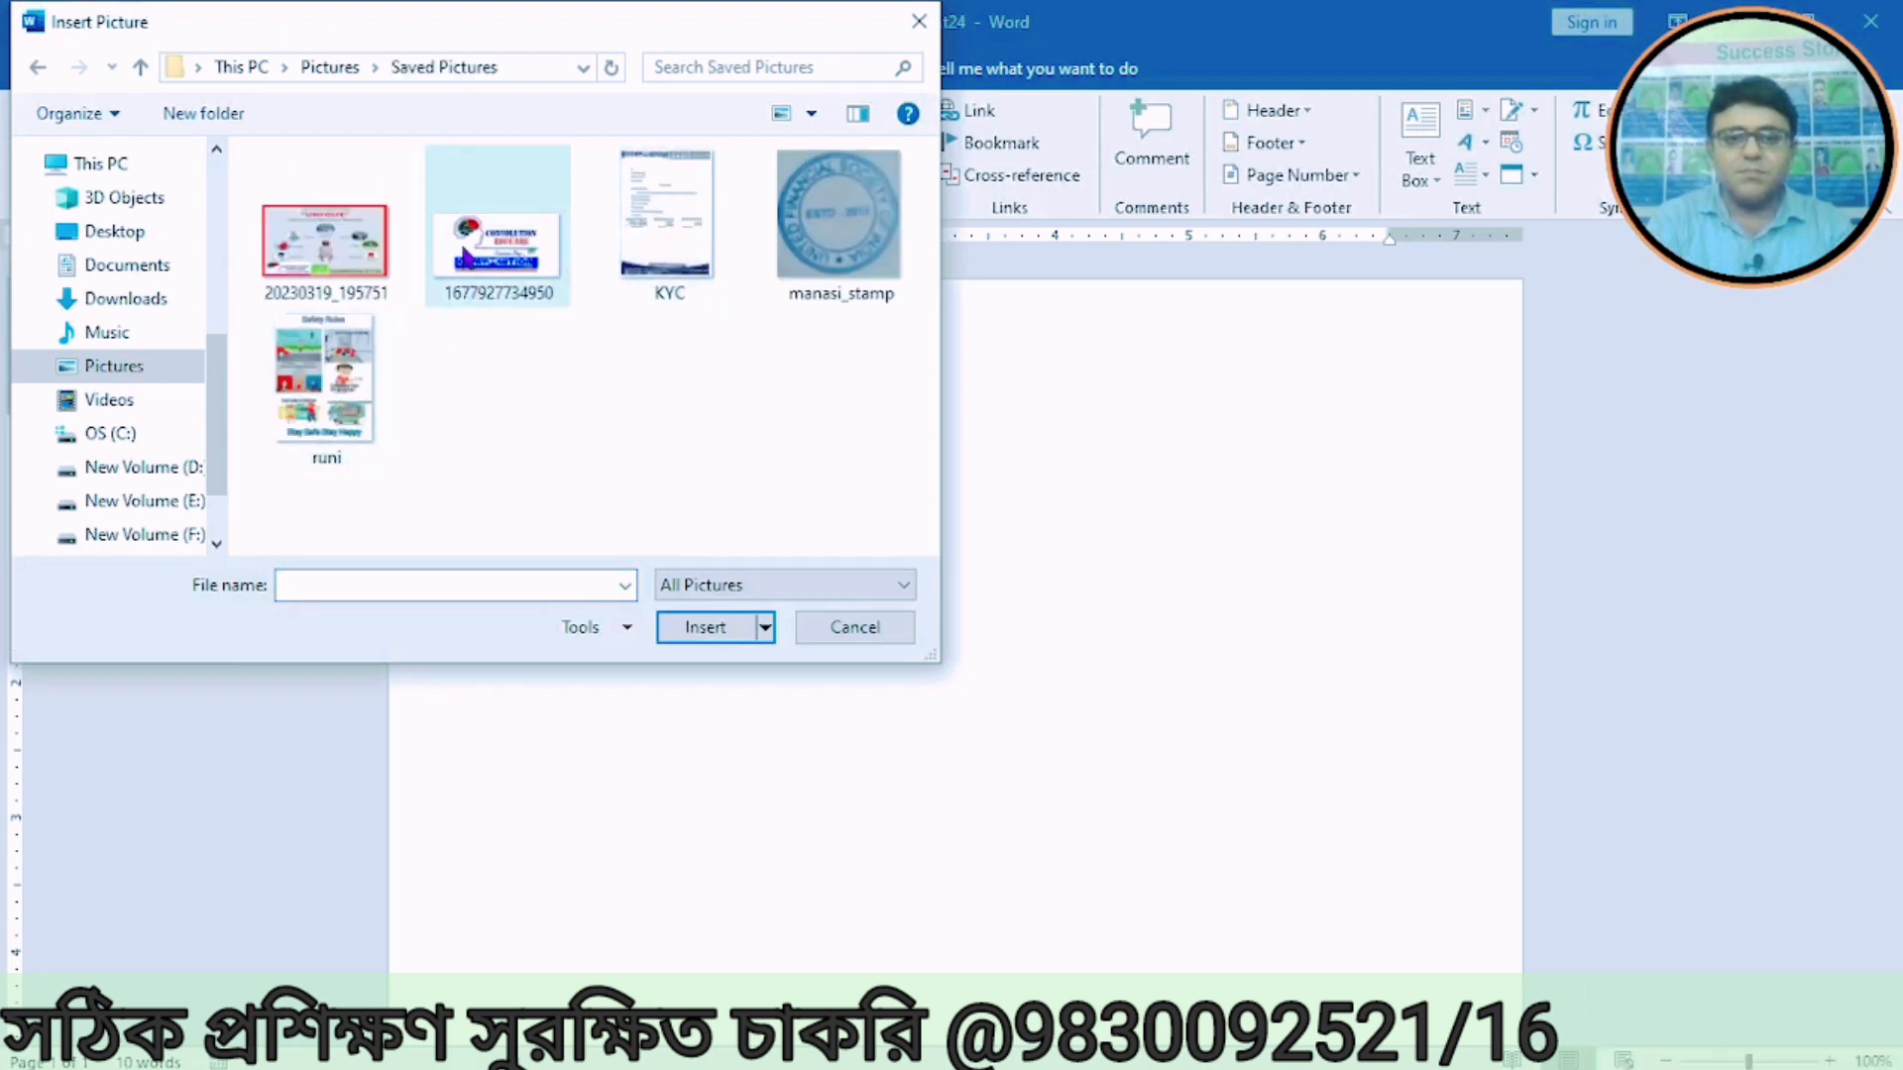
left_click(464, 250)
left_click(690, 628)
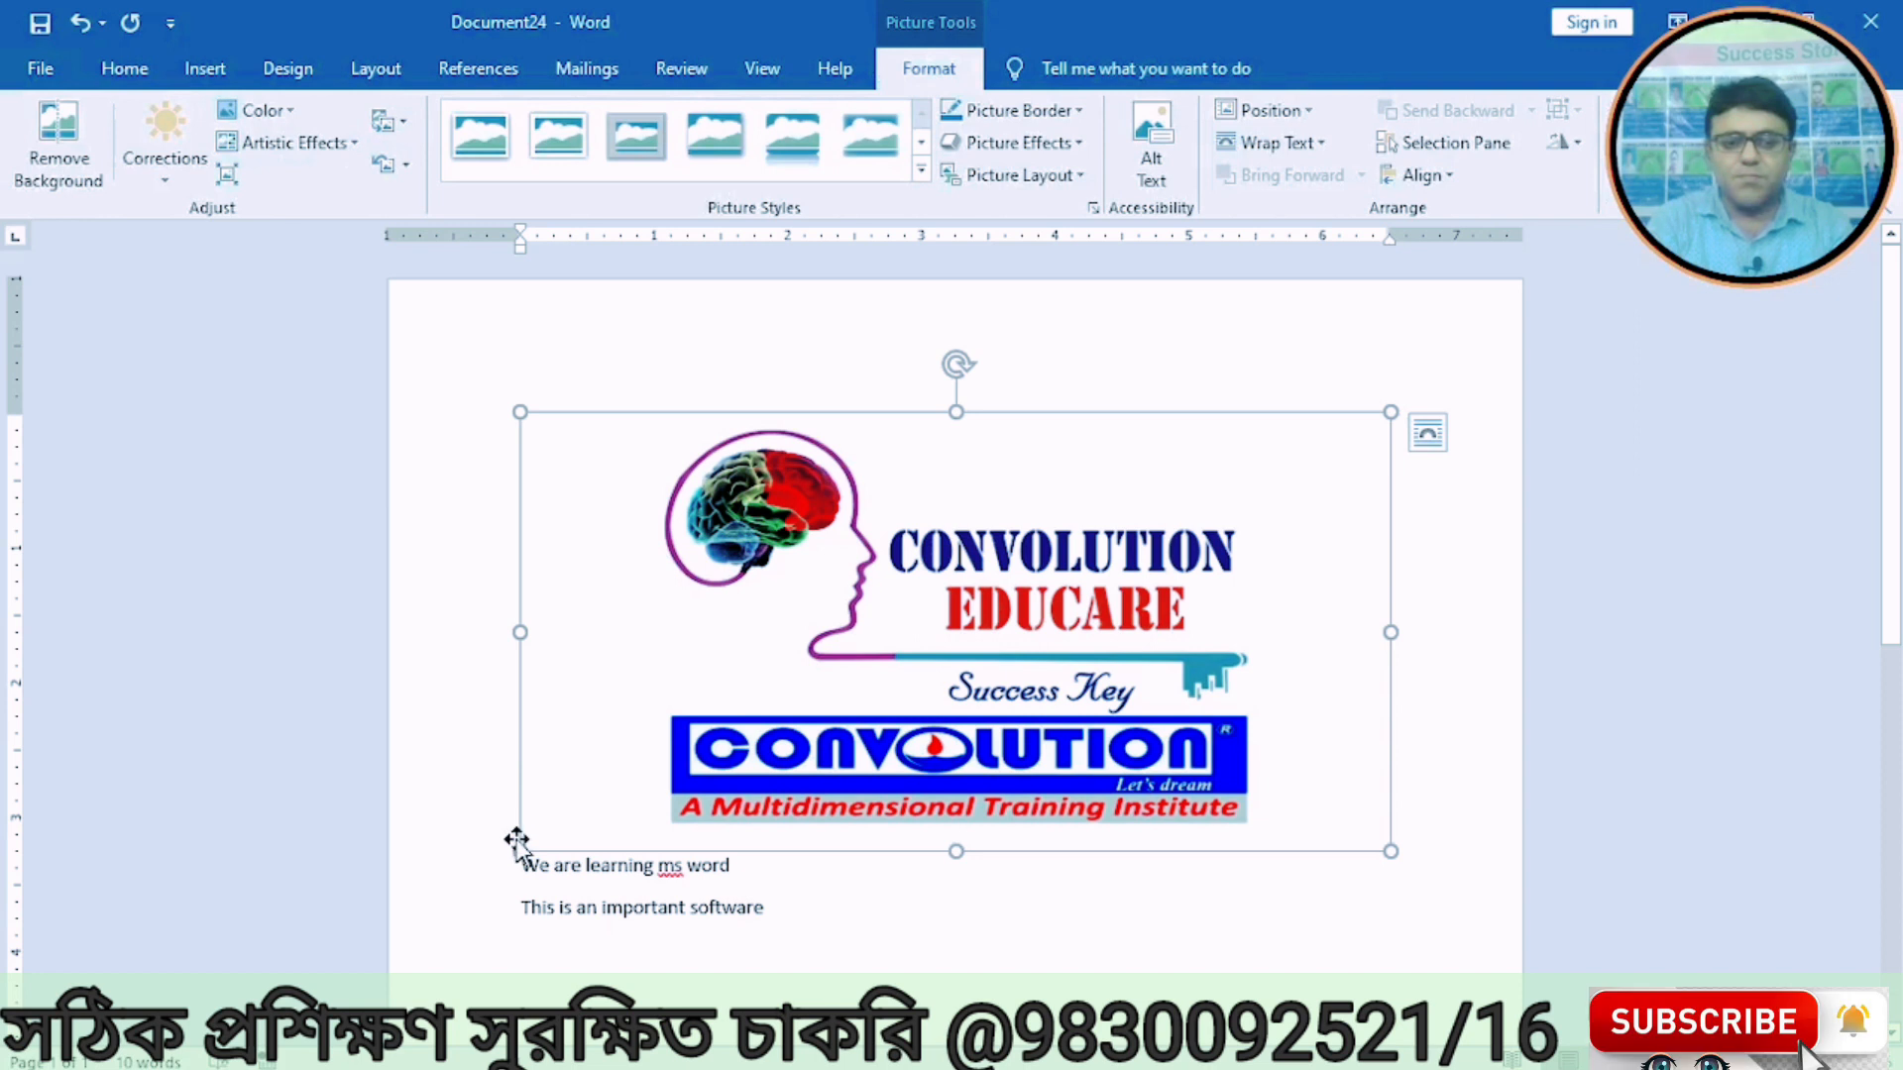
left_click_drag(517, 845, 870, 515)
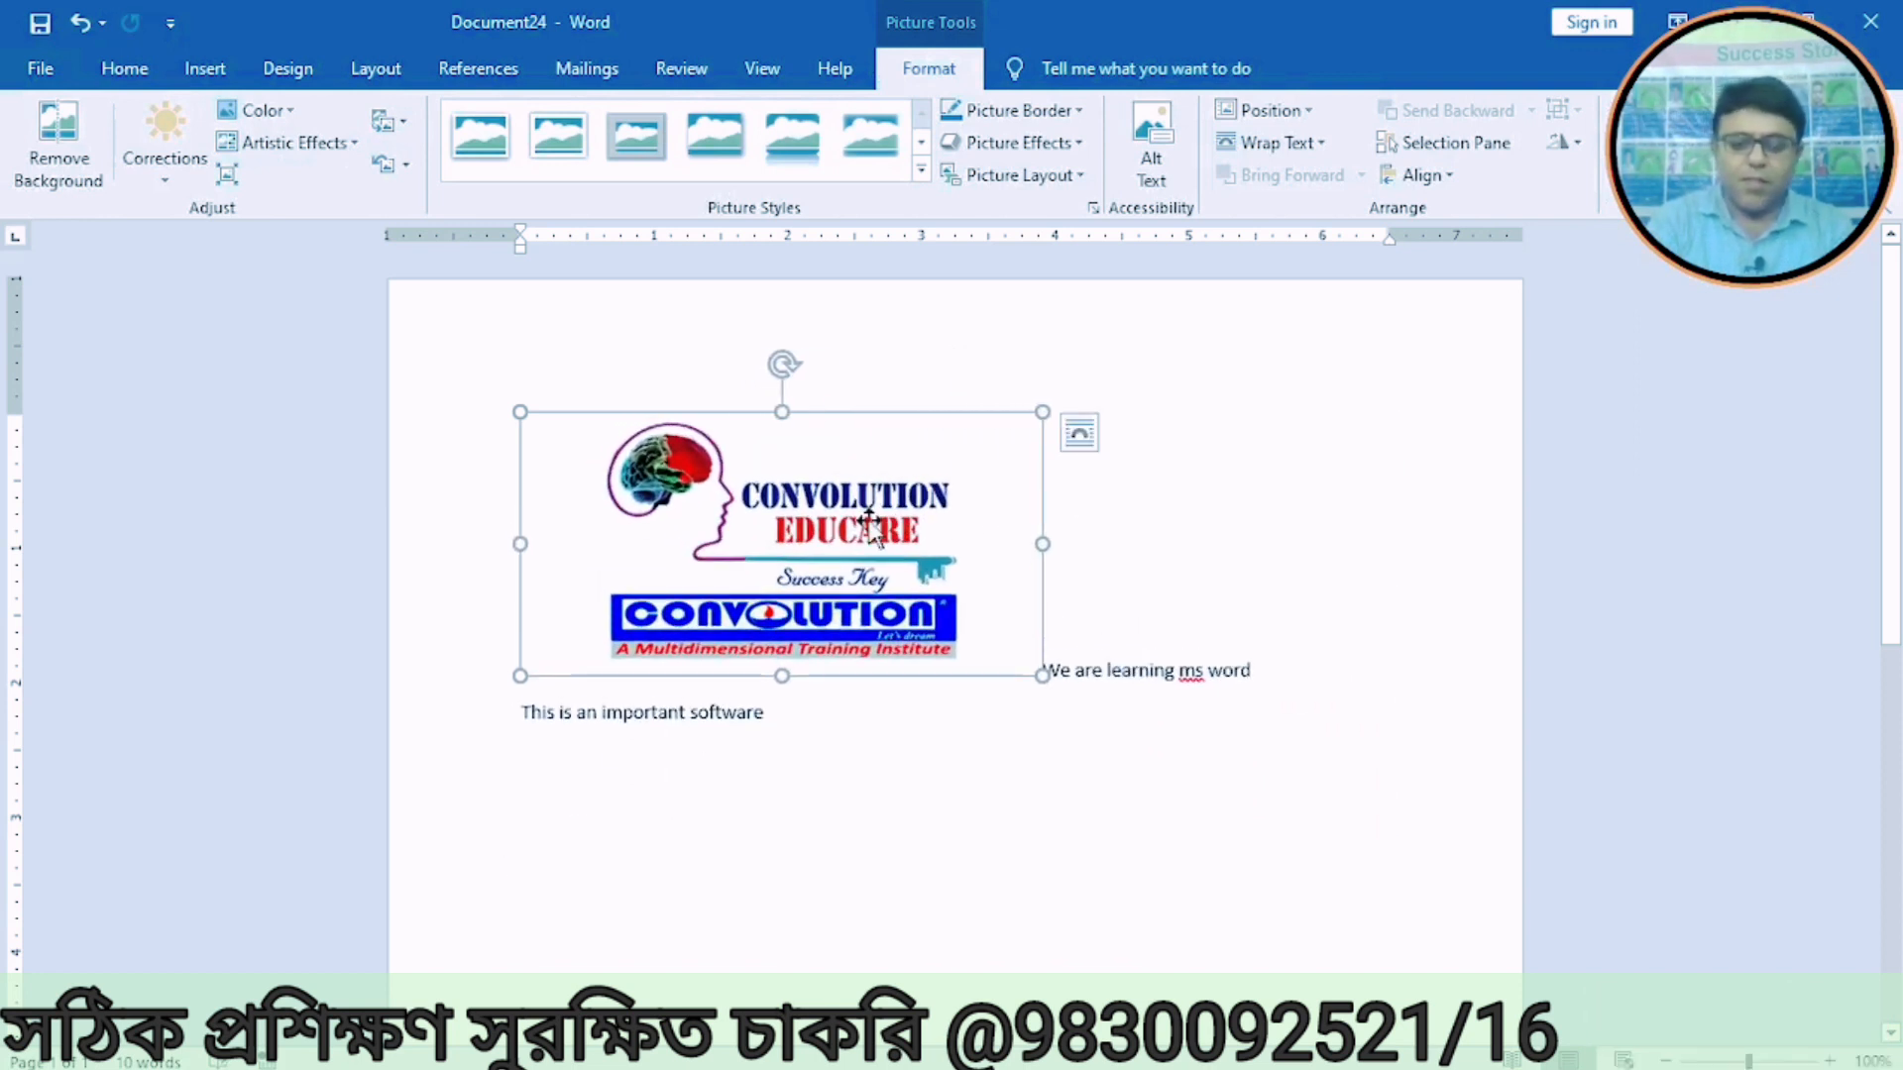
Step: Set text wrapping around the picture and move the picture below the two text lines, toward the page's right side
right_click(870, 516)
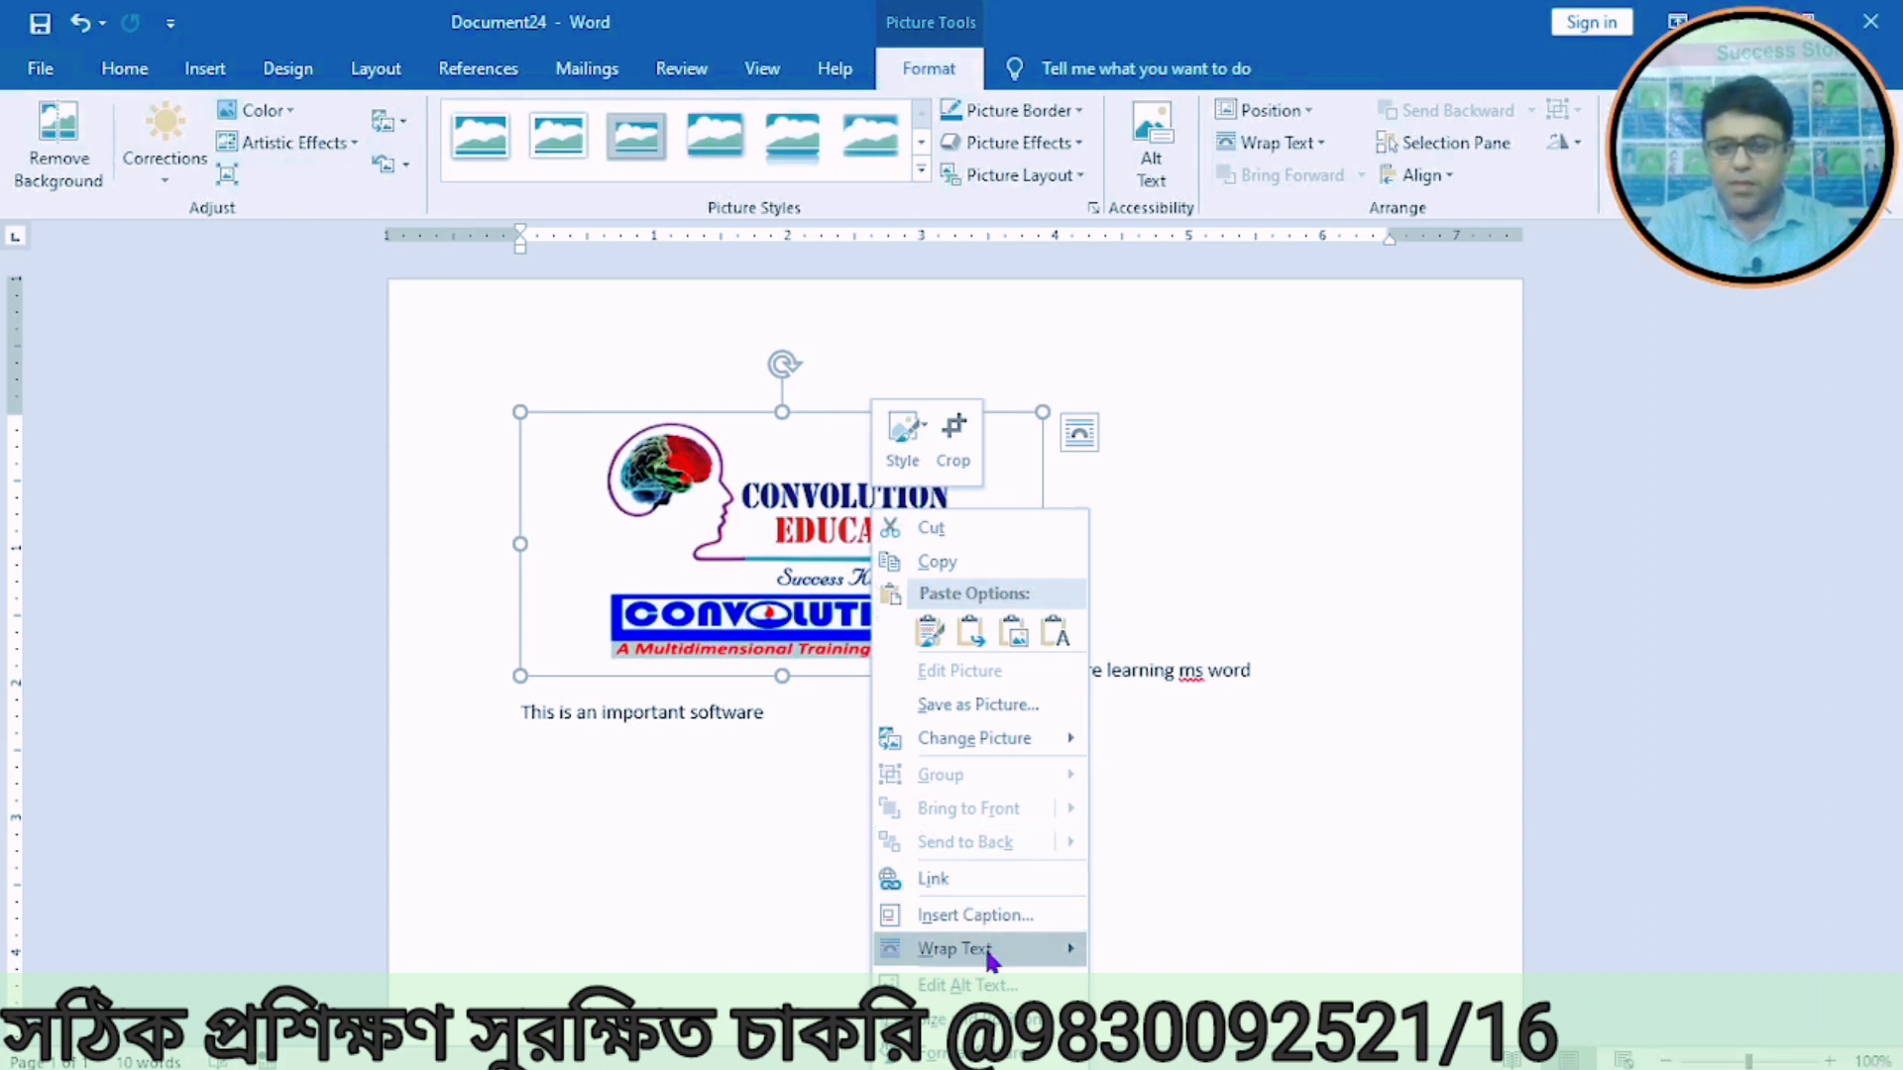
mouse_move(981, 948)
left_click(1160, 710)
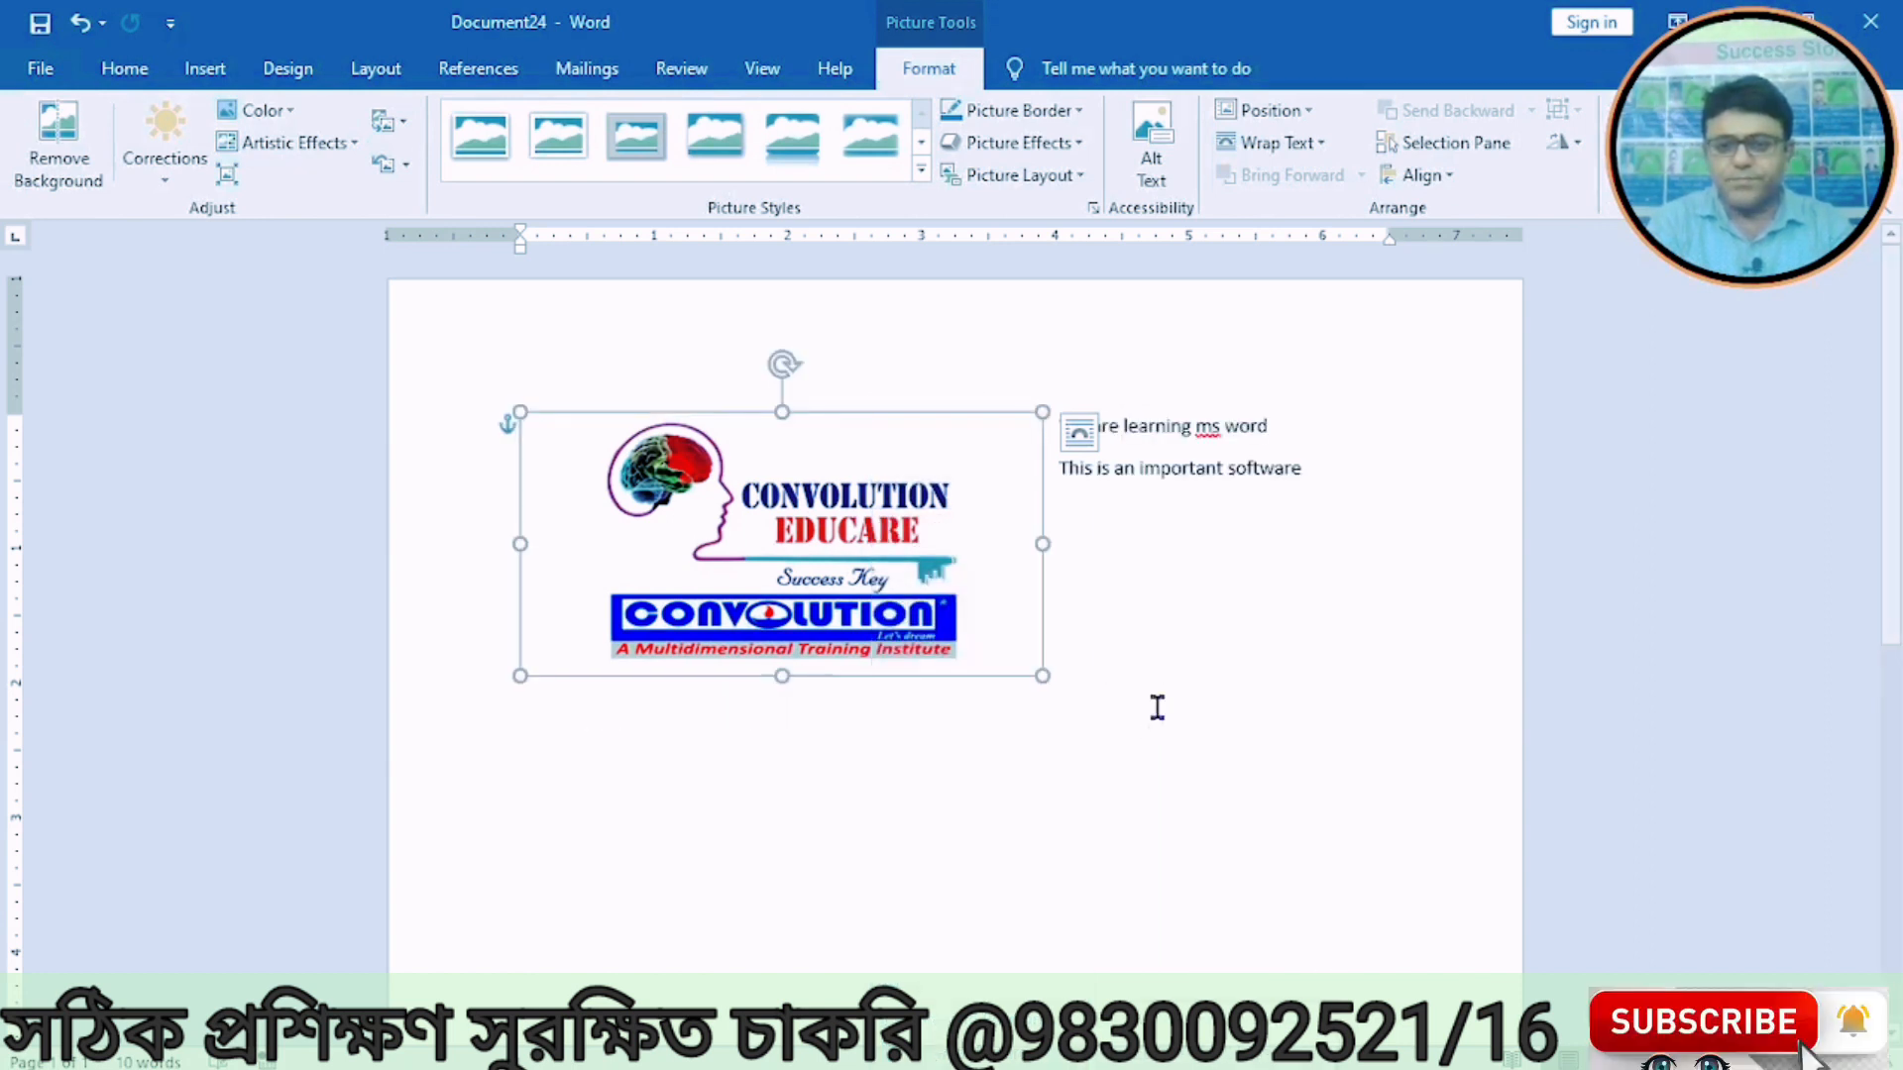
left_click_drag(797, 523, 1080, 767)
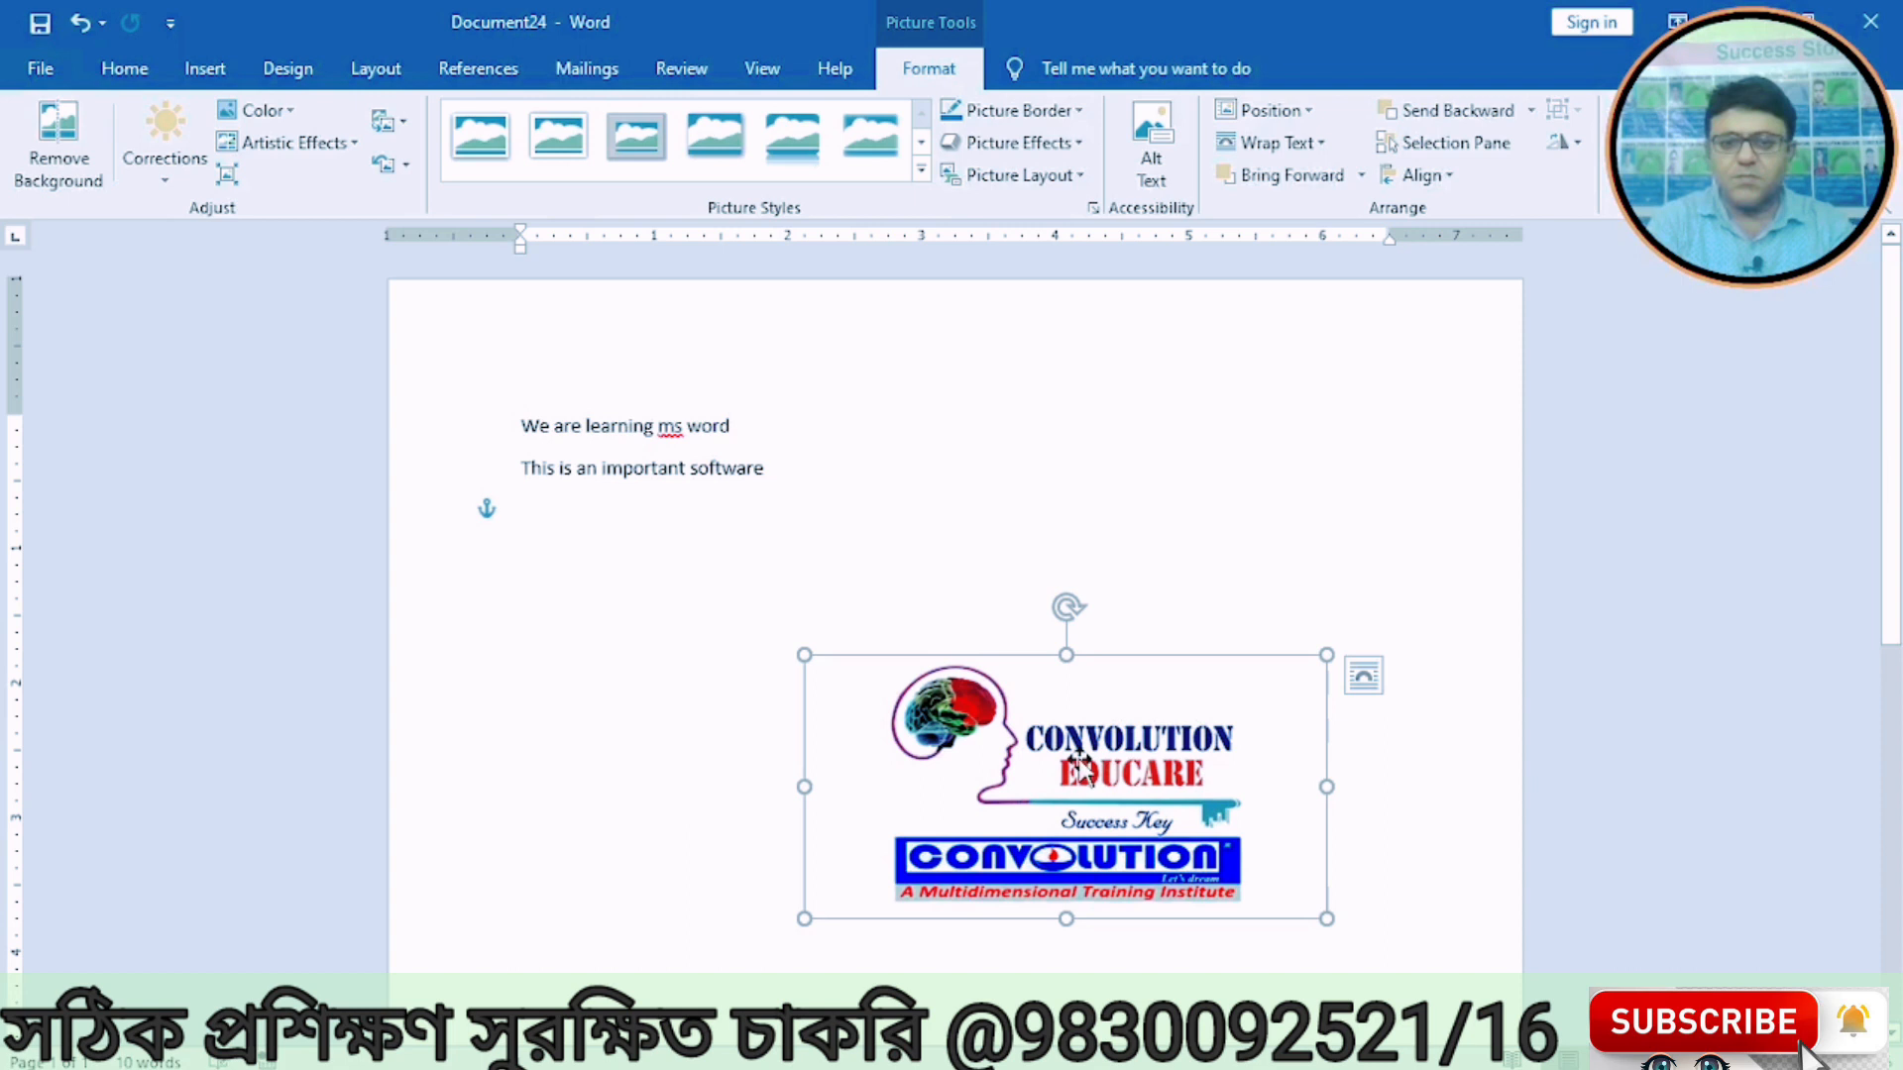
Step: Show the document in Draft view, followed by Web Layout view
left_click(762, 70)
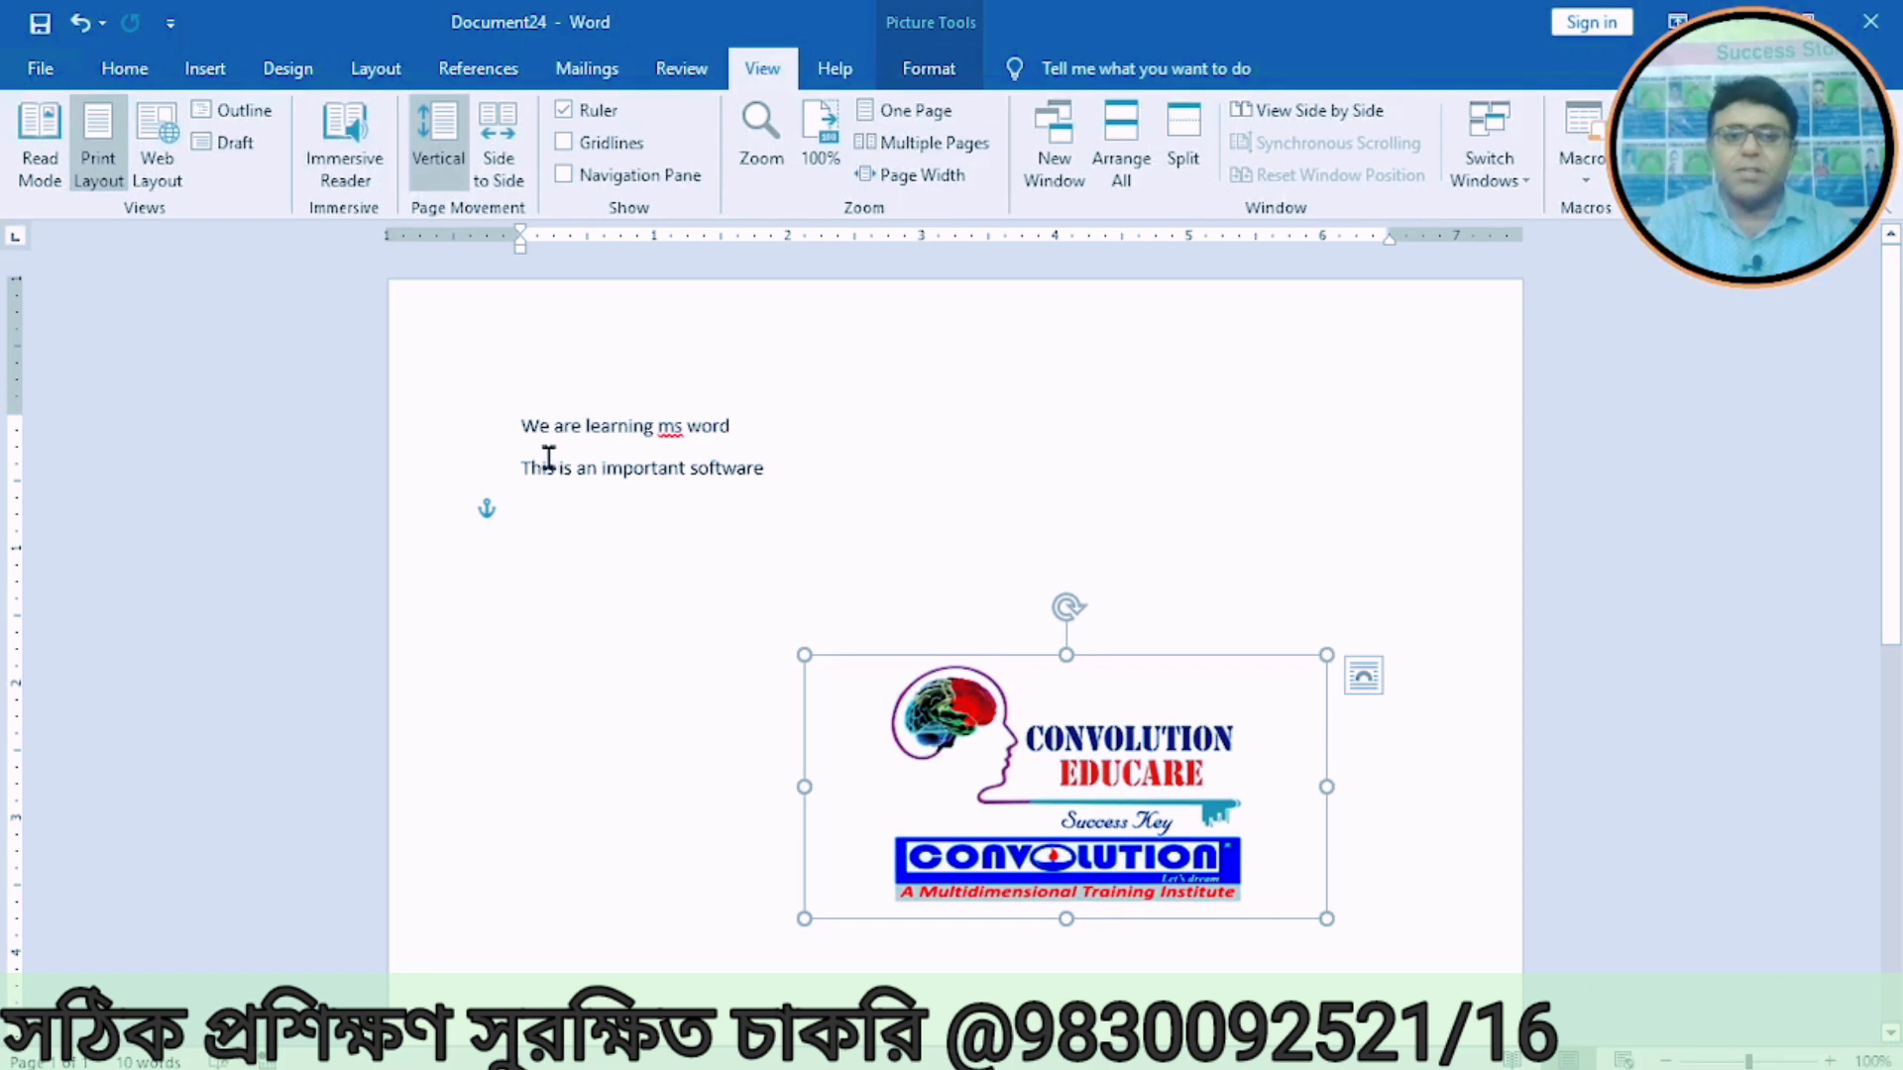
left_click(218, 145)
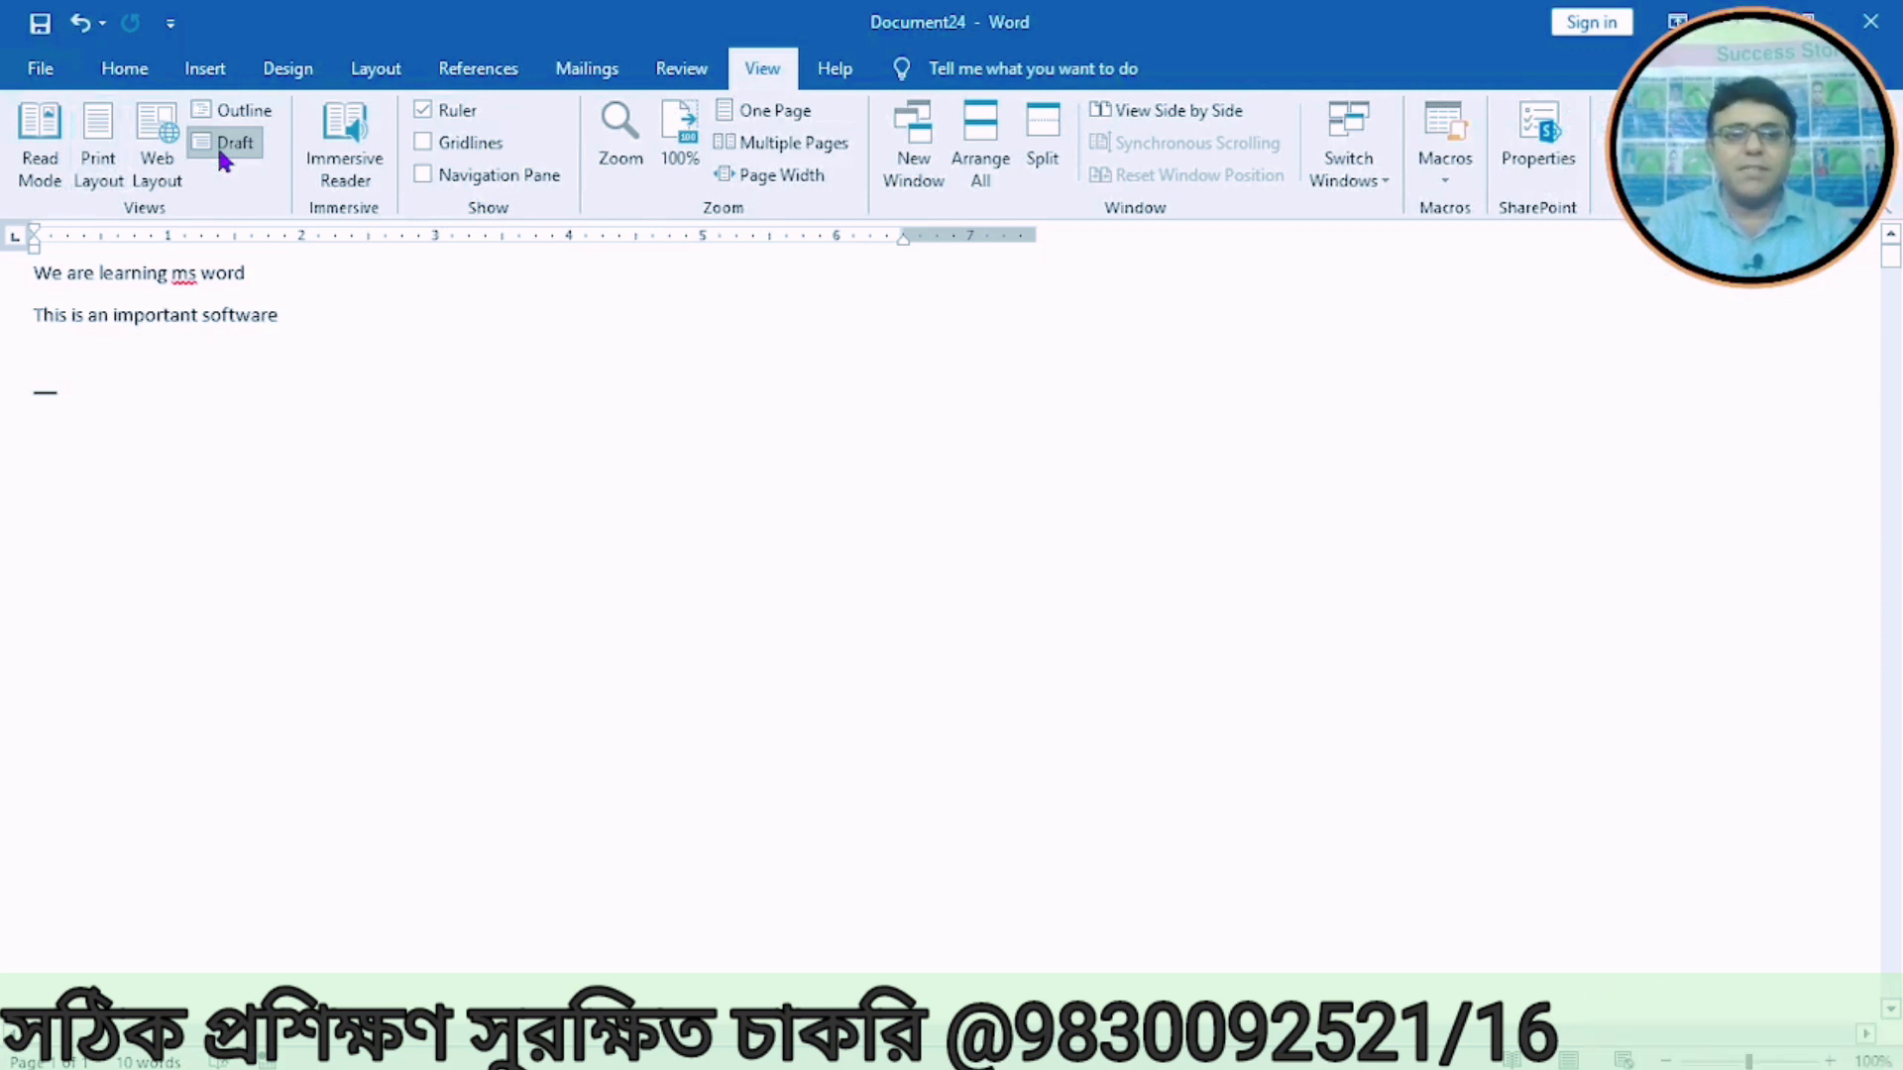
left_click(154, 171)
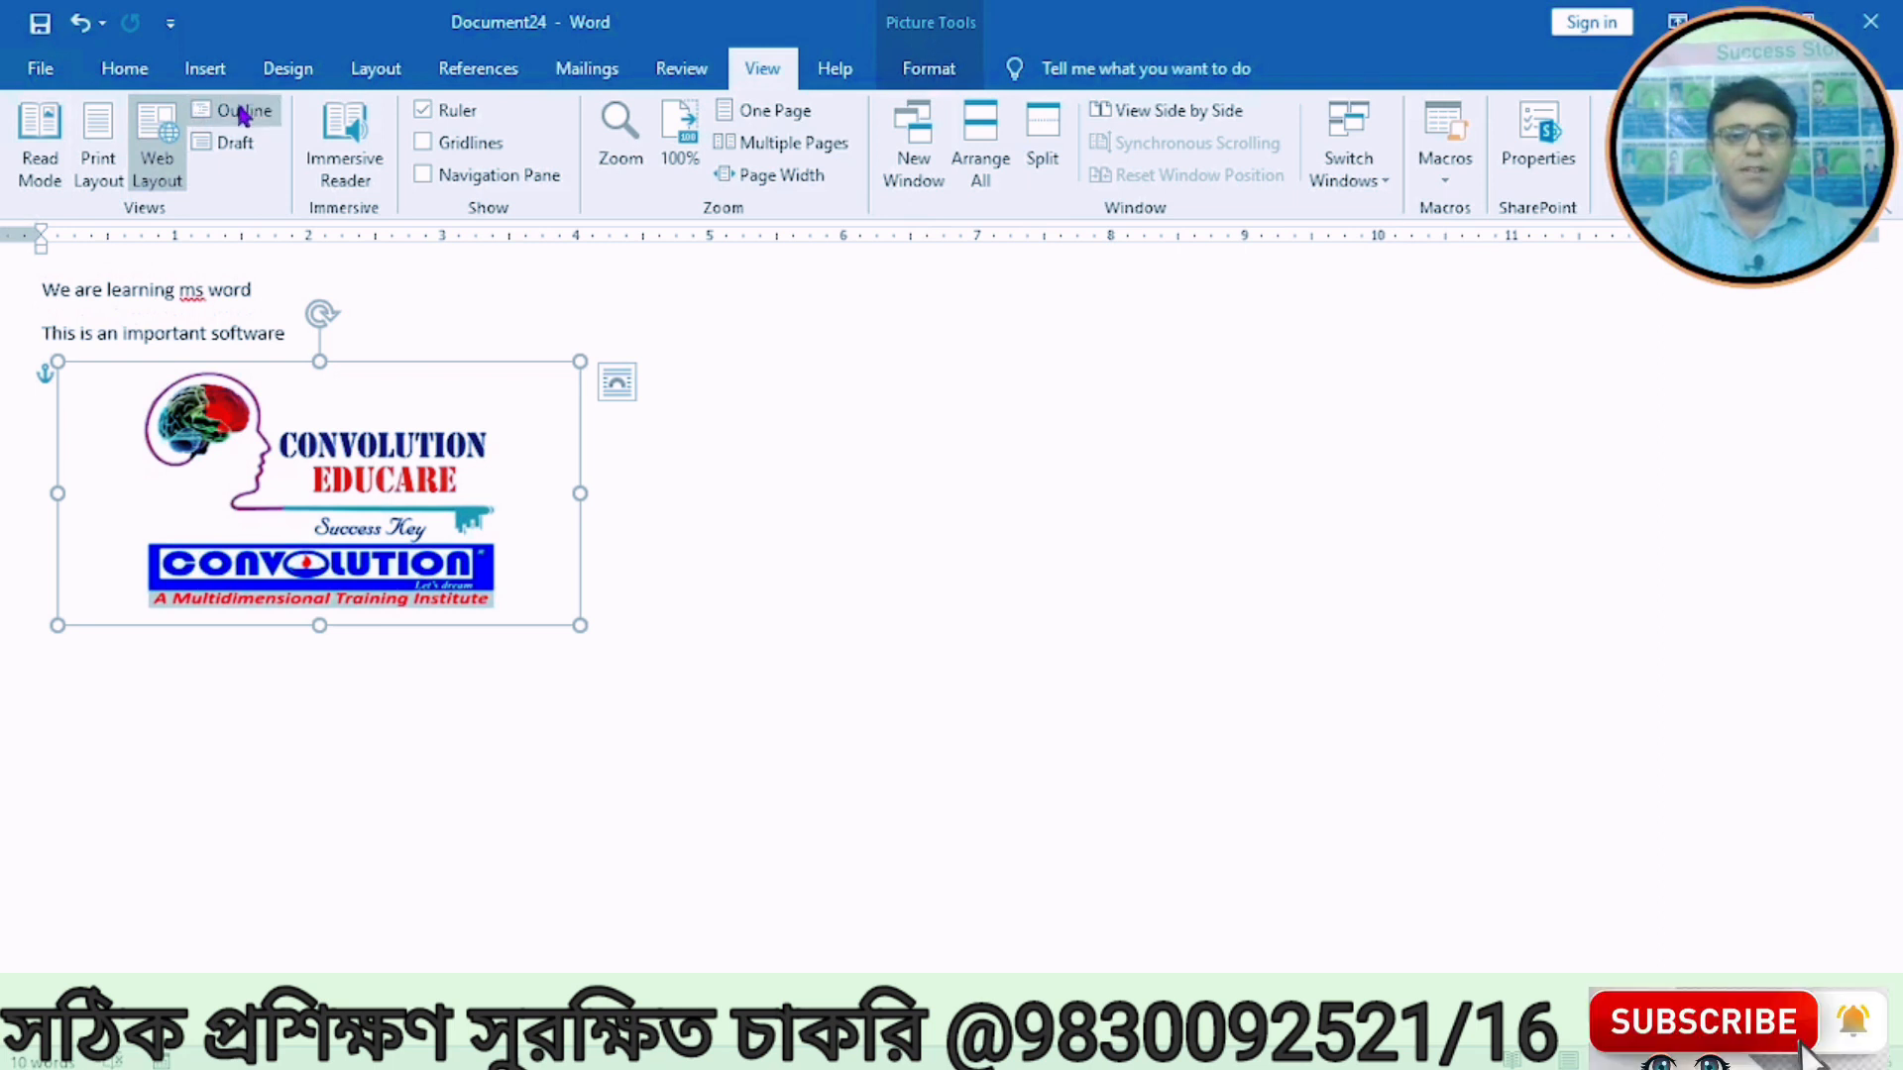
Step: Show the document in Outline view, close that view and return the document to Draft view
left_click(241, 113)
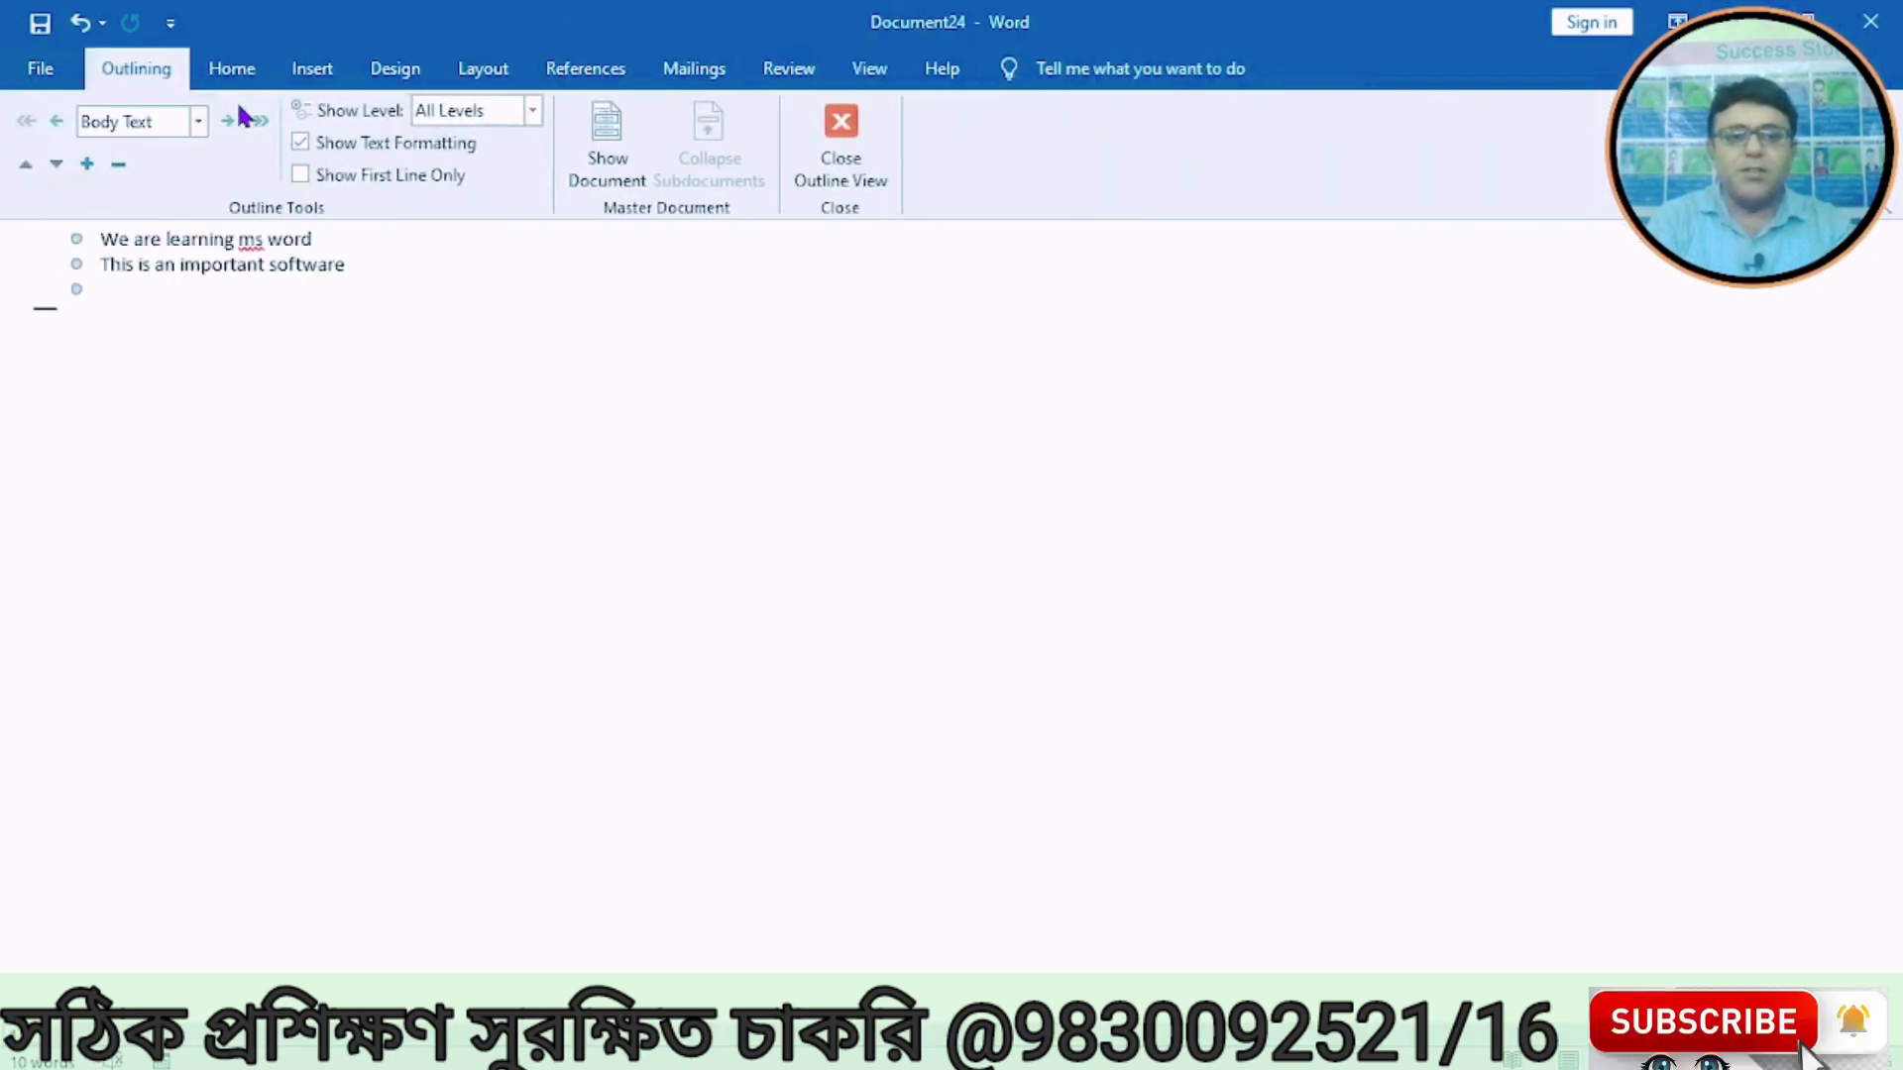
left_click(838, 169)
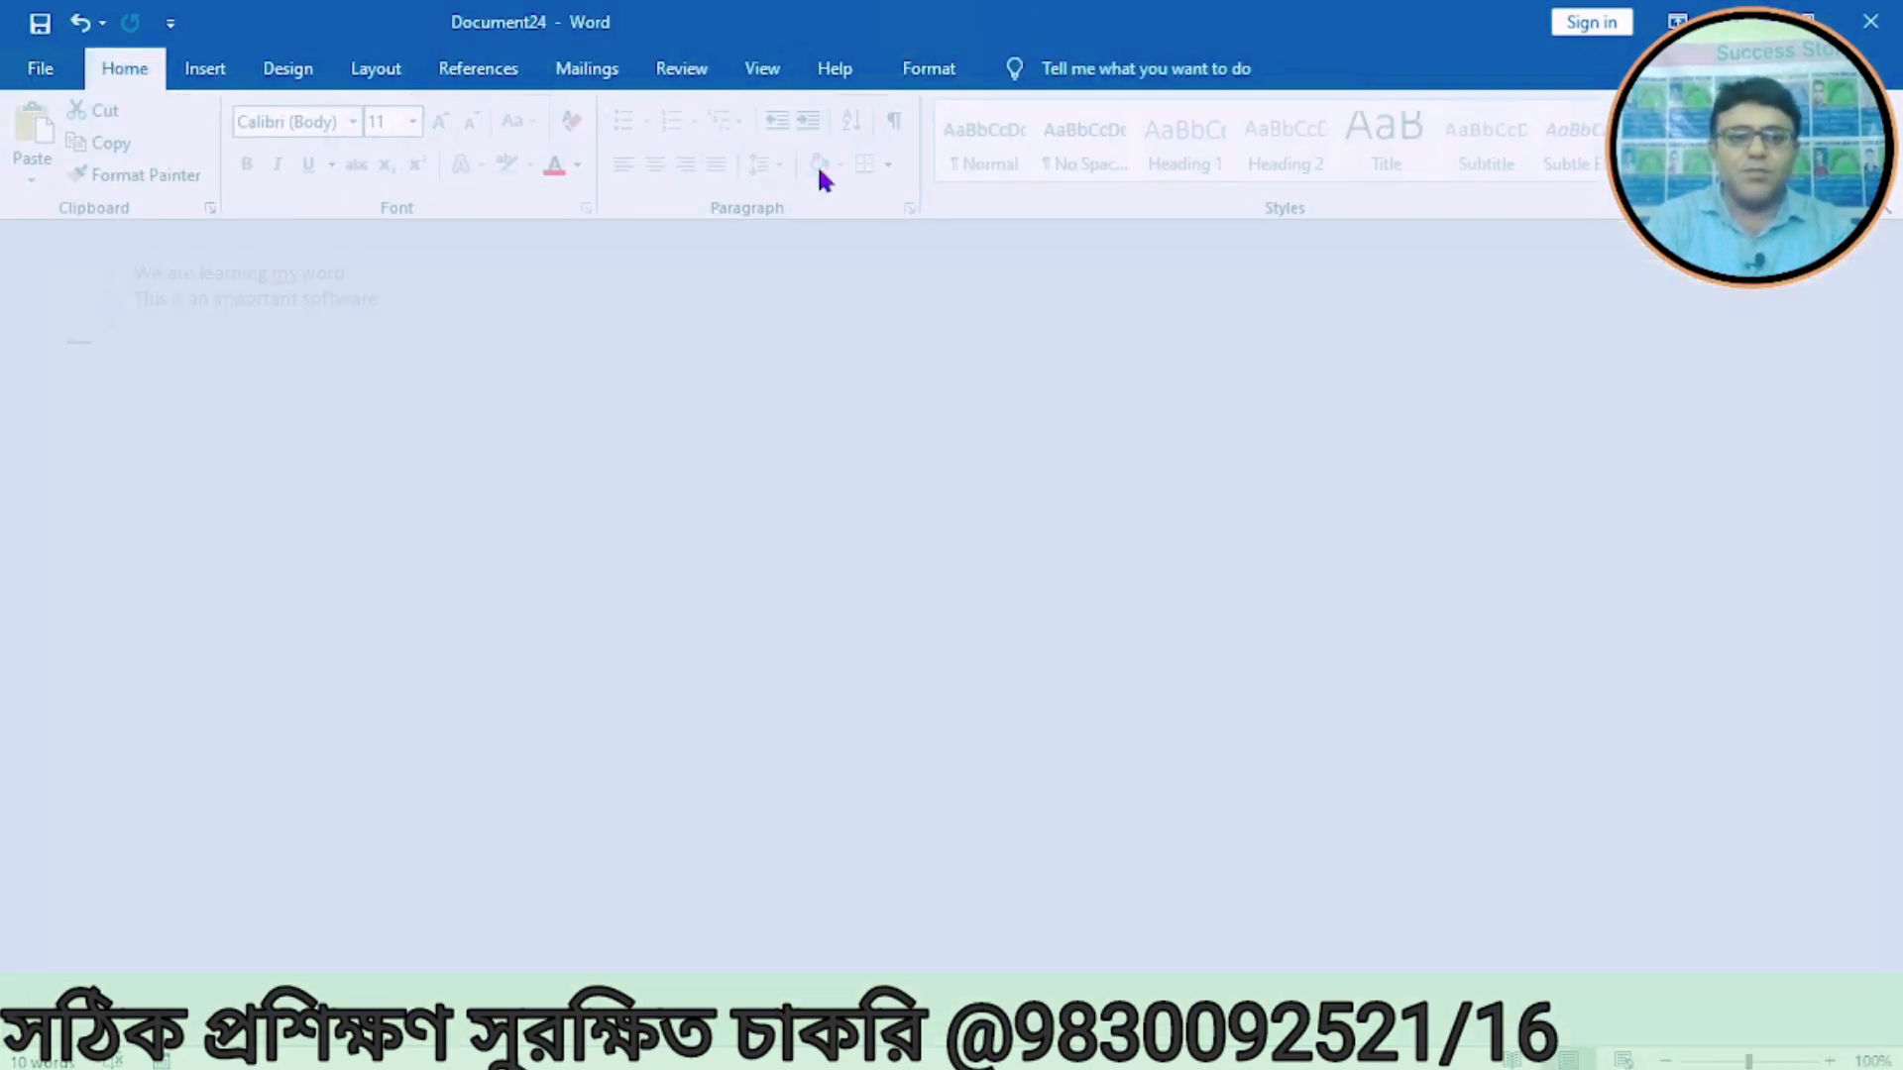
left_click(759, 71)
left_click(220, 140)
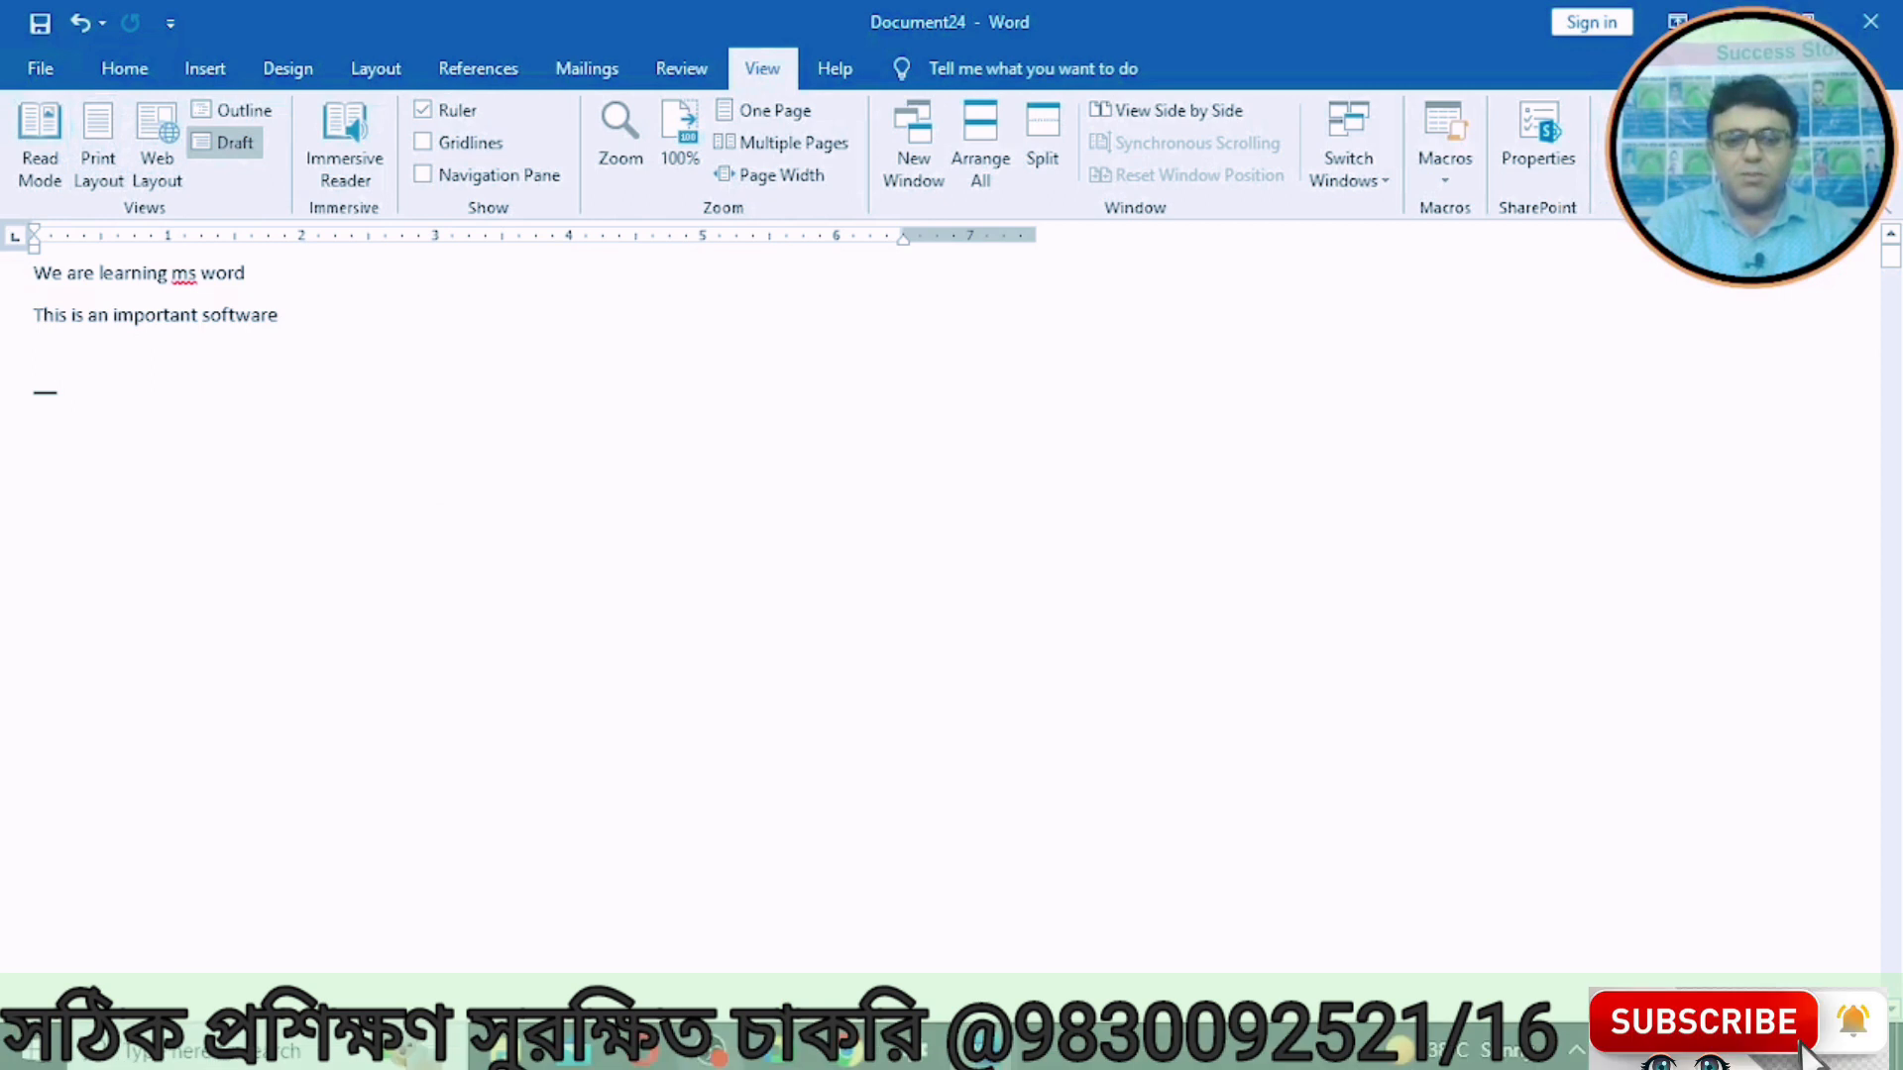
Step: Switch to the ms office syllabus document and point out the covered topics under the Class 6 heading
mouse_move(983, 1051)
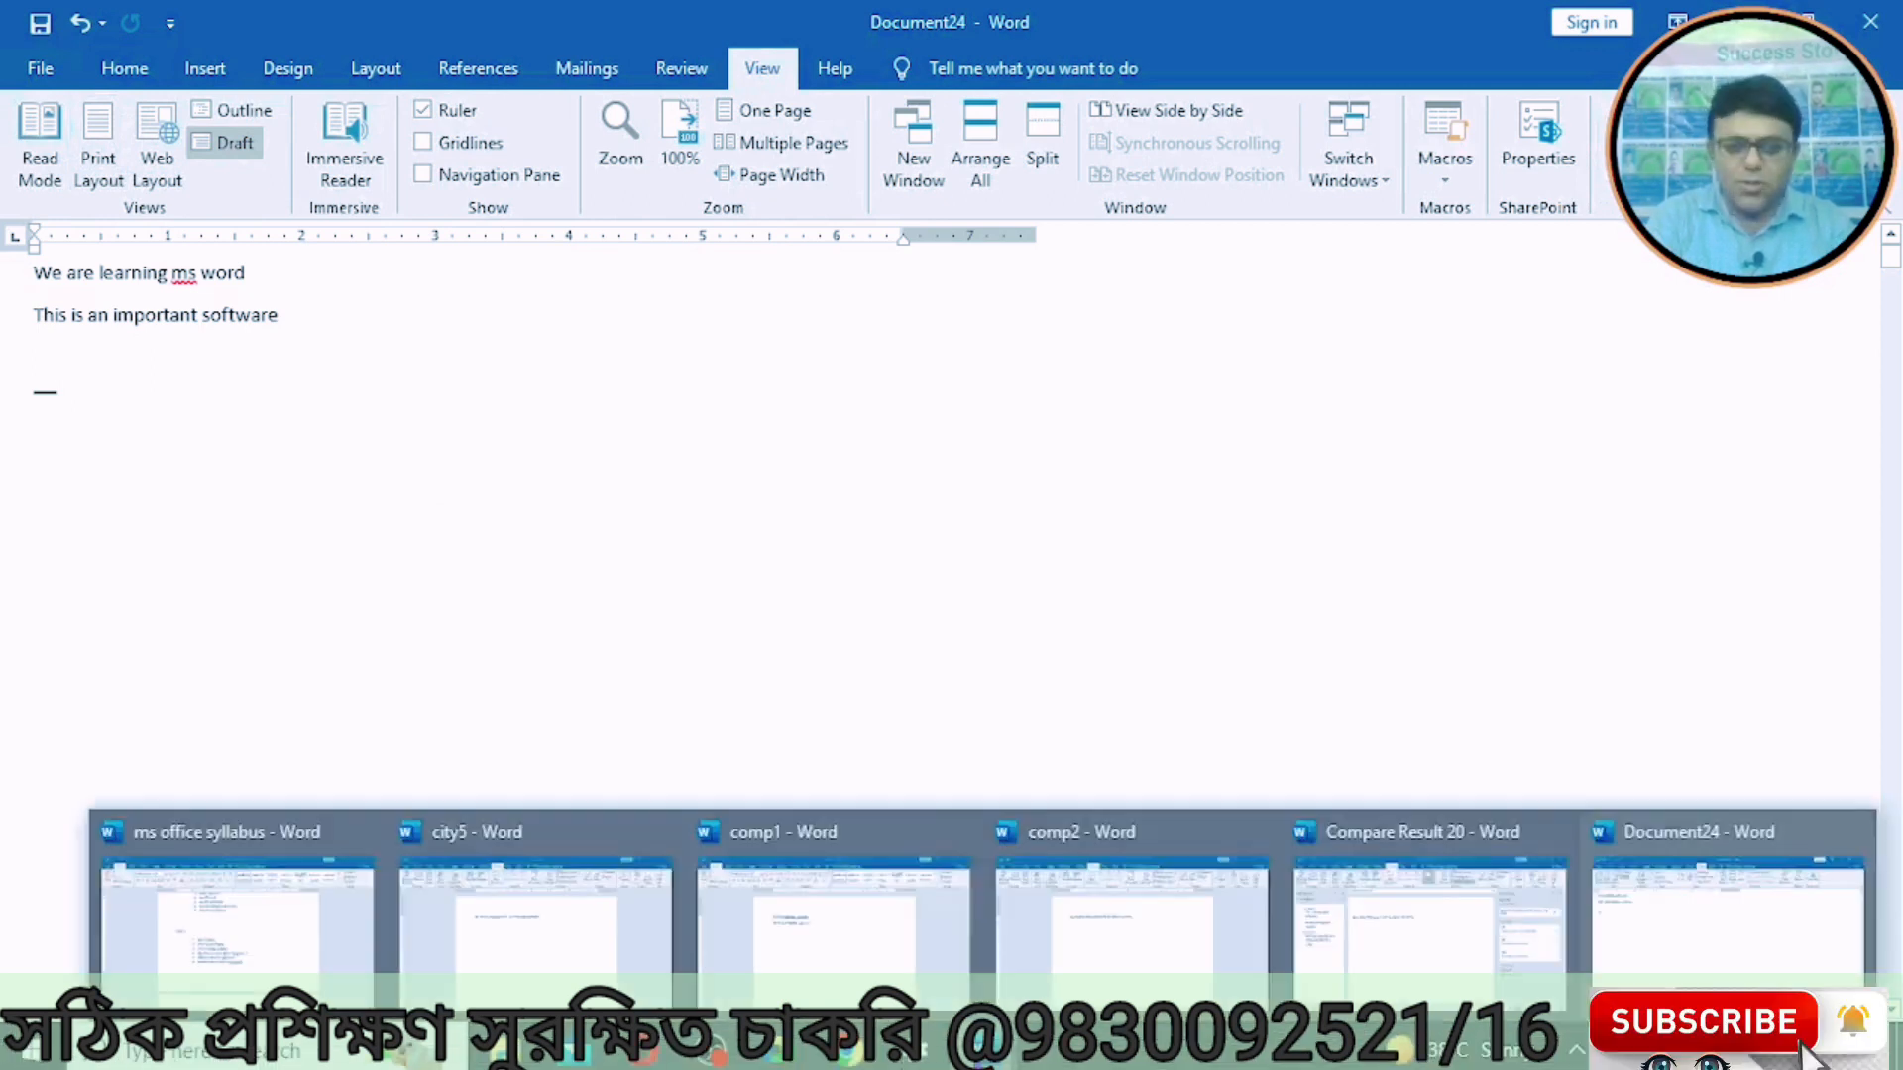
left_click(224, 957)
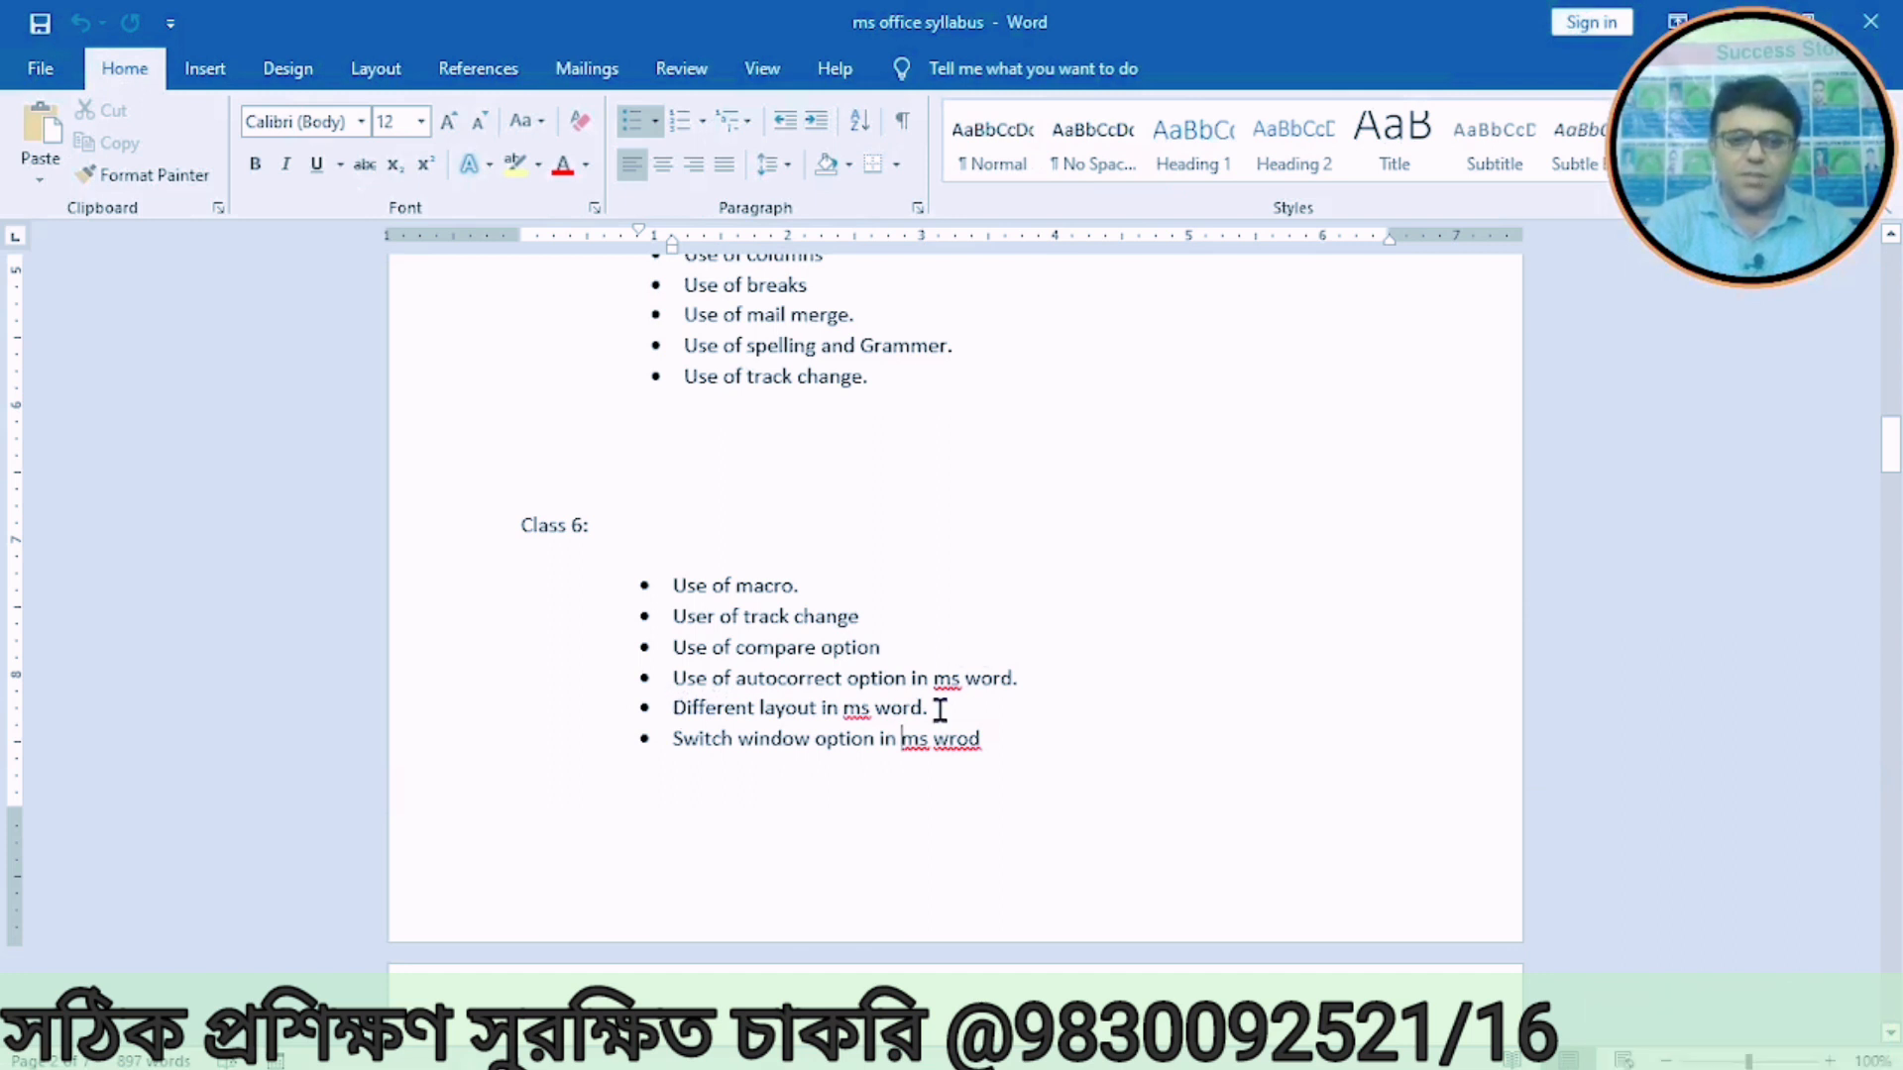
left_click_drag(939, 710, 789, 687)
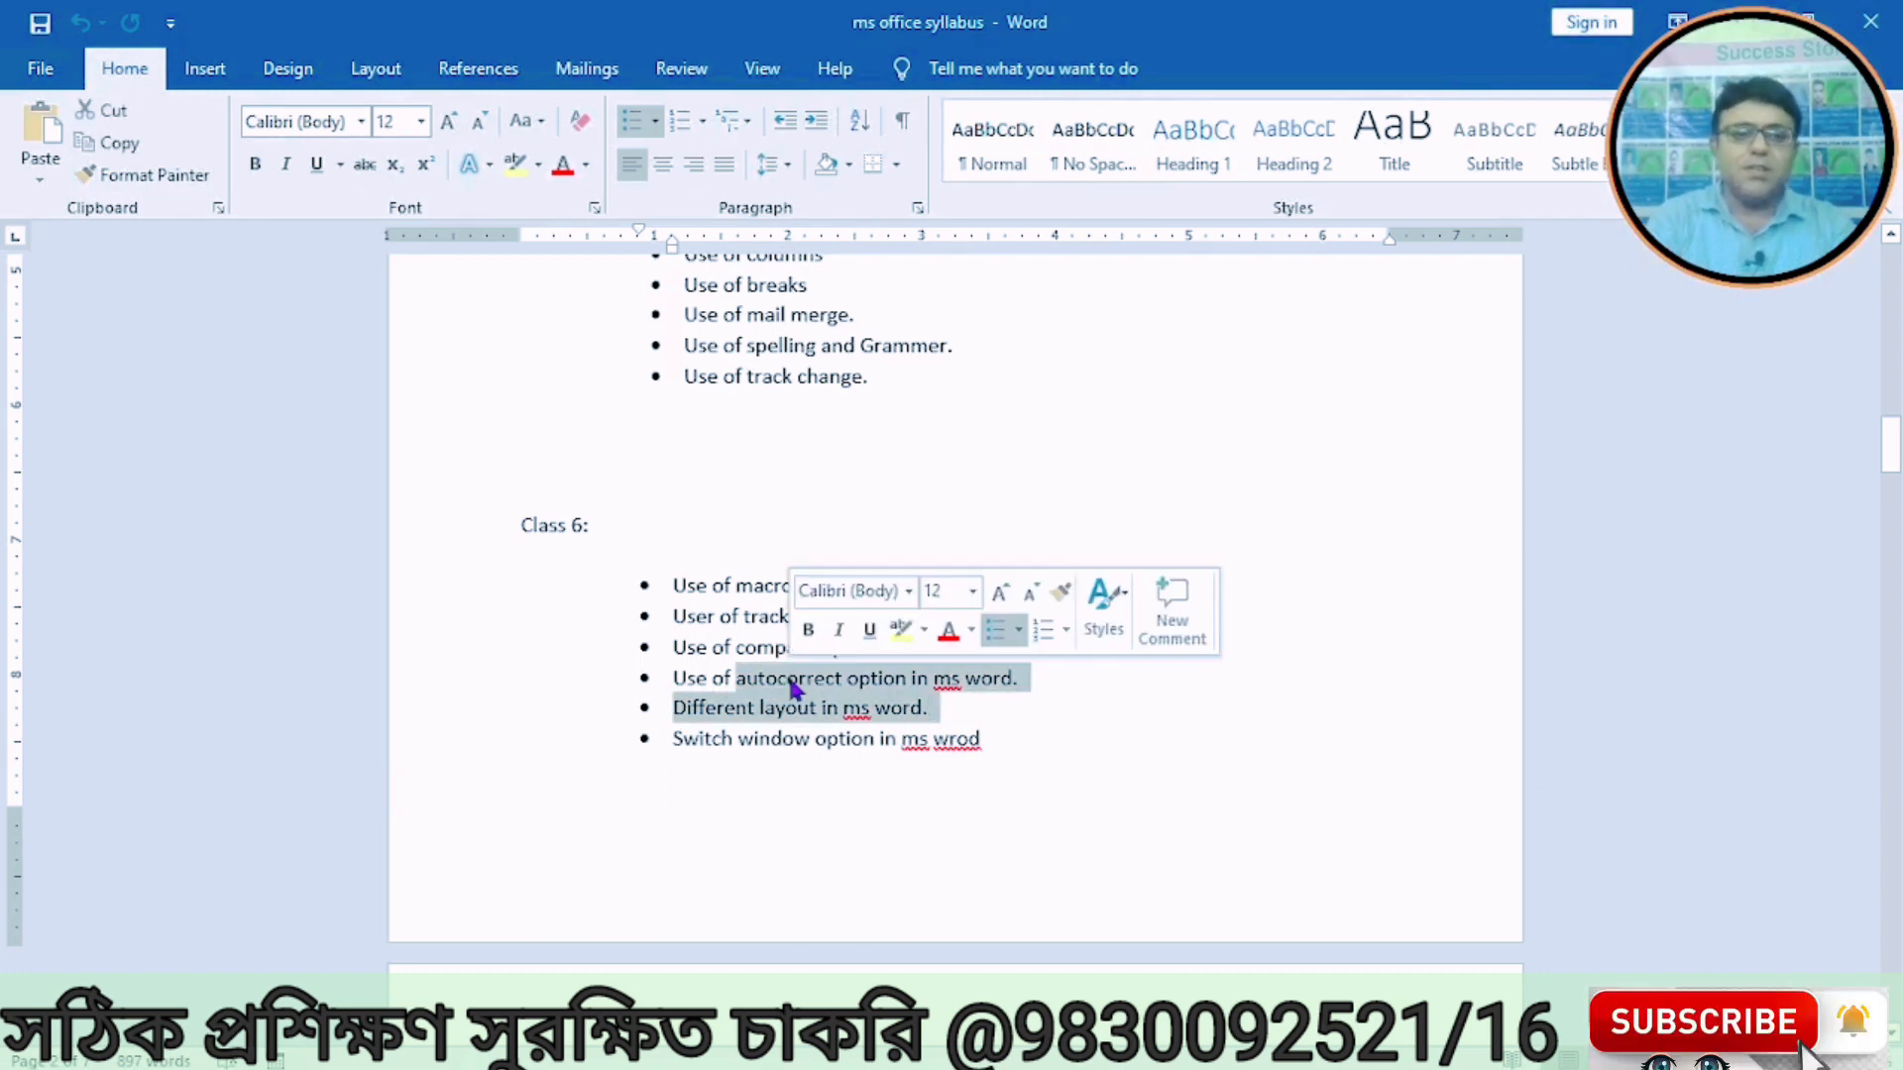
left_click(482, 545)
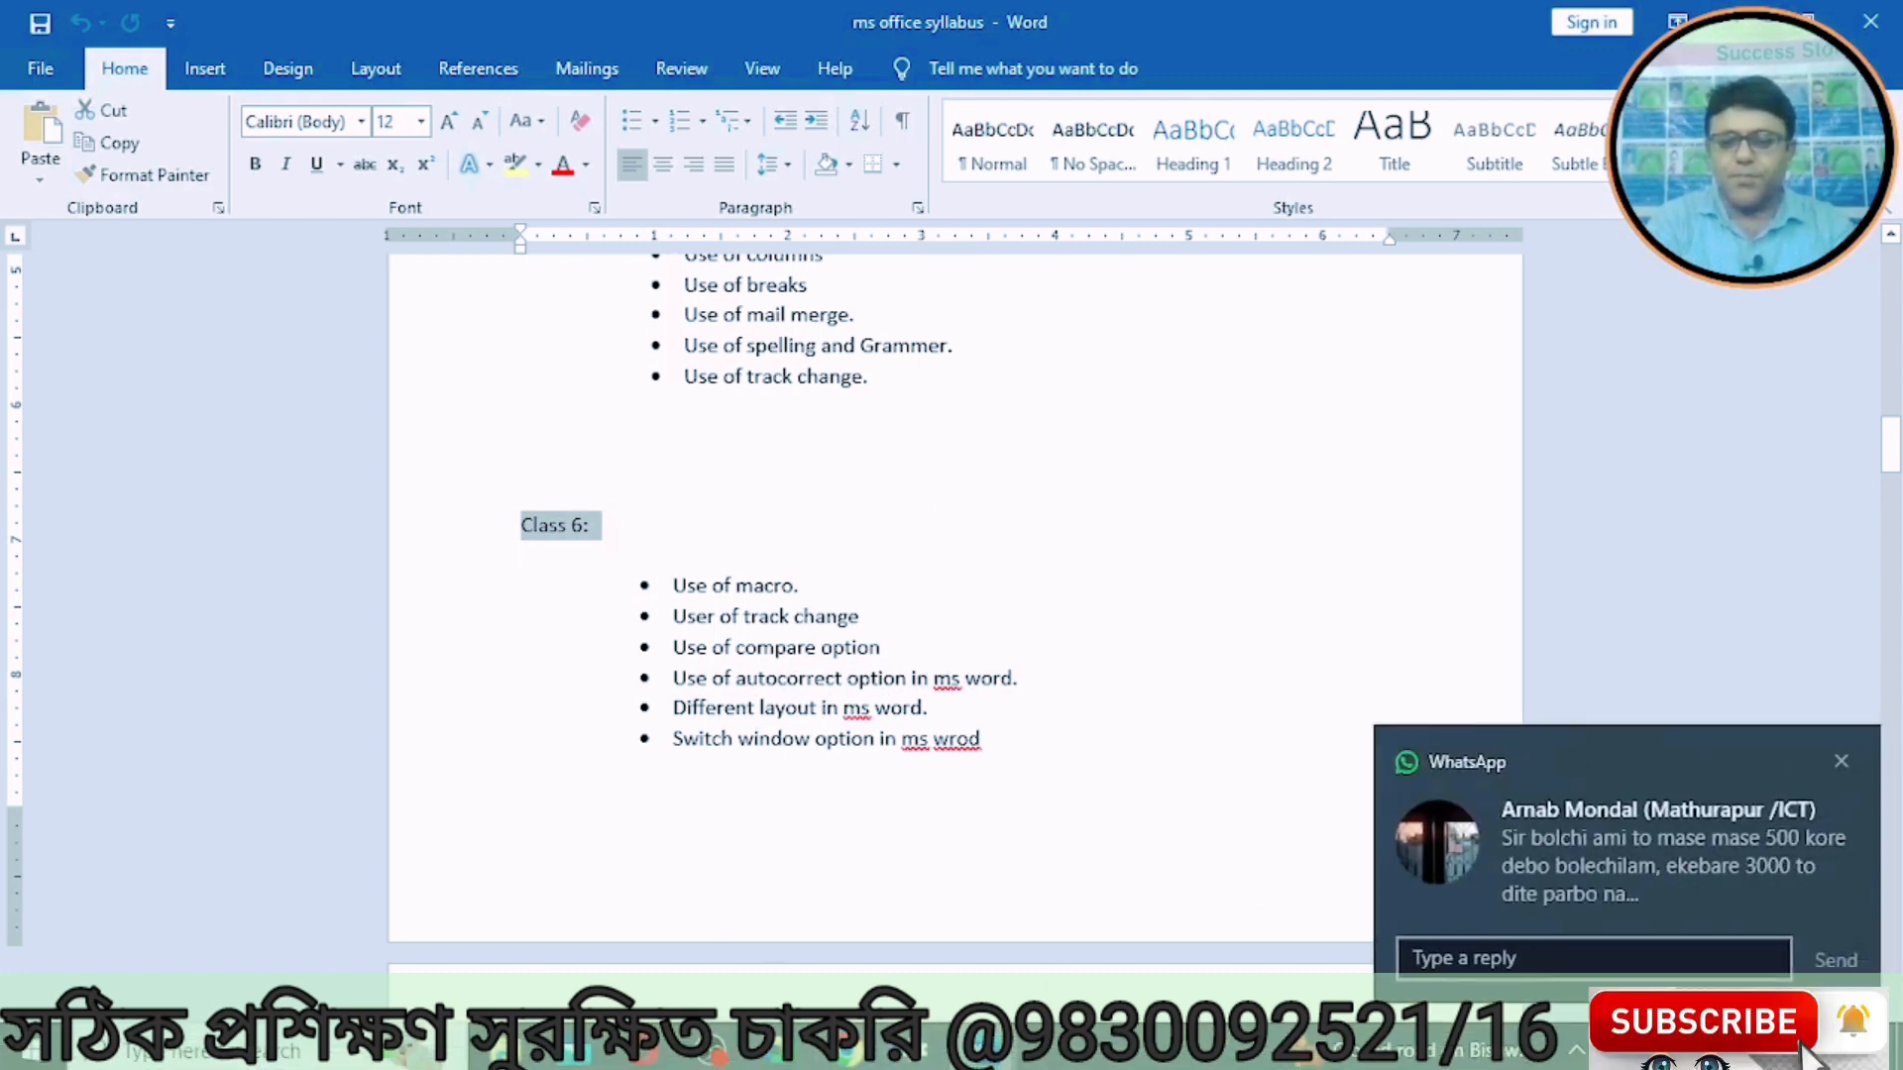
Step: Switch to the Compare Result 20 document and close its Revisions and Proofing panes
mouse_move(984, 1050)
left_click(1335, 907)
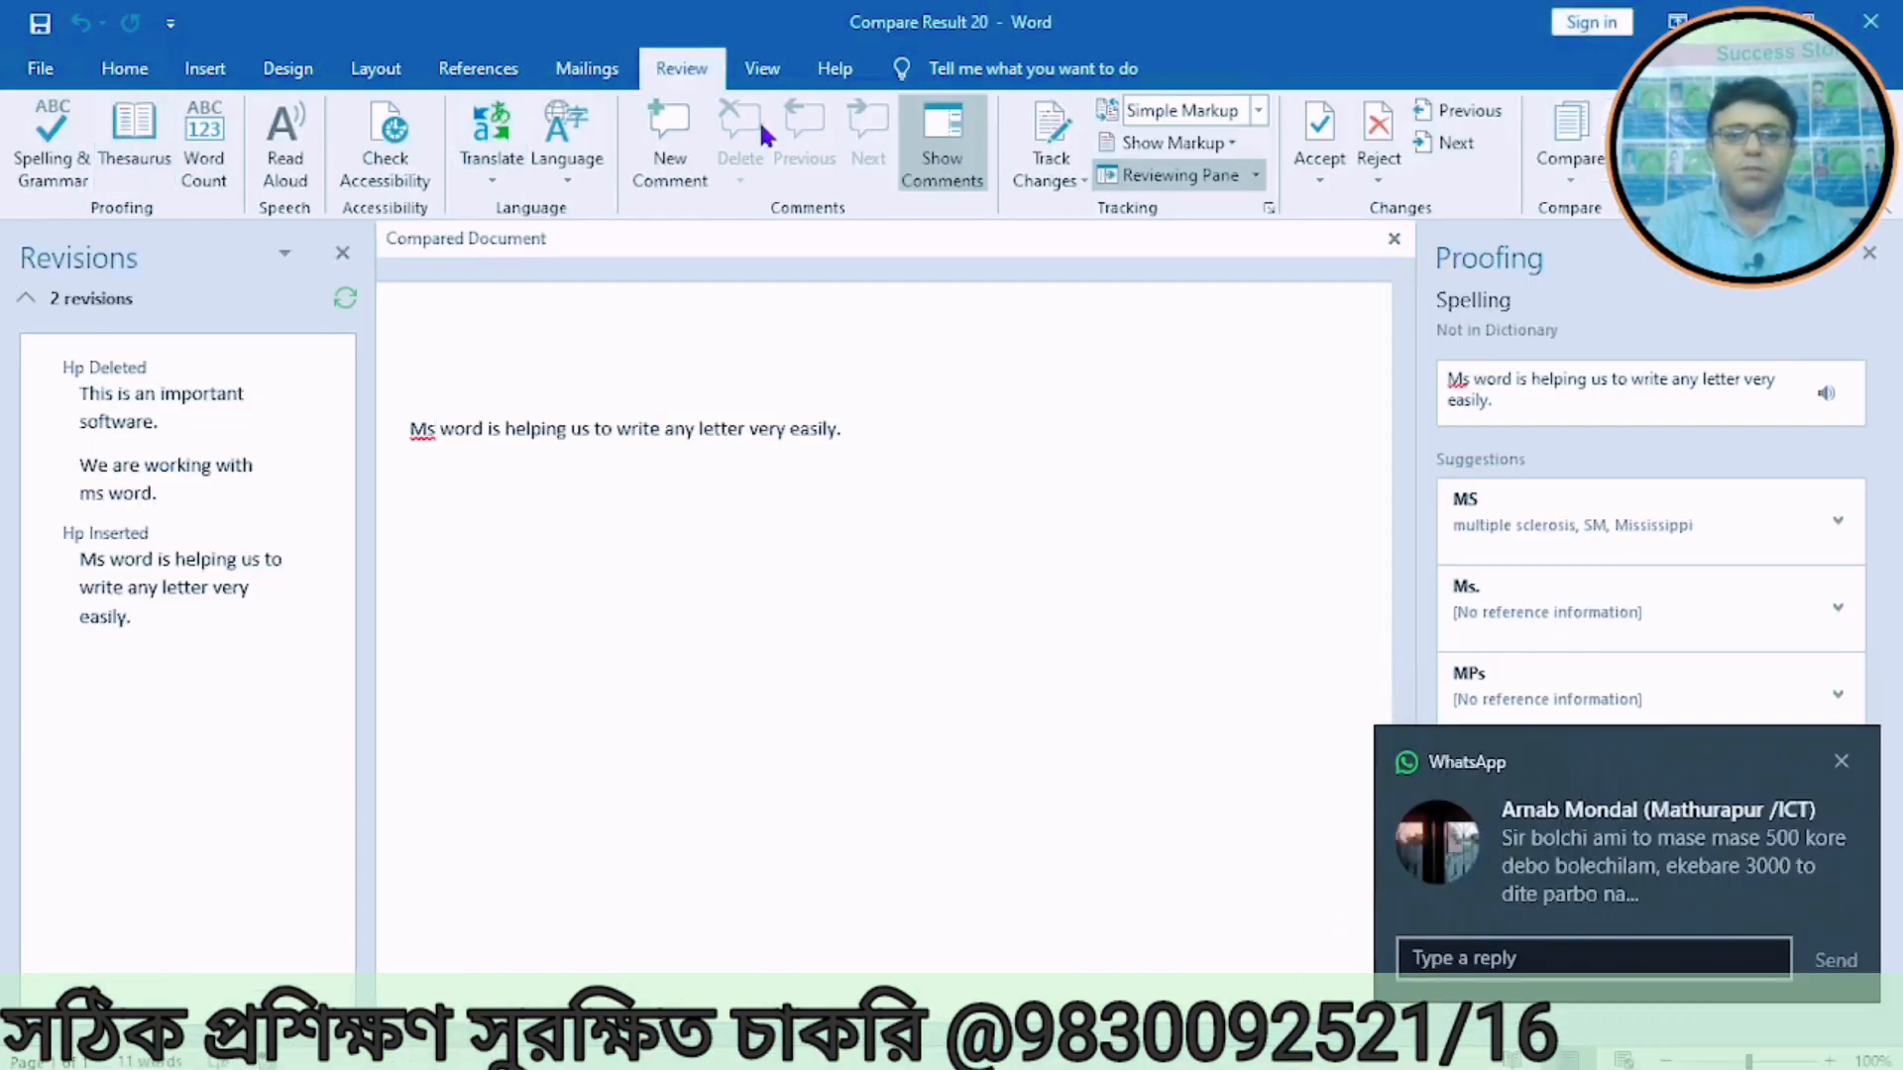
left_click(760, 71)
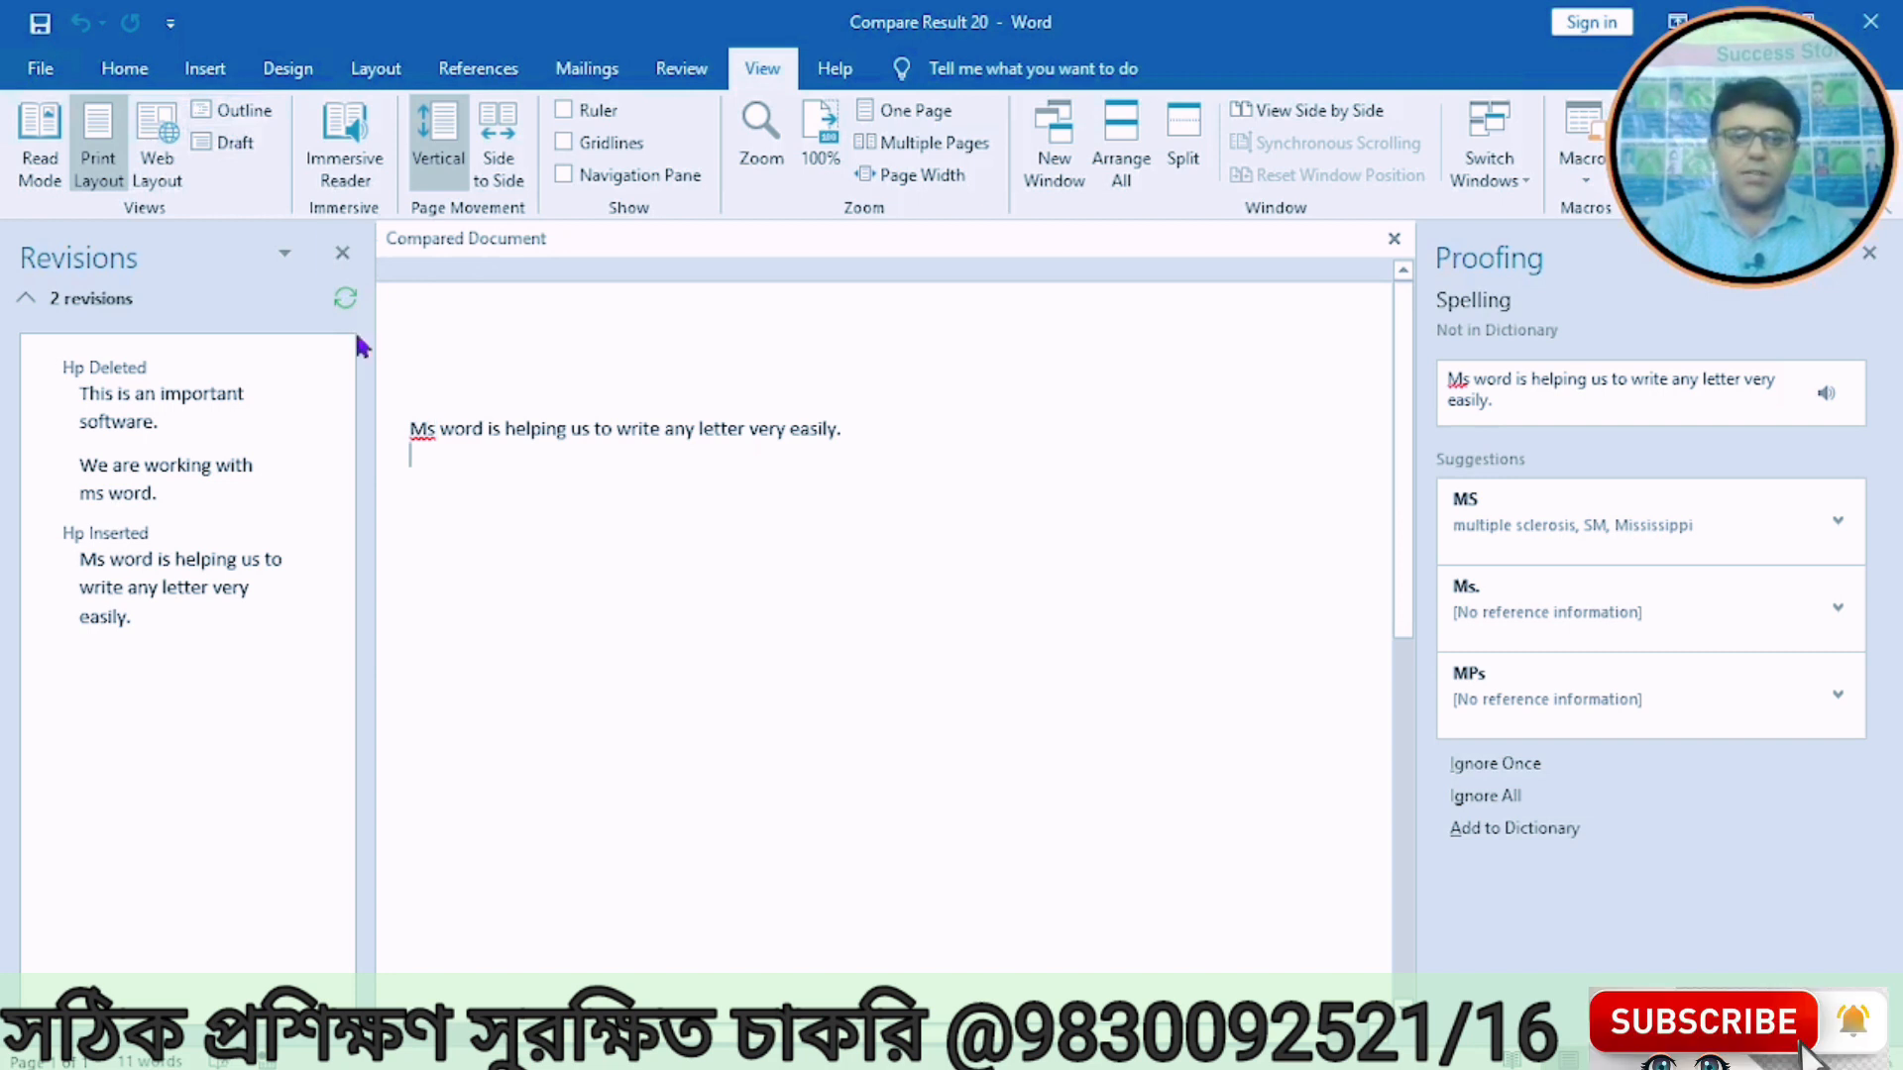
left_click(342, 258)
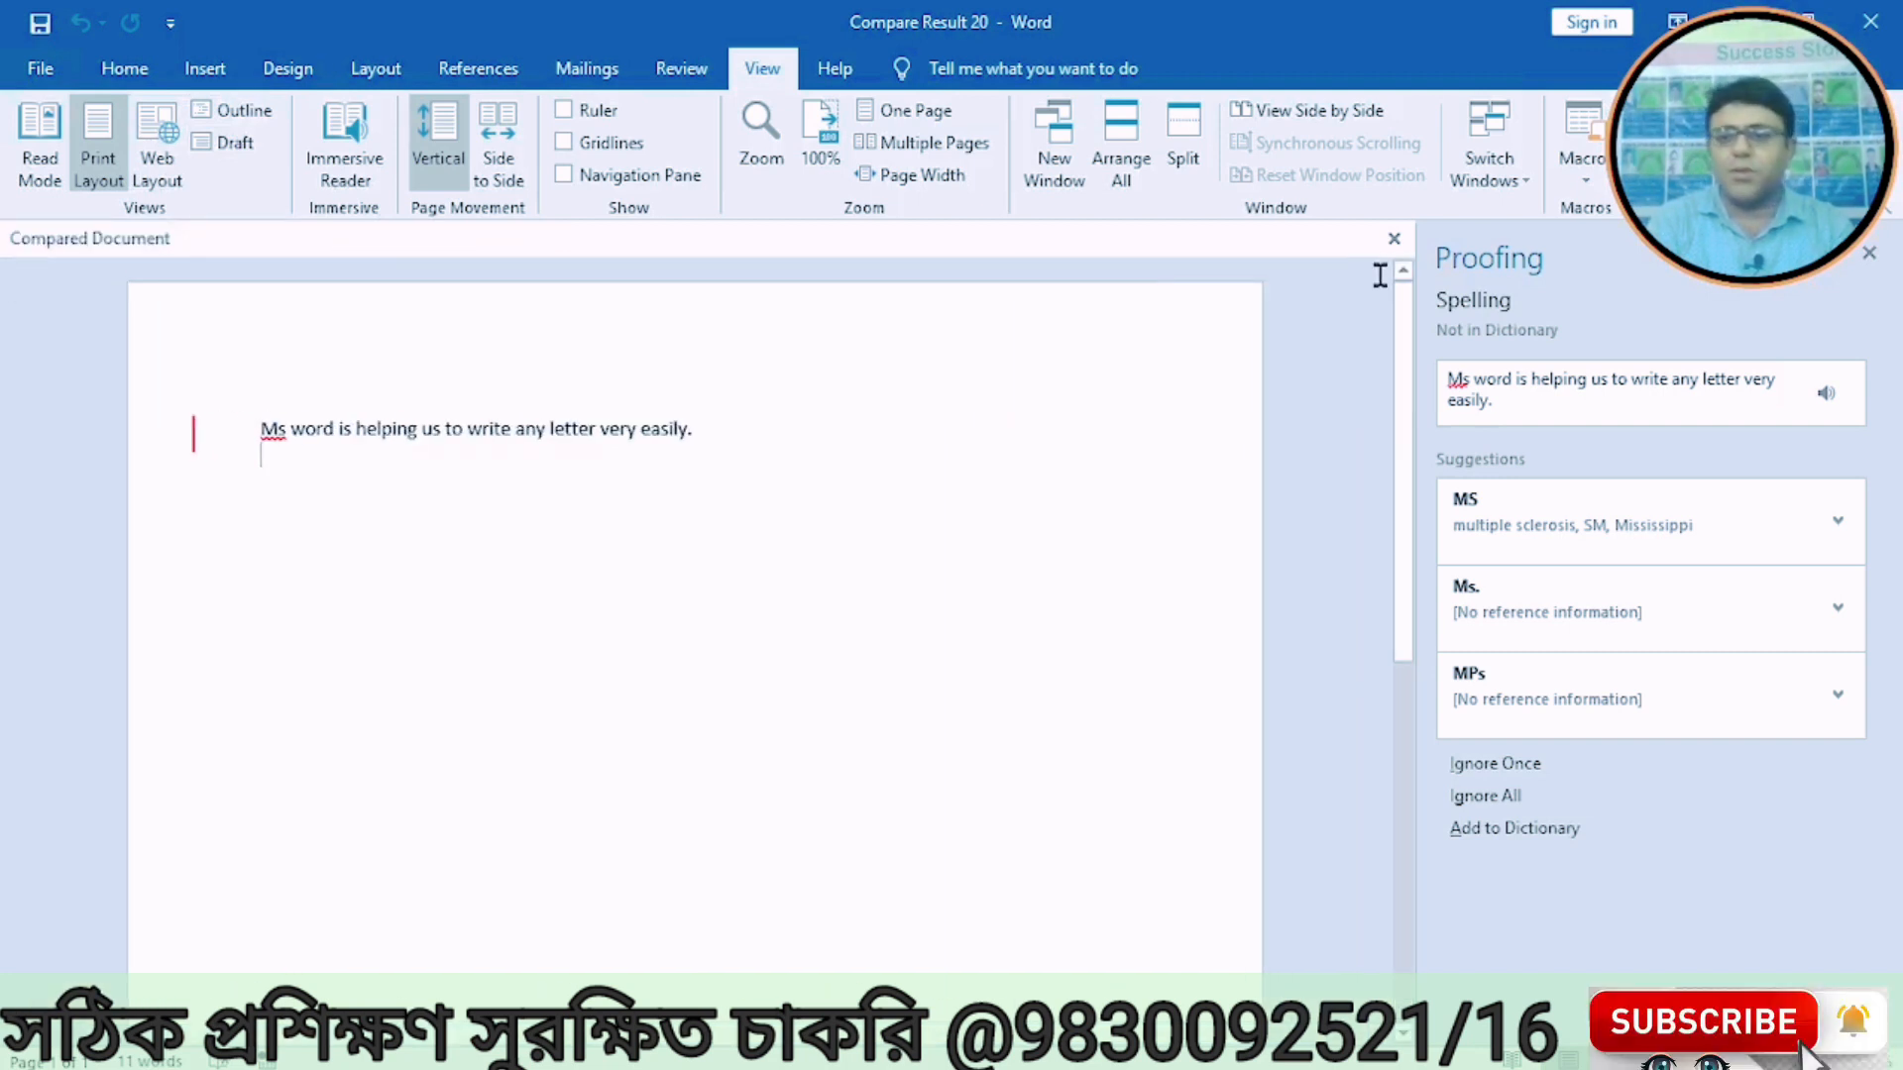
left_click(1870, 252)
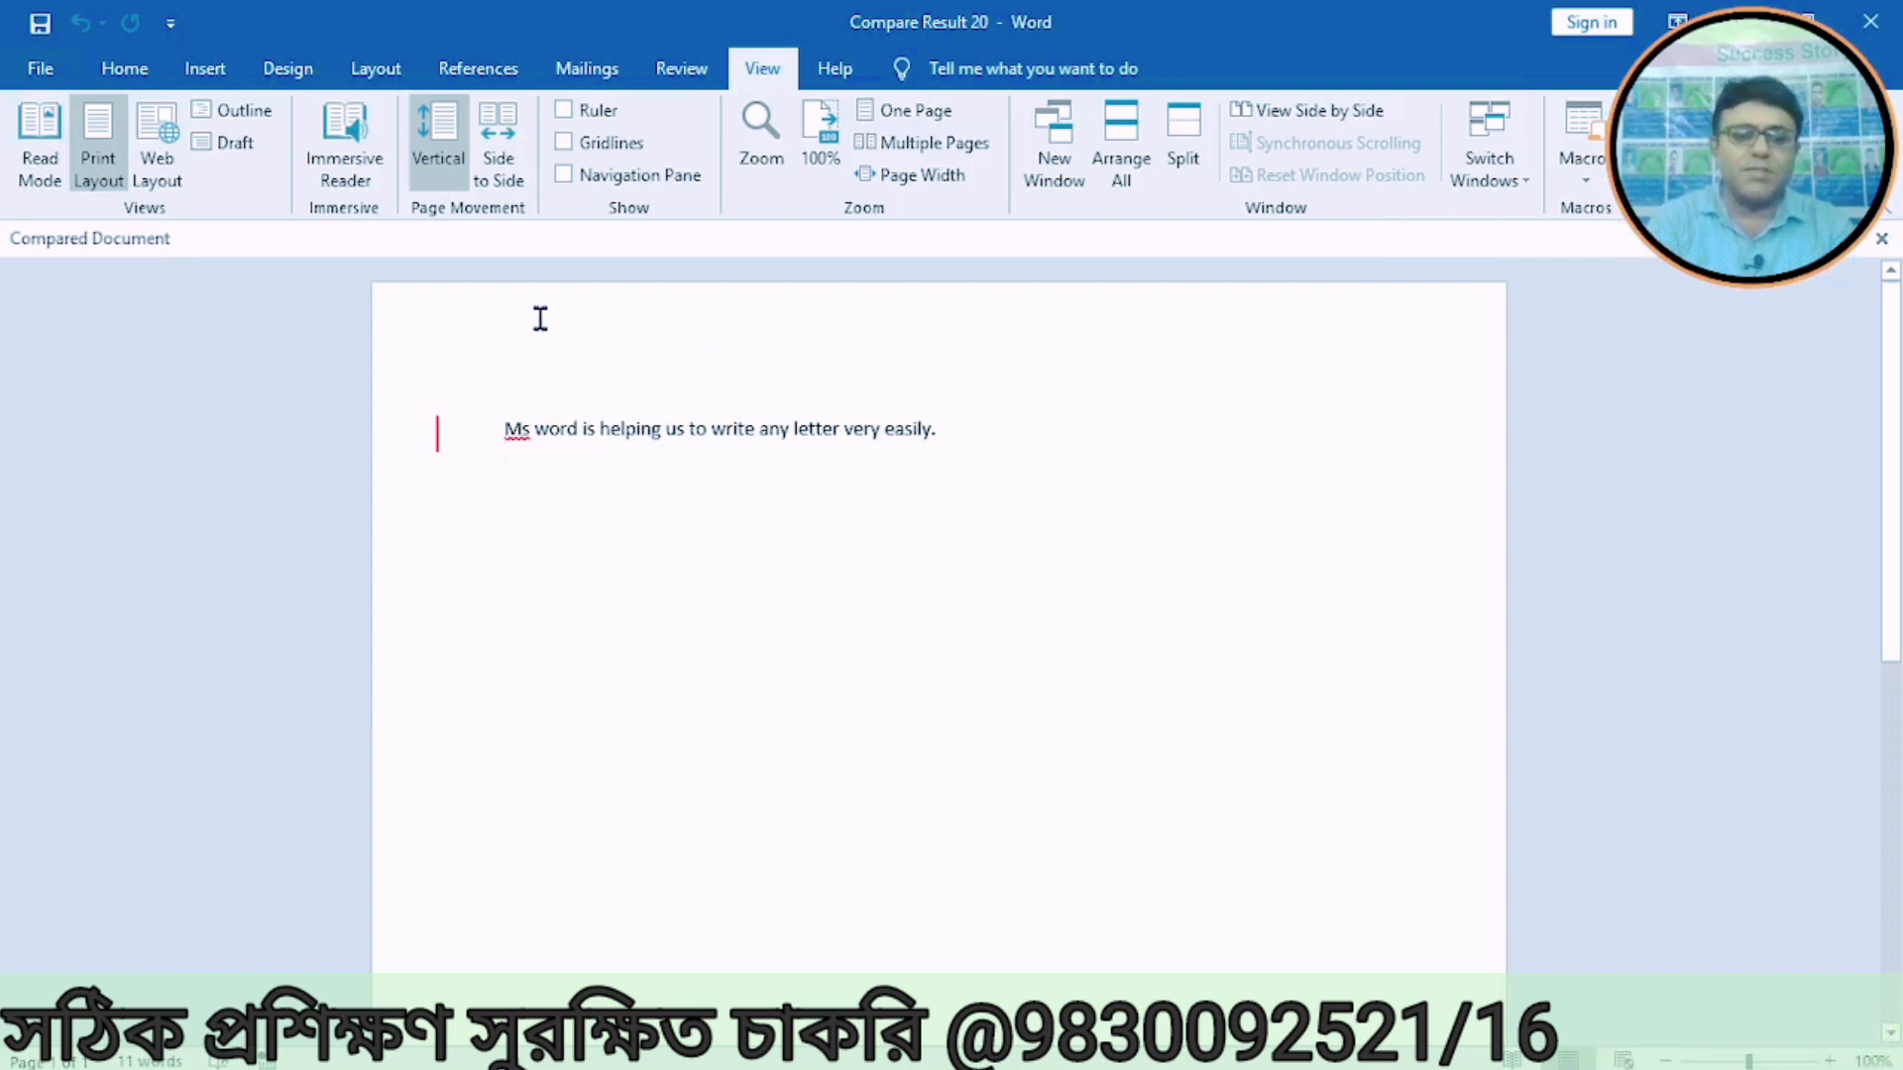
Step: Create another new blank document for the window switching demonstration
left_click(40, 67)
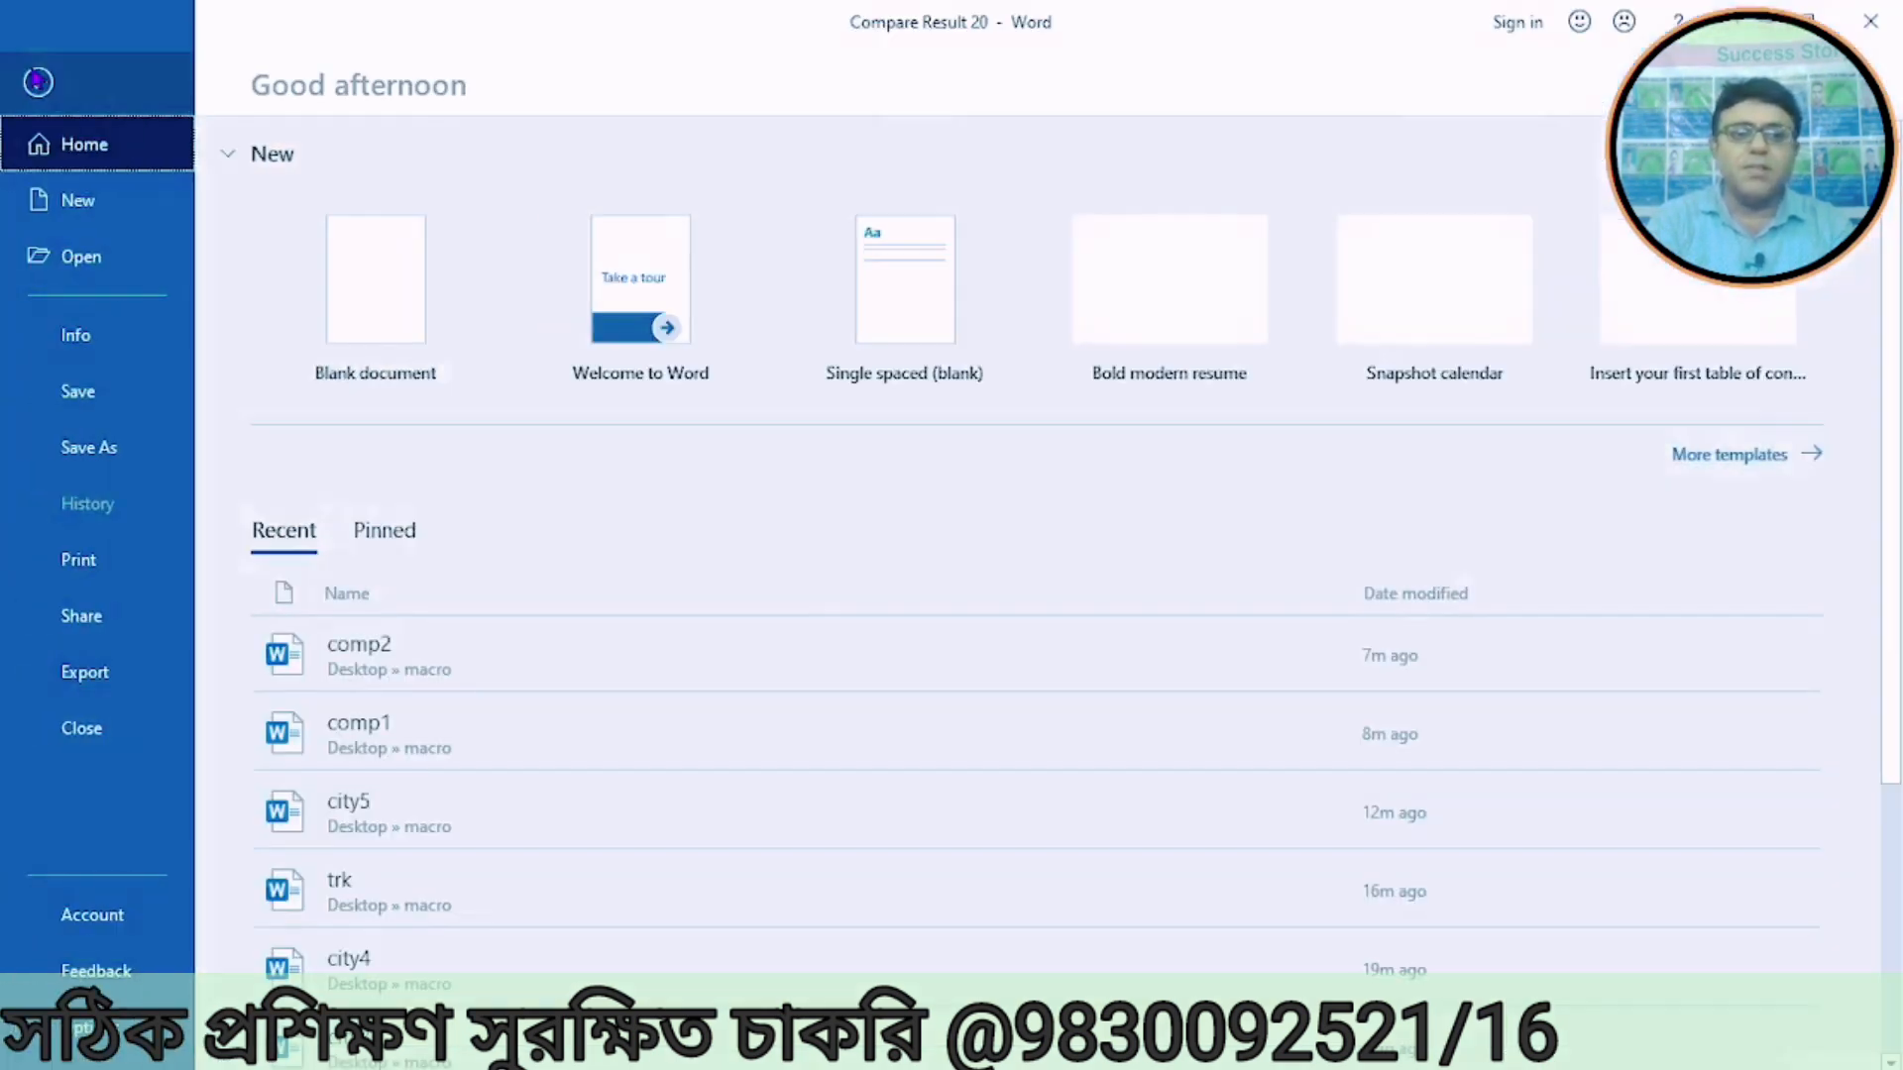
left_click(87, 198)
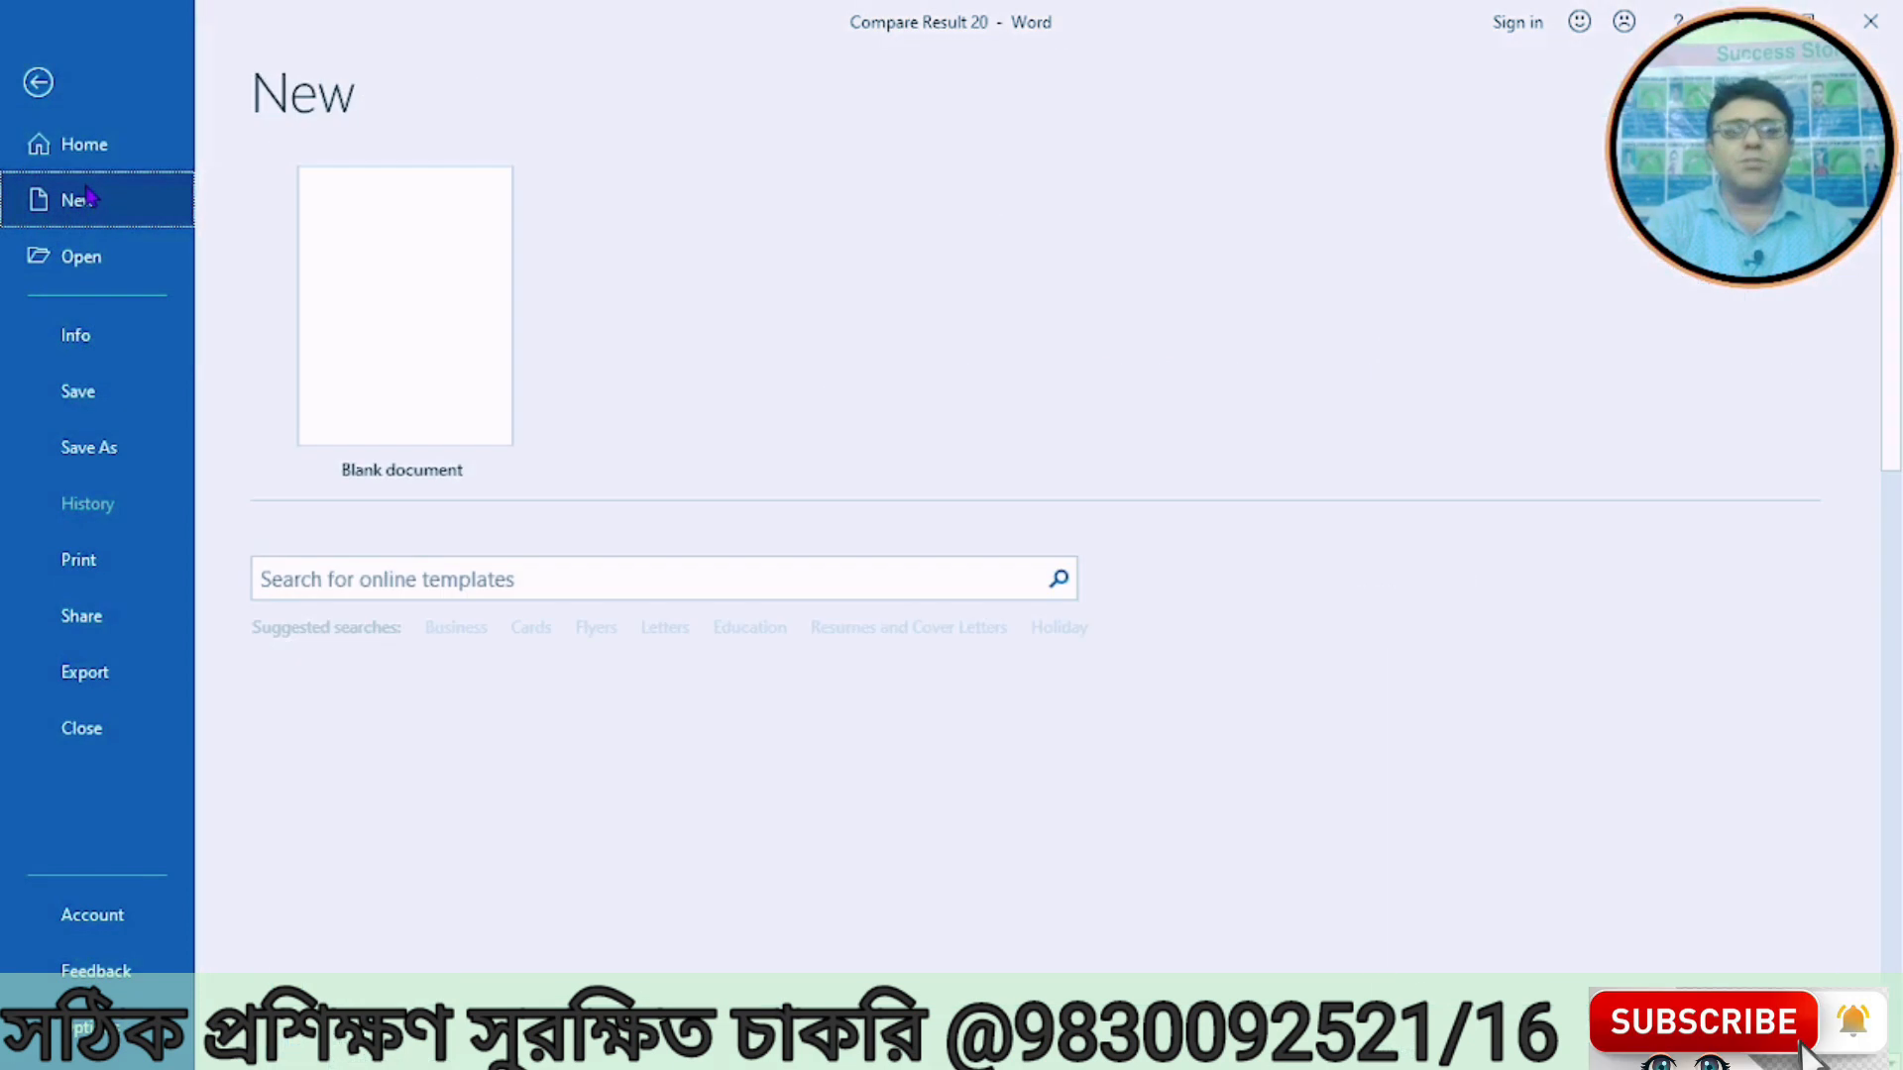
left_click(337, 297)
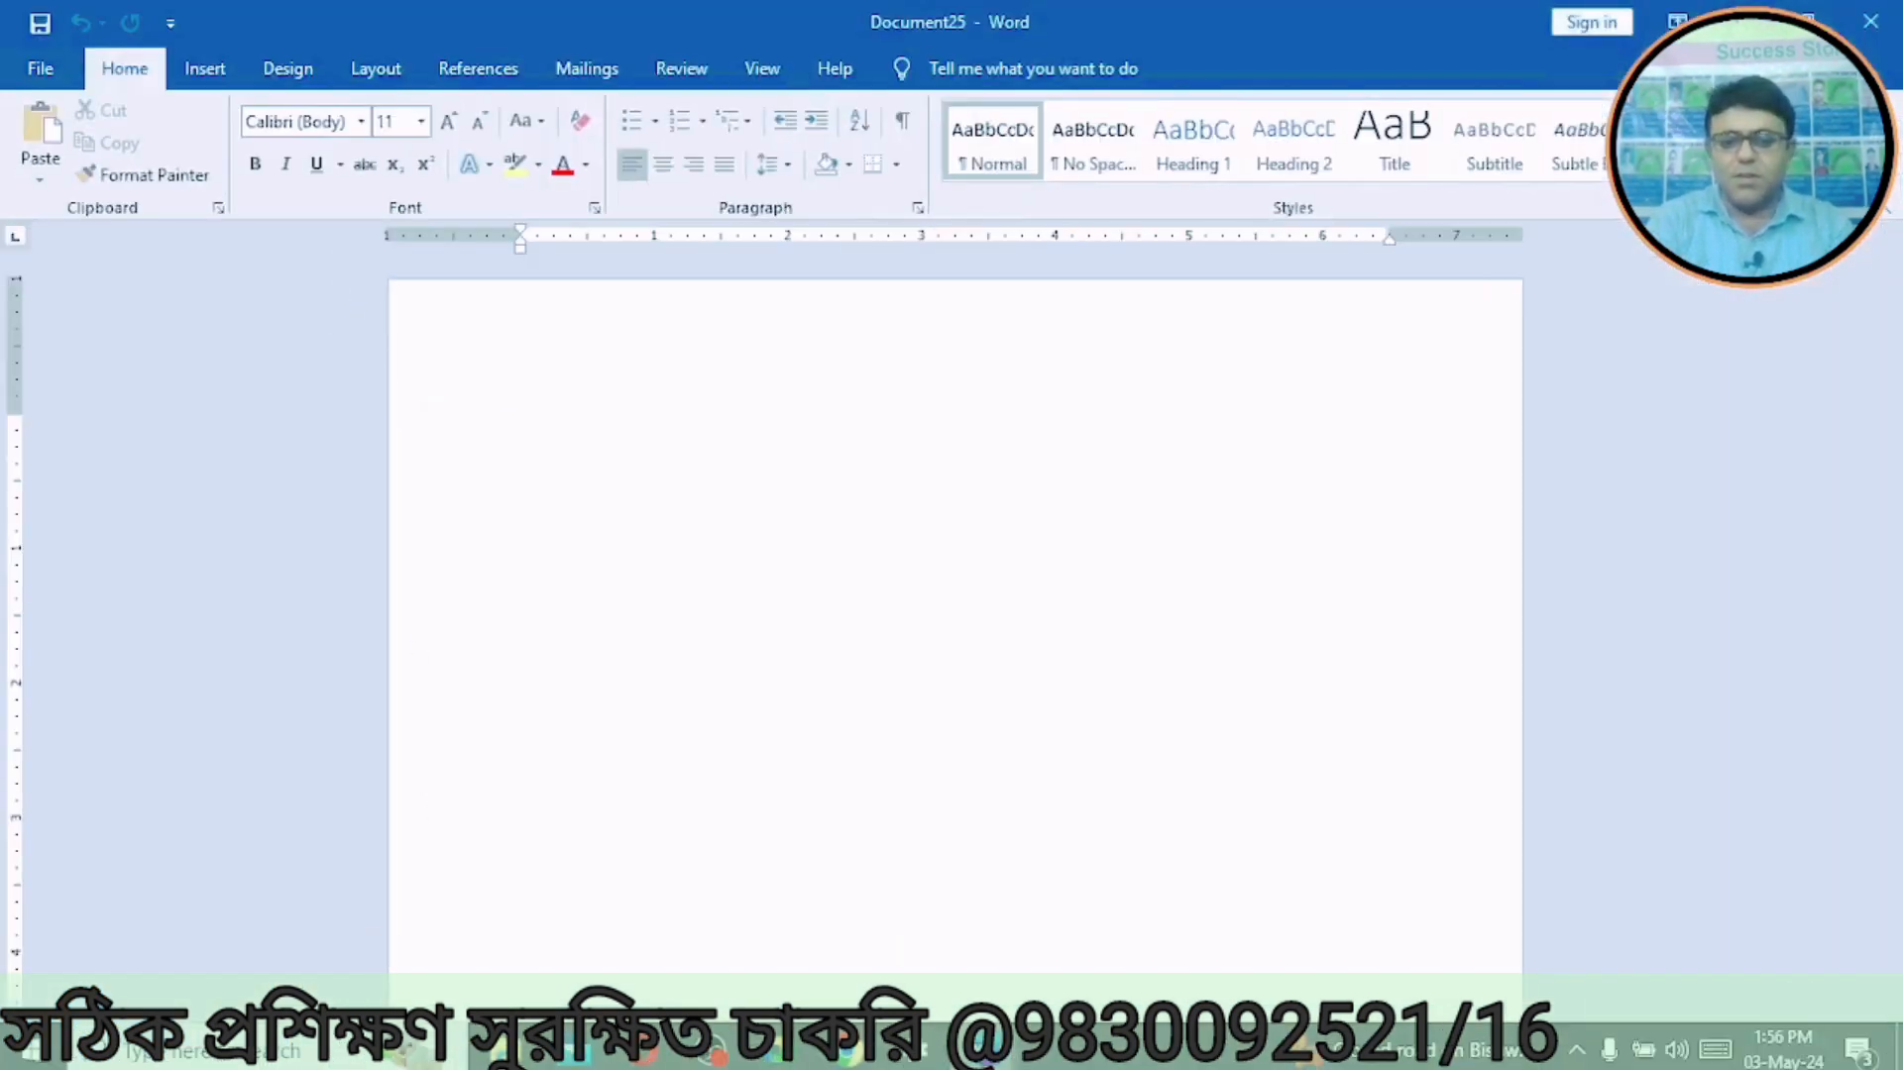
Step: Return to the ms office syllabus document and use Switch Windows to go to comp2
mouse_move(984, 1055)
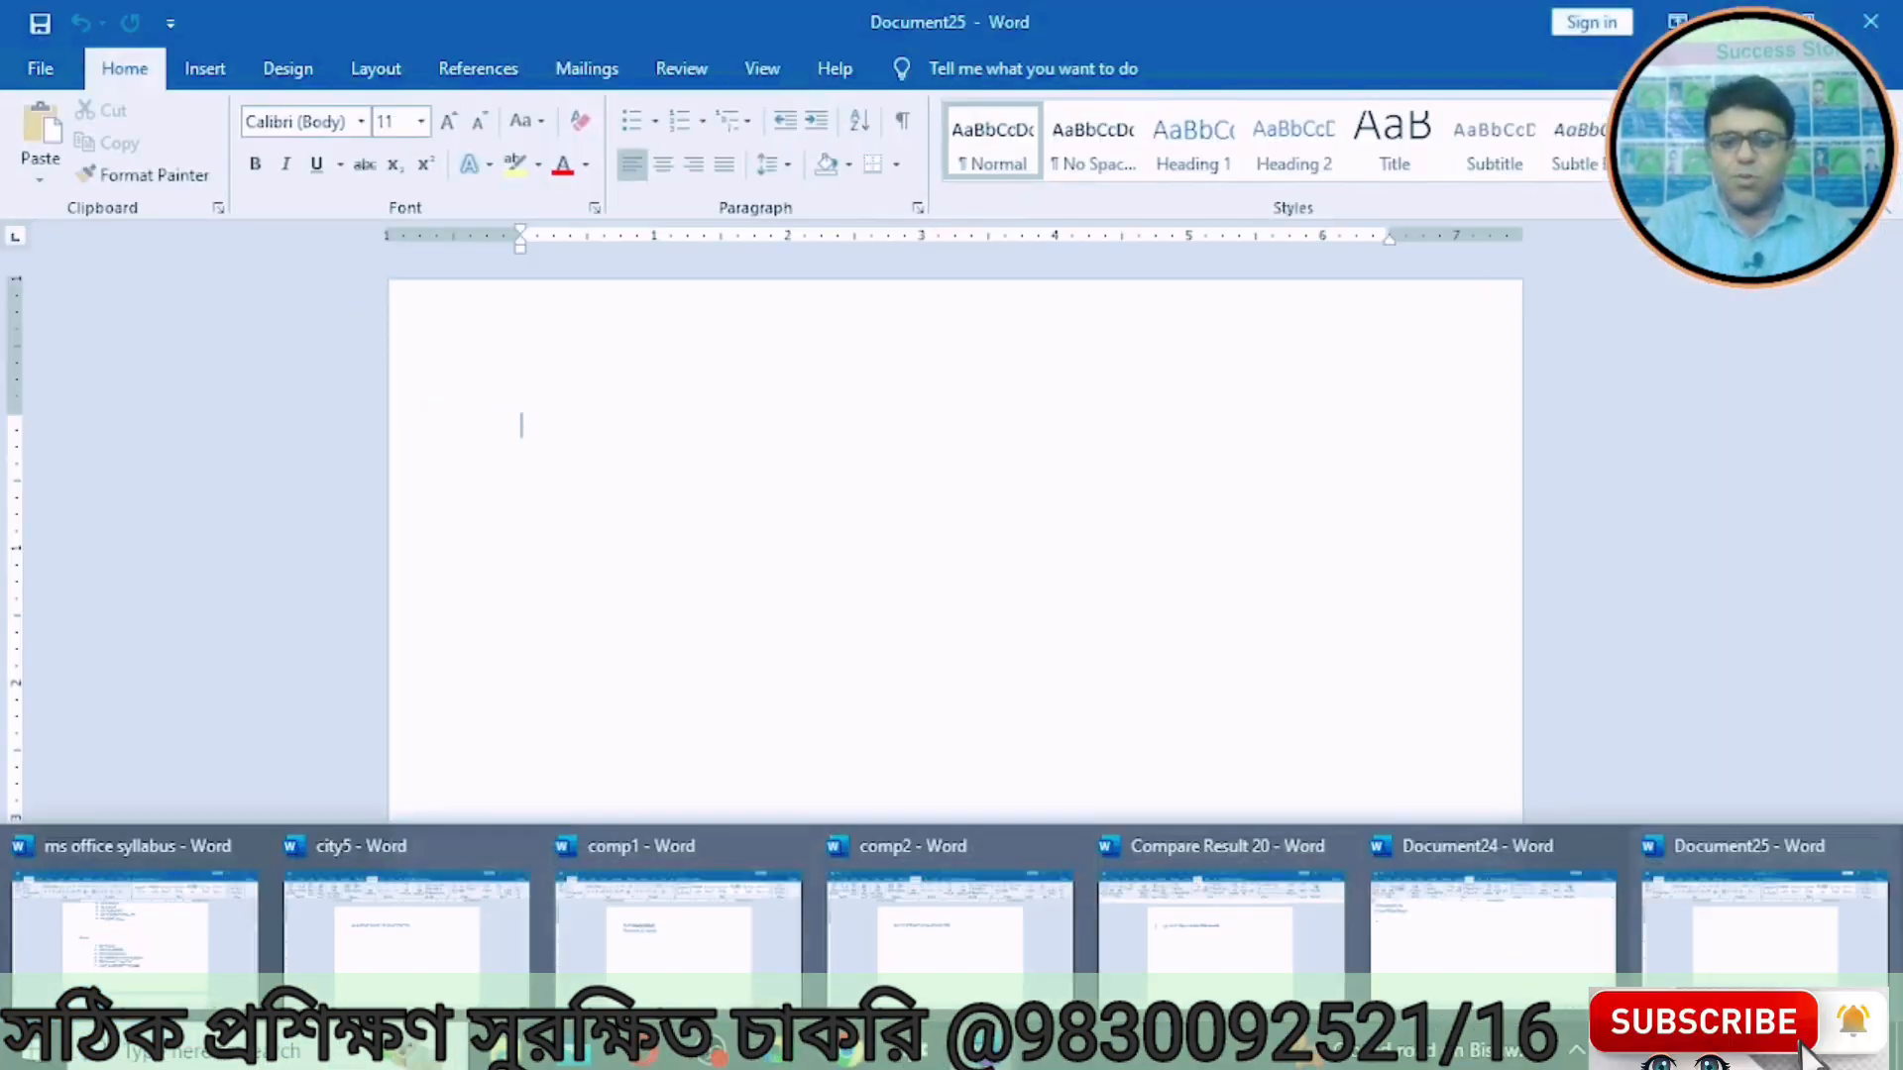
left_click(140, 902)
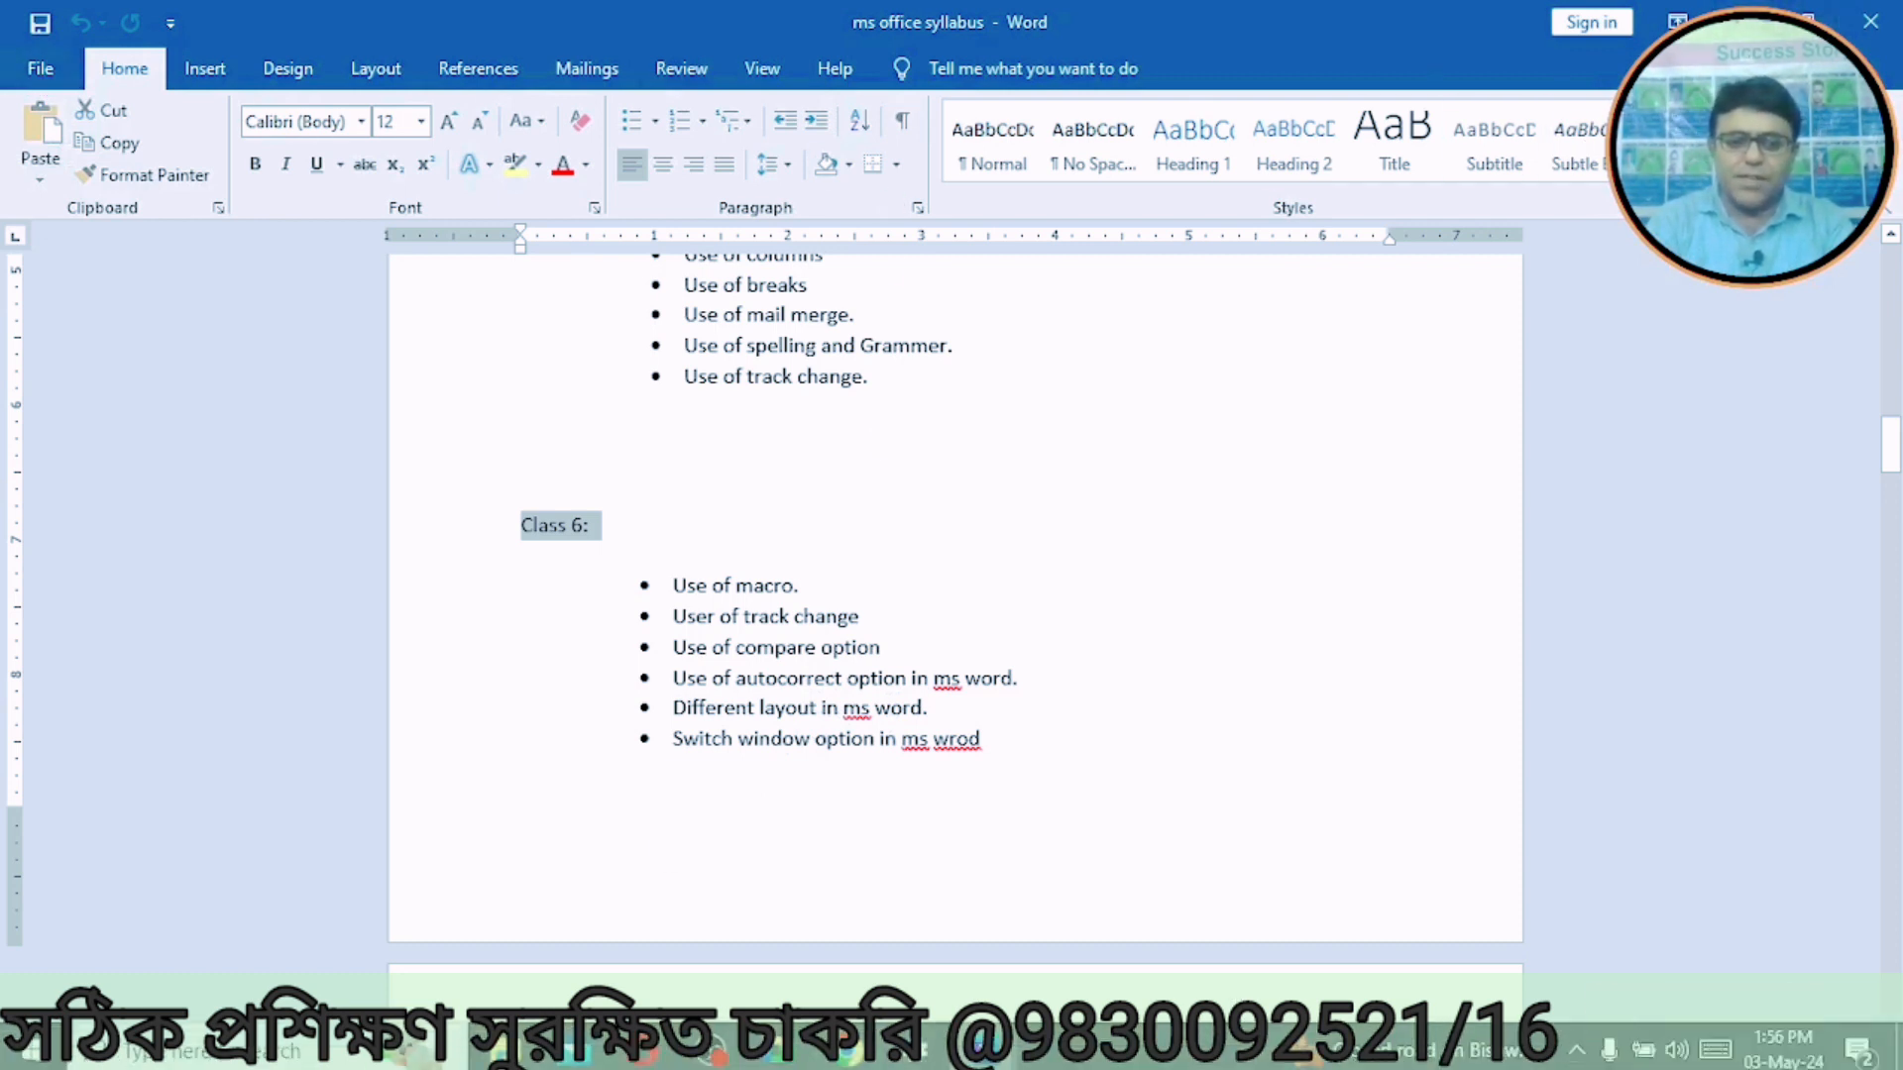
mouse_move(916, 1051)
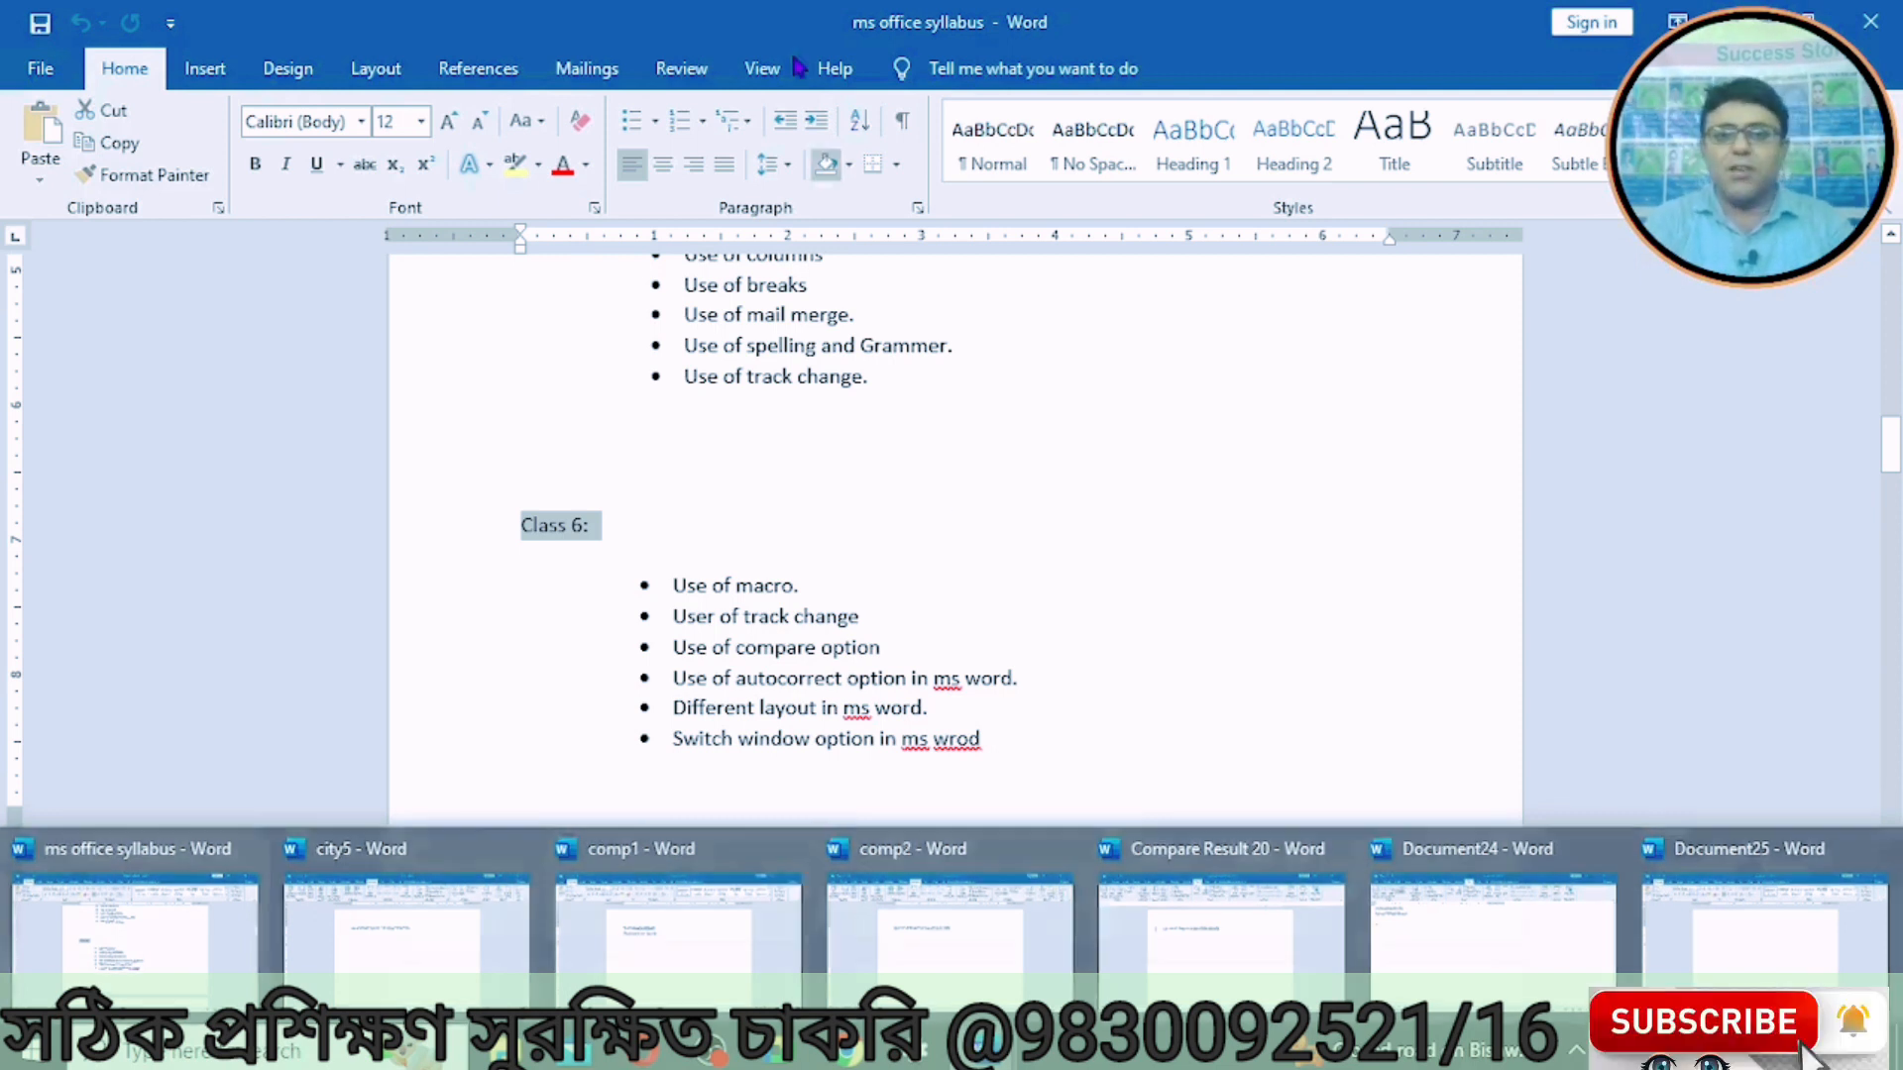
left_click(758, 69)
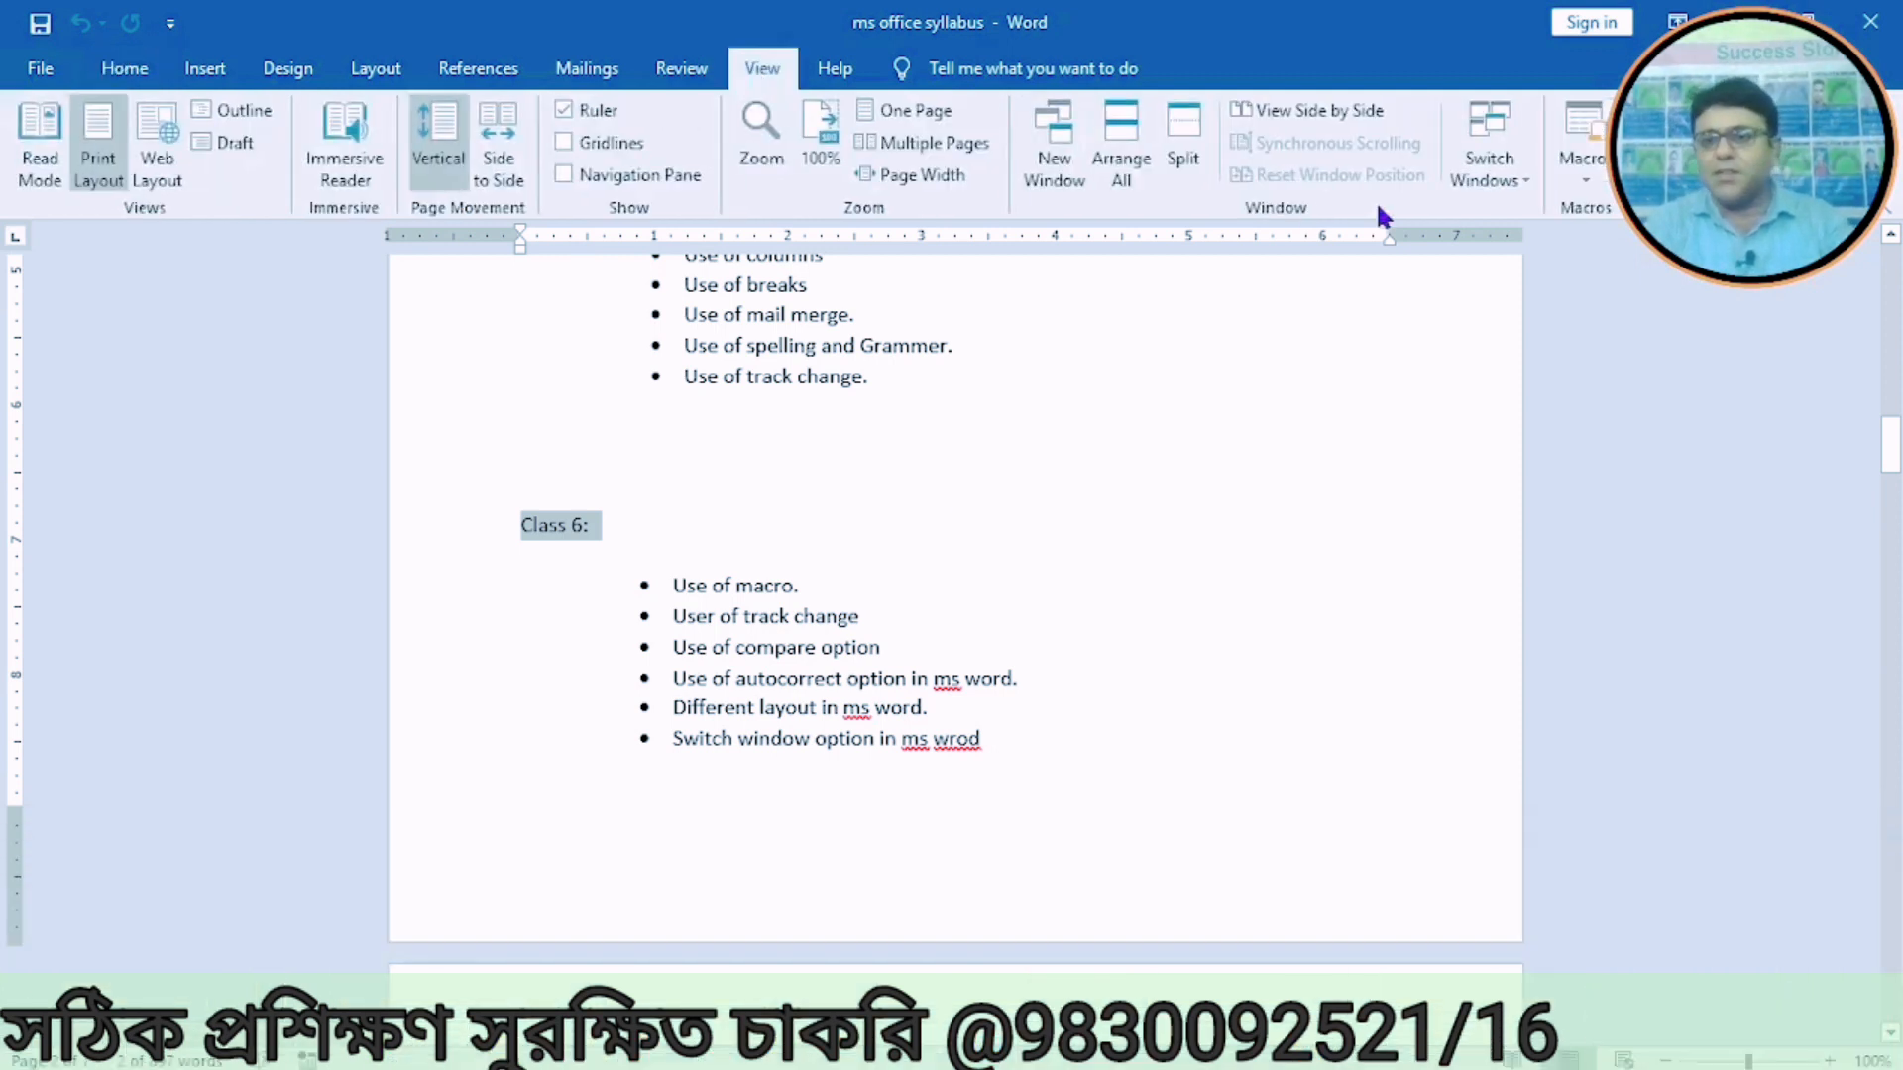
left_click(1523, 184)
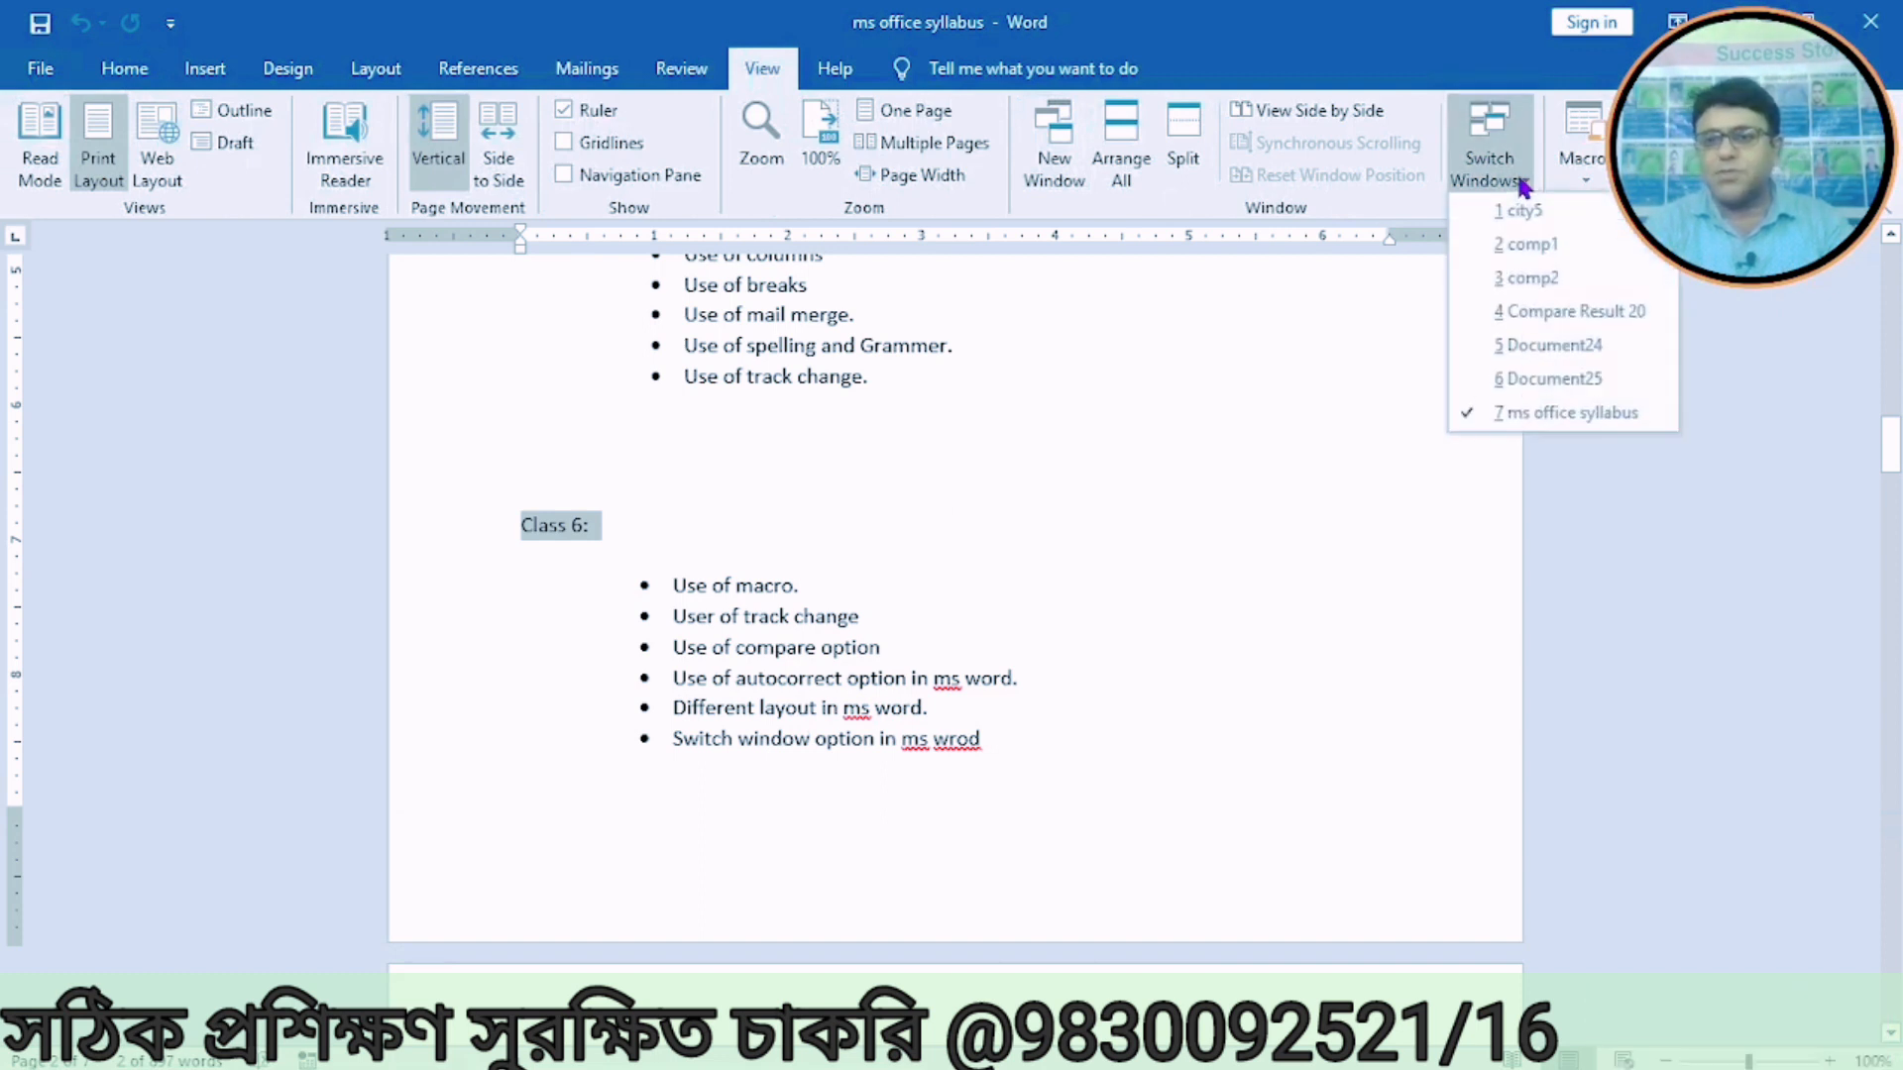
left_click(1527, 281)
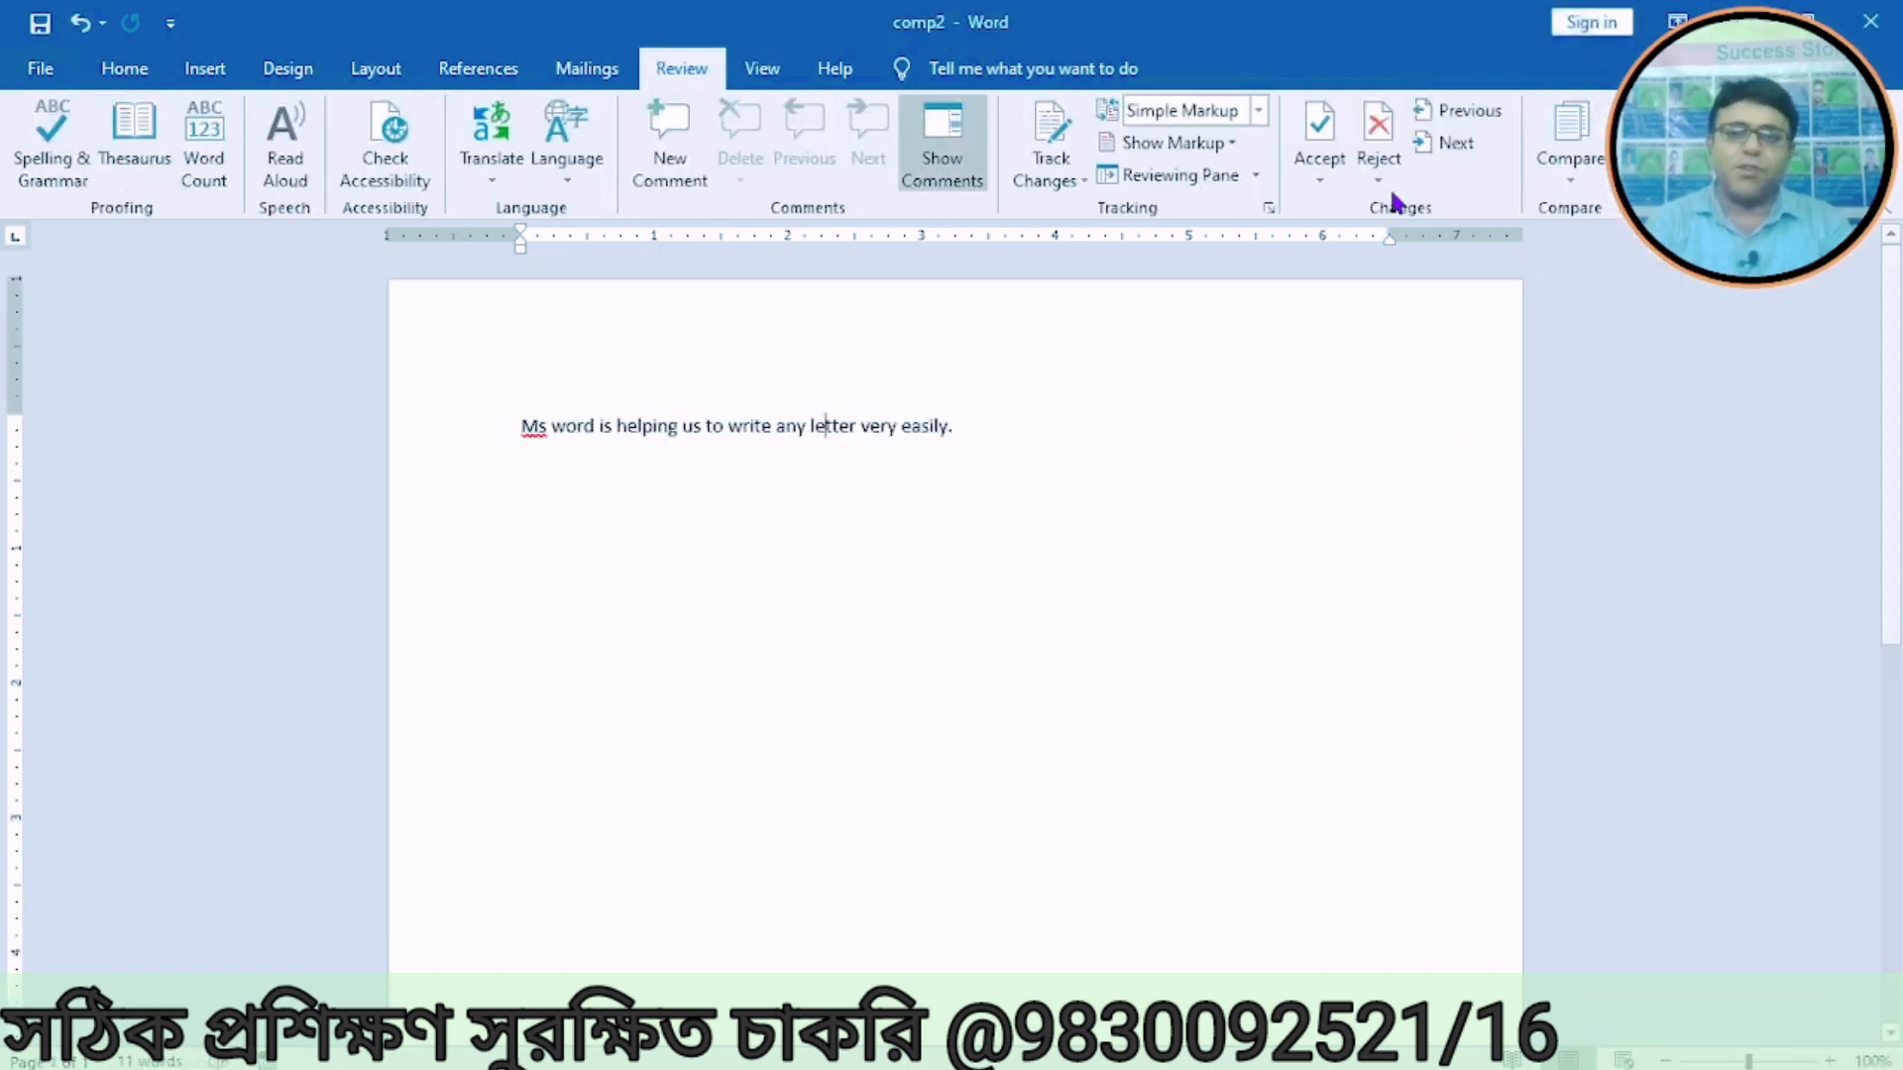
Step: Use Switch Windows to go from comp2 to Document24 and from there to city5
left_click(771, 68)
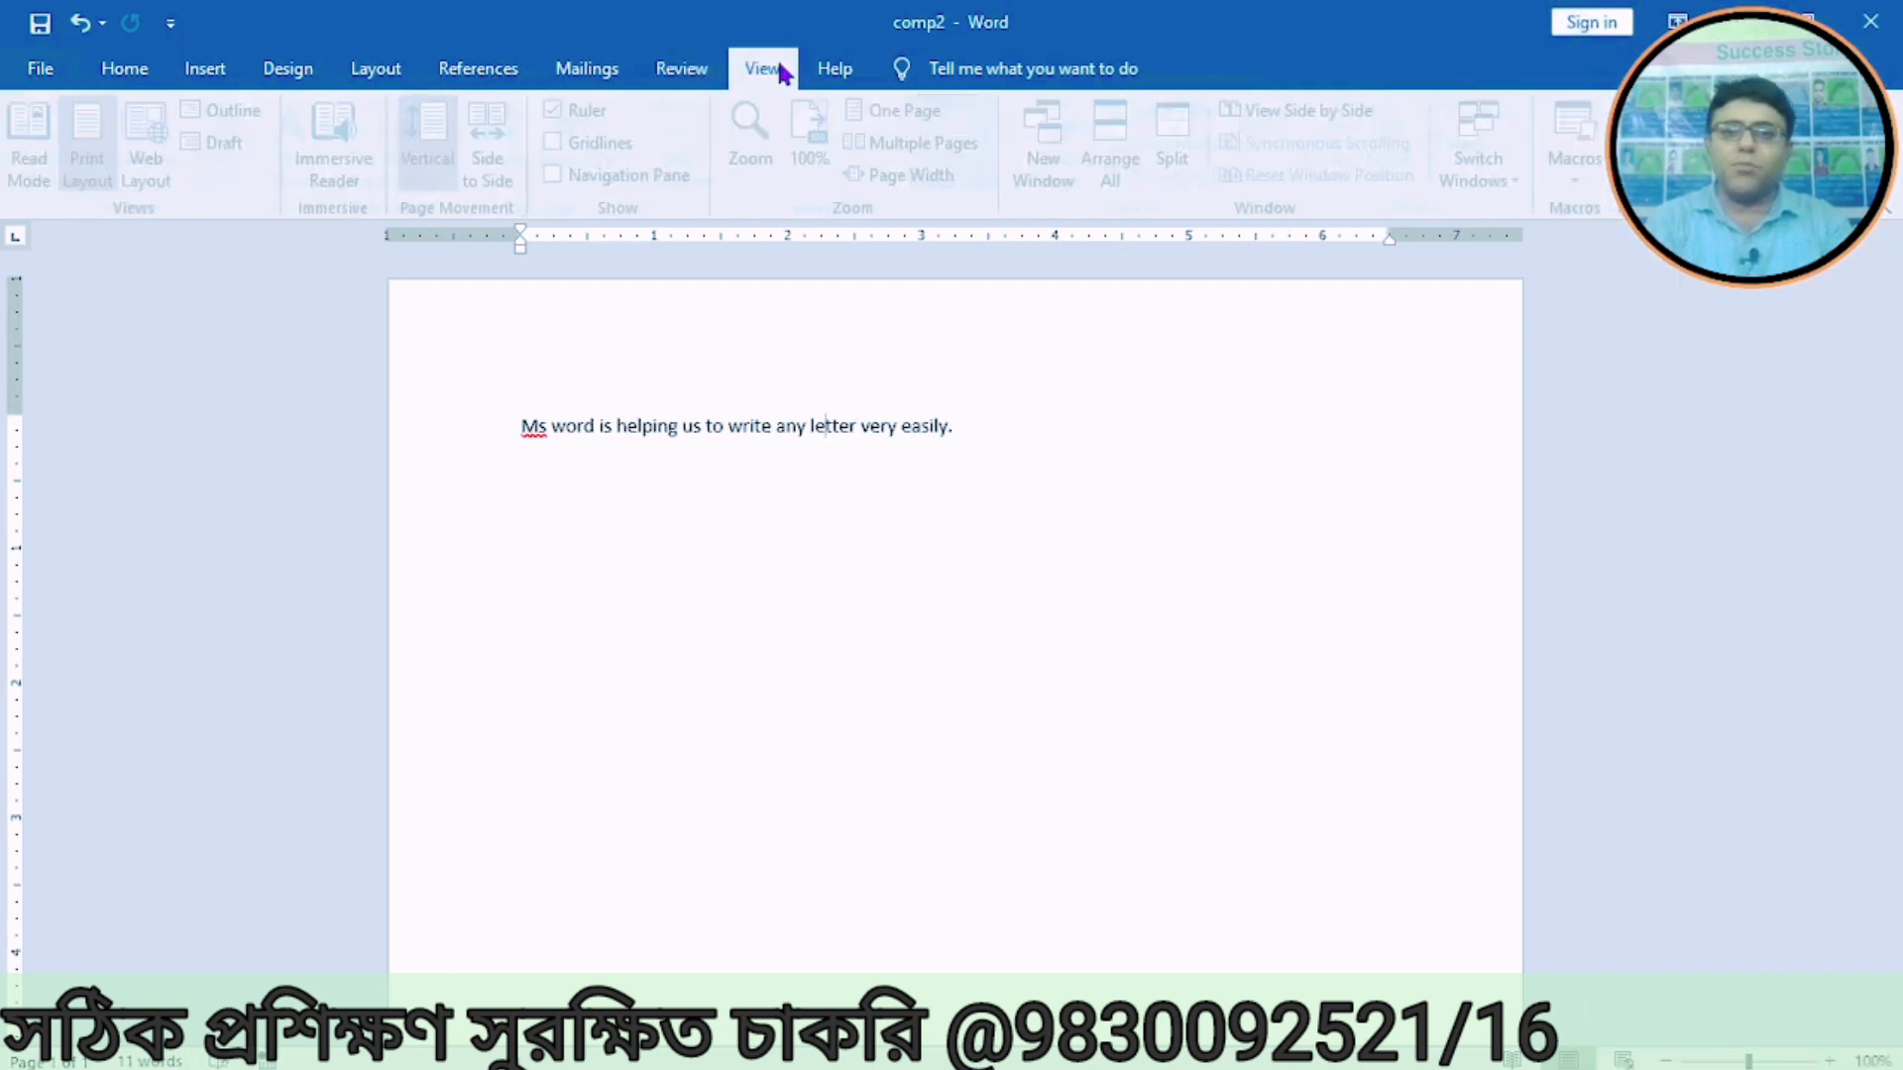
left_click(1486, 169)
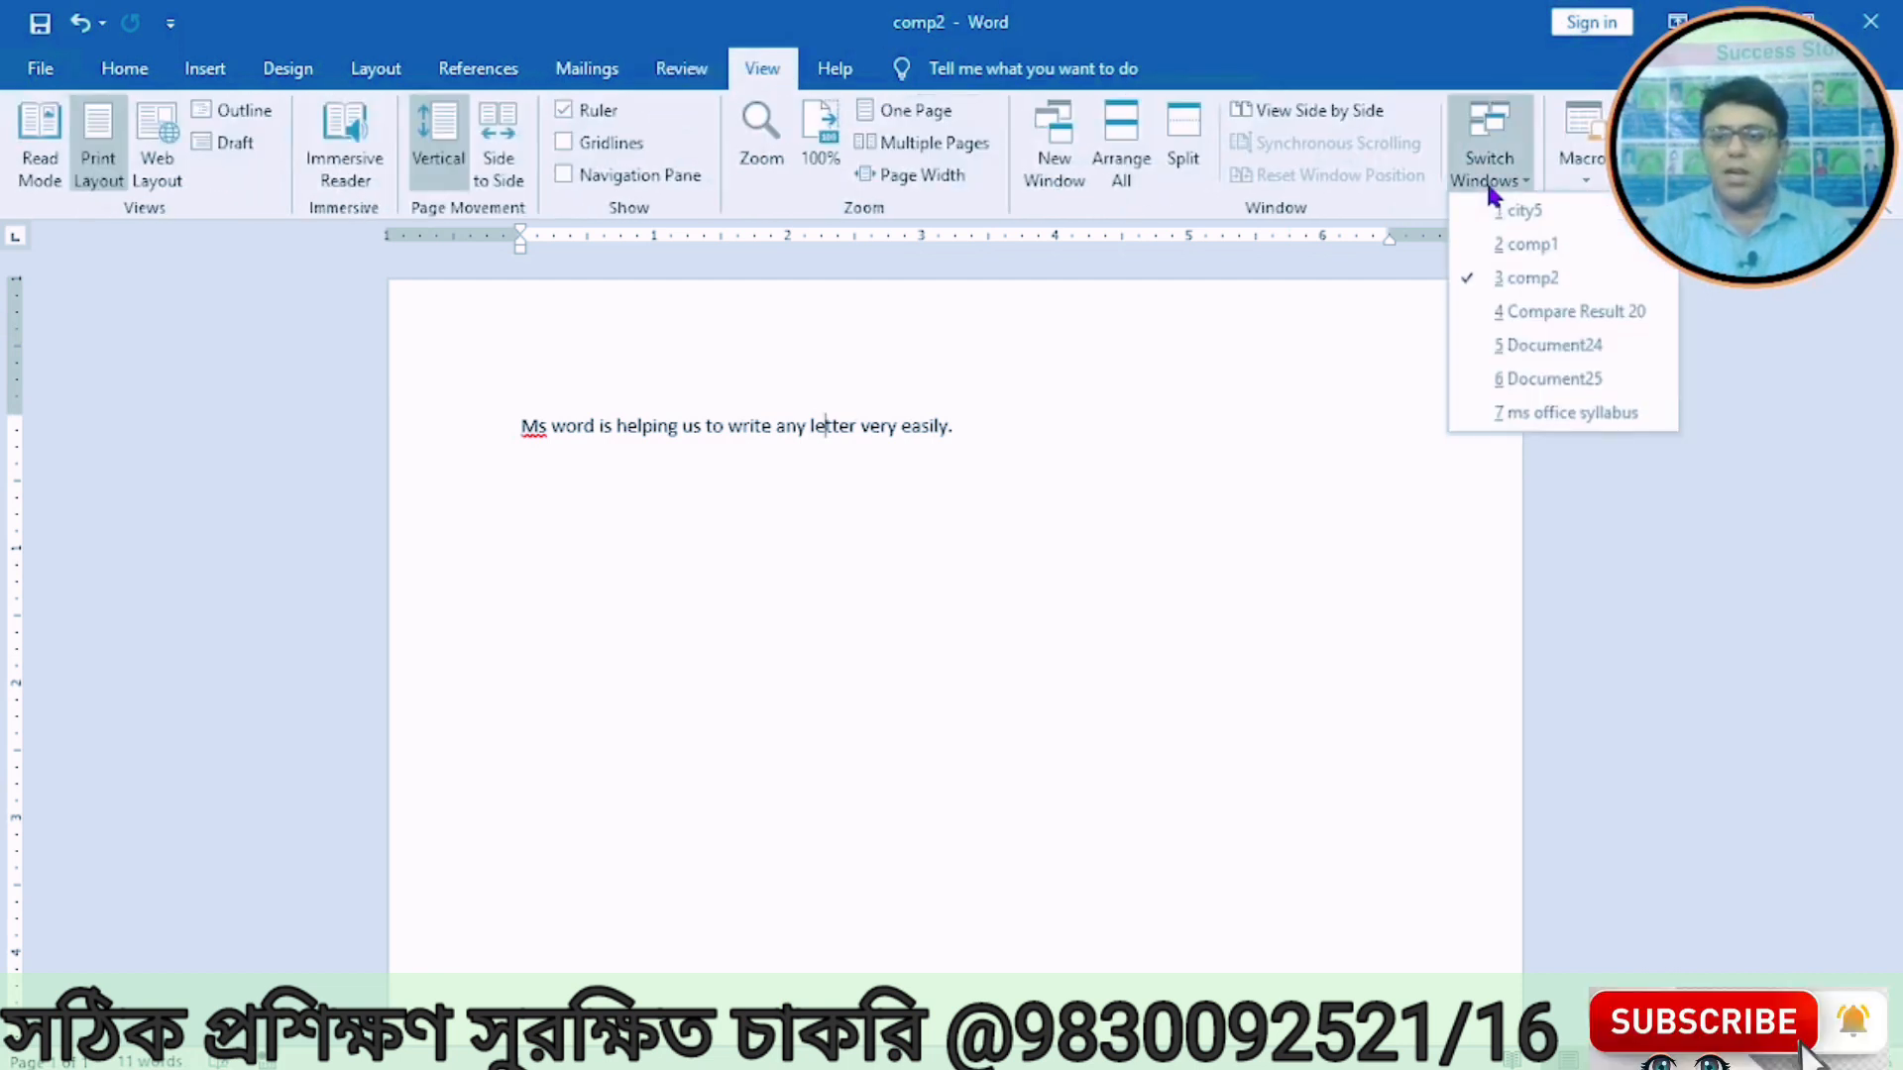
left_click(1530, 347)
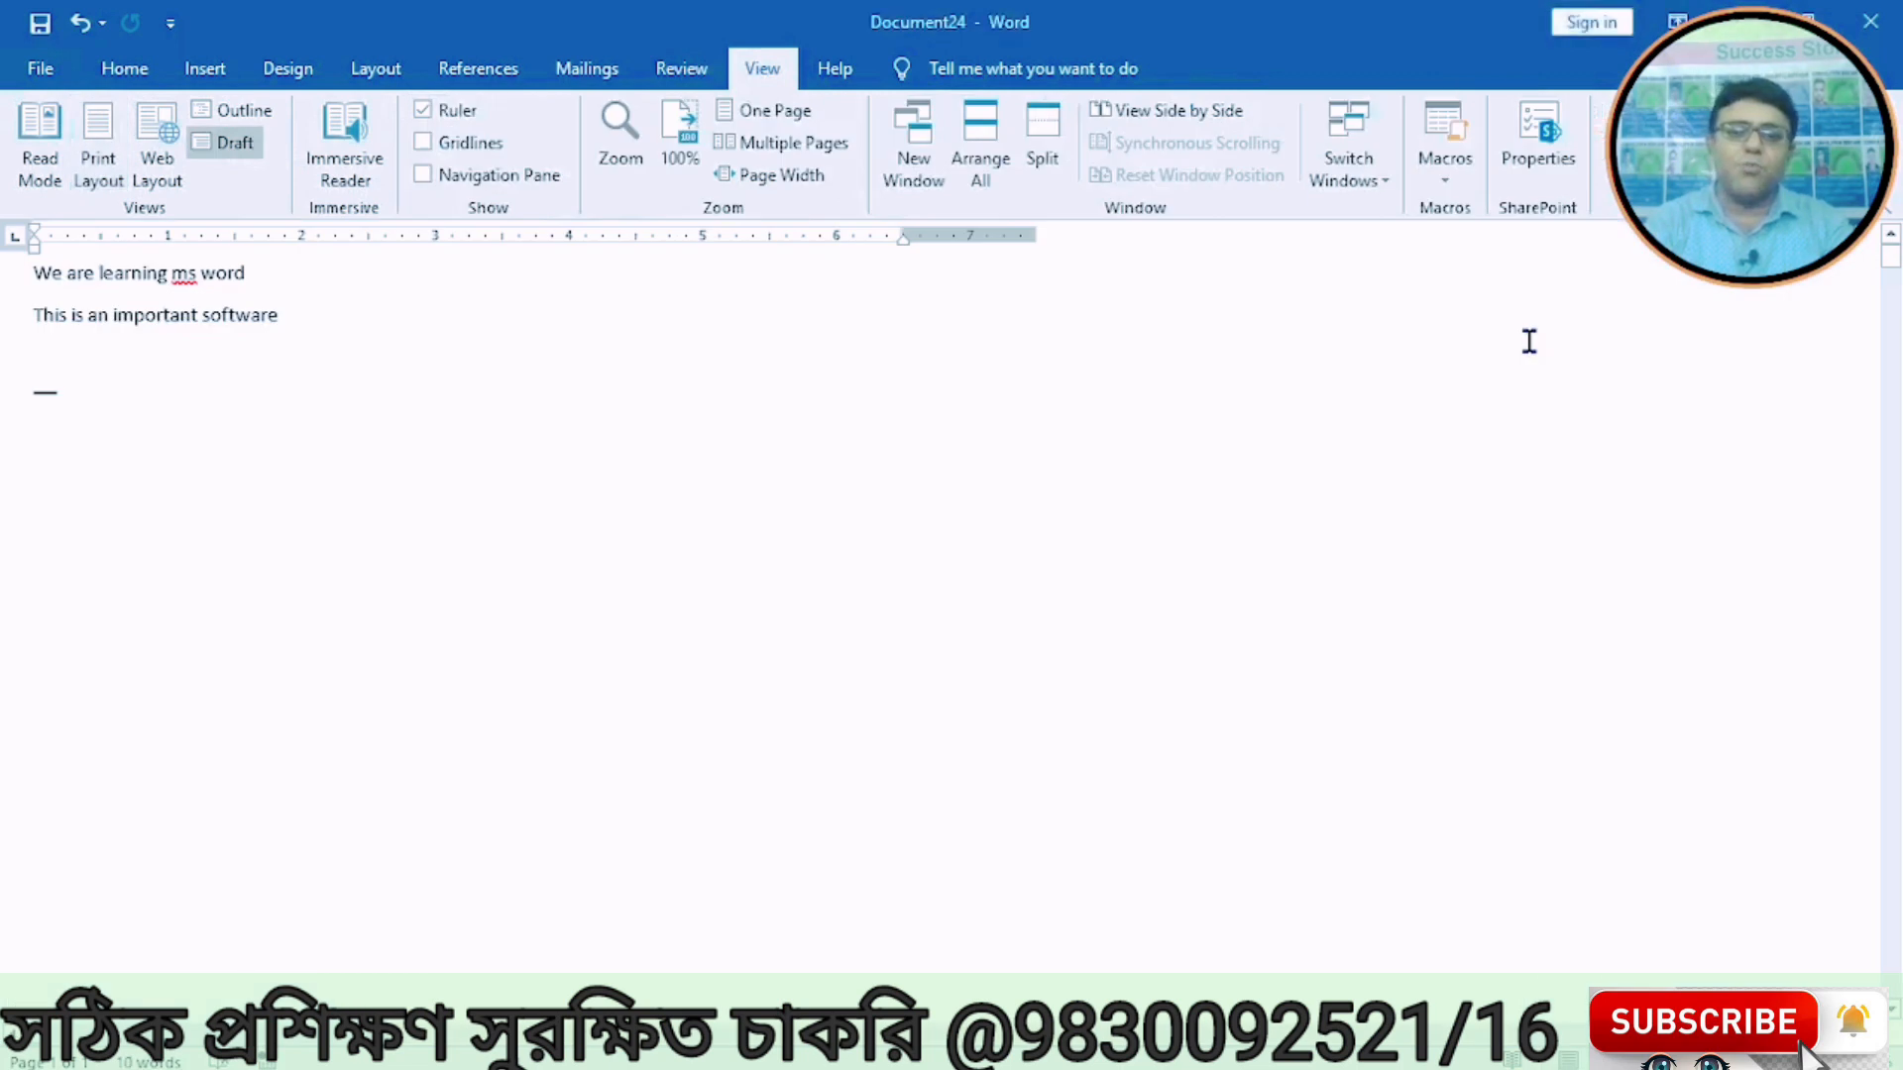
left_click(1390, 177)
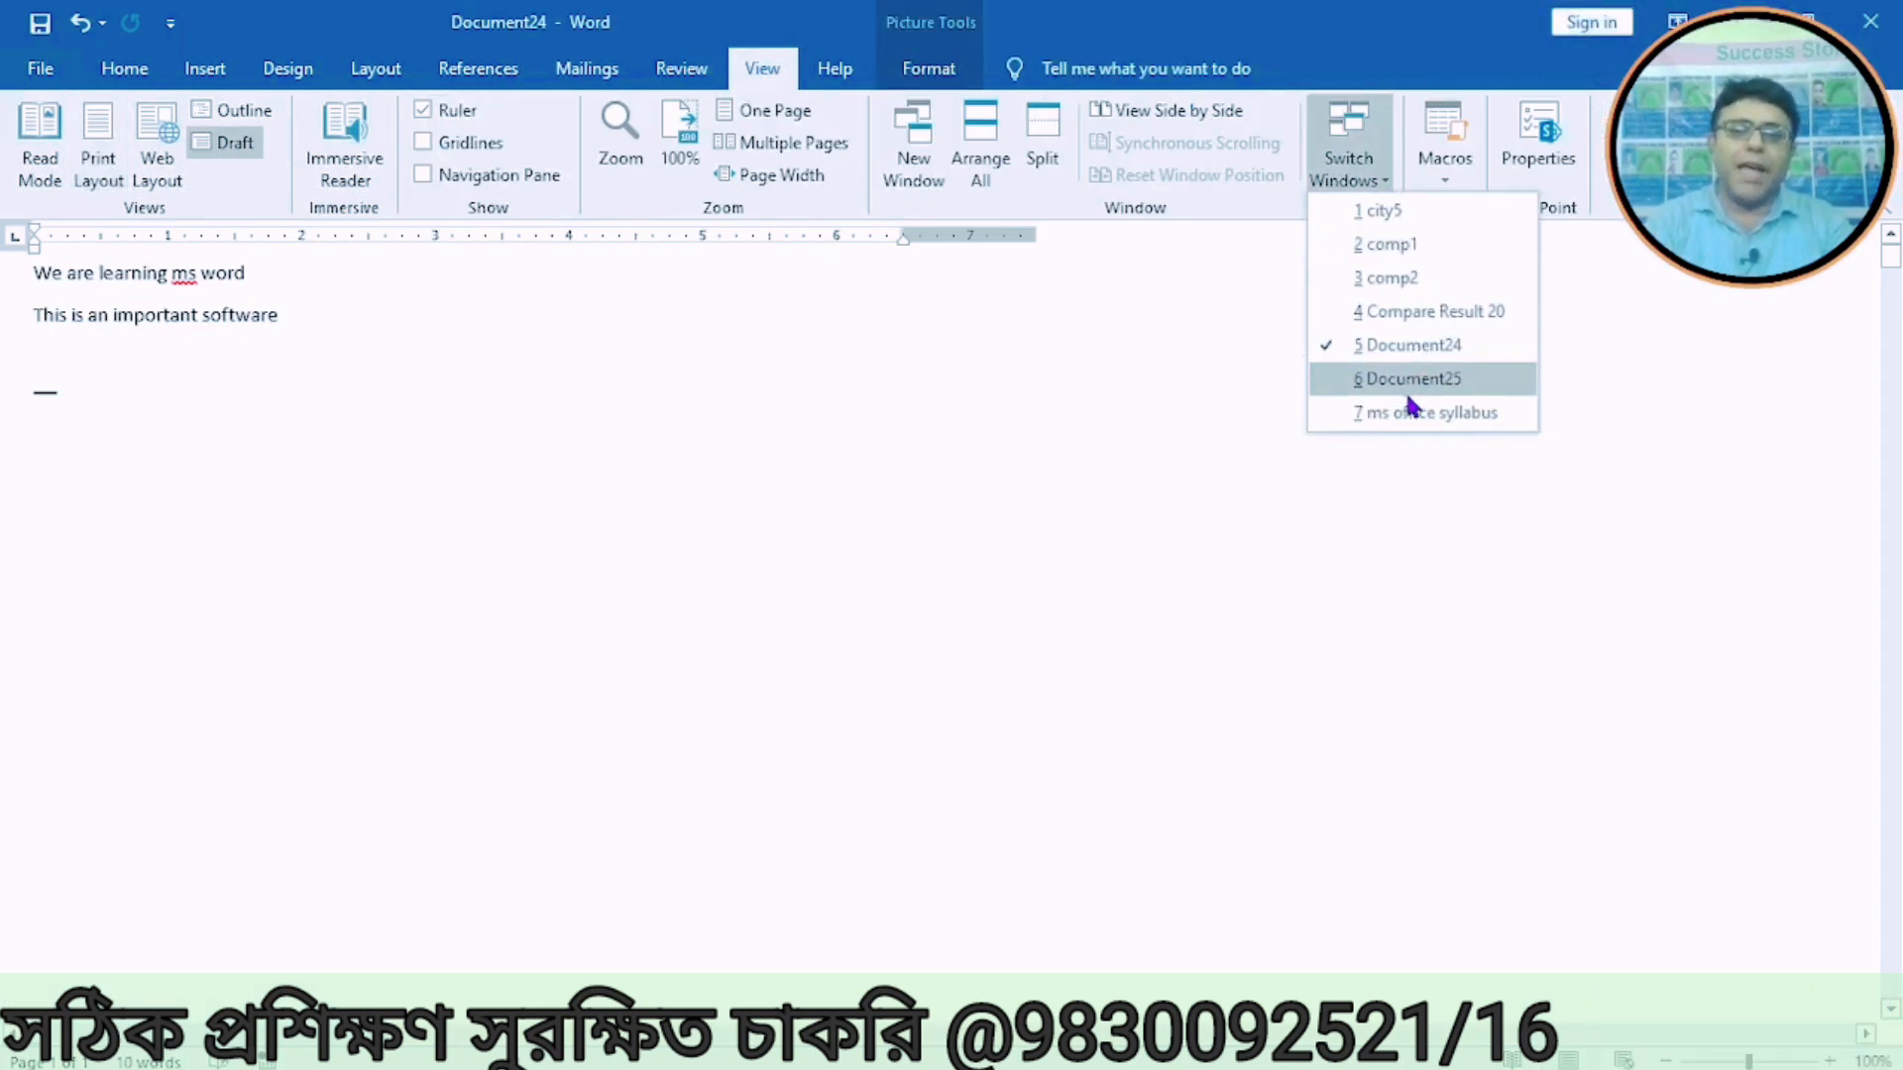
left_click(1395, 210)
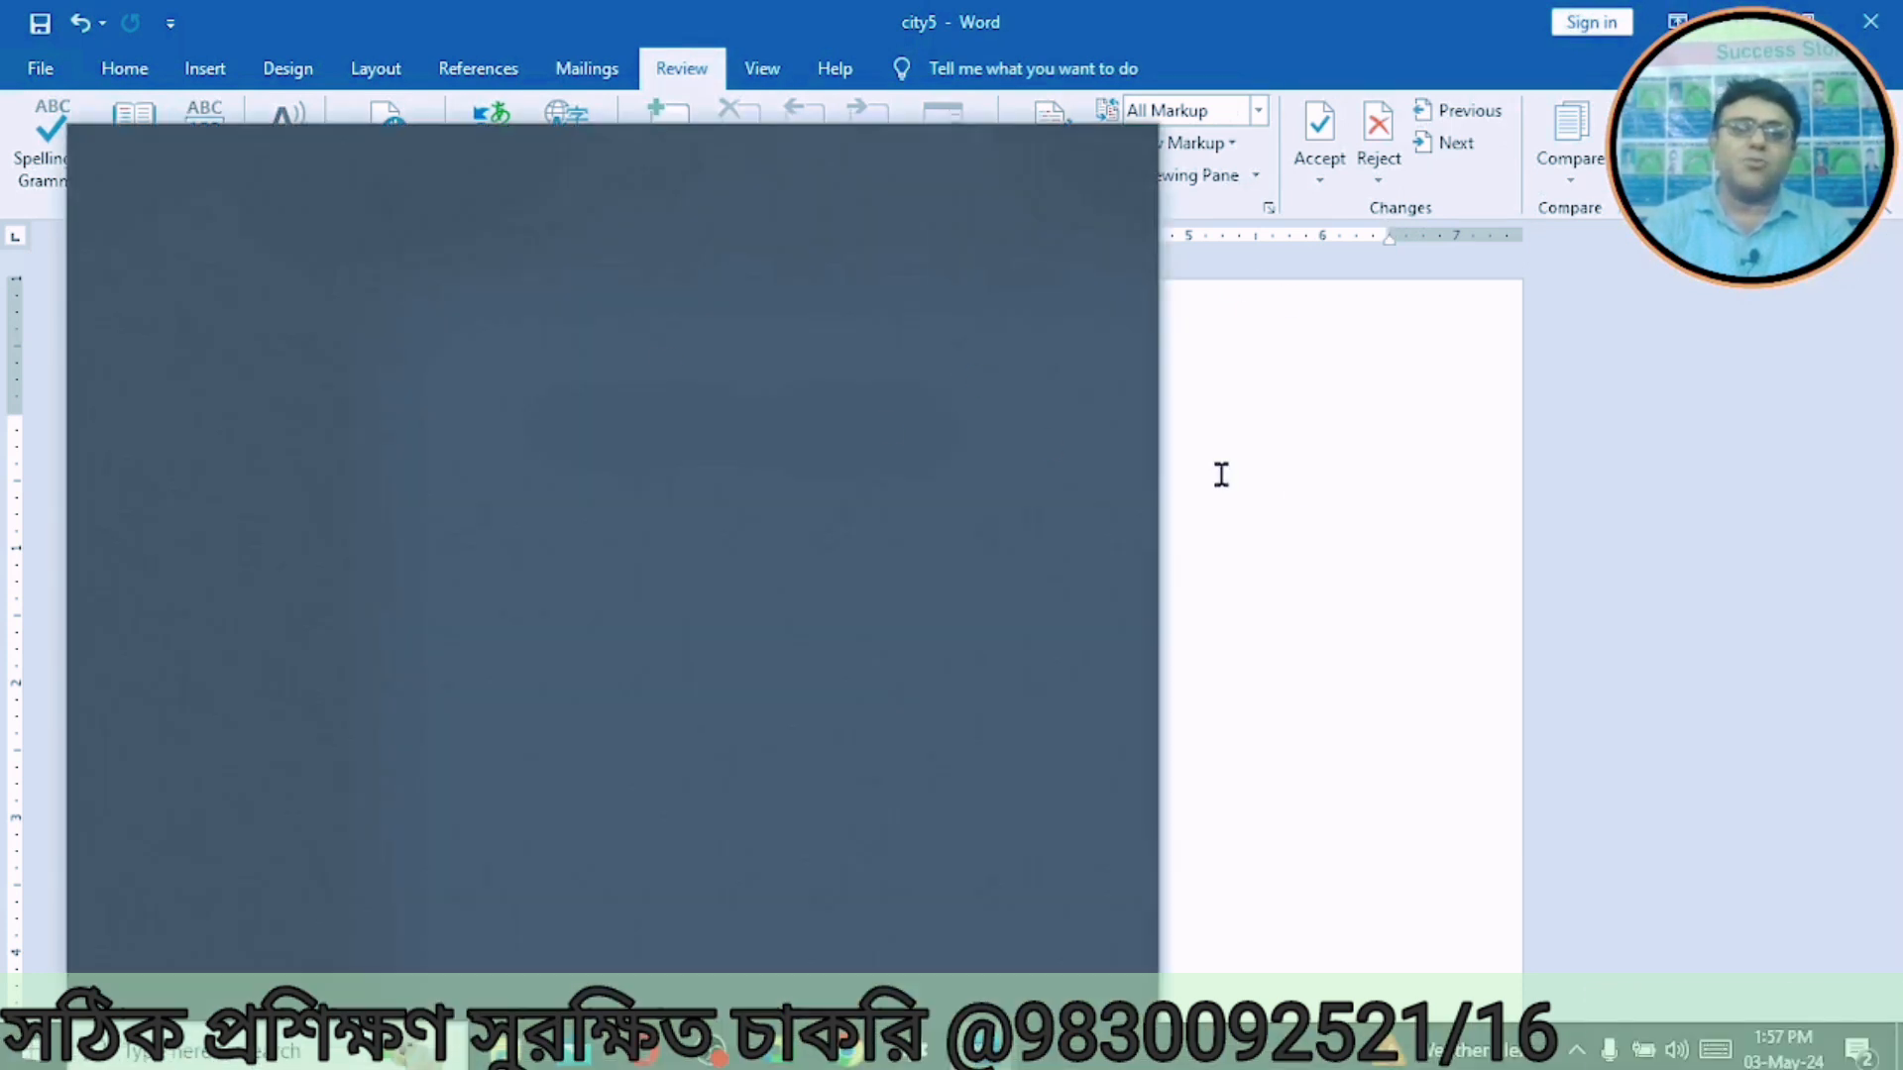
left_click(1221, 475)
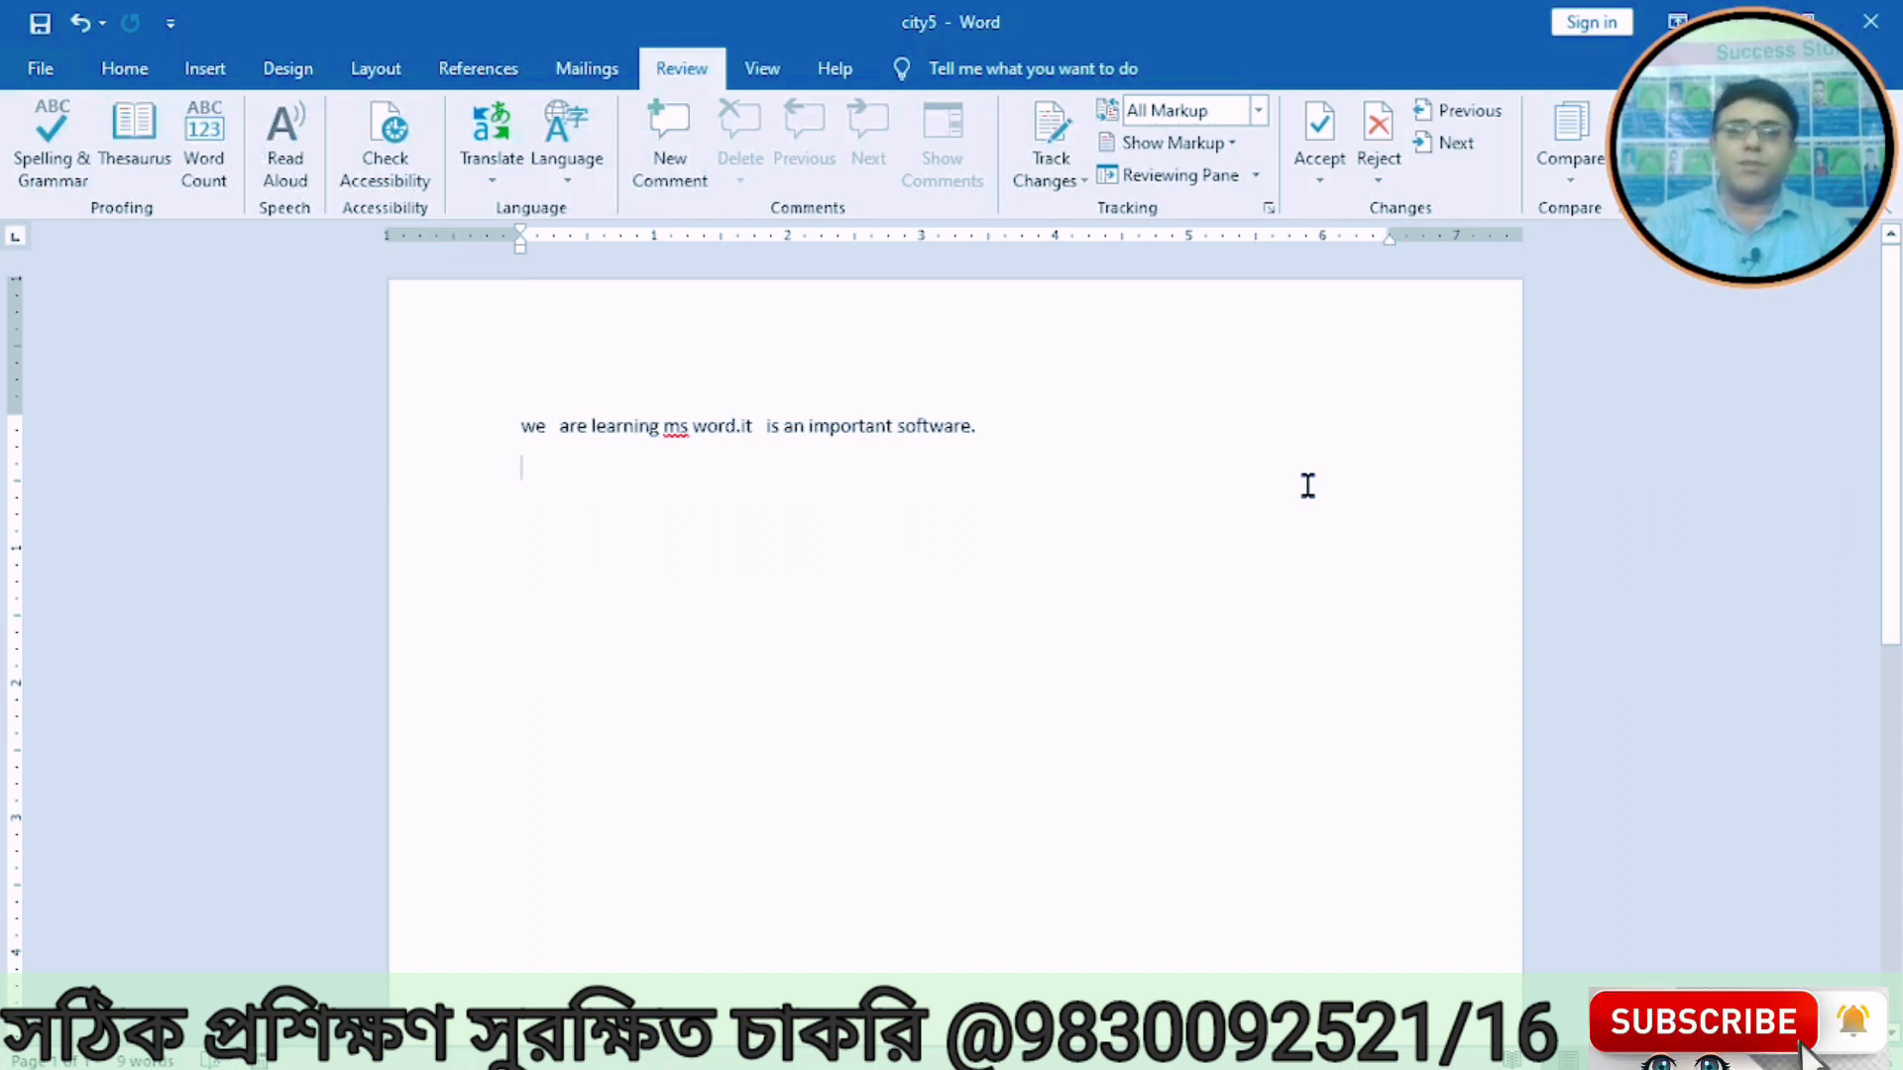
Step: Use Switch Windows to go from city5 to the comp1 document
left_click(763, 67)
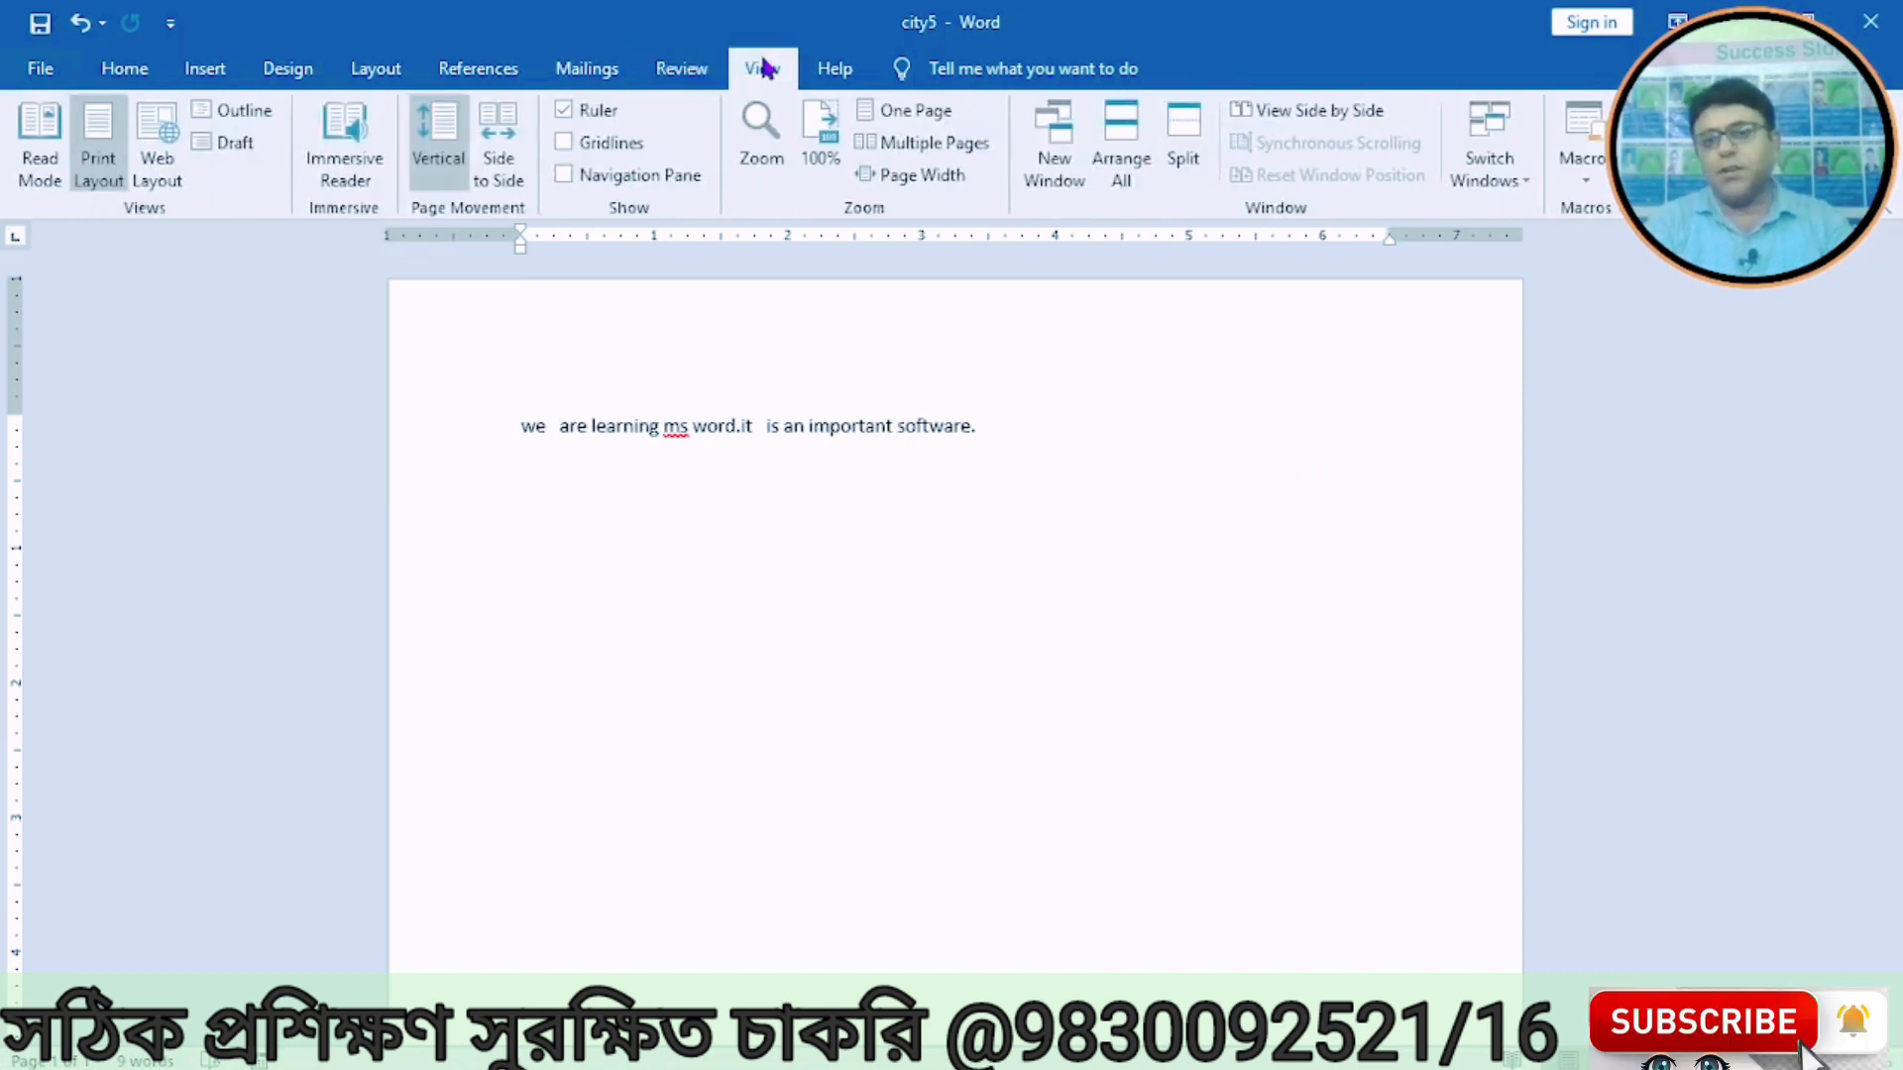
left_click(1498, 181)
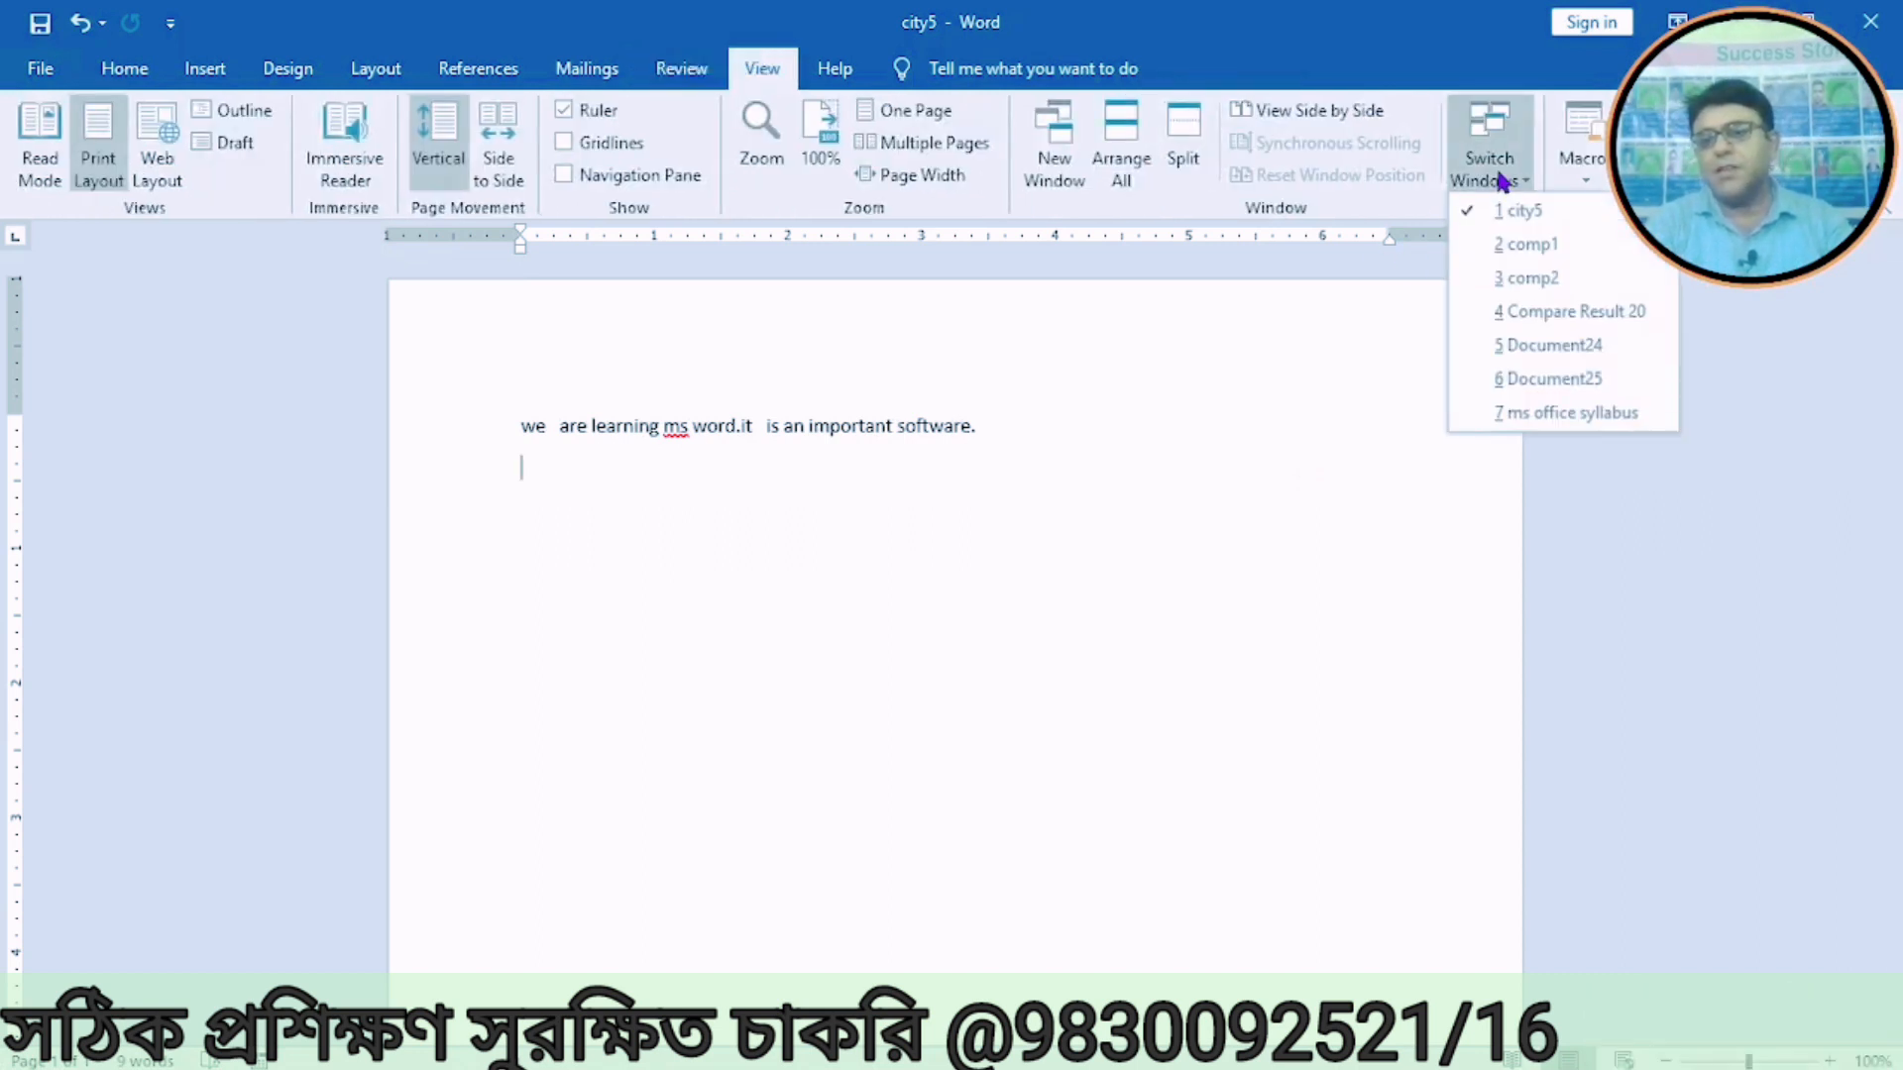
left_click(1537, 244)
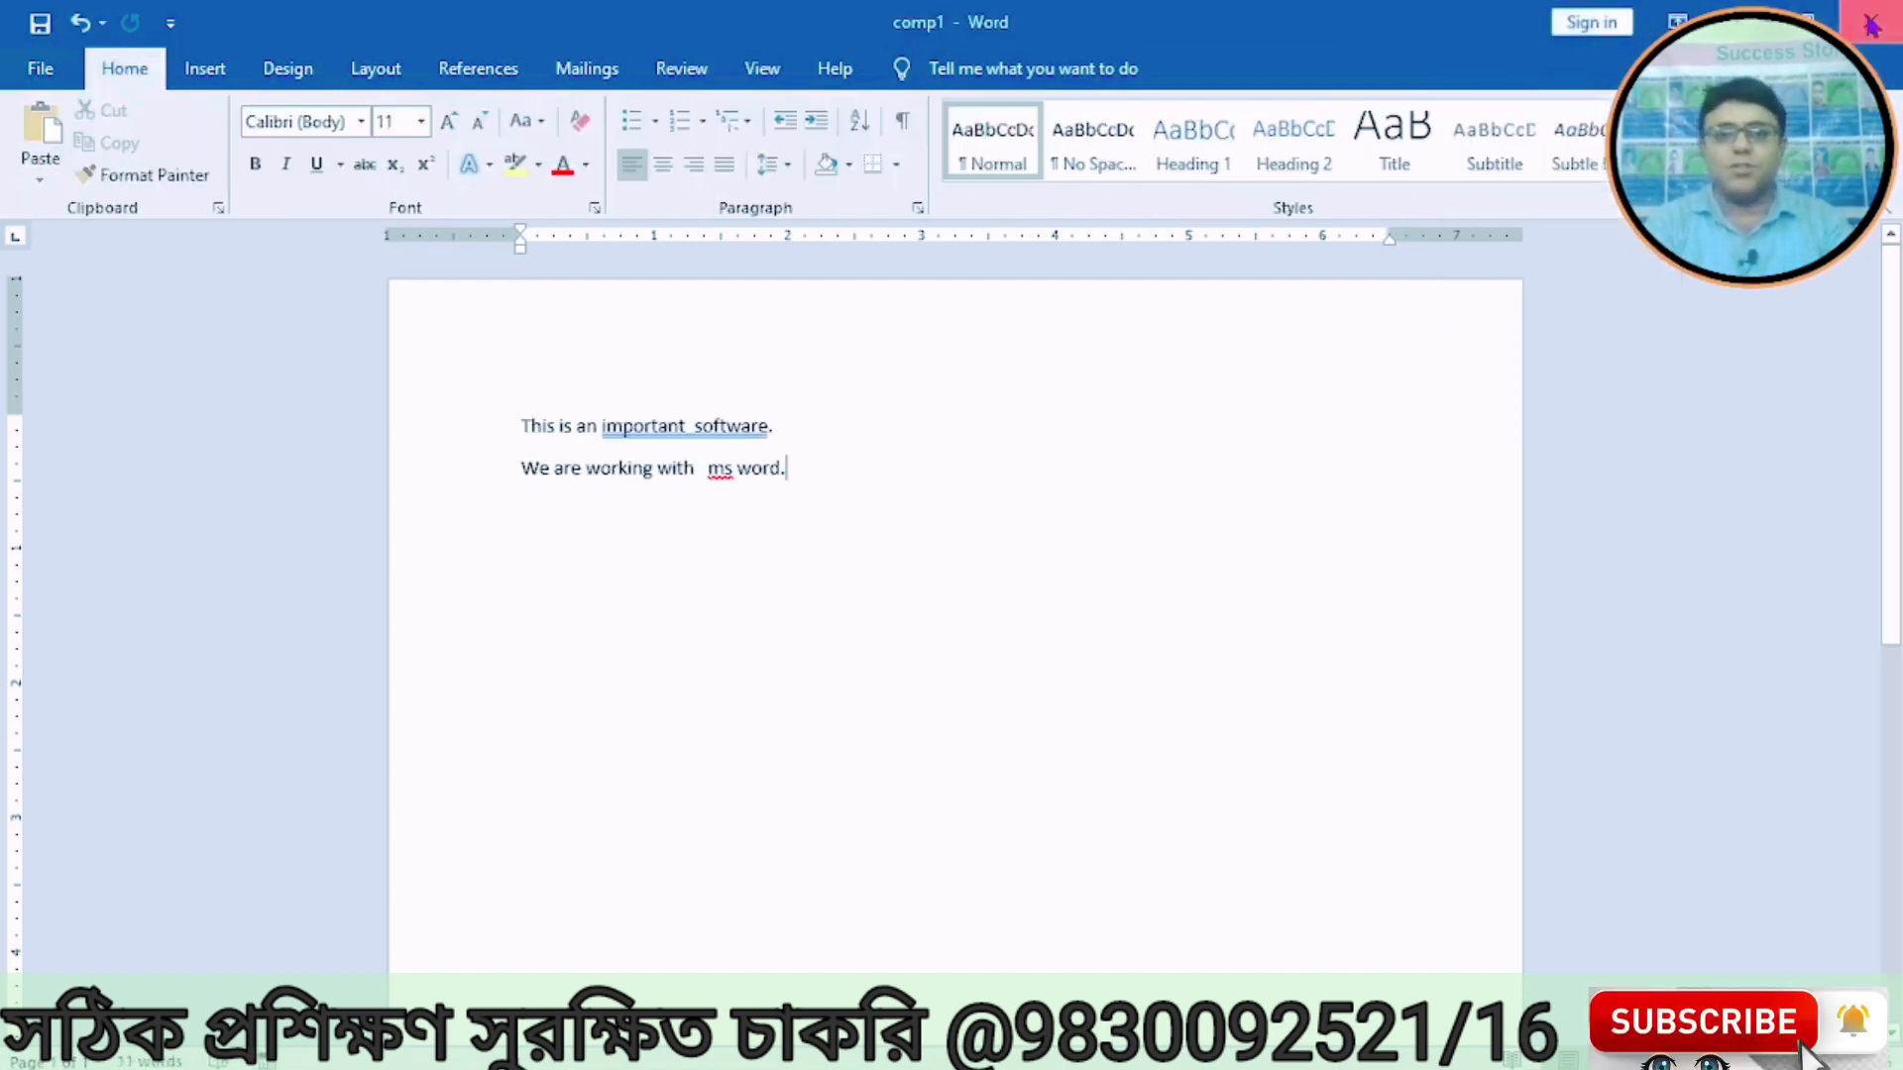
Step: Close the comp1 document and look over the Switch Windows list of open documents from city5
left_click(1870, 24)
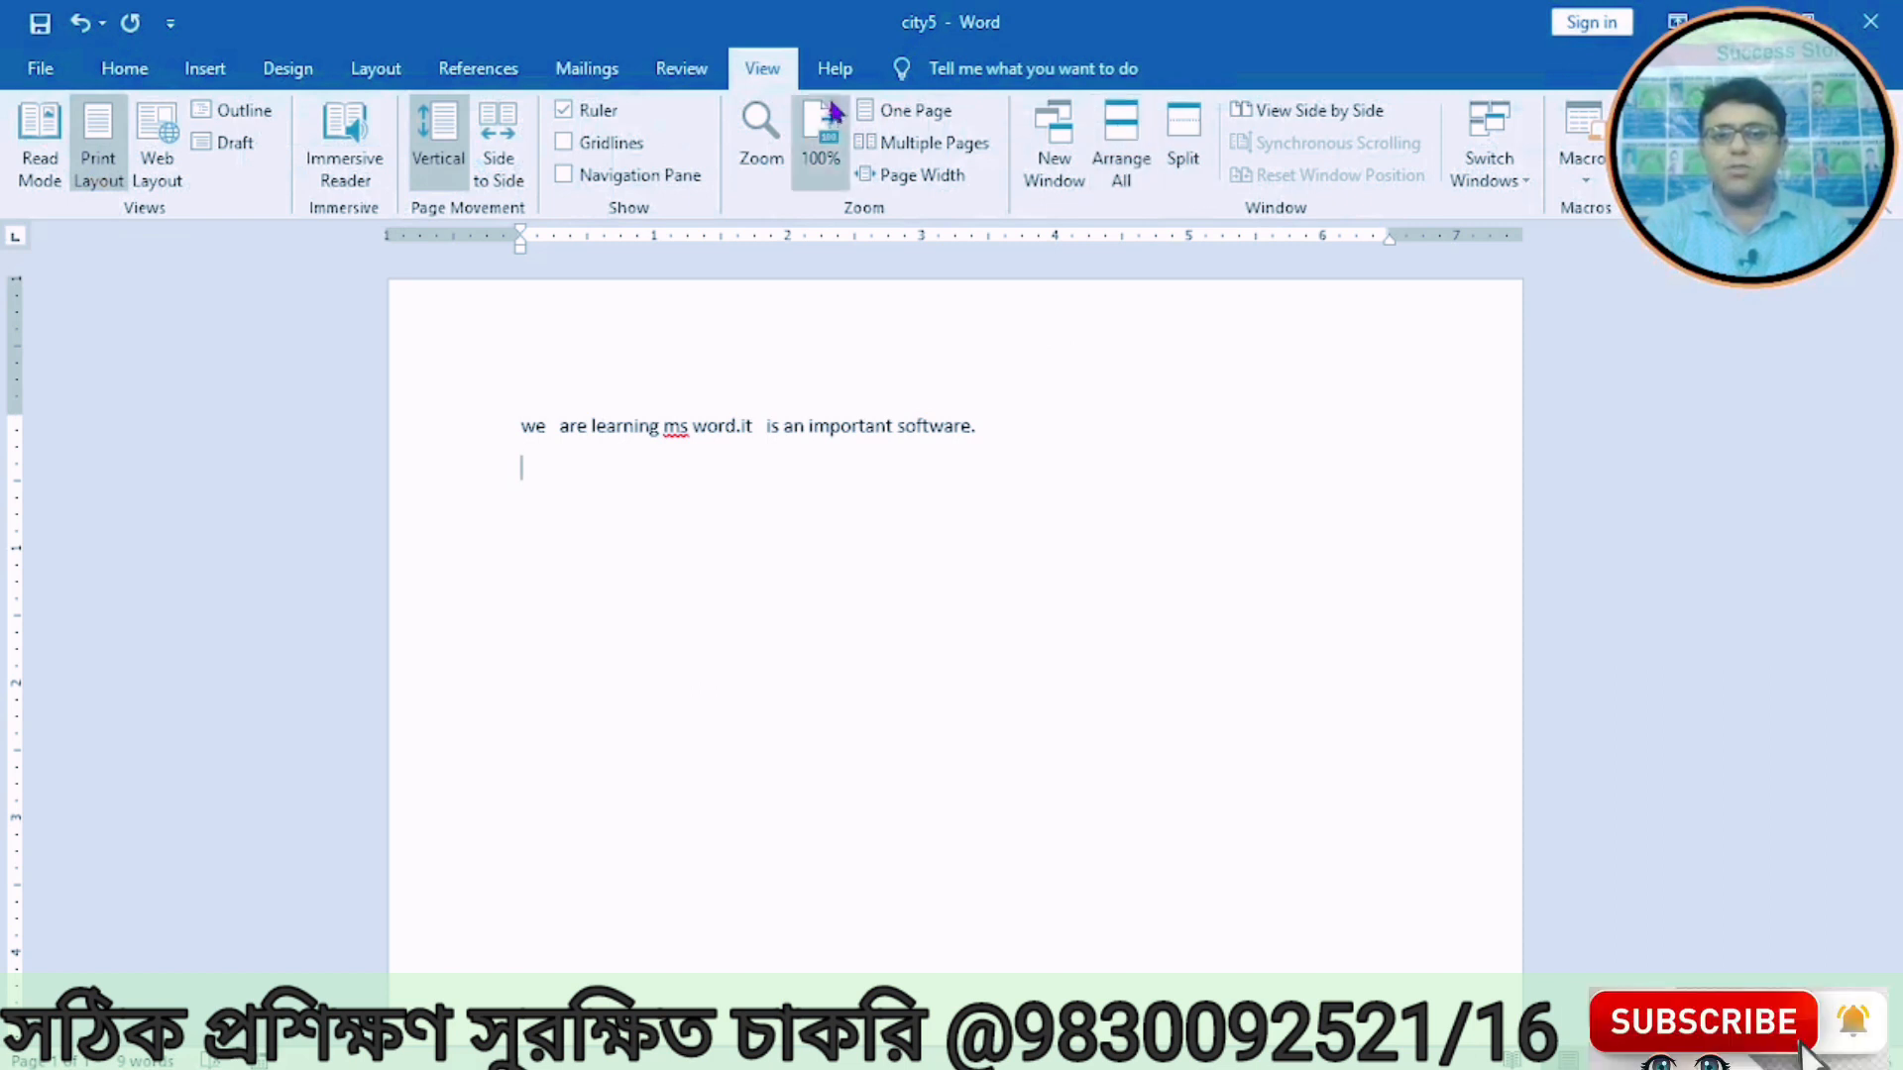
left_click(1502, 179)
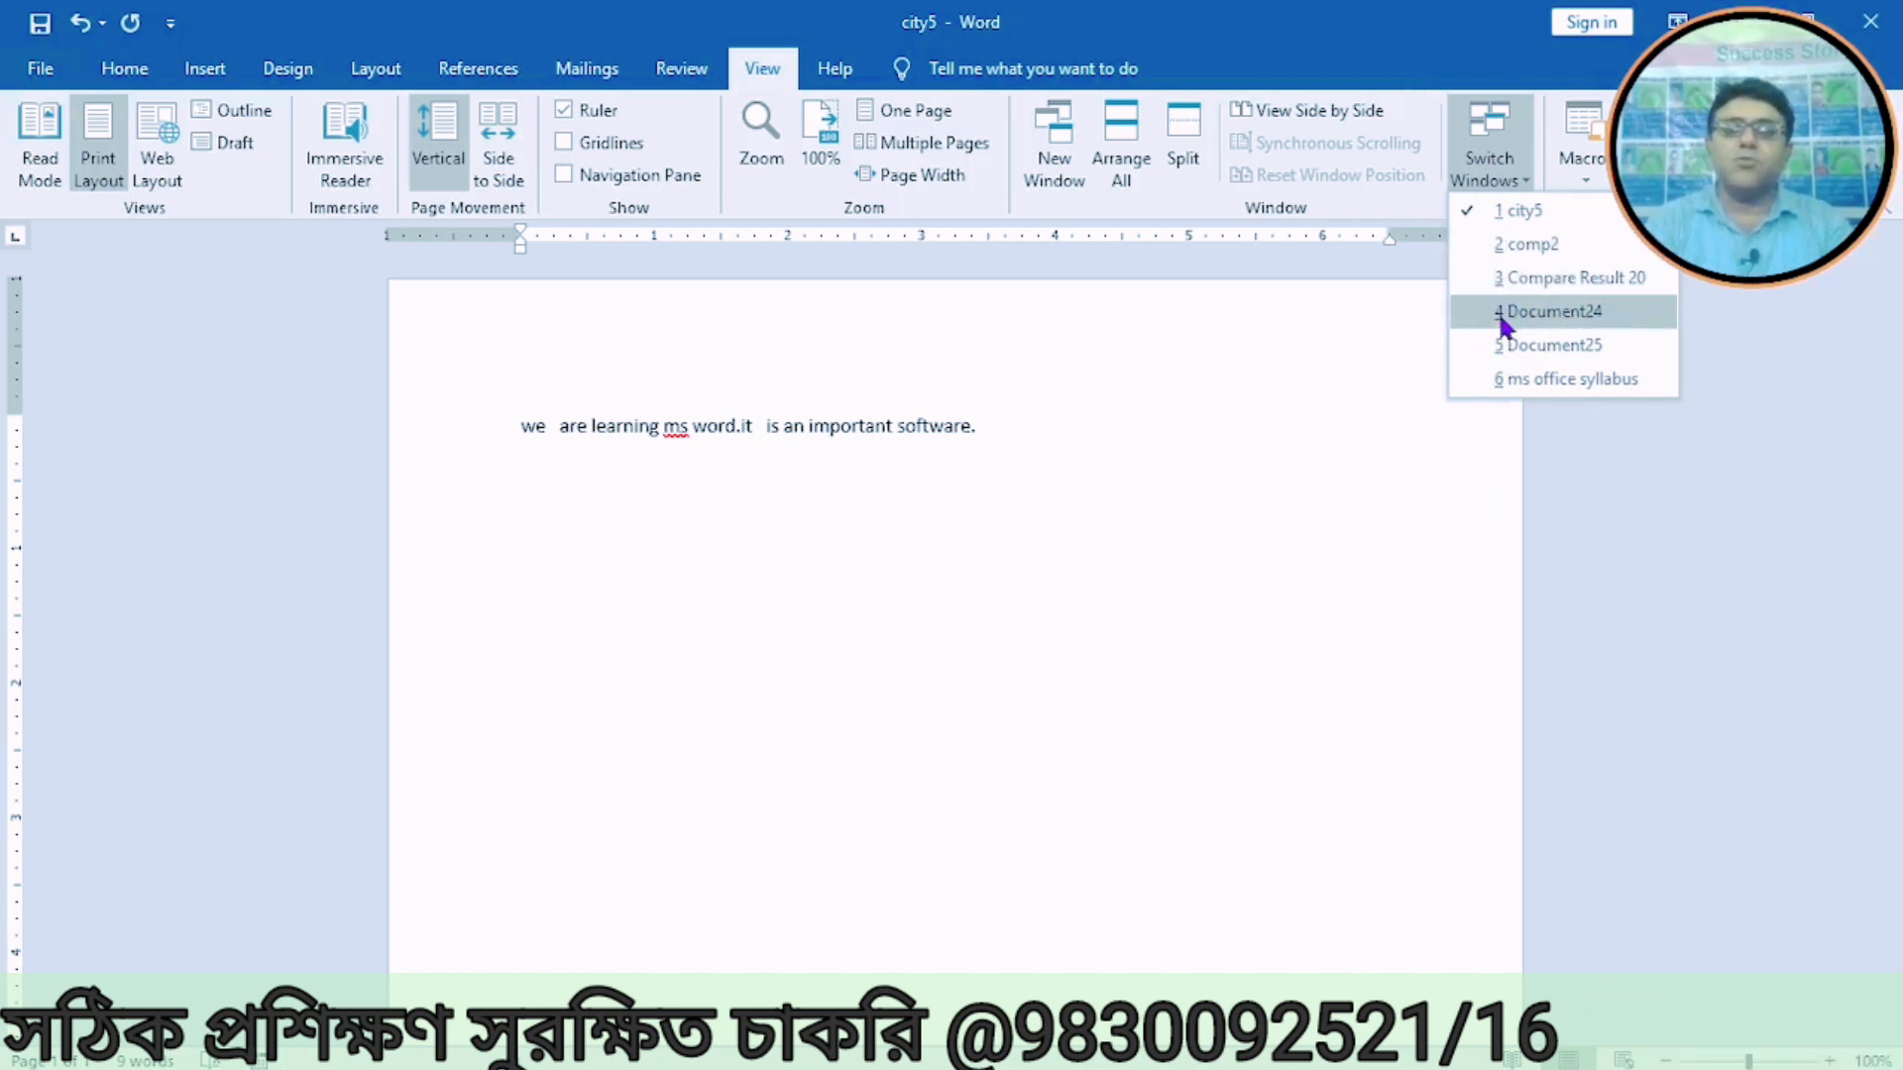
left_click(1453, 442)
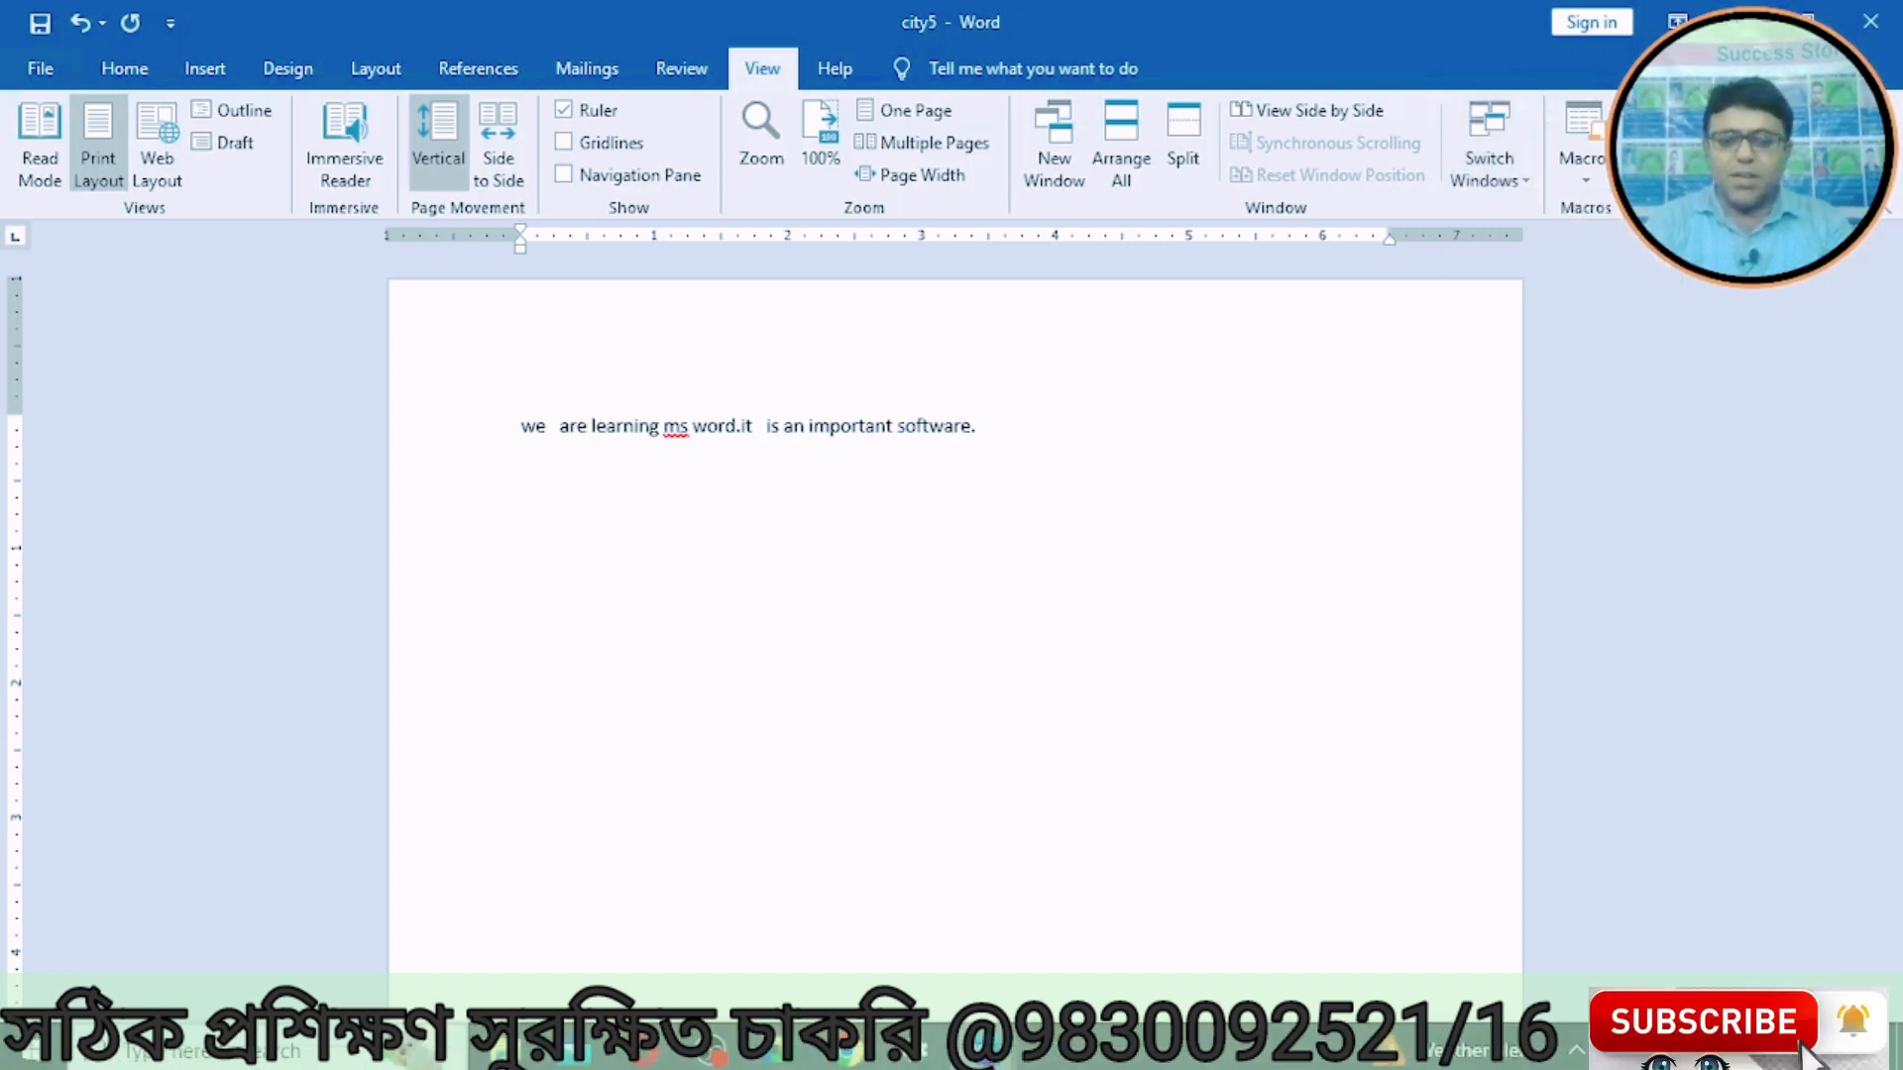
Step: Return to the ms office syllabus document and dismiss the WhatsApp notification
mouse_move(919, 1051)
left_click(199, 947)
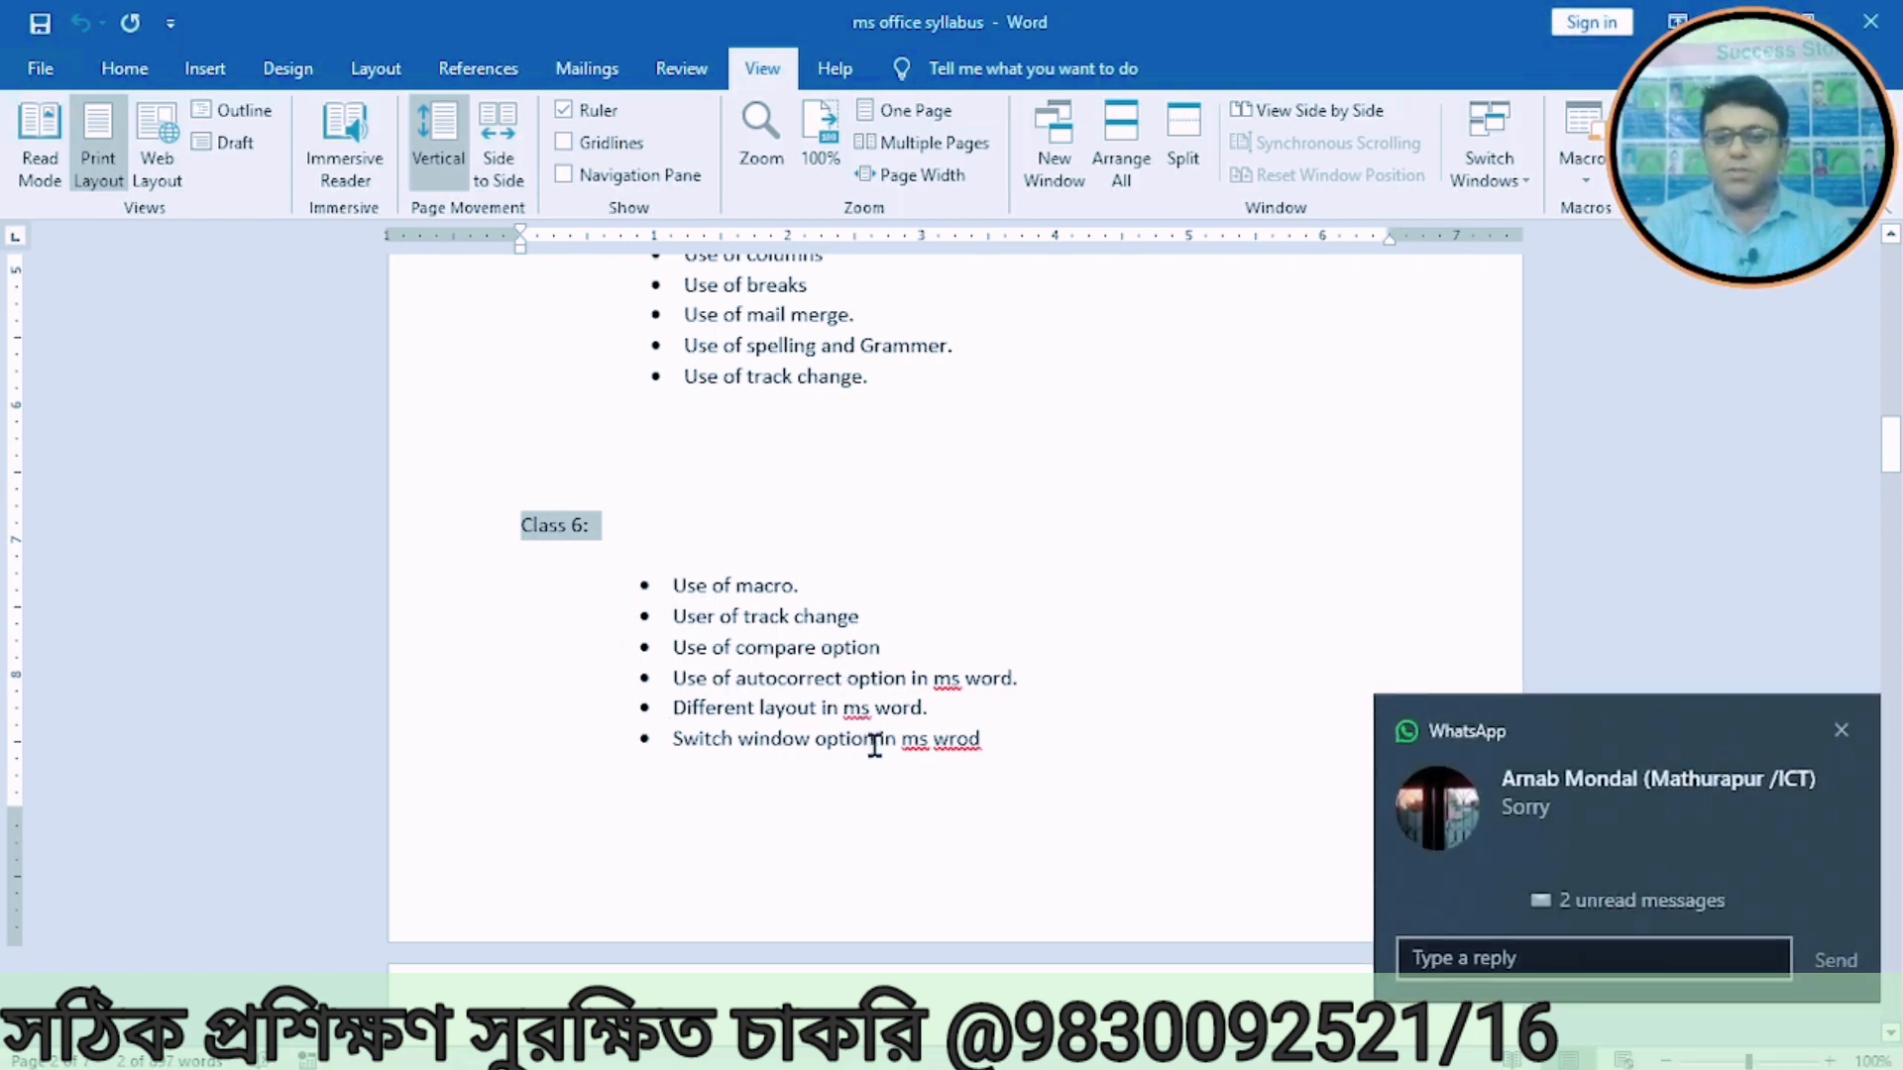
left_click(1841, 731)
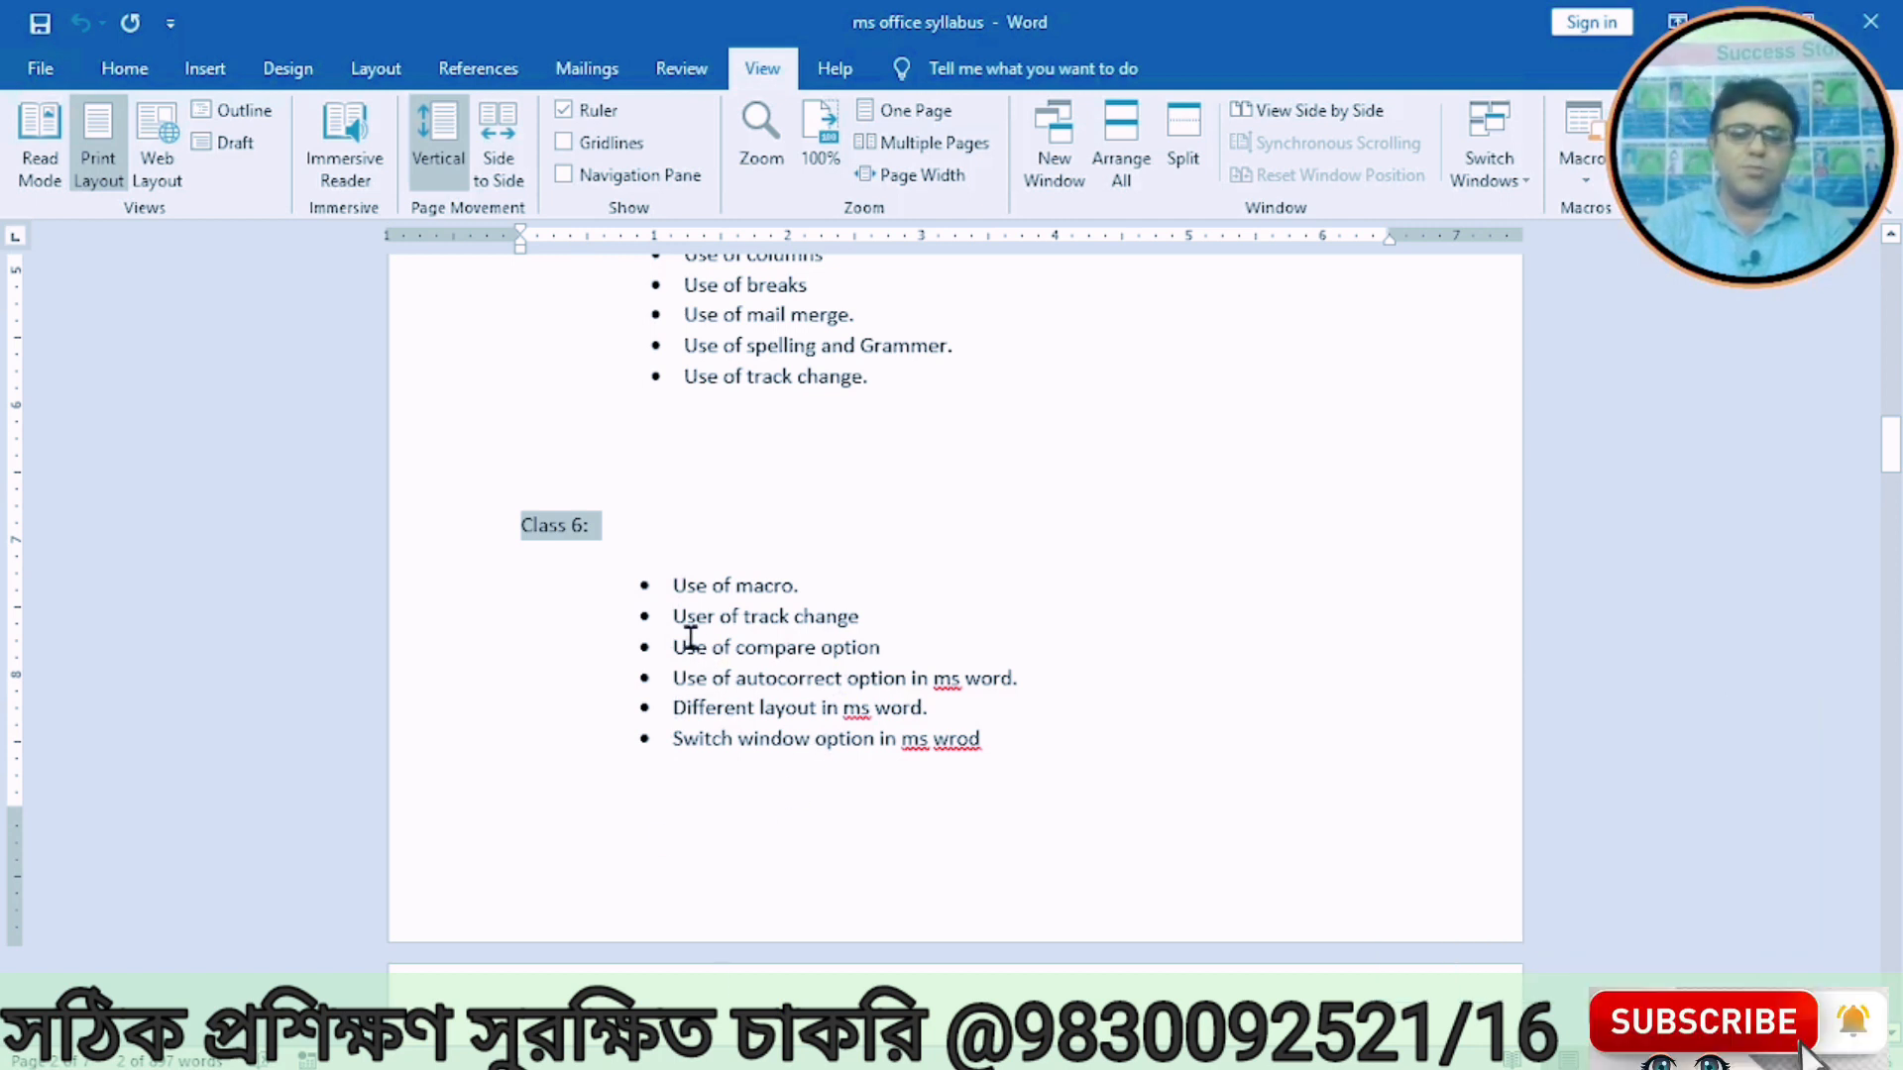
mouse_move(711, 1055)
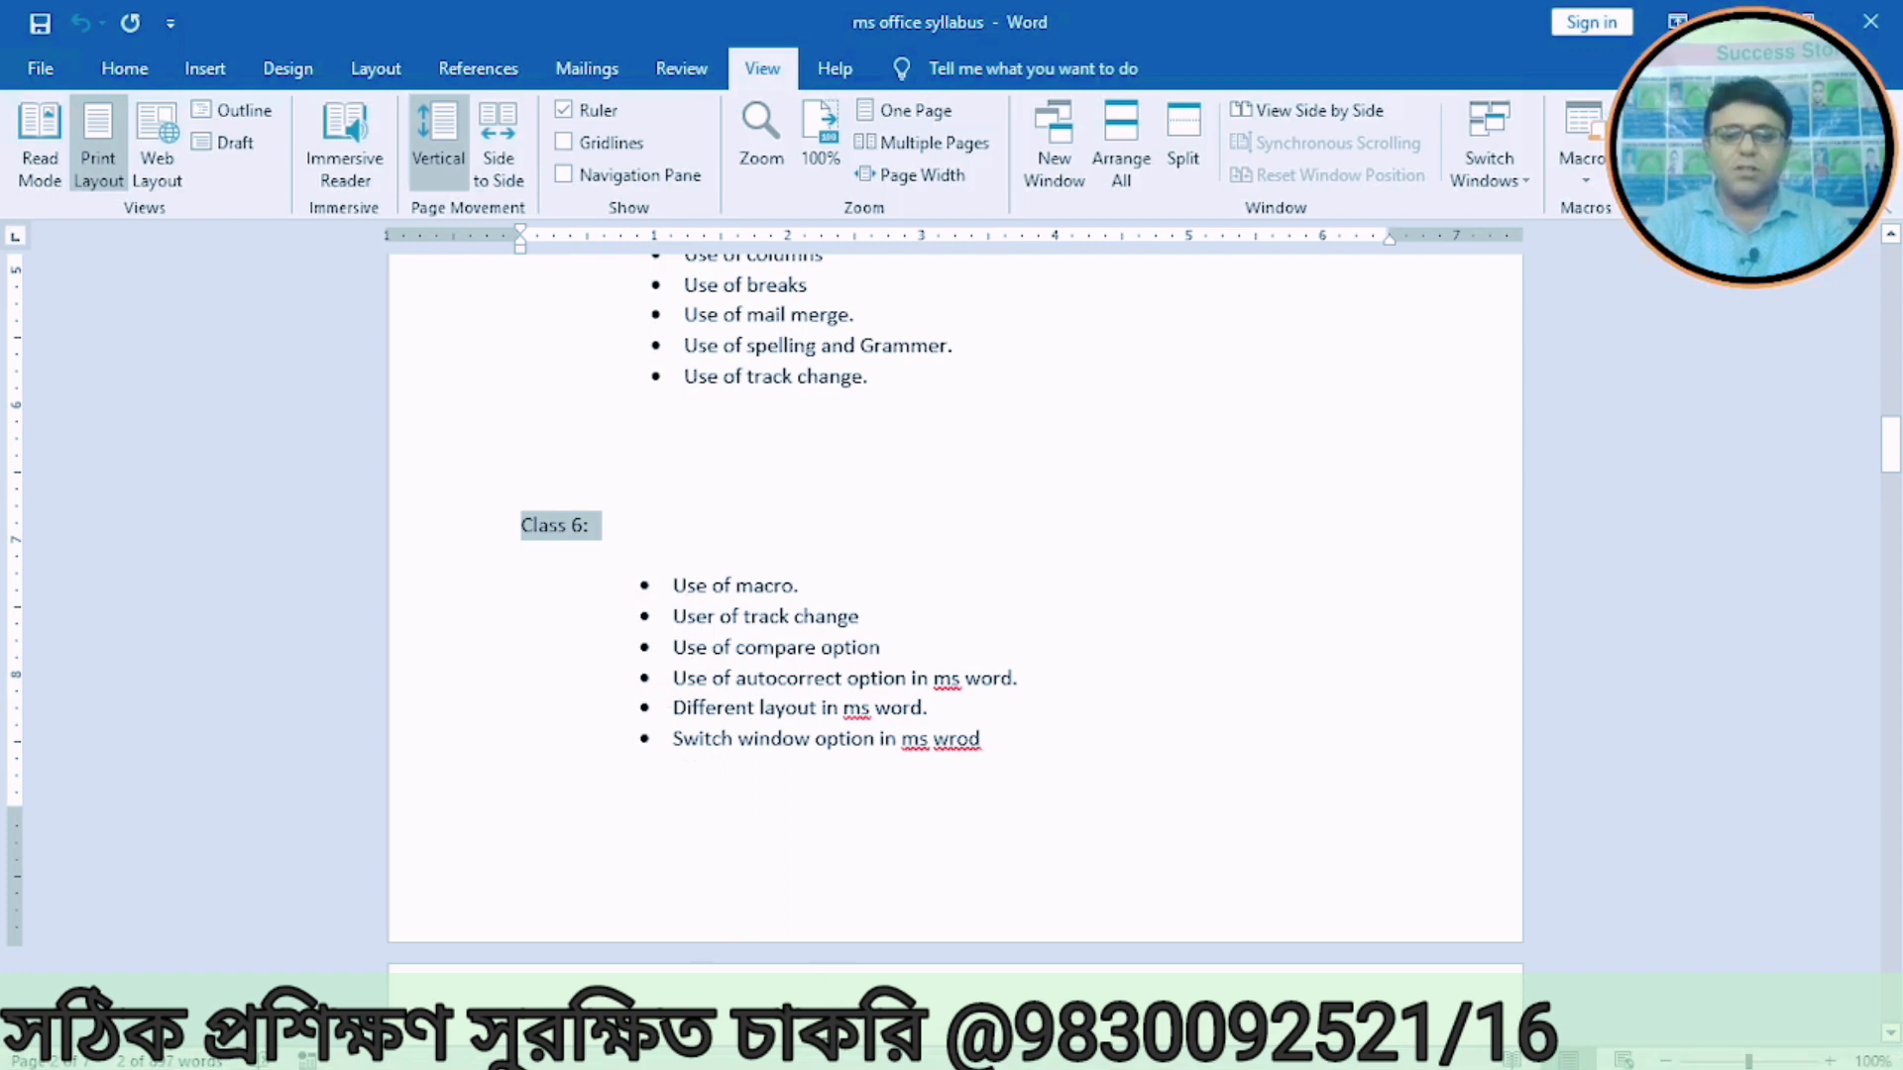